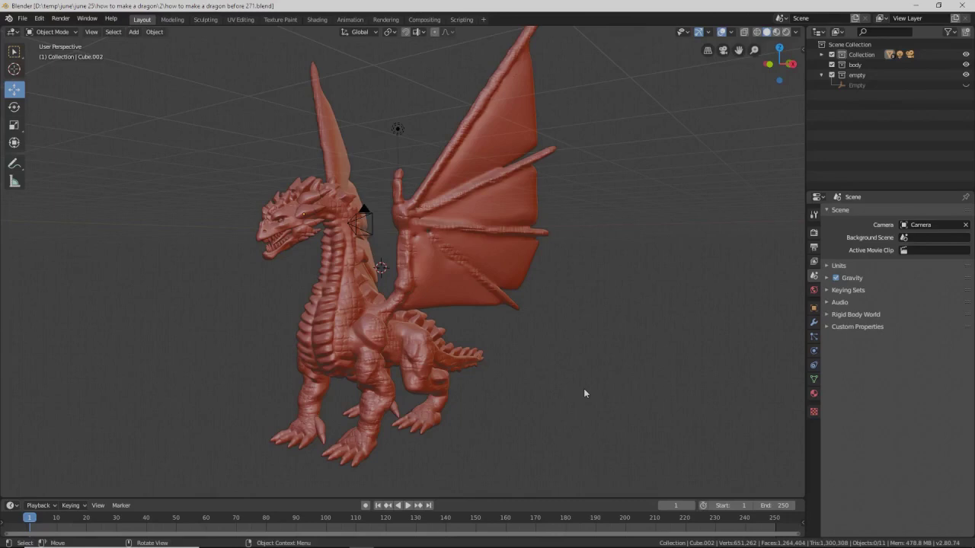
- Inspect the finished dragon model from several angles, both close up and as a whole
middle_drag(588, 383, 602, 428)
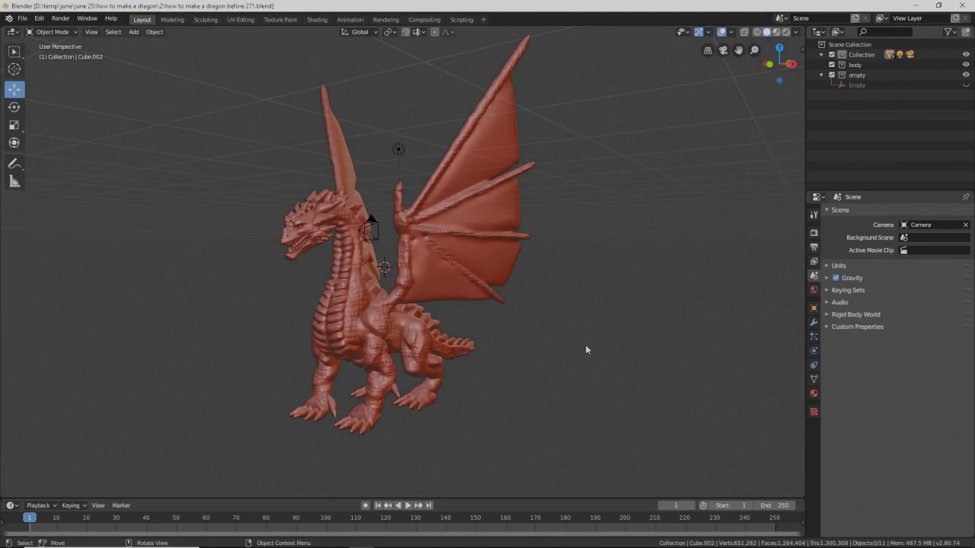
ctrl+middle_drag(585, 345, 587, 229)
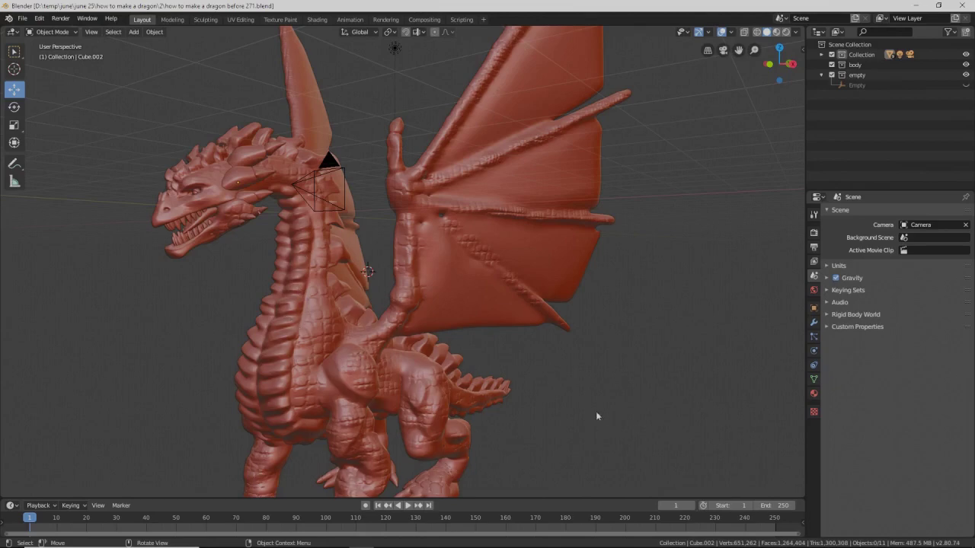
ctrl+middle_drag(545, 352, 443, 279)
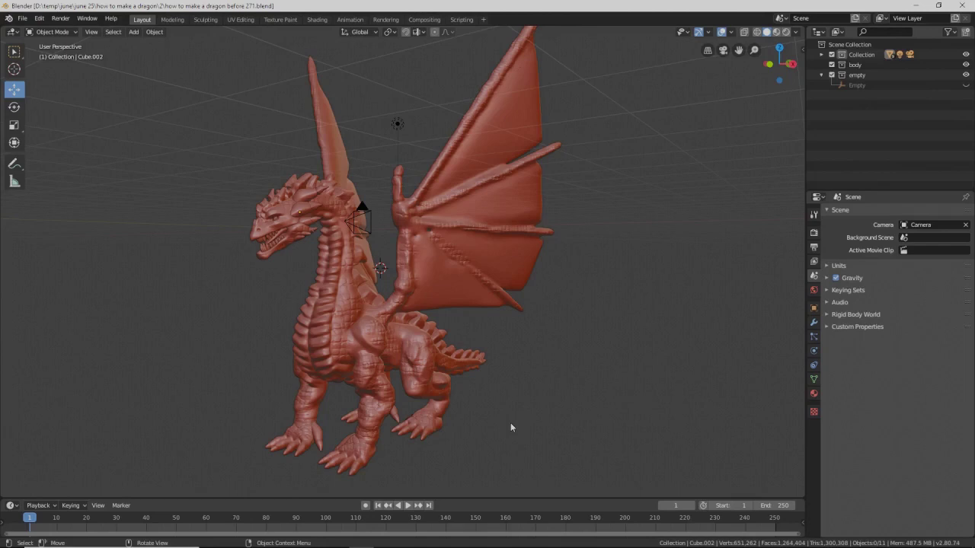
middle_drag(703, 427, 676, 353)
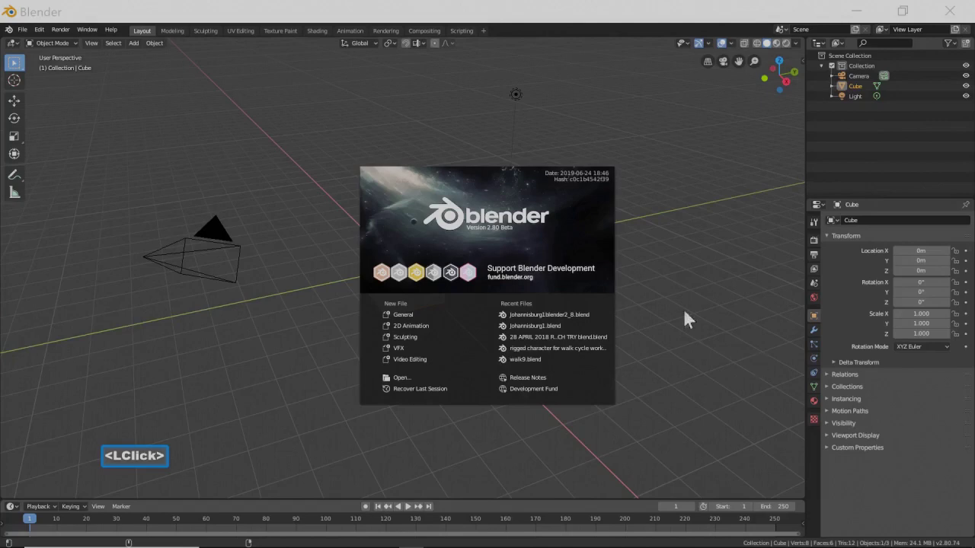
- Dismiss the splash screen to reach the default scene
click(604, 23)
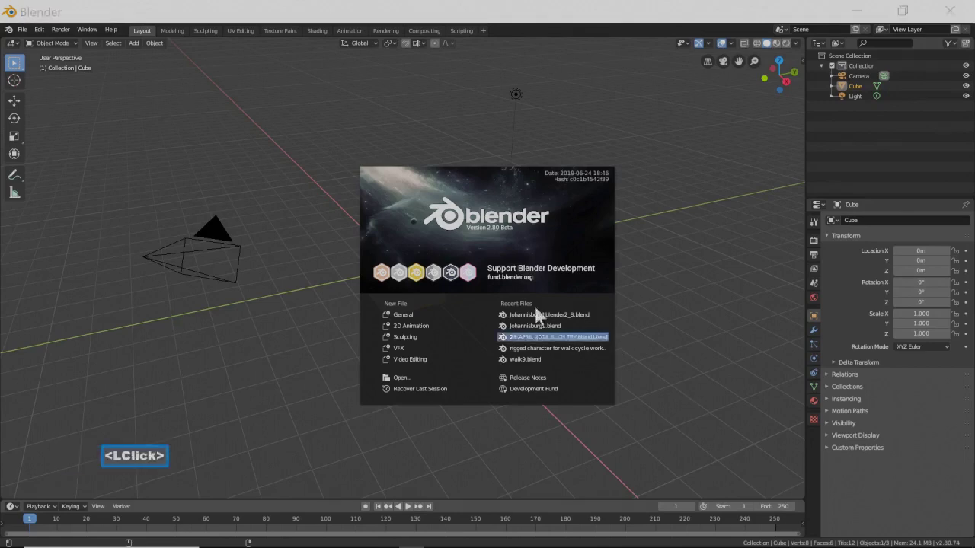
click(172, 200)
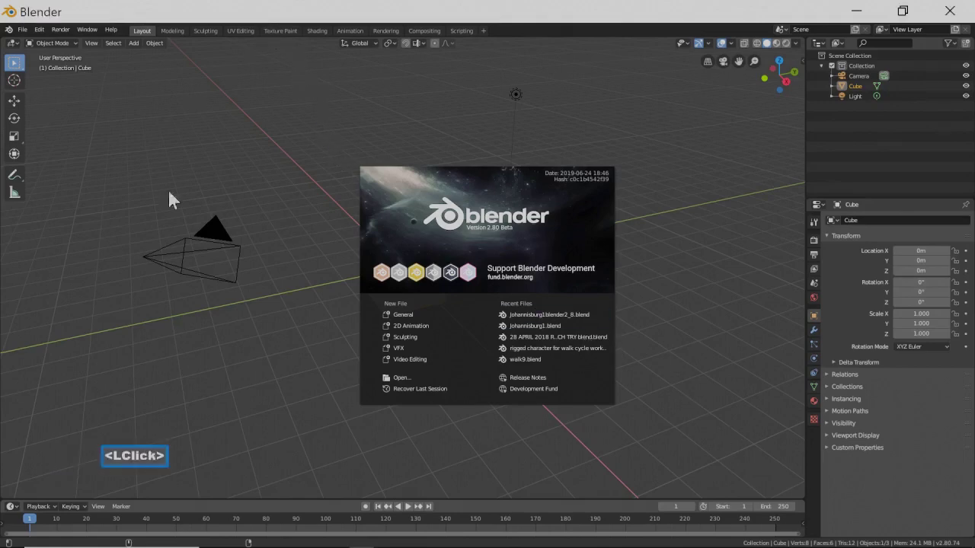
click(247, 351)
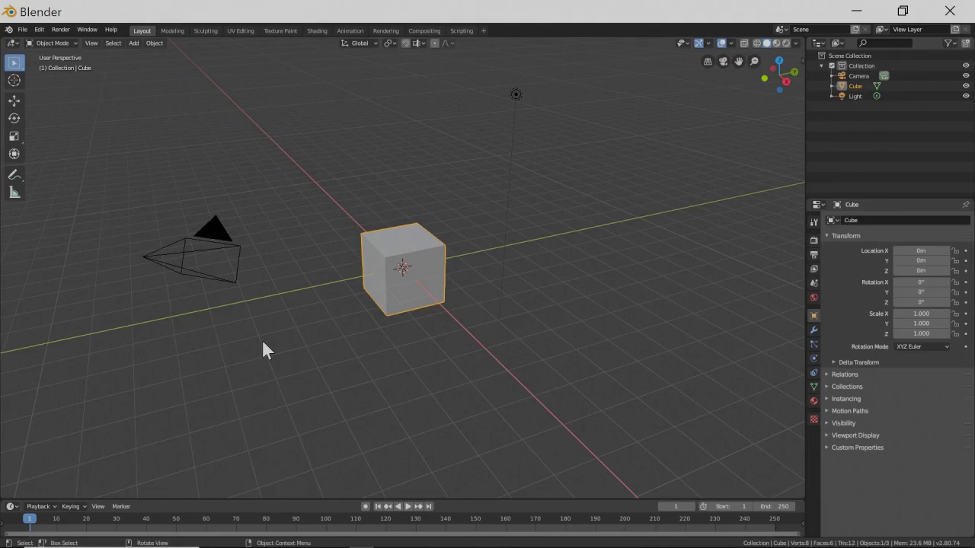
click(785, 80)
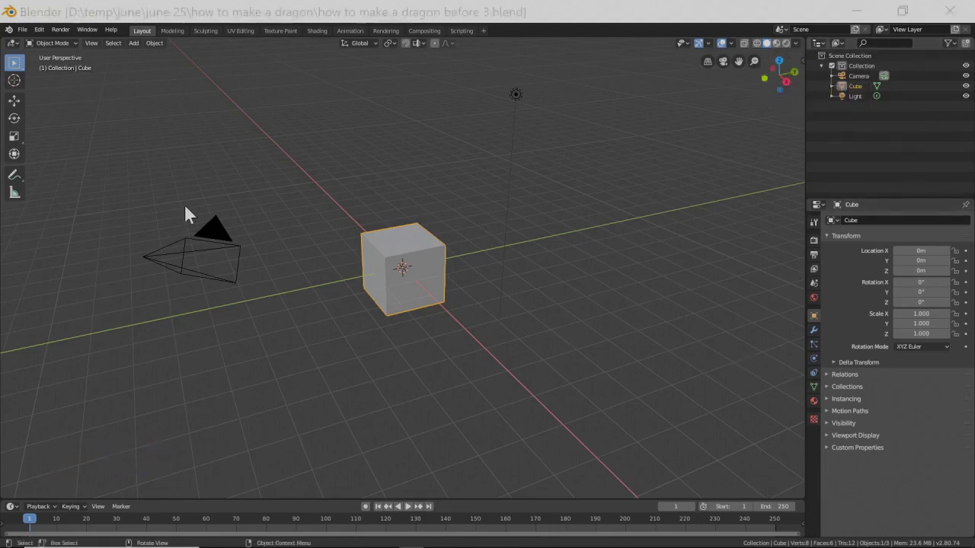
double_click(218, 20)
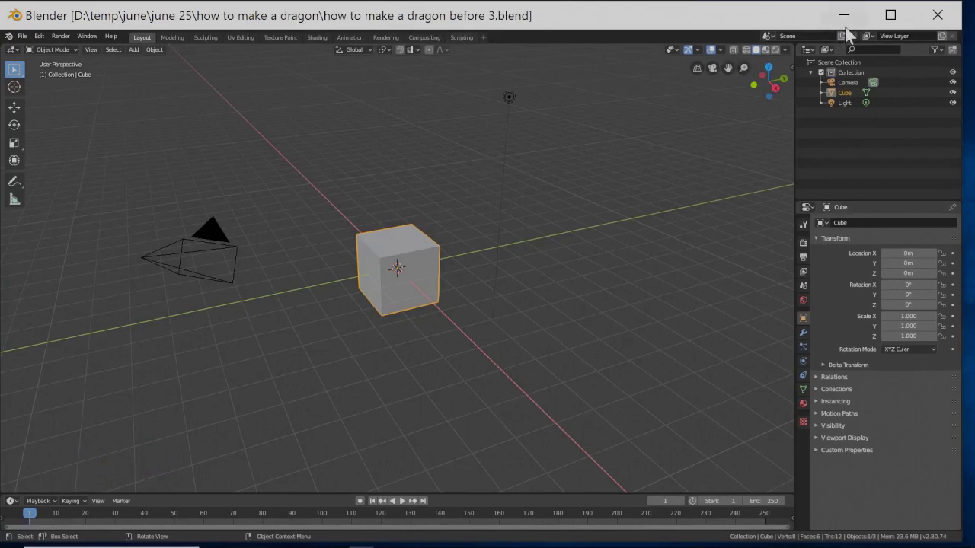
click(890, 15)
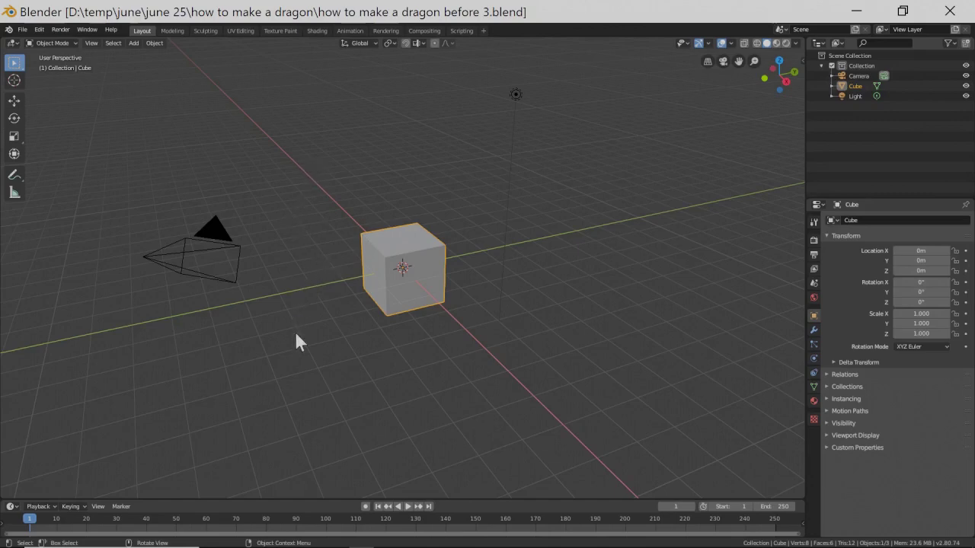
- View the default cube in the front, right and top orthographic views in turn
key(End)
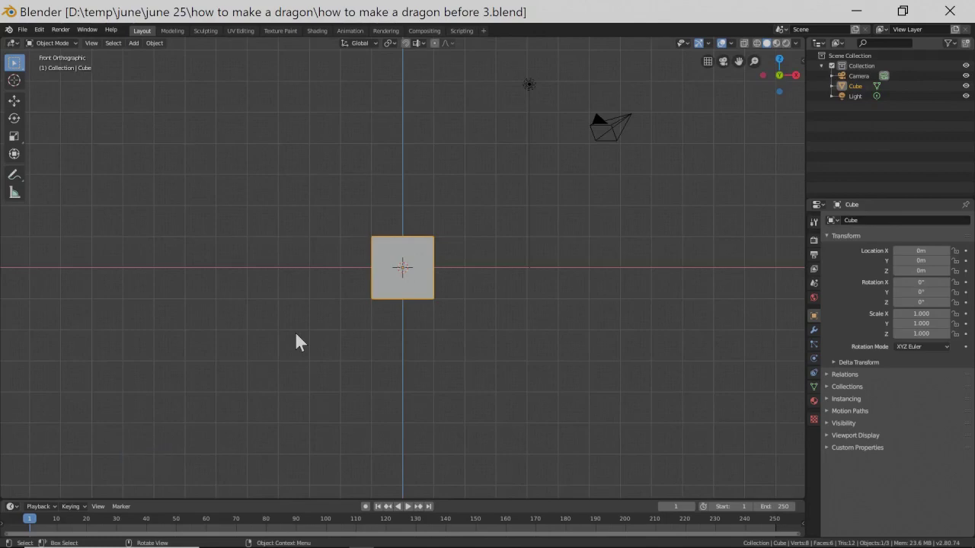
key(Page_Down)
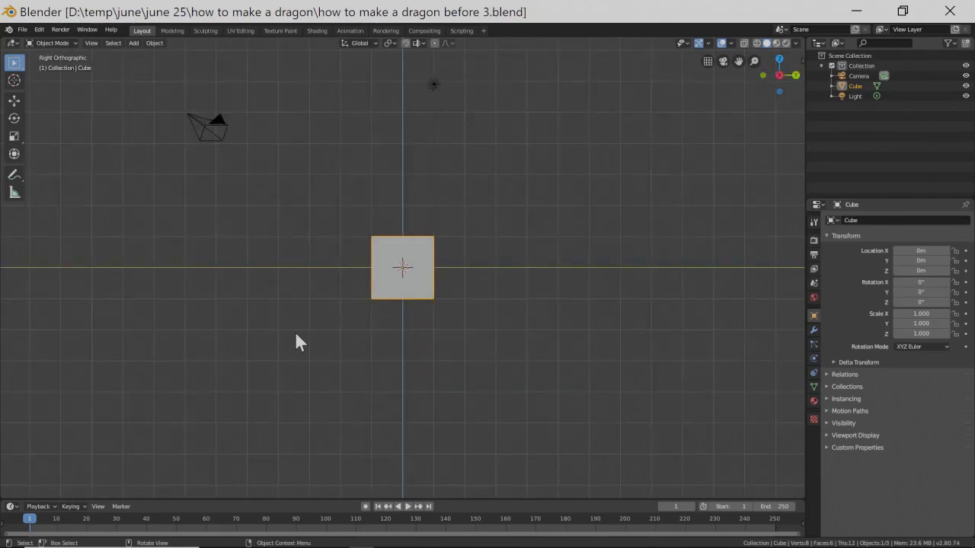
key(Home)
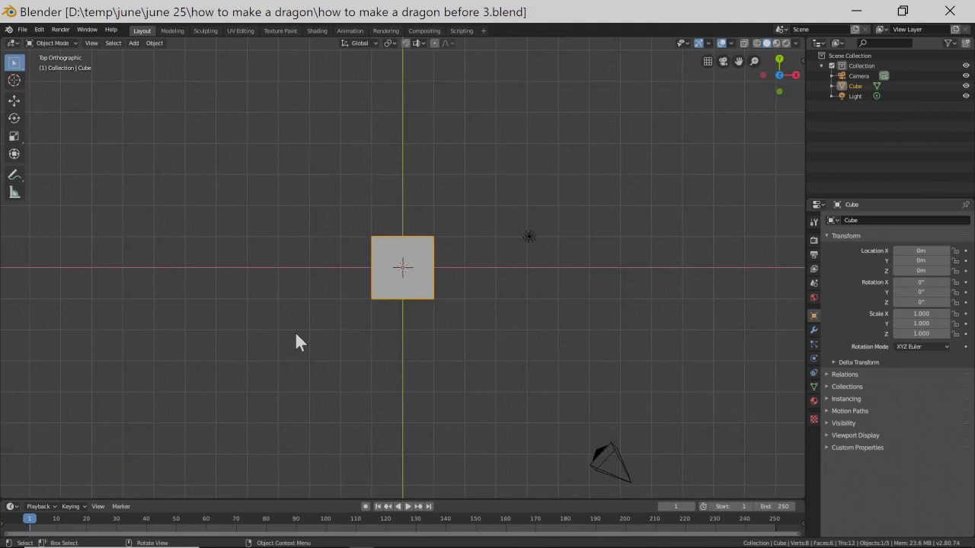
- Change the viewport from the top view to the front orthographic view
click(92, 43)
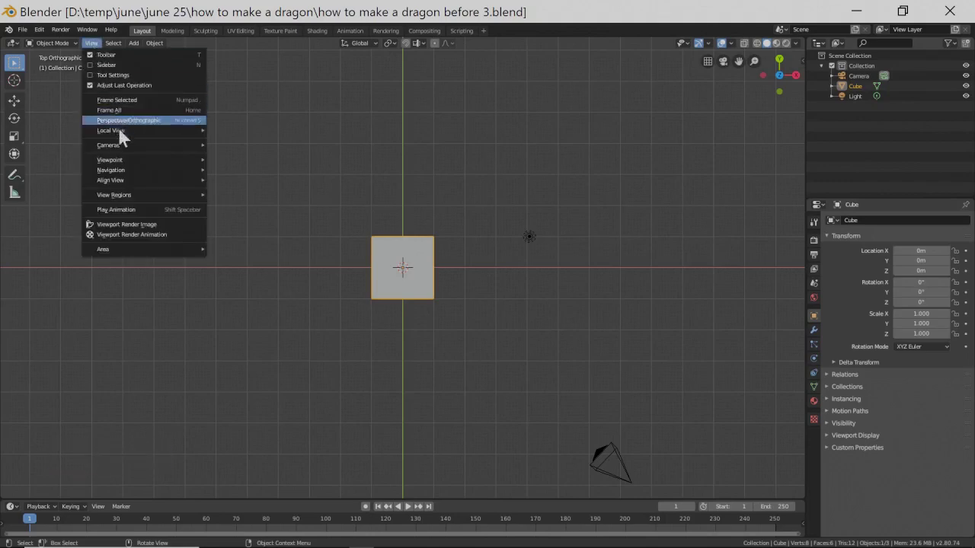
mouse_move(129, 162)
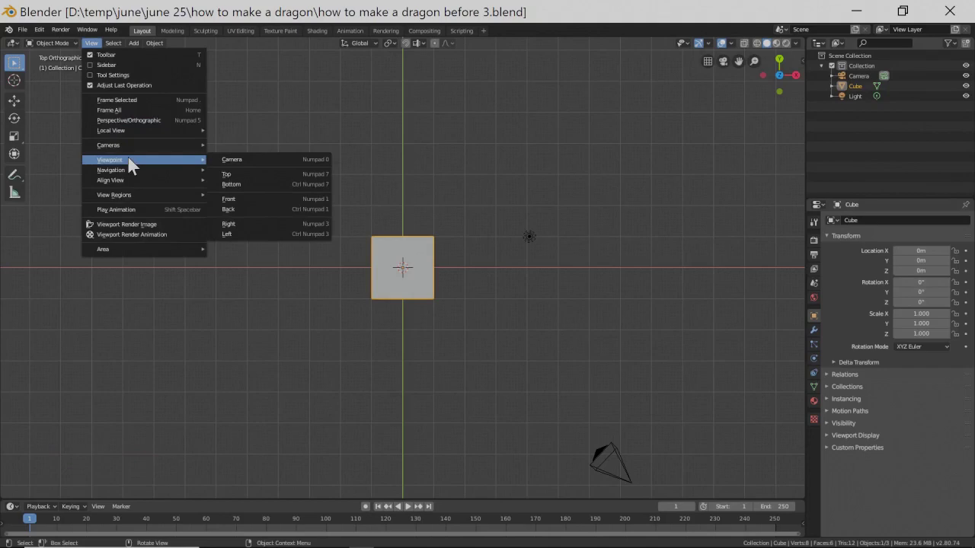
click(245, 199)
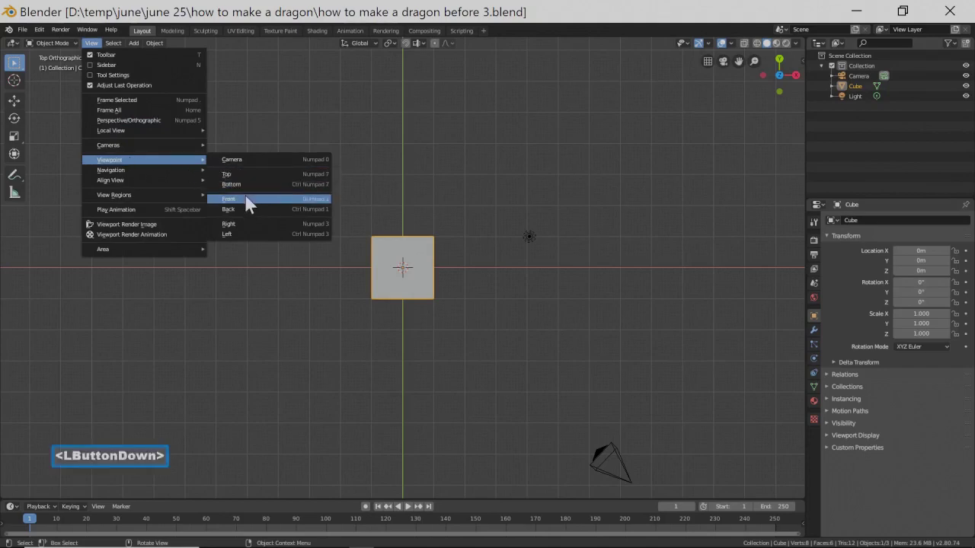
click(92, 43)
mouse_move(118, 183)
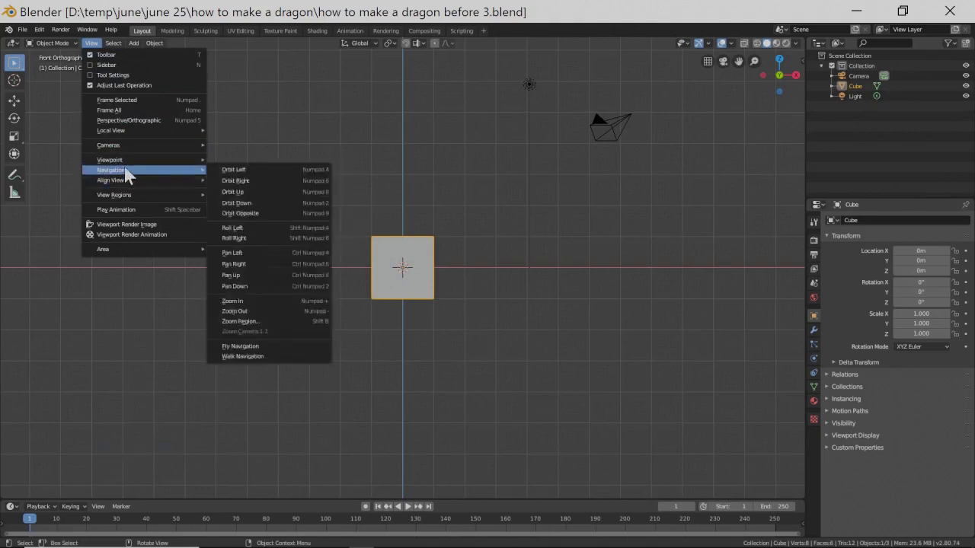
mouse_move(128, 161)
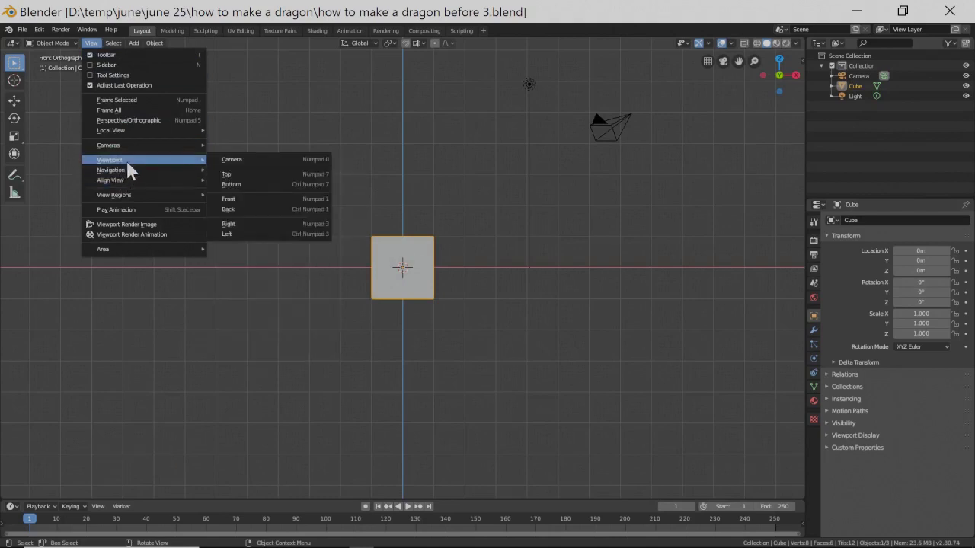
click(270, 200)
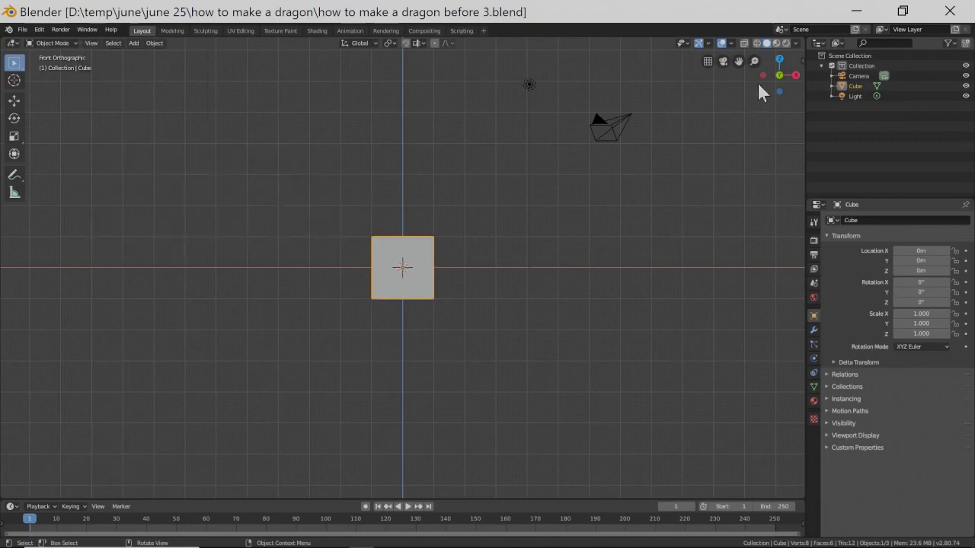
- View the cube along different axes, including top, bottom and left, and return to the front orthographic view
mouse_move(767, 77)
mouse_down()
mouse_move(756, 97)
mouse_move(780, 84)
mouse_up()
click(779, 61)
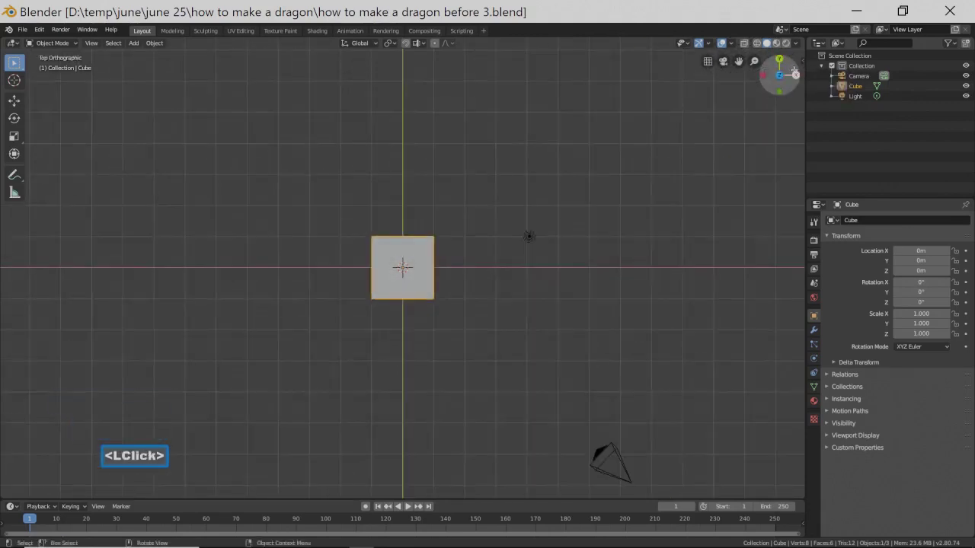
click(795, 75)
click(766, 76)
click(778, 91)
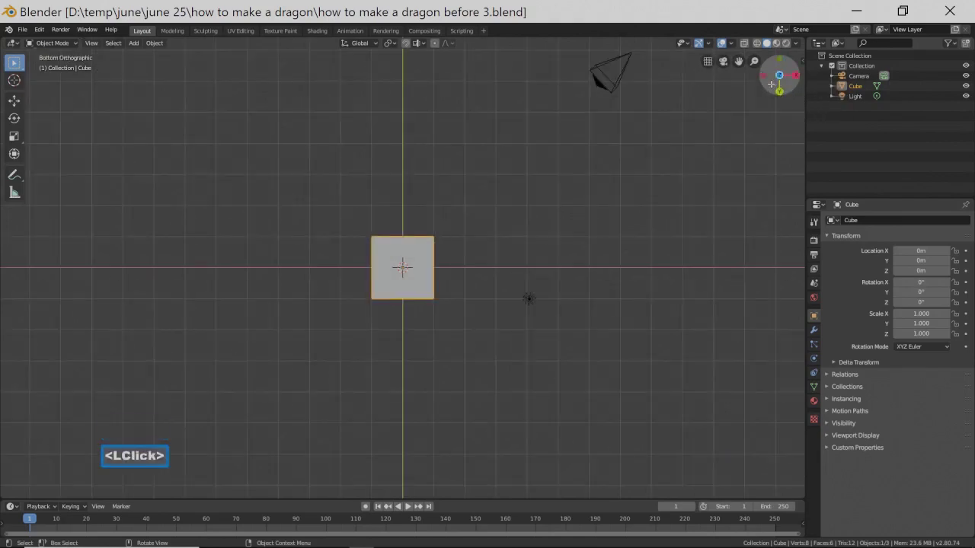
click(765, 76)
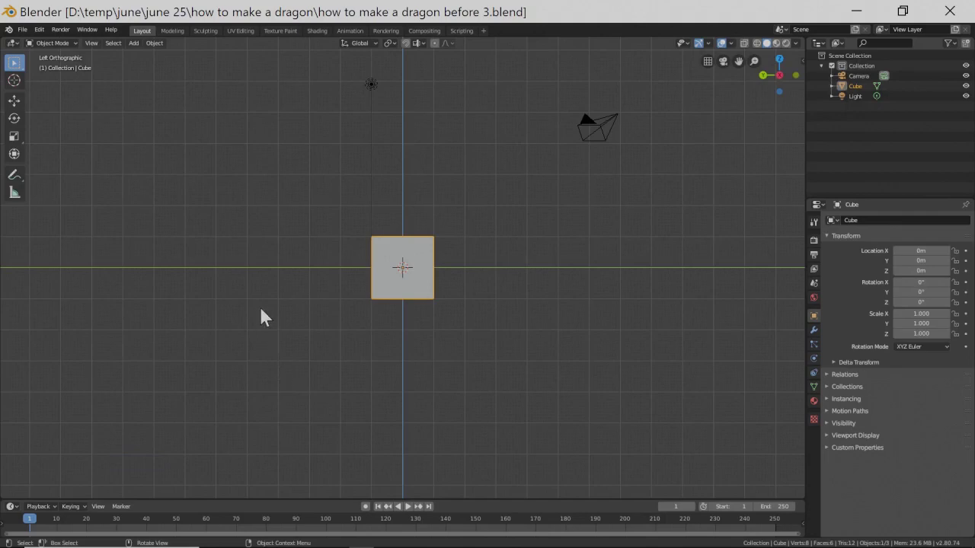
key(KP_1)
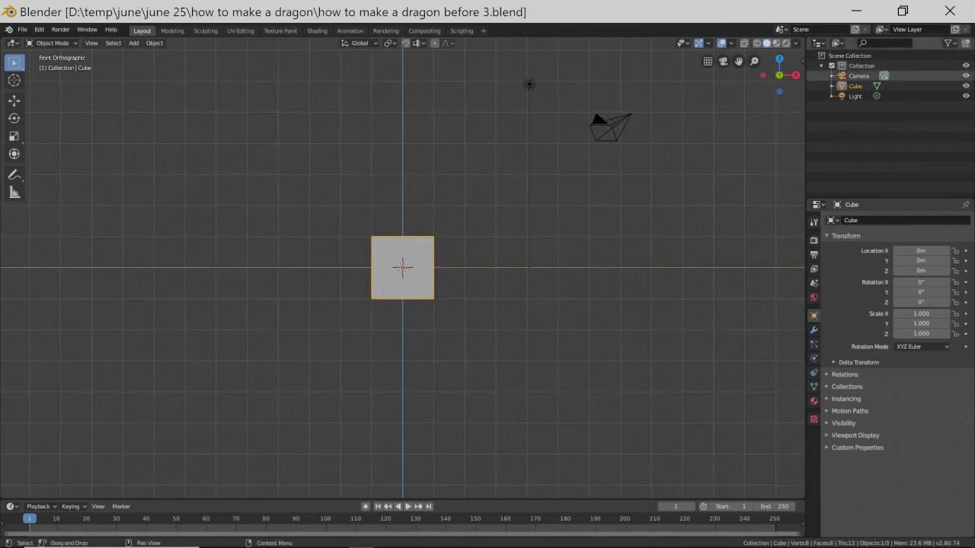
- Orbit, pan and zoom around the cube to see it in a perspective view
click(745, 501)
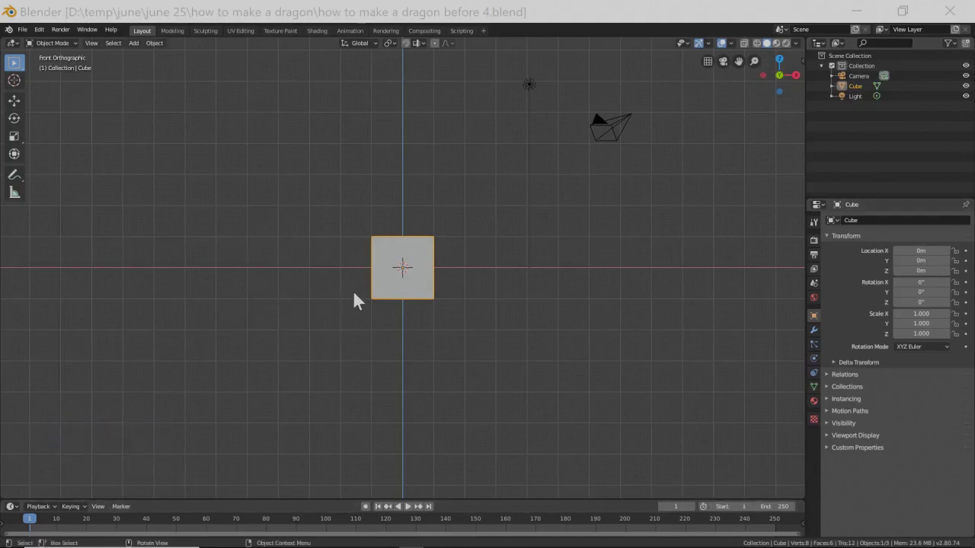
mouse_move(342, 331)
middle_down()
mouse_move(348, 337)
mouse_move(329, 335)
mouse_move(362, 340)
mouse_move(337, 353)
mouse_move(347, 337)
middle_up()
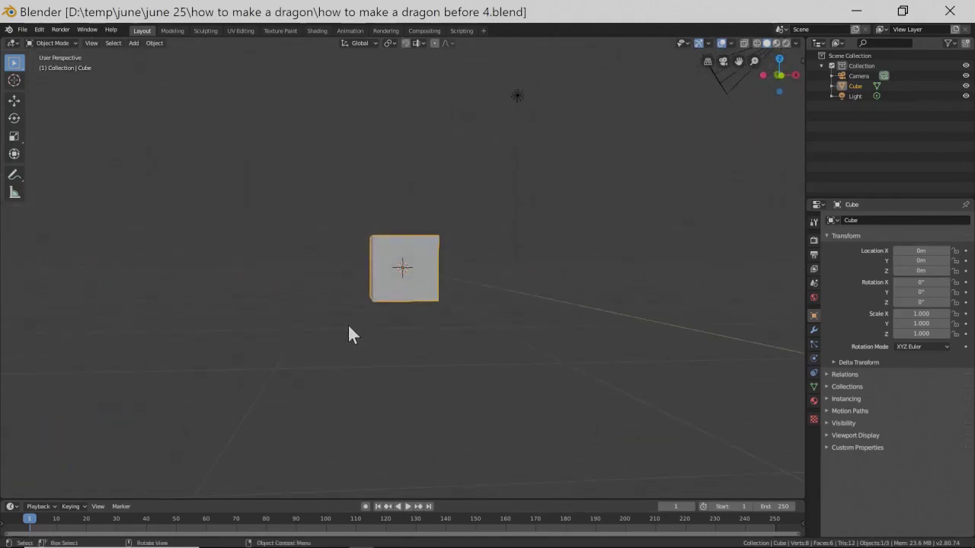
shift+middle_drag(350, 329, 393, 332)
scroll(393, 330, up, 3)
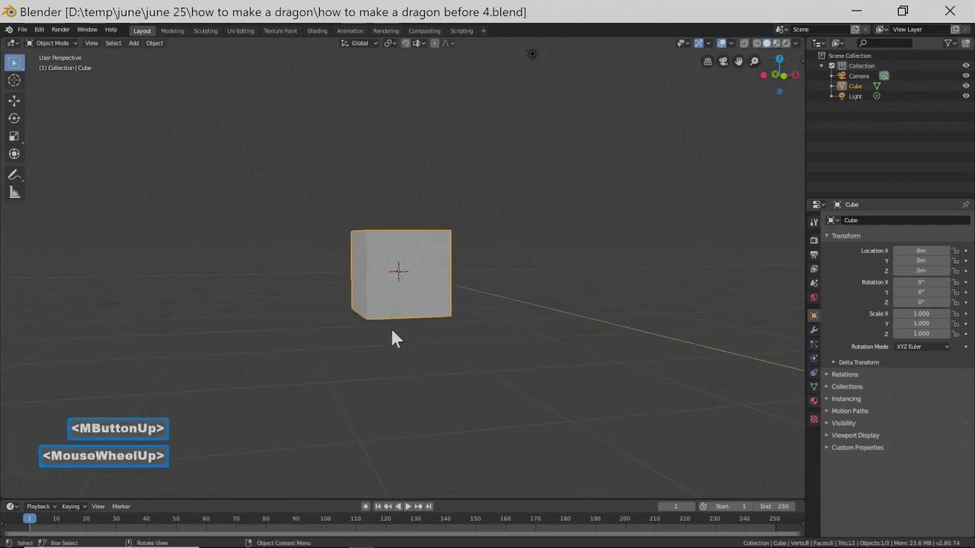
scroll(392, 323, down, 2)
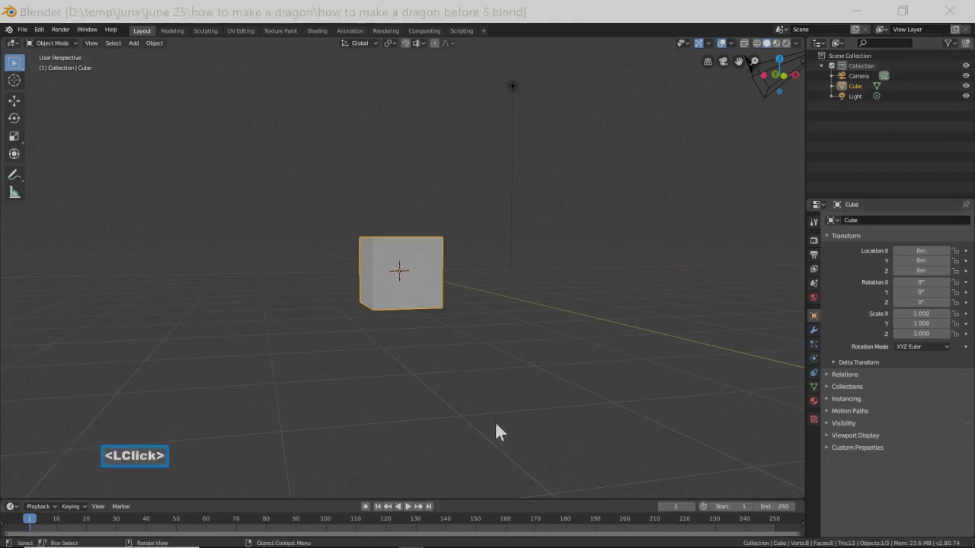
click(192, 15)
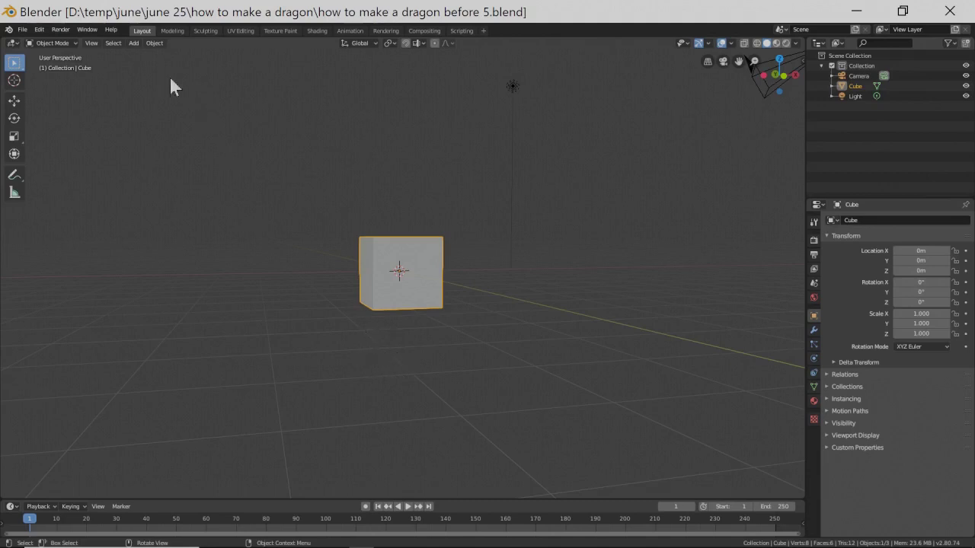
click(73, 44)
click(604, 164)
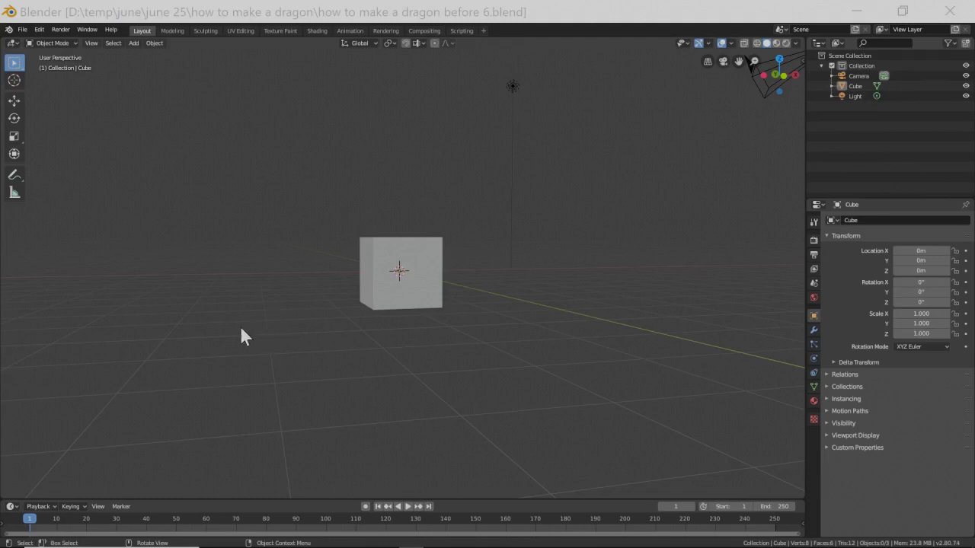
- Delete the default cube from the scene, working in the front orthographic view
key(End)
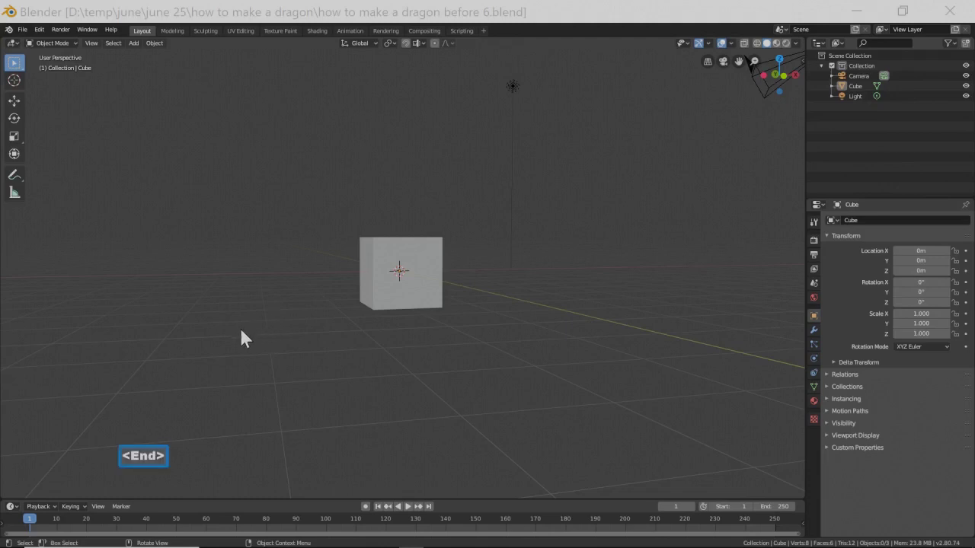
click(241, 332)
key(End)
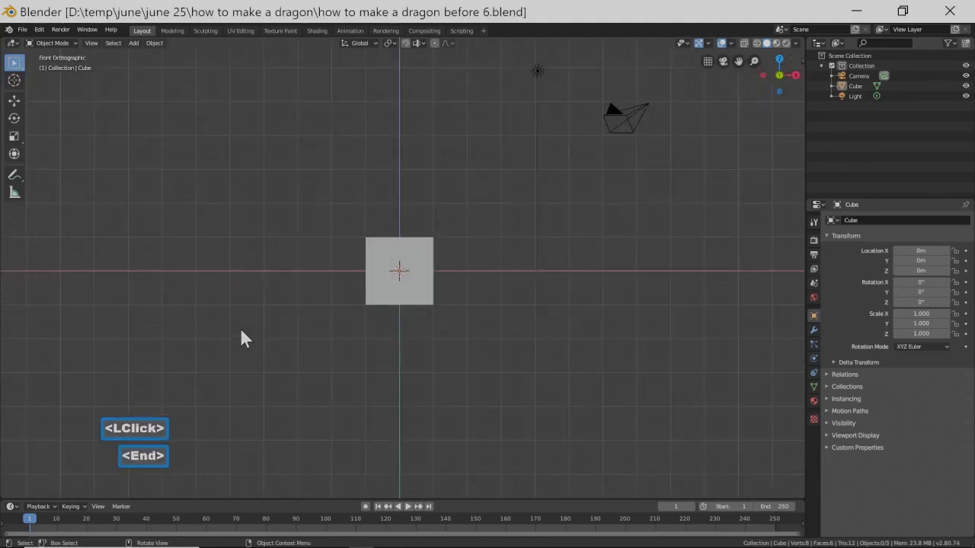
click(372, 279)
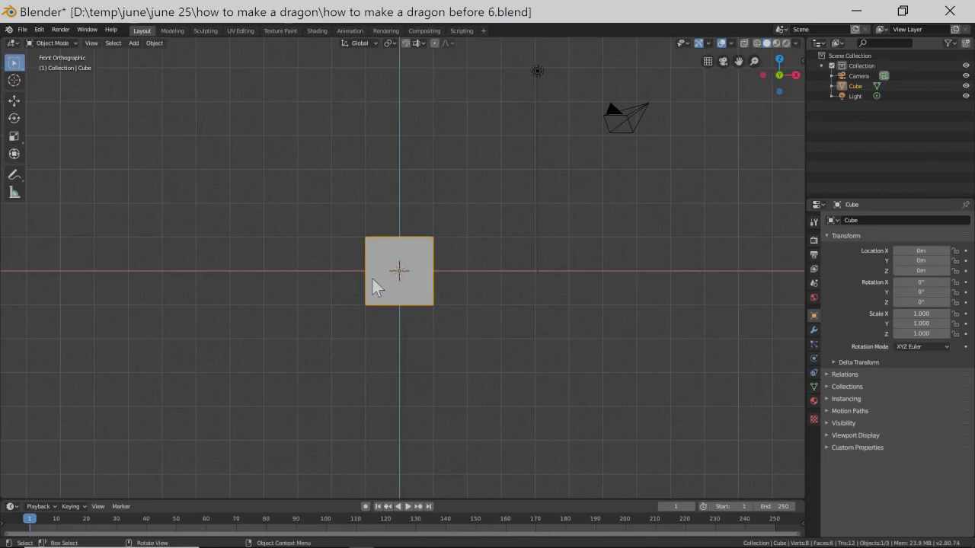
key(x)
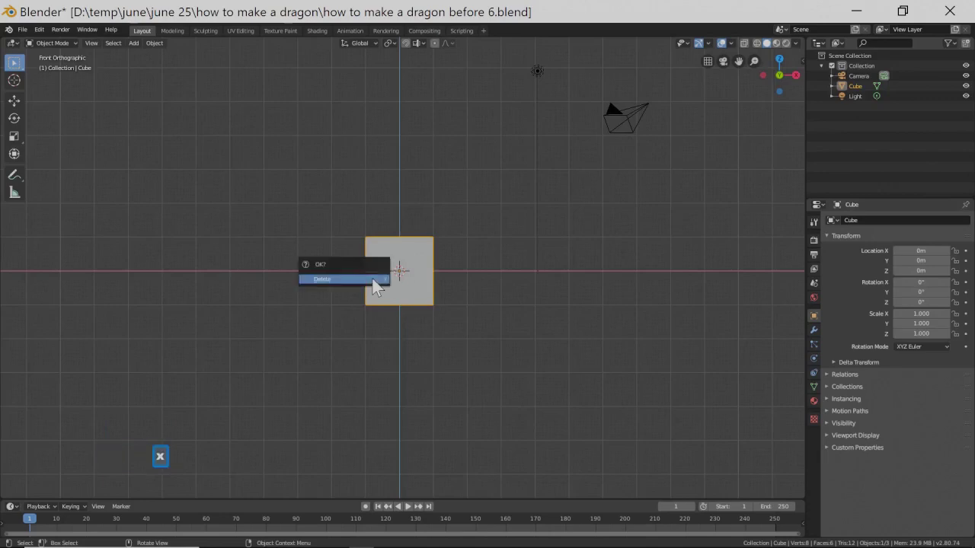
click(350, 279)
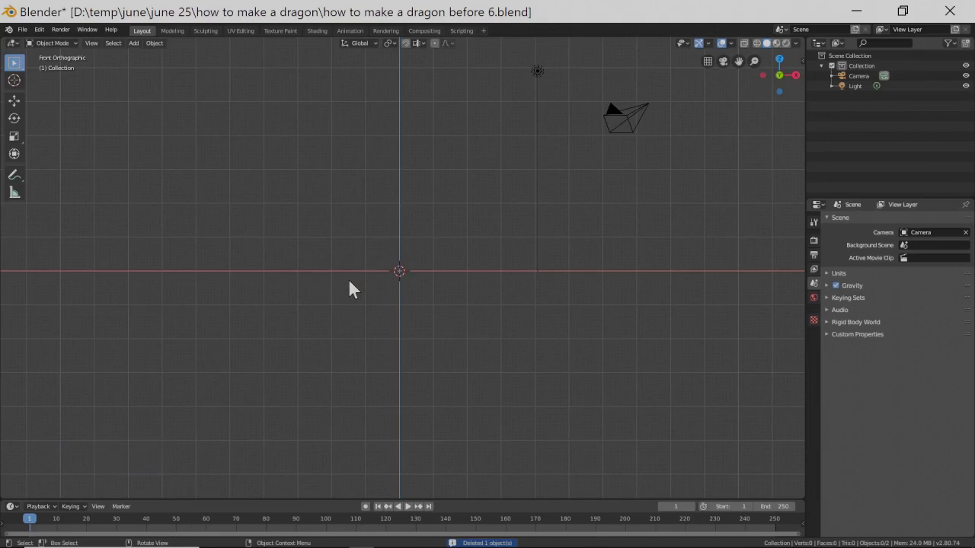
- Add a UV sphere at the world origin, give it a level 2 subdivision surface, and show its modifier settings
key(shift+a)
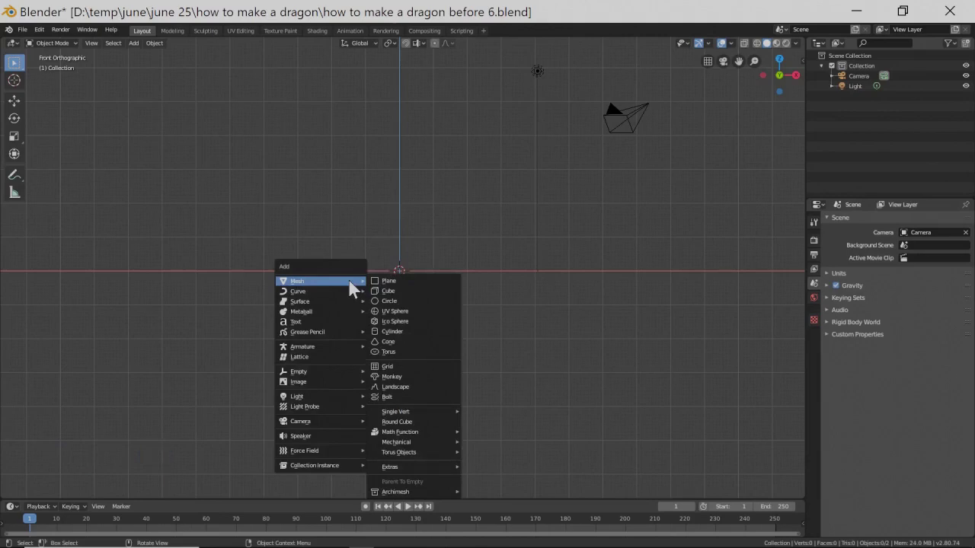
click(420, 310)
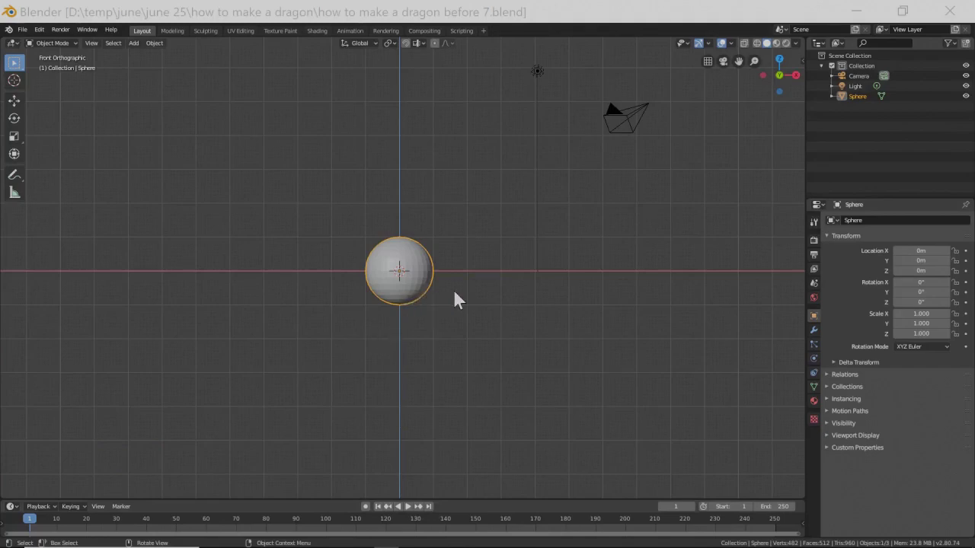
key(ctrl)
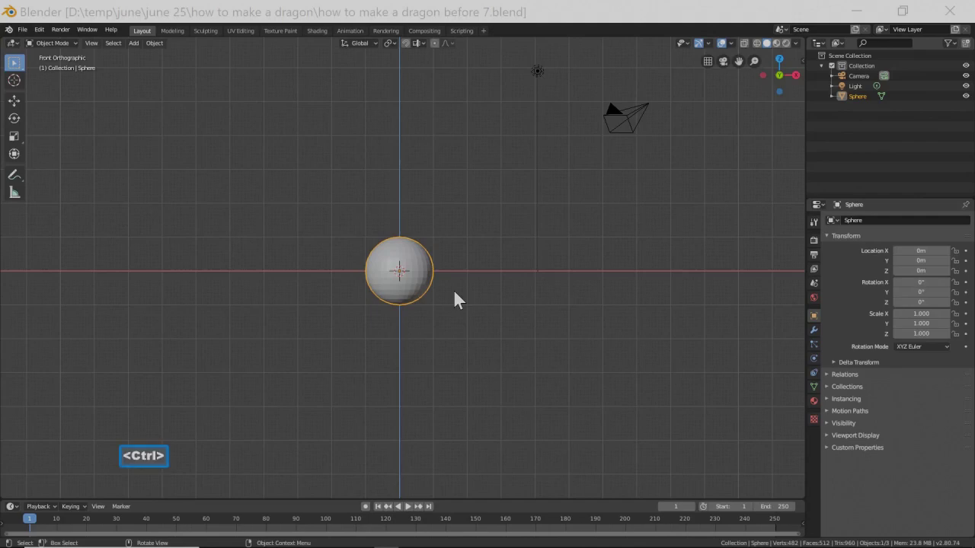
key(ctrl+2)
click(419, 288)
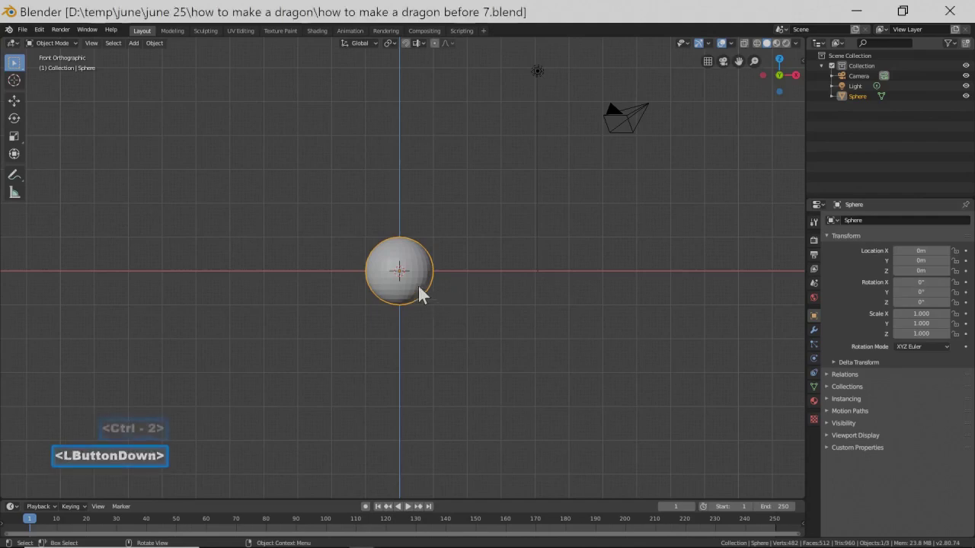
key(ctrl+2)
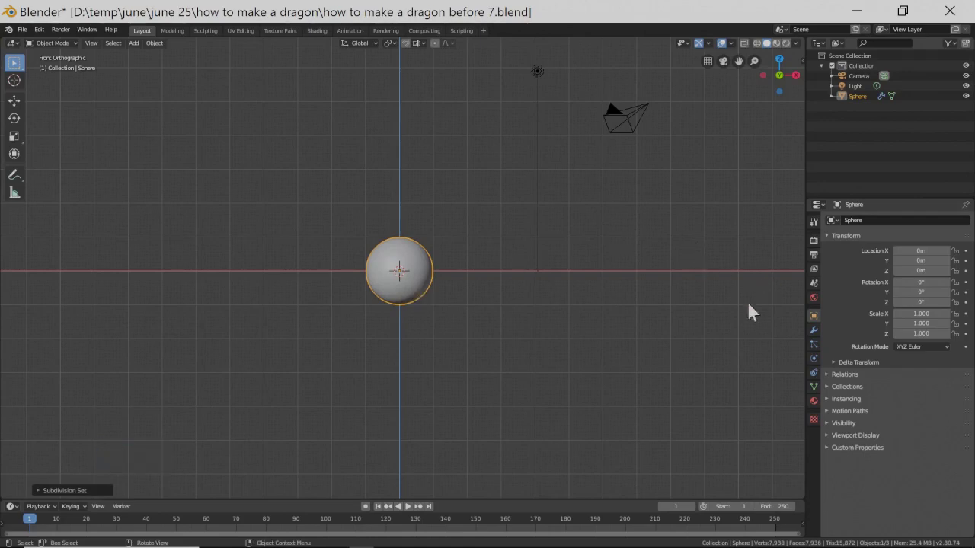
click(813, 329)
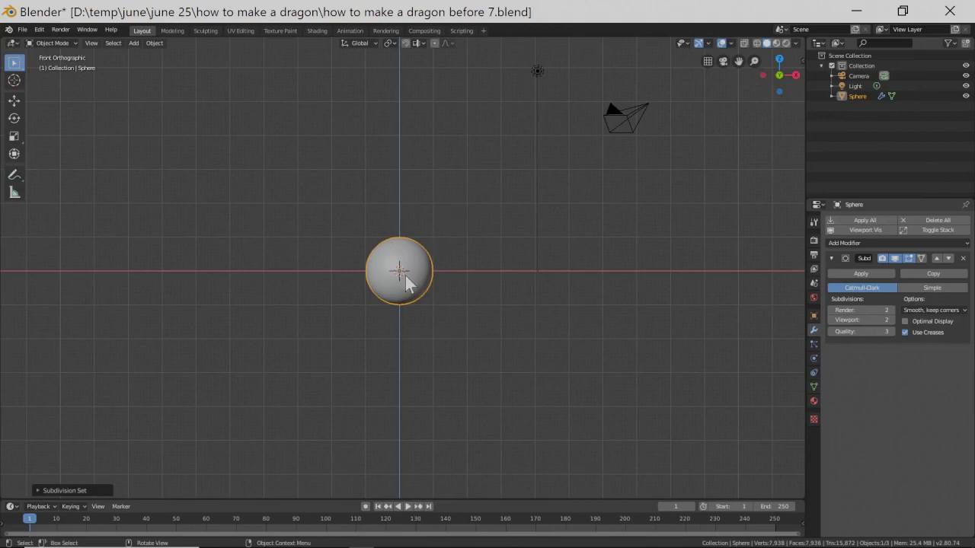
- Add a cube mesh and move it straight up along the Z axis until it sits clear above the sphere
key(shift)
key(shift+a)
mouse_move(406, 276)
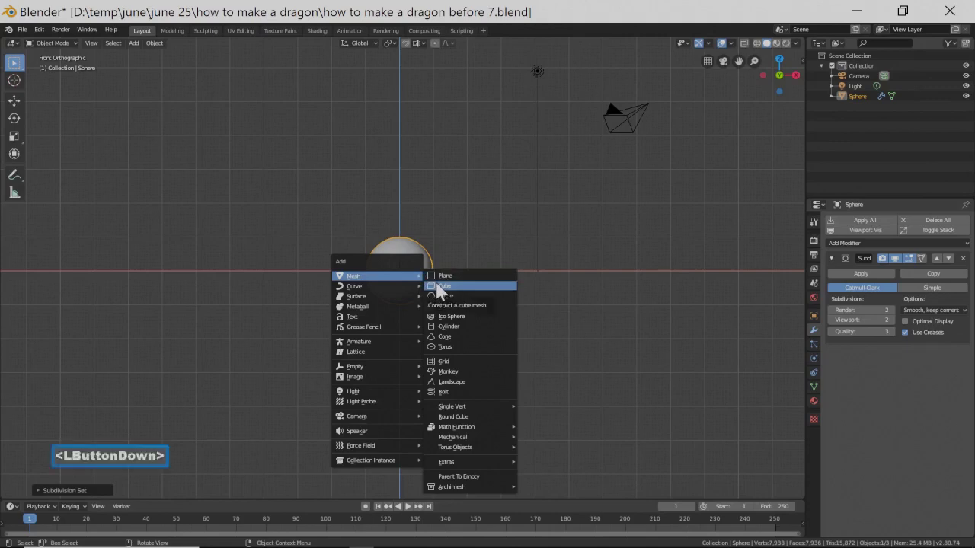
click(441, 287)
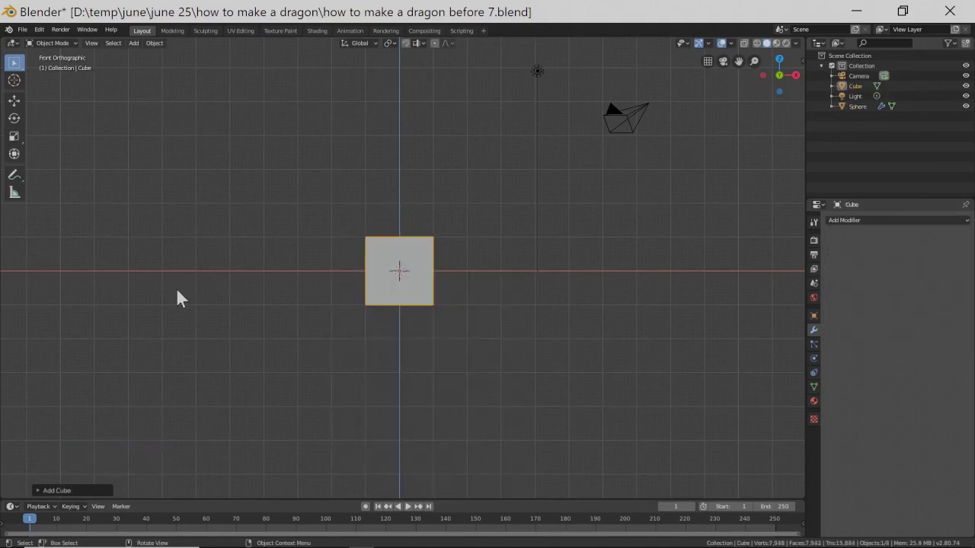
click(15, 100)
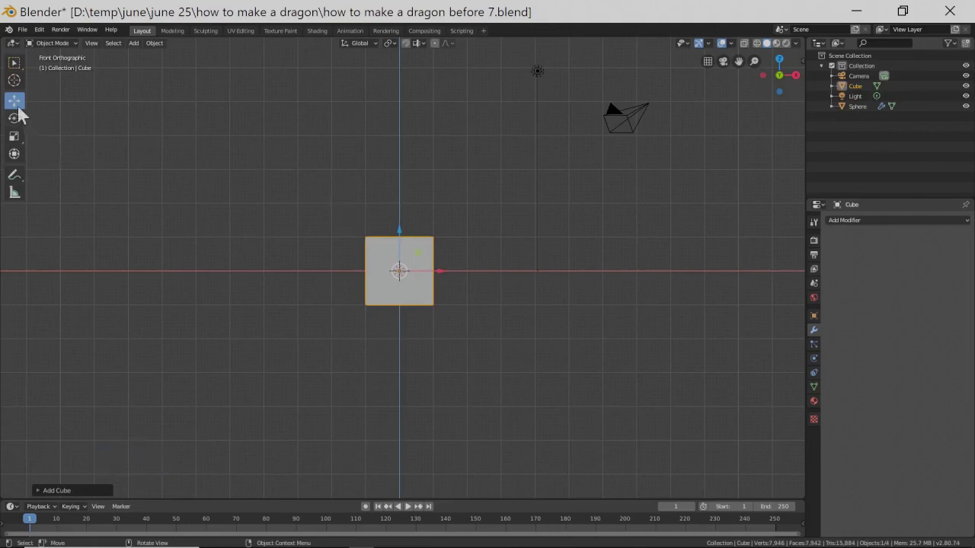
drag(399, 231, 374, 82)
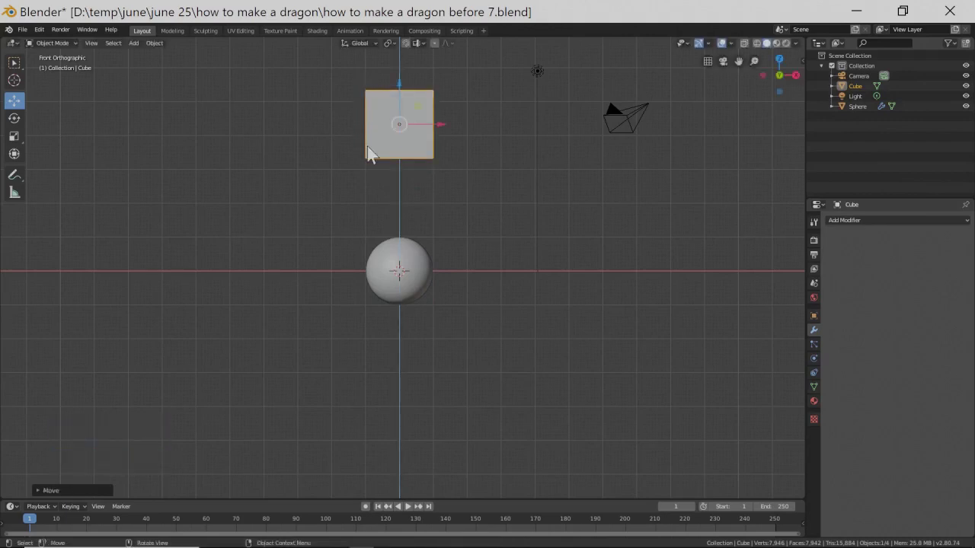
- Scale the cube by about 2.2 along the global Z axis and lower it slightly towards the sphere
key(s)
key(z)
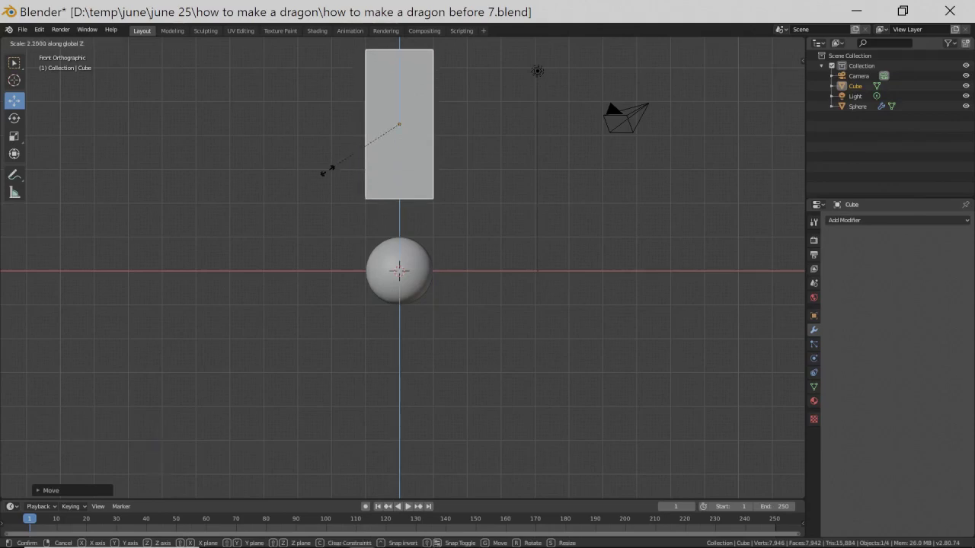
click(327, 169)
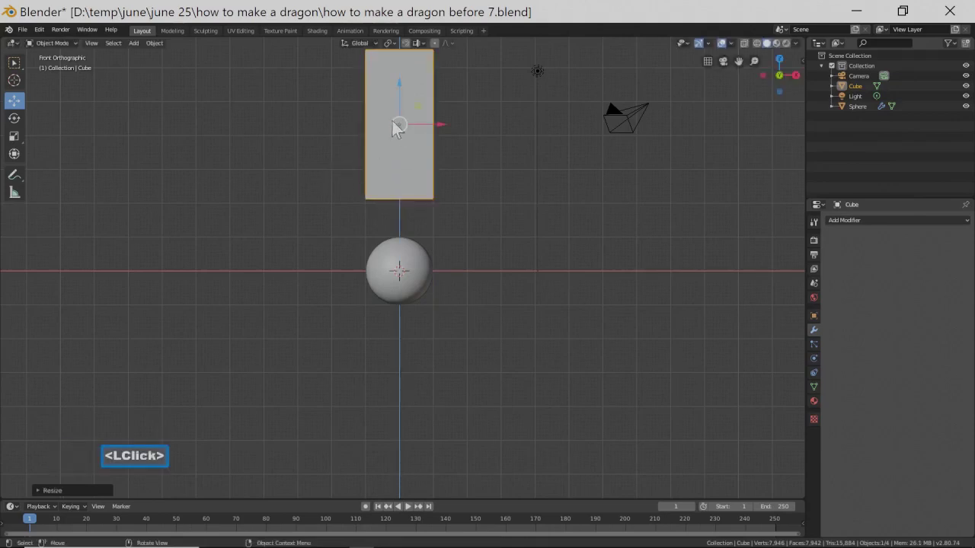
drag(396, 89, 396, 98)
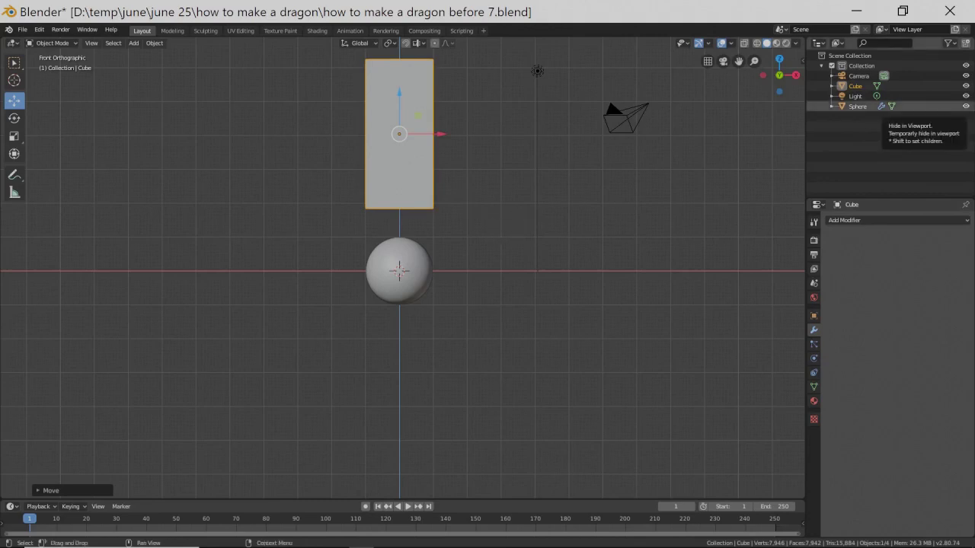
key(Pause)
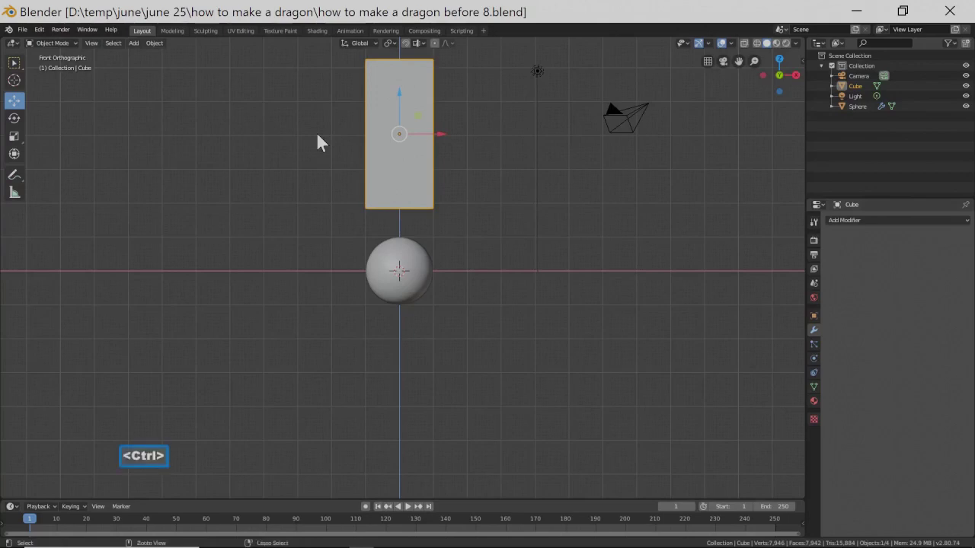
- Give the stretched cube a level 2 subdivision surface and shade it smooth
key(ctrl+2)
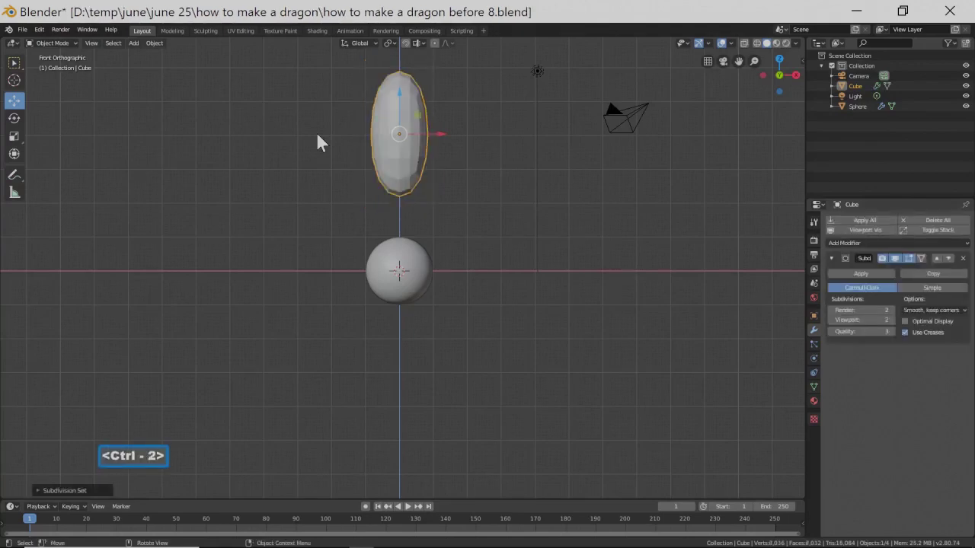
right_click(384, 154)
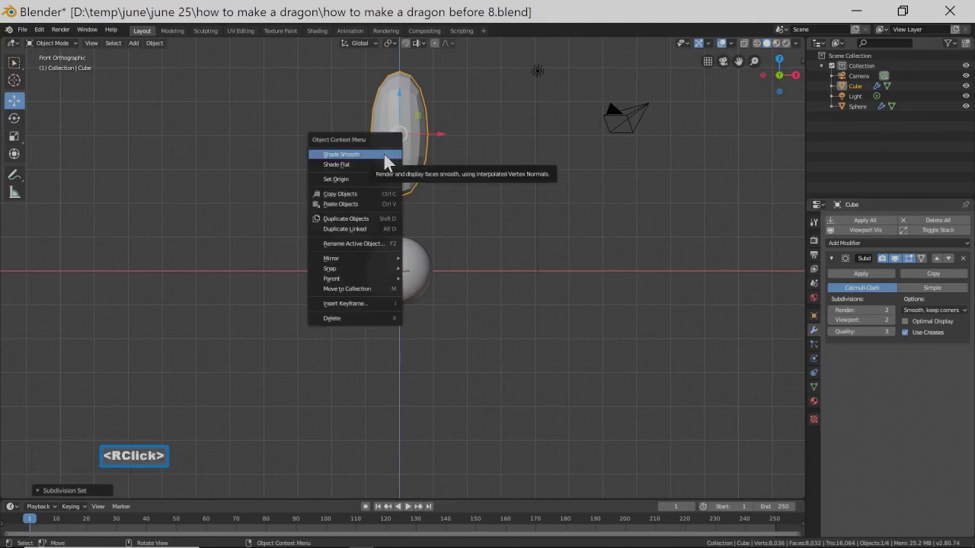
click(385, 154)
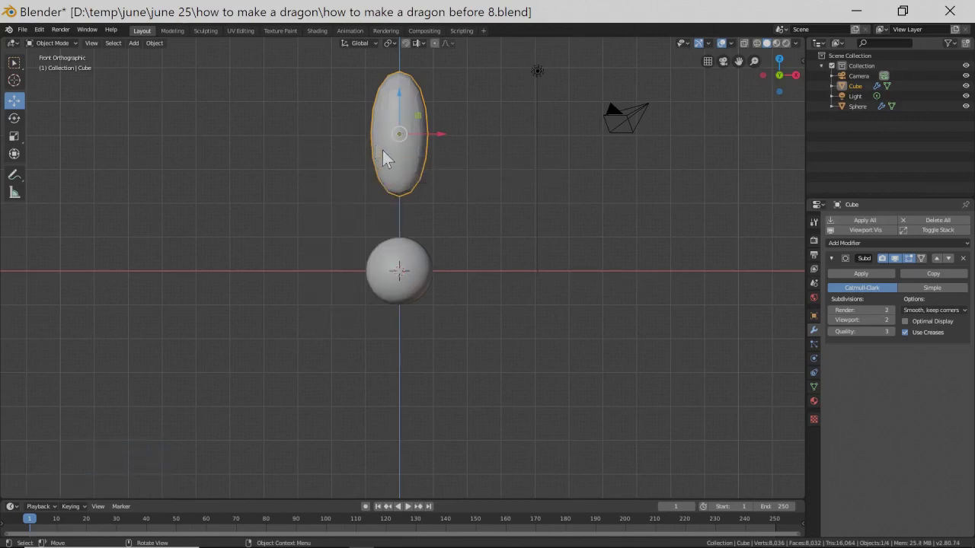
- In Edit Mode, add a horizontal loop cut to the stretched cube and slide it close to the upper end
click(75, 43)
click(73, 64)
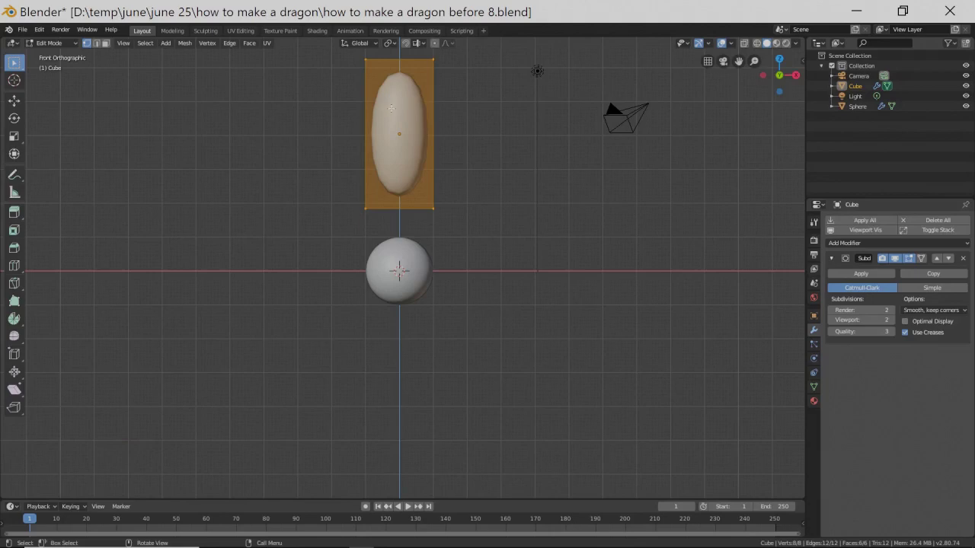
key(ctrl)
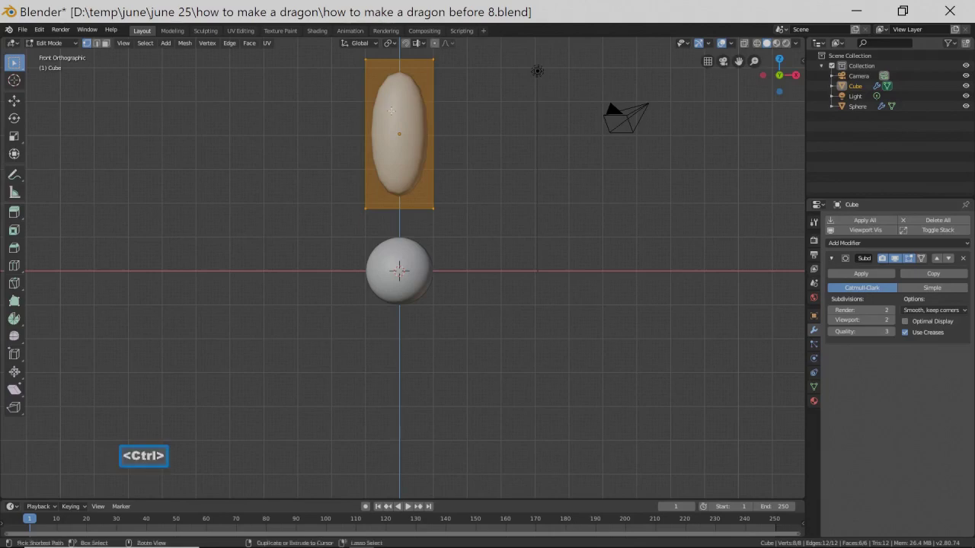
key(ctrl+r)
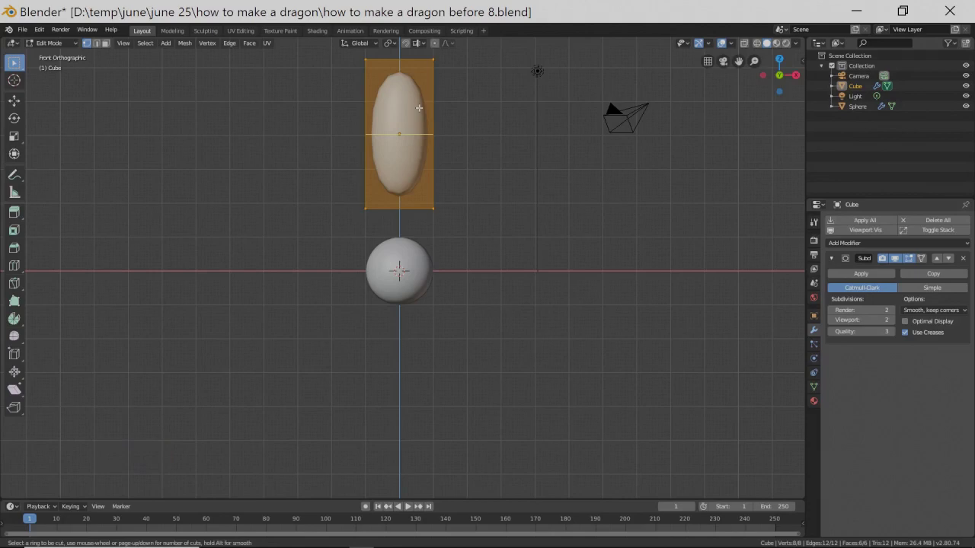
click(419, 107)
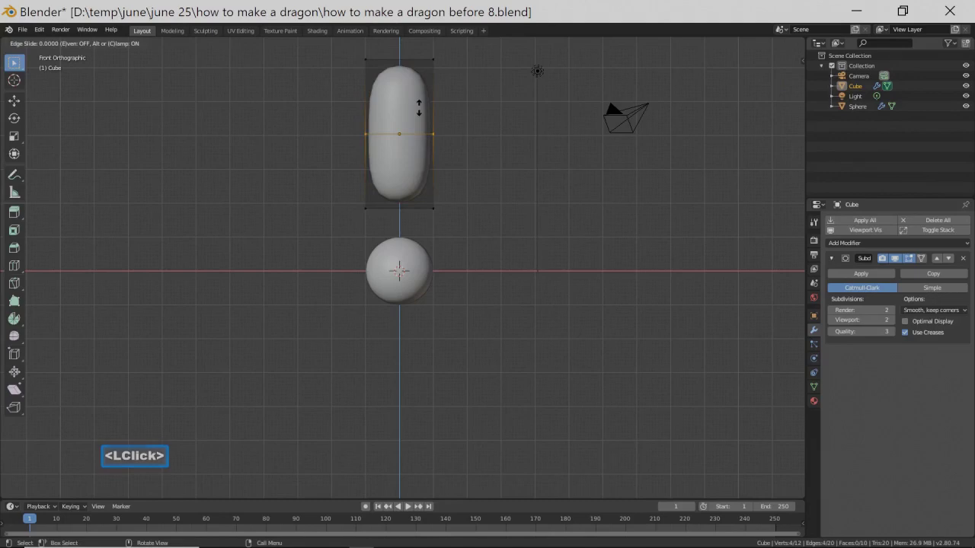
click(419, 46)
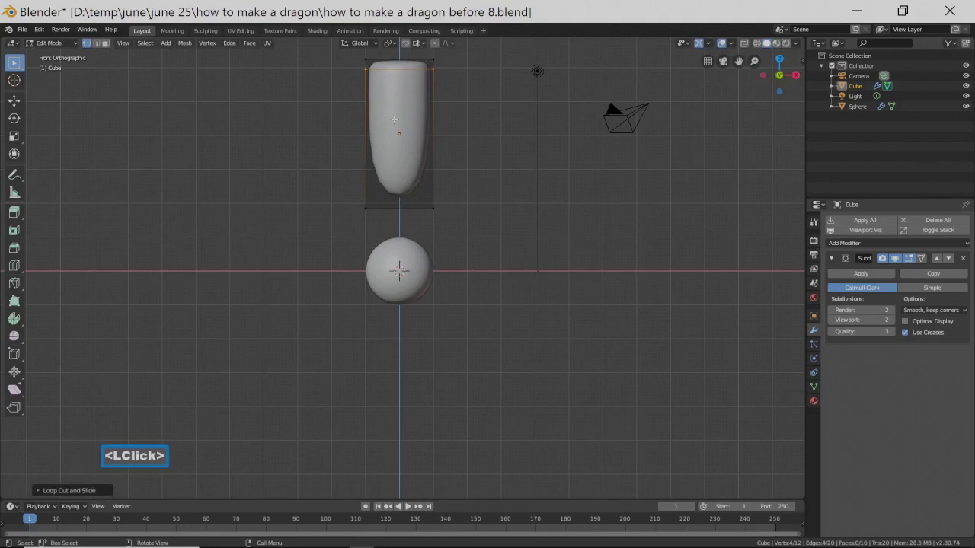
- Add a second horizontal loop cut, slide it about 0.85 towards the cube's lower end, and deselect everything
key(ctrl)
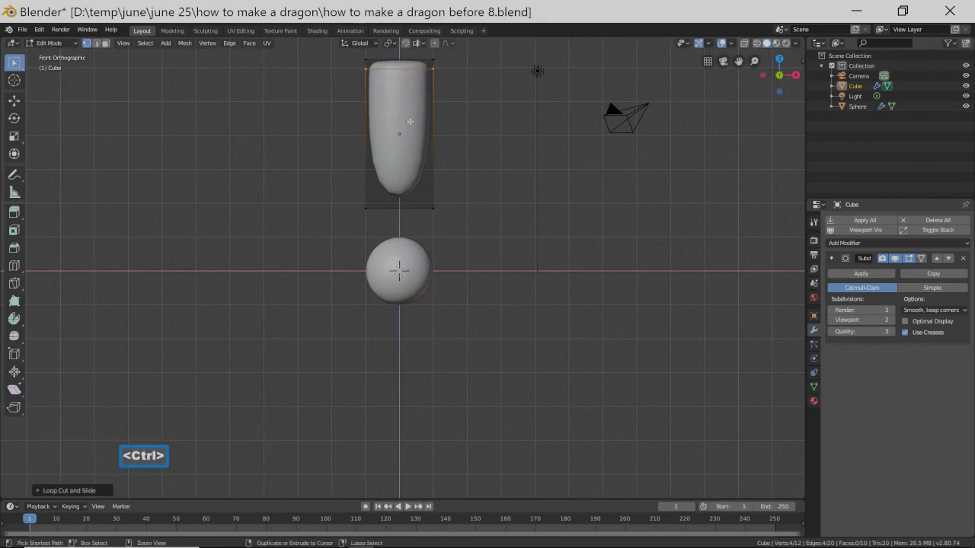
key(ctrl+r)
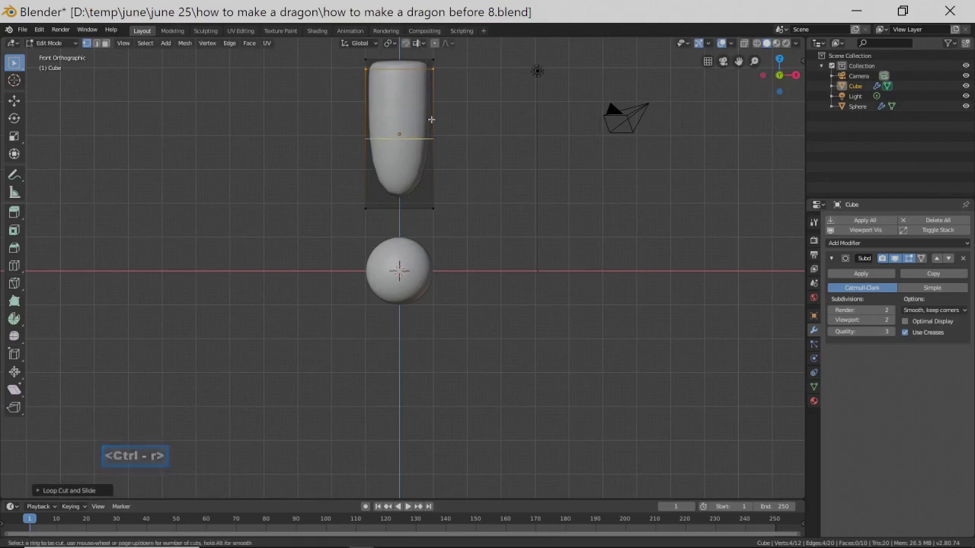
click(431, 119)
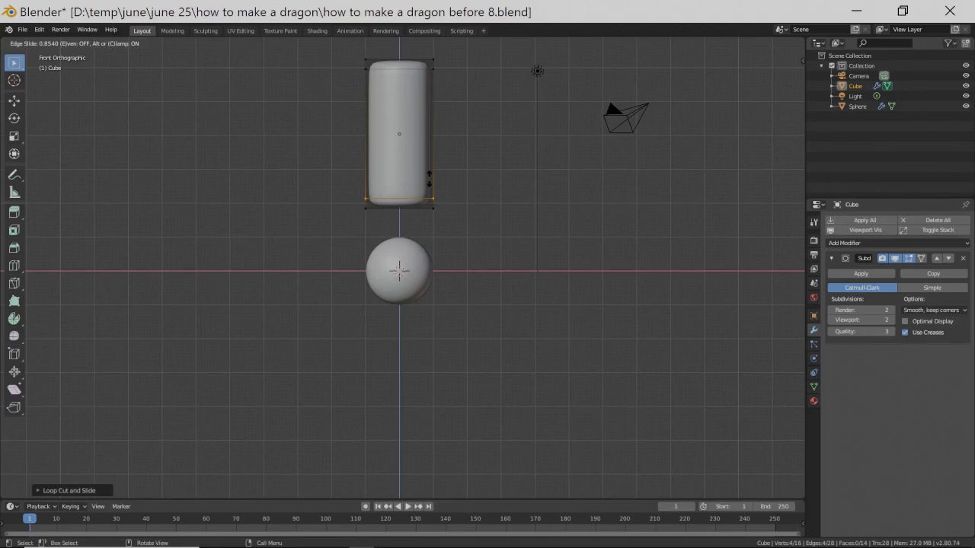
click(428, 178)
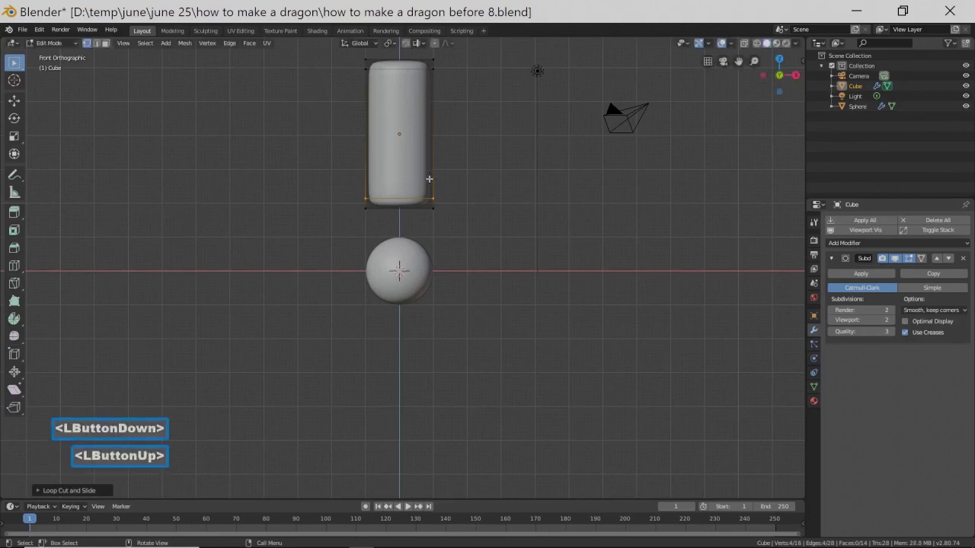
click(481, 158)
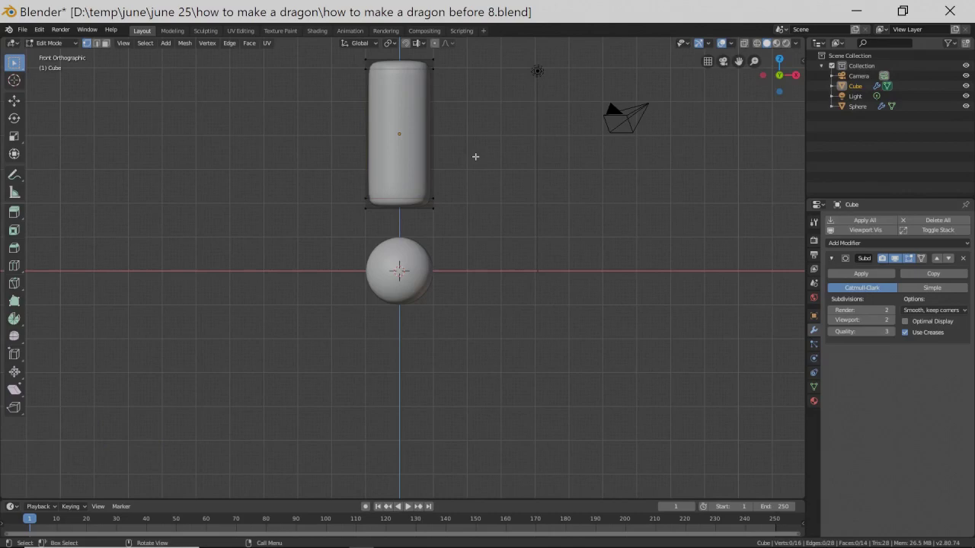
key(Pause)
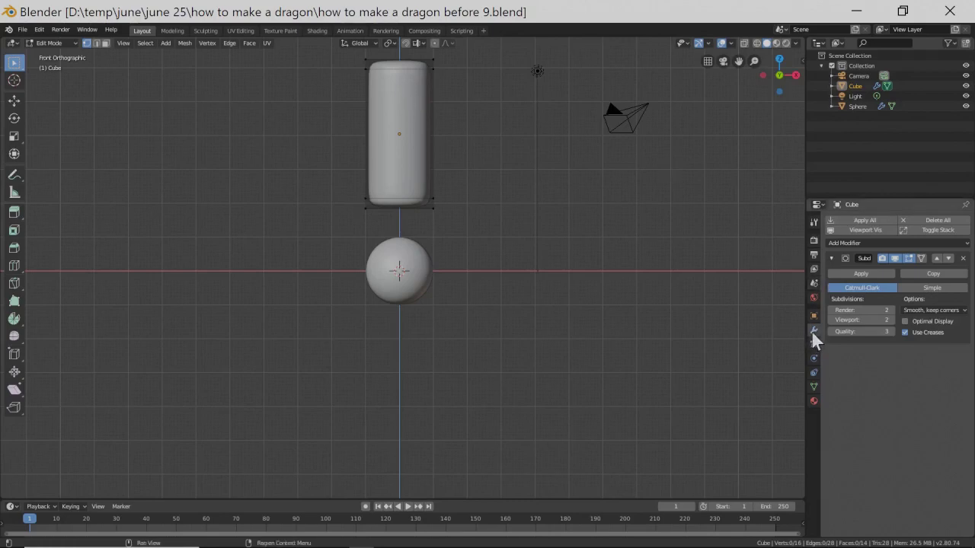
- Make the edit cage follow the cube's subdivision surface result, and return to Object Mode
click(920, 258)
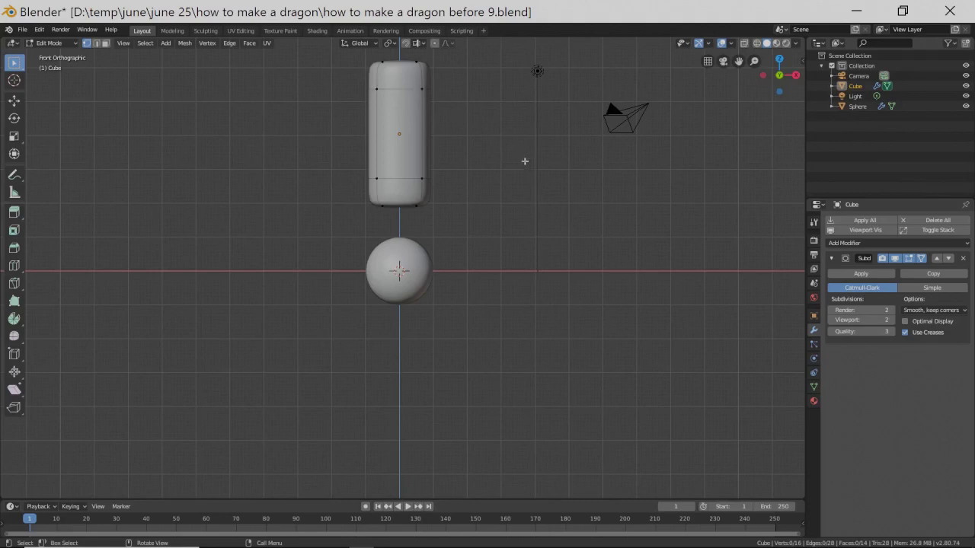
click(74, 43)
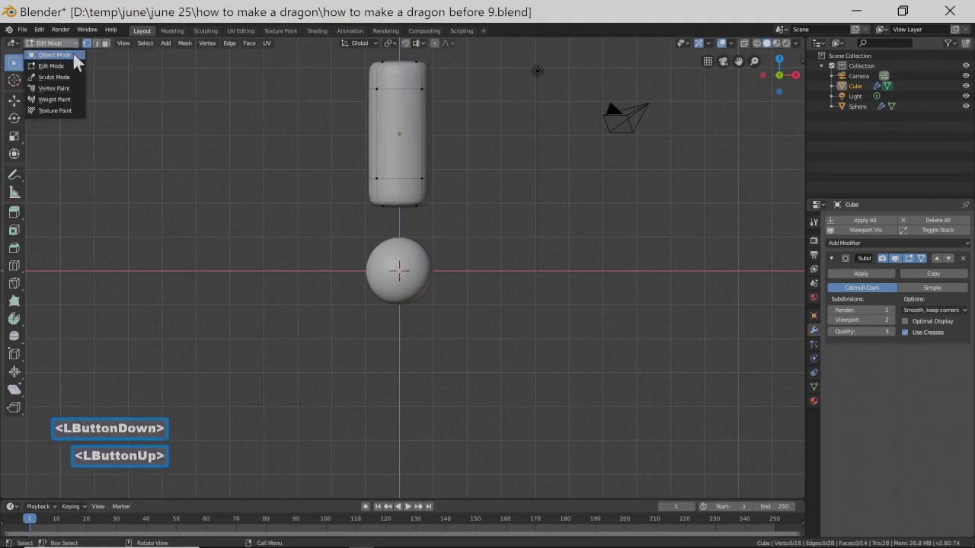
click(73, 53)
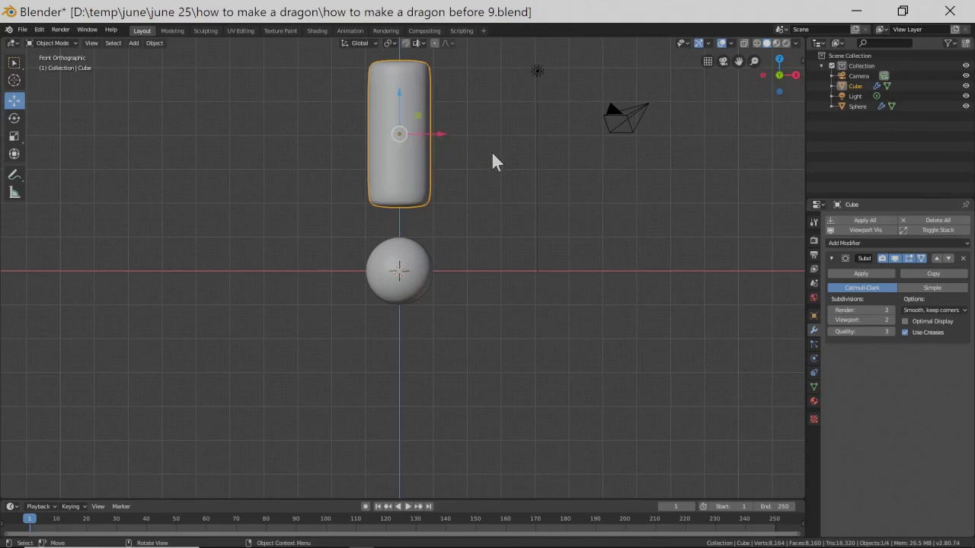
- View the objects from the right side, comparing the perspective projection and returning to orthographic
key(Page_Down)
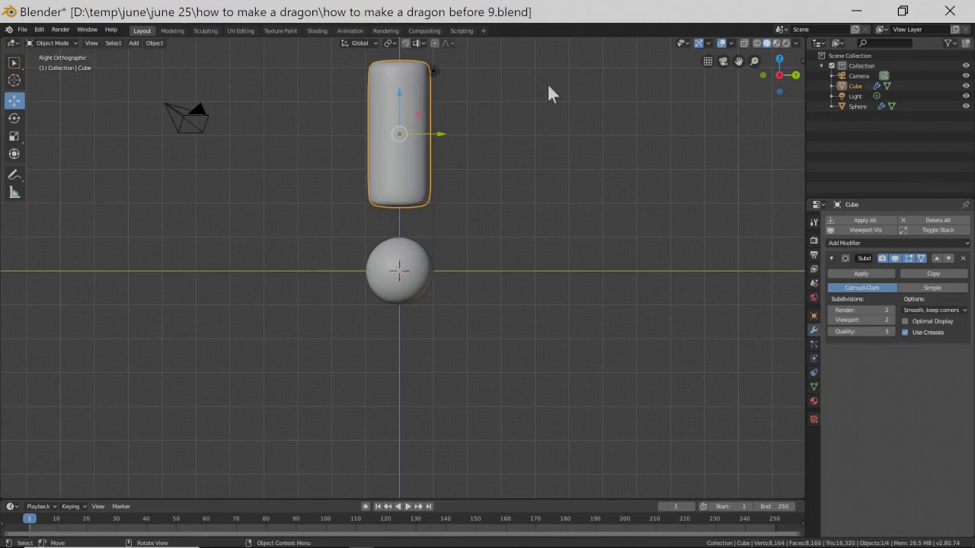
click(708, 62)
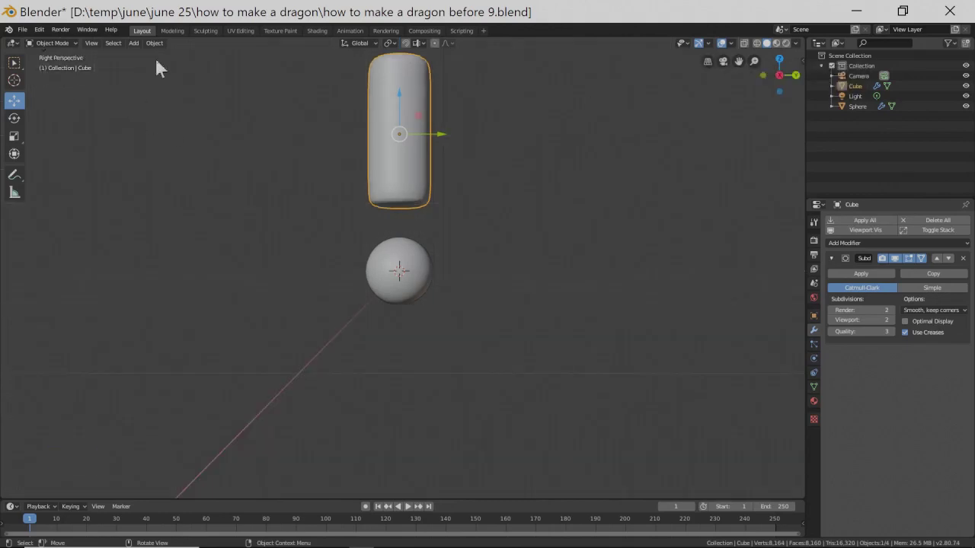
click(707, 64)
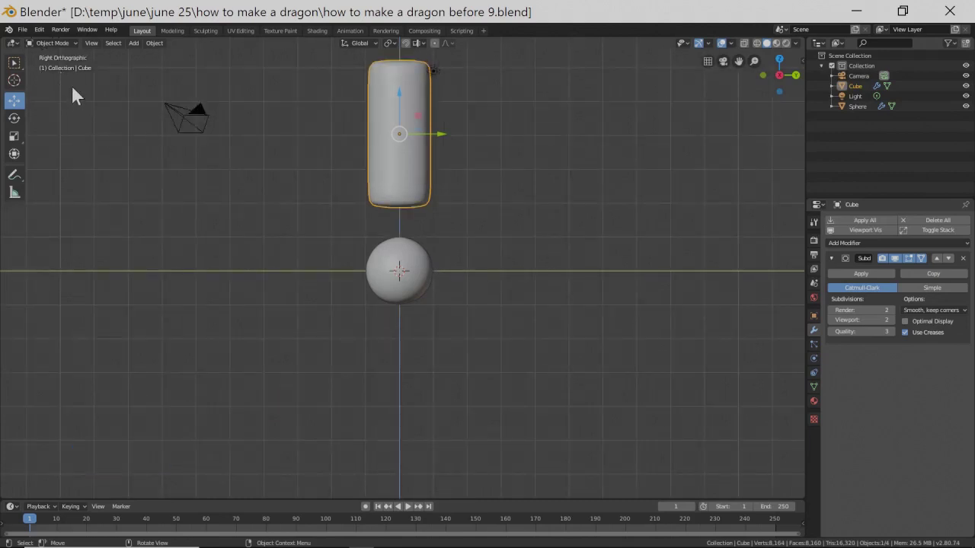
key(Pause)
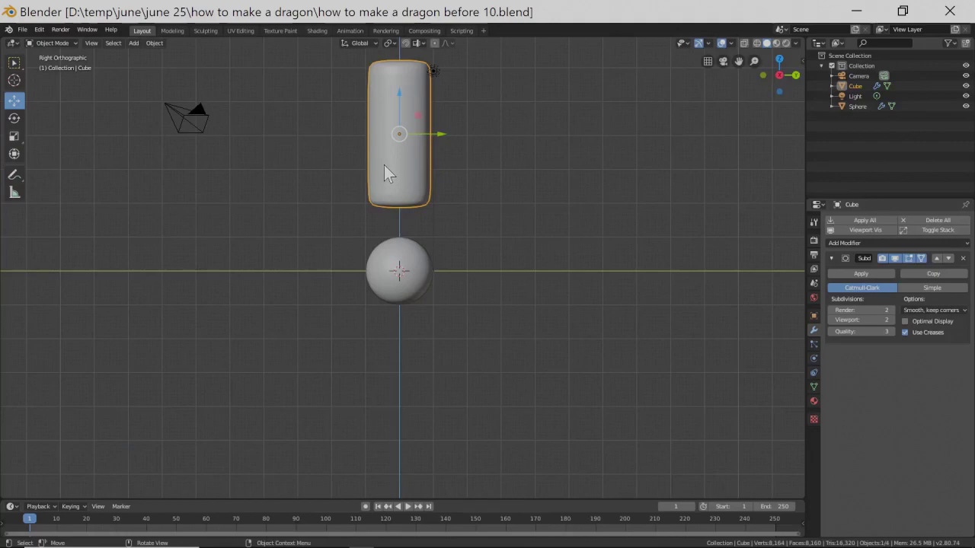
- Duplicate the stretched cube and move the copy down beside the sphere, on its negative Y side
key(shift+d)
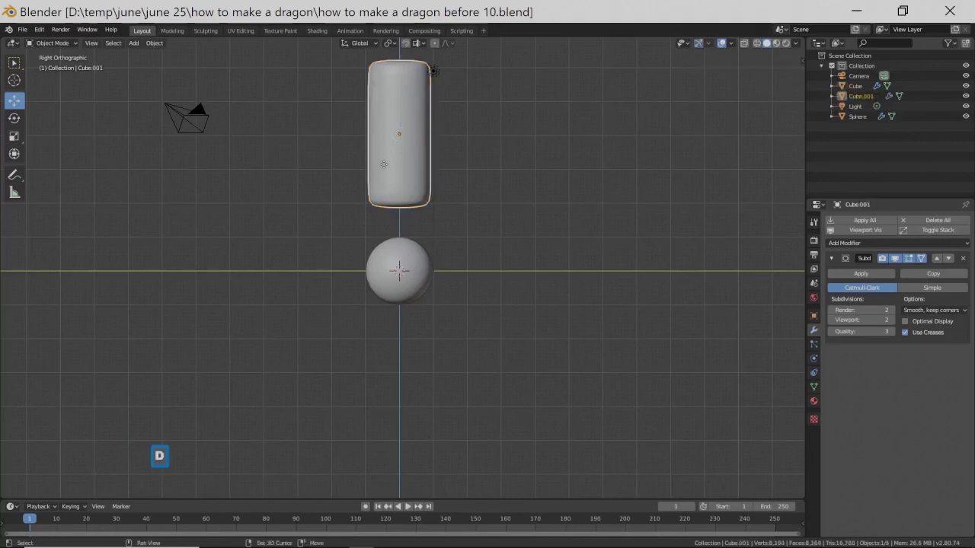
right_click(384, 165)
drag(416, 131, 320, 130)
drag(309, 97, 271, 273)
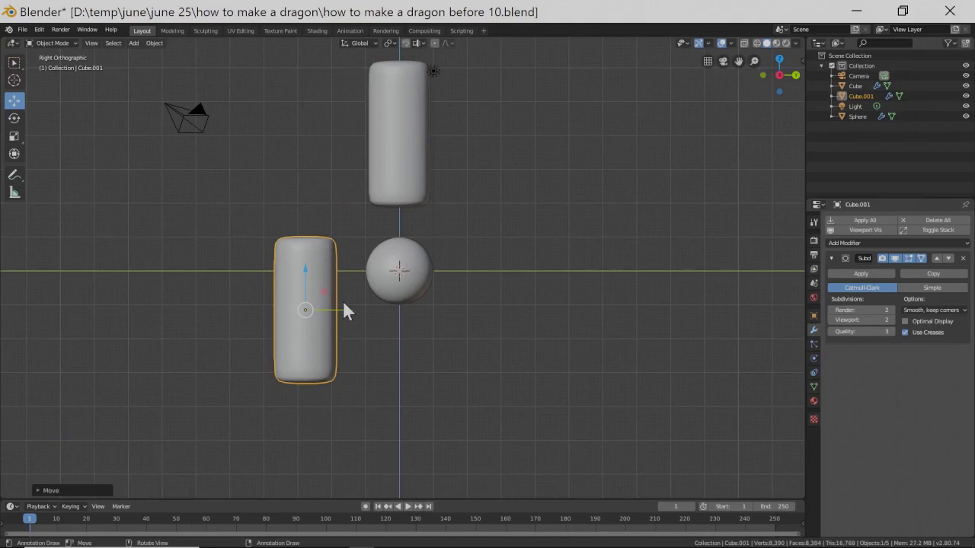
- Rotate the copied block 90 degrees about the X axis and raise it level with the sphere
key(r)
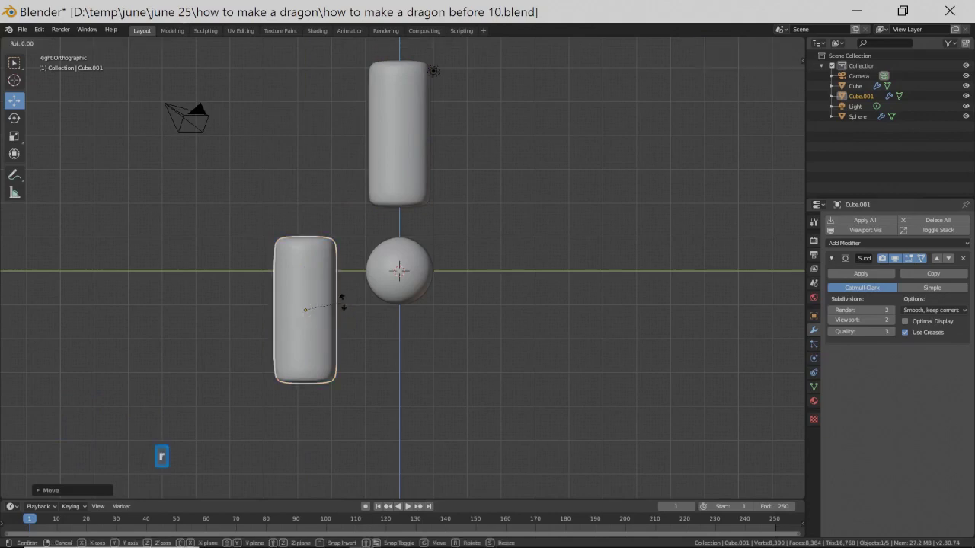
key(x)
key(9)
key(0)
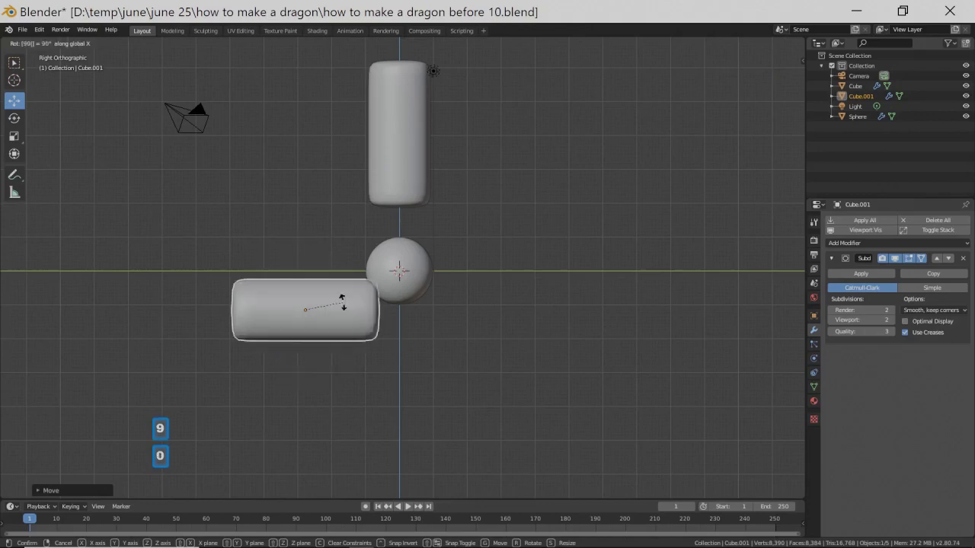
click(343, 302)
drag(307, 283, 306, 262)
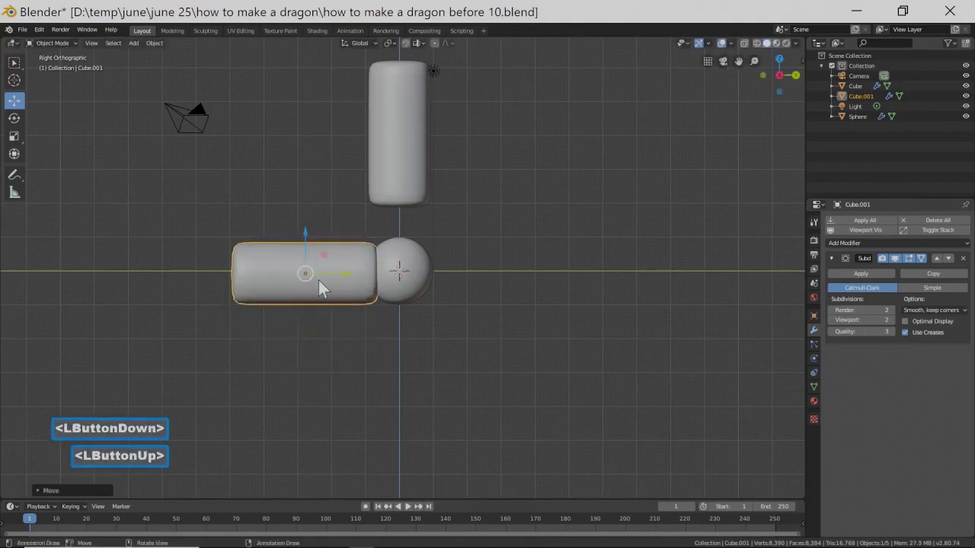
- Scale the horizontal block down to about half size and slide it along Y partly into the sphere as a snout
key(s)
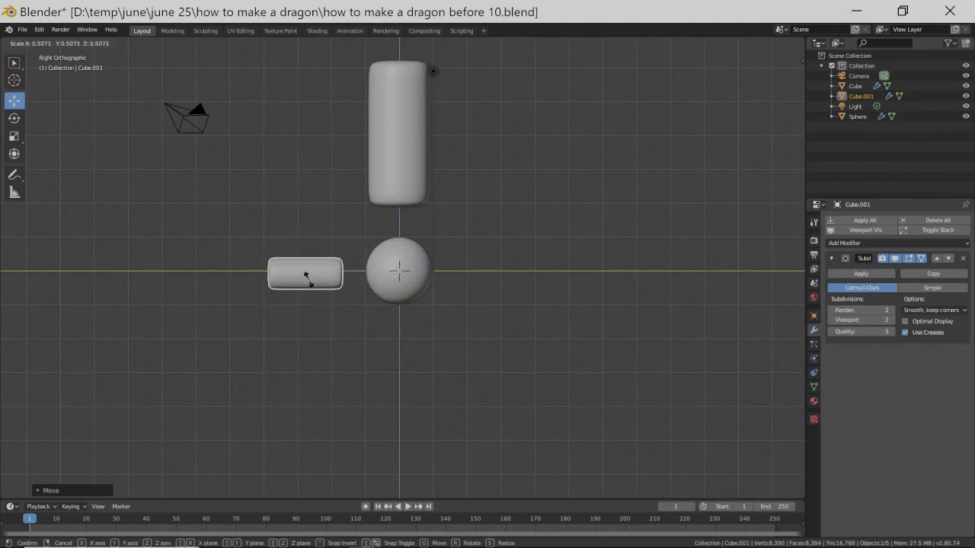
click(308, 280)
drag(340, 282, 383, 259)
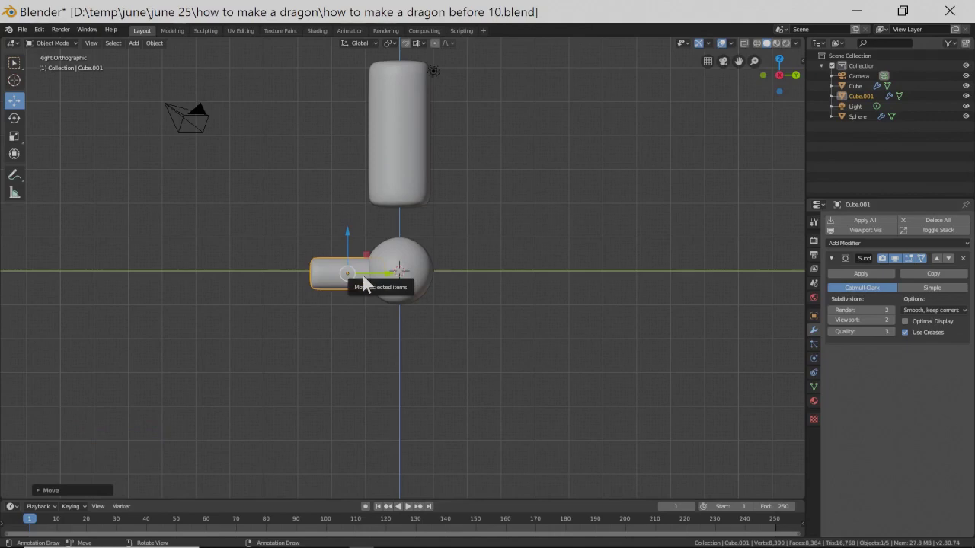
- Flatten the snout block along Z to about 0.8 of its height
key(s)
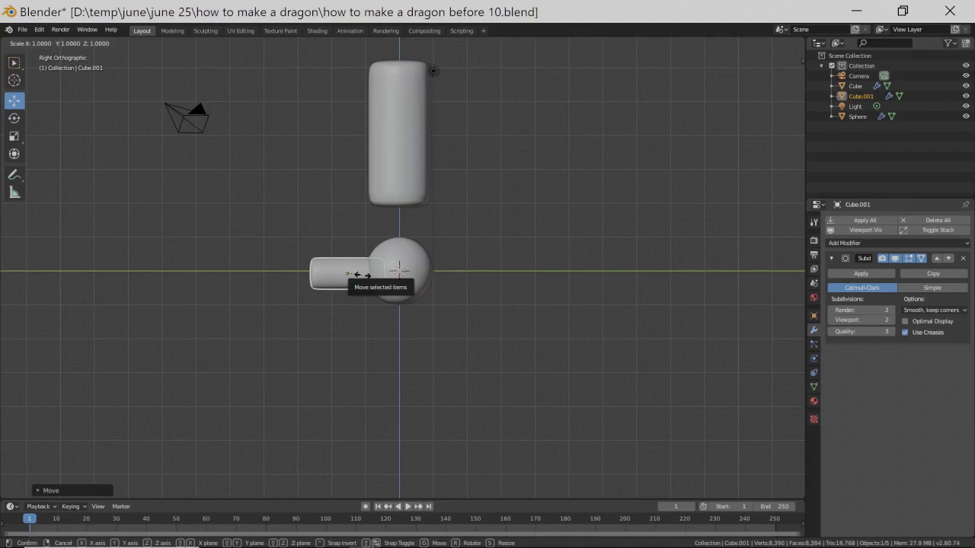
key(z)
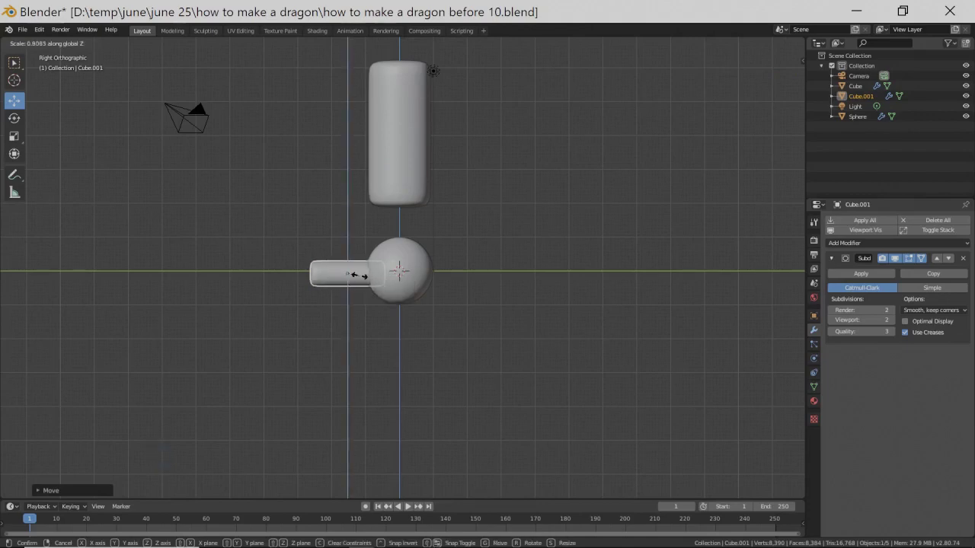
click(362, 284)
key(s)
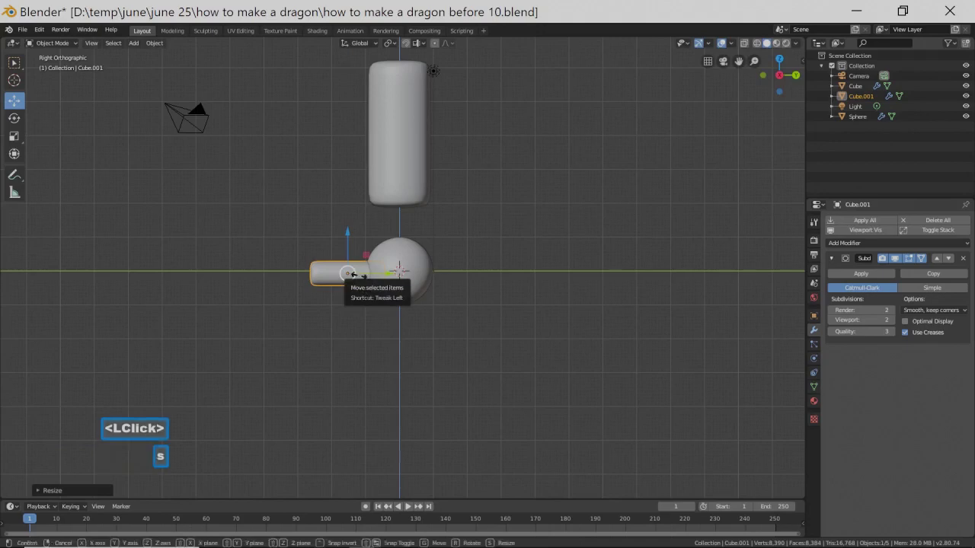
key(x)
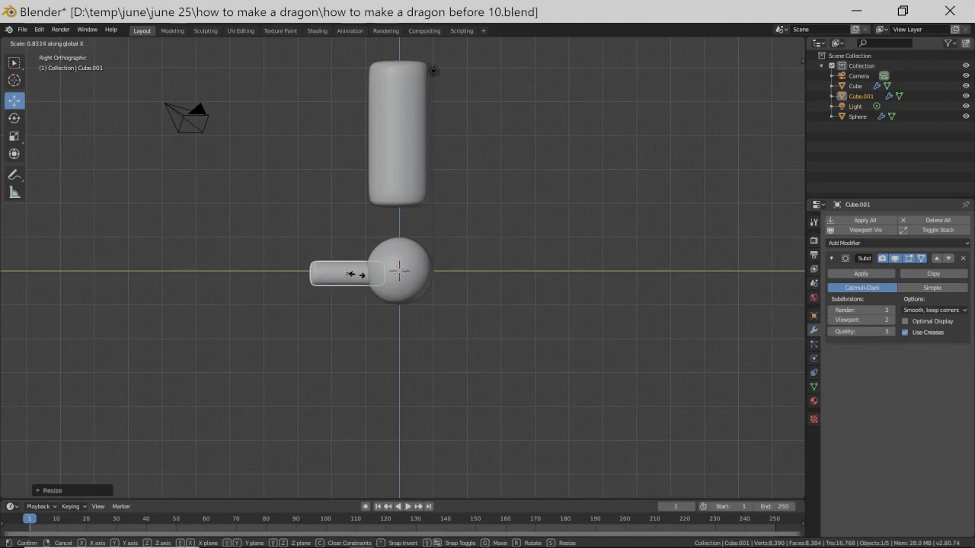
right_click(357, 275)
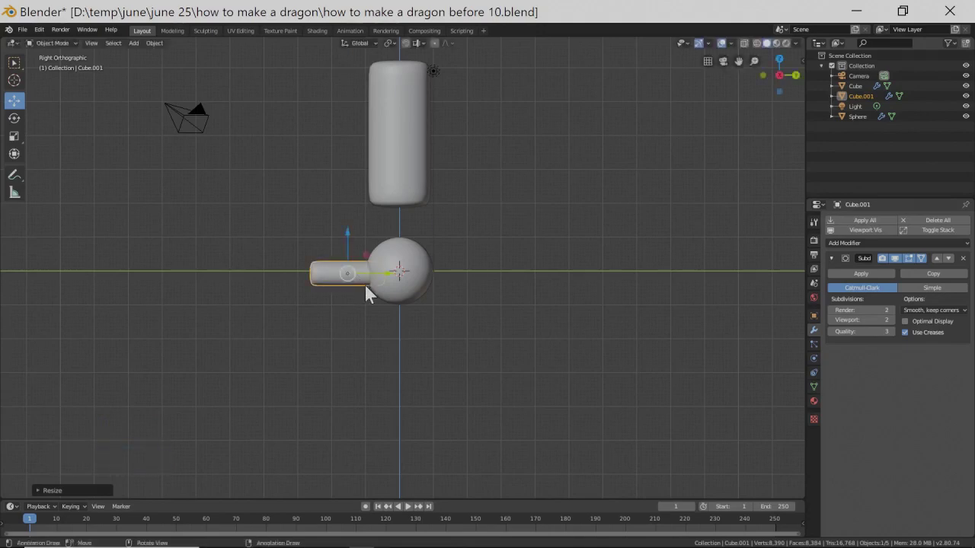
- Shorten the snout block along Y and reposition it so it sits slightly below the sphere's centre line
key(s)
key(y)
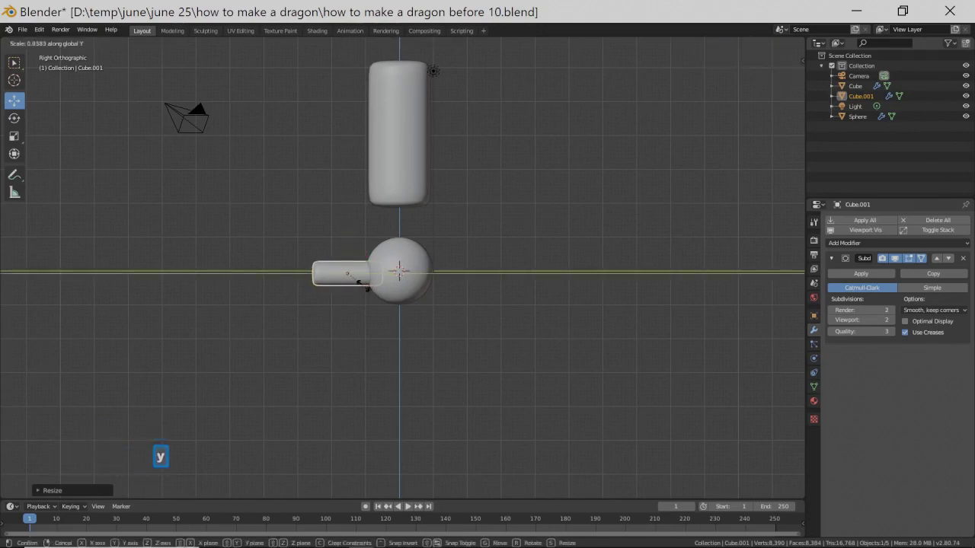
click(359, 283)
drag(383, 284, 379, 272)
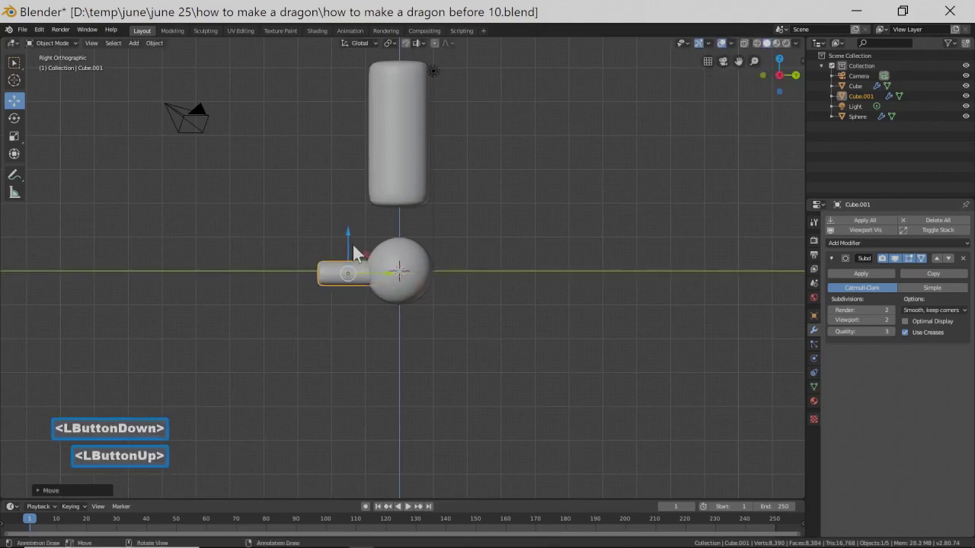
drag(350, 241, 350, 240)
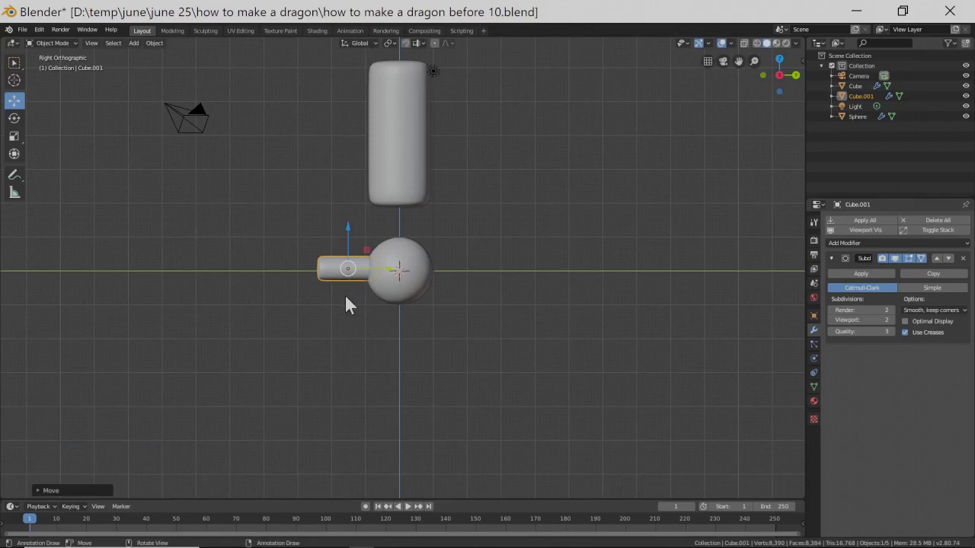
key(Pause)
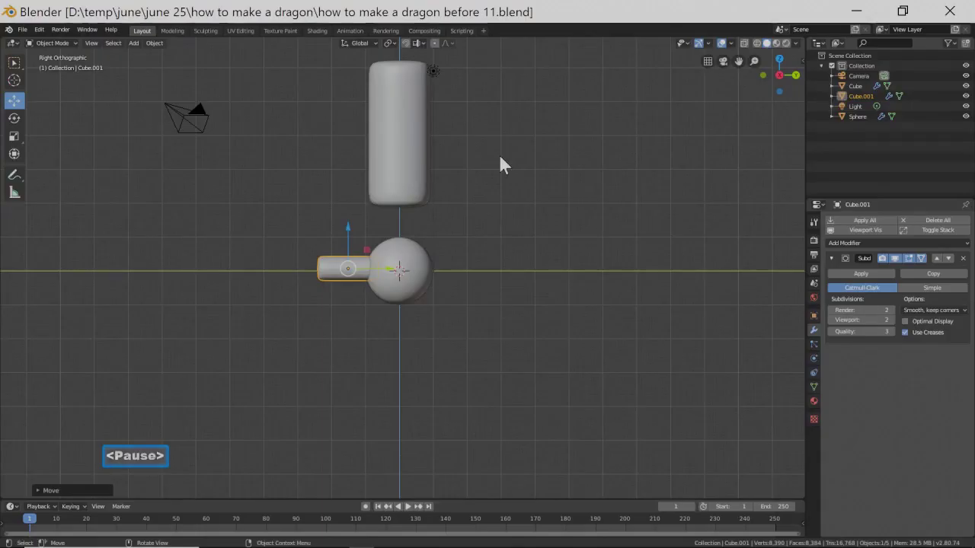
drag(347, 230, 348, 235)
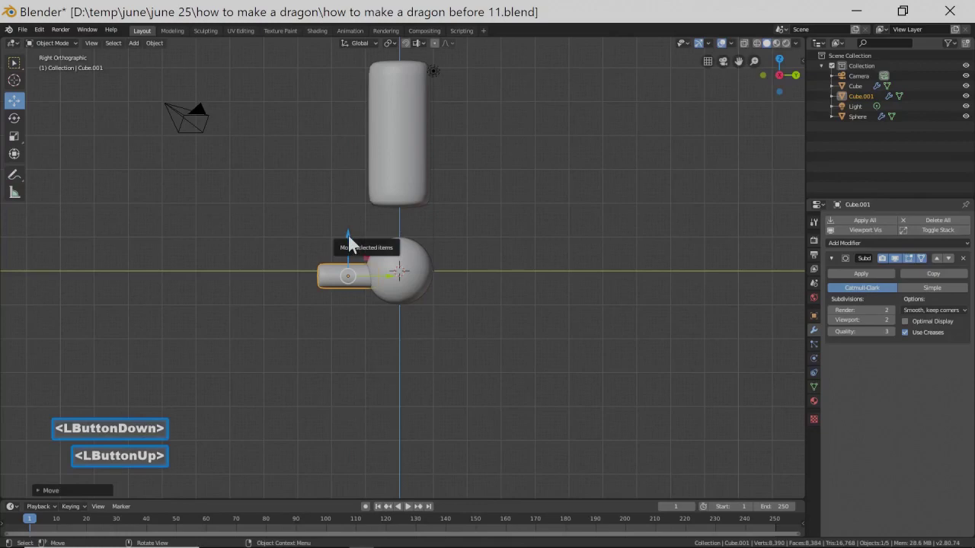
- Duplicate the snout block, place the copy directly beneath it as a lower jaw, and shift it slightly further into the sphere
key(shift)
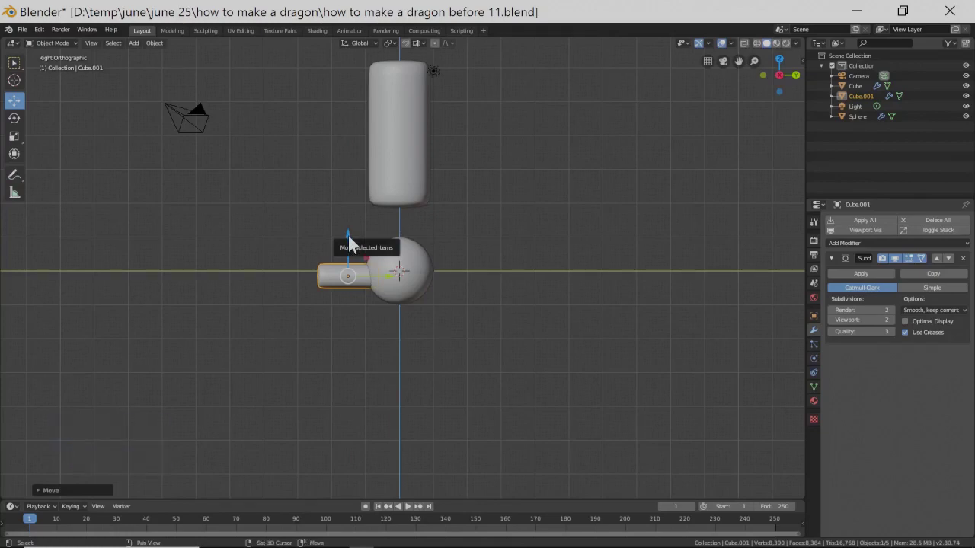
key(shift+d)
right_click(348, 235)
drag(348, 236, 351, 259)
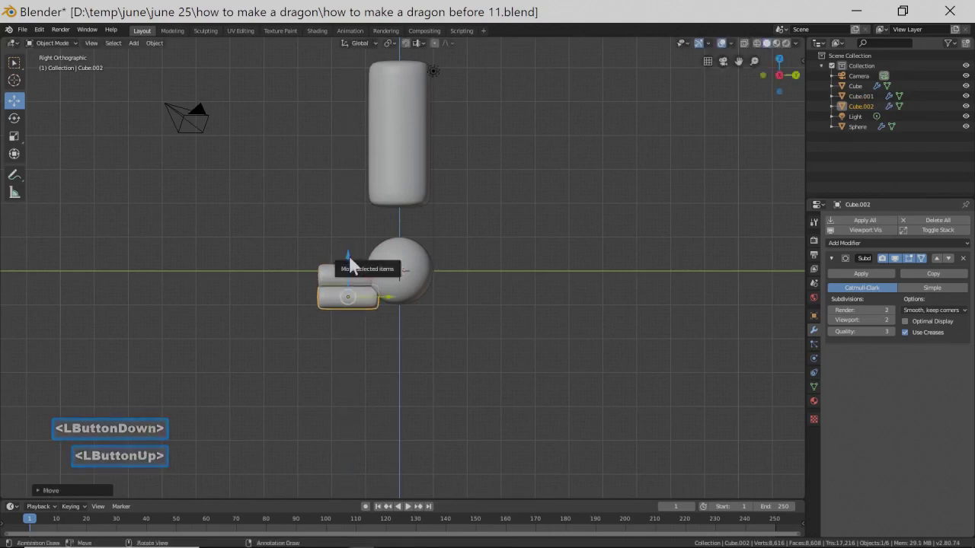
drag(383, 297, 387, 296)
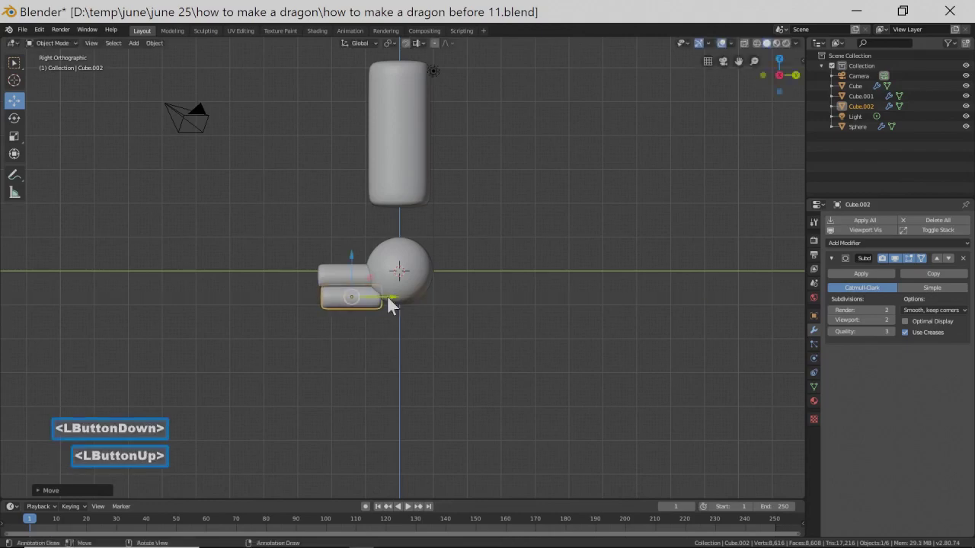
- Flatten the lower jaw block along Z to about 0.62 and raise it slightly against the upper snout
key(s)
key(z)
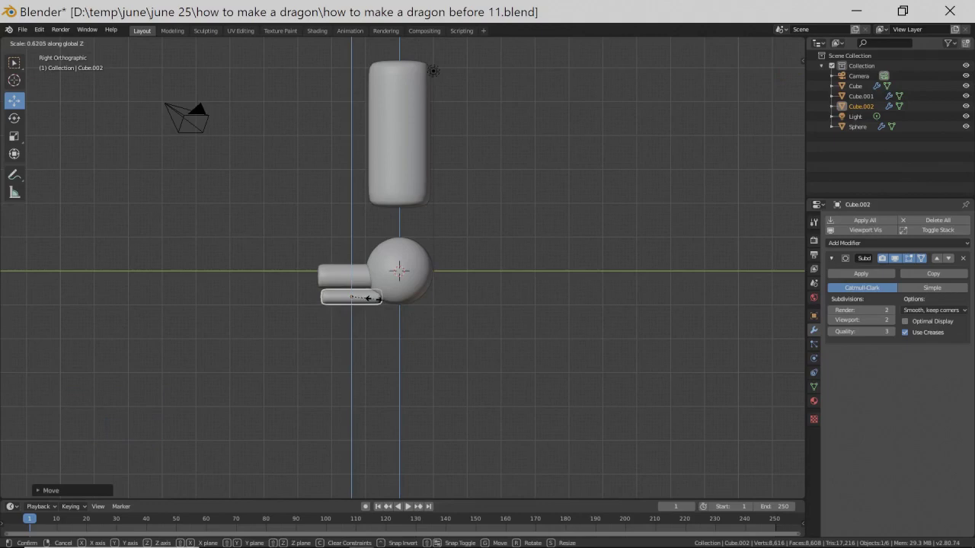
click(370, 297)
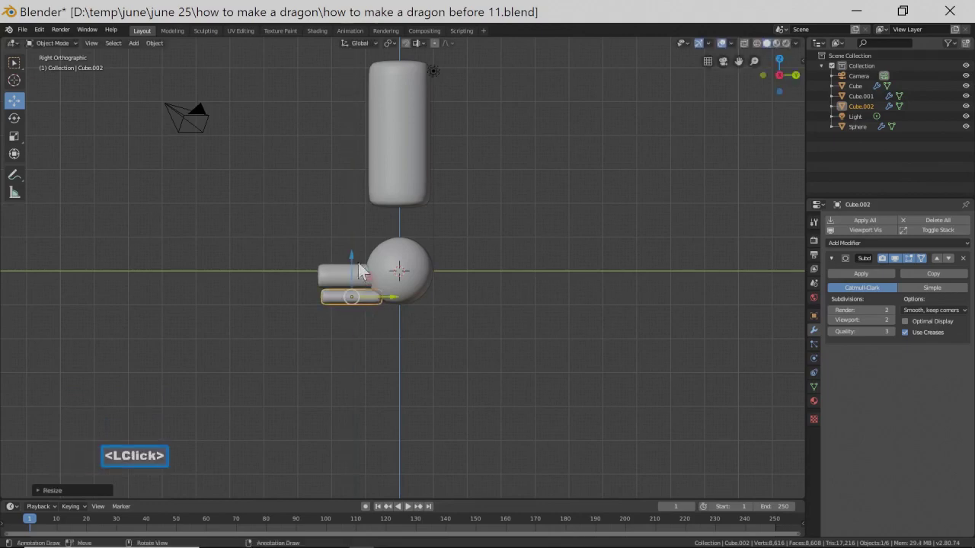
drag(352, 258, 353, 268)
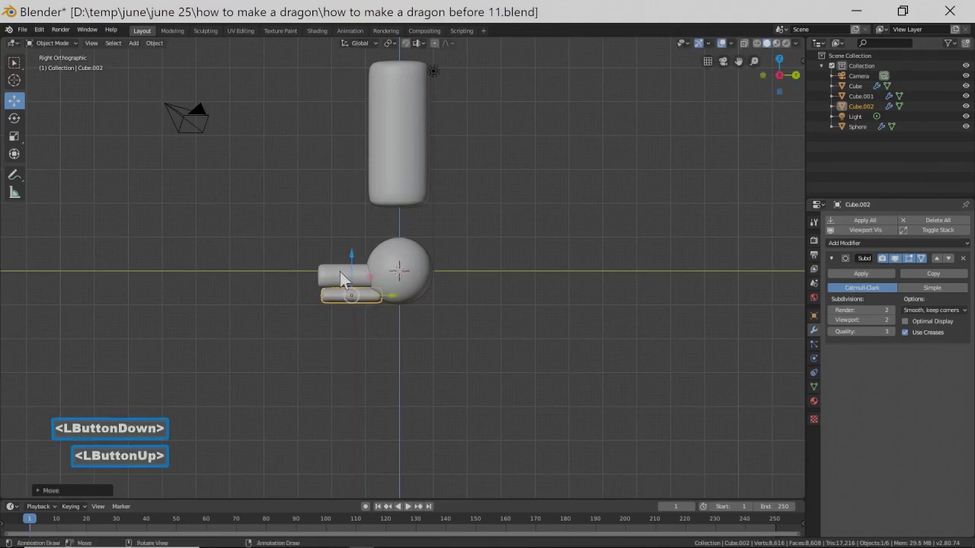
- Select both the snout and jaw blocks and move them slightly further into the sphere and upwards
shift+click(341, 274)
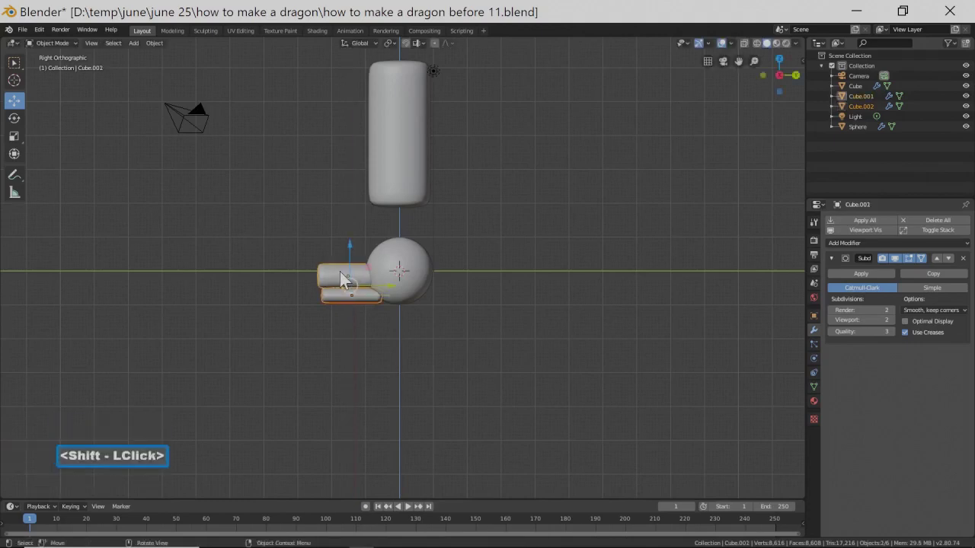
drag(379, 288, 381, 288)
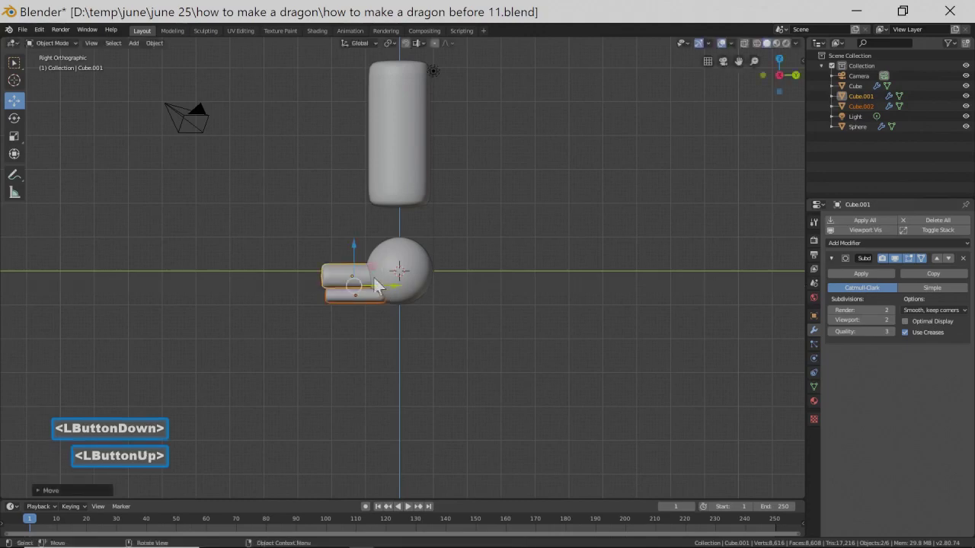
drag(355, 248, 358, 253)
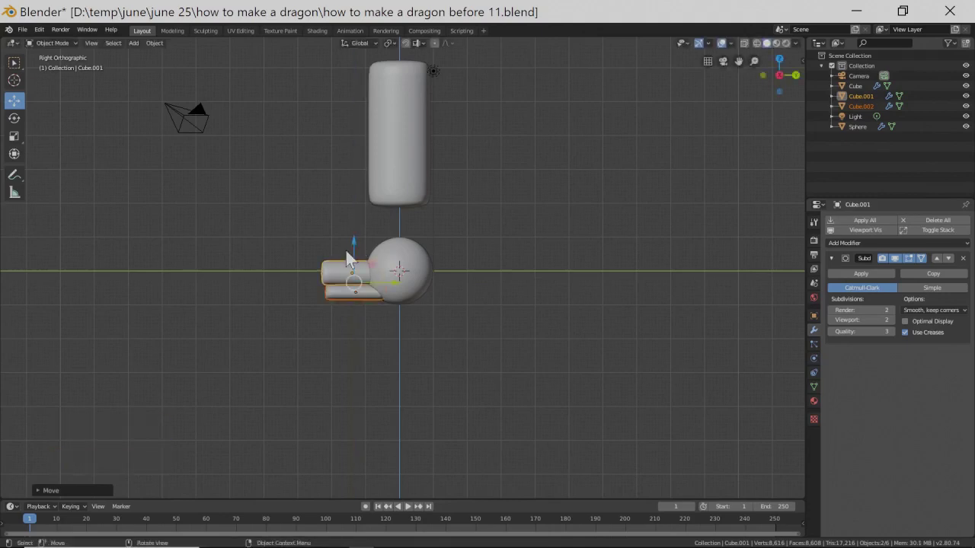
- Duplicate the large upright block and move the copy straight down beneath the sphere
click(418, 169)
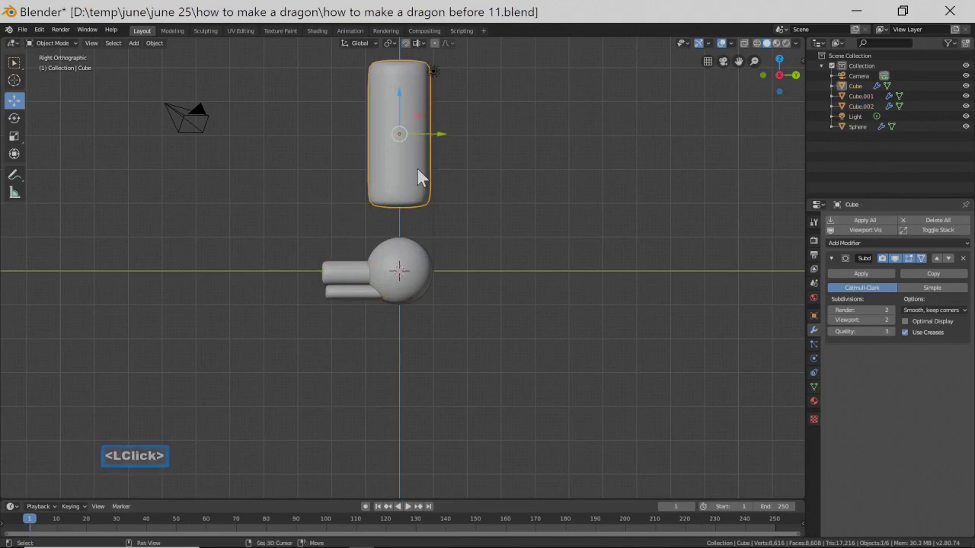
key(shift+d)
right_click(417, 169)
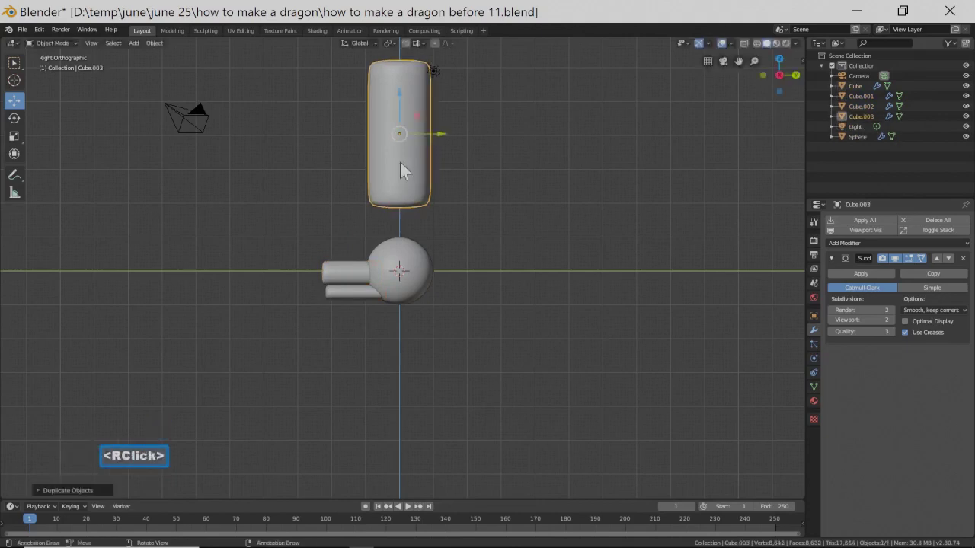
drag(400, 93, 383, 330)
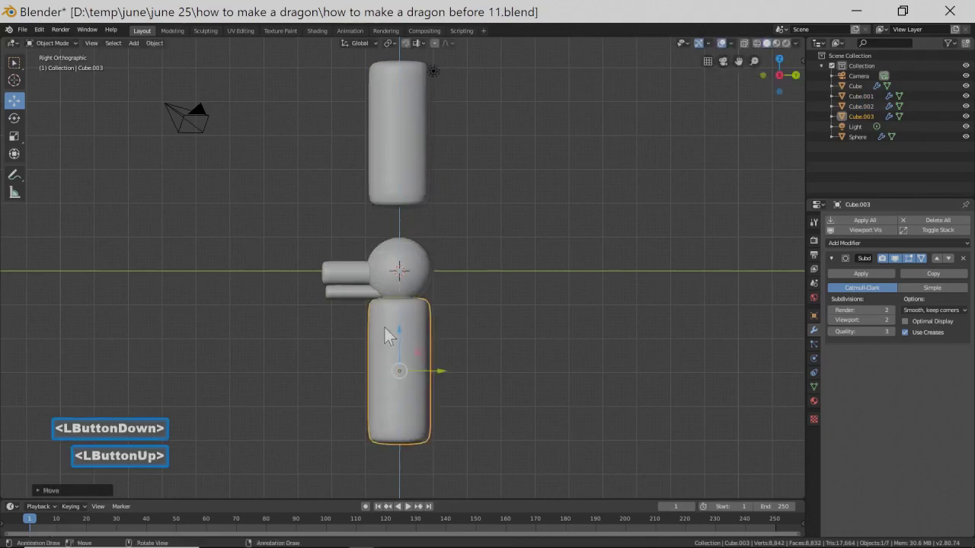
- Scale the lower upright block to about two thirds and move it up and back into the rear underside of the sphere
key(s)
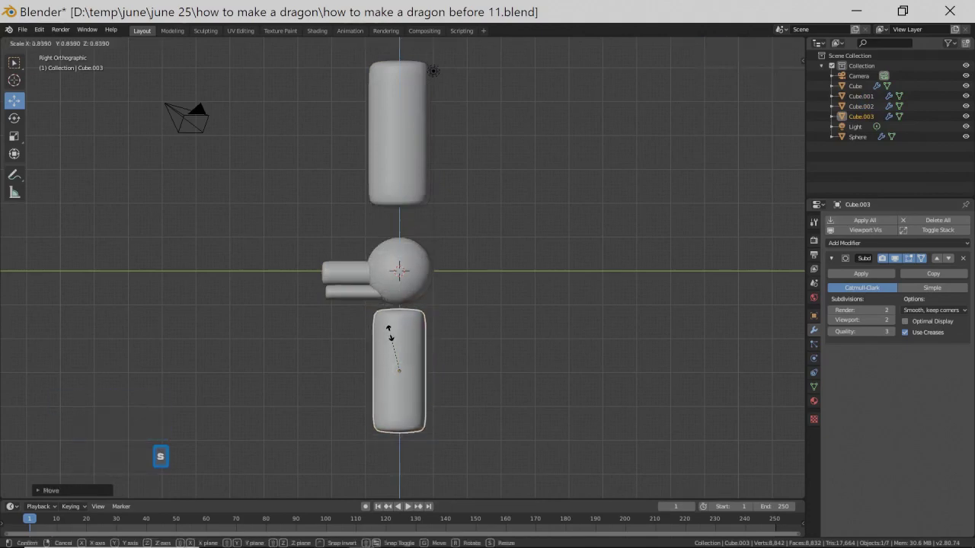
click(395, 348)
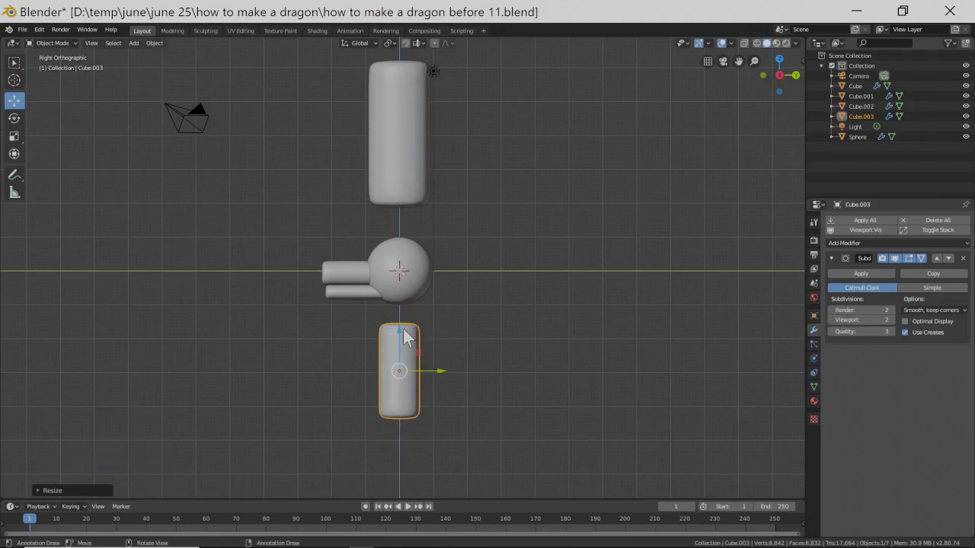
drag(405, 336, 404, 311)
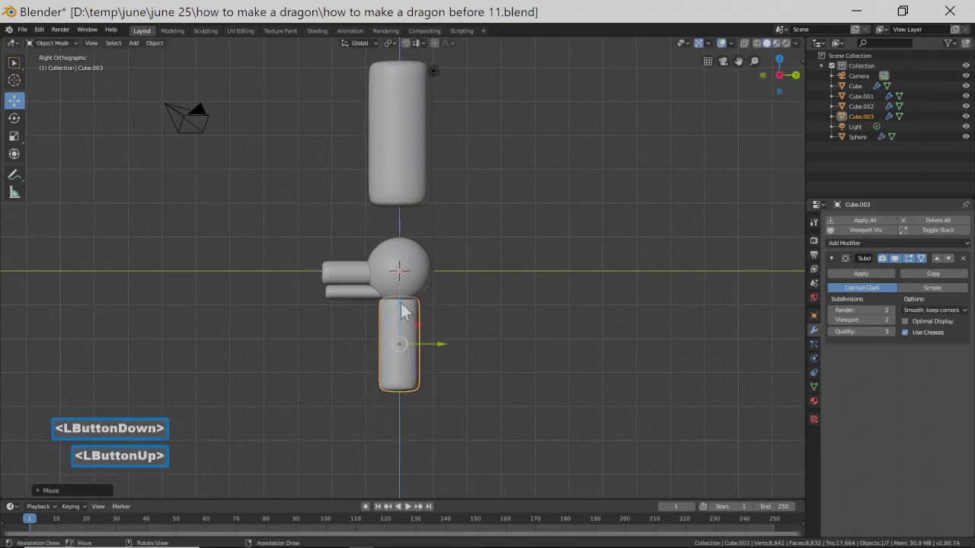
drag(435, 346, 420, 283)
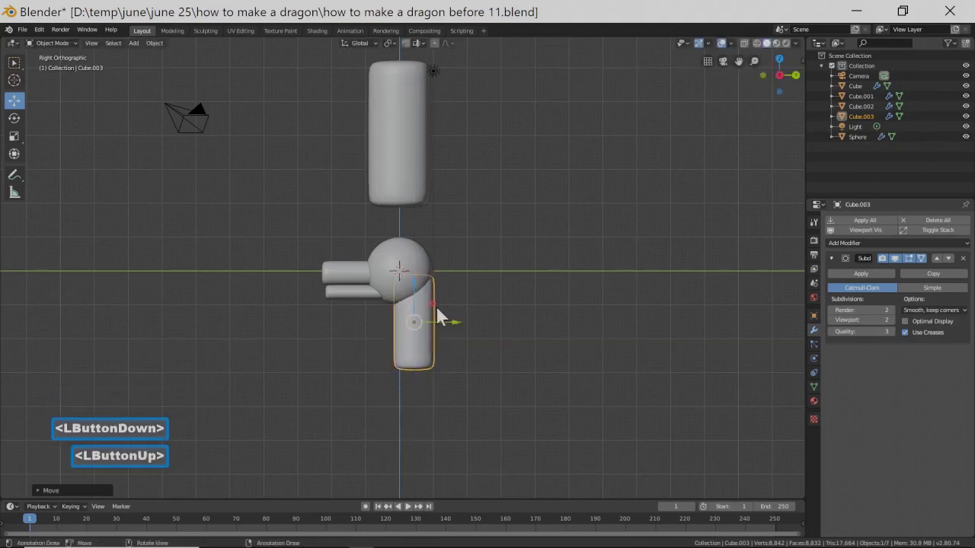
- Shorten the neck block beneath the sphere slightly along the Z axis
key(s)
key(z)
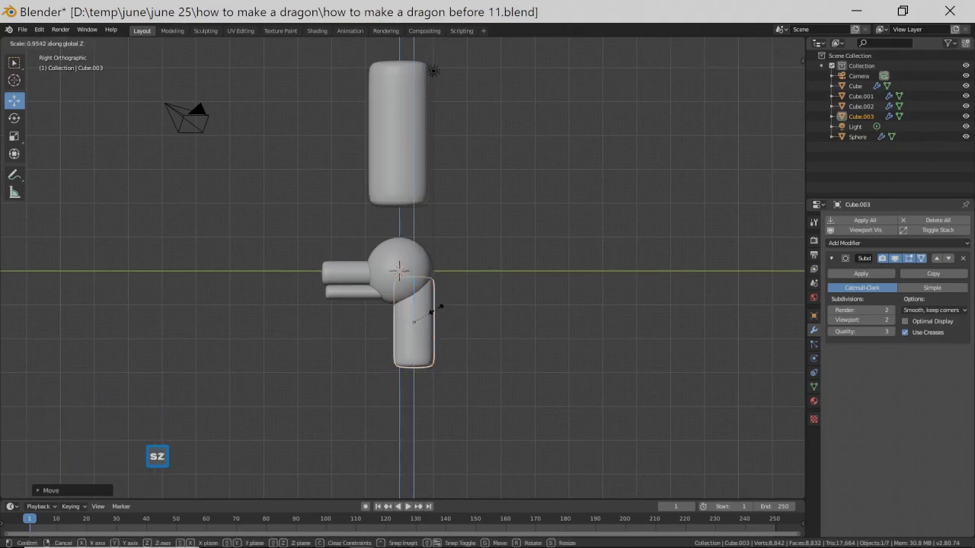
click(435, 319)
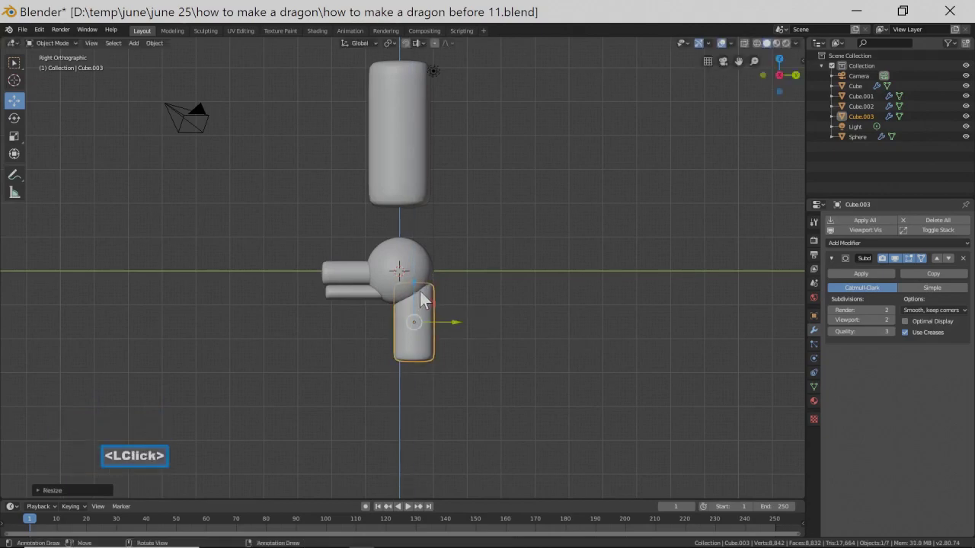
- Nudge the neck block slightly up, duplicate it, and move the copy straight down to extend the neck
drag(414, 283, 414, 285)
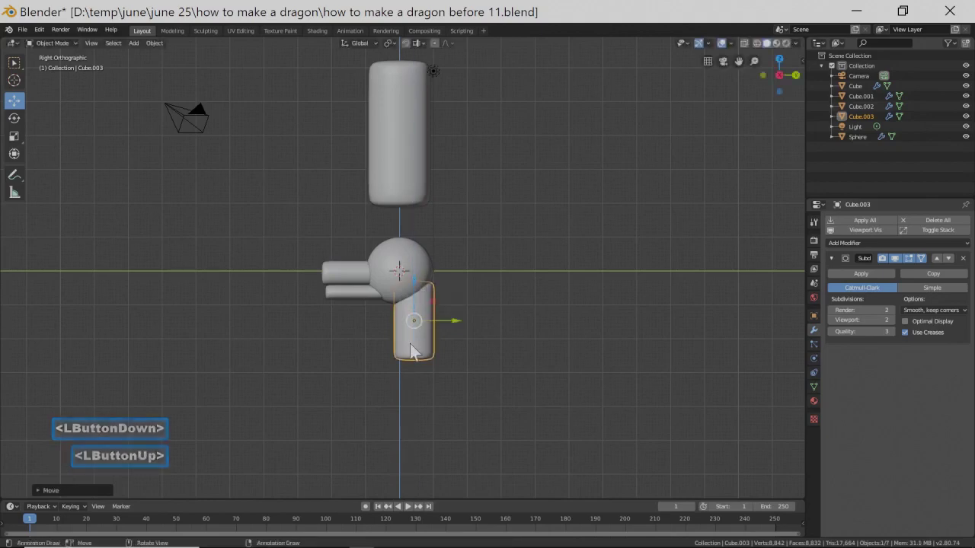
key(shift+d)
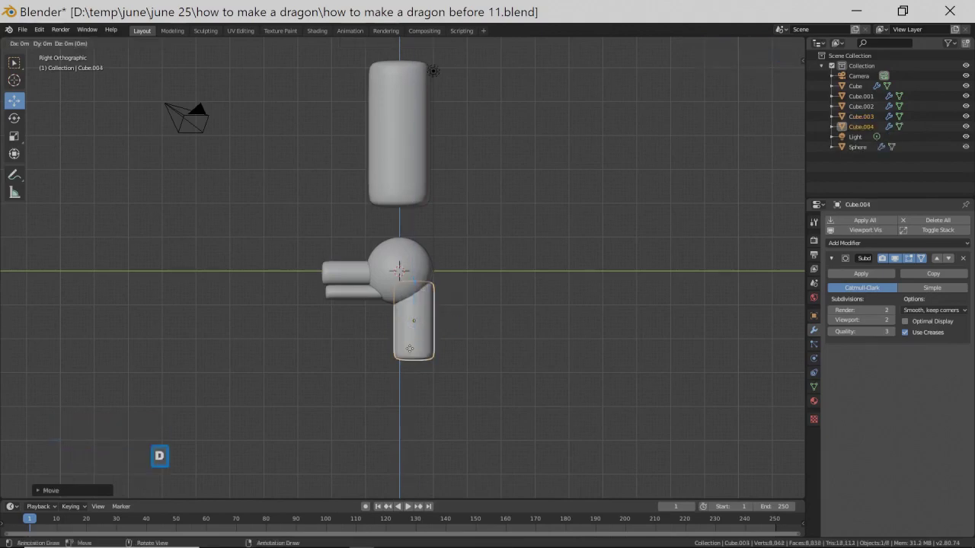
right_click(412, 358)
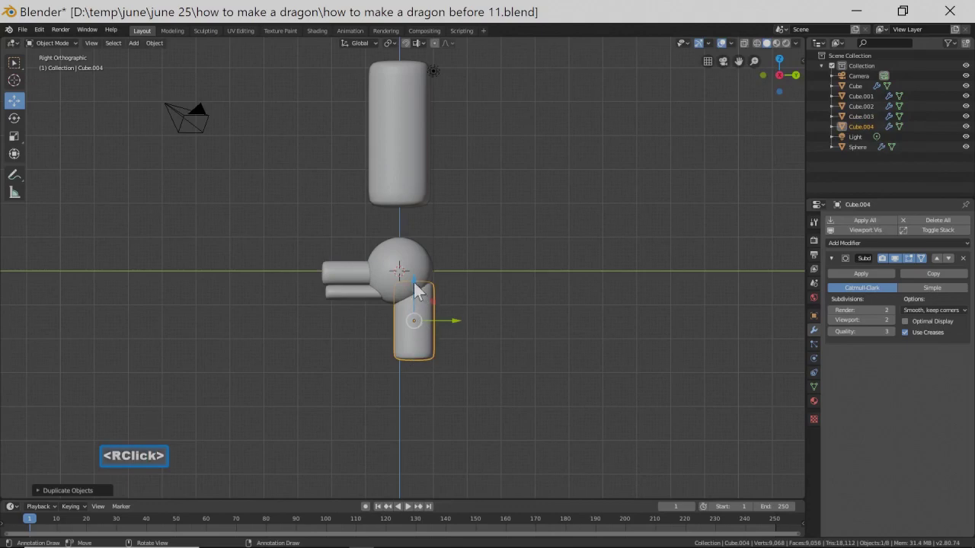
drag(414, 289, 406, 340)
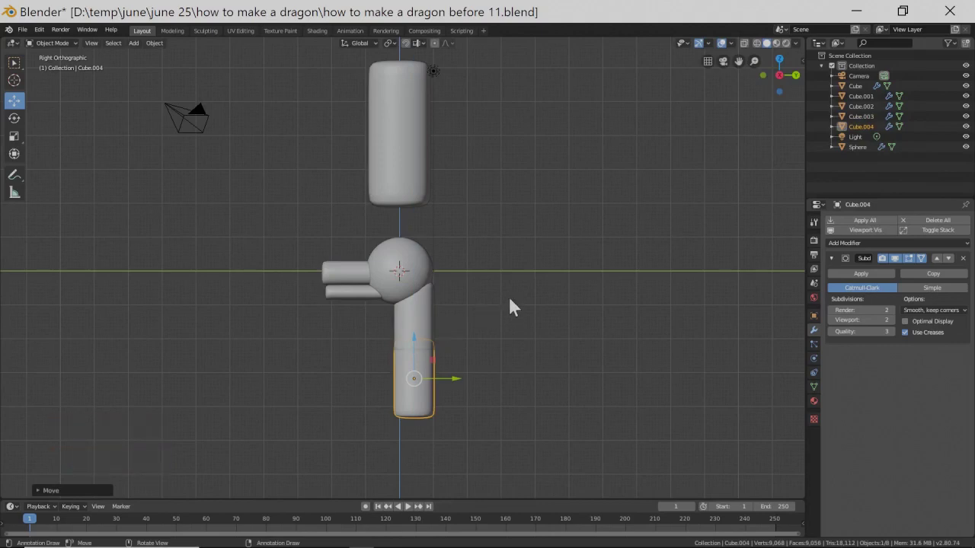
key(Pause)
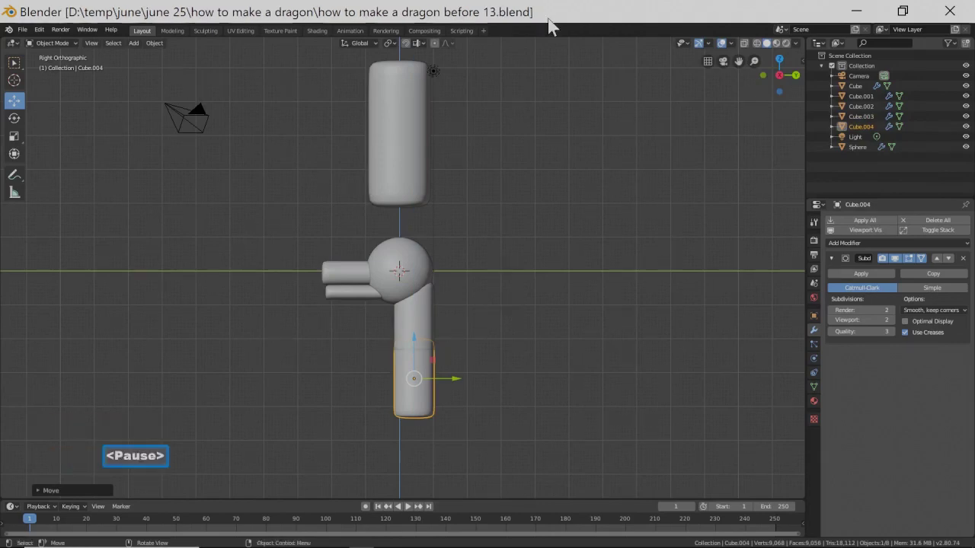
- Duplicate the large upright block above the head and move the copy down and back along Y, behind the lower neck
click(400, 130)
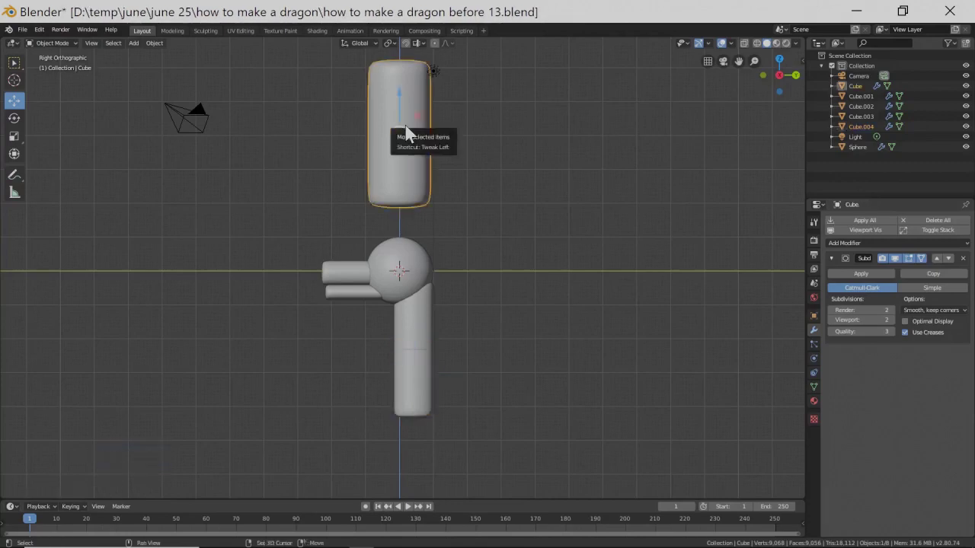
key(shift+d)
right_click(398, 131)
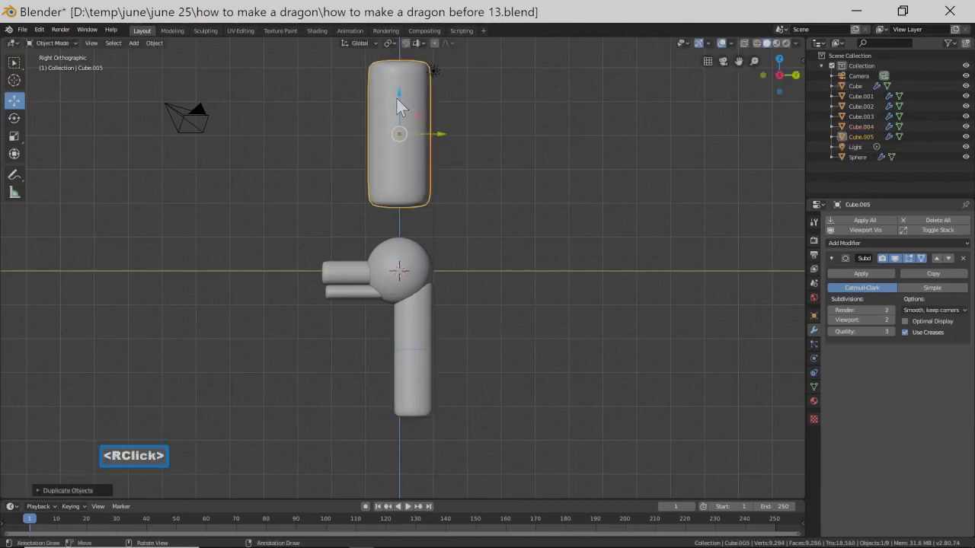
drag(399, 95, 466, 361)
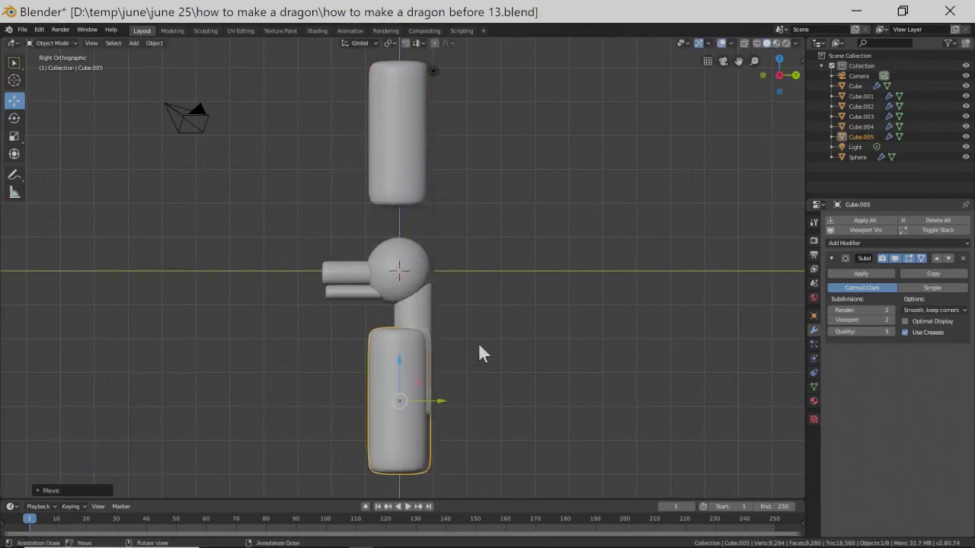
shift+middle_drag(479, 346, 445, 248)
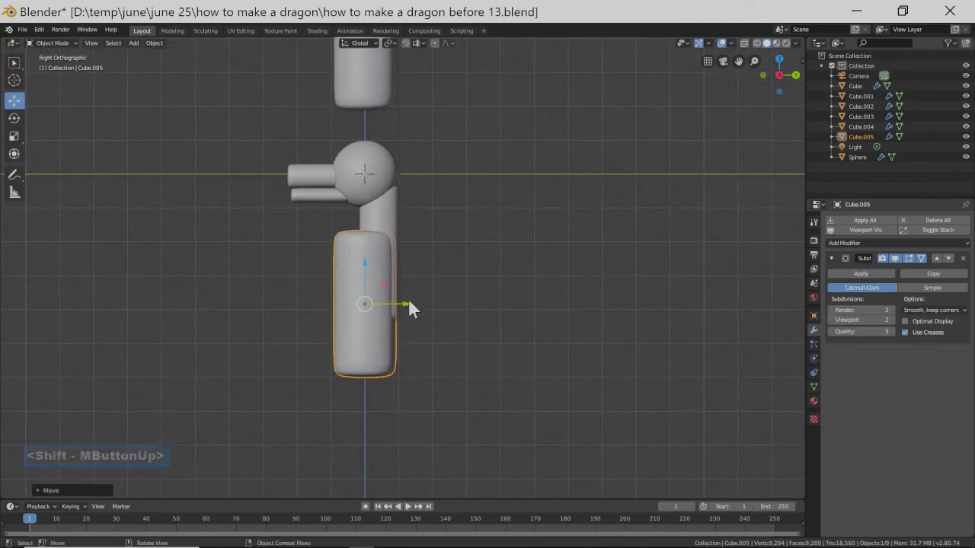
drag(407, 305, 457, 298)
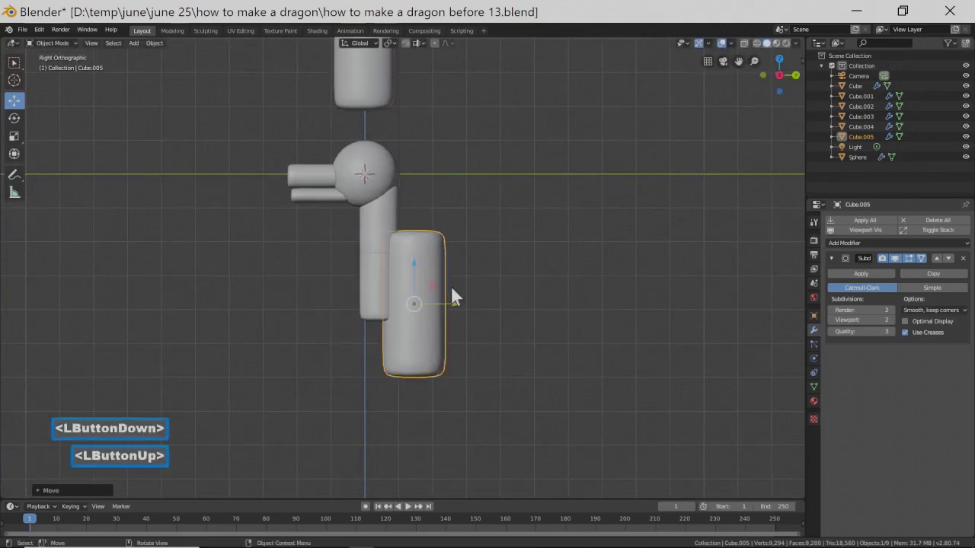
drag(418, 272, 412, 281)
- Rotate the copied large block 90 degrees around X and shift it slightly back along Y beneath the neck
key(r)
text(x)
text(90)
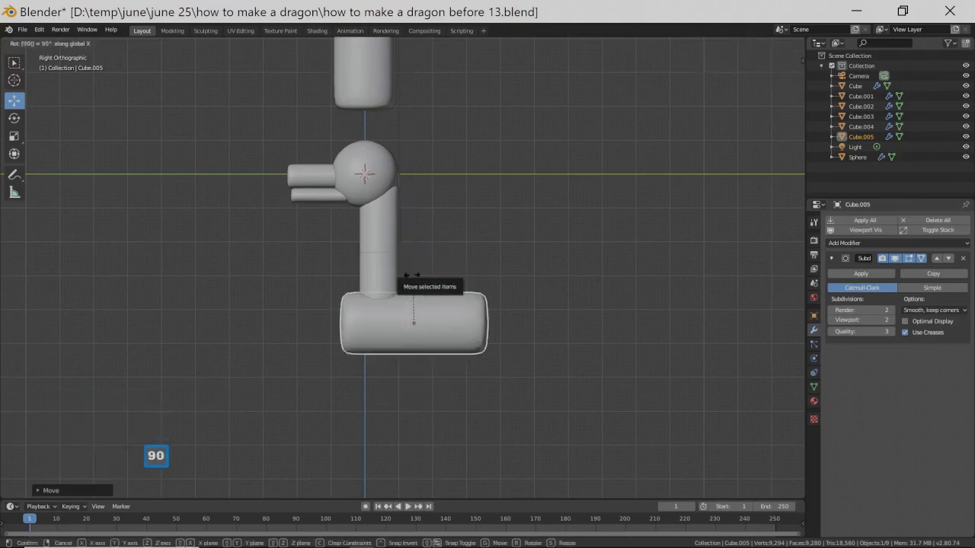
click(412, 278)
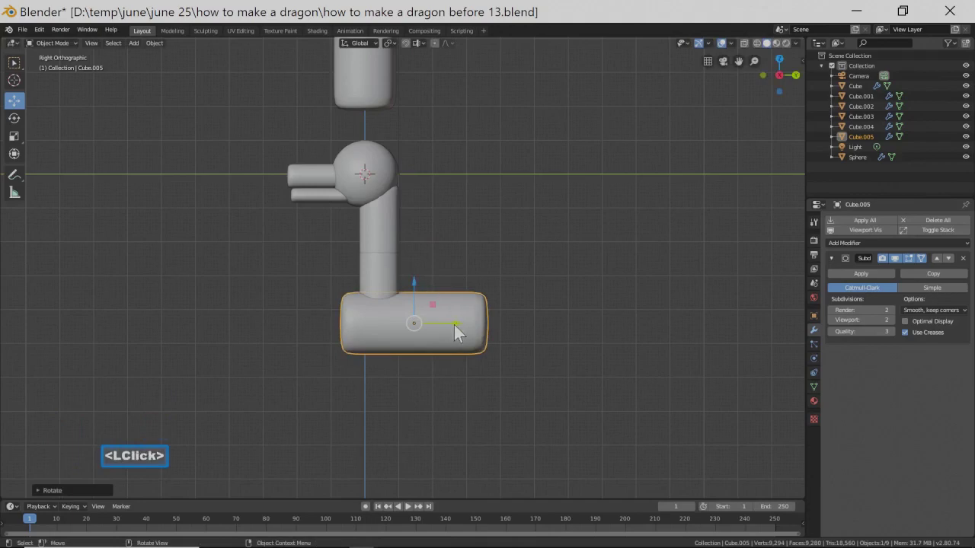
mouse_move(453, 325)
mouse_down()
mouse_move(472, 325)
mouse_move(463, 324)
mouse_up()
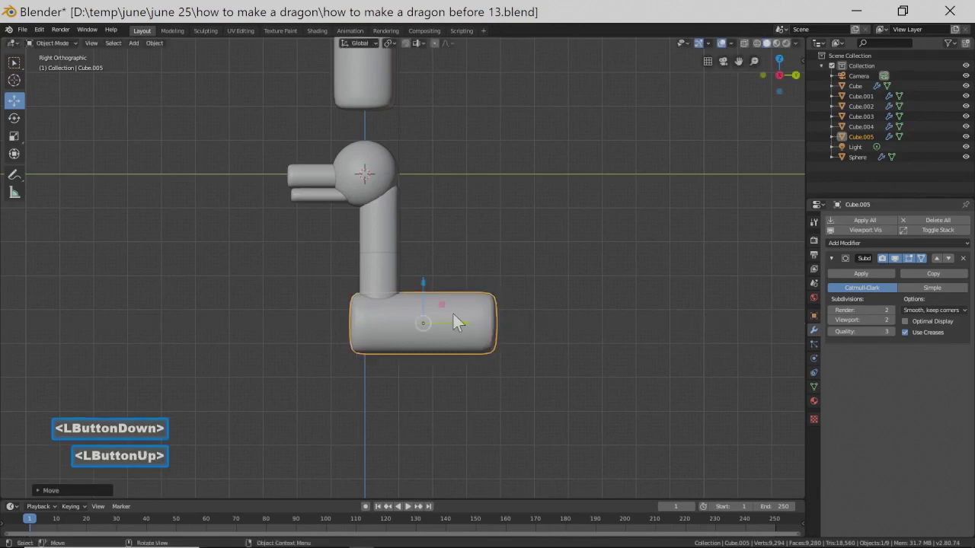
- Scale the horizontal body block up to about 1.29 and move it about 0.6 m back along Y
key(s)
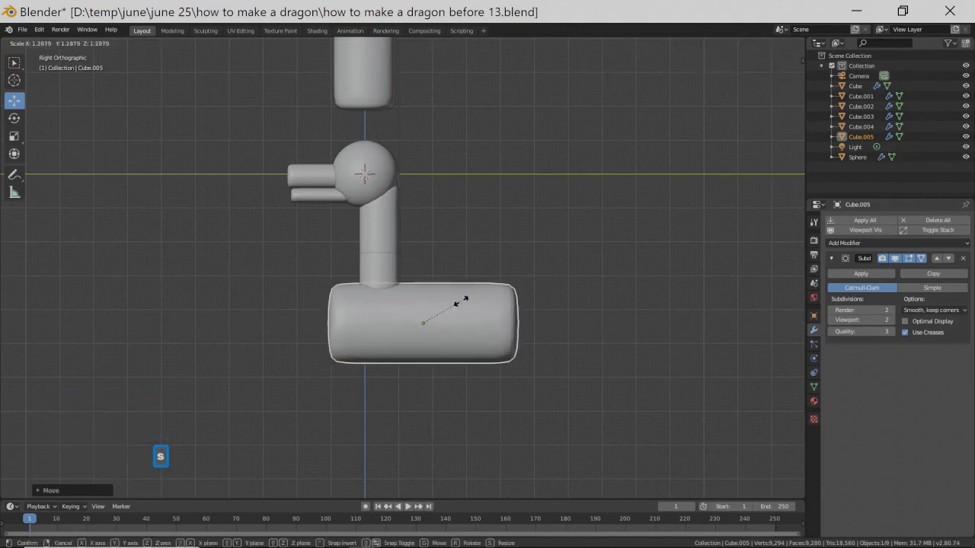
click(461, 303)
drag(464, 323, 482, 323)
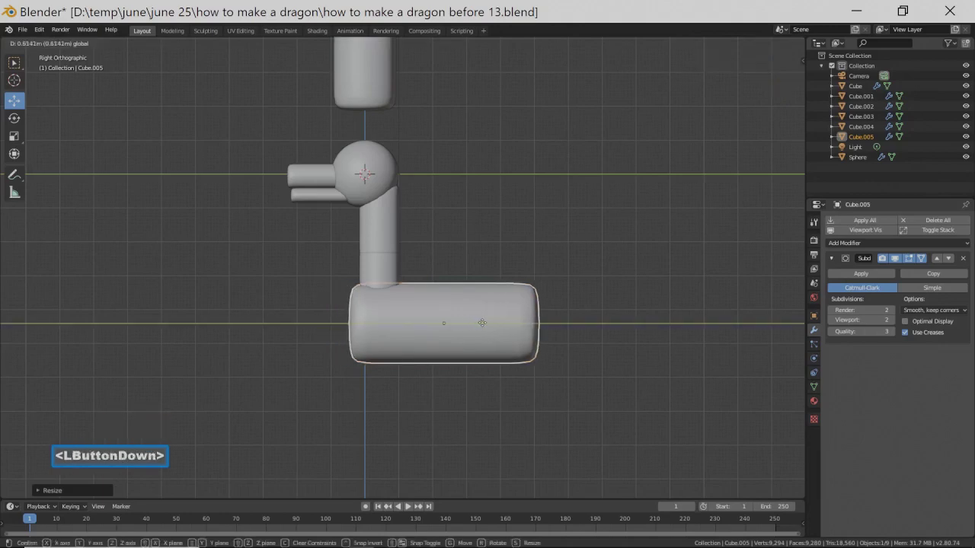
drag(483, 323, 482, 323)
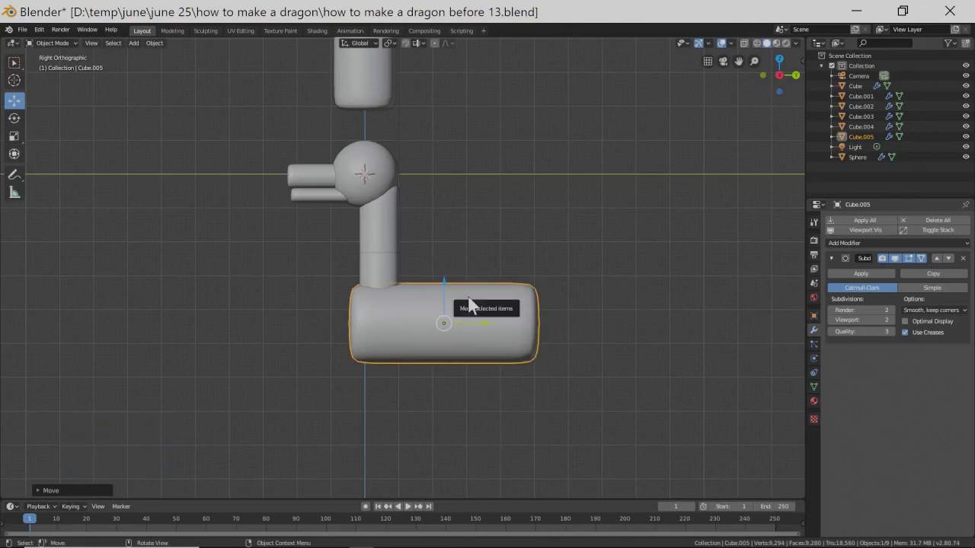
- Tilt the body block about -6.4 degrees around X so that its rear end sits lower
key(r)
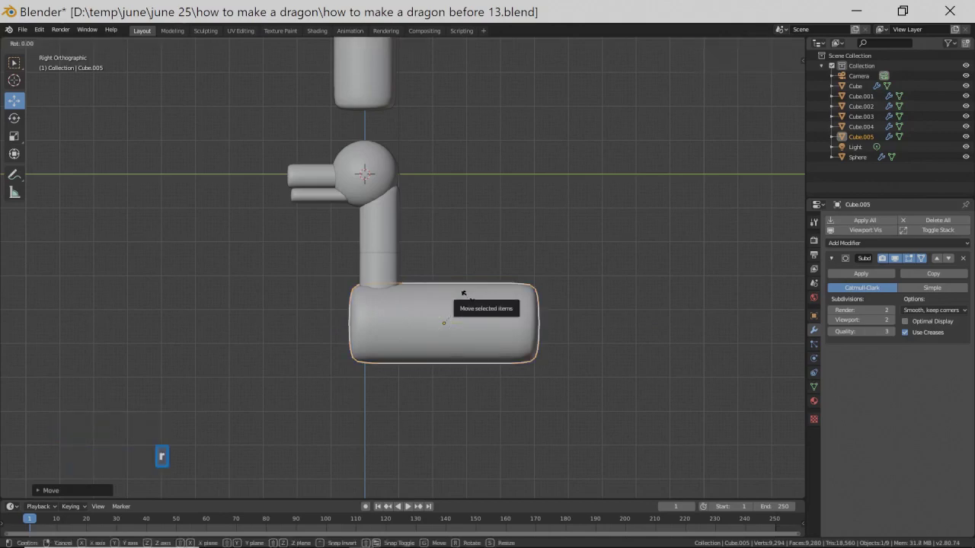
key(x)
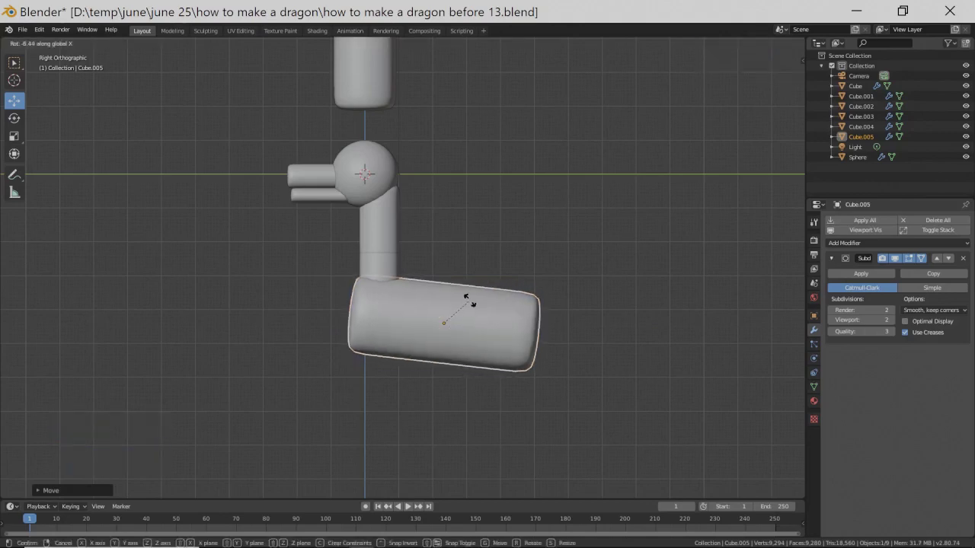
click(470, 301)
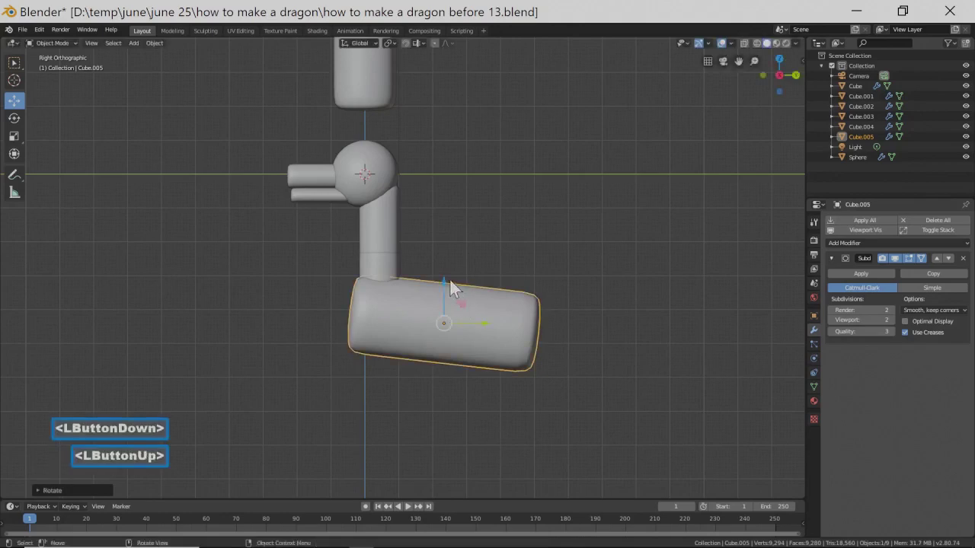
- Duplicate the tilted body block and move the copy about 4.4 m back along Y, overlapping the original's rear end
key(shift+d)
right_click(485, 331)
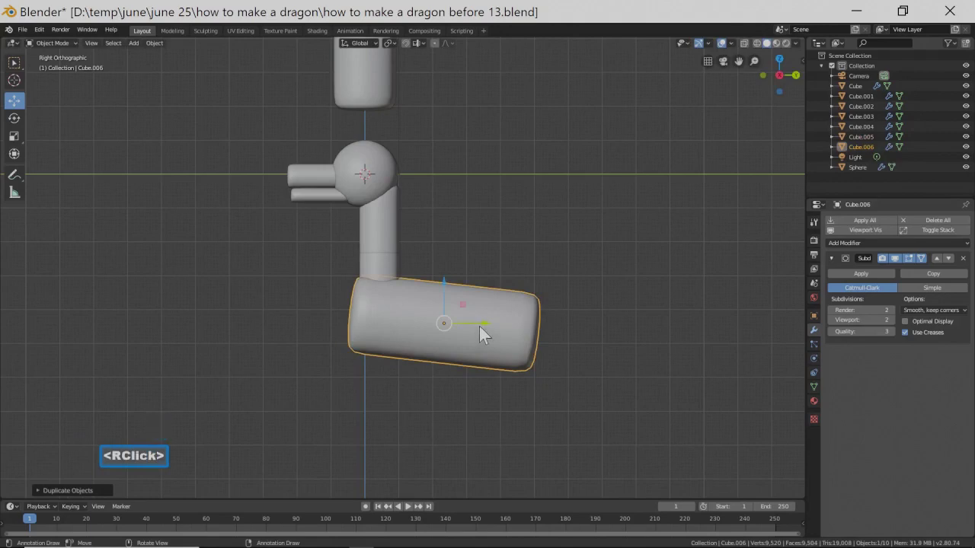
key(g)
key(y)
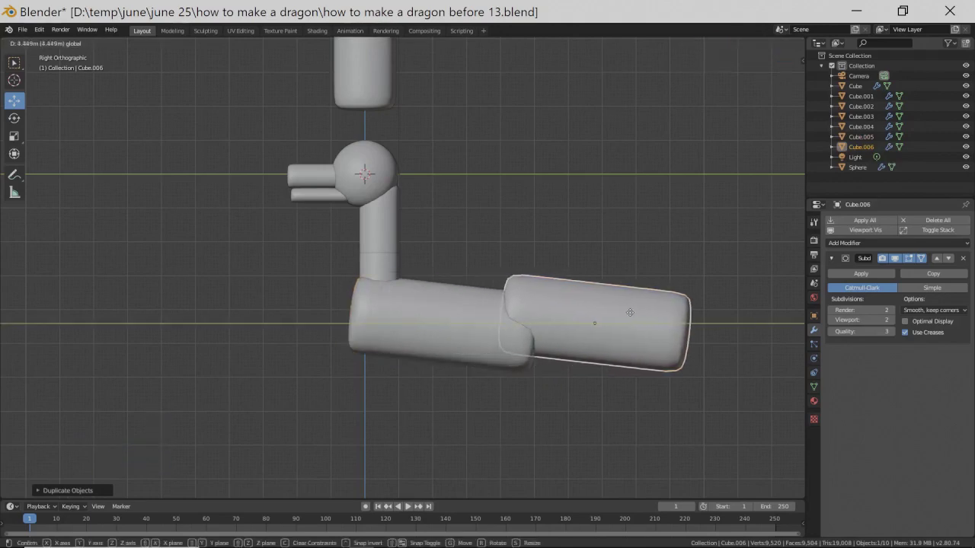
click(632, 308)
- Rotate the rear body block to nearly level and lower it until it lines up with the front body block
key(r)
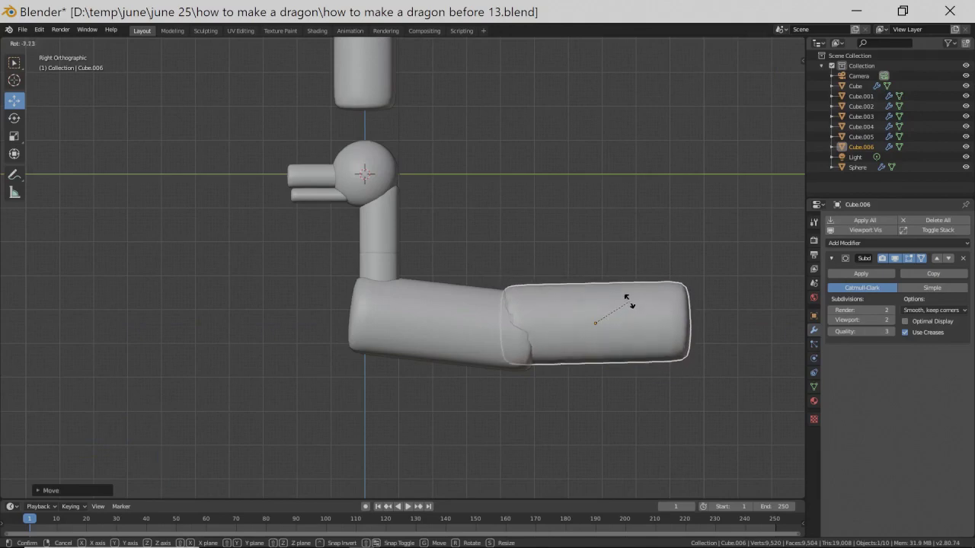
click(630, 305)
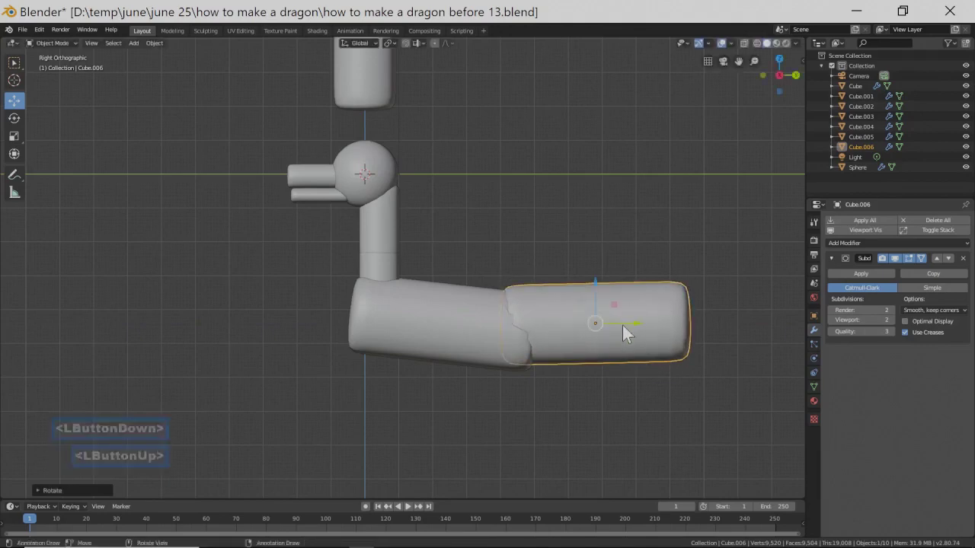
drag(599, 284, 601, 288)
key(r)
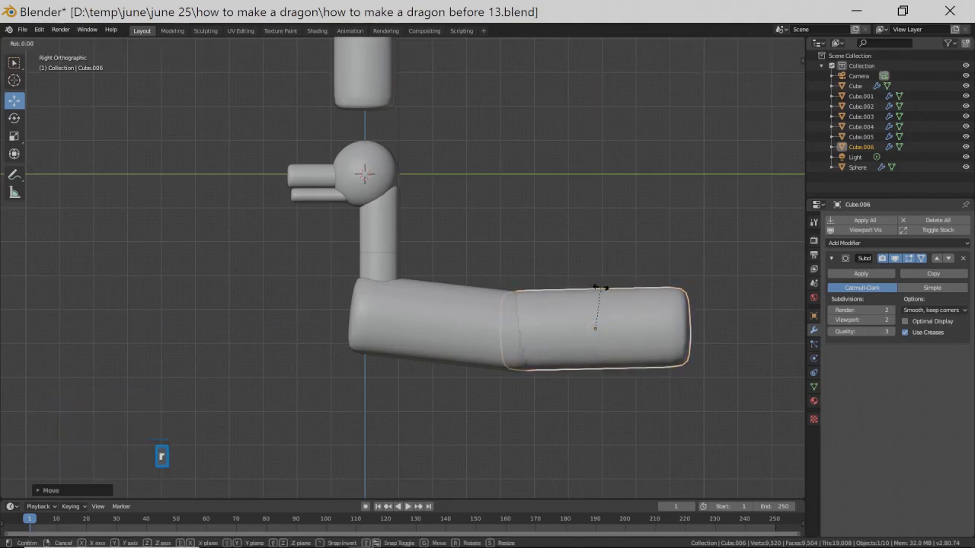
click(602, 288)
drag(597, 285, 598, 289)
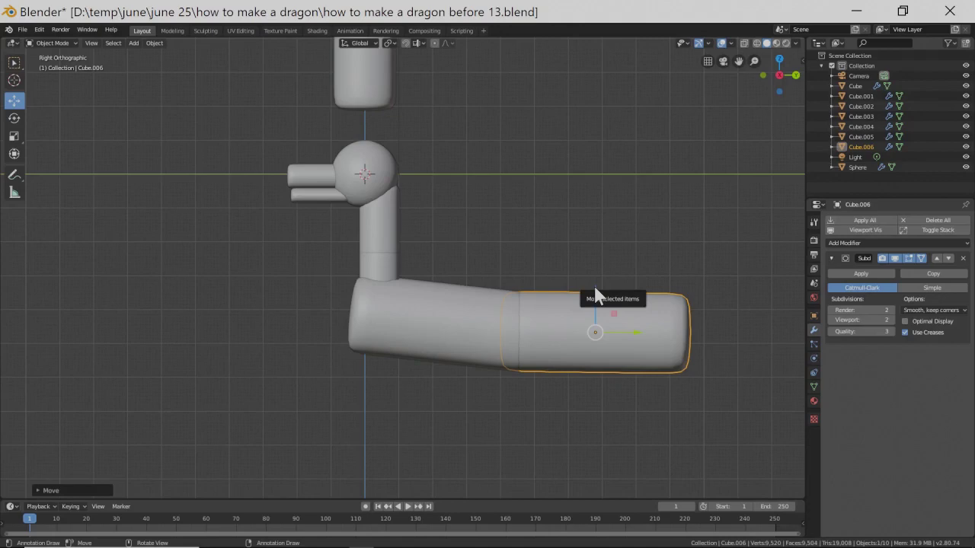
- Shorten the rear body block along Y to about 0.7 and move it slightly forward into the front body block
mouse_move(439, 268)
middle_down()
mouse_move(515, 267)
mouse_move(533, 277)
mouse_move(446, 274)
middle_up()
scroll(444, 273, down, 2)
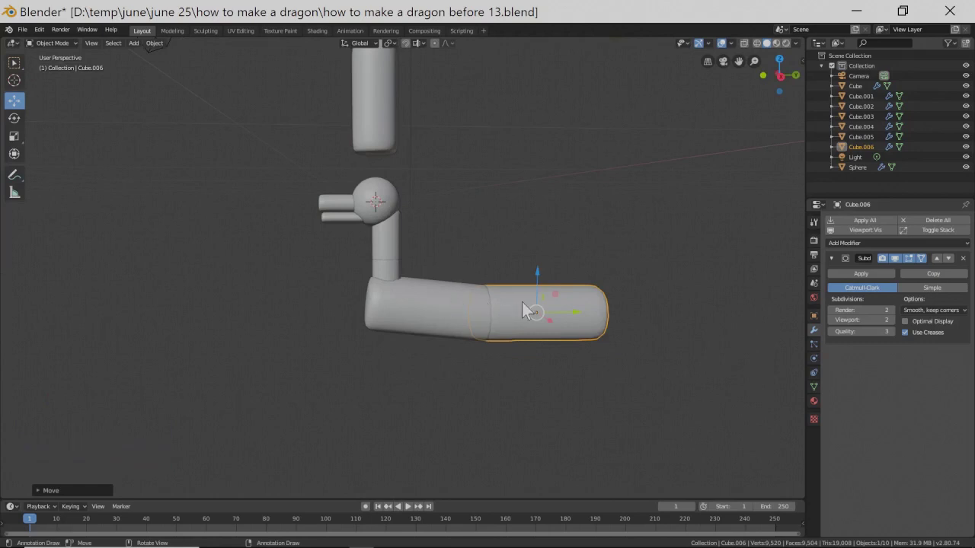
key(s)
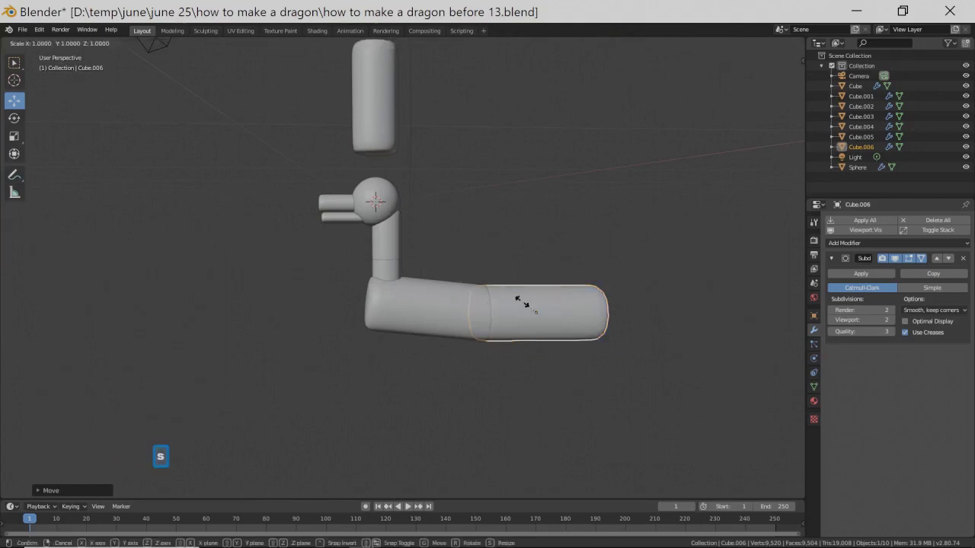
key(y)
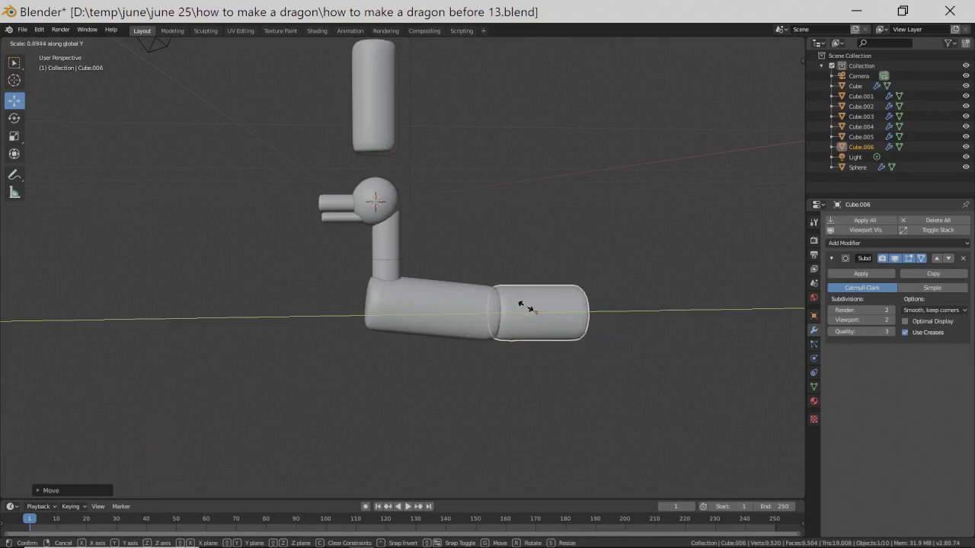
click(527, 309)
drag(577, 312, 567, 312)
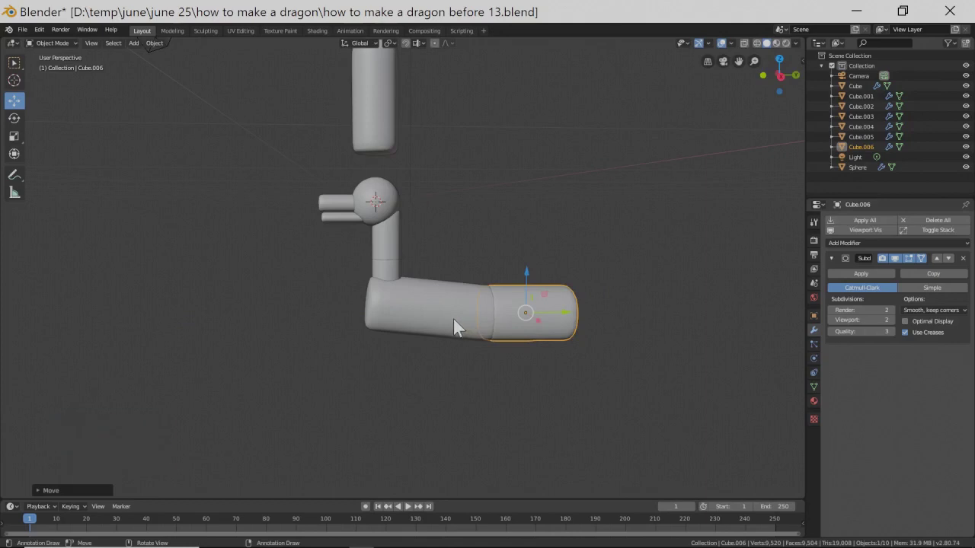
- Select both the front and rear body blocks and move them slightly down along Z beneath the neck
click(451, 316)
drag(430, 270, 527, 287)
click(530, 305)
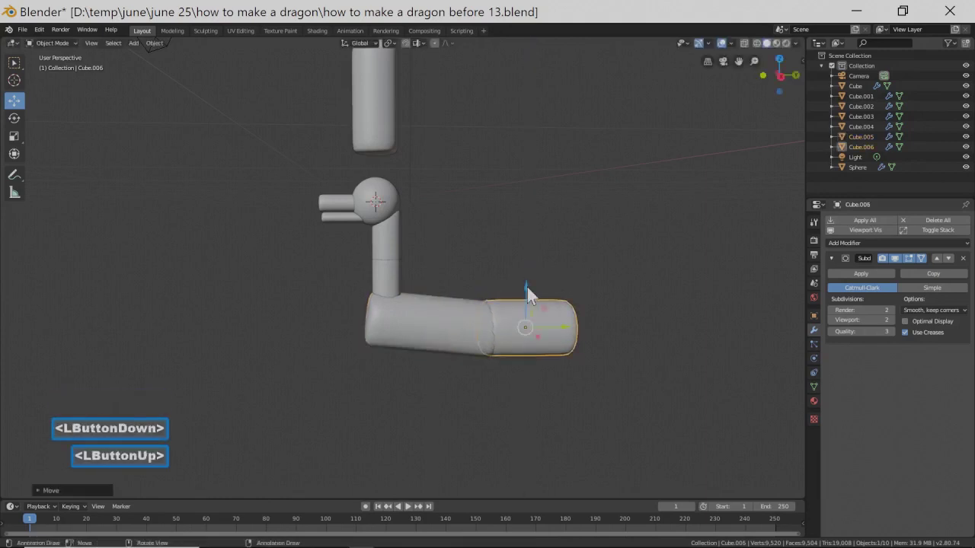
- Duplicate the large upright block and move the copy sideways along X and down beside the body as a leg
click(381, 139)
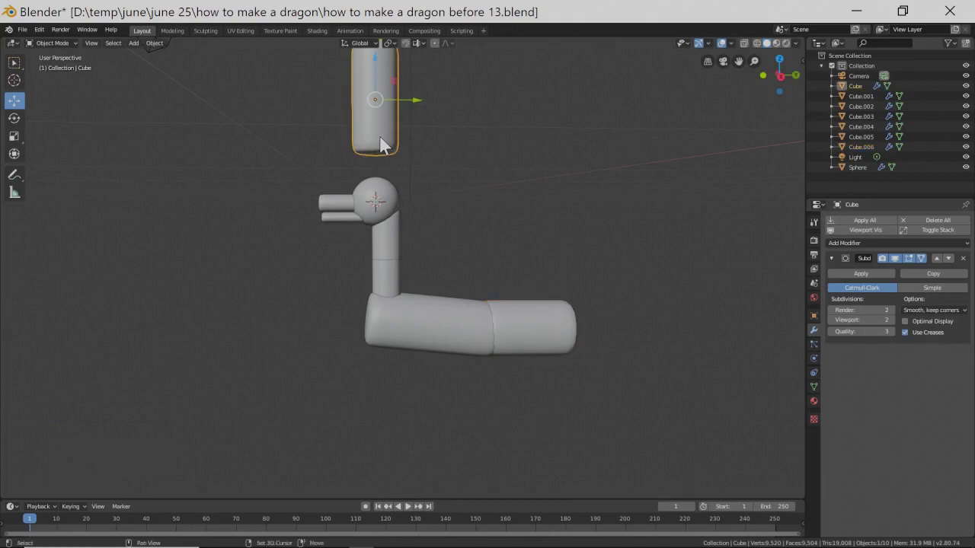
key(shift+d)
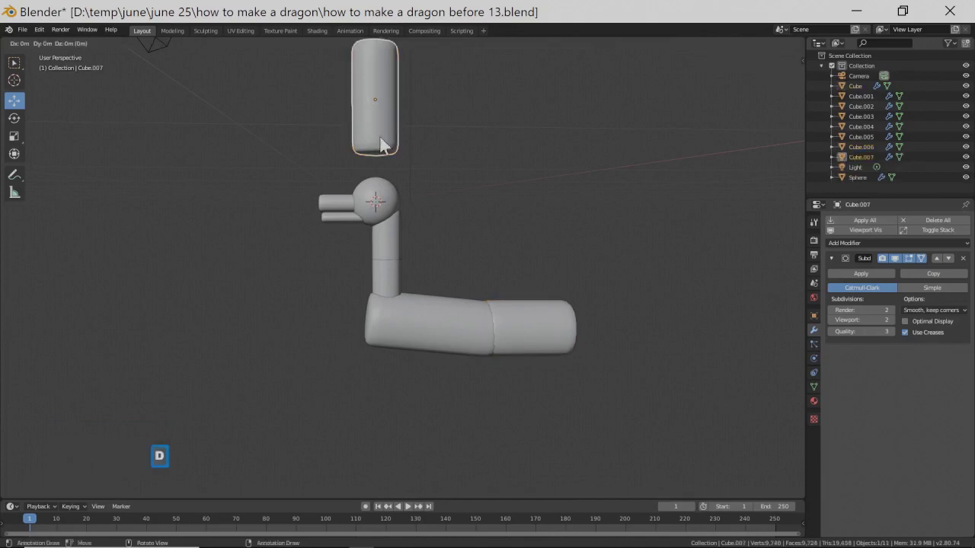
right_click(379, 138)
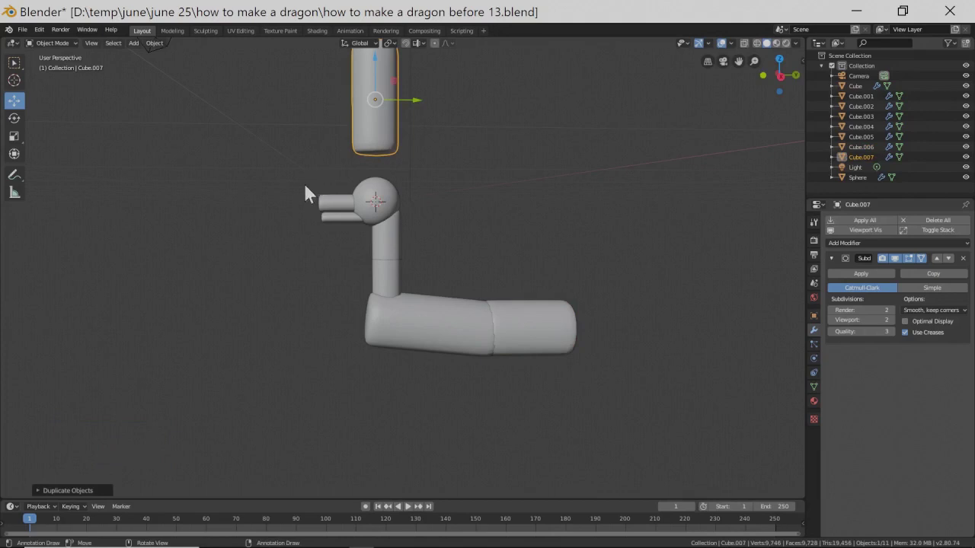
middle_drag(302, 196, 446, 168)
drag(416, 102, 483, 104)
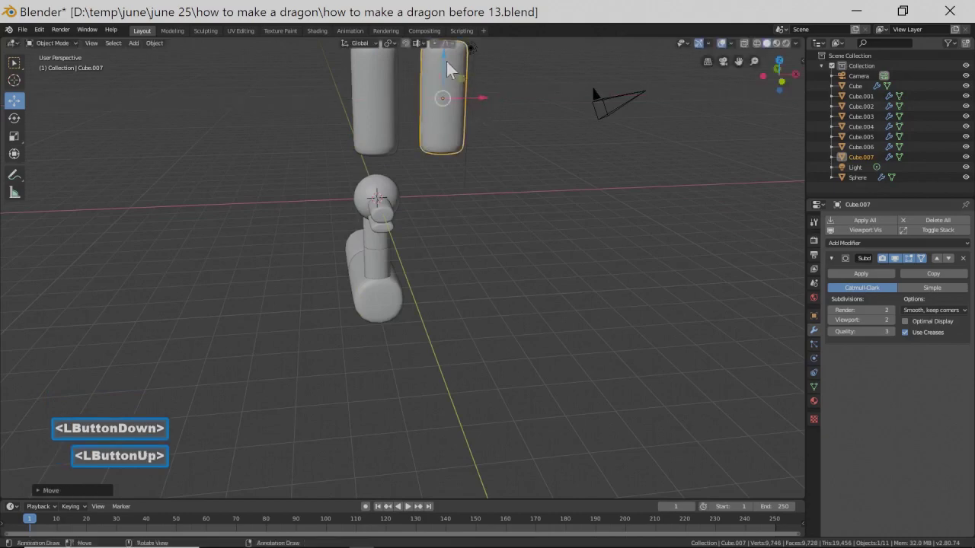
drag(449, 63, 431, 285)
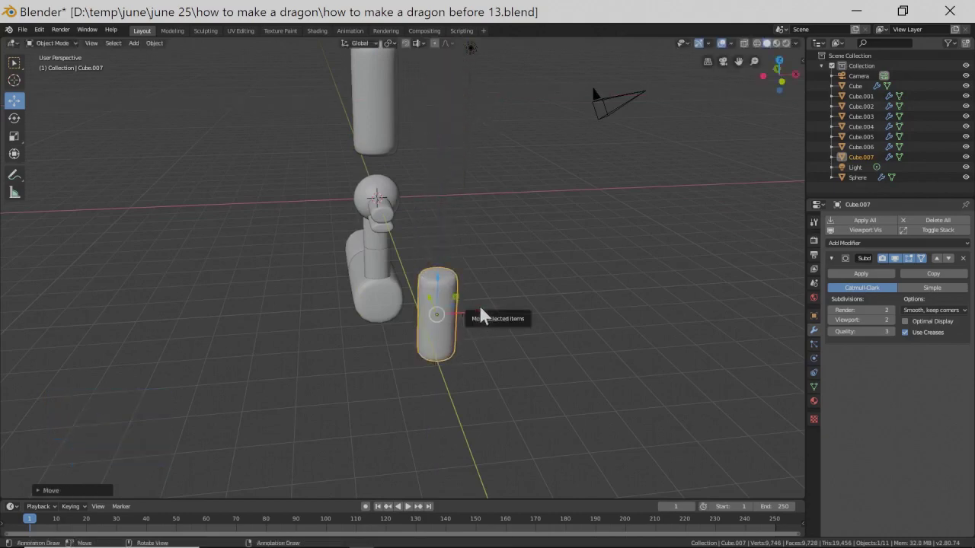
- Move the leg block inward along X, down along Z and slightly back along Y beside the front body block
drag(476, 314, 457, 314)
middle_drag(492, 294, 368, 281)
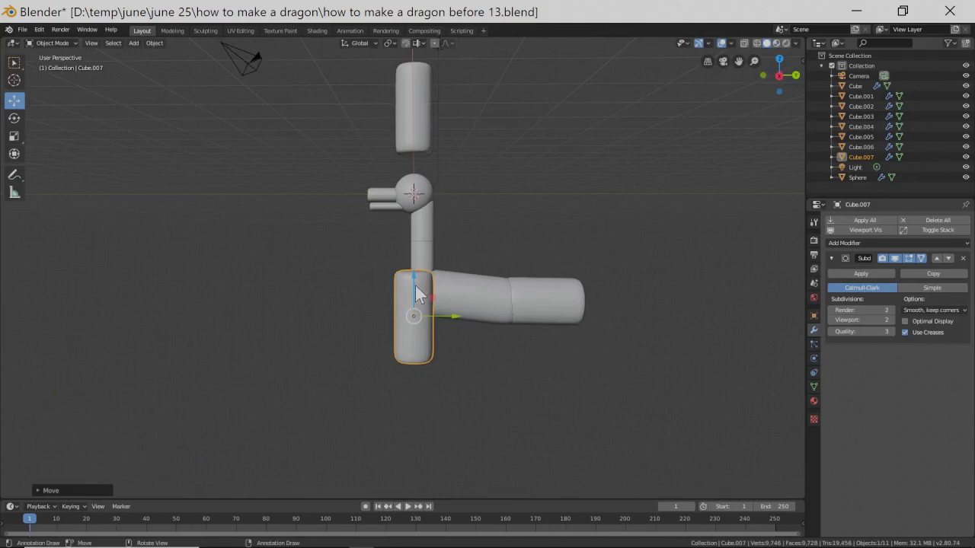
drag(415, 276, 415, 290)
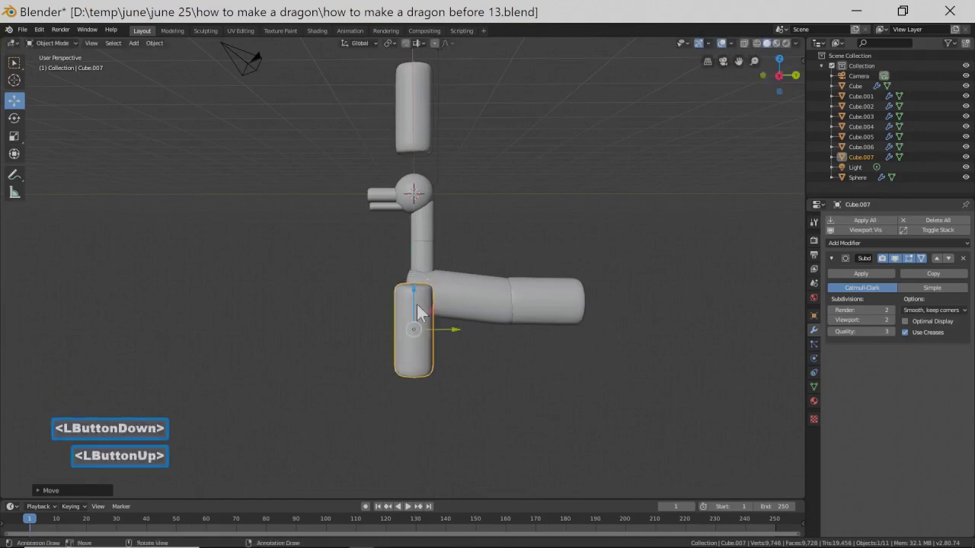
drag(444, 329, 461, 337)
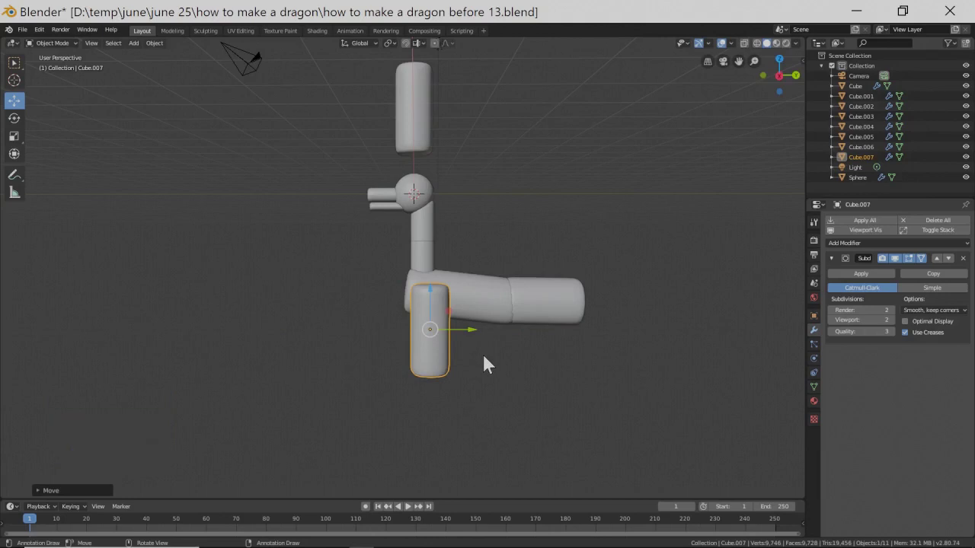
- Shorten the leg block along Z to about three quarters, then nudge it slightly up and outward along X
key(s)
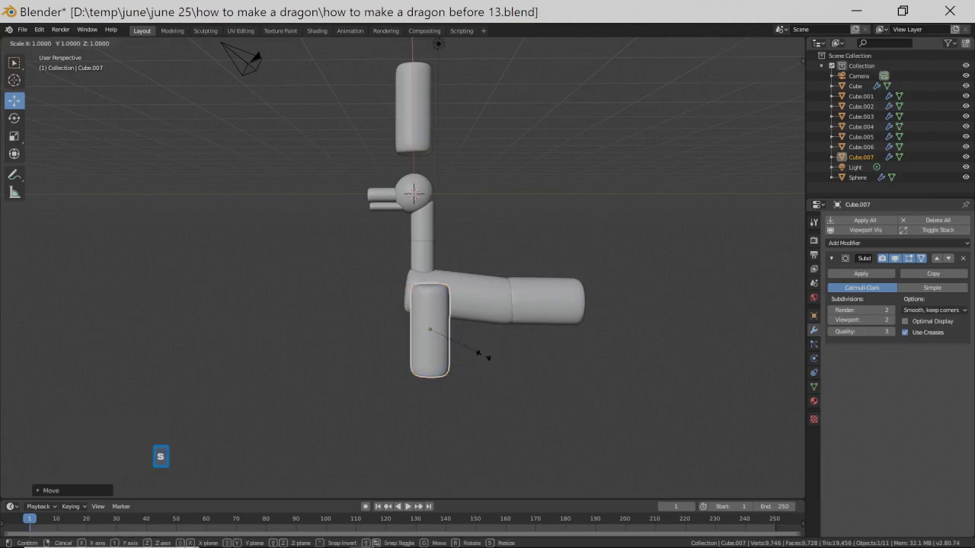
key(z)
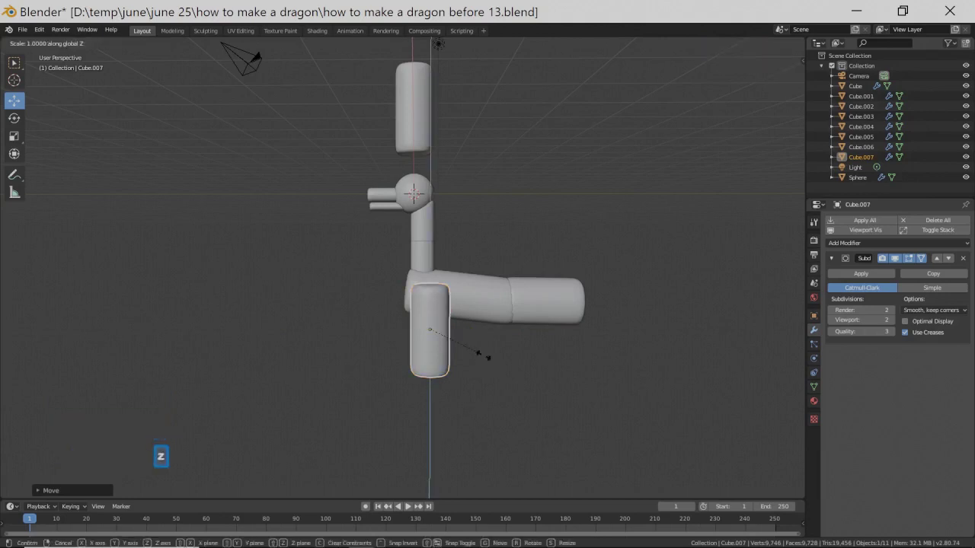
click(469, 352)
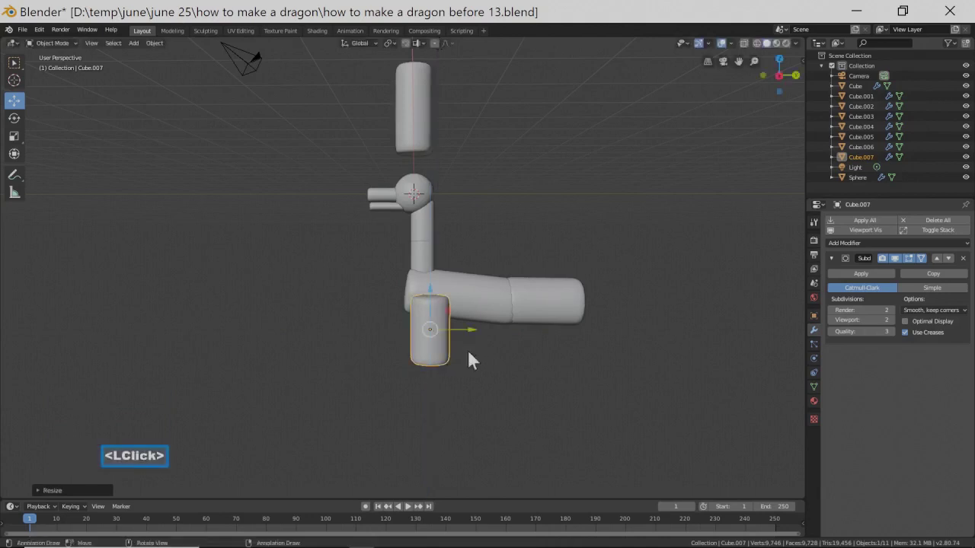
drag(429, 291, 430, 288)
middle_drag(368, 333, 479, 342)
drag(470, 322, 481, 323)
- Widen the front body block along X until its side reaches the leg block
click(412, 310)
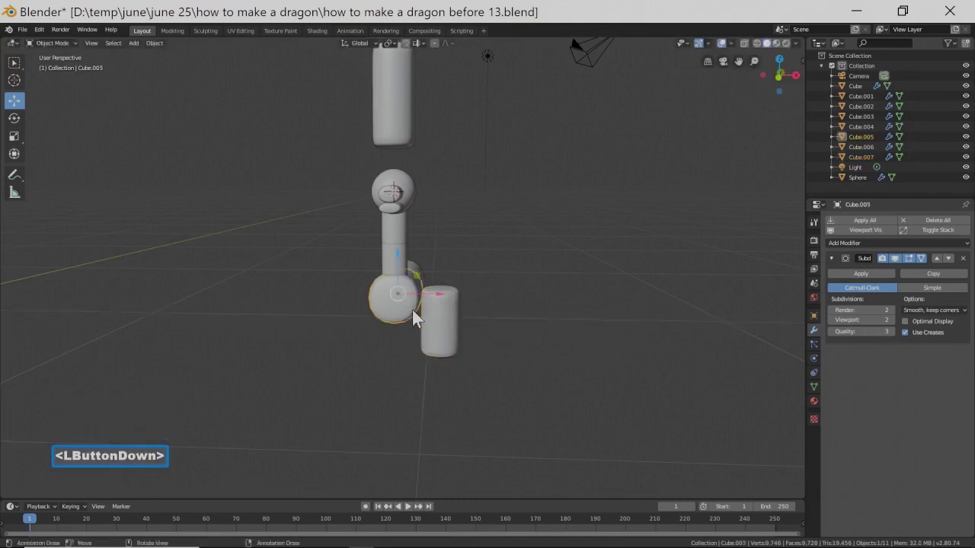
key(s)
key(x)
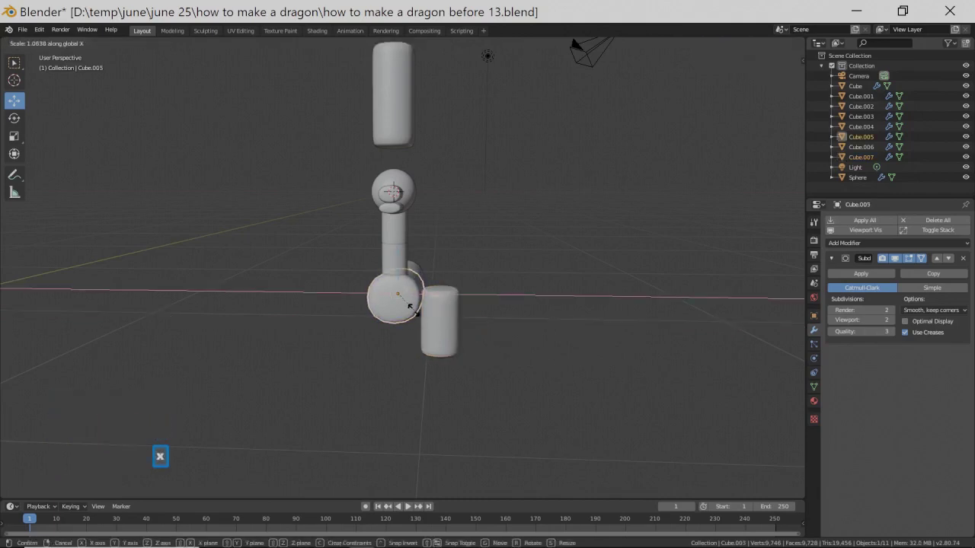
click(421, 314)
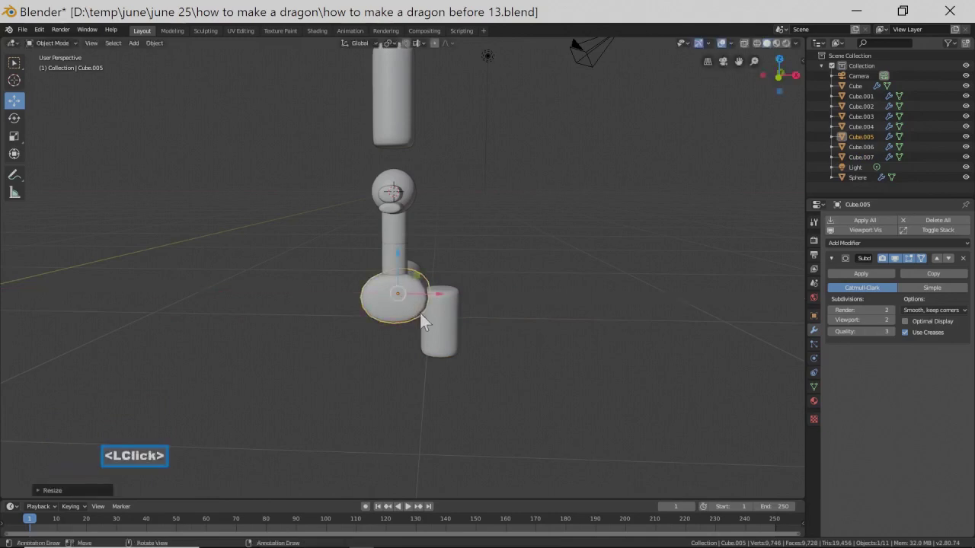
- Scale the leg block down slightly on all axes and move it inward along X against the body
middle_drag(508, 298, 427, 332)
click(426, 331)
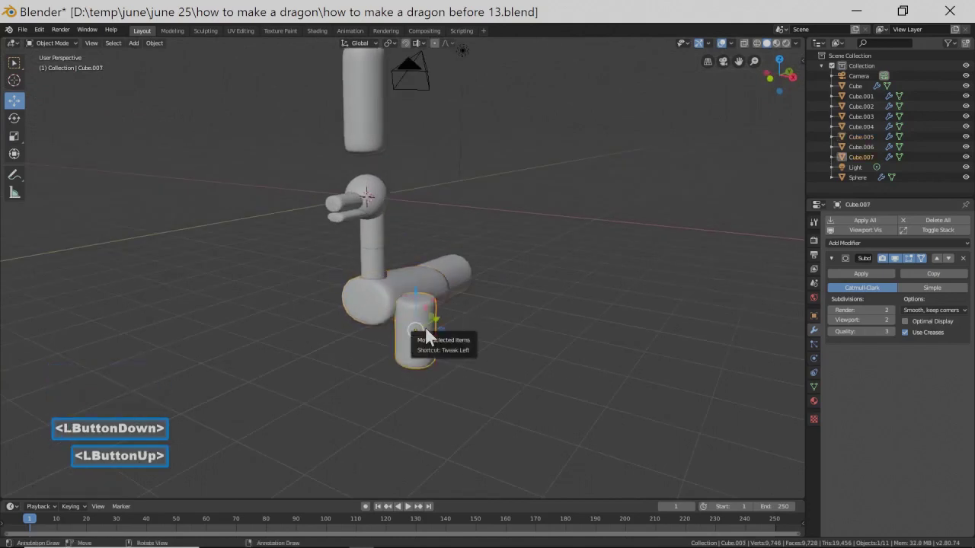
key(s)
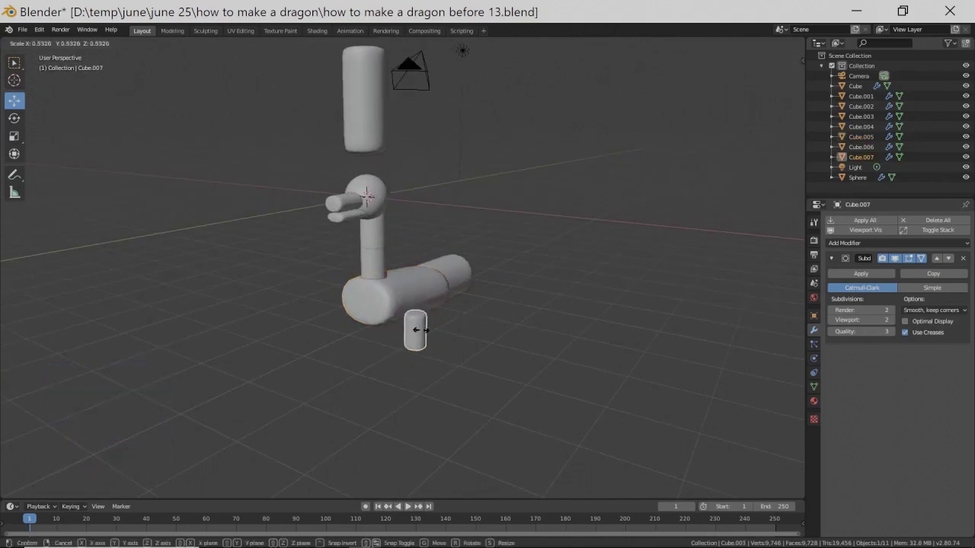
right_click(420, 332)
key(s)
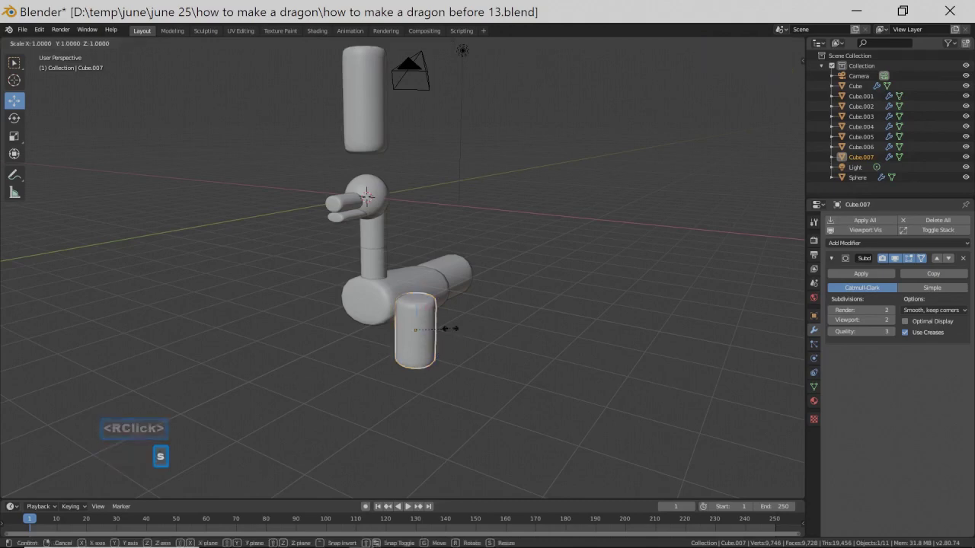
click(441, 329)
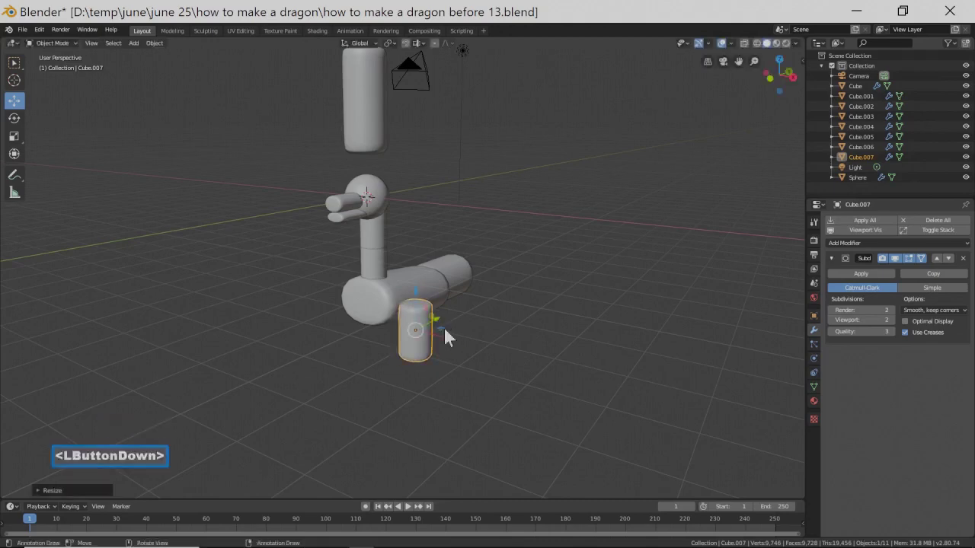
middle_drag(428, 347, 448, 331)
drag(456, 328, 451, 333)
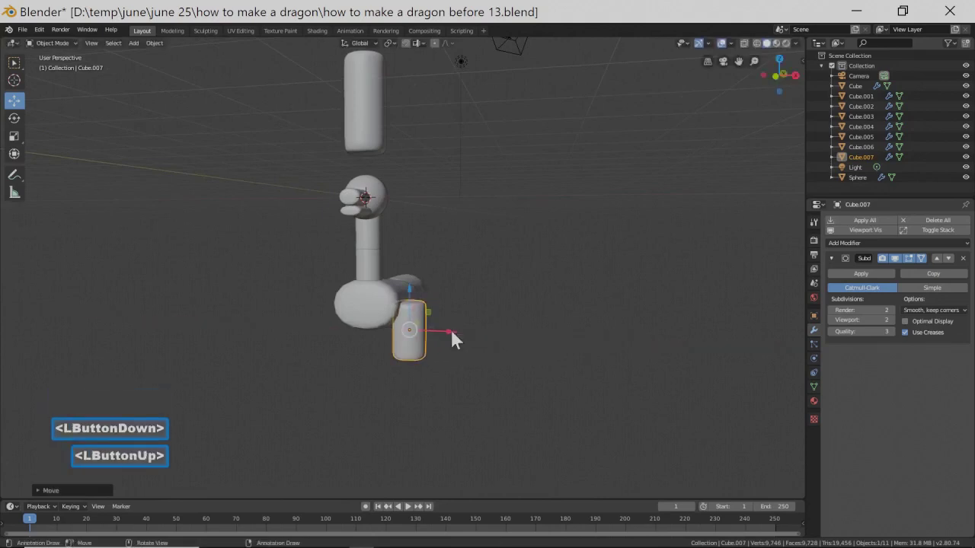
middle_drag(519, 297, 495, 316)
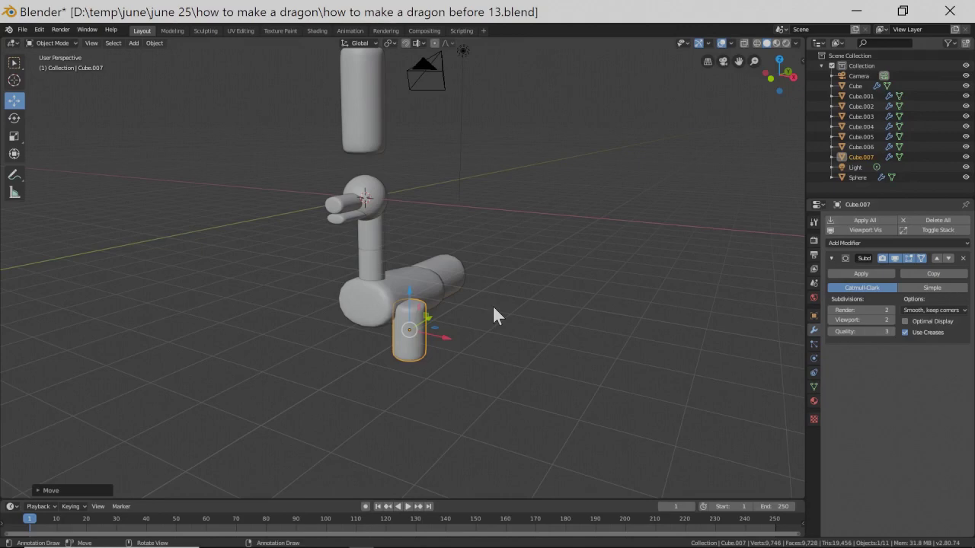
middle_drag(493, 314, 522, 298)
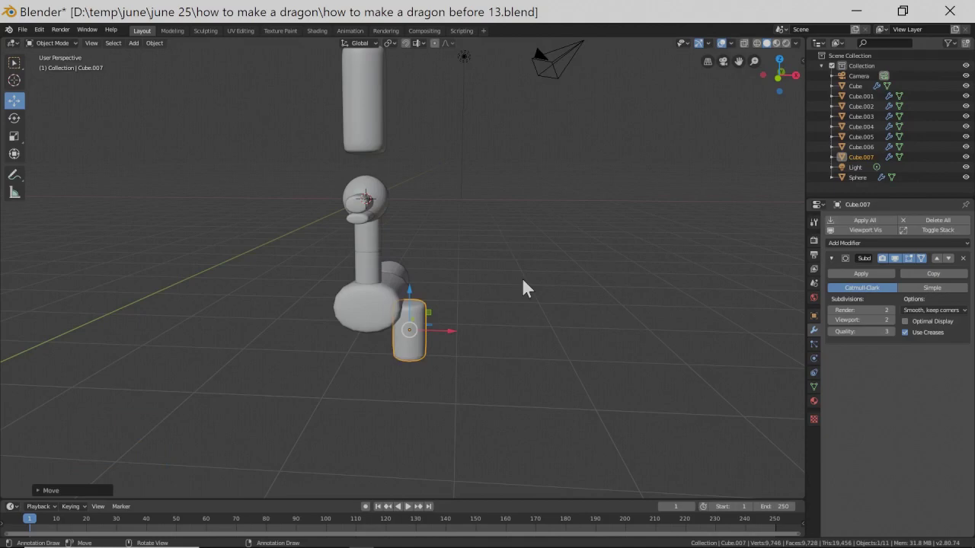
key(Pause)
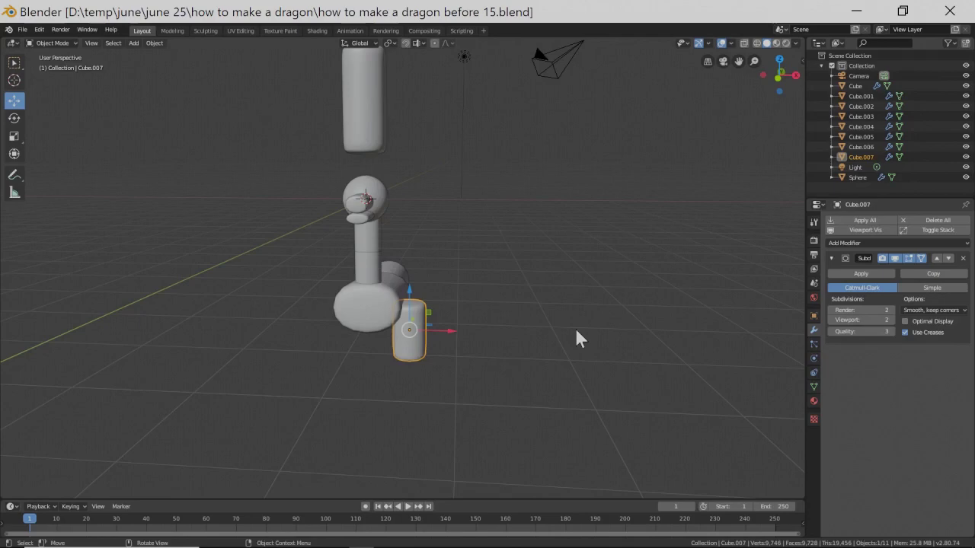
middle_drag(568, 321, 580, 290)
middle_drag(606, 313, 422, 344)
mouse_move(503, 319)
middle_down()
mouse_move(434, 320)
mouse_move(506, 322)
middle_up()
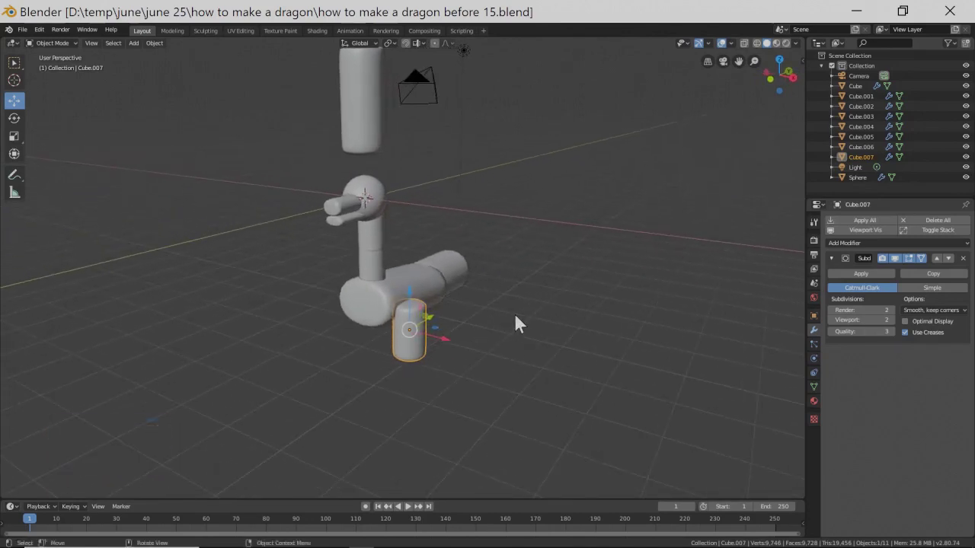
- Switch the viewport to the right orthographic view
key(Page_Down)
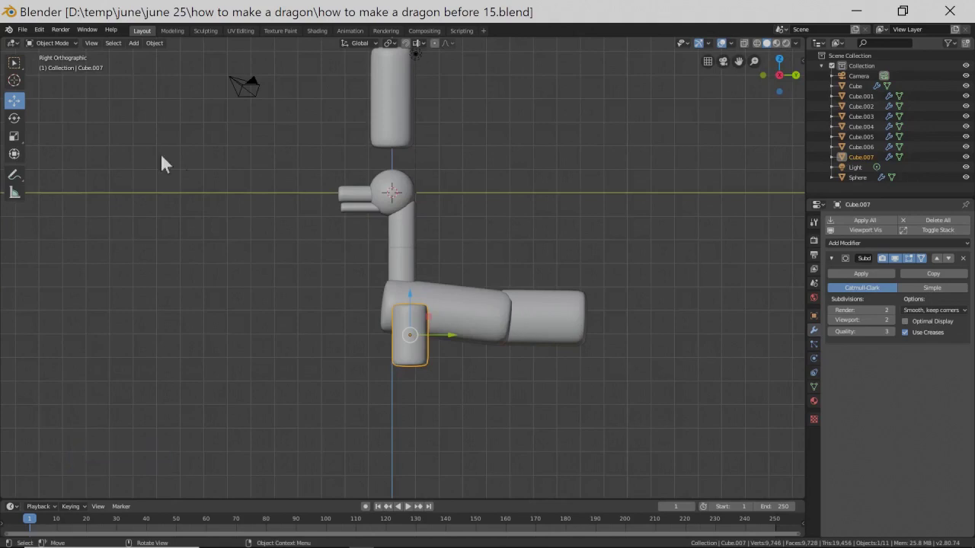
click(87, 45)
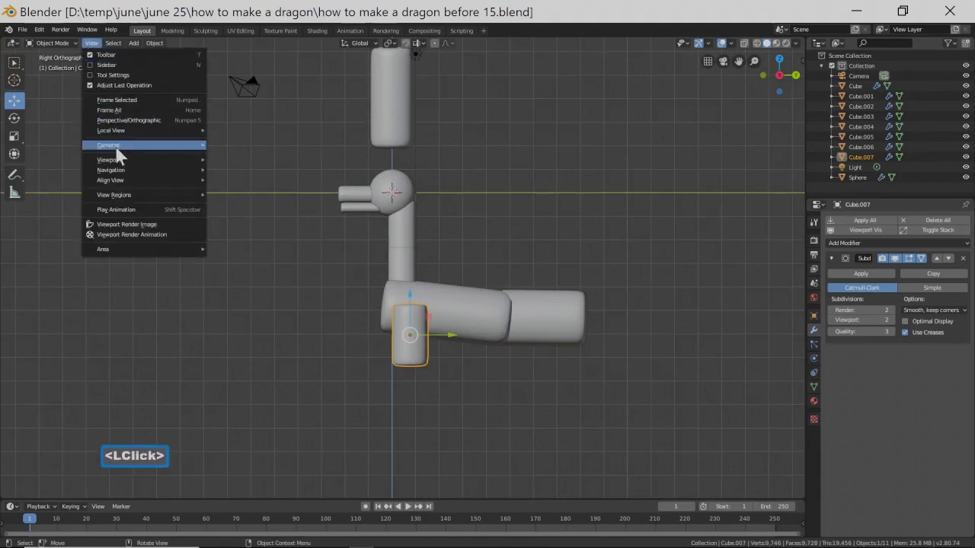
mouse_move(123, 162)
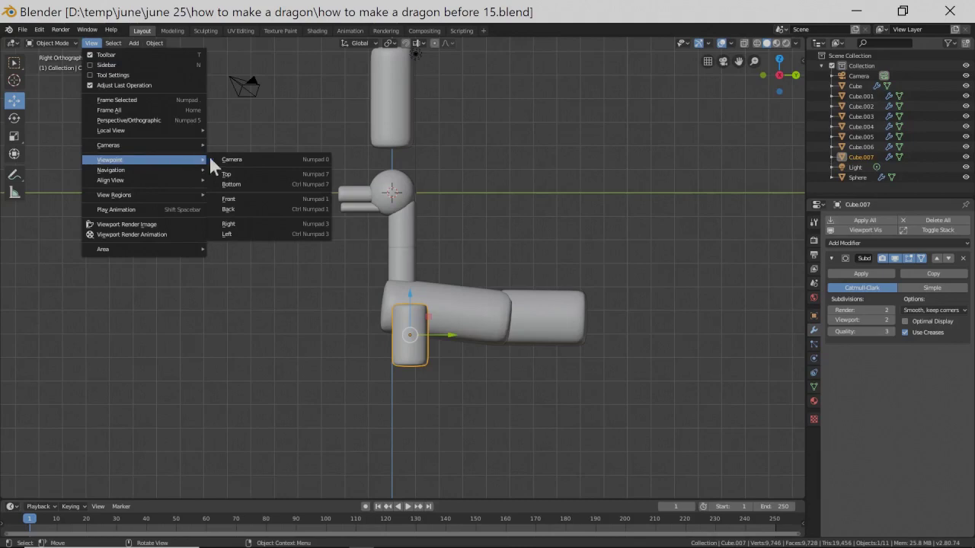
click(252, 227)
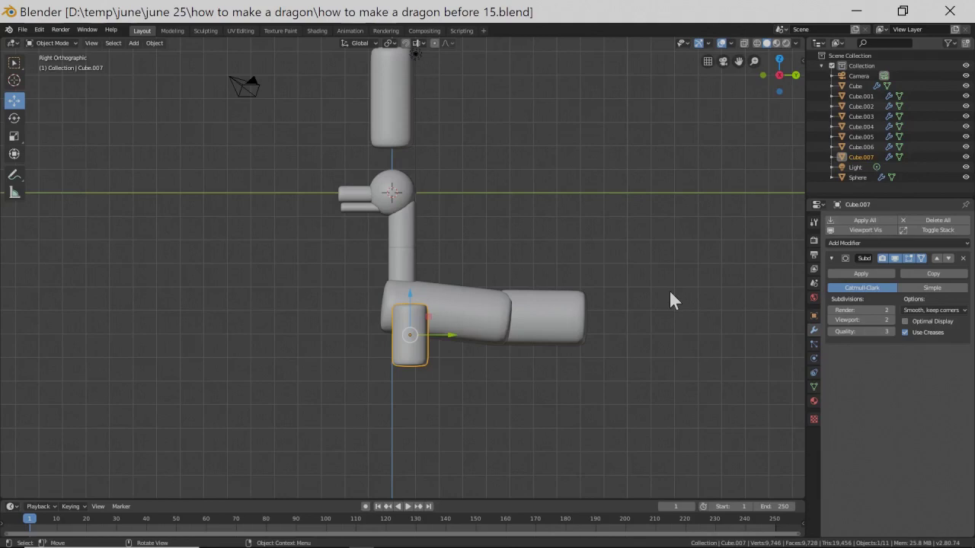
key(Pause)
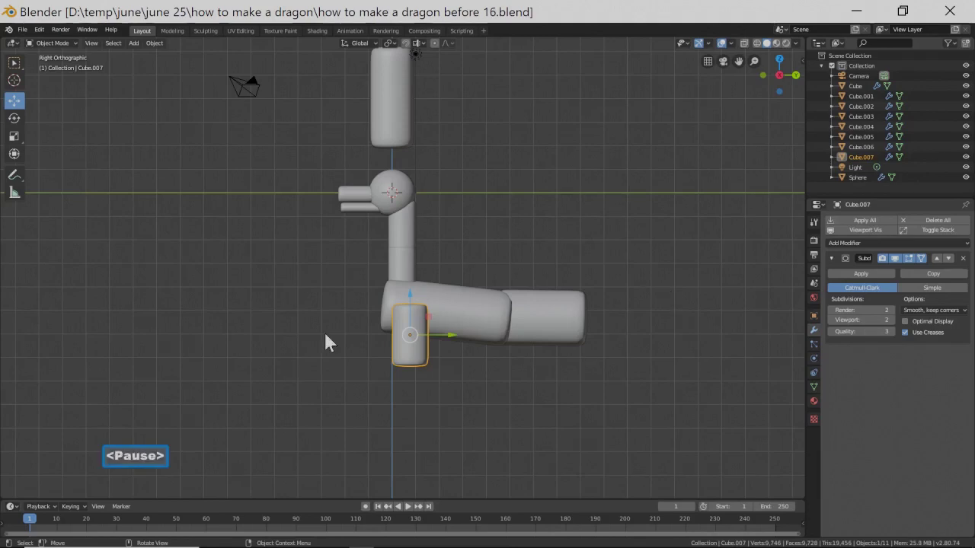
- Duplicate the leg block and move the copy straight down along Z as the lower leg, overlapping the upper leg's end
key(shift+d)
right_click(396, 352)
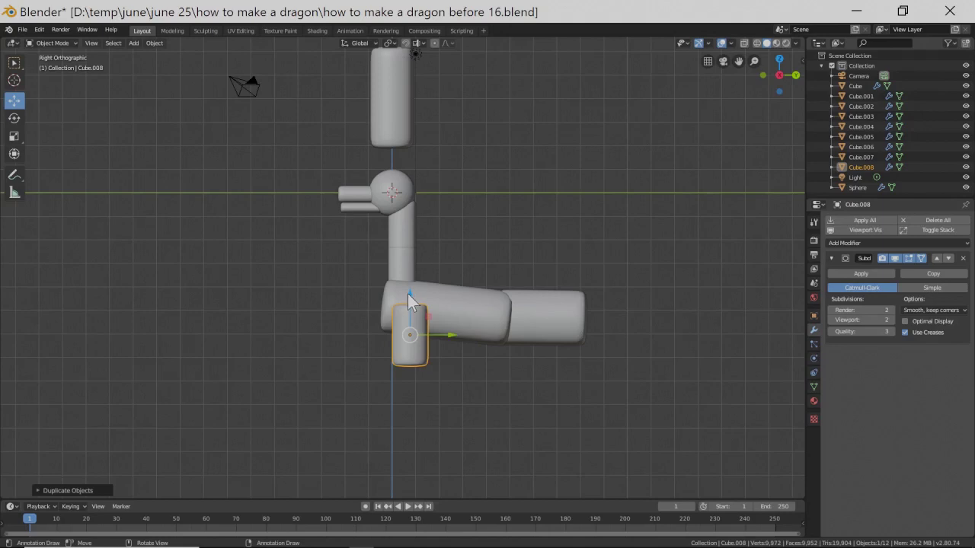
drag(409, 293, 405, 338)
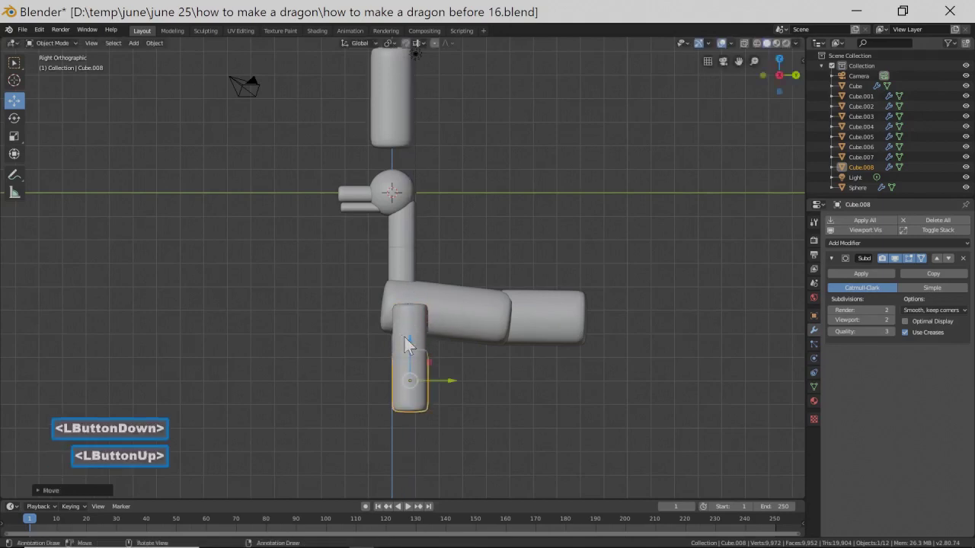
- Rotate the lower leg block so its bottom tilts forward, and shift it forward along Y under the upper leg
key(r)
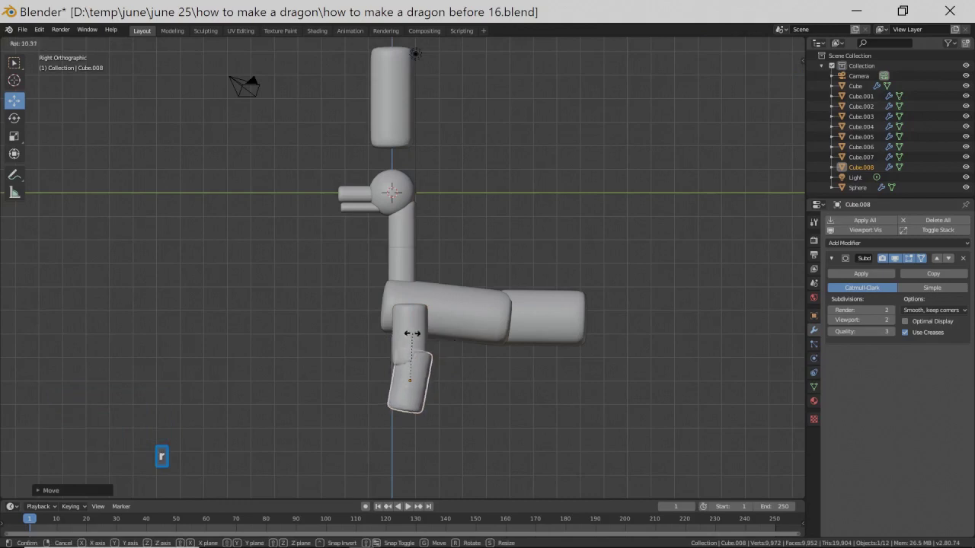
click(425, 342)
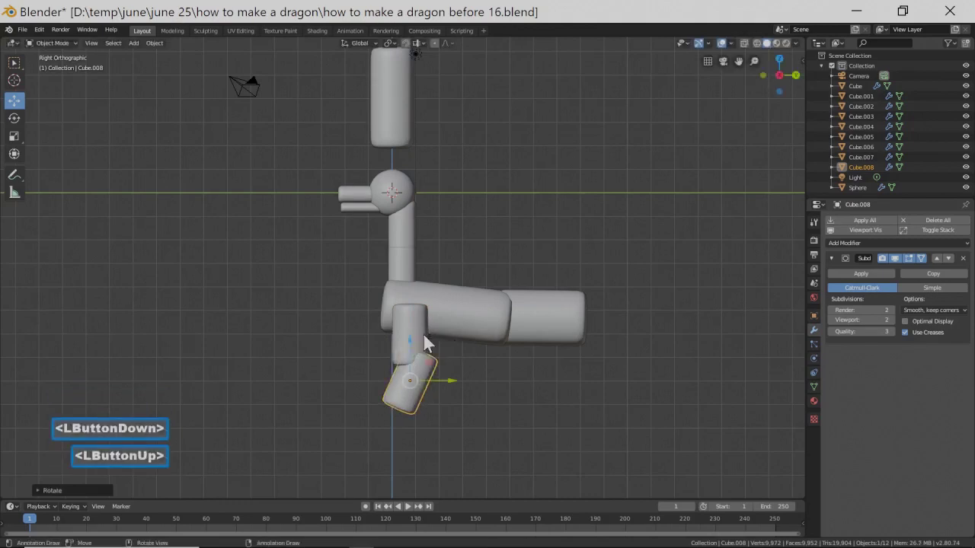
drag(453, 382, 445, 385)
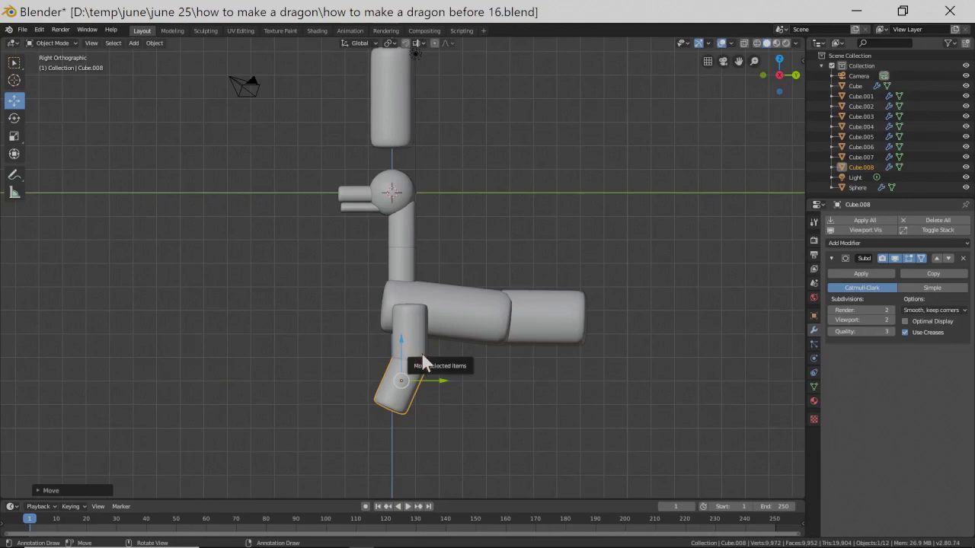
- Lengthen the lower leg block slightly along its local Z axis
key(s)
key(z)
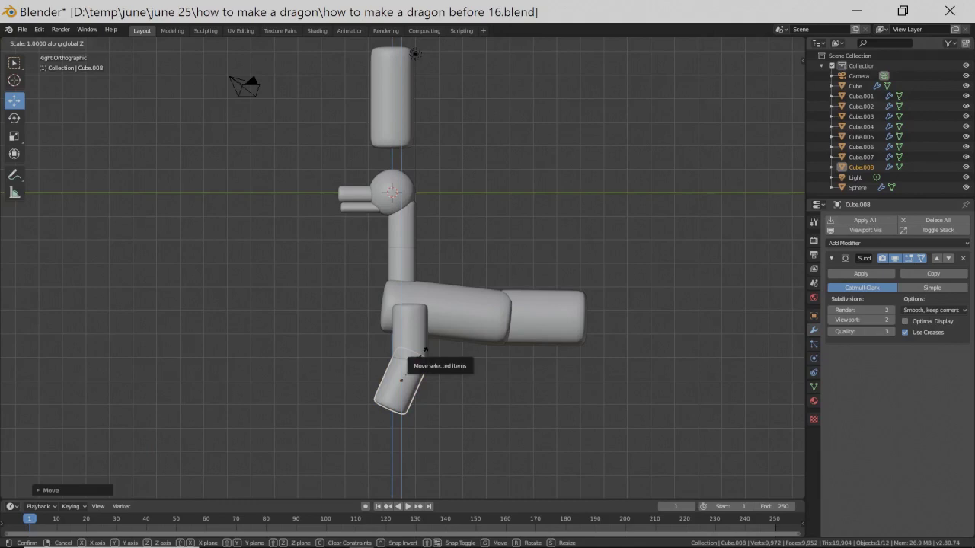
key(z)
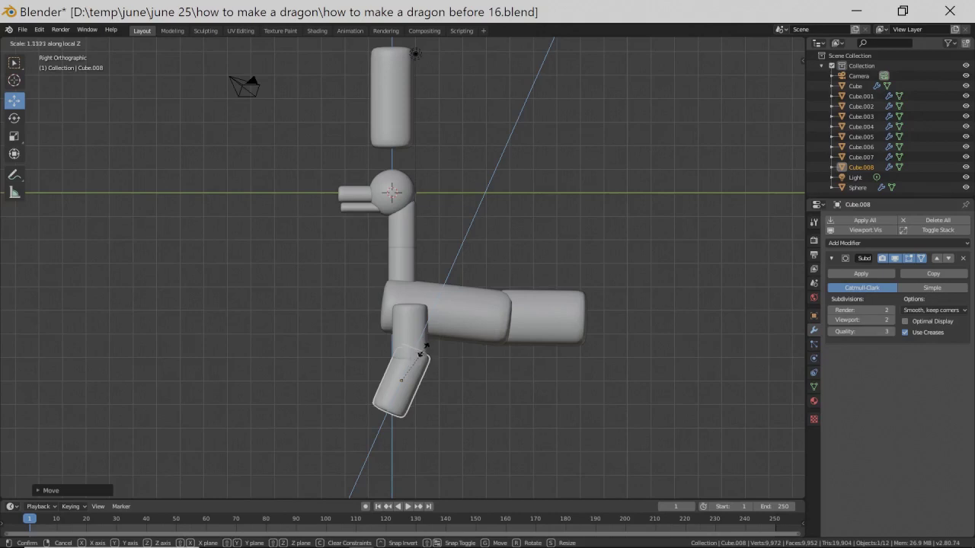
click(423, 349)
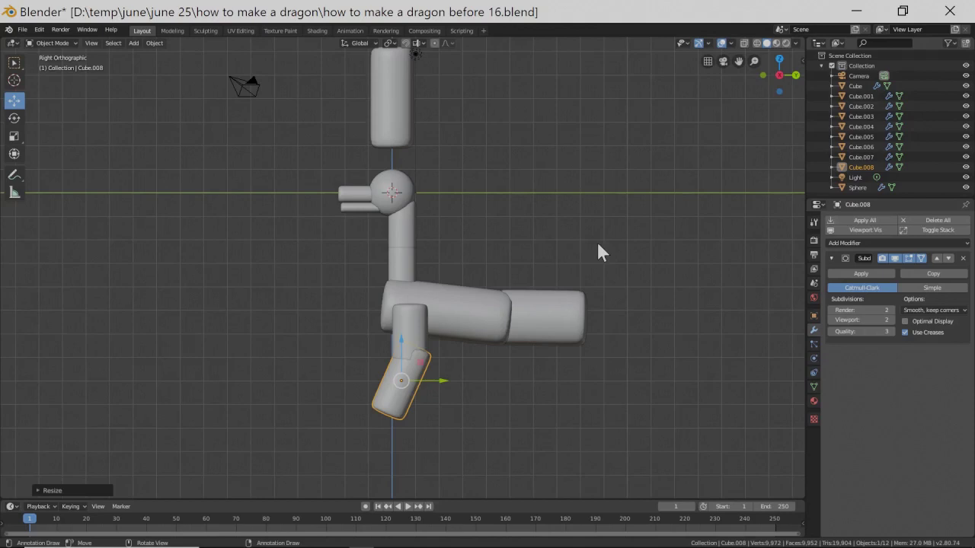
key(Pause)
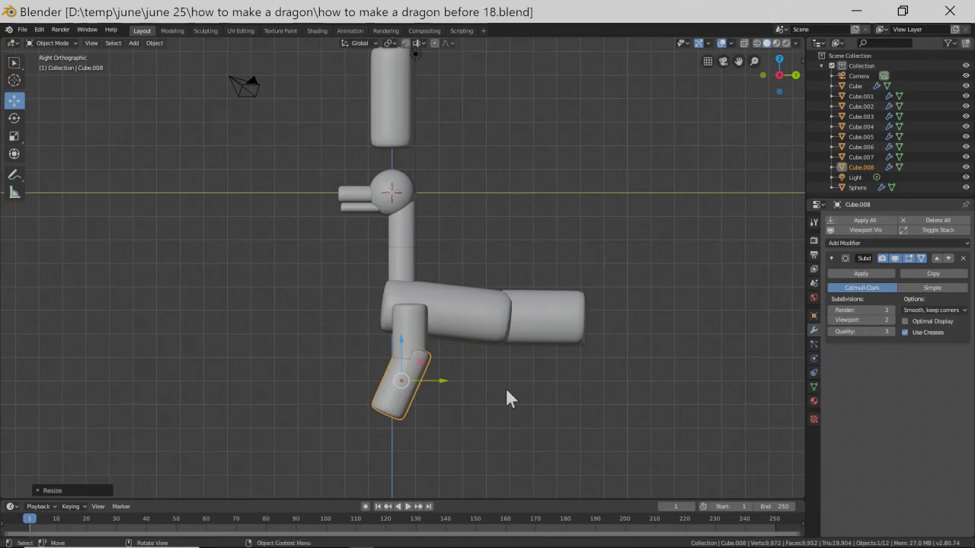
click(483, 312)
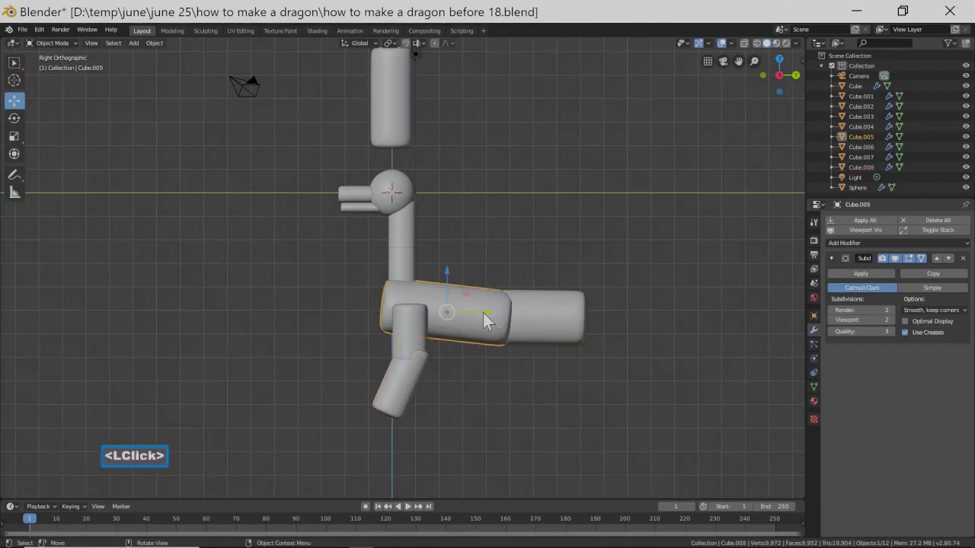
key(s)
key(y)
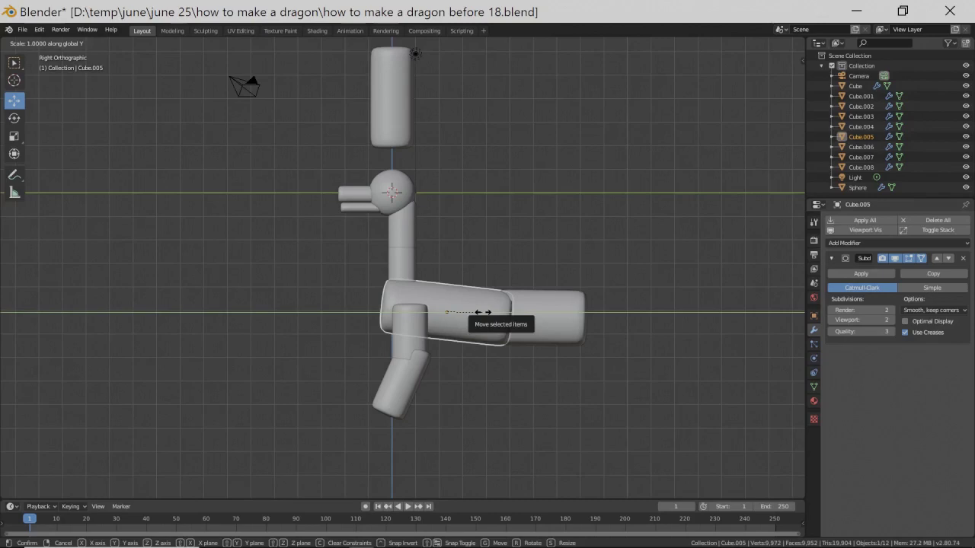
key(y)
key(x)
key(x)
right_click(482, 312)
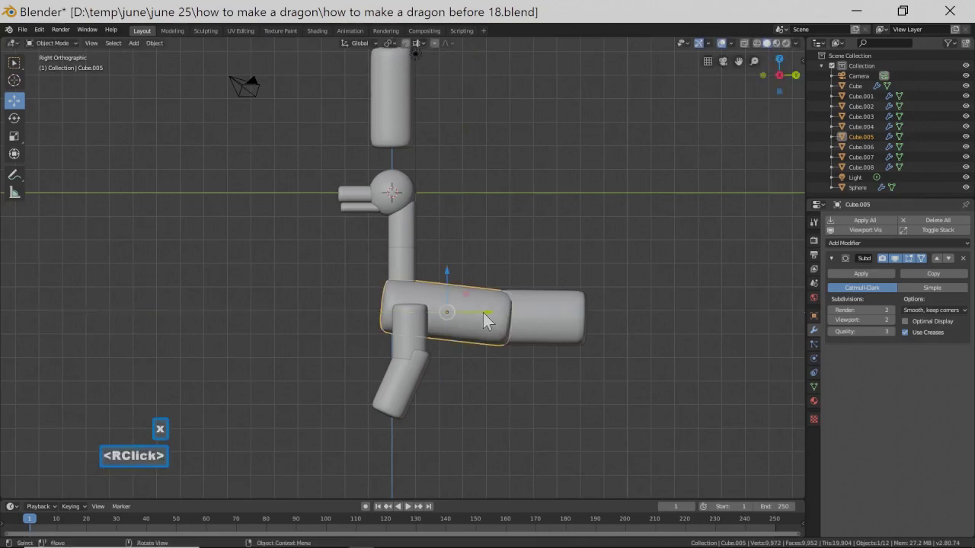
- Shorten the front body block along the Y axis and move it forward along Y under the neck
key(s)
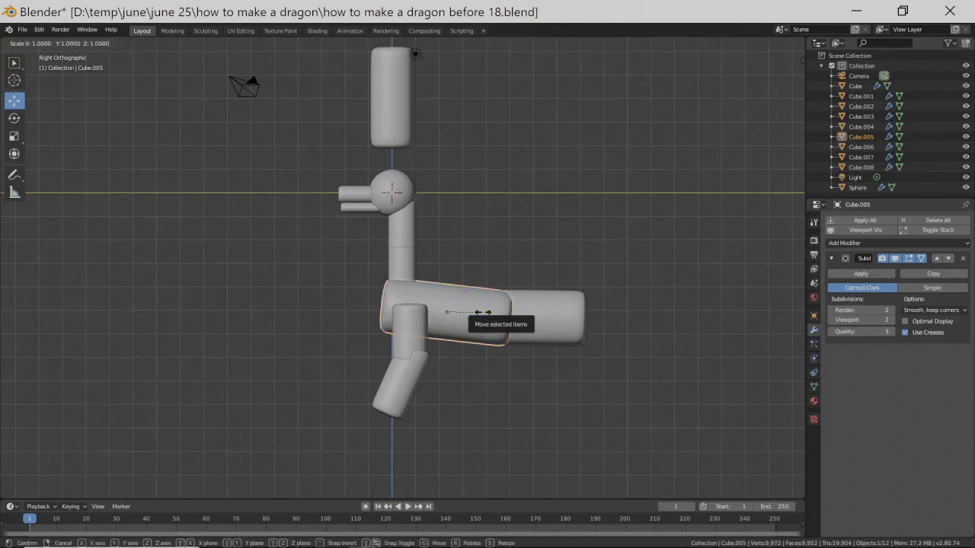
key(y)
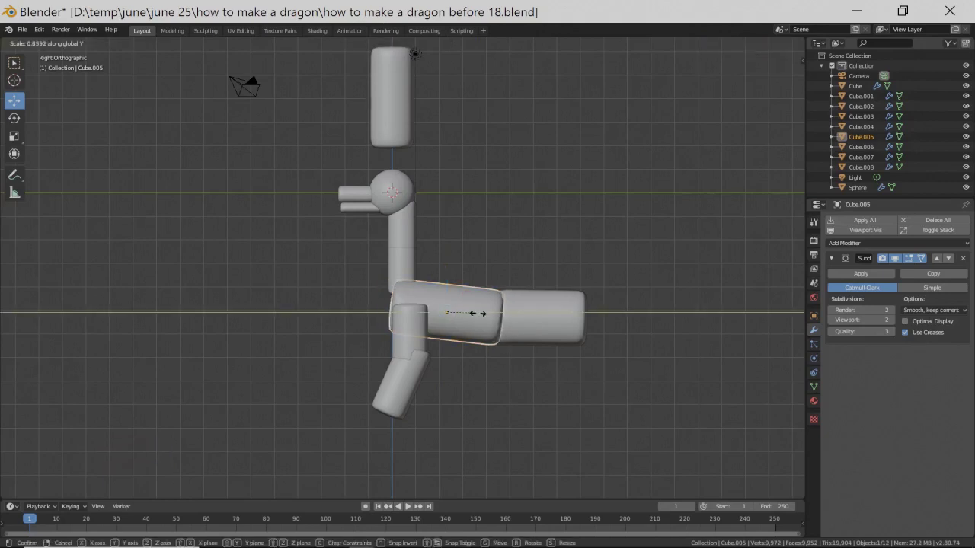
click(475, 320)
drag(488, 314, 471, 310)
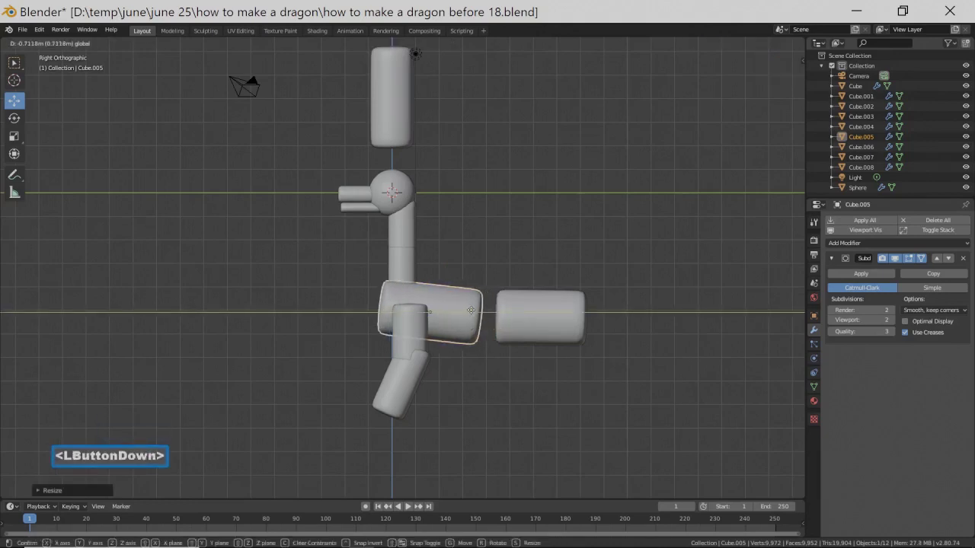
drag(471, 310, 470, 310)
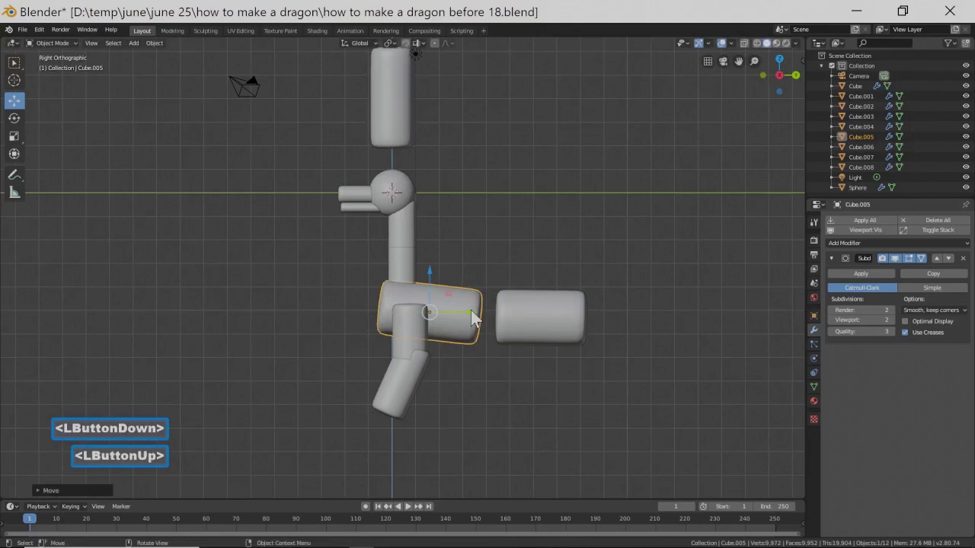
- Make the front body block thicker but shorter along Y, and nudge it slightly down and forward under the neck
key(s)
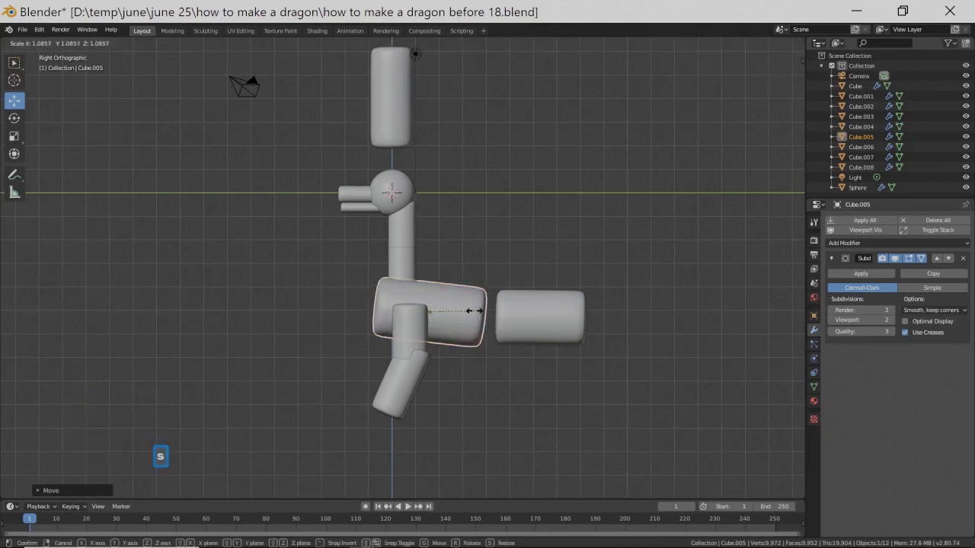
click(477, 319)
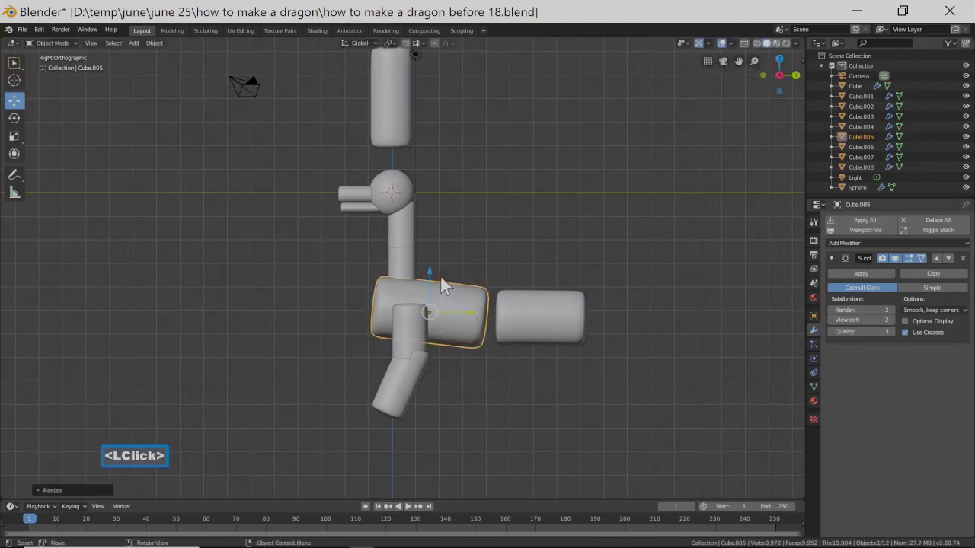
drag(433, 276, 432, 278)
key(s)
key(y)
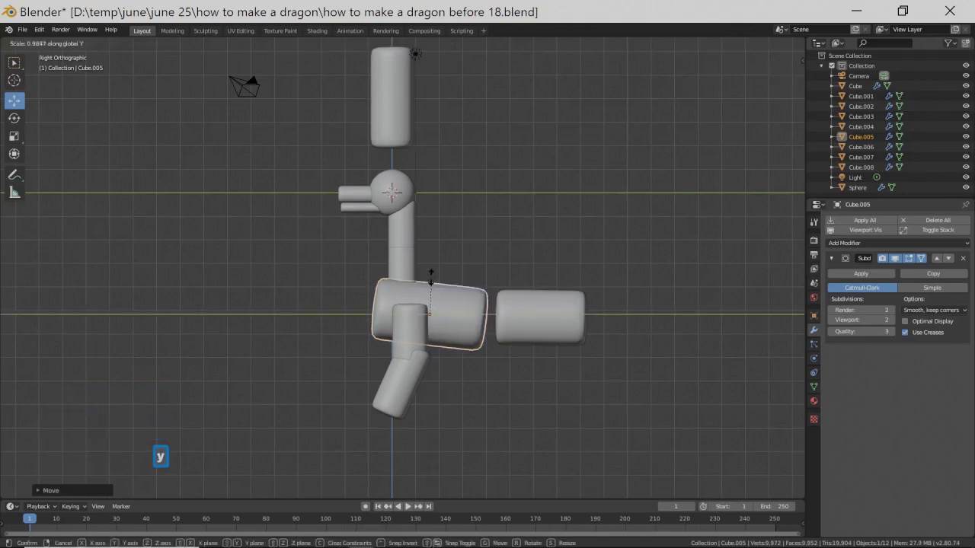
click(430, 286)
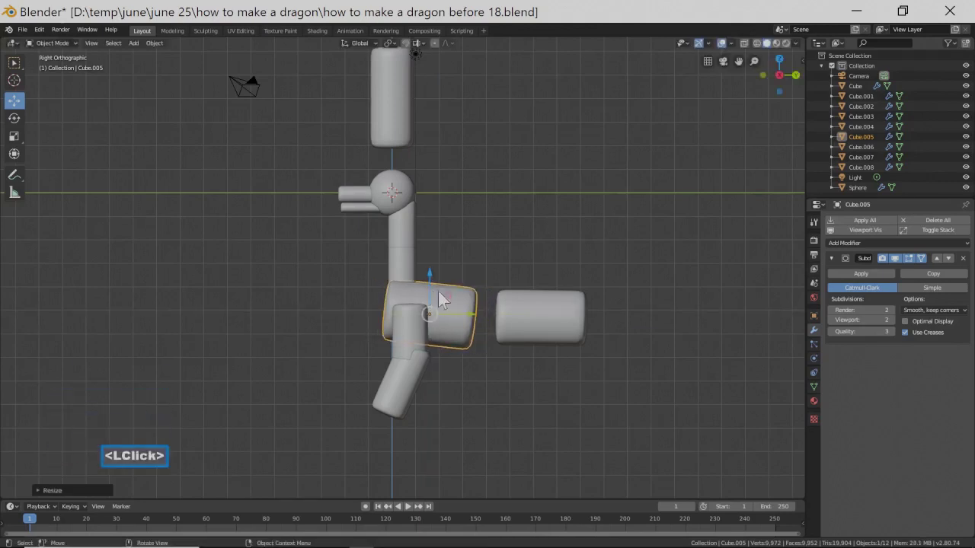
drag(470, 313, 465, 312)
- Shorten the rear body block along Y and move it forward and slightly down so it overlaps the front body block
click(540, 327)
drag(583, 324, 540, 328)
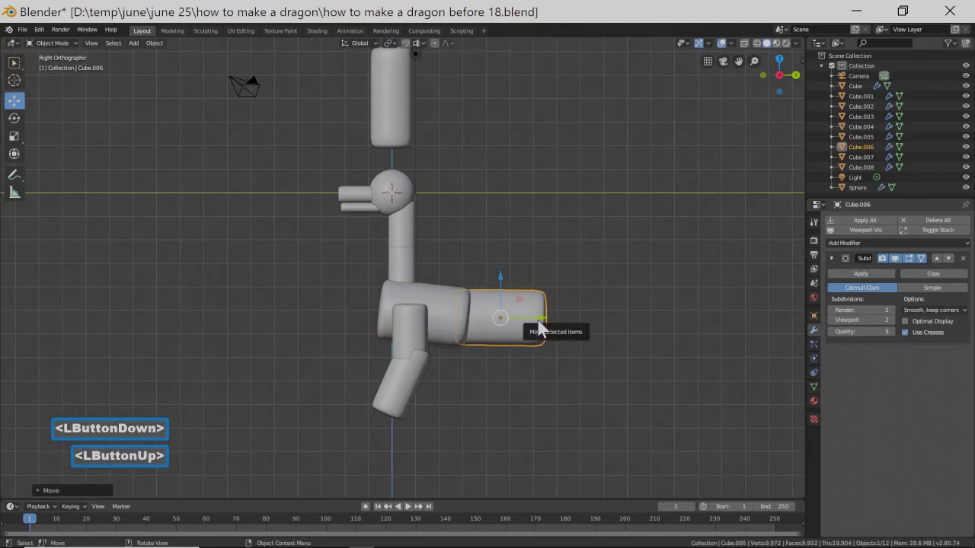
key(s)
key(y)
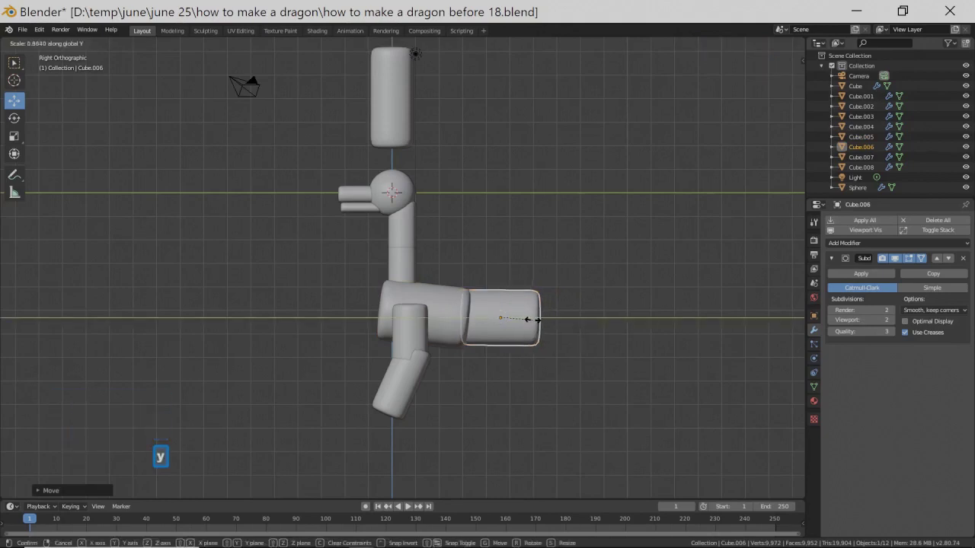
click(534, 322)
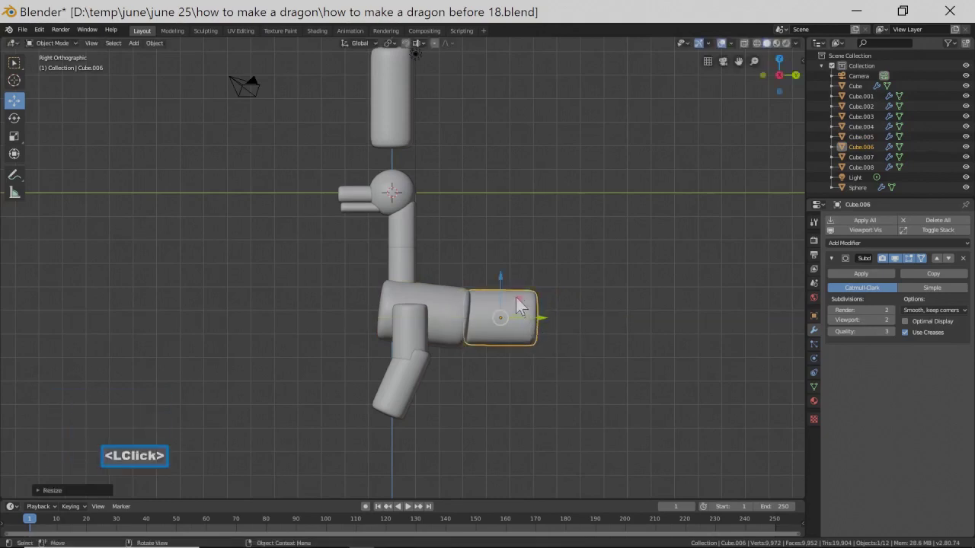
click(505, 284)
drag(539, 319, 495, 290)
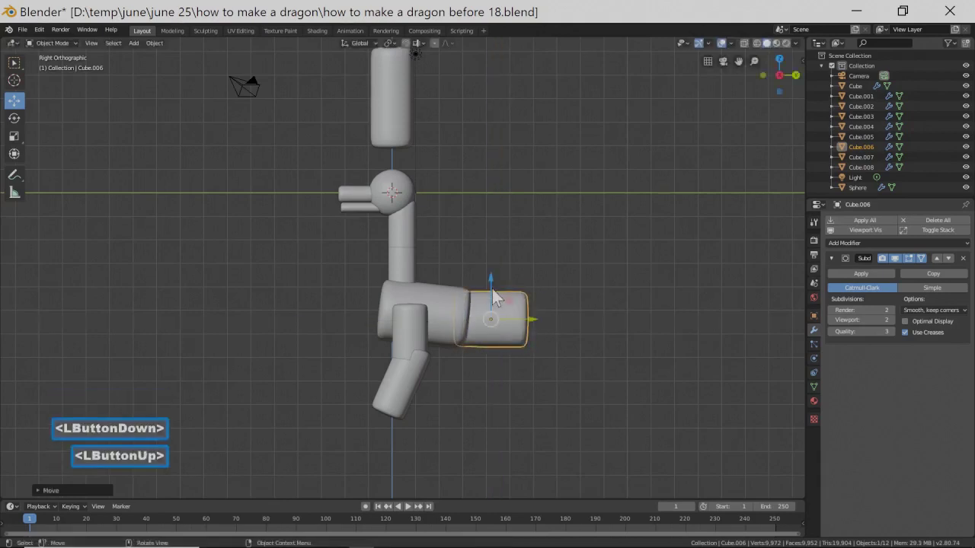
- Duplicate the rear body block and move the copy backward along Y as the hip section, overlapping the original's end
middle_drag(490, 326, 470, 333)
scroll(470, 333, up, 1)
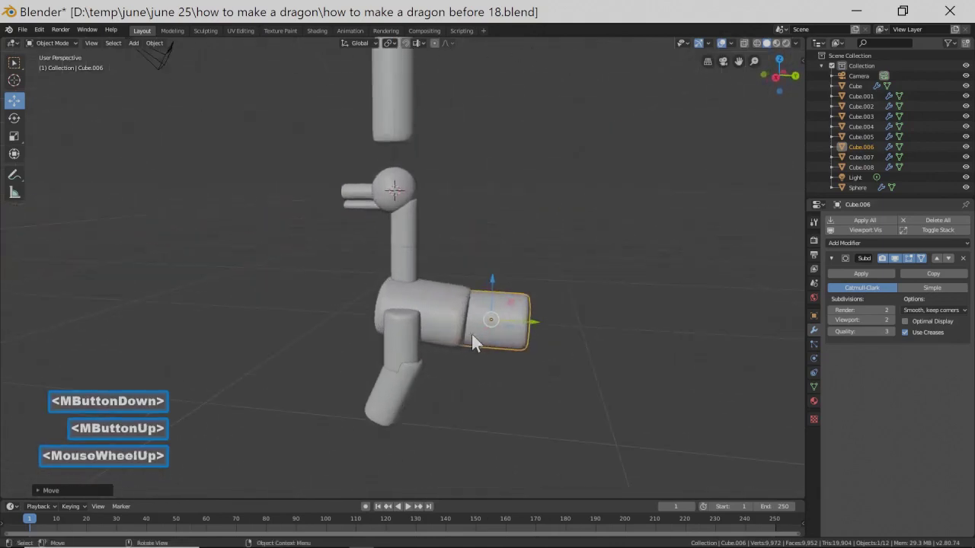
key(shift+d)
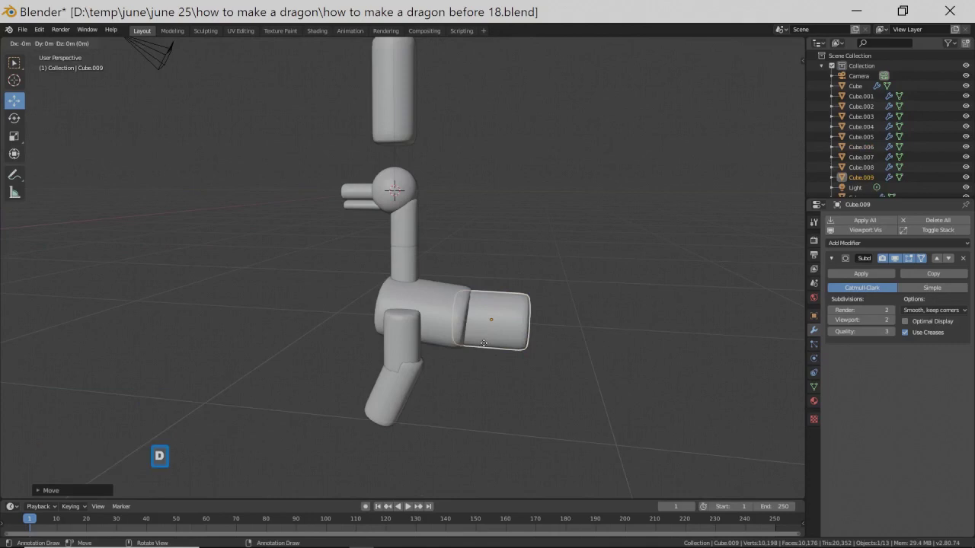
right_click(483, 343)
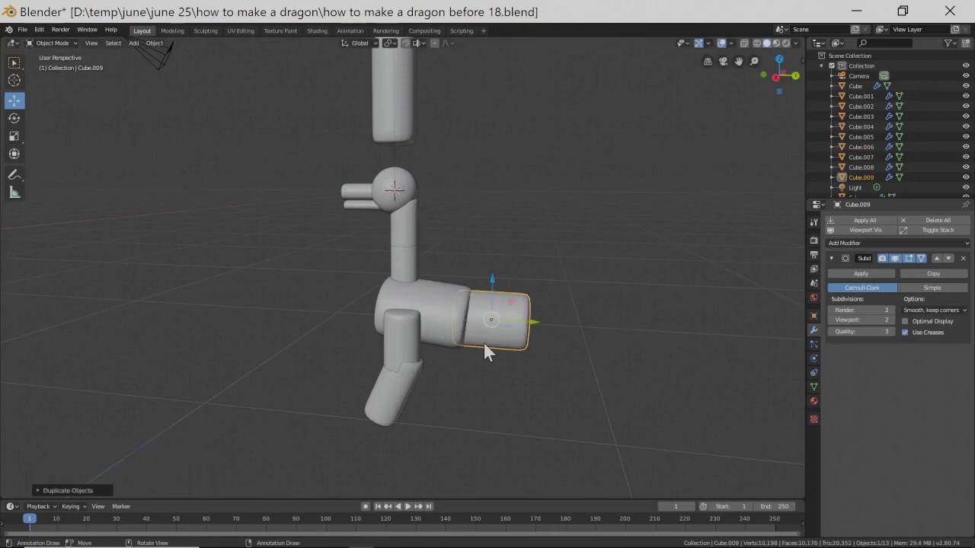
key(KP_3)
drag(552, 332, 614, 312)
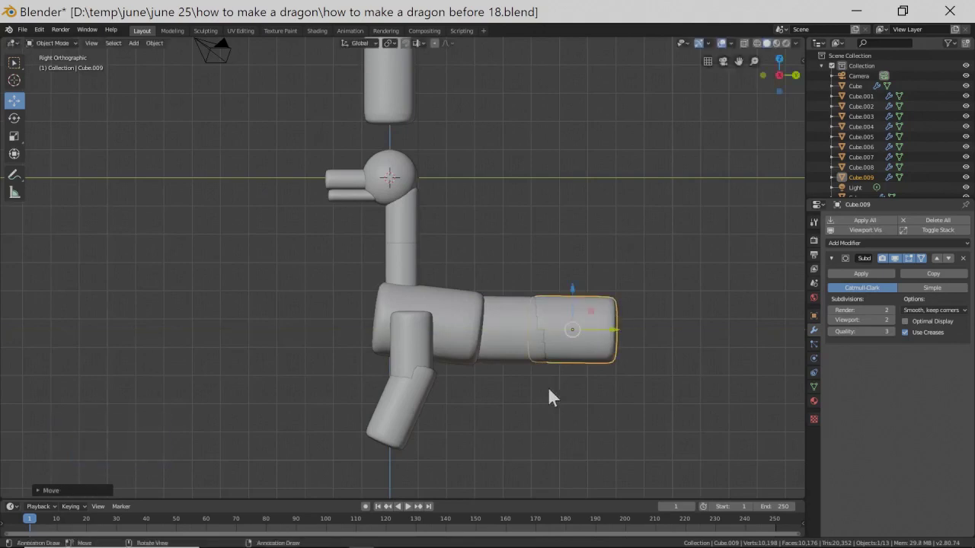
- Scale the hip block up uniformly to about 1.18 and lower it slightly along Z
key(s)
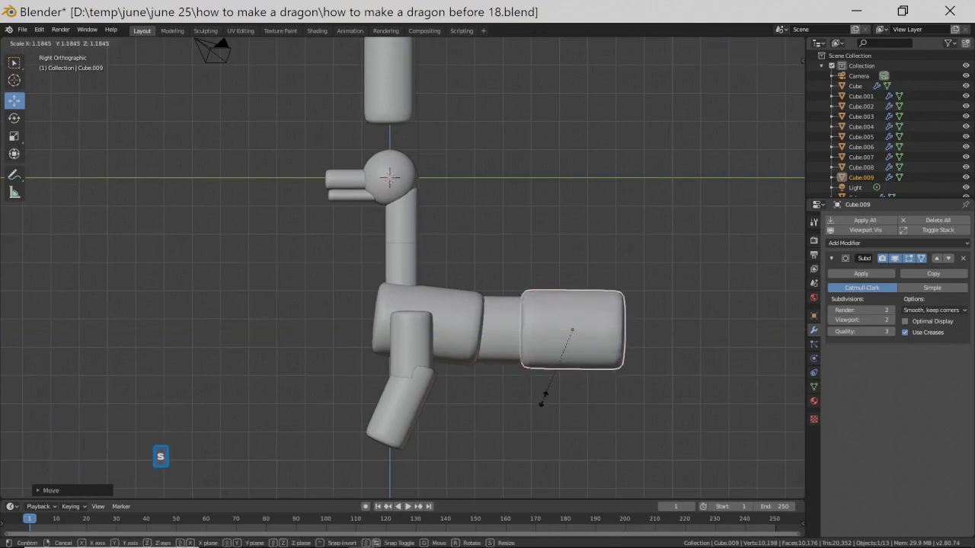
click(543, 400)
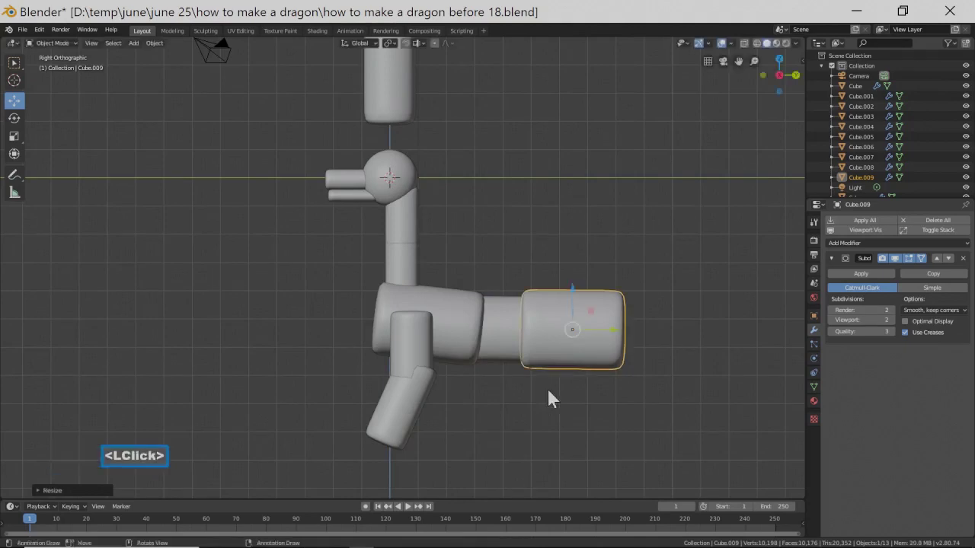
drag(575, 290, 573, 294)
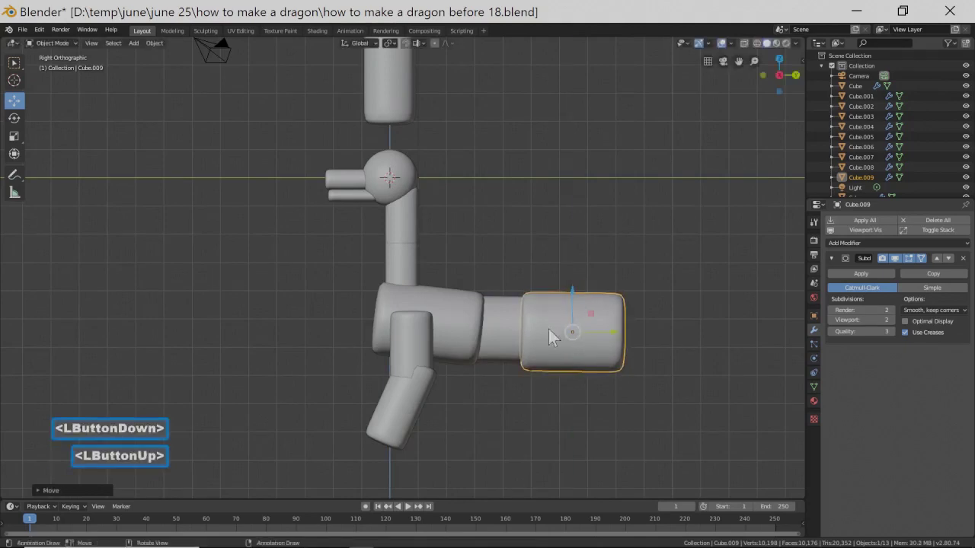
- Thicken the front body block slightly along the Z axis
click(466, 355)
key(s)
key(z)
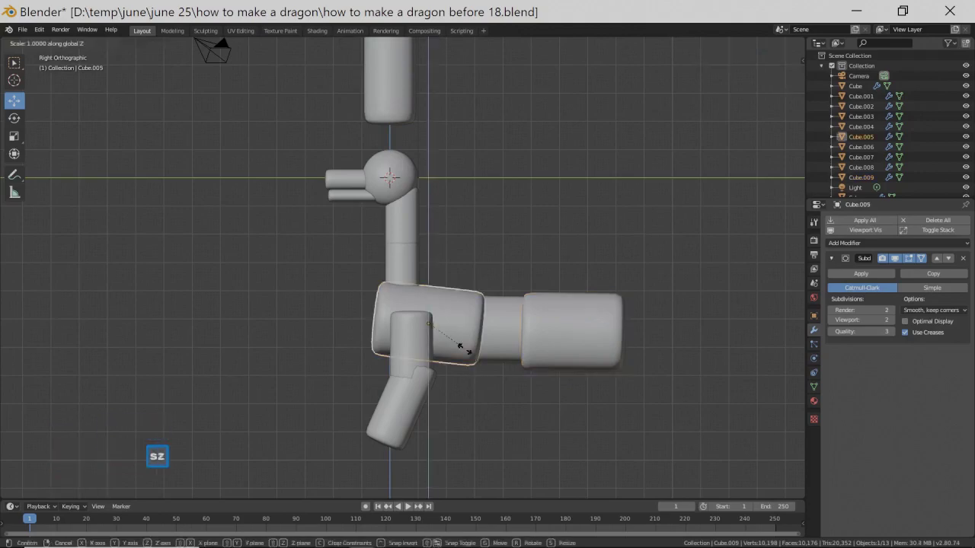
click(466, 372)
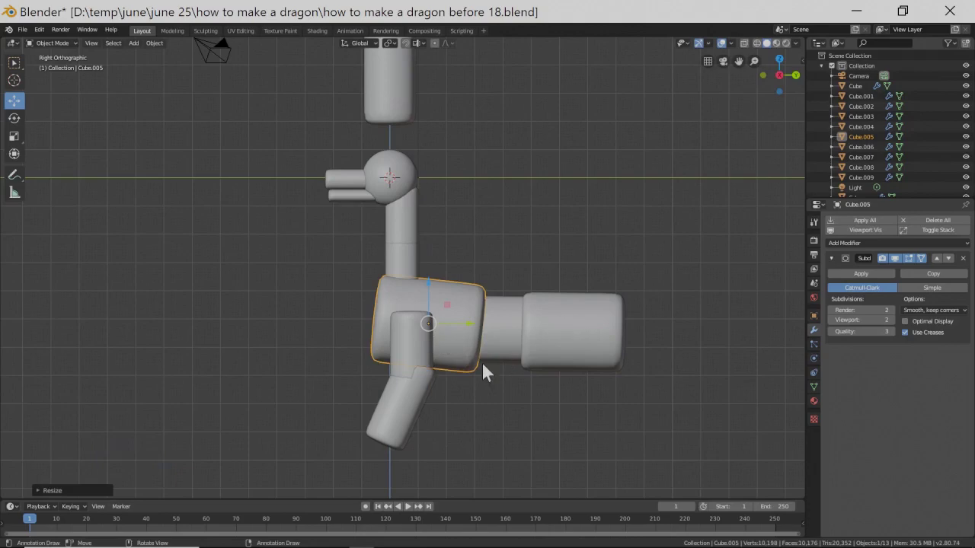
- Duplicate the front upper leg block and move the copy backward along Y onto the hip block as the hind thigh
middle_drag(491, 391, 462, 382)
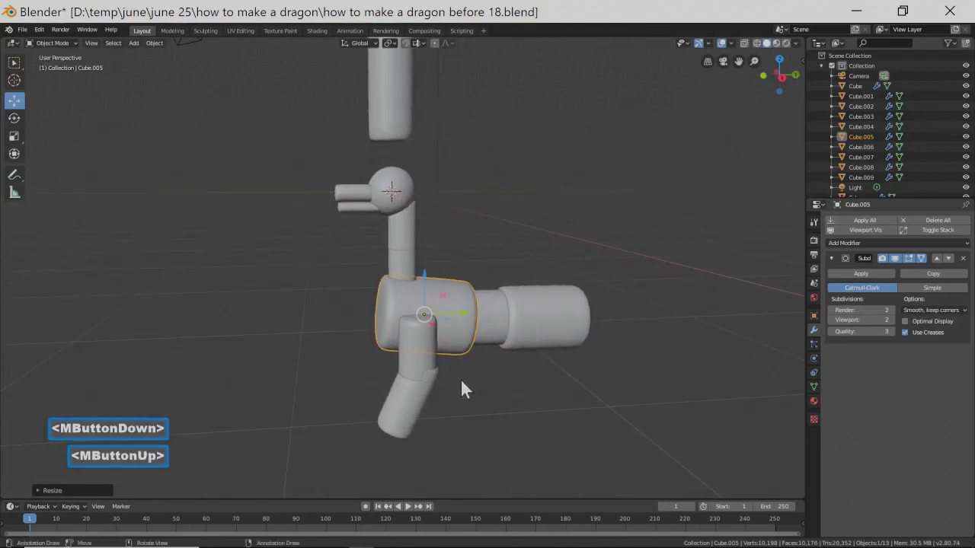
click(427, 348)
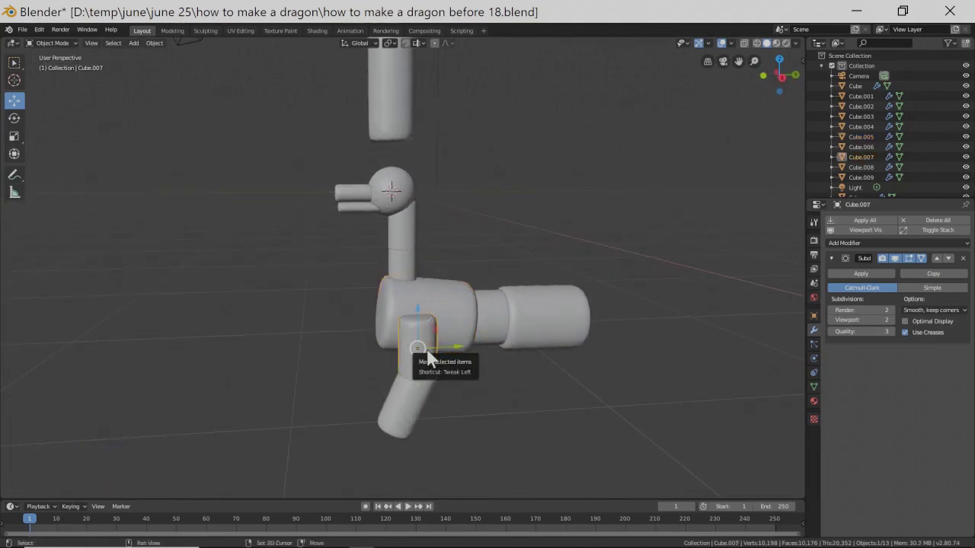
key(shift+d)
right_click(428, 356)
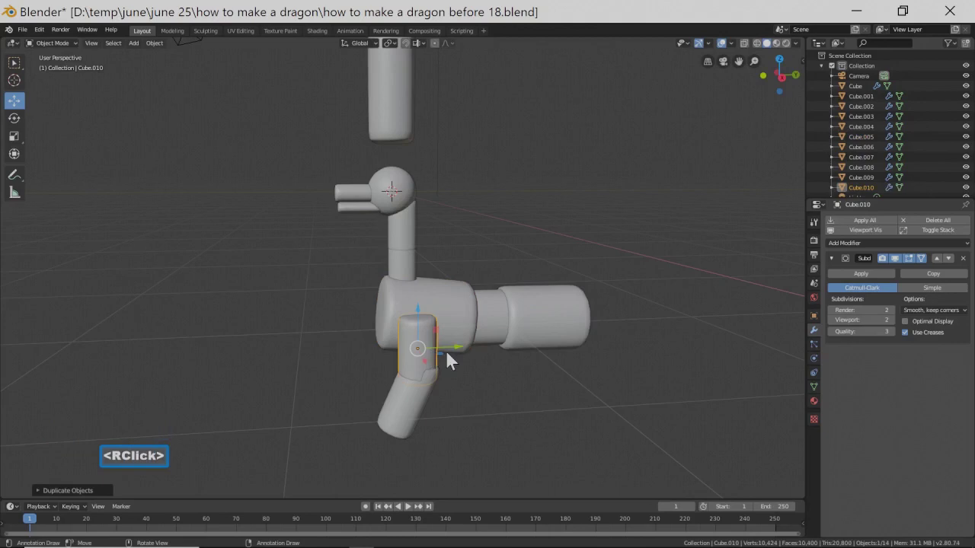
drag(453, 345, 582, 316)
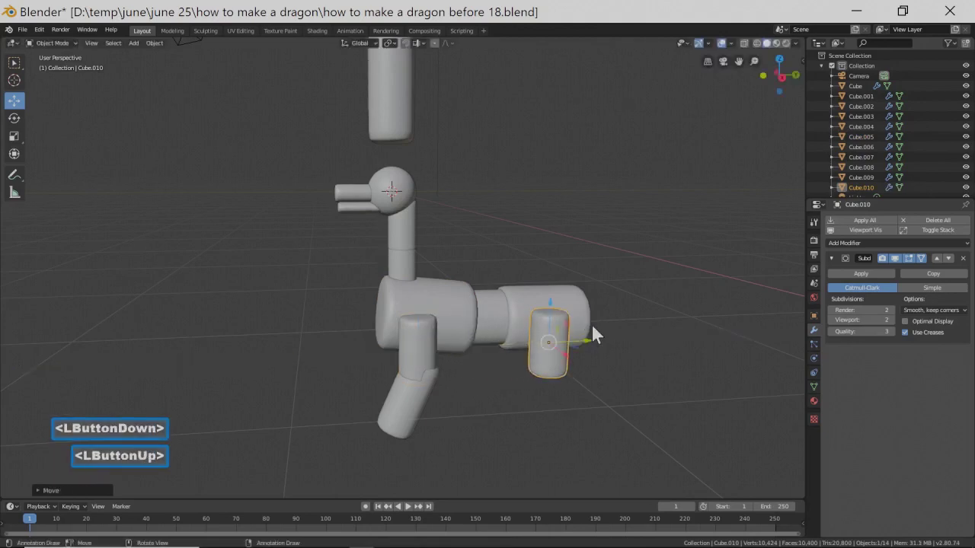
- Enlarge the hind thigh block uniformly and lower it along Z so it hangs below the hip block
middle_drag(615, 348, 596, 337)
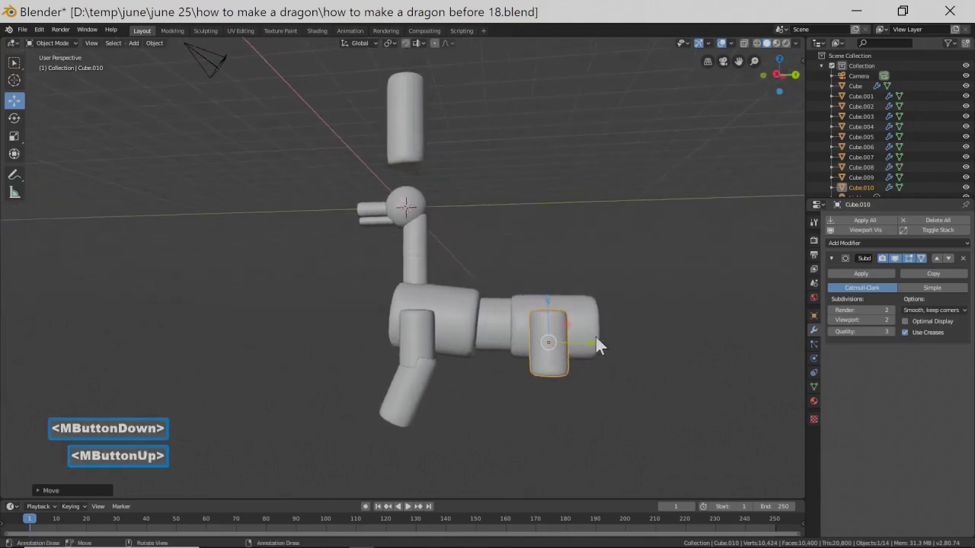
key(s)
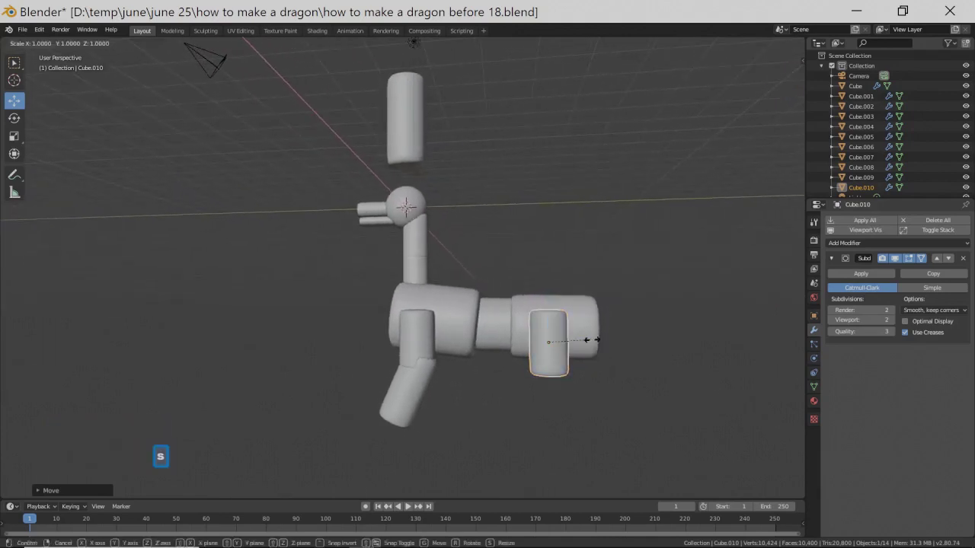
click(590, 340)
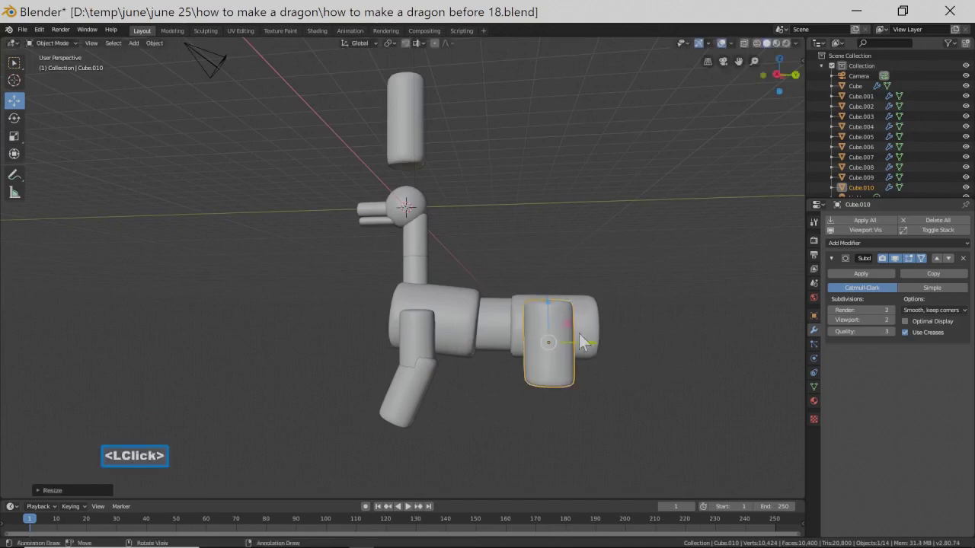
drag(555, 320, 554, 325)
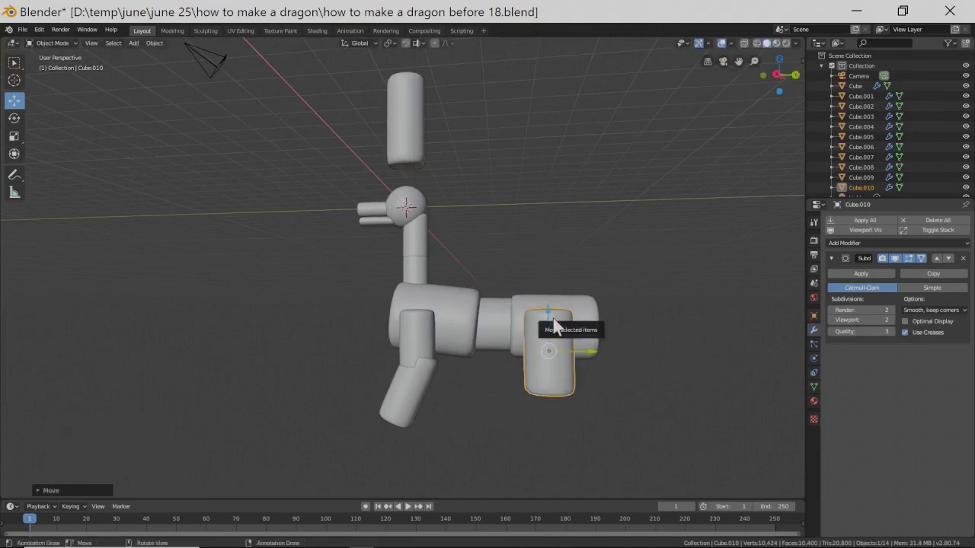
- Rotate the hind thigh block in the right orthographic view so its lower end tilts toward the front
key(Page_Down)
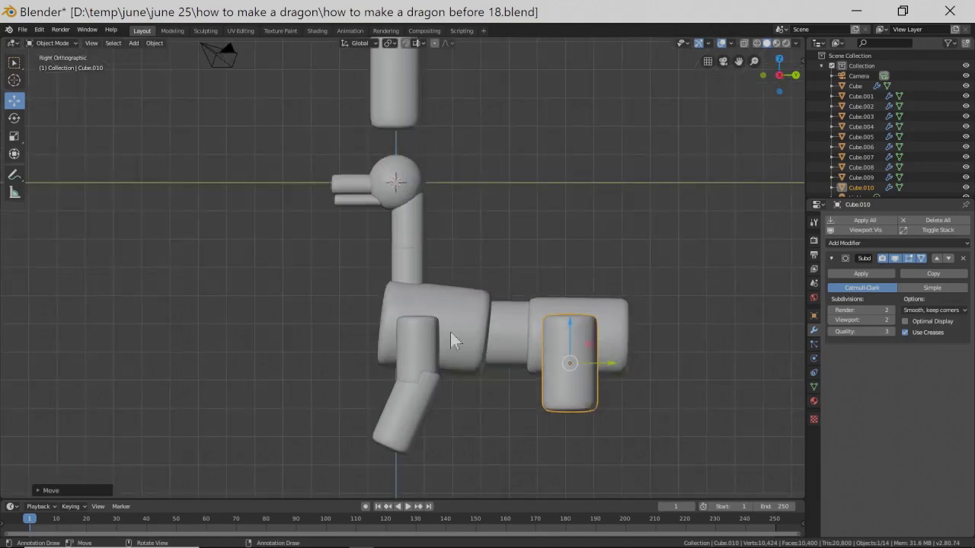
key(r)
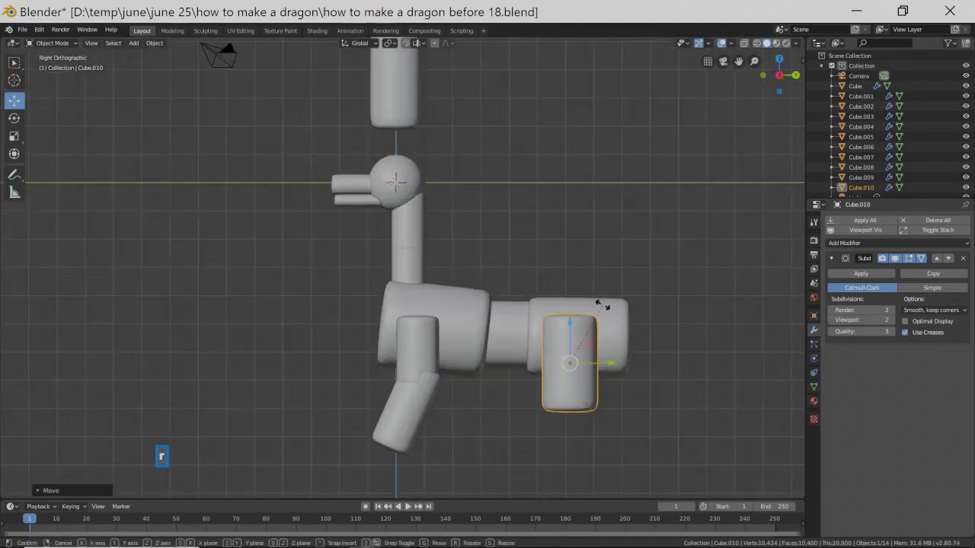
click(613, 317)
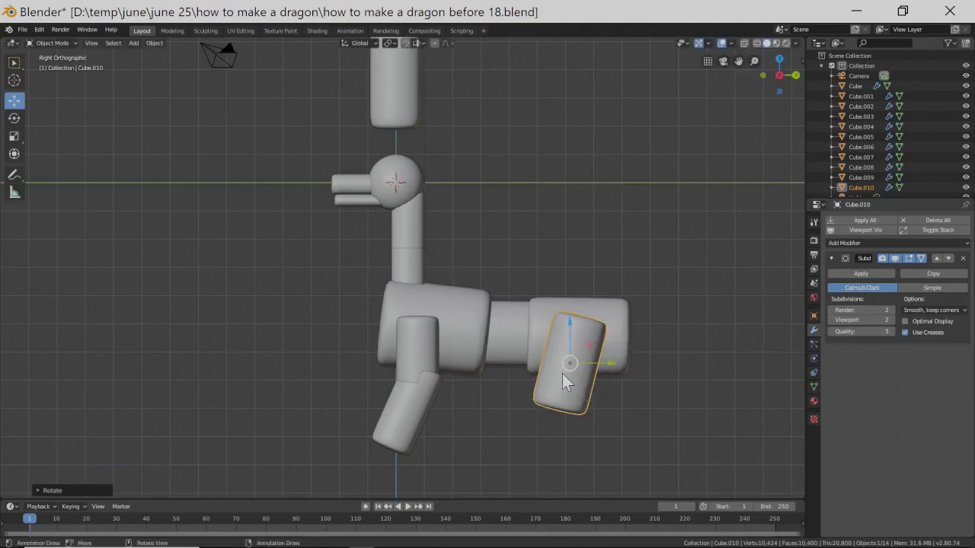
mouse_move(556, 391)
middle_down()
mouse_move(531, 373)
mouse_move(544, 400)
mouse_move(535, 387)
mouse_move(559, 390)
middle_up()
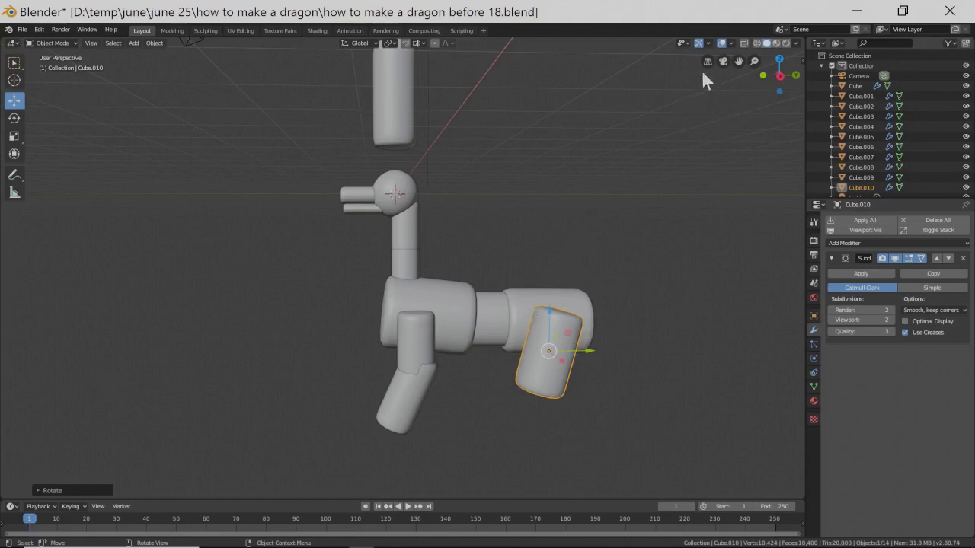
drag(738, 61, 709, 89)
drag(393, 48, 133, 47)
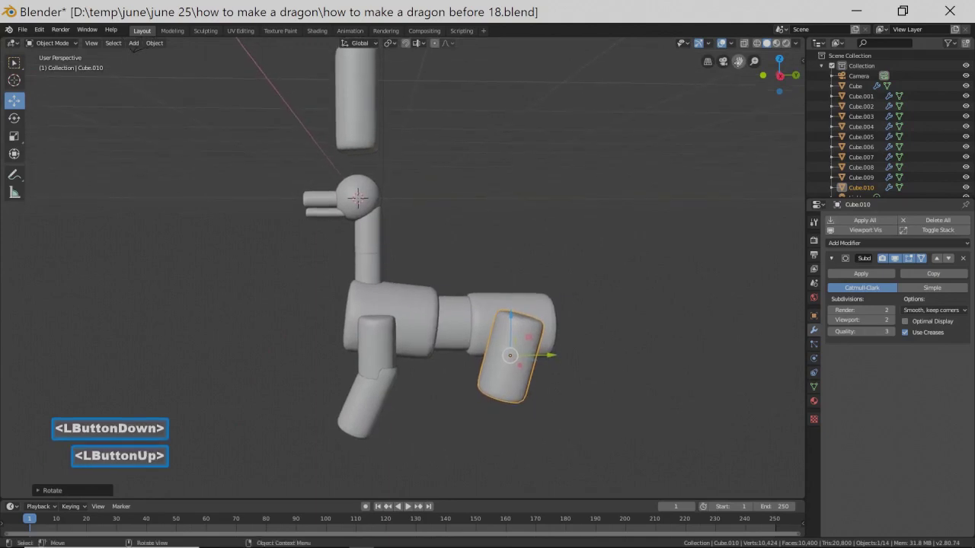
drag(754, 61, 737, 77)
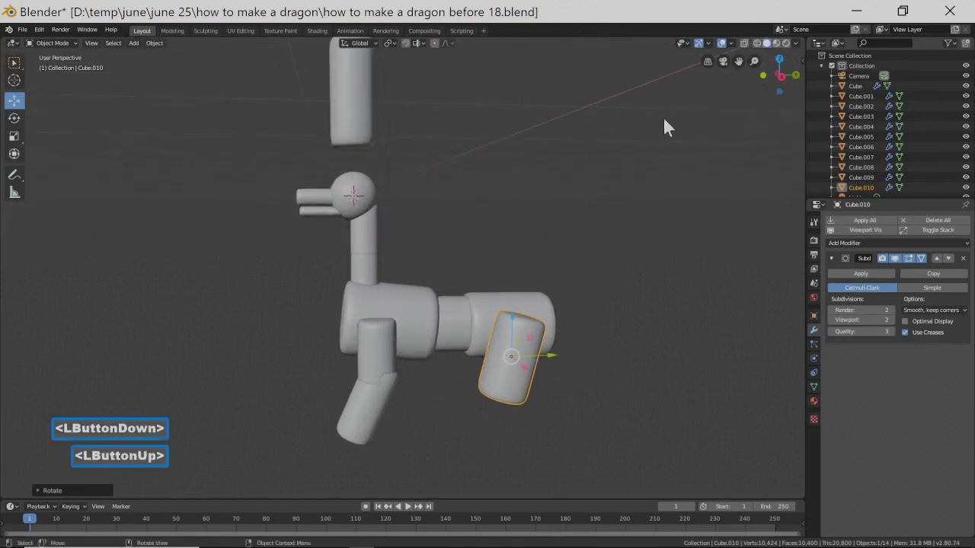
- Duplicate the hind thigh block and move the copy straight down along Z below the thigh as the lower hind leg
key(Page_Down)
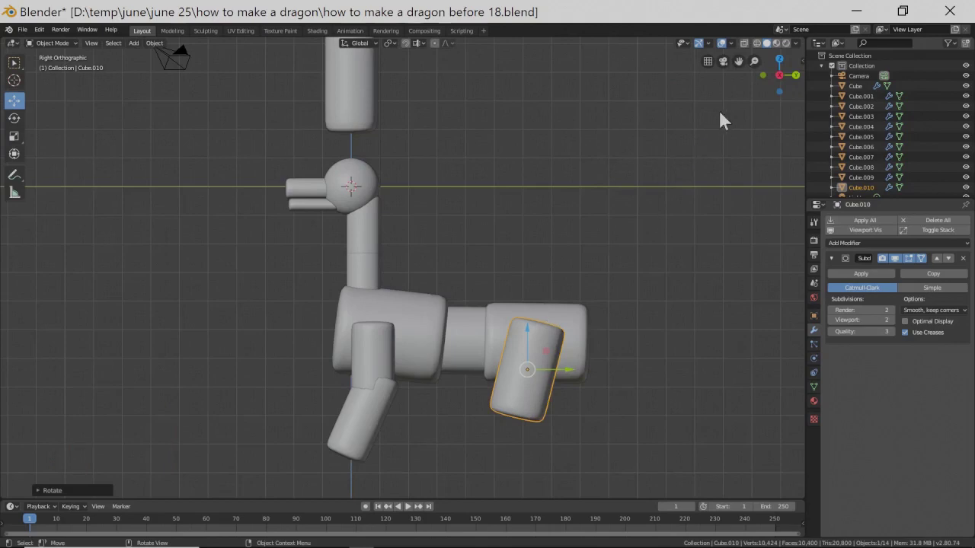
drag(738, 61, 710, 11)
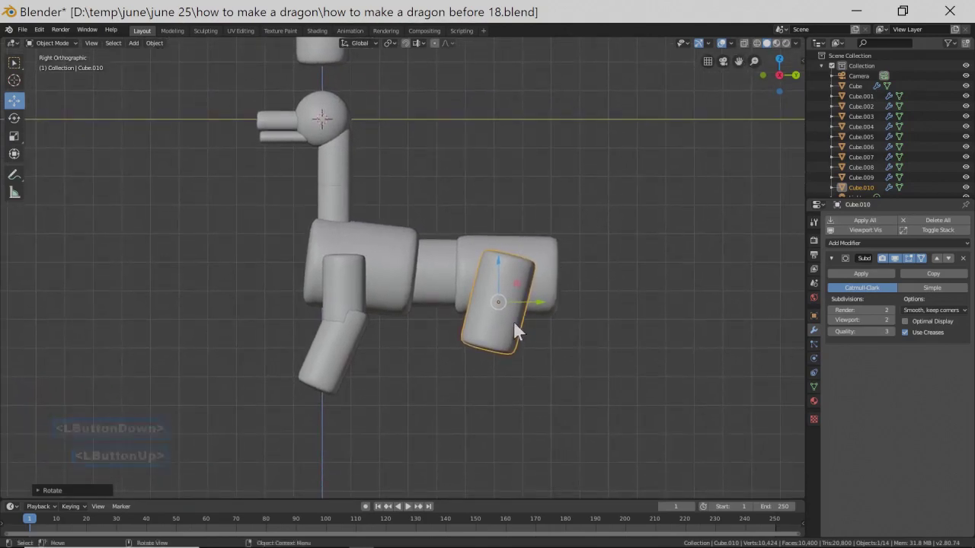
key(shift+d)
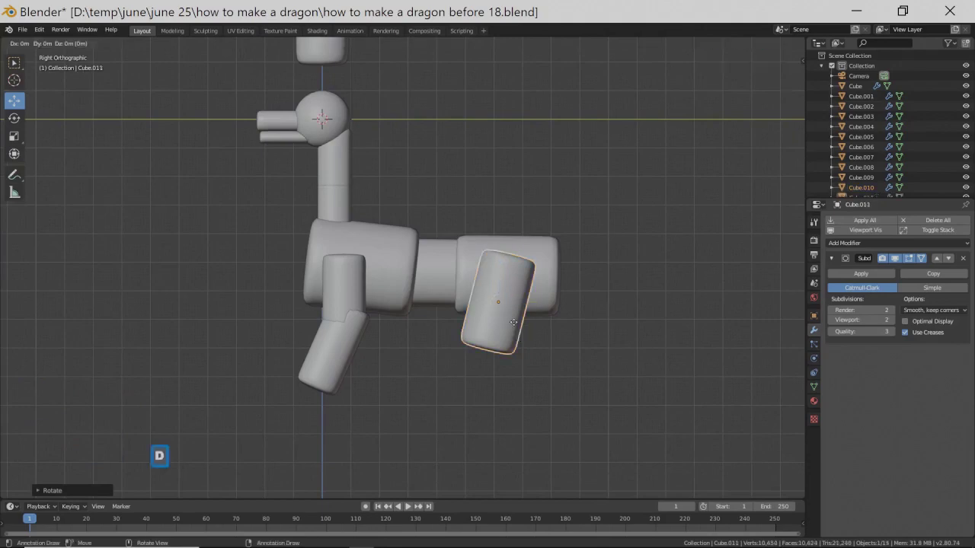
right_click(513, 320)
drag(499, 263, 495, 349)
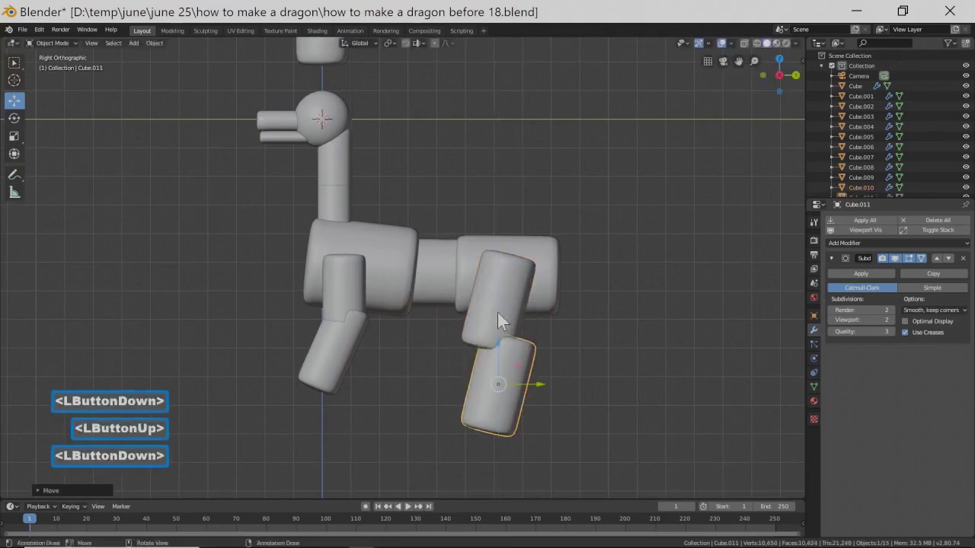
click(498, 313)
mouse_move(497, 277)
mouse_down()
mouse_move(495, 252)
mouse_move(496, 268)
mouse_up()
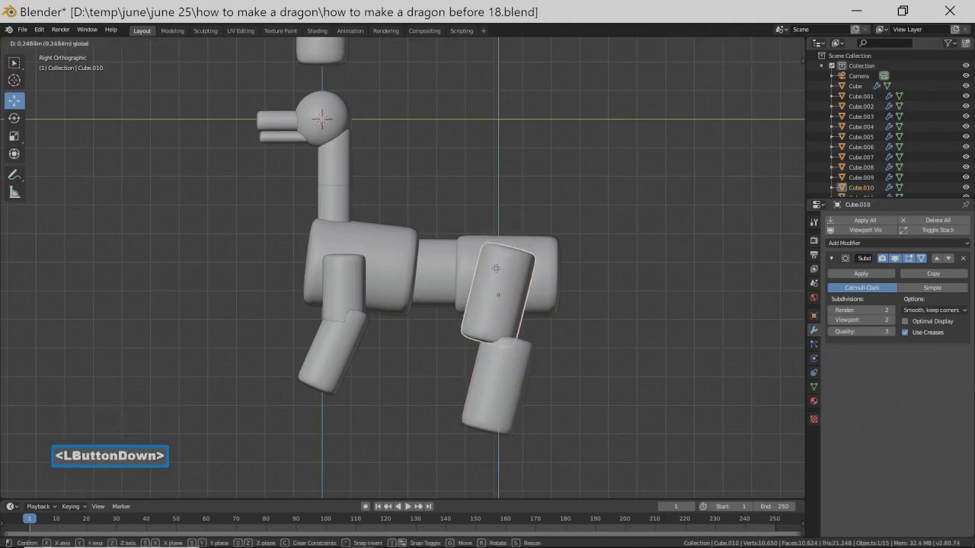
right_click(496, 268)
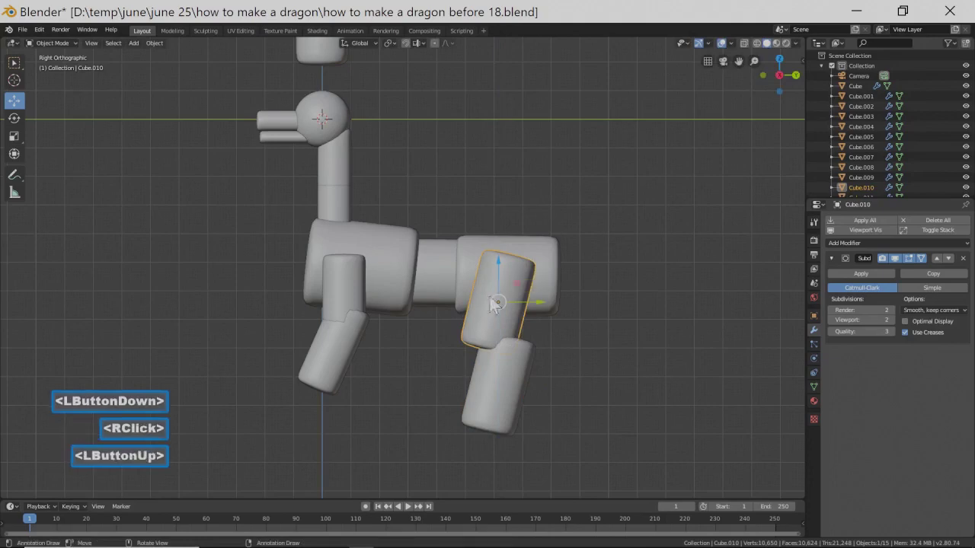
- Scale the lower hind leg block uniformly to about 0.75 and raise it along Z to meet the thigh
click(503, 384)
key(s)
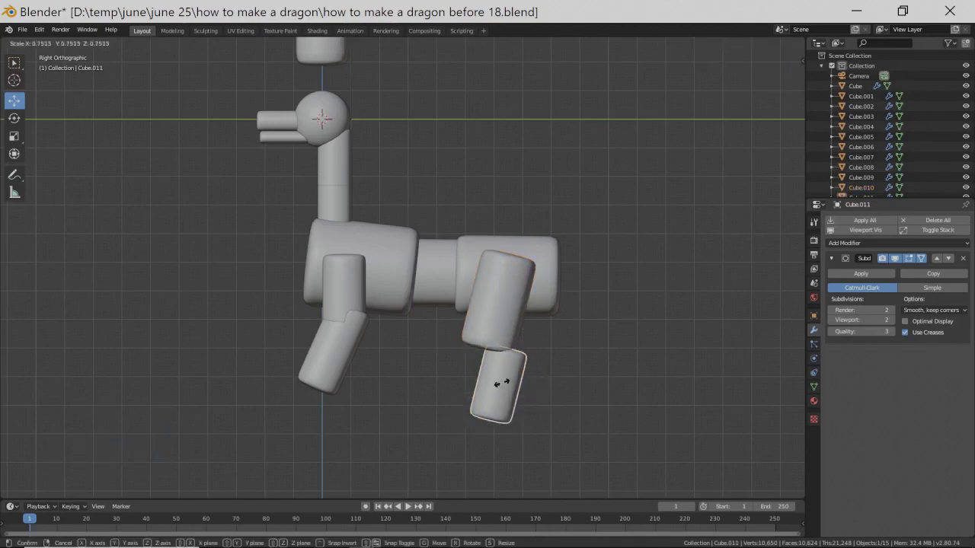
click(496, 384)
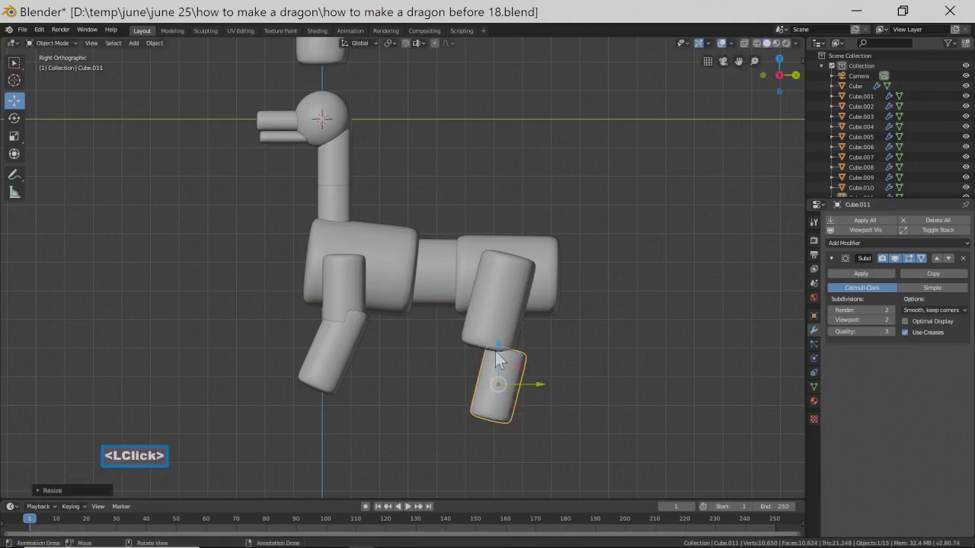
drag(498, 348, 497, 336)
- Rotate the lower hind leg block to nearly horizontal, pointing backward, and fit it up against the thigh's lower end
key(r)
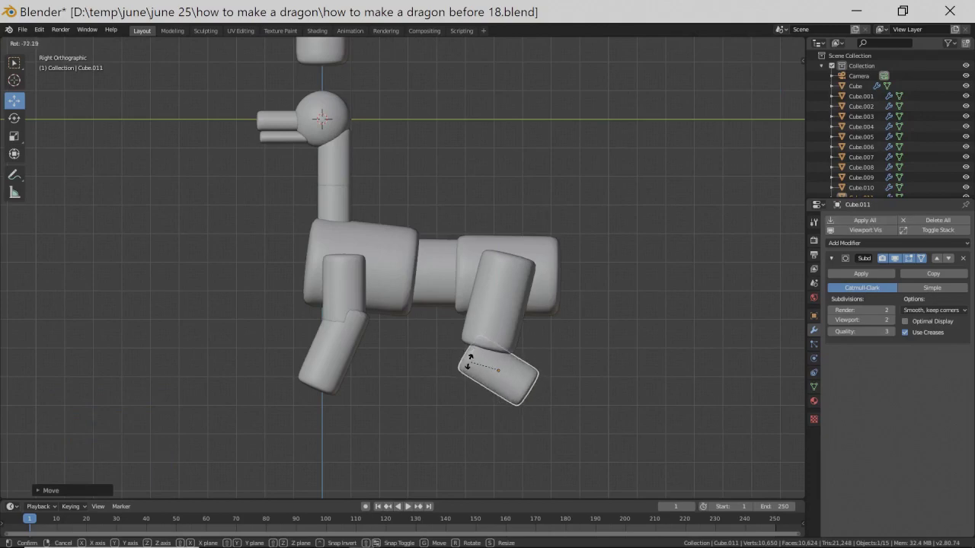
click(470, 371)
drag(497, 338, 498, 323)
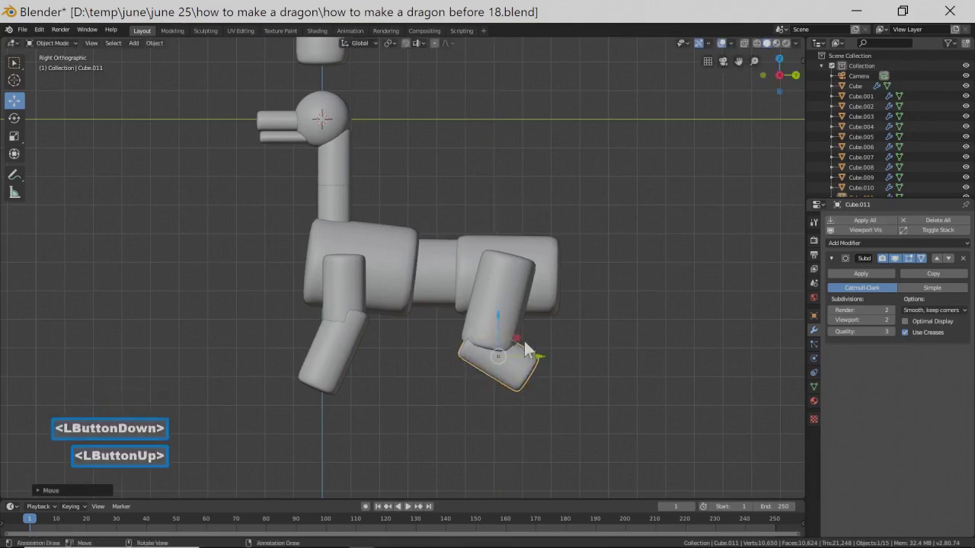
drag(538, 358, 551, 368)
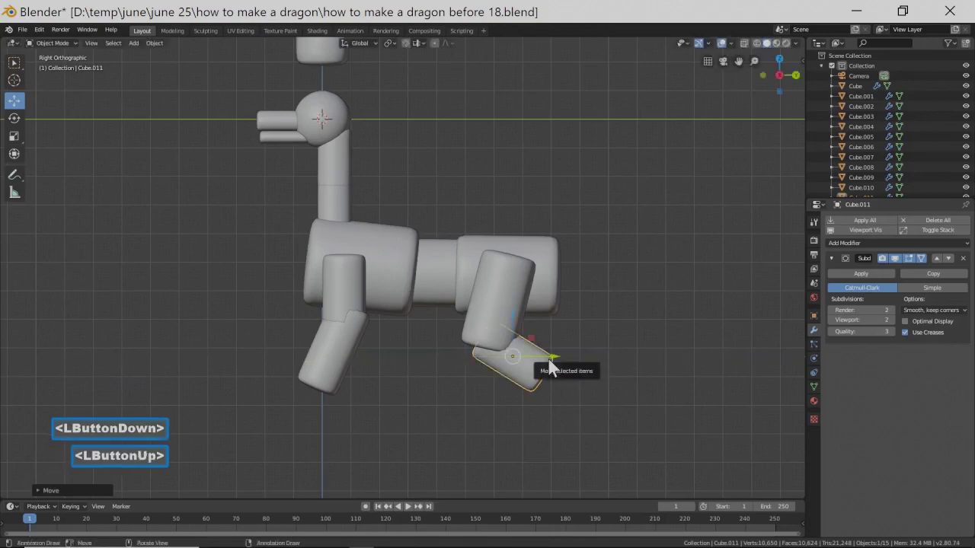
key(r)
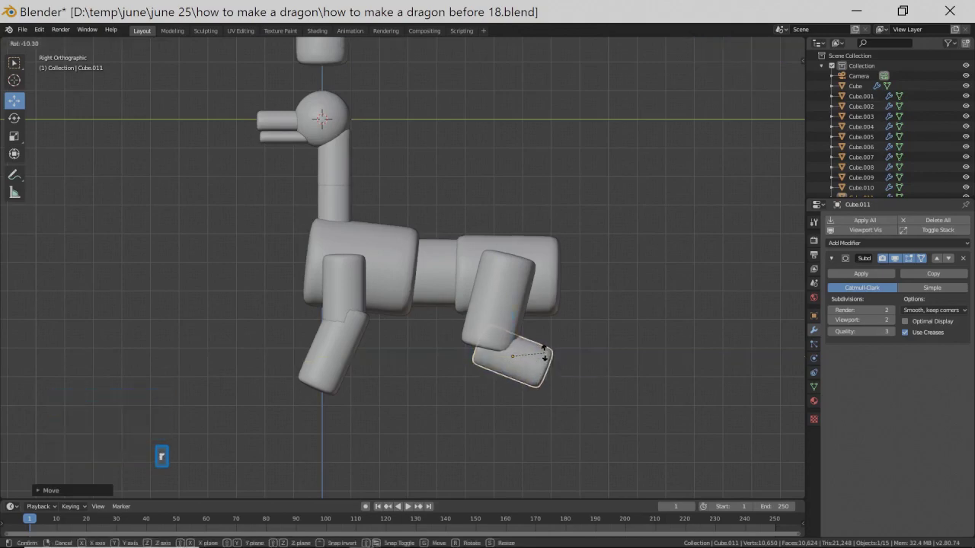
click(546, 355)
drag(523, 345, 524, 338)
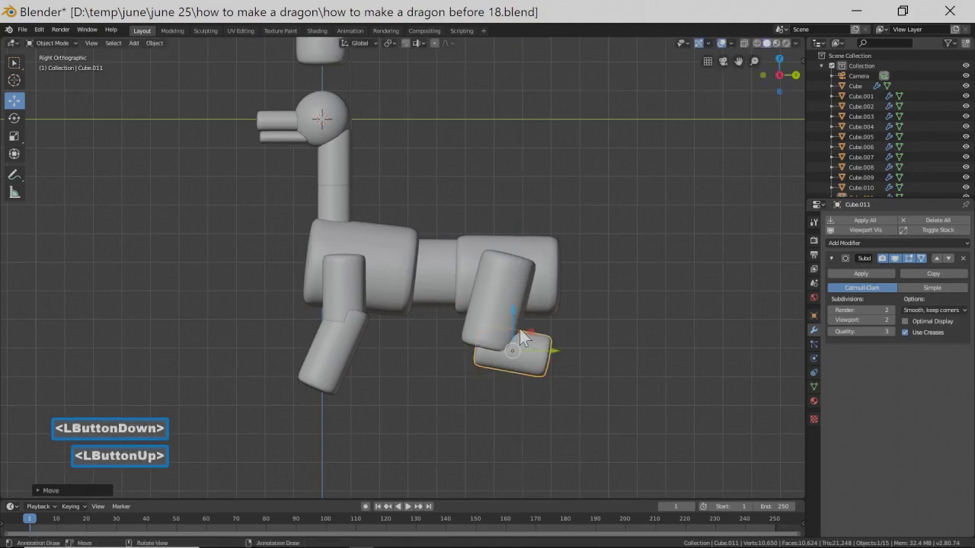
- Lengthen the lower hind leg block slightly along the Y axis and shift it backward
key(s)
key(y)
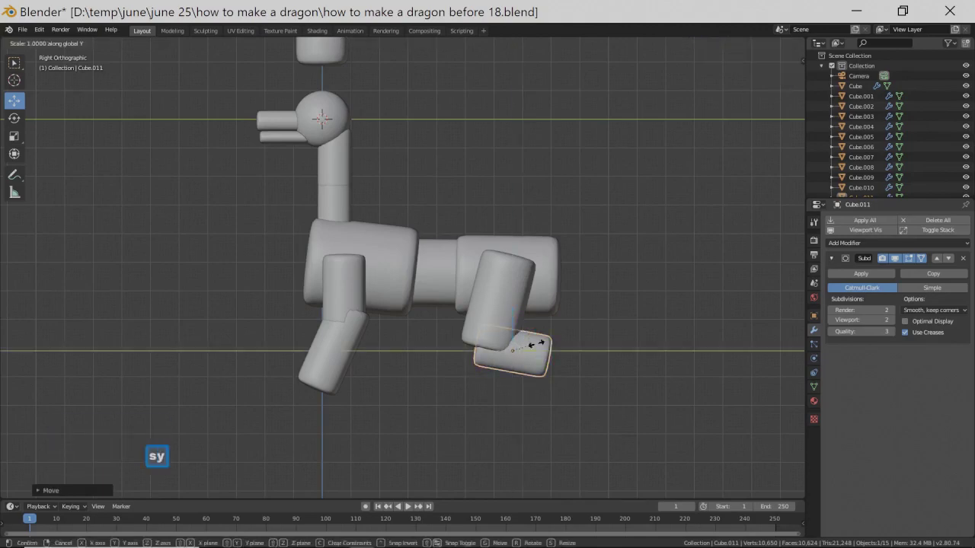
click(544, 357)
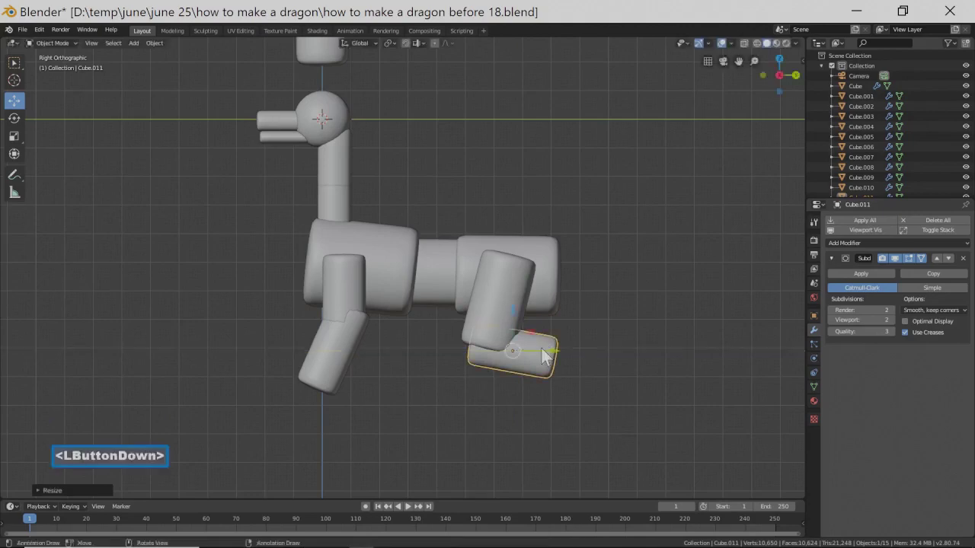
drag(545, 358, 553, 360)
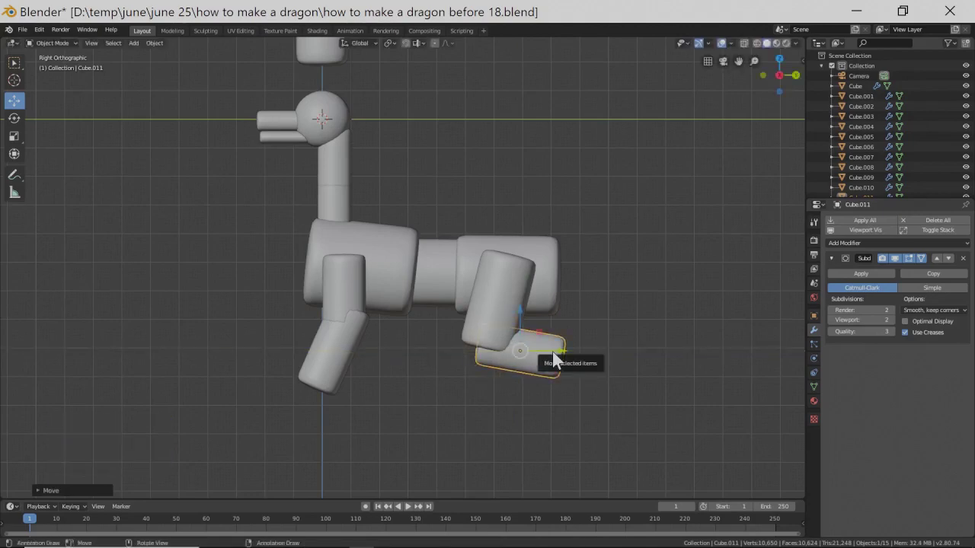
- Duplicate the lower hind leg block, rotate the copy about 83 degrees to near vertical, and place it below the original's rear end
key(shift+d)
right_click(556, 358)
drag(555, 356, 621, 357)
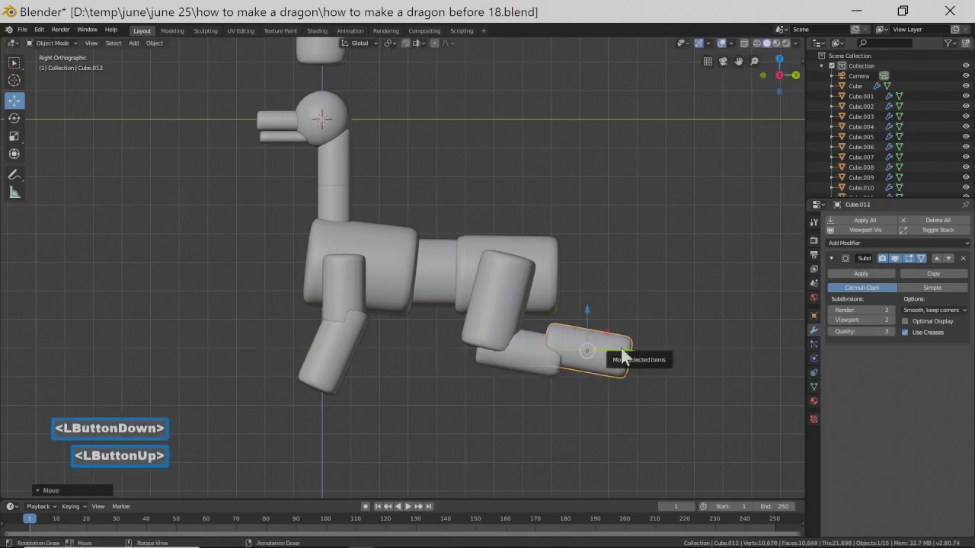
key(r)
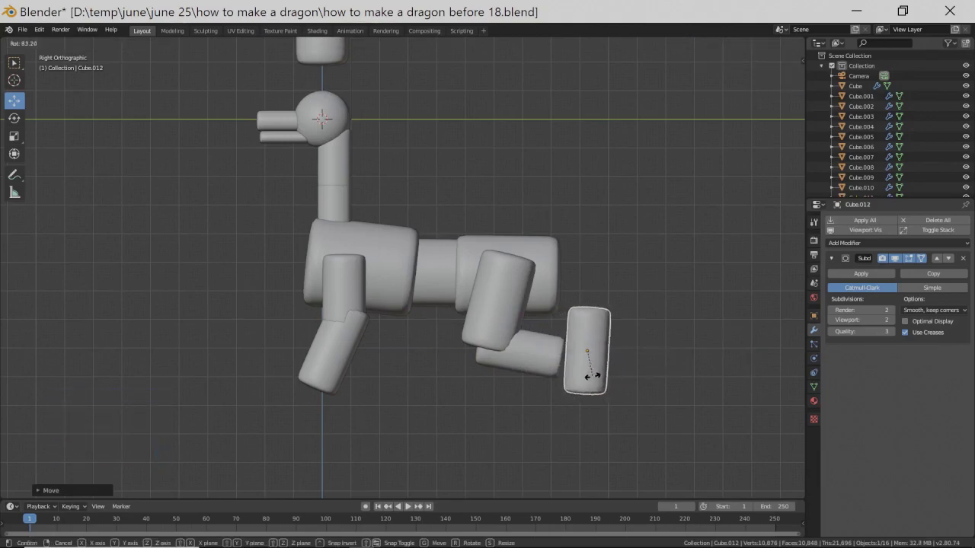
click(591, 365)
drag(595, 317, 594, 398)
drag(557, 363, 556, 356)
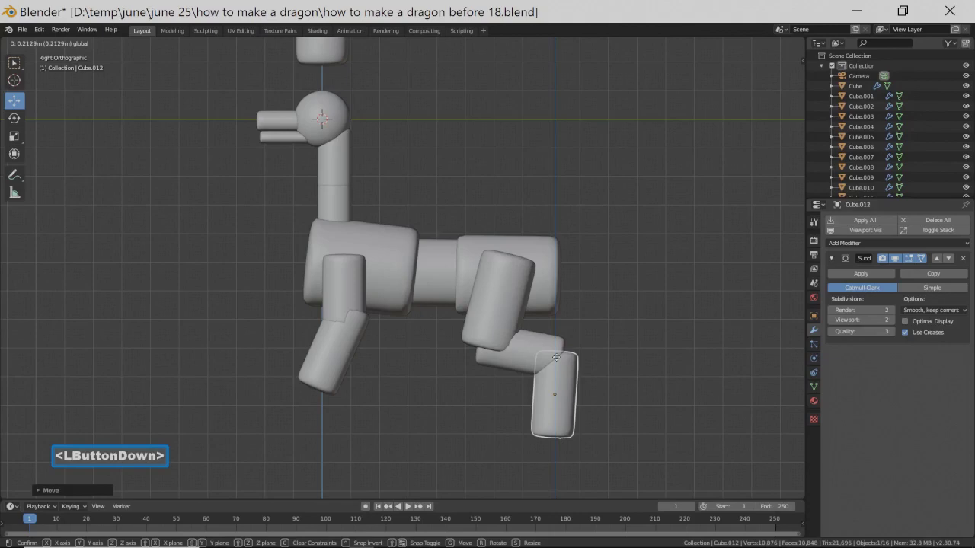
drag(557, 356, 557, 355)
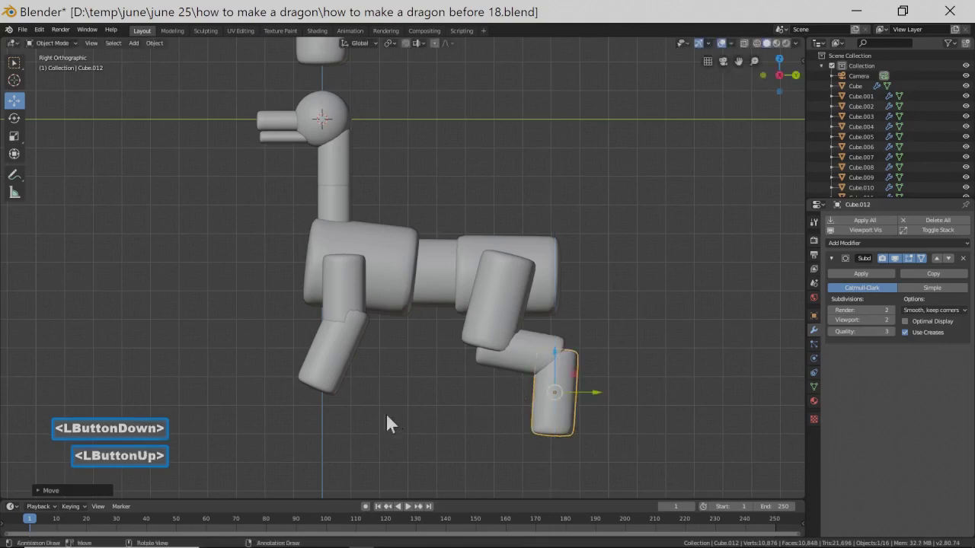
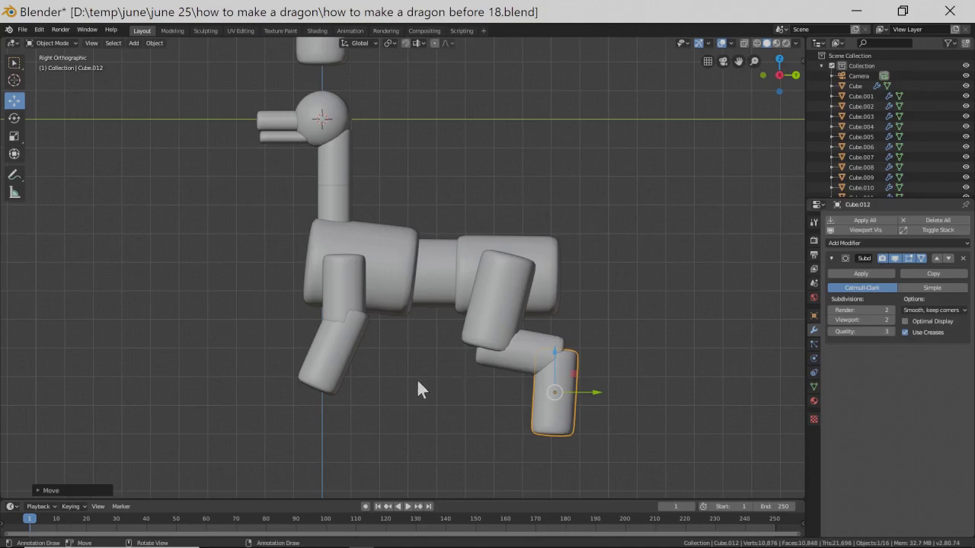
- Save the scene as the next numbered version, how to make a dragon before 19.blend
mouse_move(416, 391)
middle_down()
mouse_move(501, 392)
mouse_move(417, 393)
middle_up()
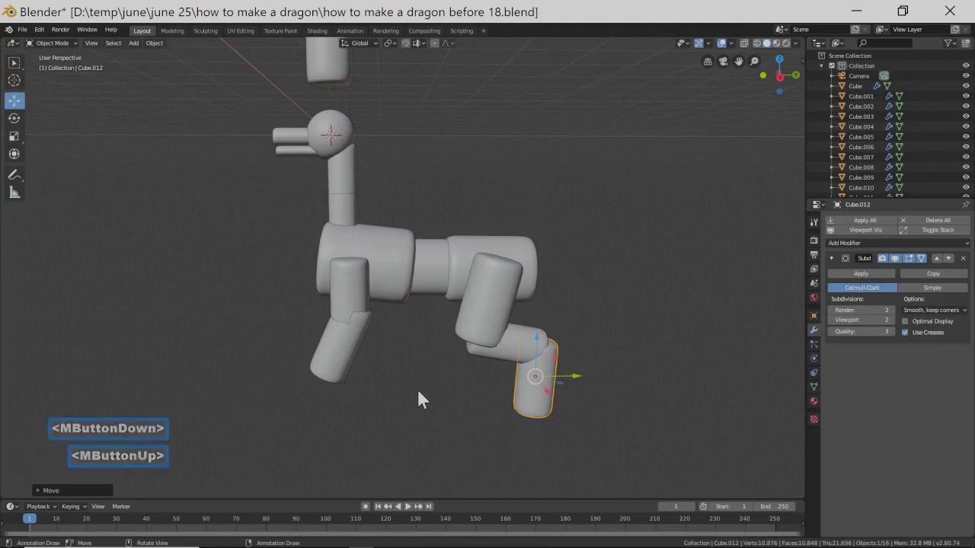
key(Pause)
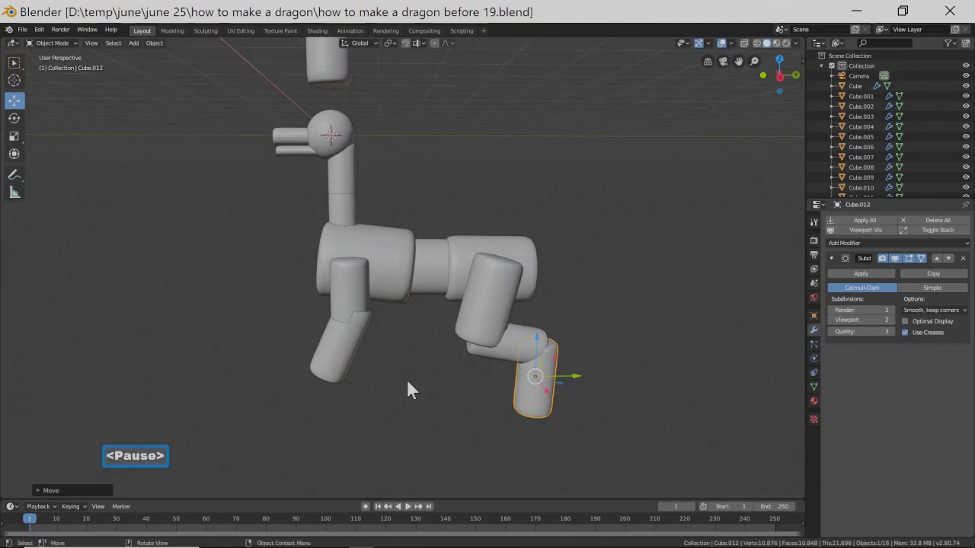
- Move the lower neck block down to the front of the chest in right orthographic view and rotate its lower end forward
click(335, 218)
key(Page_Down)
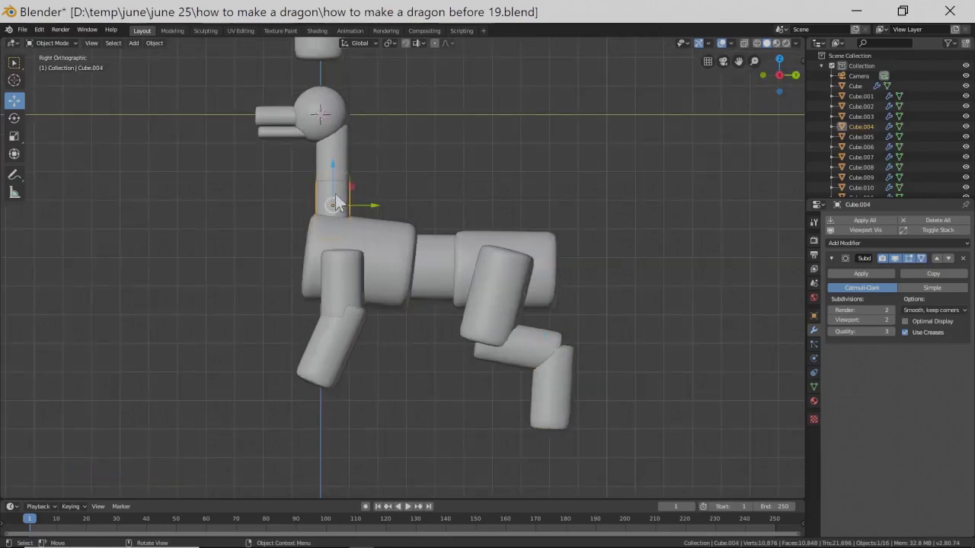
drag(371, 205, 341, 206)
drag(307, 170, 295, 215)
key(r)
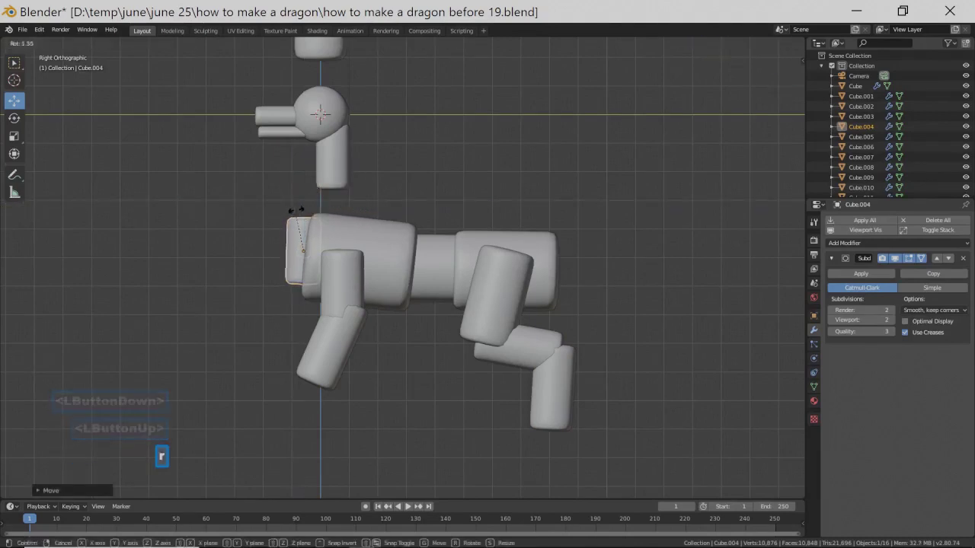
click(310, 216)
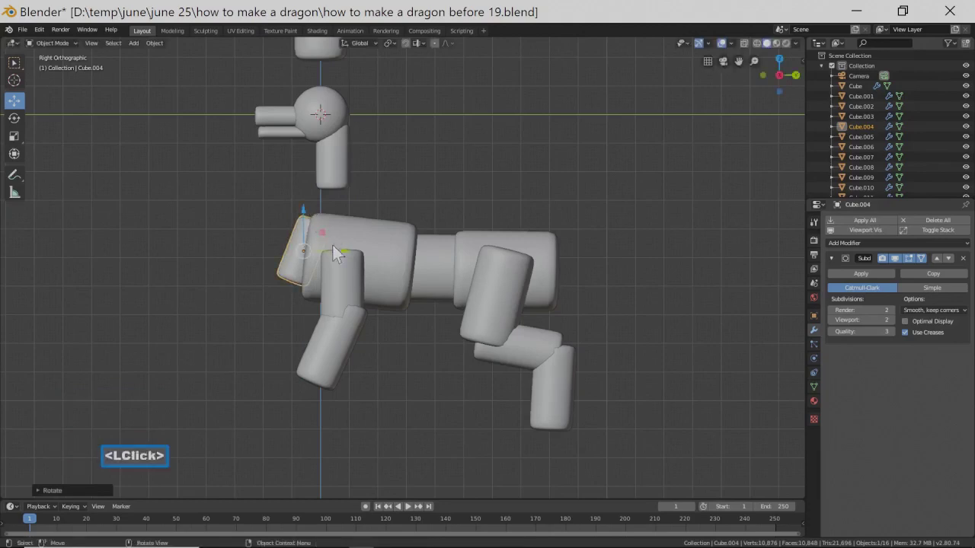
- Enlarge the lower neck block uniformly and reposition it so it overlaps the front of the chest block
key(s)
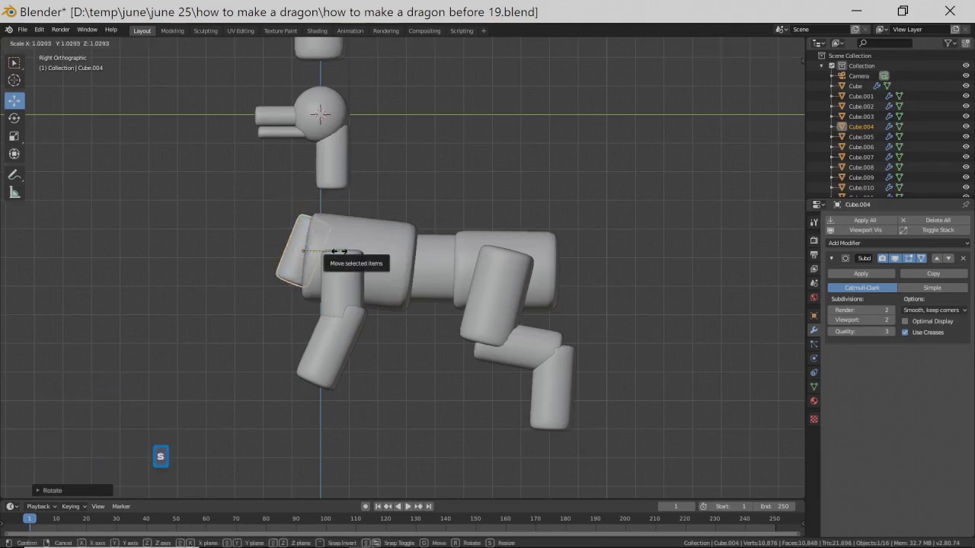
click(352, 261)
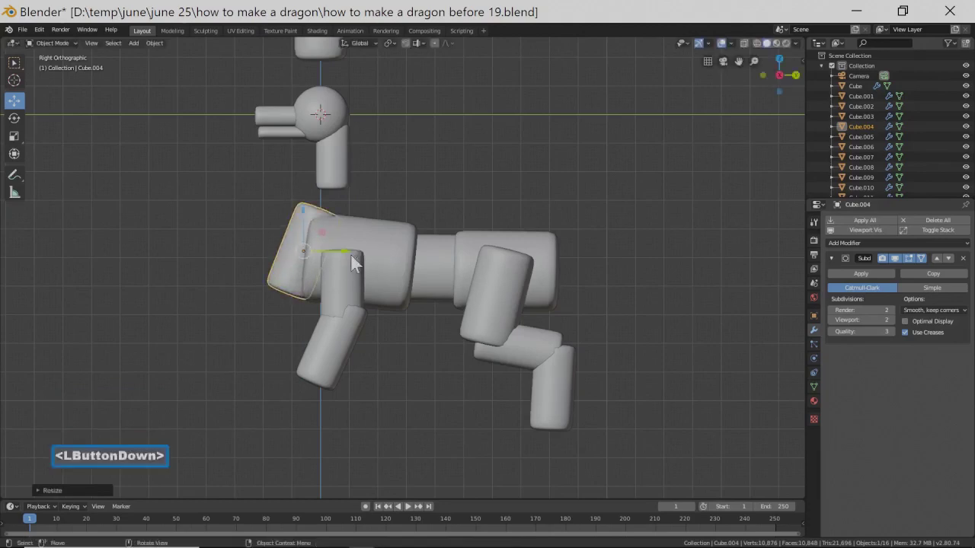
drag(351, 261, 328, 225)
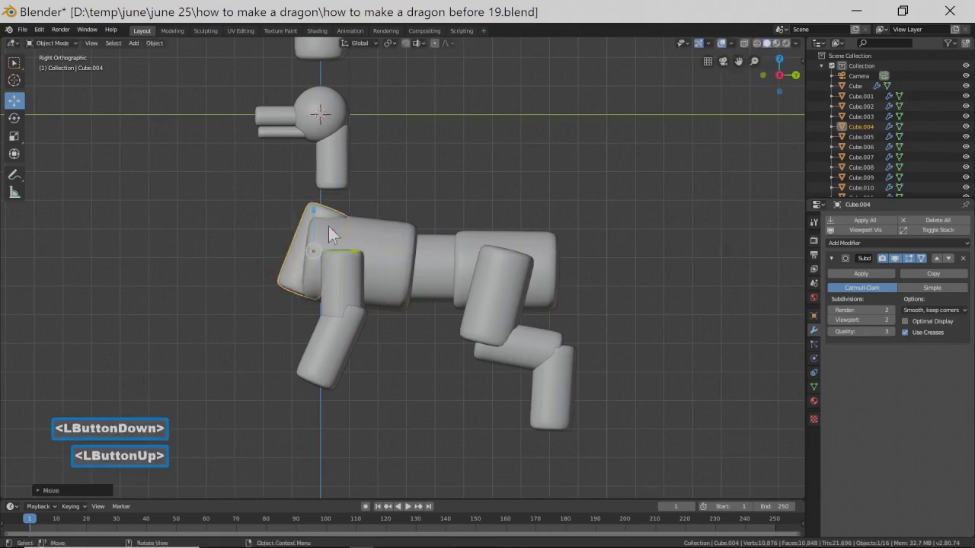
drag(315, 211, 315, 216)
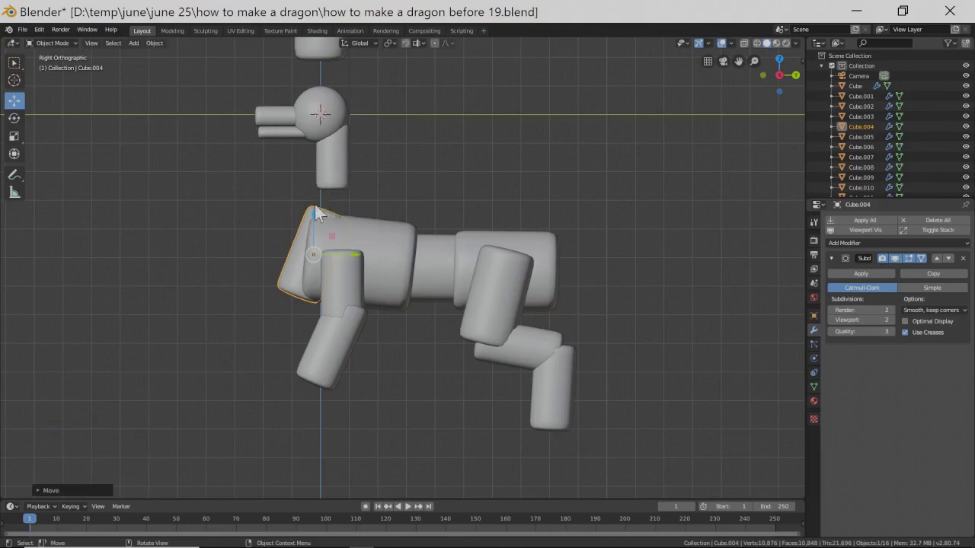
drag(315, 211, 325, 208)
- Duplicate the upper neck block and move the copy down to bridge the gap to the lower neck block
click(335, 174)
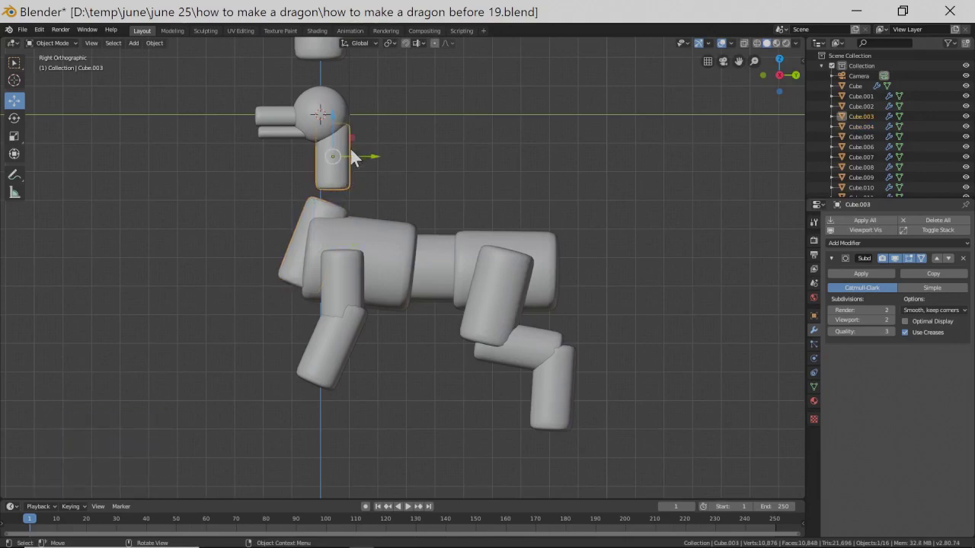
key(shift+d)
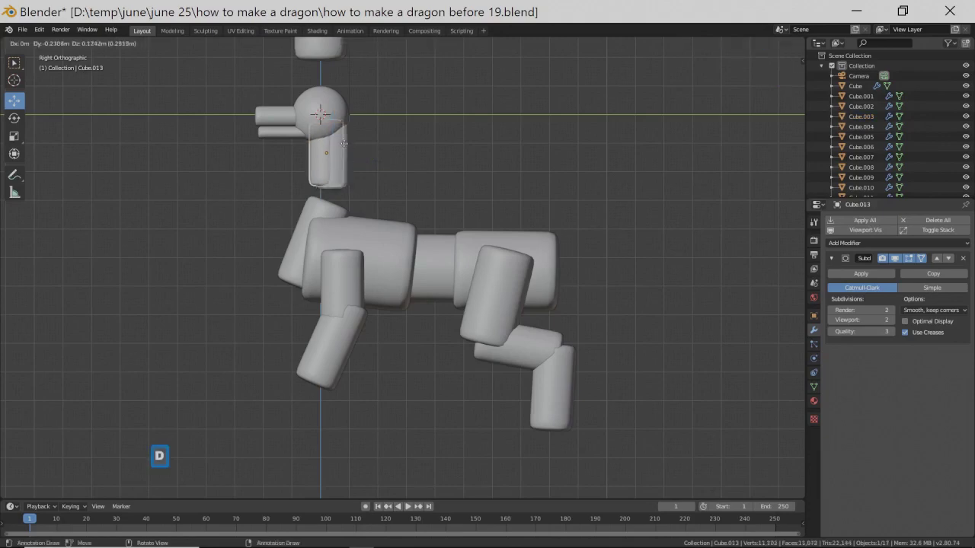
right_click(345, 146)
drag(338, 131, 369, 189)
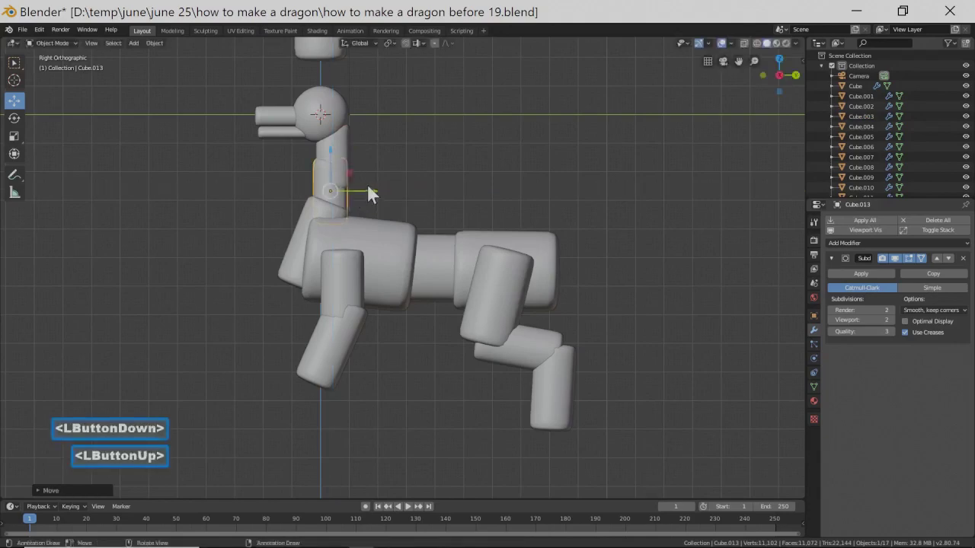
- Move the head sphere together with the upper and lower jaw blocks slightly forward of the neck
click(328, 124)
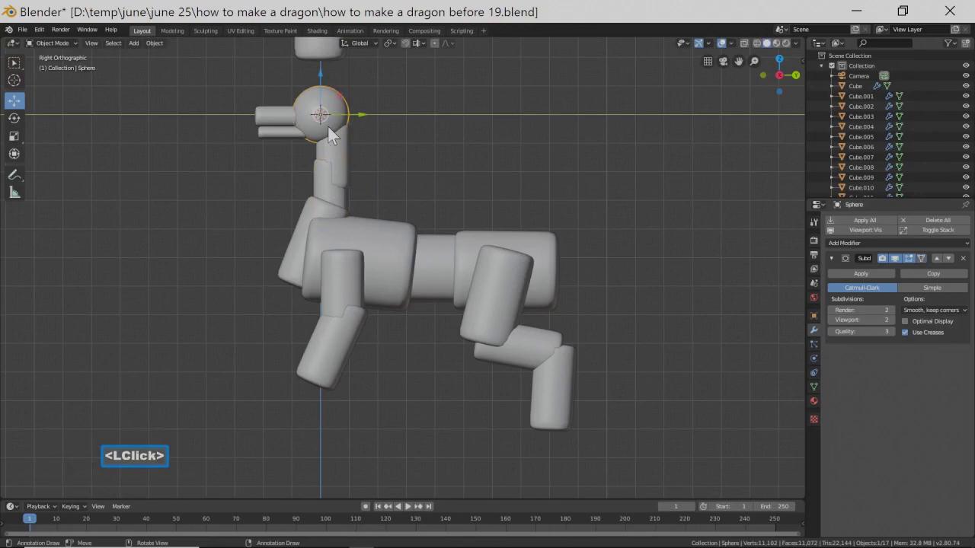
shift+click(284, 120)
shift+click(283, 133)
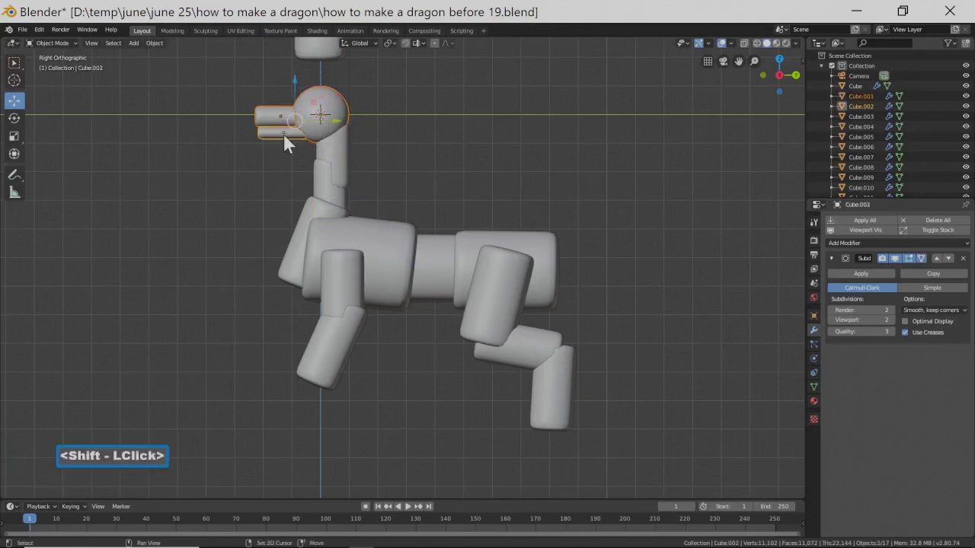
drag(328, 126, 323, 121)
- Tilt the upper neck block so it leans toward the head and move it forward beneath the head sphere
click(333, 141)
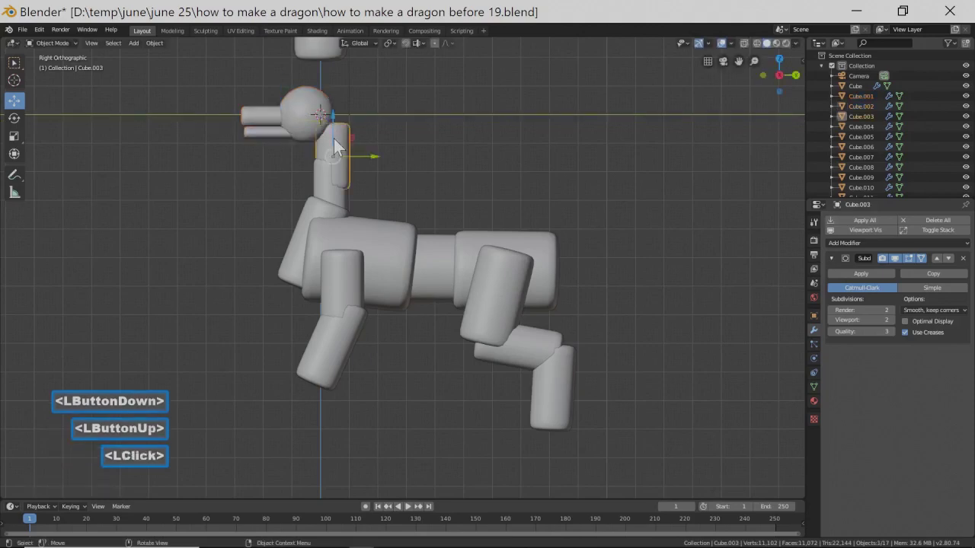
key(r)
click(362, 139)
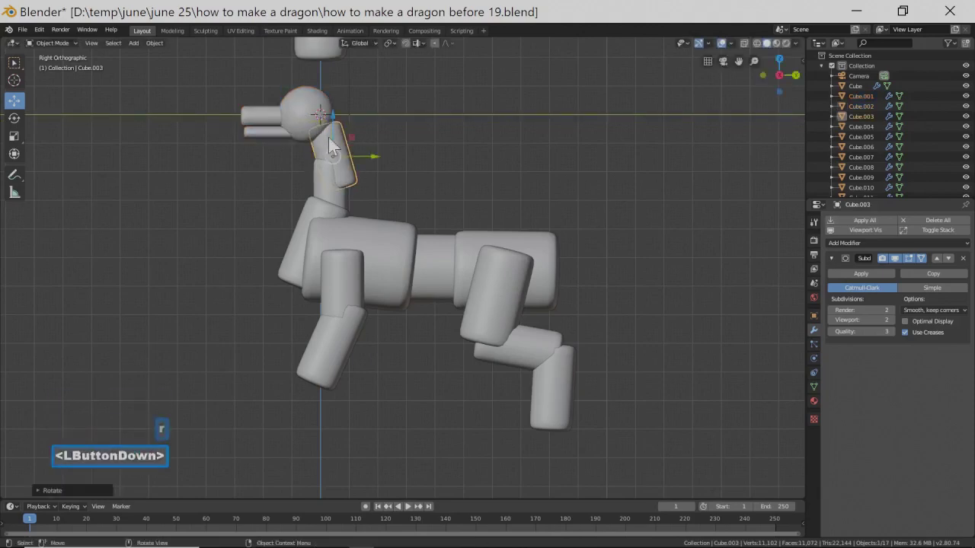
drag(371, 154, 347, 181)
- Enlarge the lower neck block slightly and fine-tune the uniform scale of the middle neck block
click(339, 215)
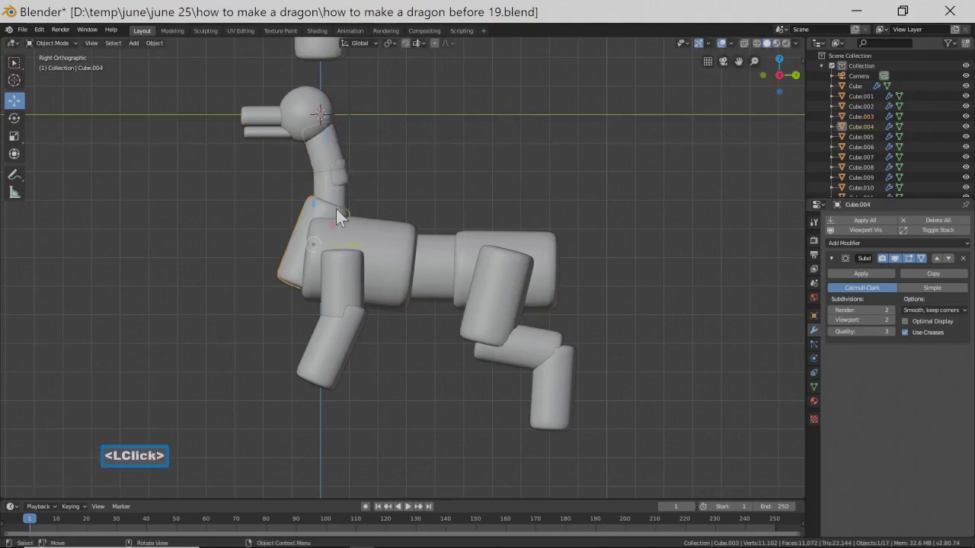
key(s)
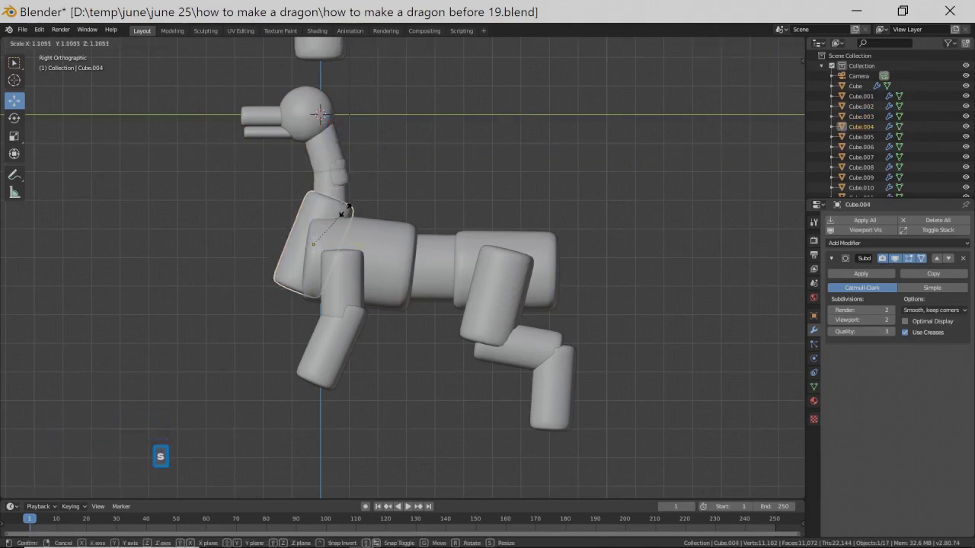
click(340, 205)
click(338, 203)
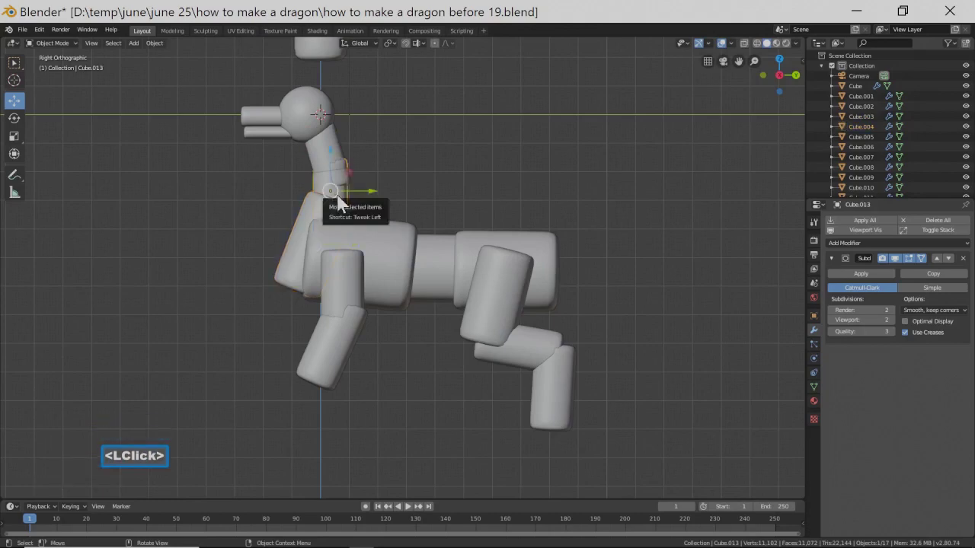
key(s)
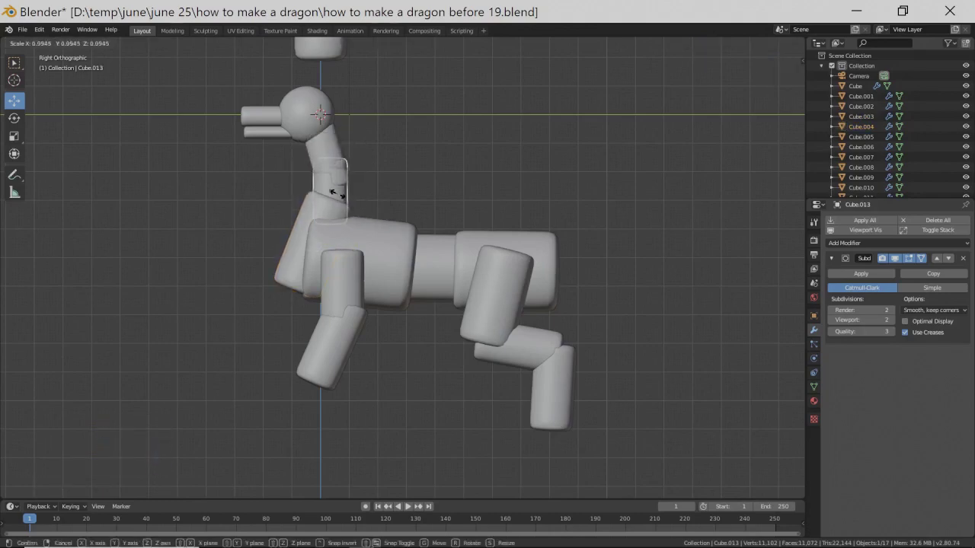
click(337, 190)
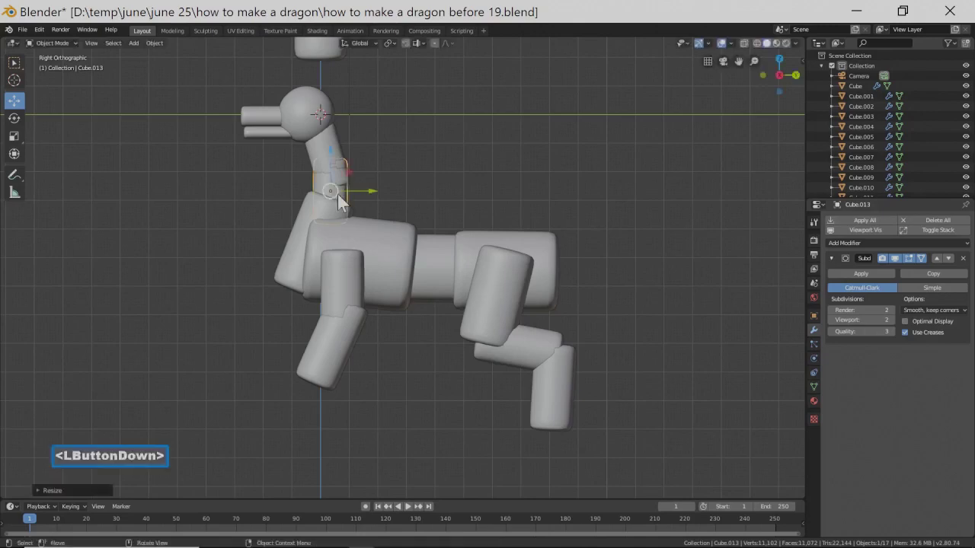
- Enlarge the upper neck block slightly and shift it forward to line up under the head
click(333, 137)
key(s)
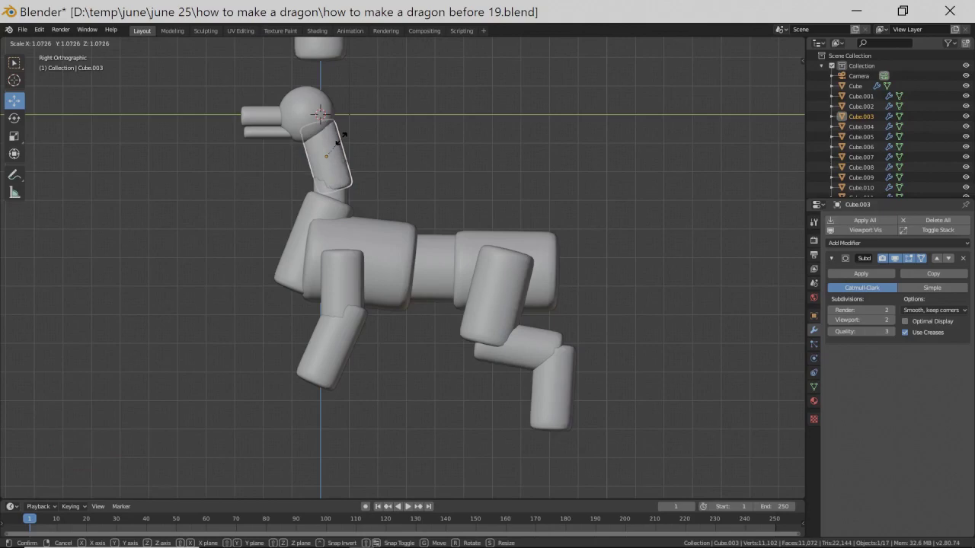
click(342, 142)
drag(359, 151, 356, 150)
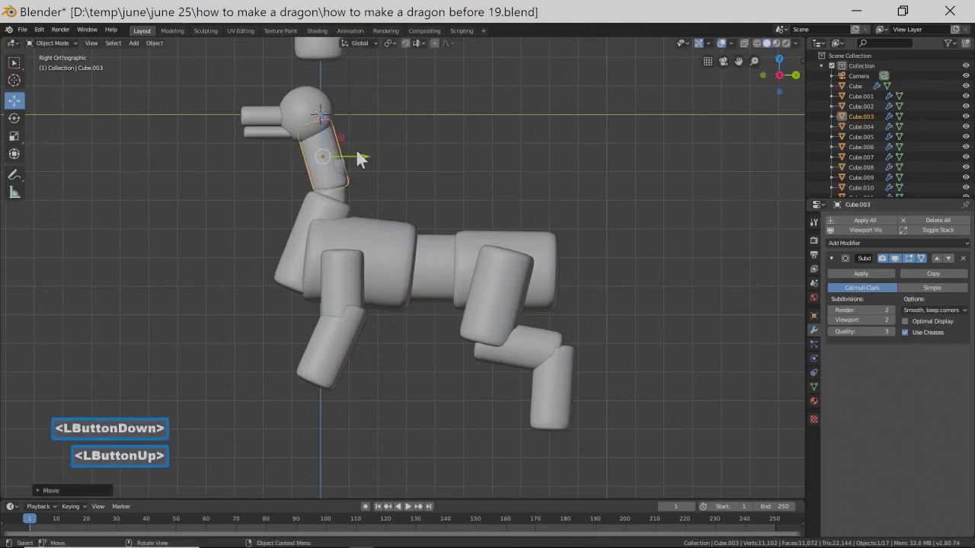
- Scale up the head sphere and both jaw blocks together and shift them slightly forward and up over the neck
click(303, 109)
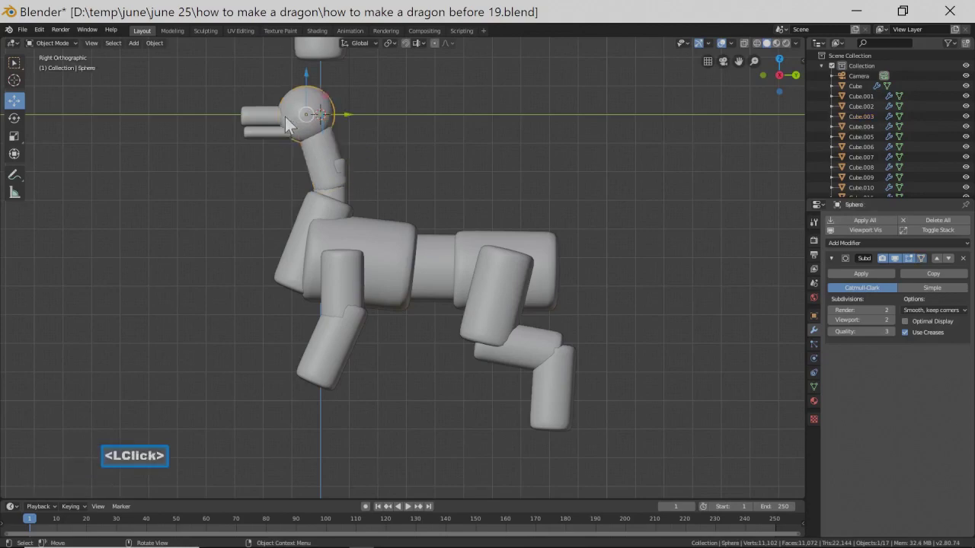
shift+click(268, 118)
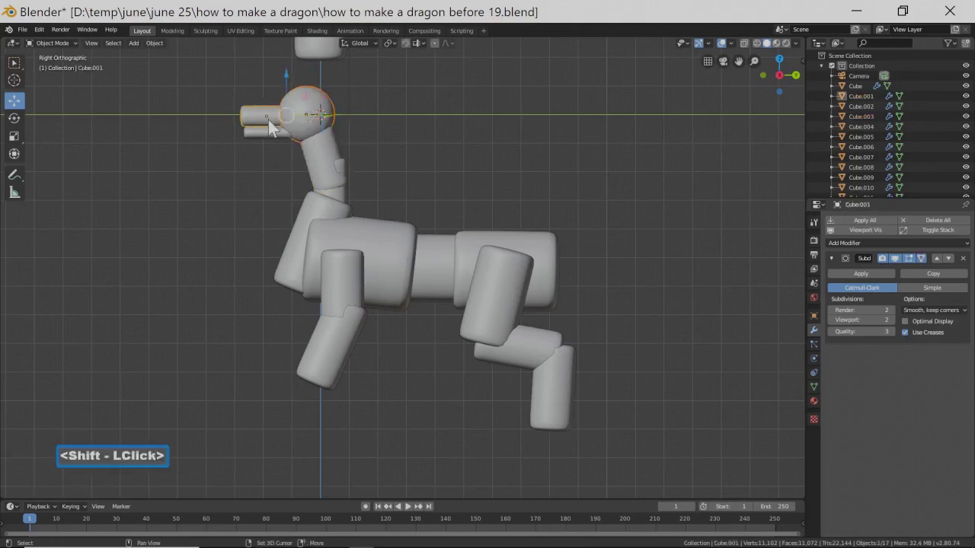
shift+click(267, 134)
key(s)
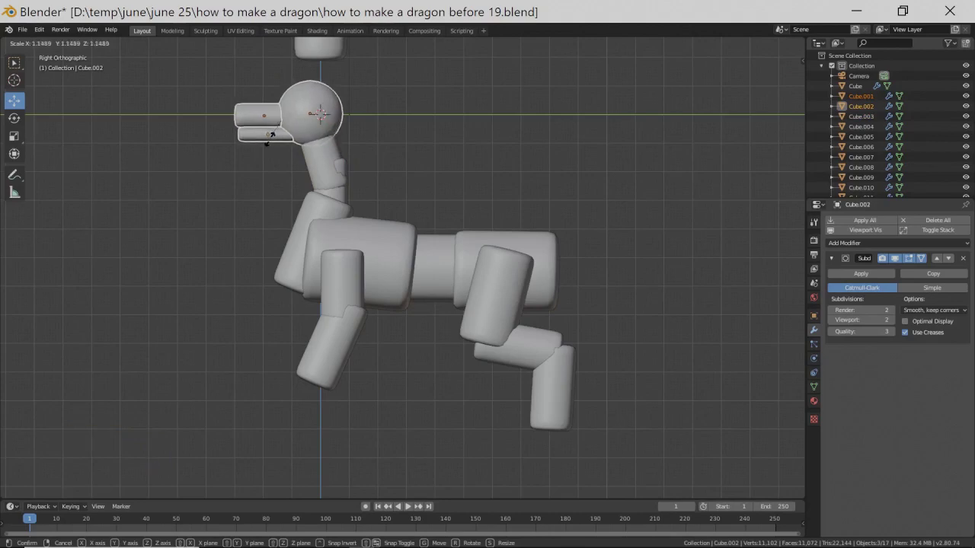
click(272, 136)
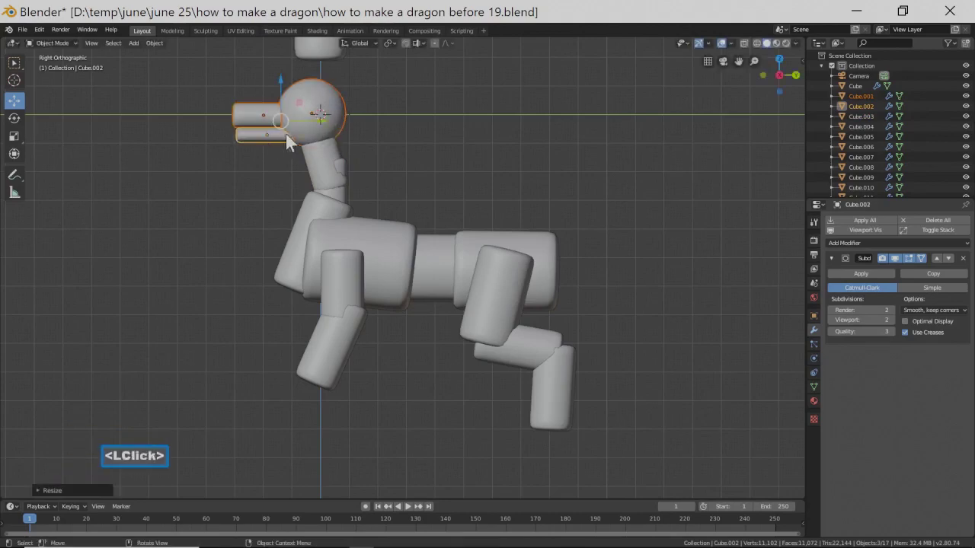
drag(321, 122, 312, 115)
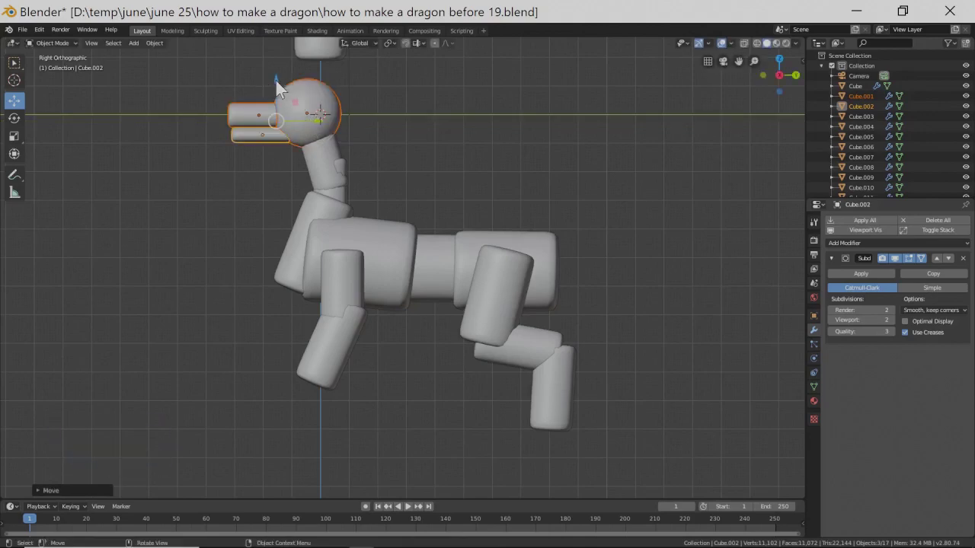
drag(276, 81, 276, 81)
- Duplicate the lower front leg block, rotate the copy to horizontal and place it below the leg as a foot
click(331, 364)
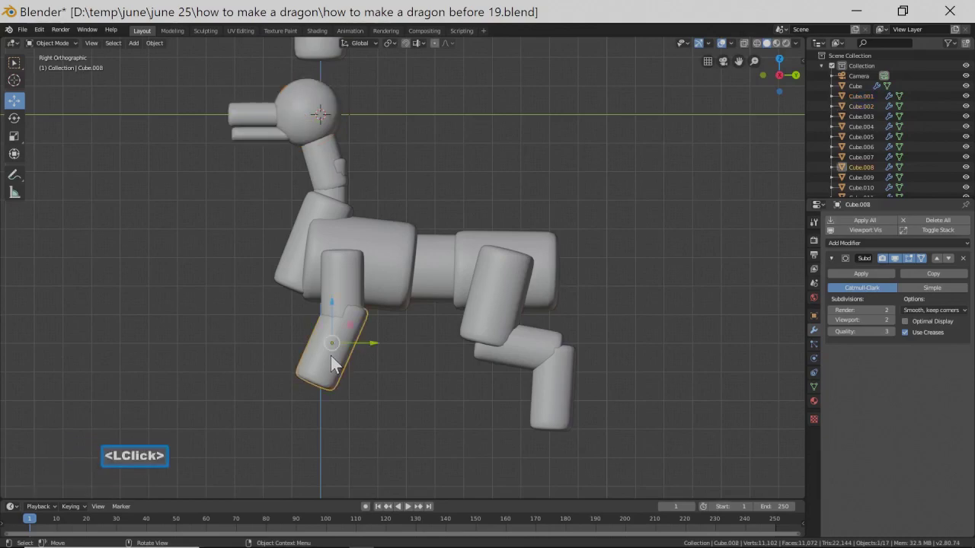
key(shift+d)
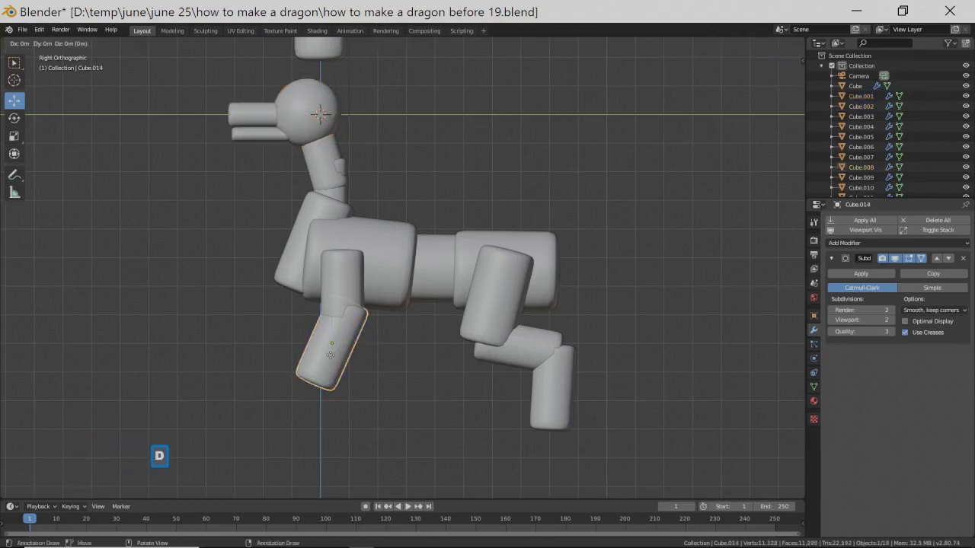
right_click(331, 357)
drag(333, 317, 322, 372)
key(r)
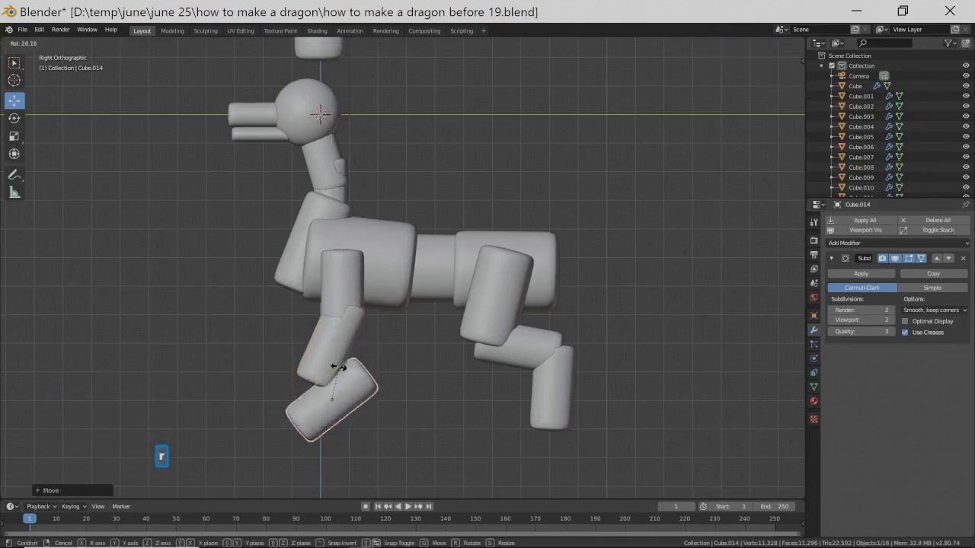
click(355, 384)
drag(373, 400, 333, 400)
drag(291, 369, 289, 381)
drag(339, 415, 320, 416)
- Flatten the front foot block along the Z axis and nudge it back toward the leg
key(s)
key(z)
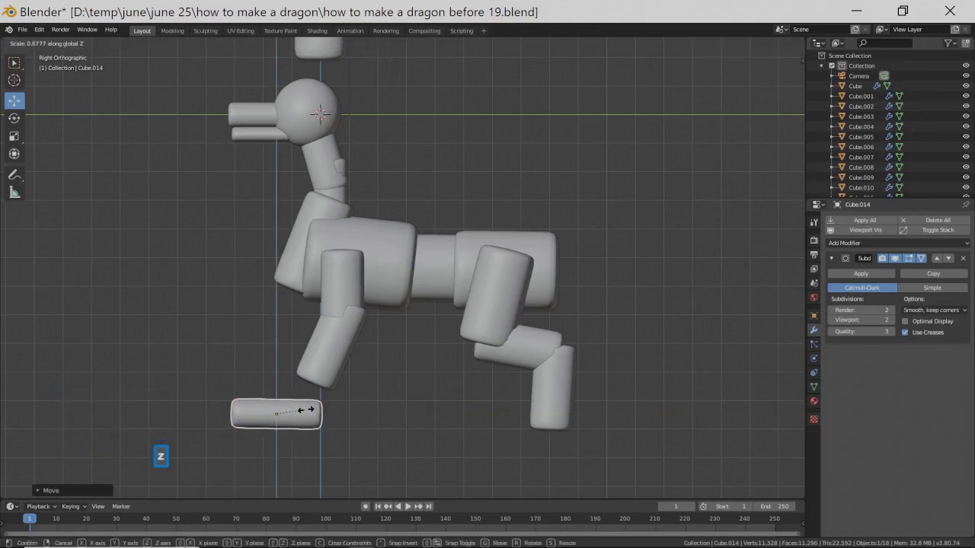
click(319, 409)
drag(320, 408, 326, 414)
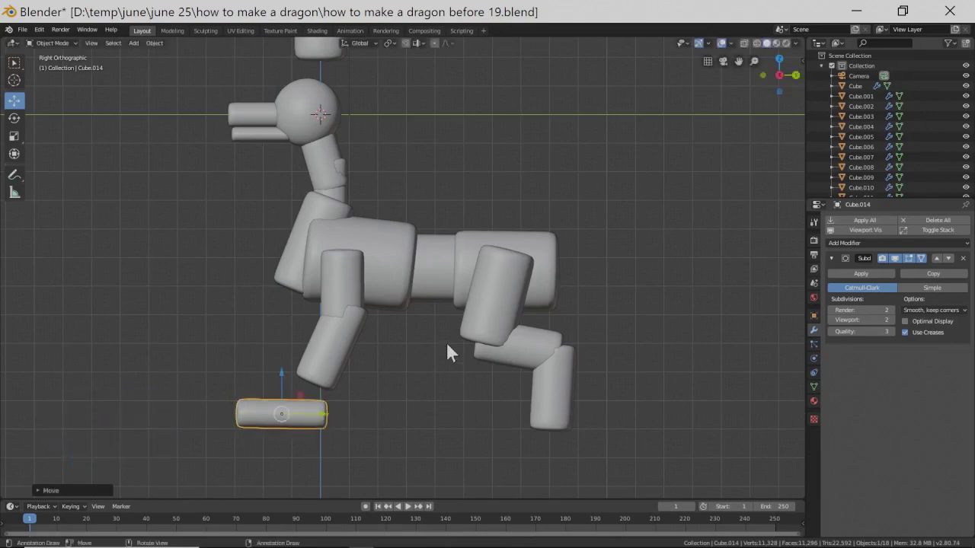
- Duplicate the front foot block, move the copy to the base of the hind leg and shorten it along the Y axis
key(shift+d)
right_click(300, 439)
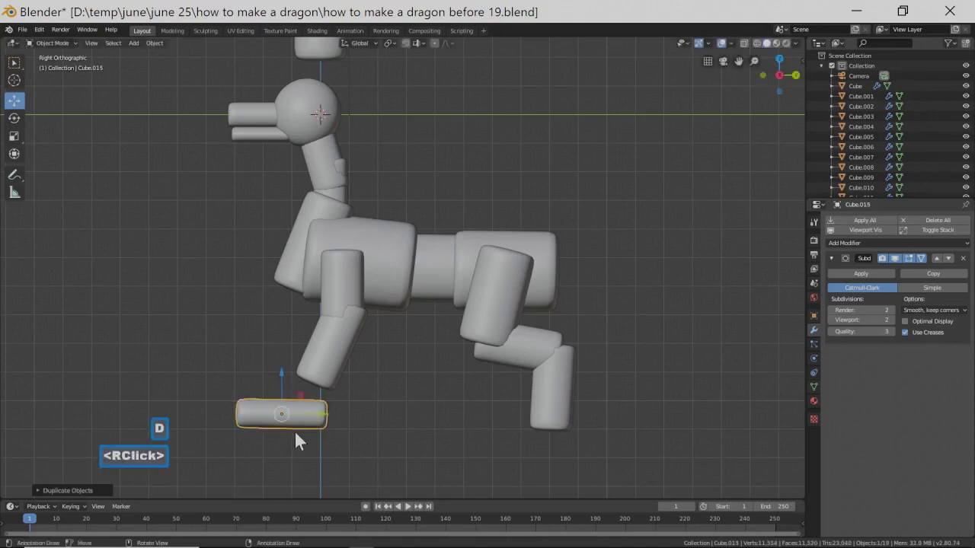
drag(320, 422, 552, 415)
right_click(496, 374)
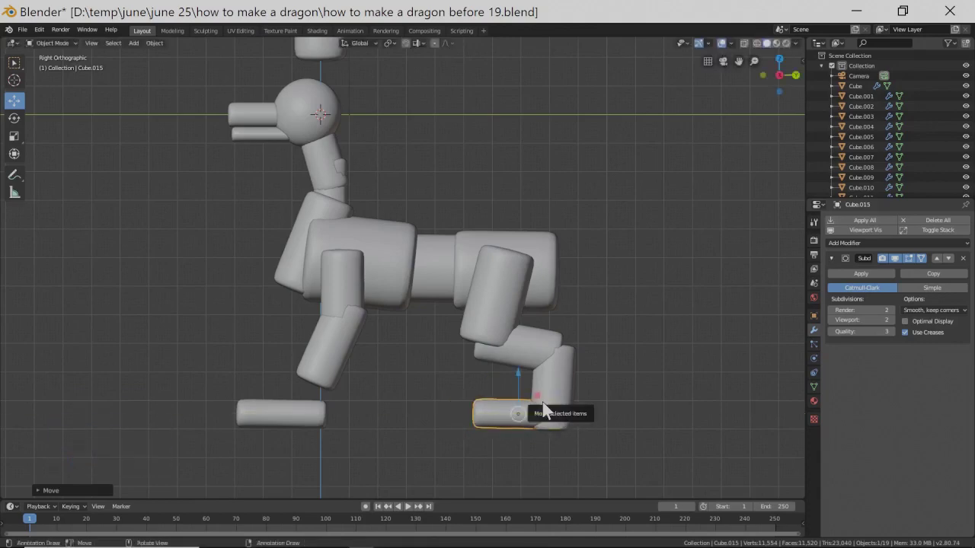
key(s)
key(y)
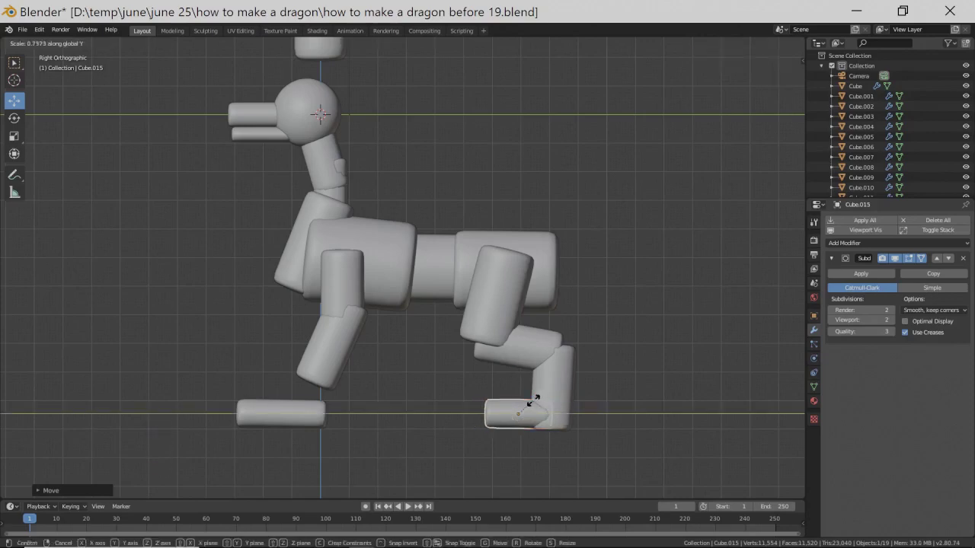
click(524, 412)
- Shorten the front foot block along the Y axis and move it back under the front leg
click(276, 417)
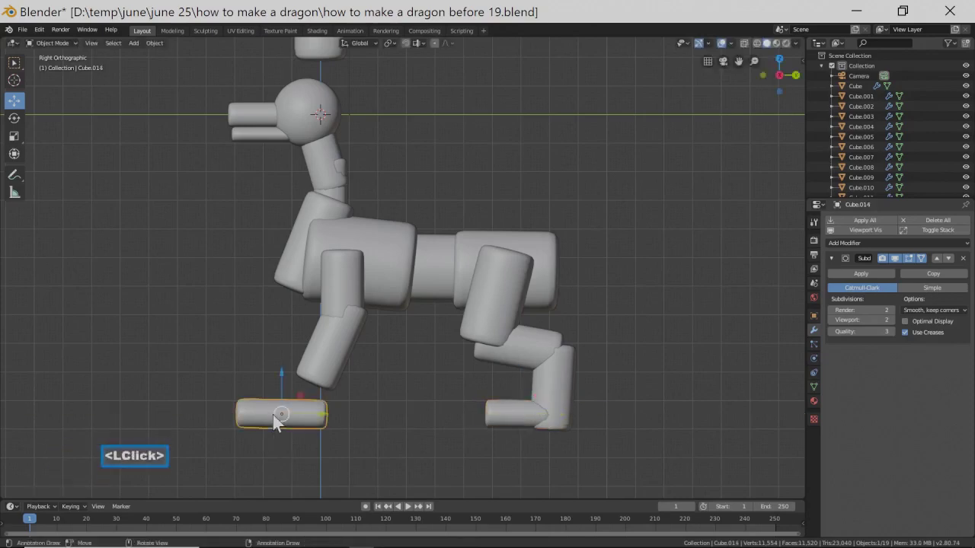
key(s)
key(y)
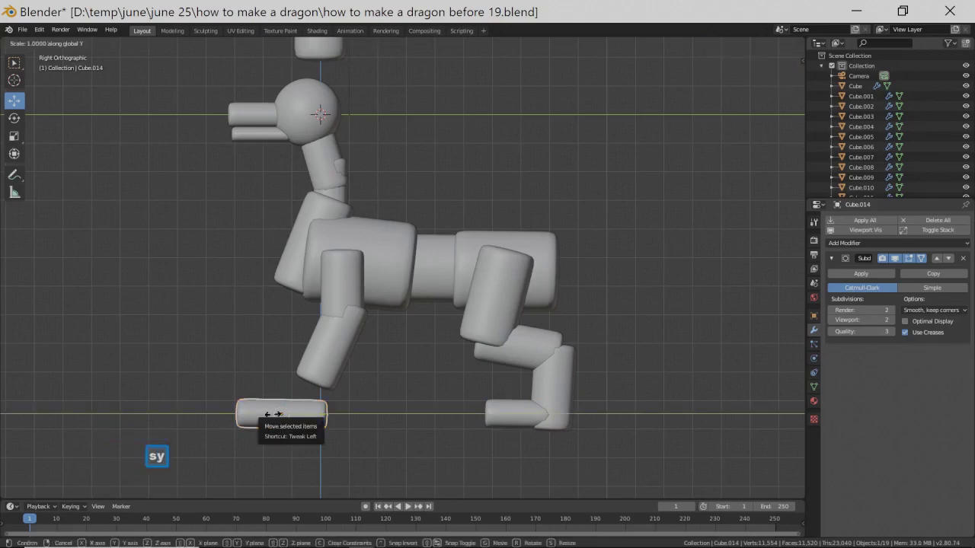
click(279, 422)
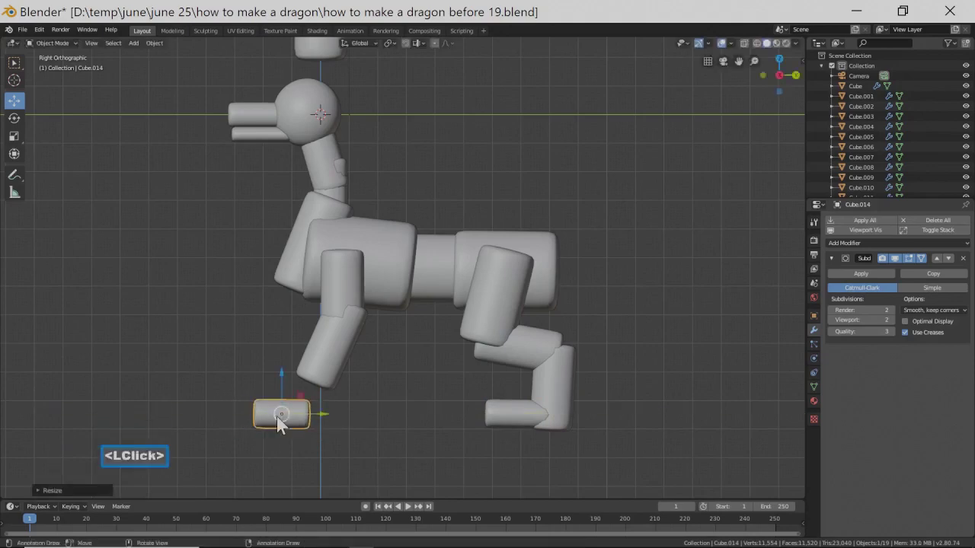
drag(315, 415, 323, 415)
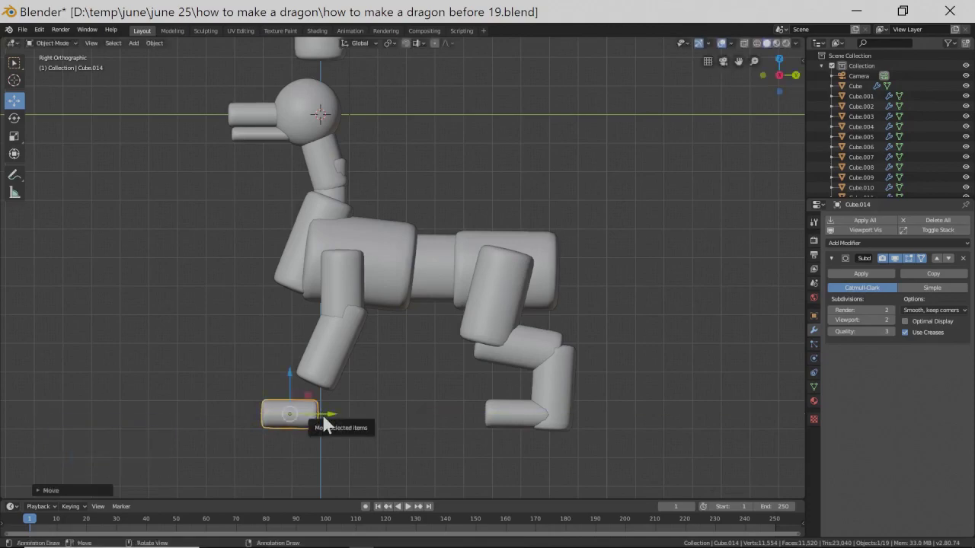
- Duplicate the hip block, move the copy behind the hips and scale it down uniformly as the tail base
click(555, 257)
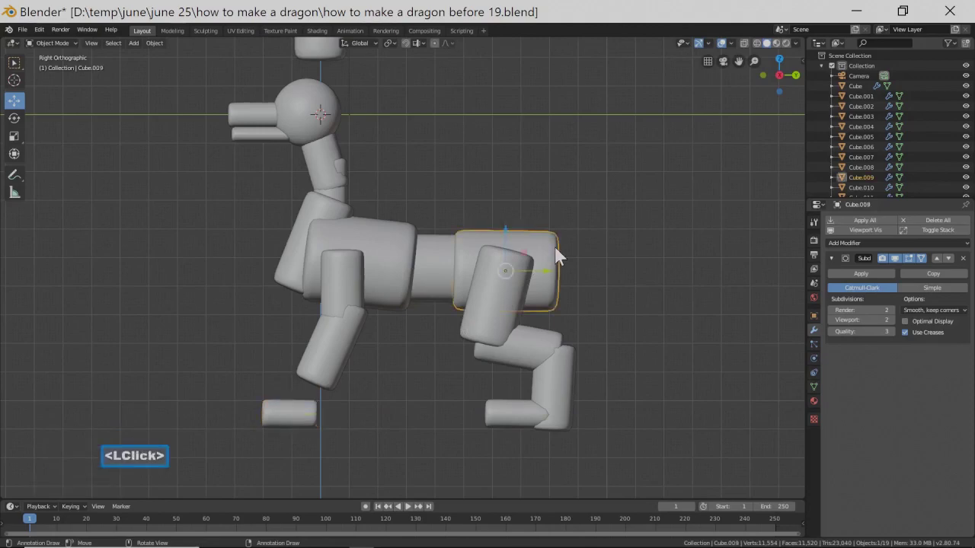
key(Caps_Lock)
key(Caps_Lock)
key(Caps_Lock)
key(Caps_Lock)
key(Caps_Lock)
key(Caps_Lock)
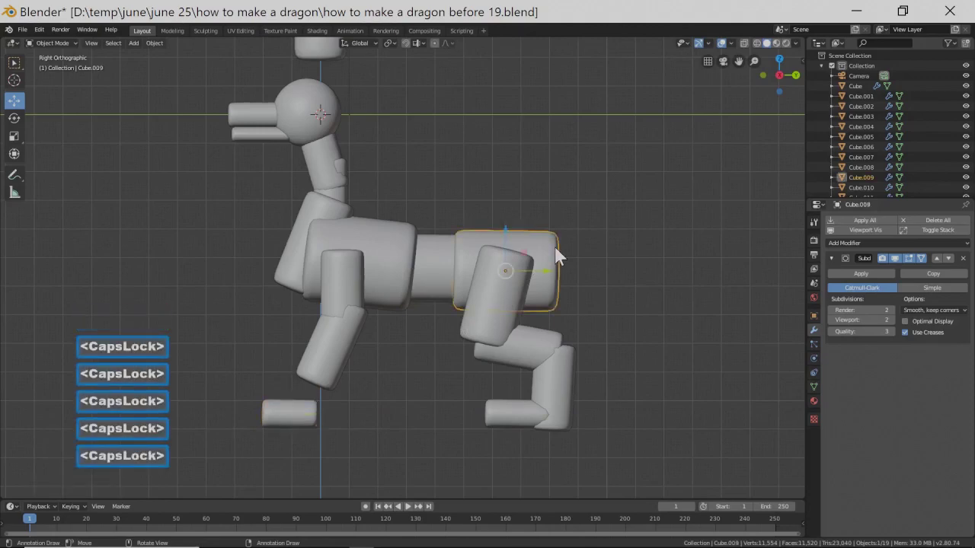
key(shift+d)
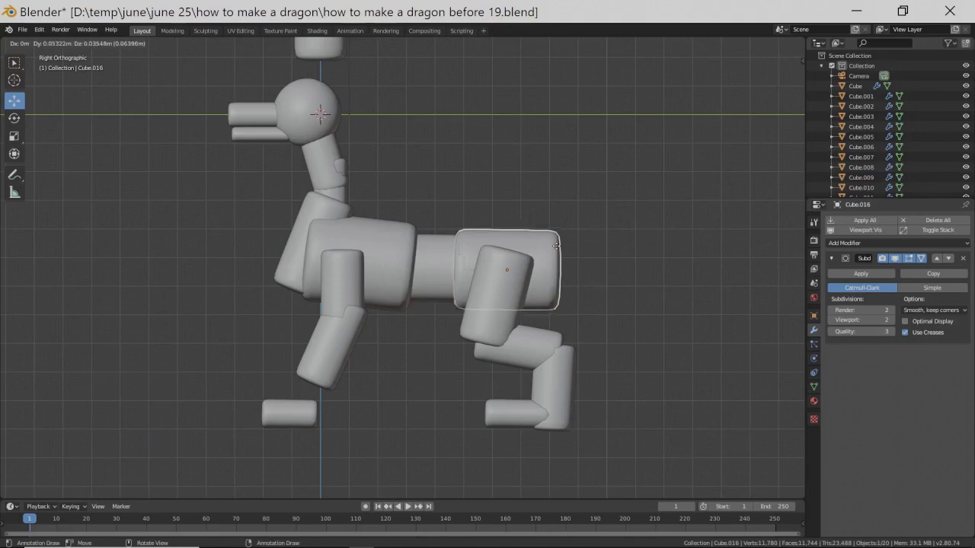
right_click(556, 245)
drag(547, 271, 605, 265)
key(s)
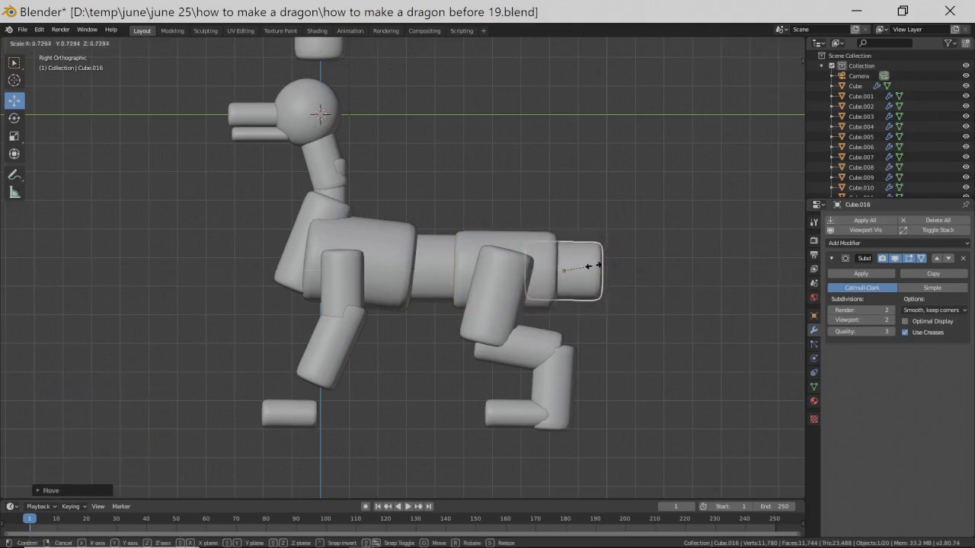
click(595, 272)
- Move the tail base block back along the Y axis and rotate it about 14.5 degrees so it slopes downward
mouse_move(636, 244)
middle_down()
mouse_move(505, 312)
mouse_move(621, 245)
middle_up()
key(Page_Down)
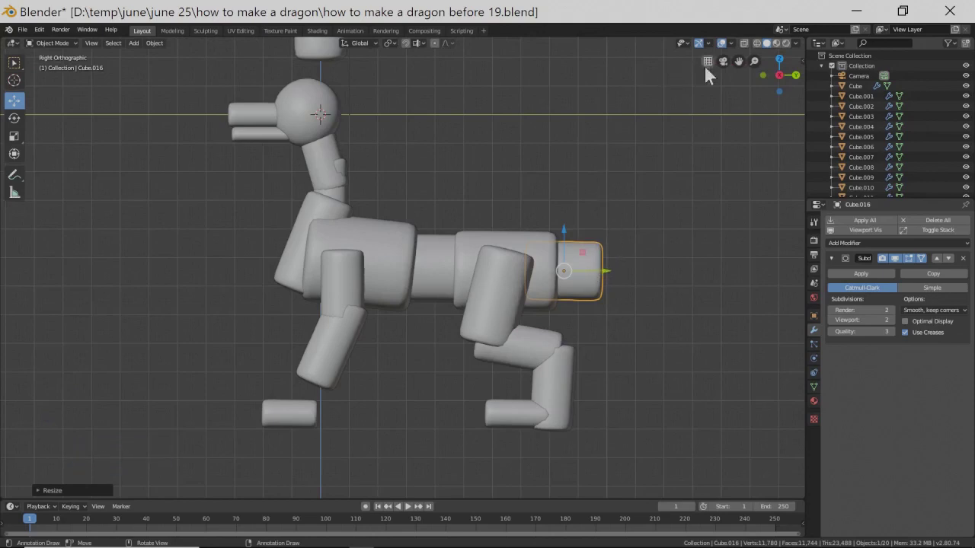
drag(737, 61, 610, 61)
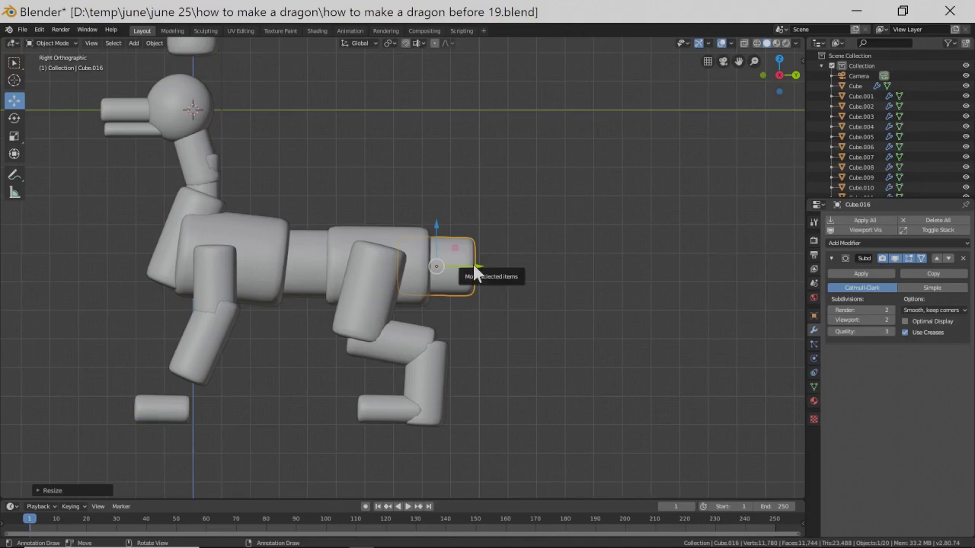
drag(475, 269, 494, 272)
key(r)
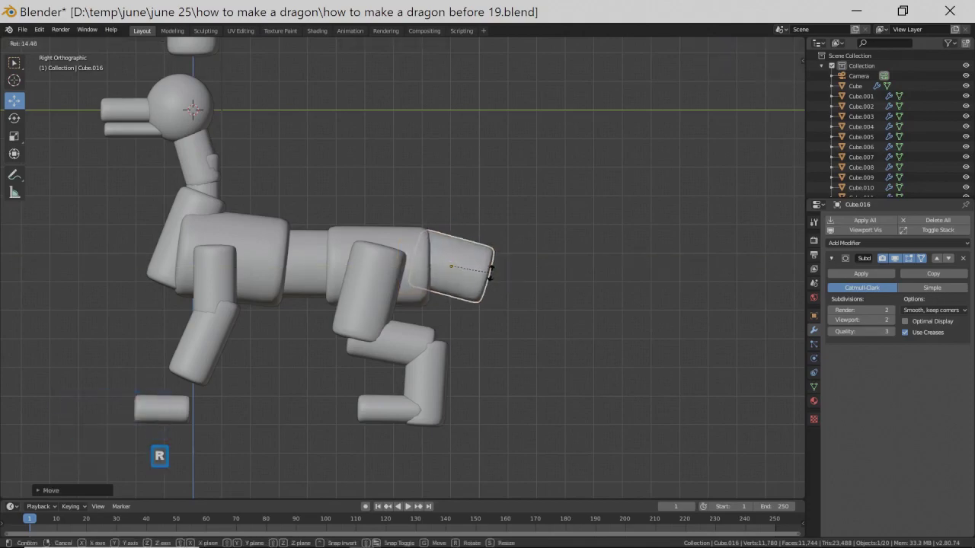
click(489, 274)
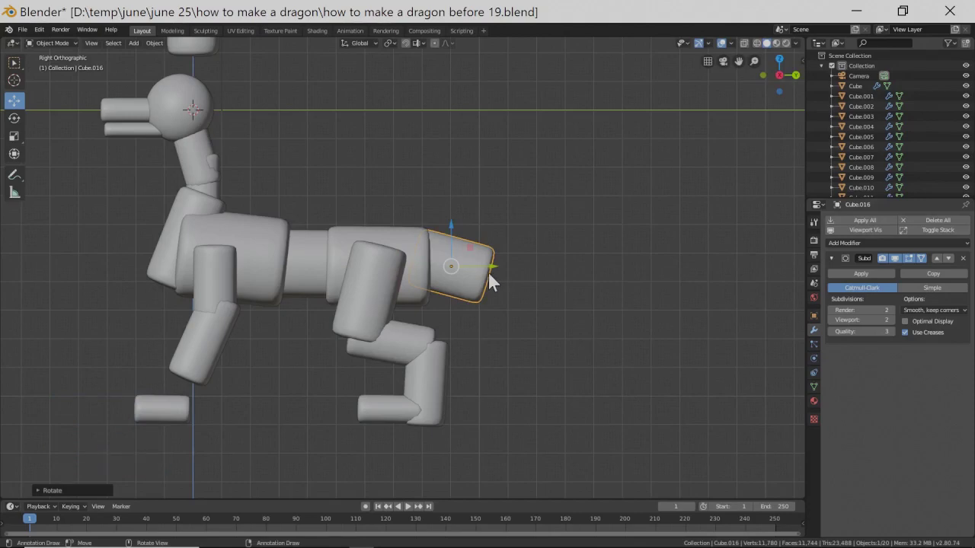
- Duplicate the tail base, move the copy behind and below it, and scale it down slightly as the second tail segment
key(shift+d)
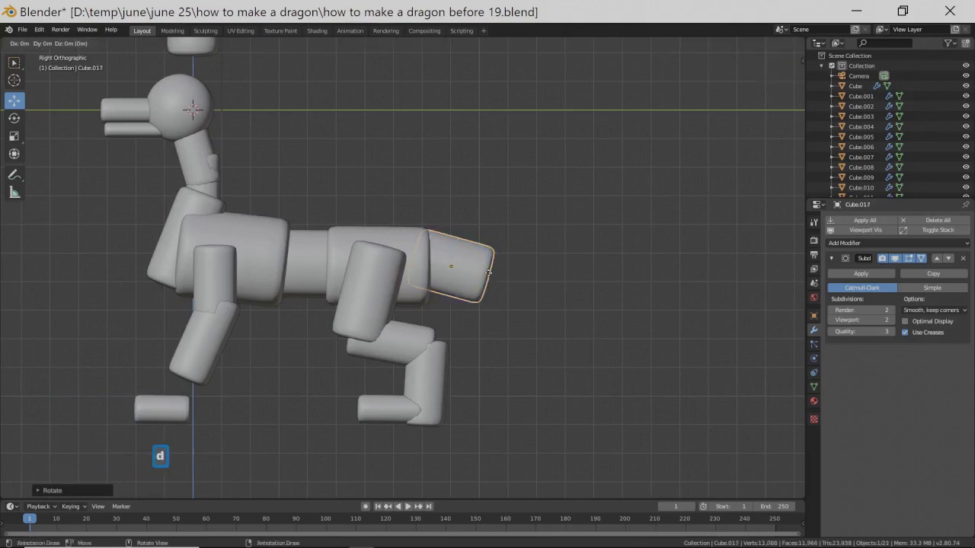
right_click(489, 273)
drag(493, 265, 550, 268)
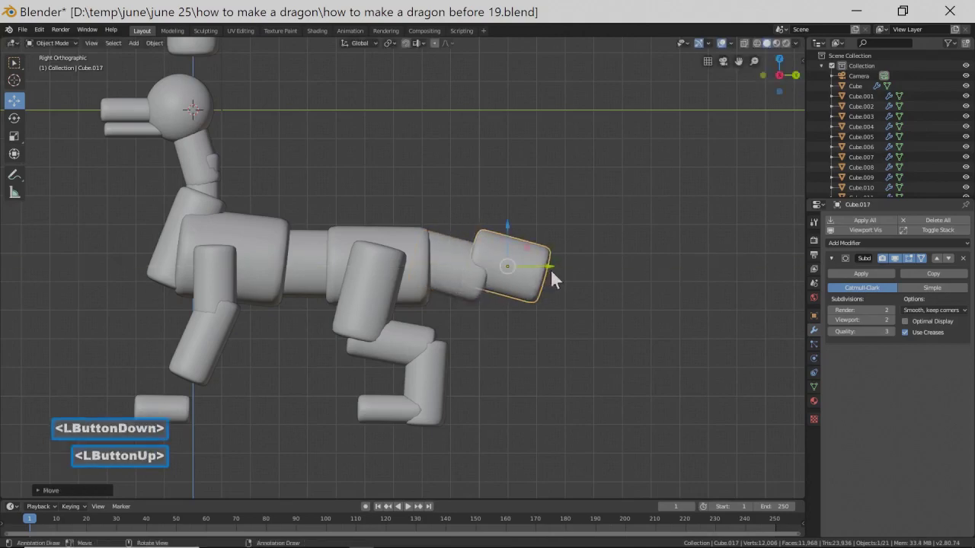
drag(508, 233, 514, 259)
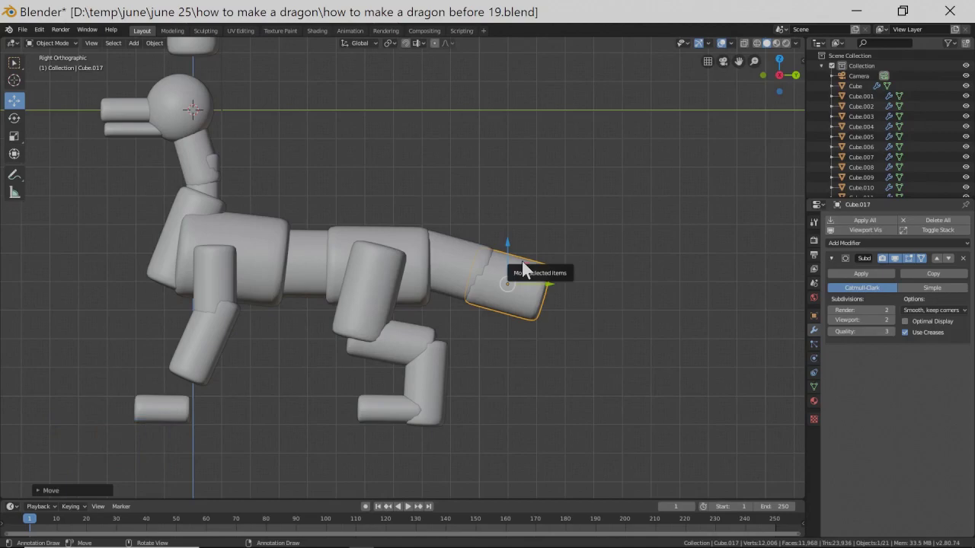
key(s)
click(520, 267)
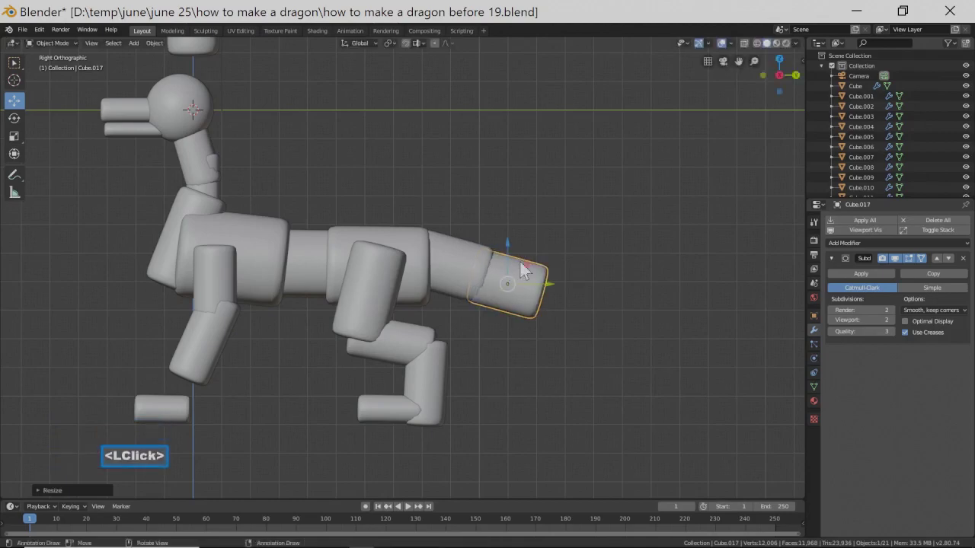
drag(544, 281, 548, 282)
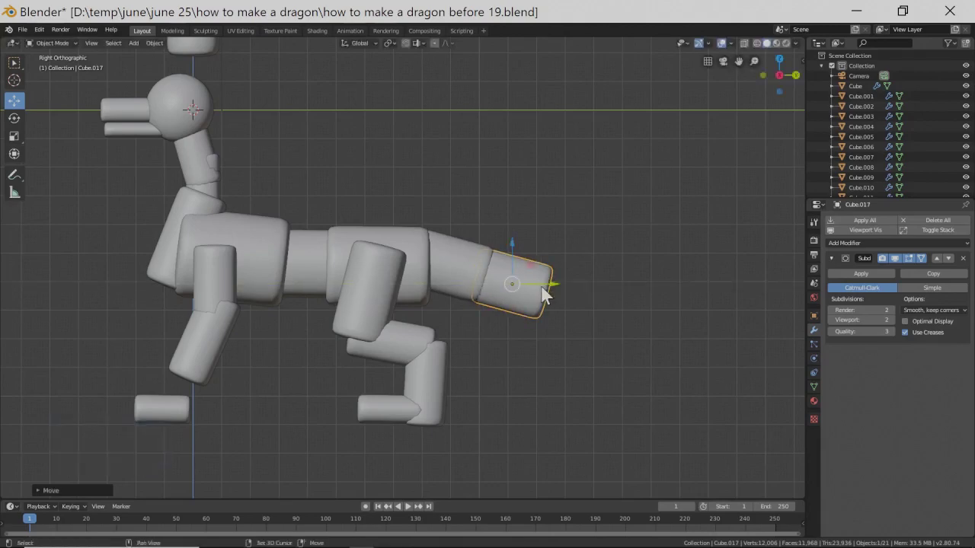
- Duplicate the second tail segment behind and below itself as the third, and tilt the second segment more steeply downward
key(shift+d)
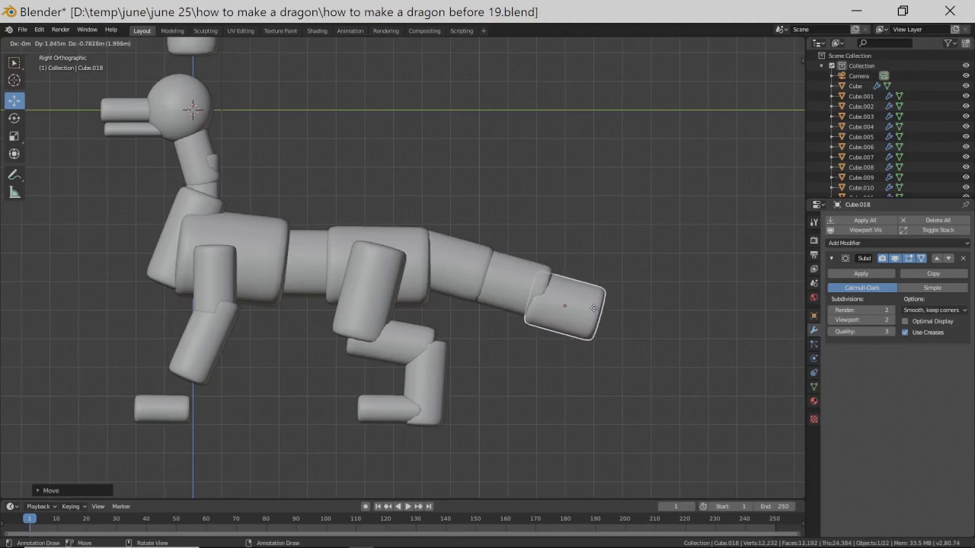
click(594, 308)
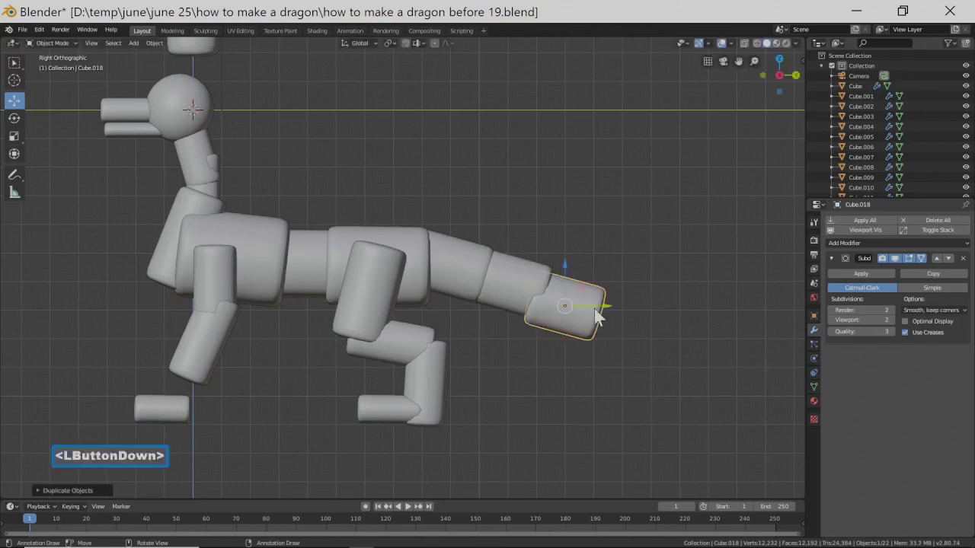
click(521, 288)
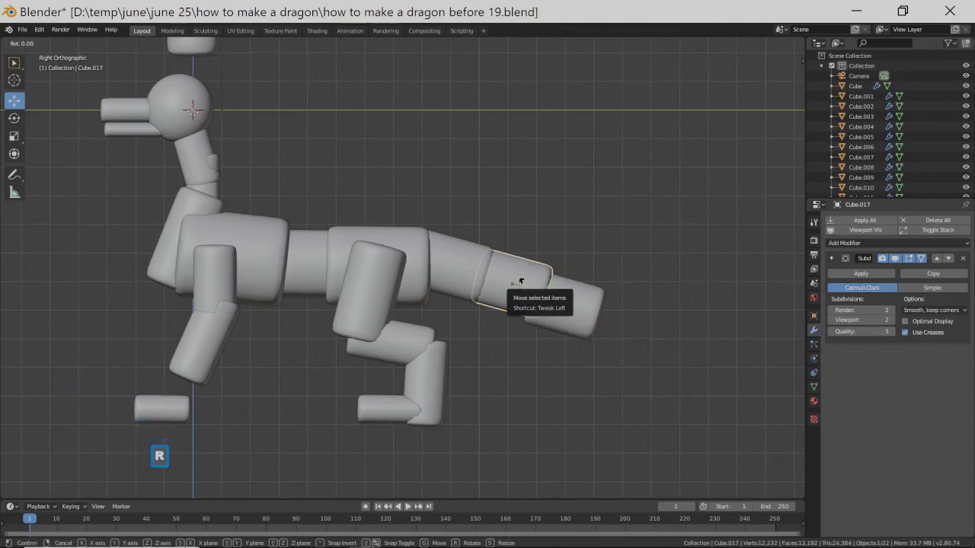
key(r)
click(520, 288)
drag(512, 245, 560, 275)
click(577, 295)
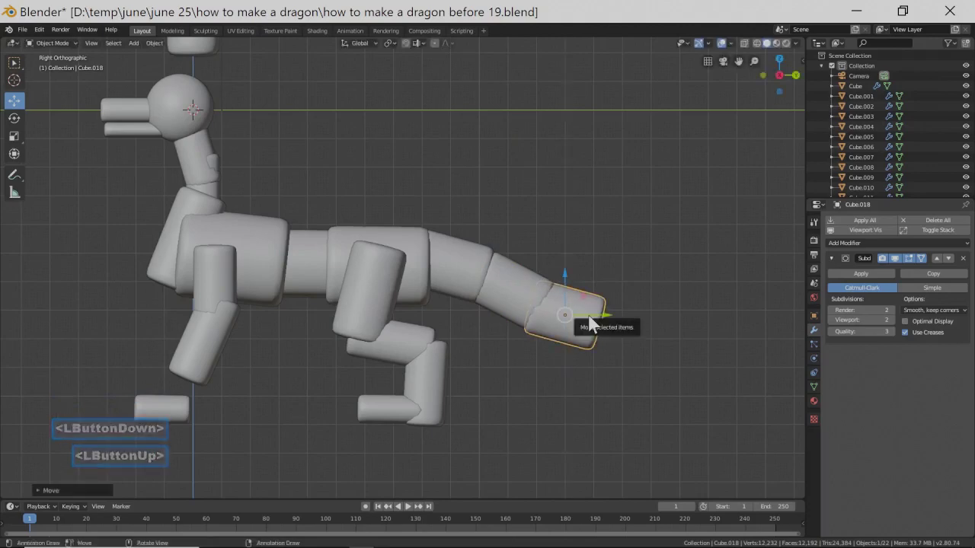
- Duplicate the third tail segment and move the copy behind and slightly below it as the fourth
key(shift+d)
right_click(589, 315)
drag(589, 316, 613, 291)
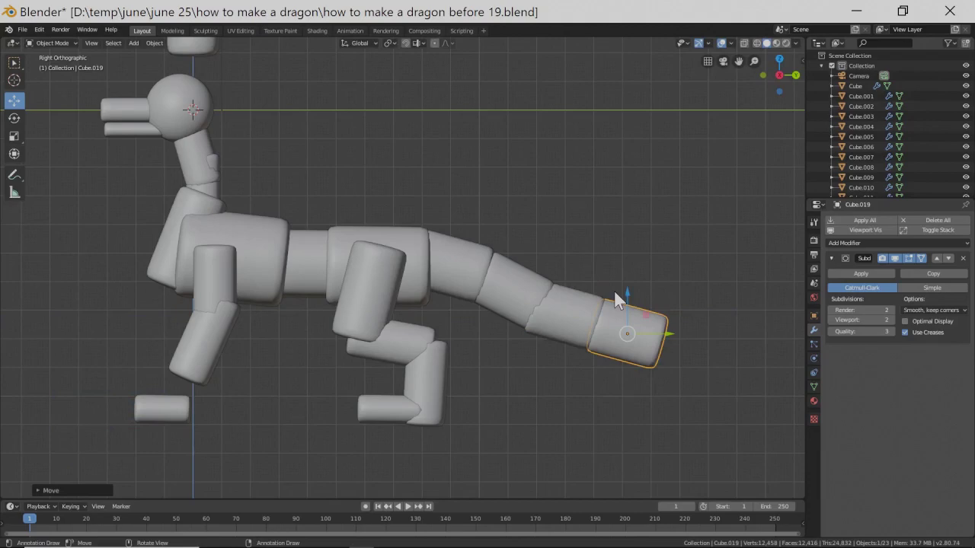
- Duplicate the fourth tail segment, move the copy behind it and rotate it about -20 degrees to level the tail tip
key(shift+d)
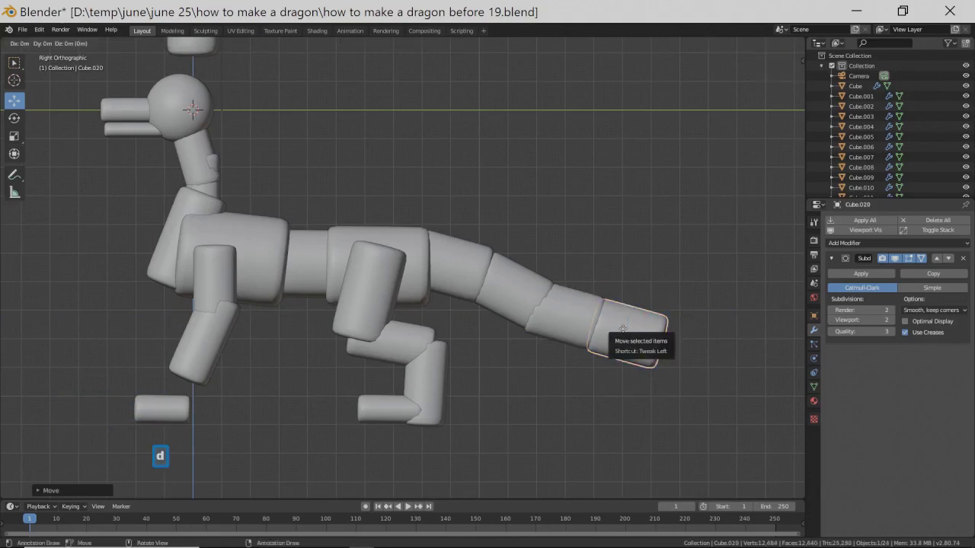
right_click(626, 331)
drag(660, 333, 709, 333)
key(r)
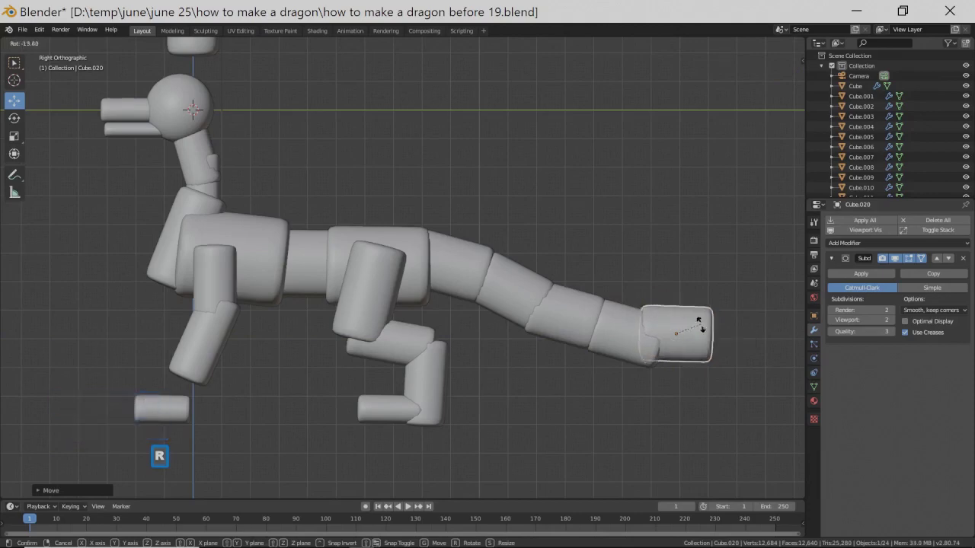
click(696, 322)
drag(681, 305, 684, 318)
mouse_move(638, 235)
middle_down()
mouse_move(592, 268)
mouse_move(538, 257)
mouse_move(630, 248)
mouse_move(639, 236)
middle_up()
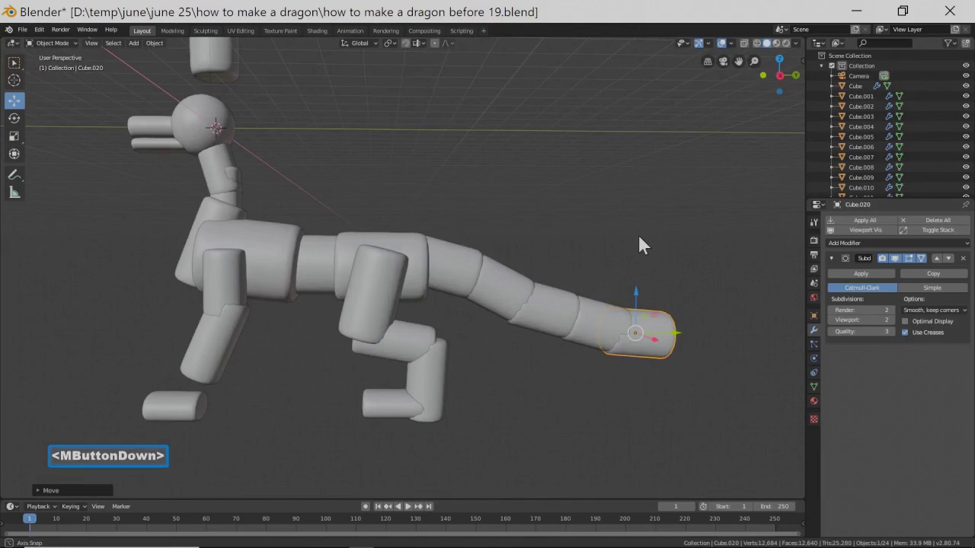
middle_drag(639, 237, 553, 268)
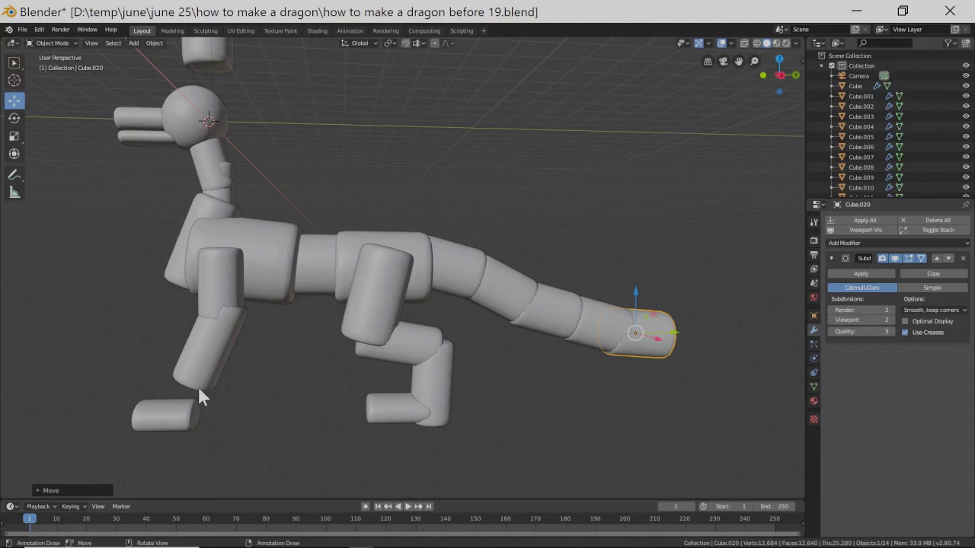
scroll(198, 386, down, 1)
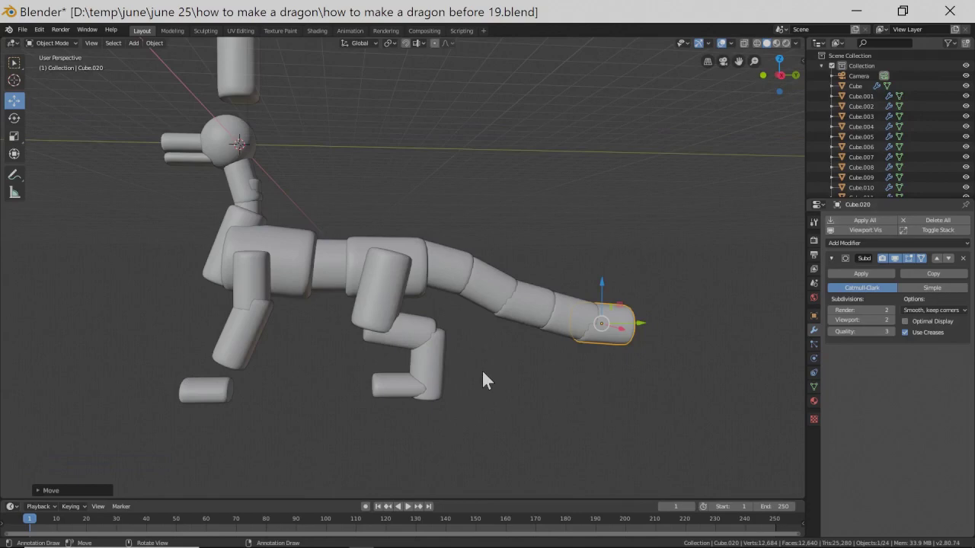
click(640, 23)
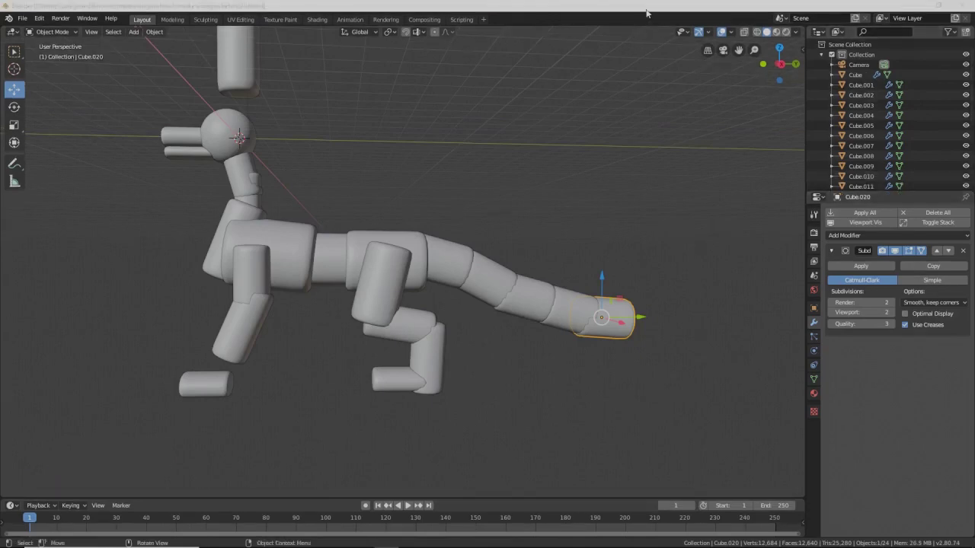
click(646, 13)
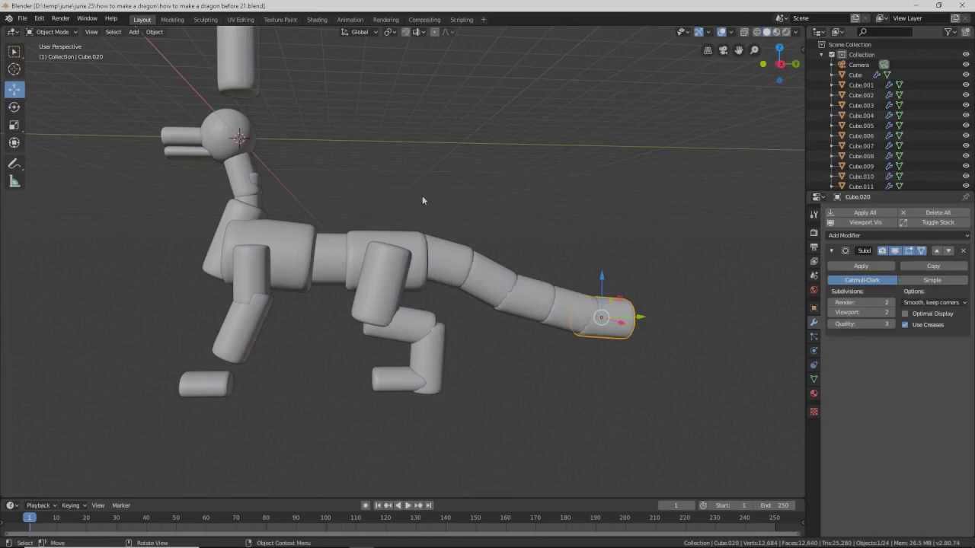
- Deselect the tail tip and switch the viewport from perspective to orthographic projection
click(362, 199)
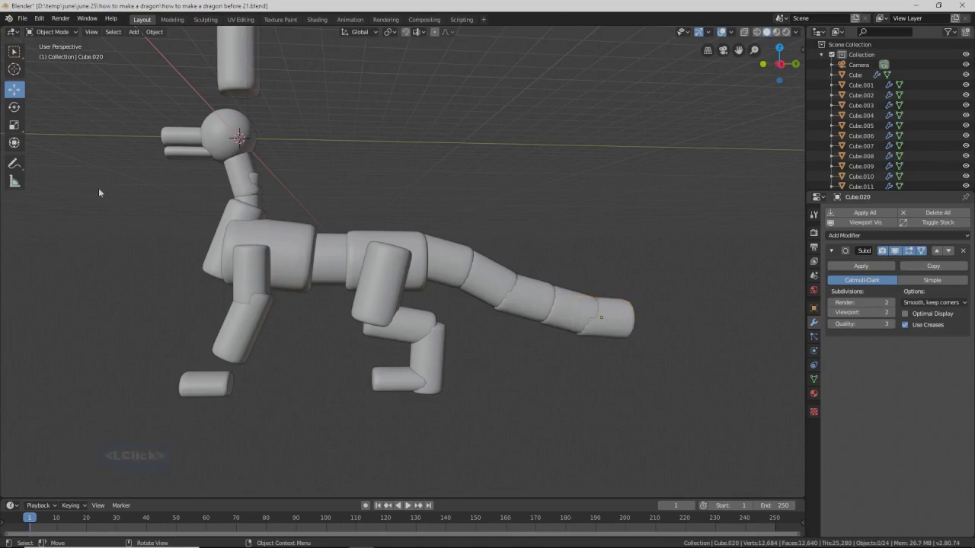
click(707, 52)
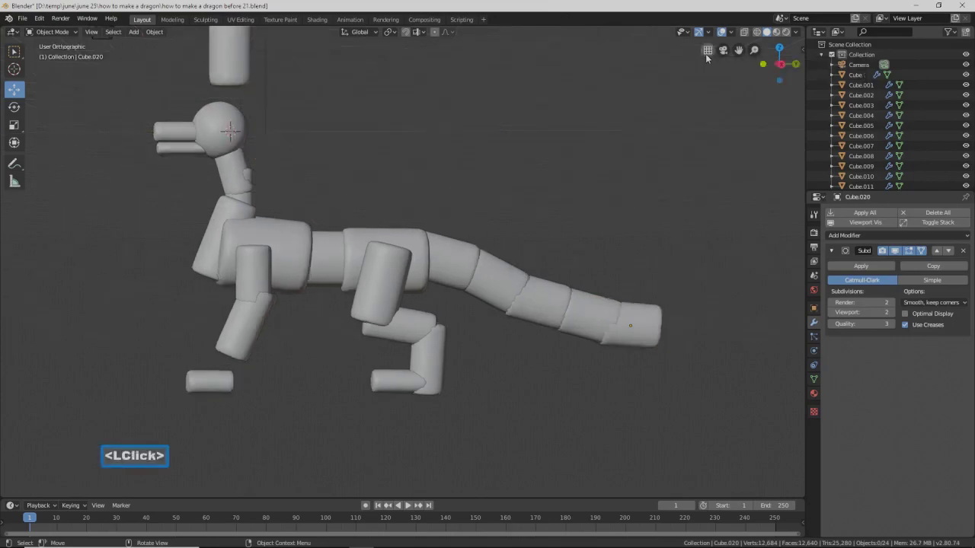
click(129, 232)
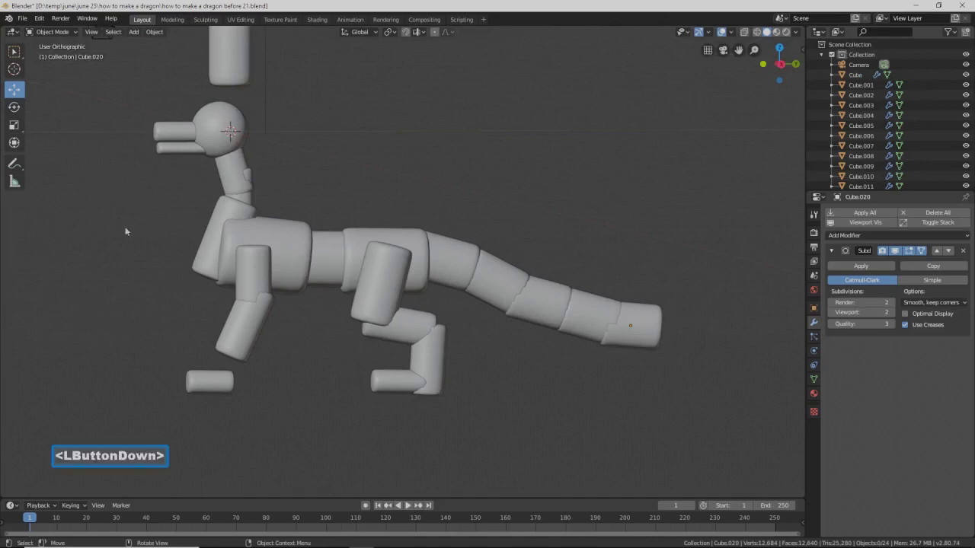
click(117, 182)
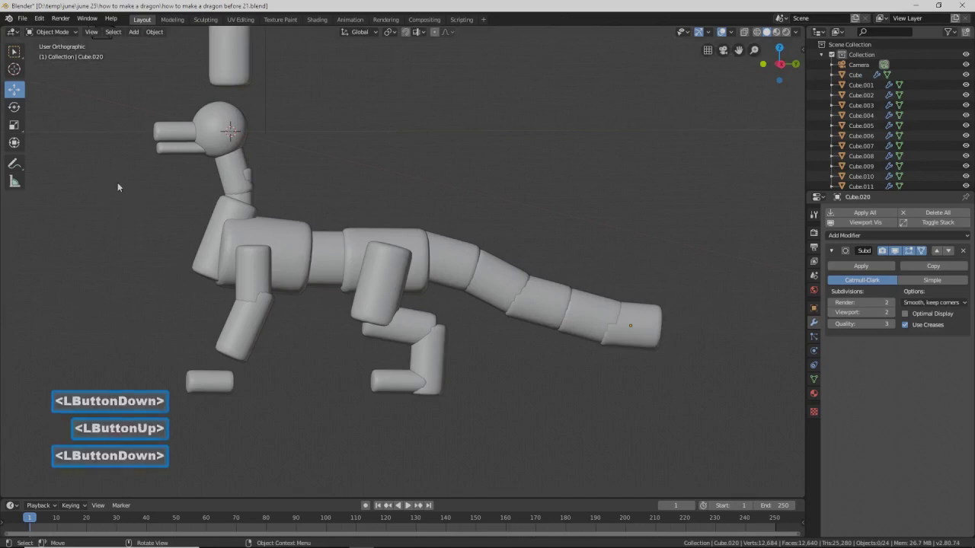
- Box-select the neck, body, leg, foot and tail blocks and move them to a new collection named body
click(13, 55)
drag(95, 177, 690, 444)
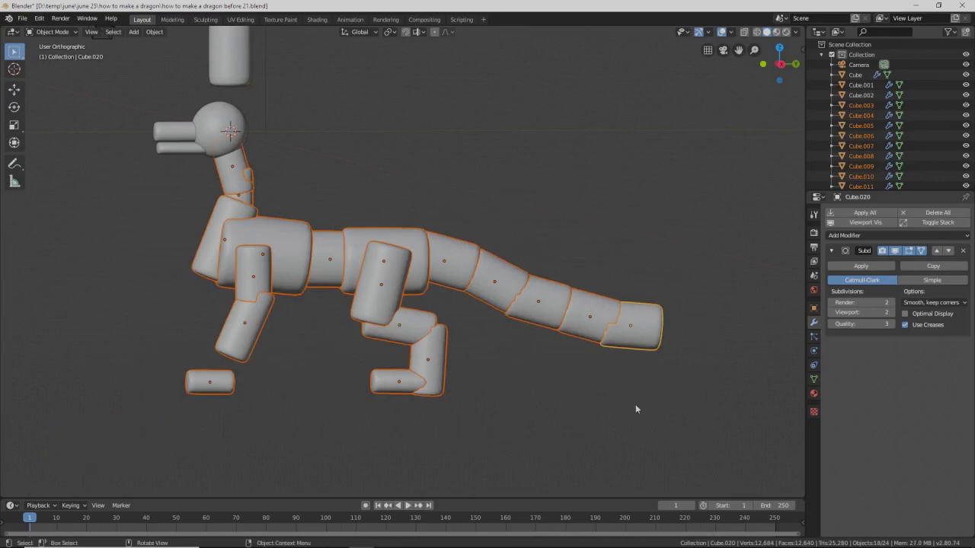
key(m)
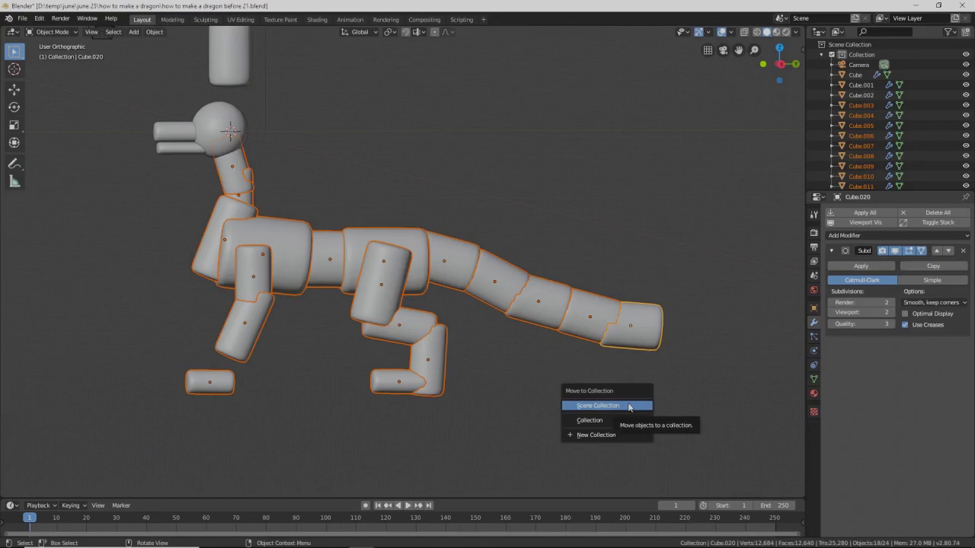
click(585, 440)
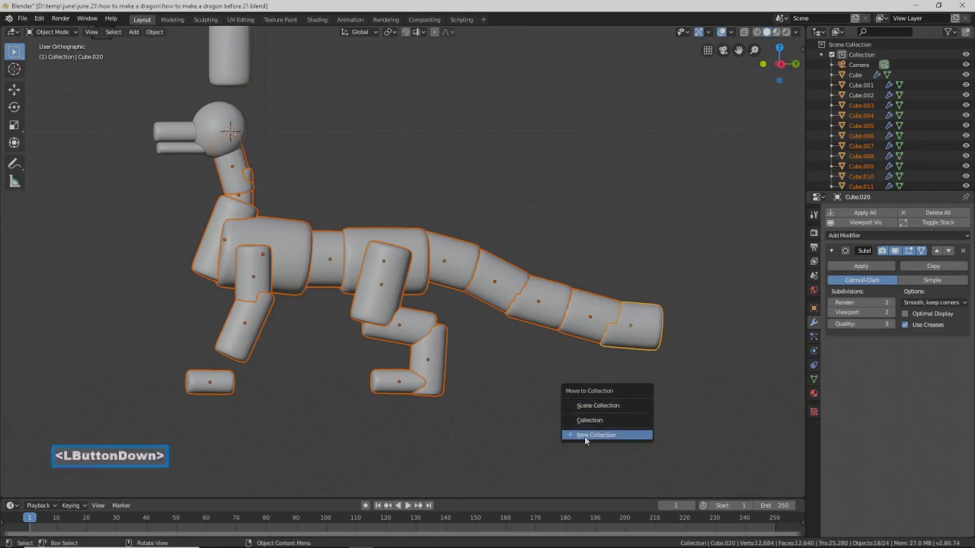
text(bo)
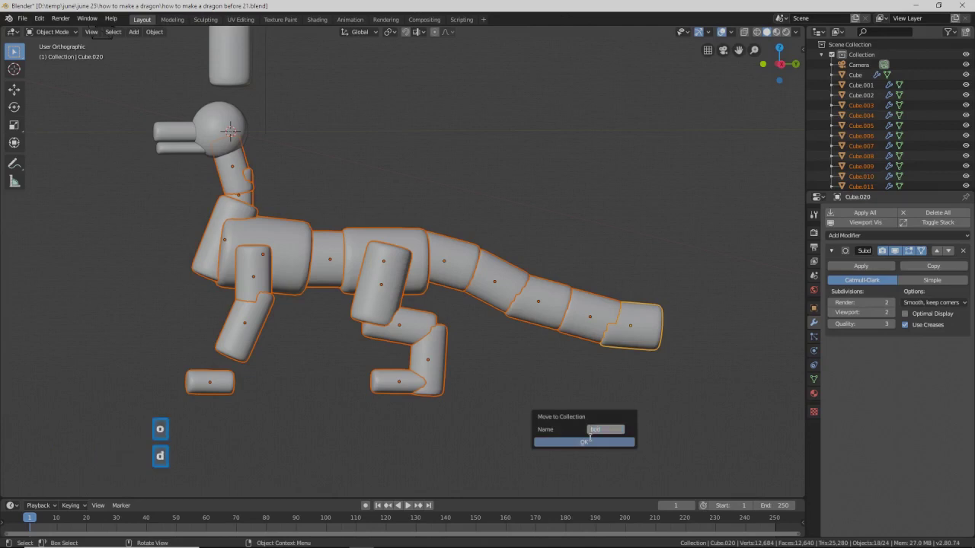
text(dy)
key(Return)
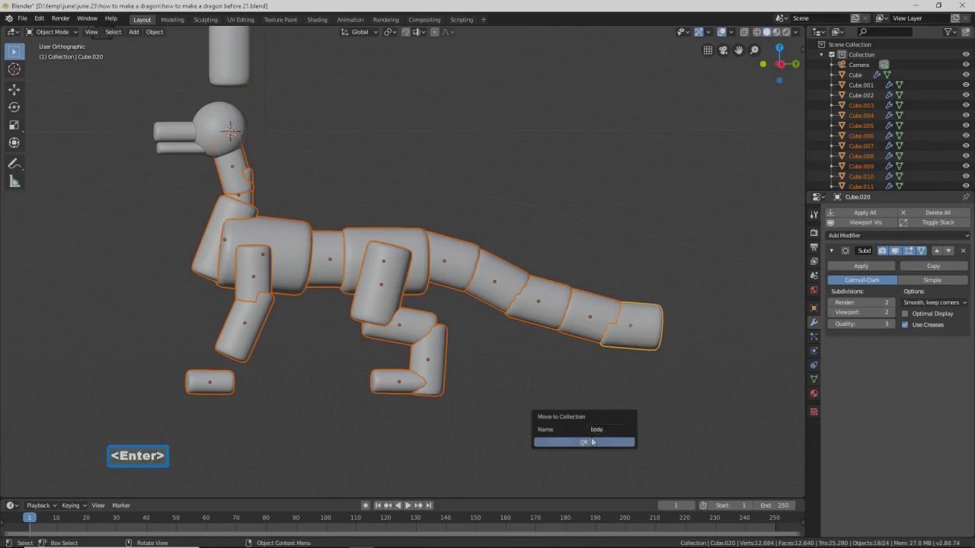
click(568, 444)
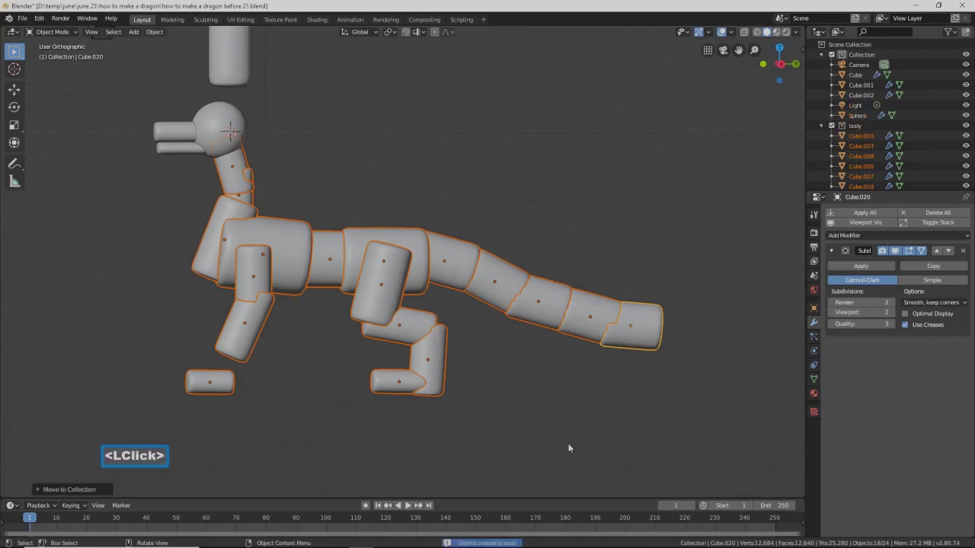
click(584, 241)
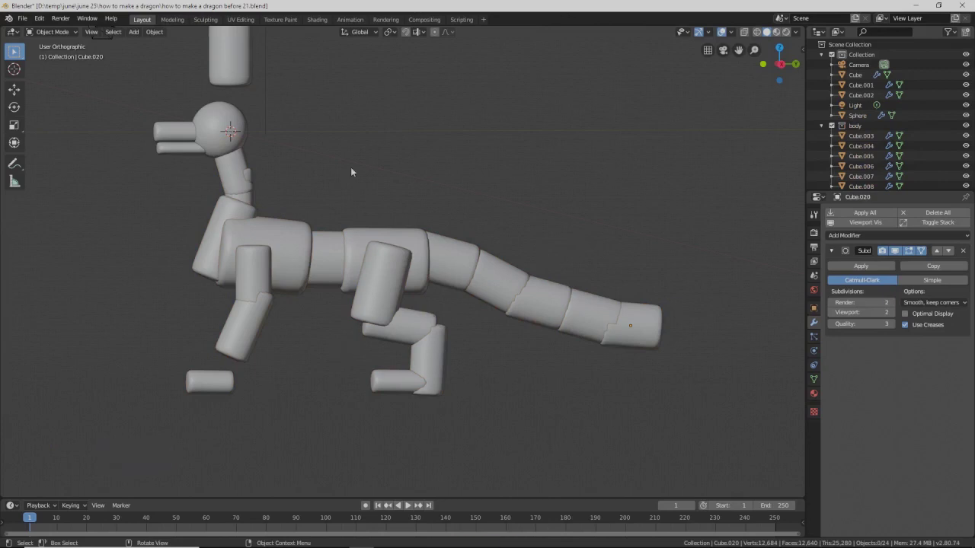
- Place the 3D cursor behind the dragon's head in the right orthographic view and add a mesh cube there
middle_click(296, 188)
middle_drag(296, 188, 256, 171)
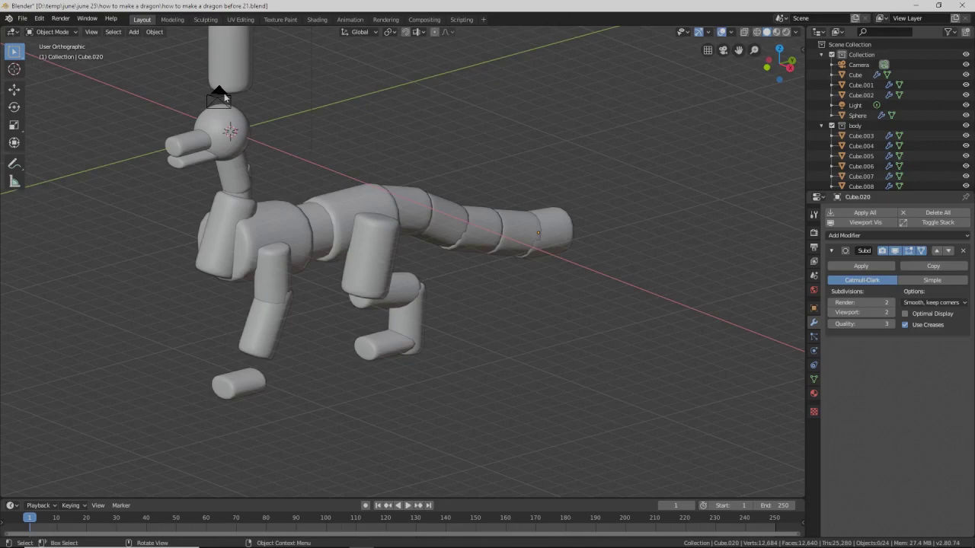
key(Page_Down)
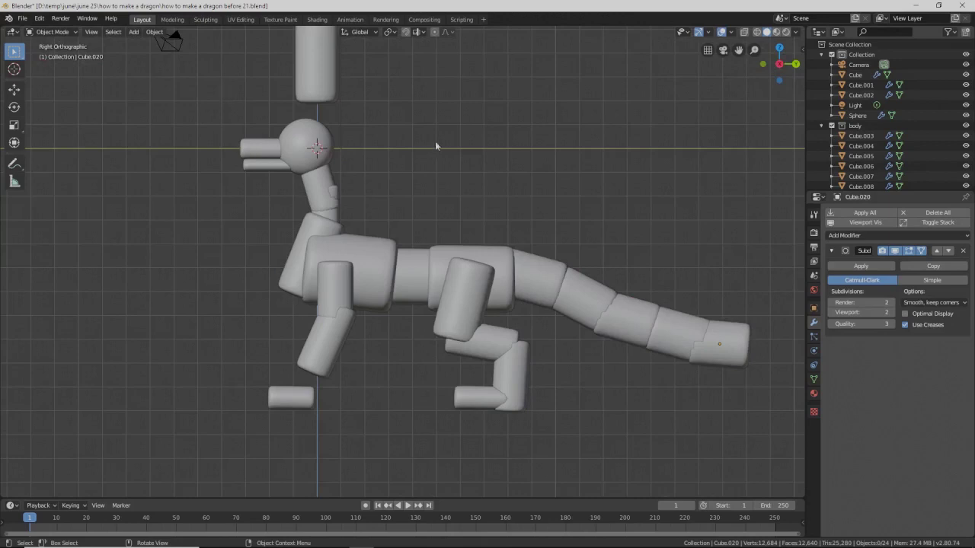
shift+right_click(405, 130)
key(shift+a)
mouse_move(450, 129)
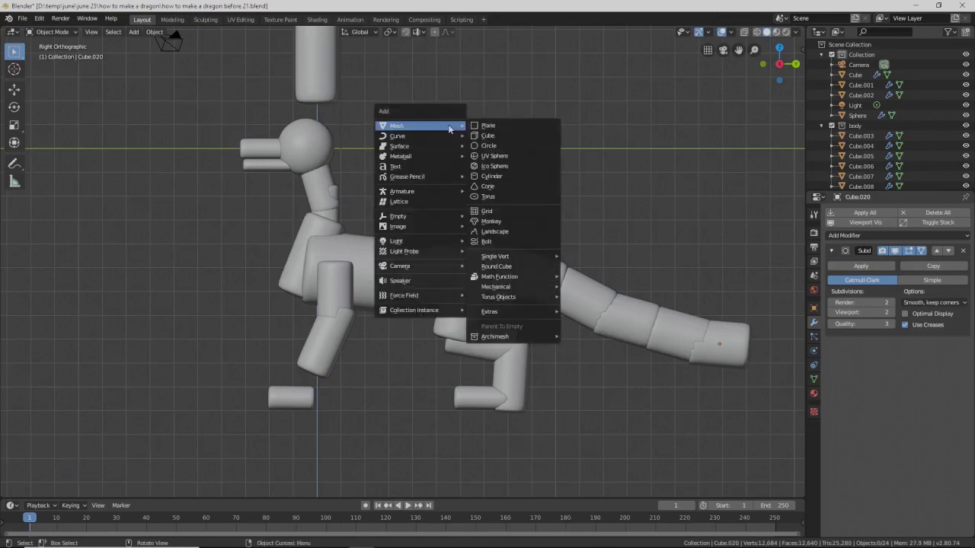
click(506, 136)
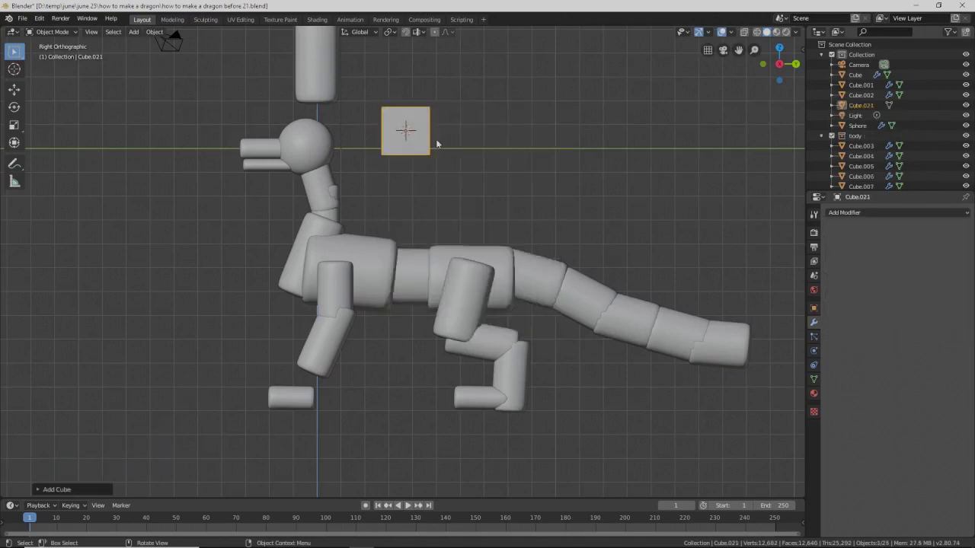
- Subdivide the new cube in Edit Mode with smoothness 1.000 to round it into a ball, and return to Object Mode
click(74, 34)
click(51, 55)
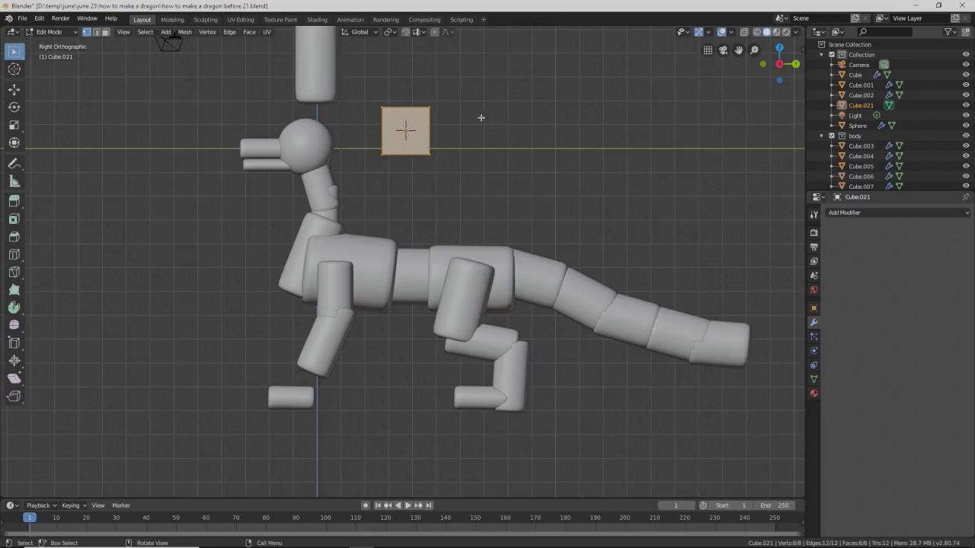
key(w)
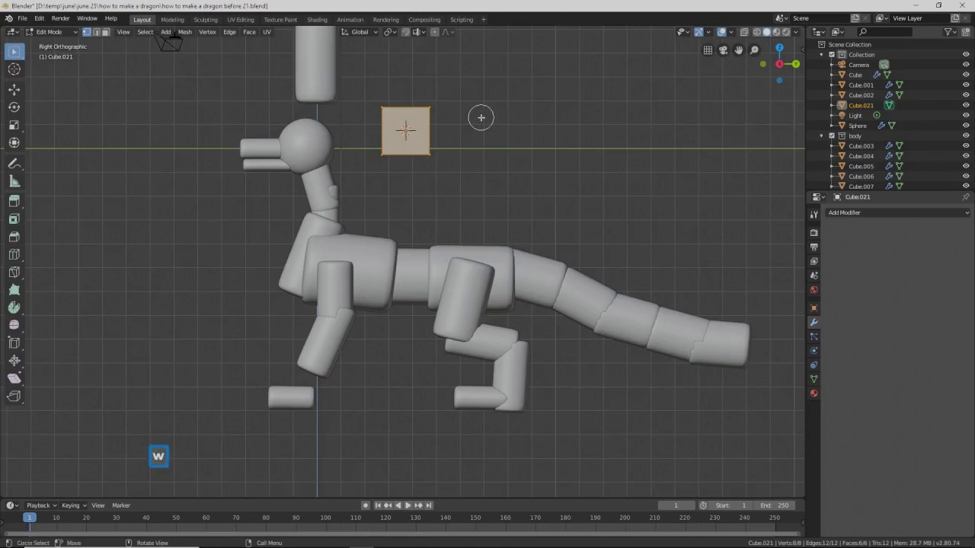
key(w)
right_click(423, 125)
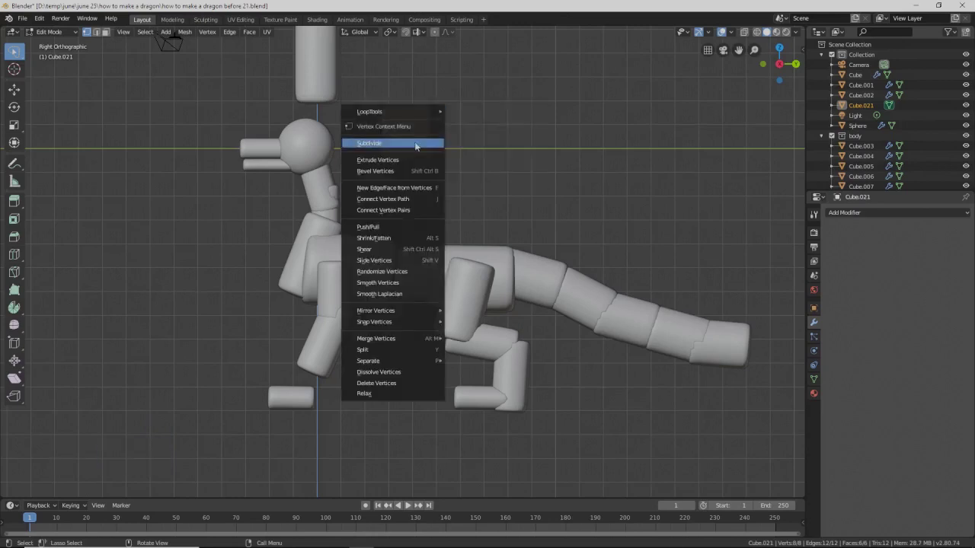
click(415, 142)
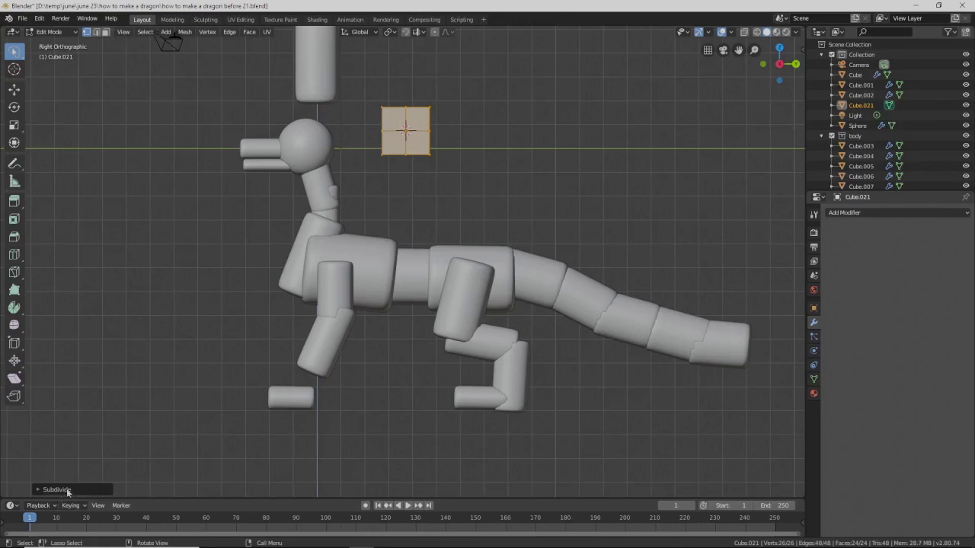
click(39, 490)
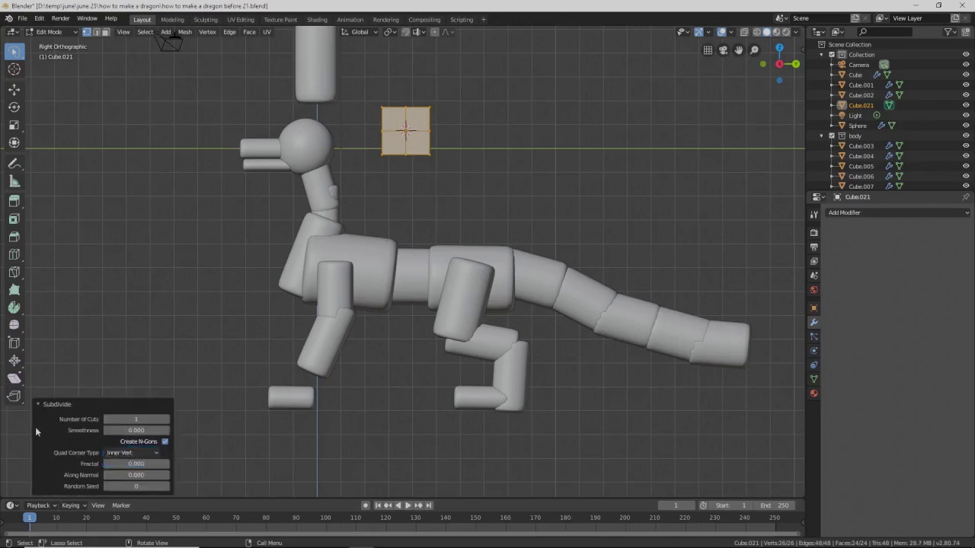
drag(115, 430, 167, 430)
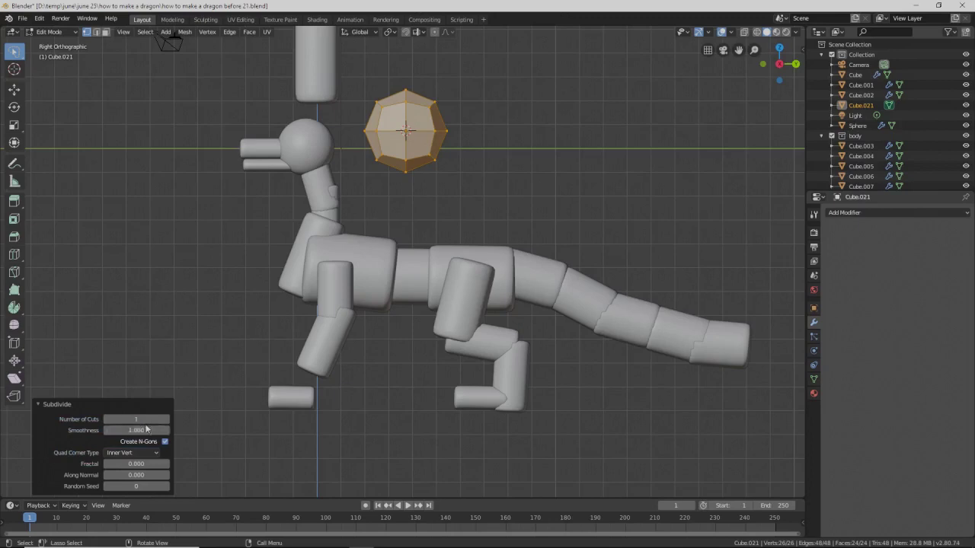
click(490, 182)
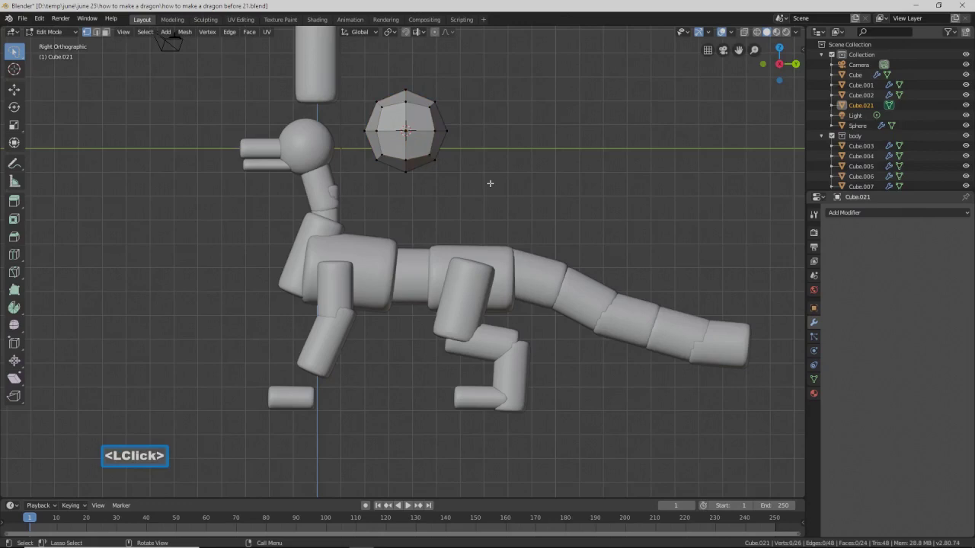
click(73, 35)
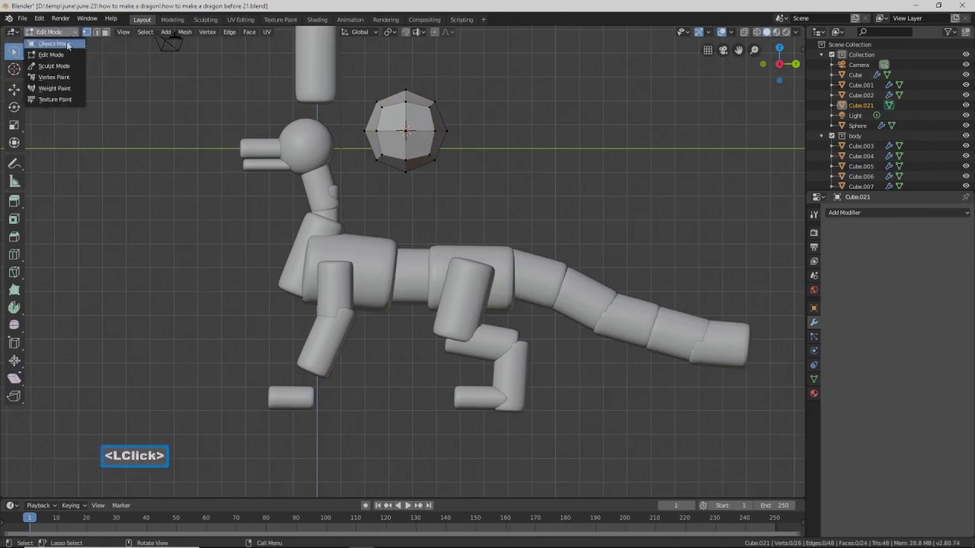
click(68, 44)
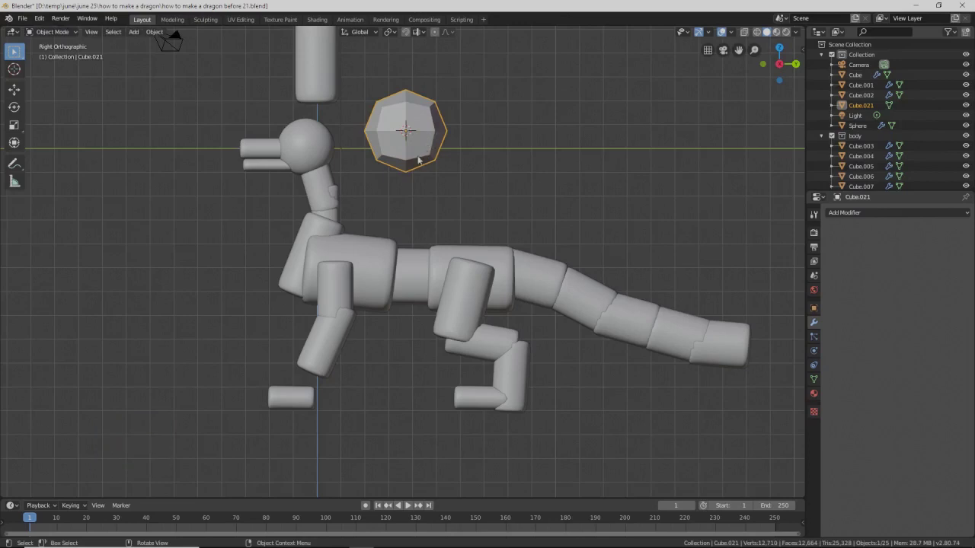
- Duplicate the faceted ball, scale the copy to about 0.48 and place it at the front ankle, shifted about 1.89 m along X
key(shift+d)
right_click(479, 149)
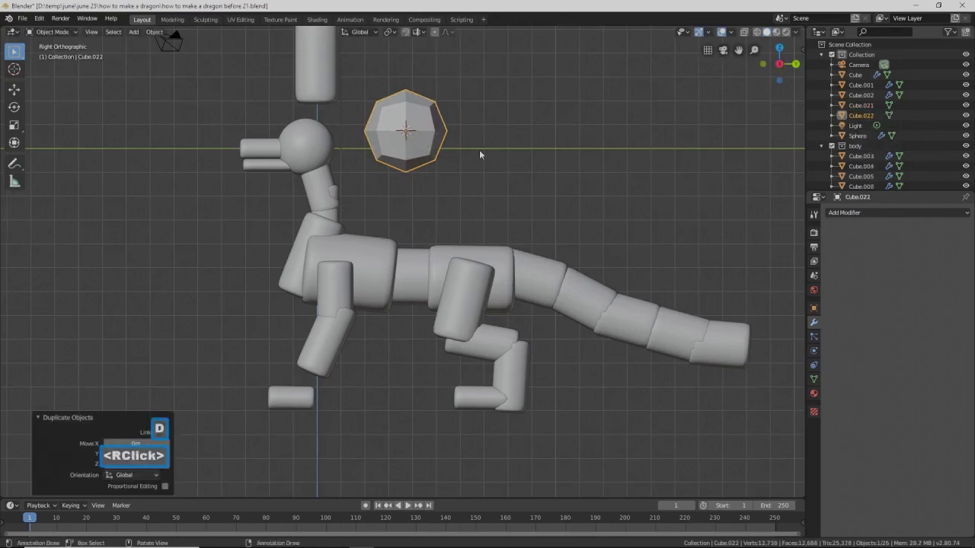
click(13, 92)
drag(409, 90, 372, 361)
drag(448, 383, 359, 383)
key(s)
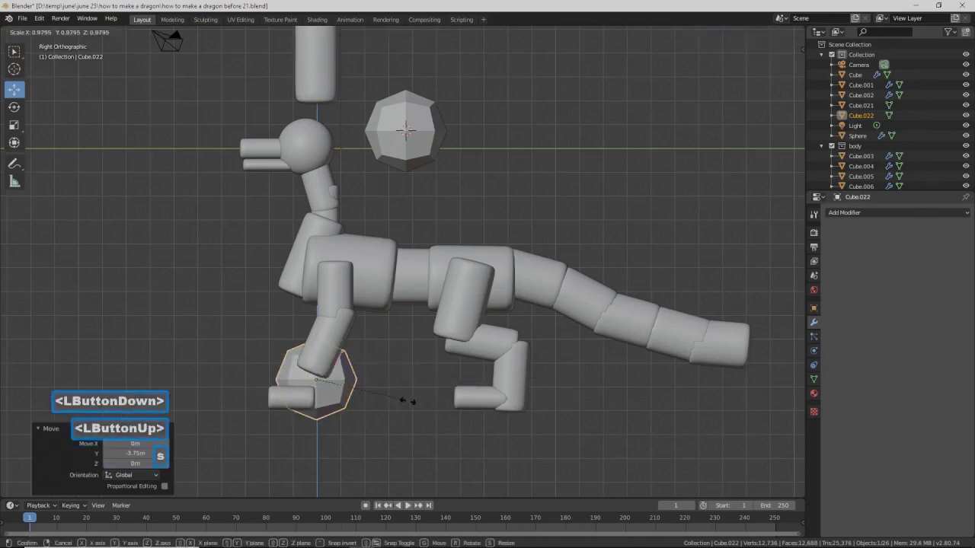
click(362, 396)
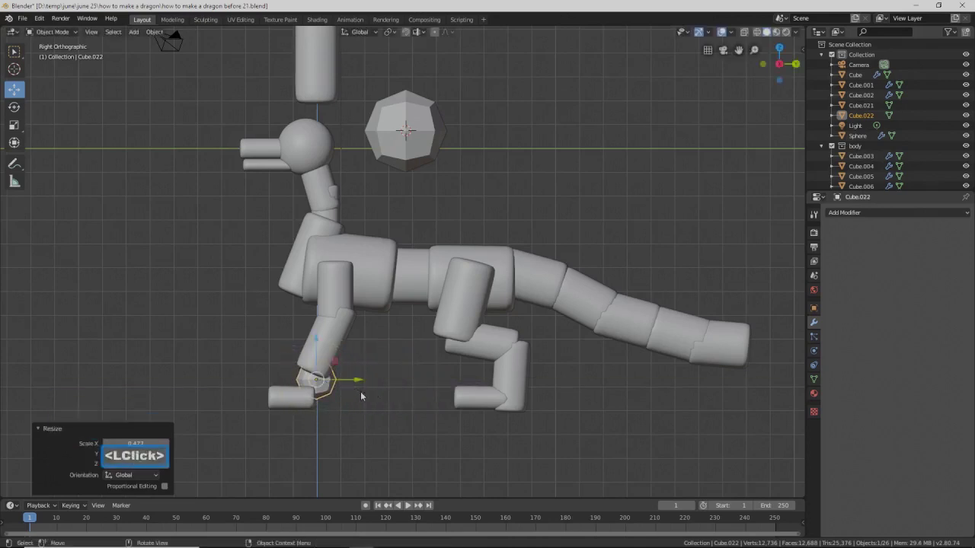
middle_drag(319, 402, 403, 402)
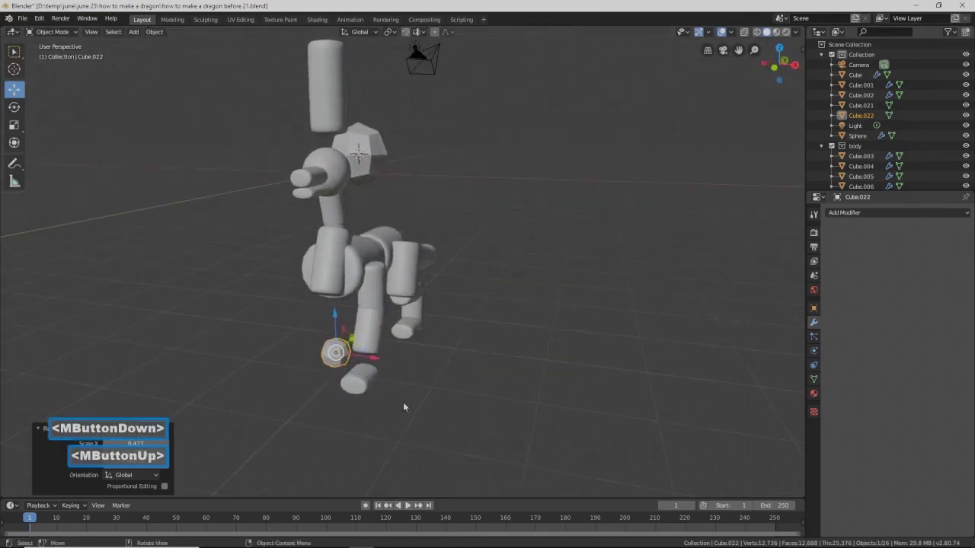
drag(373, 358, 403, 380)
middle_drag(453, 368, 346, 350)
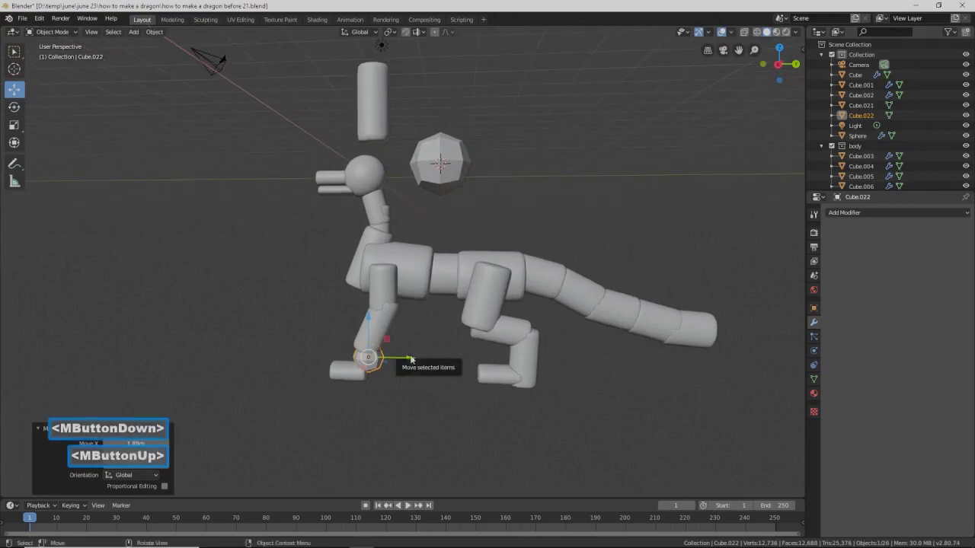
- Duplicate the front ankle ball and move the copy to the rear bend of the hind leg, raised about 1.51 m
key(shift+d)
right_click(408, 361)
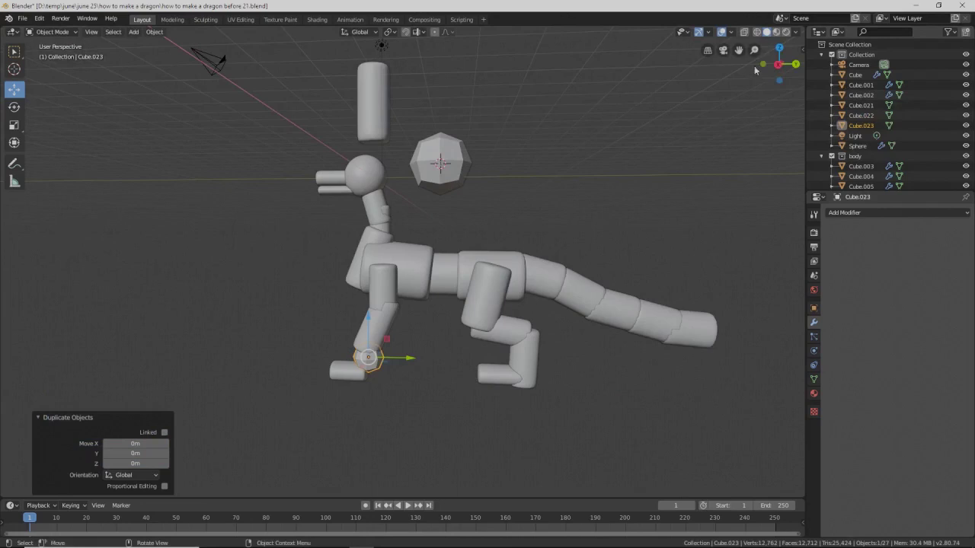
click(708, 51)
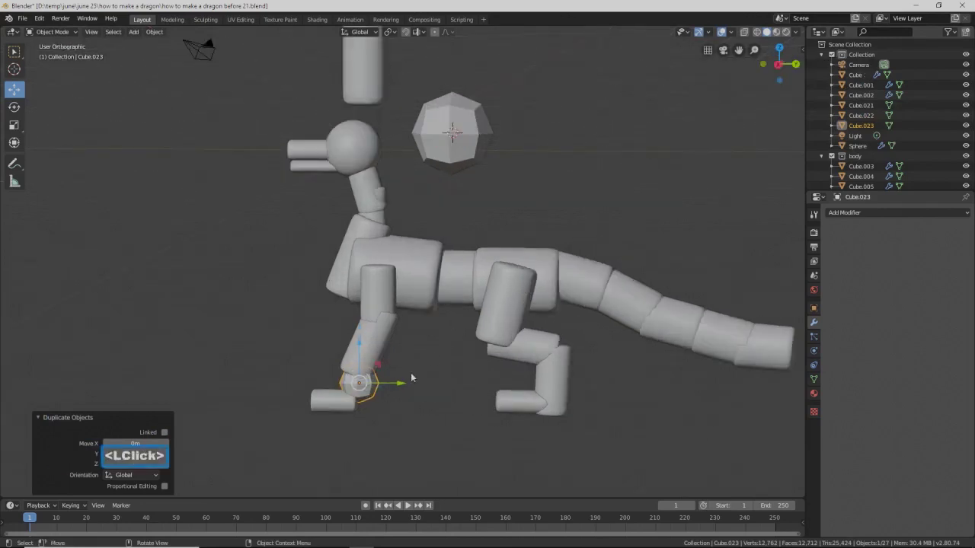
click(708, 51)
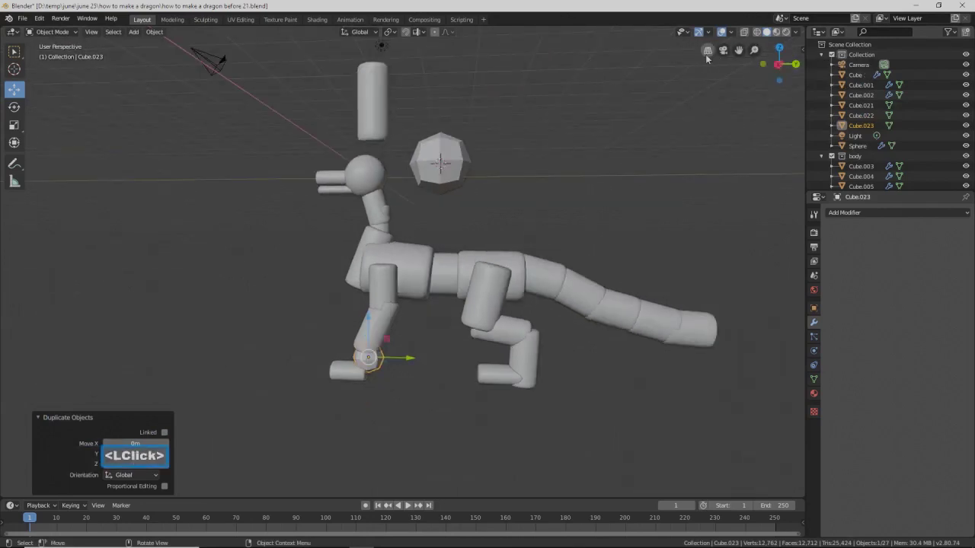
click(706, 58)
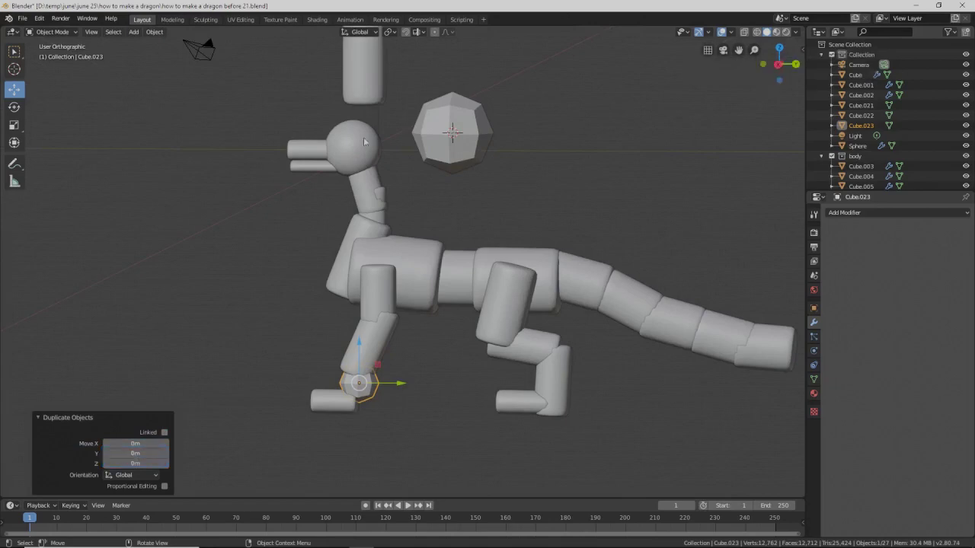
key(Page_Down)
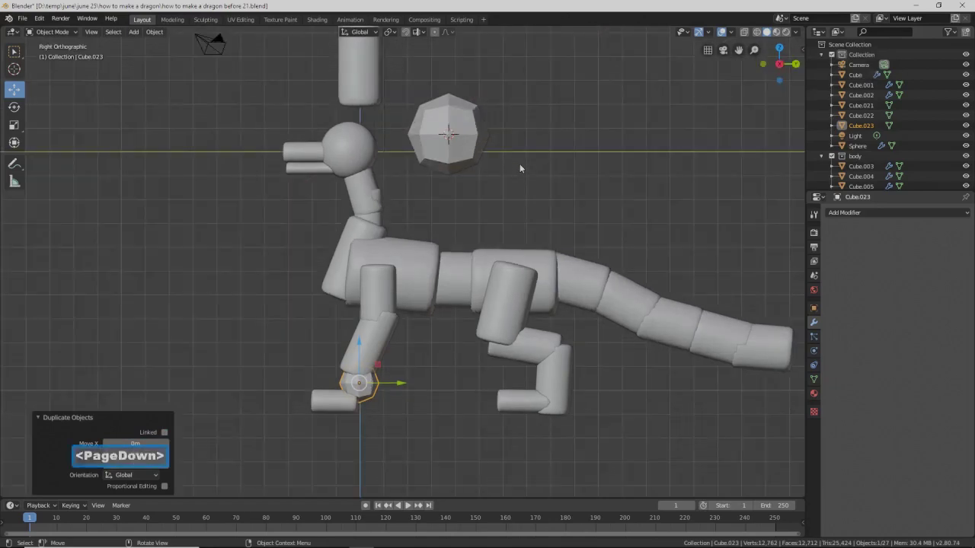
drag(399, 384, 593, 395)
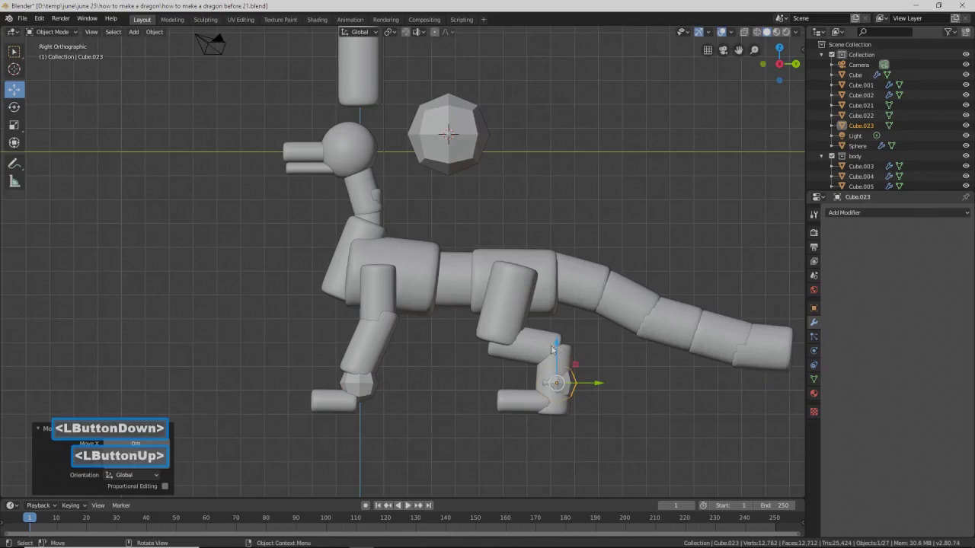
drag(554, 344, 562, 308)
- Duplicate the ball at the hind leg's rear bend and move the copy forward to the knee below the thigh
key(shift+d)
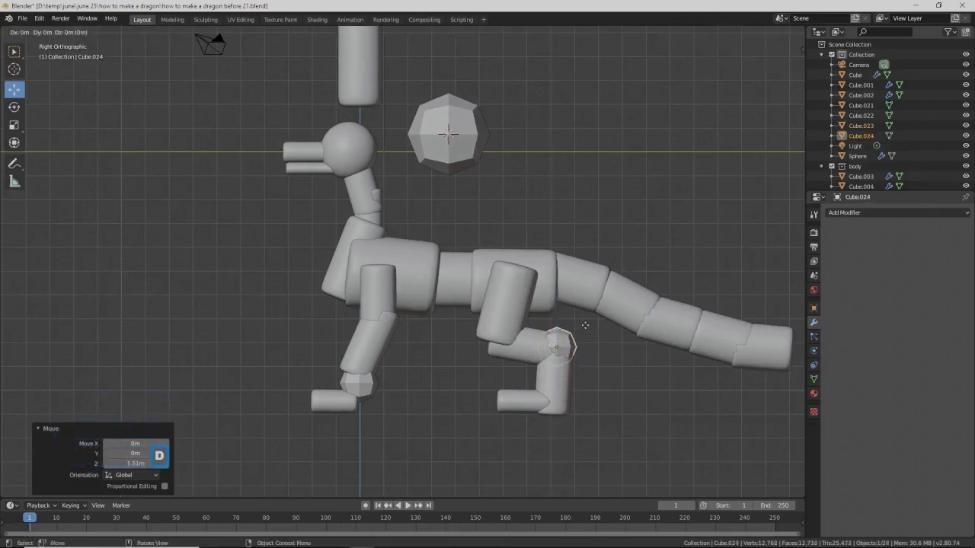
right_click(585, 325)
drag(598, 345, 529, 350)
drag(486, 308, 486, 303)
drag(518, 343, 522, 343)
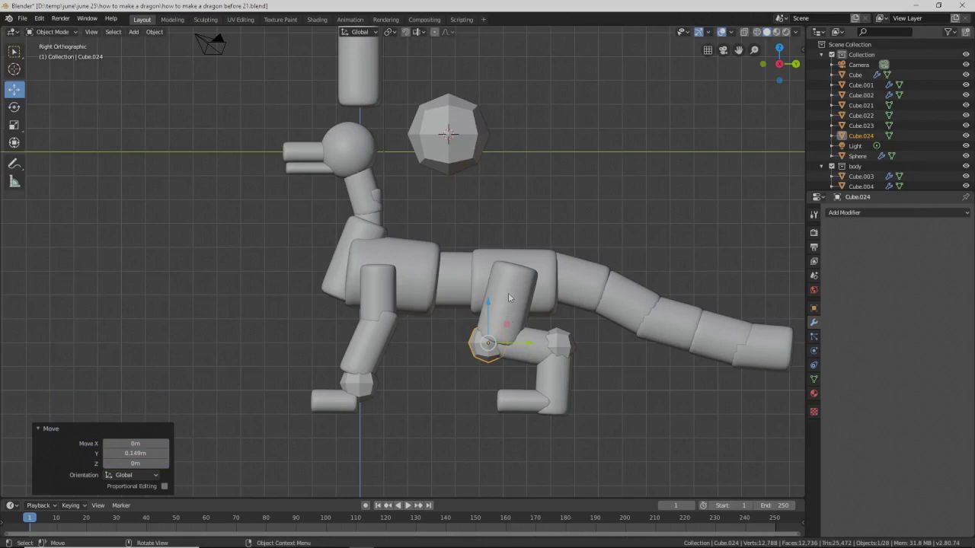
- Duplicate the hind knee ball, move the copy to the front elbow and save the file as "how to make a dragon before 22.blend"
key(shift)
key(shift+d)
right_click(509, 347)
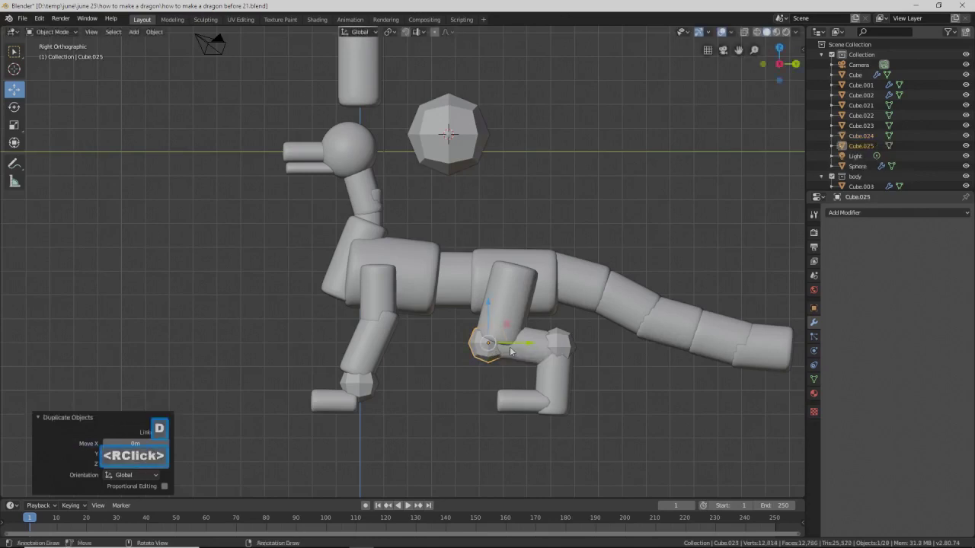
drag(509, 347, 435, 353)
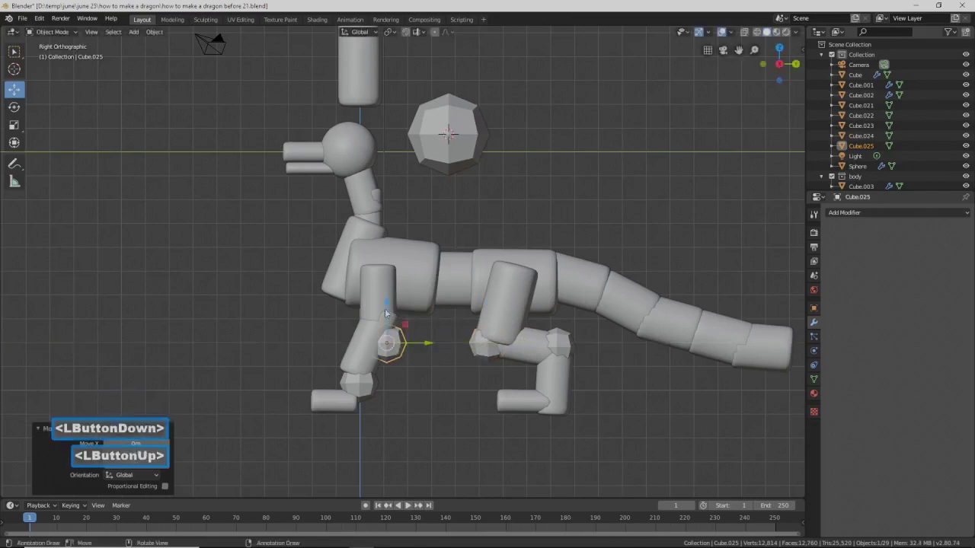
drag(385, 308, 385, 283)
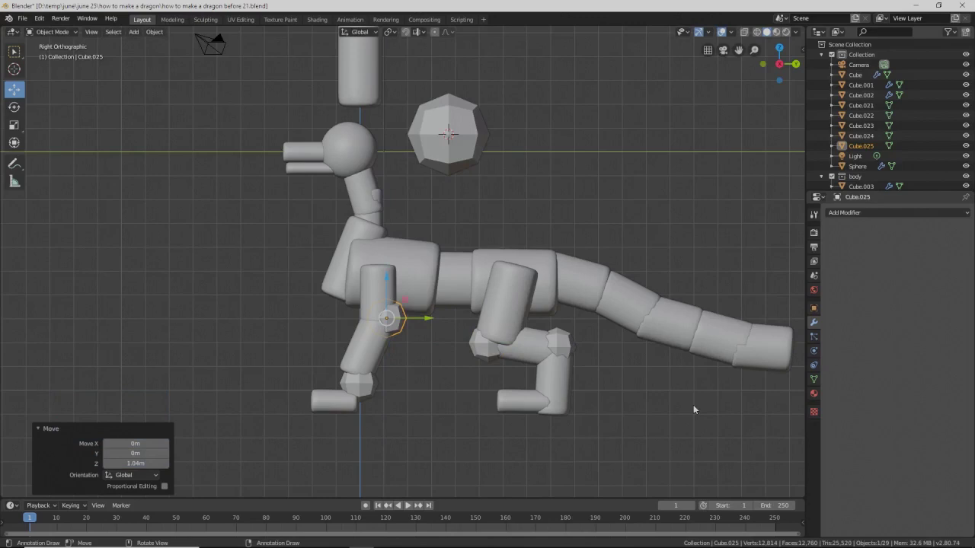
key(Pause)
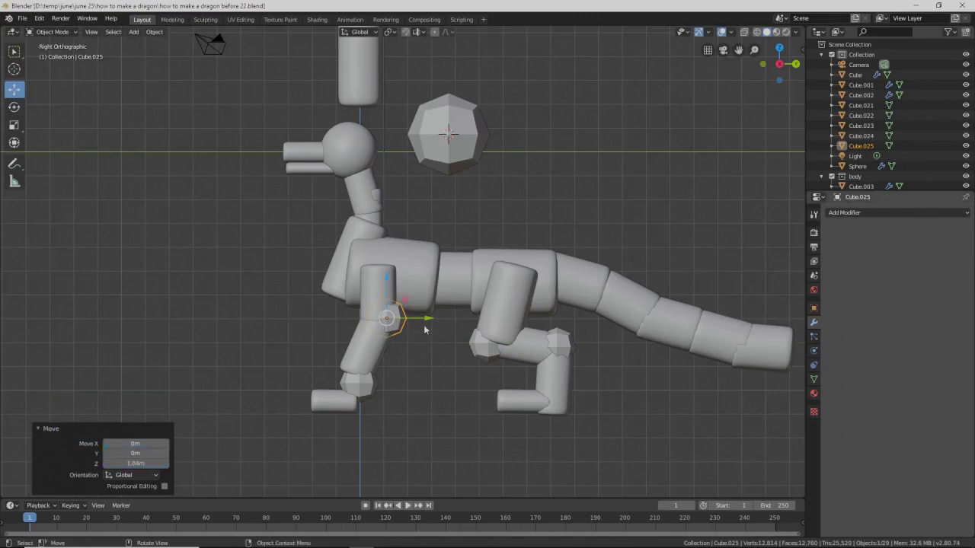
- Duplicate the front elbow ball and move the copy to the hip at the upper end of the hind thigh
key(shift+d)
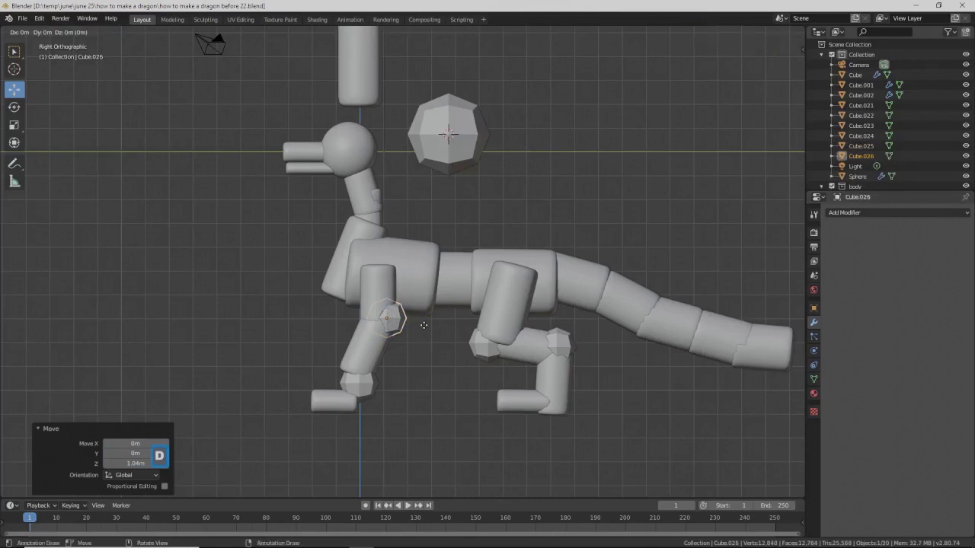
right_click(424, 326)
drag(417, 321, 480, 276)
middle_drag(480, 276, 530, 327)
drag(511, 287, 500, 247)
middle_drag(540, 326, 477, 295)
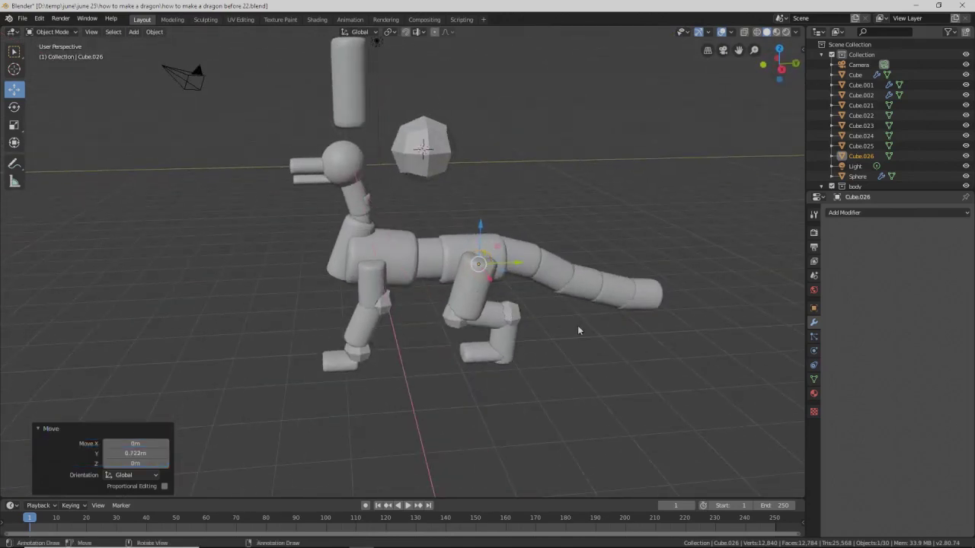
- Duplicate the hip ball, move the copy about -5.73 m along Y to the front shoulder and save as "how to make a dragon before 23.blend"
key(shift+d)
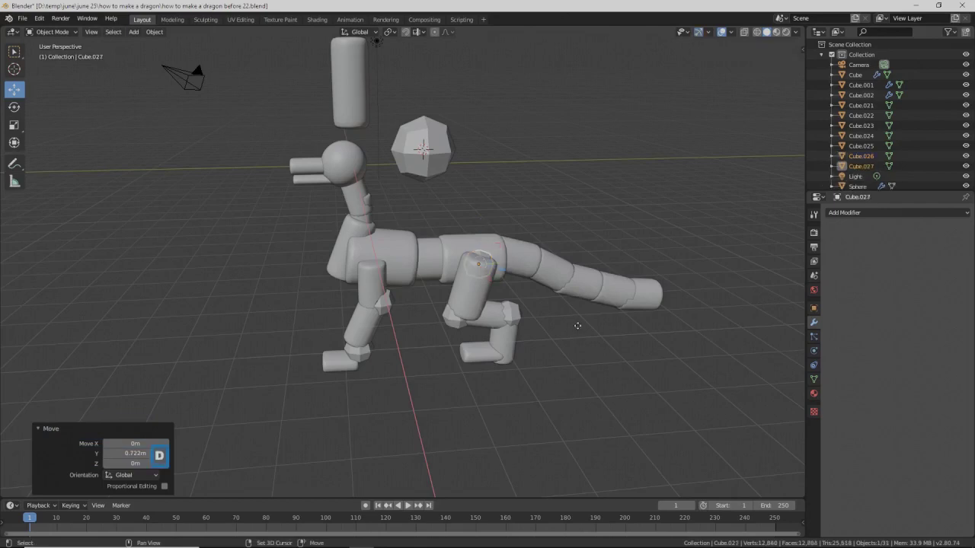
right_click(578, 328)
drag(520, 265, 416, 285)
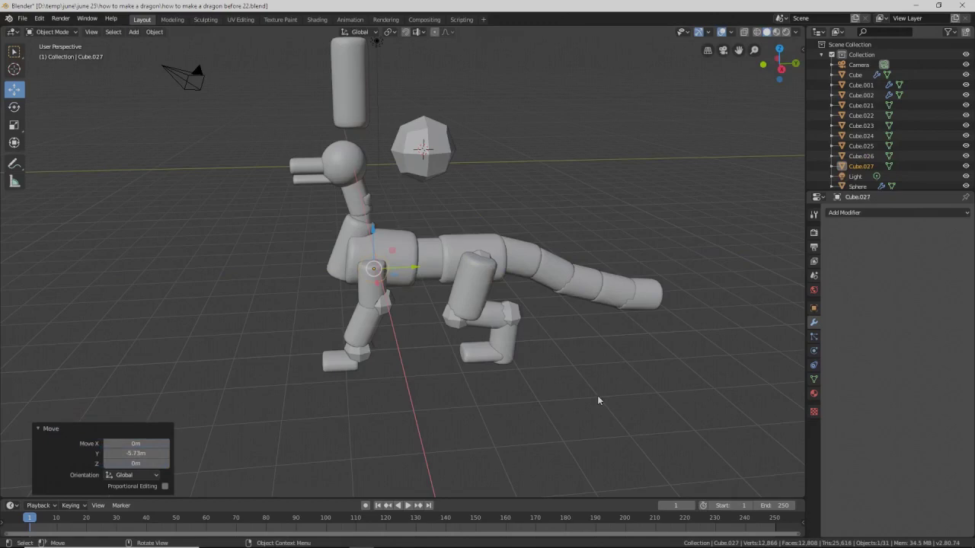
key(Pause)
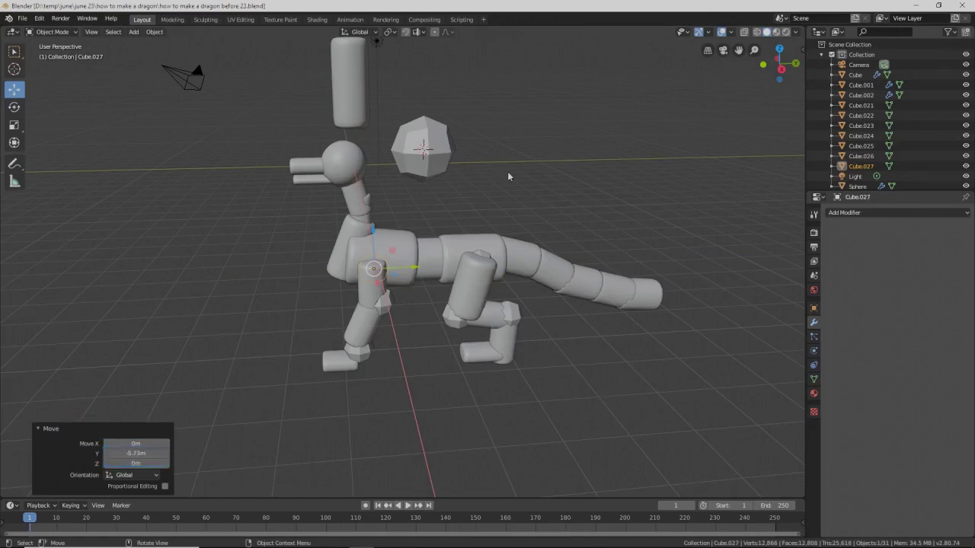
- Move the front shoulder ball about 0.388 m along X and deselect it
middle_drag(412, 249, 415, 283)
drag(412, 280, 415, 281)
middle_drag(477, 276, 503, 256)
middle_drag(503, 256, 385, 314)
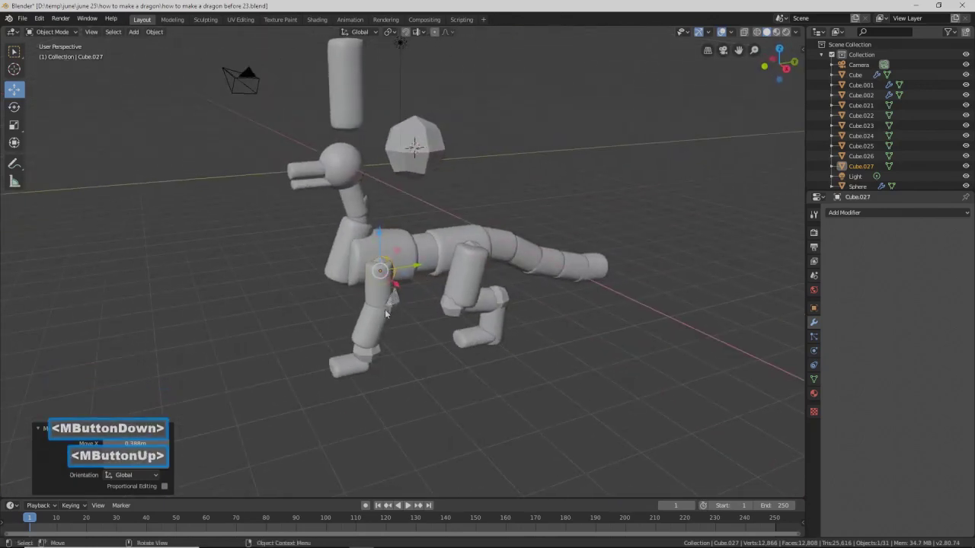
click(416, 395)
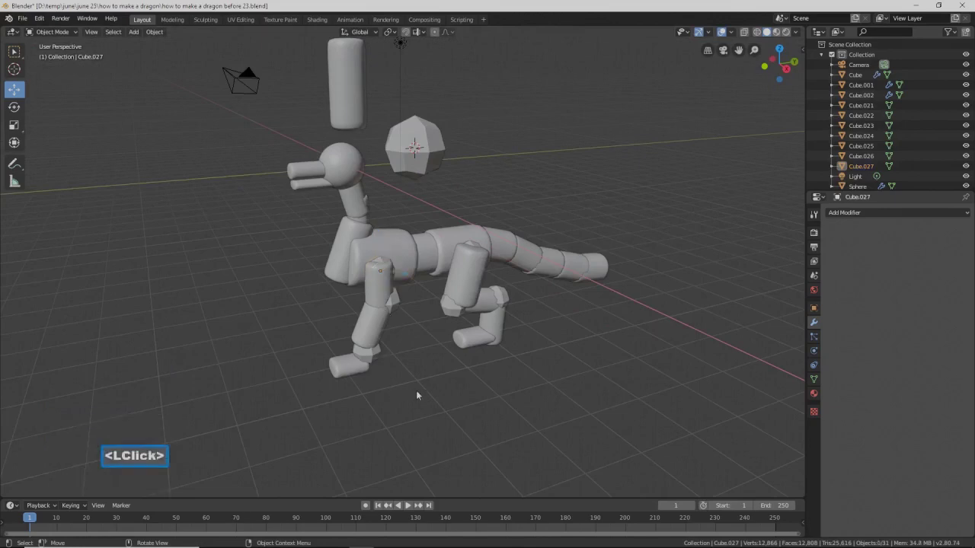
- Circle-select the front leg's segments with its elbow and ankle balls and shift them slightly along X
key(c)
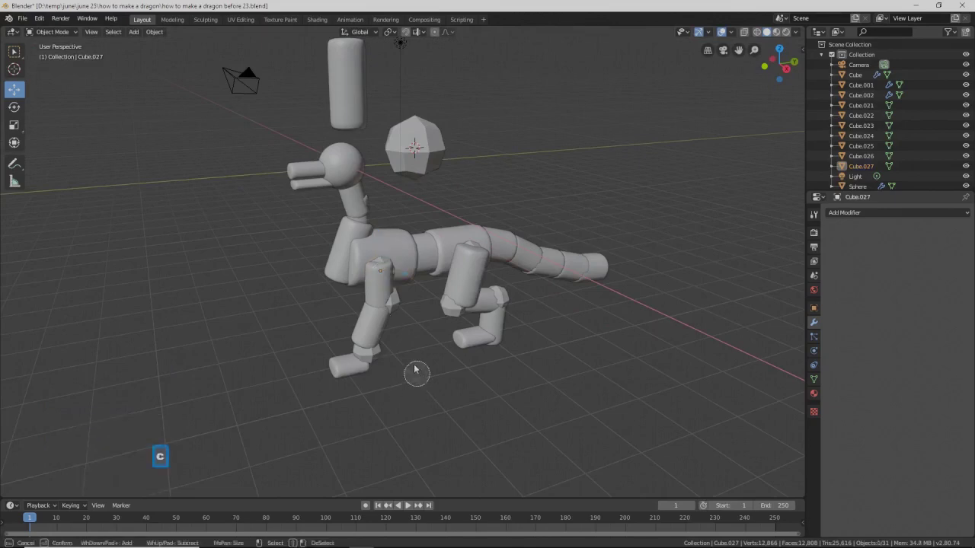
mouse_move(384, 307)
mouse_down()
mouse_move(352, 367)
mouse_move(358, 346)
mouse_up()
drag(376, 299, 390, 297)
right_click(390, 297)
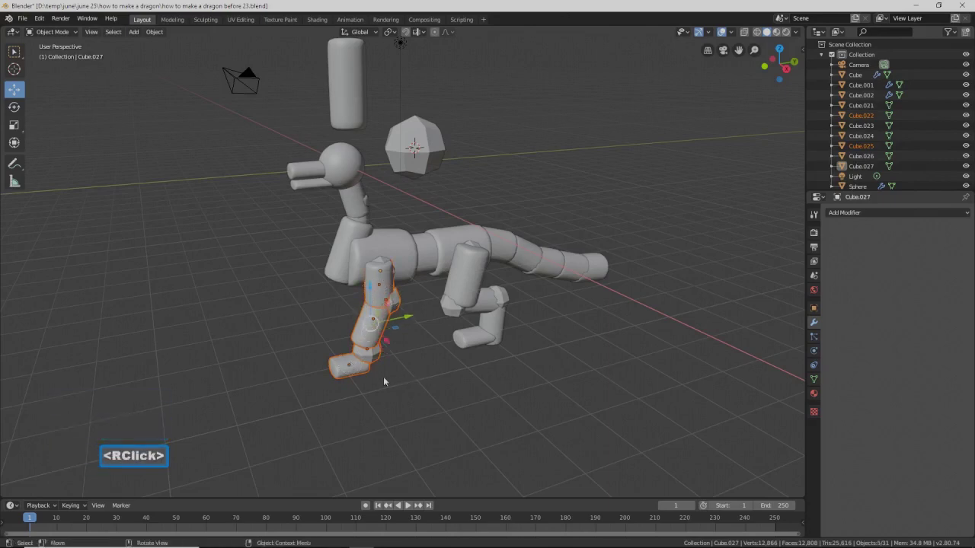
middle_drag(383, 377, 443, 375)
drag(406, 330, 415, 330)
middle_drag(458, 309, 533, 320)
click(550, 335)
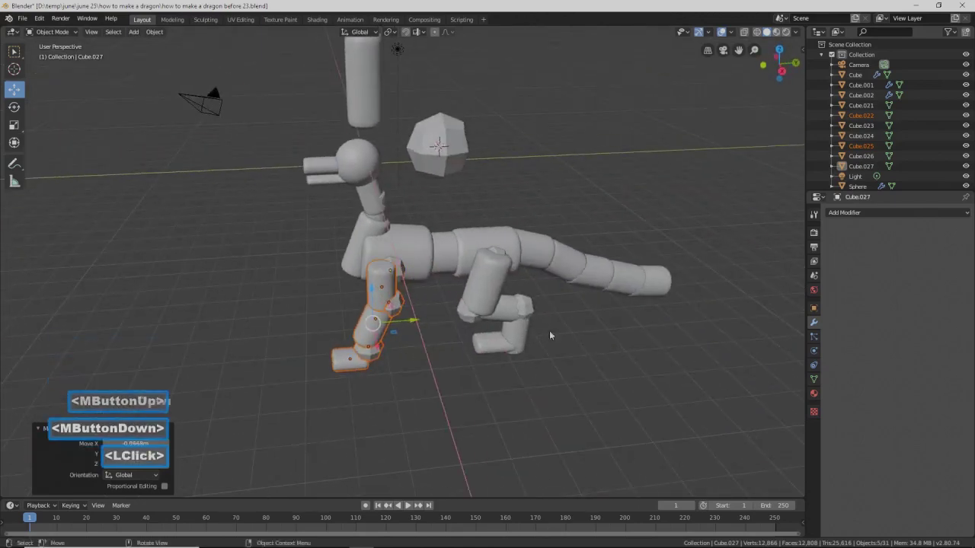
- Move the selected front leg parts about 0.323 m along X and deselect them
middle_drag(418, 343, 399, 331)
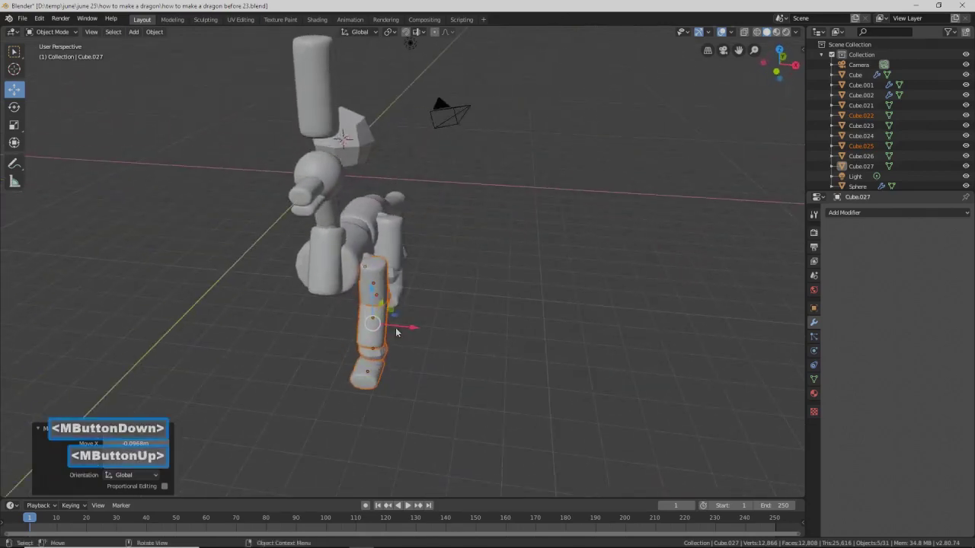
drag(409, 331, 413, 330)
middle_drag(538, 348, 463, 355)
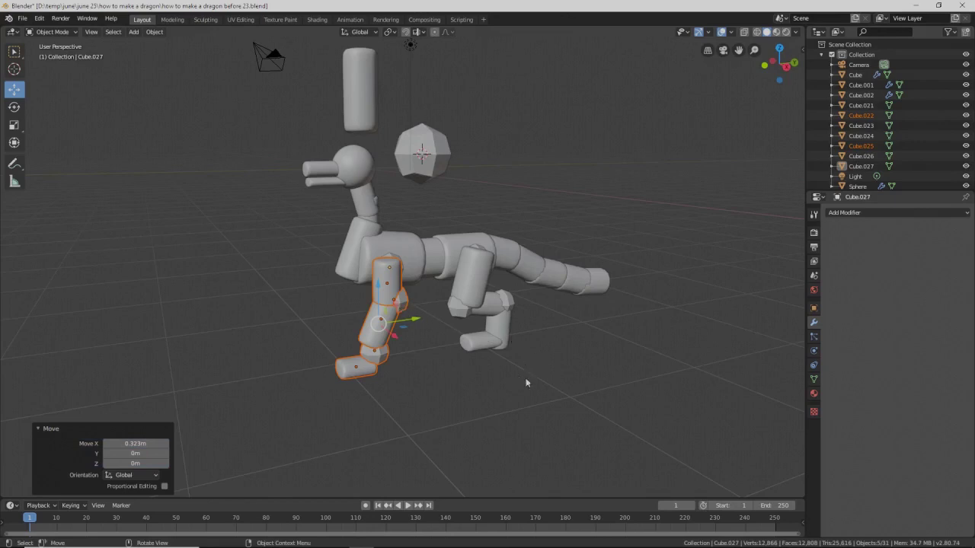
click(571, 361)
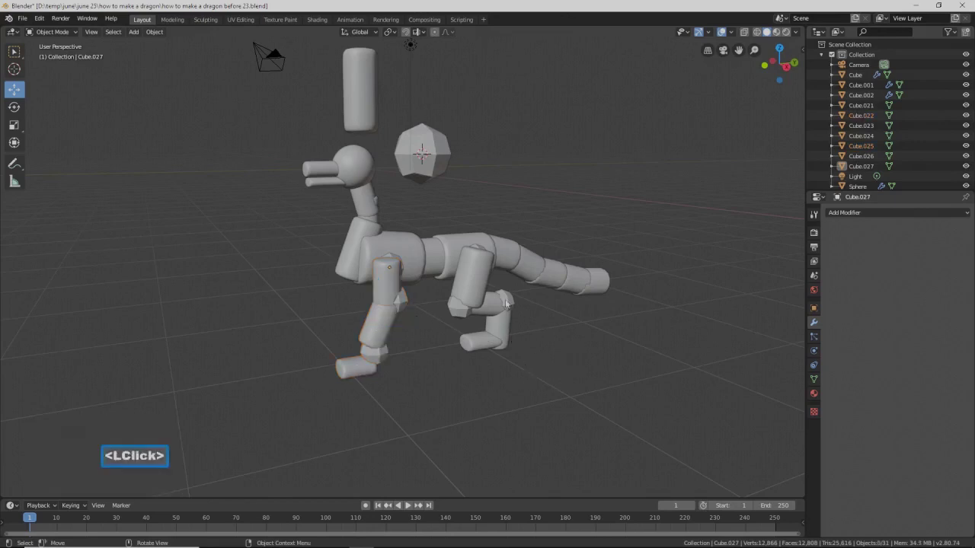
- Circle-select the hind leg's segments with its knee and rear-bend balls and move them outward along X
key(c)
mouse_move(466, 320)
mouse_down()
mouse_move(459, 324)
mouse_move(479, 283)
mouse_move(515, 348)
mouse_up()
right_click(533, 356)
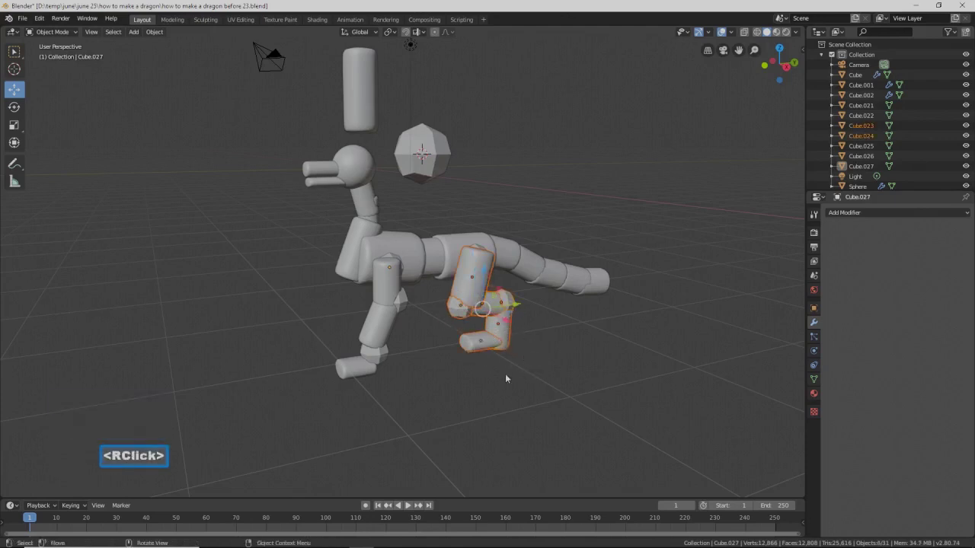
middle_drag(456, 373, 511, 375)
drag(522, 324, 533, 327)
middle_drag(548, 380, 531, 396)
- Enlarge the hip ball at the upper end of the hind thigh uniformly by about 1.636
click(479, 251)
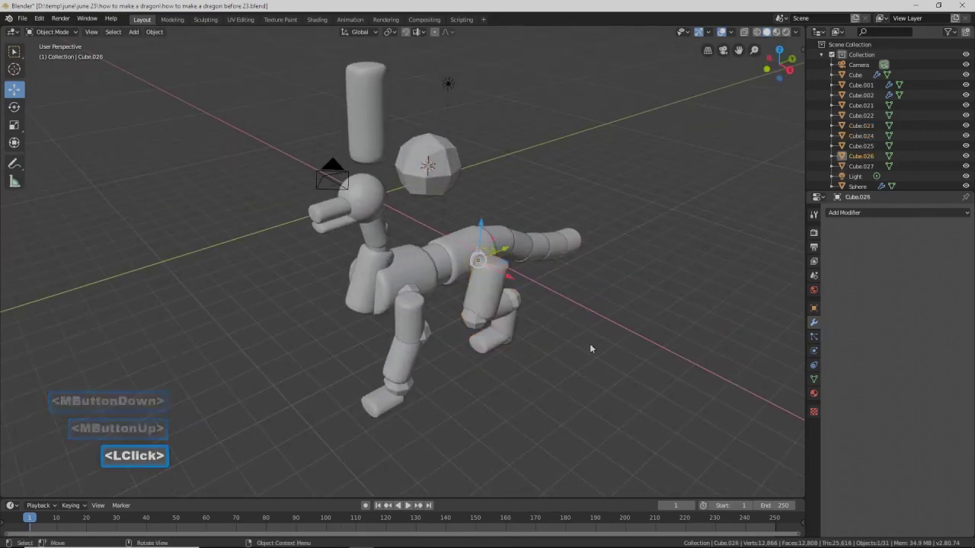
key(s)
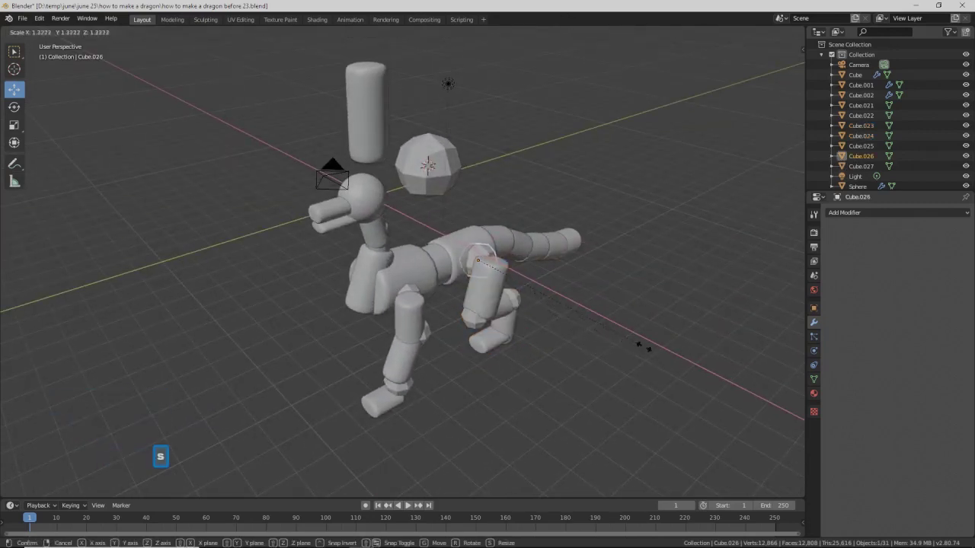
click(694, 352)
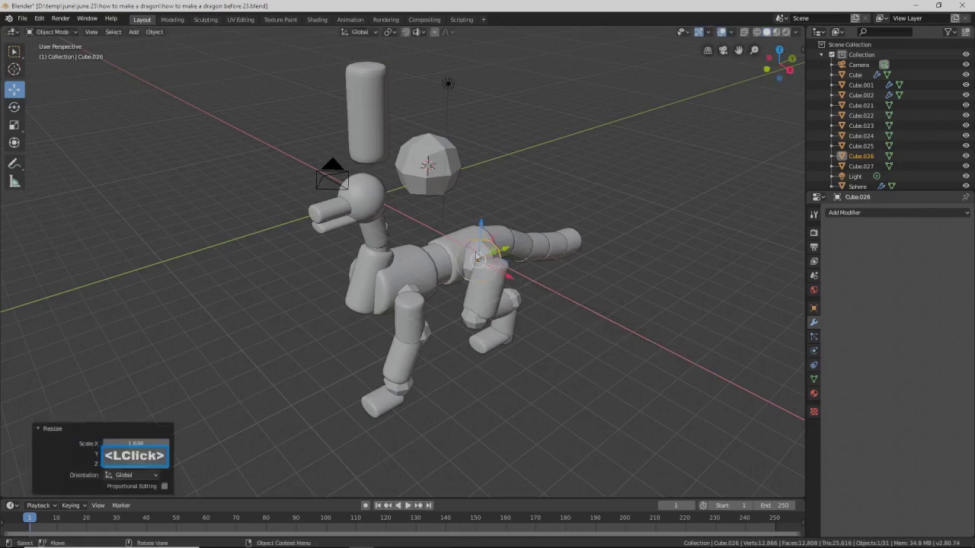
- Flatten the hip ball along X with a scale of about 0.588 and move it about 0.239 m along X
middle_drag(511, 296, 564, 346)
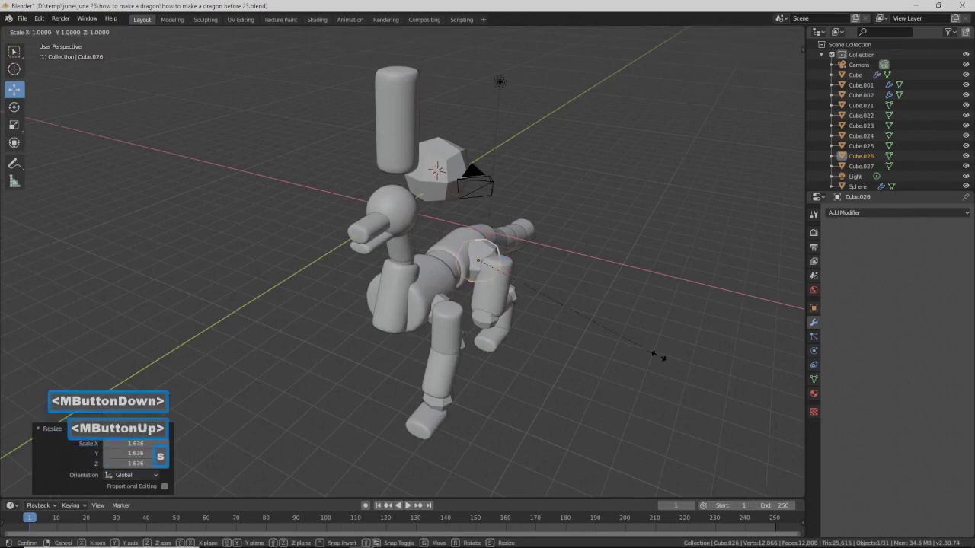
key(s)
key(x)
click(581, 327)
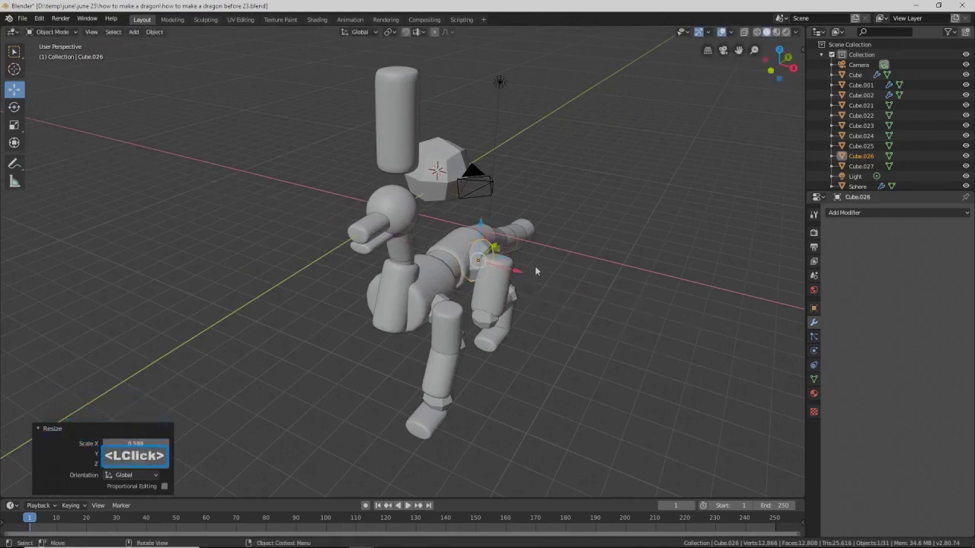
drag(520, 274, 545, 281)
middle_drag(545, 281, 496, 292)
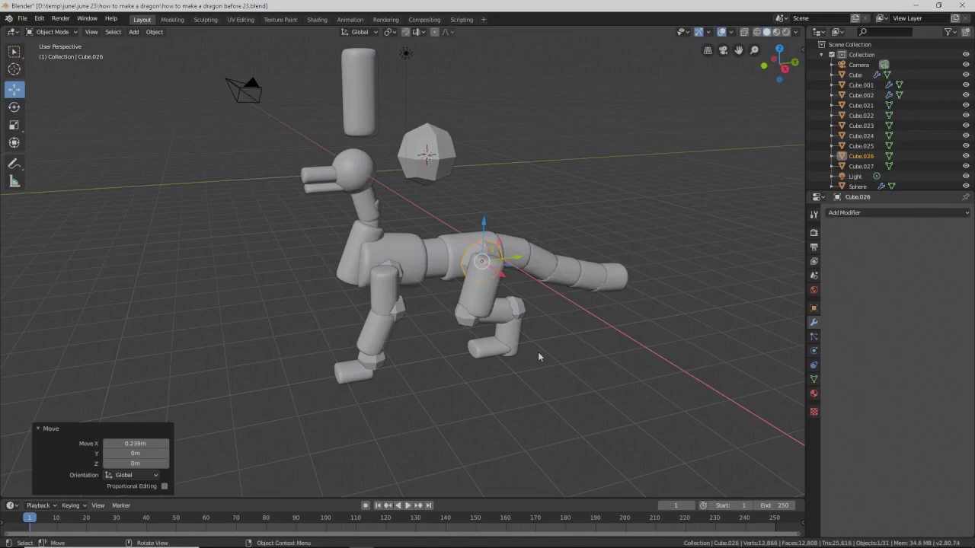
- Raise the spare cylinder and spare faceted ball along Z, deselect them and save as "how to make a dragon before 24.blend"
mouse_move(414, 365)
middle_down()
mouse_move(442, 381)
mouse_move(402, 375)
middle_up()
shift+middle_drag(495, 335, 482, 371)
click(339, 190)
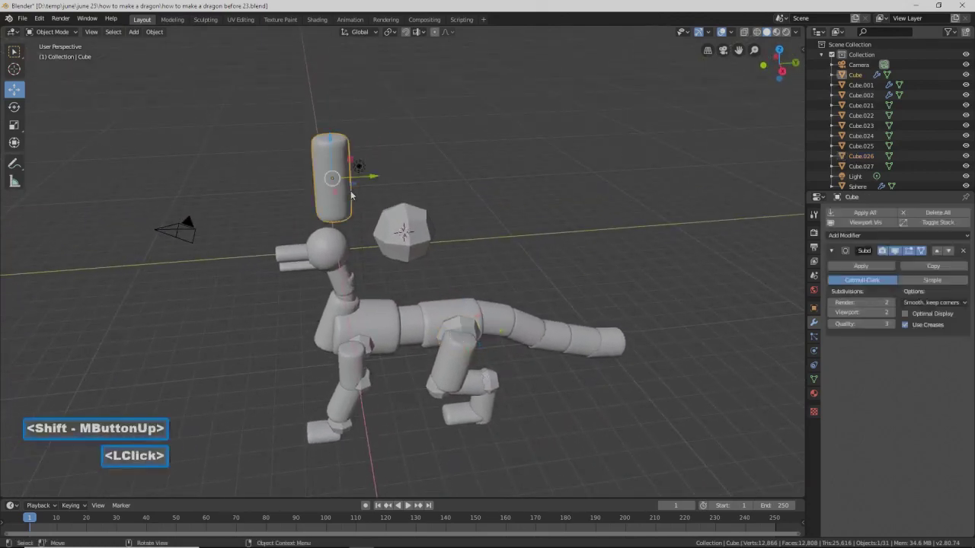
shift+click(400, 221)
drag(371, 182, 370, 86)
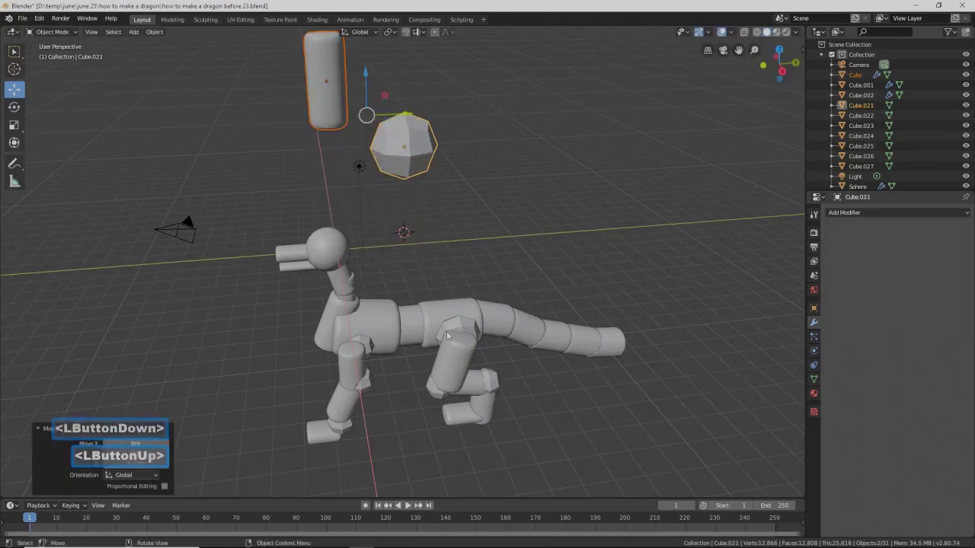
click(668, 447)
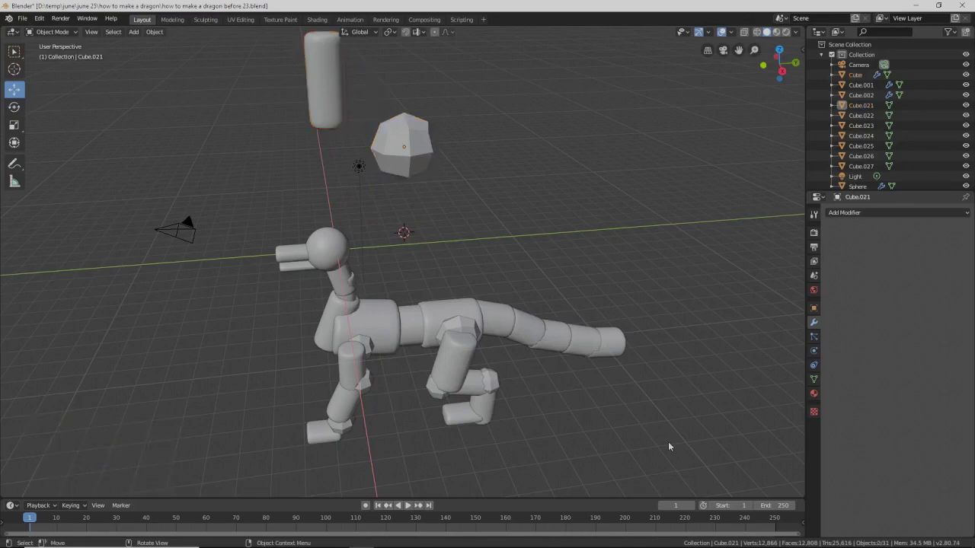
key(Pause)
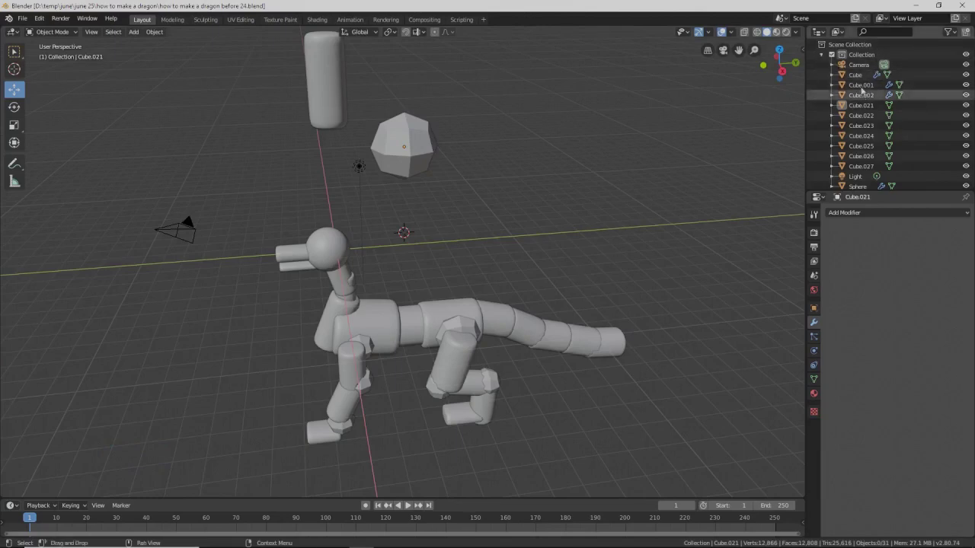
- Hide the body collection, box-select the six leg joint balls and move them into the body collection
click(822, 55)
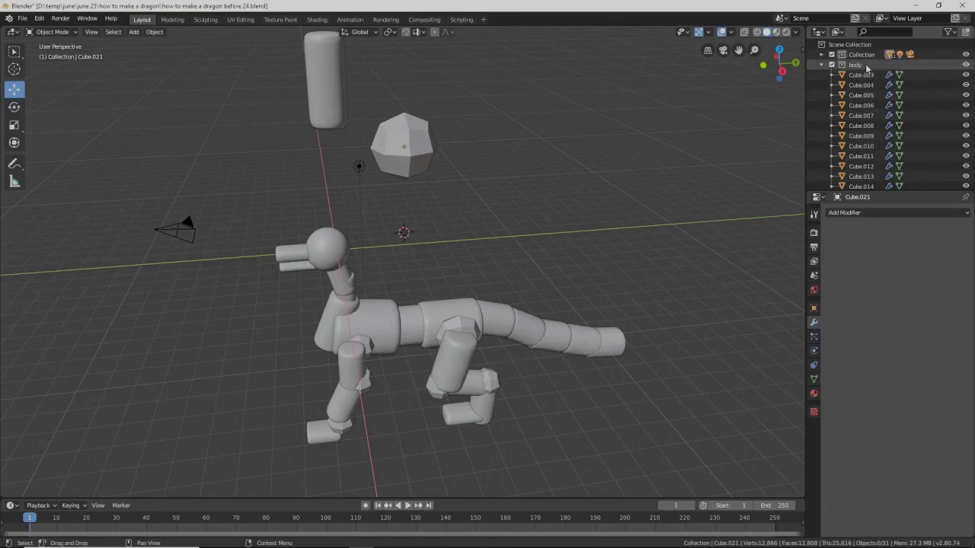
click(966, 66)
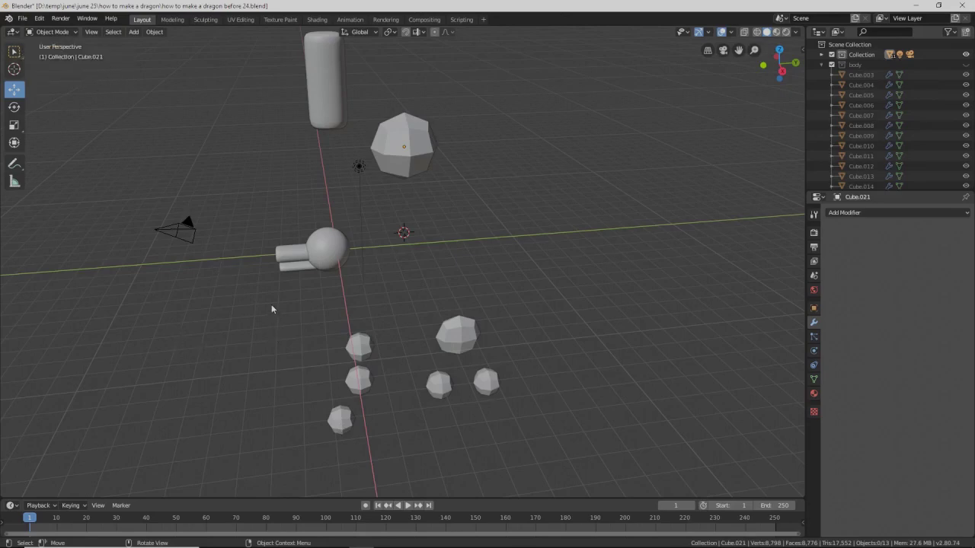
key(b)
drag(272, 308, 543, 461)
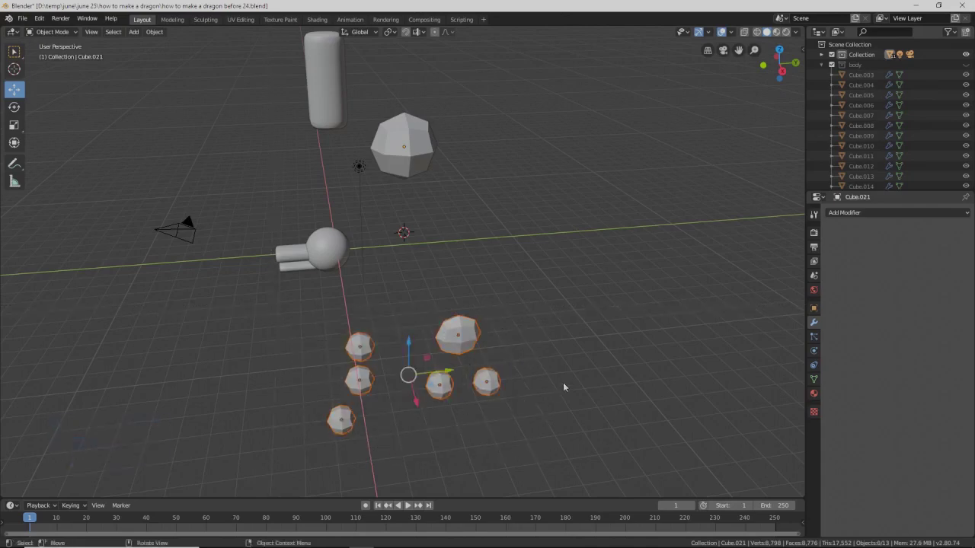
key(m)
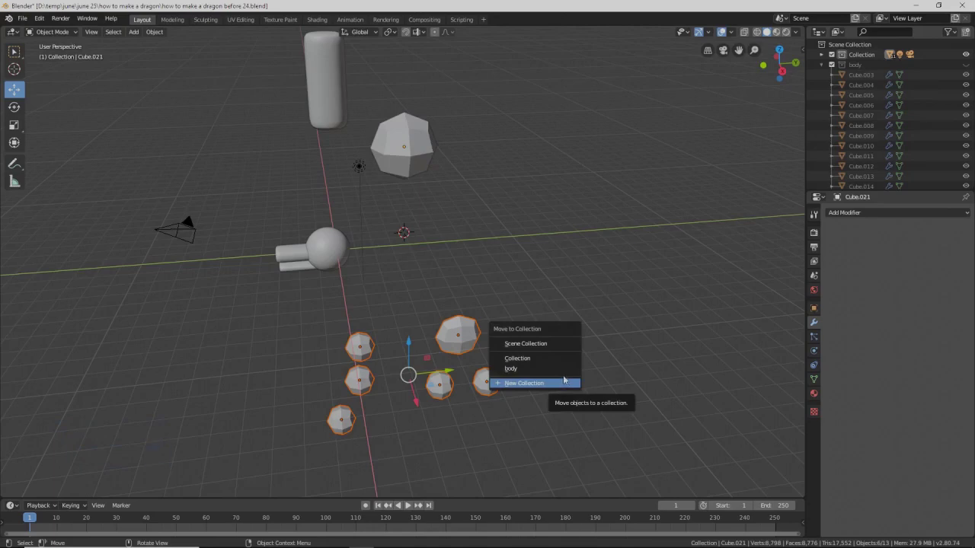
click(563, 369)
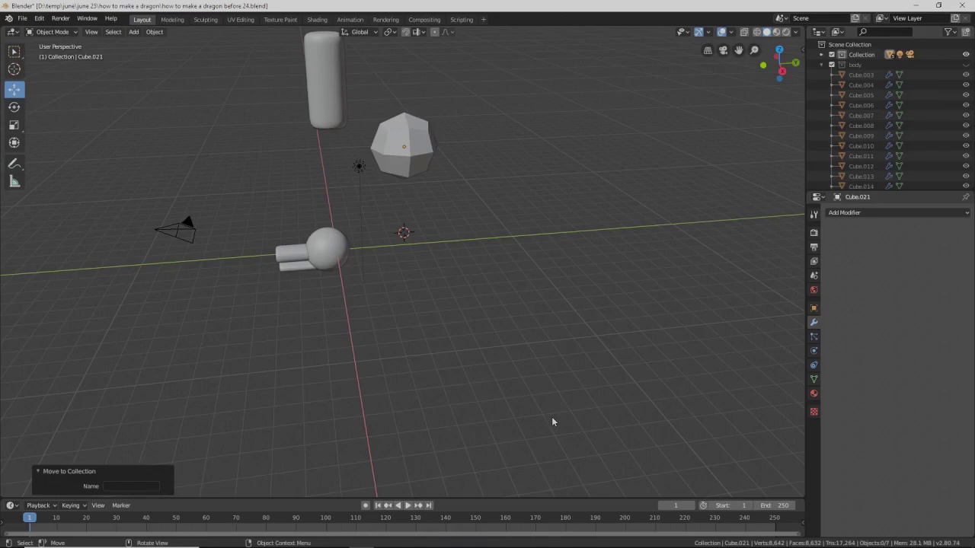
- Hide the faceted ball, the tall cylinder and the two small cylinders beside the smooth sphere
key(Pause)
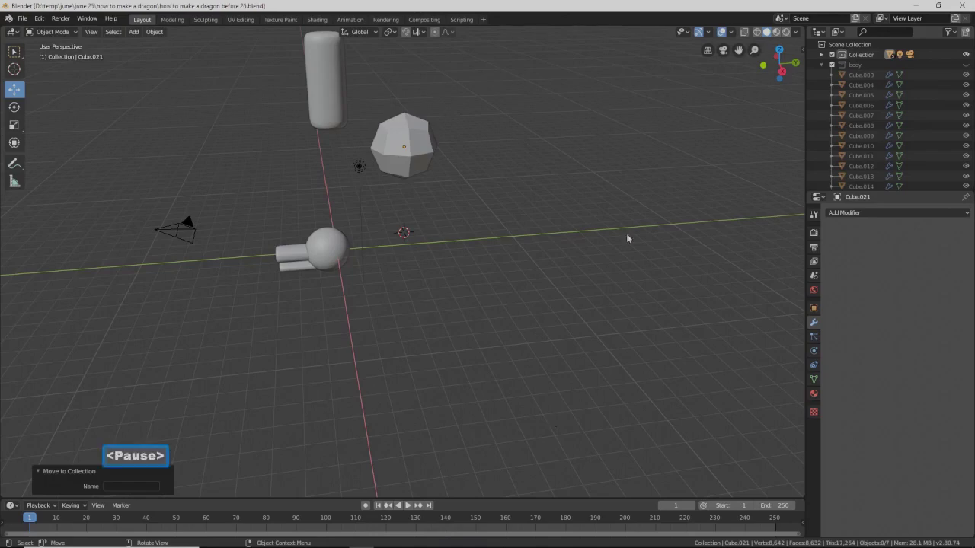
click(411, 131)
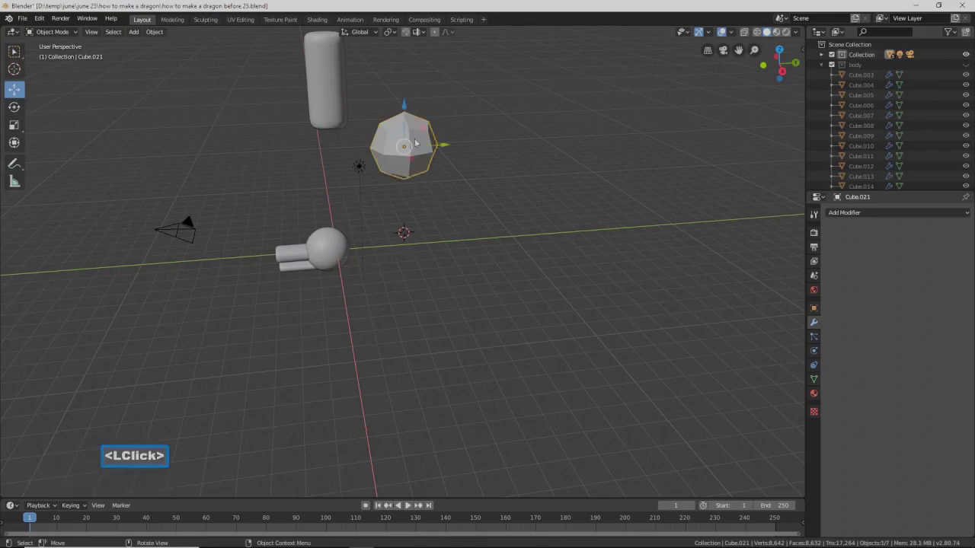
shift+click(316, 64)
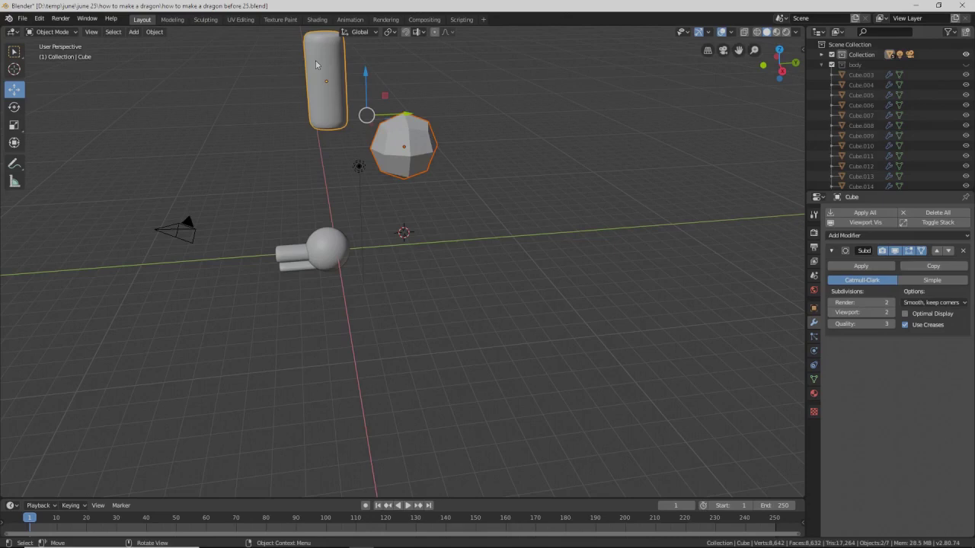
key(h)
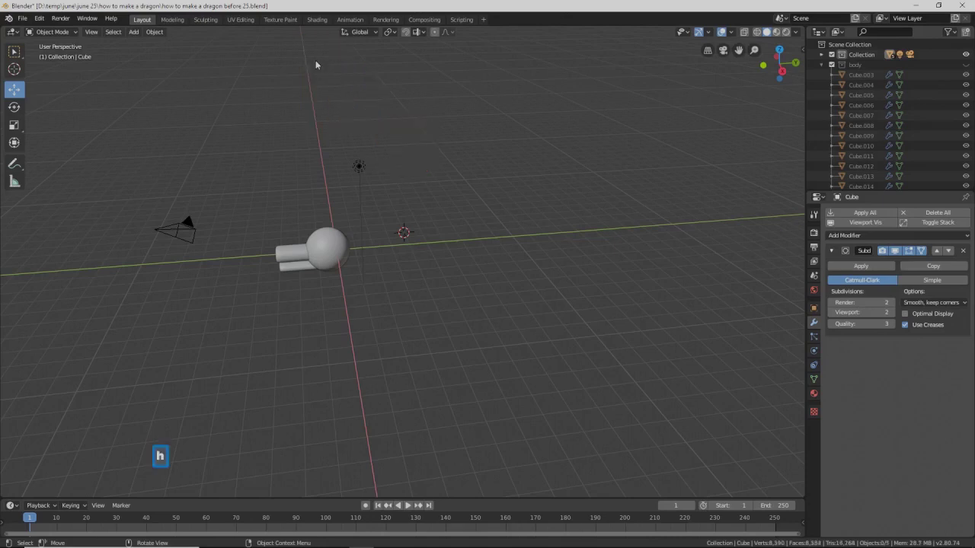
click(283, 249)
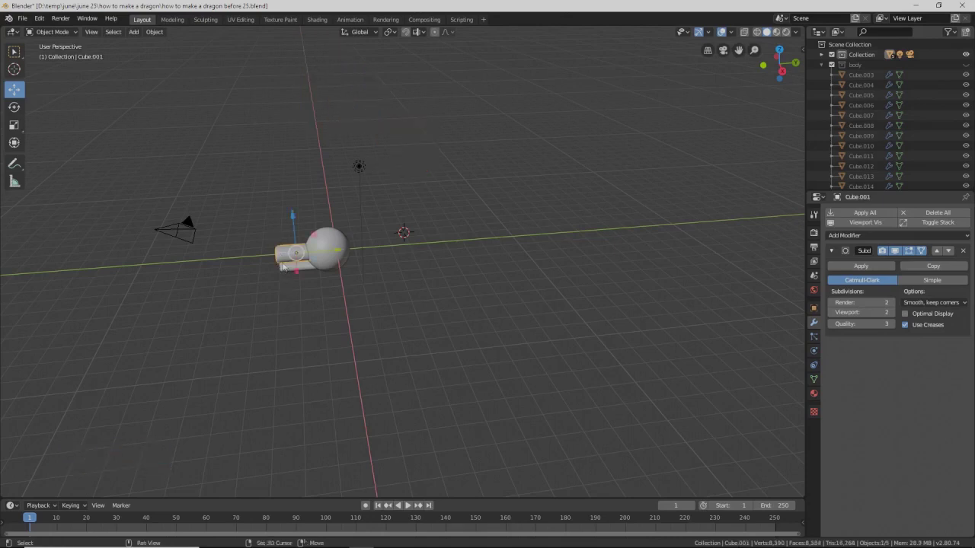
shift+click(283, 268)
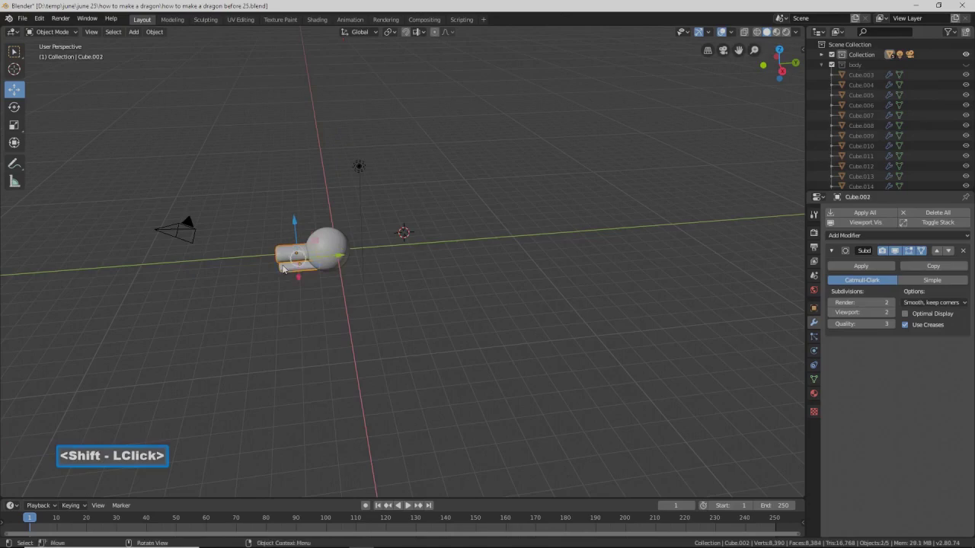
key(h)
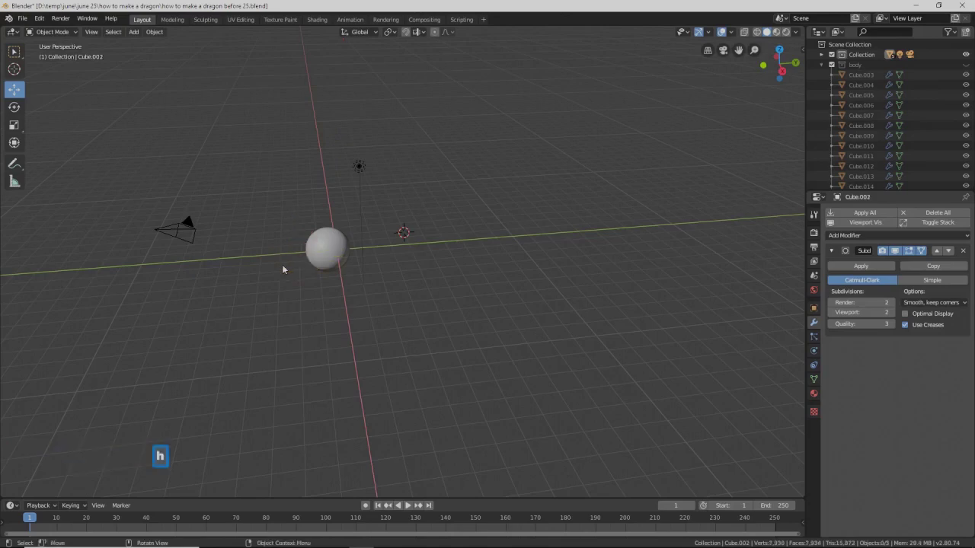
- Switch the viewport to the front view and frame the remaining sphere
scroll(323, 295, up, 6)
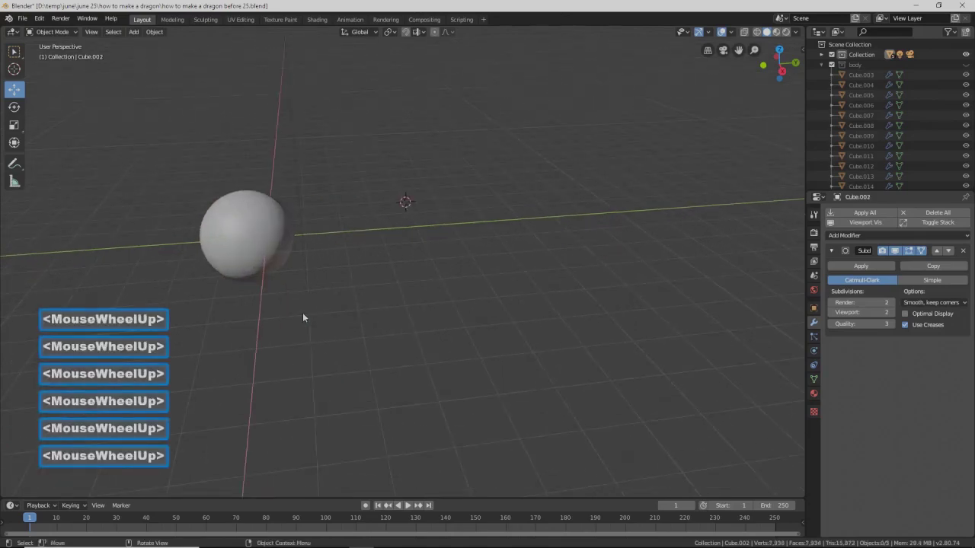
scroll(302, 318, up, 1)
shift+middle_drag(287, 315, 585, 298)
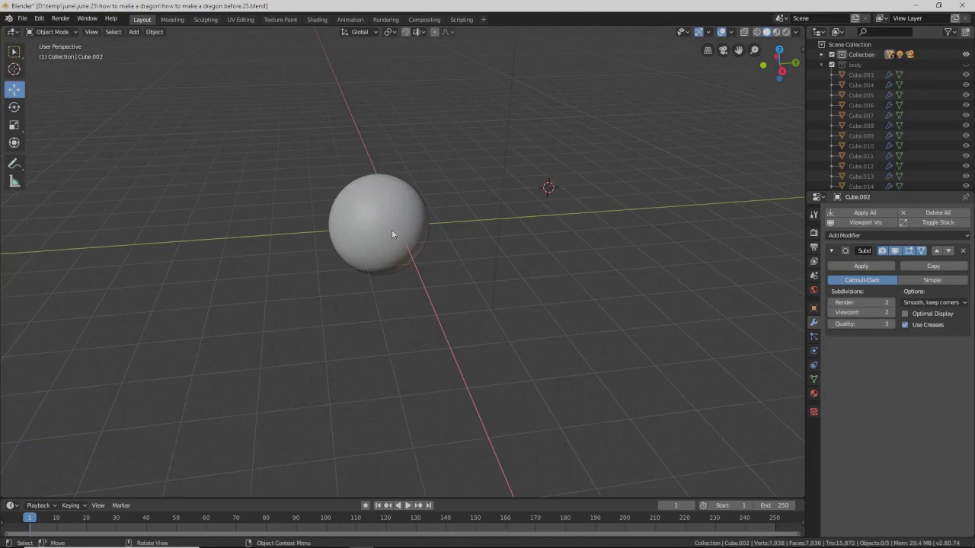
click(91, 32)
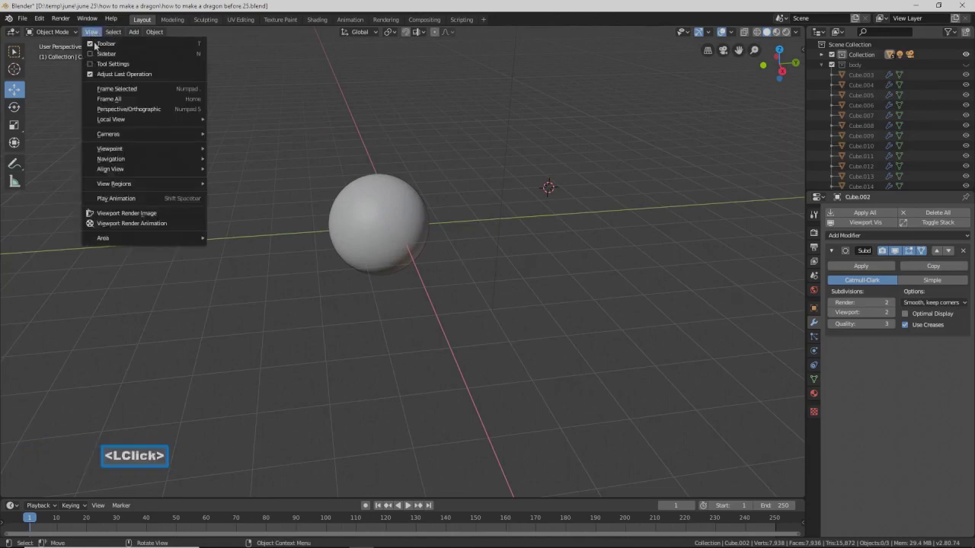
mouse_move(123, 147)
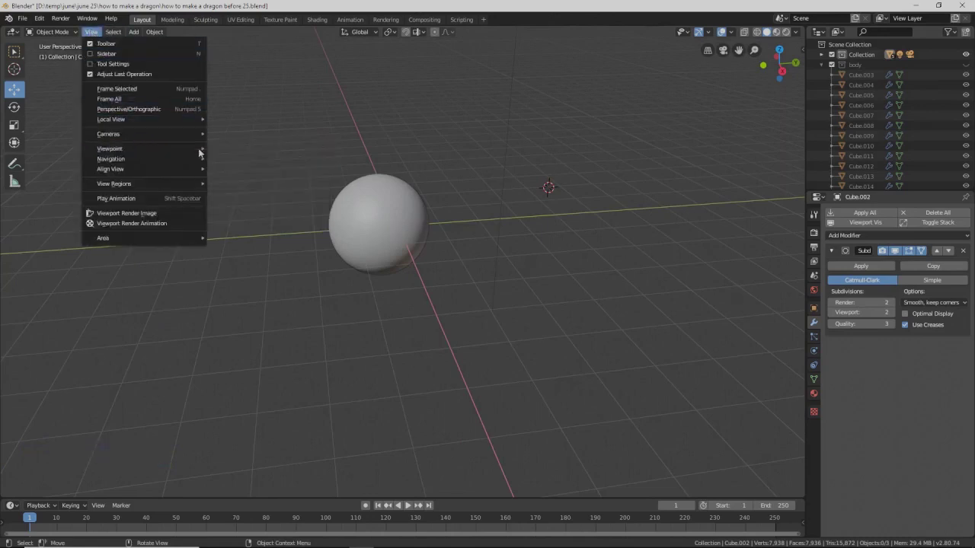
click(235, 189)
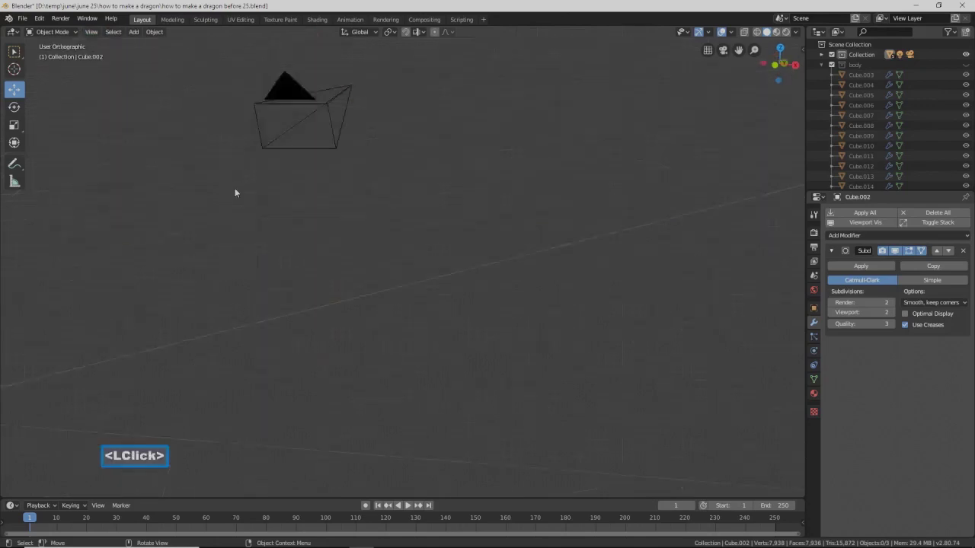
scroll(381, 244, down, 5)
shift+middle_drag(307, 291, 494, 203)
scroll(478, 259, up, 2)
scroll(479, 260, up, 2)
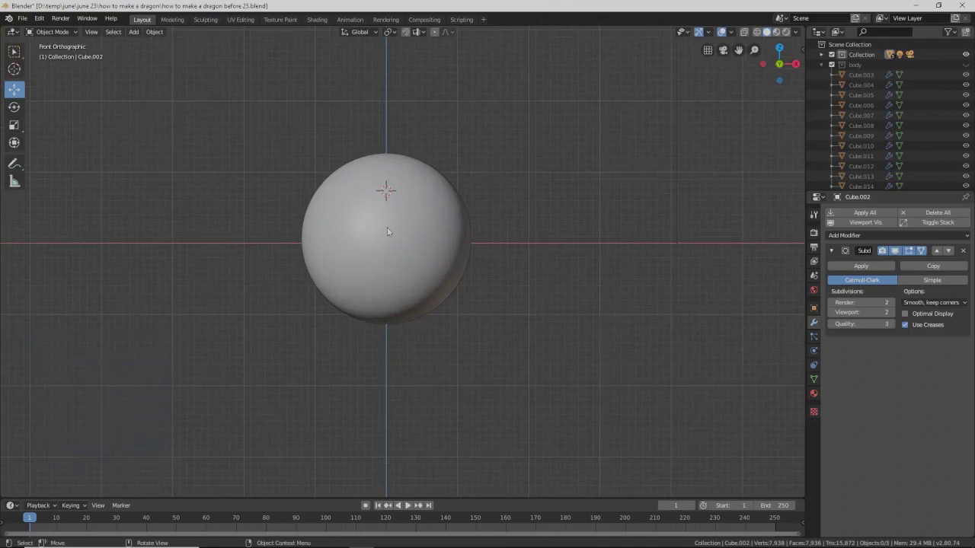
- Apply Shade Smooth to the sphere
click(436, 229)
right_click(437, 229)
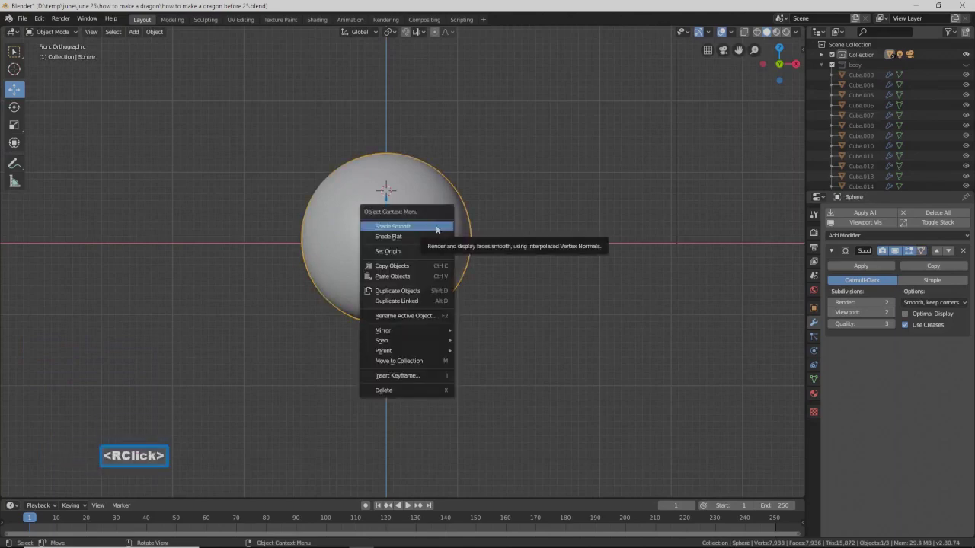
click(436, 227)
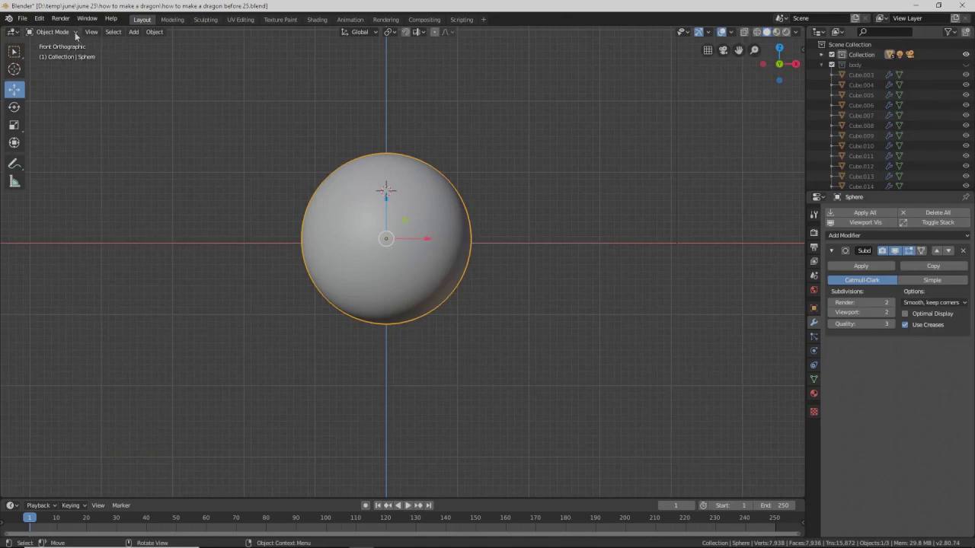
- Put the sphere in Sculpt Mode and set the viewport to the right view
click(75, 34)
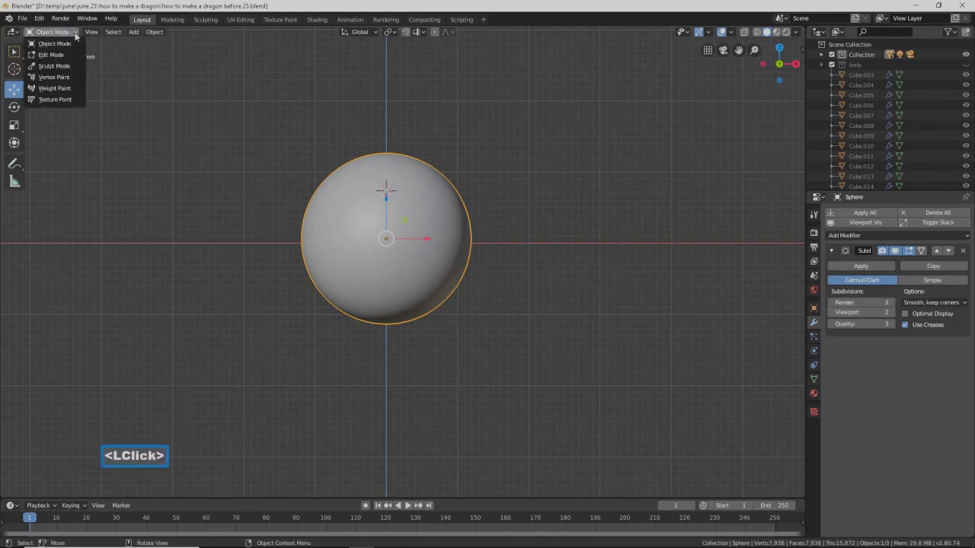
click(55, 66)
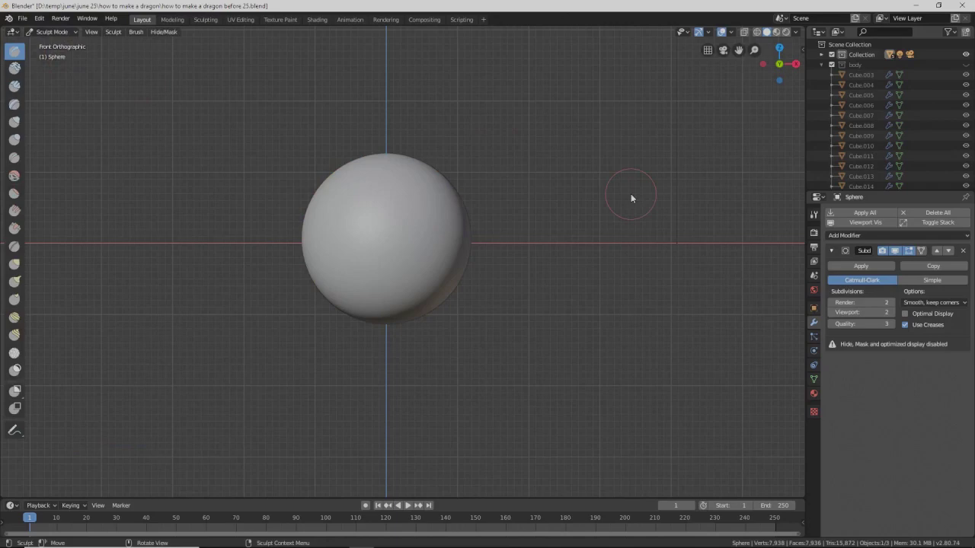
click(91, 32)
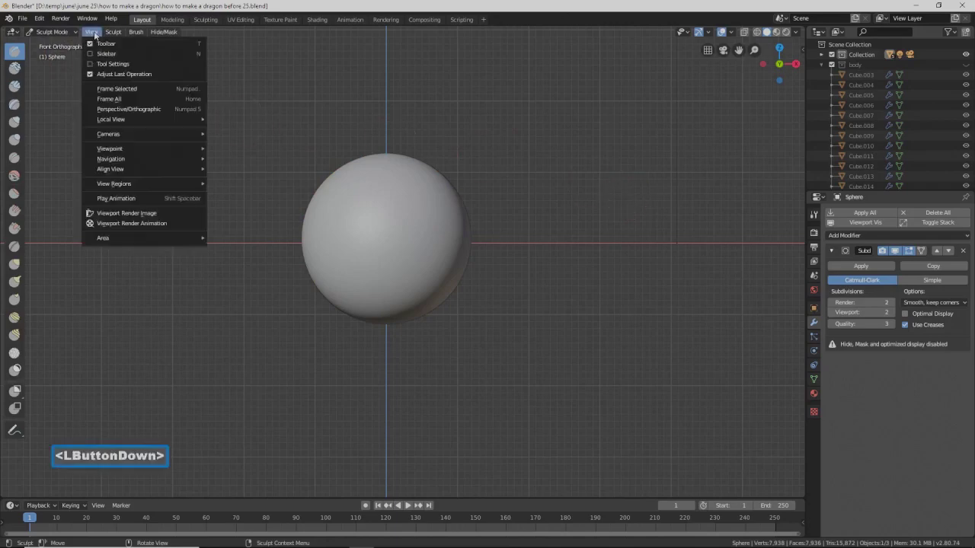
mouse_move(128, 148)
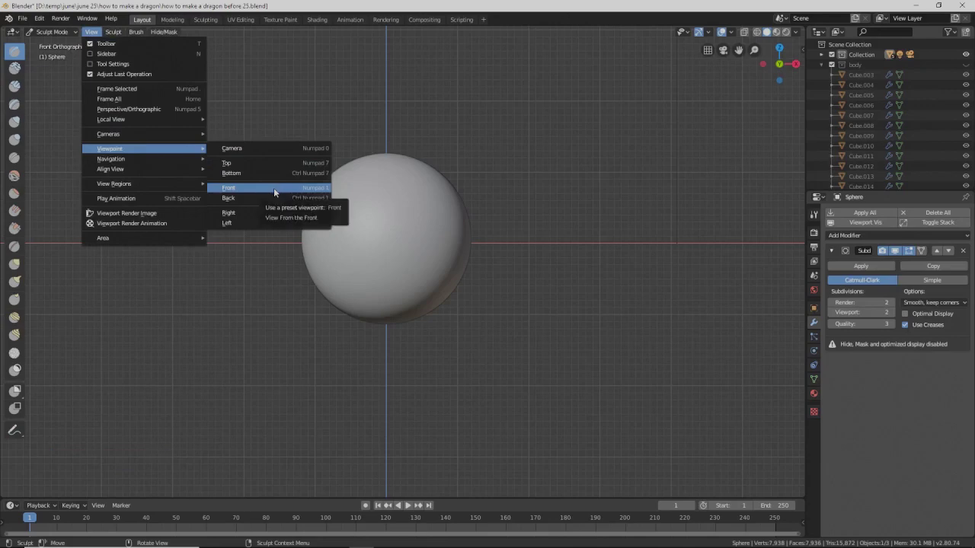
click(266, 213)
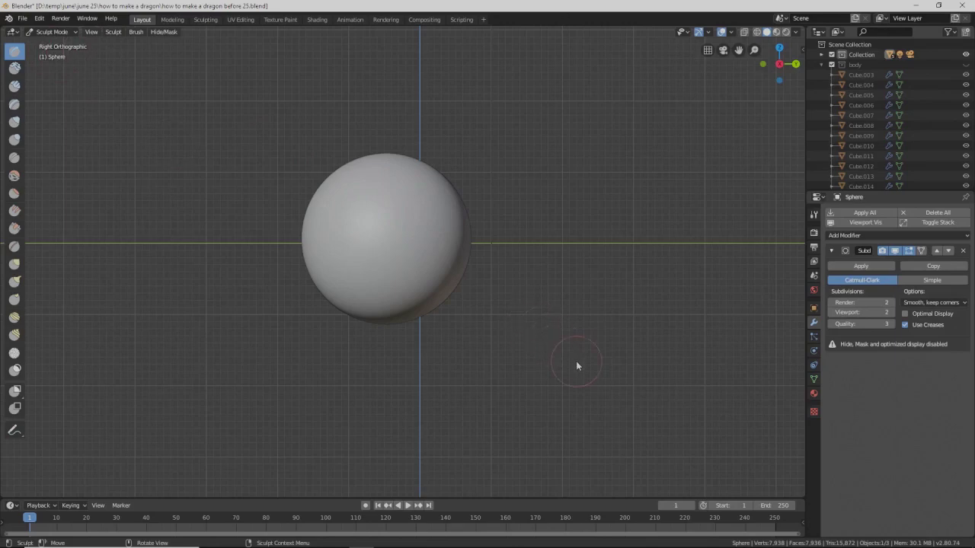
- Duplicate the sphere in Object Mode and move the copy toward negative Y and downward so it partly overlaps the original
key(Pause)
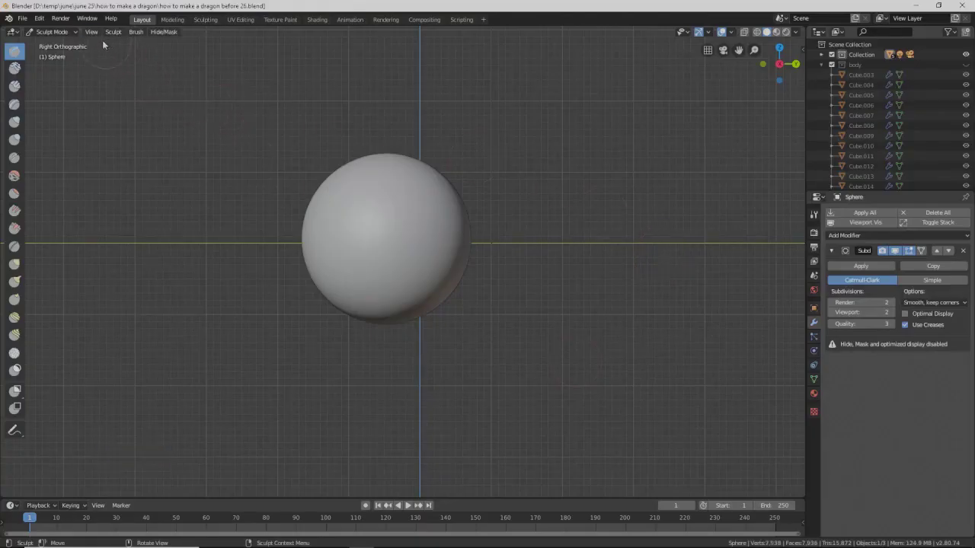
click(74, 32)
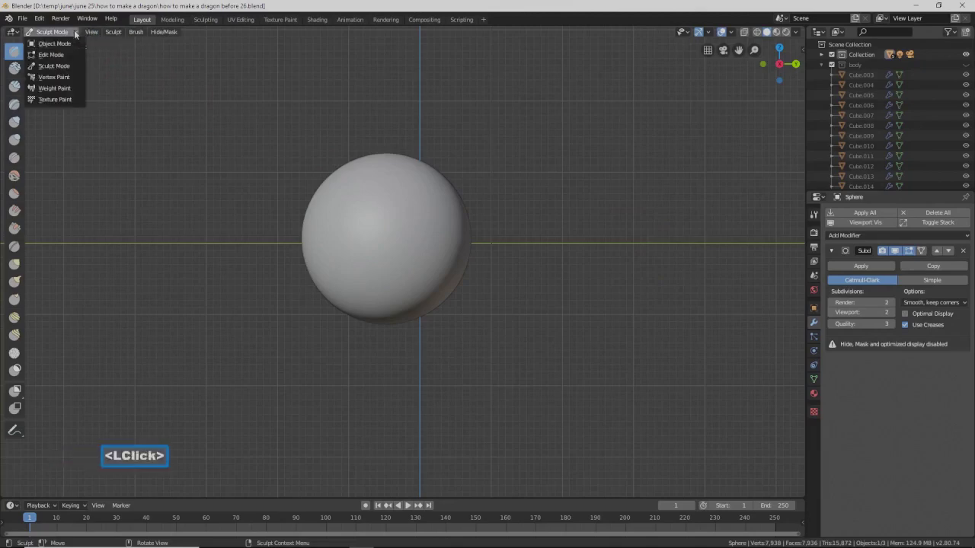
click(62, 44)
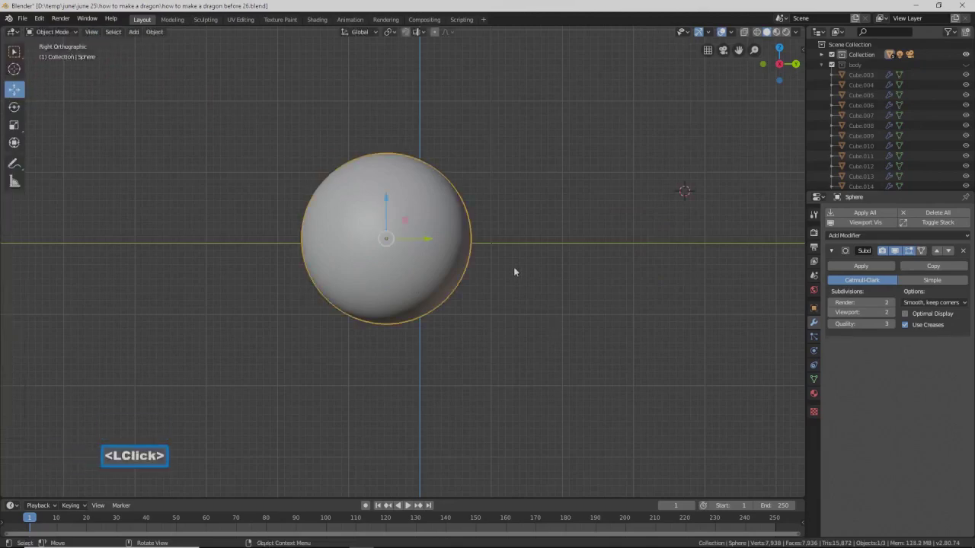
key(shift+d)
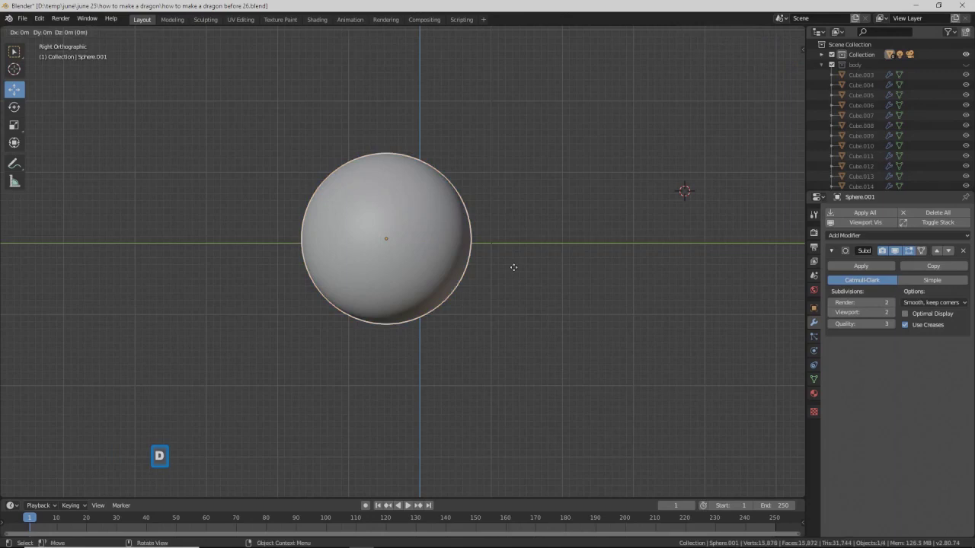
right_click(514, 266)
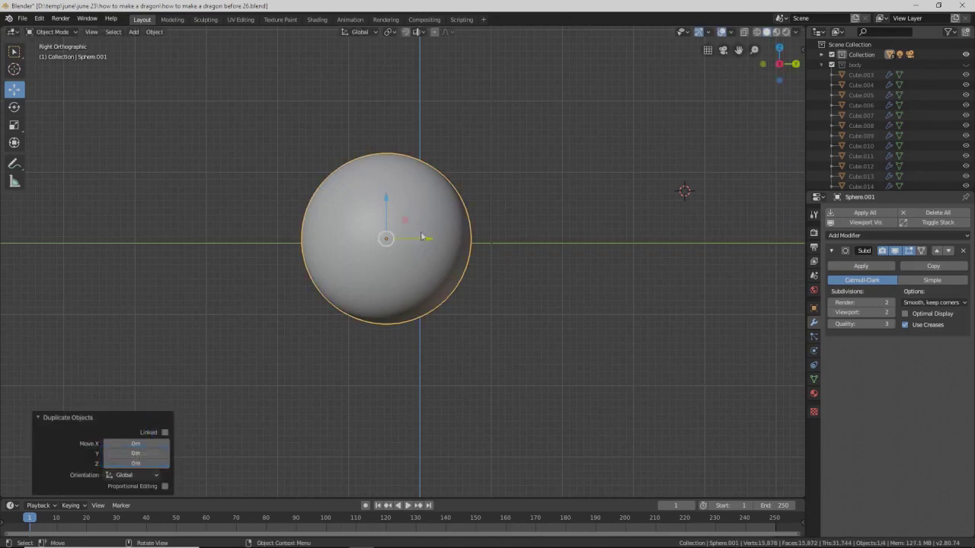
drag(424, 240, 370, 244)
drag(332, 200, 335, 282)
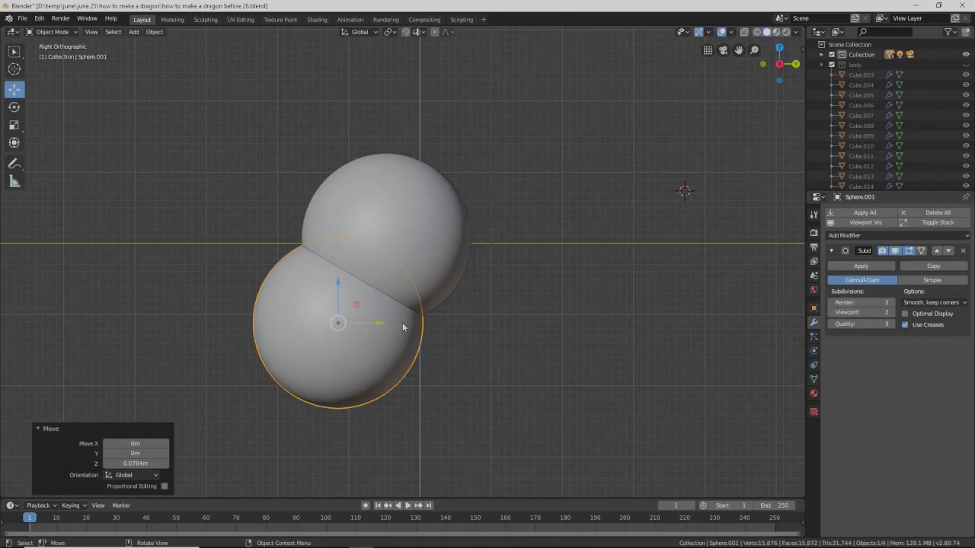
- Put the duplicated sphere in Sculpt Mode and set the viewport lighting to MatCap with the matte red clay sphere
click(76, 32)
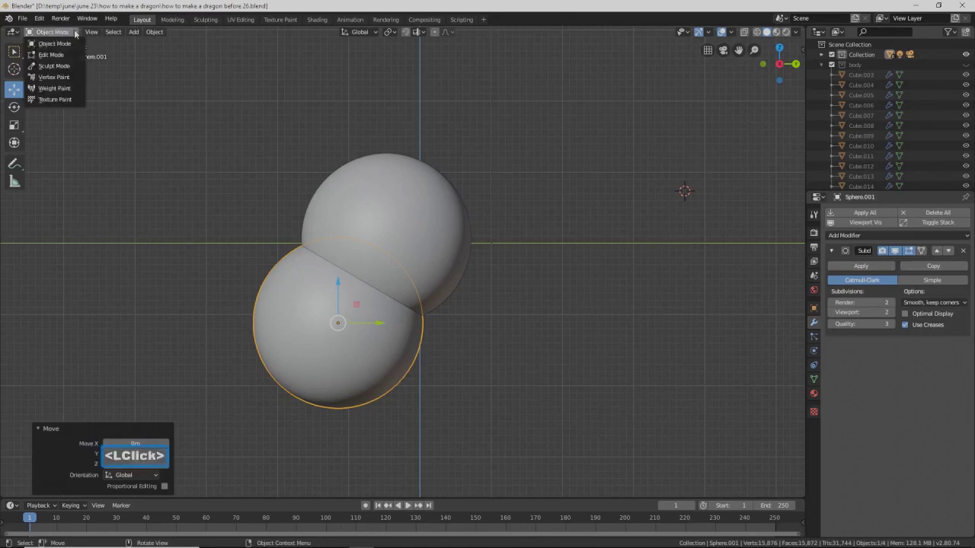
click(66, 66)
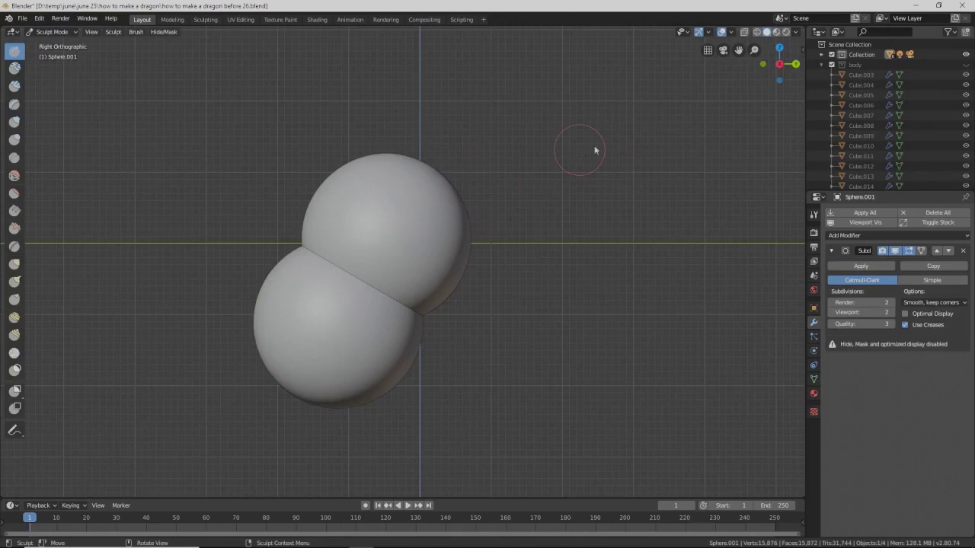
click(797, 34)
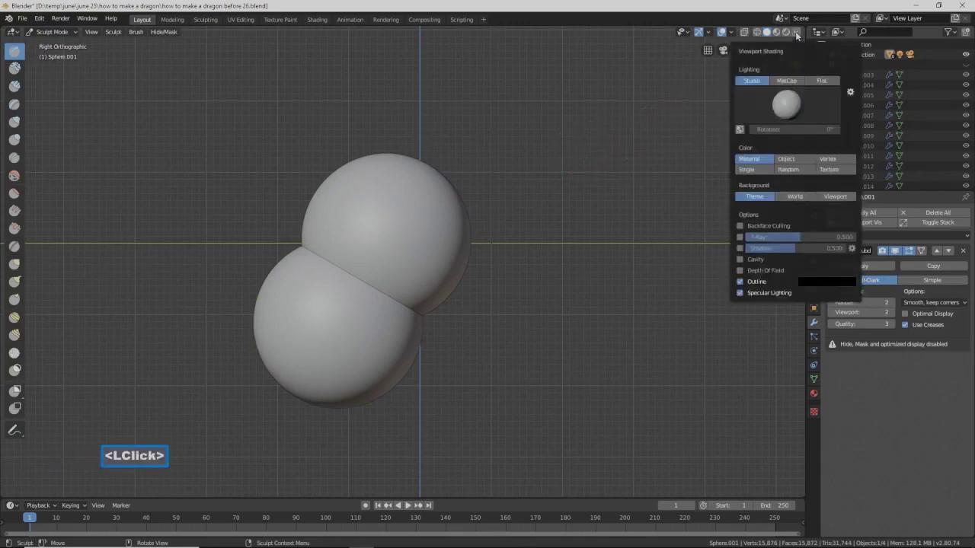
click(786, 82)
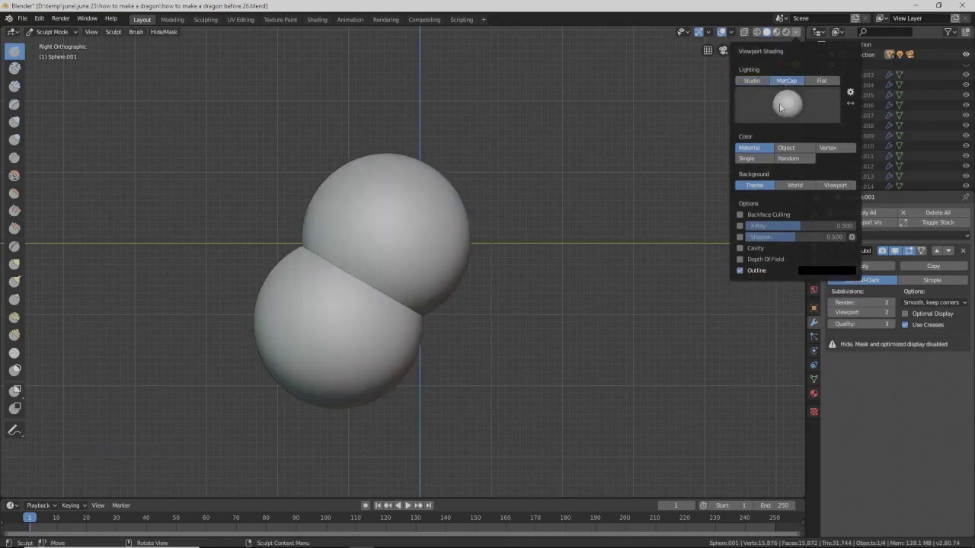
click(784, 106)
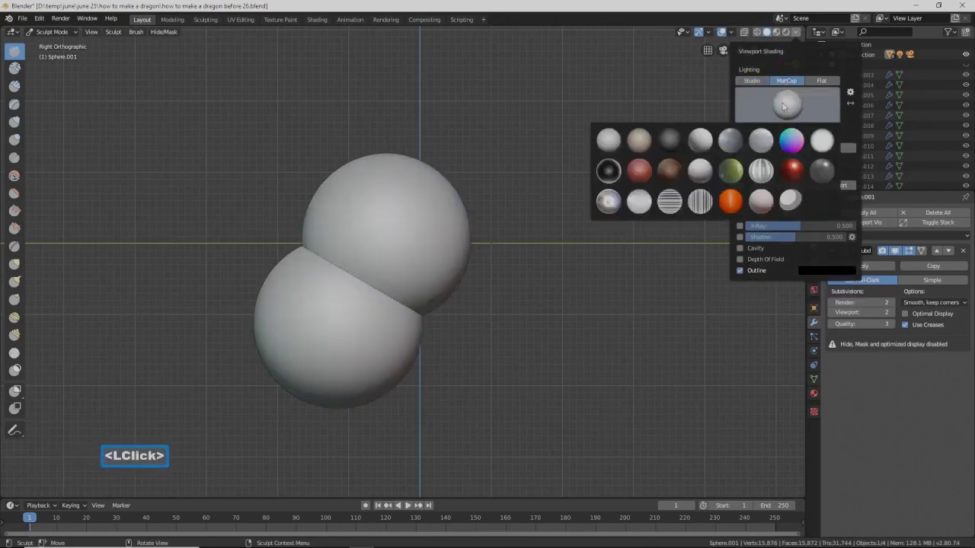
click(639, 169)
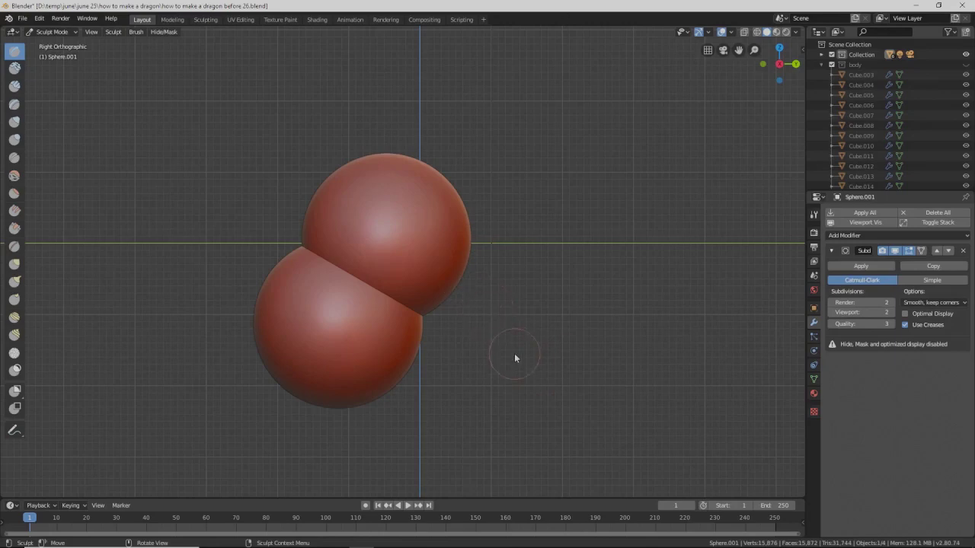
- With an enlarged Grab brush, push the negative-Y side of the lower sphere inward in the right view
key(Pause)
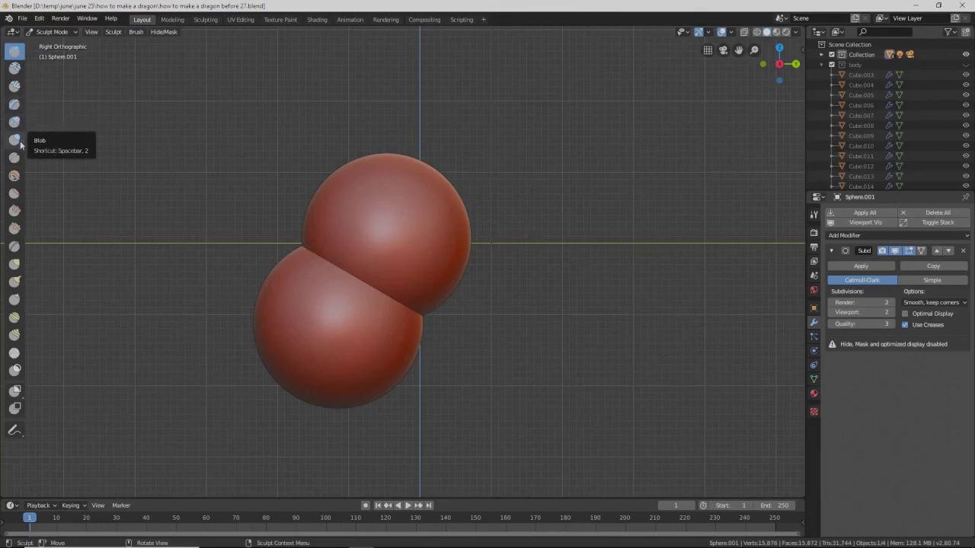
click(16, 264)
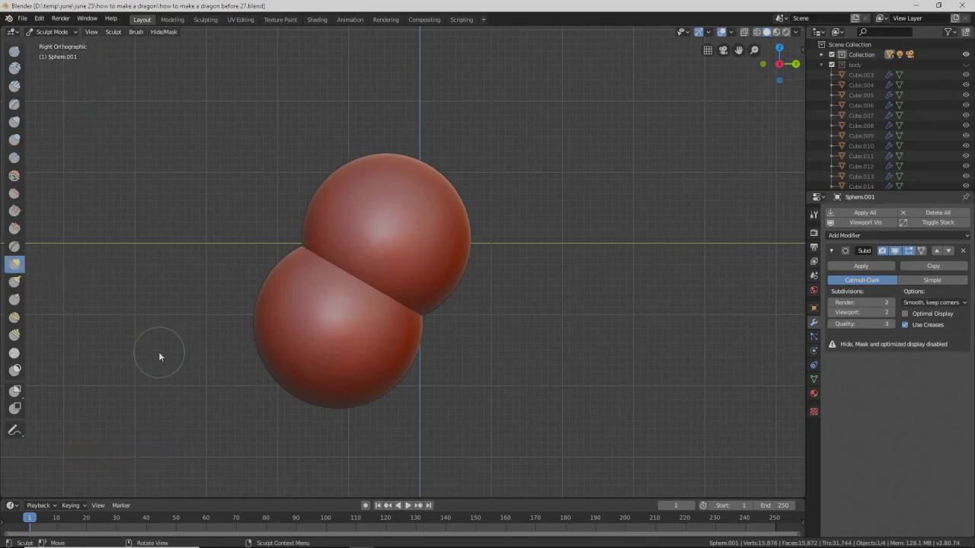
key(f)
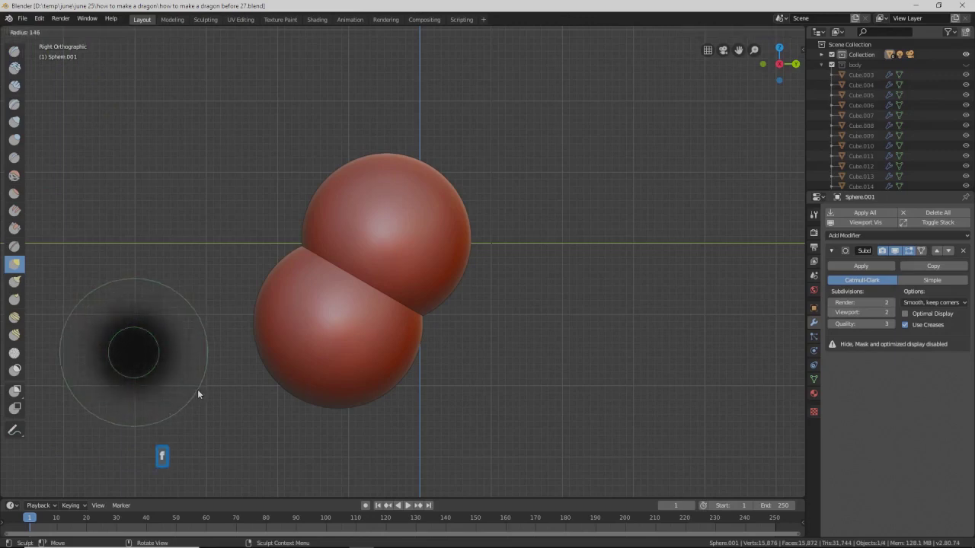
click(209, 406)
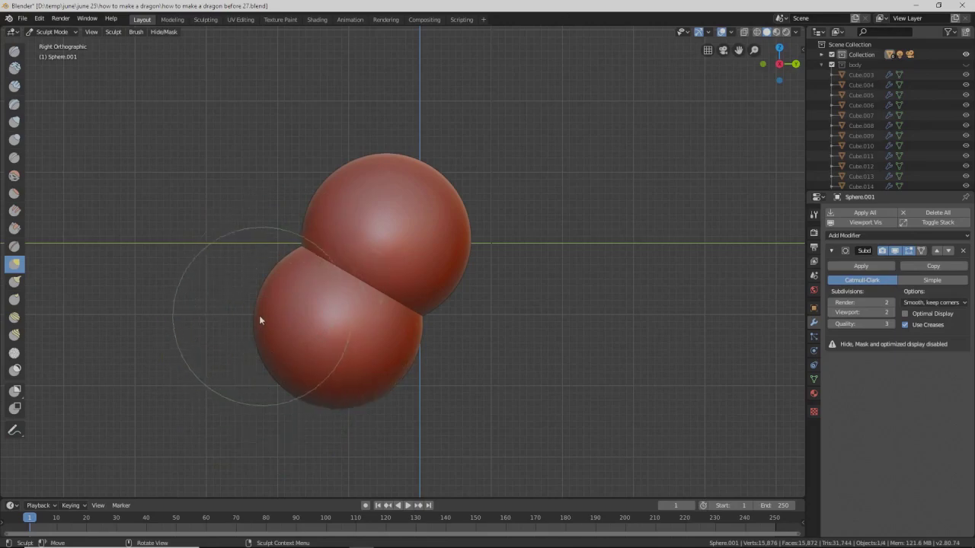
drag(254, 315, 270, 330)
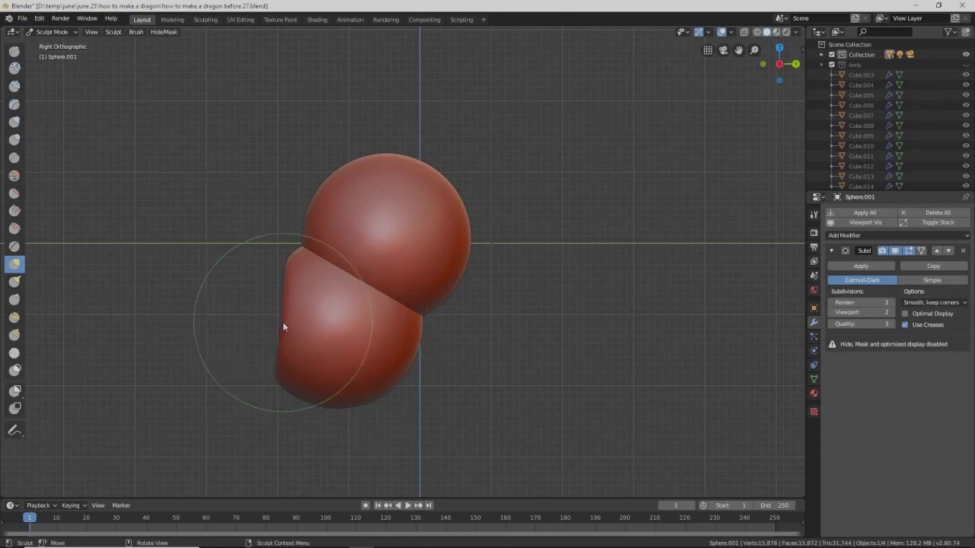
drag(282, 327, 308, 335)
mouse_move(296, 276)
mouse_down()
mouse_move(289, 269)
mouse_move(295, 275)
mouse_up()
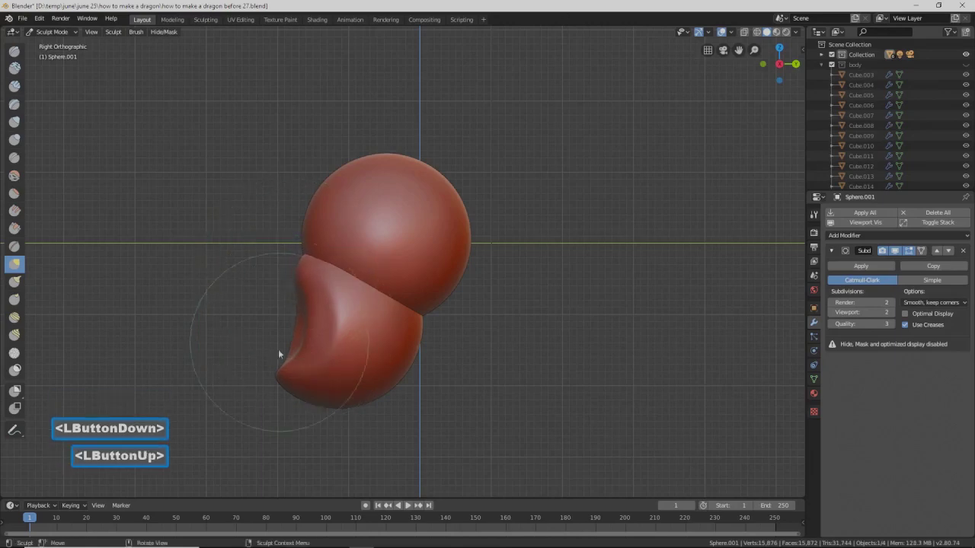
drag(284, 373, 291, 378)
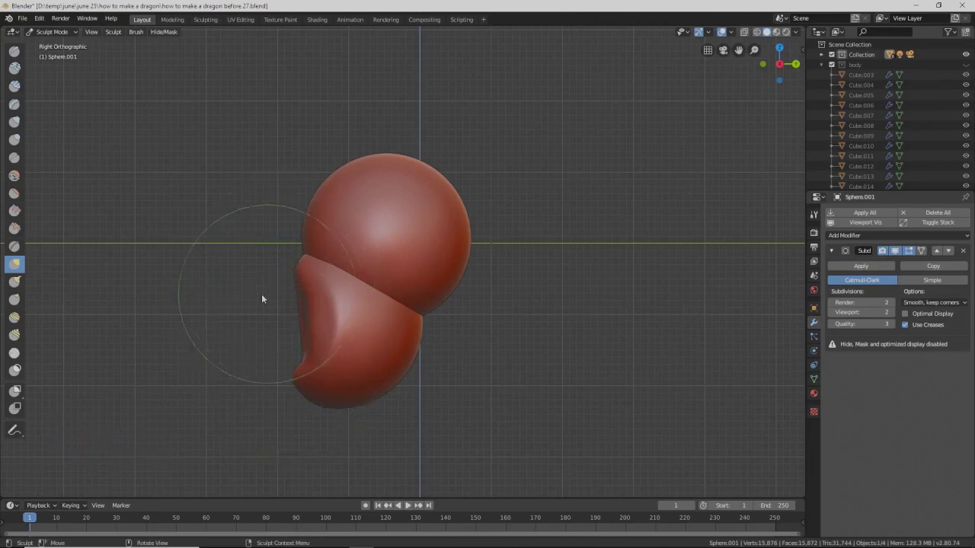
- From the front view, level the dented front face of the lower sphere with the Flatten brush
mouse_move(218, 280)
middle_down()
mouse_move(315, 303)
mouse_move(337, 285)
mouse_move(344, 296)
middle_up()
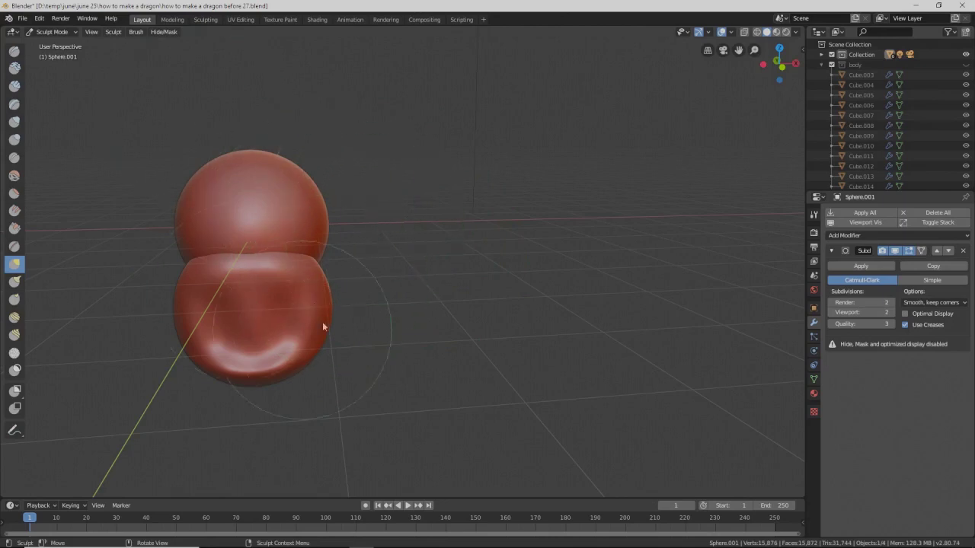
click(96, 33)
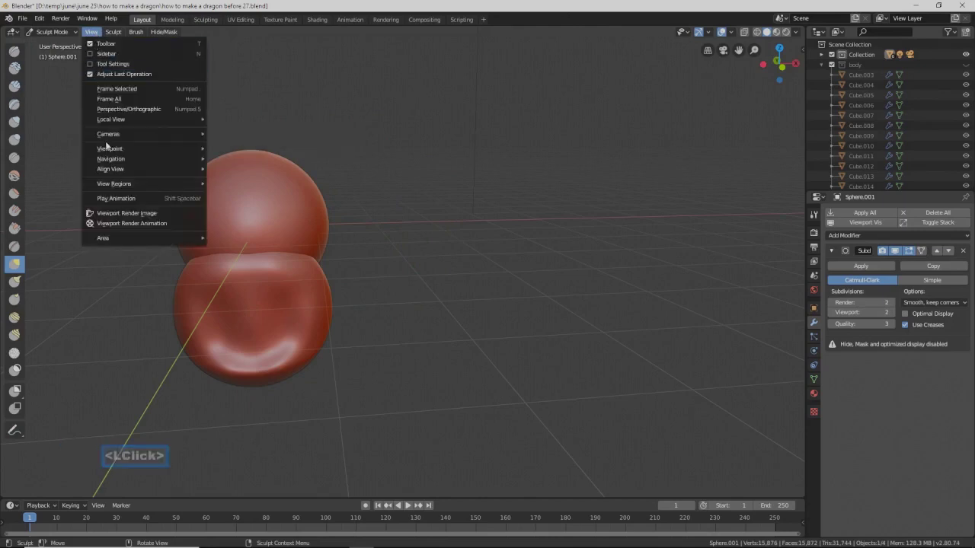
mouse_move(106, 149)
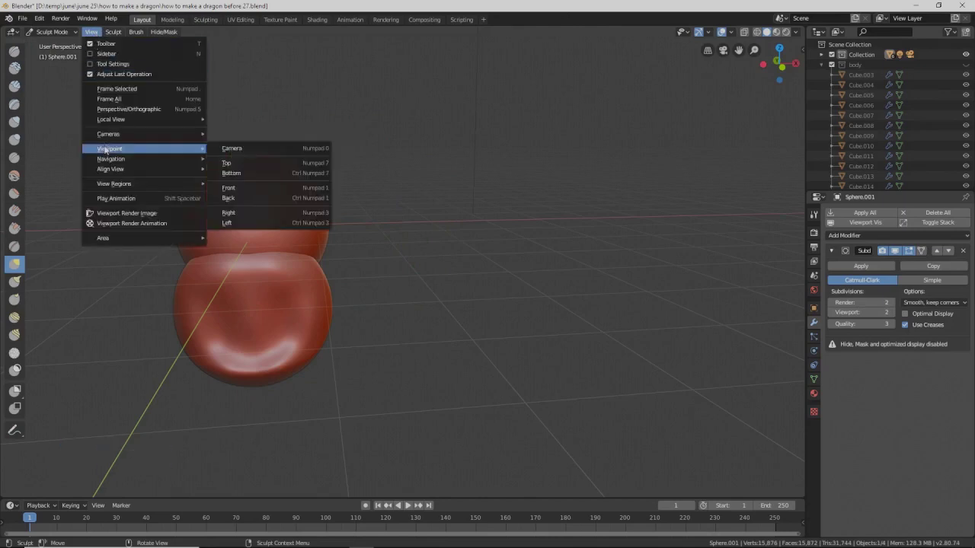
click(259, 186)
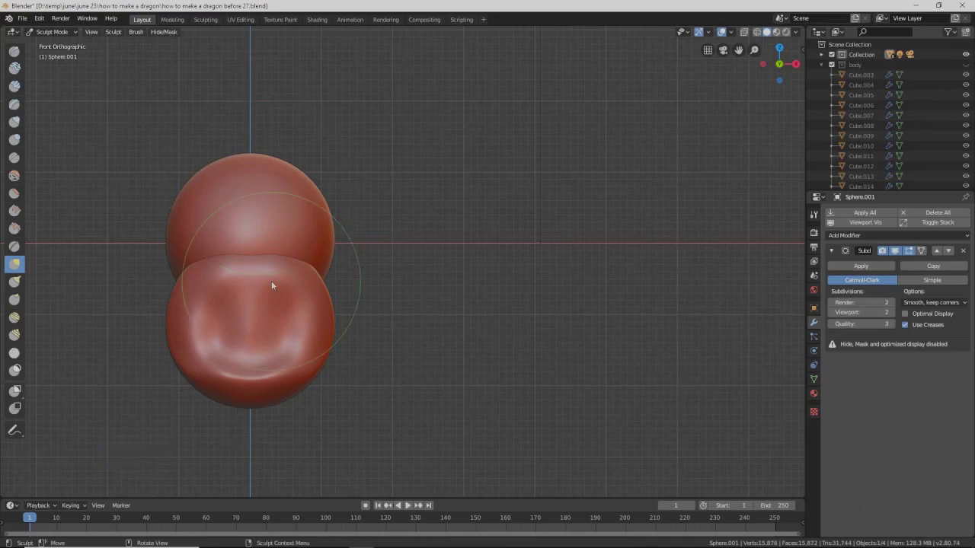
click(14, 194)
mouse_move(241, 317)
mouse_down()
mouse_move(249, 323)
mouse_move(218, 316)
mouse_move(230, 337)
mouse_up()
double_click(249, 323)
click(249, 323)
double_click(249, 323)
click(251, 366)
mouse_move(364, 308)
middle_down()
mouse_move(381, 300)
mouse_move(289, 298)
mouse_move(413, 288)
mouse_move(405, 289)
middle_up()
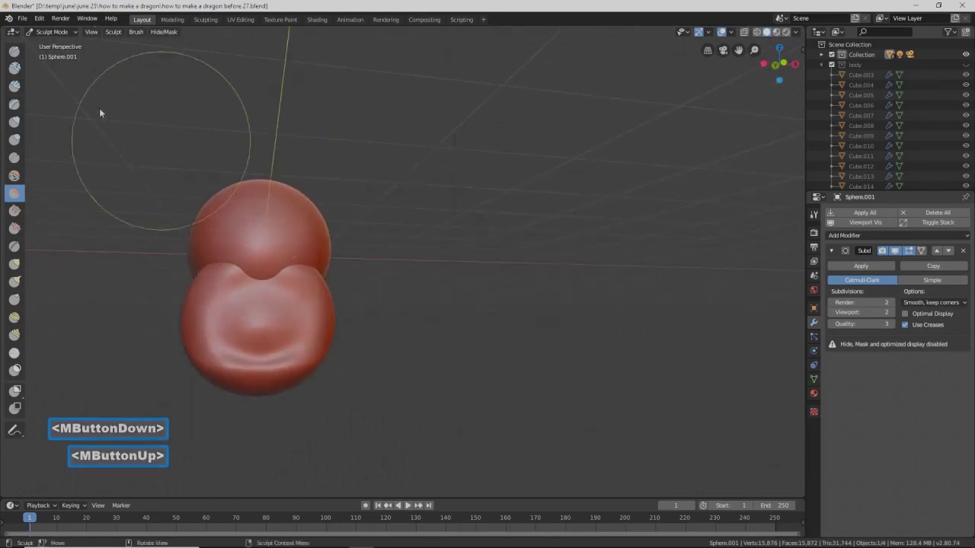
- Smooth out the remaining ridges on the lower sphere's front face in the front view
key(KP_1)
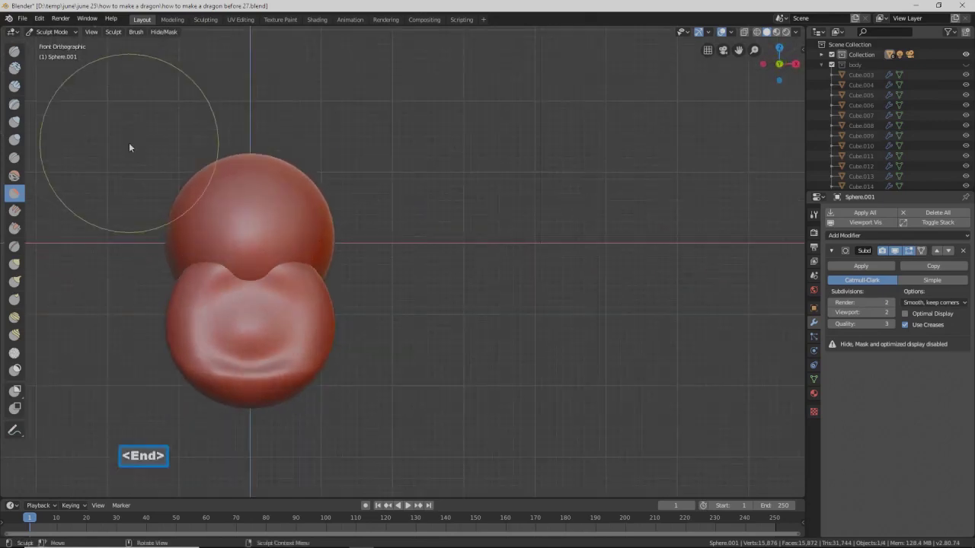
shift+drag(245, 286, 242, 368)
shift+double_click(243, 368)
shift+click(269, 332)
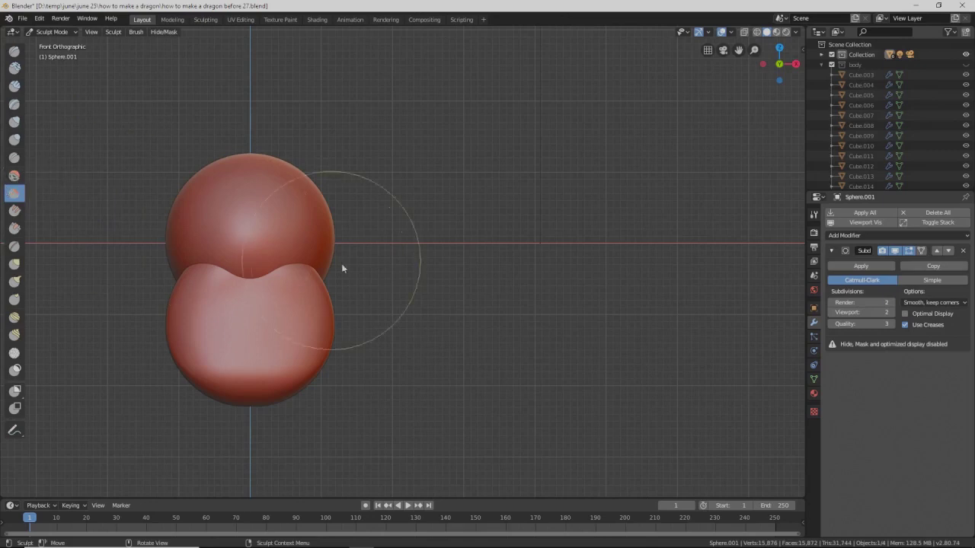
mouse_move(481, 238)
middle_down()
mouse_move(361, 239)
mouse_move(387, 240)
middle_up()
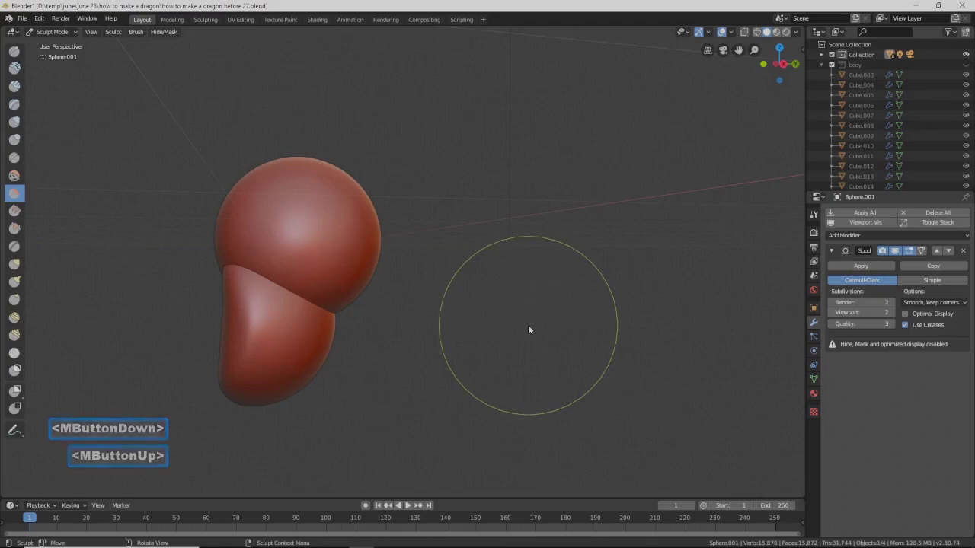
- Return to Object Mode, select the upper sphere and put it in Sculpt Mode
key(Pause)
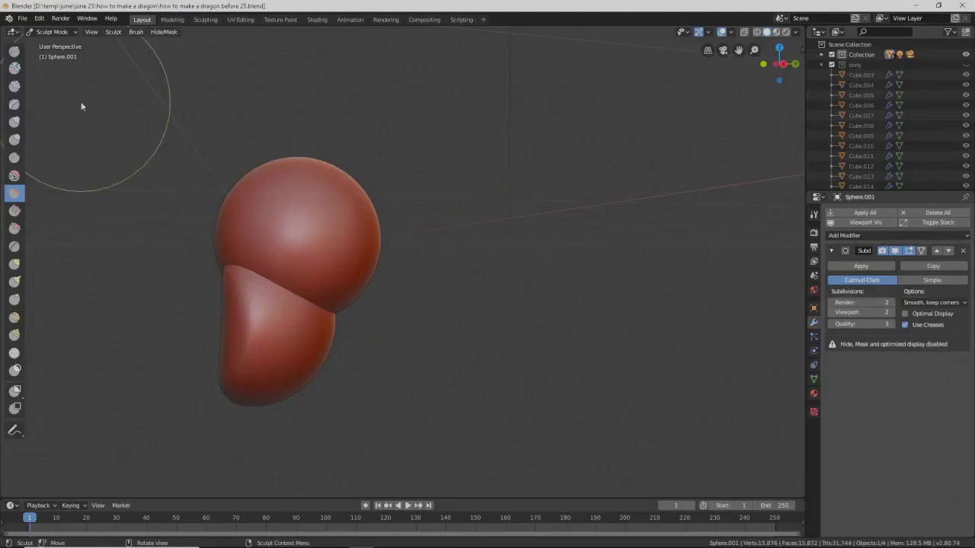
click(71, 31)
click(55, 42)
mouse_move(310, 302)
middle_down()
mouse_move(446, 324)
mouse_move(288, 302)
mouse_move(299, 303)
middle_up()
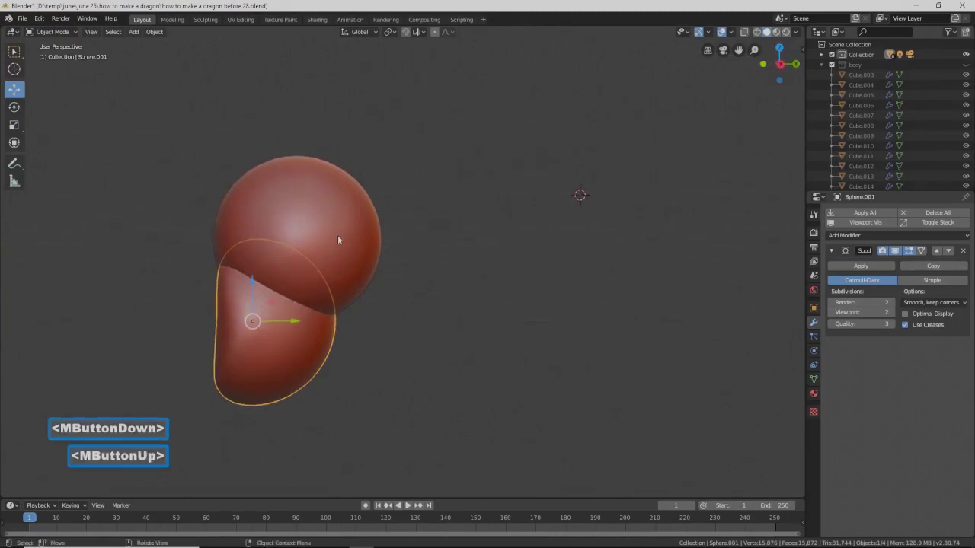
click(320, 218)
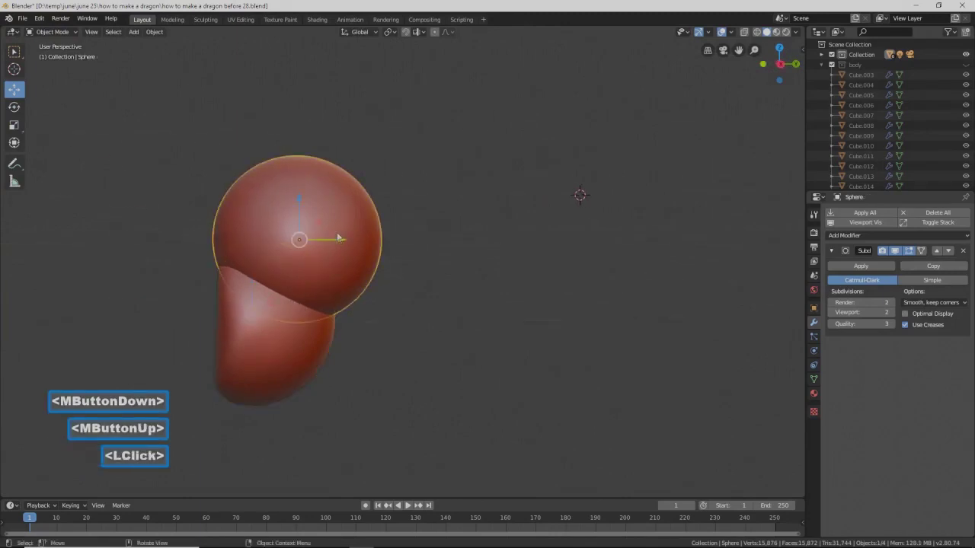
click(72, 32)
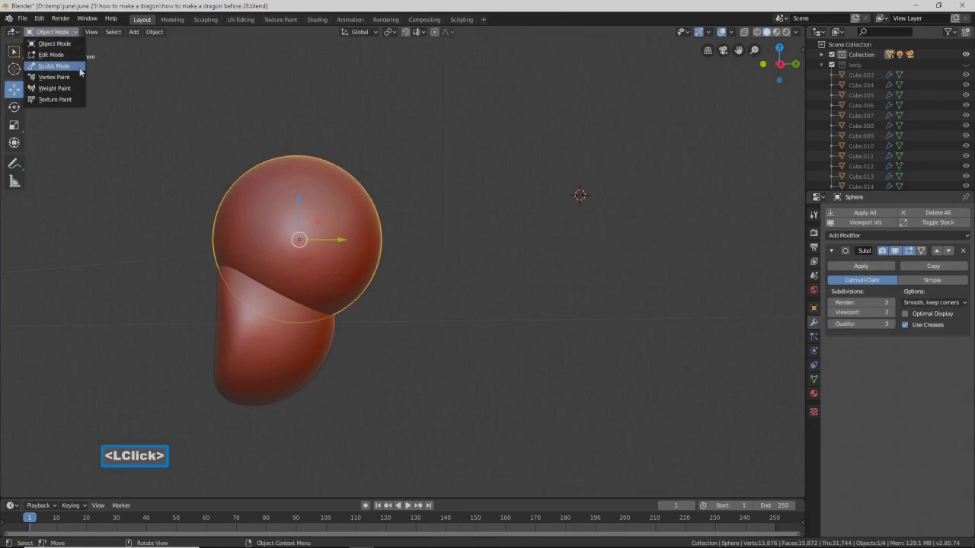
click(49, 64)
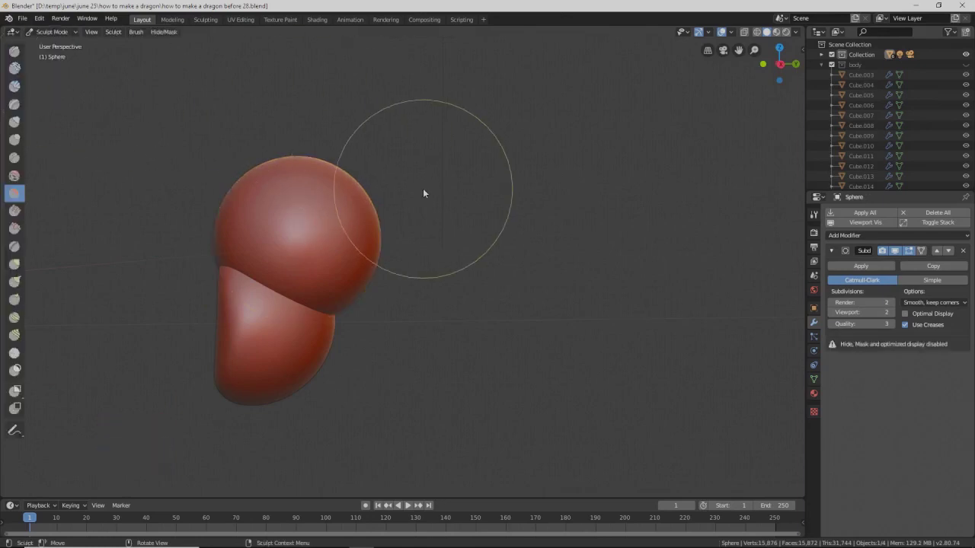
- In the right view, reduce the Flatten brush's radius and flatten the side of the upper sphere
key(Page_Down)
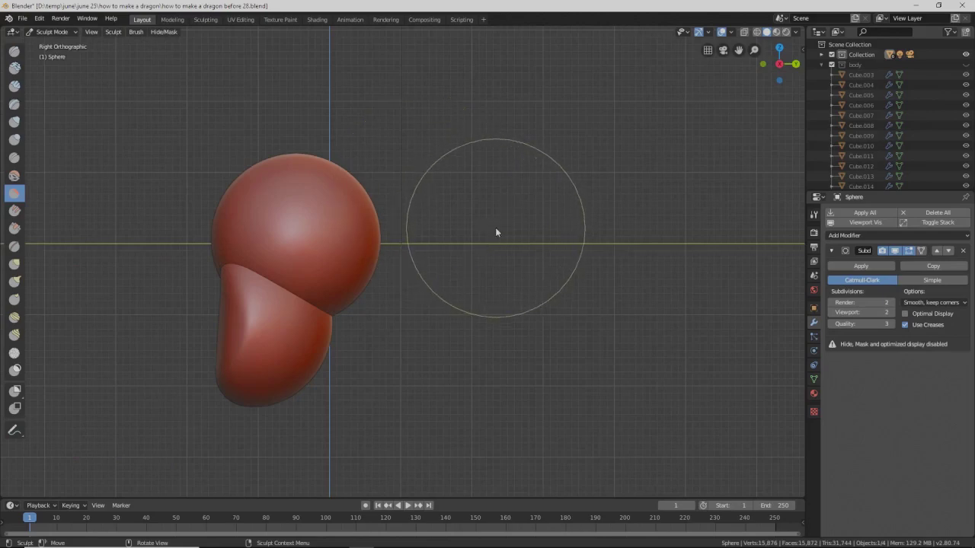
click(91, 31)
mouse_move(125, 150)
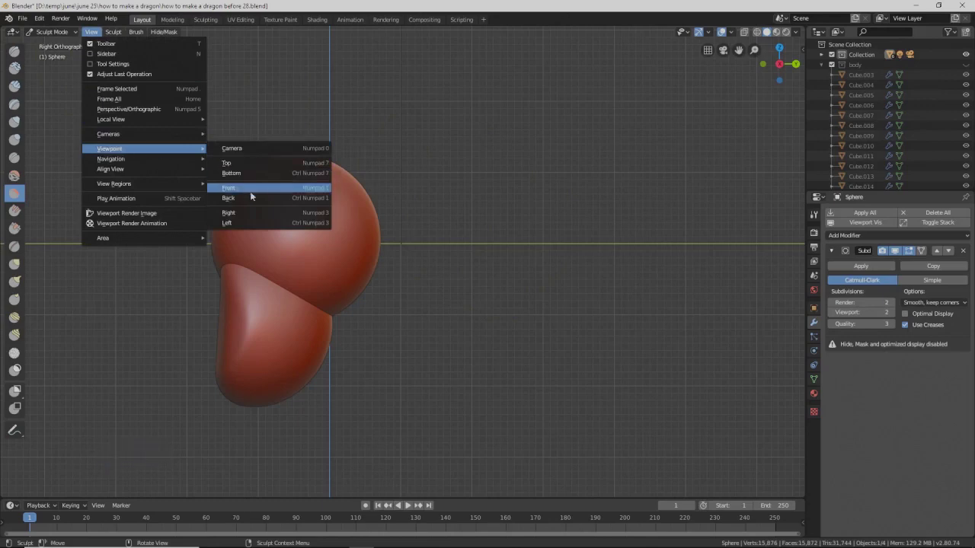
click(236, 212)
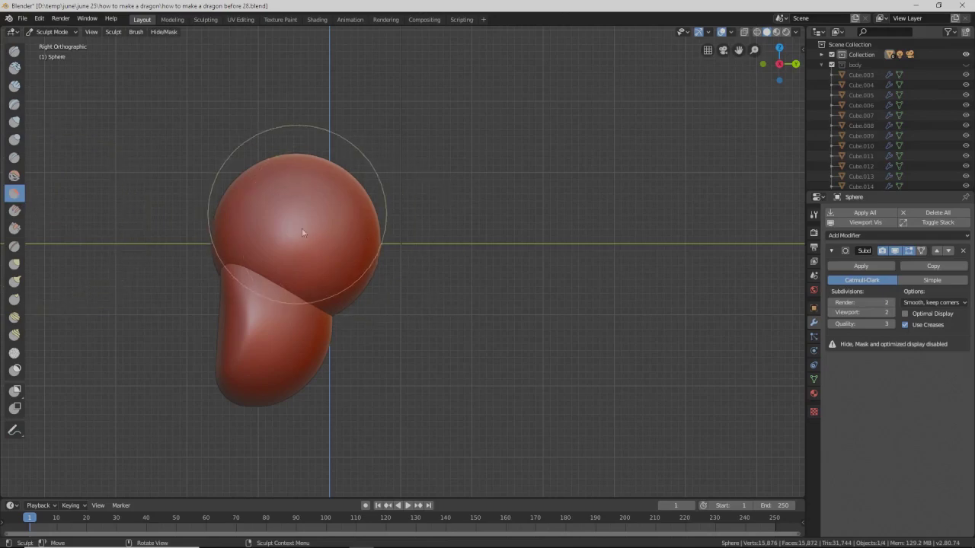
key(f)
click(281, 237)
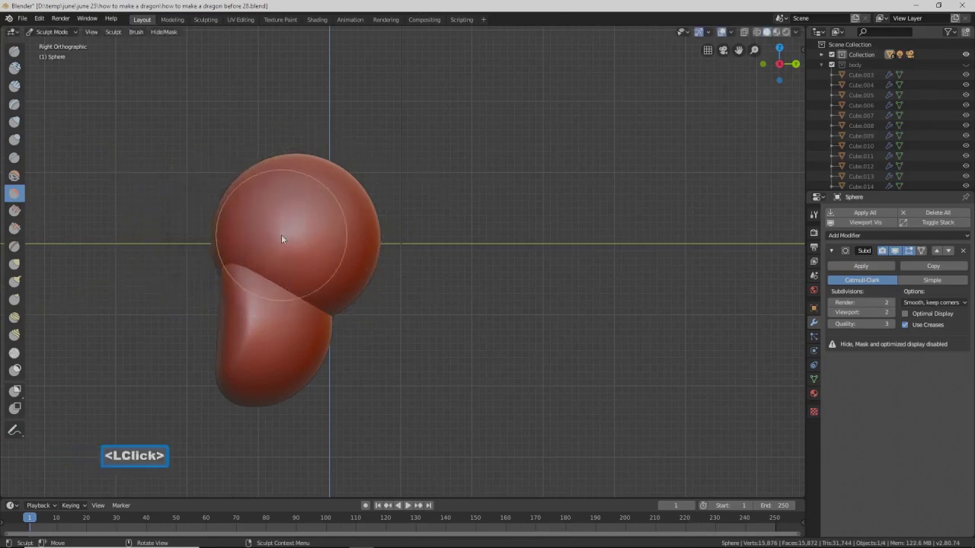
mouse_move(297, 241)
mouse_down()
mouse_move(279, 234)
mouse_move(312, 222)
mouse_move(291, 234)
mouse_move(280, 228)
mouse_move(313, 235)
mouse_move(279, 213)
mouse_move(303, 243)
mouse_move(325, 209)
mouse_move(282, 213)
mouse_move(288, 249)
mouse_move(328, 245)
mouse_move(297, 245)
mouse_move(288, 219)
mouse_up()
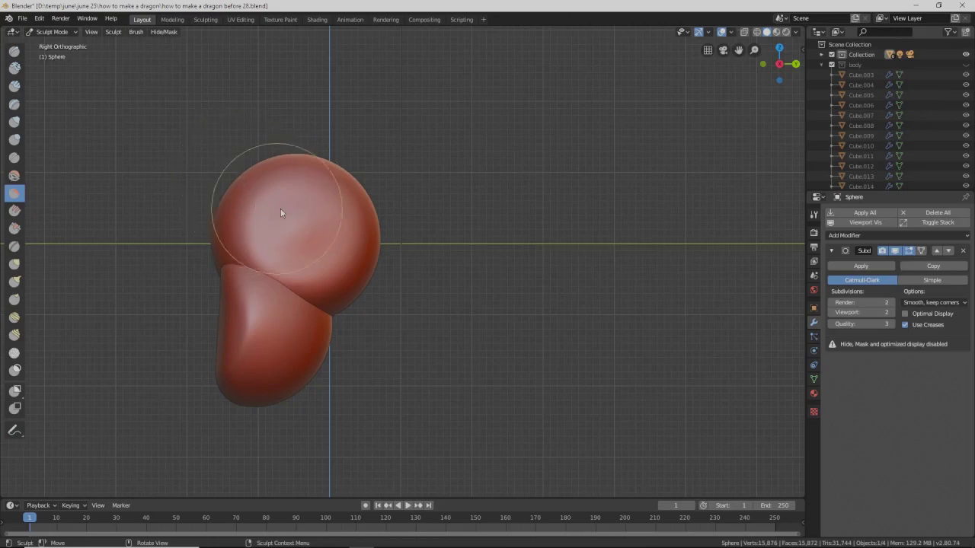
mouse_move(314, 202)
mouse_down()
mouse_move(287, 206)
mouse_move(283, 245)
mouse_up()
drag(296, 238, 319, 240)
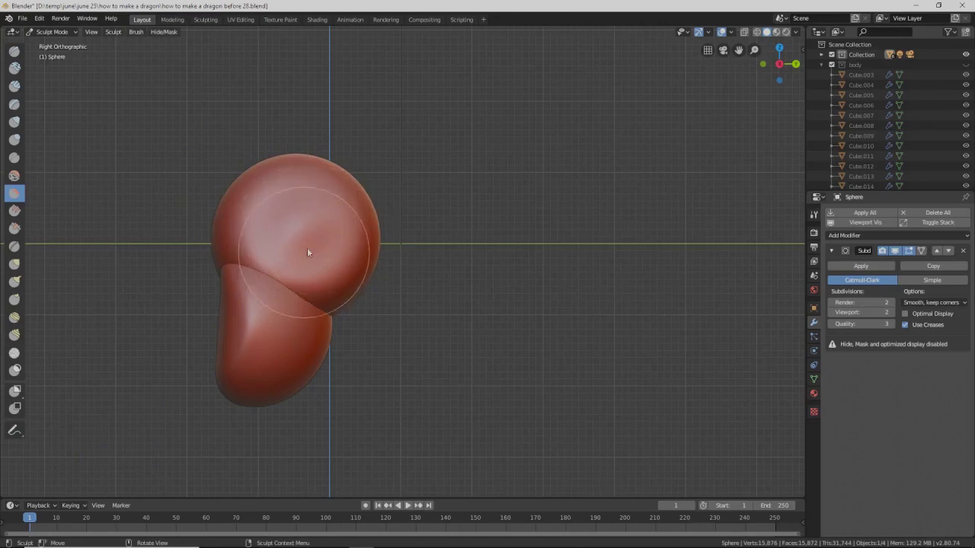
mouse_move(308, 255)
mouse_down()
mouse_move(297, 229)
mouse_move(308, 232)
mouse_move(304, 216)
mouse_move(266, 233)
mouse_move(318, 260)
mouse_move(303, 236)
mouse_move(272, 239)
mouse_move(318, 244)
mouse_move(308, 238)
mouse_move(317, 227)
mouse_move(287, 233)
mouse_move(318, 231)
mouse_move(289, 244)
mouse_move(299, 242)
mouse_up()
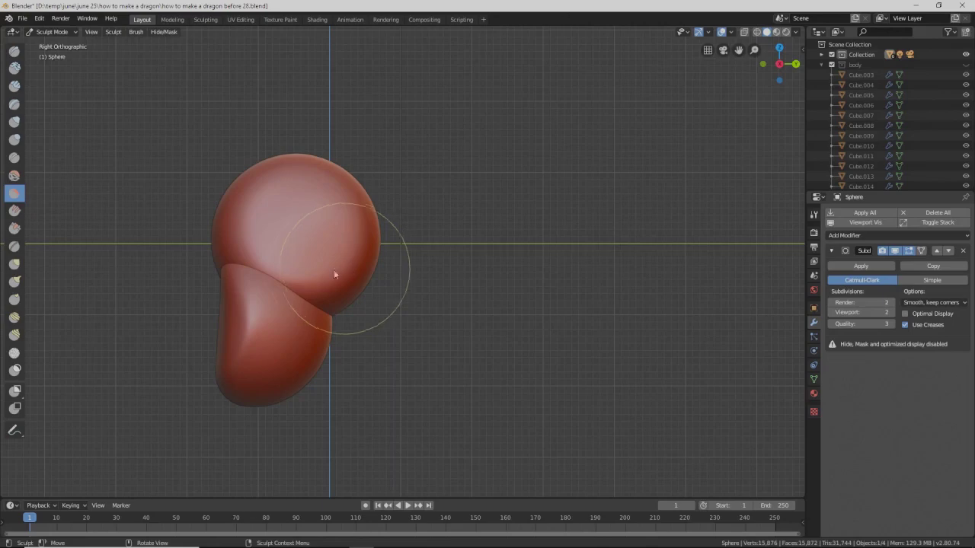
- Shrink the Flatten brush further and flatten the rounded transition between the upper sphere's front and side
mouse_move(230, 257)
middle_down()
mouse_move(348, 282)
mouse_move(368, 276)
mouse_move(304, 288)
mouse_move(317, 300)
middle_up()
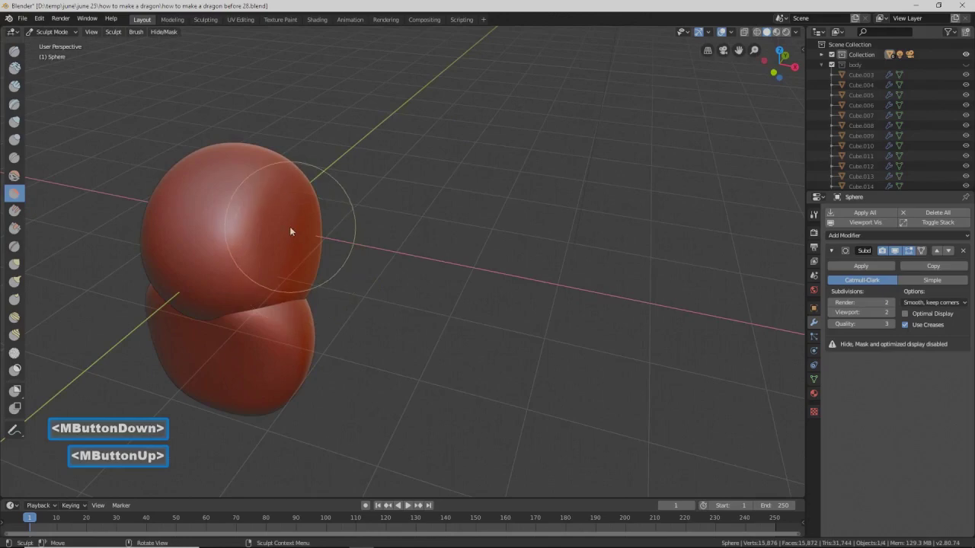
key(f)
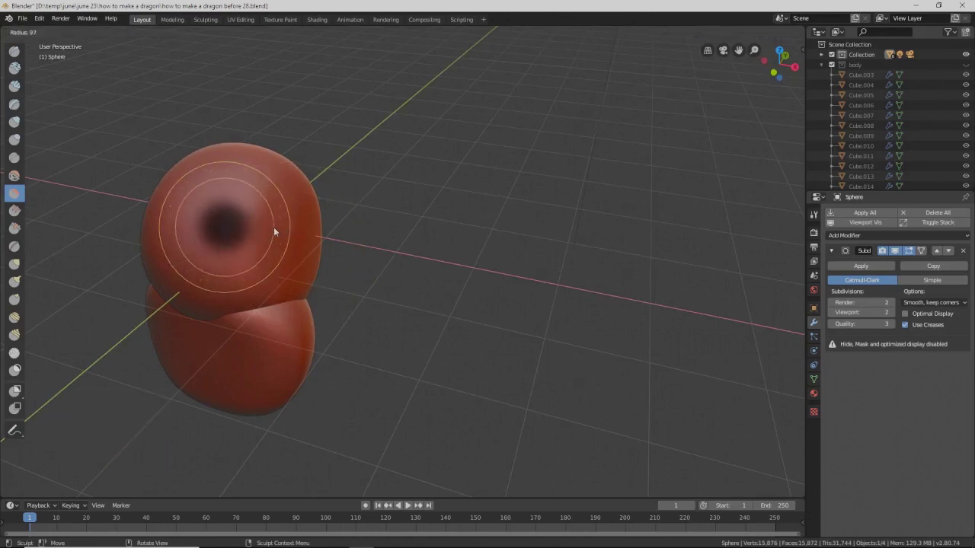
click(273, 227)
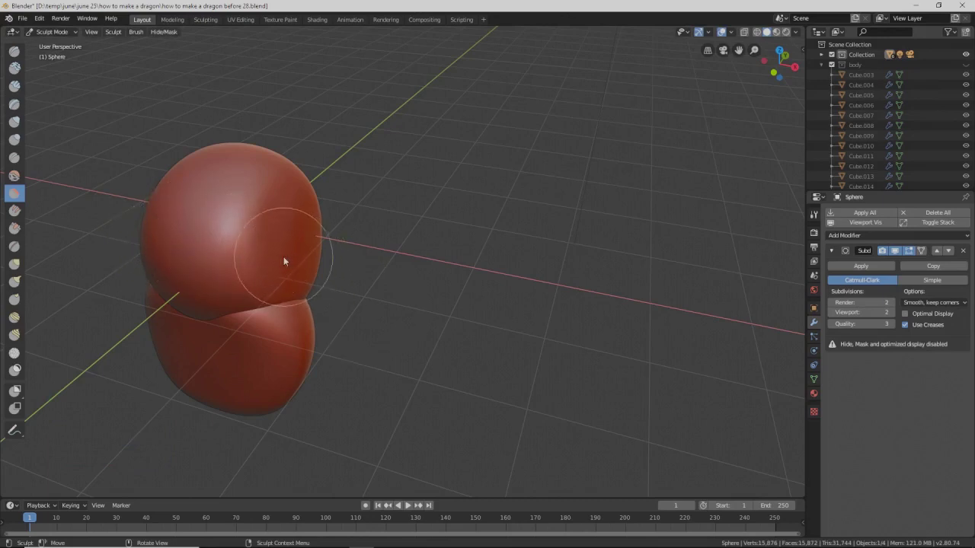
mouse_move(301, 255)
middle_down()
mouse_move(301, 269)
mouse_move(279, 205)
mouse_move(274, 213)
middle_up()
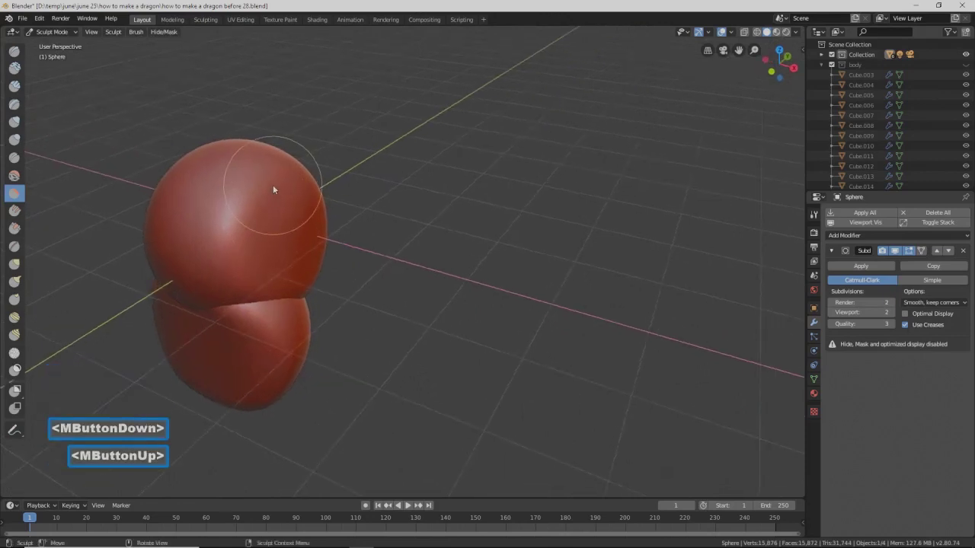
key(f)
click(262, 191)
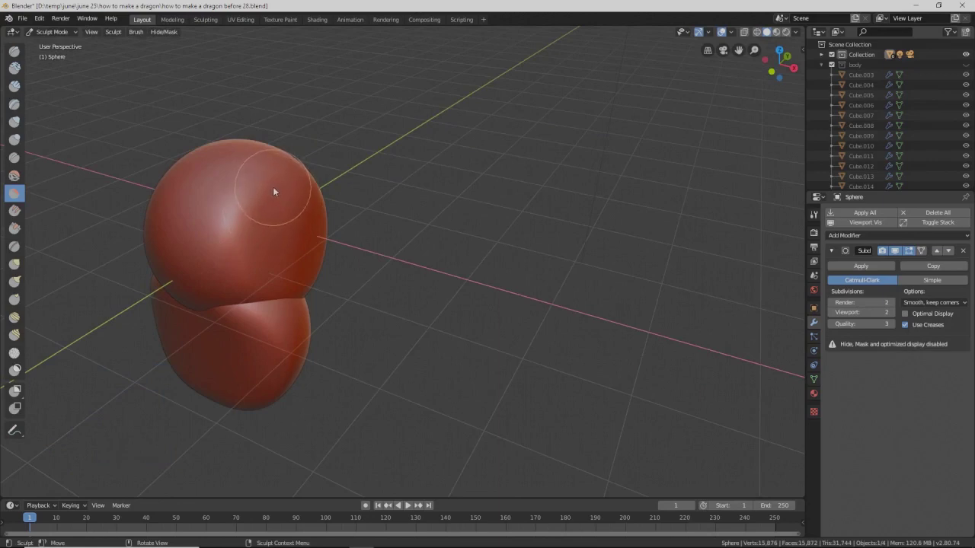
mouse_move(271, 181)
mouse_down()
mouse_move(239, 252)
mouse_move(278, 185)
mouse_move(234, 233)
mouse_move(270, 189)
mouse_move(233, 256)
mouse_move(271, 173)
mouse_move(239, 249)
mouse_up()
- Enlarge the brush slightly and flatten the lower front of the upper sphere just above the seam with the lower one
mouse_move(238, 250)
middle_down()
mouse_move(300, 210)
mouse_move(314, 227)
mouse_move(223, 234)
mouse_move(313, 205)
mouse_move(304, 207)
middle_up()
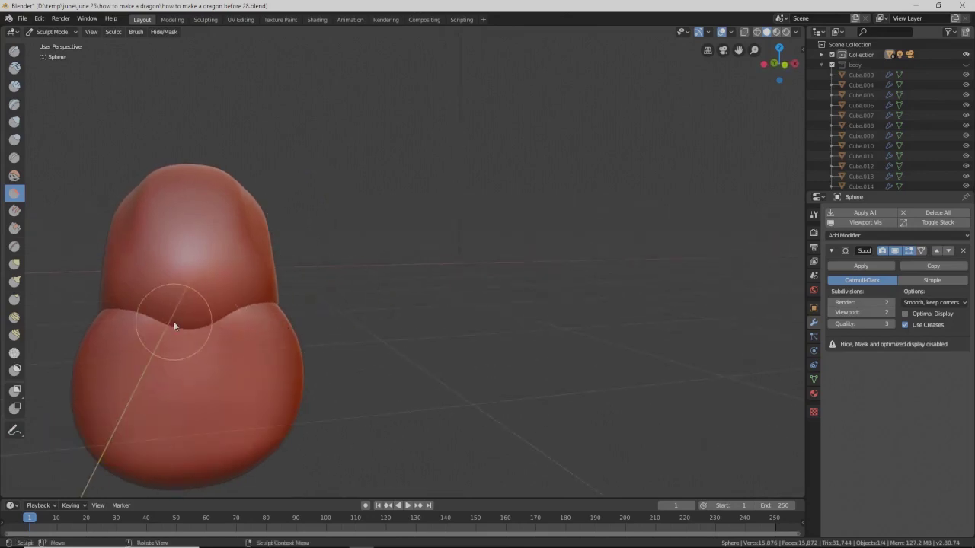
mouse_move(178, 326)
mouse_down()
mouse_move(186, 333)
mouse_move(148, 320)
mouse_up()
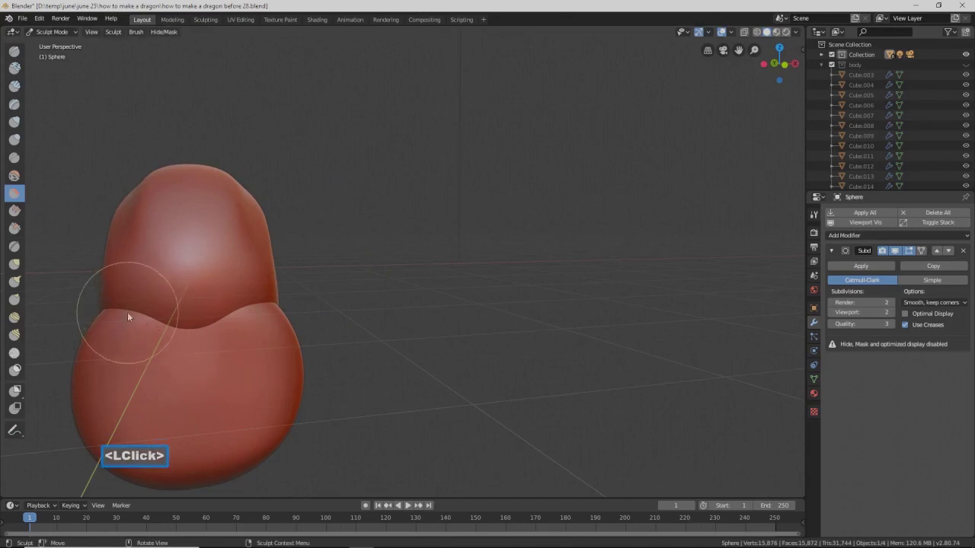
mouse_move(128, 308)
mouse_down()
mouse_move(166, 320)
mouse_move(279, 312)
mouse_move(136, 305)
mouse_move(250, 302)
mouse_move(120, 316)
mouse_move(198, 303)
mouse_up()
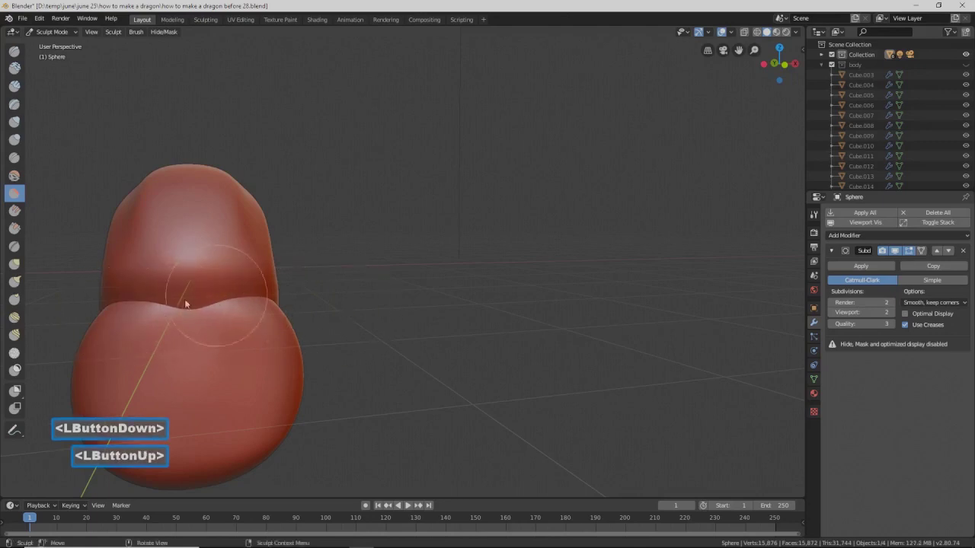
- Flatten the band across the front of the upper sphere along the seam with the lower sphere
mouse_move(368, 322)
middle_down()
mouse_move(251, 326)
mouse_move(406, 335)
mouse_move(358, 323)
middle_up()
mouse_move(138, 309)
mouse_down()
mouse_move(289, 309)
mouse_move(206, 300)
mouse_up()
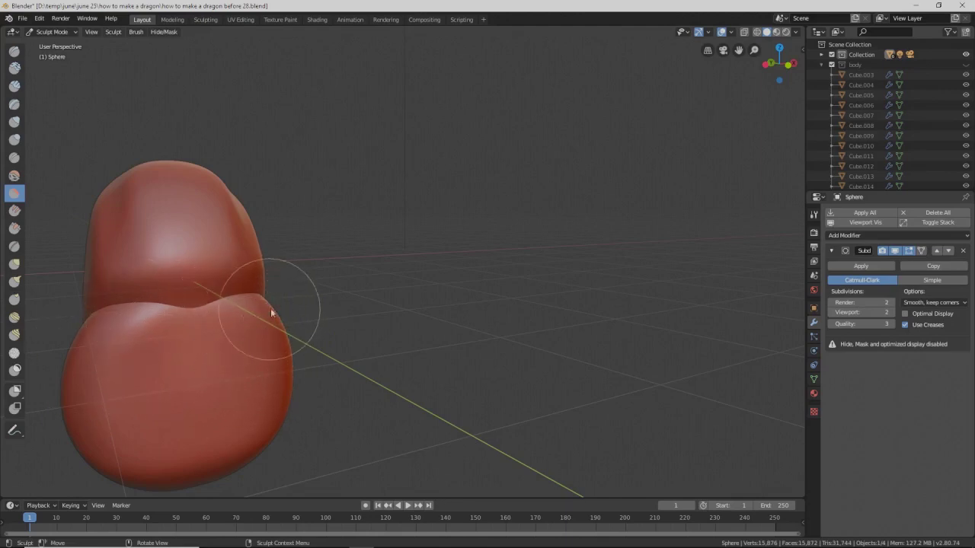
mouse_move(255, 327)
middle_down()
mouse_move(282, 335)
mouse_move(179, 322)
mouse_move(254, 333)
mouse_move(239, 327)
mouse_move(302, 323)
mouse_move(301, 333)
middle_up()
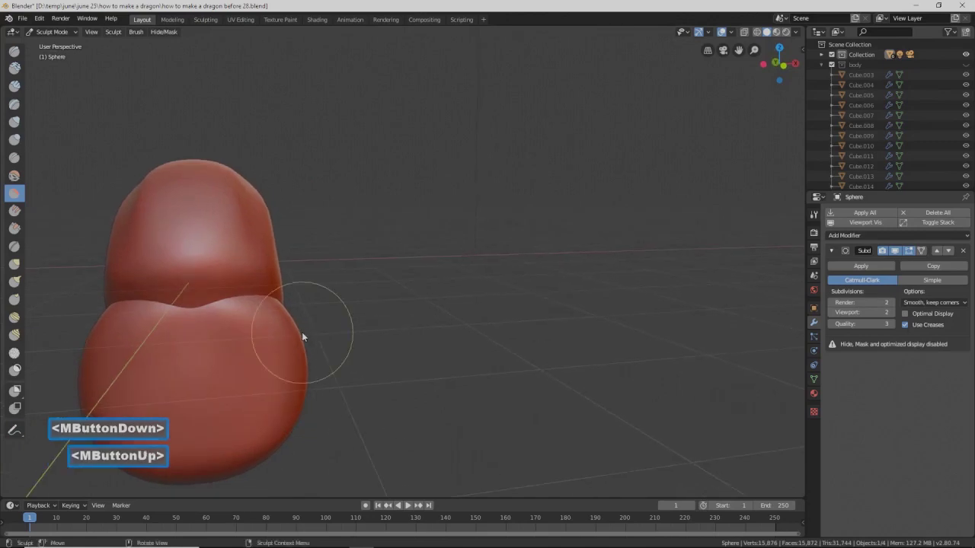
- Switch sculpting from the upper to the lower sphere and save the file as how to make a dragon before 29.blend
click(72, 34)
click(68, 44)
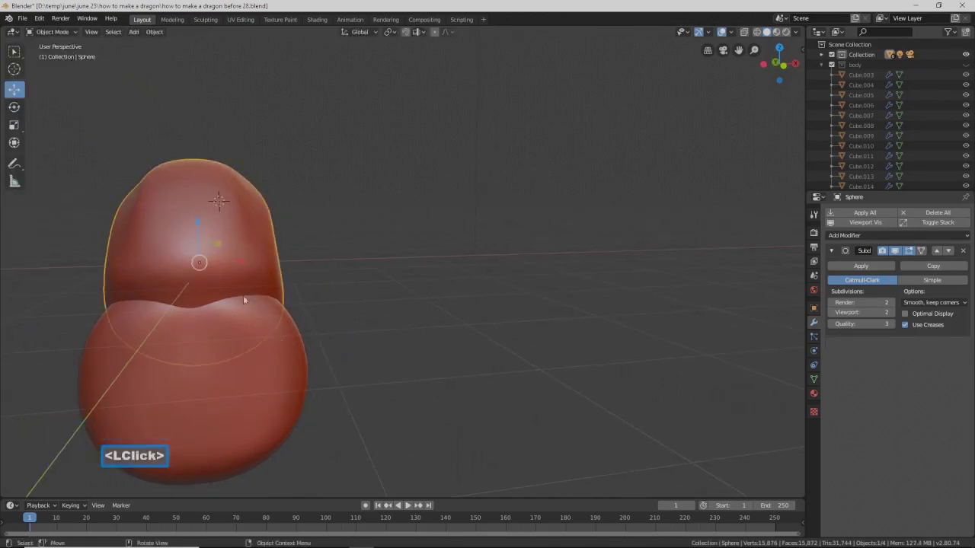
click(270, 344)
click(73, 31)
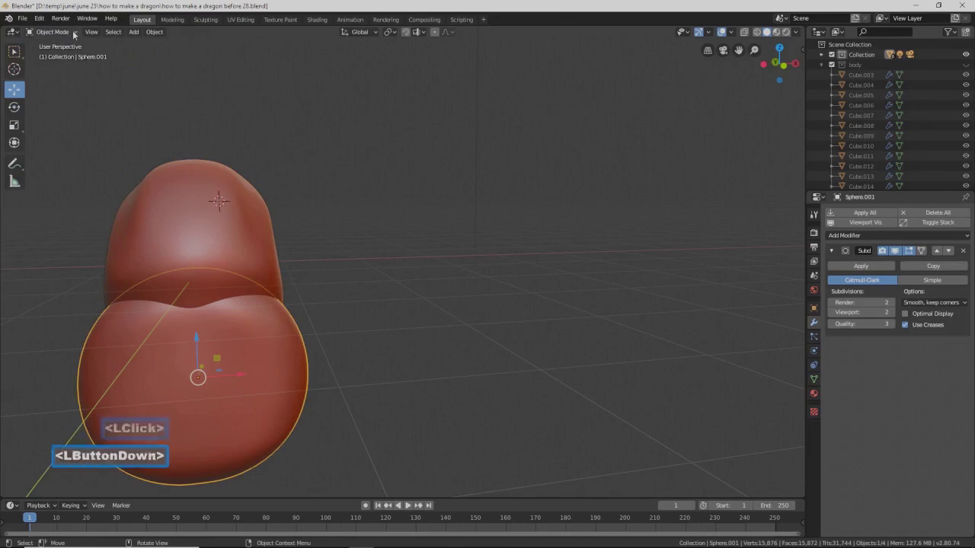
click(55, 66)
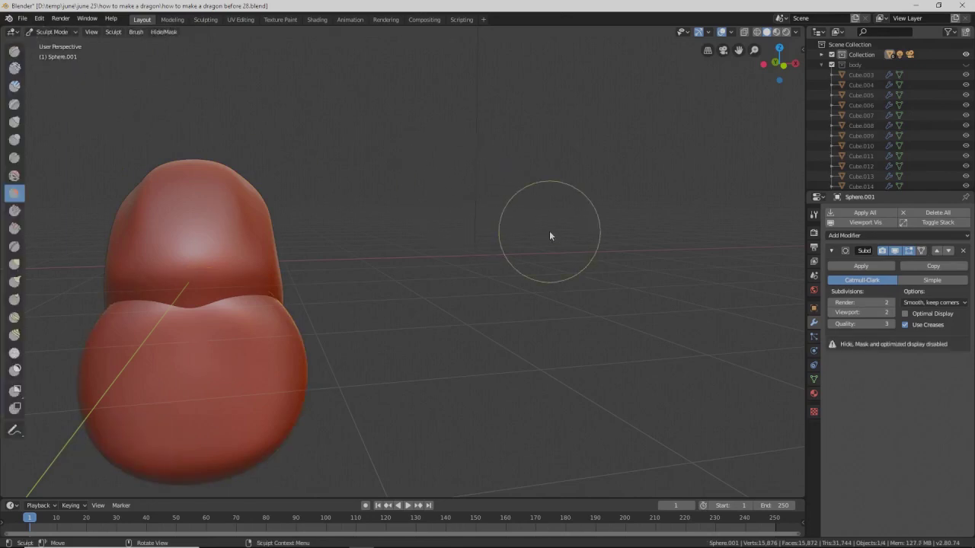
key(Pause)
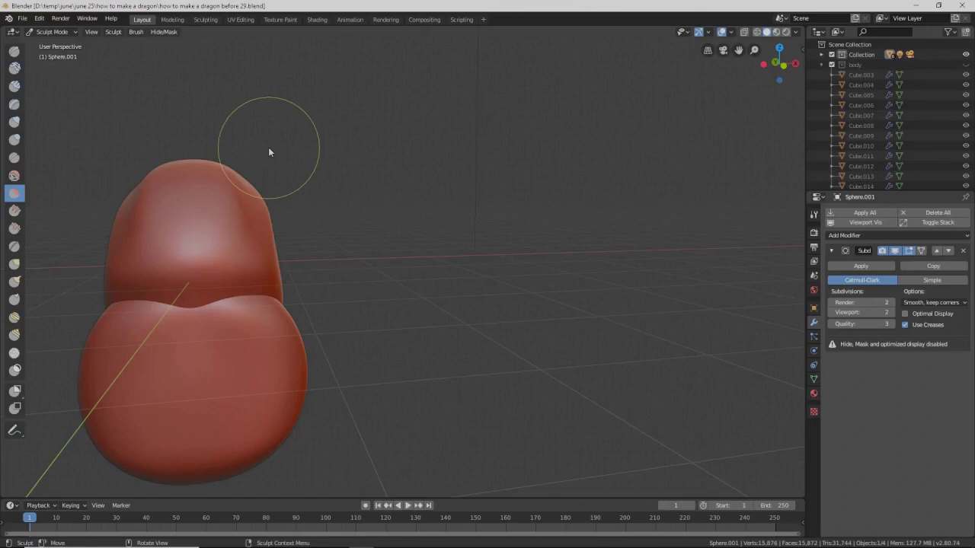
- In the front view, flatten the uneven upper edge of the lower sphere along the seam
key(End)
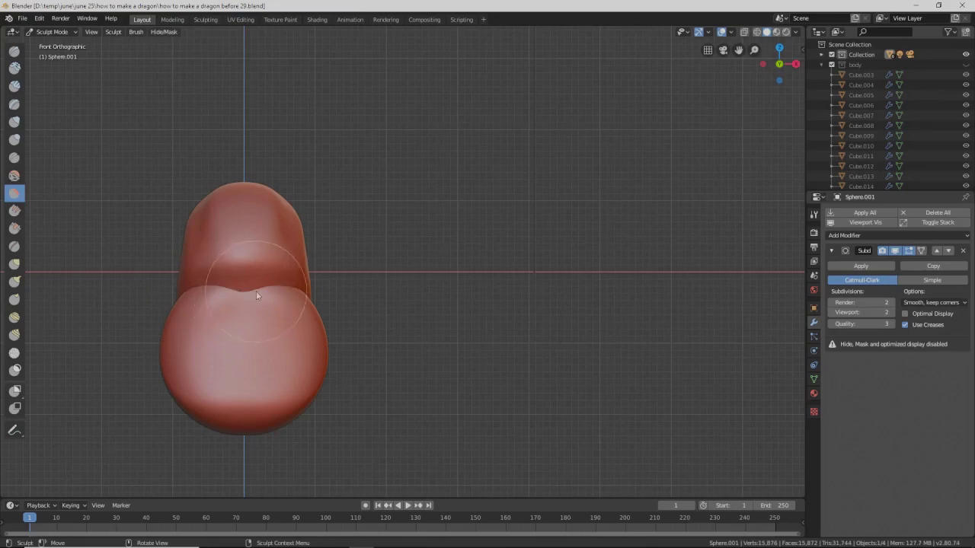
mouse_move(189, 294)
mouse_down()
mouse_move(327, 290)
mouse_move(320, 294)
mouse_move(390, 312)
mouse_up()
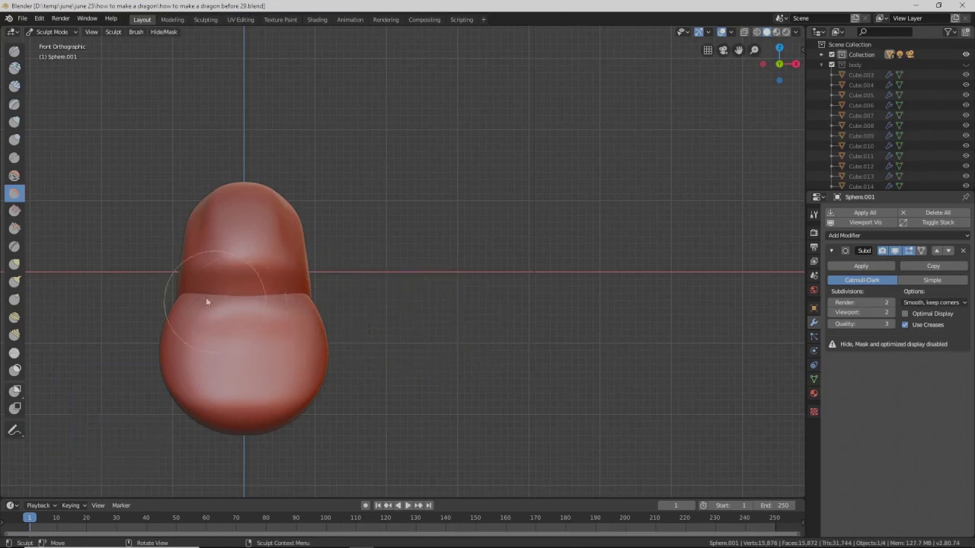
middle_drag(293, 304, 380, 328)
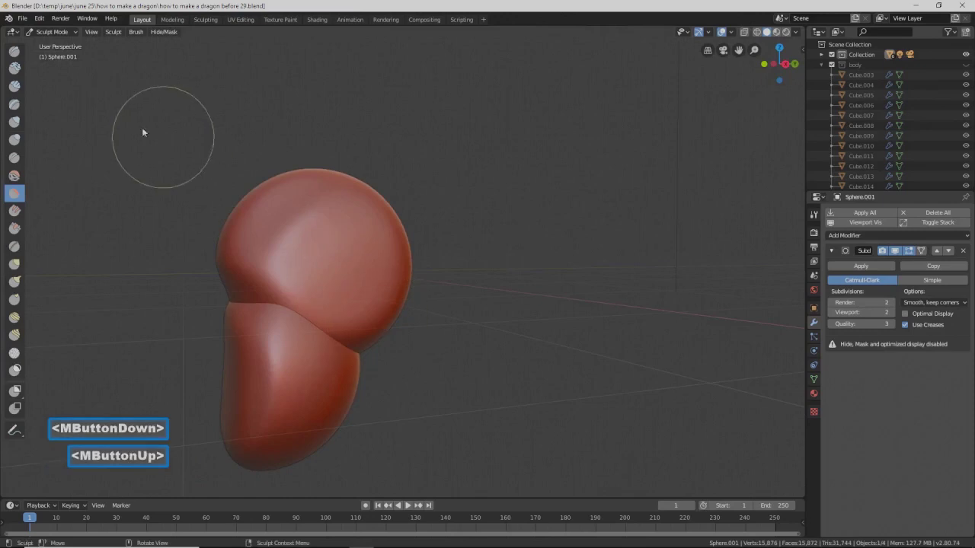
- In Object Mode, scale the upper sphere to 0.825 along Z and save the file as how to make a dragon before 30.blend
click(66, 32)
click(69, 45)
click(372, 272)
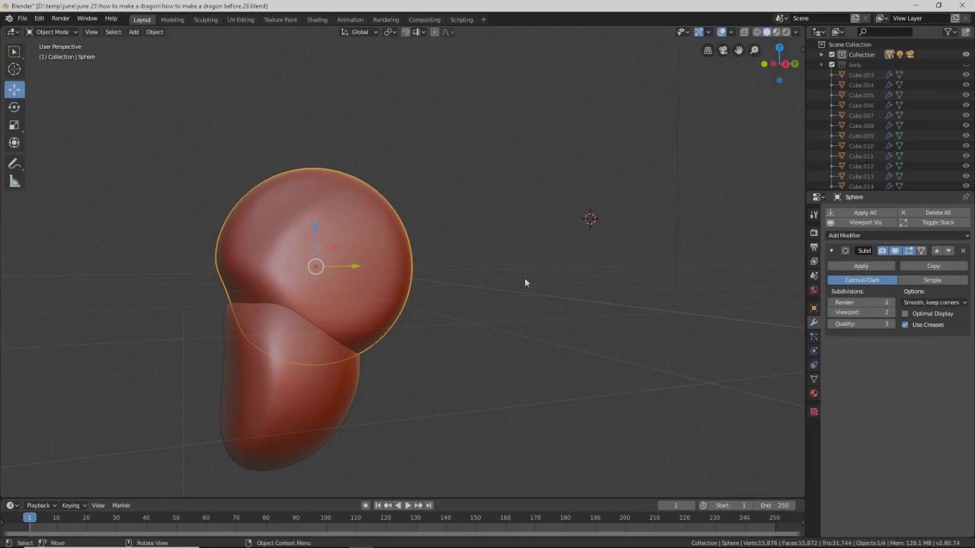
key(s)
key(z)
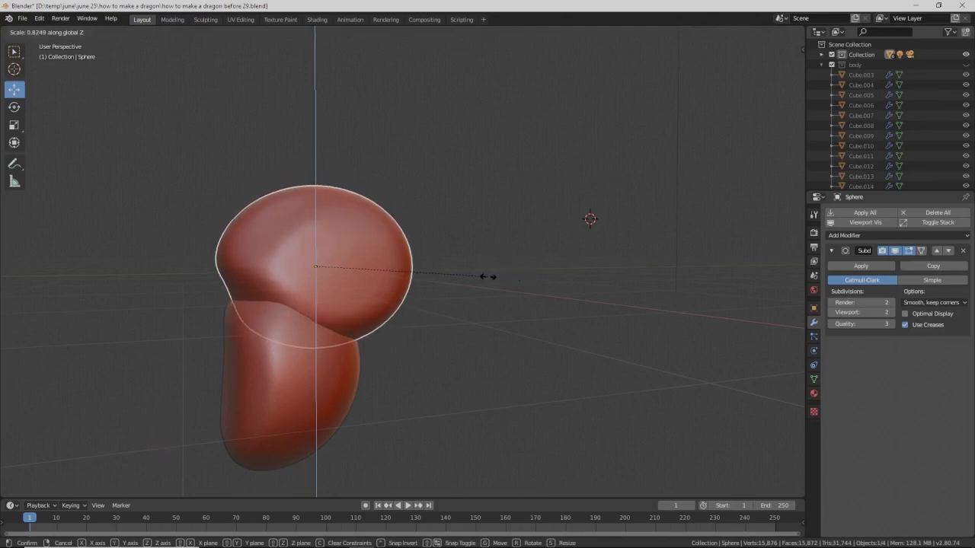
click(487, 276)
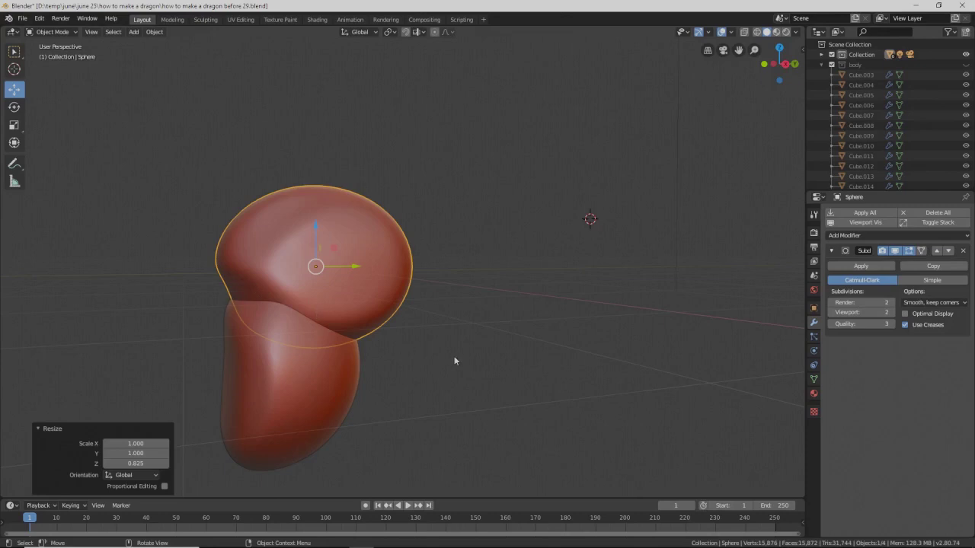
key(Pause)
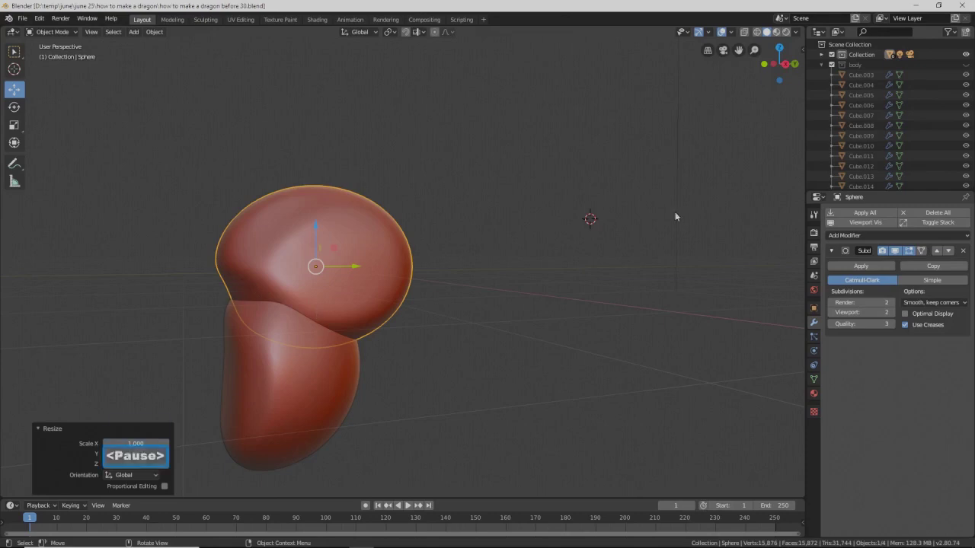
- Scale the lower sphere down along Z and raise it slightly into the upper sphere
click(328, 394)
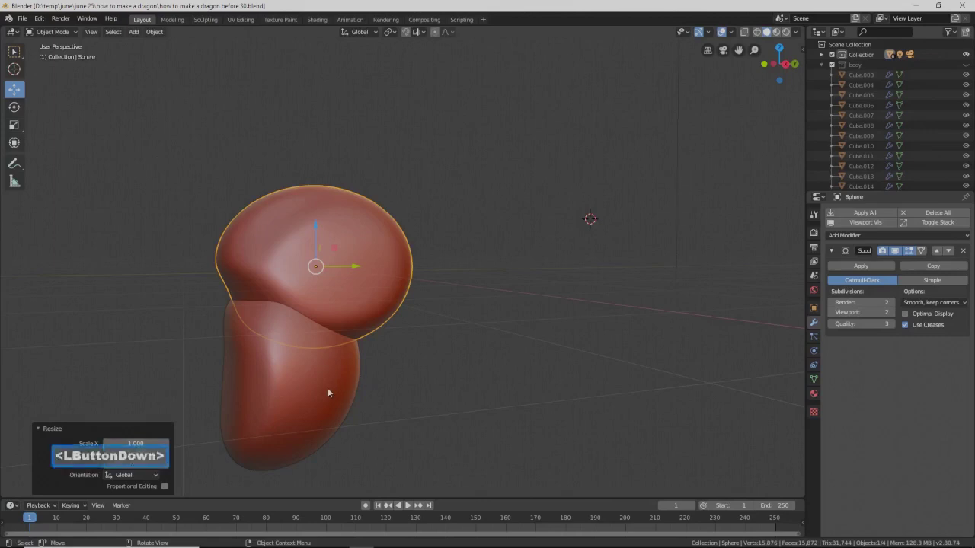
key(s)
key(z)
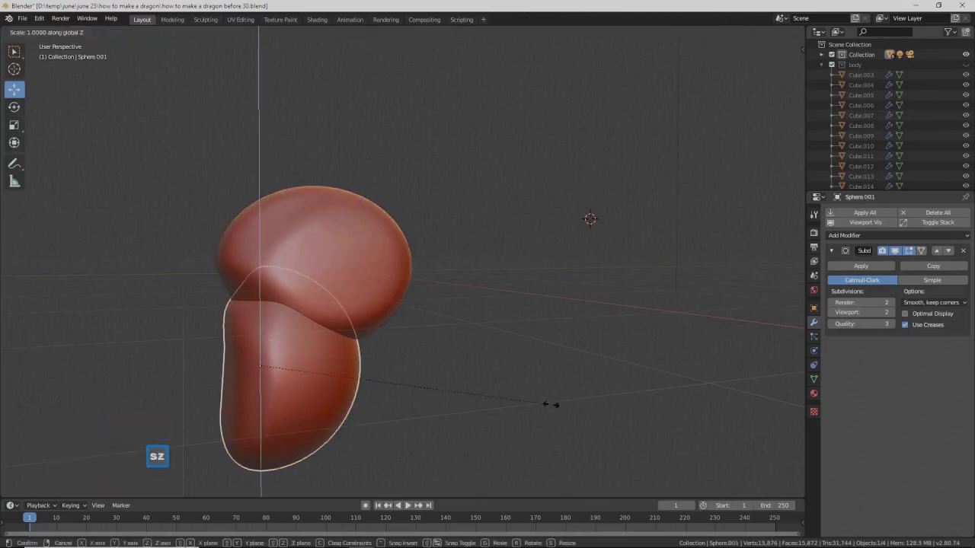
click(472, 386)
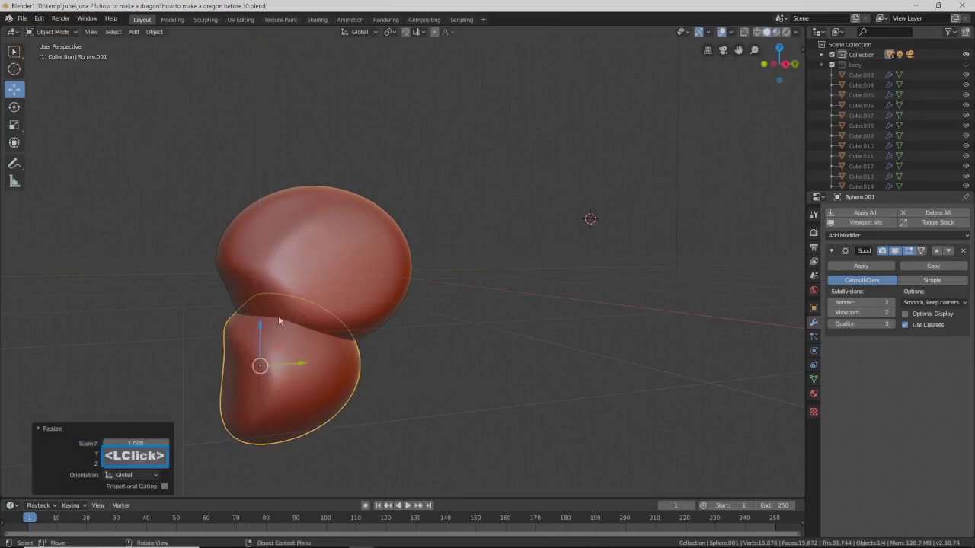
drag(259, 330, 261, 303)
middle_drag(393, 341, 476, 340)
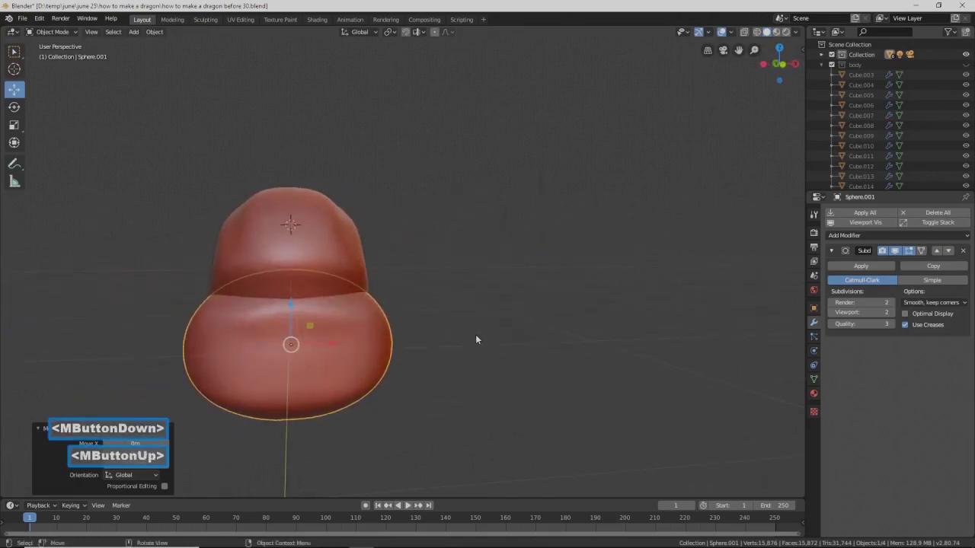
- Put the lower sphere in Sculpt Mode, enlarge the Flatten brush and make a short stroke on the sphere's side
click(55, 32)
click(47, 65)
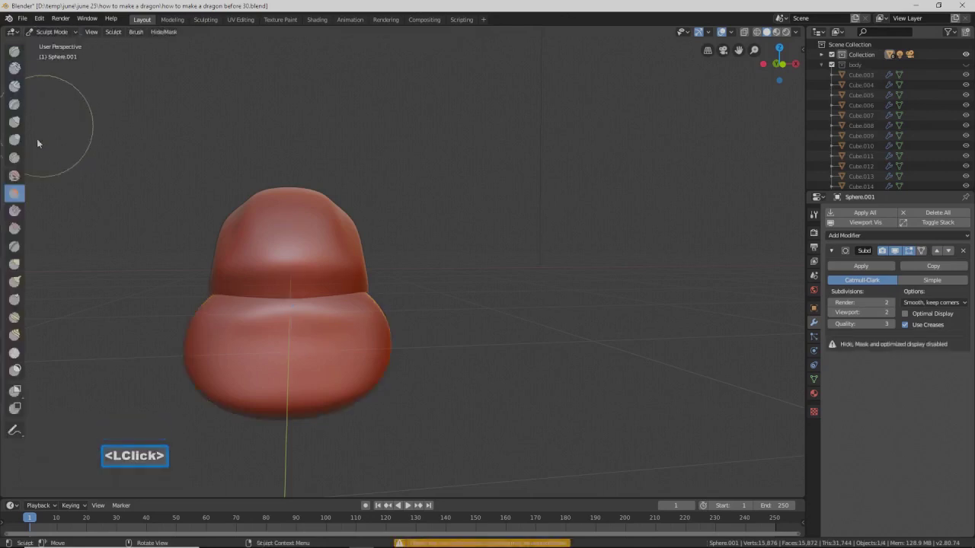
click(14, 246)
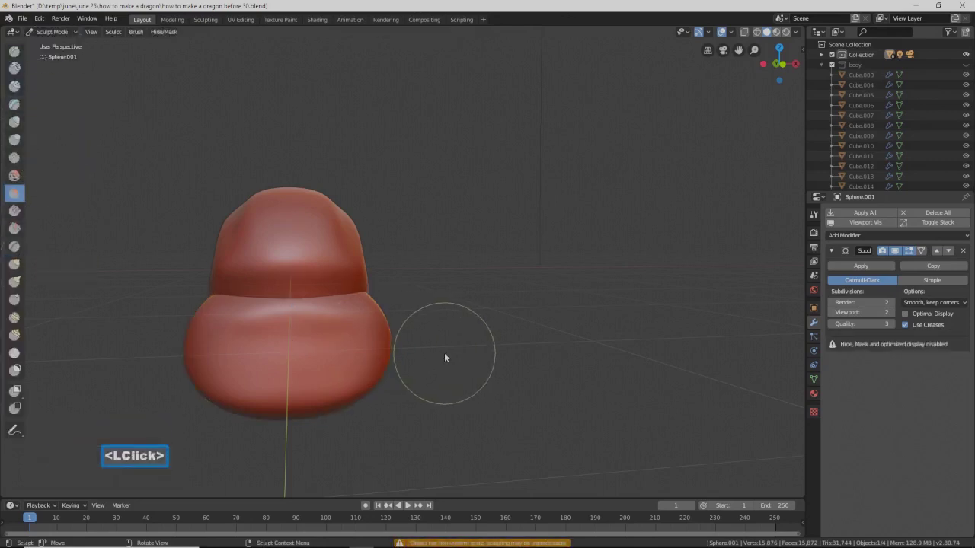
key(f)
click(476, 413)
drag(392, 360, 387, 355)
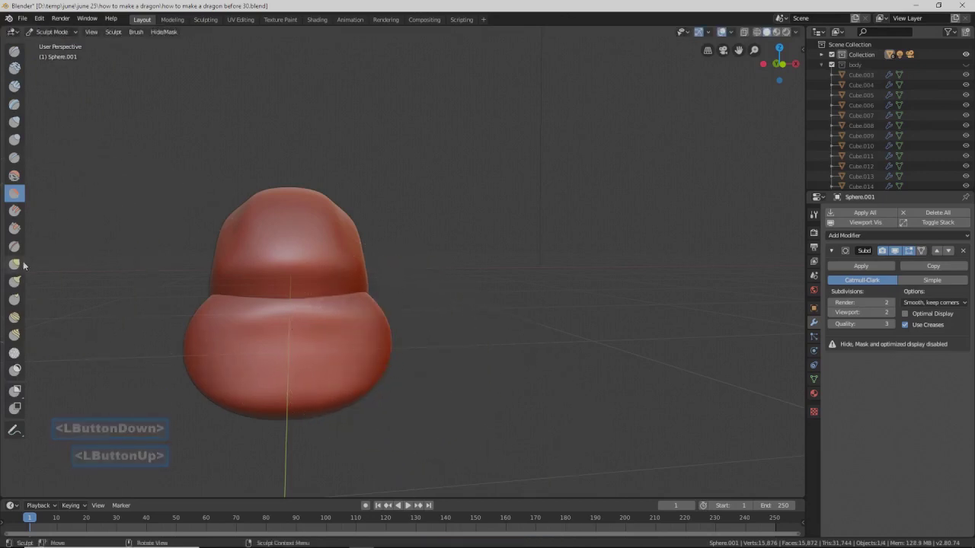
- With the Grab brush, push the sides of the lower sphere inward to narrow it
click(16, 265)
drag(406, 367, 372, 370)
mouse_move(382, 317)
mouse_down()
mouse_move(355, 394)
mouse_move(322, 418)
mouse_move(315, 398)
mouse_move(265, 392)
mouse_move(363, 379)
mouse_up()
click(366, 373)
mouse_move(470, 341)
middle_down()
mouse_move(366, 331)
mouse_move(390, 352)
mouse_move(479, 345)
mouse_move(416, 347)
mouse_move(446, 342)
middle_up()
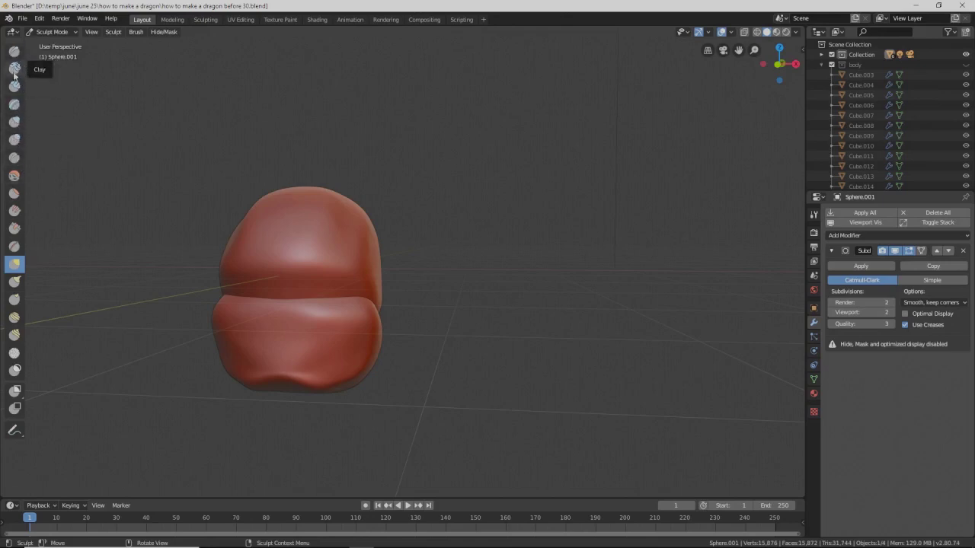
- Choose the Crease brush, reduce its radius and try an inverted stroke across the front just above the seam
click(14, 158)
middle_drag(289, 277, 303, 278)
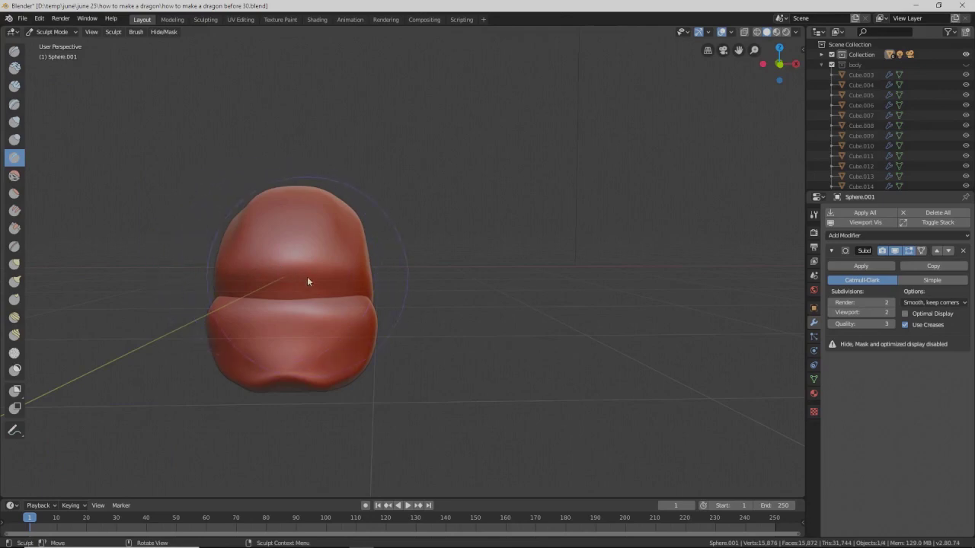
key(f)
click(259, 277)
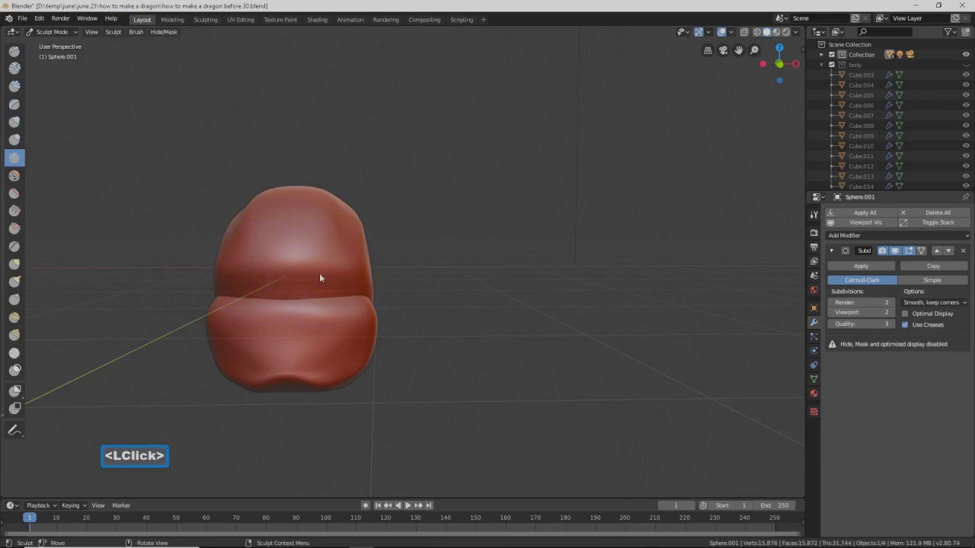
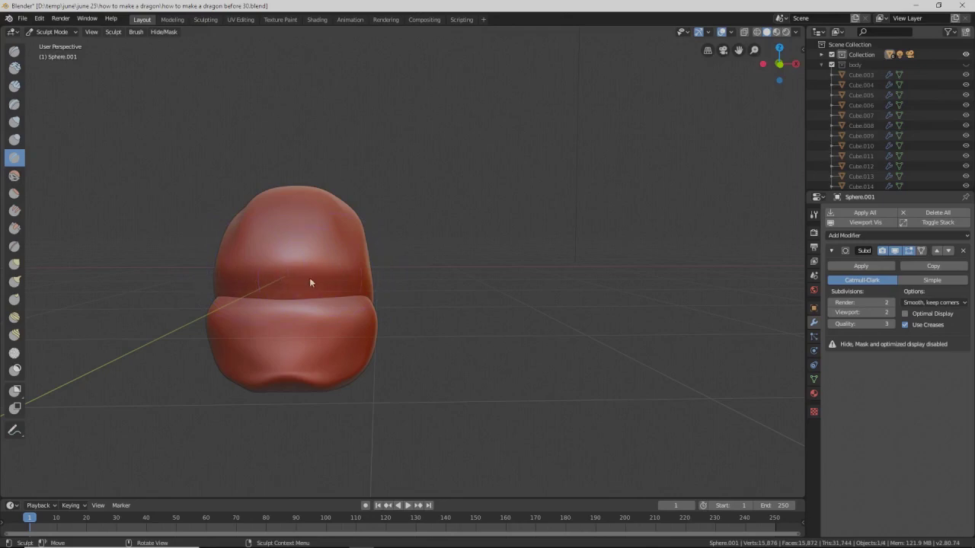
key(ctrl)
mouse_move(276, 272)
ctrl+mouse_down()
mouse_move(291, 277)
mouse_move(294, 265)
ctrl+mouse_up()
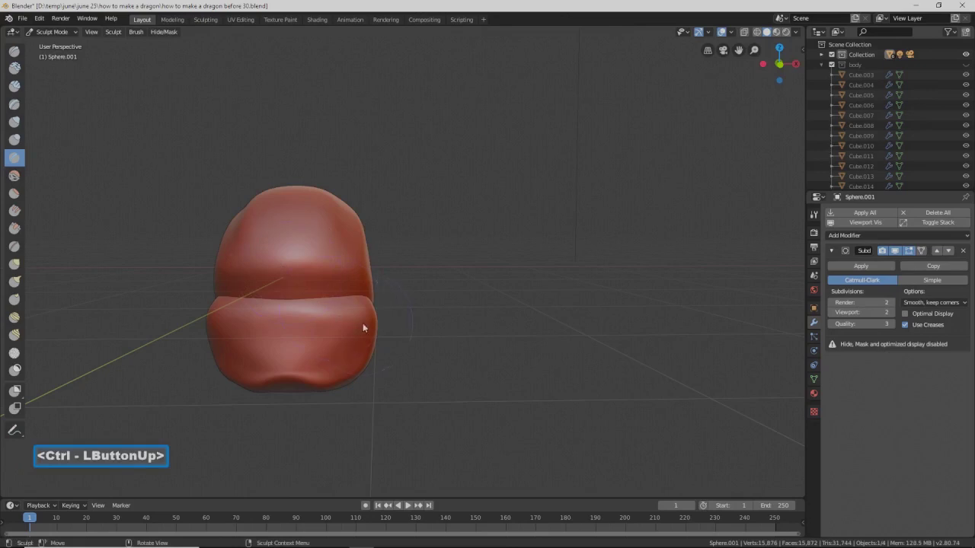
- Return to Object Mode, select the upper sphere and put it back in Sculpt Mode
click(61, 31)
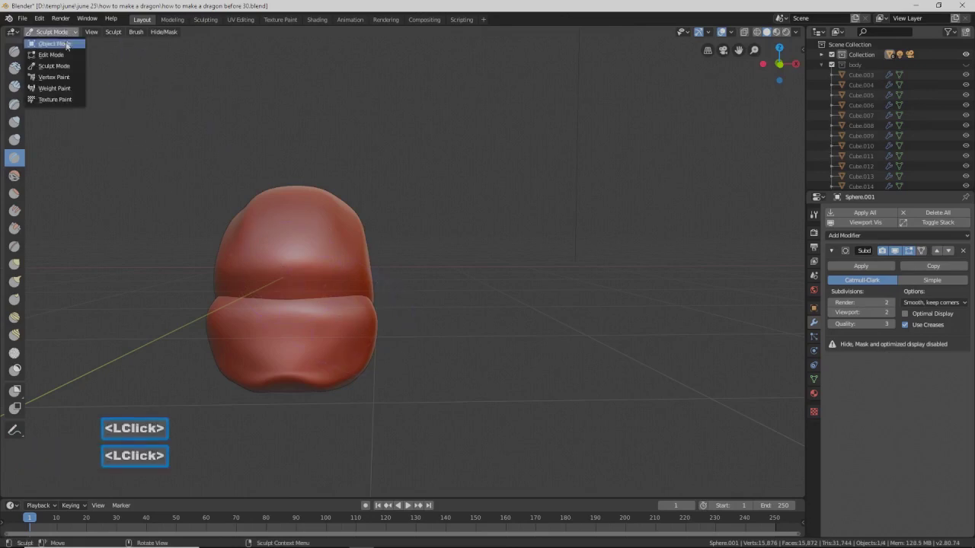
click(50, 43)
click(346, 241)
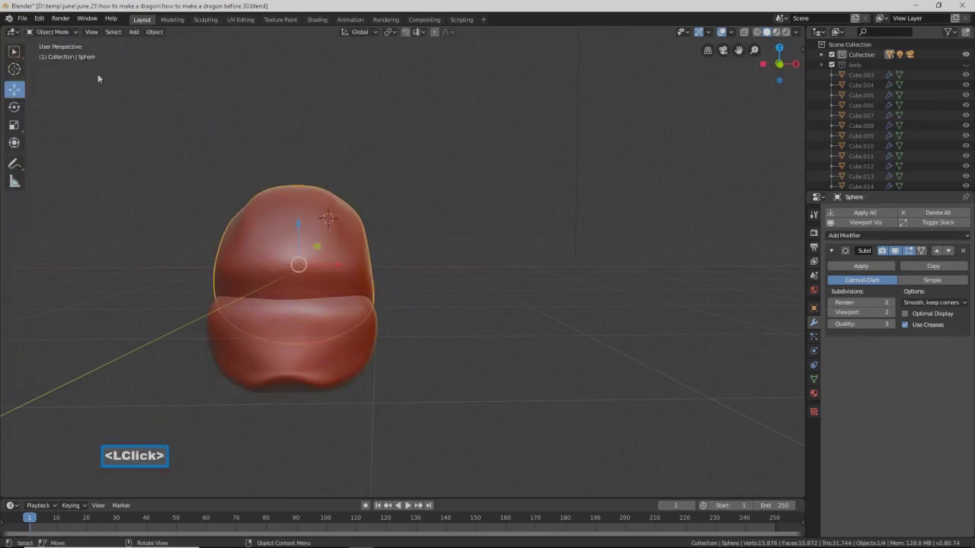
click(72, 31)
click(71, 65)
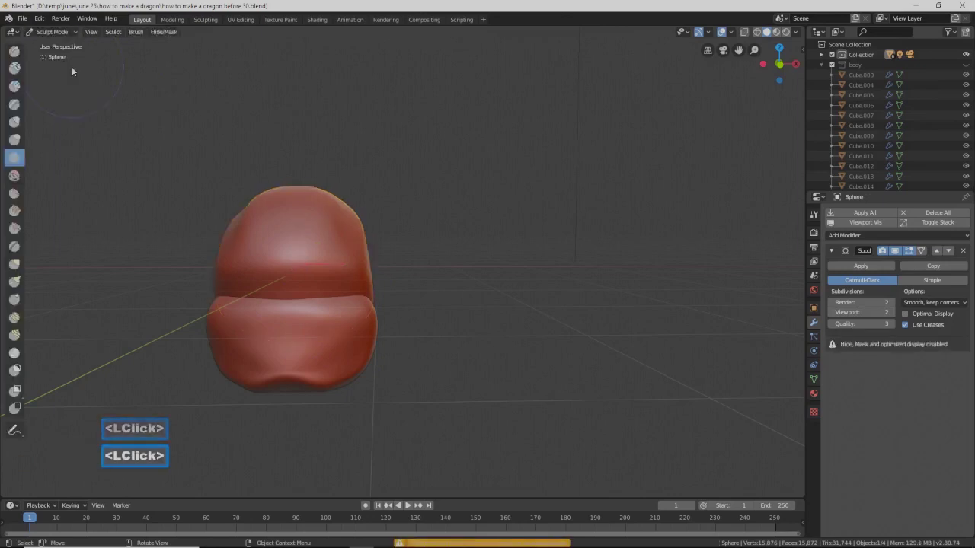
- Raise a ridge across the upper sphere's front with inverted Crease strokes and save the file as how to make a dragon before 31.blend
mouse_move(341, 273)
ctrl+mouse_down()
mouse_move(256, 279)
mouse_move(373, 274)
ctrl+mouse_up()
middle_drag(432, 292, 365, 277)
mouse_move(367, 276)
ctrl+mouse_down()
mouse_move(326, 274)
mouse_move(383, 300)
mouse_move(343, 274)
ctrl+mouse_up()
ctrl+click(327, 274)
mouse_move(386, 278)
middle_down()
mouse_move(335, 279)
mouse_move(457, 289)
mouse_move(386, 268)
mouse_move(368, 270)
mouse_move(454, 281)
middle_up()
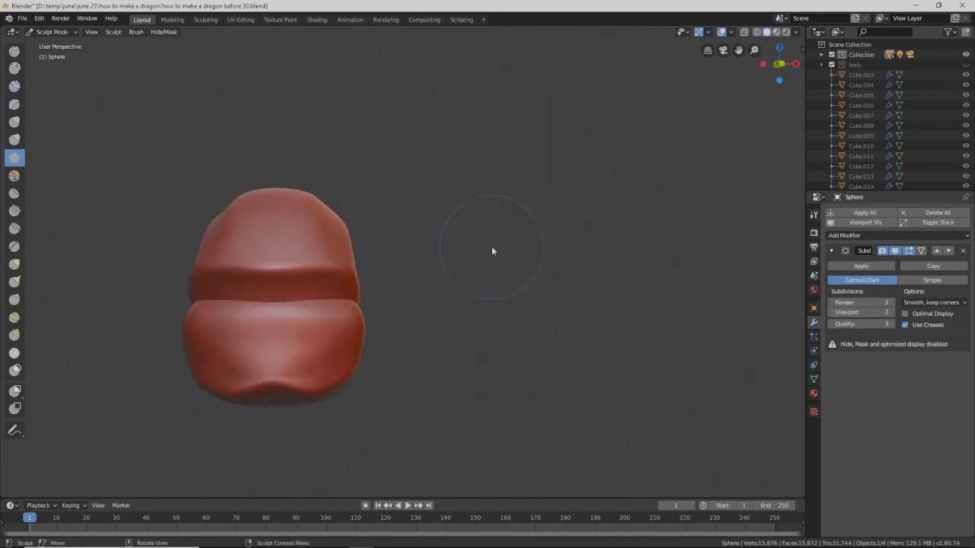
key(Pause)
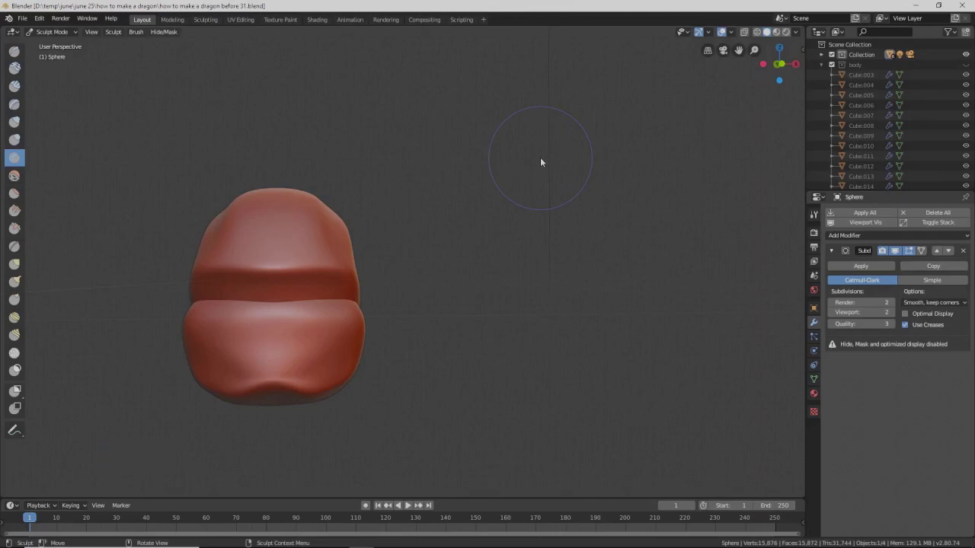
- Return to Object Mode and reveal all hidden objects
click(53, 31)
click(50, 39)
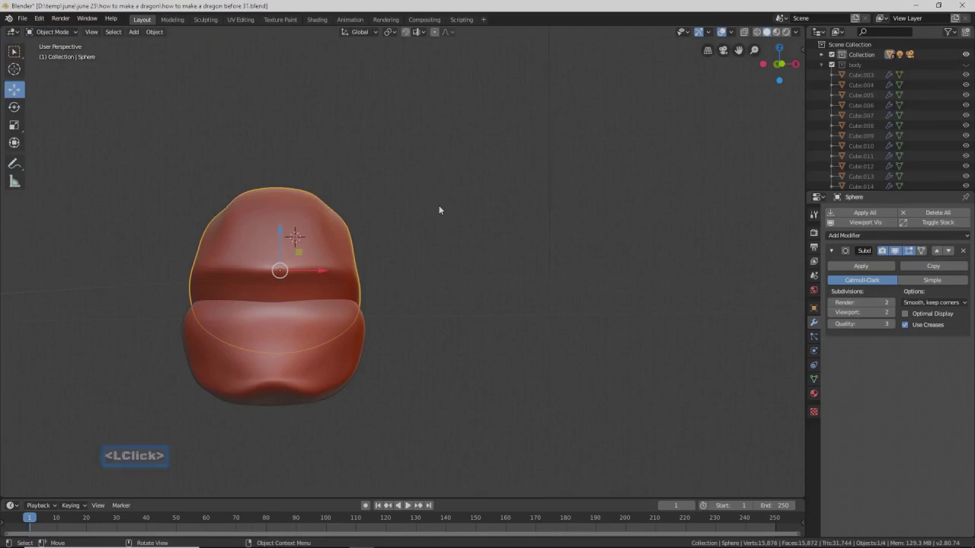
key(alt+h)
middle_drag(402, 239, 358, 254)
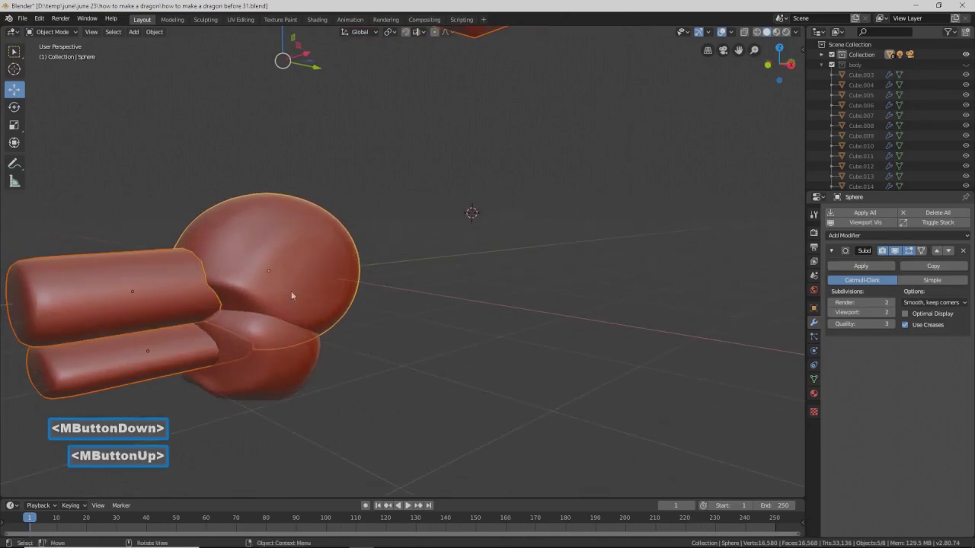
- Move the lower elongated block down 0.261 m and widen it along X
click(183, 352)
drag(146, 311, 151, 338)
middle_drag(215, 352, 280, 357)
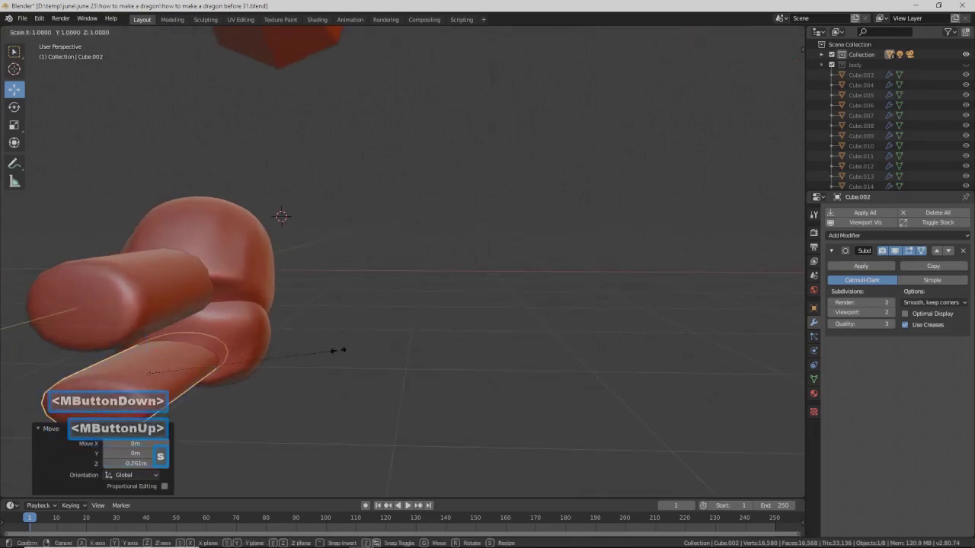
key(s)
key(x)
click(385, 348)
- Move the lower elongated block 0.902 m along Y and enlarge it uniformly to about 1.48 times its size
middle_drag(382, 348, 278, 351)
drag(195, 368, 278, 378)
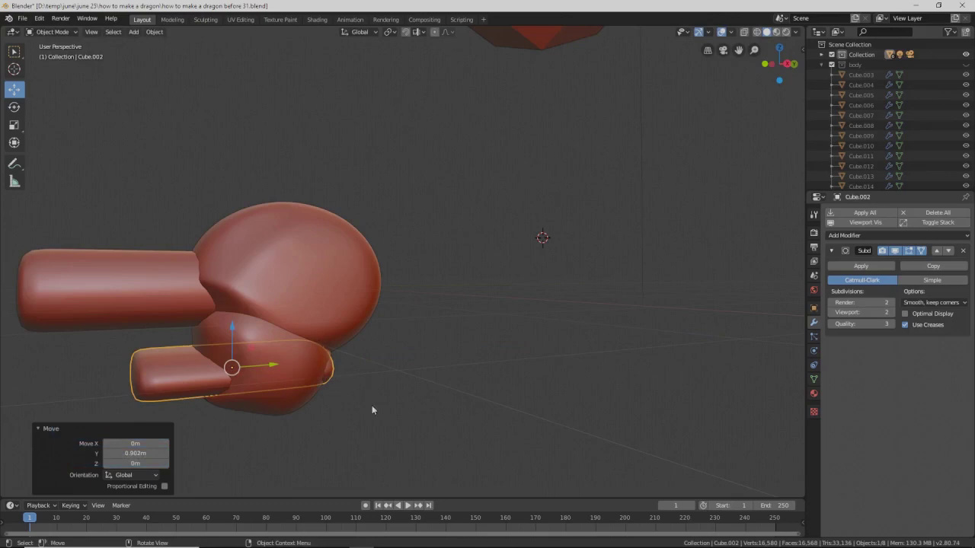
key(s)
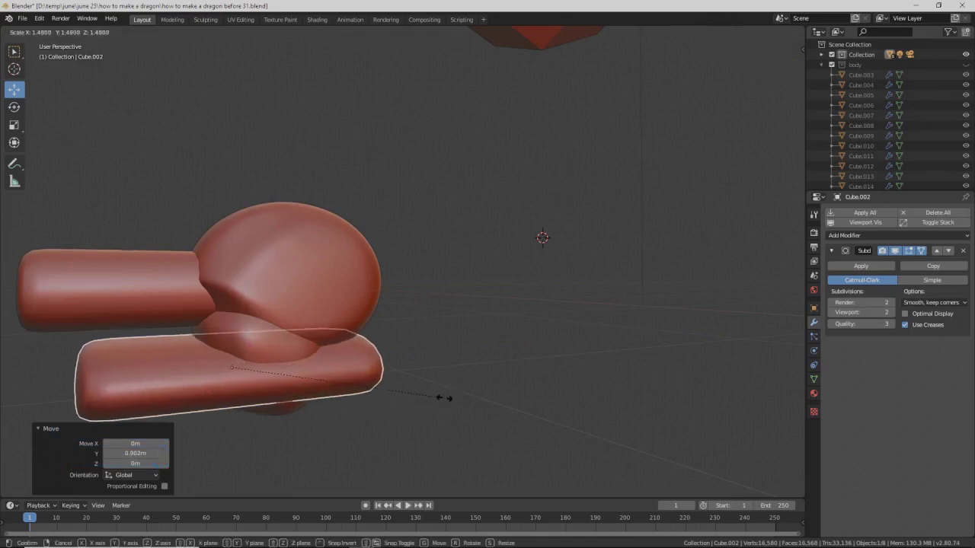
click(445, 399)
- Move the lower elongated block -0.375 m along Y and thicken it along Z
middle_drag(444, 398, 302, 371)
drag(272, 366, 238, 368)
middle_drag(264, 367, 328, 351)
key(s)
key(z)
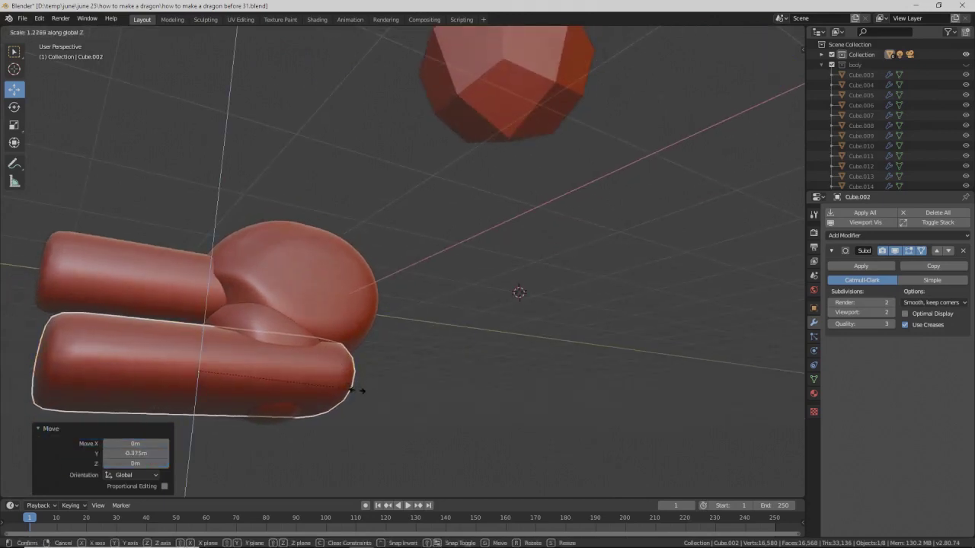
click(348, 381)
middle_drag(342, 358, 353, 381)
- Move the upper elongated block down along Z, closer to the lower block
click(178, 287)
drag(137, 257, 134, 305)
mouse_move(160, 306)
middle_down()
mouse_move(248, 302)
mouse_move(166, 310)
middle_up()
- Select both elongated blocks, shorten them together along Y and move them down 0.111 m
shift+middle_drag(270, 319, 322, 261)
shift+click(324, 312)
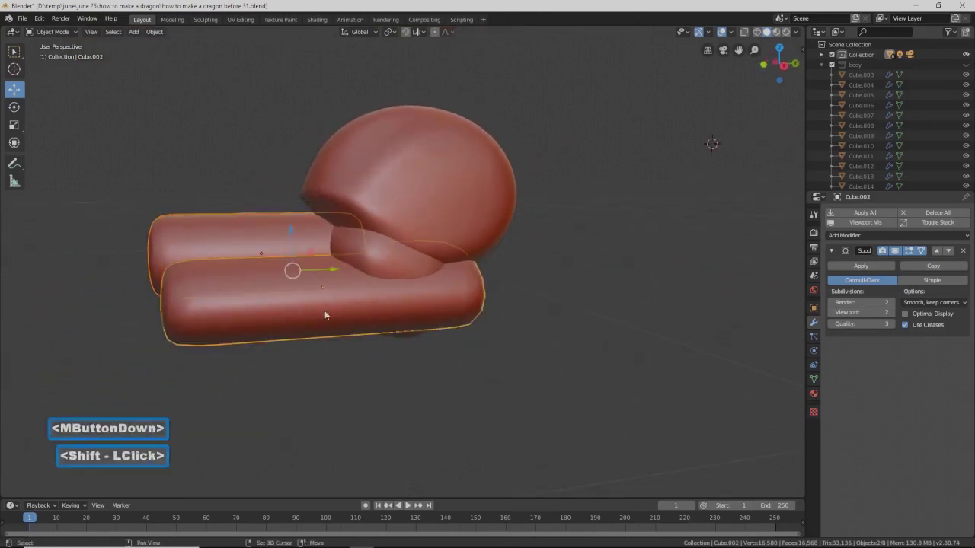
key(s)
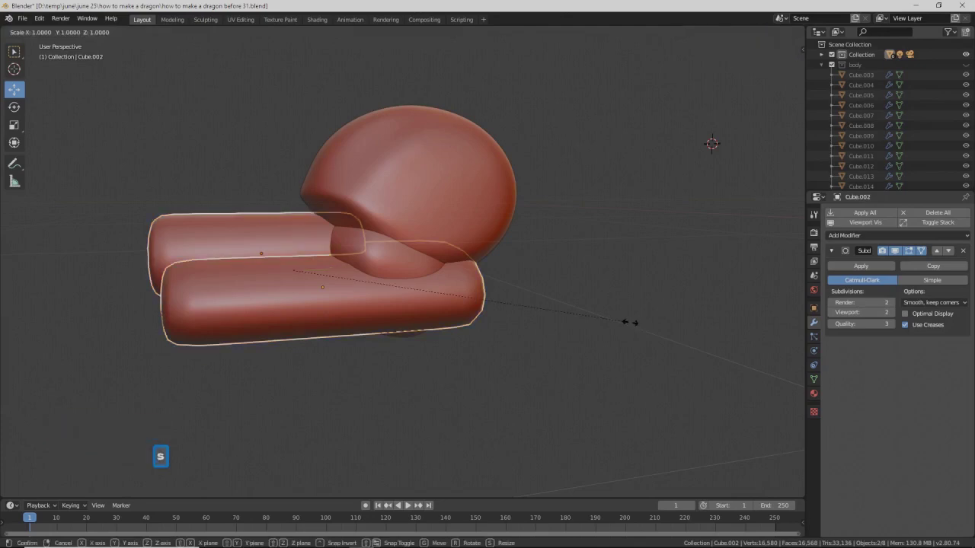
right_click(629, 321)
key(s)
key(y)
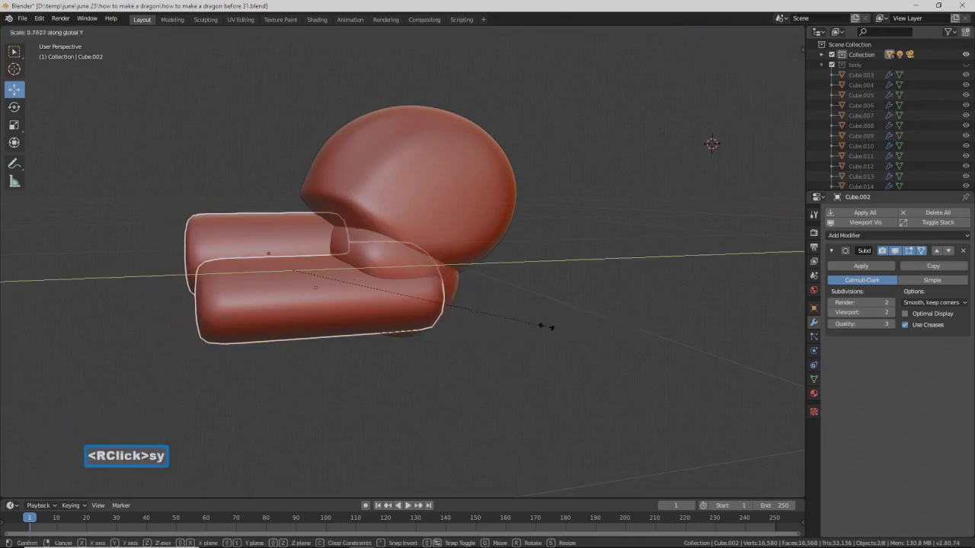
click(512, 326)
drag(294, 236, 289, 243)
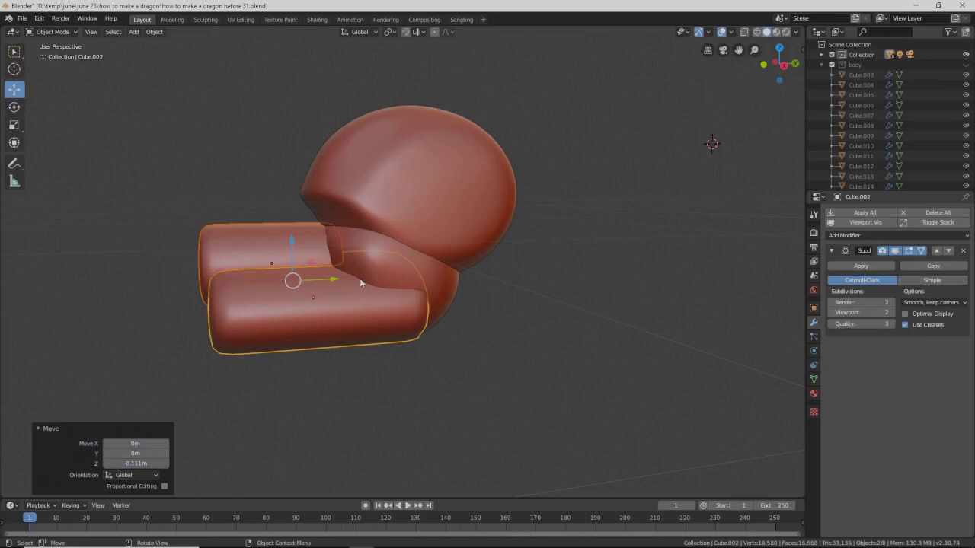
mouse_move(360, 278)
middle_down()
mouse_move(415, 269)
mouse_move(359, 261)
middle_up()
- Widen the upper elongated block slightly along X
click(333, 252)
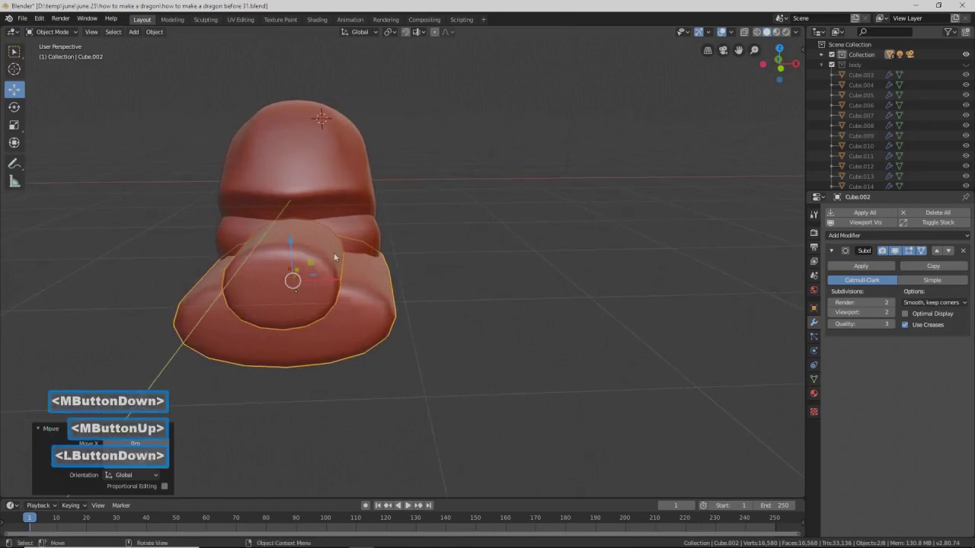
key(s)
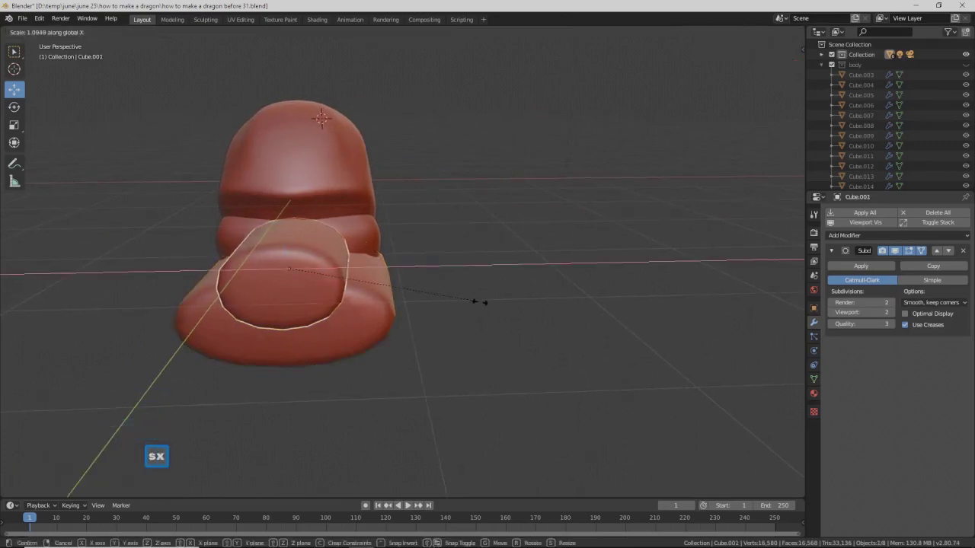
click(480, 316)
- Narrow the lower elongated block along X to about 0.72 of its width
click(388, 318)
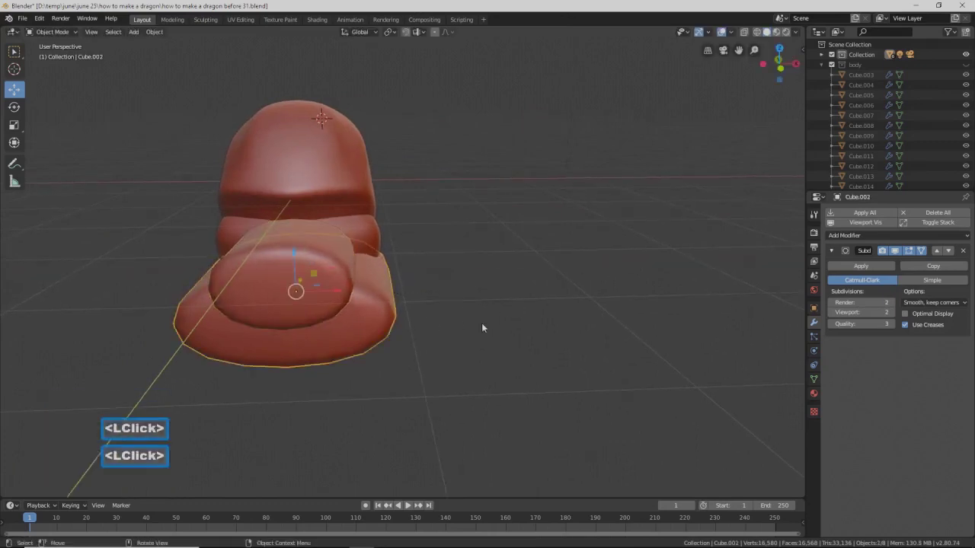
key(s)
key(x)
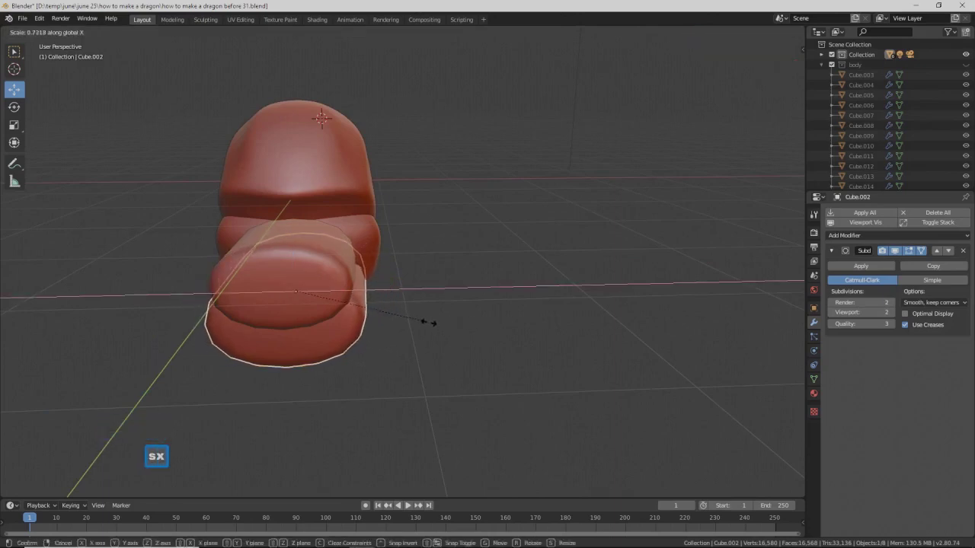
click(428, 322)
middle_drag(428, 322, 364, 305)
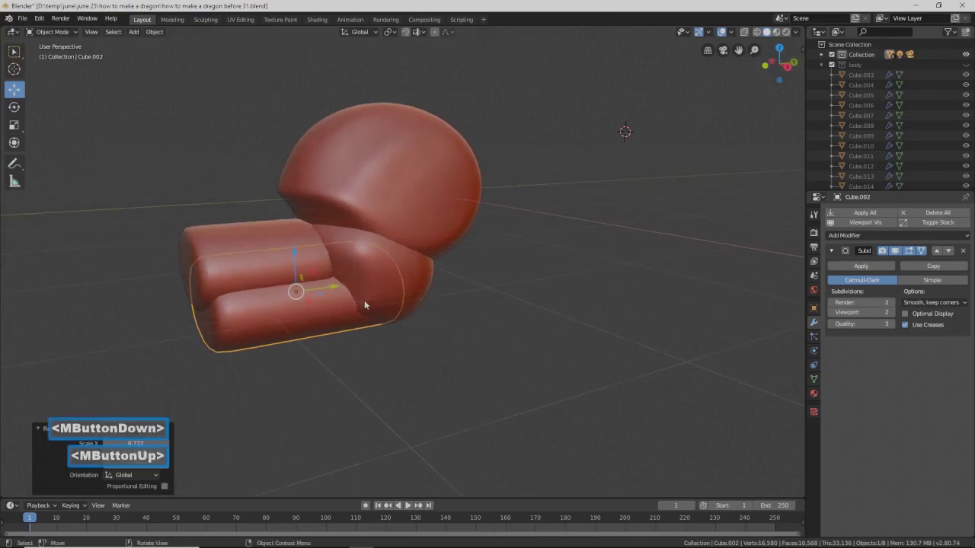
- Move the lower elongated block down 0.204 m and flatten it along Z
click(320, 312)
drag(297, 257, 296, 274)
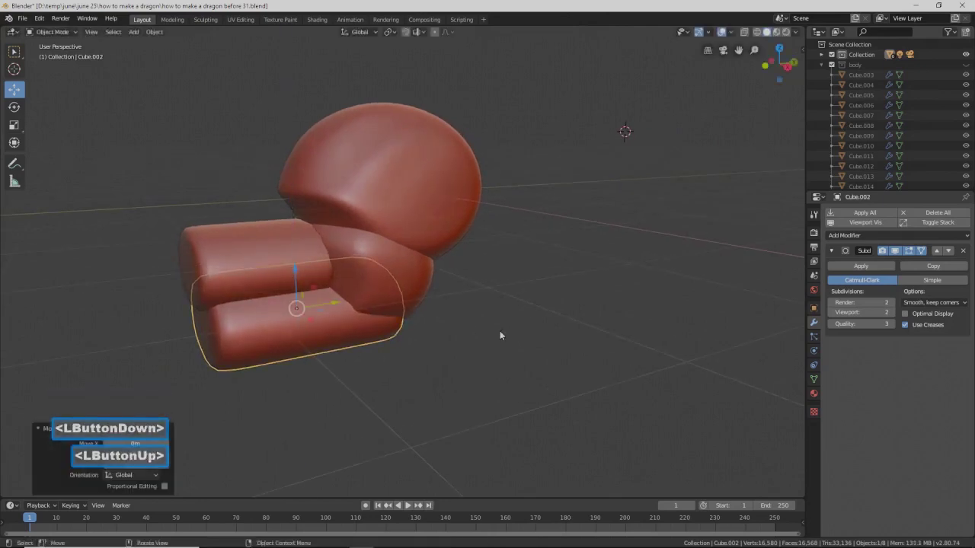
key(s)
key(z)
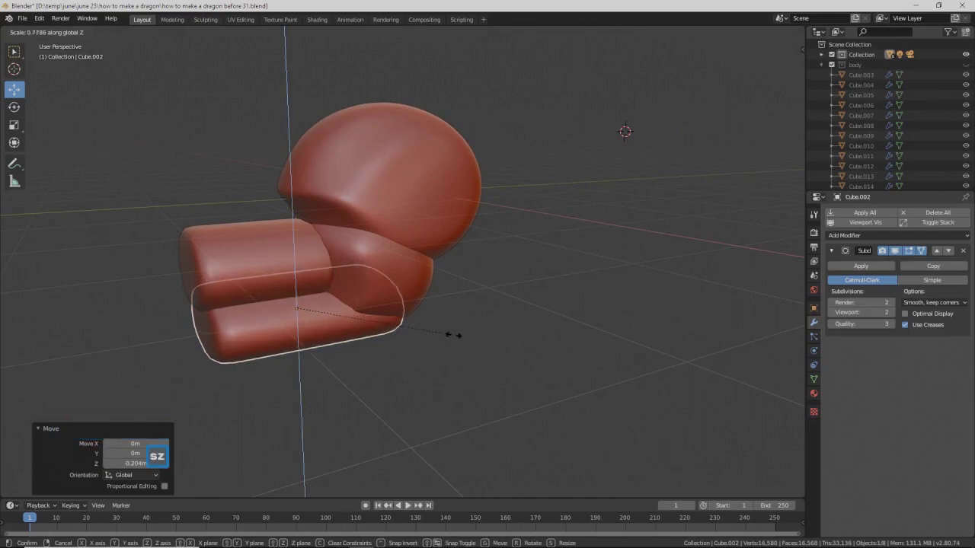
click(445, 342)
mouse_move(421, 348)
middle_down()
mouse_move(420, 322)
mouse_move(447, 331)
mouse_move(391, 324)
mouse_move(413, 340)
middle_up()
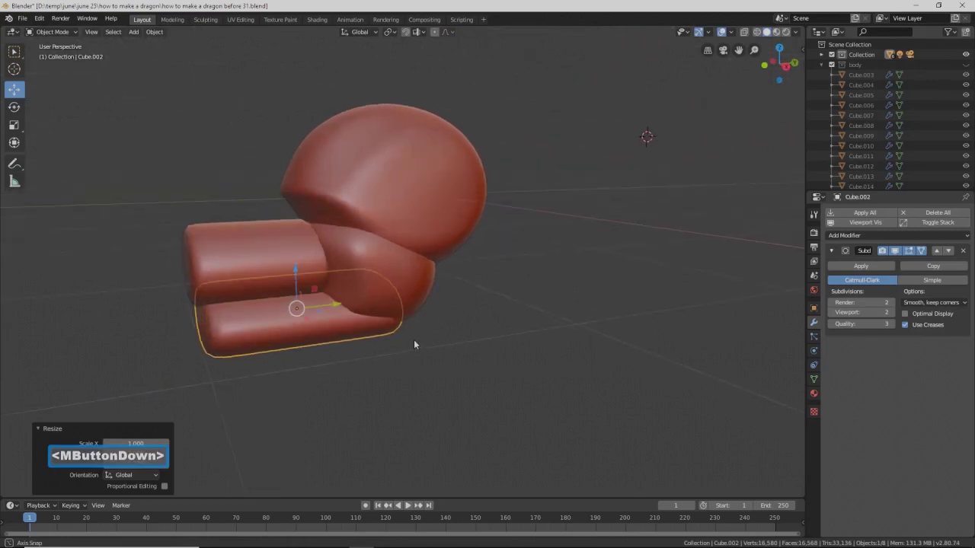
- Narrow the lower sphere along X to about two thirds of its width
click(409, 279)
key(s)
key(x)
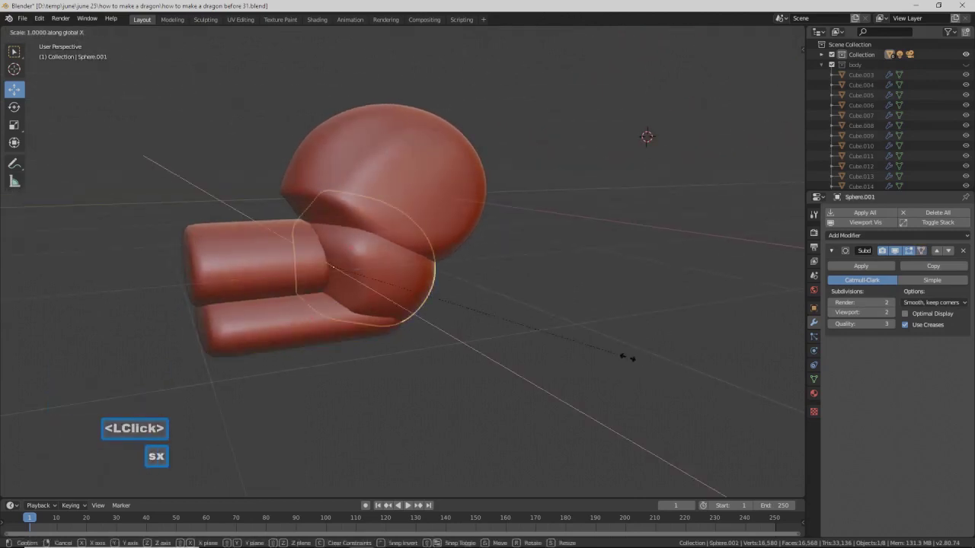
click(525, 342)
middle_drag(526, 343, 423, 326)
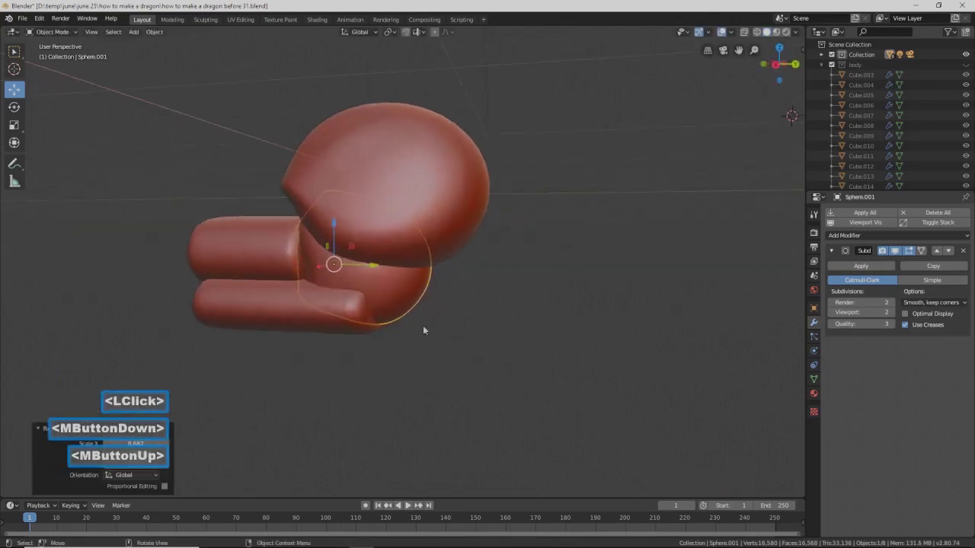
- Lengthen the lower elongated block along Y and move it 0.277 m along Y
click(328, 329)
middle_drag(328, 331, 415, 333)
key(s)
key(y)
click(499, 347)
drag(340, 303, 358, 311)
middle_drag(358, 312, 426, 322)
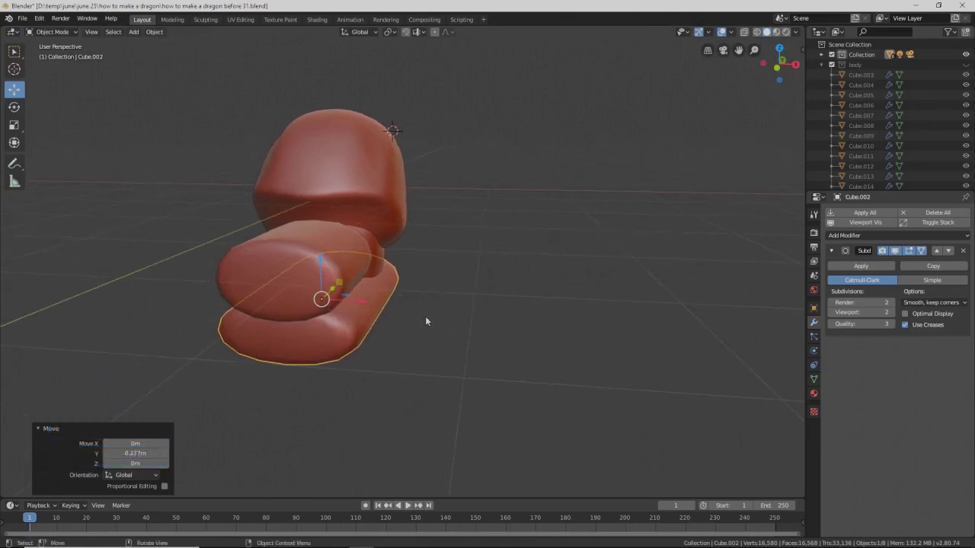
- Thicken the lower elongated block along Z and move it slightly down
middle_drag(425, 321, 352, 316)
key(s)
key(z)
click(460, 385)
drag(326, 264, 322, 273)
middle_drag(374, 287, 405, 280)
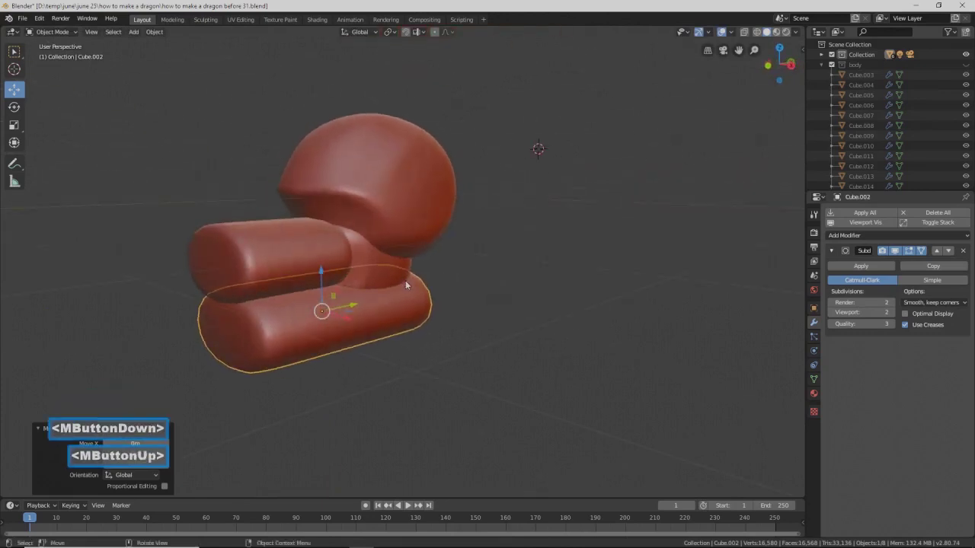
- Scale the upper elongated block to 0.770 along X and flatten it along Z
click(290, 253)
middle_drag(332, 272, 381, 273)
key(s)
key(x)
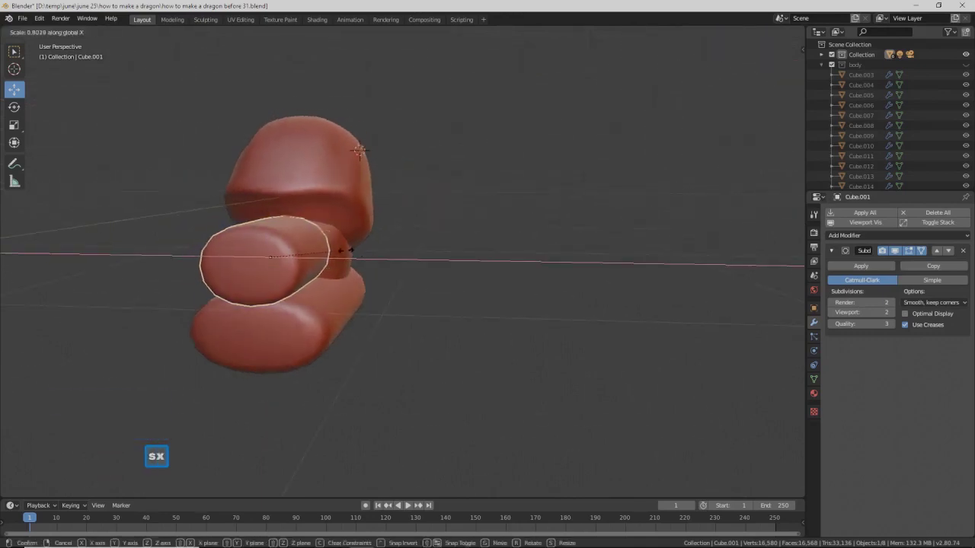
click(343, 255)
key(s)
key(z)
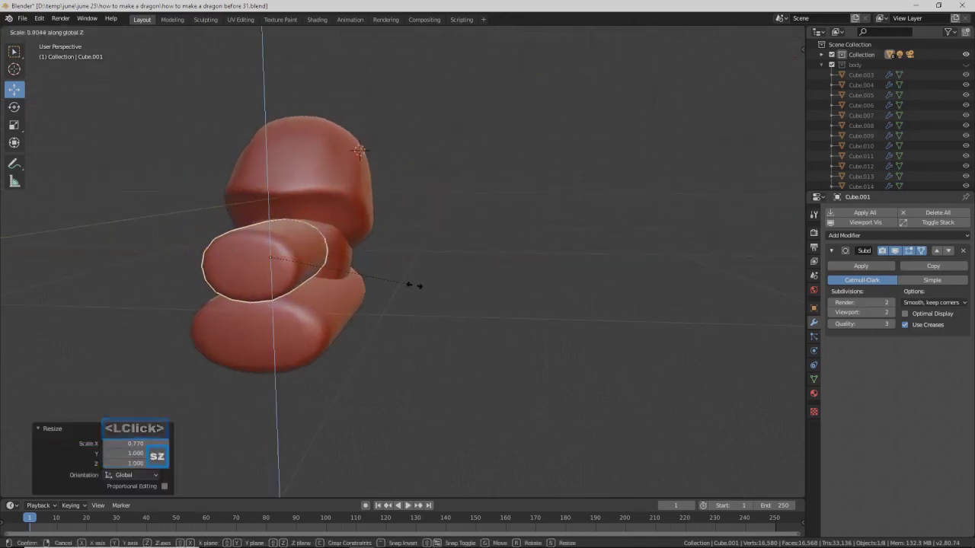
click(389, 289)
middle_drag(389, 289, 301, 261)
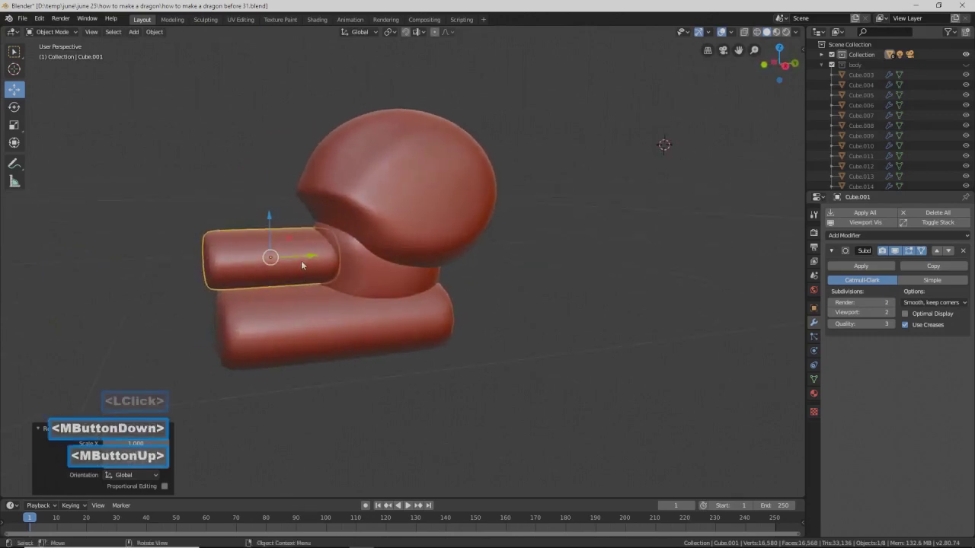
- Shift the upper elongated block slightly along Y toward the head and raise it along Z
key(g)
key(y)
click(308, 255)
drag(278, 218, 277, 208)
- Raise the lower elongated block slightly along Z toward the upper block
click(307, 303)
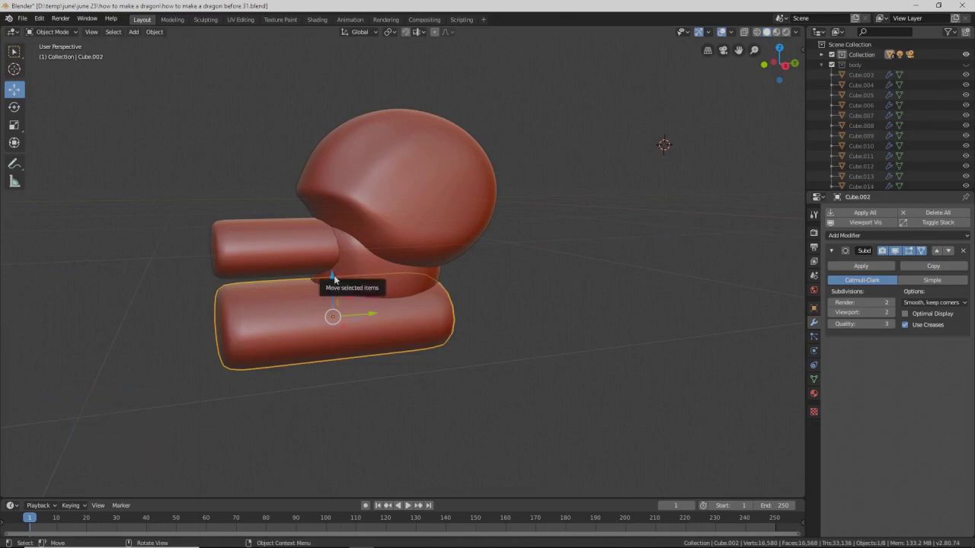
drag(333, 280, 335, 279)
middle_drag(335, 279, 422, 296)
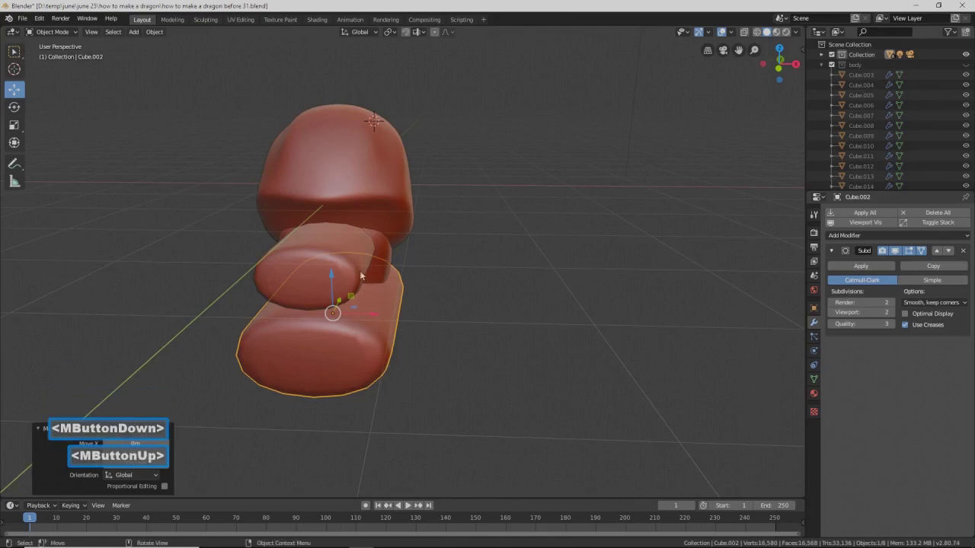
- Widen the upper elongated block along X to about 1.17 times its width
click(354, 267)
key(s)
key(x)
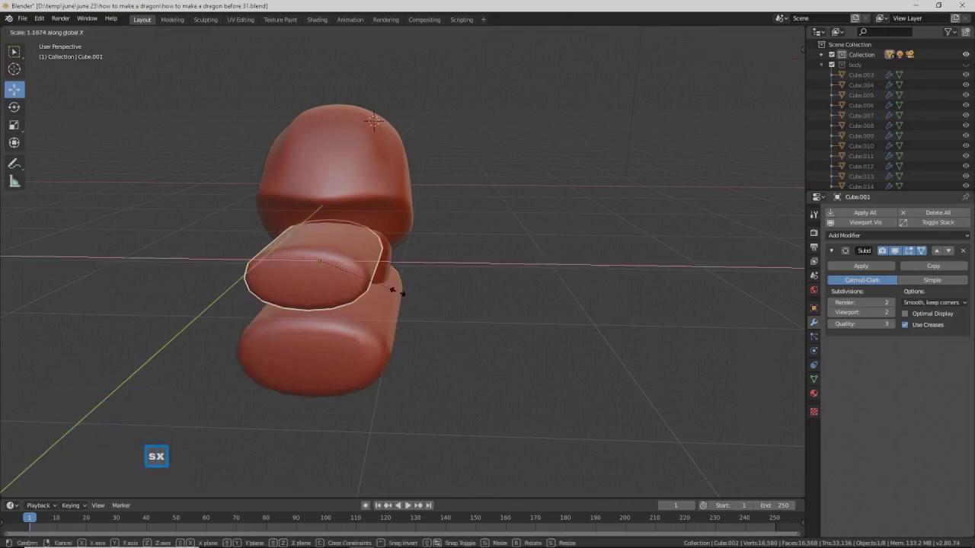
click(398, 291)
- Scale the lower sphere to 0.764 along X
middle_drag(397, 292, 424, 307)
click(423, 307)
key(s)
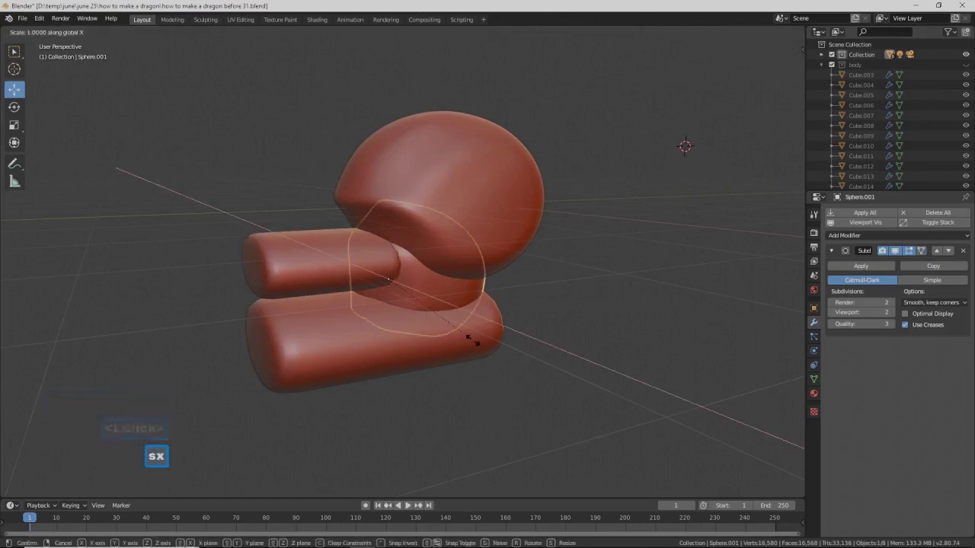
key(x)
click(442, 335)
middle_drag(416, 321, 388, 315)
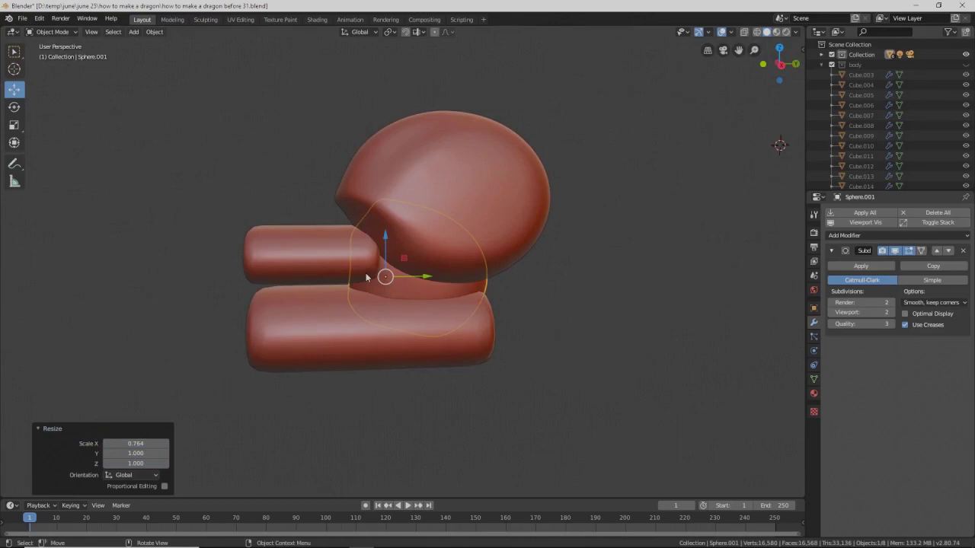
- Shift the upper and the lower elongated block in turn slightly along Y toward the head
click(323, 264)
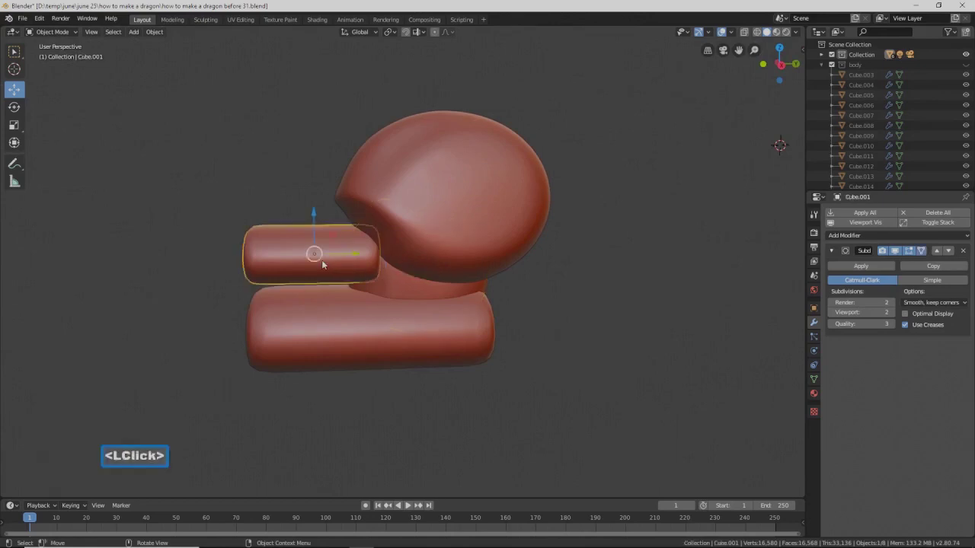
drag(359, 259, 371, 259)
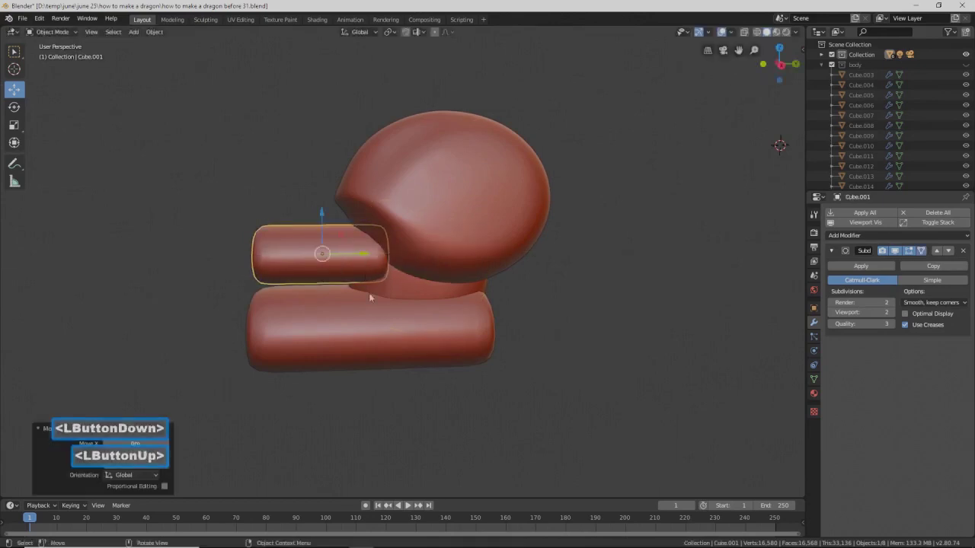
click(368, 315)
drag(418, 330, 423, 330)
middle_drag(455, 321, 395, 323)
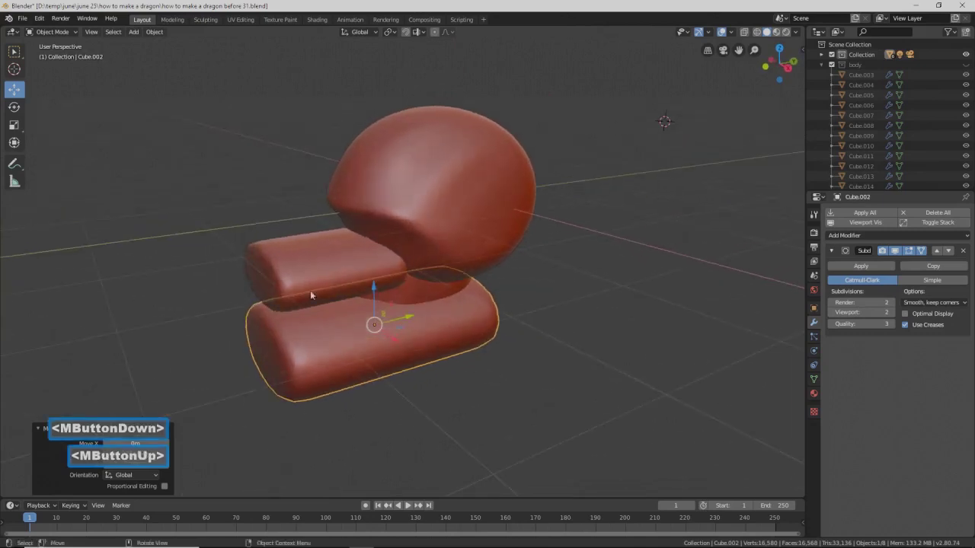
- Select both elongated blocks and lengthen them together along Y
click(278, 280)
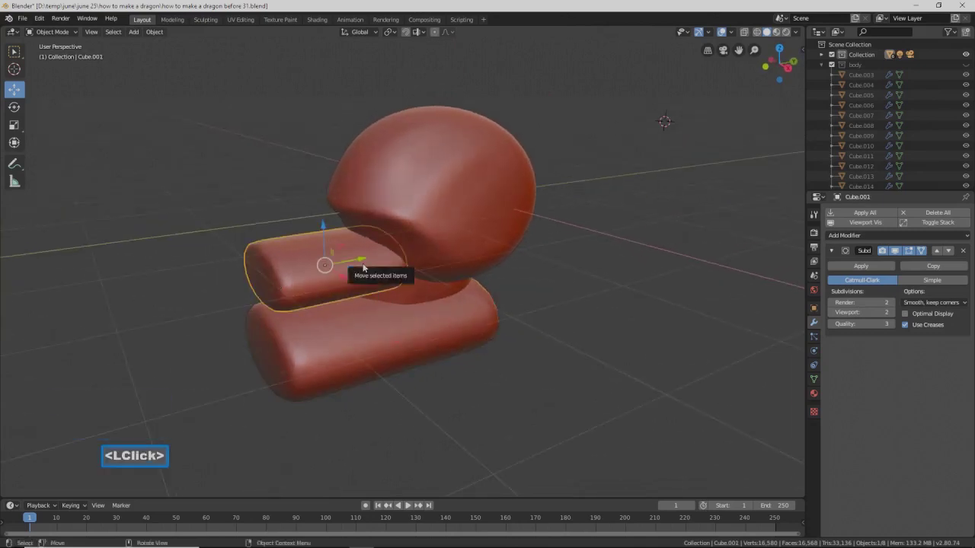
middle_drag(363, 262, 416, 302)
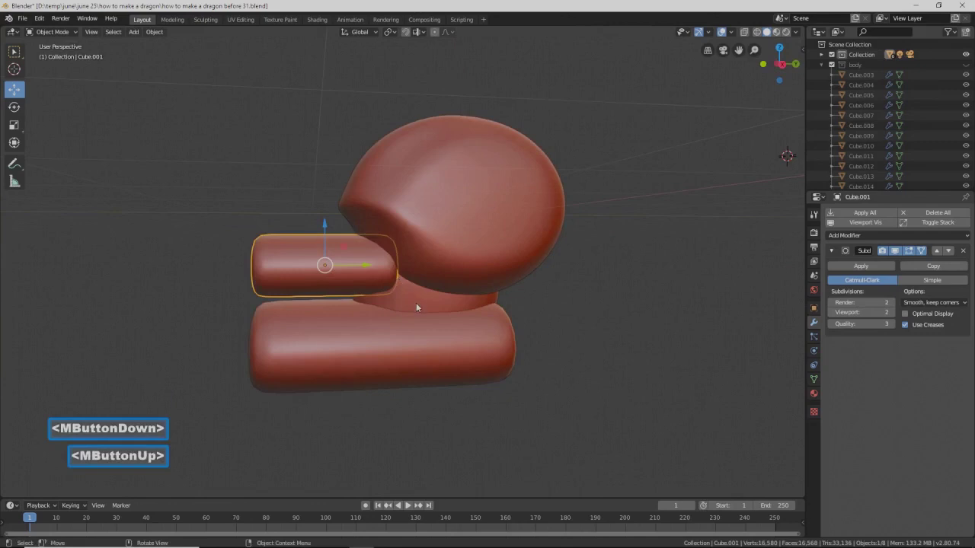
shift+click(394, 372)
key(s)
key(y)
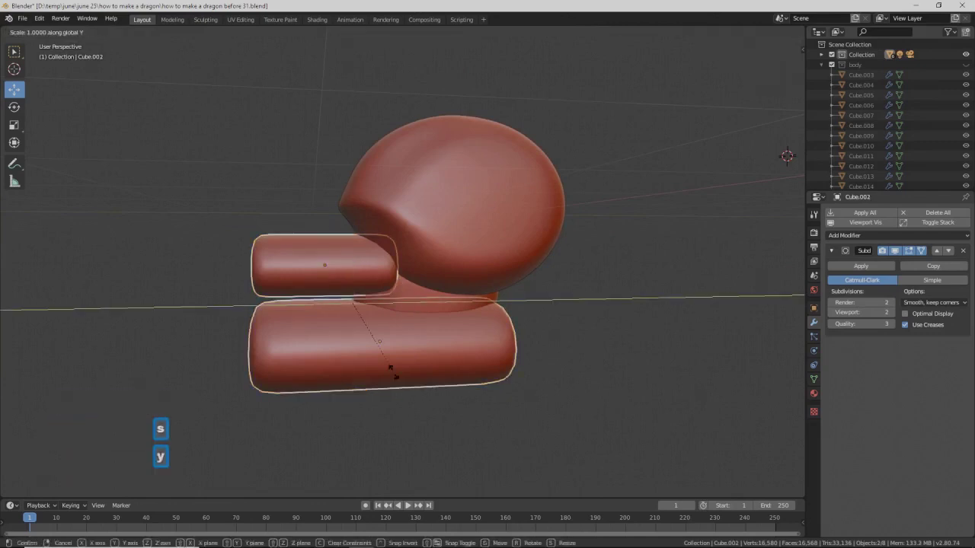
click(409, 373)
middle_drag(409, 373, 454, 358)
- Duplicate the spare upright rounded cylinder above the model and lower the copy 9.21 m along Z to the head
middle_drag(494, 308, 450, 297)
scroll(521, 345, down, 2)
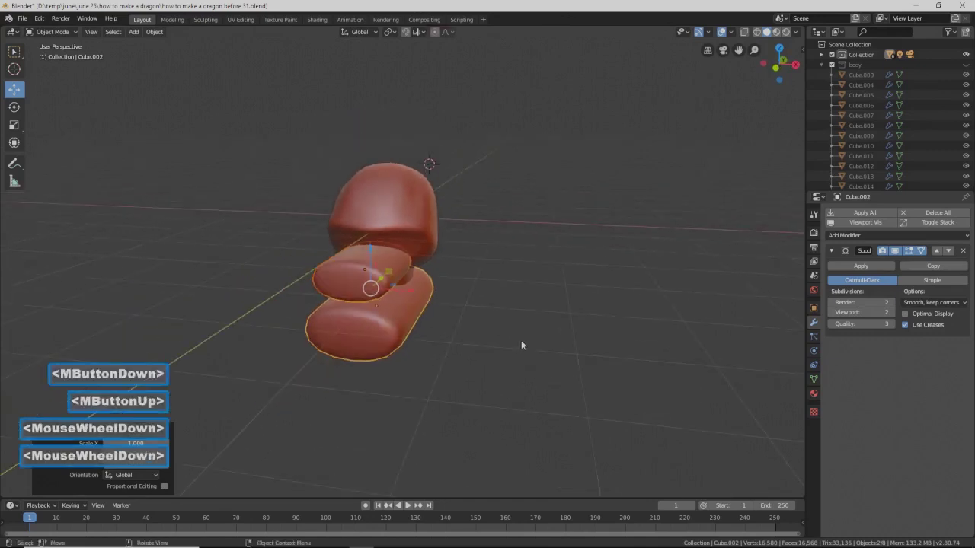
scroll(521, 345, down, 4)
click(402, 59)
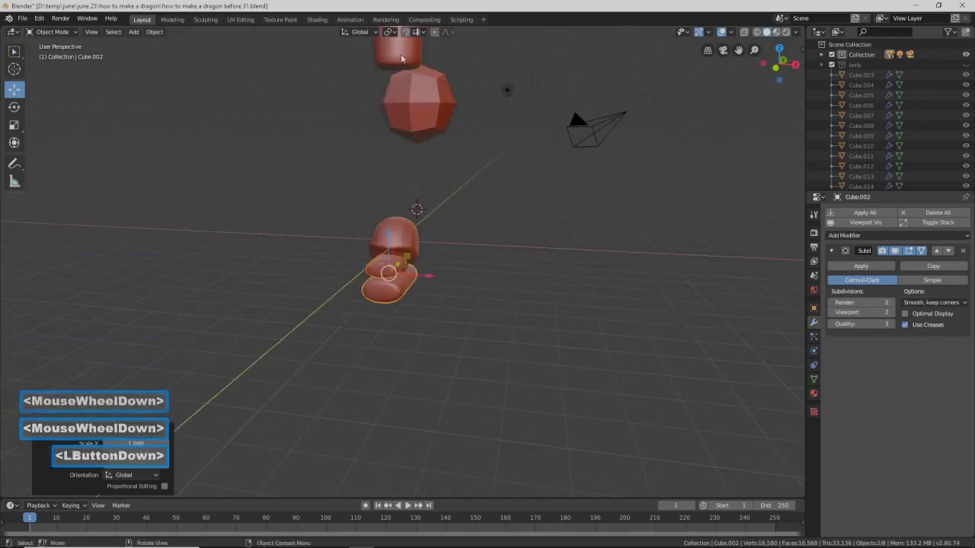
key(shift+d)
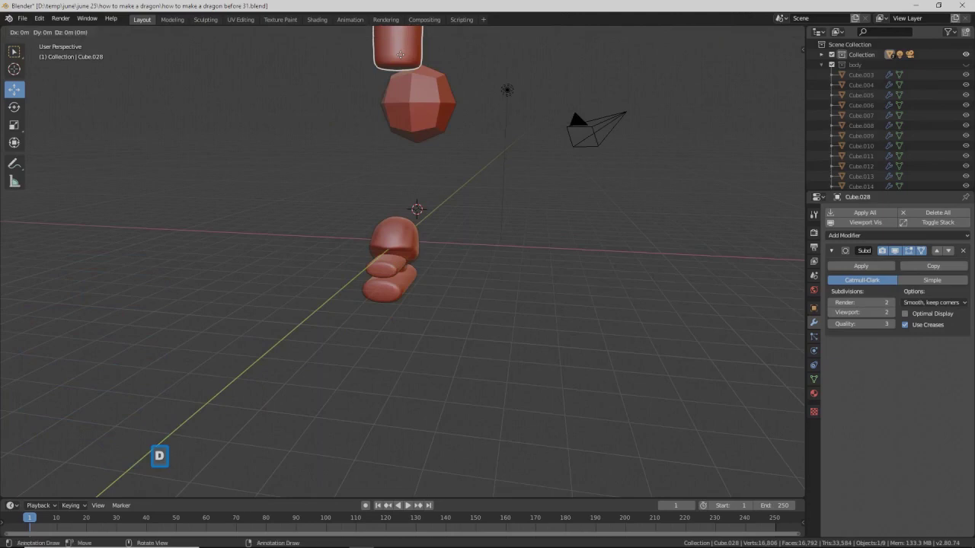
right_click(403, 60)
scroll(440, 170, down, 1)
scroll(440, 167, down, 1)
drag(399, 47, 378, 197)
- Rotate the copied cylinder about -89° around X so it lies lengthwise along the snout
scroll(431, 279, up, 6)
middle_drag(445, 281, 430, 319)
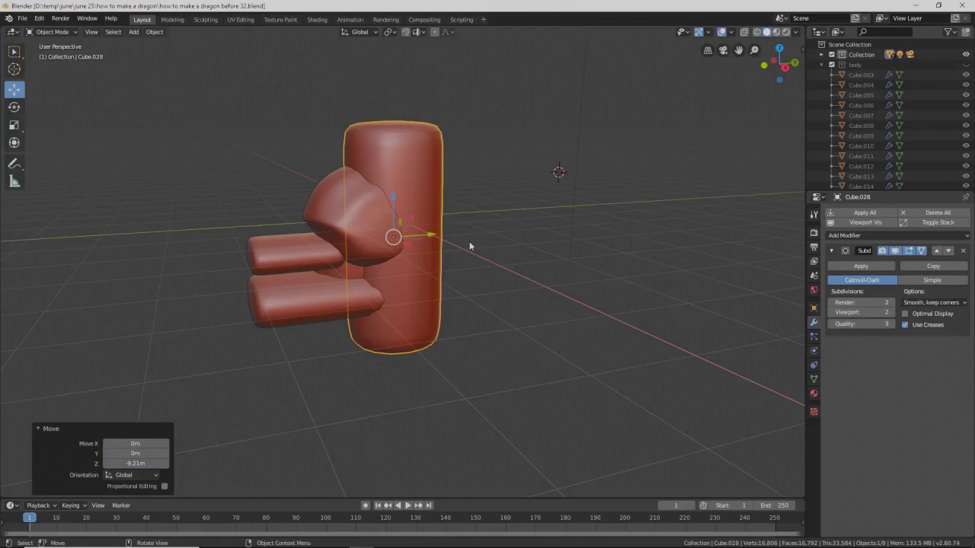
key(r)
key(x)
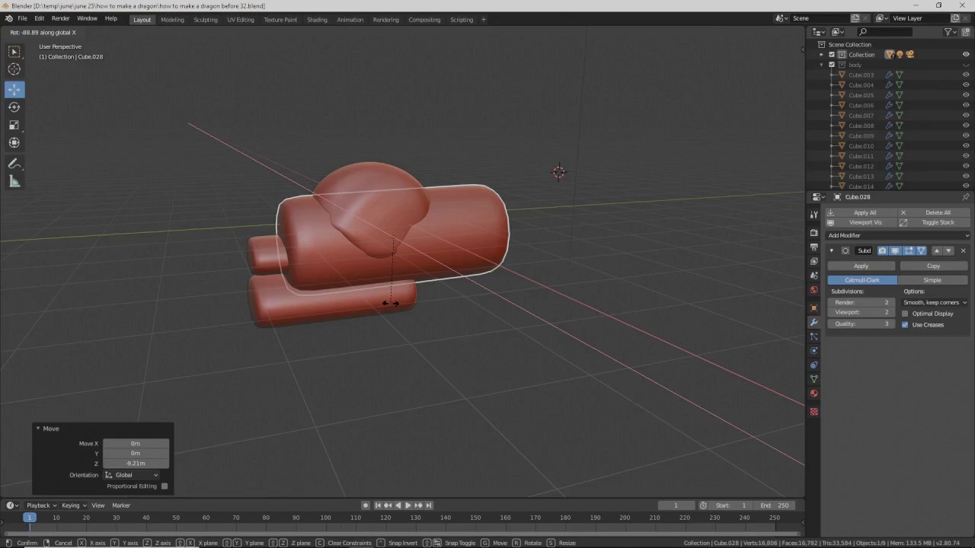
click(390, 304)
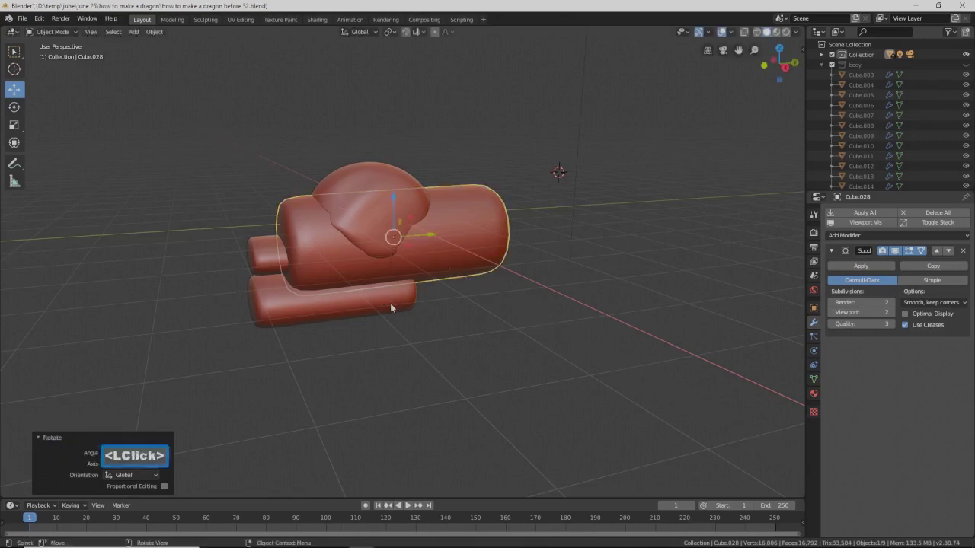
- Move the copied cylinder -1.48 m along Y onto the snout and scale it uniformly to 0.386
drag(430, 235, 361, 253)
key(s)
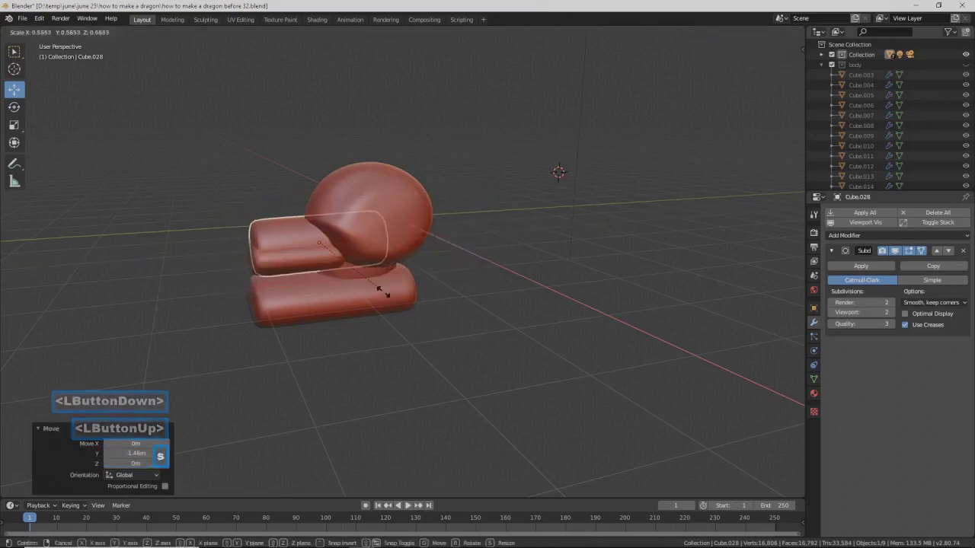
click(357, 282)
- Raise the small snout block slightly and narrow it to 0.798 along X
middle_drag(315, 290, 395, 289)
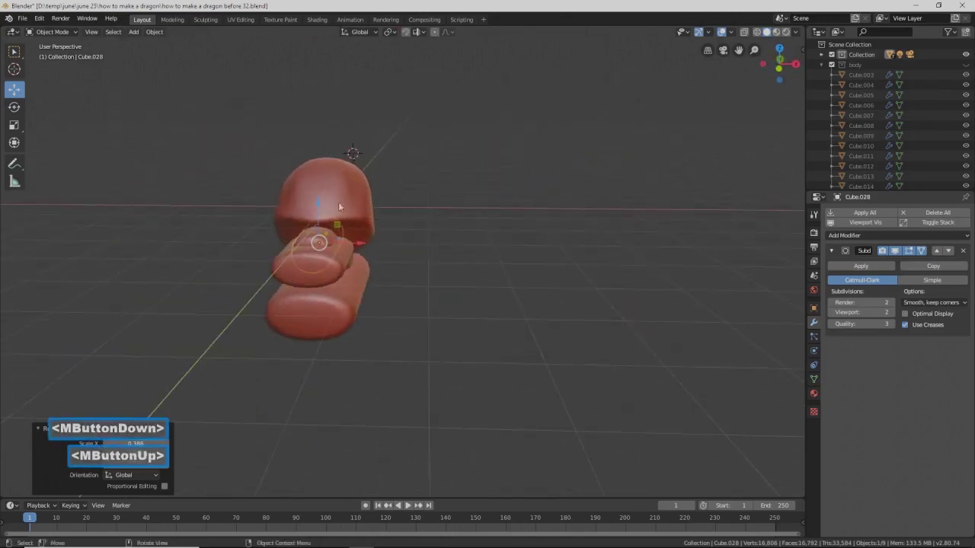
drag(321, 203, 317, 198)
middle_drag(384, 227, 392, 246)
key(s)
key(x)
click(435, 243)
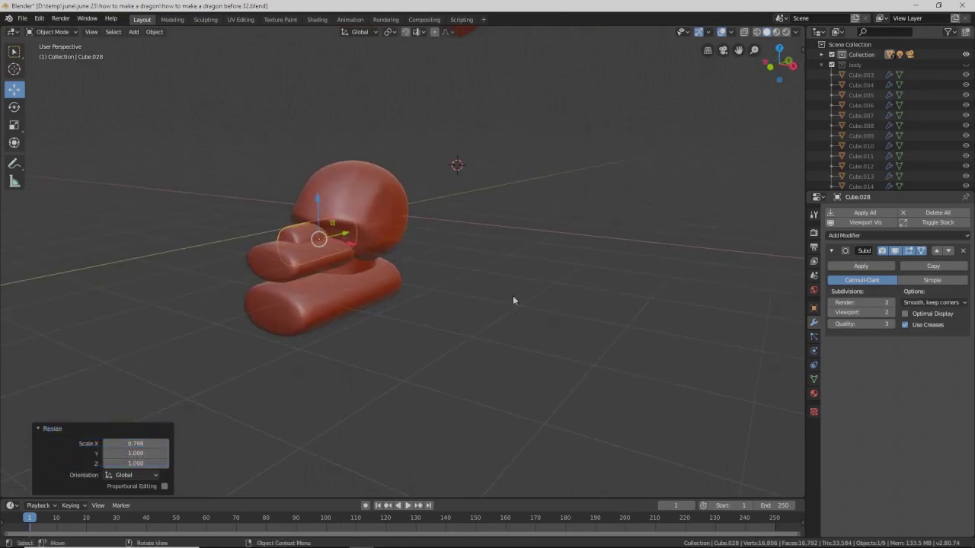
- Flatten the small snout block along Z
key(s)
key(z)
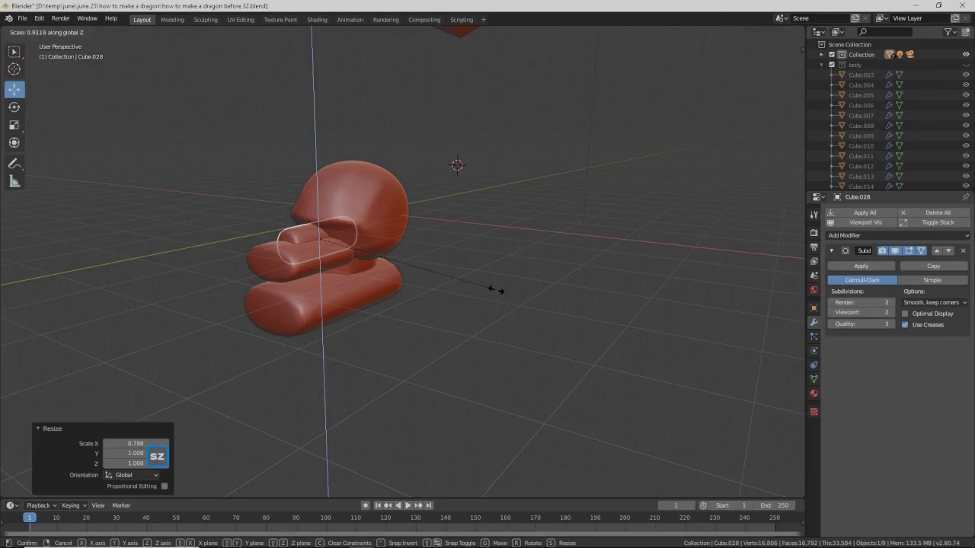
click(429, 280)
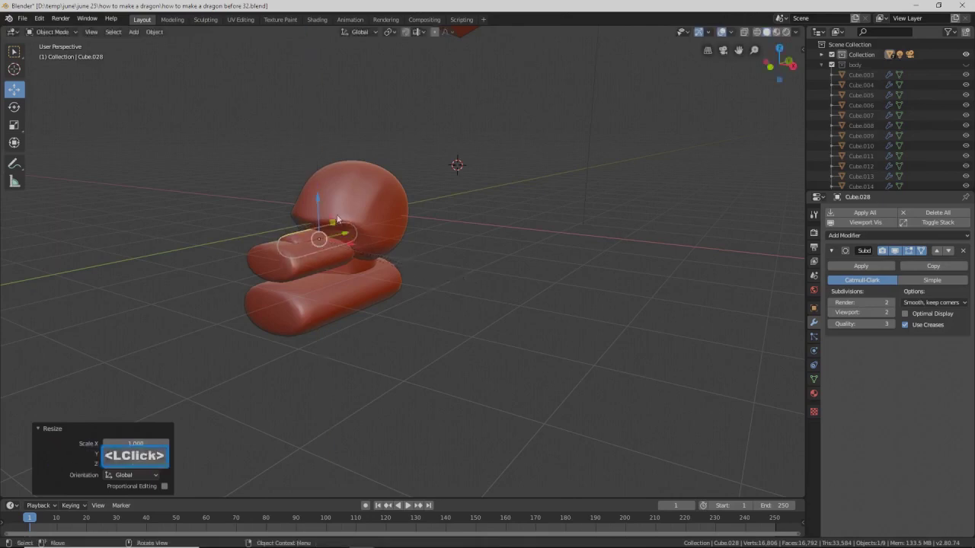
- Raise the flattened snout block slightly and shift it forward along Y on top of the upper jaw
drag(321, 202, 316, 196)
middle_drag(317, 195, 352, 233)
drag(353, 233, 345, 232)
mouse_move(345, 232)
middle_down()
mouse_move(475, 215)
mouse_move(484, 227)
mouse_move(339, 207)
mouse_move(328, 219)
mouse_move(347, 214)
middle_up()
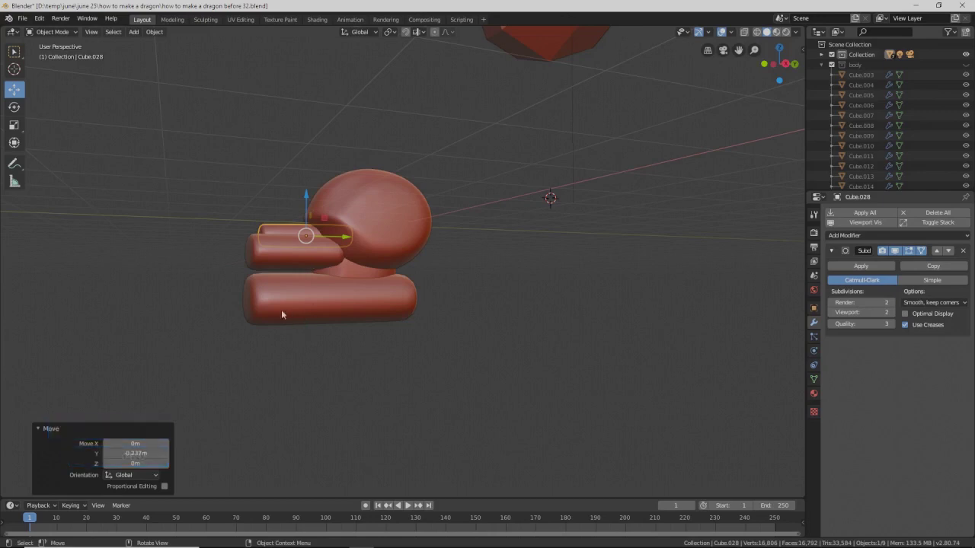
- Tilt the lower jaw block a few degrees around X, and nudge it up and along Y against the head
mouse_move(393, 300)
middle_down()
mouse_move(353, 306)
mouse_move(384, 306)
middle_up()
click(384, 310)
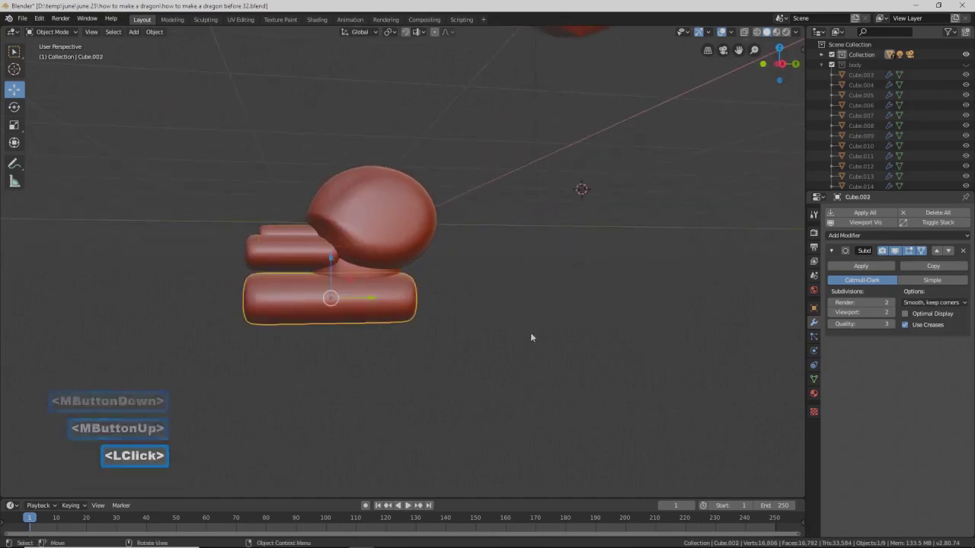
key(r)
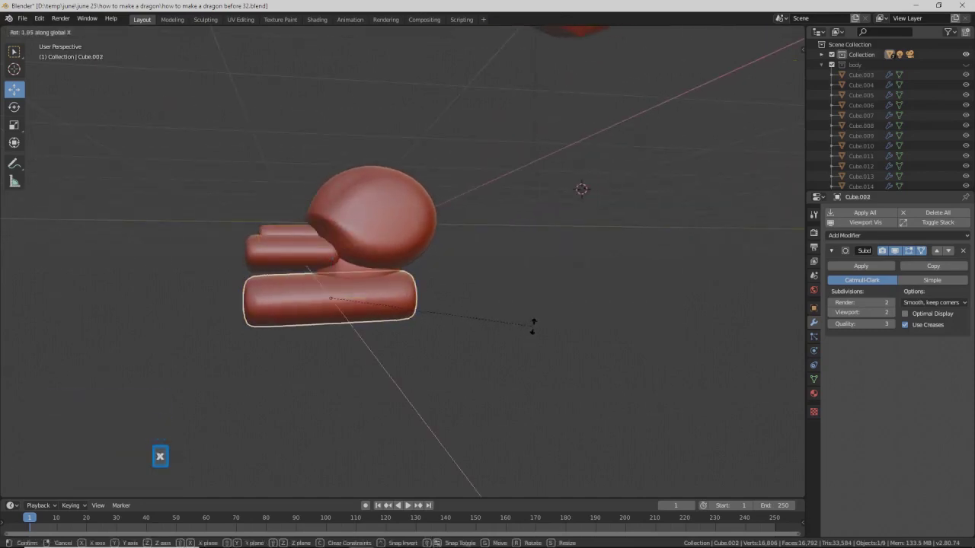
click(526, 309)
drag(332, 265, 330, 257)
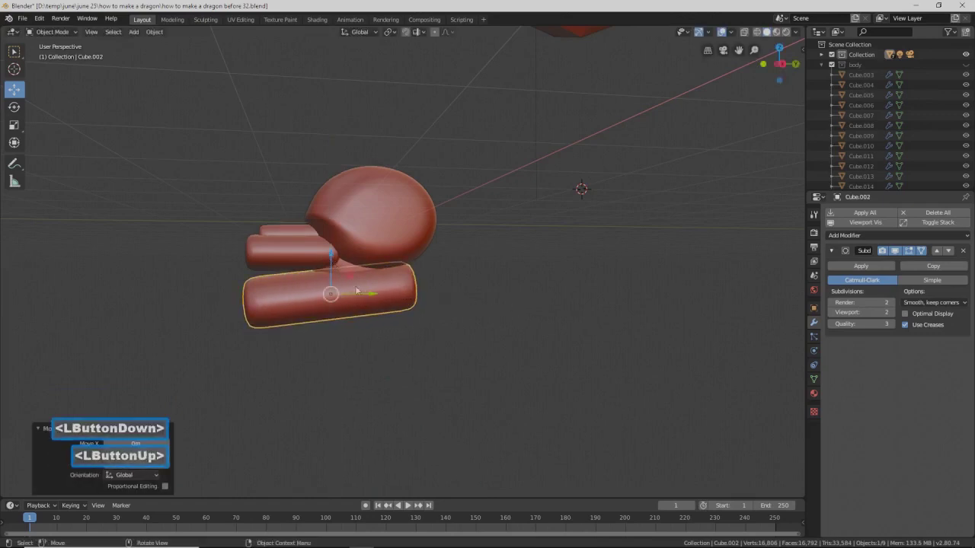
drag(373, 300, 398, 310)
- Tilt the lower jaw further around X, lower it slightly and move it 0.0834 m along Y to open the mouth
middle_drag(436, 326, 416, 321)
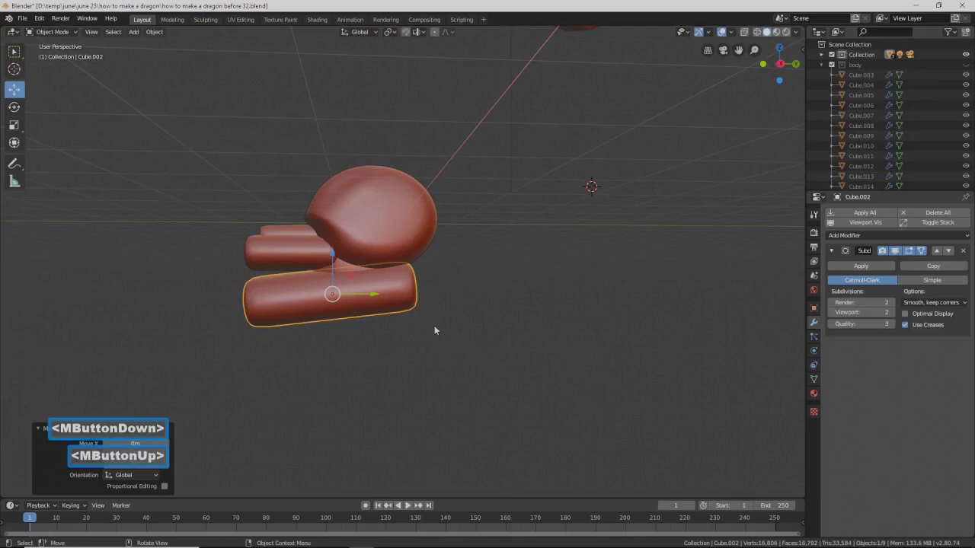
key(r)
key(x)
click(439, 319)
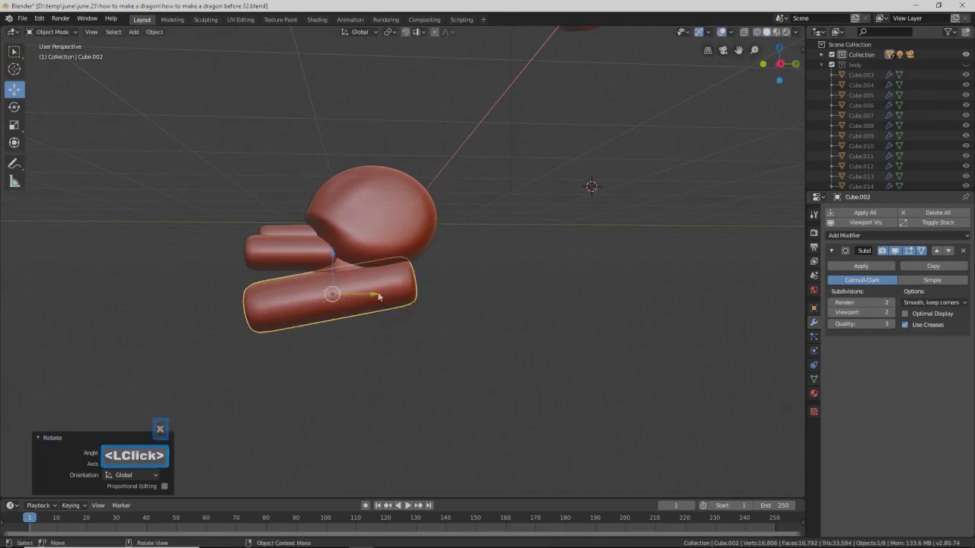
drag(333, 256, 333, 262)
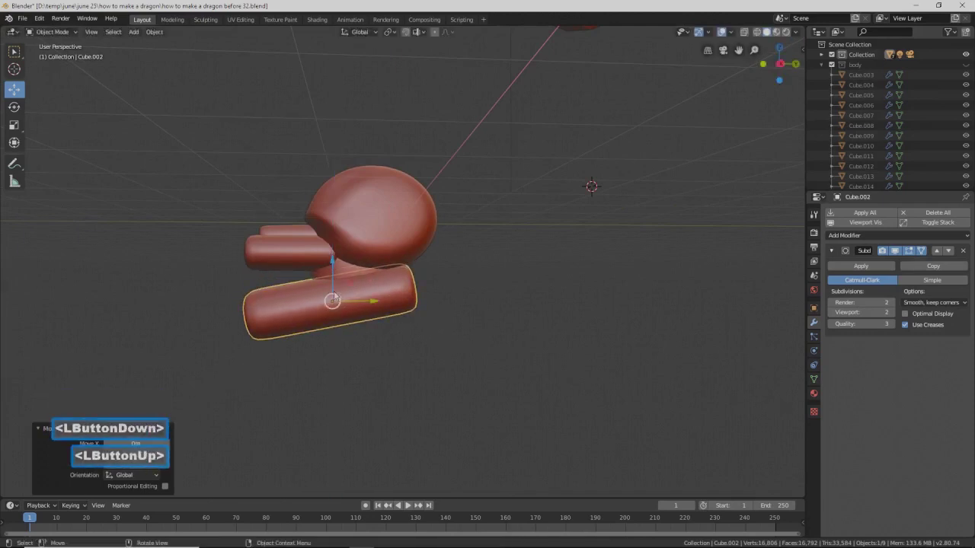
drag(376, 302, 379, 301)
middle_drag(327, 321, 351, 326)
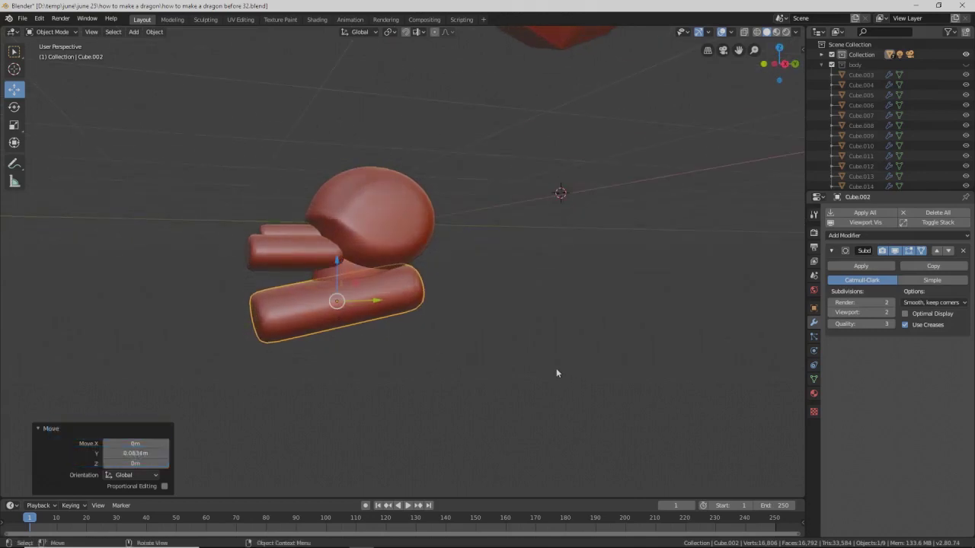
- Make the body collection visible again and view the whole dragon
key(Pause)
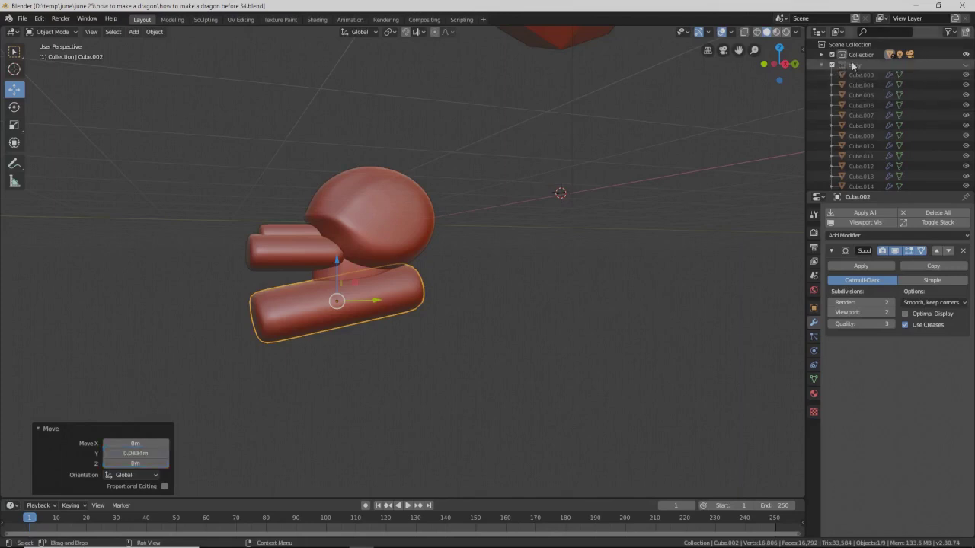
click(966, 65)
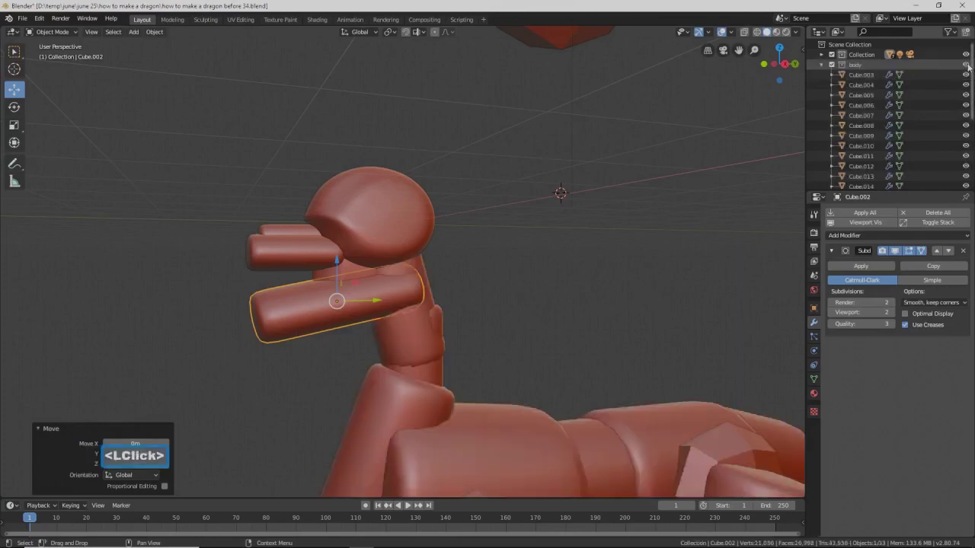
middle_drag(795, 194, 553, 299)
scroll(632, 214, down, 3)
scroll(552, 300, down, 2)
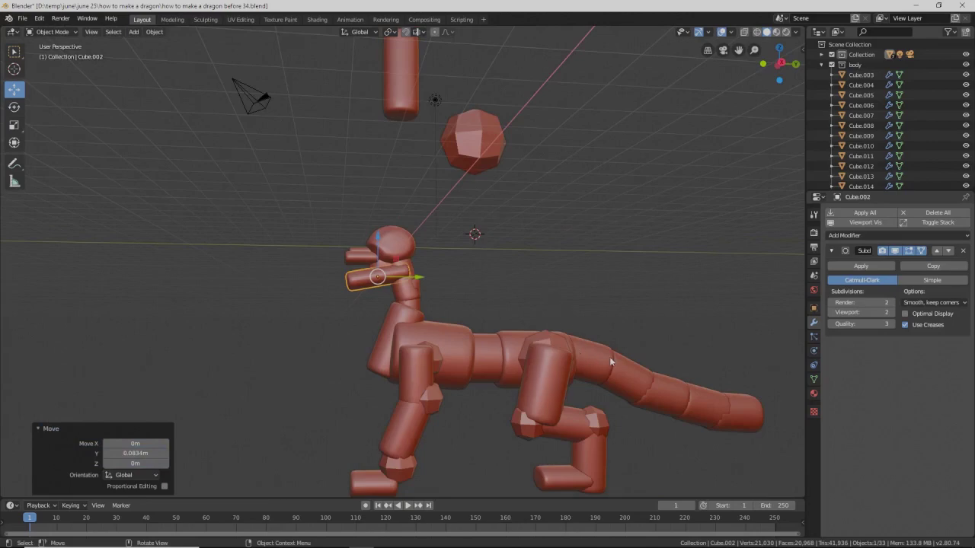
scroll(610, 358, down, 1)
- Circle-select the torso, leg and tail pieces, excluding the neck and head, and scale them together to 0.879
click(636, 322)
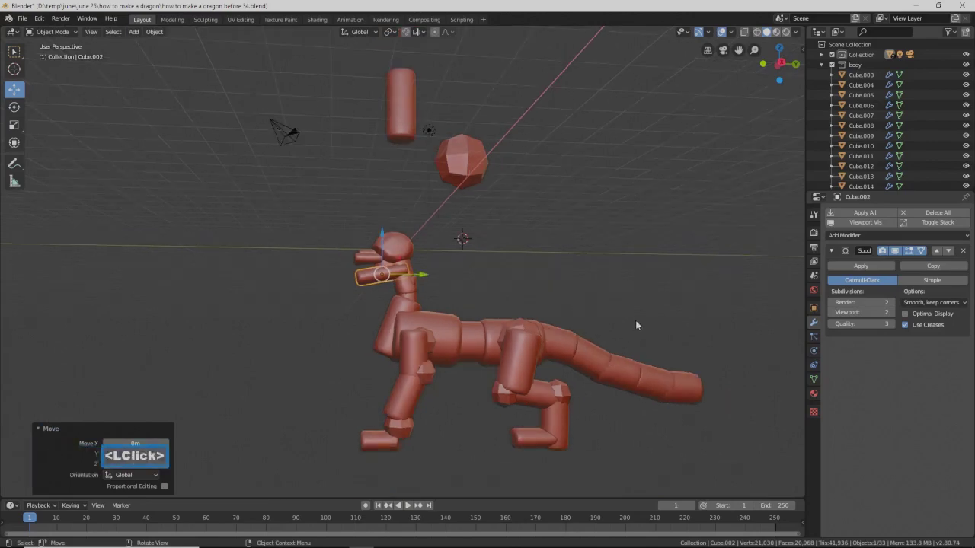
key(c)
mouse_move(552, 320)
mouse_down()
mouse_move(553, 338)
mouse_move(469, 343)
mouse_move(412, 376)
mouse_move(366, 452)
mouse_move(512, 317)
mouse_move(533, 404)
mouse_move(528, 440)
mouse_move(699, 382)
mouse_move(507, 346)
mouse_move(565, 374)
mouse_up()
right_click(564, 374)
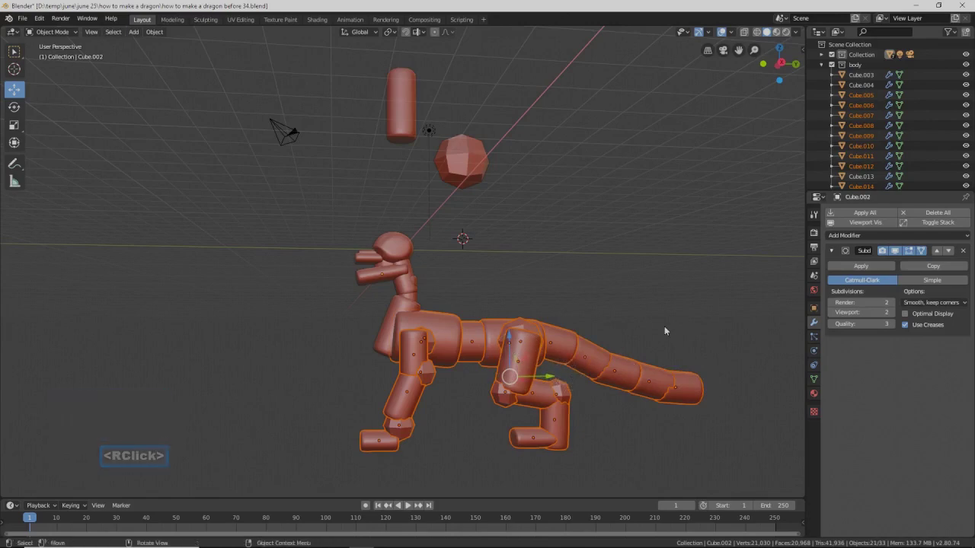
key(s)
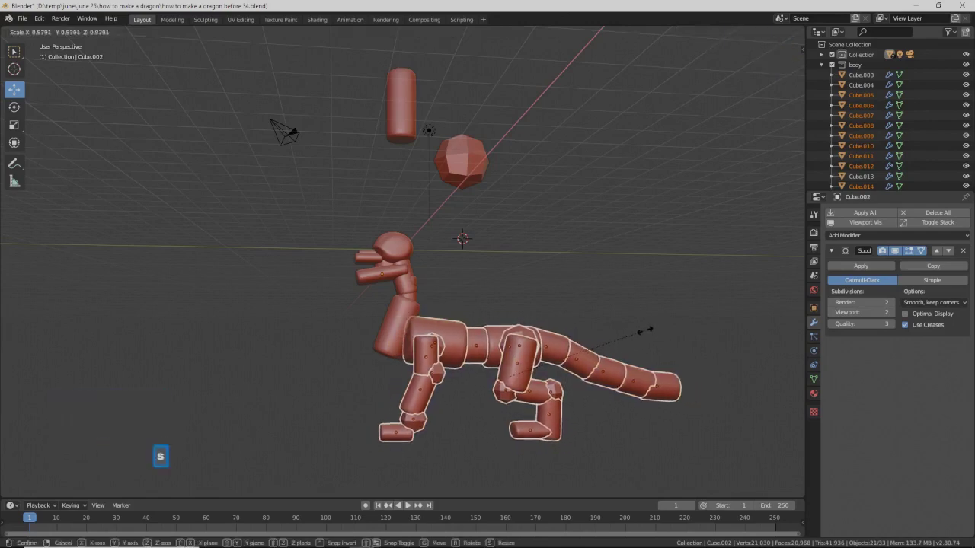
click(640, 338)
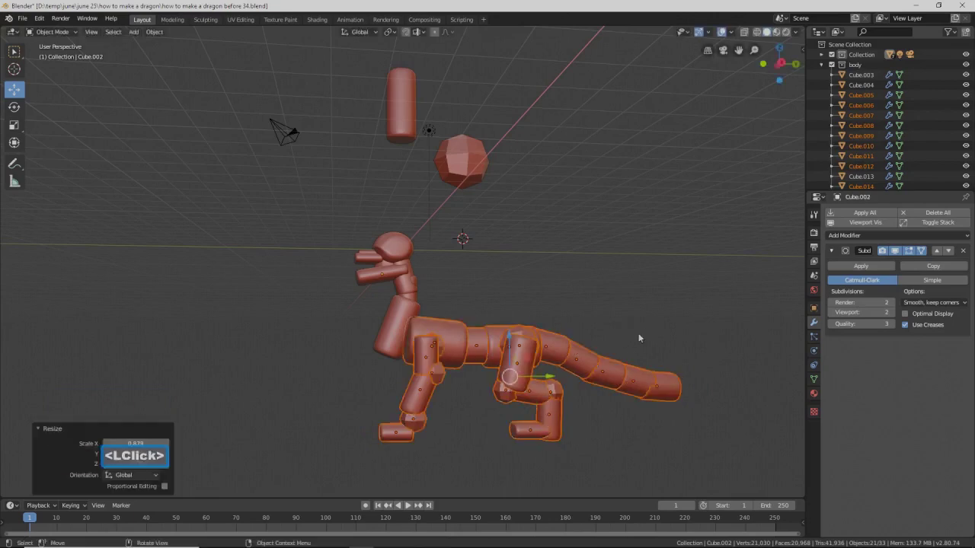
- Shift the selected torso, legs and tail forward along Y to meet the neck, and deselect everything
drag(549, 383, 541, 386)
middle_drag(471, 352, 495, 375)
click(666, 428)
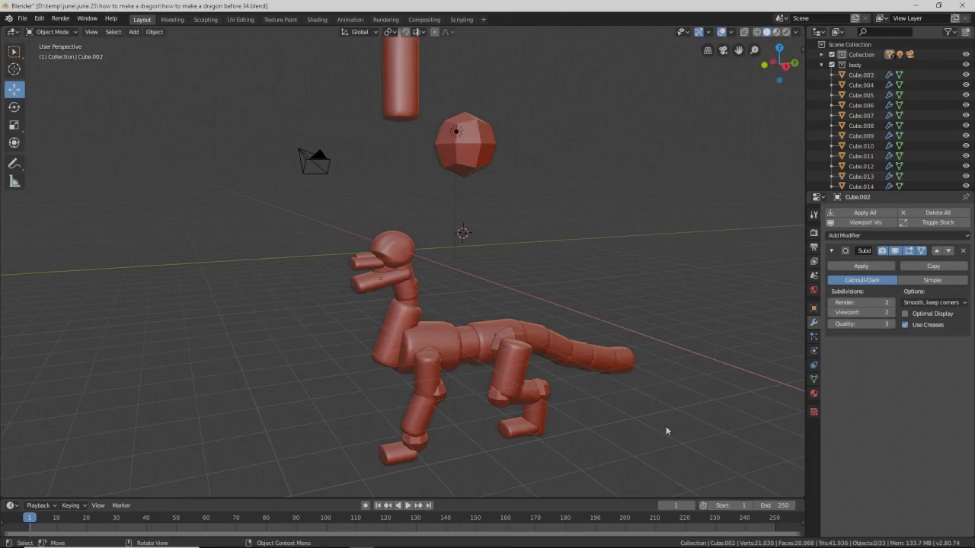
key(Pause)
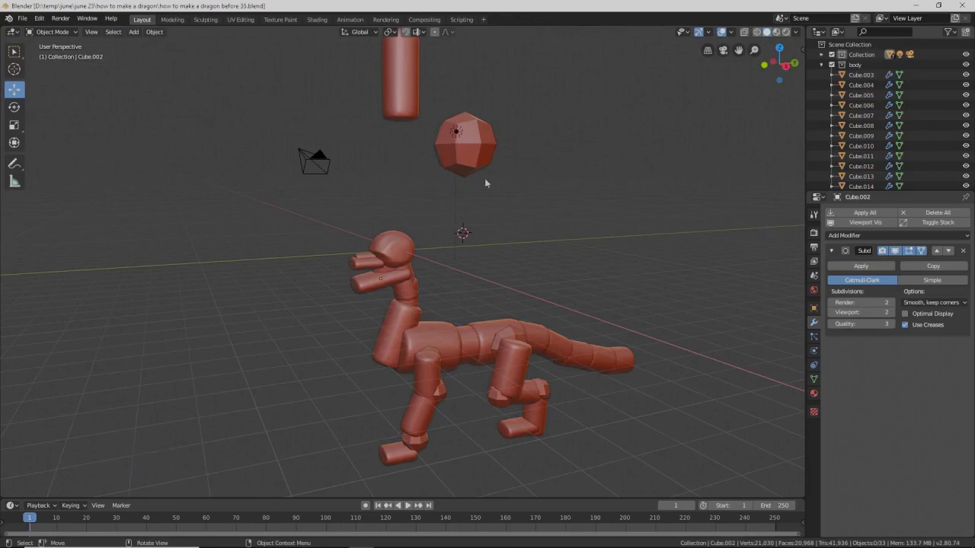
- Shorten the hind foot along Y and lower it slightly to fit under the lower leg
mouse_move(521, 365)
middle_down()
mouse_move(469, 329)
mouse_move(512, 355)
mouse_move(511, 367)
middle_up()
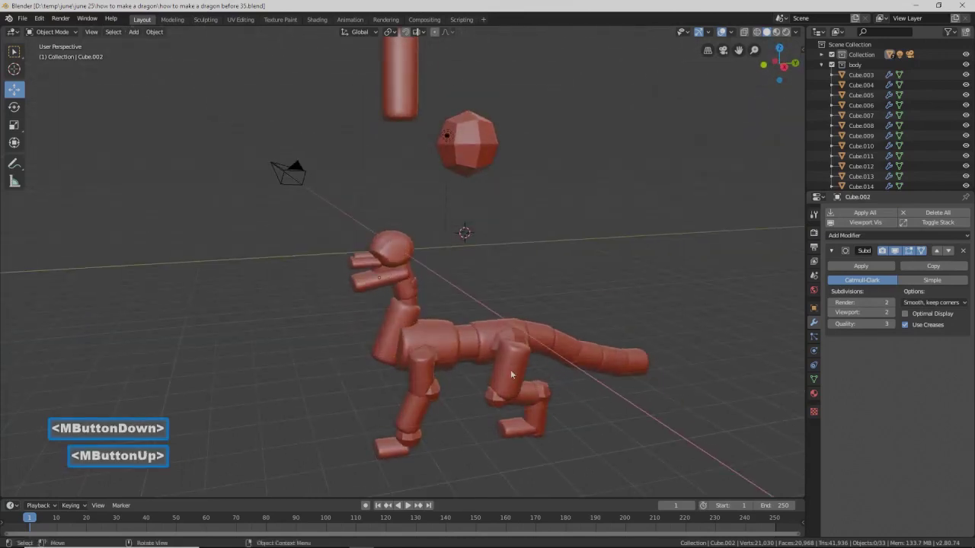
scroll(529, 416, up, 3)
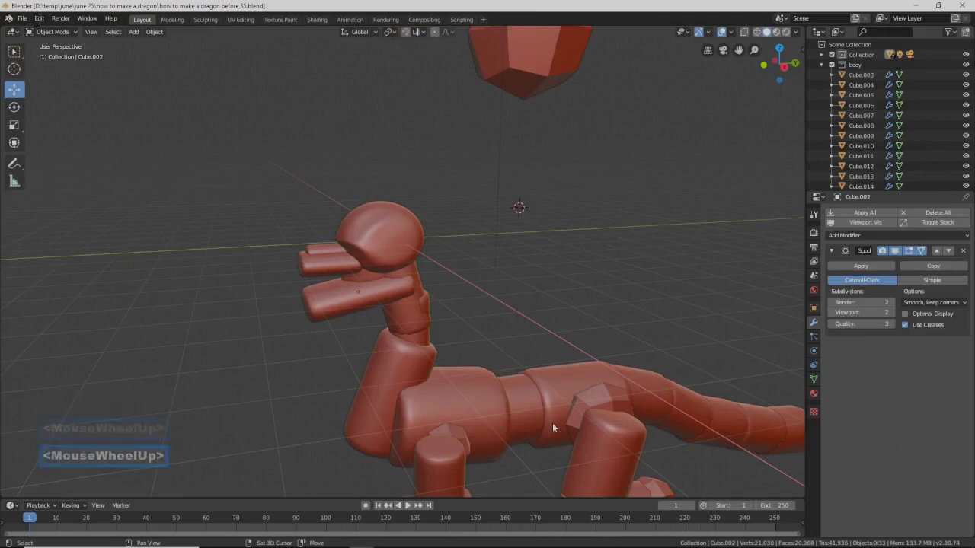
shift+middle_drag(571, 442, 488, 293)
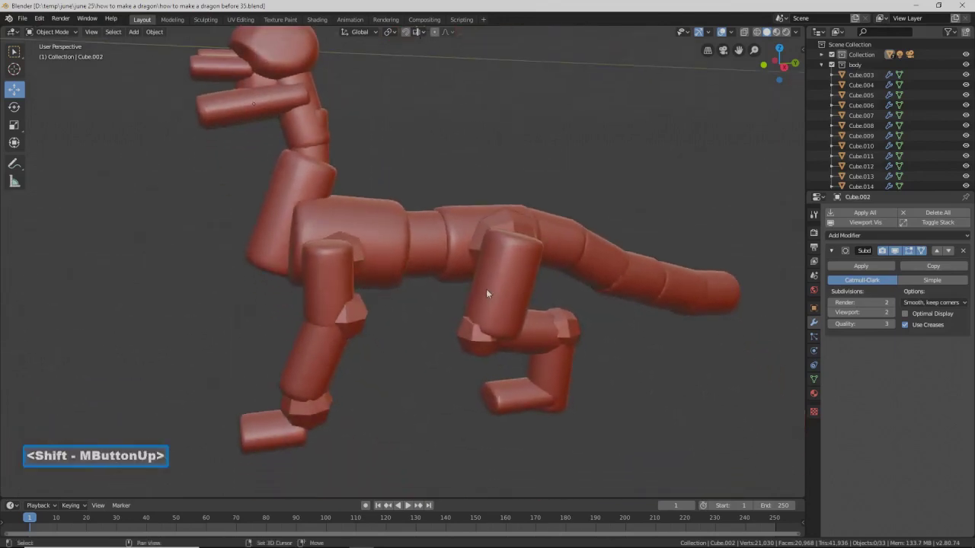
click(535, 399)
key(s)
key(y)
click(630, 407)
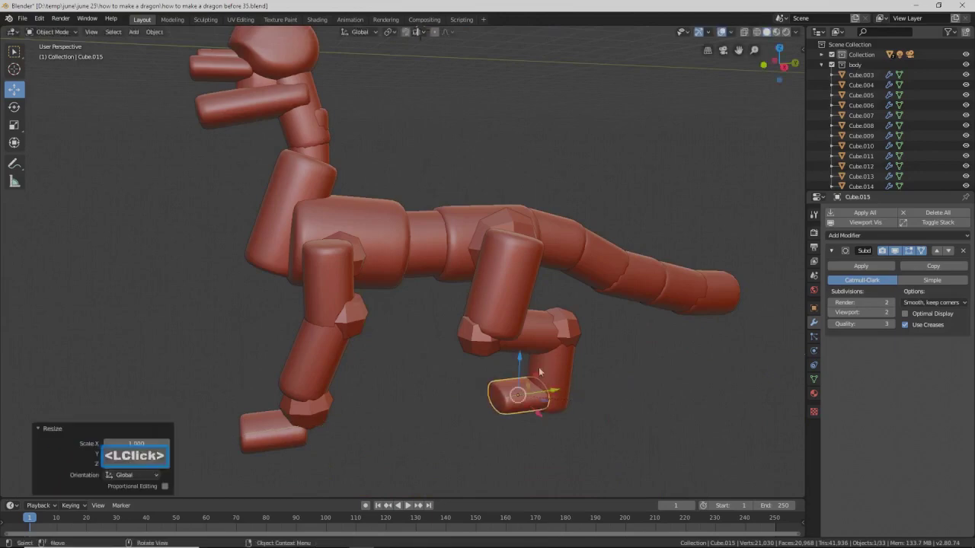
drag(519, 362, 542, 389)
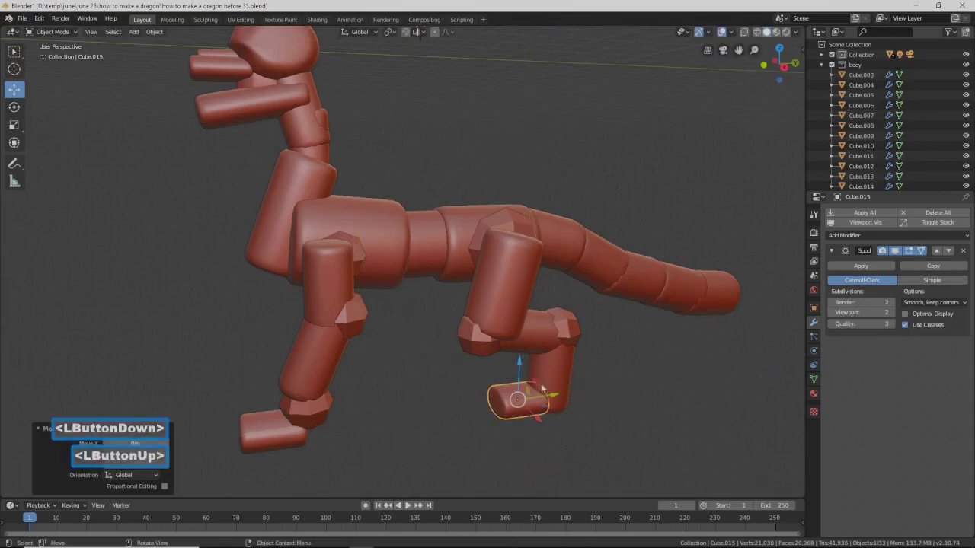
- Move the front foot 0.295 m along Y back under the ankle
click(275, 440)
drag(312, 428, 324, 426)
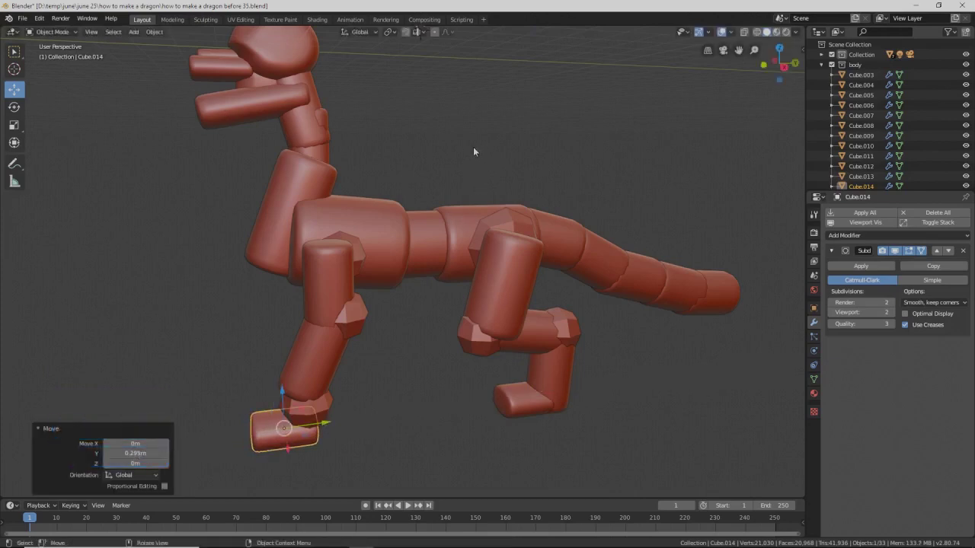
shift+middle_drag(465, 127, 468, 141)
shift+middle_drag(466, 183, 457, 199)
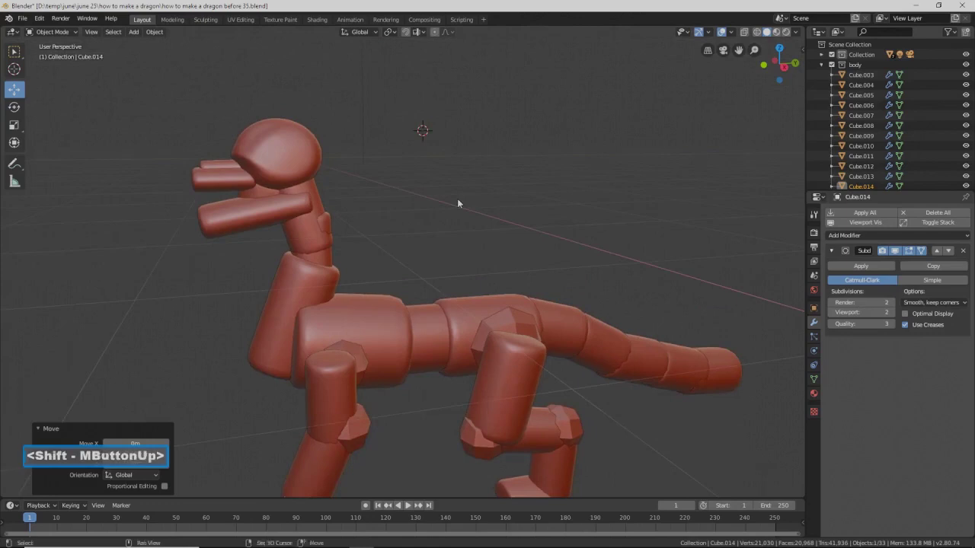
- Duplicate the spare rounded cylinder above the dragon, lower the copy to foot level and move it 3.26 m along Y
scroll(457, 199, down, 4)
click(361, 94)
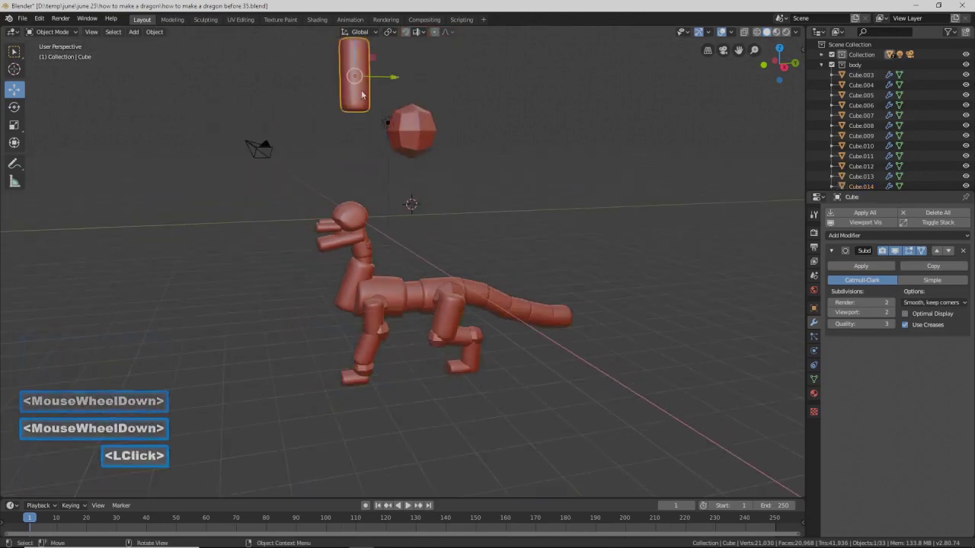
key(shift+d)
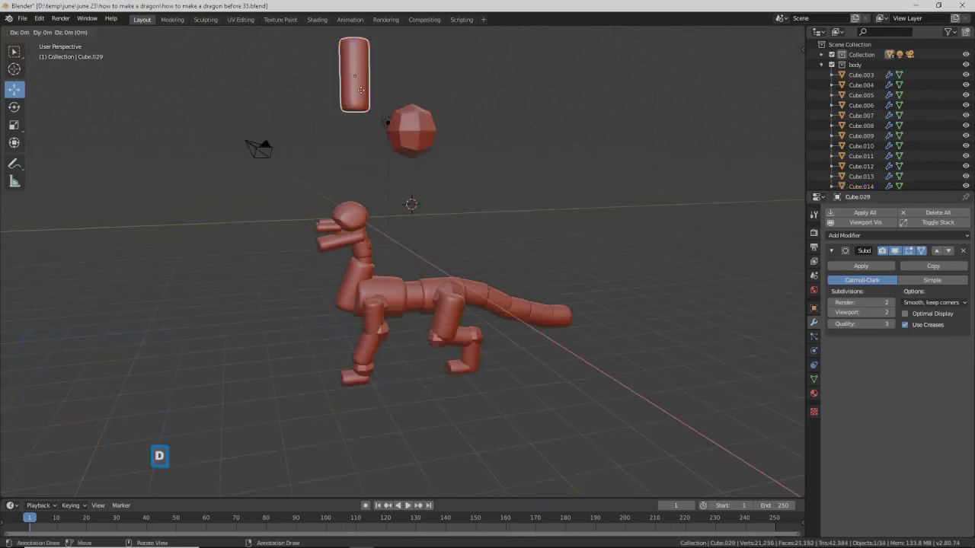
right_click(348, 61)
drag(352, 47, 336, 283)
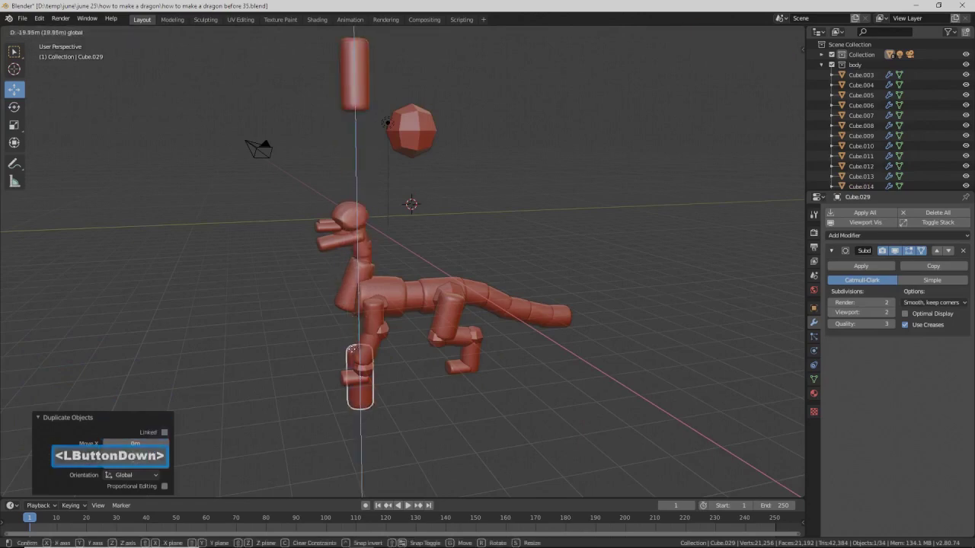
drag(351, 347, 354, 360)
scroll(404, 415, up, 3)
scroll(402, 417, down, 3)
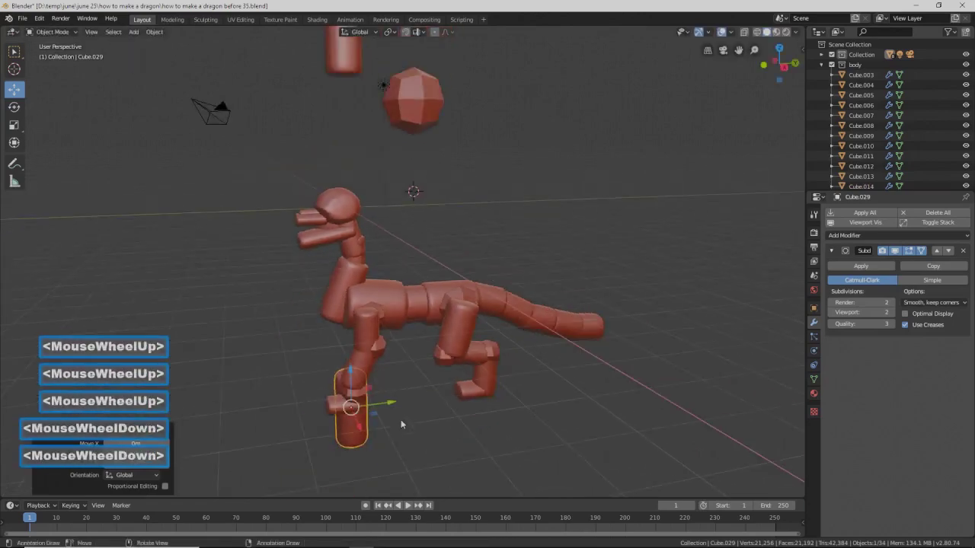
shift+middle_drag(401, 419, 406, 339)
drag(384, 334, 438, 331)
- Rotate the copied cylinder 90° about X to lie horizontally, and scale it down to toe size
key(g)
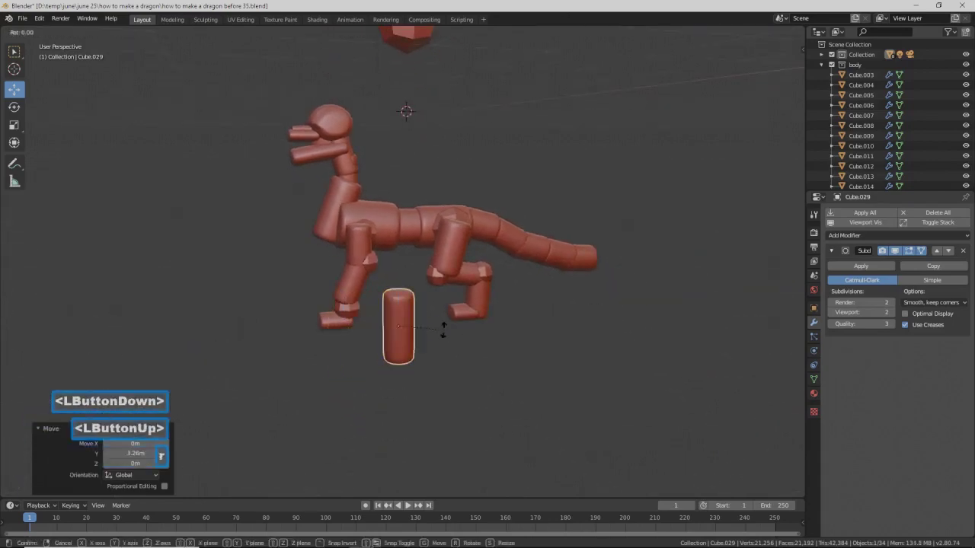
key(x)
text(90)
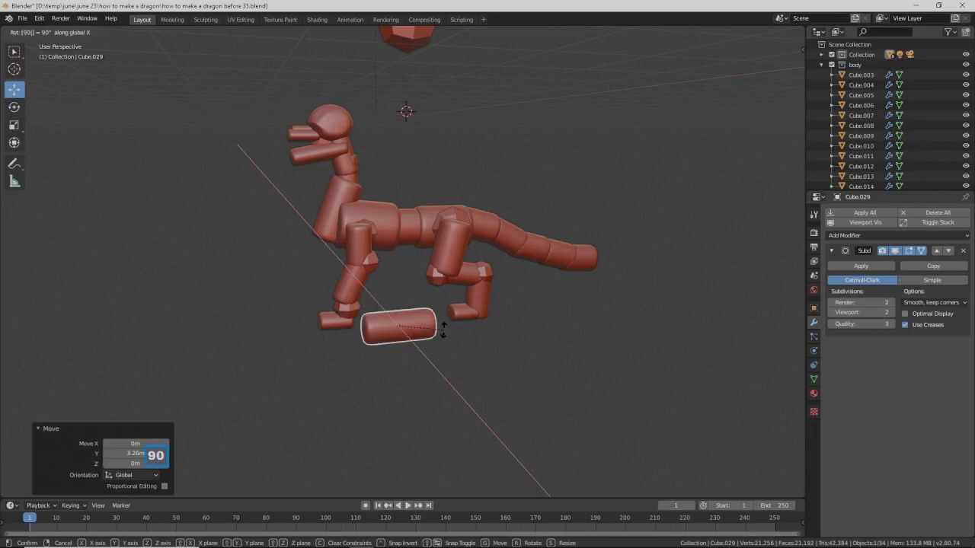
click(444, 329)
scroll(441, 310, up, 3)
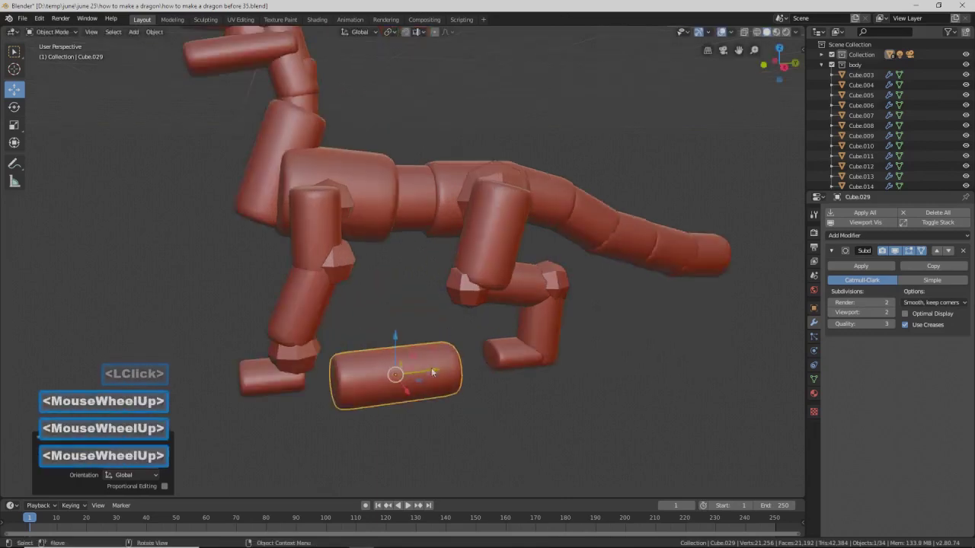
key(s)
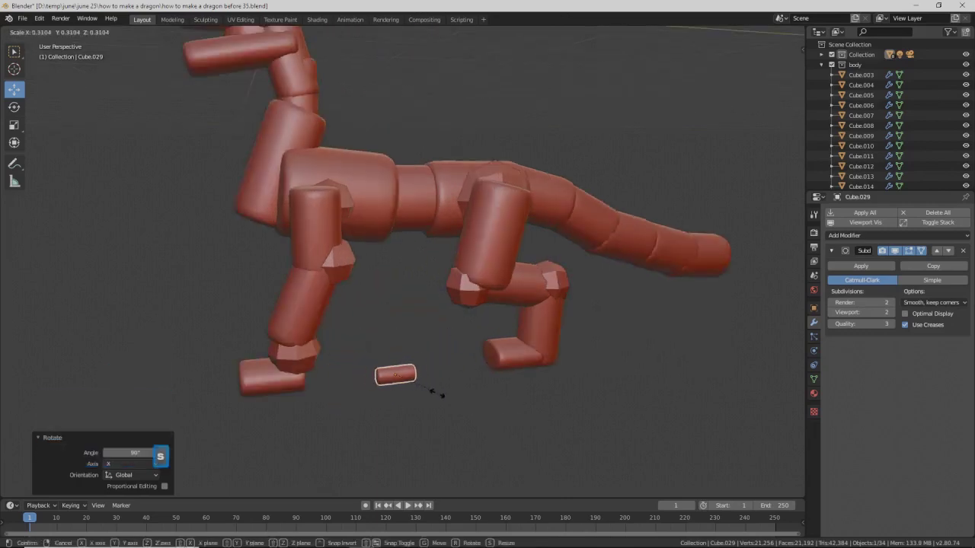
click(427, 397)
- Position the small cylinder at the front end of the hind foot as its first toe
drag(434, 371, 520, 366)
middle_drag(520, 366, 531, 378)
drag(507, 385, 534, 391)
click(524, 372)
middle_drag(526, 372, 521, 330)
mouse_move(521, 332)
mouse_down()
mouse_move(517, 317)
mouse_move(521, 328)
mouse_up()
middle_drag(522, 335, 550, 382)
mouse_move(554, 377)
mouse_down()
mouse_move(579, 358)
mouse_move(546, 368)
mouse_move(553, 384)
mouse_up()
middle_drag(553, 384, 521, 391)
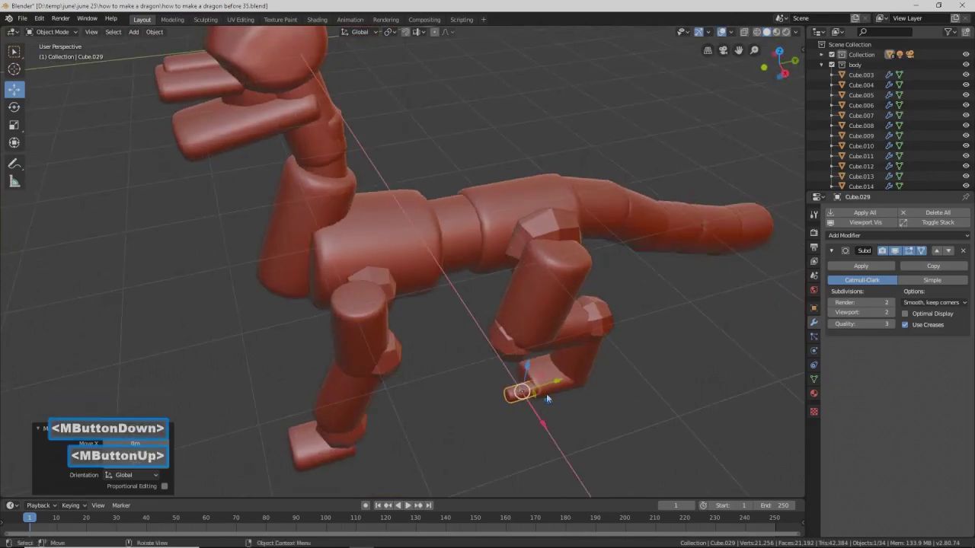
- Nudge the toe 0.028 m along X toward the outer edge of the hind foot
scroll(572, 399, up, 4)
shift+middle_drag(578, 381, 473, 297)
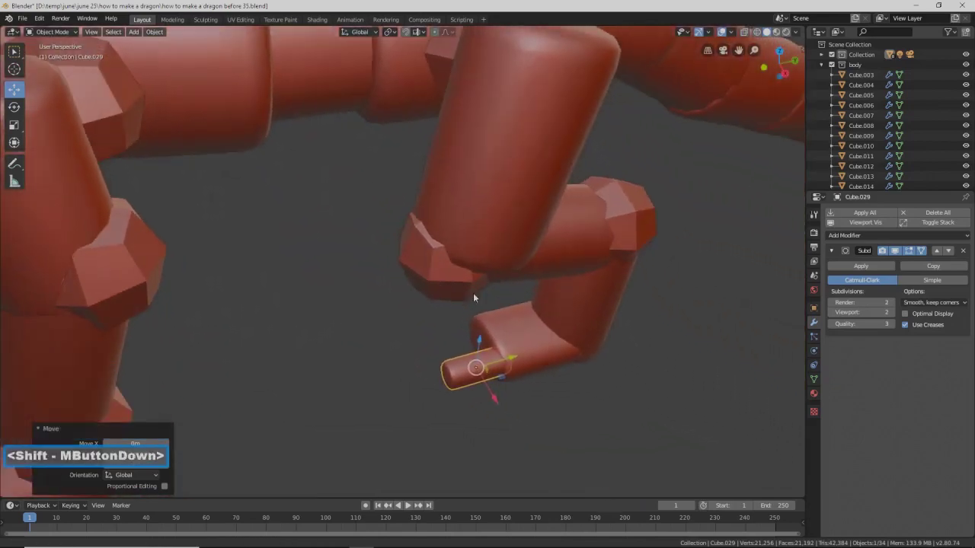
scroll(556, 356, up, 2)
shift+middle_drag(583, 379, 486, 333)
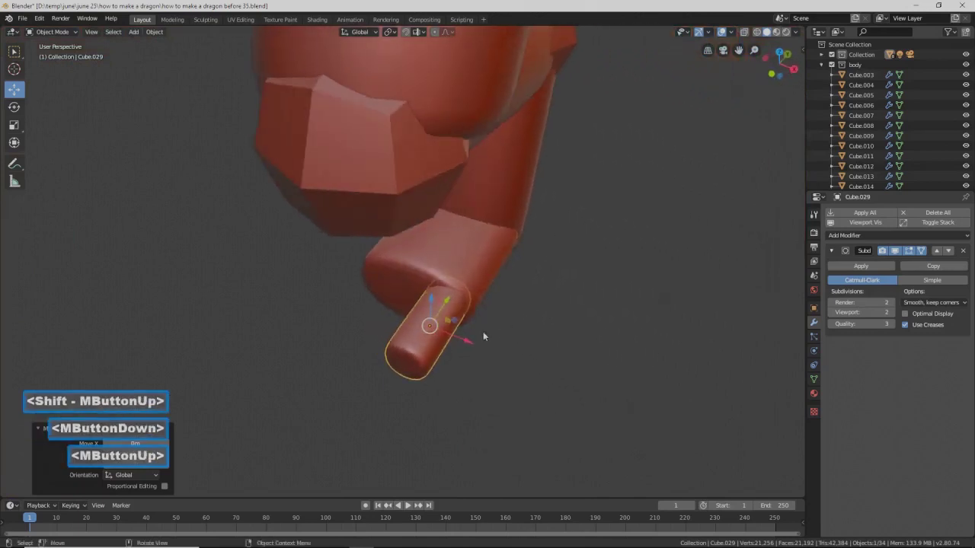
drag(466, 340, 470, 345)
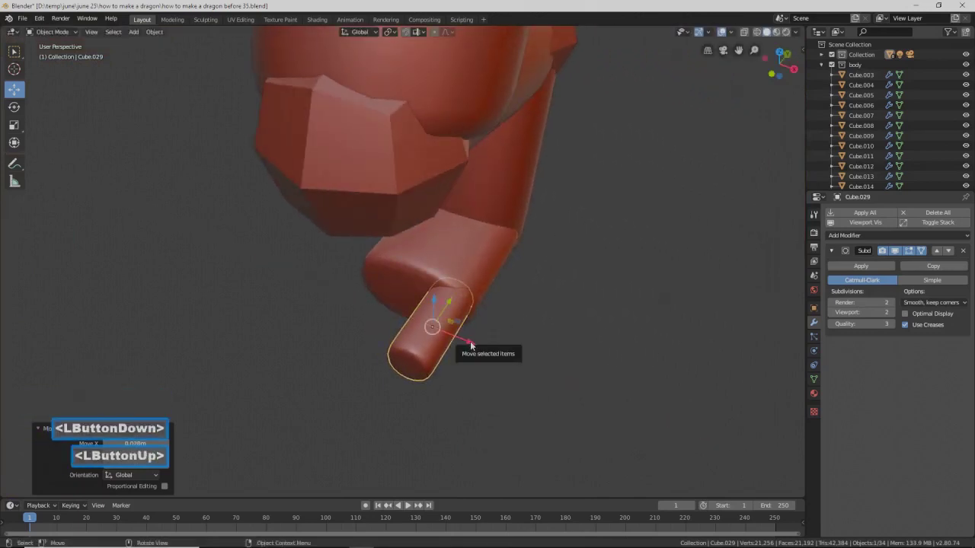
- Widen the hind foot along X to make room for several toes
click(487, 264)
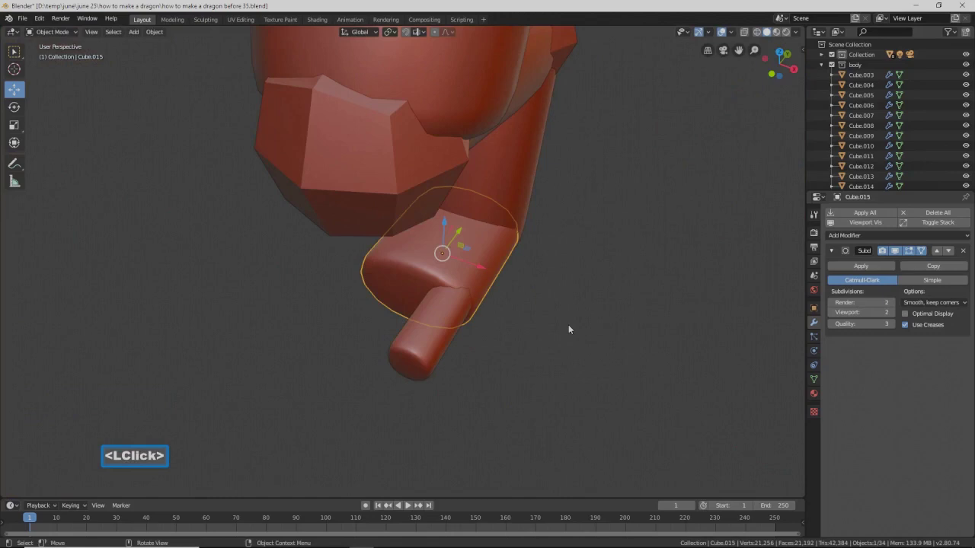
key(s)
key(x)
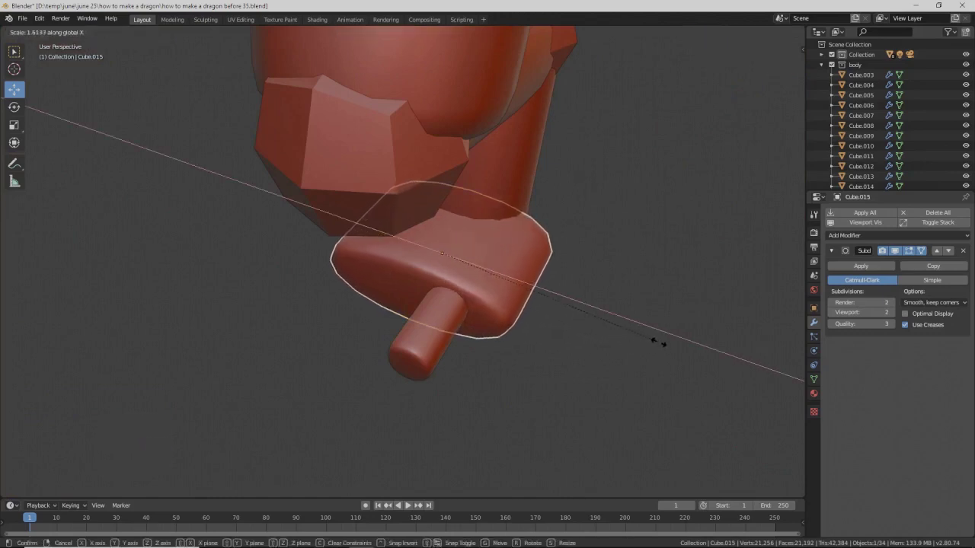
click(631, 342)
- Realign the toe with the widened foot and move it 0.115 m along Y into the foot
click(429, 355)
drag(483, 349, 493, 361)
middle_drag(542, 366, 499, 350)
drag(501, 335, 512, 340)
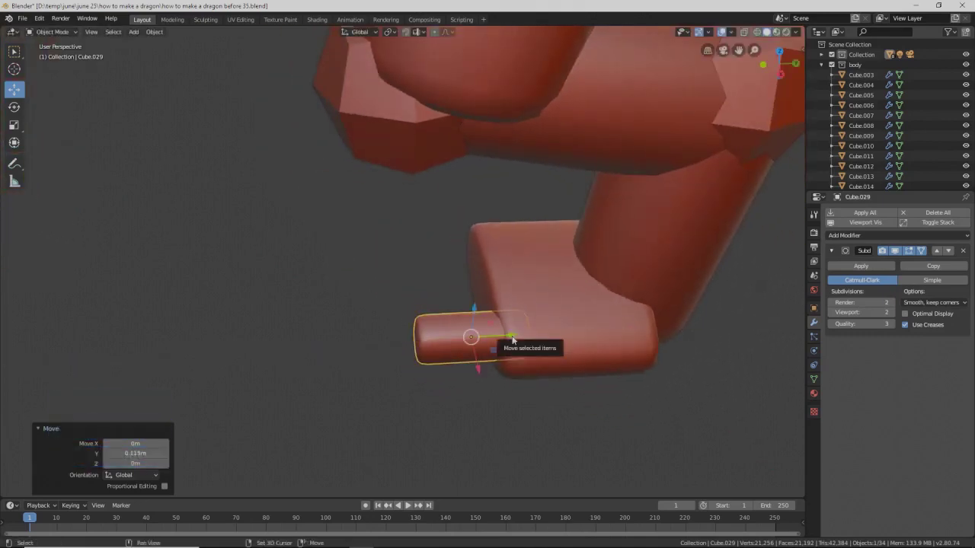
- Duplicate the toe segment, move the copy forward along Y as the toe tip, and scale it to 0.916
key(shift+d)
right_click(513, 340)
drag(512, 340, 432, 333)
middle_drag(548, 343, 461, 329)
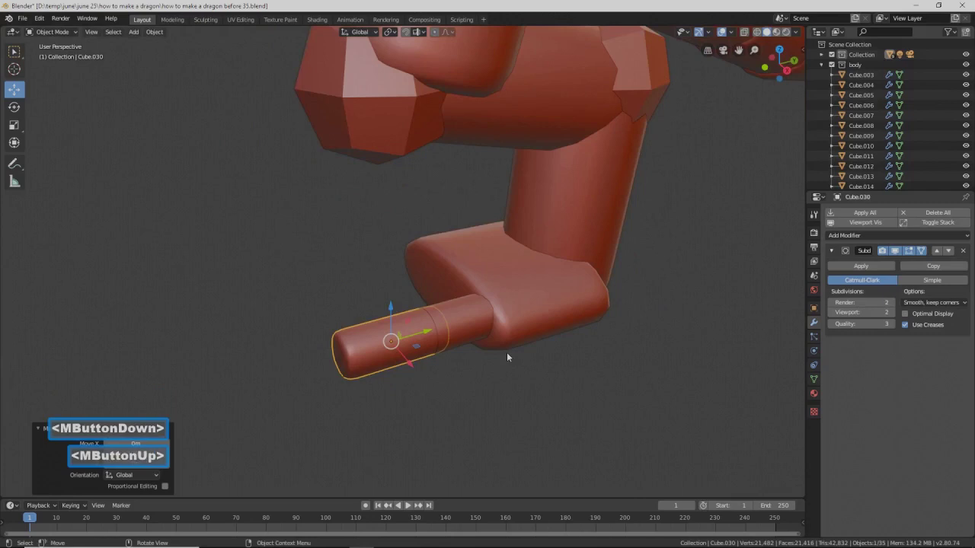
key(s)
click(499, 355)
middle_drag(498, 358, 493, 369)
- Tilt the toe tip downward about X and lower it 0.0594 m along Z
key(r)
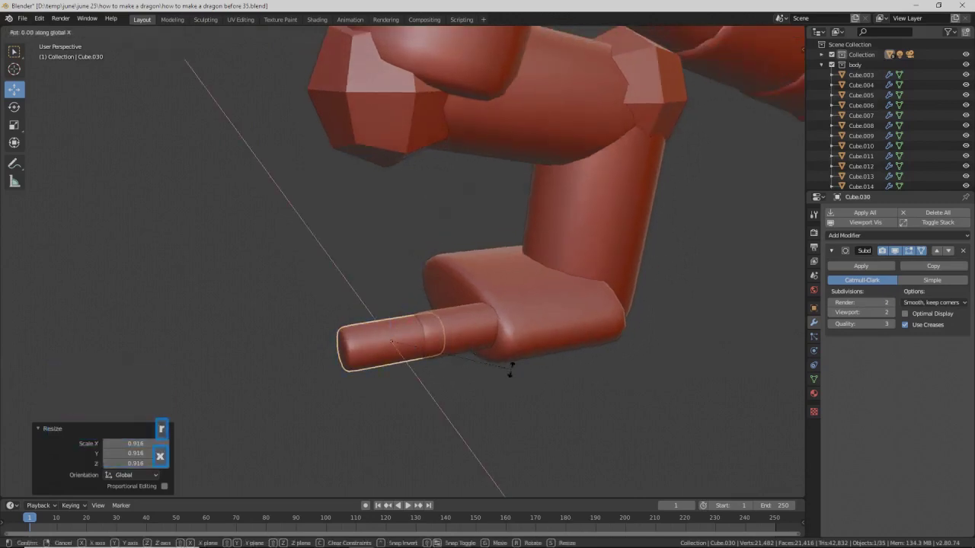
click(513, 354)
drag(389, 298, 393, 315)
middle_drag(393, 315, 433, 321)
scroll(434, 321, down, 5)
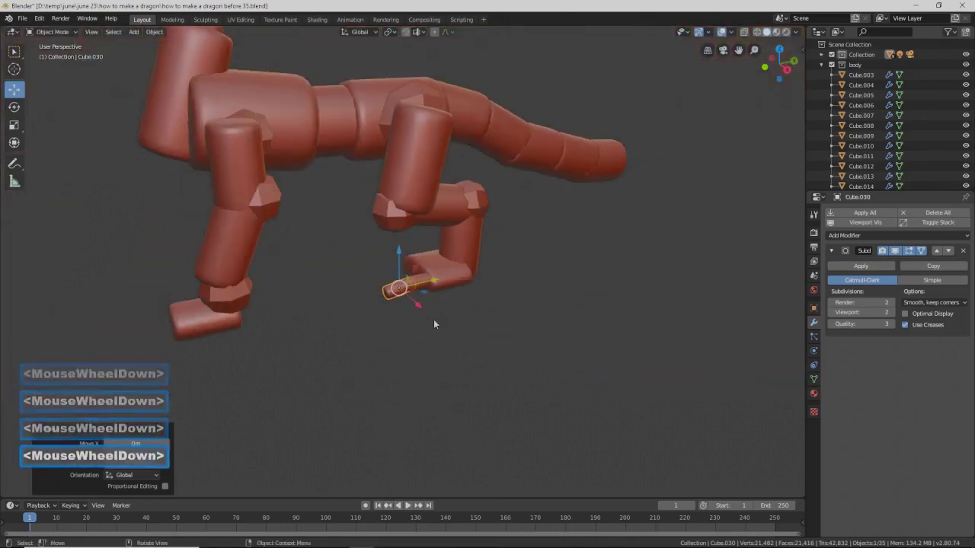
scroll(434, 324, up, 4)
scroll(435, 324, up, 1)
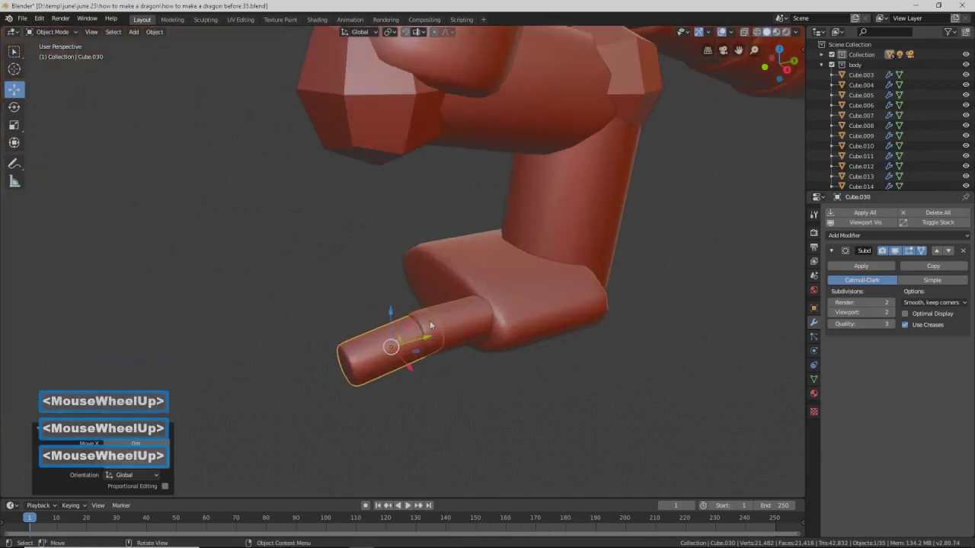
- Shorten the toe tip along global Y and shift it slightly back against the first toe segment
middle_drag(432, 319, 411, 334)
key(s)
key(y)
key(y)
key(x)
key(x)
key(y)
key(y)
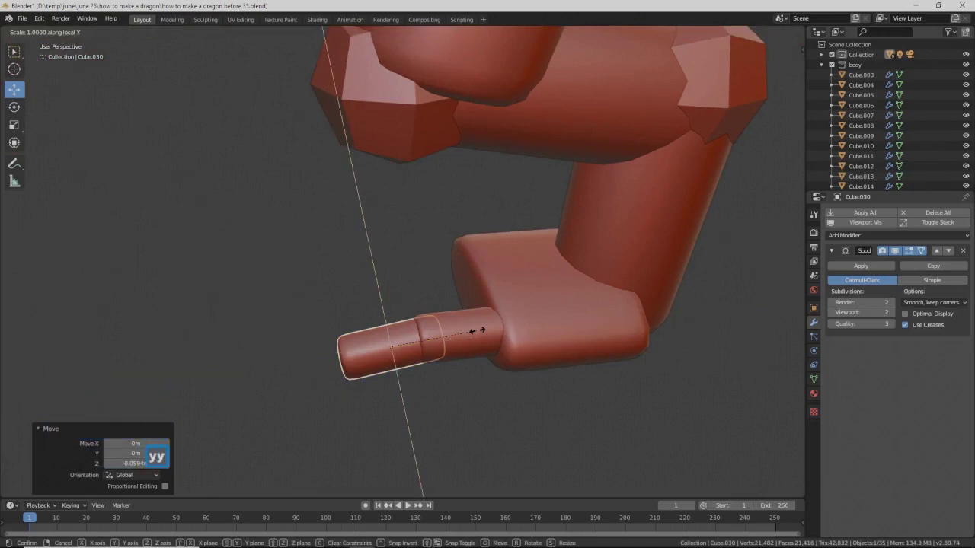
key(y)
key(y)
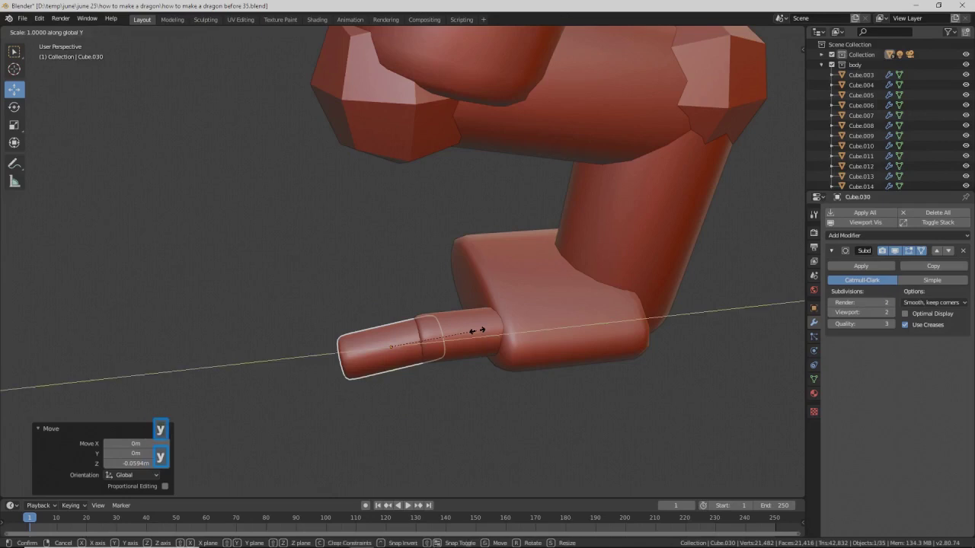
click(434, 335)
drag(428, 339, 433, 340)
middle_drag(433, 339, 514, 353)
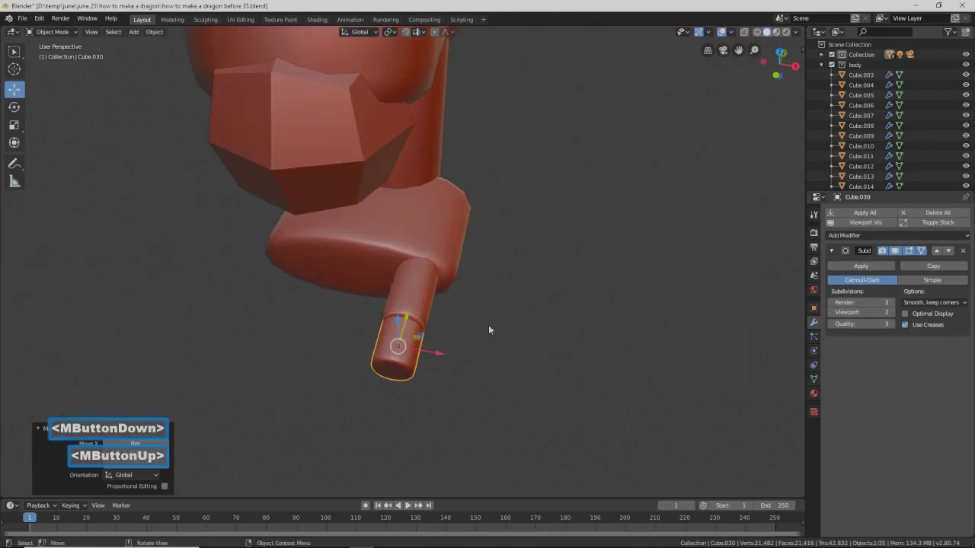
- Duplicate both toe segments and move the copy -0.501 m along X to form a second toe
click(427, 290)
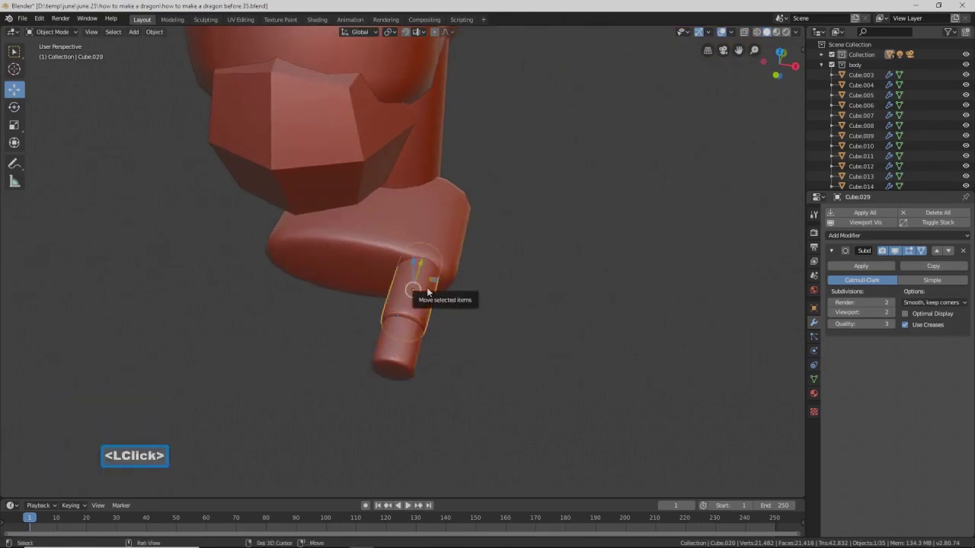
shift+click(401, 356)
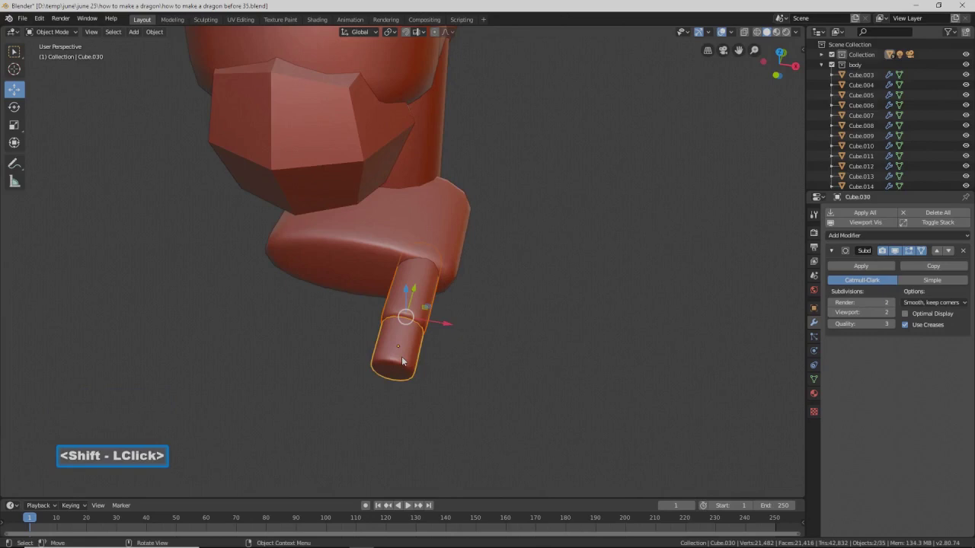
key(shift+d)
right_click(401, 357)
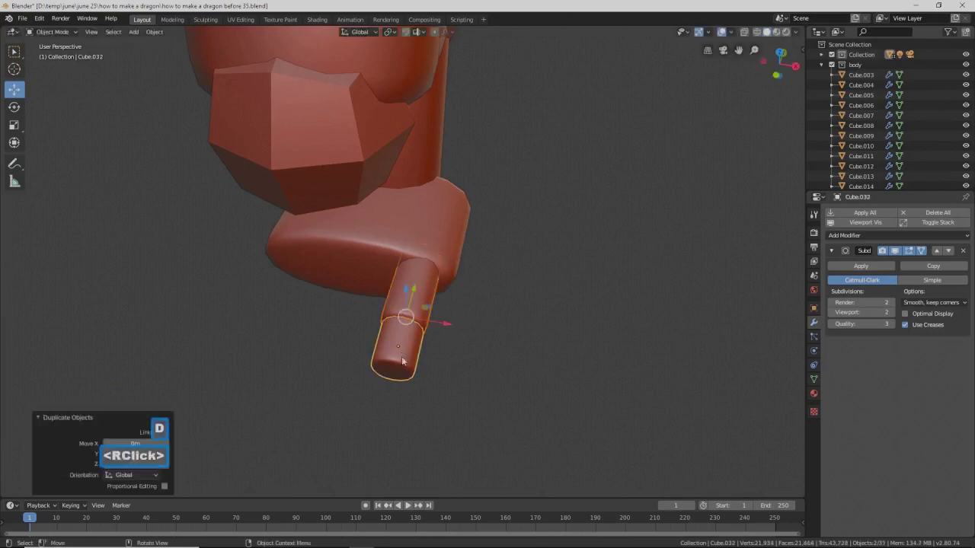
drag(441, 330, 396, 320)
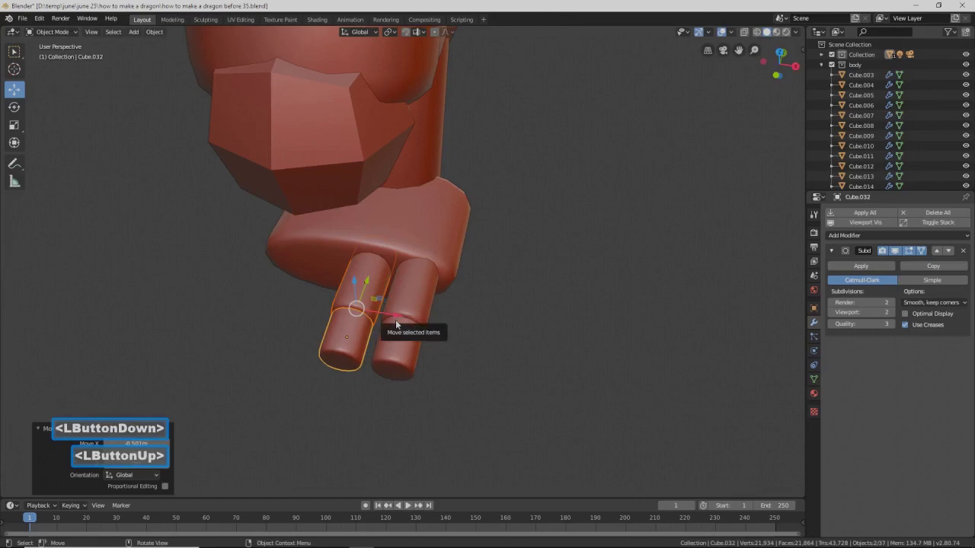
- Duplicate both toes together and move the copies -0.996 m along X to complete four toes
shift+click(420, 294)
shift+click(407, 353)
key(shift+d)
right_click(471, 356)
drag(420, 320, 328, 298)
middle_drag(402, 323, 361, 309)
scroll(361, 309, down, 4)
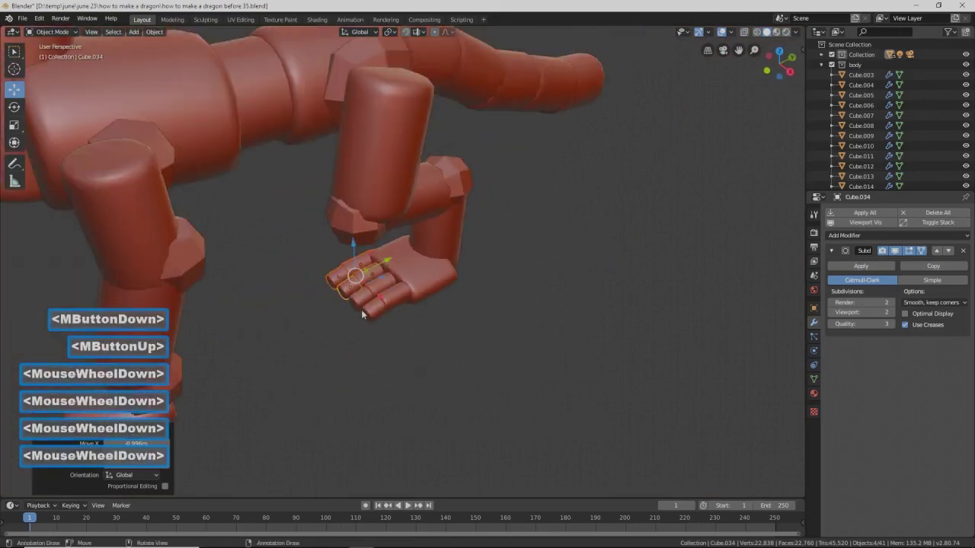
scroll(361, 309, down, 2)
scroll(361, 309, up, 2)
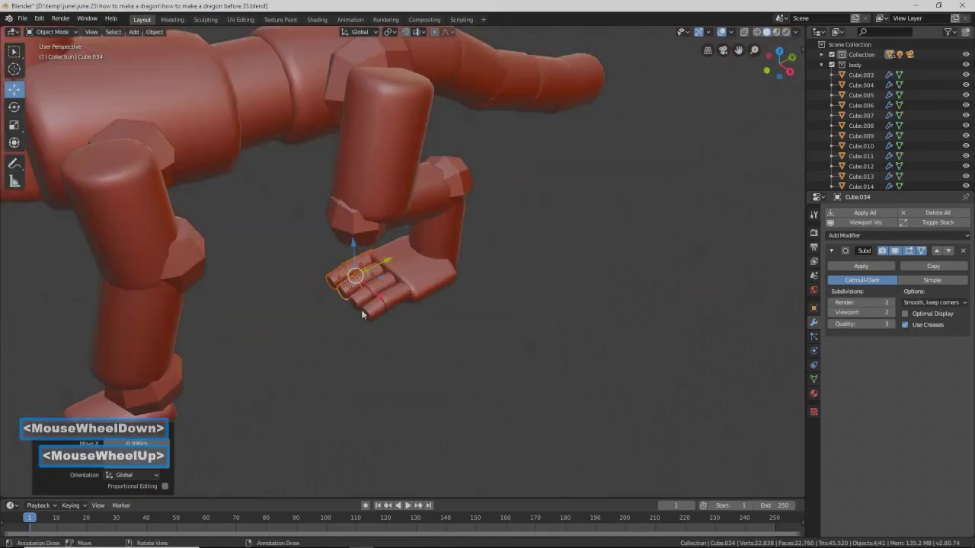
- Rescale the hind foot and adjust its position to fit behind the four toes
click(412, 264)
middle_drag(413, 264, 469, 293)
key(s)
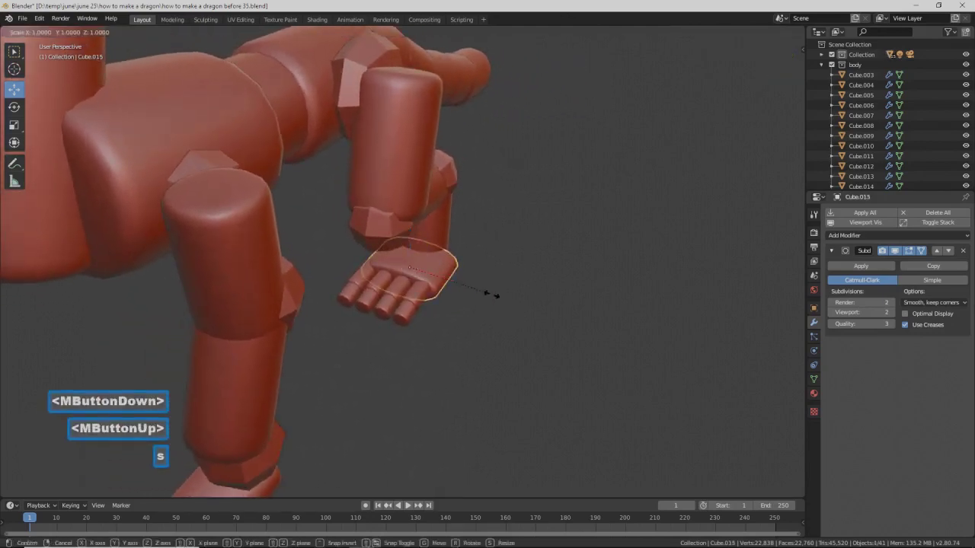
click(495, 296)
drag(446, 281, 438, 313)
scroll(438, 314, up, 2)
middle_drag(437, 315, 396, 339)
shift+click(393, 337)
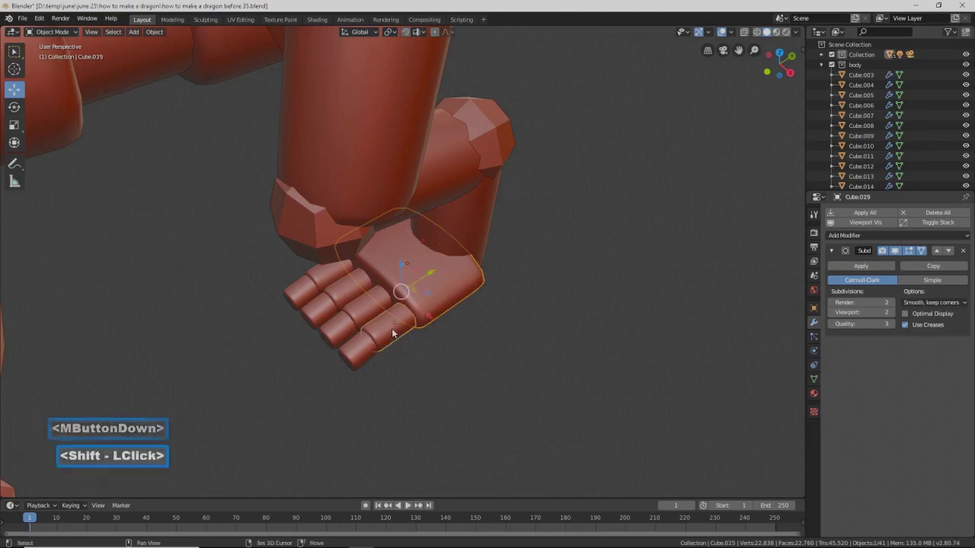
shift+click(341, 276)
shift+click(333, 278)
shift+click(352, 351)
middle_drag(372, 375, 404, 361)
click(492, 326)
- Duplicate the spare faceted ball above the dragon and lower the copy along Z to just below the front foot
scroll(495, 316, down, 7)
scroll(494, 299, down, 2)
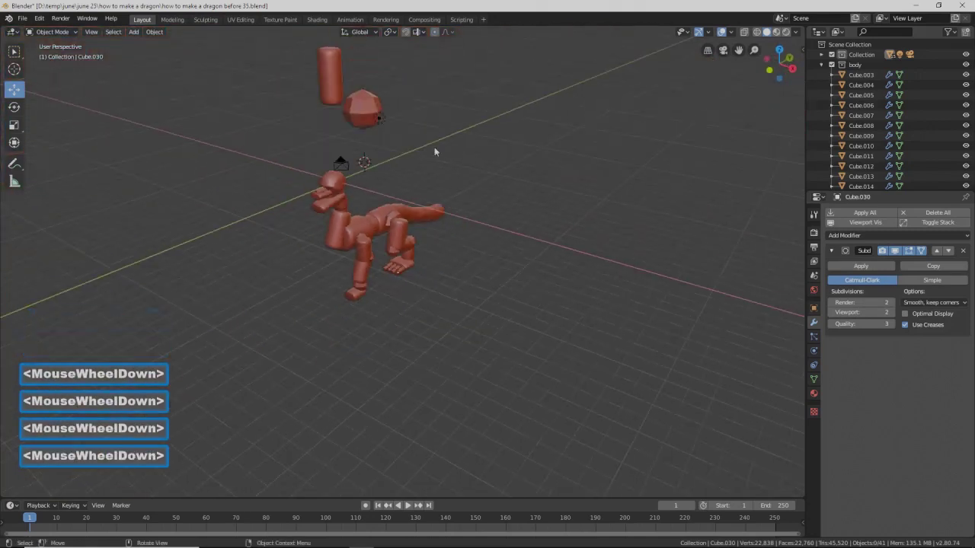
click(374, 118)
click(364, 109)
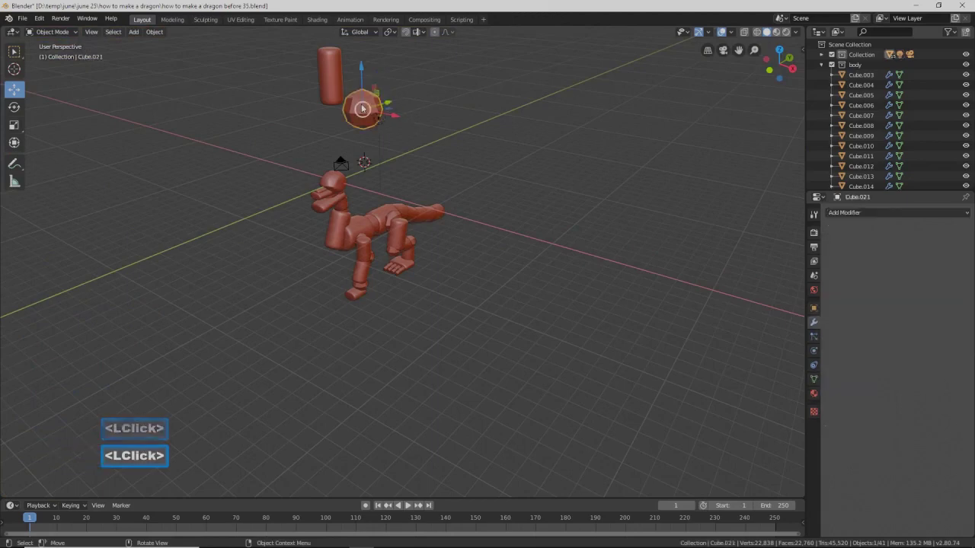
key(shift+d)
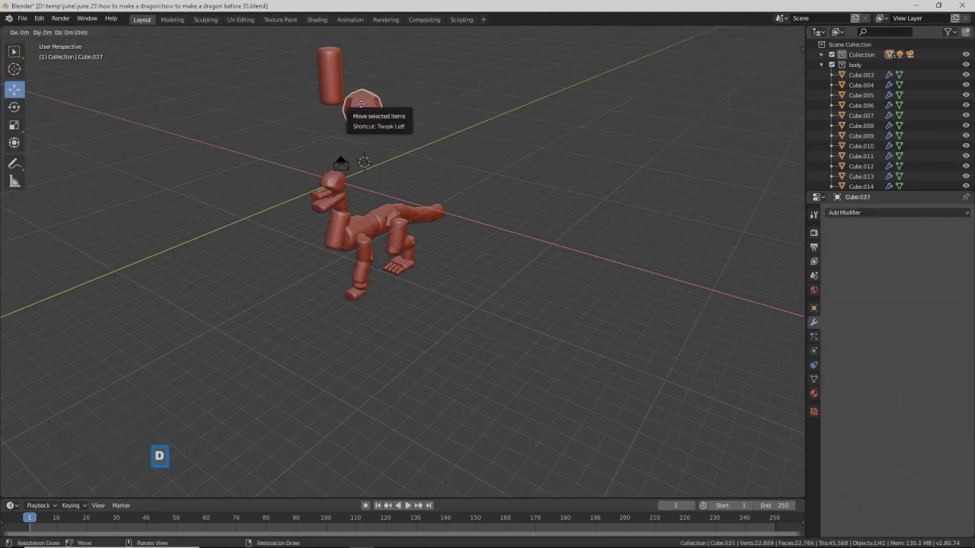
right_click(364, 107)
drag(366, 73, 373, 280)
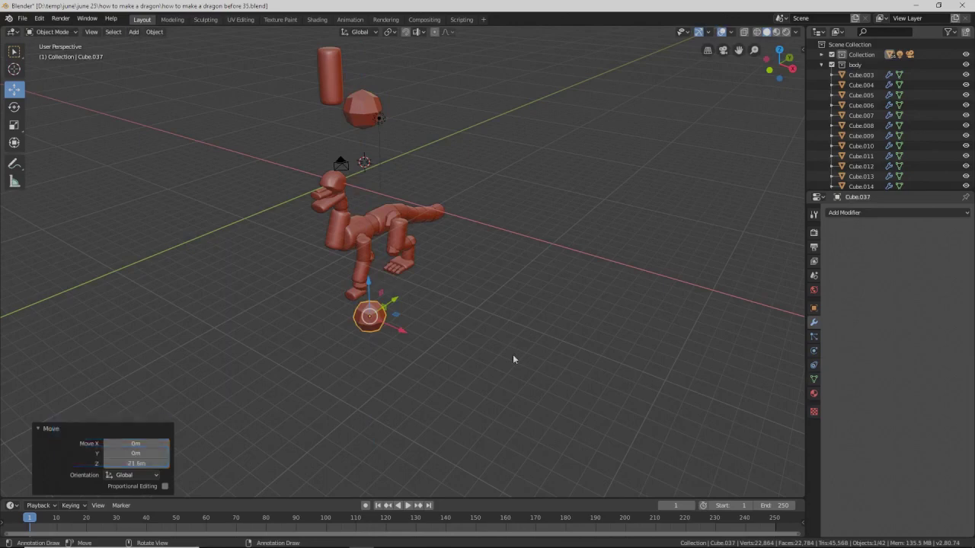
key(Pause)
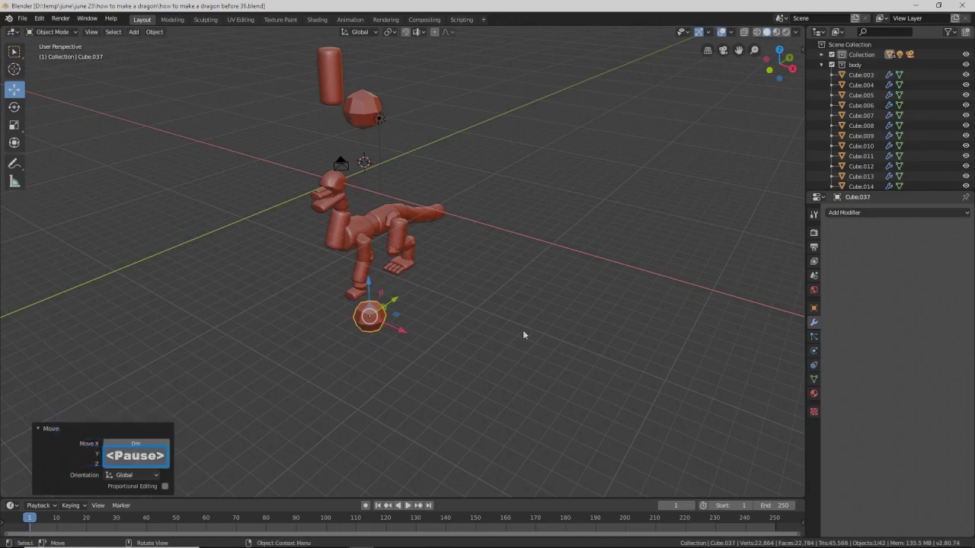
- Pull the lowered ball's bottom vertex -2.47 m along Z in Edit Mode with smooth proportional editing, size about 2.85, forming a pointed claw
scroll(387, 357, up, 3)
scroll(384, 360, up, 1)
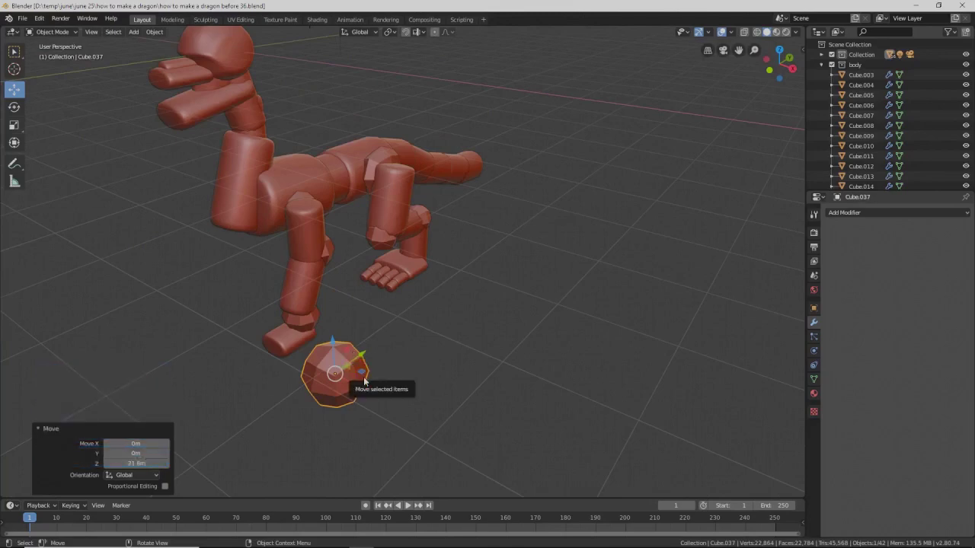
shift+middle_drag(412, 402, 425, 282)
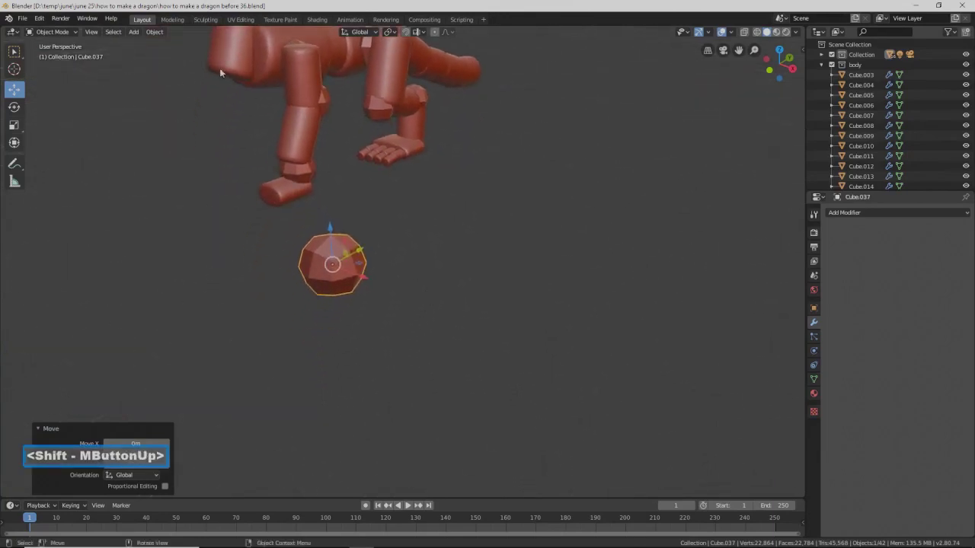
click(70, 31)
click(66, 55)
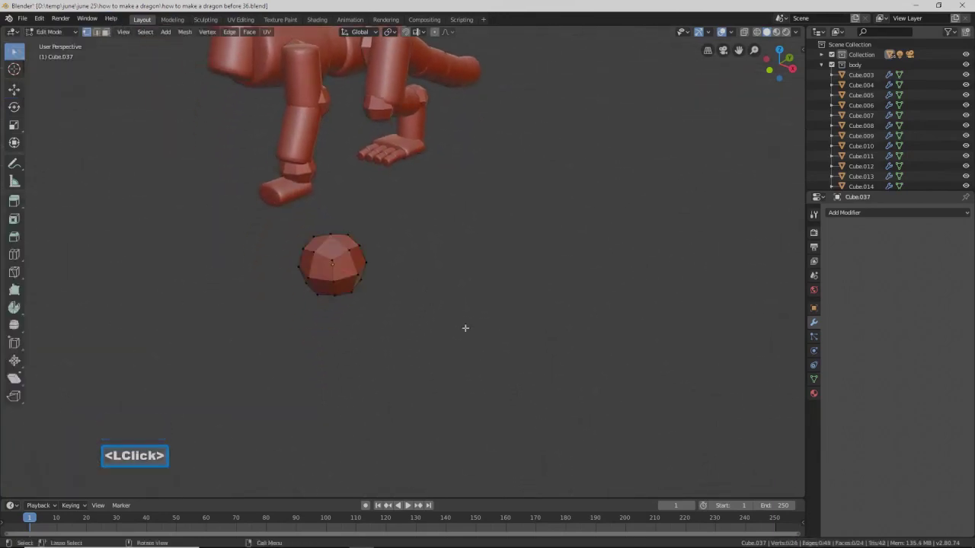
middle_drag(419, 323, 449, 281)
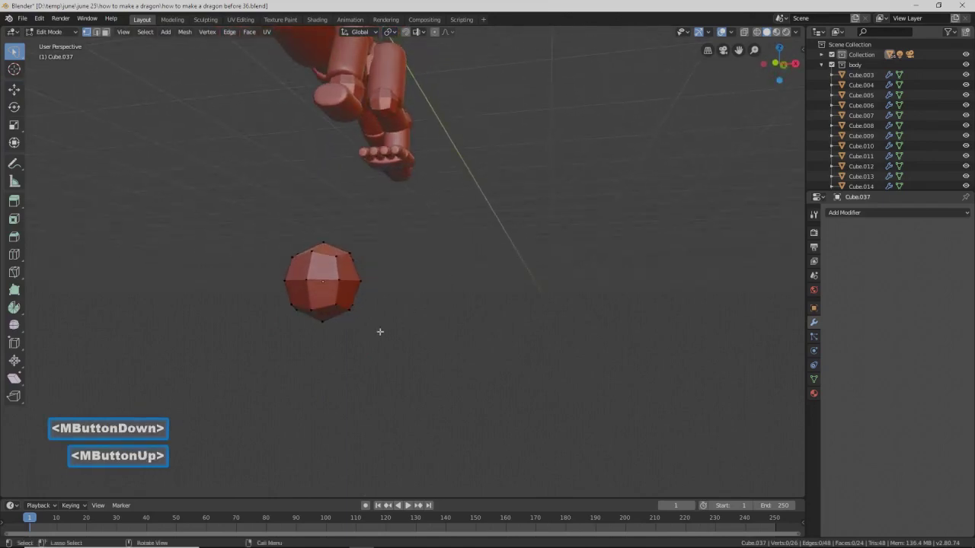
click(325, 322)
middle_drag(358, 355, 331, 325)
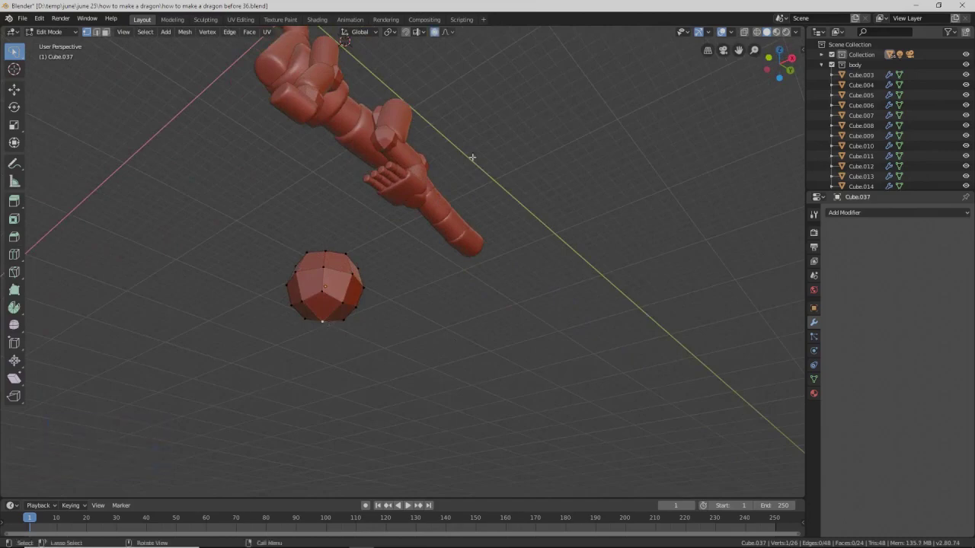
click(435, 32)
key(g)
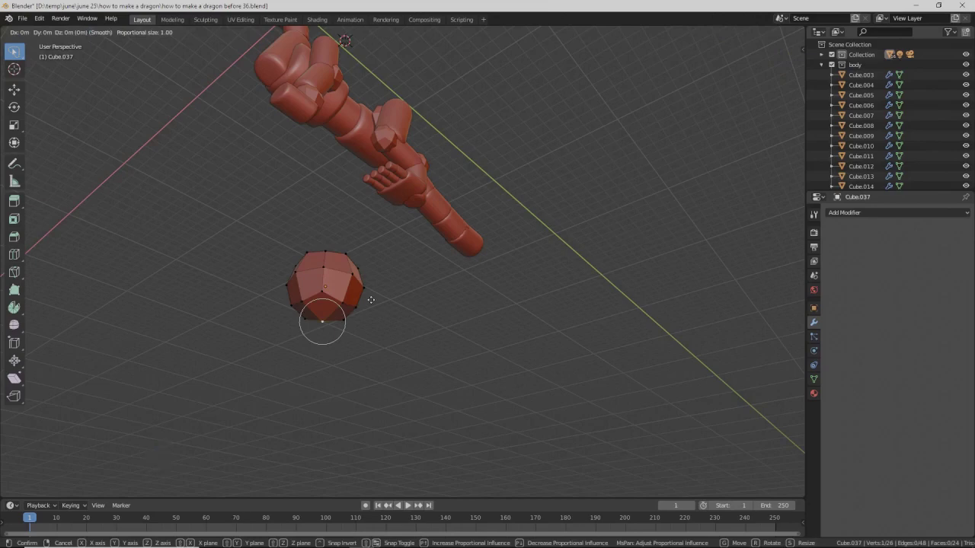
key(z)
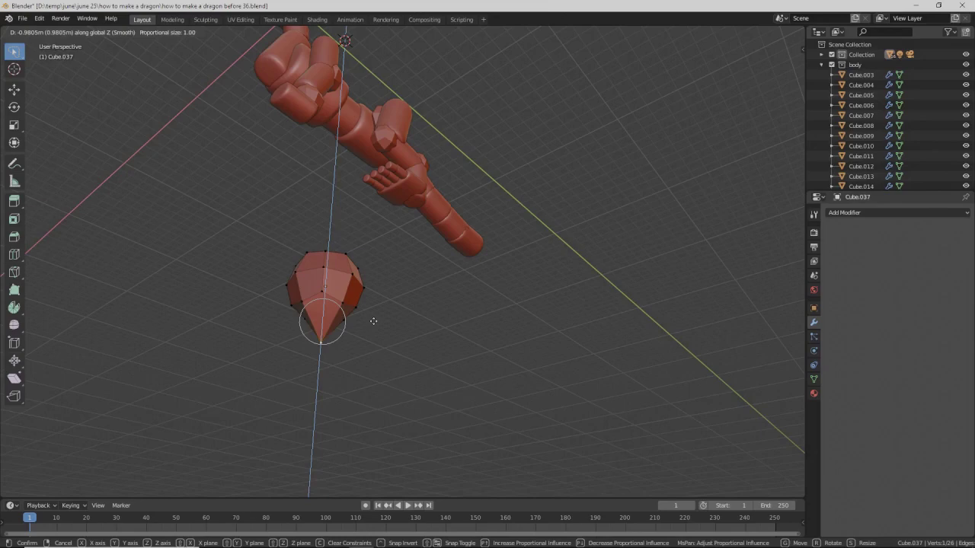
scroll(373, 320, down, 4)
scroll(373, 321, down, 1)
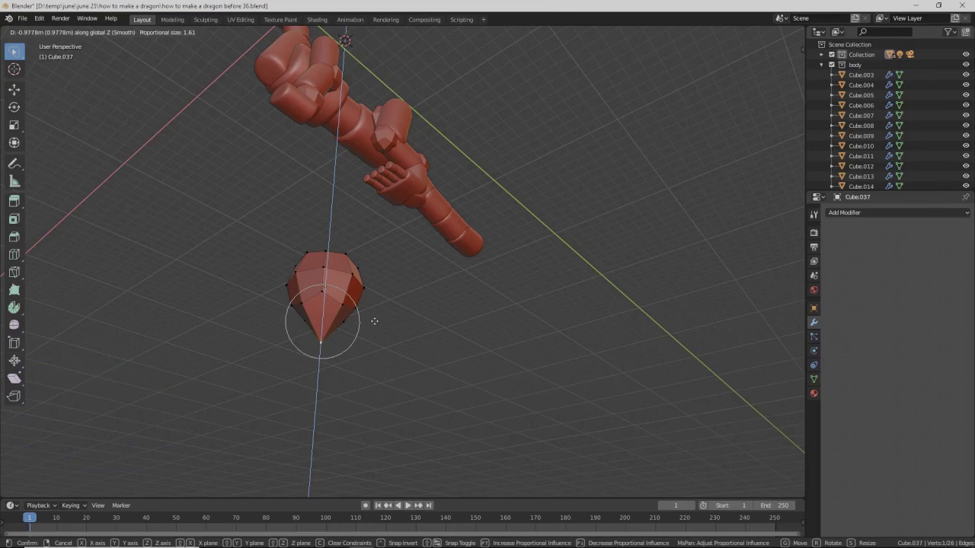
scroll(374, 321, down, 4)
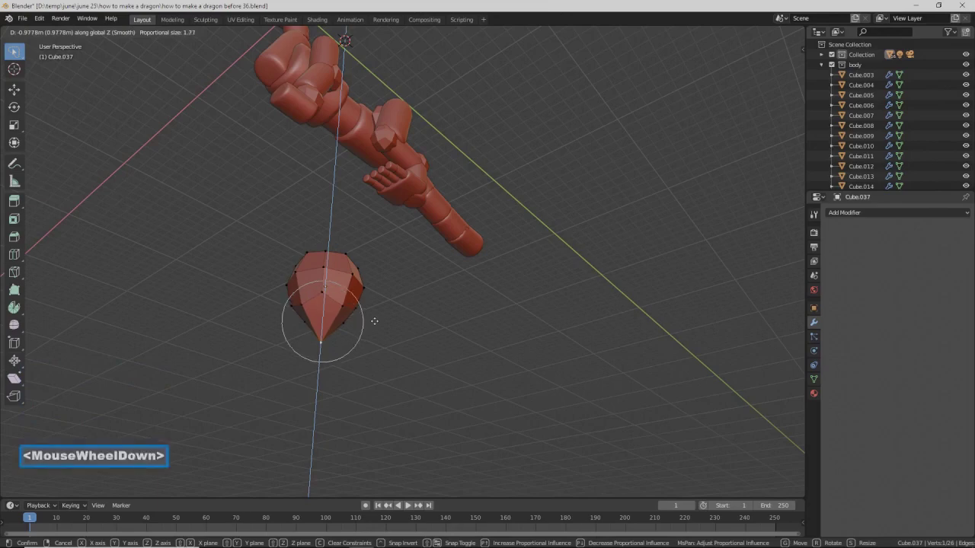
scroll(376, 338, down, 2)
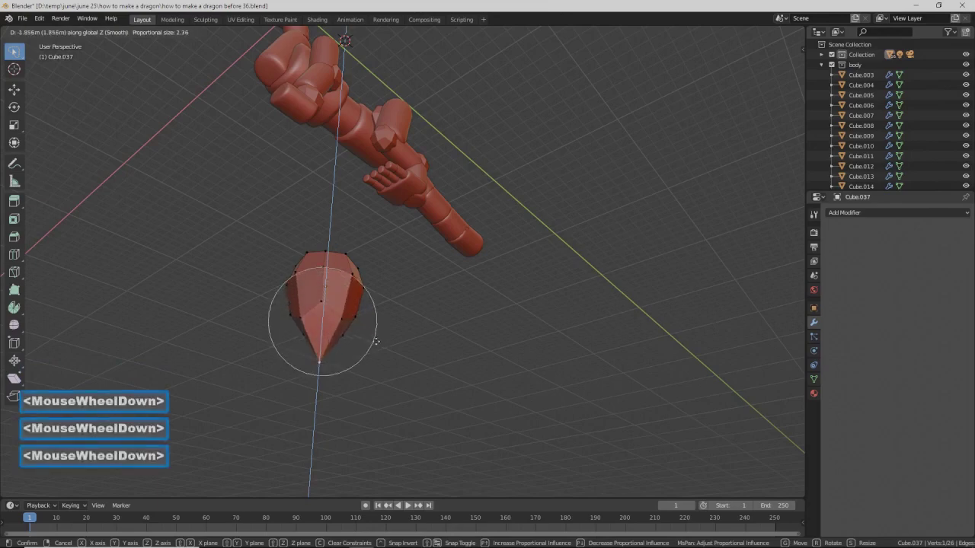
click(375, 354)
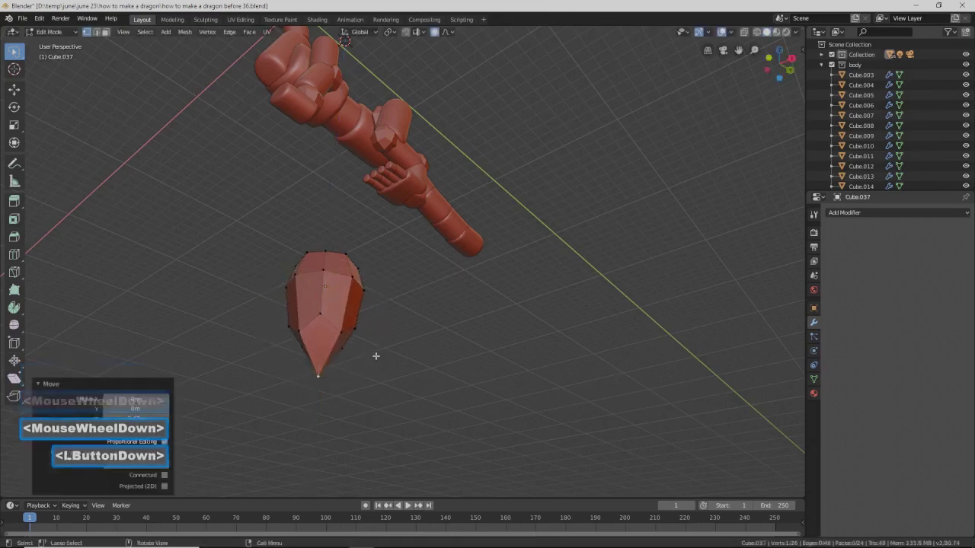
- Return the claw shape to Object Mode and raise it along Z to sit beside the spare ball above the dragon
middle_drag(396, 325, 378, 372)
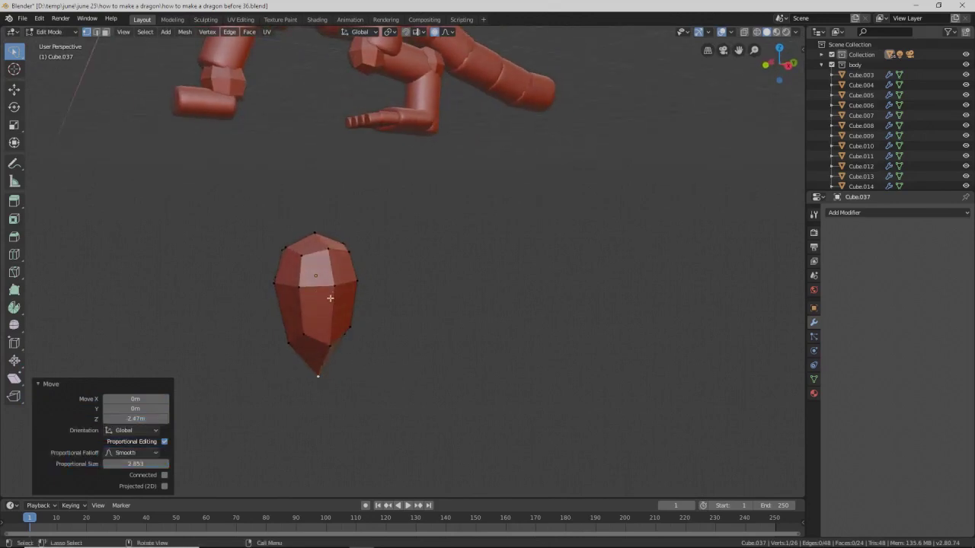
click(410, 317)
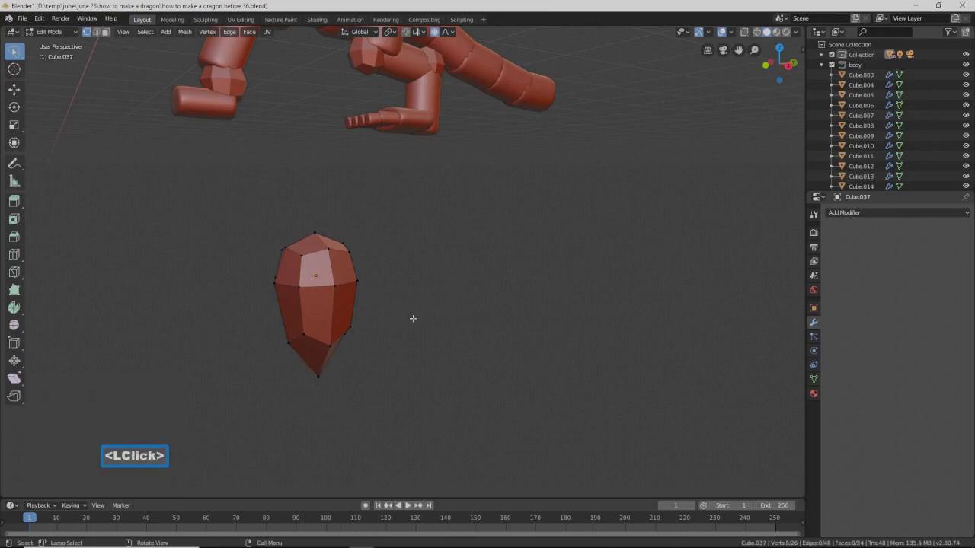
click(67, 33)
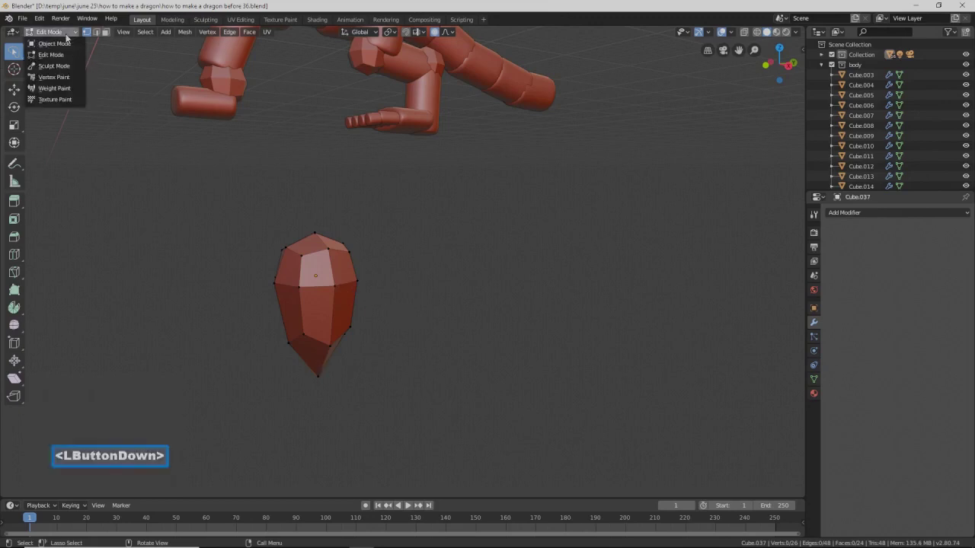
click(67, 44)
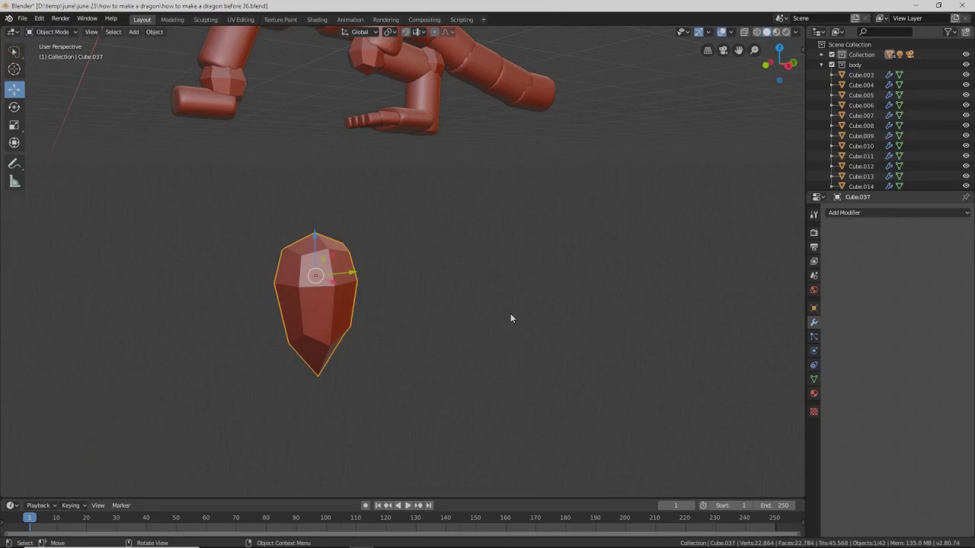
key(Pause)
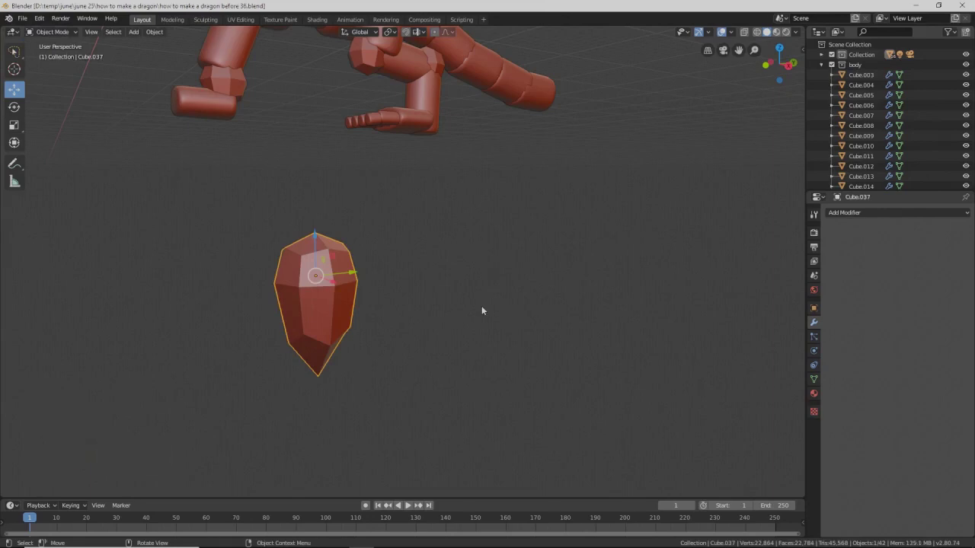
scroll(482, 307, down, 3)
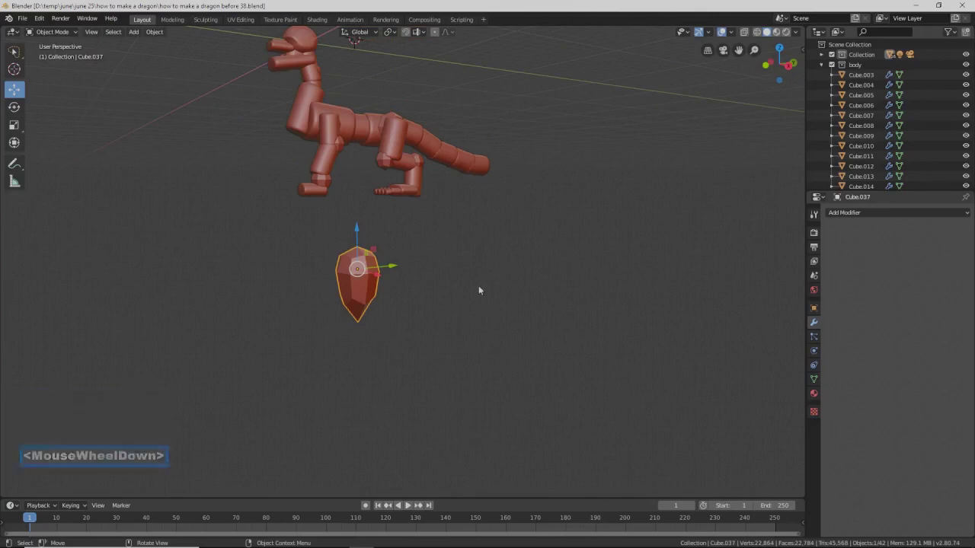
middle_drag(409, 255, 495, 252)
shift+middle_drag(516, 216, 480, 329)
drag(312, 364, 368, 73)
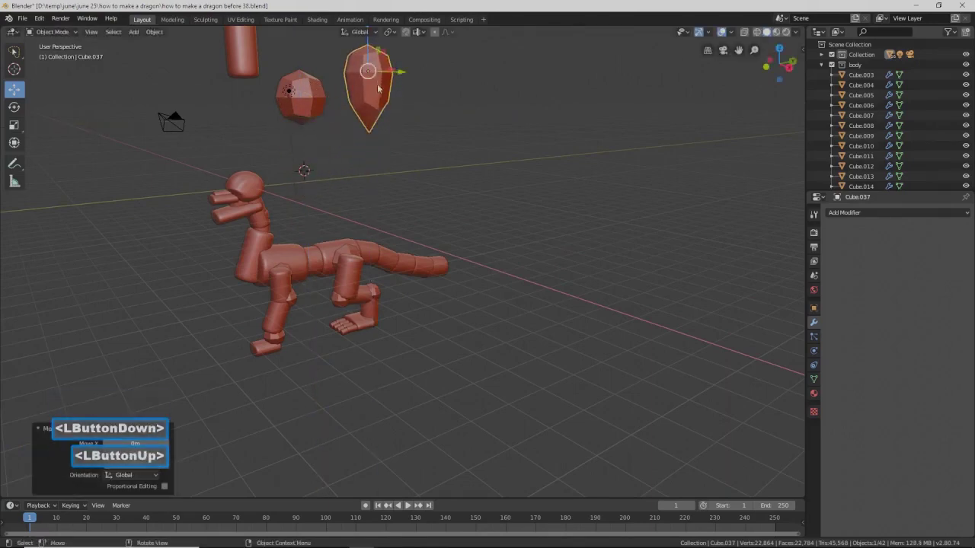
- Duplicate the claw shape in place and lower the copy -23.2 m along Z to below the dragon
key(shift+d)
right_click(448, 127)
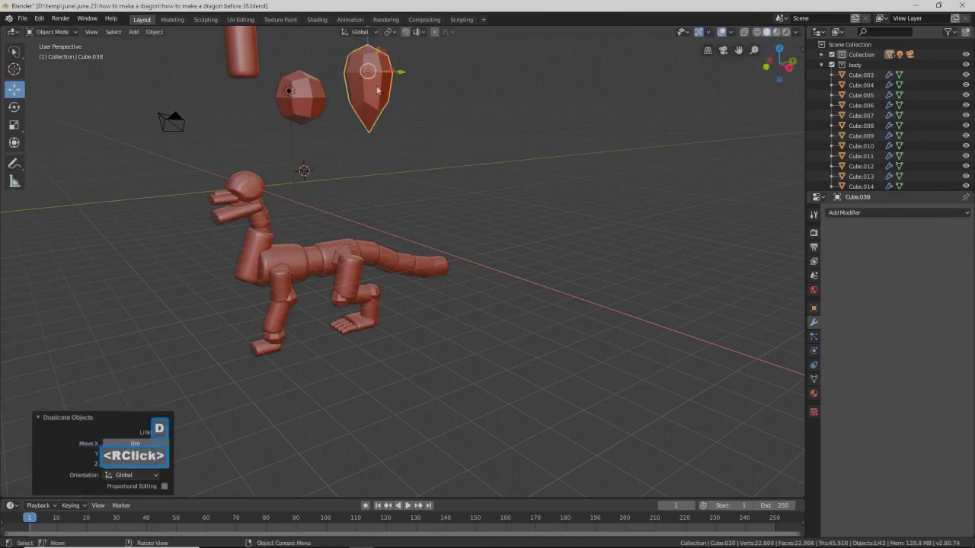
drag(363, 44, 344, 355)
middle_drag(344, 355, 383, 352)
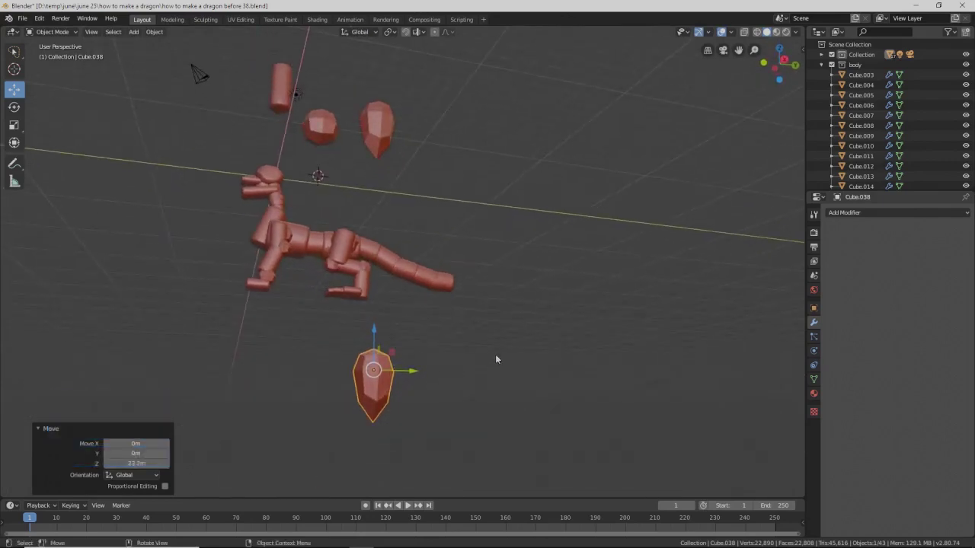
- Stretch the lowered claw copy along Z by a factor of about 1.3
key(s)
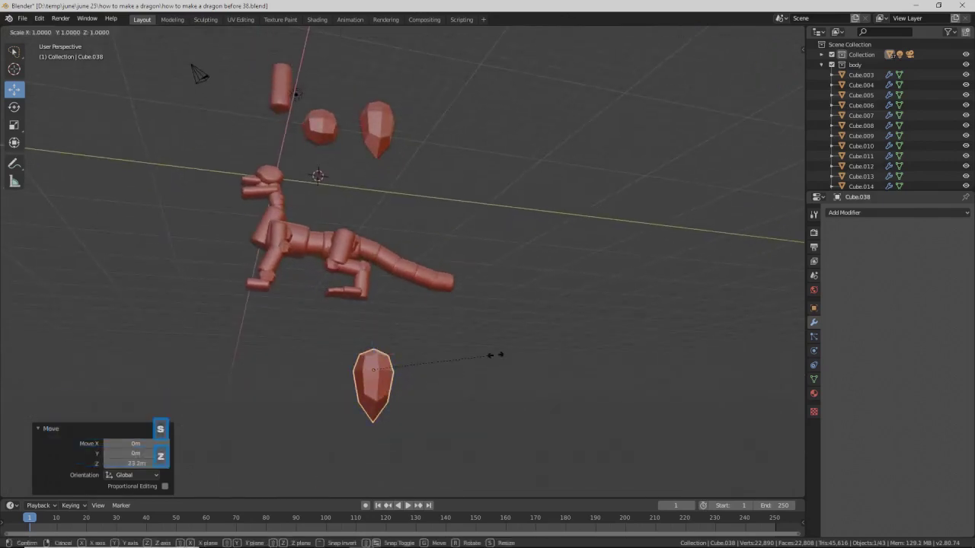
key(z)
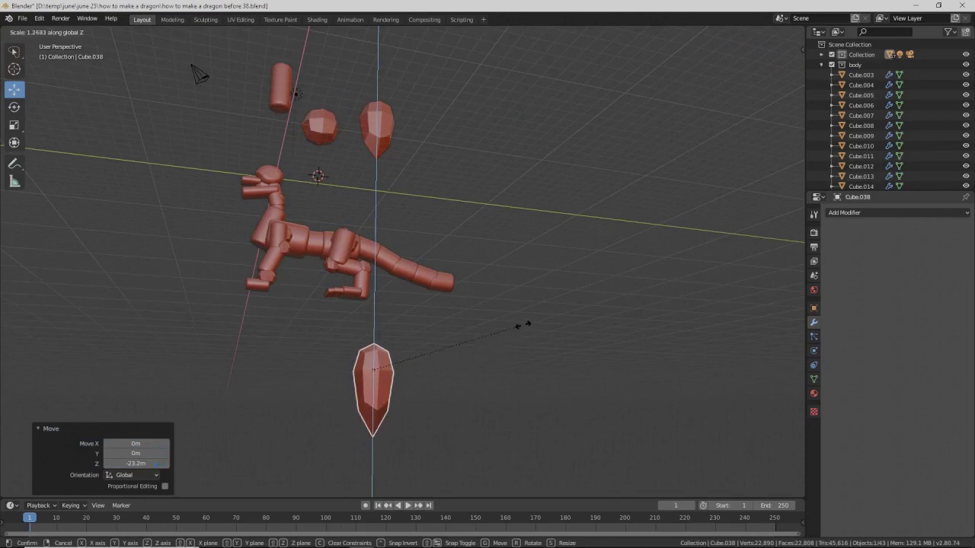
click(519, 332)
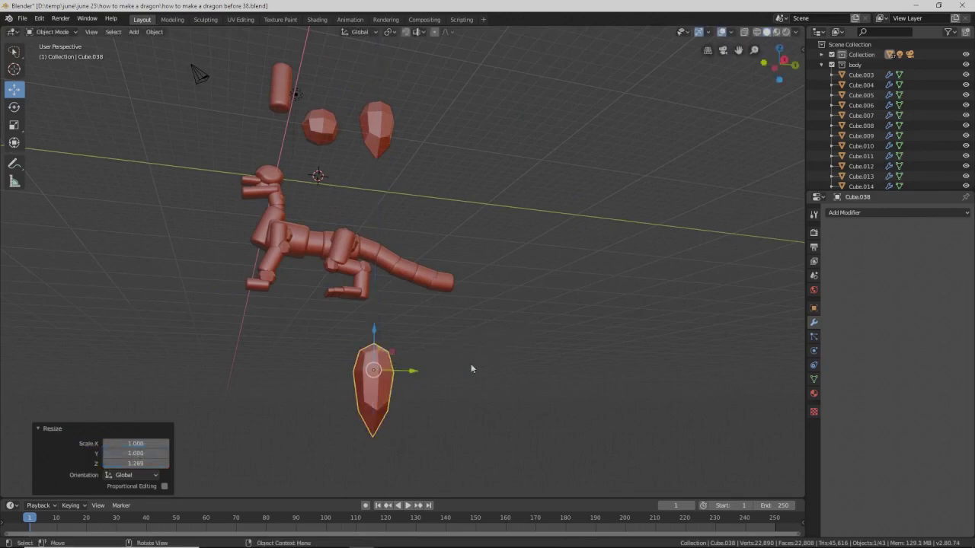
key(Pause)
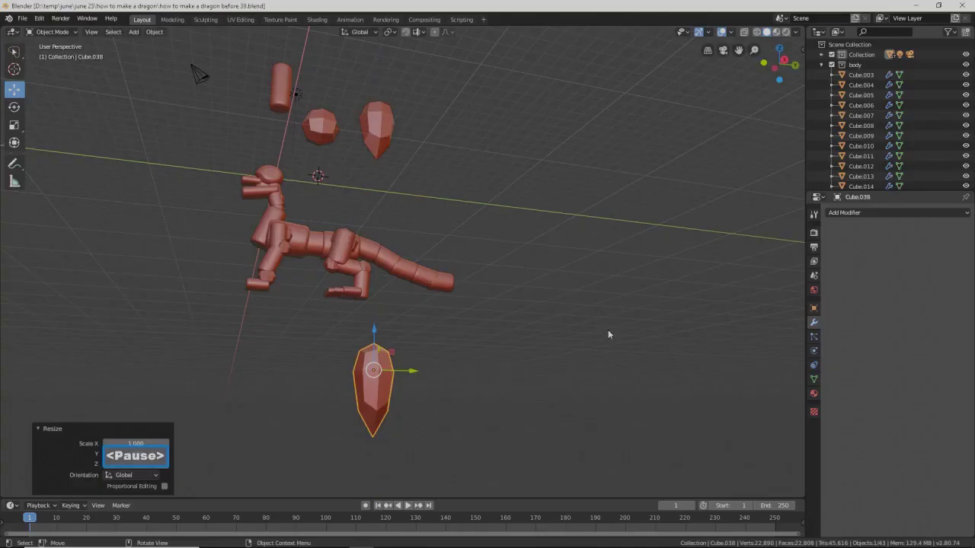
- Shrink the claw copy to toe size and move it along Z and Y to just in front of the hind foot's toes
drag(373, 332, 375, 257)
scroll(376, 257, up, 5)
middle_drag(418, 285, 411, 321)
drag(370, 323, 216, 366)
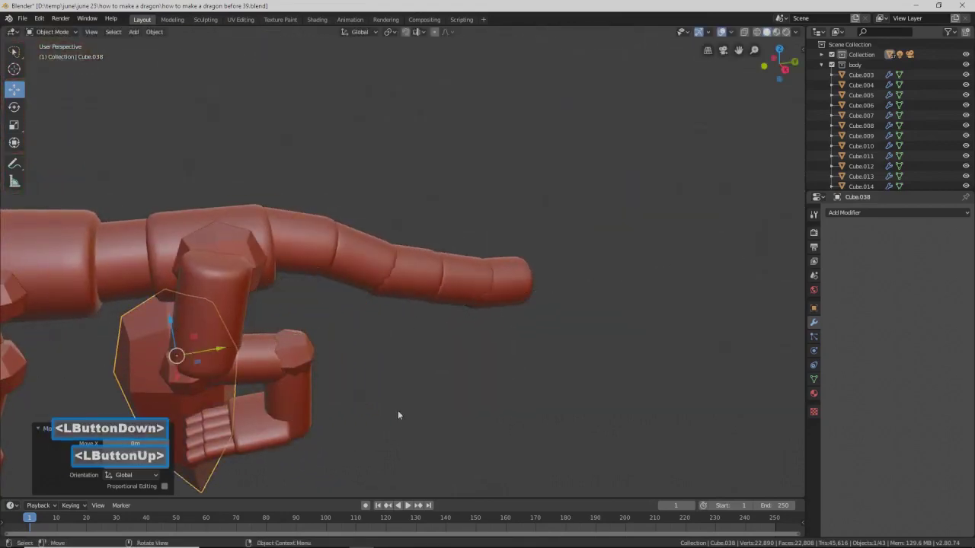
key(s)
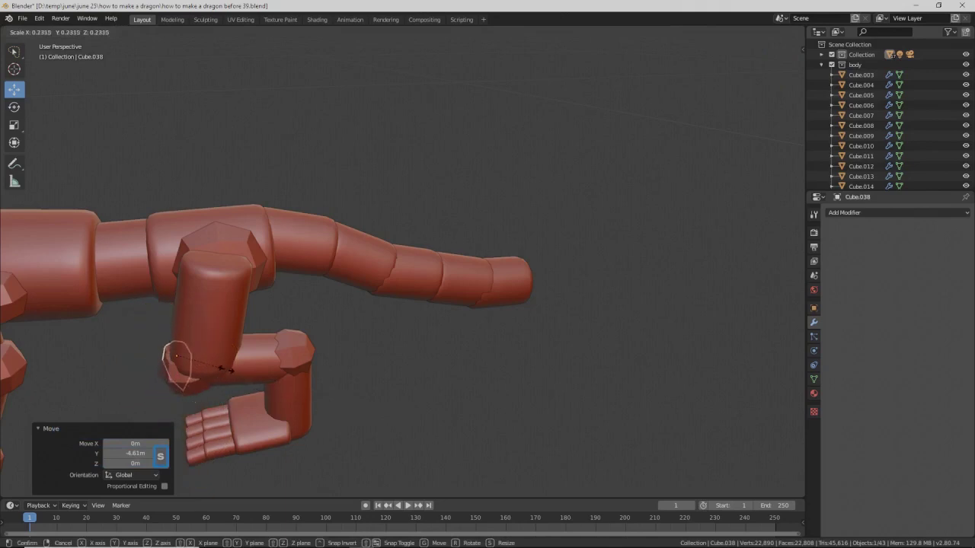
click(213, 368)
drag(173, 329, 202, 404)
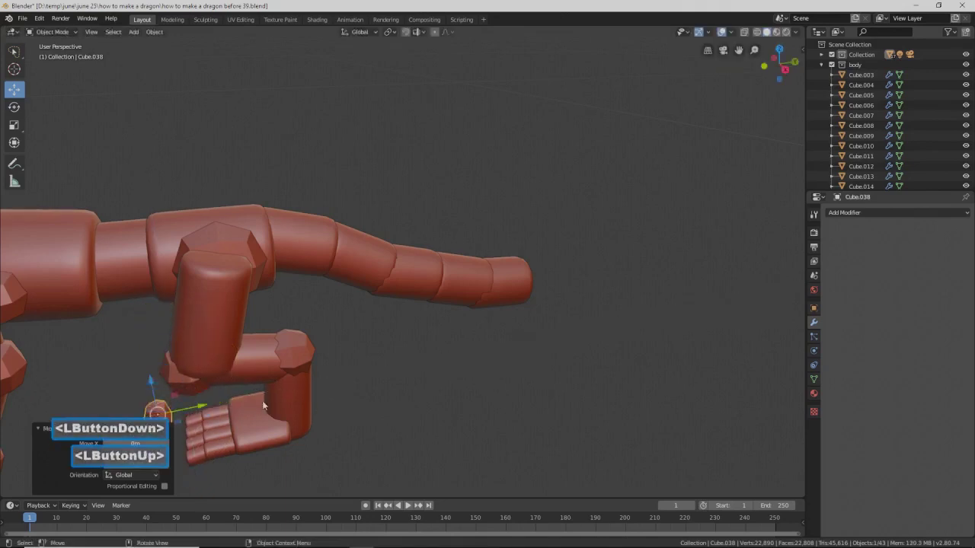
shift+middle_drag(282, 399, 436, 339)
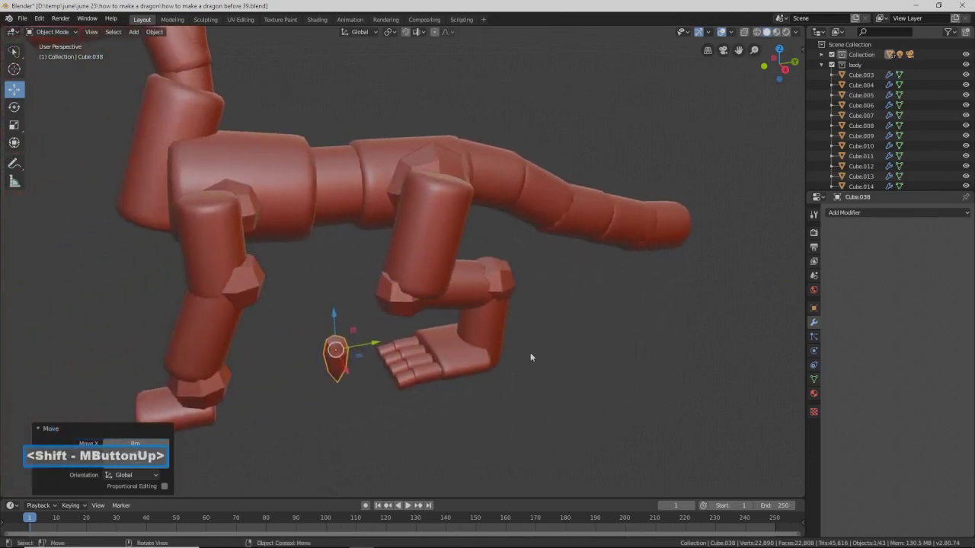
key(r)
key(x)
key(9)
key(0)
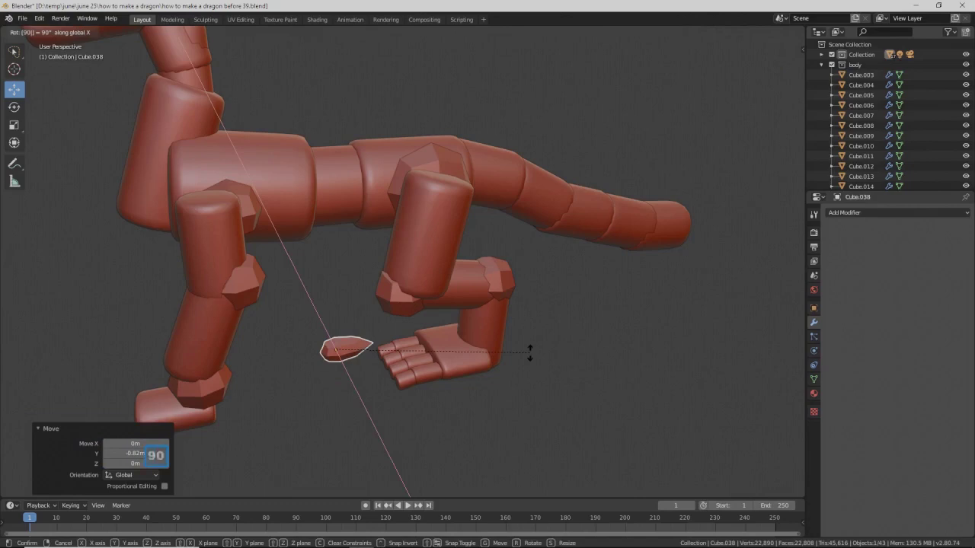
right_click(530, 352)
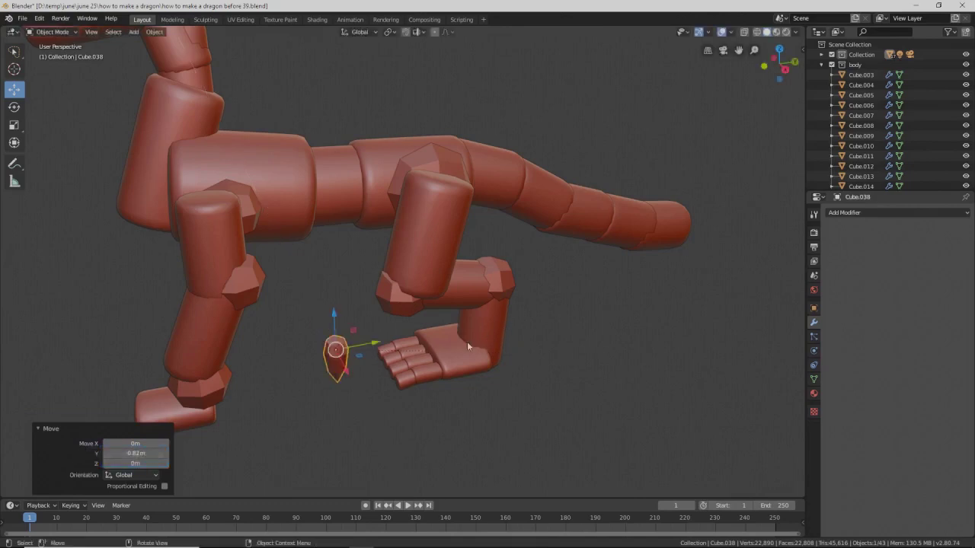
- Rotate the claw -90° about the global X axis so its tip points forward, and save the file
key(r)
key(x)
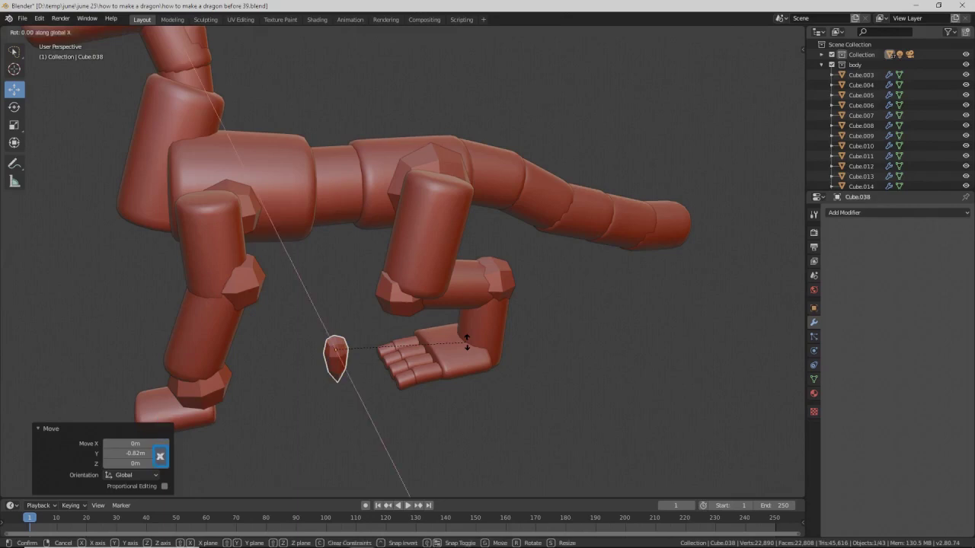
text(-90)
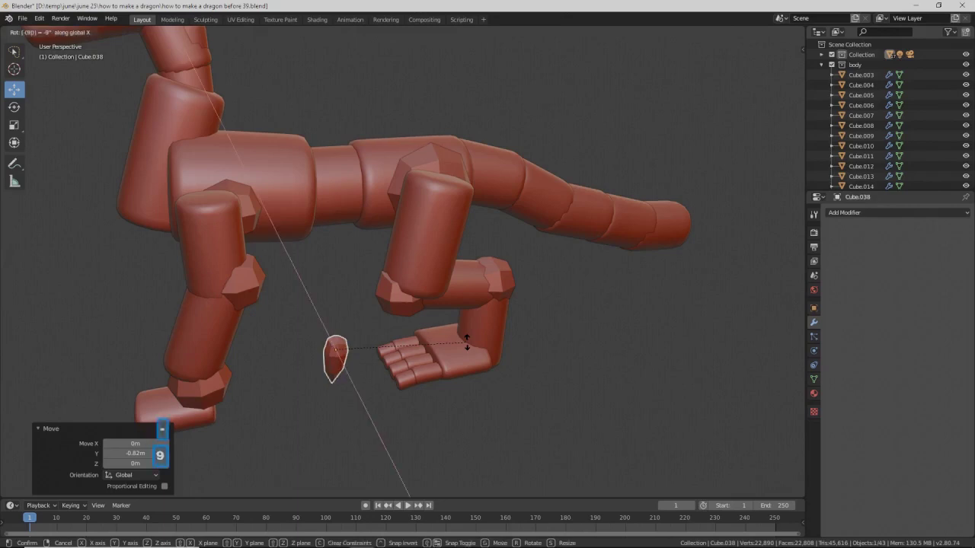
click(467, 343)
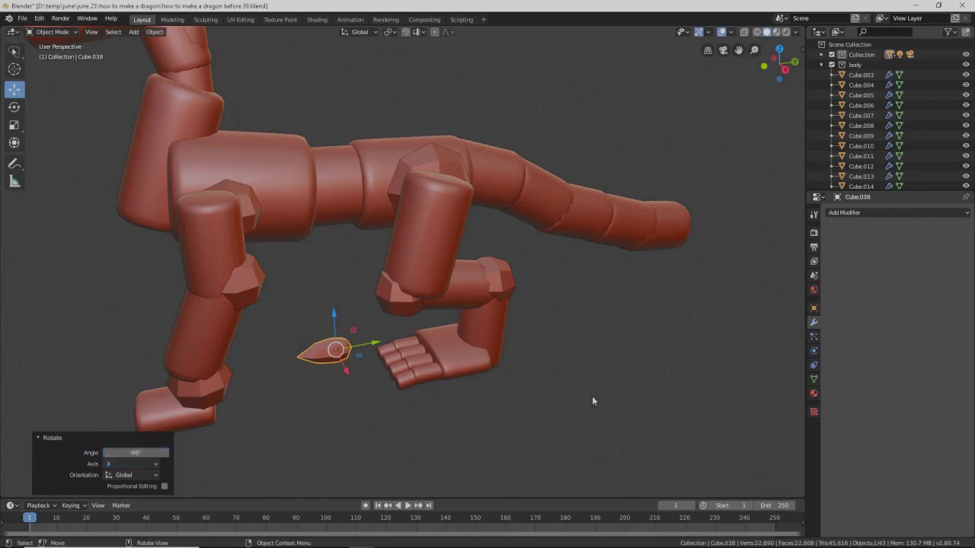
key(ctrl+s)
key(Pause)
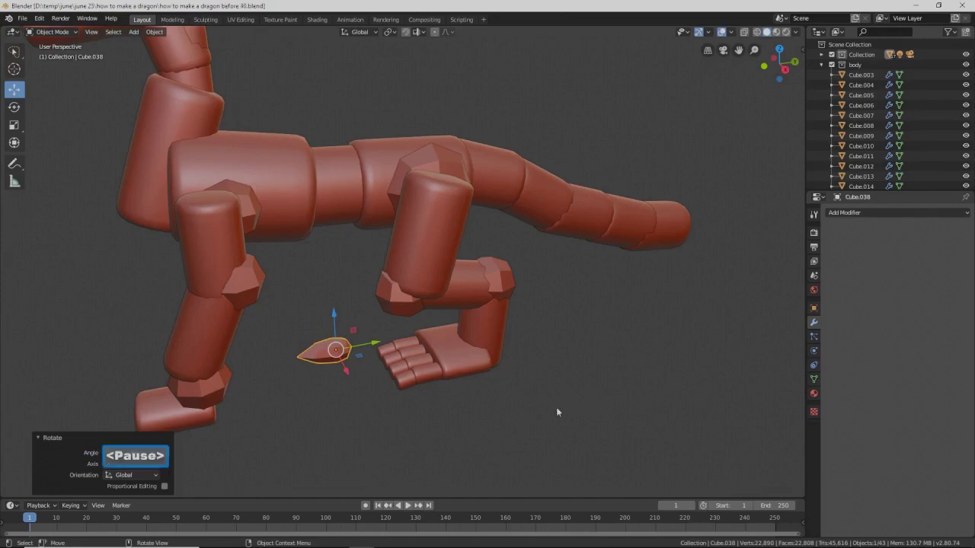
- Move the claw along X to line up with the outermost toe of the hind foot
drag(346, 368, 422, 367)
middle_drag(423, 368, 426, 393)
drag(427, 393, 450, 400)
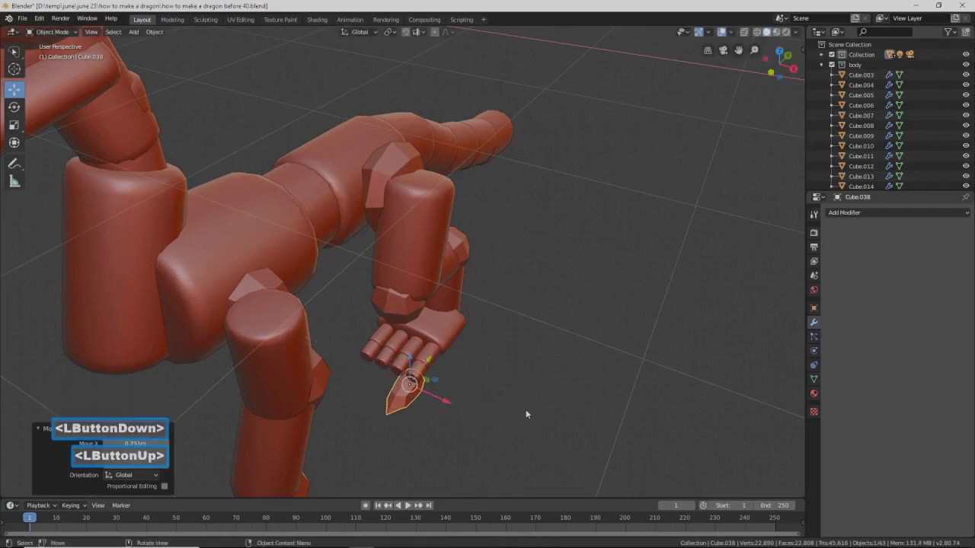
- Shrink the claw to about half its size and move it along Y and Z onto the tip of the outermost hind toe
key(s)
click(407, 352)
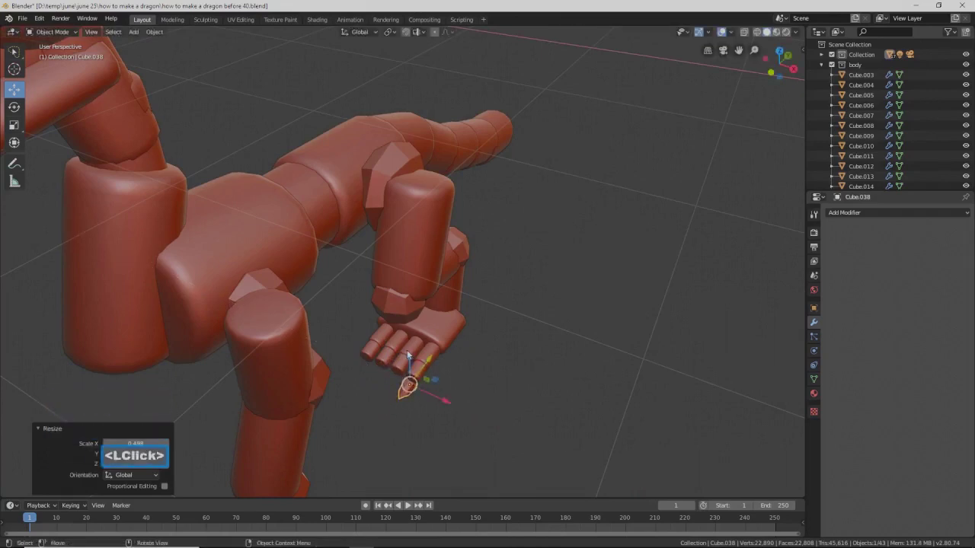
drag(404, 359, 406, 347)
middle_drag(431, 389, 456, 386)
scroll(456, 386, up, 3)
drag(472, 453, 462, 454)
click(457, 454)
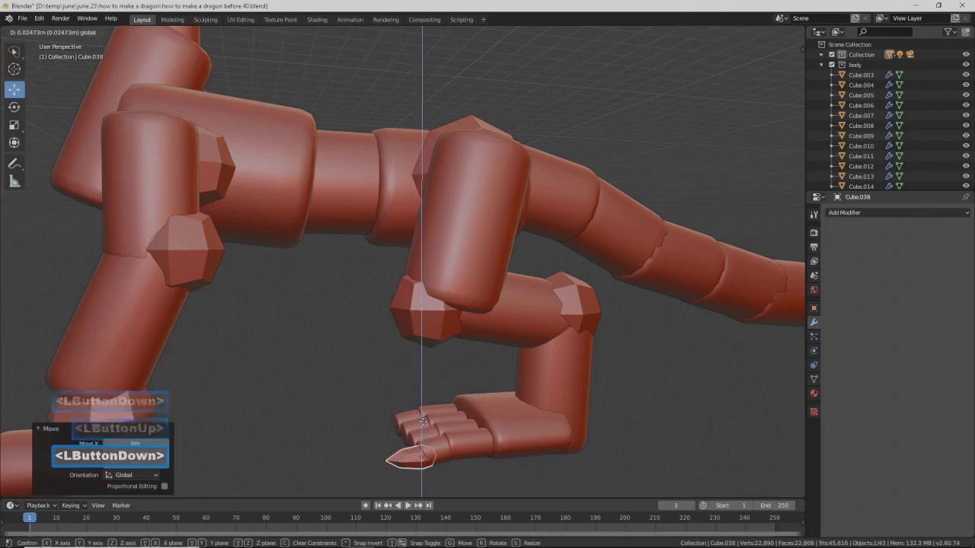
- Shrink the claw slightly further and fine-tune its position against the outermost hind toe
key(s)
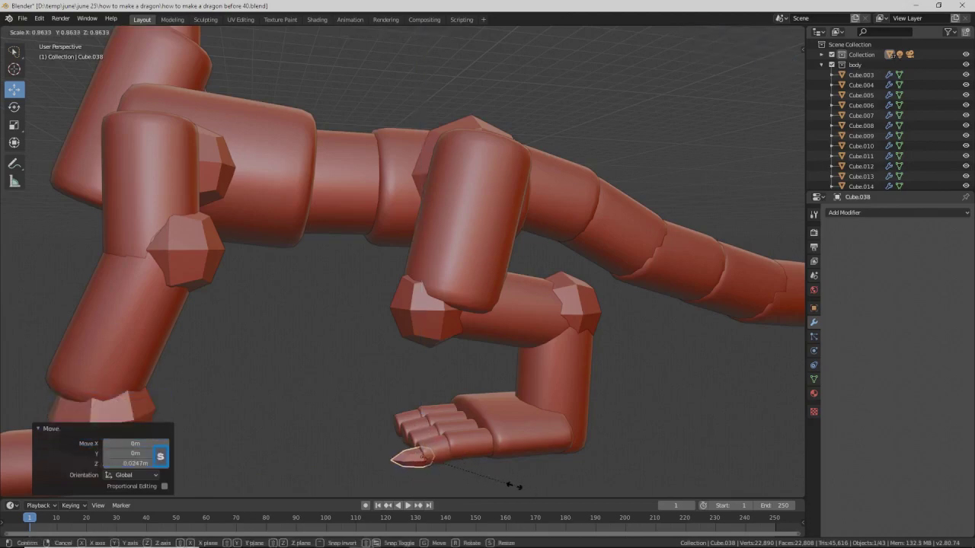
click(513, 489)
middle_drag(512, 489, 463, 464)
drag(463, 464, 491, 394)
middle_drag(490, 393, 414, 343)
drag(419, 414, 419, 412)
- Rotate the claw by about 9.19° about the global X axis to follow the slope of the toe
key(r)
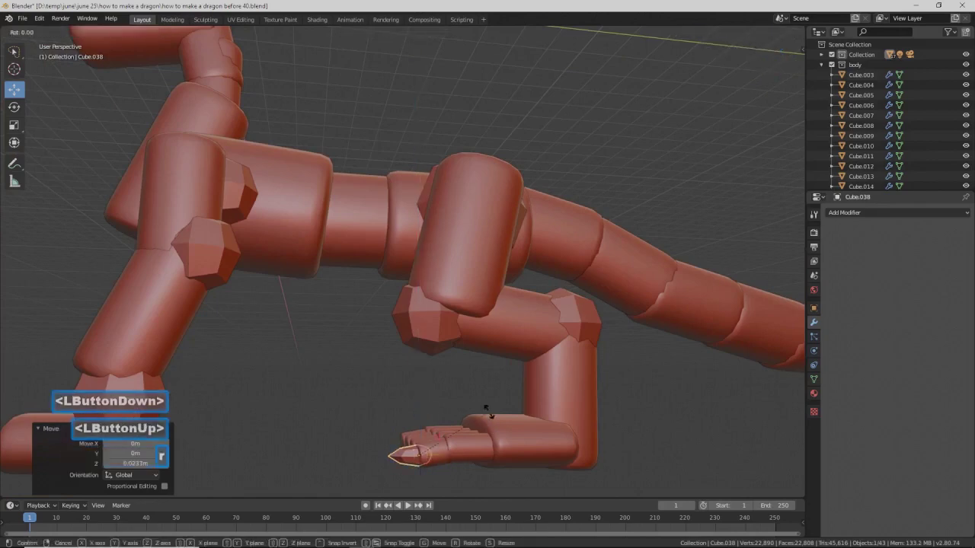
key(x)
click(493, 390)
middle_drag(494, 389, 508, 440)
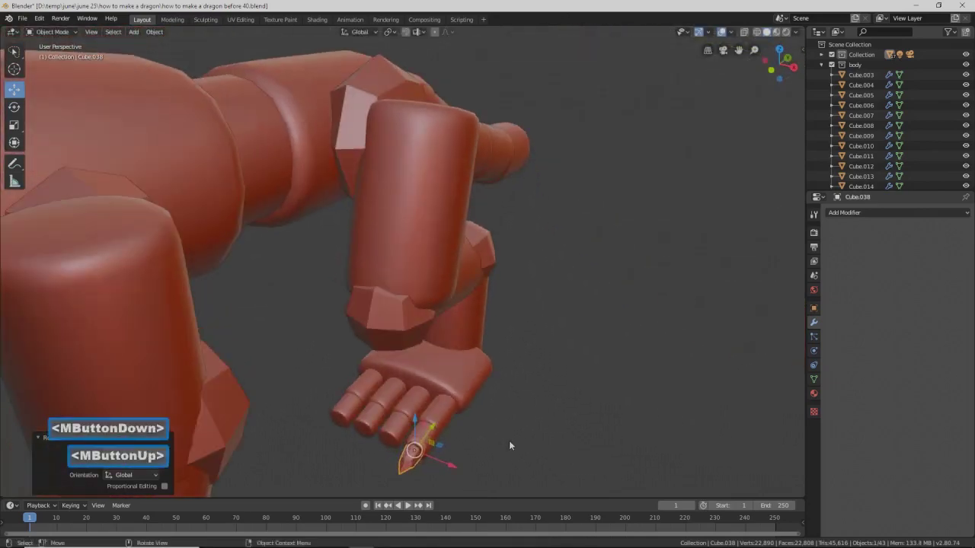
- Duplicate the claw along X onto the three remaining hind toes and save the file as how to make a dragon before 42.blend
key(shift+d)
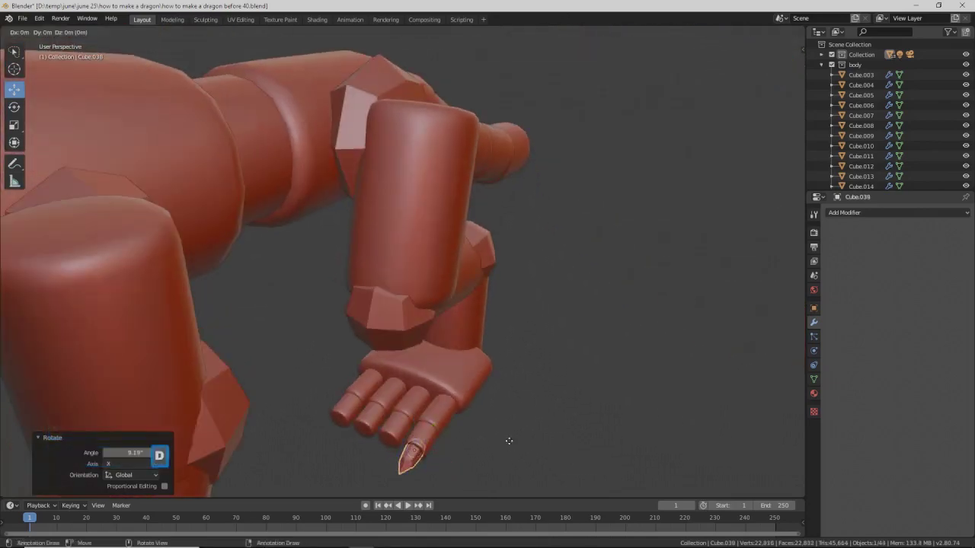
right_click(508, 441)
drag(451, 462, 398, 442)
key(shift+d)
right_click(429, 451)
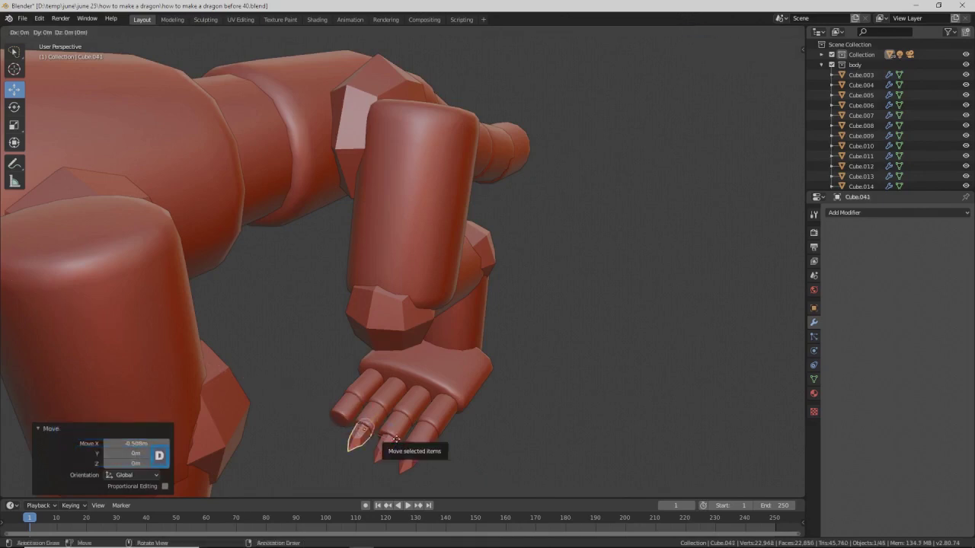
key(shift+d)
right_click(397, 444)
drag(397, 443, 373, 434)
click(619, 354)
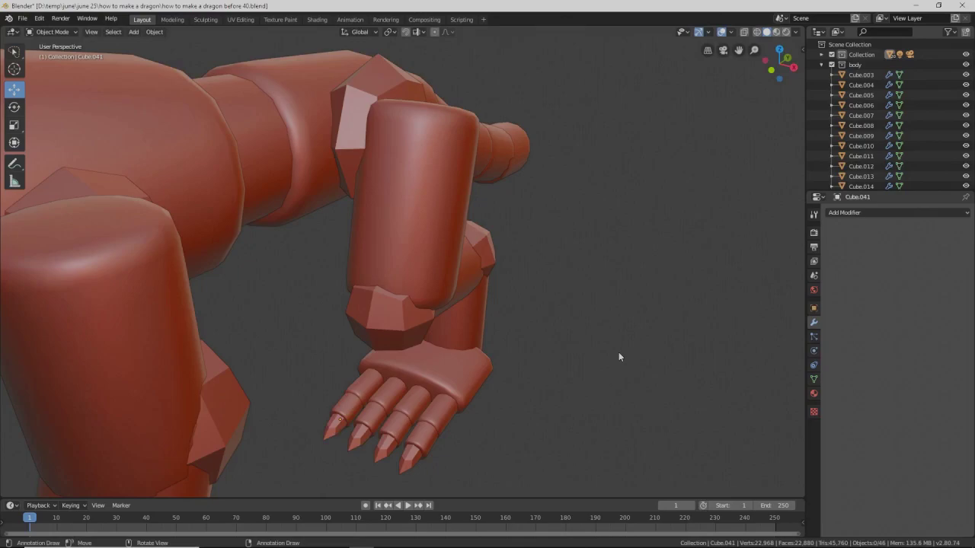
key(Pause)
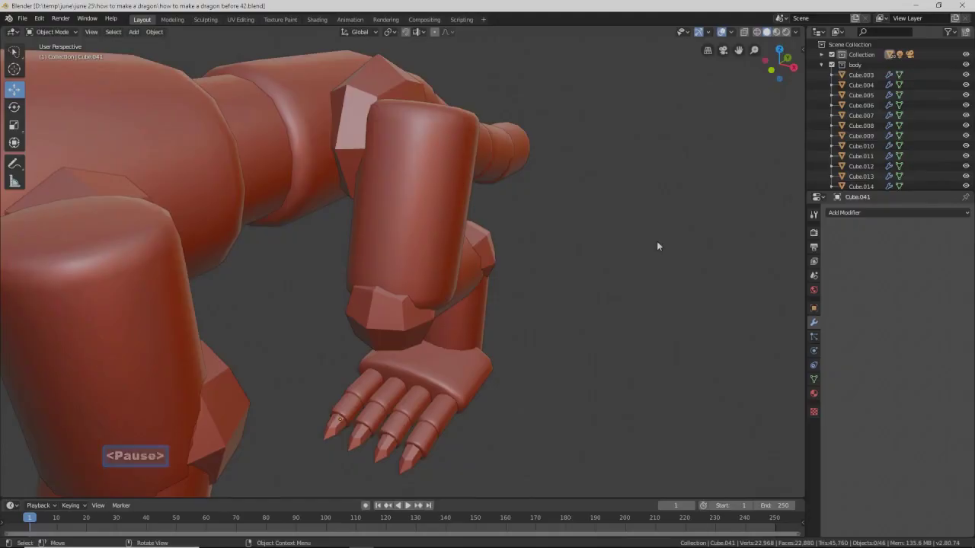
- Delete the plain toeless foot at the end of the front leg
middle_drag(528, 376, 602, 366)
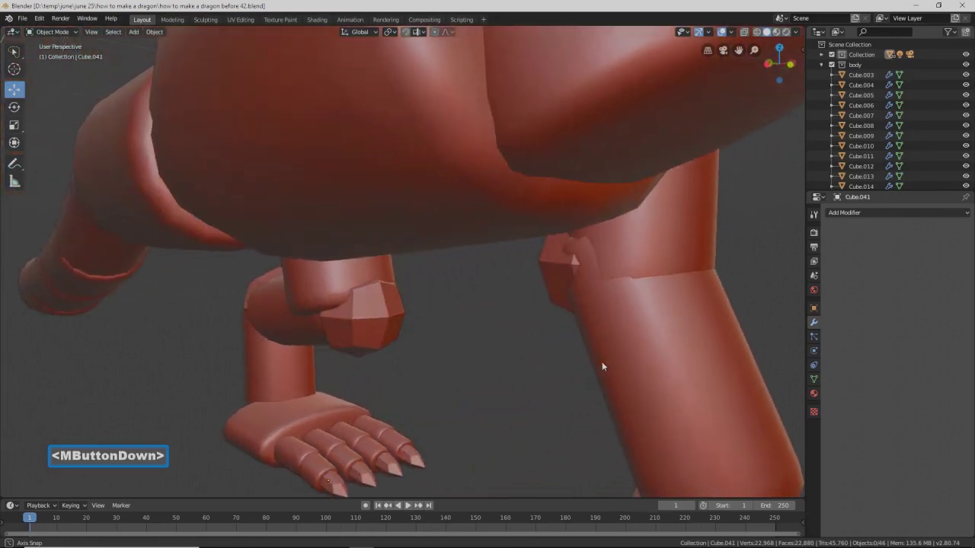
middle_drag(602, 367, 478, 375)
scroll(479, 410, down, 2)
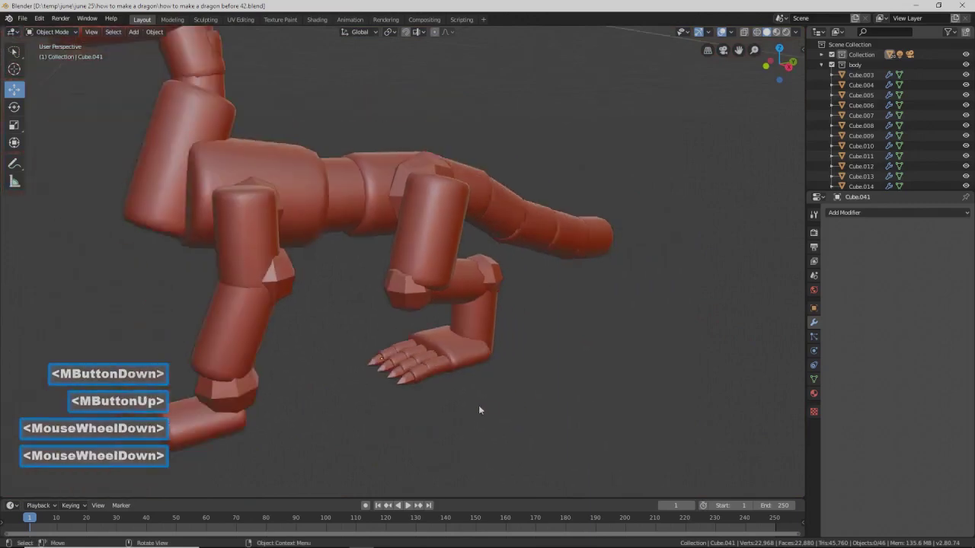
click(200, 434)
key(x)
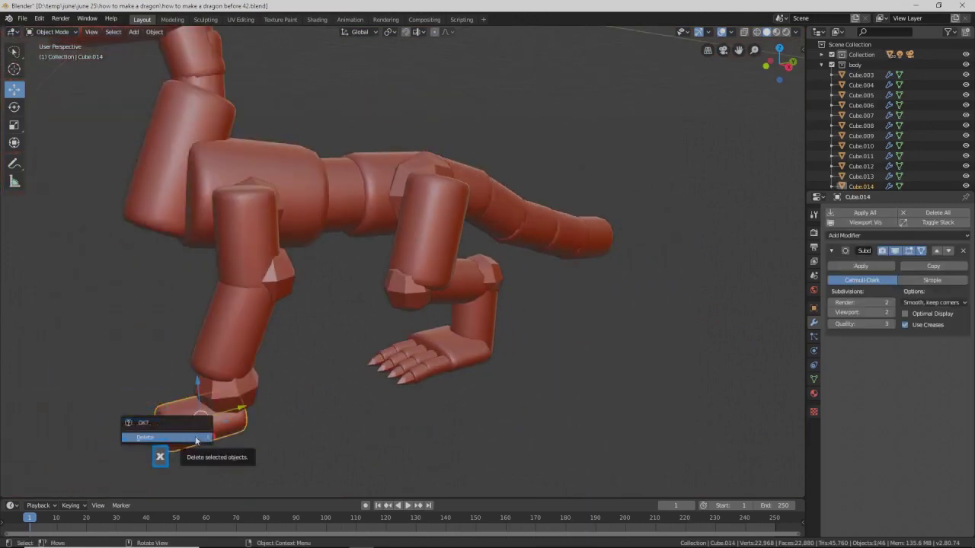
click(196, 440)
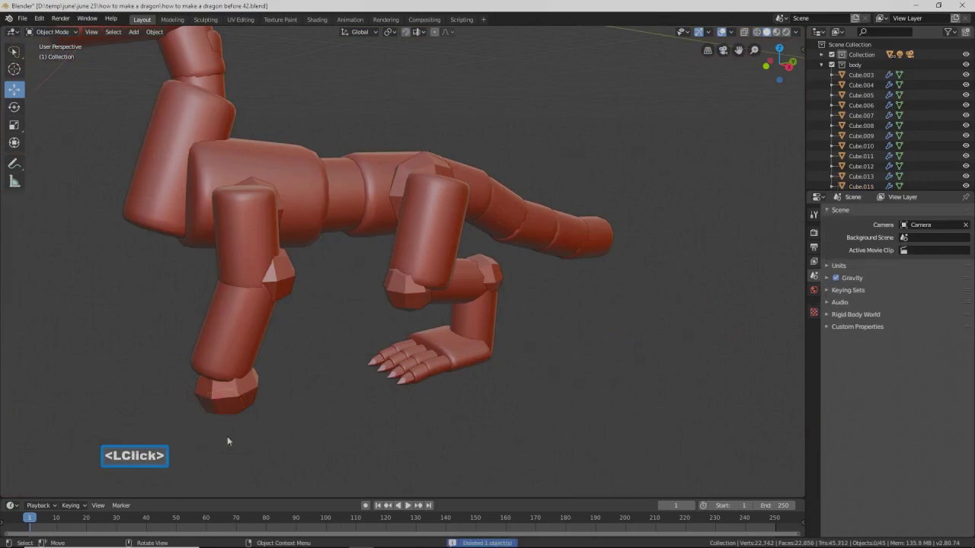
- Duplicate the whole hind foot with its toes and claws and move the copy about 6.58 m along Y to the front leg
key(c)
mouse_move(449, 389)
mouse_down()
mouse_move(444, 349)
mouse_move(404, 344)
mouse_move(457, 374)
mouse_move(410, 358)
mouse_move(387, 375)
mouse_move(366, 362)
mouse_move(430, 398)
mouse_up()
right_click(422, 371)
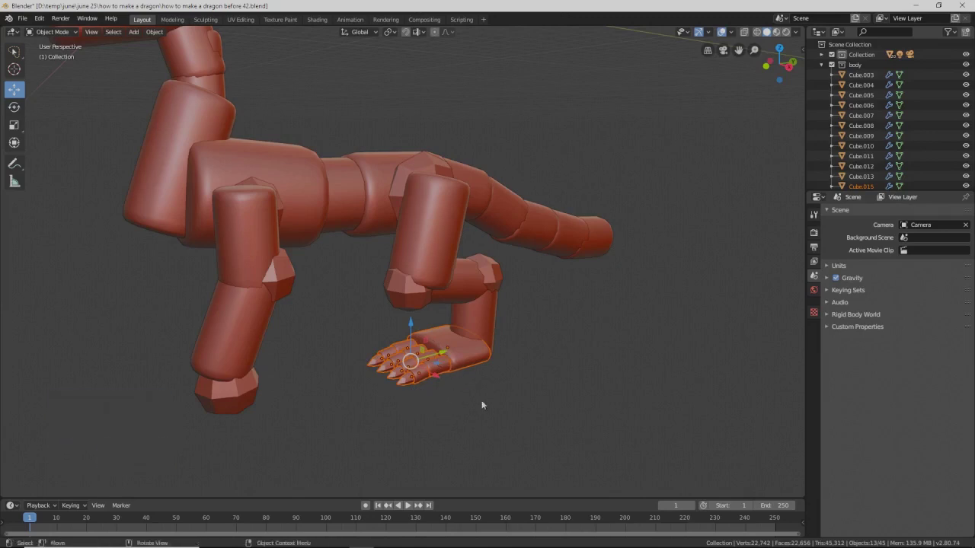
key(shift+d)
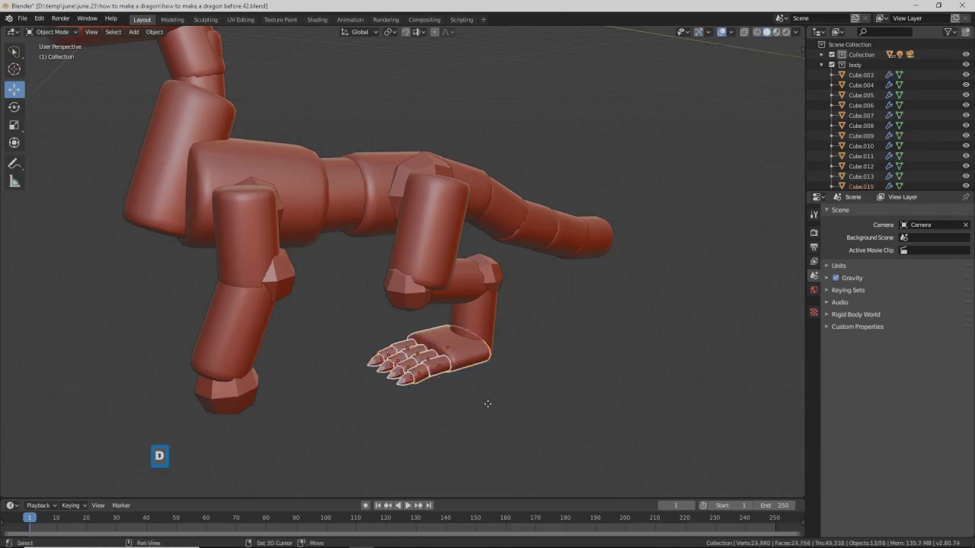
right_click(488, 403)
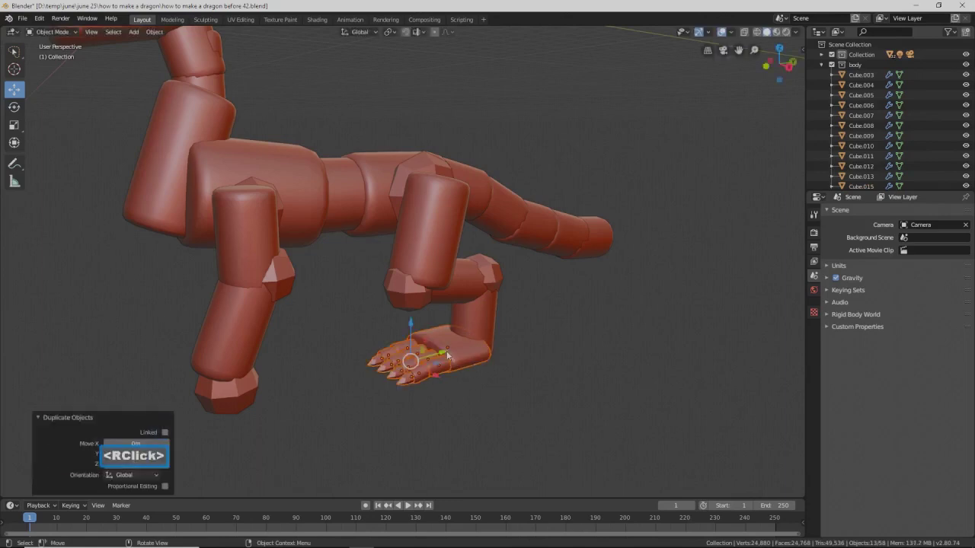
drag(448, 355, 251, 431)
middle_drag(251, 431, 286, 416)
scroll(351, 385, down, 2)
middle_drag(355, 382, 330, 378)
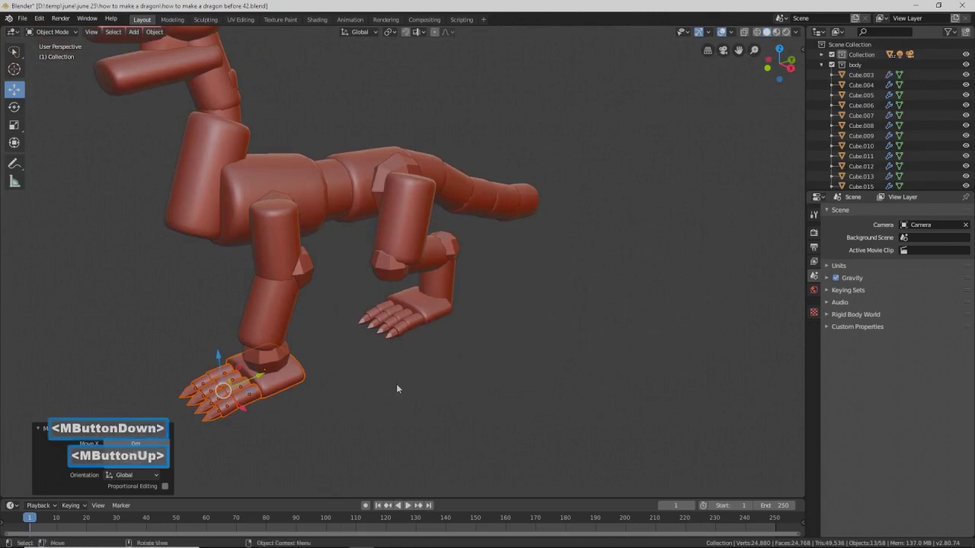
- Scale the copied foot down to suit the front leg and move it along X to line up with the wrist
key(s)
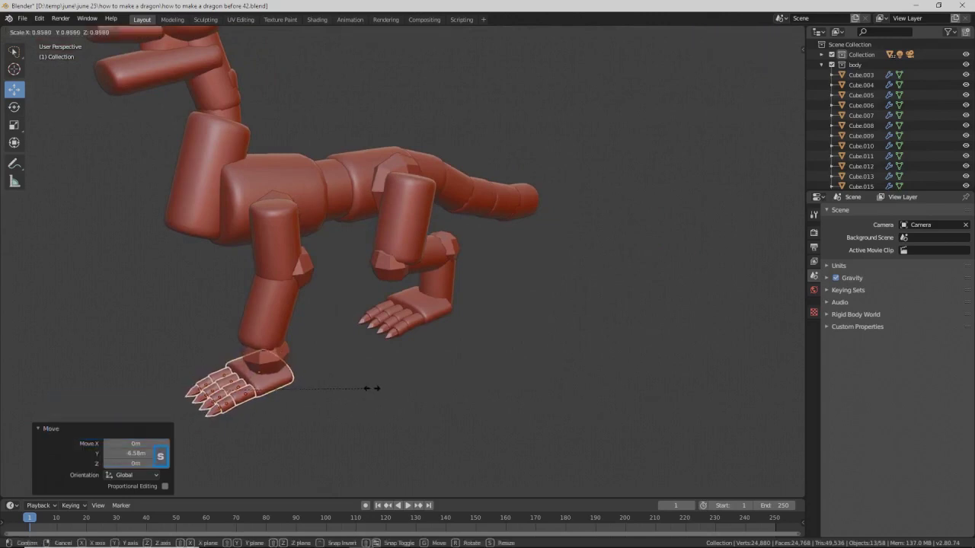
click(344, 390)
middle_drag(344, 390, 379, 388)
drag(262, 393, 248, 393)
- Adjust the front foot's height along Z to meet the wrist and save the file as how to make a dragon before 43.blend
middle_drag(247, 394, 232, 348)
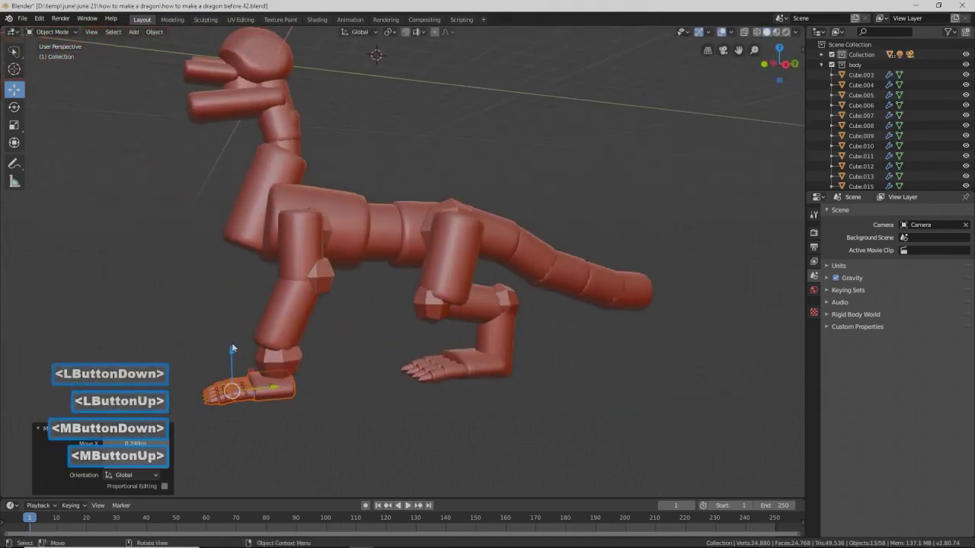
drag(232, 348, 232, 349)
middle_drag(232, 349, 318, 379)
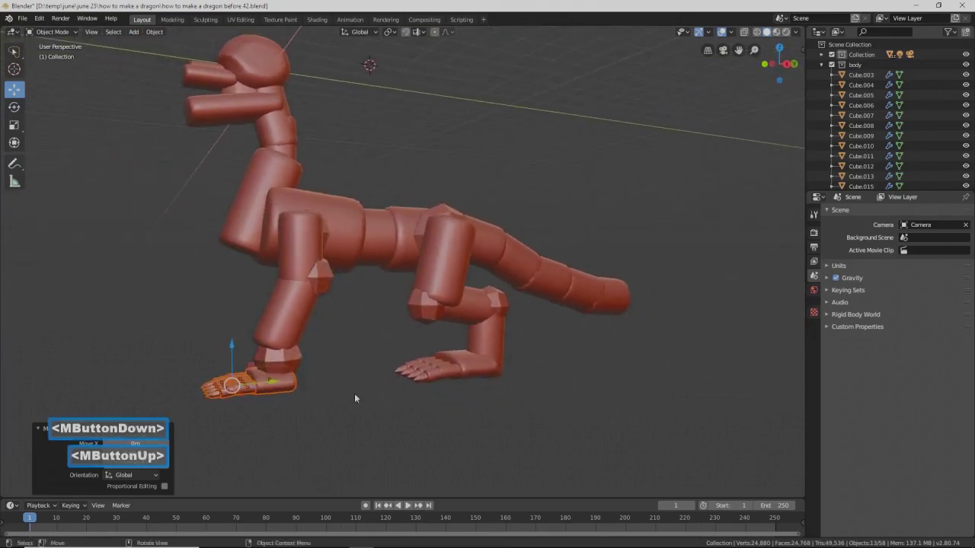
click(588, 401)
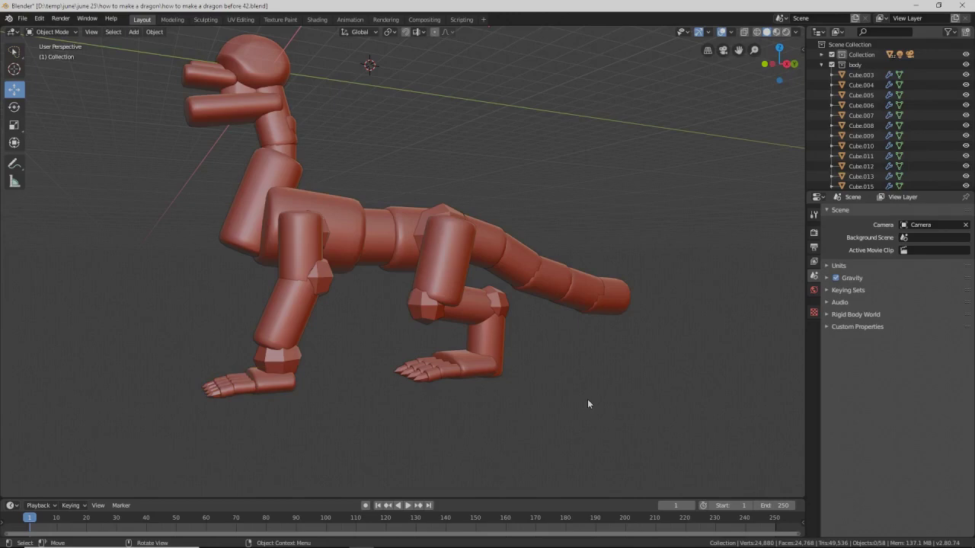
key(Pause)
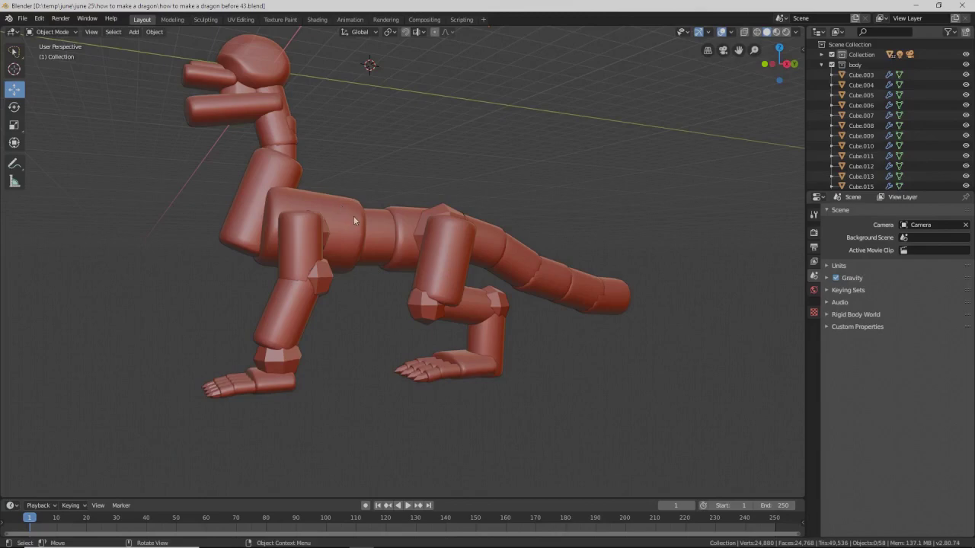
- Flatten the dragon's head sphere by scaling it down along Z
shift+middle_drag(338, 173, 335, 222)
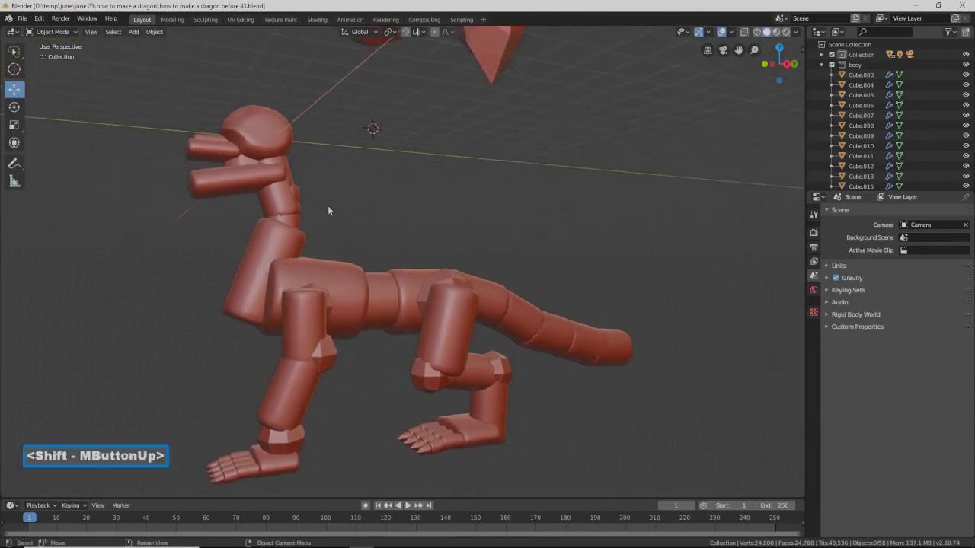
click(273, 150)
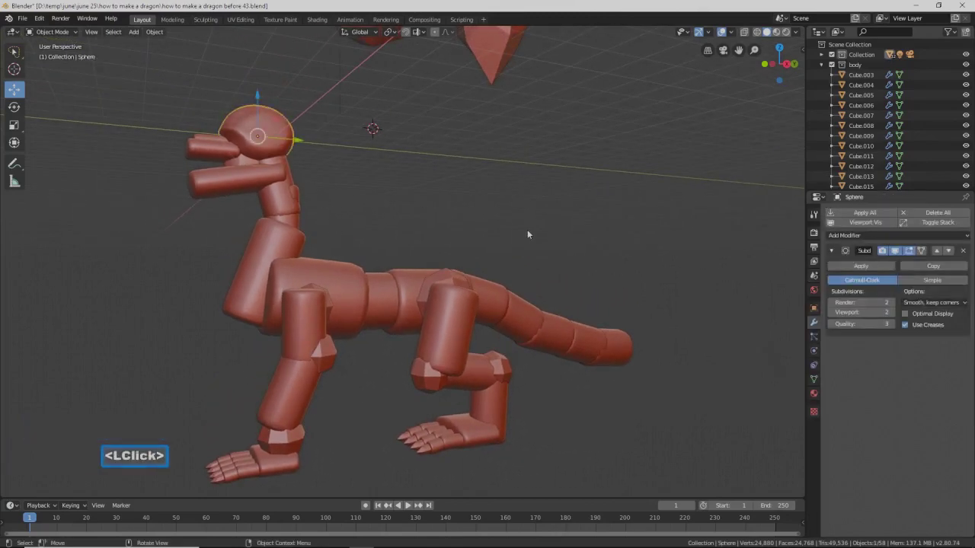
key(s)
key(z)
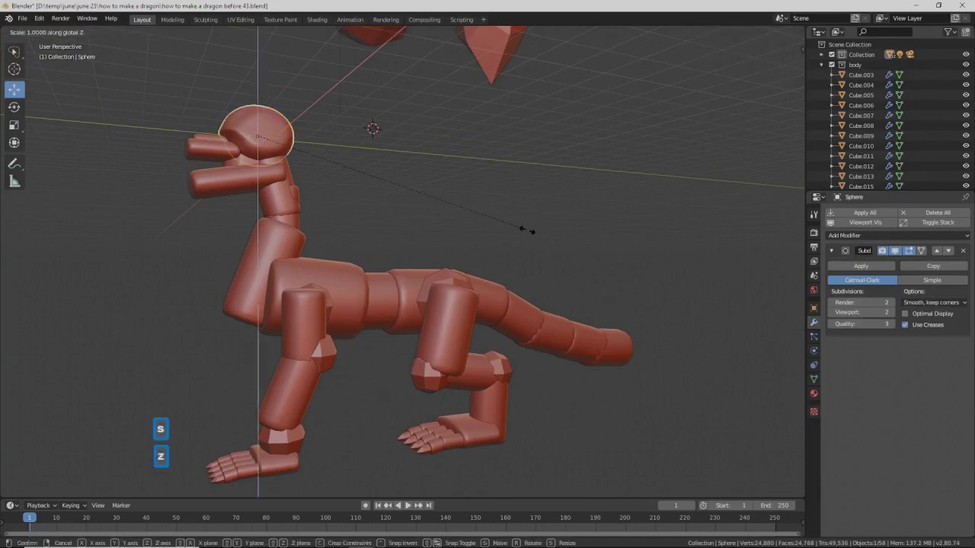
click(445, 222)
middle_drag(445, 222, 375, 217)
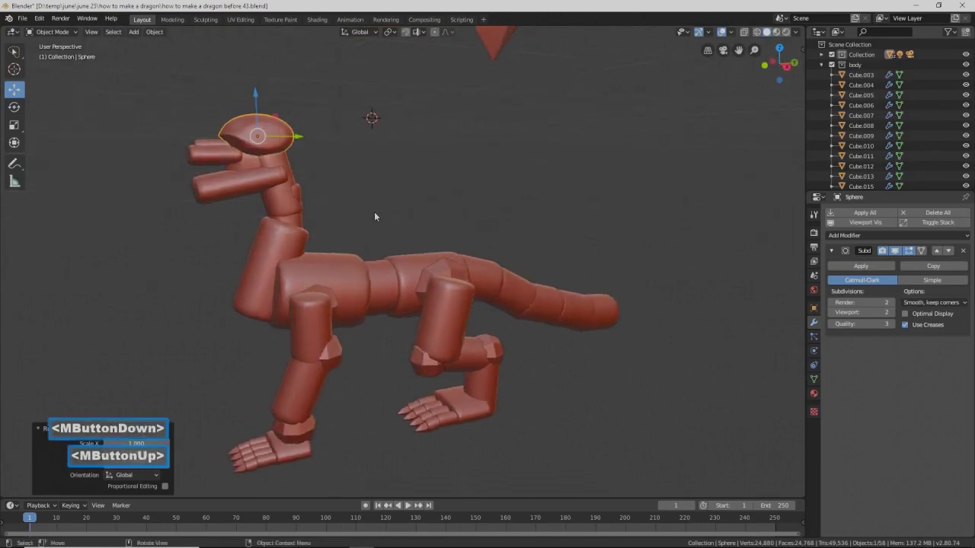
click(673, 397)
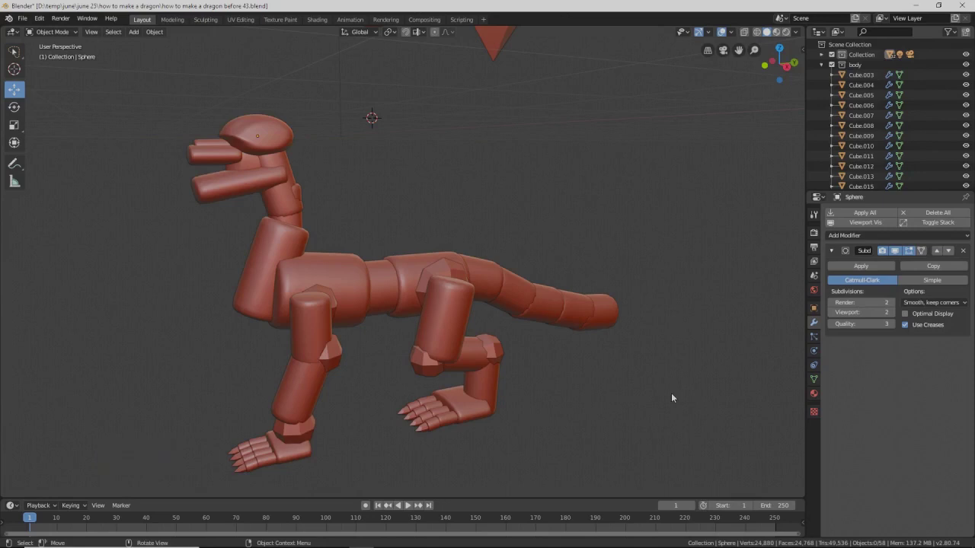
- Switch to the front view and add a cube-shaped empty with a 1 m radius at the world origin
scroll(671, 393, down, 5)
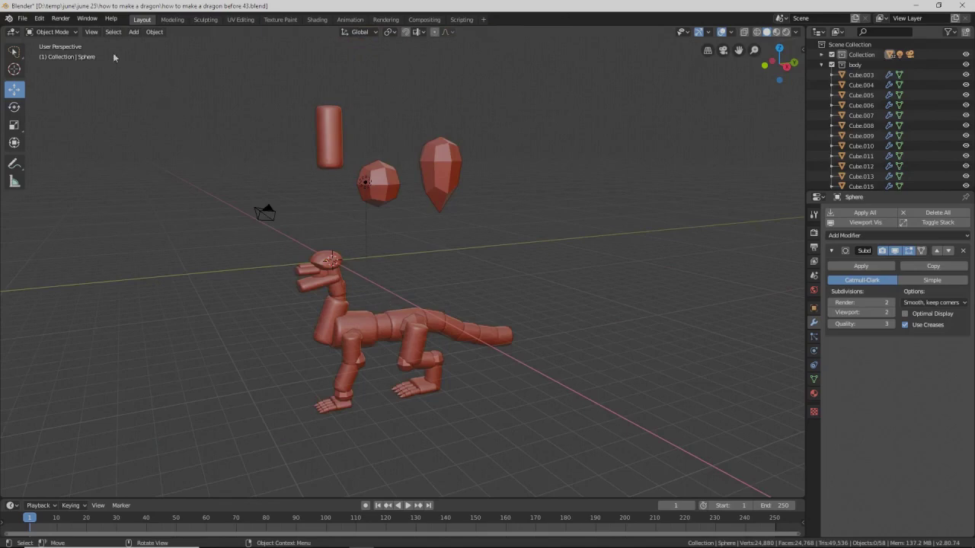
click(91, 32)
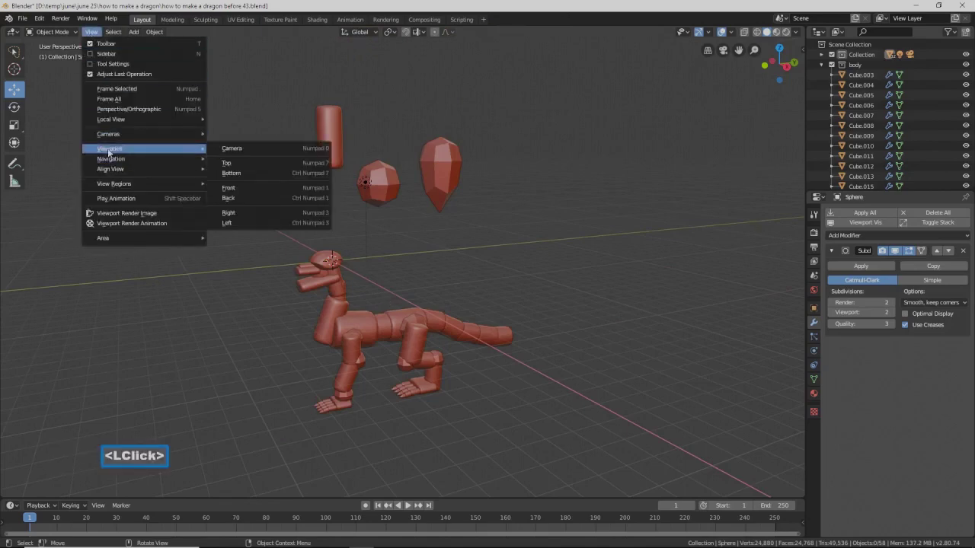
mouse_move(108, 150)
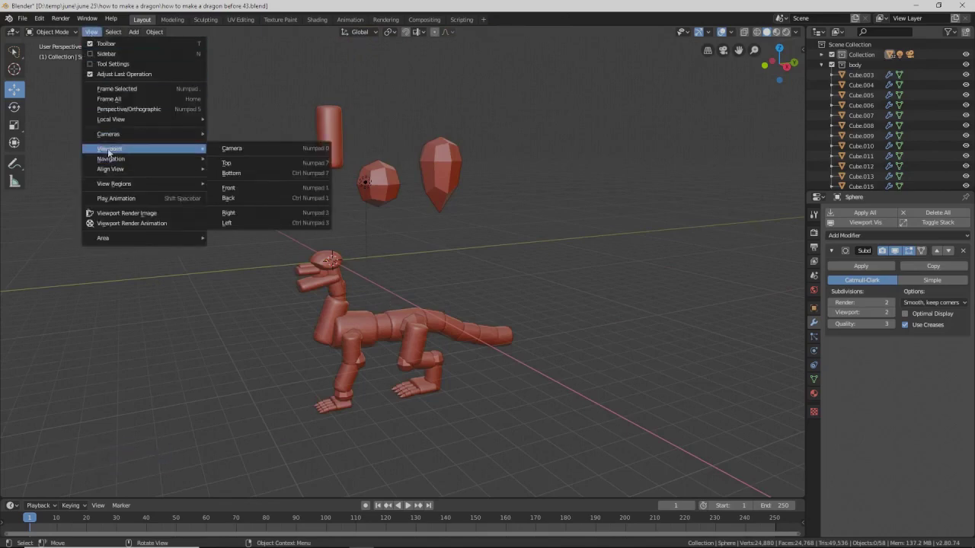
click(244, 189)
scroll(396, 265, up, 4)
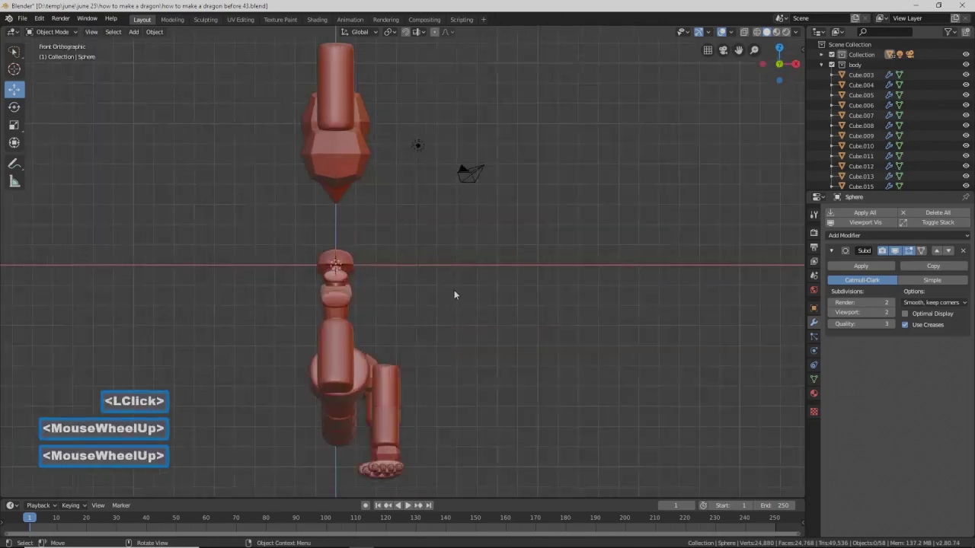
shift+middle_drag(455, 298, 505, 188)
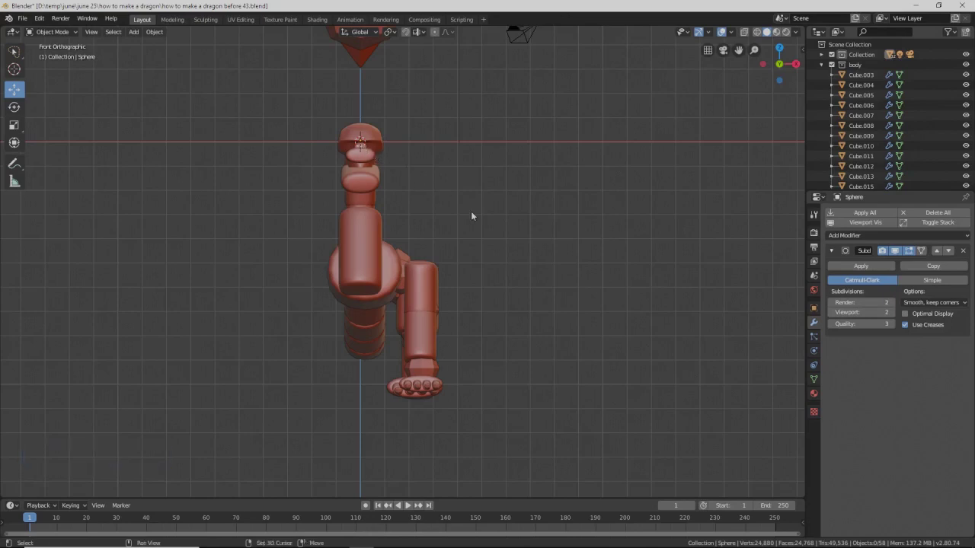
key(shift+a)
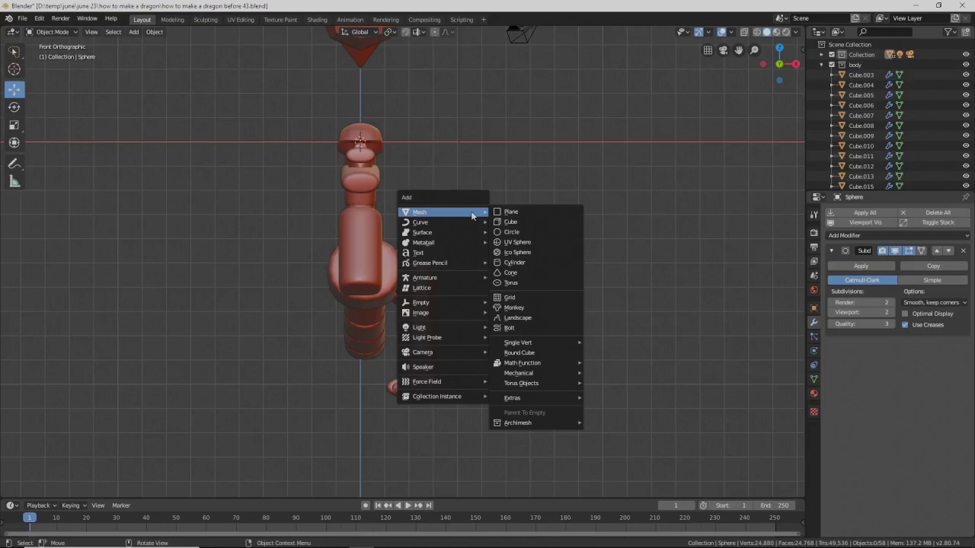
mouse_move(441, 305)
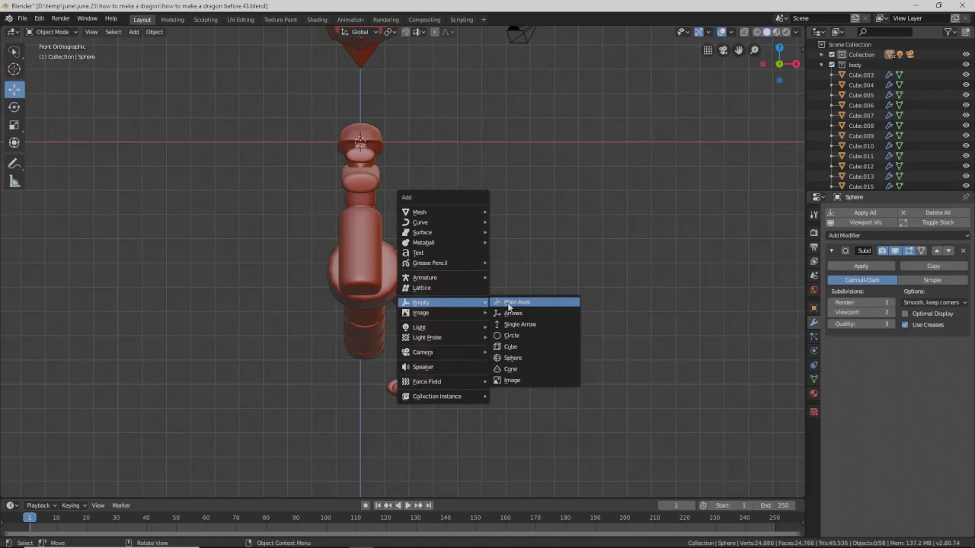
click(525, 345)
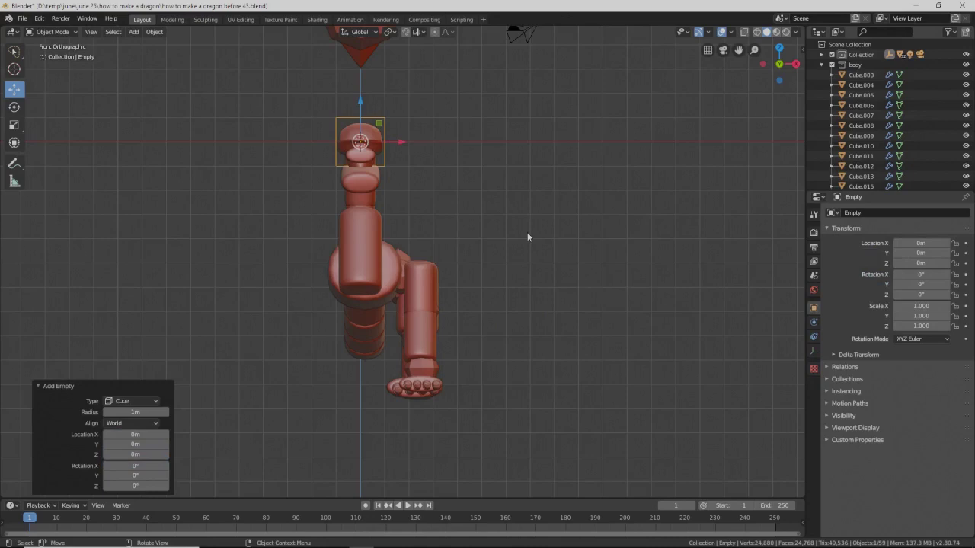
- Save the file as how to make a dragon before 44.blend and snap the chest to the 3D cursor with Keep Offset
key(Pause)
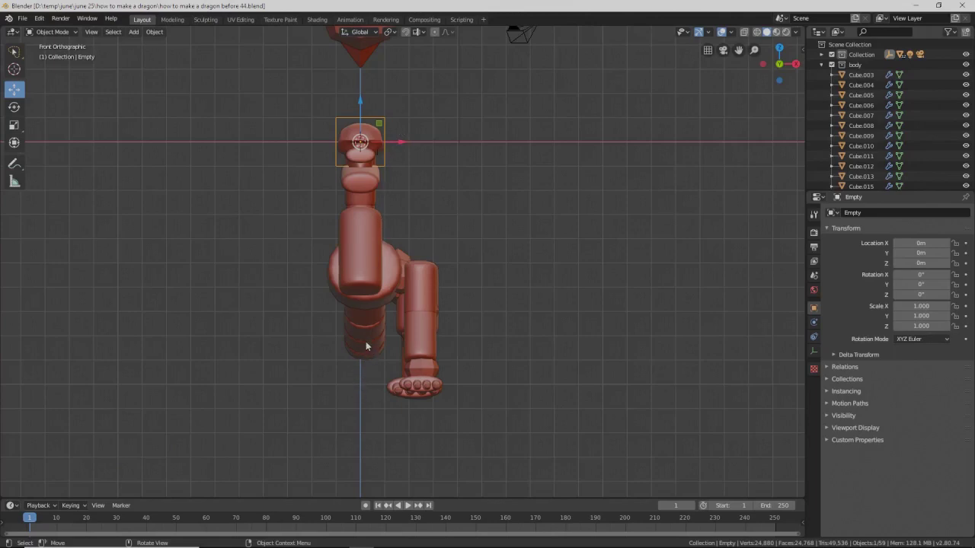
click(385, 282)
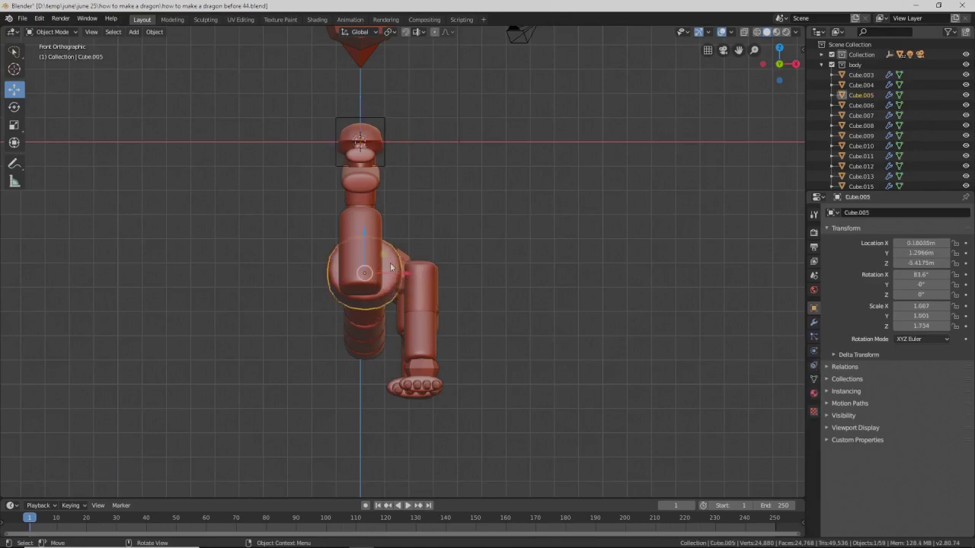
key(shift)
key(shift+s)
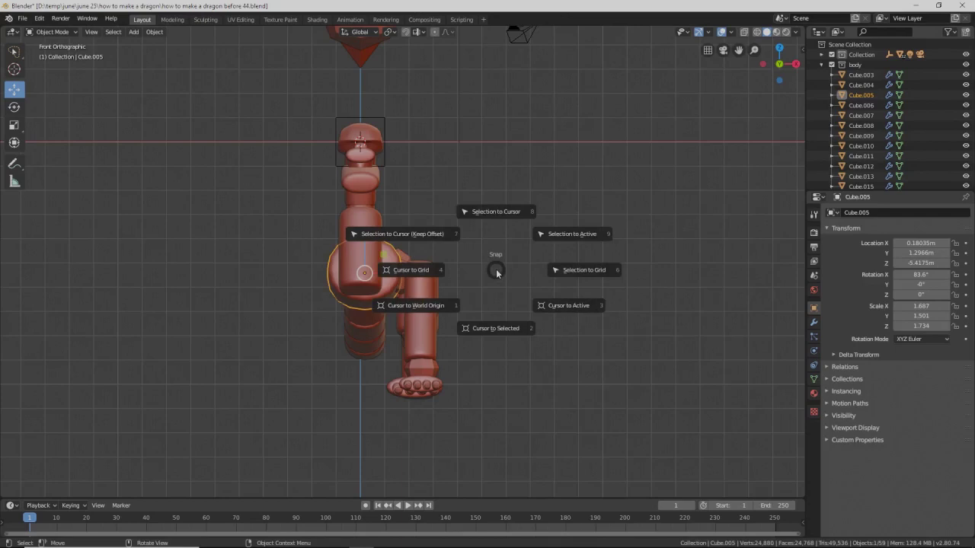
click(396, 234)
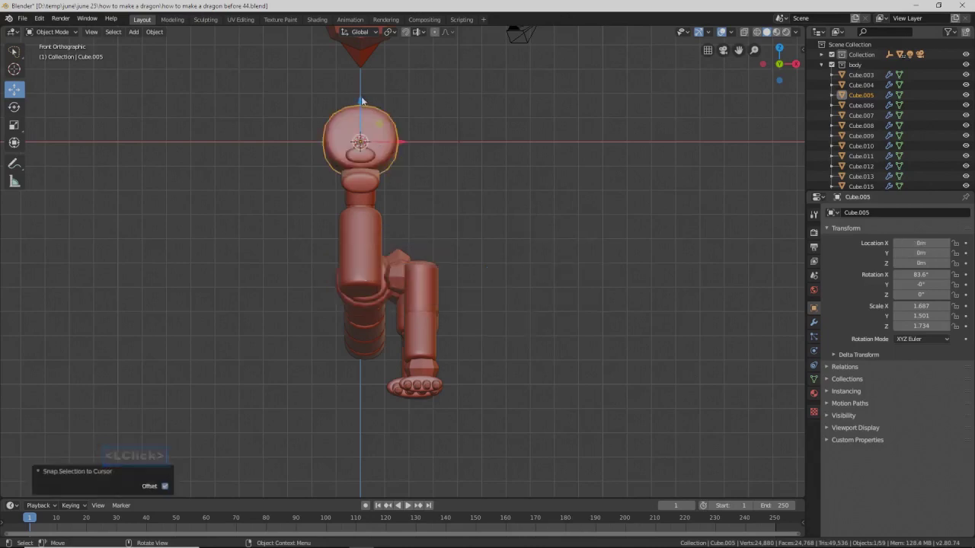
- Move the centred chest back down along Z to the base of the neck
drag(372, 107, 329, 260)
middle_drag(513, 294, 356, 267)
drag(349, 268, 354, 247)
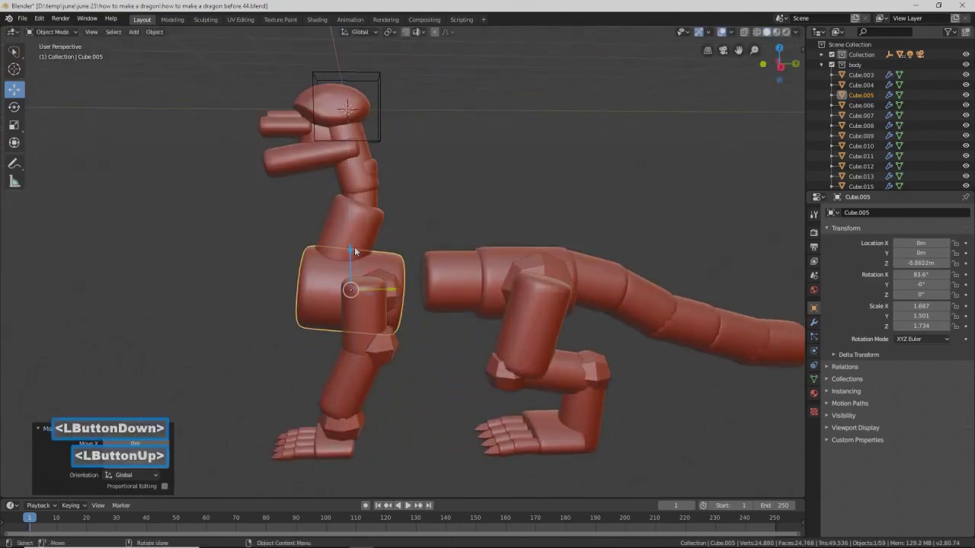
- Select the seven torso and tail segments and snap them to the 3D cursor with Keep Offset from the front view
click(457, 277)
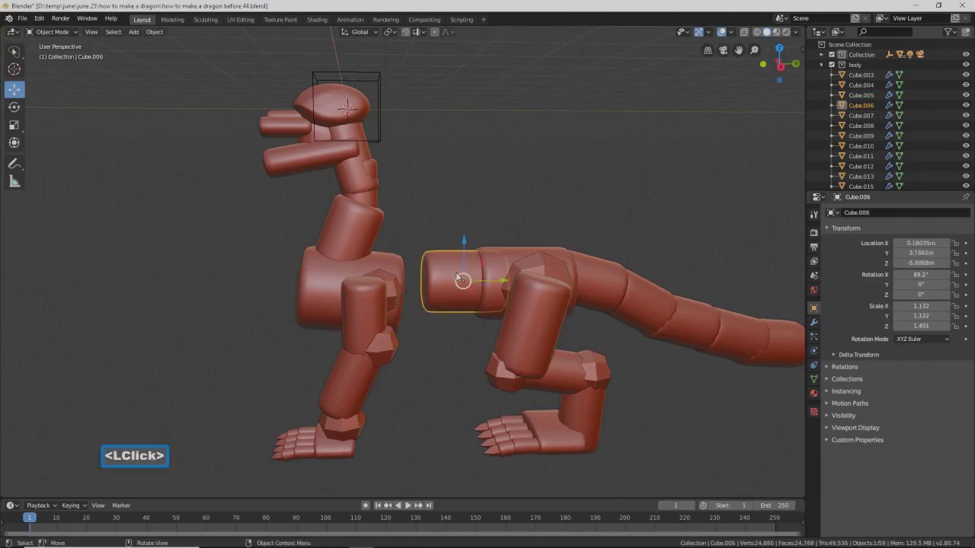
shift+click(511, 248)
shift+click(609, 275)
shift+click(649, 297)
shift+click(686, 320)
shift+click(742, 340)
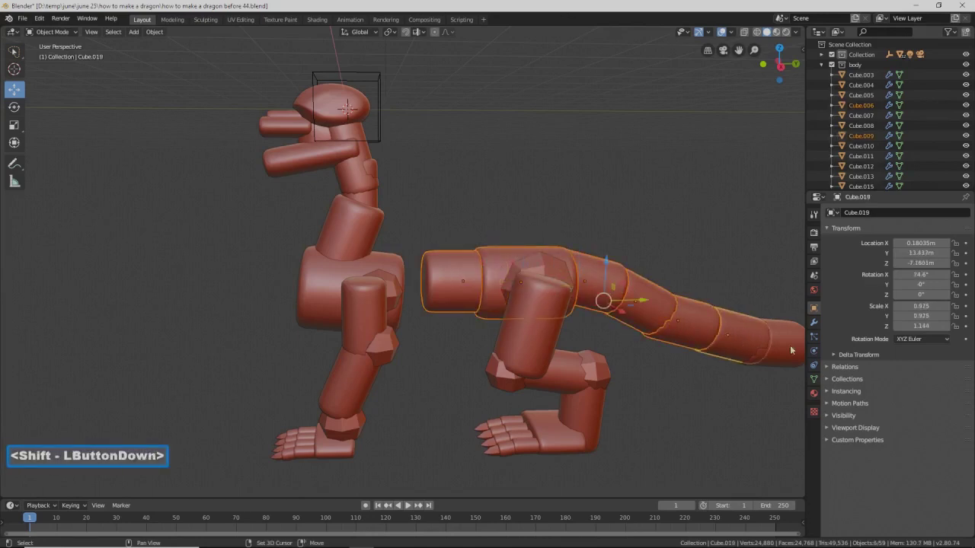
shift+click(790, 345)
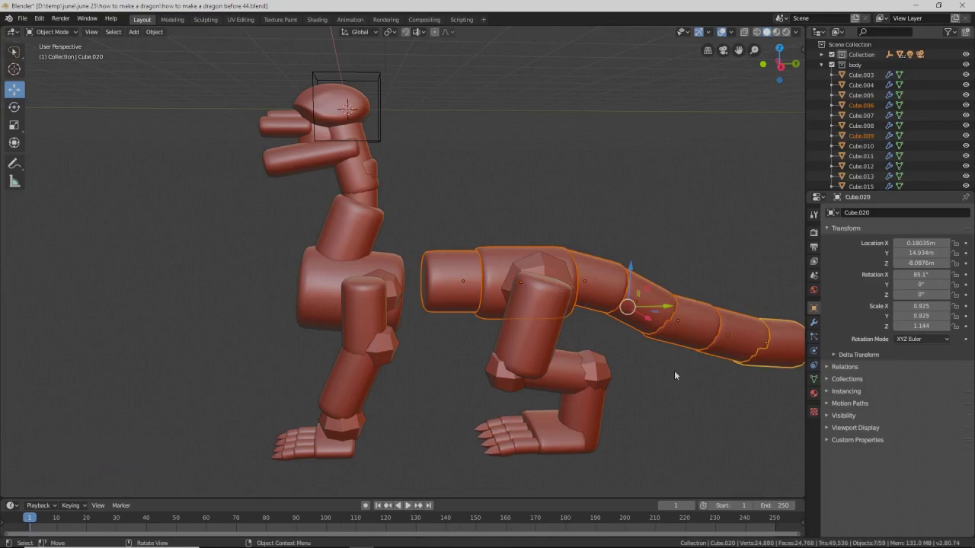
click(91, 31)
mouse_move(134, 151)
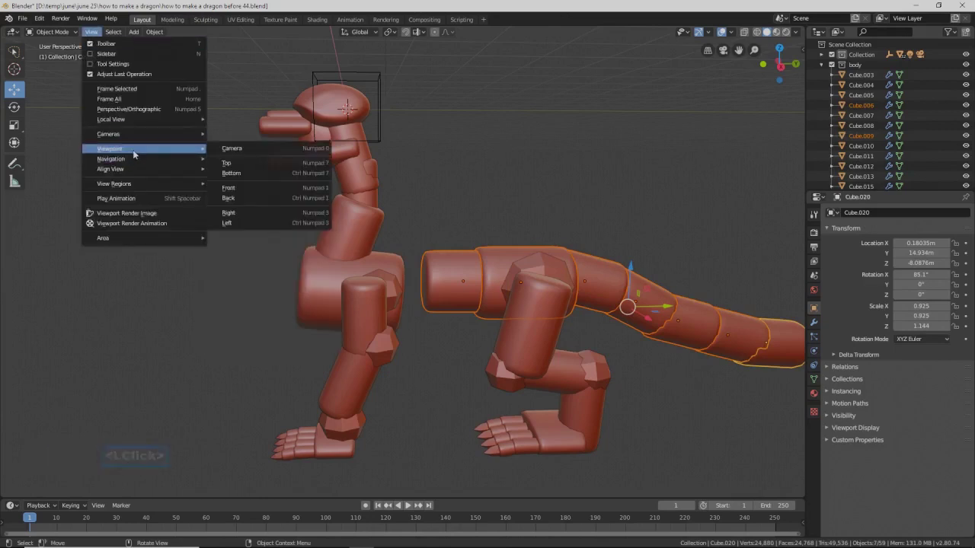
click(240, 188)
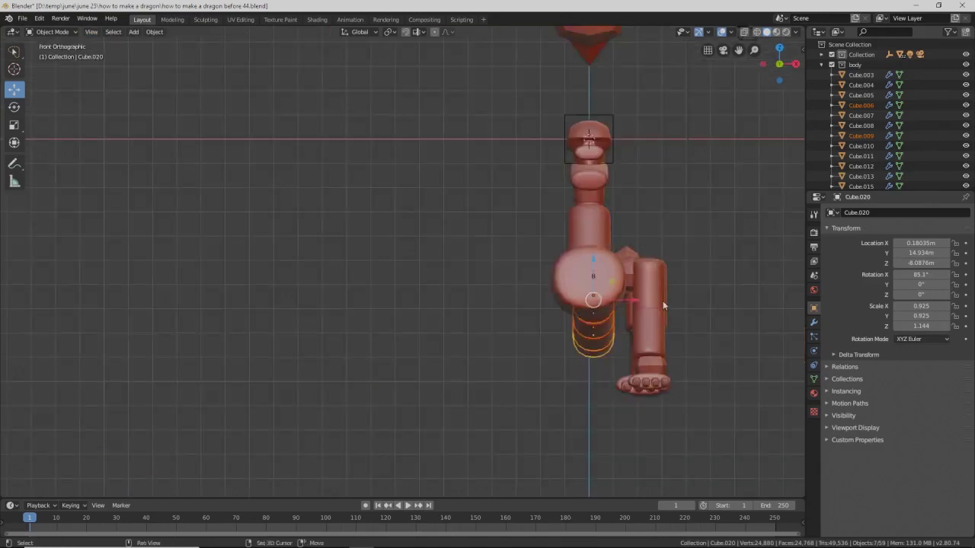
key(shift+s)
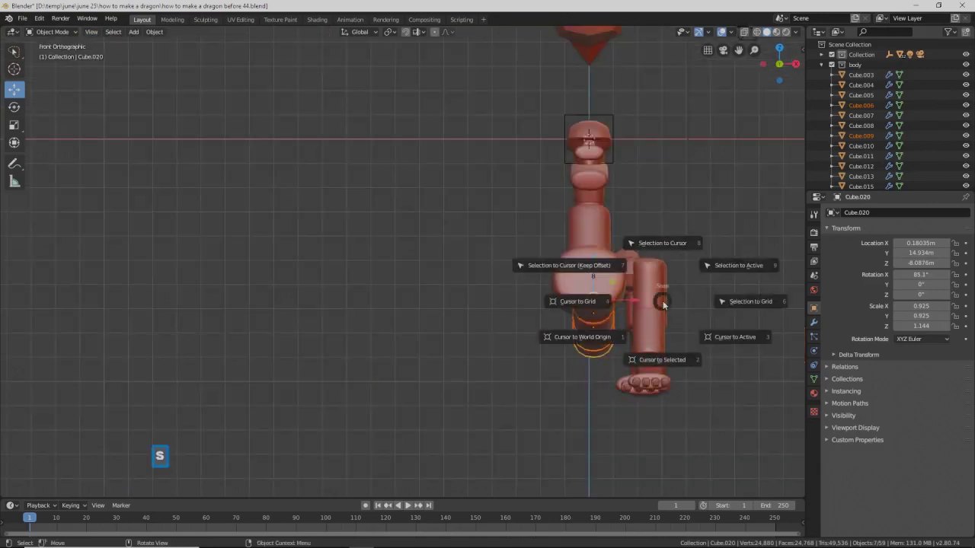
click(586, 267)
- Move the torso and tail segments along Y and down along Z until they rejoin the back of the chest
middle_drag(584, 265, 459, 276)
scroll(459, 275, down, 2)
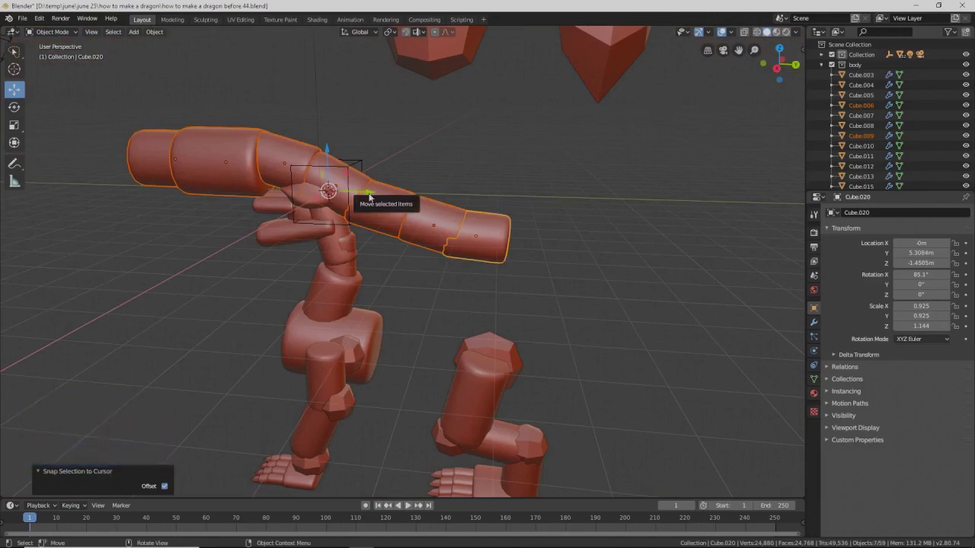
drag(371, 199, 553, 204)
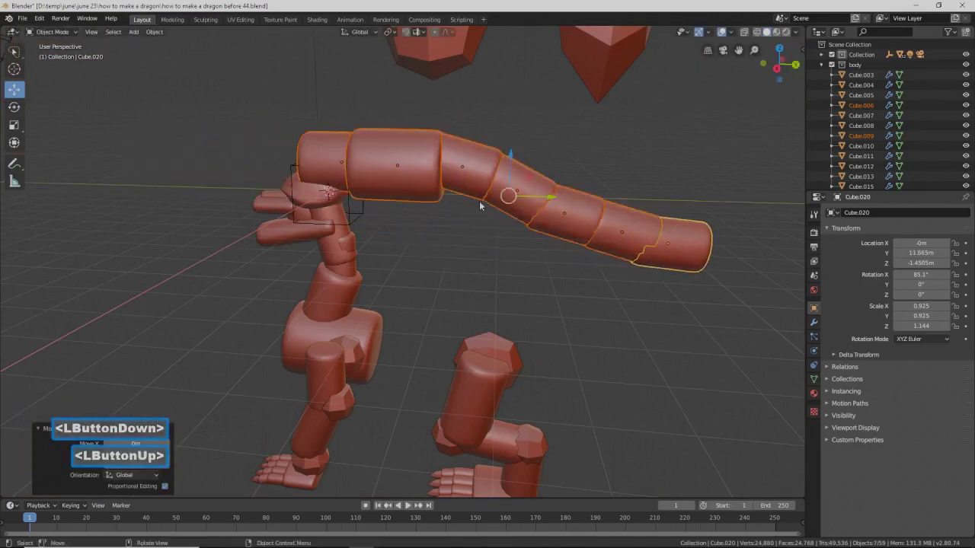
drag(508, 164, 558, 360)
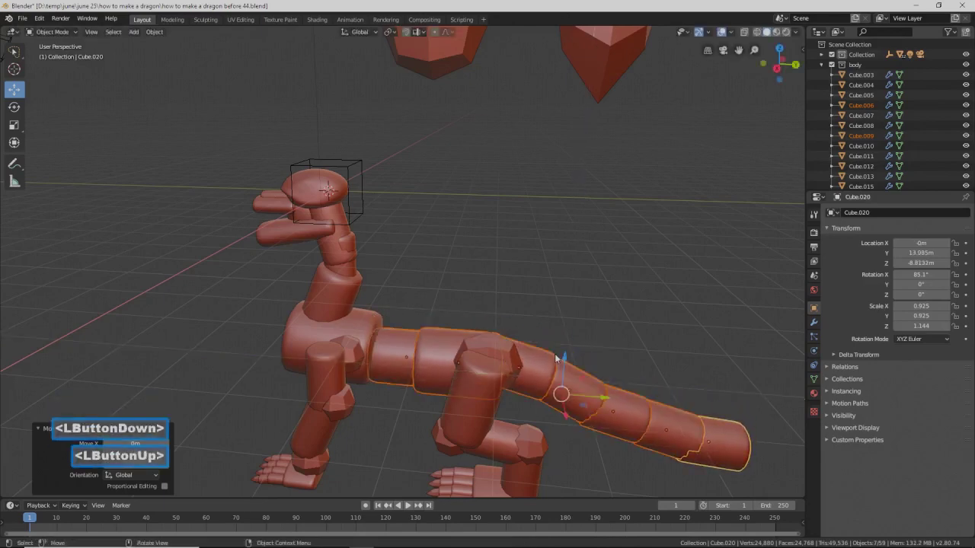
drag(599, 396, 588, 394)
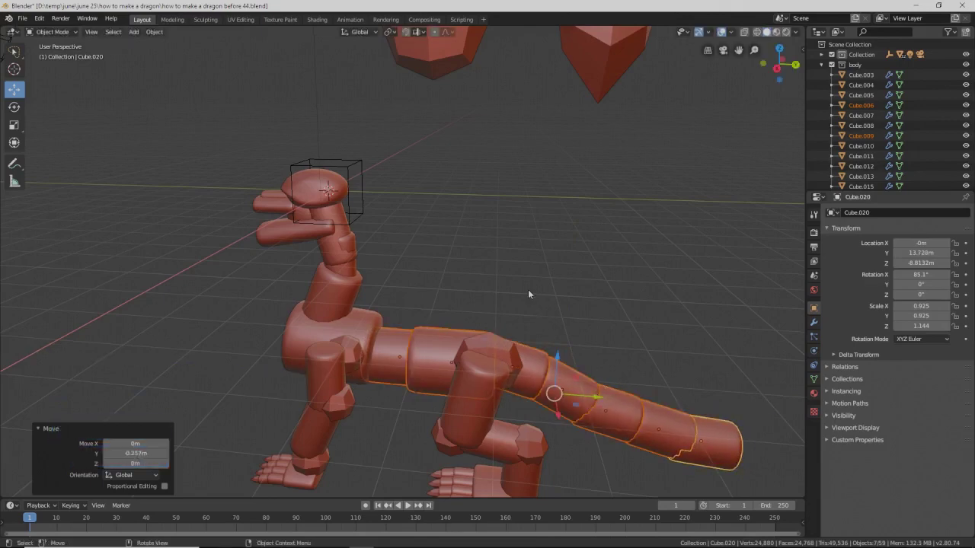
- Check the centred body from the front, deselect everything and save the file as how to make a dragon before 45.blend
key(KP_1)
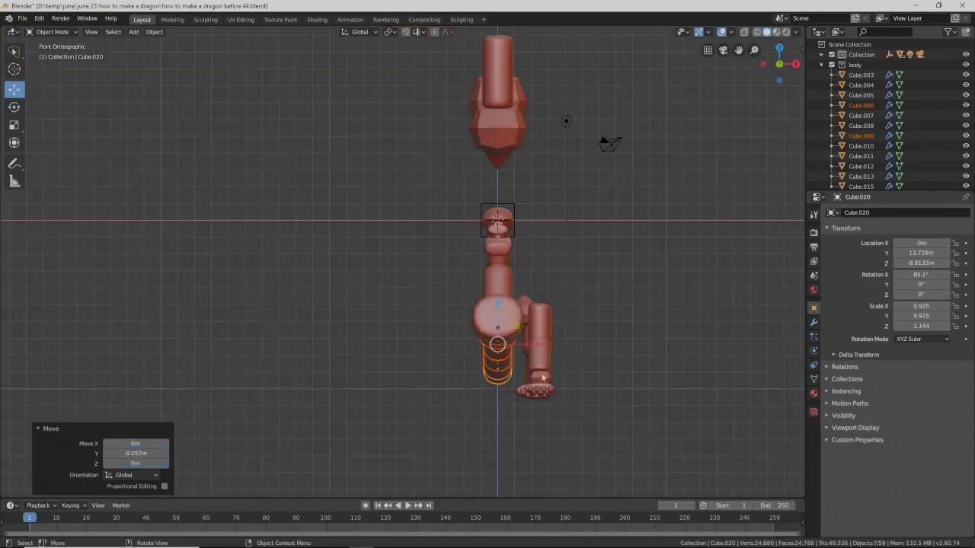
scroll(576, 347, up, 2)
shift+middle_drag(642, 322, 521, 294)
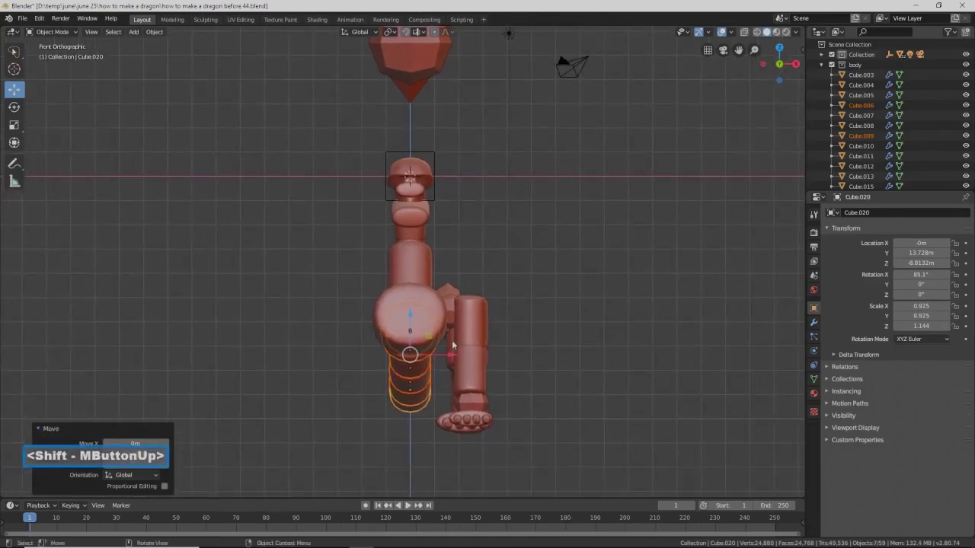
click(565, 331)
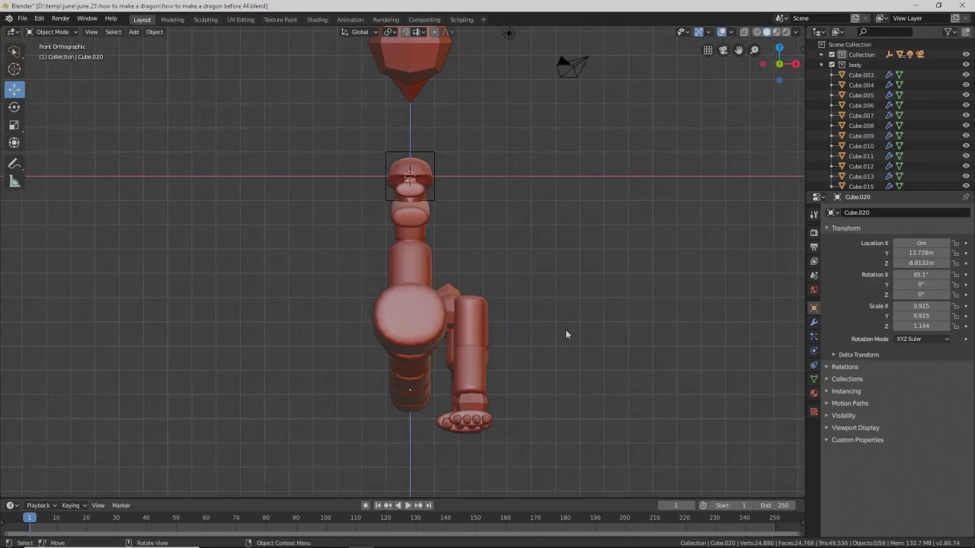
key(Pause)
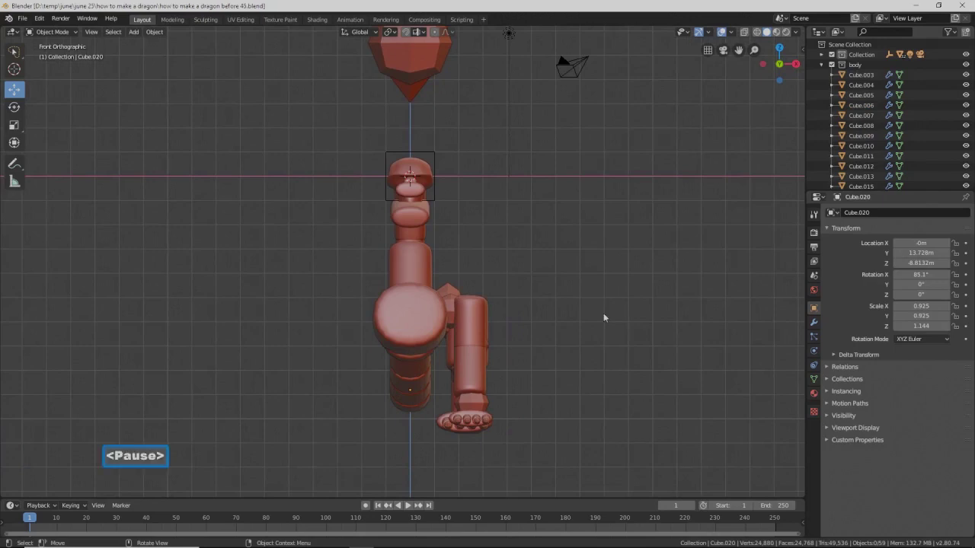
- Circle-select the chest, torso, tail and both legs and lower them 1.4 m along Z below the neck
middle_drag(620, 285, 518, 317)
scroll(515, 318, up, 1)
scroll(515, 318, down, 1)
scroll(515, 315, down, 4)
middle_drag(332, 356, 299, 312)
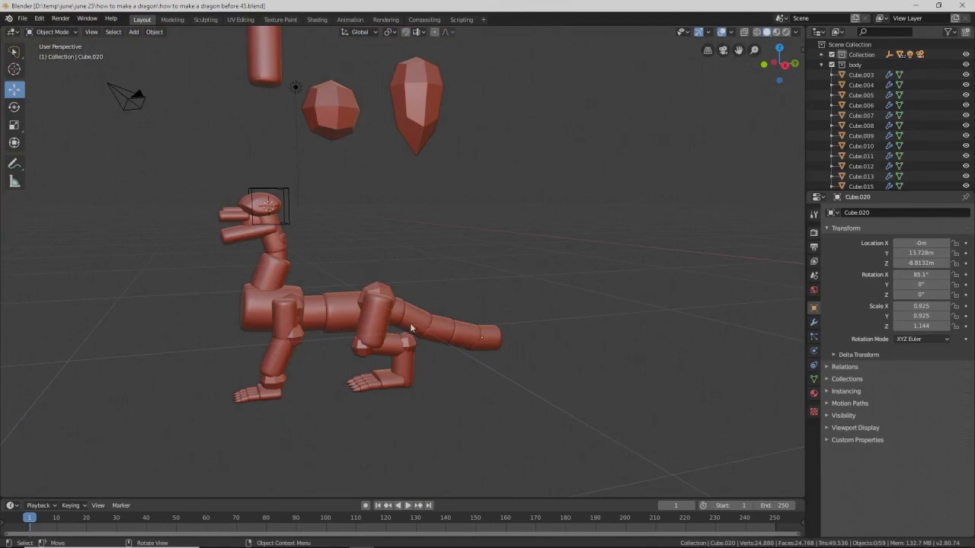
key(c)
scroll(403, 328, down, 5)
mouse_move(403, 328)
mouse_down()
mouse_move(320, 305)
mouse_move(270, 402)
mouse_move(427, 352)
mouse_move(415, 308)
mouse_move(357, 370)
mouse_move(396, 371)
mouse_up()
right_click(490, 395)
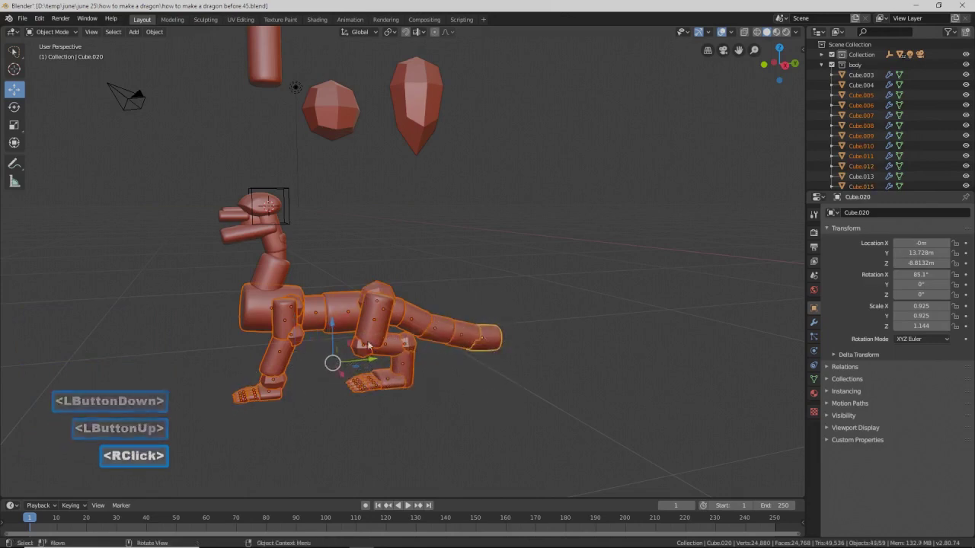
drag(335, 326, 330, 347)
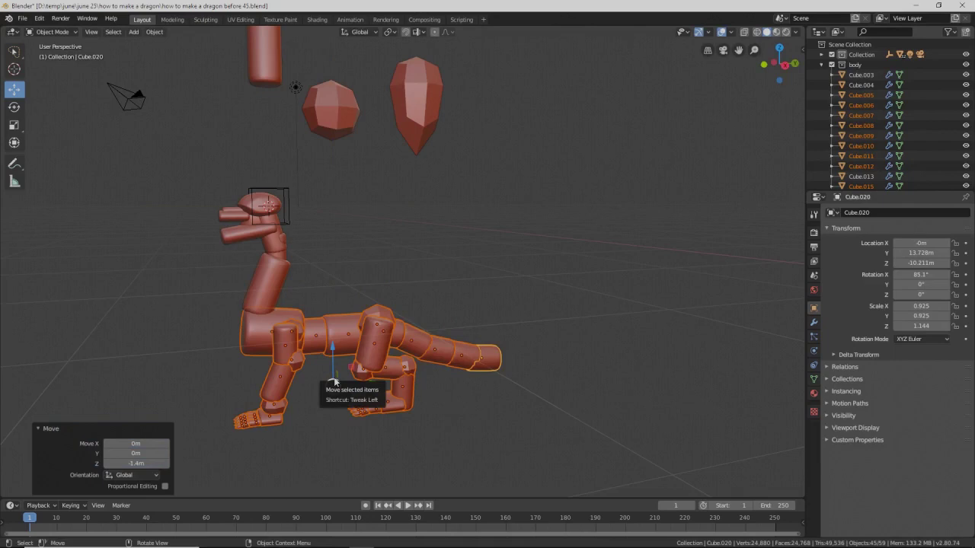
click(497, 417)
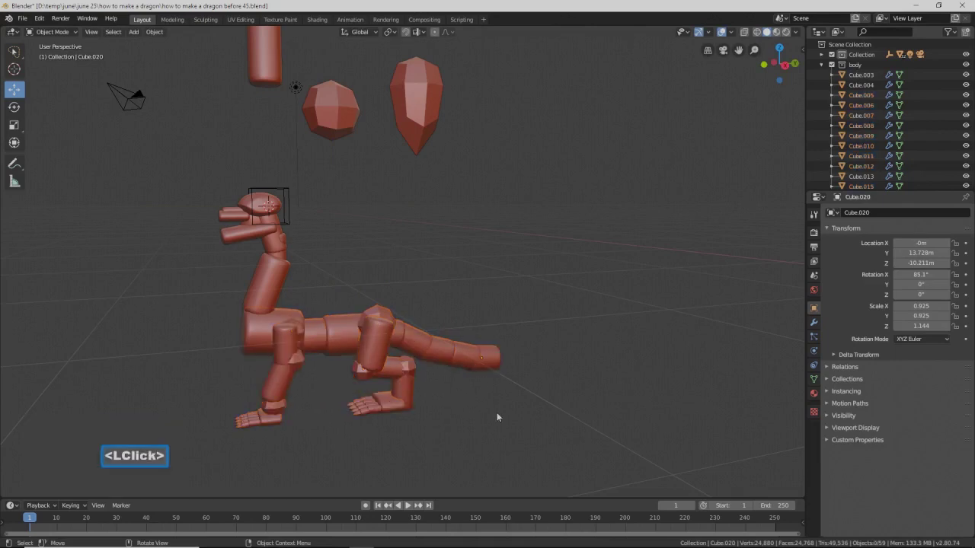
- Duplicate the upper segment of the front leg and raise the copy about 1.65 m along Z
middle_drag(342, 403, 391, 403)
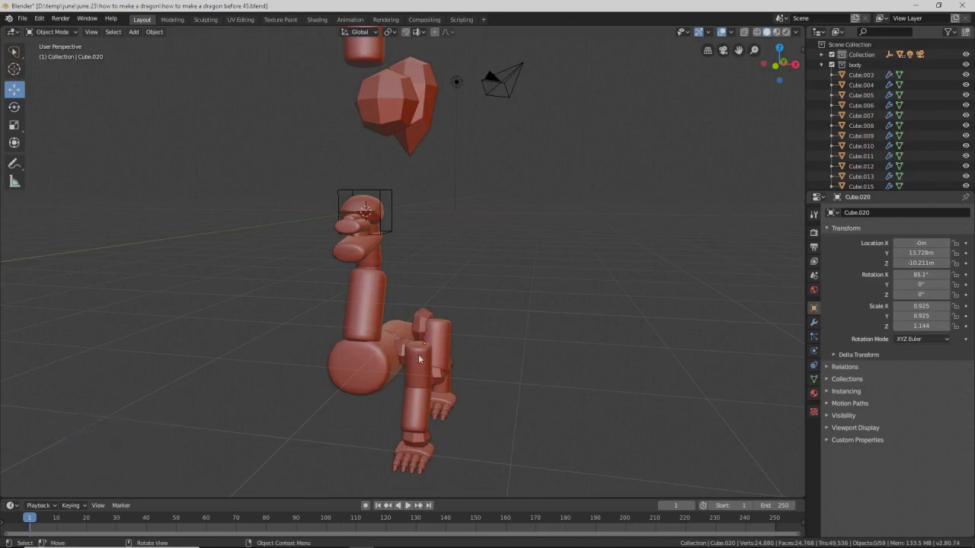
click(419, 359)
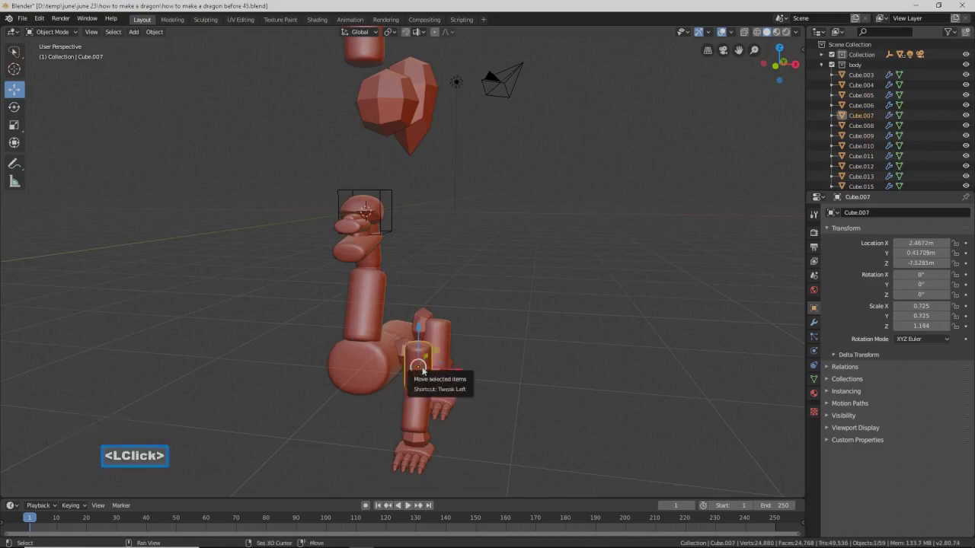
key(shift+d)
right_click(422, 370)
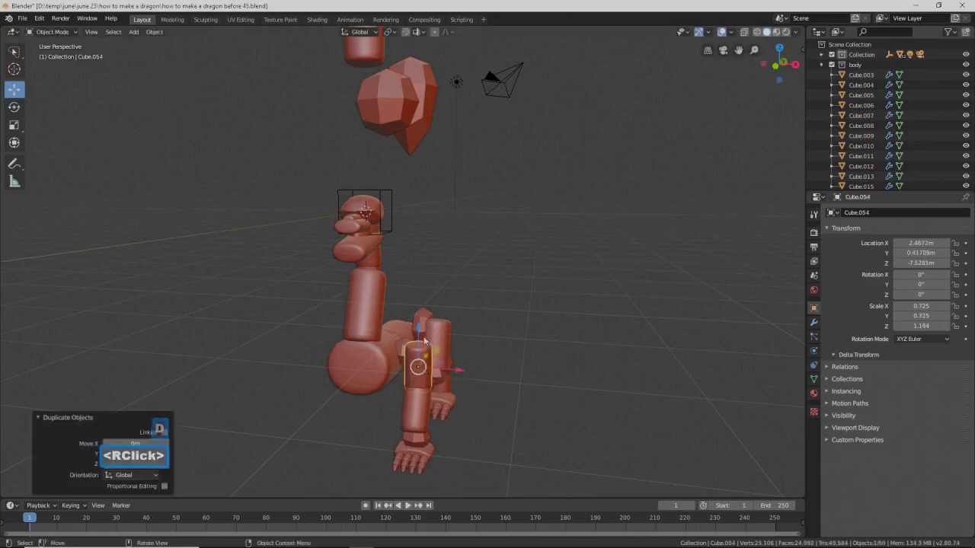
drag(425, 337, 422, 299)
- Enlarge the shoulder copy by about 1.287, shorten it along Z and lower it about 0.25 m over the upper leg
key(s)
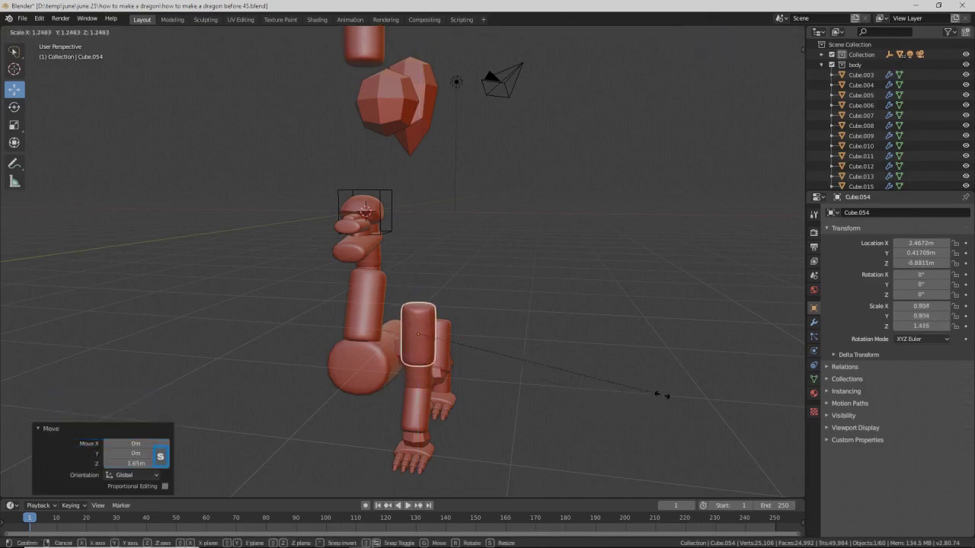
click(669, 393)
key(s)
key(z)
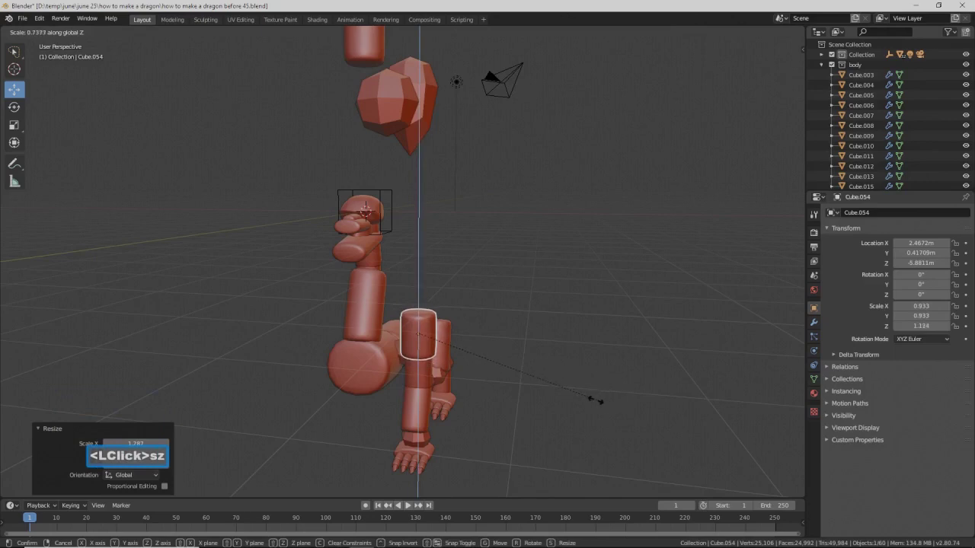
click(599, 400)
drag(422, 291, 413, 362)
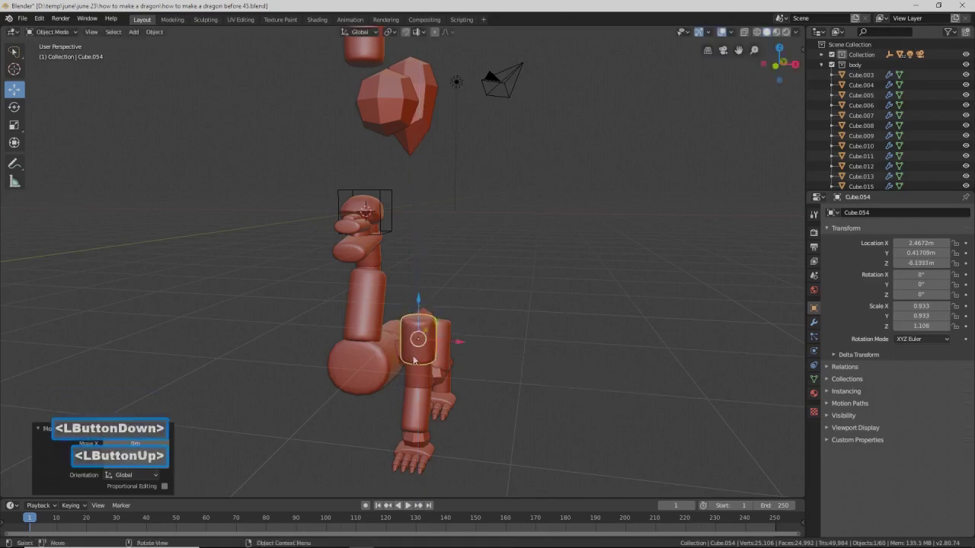
- Duplicate the faceted sphere and move the copy down along Z and forward along Y to the front of the chest
mouse_move(437, 371)
middle_down()
mouse_move(461, 355)
mouse_move(457, 365)
mouse_move(374, 373)
mouse_move(436, 384)
middle_up()
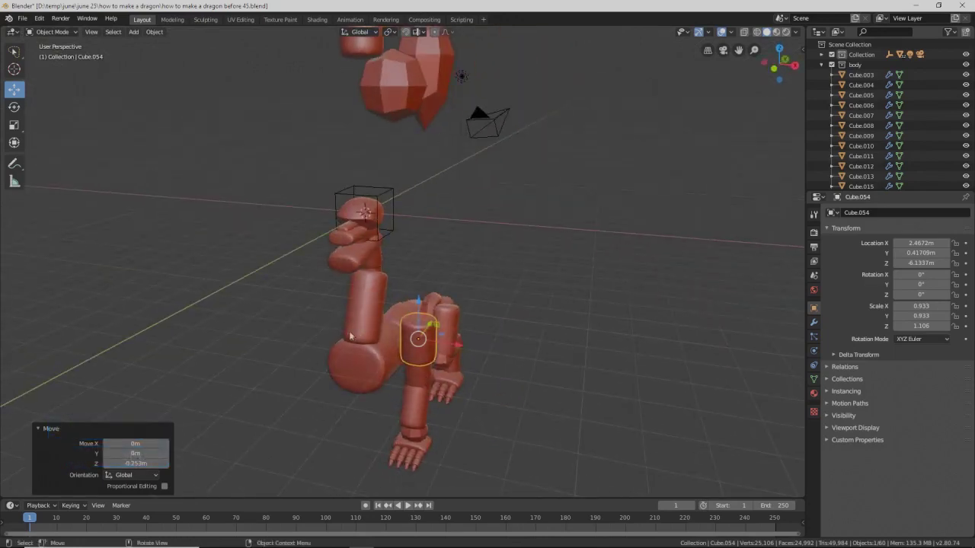
click(396, 107)
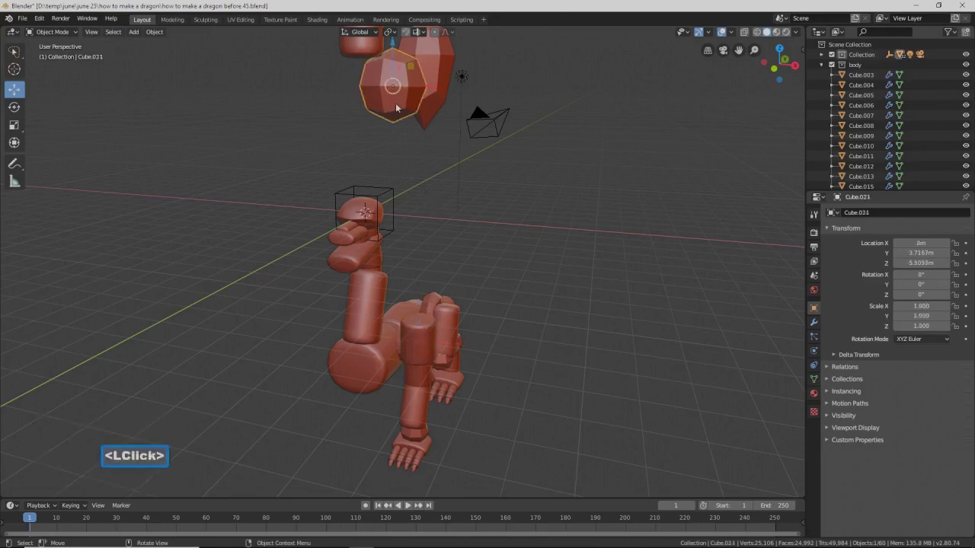
key(shift+d)
right_click(372, 81)
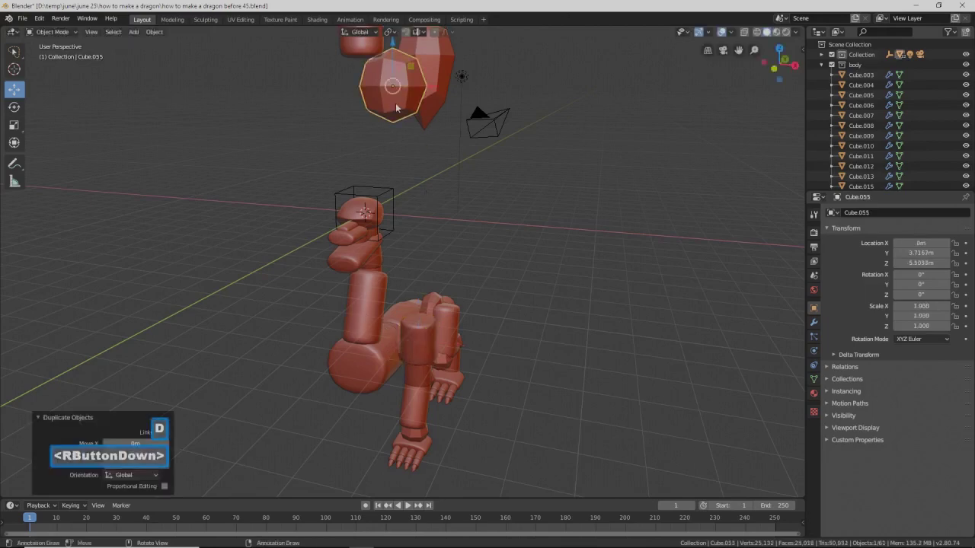
drag(391, 43, 377, 317)
middle_drag(377, 317, 435, 345)
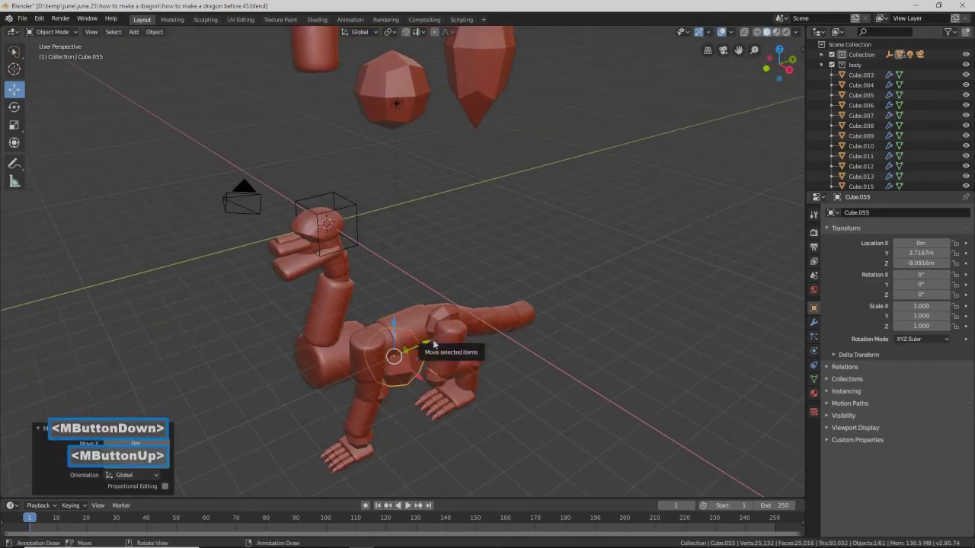
drag(426, 347, 315, 327)
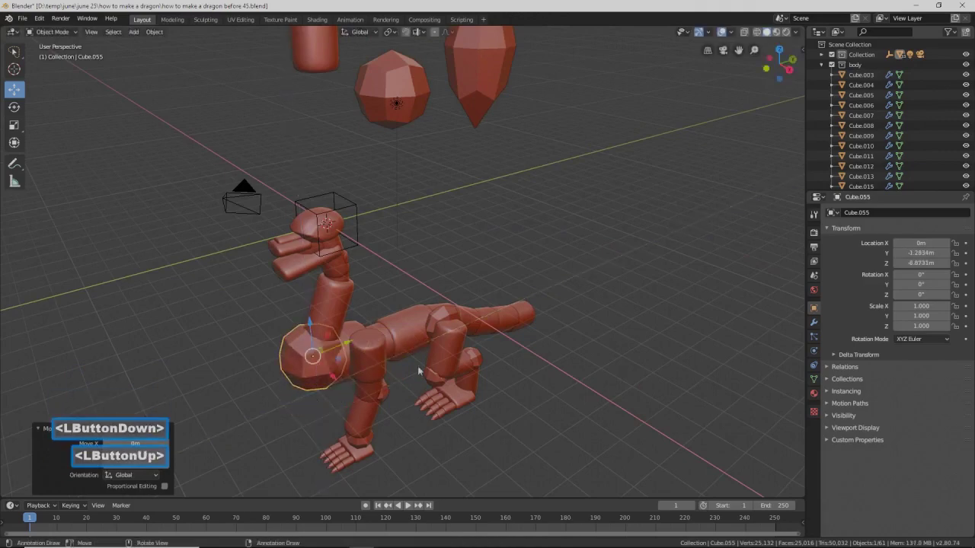
middle_drag(477, 367, 517, 345)
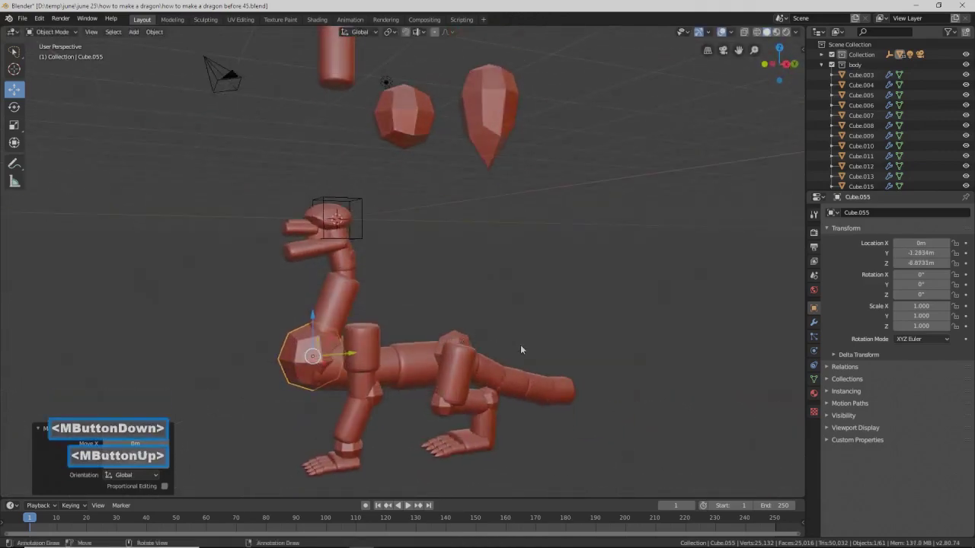
- Flatten the chest sphere along Y, enlarge it uniformly by 1.211 and narrow it along X by about 0.827
key(s)
key(y)
click(459, 346)
middle_drag(460, 346, 486, 355)
key(s)
click(469, 349)
key(s)
key(x)
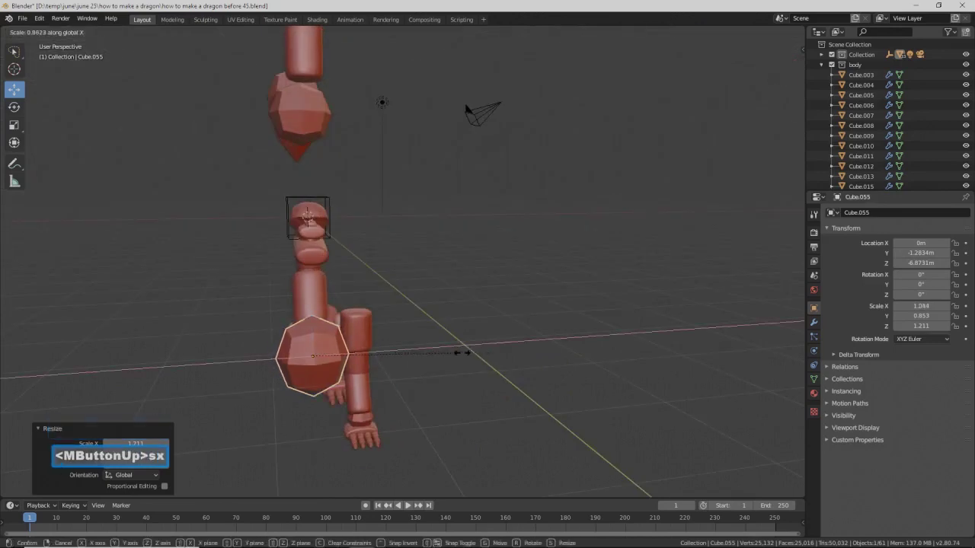
click(449, 357)
middle_drag(447, 358, 381, 344)
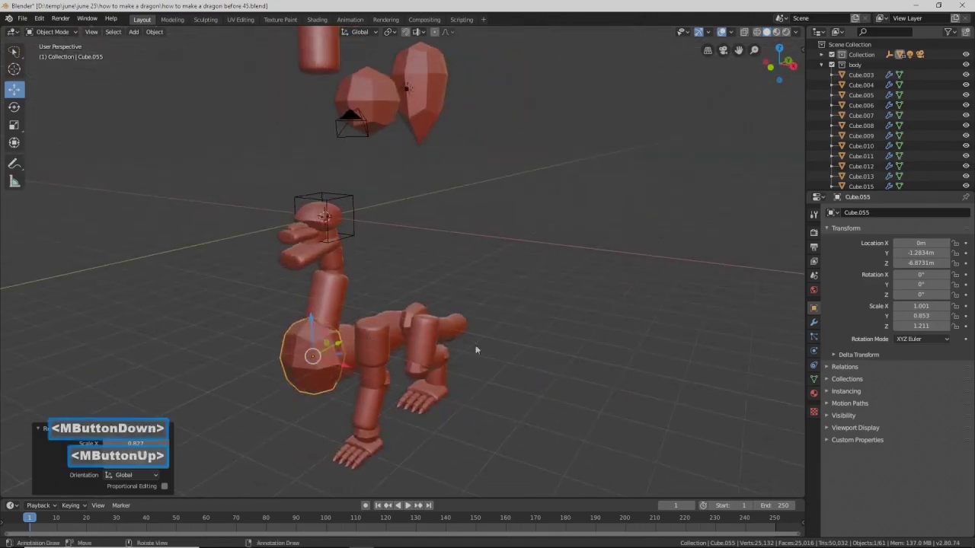
click(527, 358)
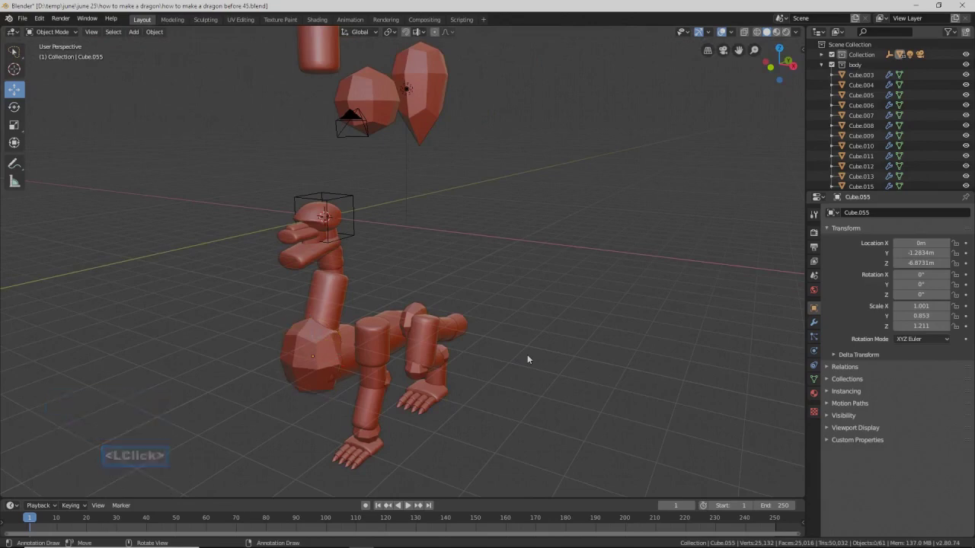
key(Pause)
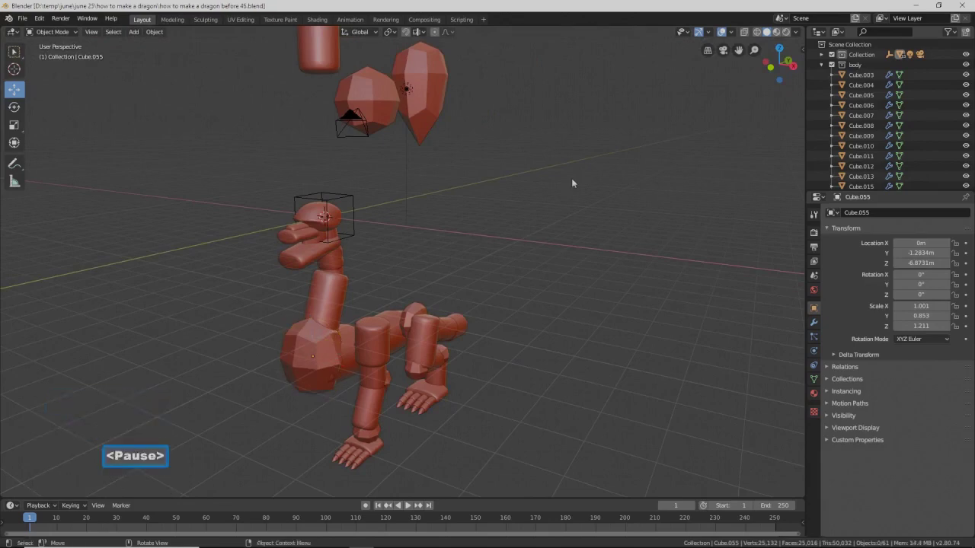
- Stretch the chest block along Z and raise it about 0.27 m behind the chest sphere
middle_drag(567, 181, 411, 334)
click(358, 335)
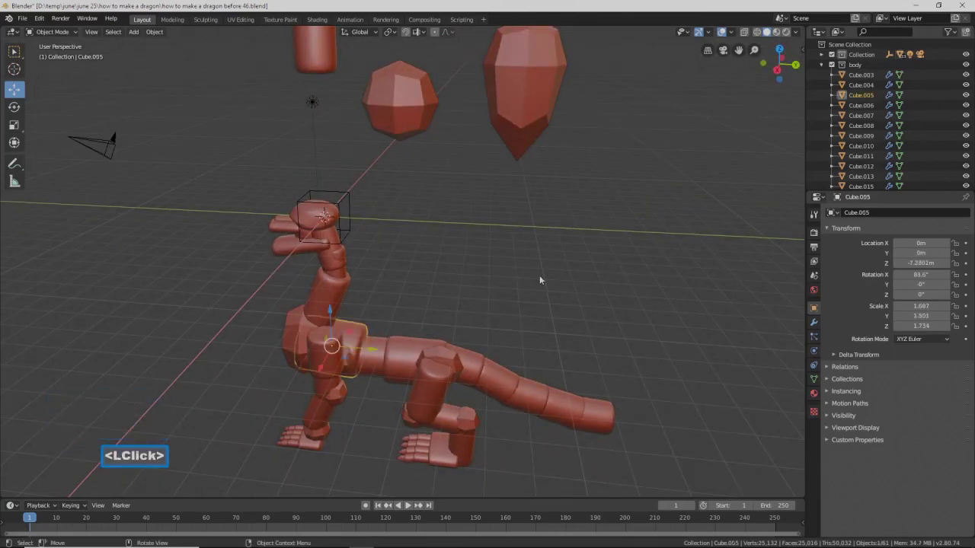
key(s)
key(z)
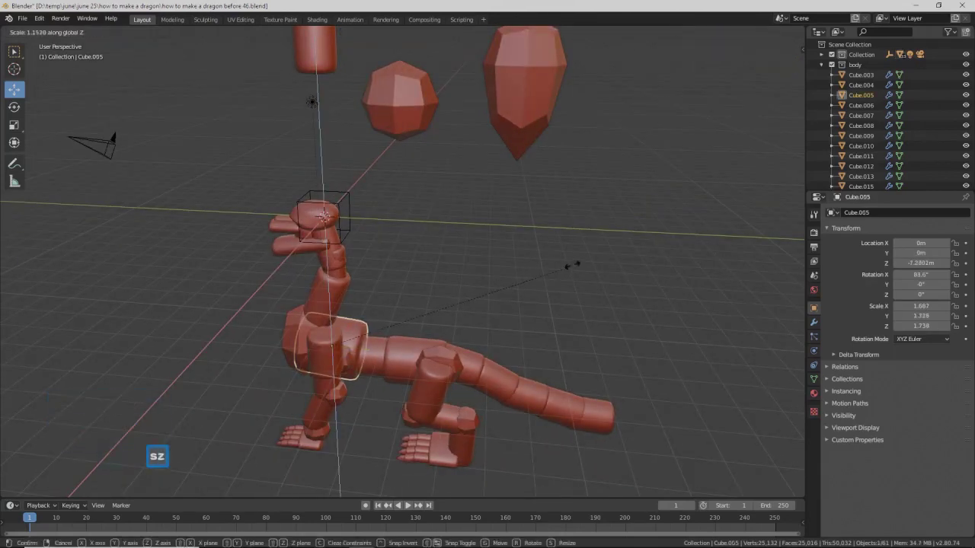
click(610, 240)
middle_drag(610, 239, 494, 283)
drag(333, 303, 335, 301)
middle_drag(335, 301, 459, 290)
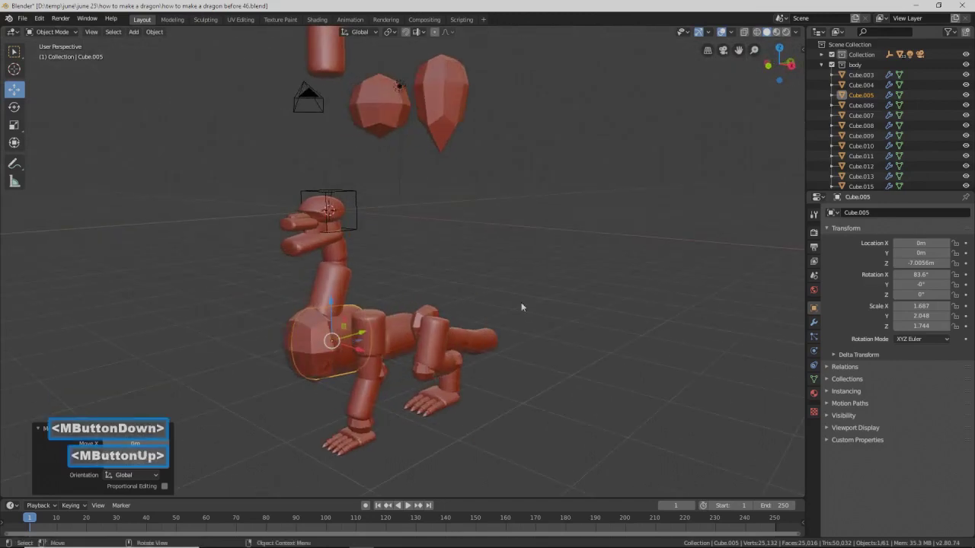
click(569, 277)
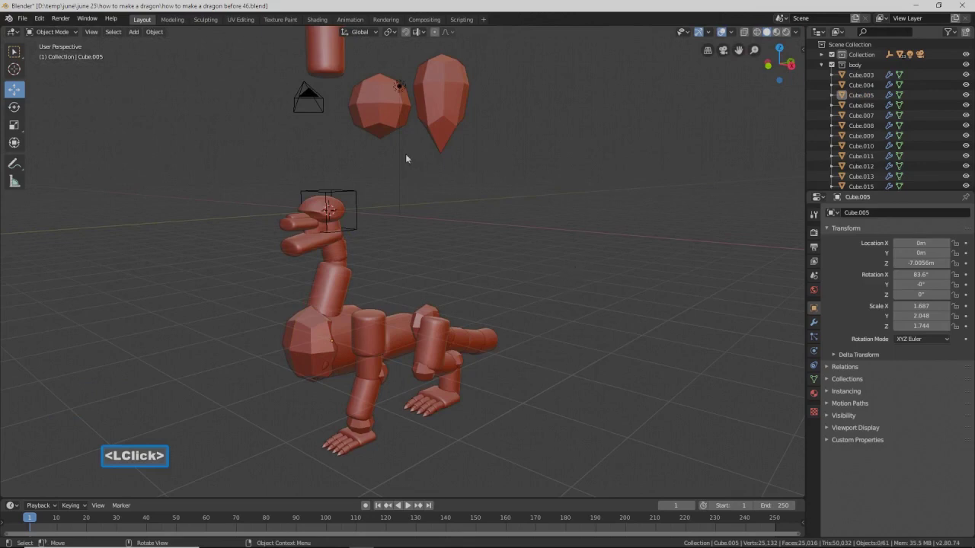
- Duplicate the spare cylinder and move the copy to about X 2.03 m, Y 0.61 m, Z -4.51 m above the shoulder
scroll(539, 233, down, 2)
click(361, 108)
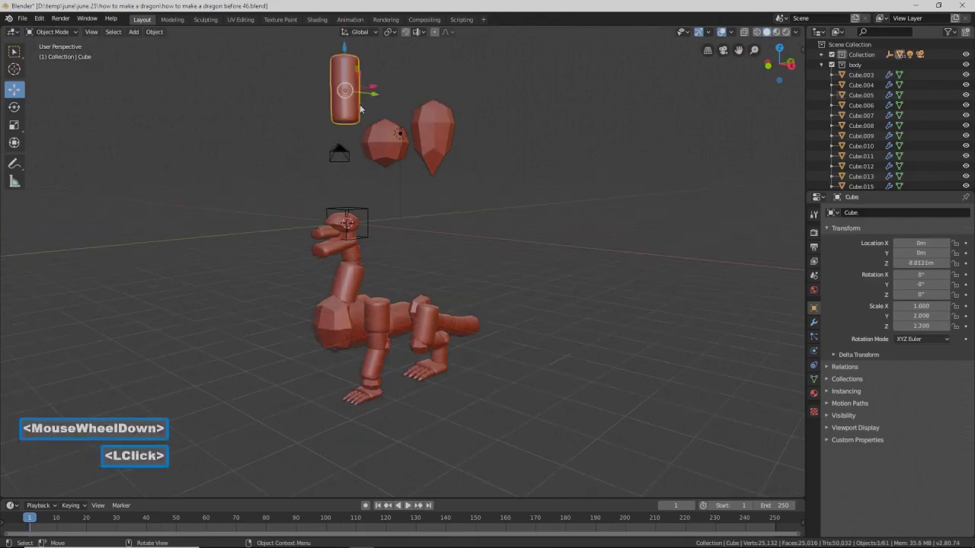
key(shift+d)
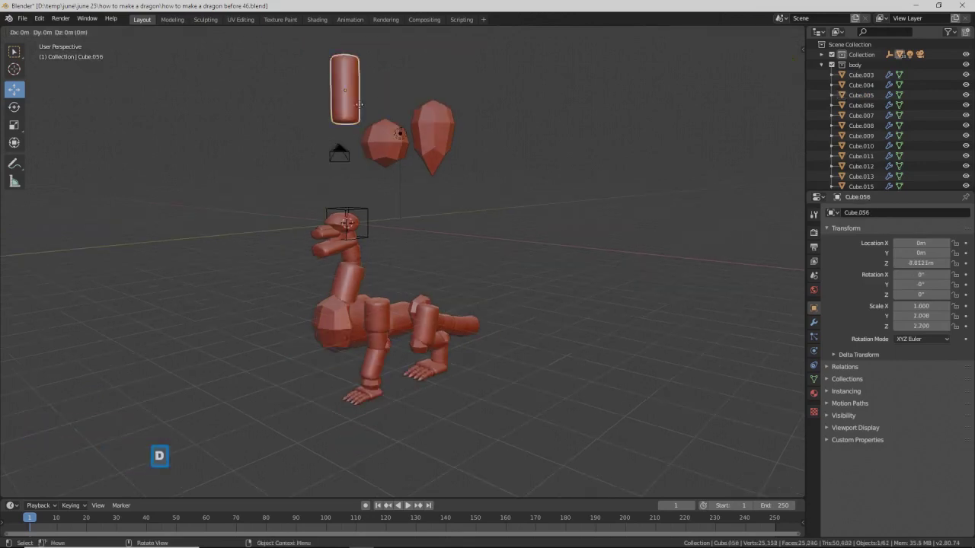
right_click(360, 108)
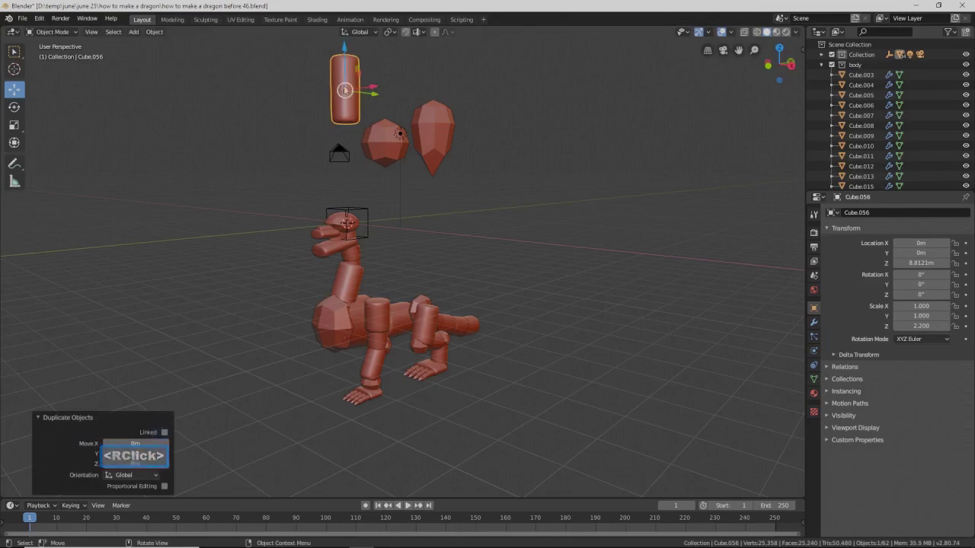
drag(344, 48, 323, 244)
drag(375, 284, 429, 279)
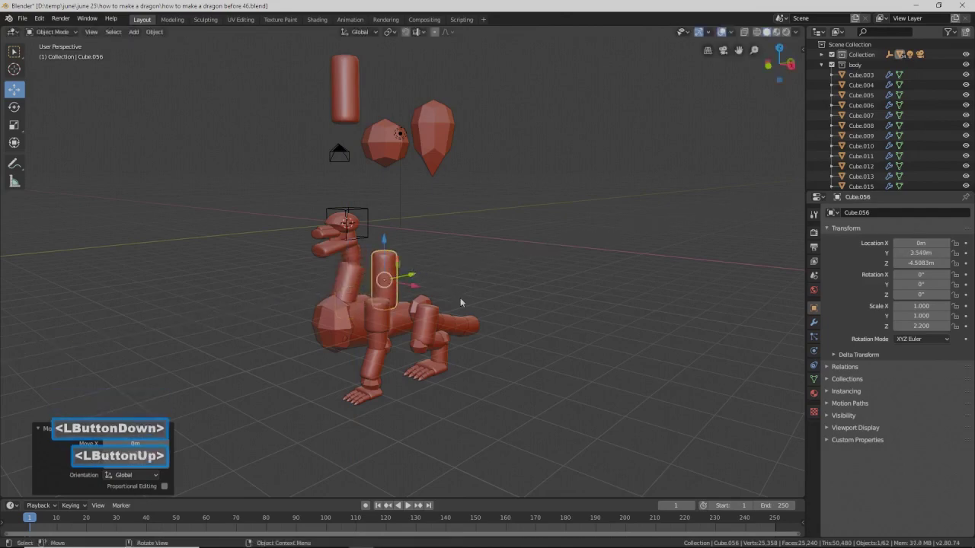
middle_drag(472, 288, 407, 298)
drag(406, 299, 411, 308)
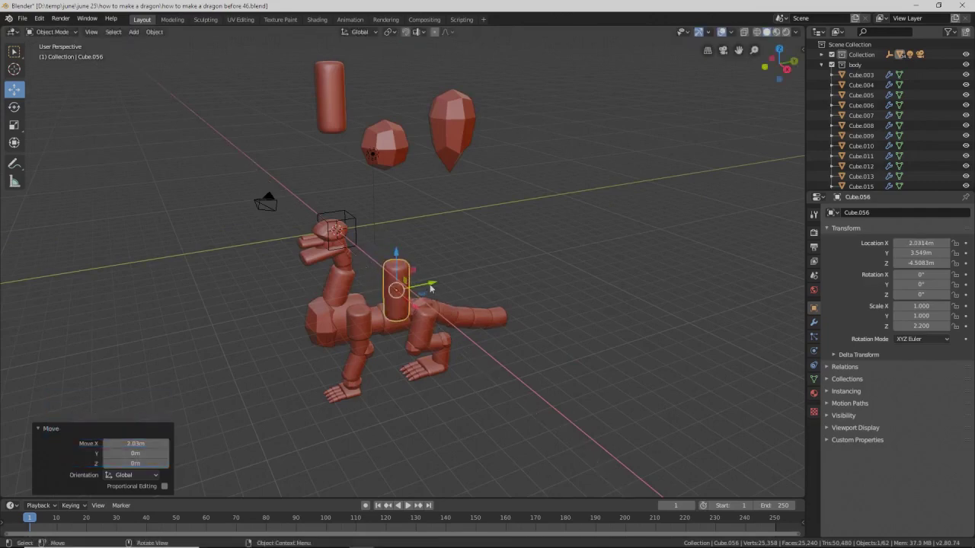
drag(440, 288, 396, 290)
- Tilt the cylinder copy outward about 28.7° around Y and shift it 0.494 m along X
middle_drag(395, 289, 482, 281)
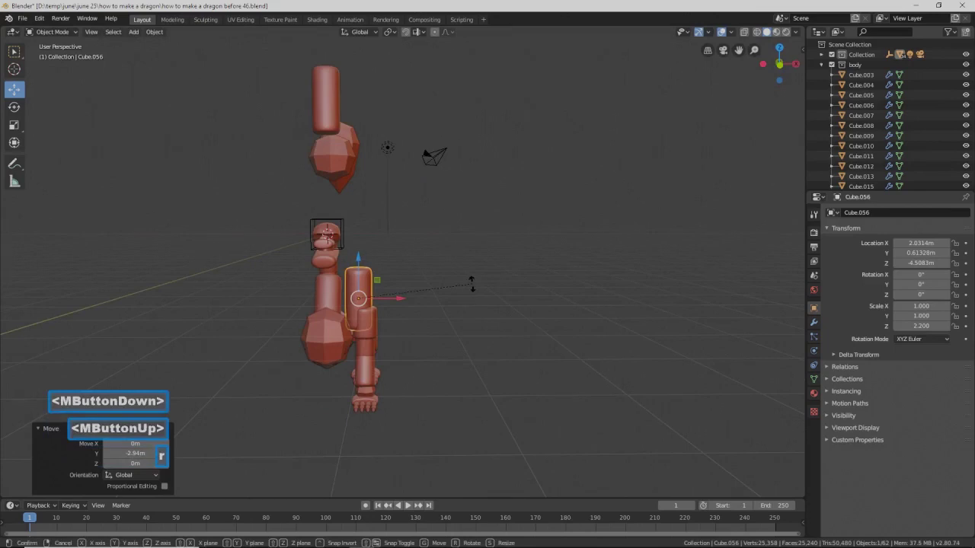
key(r)
key(y)
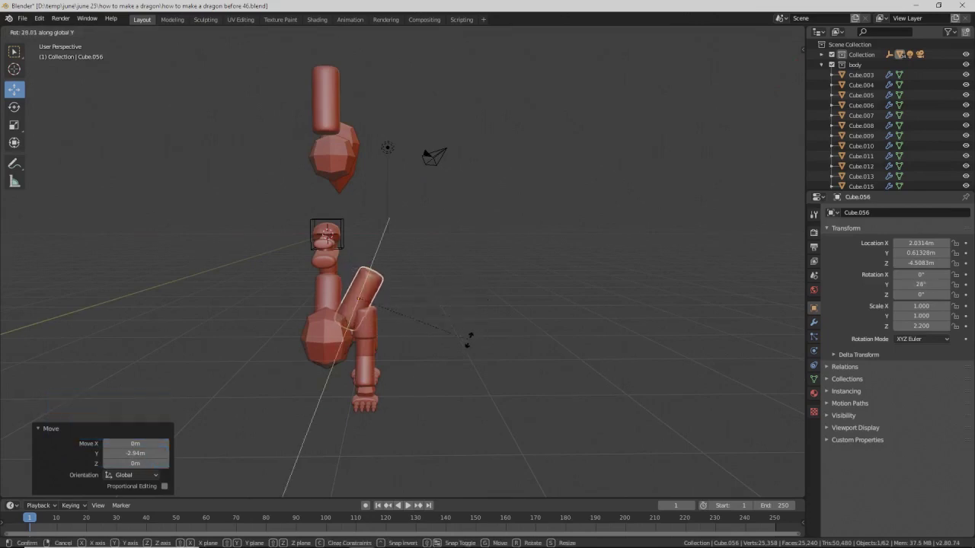
click(468, 340)
drag(393, 300, 409, 300)
middle_drag(446, 307, 409, 304)
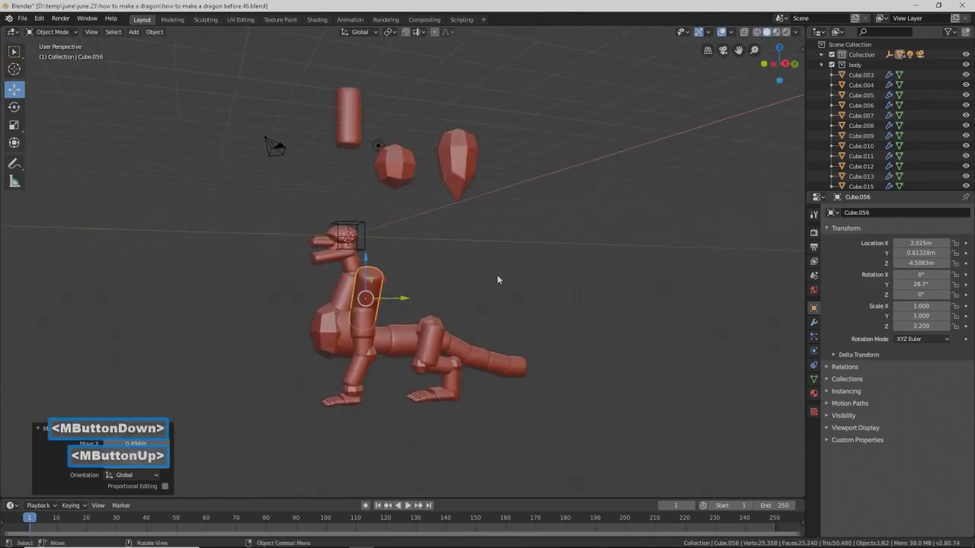
- Lean the cylinder copy backward around X and shift it 0.629 m along Y
key(r)
key(x)
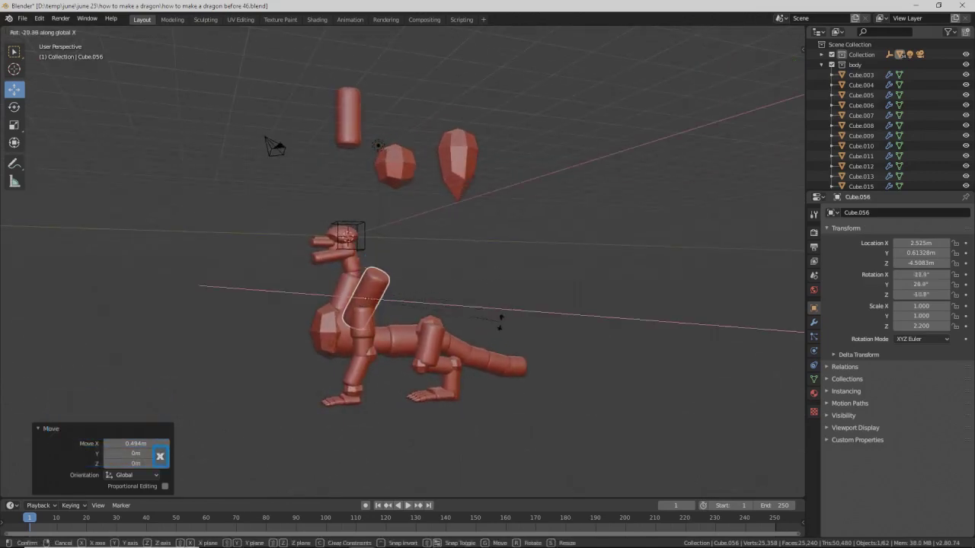
click(501, 320)
drag(402, 294, 412, 298)
middle_drag(413, 298, 488, 301)
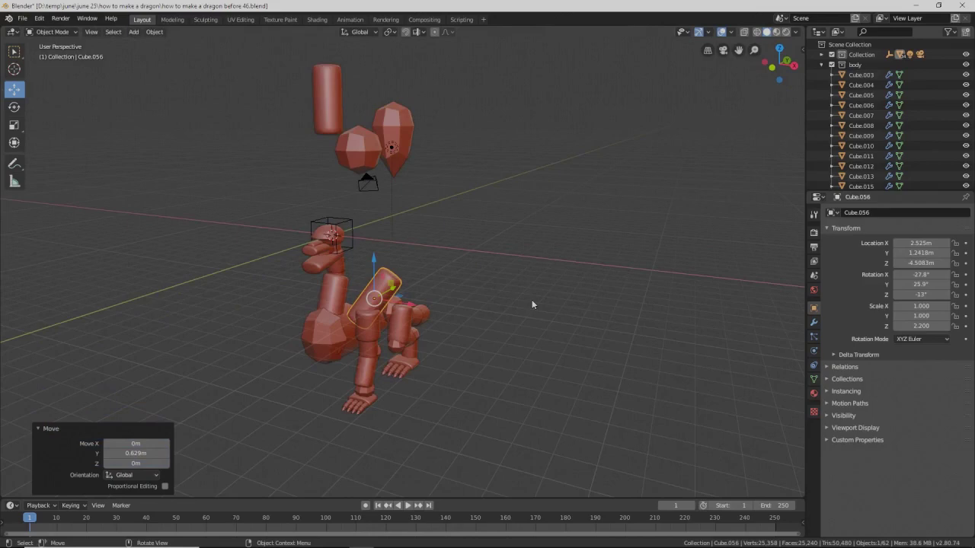
- Clear the scale of the tilted cylinder copy above the shoulder
key(alt+s)
right_click(532, 304)
mouse_move(548, 342)
middle_down()
mouse_move(445, 349)
mouse_move(525, 329)
mouse_move(537, 337)
middle_up()
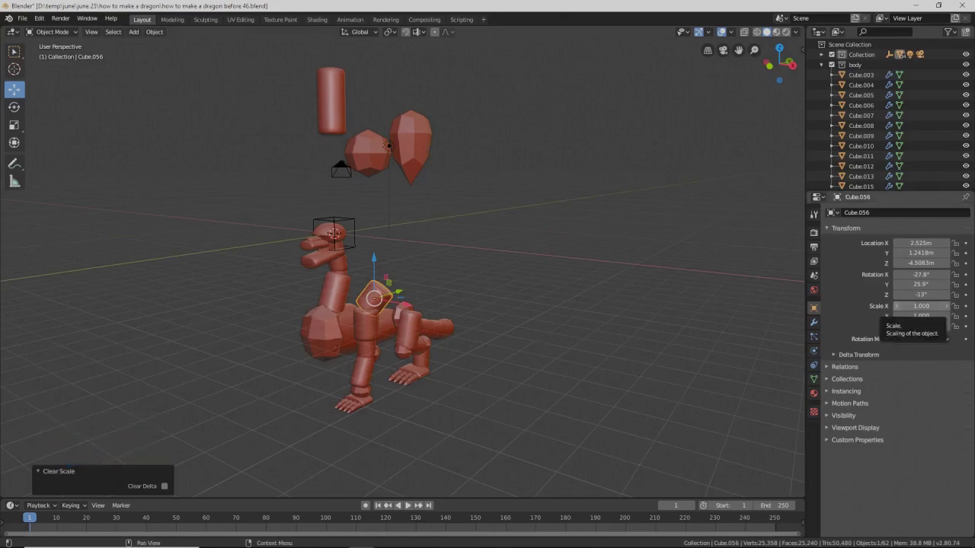
key(Pause)
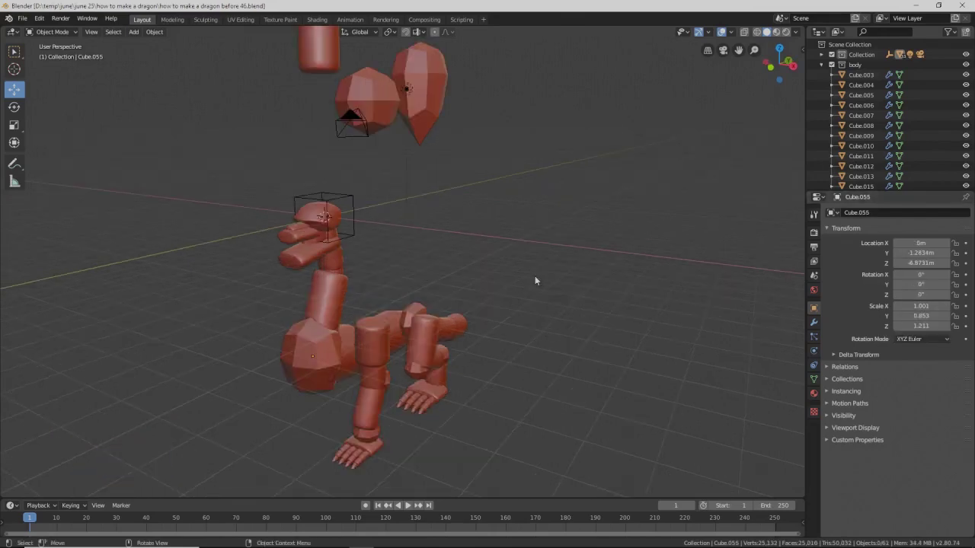
- Stretch the chest block by 1.434 along Z, move it back about 0.12 m along Y and raise it slightly
scroll(534, 280, down, 2)
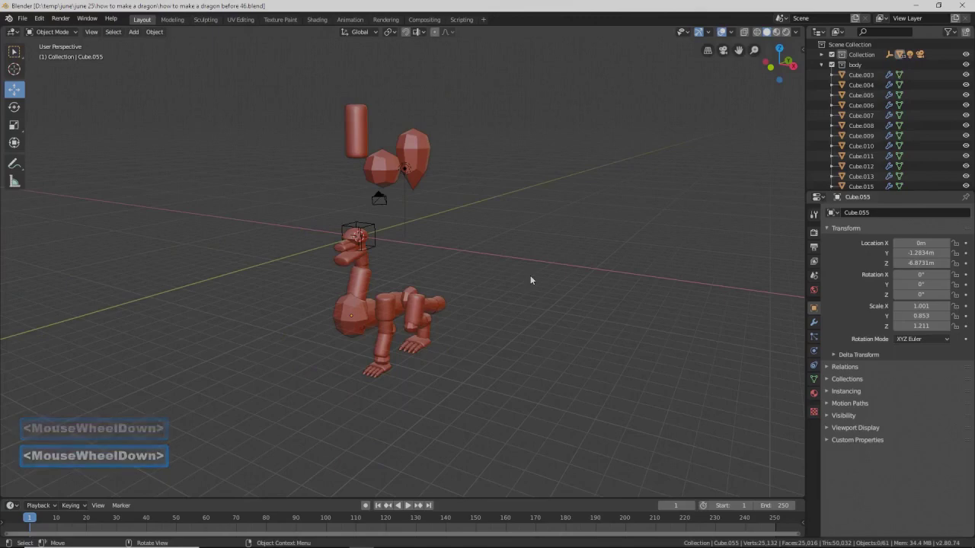
scroll(531, 280, up, 3)
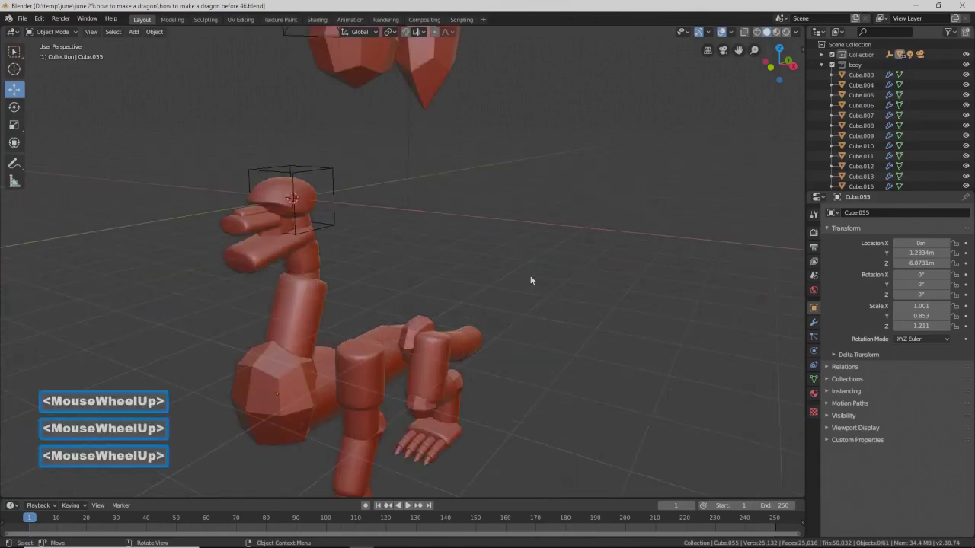
click(329, 387)
middle_drag(466, 336, 467, 299)
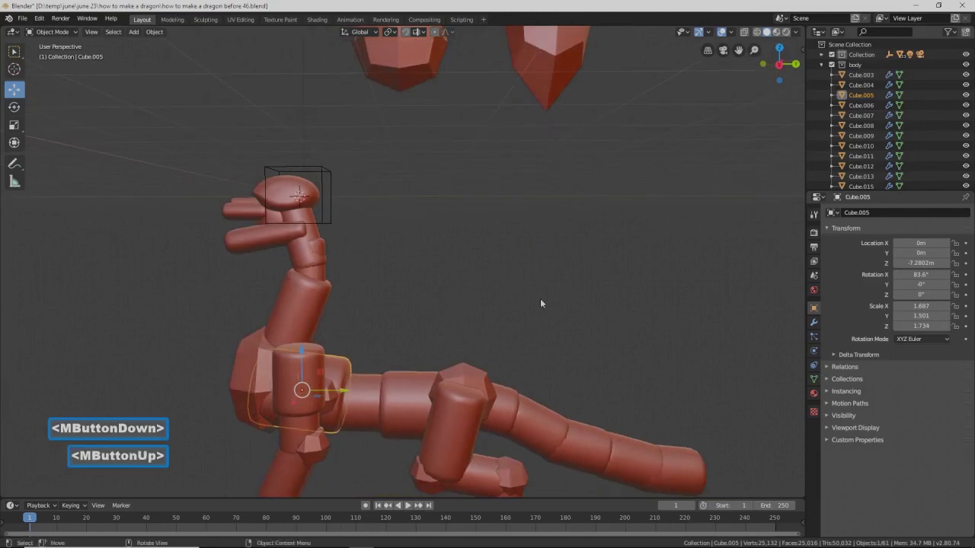
key(s)
key(z)
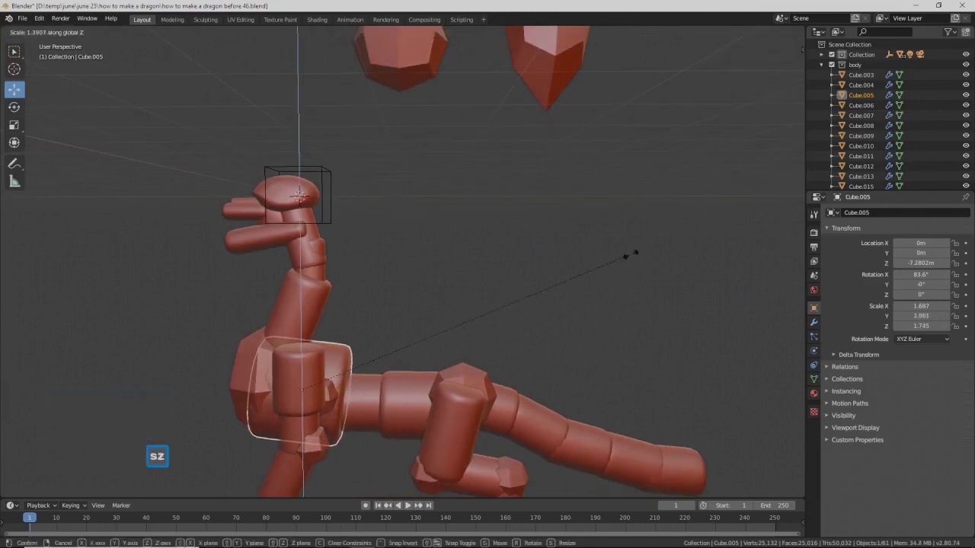
click(626, 262)
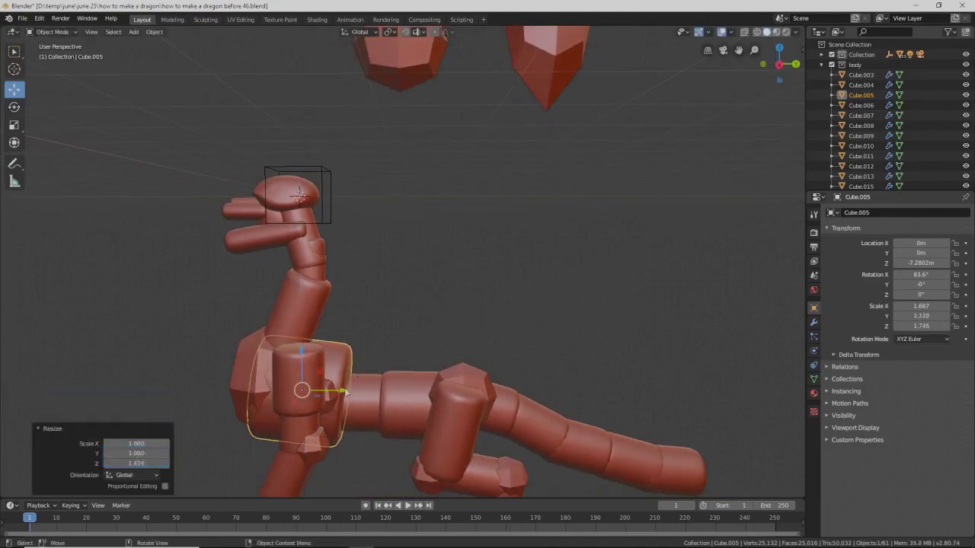
drag(344, 391, 349, 392)
middle_drag(411, 349, 483, 331)
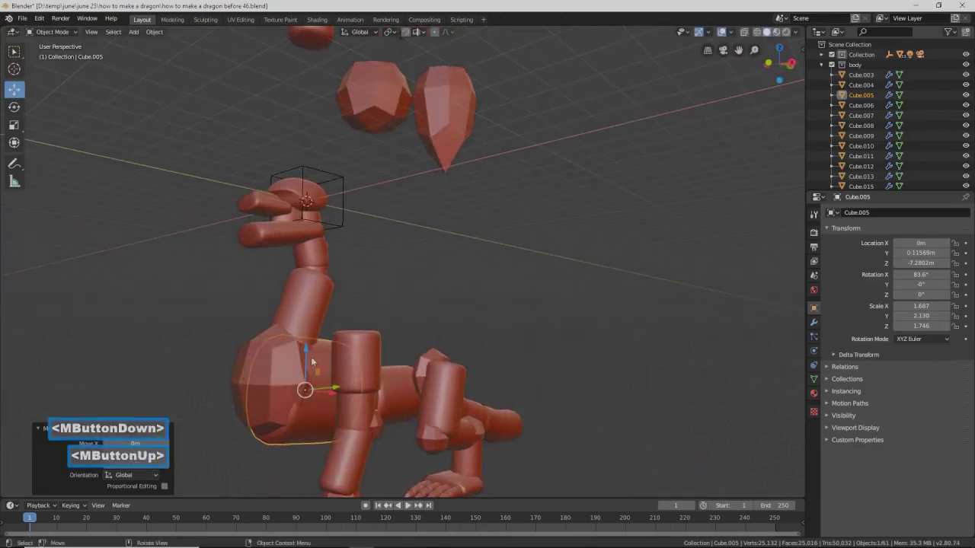
drag(309, 351, 308, 348)
middle_drag(309, 347, 394, 309)
- Enlarge the small faceted sphere between chest and front upper leg by 1.354 and narrow it along X to scale 0.434
click(299, 405)
middle_drag(289, 338, 465, 357)
key(s)
click(532, 362)
middle_drag(532, 362, 363, 347)
middle_drag(440, 378, 478, 355)
key(x)
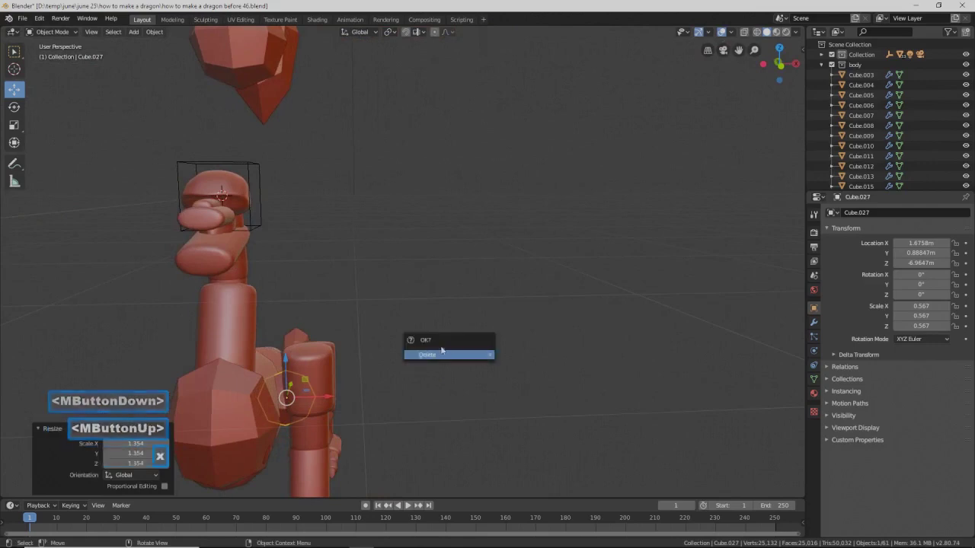
key(s)
key(x)
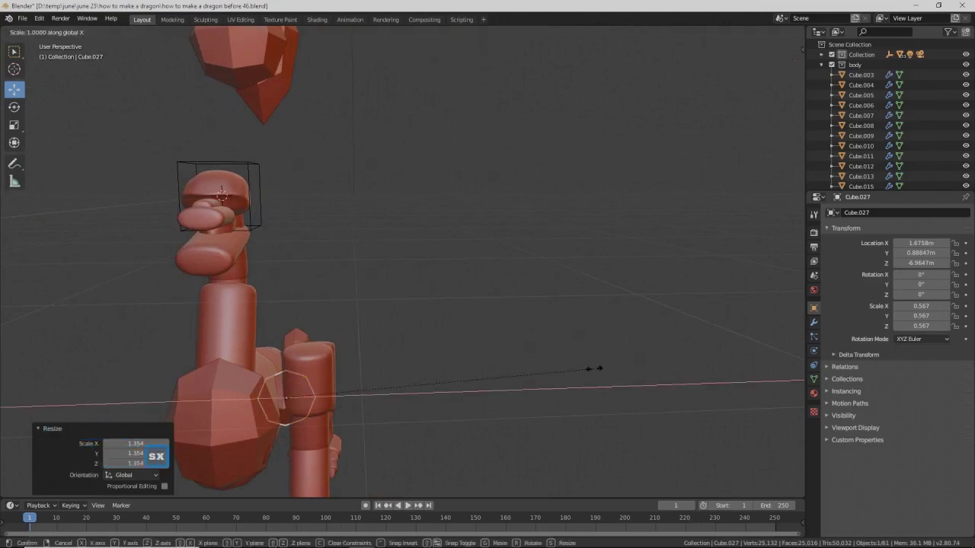
click(524, 380)
- Move the narrowed joint sphere about 0.49 m forward along Y and raise it 0.603 m into the shoulder
middle_drag(521, 379, 393, 422)
drag(323, 371, 308, 383)
middle_drag(309, 383, 343, 355)
drag(273, 371, 275, 355)
mouse_move(469, 370)
middle_down()
mouse_move(527, 366)
mouse_move(304, 365)
mouse_move(456, 355)
middle_up()
ctrl+middle_drag(528, 181, 532, 226)
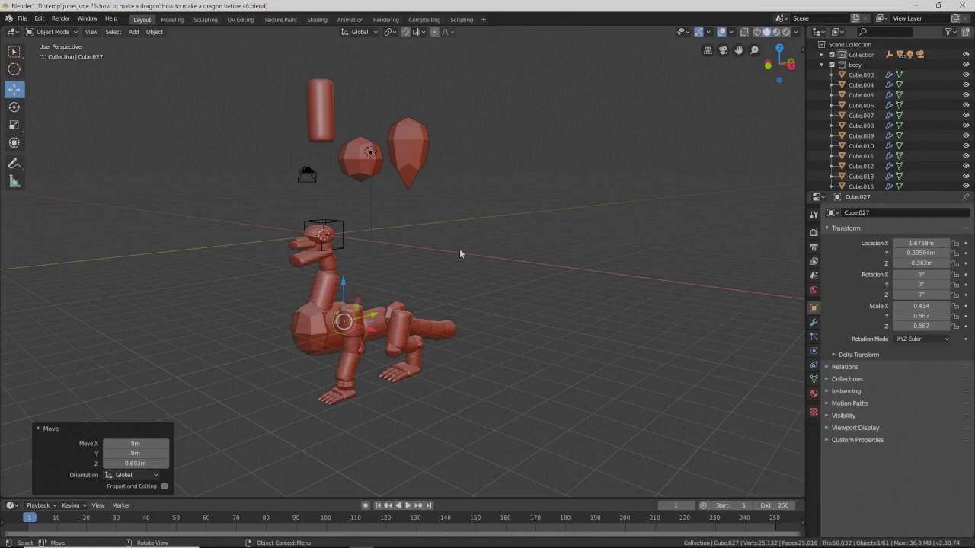
scroll(460, 253, up, 2)
scroll(460, 253, down, 2)
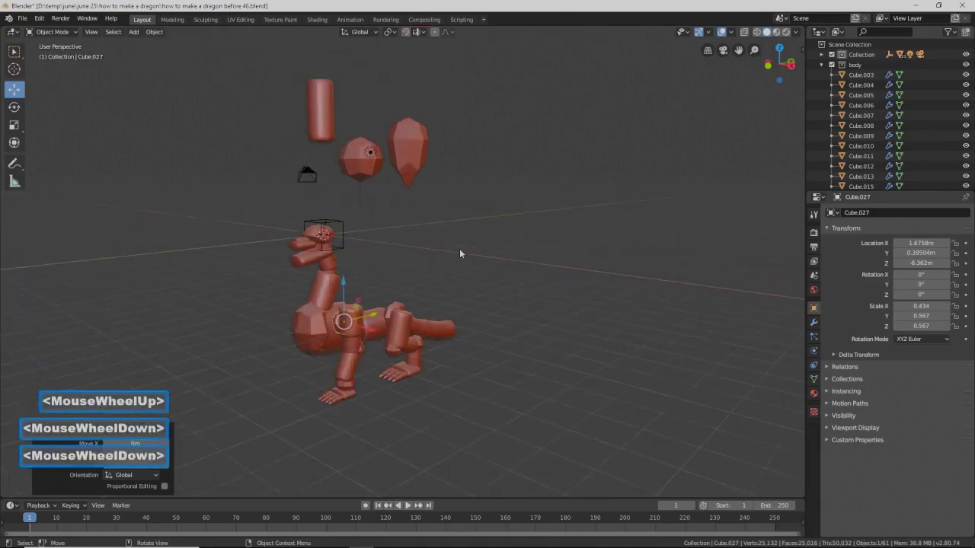
scroll(459, 252, up, 1)
scroll(459, 253, down, 1)
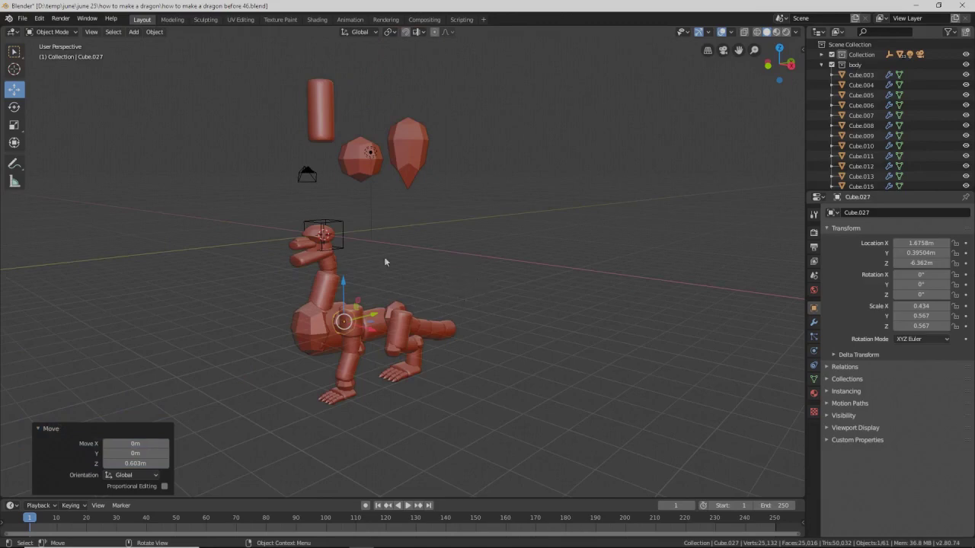
- Duplicate the spare cylinder, move the copy to Y 3.9 m and Z -3.89 m above the back, and stretch it along Z to 3.090
click(333, 124)
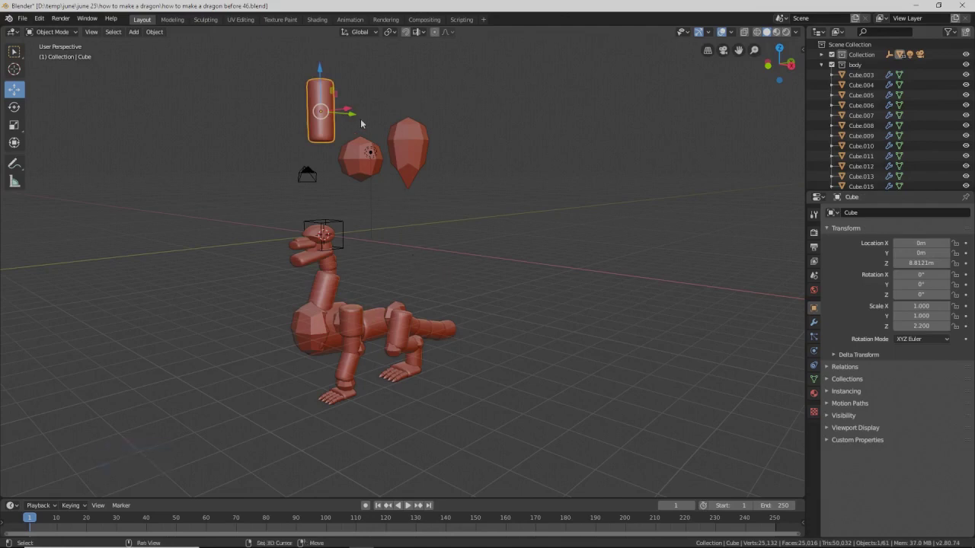
key(shift+d)
right_click(355, 89)
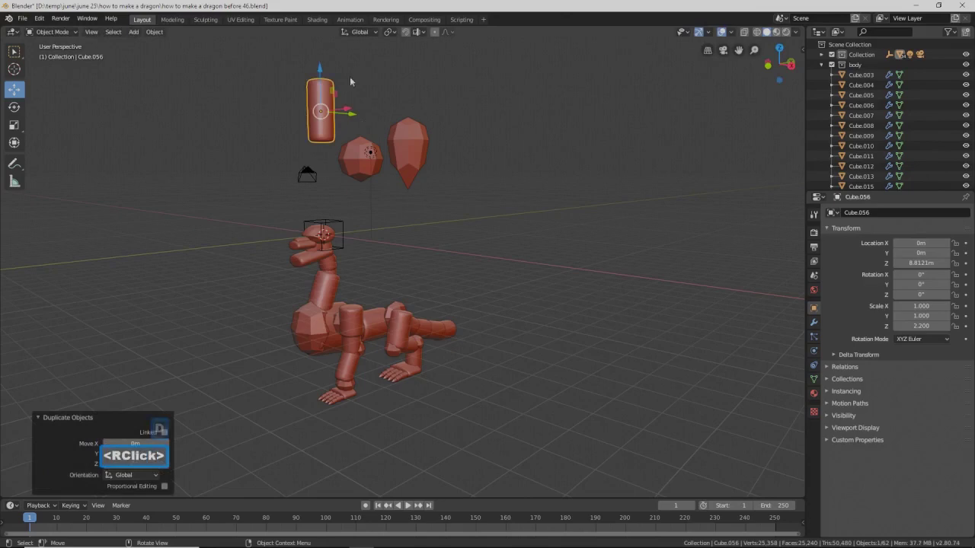
drag(324, 72, 487, 281)
key(s)
key(z)
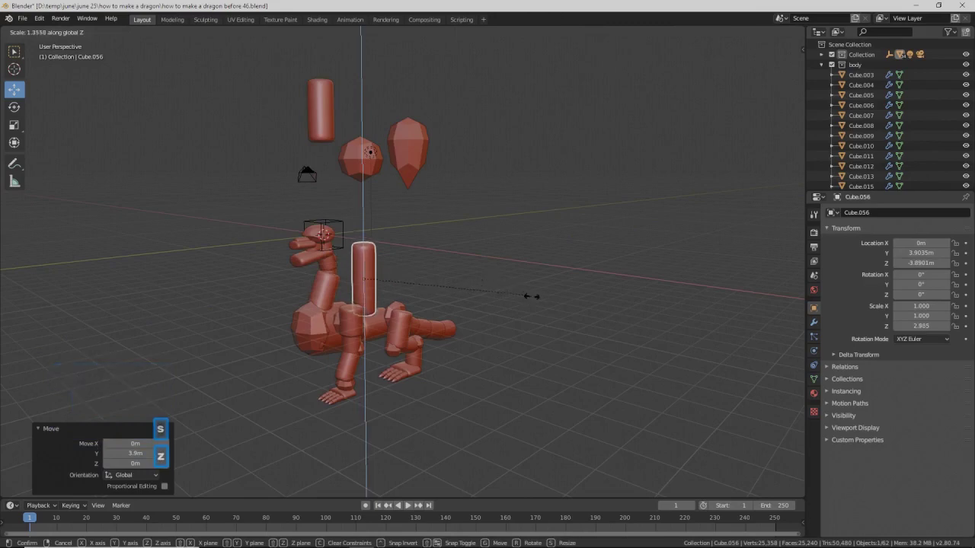
click(537, 299)
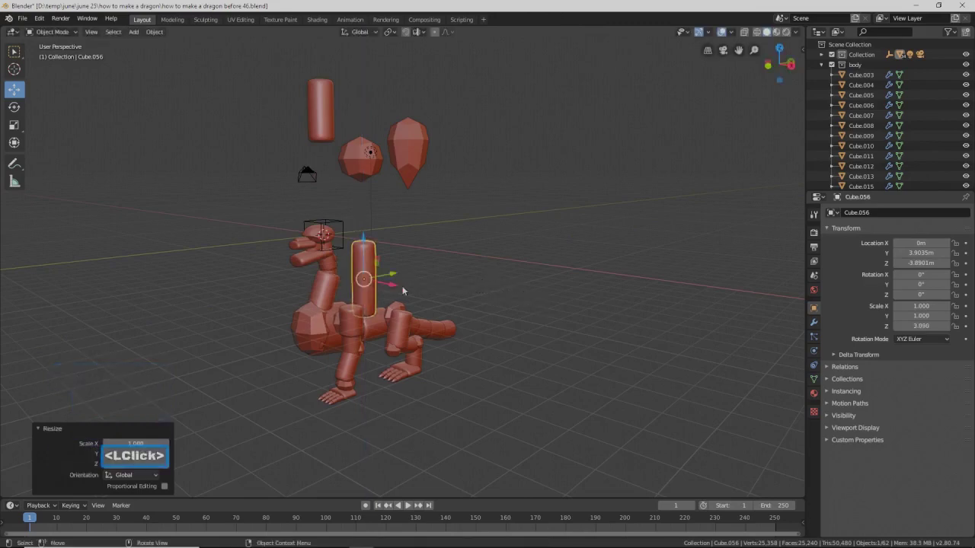
- Move the wing cylinder beside the shoulder to X 2.01 m, Y 0.07 m and Z -4.28 m
middle_drag(397, 286, 427, 305)
drag(395, 294, 458, 315)
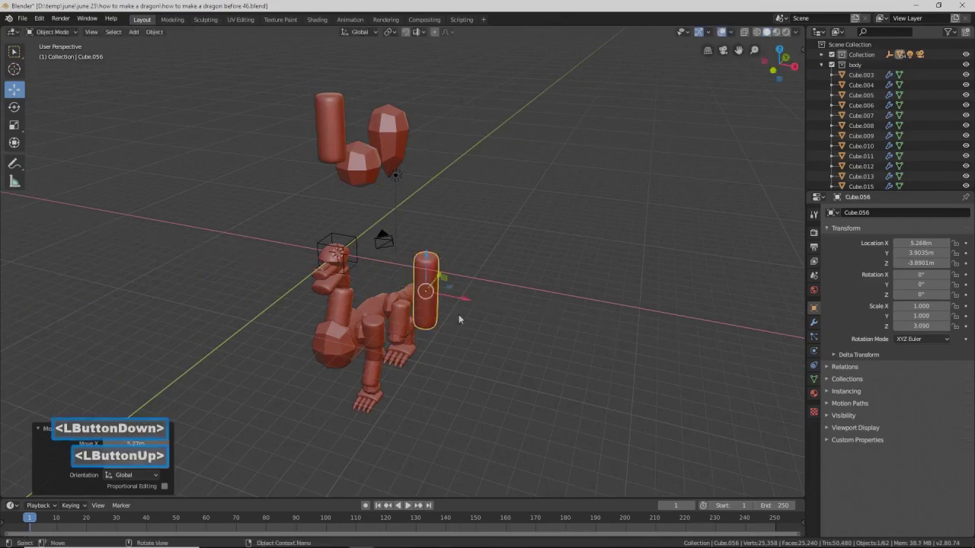
drag(441, 281, 367, 279)
middle_drag(367, 279, 404, 320)
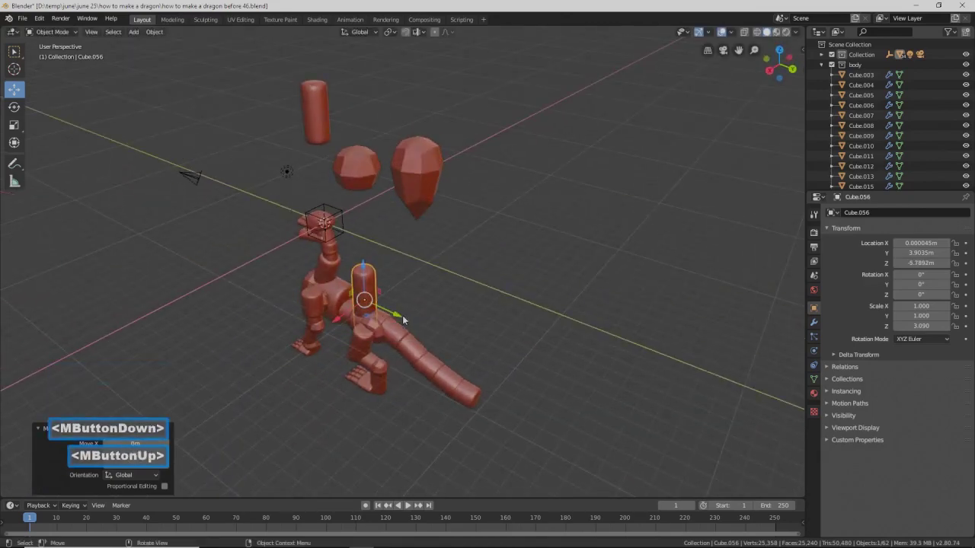
drag(398, 314, 364, 301)
drag(328, 252, 329, 233)
middle_drag(373, 283, 395, 299)
scroll(364, 313, up, 2)
middle_drag(281, 315, 346, 309)
drag(317, 280, 356, 286)
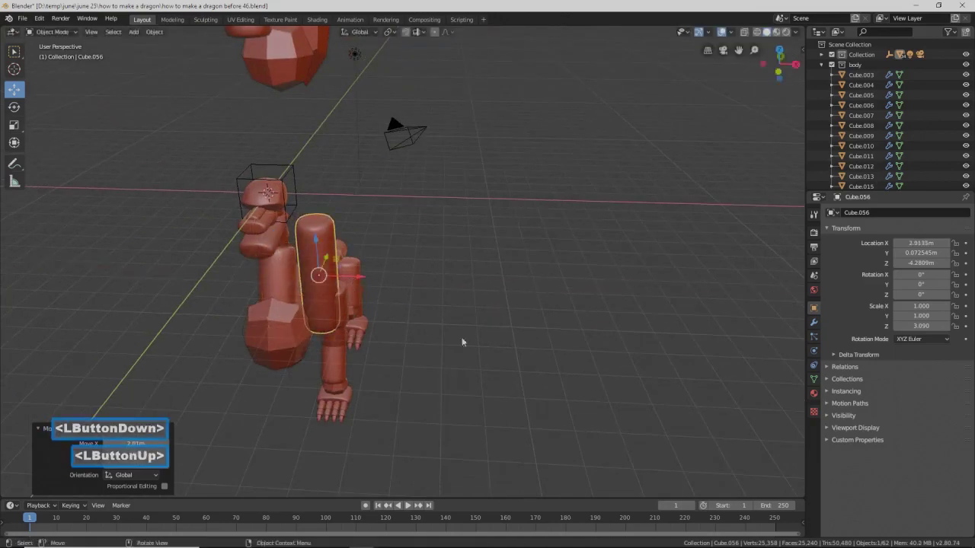
- Tilt the wing cylinder outward 25.1° about Y and move it to X 2.65 m and Y 1.05 m
key(r)
key(y)
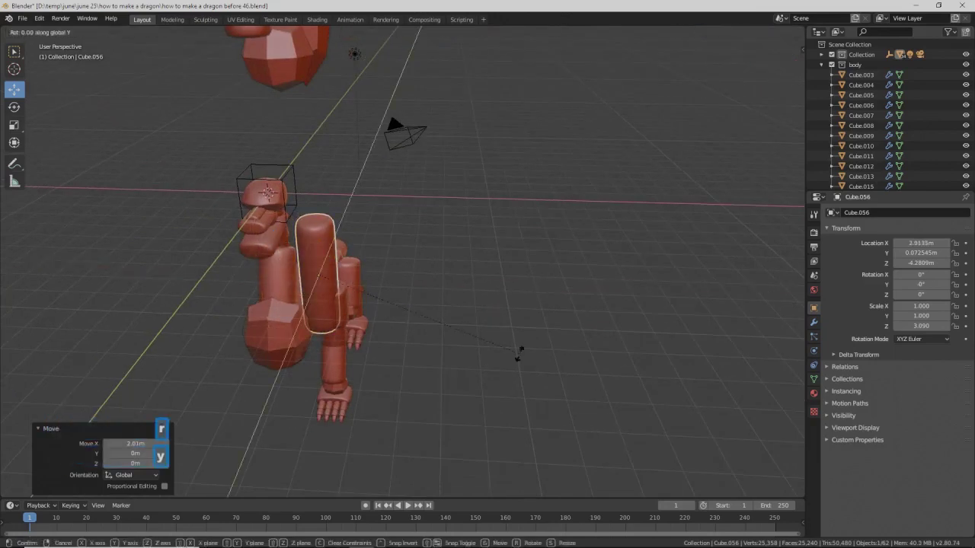
click(477, 441)
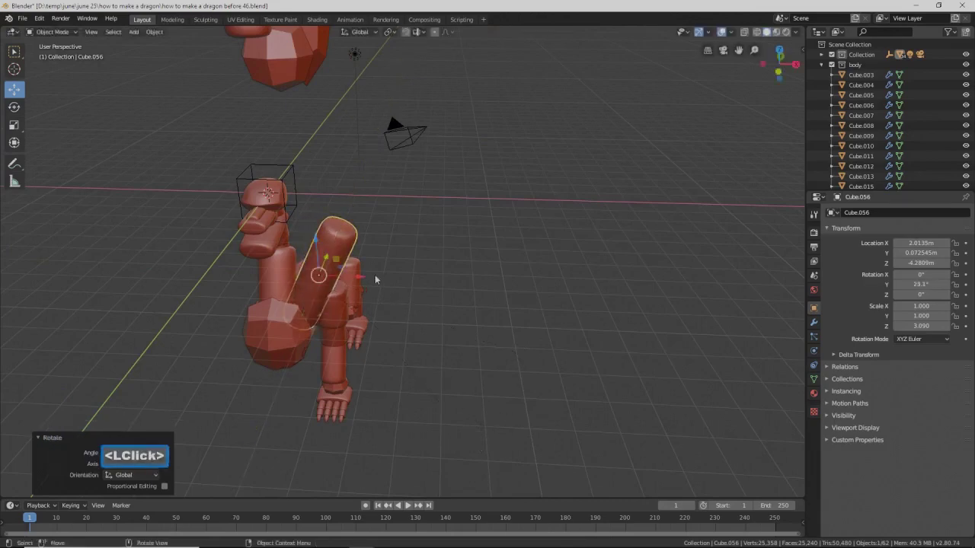
drag(361, 284, 449, 307)
middle_drag(450, 308, 371, 299)
drag(367, 280, 387, 283)
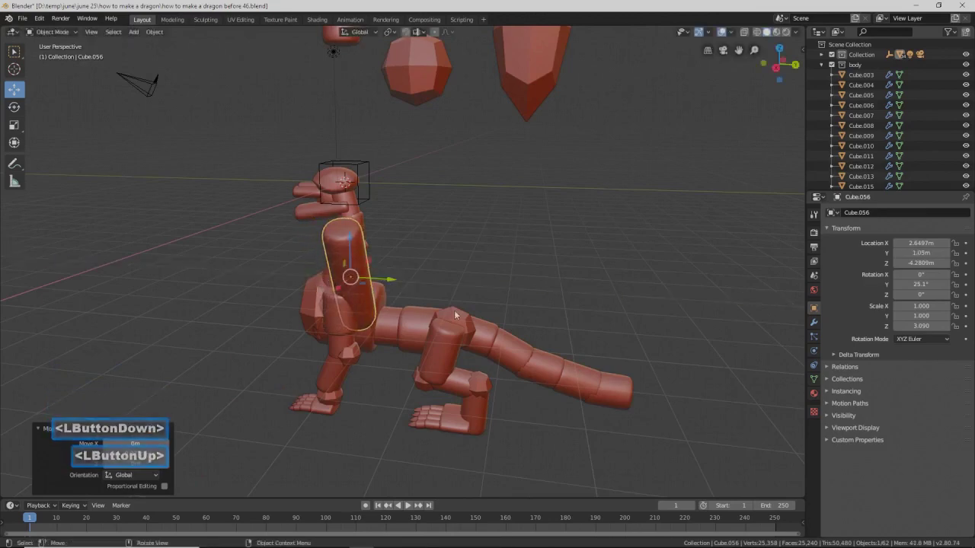
- Lean the wing cylinder backward about global X to an X rotation of -34.6° and move it to X 2.12 m and Y 2.48 m
key(r)
key(x)
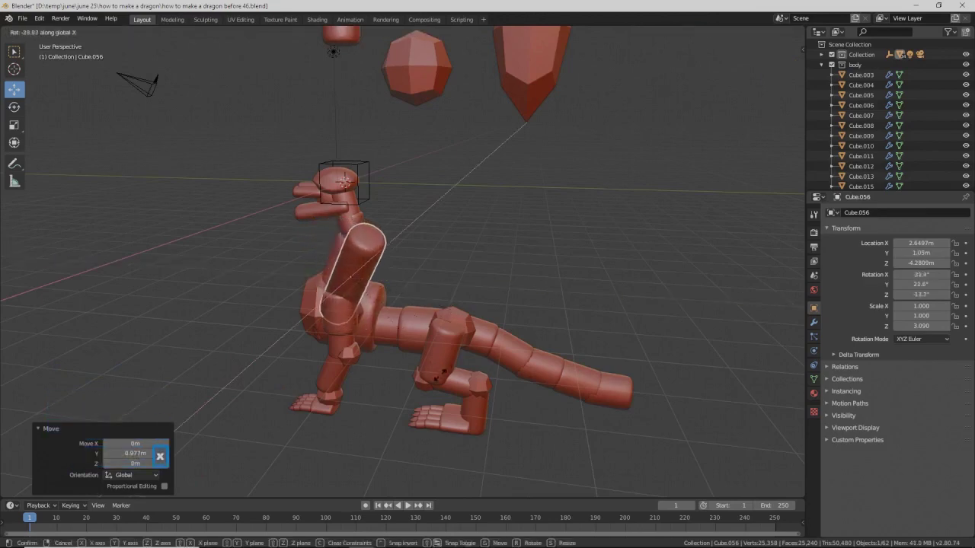
click(390, 279)
drag(392, 279, 423, 279)
middle_drag(423, 279, 428, 303)
drag(407, 288, 389, 281)
mouse_move(389, 281)
middle_down()
mouse_move(387, 306)
mouse_move(401, 296)
middle_up()
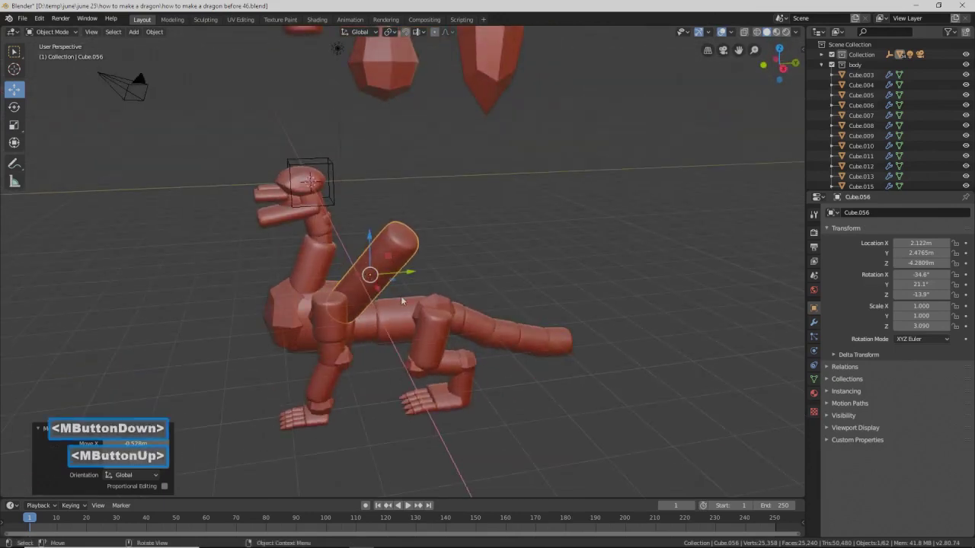
- Duplicate the spare cylinder, lower the copy to Z 2.98 m and move it 3.7 m outward along X
mouse_move(426, 296)
middle_down()
mouse_move(410, 291)
mouse_move(408, 277)
mouse_move(473, 309)
mouse_move(430, 299)
mouse_move(437, 243)
mouse_move(409, 298)
middle_up()
click(267, 93)
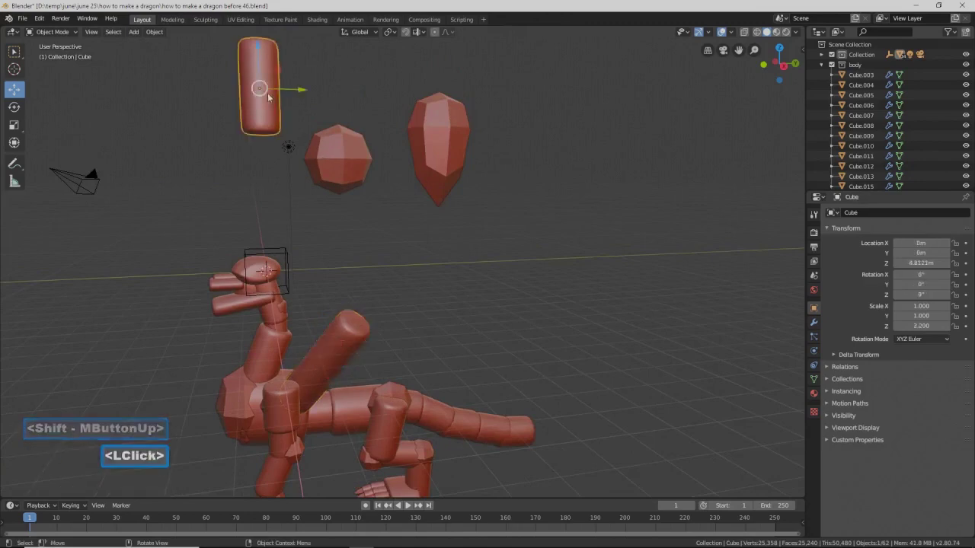
key(shift+d)
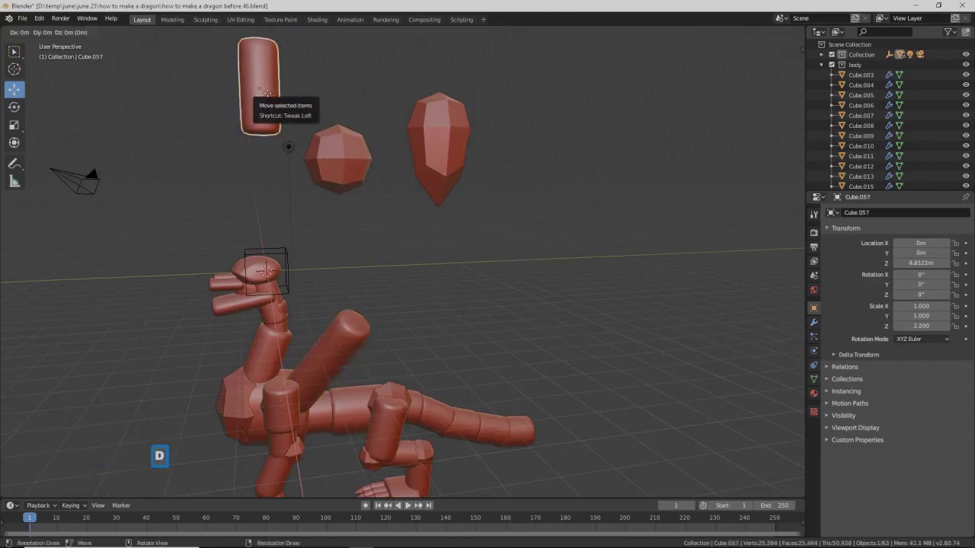
right_click(268, 95)
drag(259, 50, 259, 173)
mouse_move(304, 211)
middle_down()
mouse_move(339, 223)
mouse_move(307, 215)
middle_up()
drag(307, 215, 490, 266)
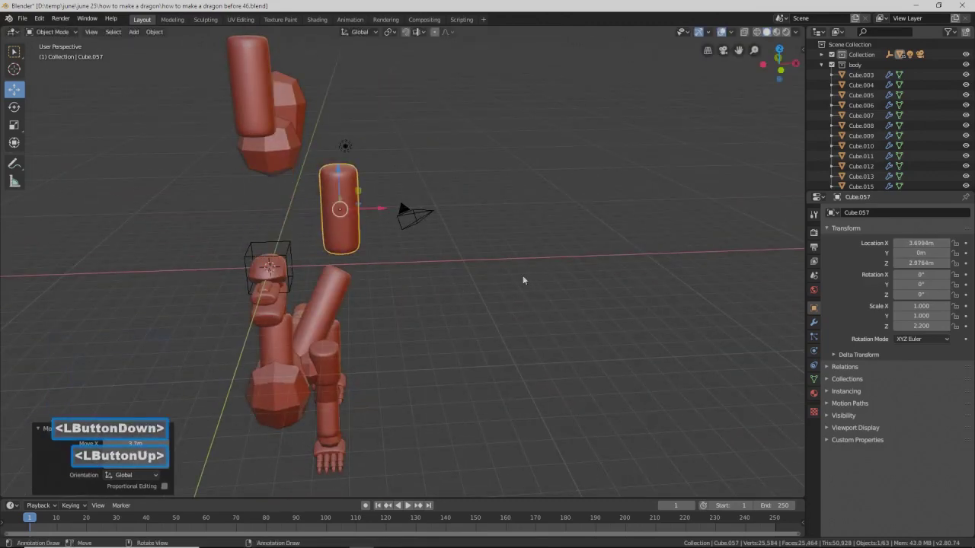
- Stretch the new wing cylinder along Z to scale 3.401 and set it on the tilted cylinder's upper end at Y 4.43 m, Z 1.40 m
key(s)
key(z)
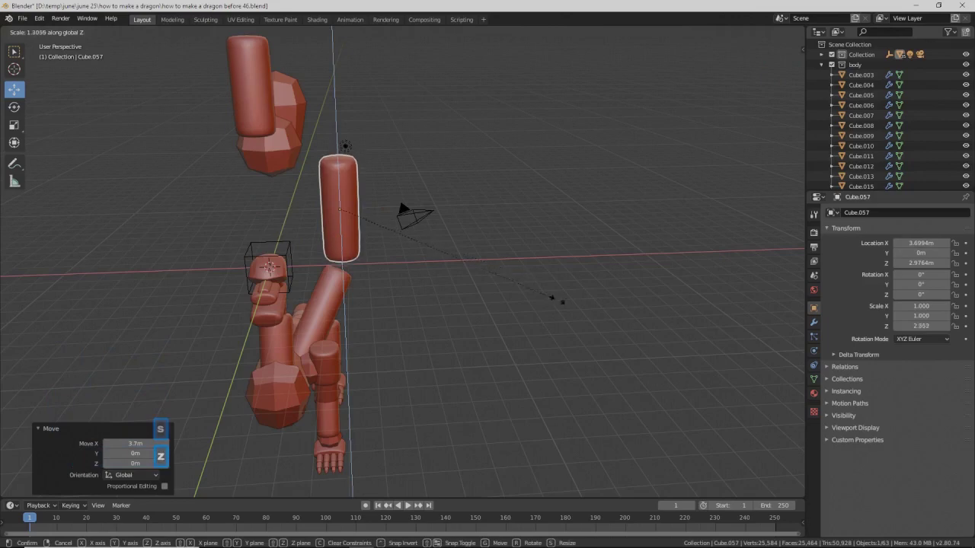
click(616, 326)
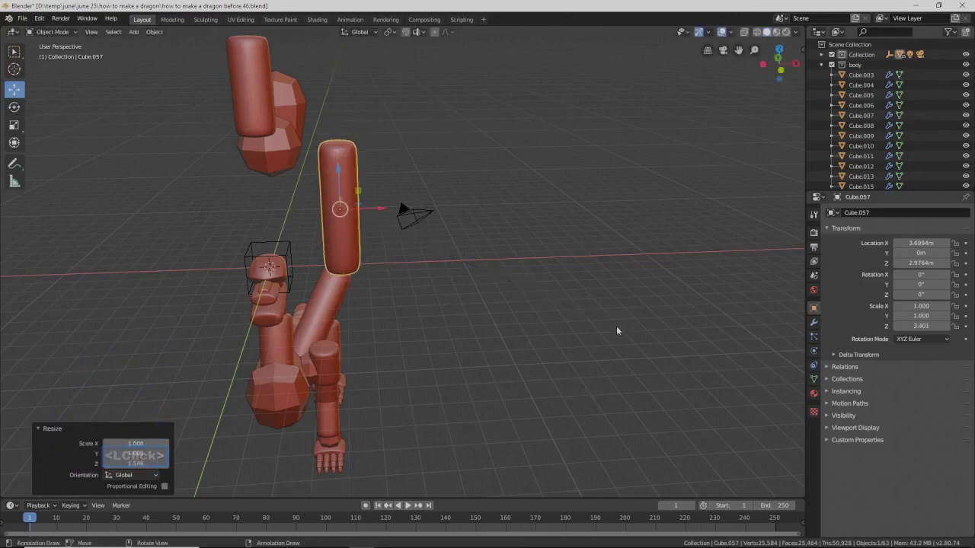
key(Pause)
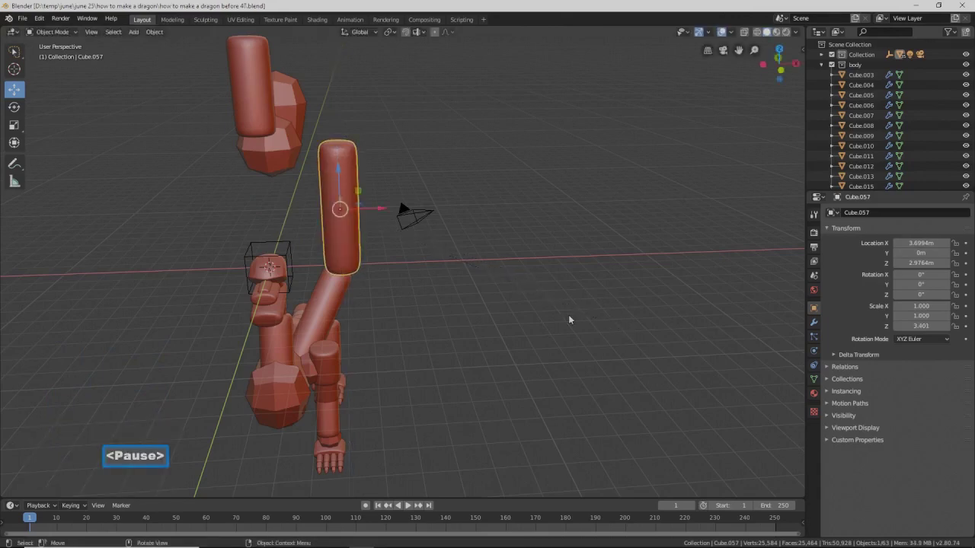
middle_drag(546, 324, 365, 237)
drag(376, 216, 455, 210)
drag(419, 176, 412, 177)
middle_drag(412, 177, 351, 238)
- Duplicate the spare faceted sphere and move the copy to X 3.38 m and Z -2.00 m, near the joint between the wing cylinders
click(389, 171)
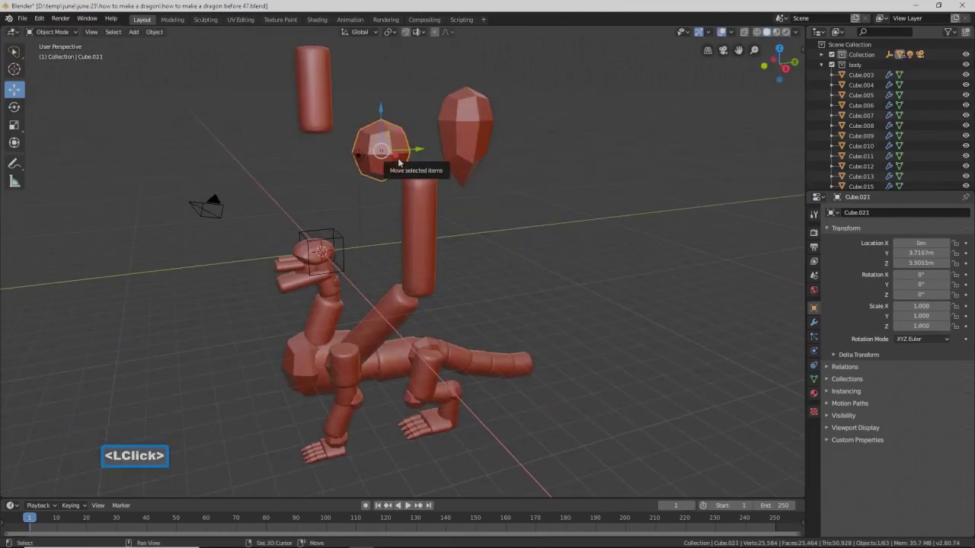
key(shift+d)
right_click(399, 161)
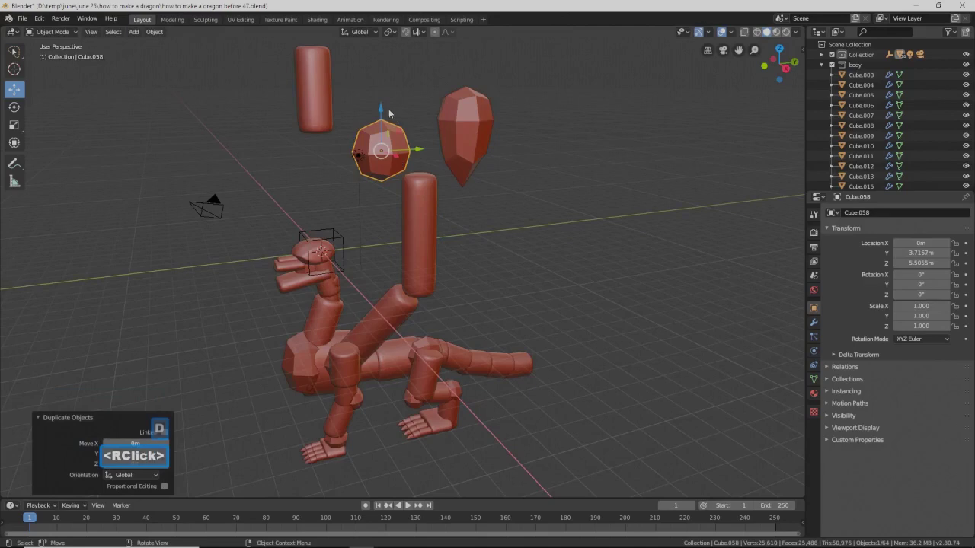
drag(380, 113, 382, 236)
middle_drag(382, 236, 427, 282)
drag(421, 288, 506, 310)
middle_drag(506, 314, 519, 300)
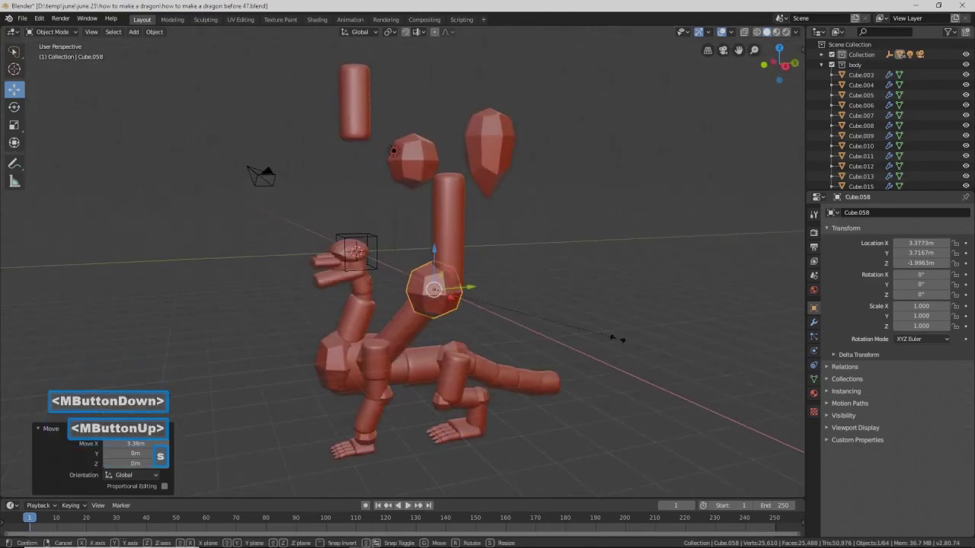
- Shrink the copied sphere and shift it slightly back along Y into the joint between the two wing cylinders
key(s)
click(526, 329)
mouse_move(521, 324)
middle_down()
mouse_move(450, 312)
mouse_move(534, 326)
mouse_move(520, 333)
middle_up()
drag(473, 288, 482, 288)
- Move the upright wing cylinder 0.173 m inward along X to line up with the joint
click(458, 243)
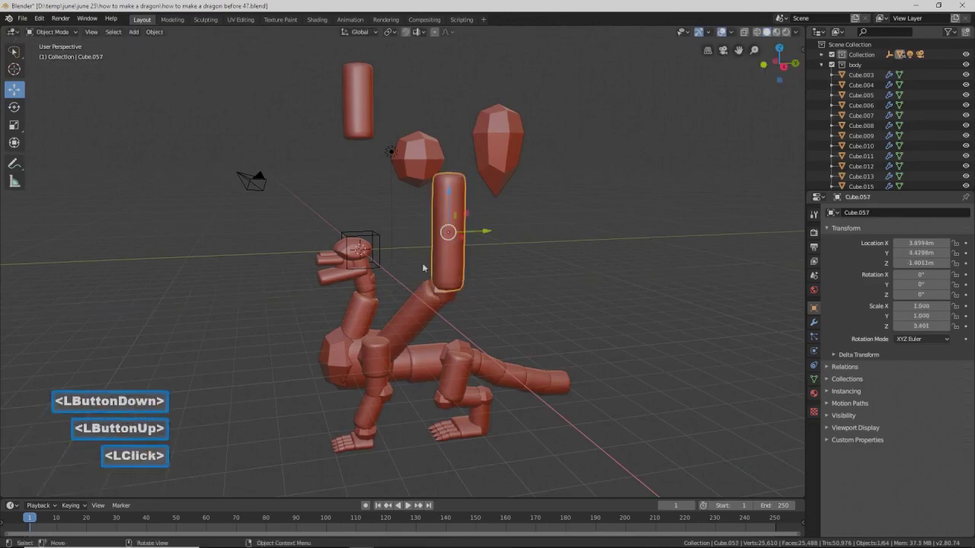
middle_drag(457, 243, 497, 240)
drag(497, 239, 486, 237)
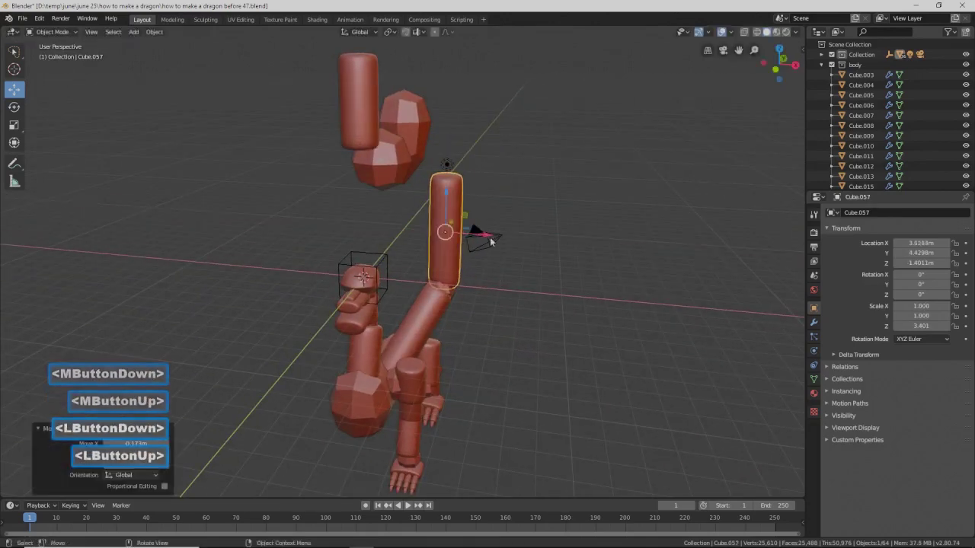
middle_drag(563, 305, 475, 303)
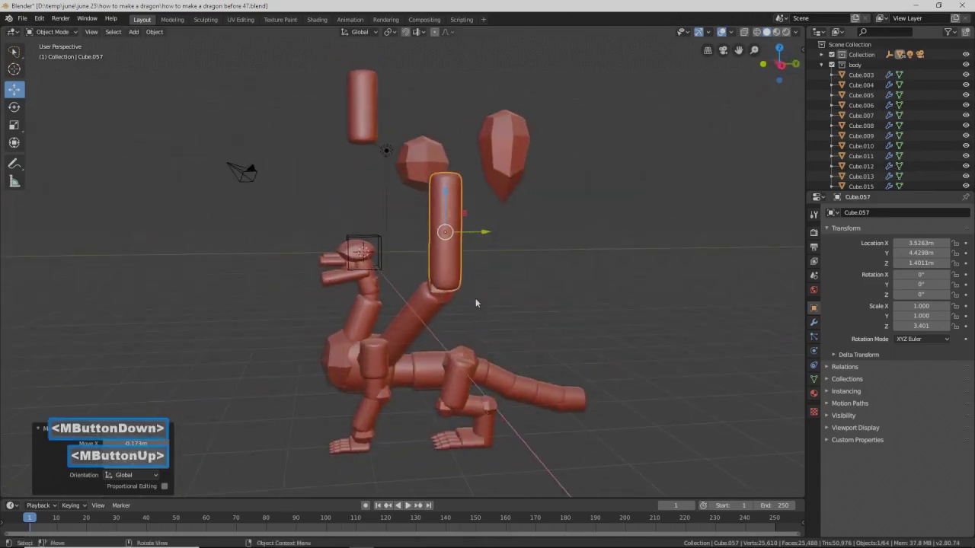
- Scale the tilted lower wing cylinder down uniformly by 0.744
click(412, 323)
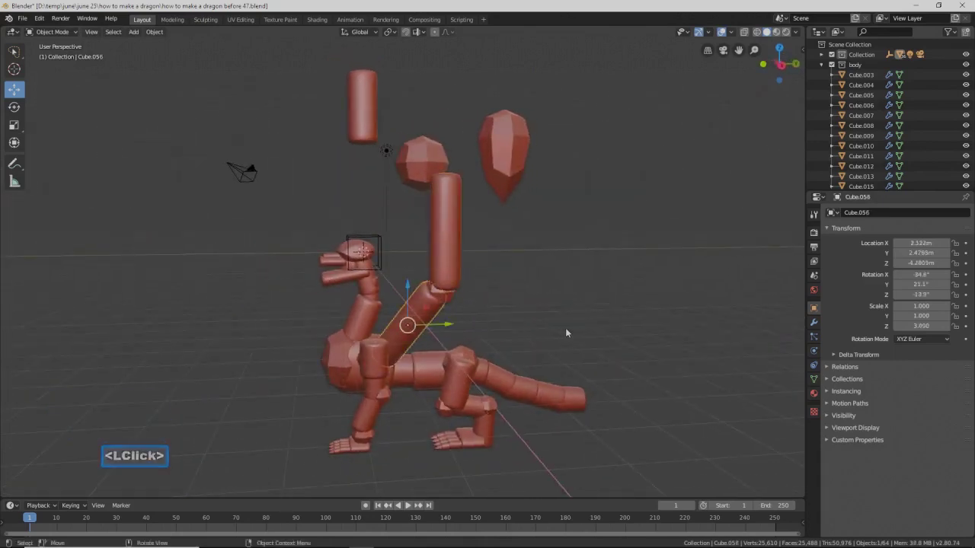
key(s)
click(525, 343)
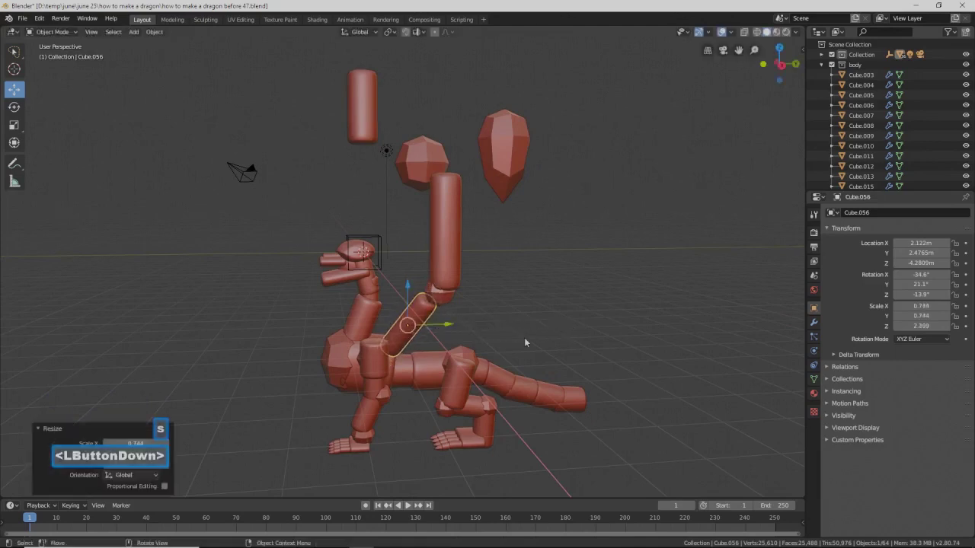
- Lower the slanted wing-arm cylinder about 0.5 m and scale the tall upright cylinder above it down by a factor of about 0.76
drag(409, 287, 409, 297)
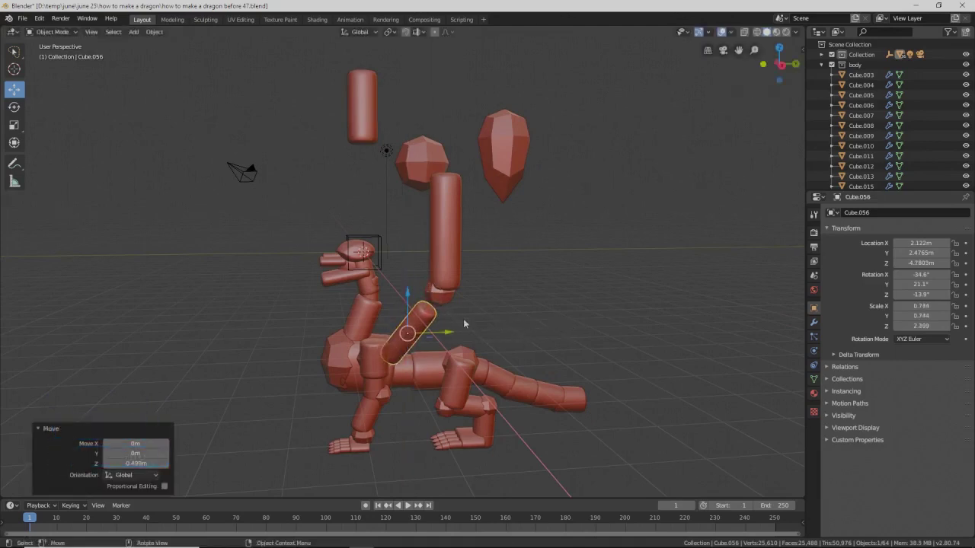
click(451, 262)
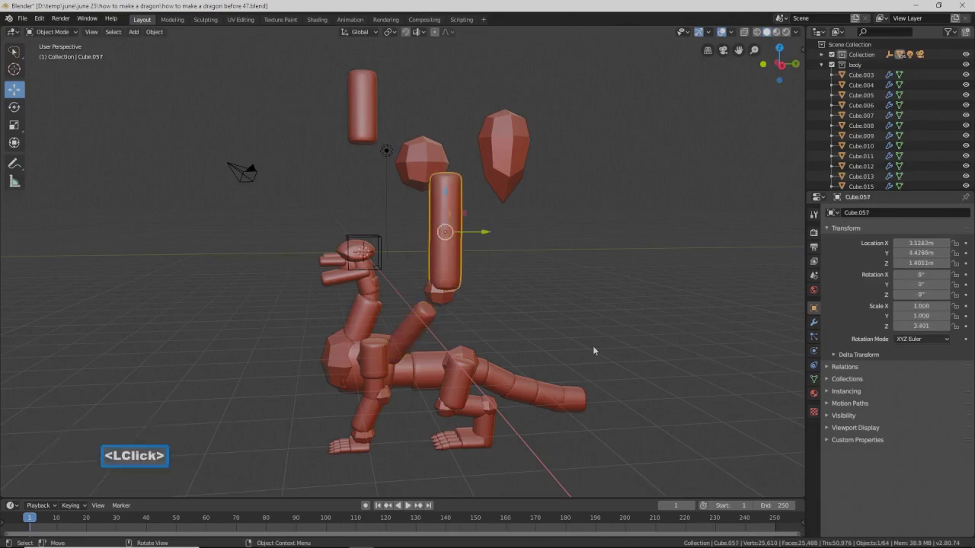
key(s)
click(542, 334)
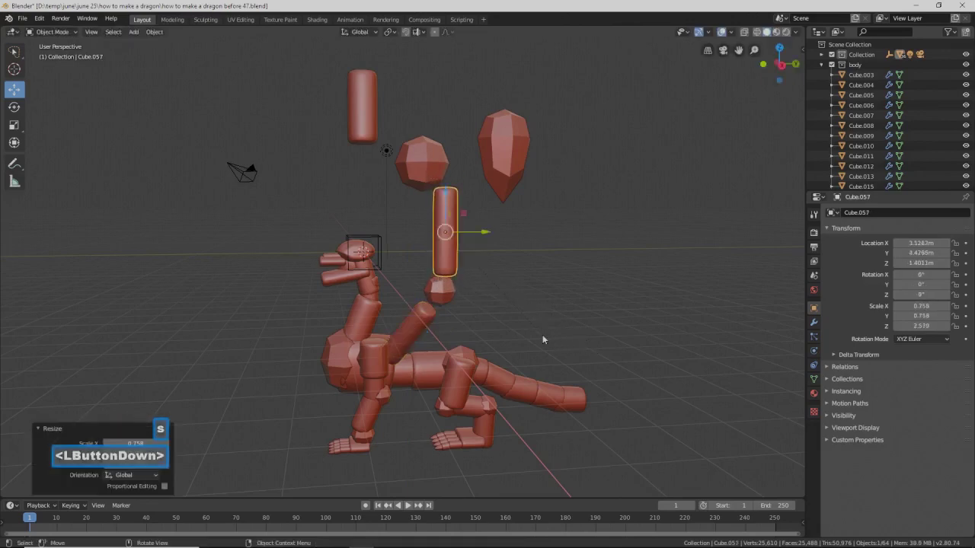
- Lower the joint sphere slightly and shift it about 0.47 m along negative Y to the slanted cylinder's upper end
click(448, 295)
drag(445, 264, 445, 273)
middle_drag(445, 273, 474, 316)
drag(470, 293, 463, 298)
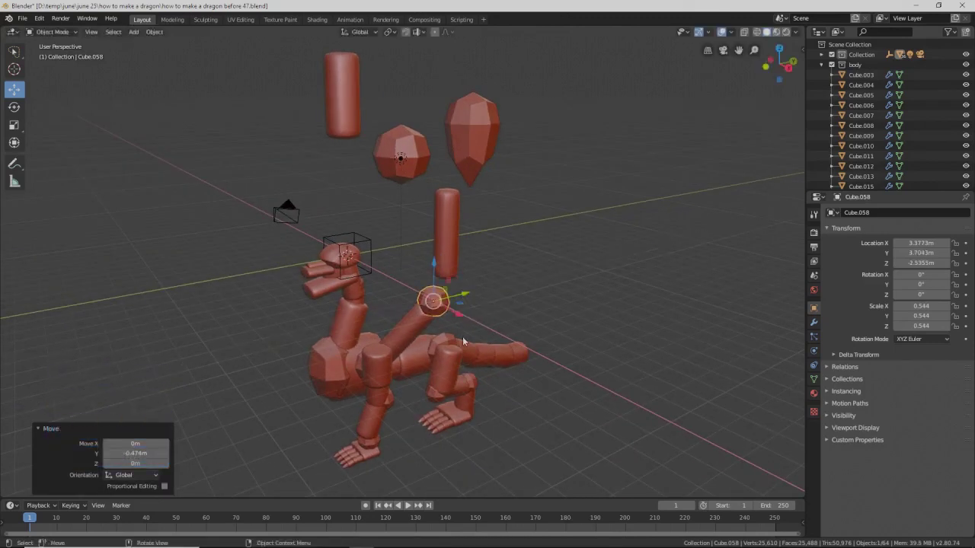
- Shrink the slanted wing-arm cylinder to a scale of about 0.6 × 0.6 × 1.86 and lower it about 0.42 m
middle_drag(450, 363, 422, 332)
click(422, 332)
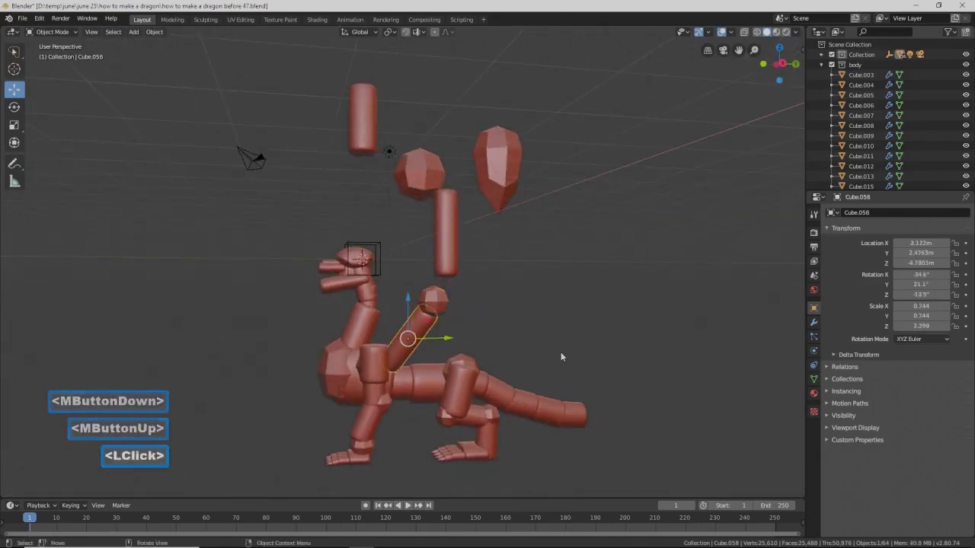
key(s)
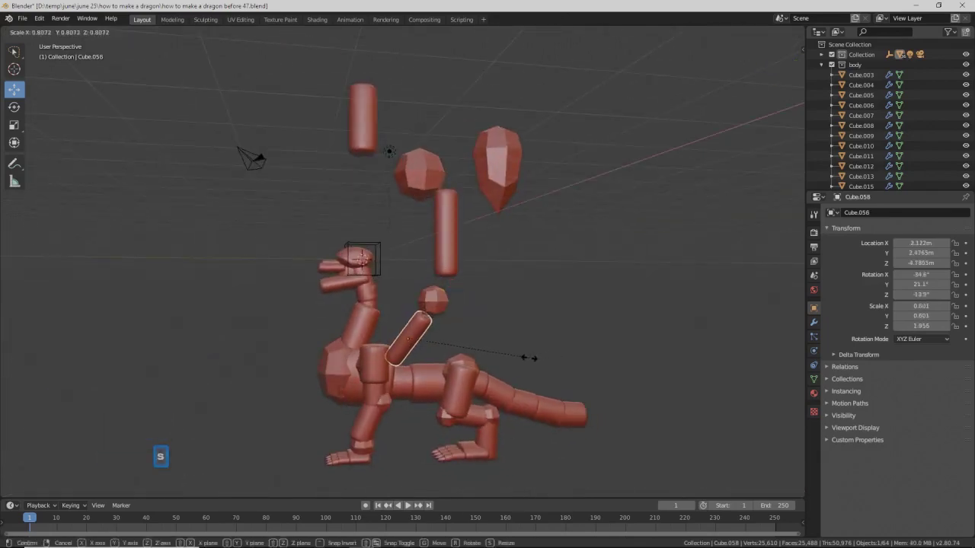
click(527, 358)
drag(409, 303, 409, 319)
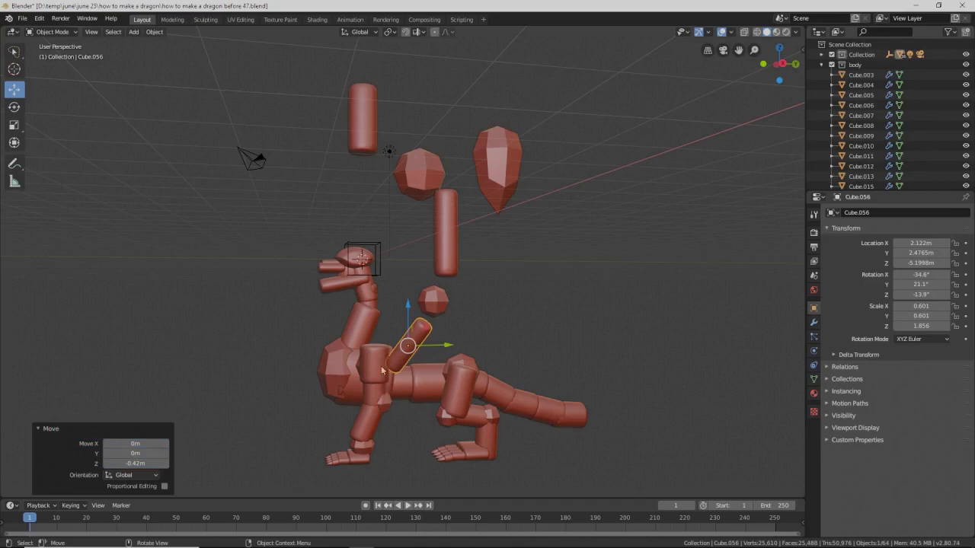
- Lengthen the chest body segment along global Y and shift it about 0.28 m toward the tail
mouse_move(393, 396)
middle_down()
mouse_move(478, 382)
mouse_move(361, 386)
mouse_move(370, 374)
mouse_move(419, 369)
mouse_move(489, 384)
mouse_move(413, 384)
mouse_move(331, 343)
mouse_move(303, 350)
mouse_move(428, 389)
mouse_move(406, 382)
middle_up()
middle_drag(407, 324, 474, 378)
click(405, 388)
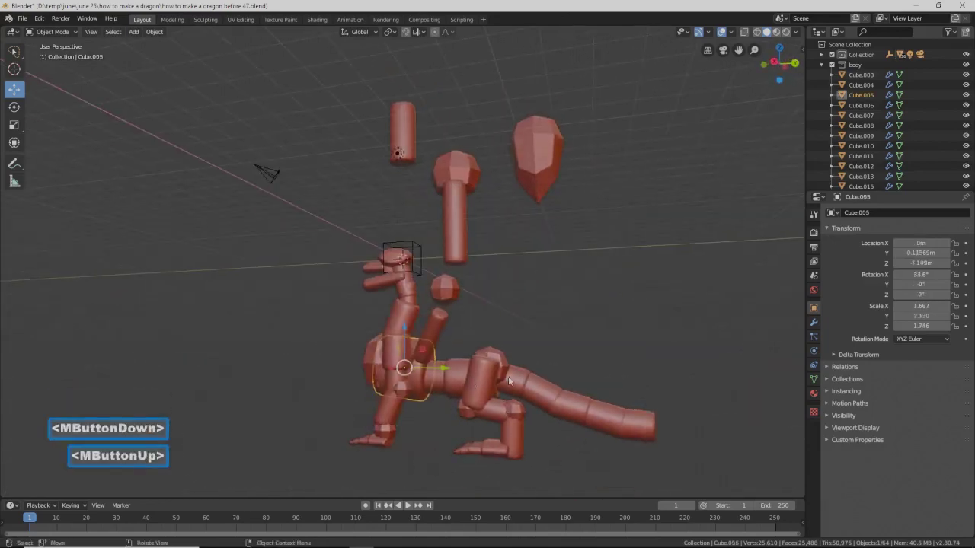
key(s)
key(y)
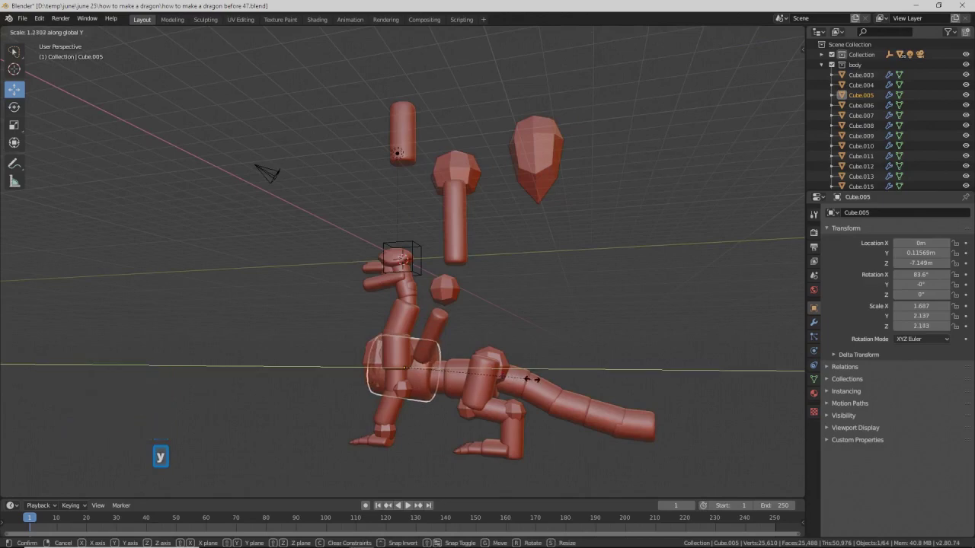
click(515, 382)
drag(447, 371, 444, 371)
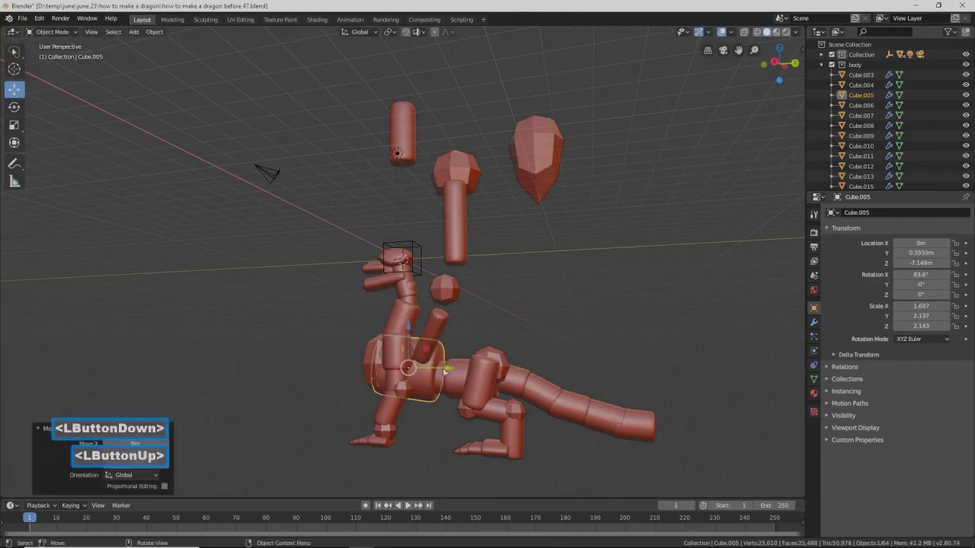
- Shift the slanted wing-arm cylinder about 0.32 m along negative X, closer to the body
middle_drag(432, 369, 528, 387)
scroll(526, 384, up, 2)
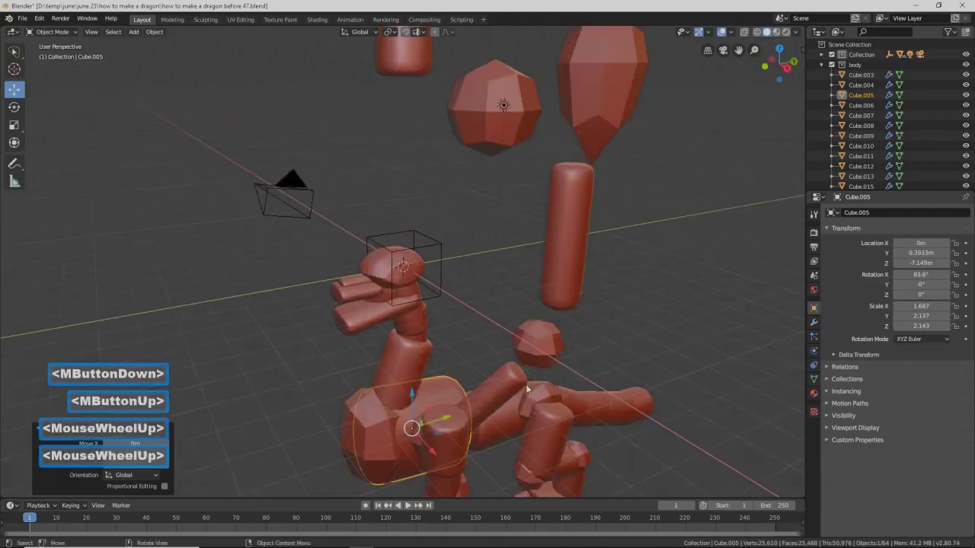
shift+middle_drag(521, 395, 335, 307)
click(343, 297)
drag(320, 300, 327, 302)
middle_drag(327, 303, 481, 320)
scroll(449, 275, up, 2)
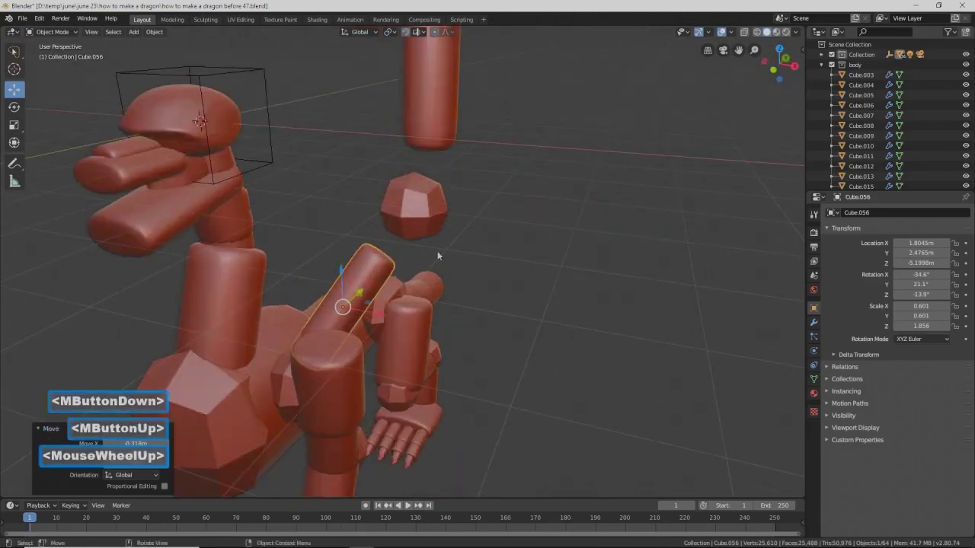
- Shrink the floating joint sphere to a scale of about 0.46 and seat it on the upper end of the slanted cylinder
click(415, 226)
key(s)
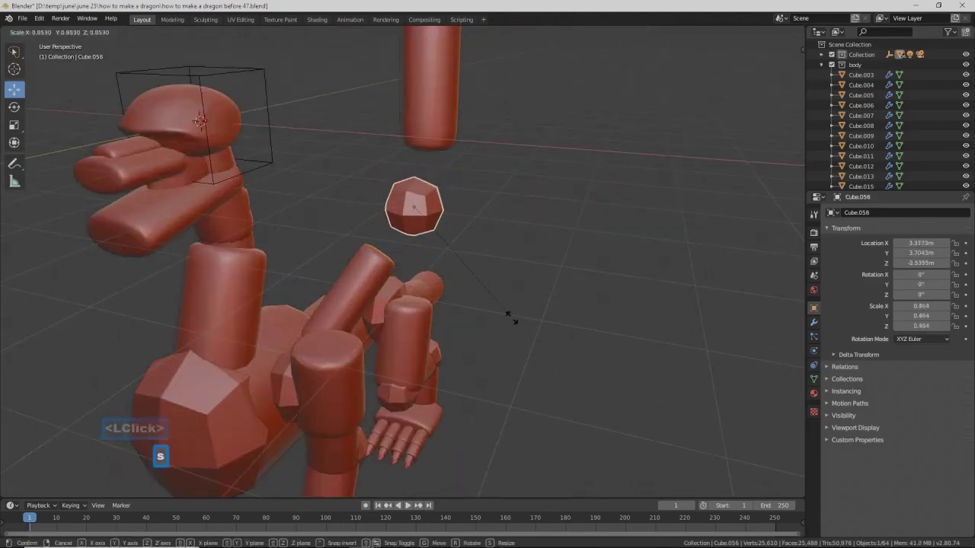
click(448, 179)
drag(415, 169, 428, 254)
middle_drag(428, 255, 440, 242)
drag(432, 225, 430, 264)
drag(390, 201, 393, 222)
mouse_move(427, 228)
middle_down()
mouse_move(460, 240)
mouse_move(425, 246)
middle_up()
drag(425, 246, 418, 240)
- Shrink the upright cylinder to a scale of about 0.58 × 0.58 × 1.96 and stand it on the joint sphere
scroll(504, 278, down, 2)
click(421, 149)
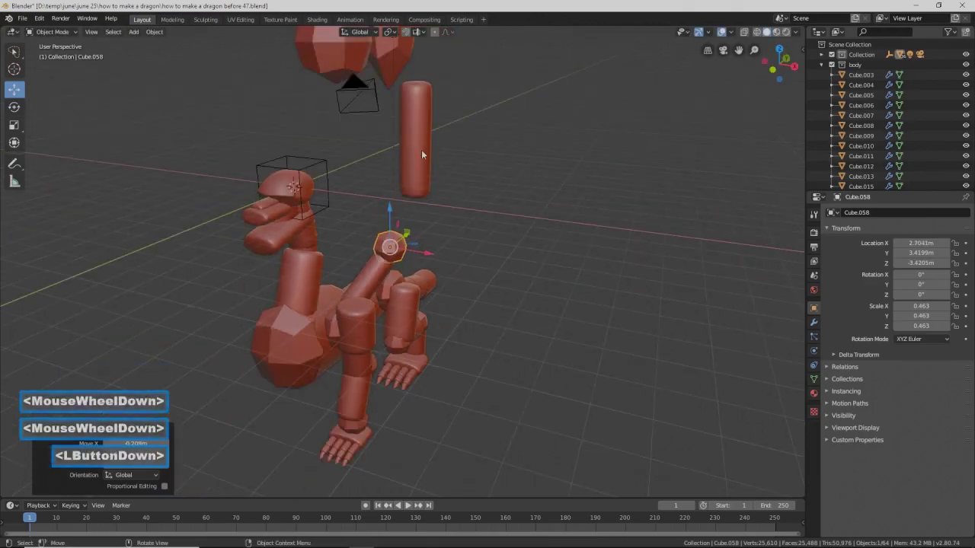
key(s)
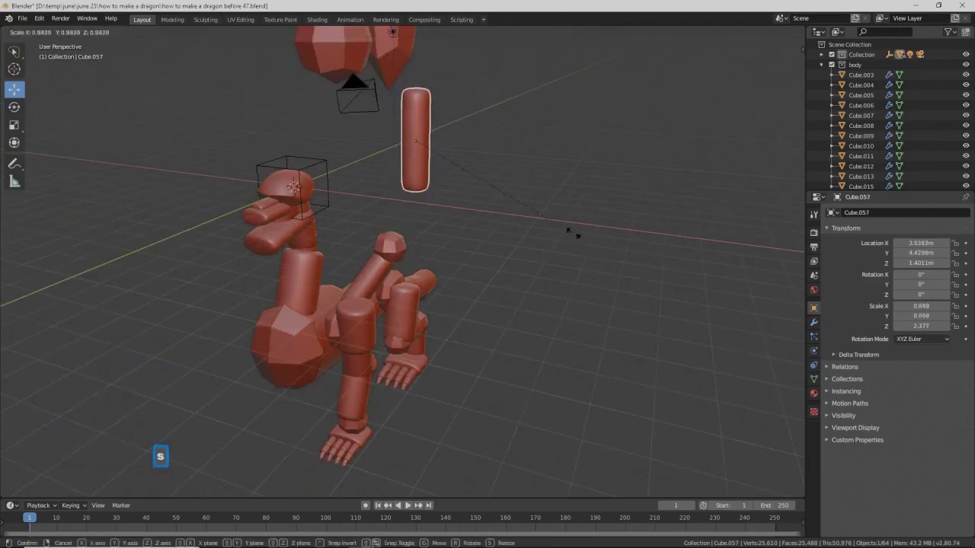
click(552, 220)
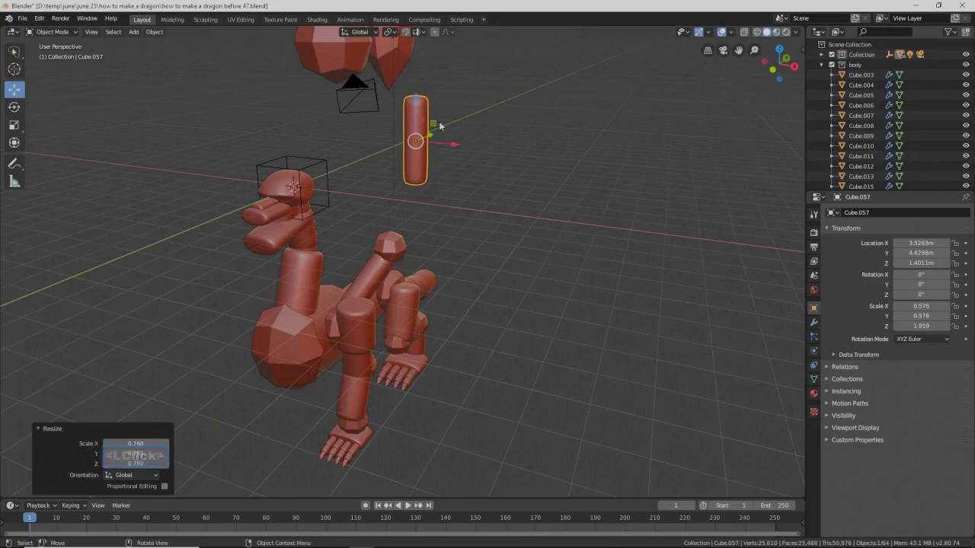
drag(415, 105, 412, 165)
middle_drag(496, 220, 449, 202)
drag(451, 202, 434, 202)
mouse_move(435, 202)
middle_down()
mouse_move(461, 241)
mouse_move(438, 216)
middle_up()
drag(435, 211, 427, 242)
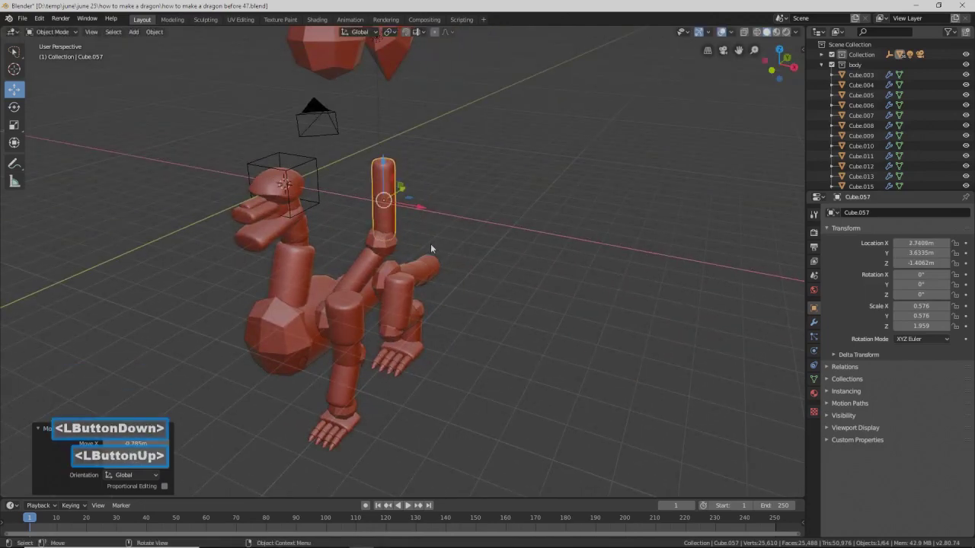
- Duplicate the upright wing-arm cylinder and move the copy about 1.47 m along Y
shift+middle_drag(464, 255, 460, 300)
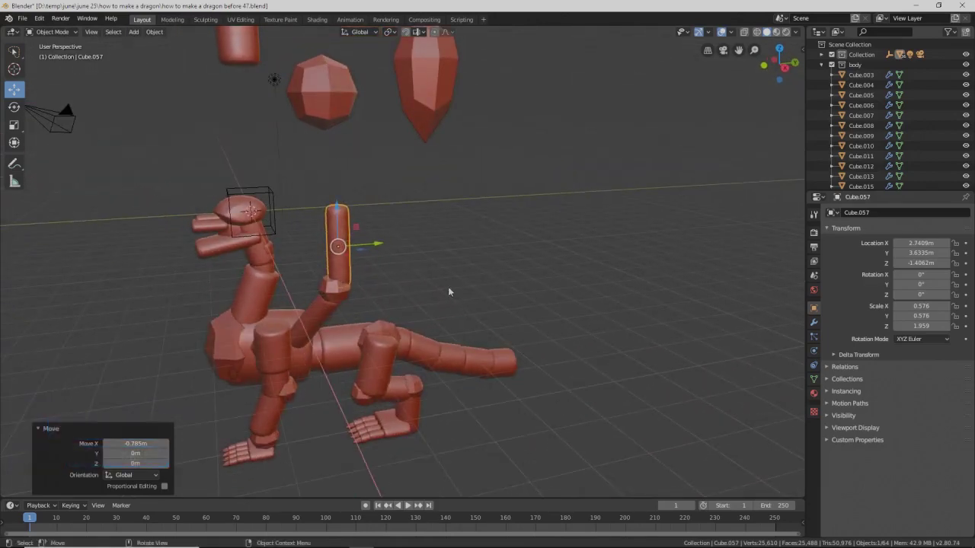
key(shift)
key(shift+d)
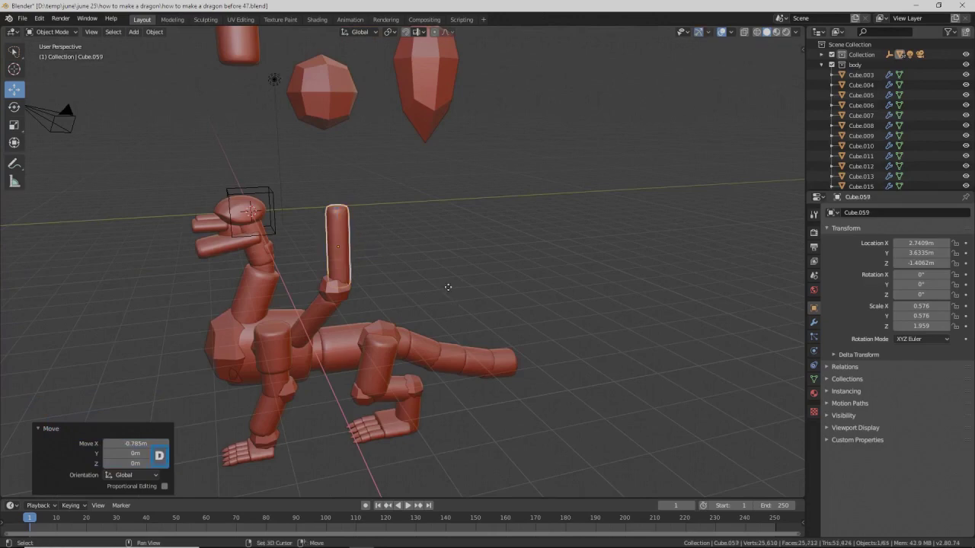
right_click(447, 292)
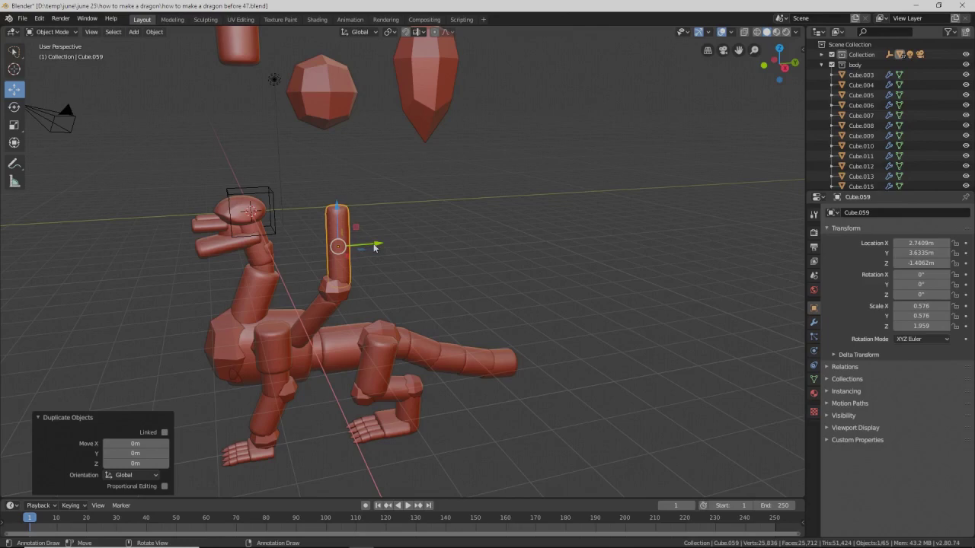
drag(375, 247, 406, 247)
- Stretch the copied cylinder along global Z to about three times its length and lower it about 2.9 m
key(s)
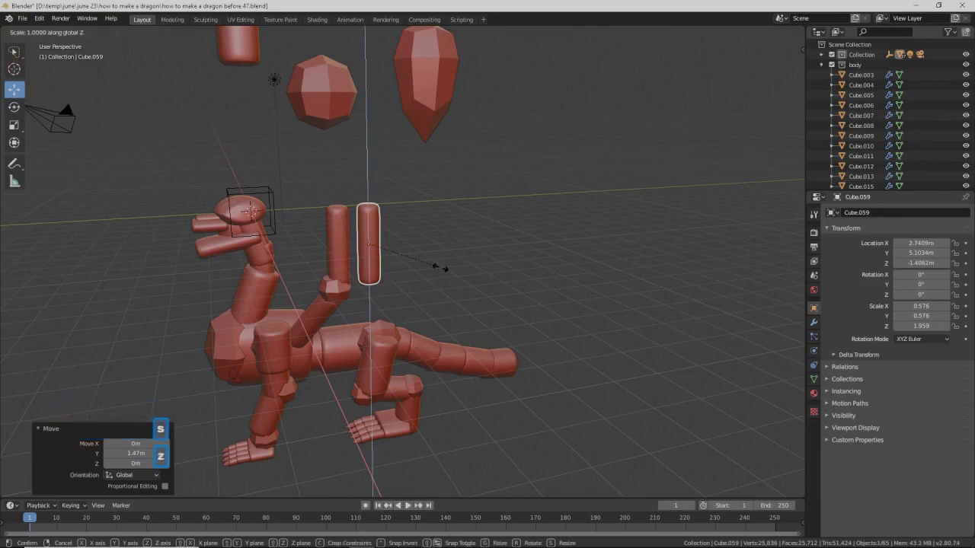
key(z)
click(546, 396)
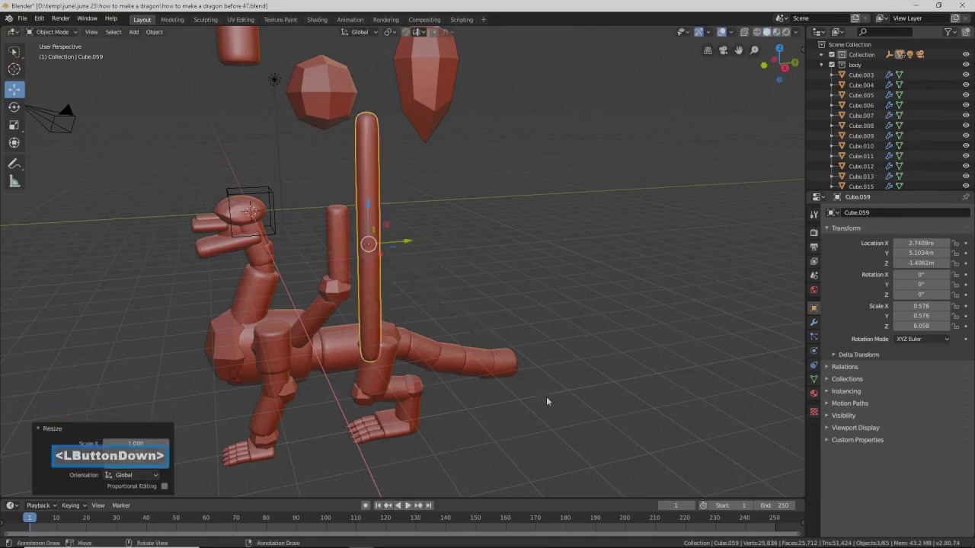
drag(368, 210, 457, 270)
- Thin the long cylinder to about 0.36 × 0.36 × 5.93 scale and place its upper end beside the top of the upright wing-arm cylinder
key(s)
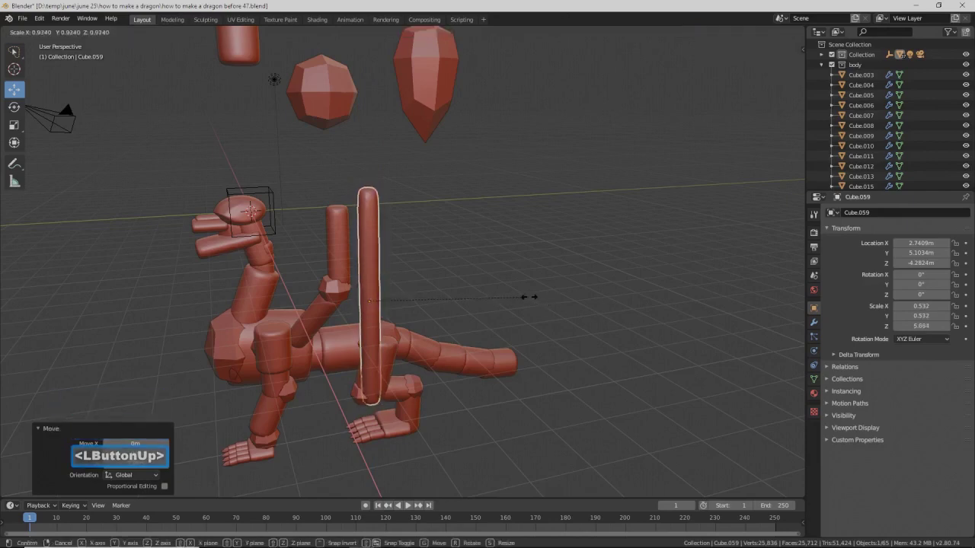
click(477, 285)
key(s)
key(z)
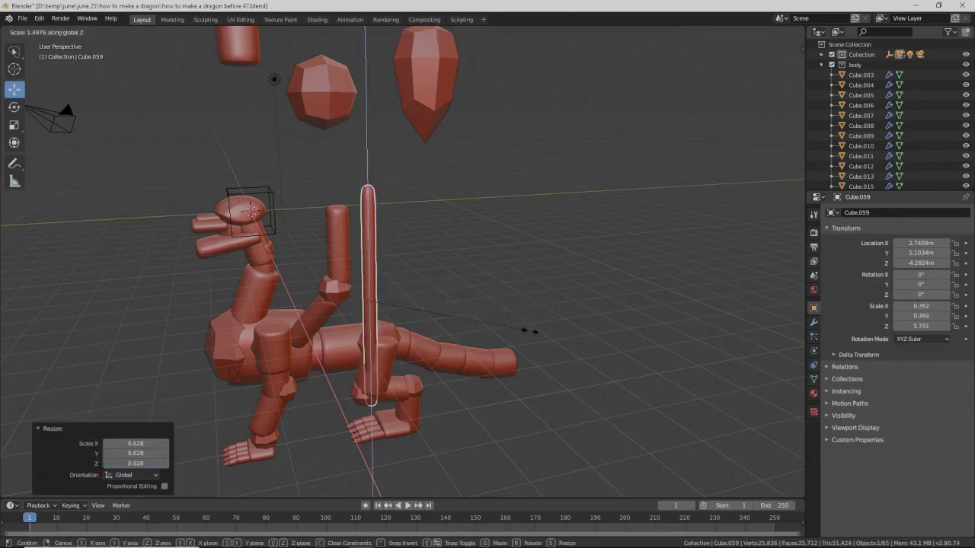
click(534, 336)
drag(368, 256, 366, 277)
drag(410, 319, 396, 321)
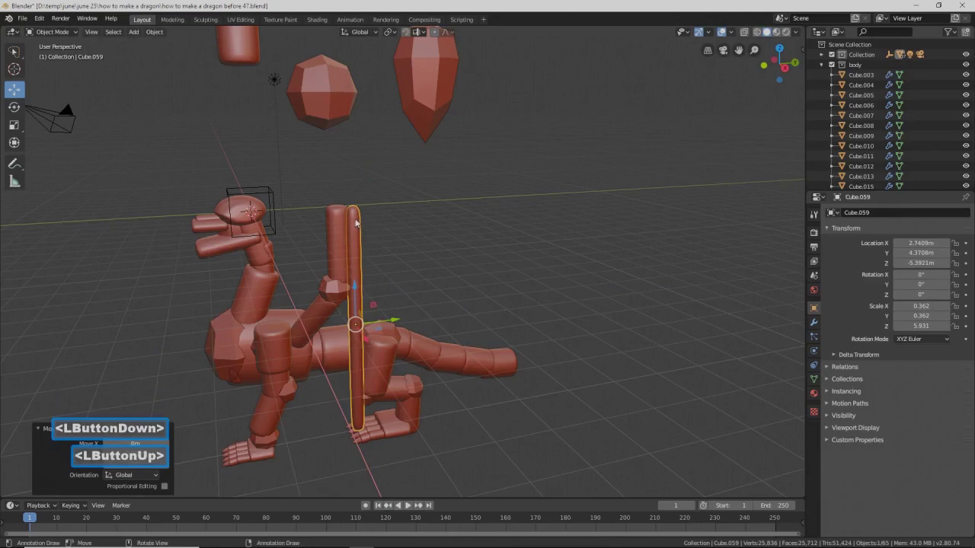
- Duplicate the joint sphere and place the copy on top of the upright wing-arm cylinder
click(336, 290)
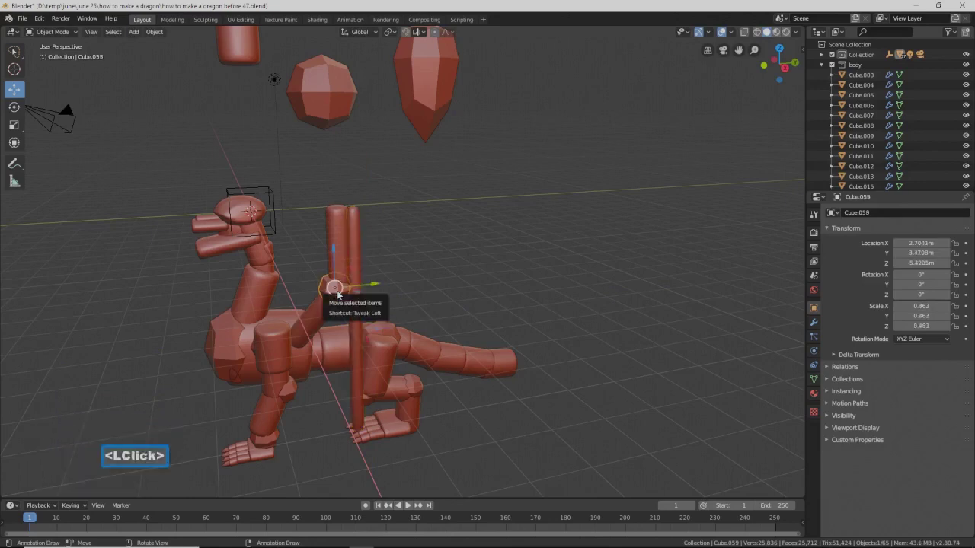
key(shift+d)
right_click(340, 254)
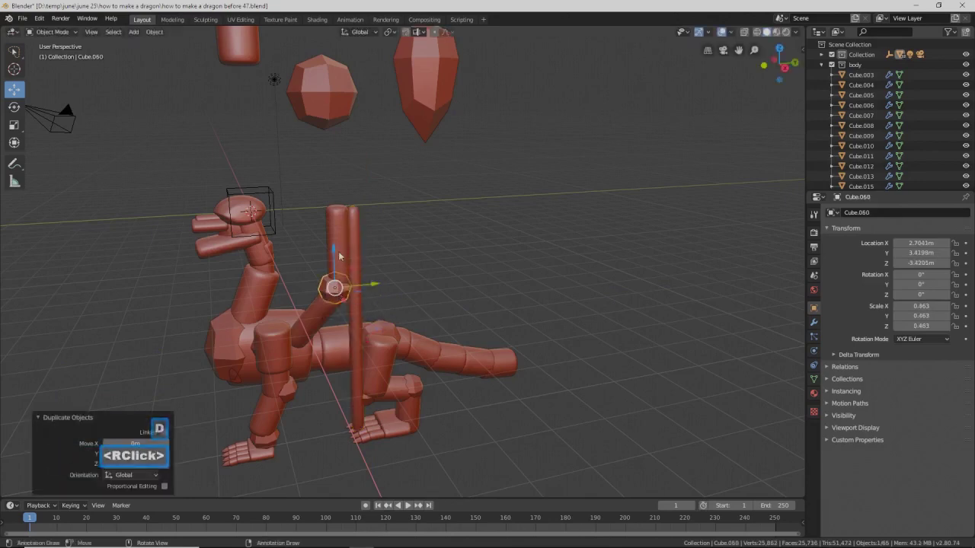
drag(336, 251, 381, 203)
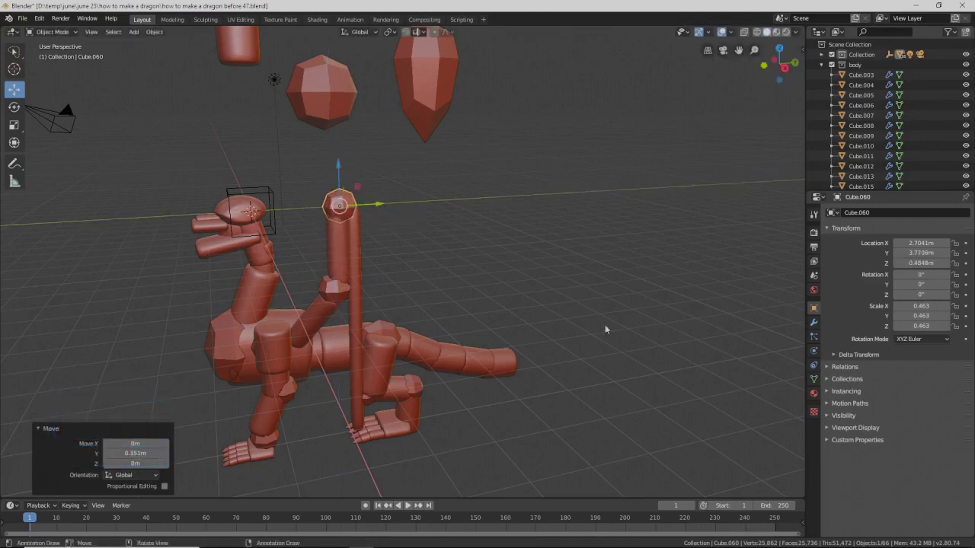
key(Pause)
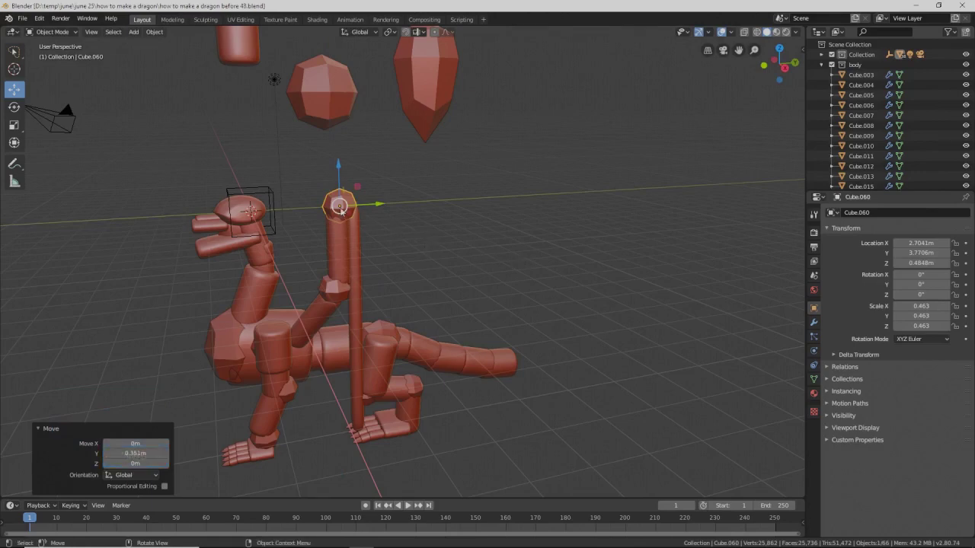
- Snap the 3D cursor to the selected joint sphere at the top of the wing arm
key(shift)
key(shift+s)
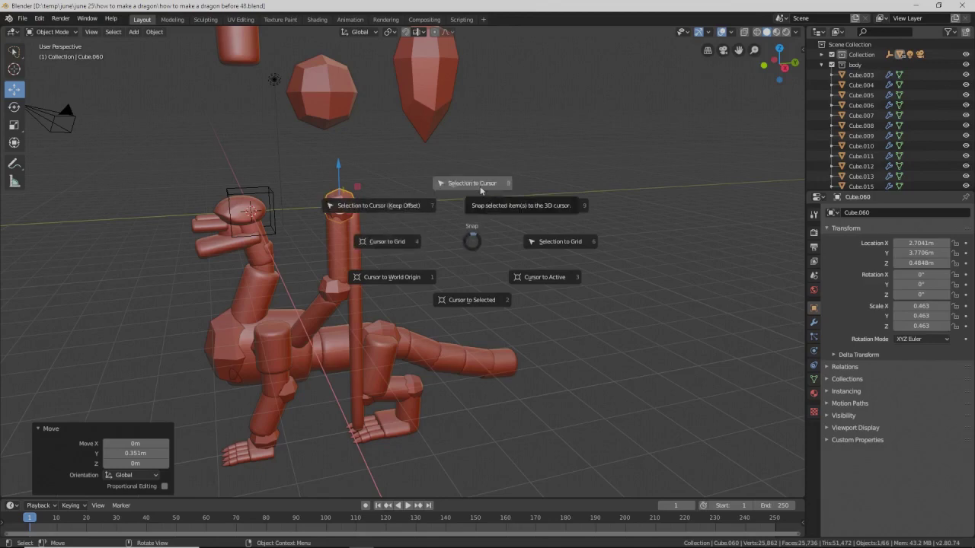
click(468, 301)
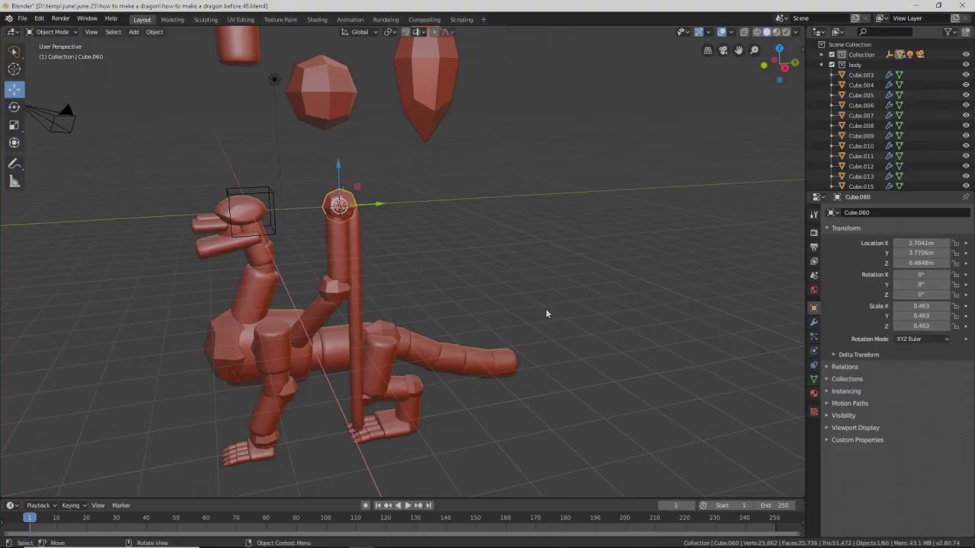
key(Pause)
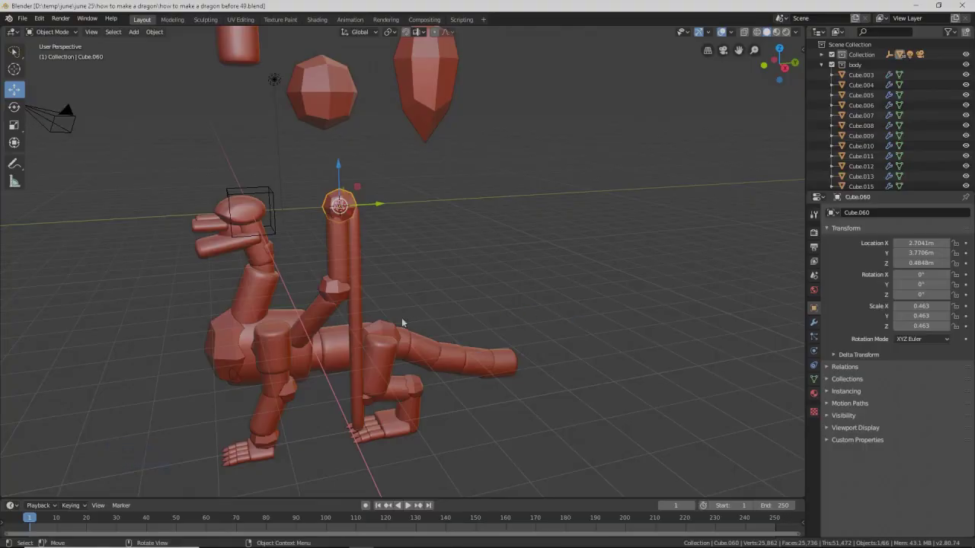
- Duplicate the long thin cylinder twice, leaving both copies in the original's place
click(358, 332)
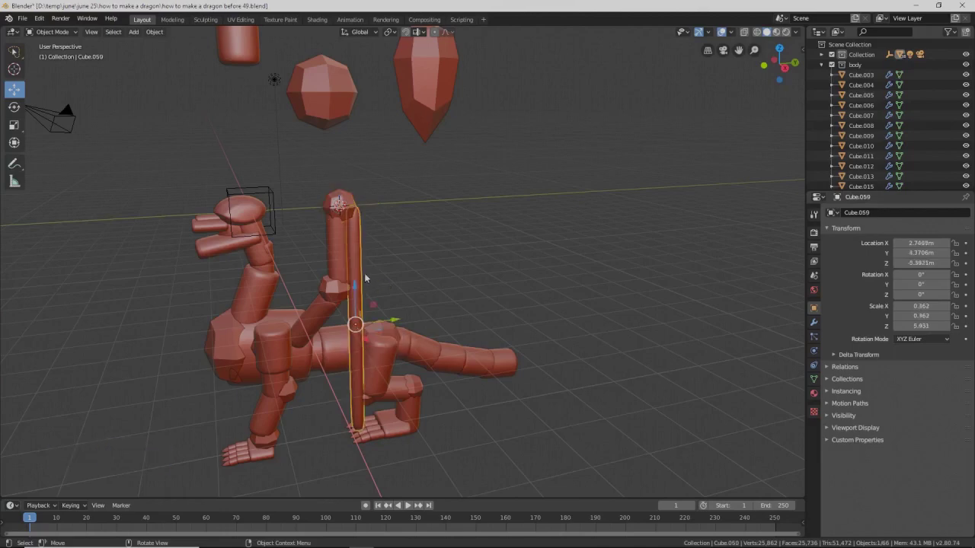
key(shift)
key(shift+d)
right_click(361, 276)
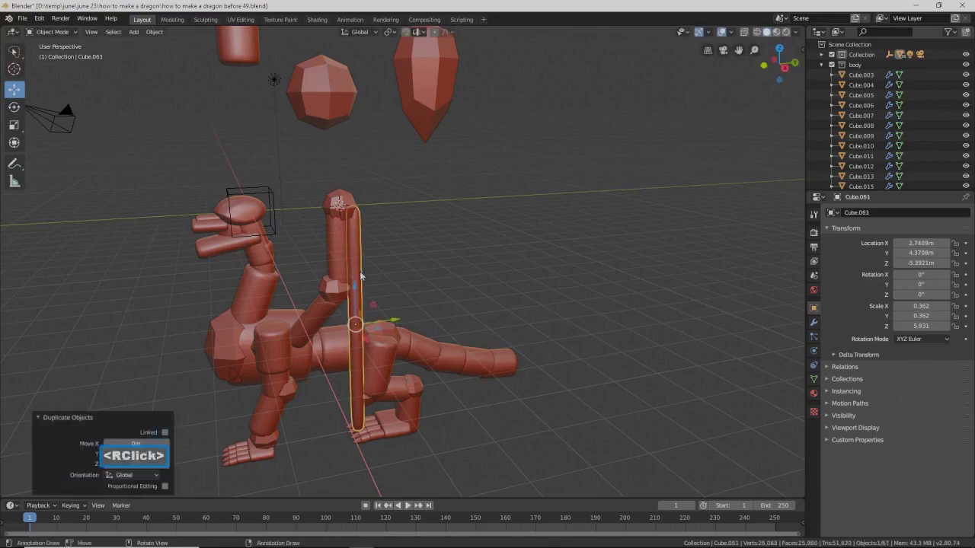
key(shift+d)
right_click(361, 276)
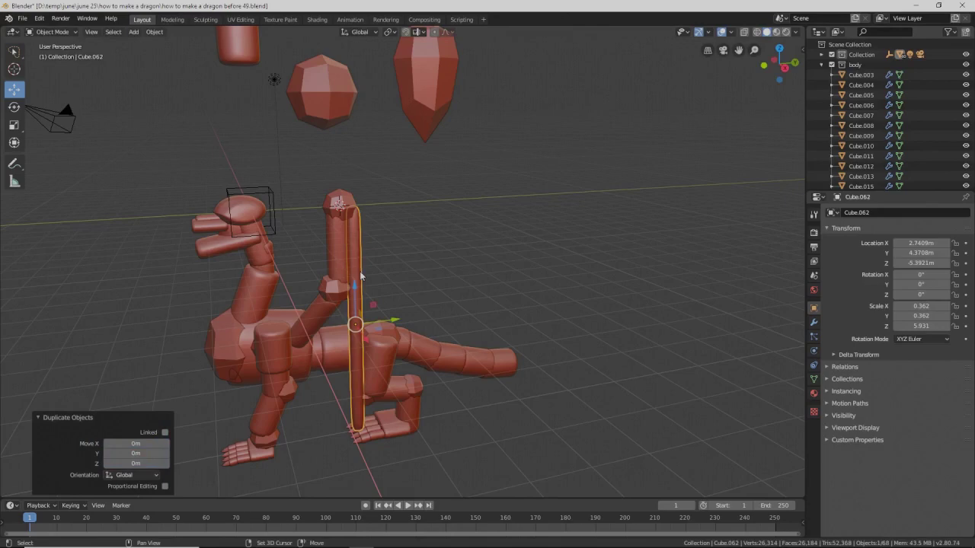
- Duplicate the long thin cylinder once more, leaving the new copy in the original's place
key(shift+d)
right_click(359, 271)
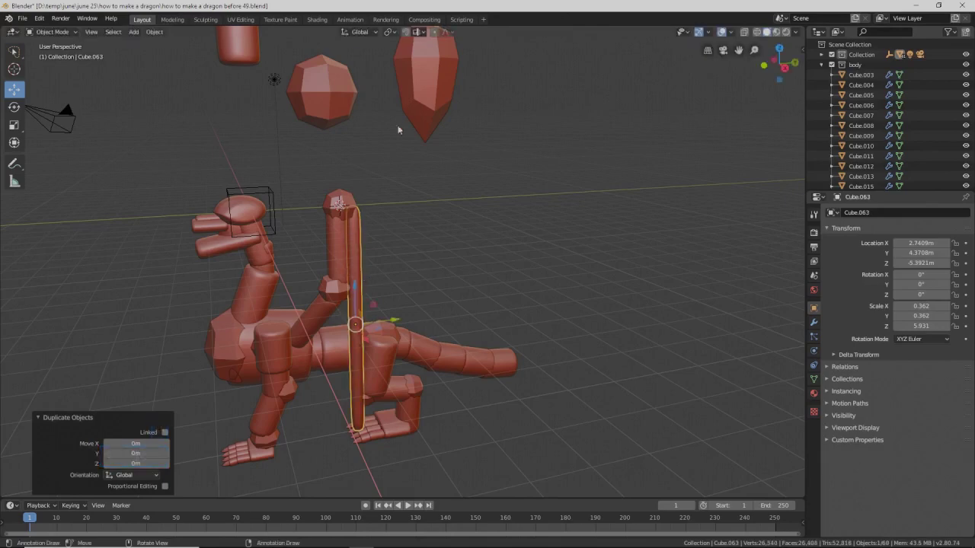
click(376, 36)
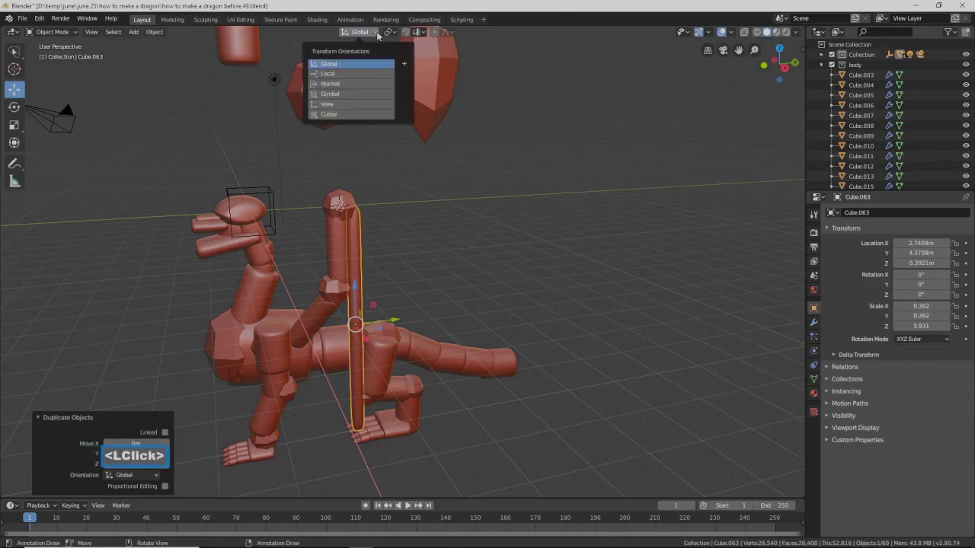
click(345, 114)
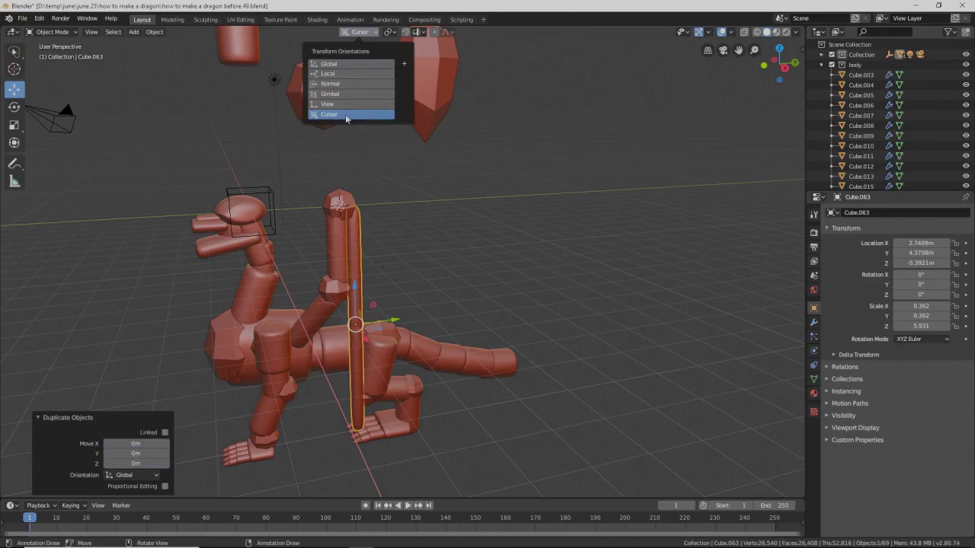
click(344, 116)
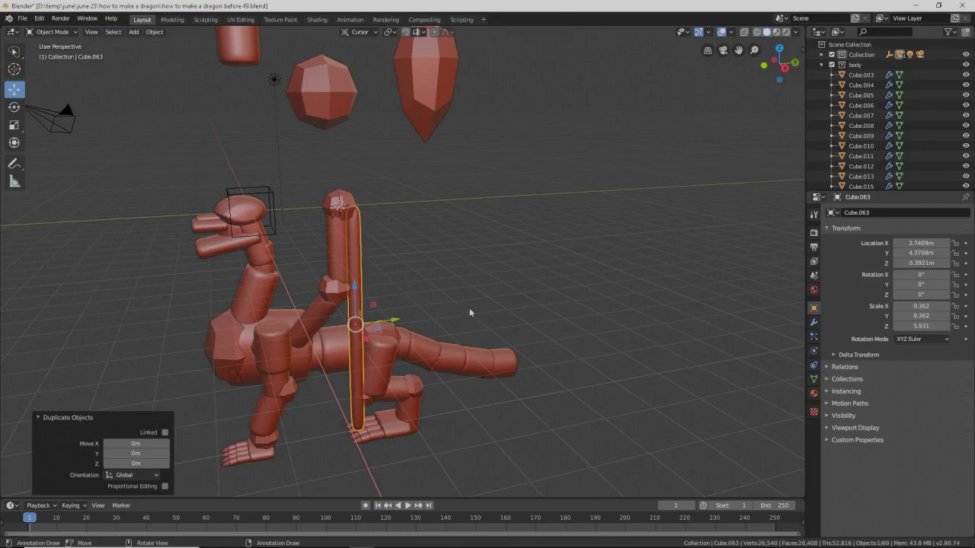
key(r)
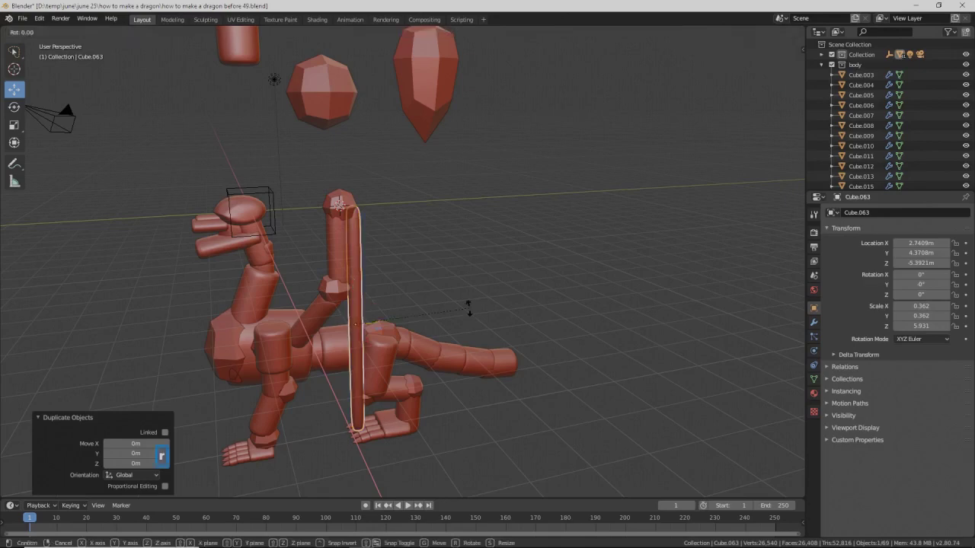
key(x)
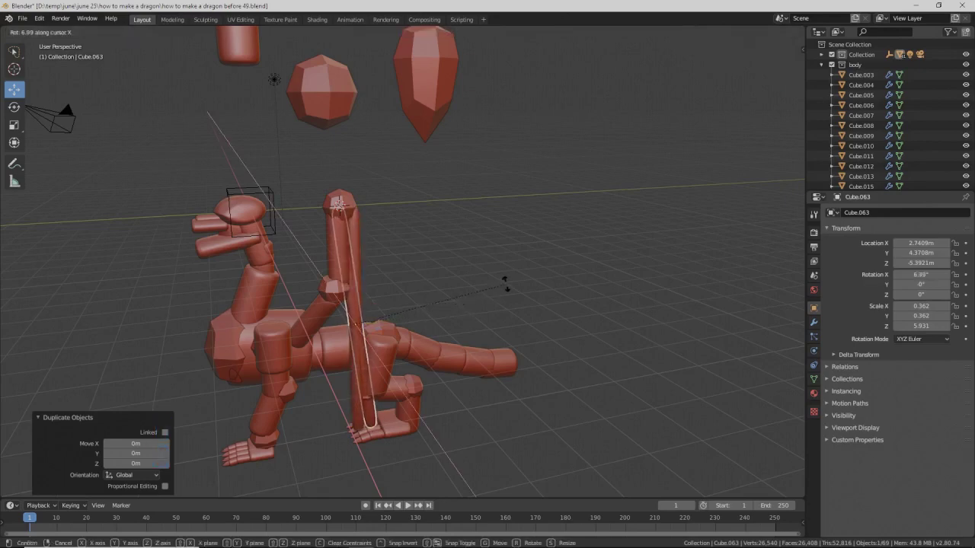
right_click(485, 303)
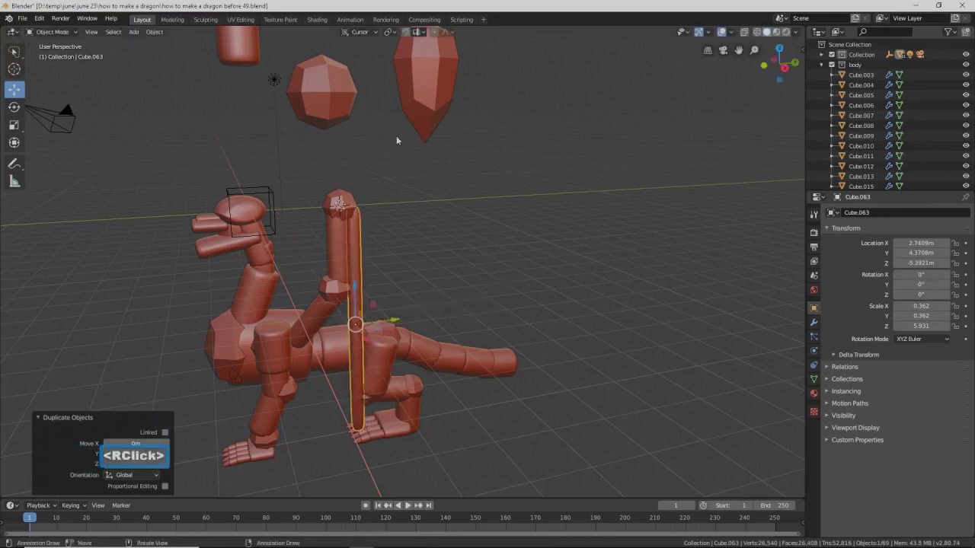
click(359, 33)
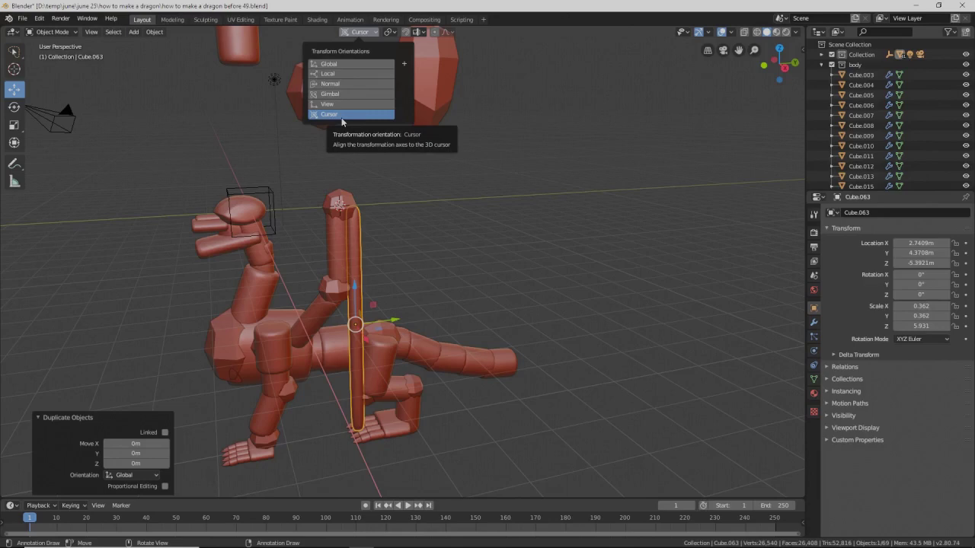
click(347, 65)
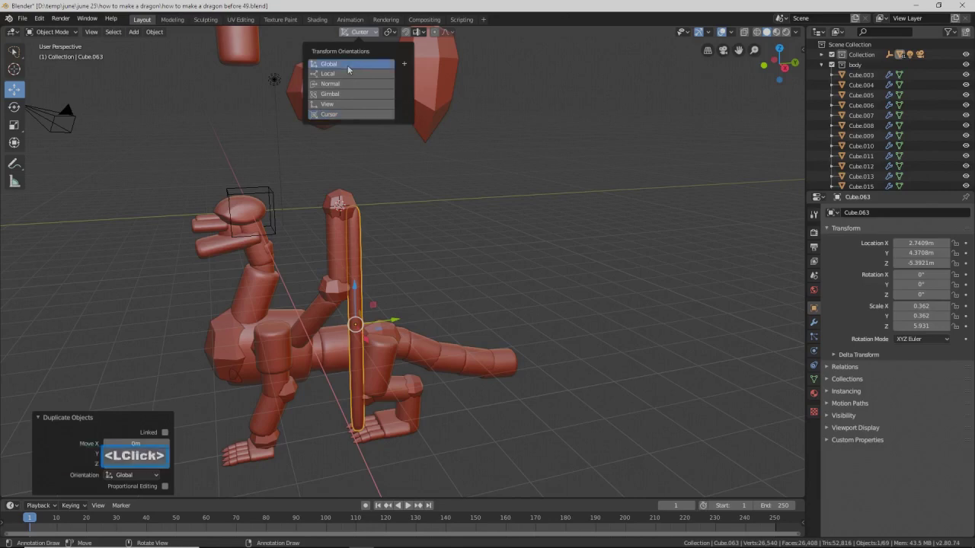
- Set the pivot point to the 3D cursor and rotate one long thin cylinder about 52.9° around the global X axis
click(395, 34)
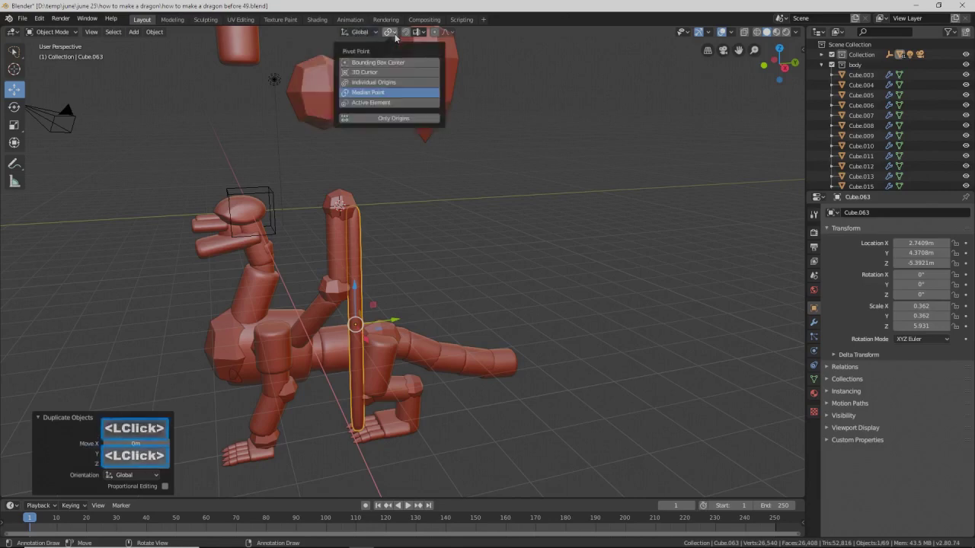
click(383, 82)
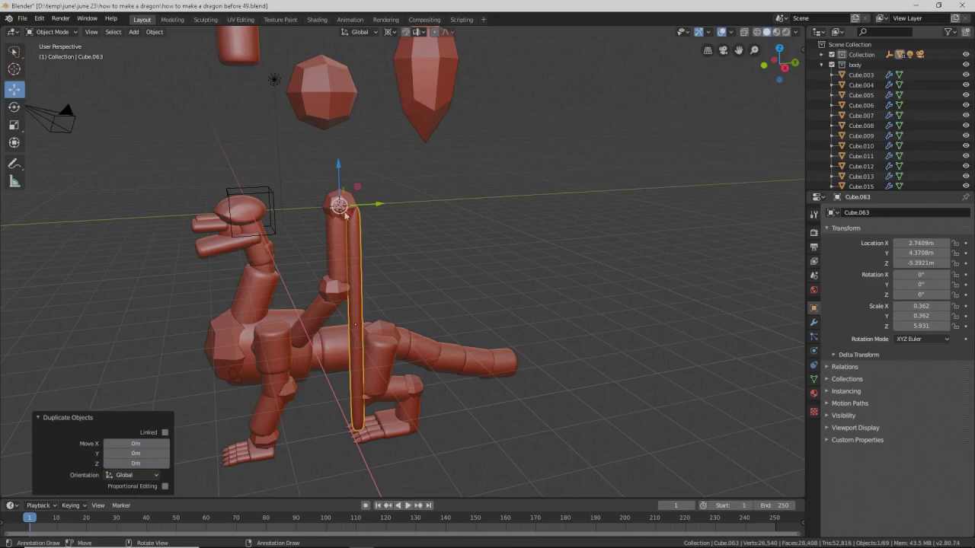
key(r)
key(x)
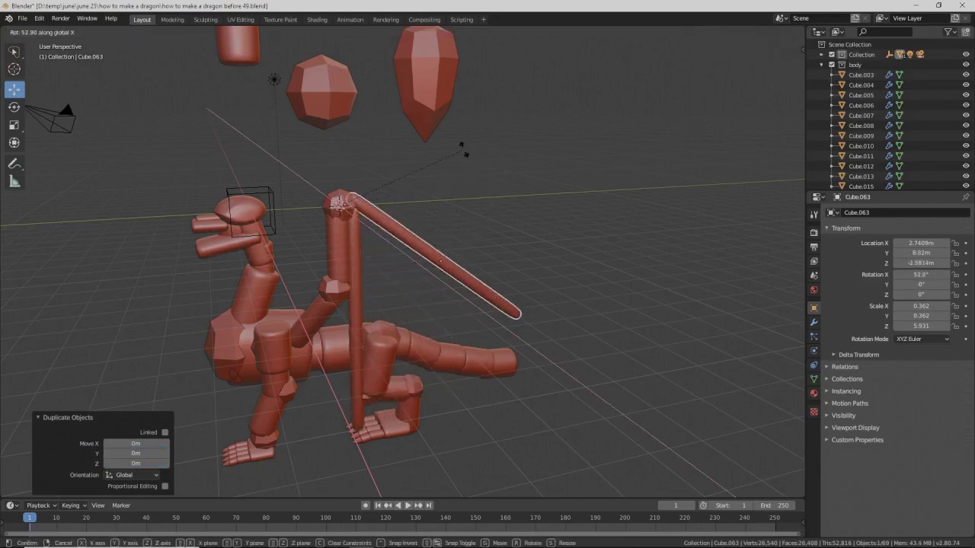
click(464, 151)
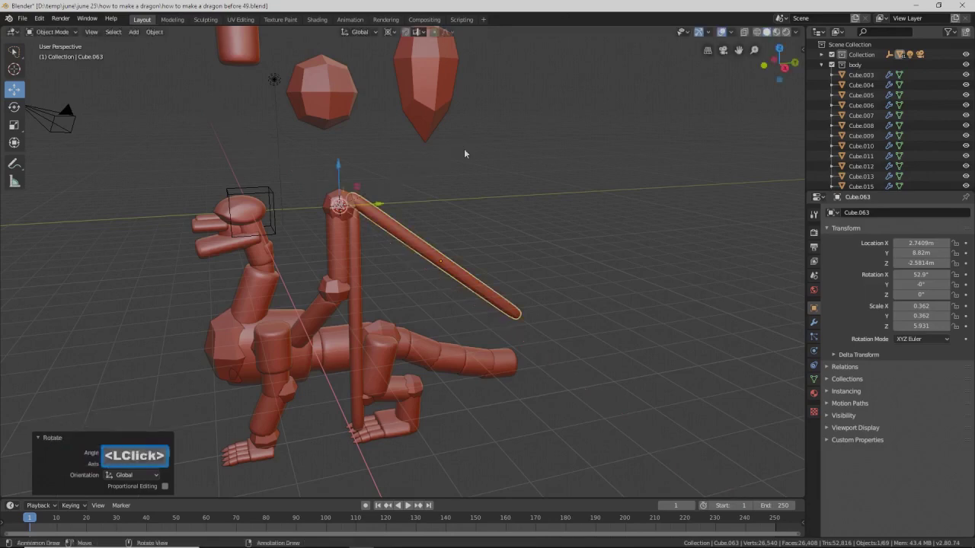
- Rotate a second upright long thin cylinder about 79.3° around the global X axis, pivoting at the top joint
click(361, 284)
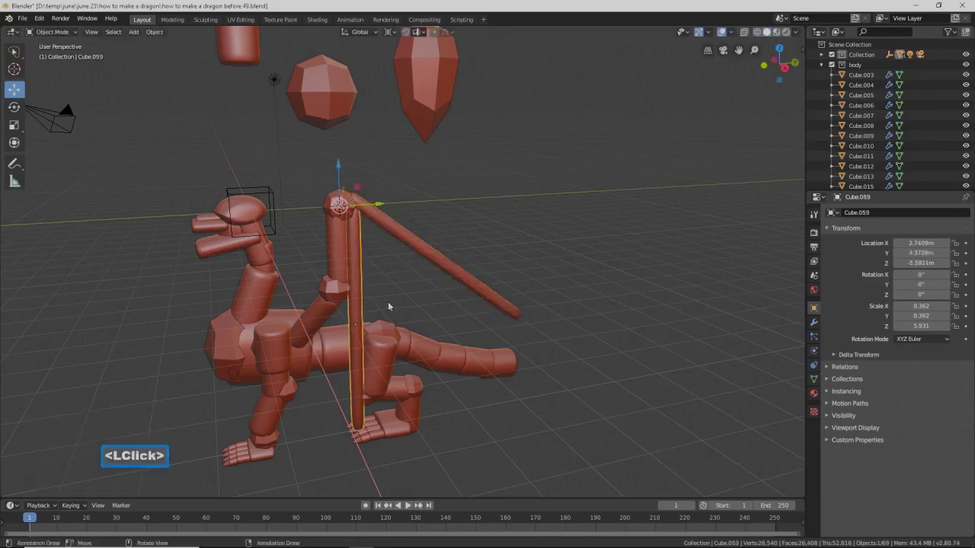
key(shift+d)
key(r)
key(x)
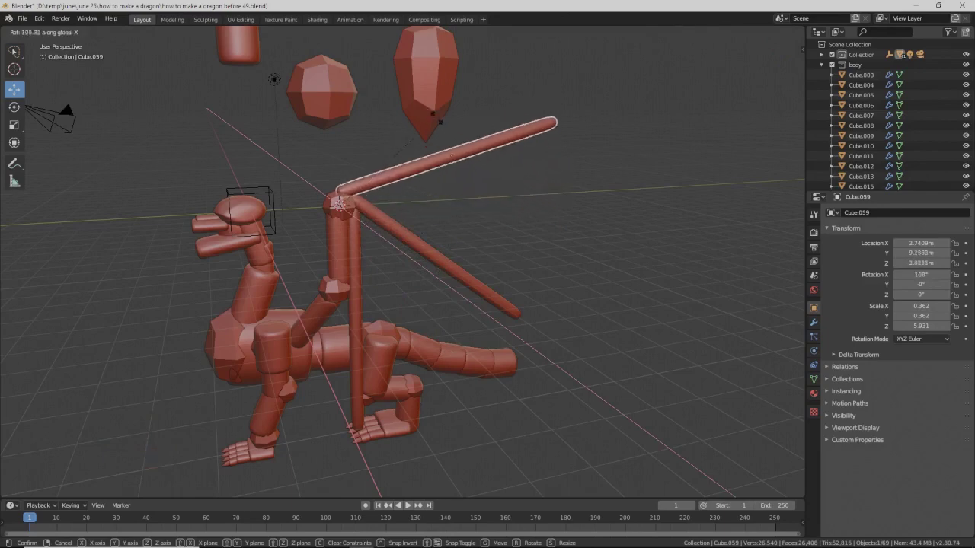
click(438, 175)
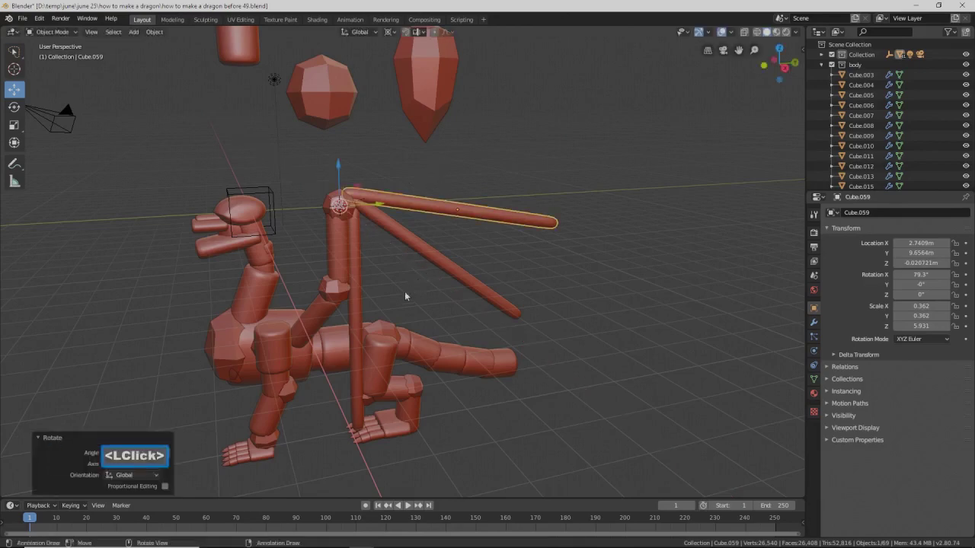
- Rotate a third upright long thin cylinder about 123° around the global X axis so it points up and back
click(354, 349)
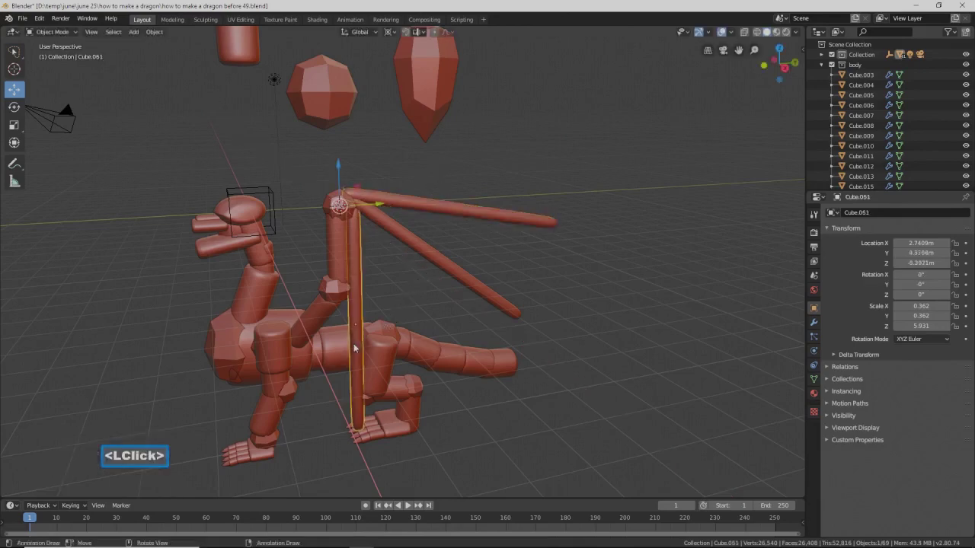
key(r)
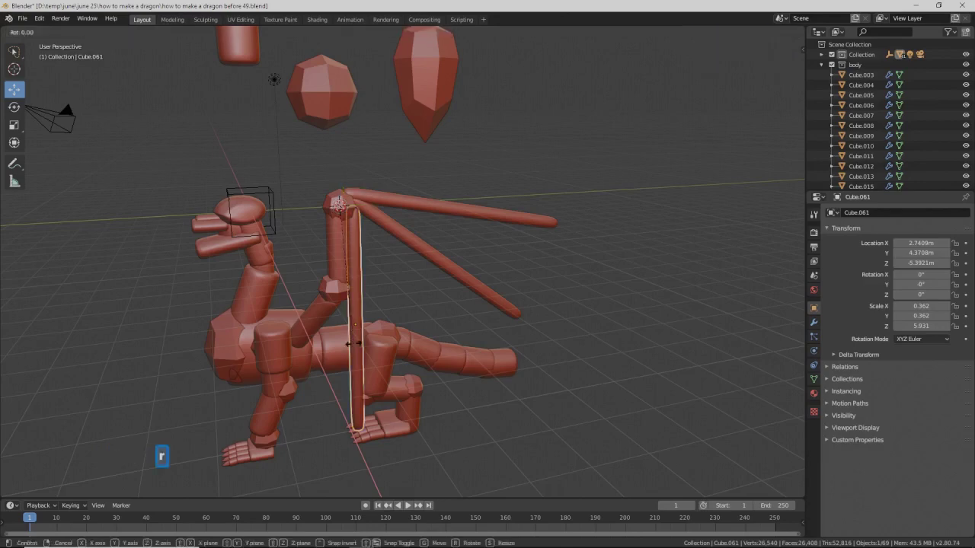
key(x)
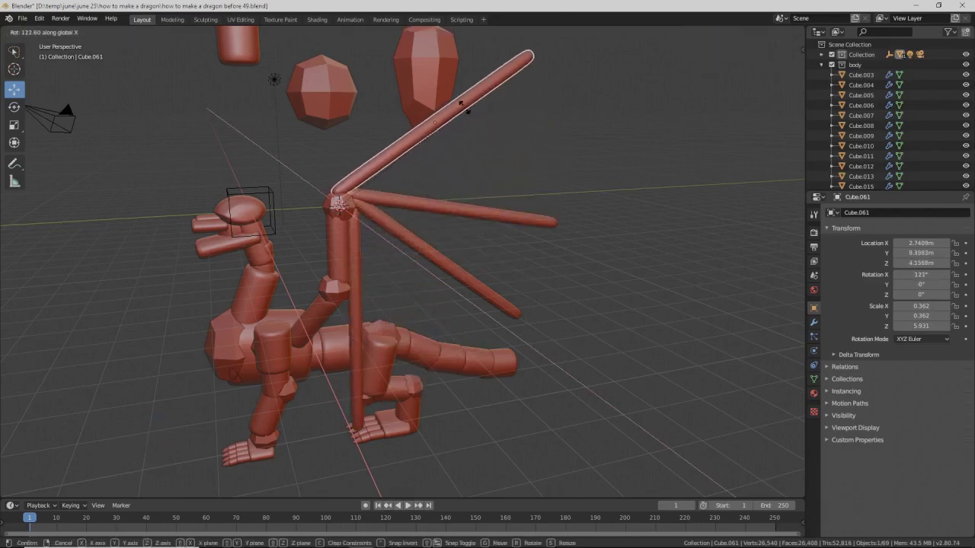
click(466, 112)
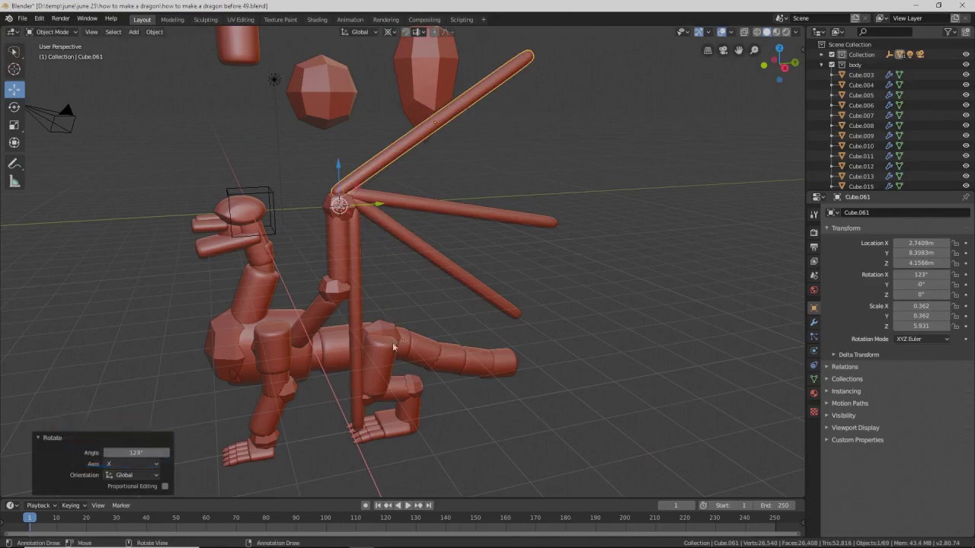
- Rotate the last upright long thin cylinder about 30.2° around the global X axis as the lowest finger bone
click(354, 355)
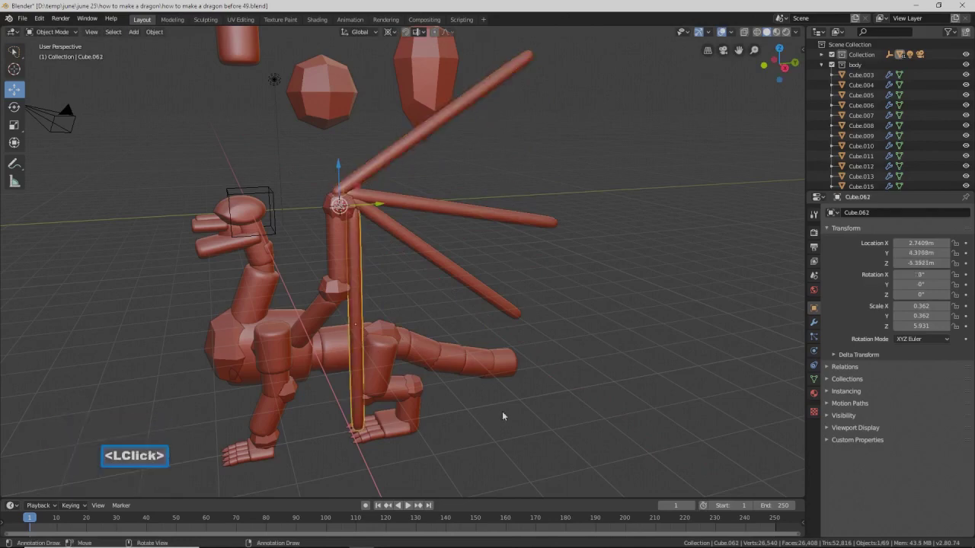
key(r)
key(x)
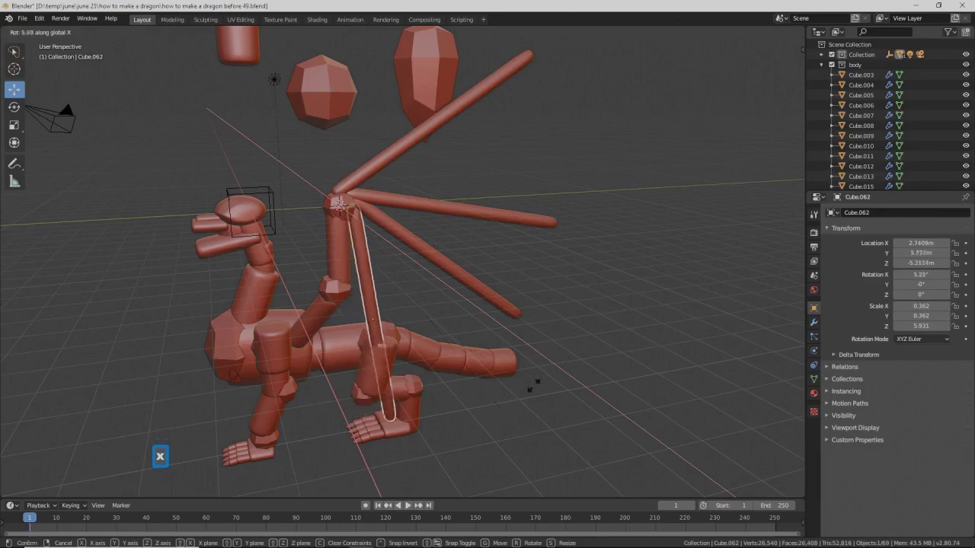
click(589, 308)
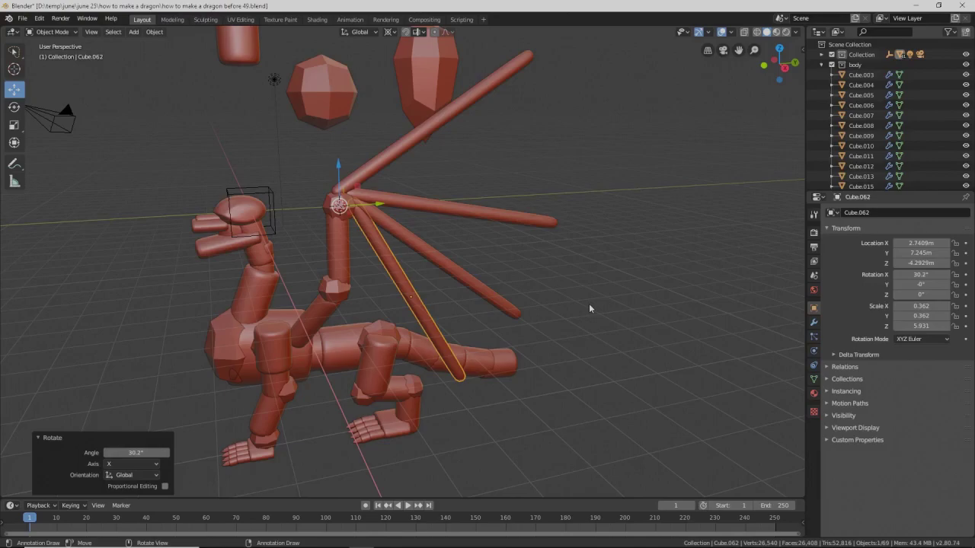
key(Pause)
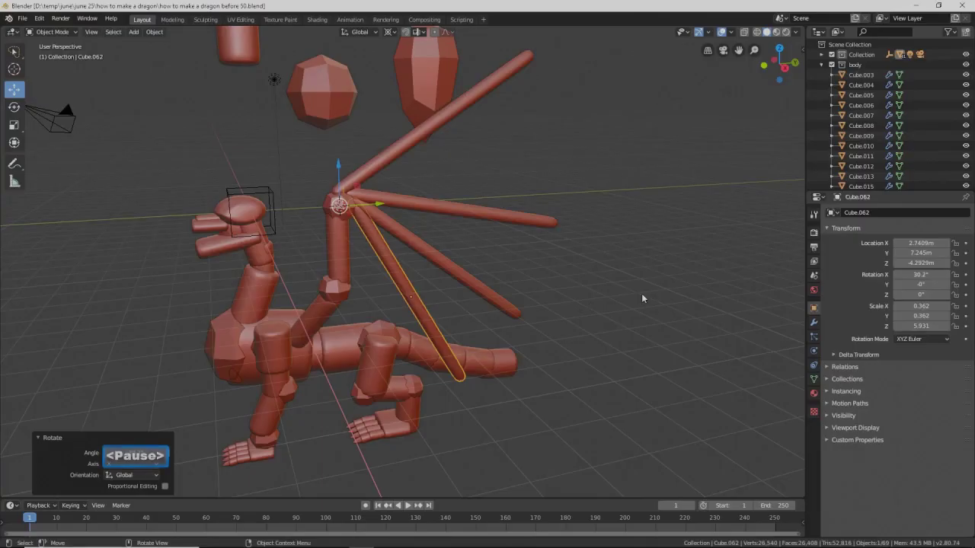
- Select all four finger bones and rotate them together about -36.8° around the global Z axis, swinging them outward from the body
mouse_move(420, 283)
middle_down()
mouse_move(468, 270)
mouse_move(418, 279)
middle_up()
shift+click(436, 263)
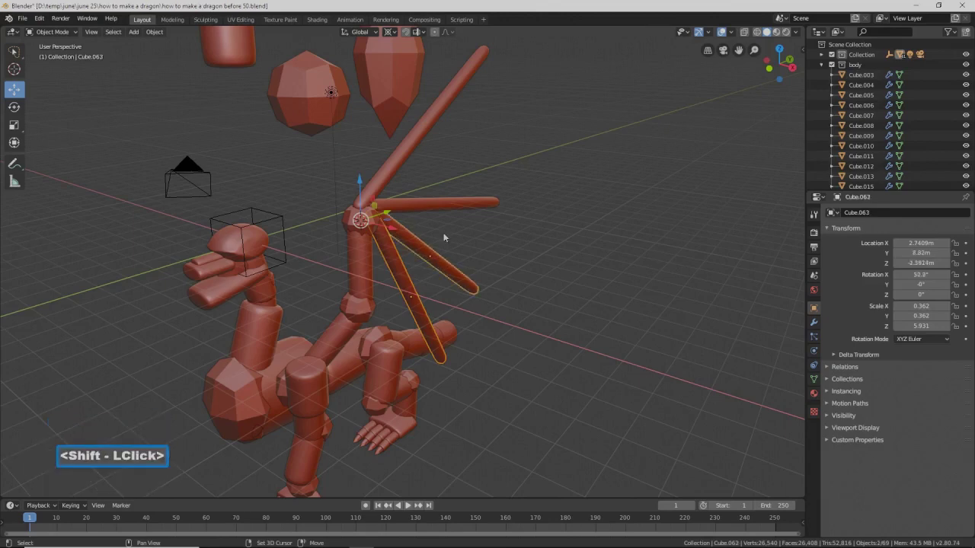
shift+click(446, 202)
shift+click(417, 134)
middle_drag(372, 259, 397, 258)
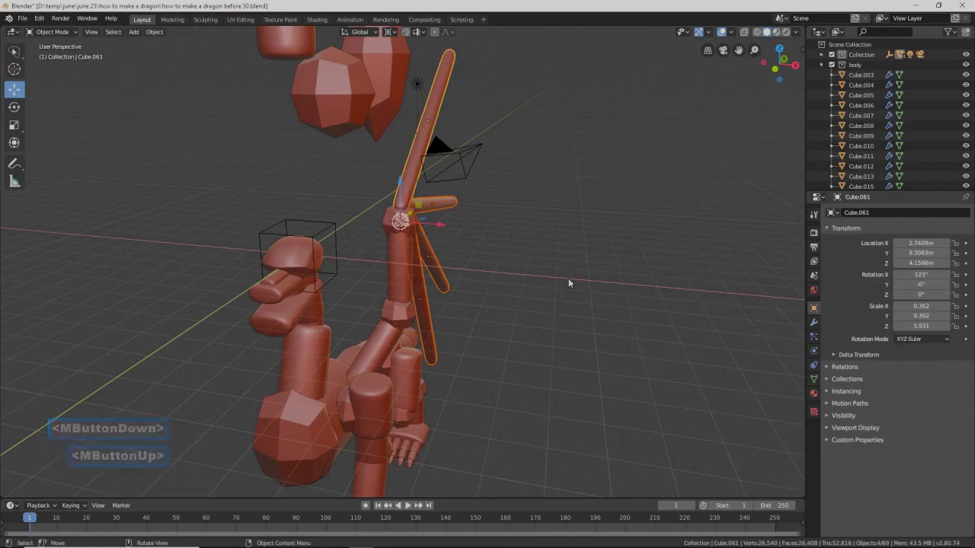
key(r)
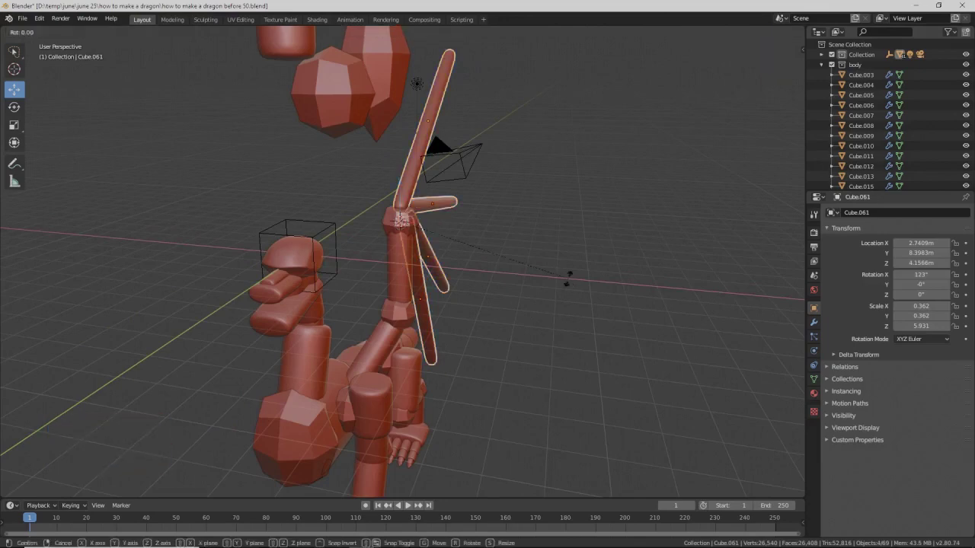
key(z)
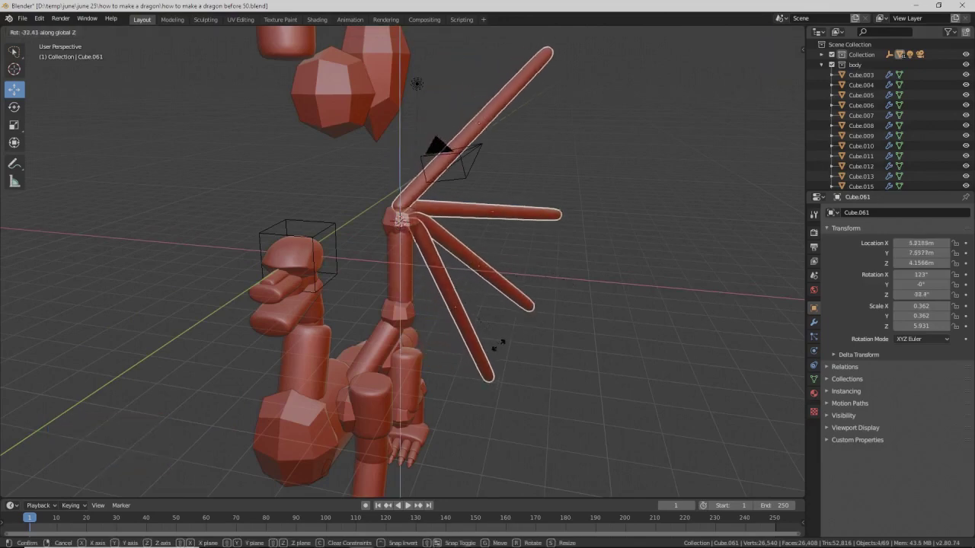
click(491, 356)
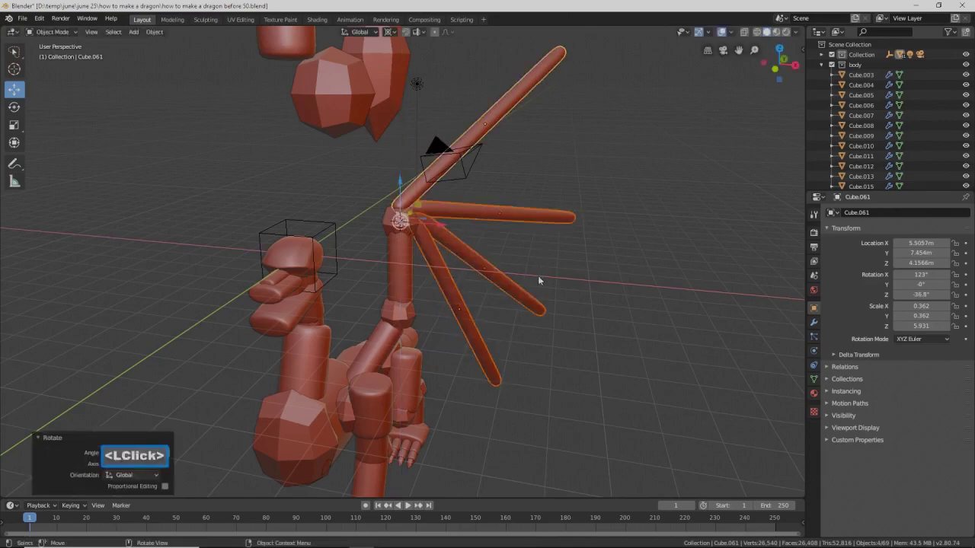
click(625, 356)
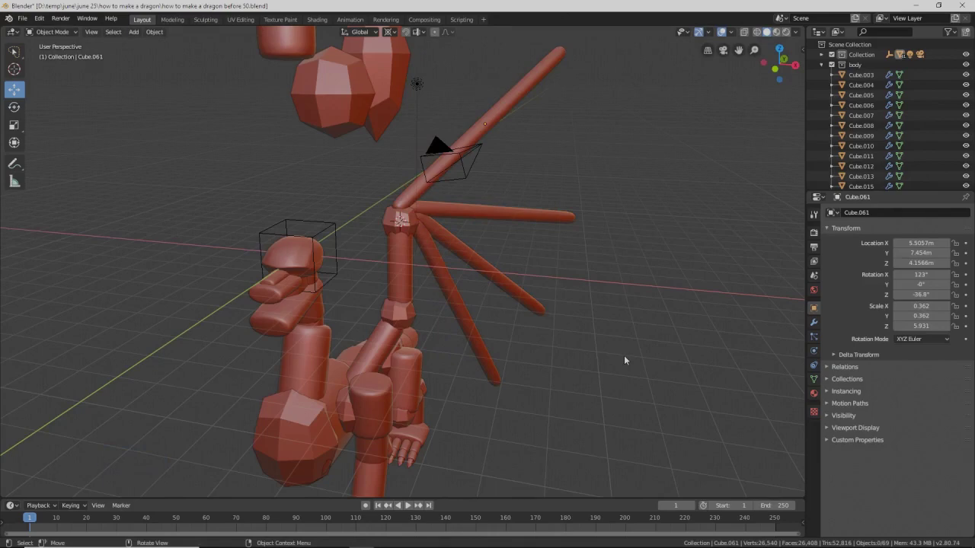
key(Pause)
- Set the pivot point to Median Point and lengthen the uppermost finger bone along its local Z axis to about 8.67 scale
middle_drag(620, 246, 557, 245)
click(460, 121)
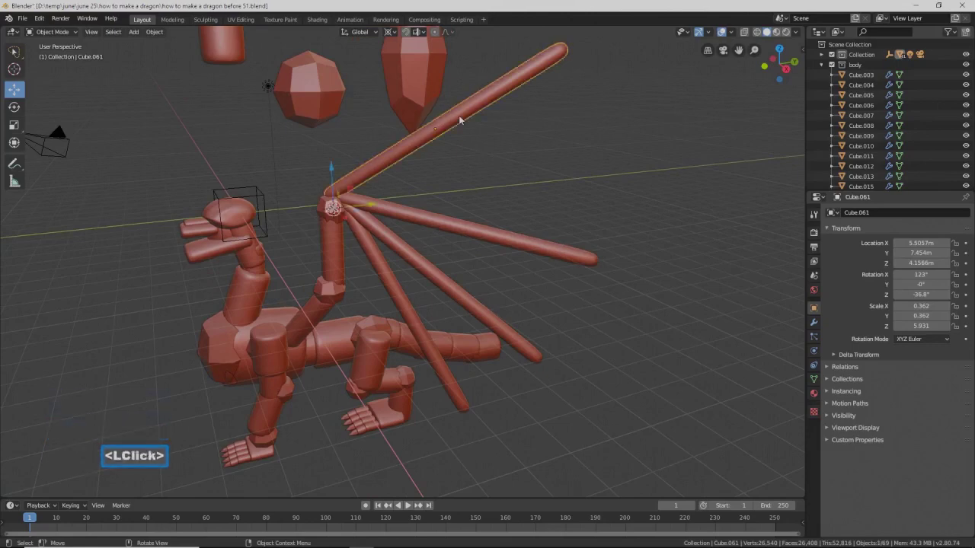
click(390, 33)
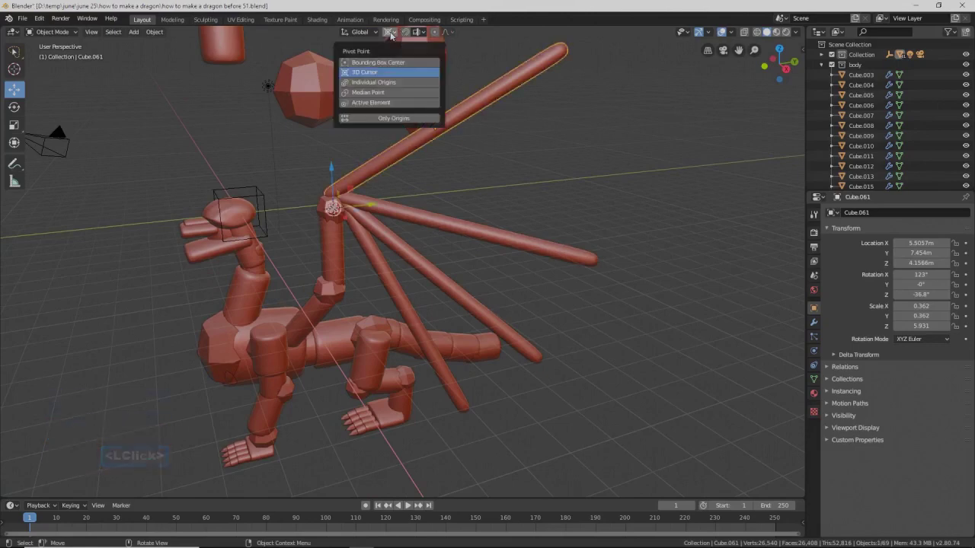
click(390, 93)
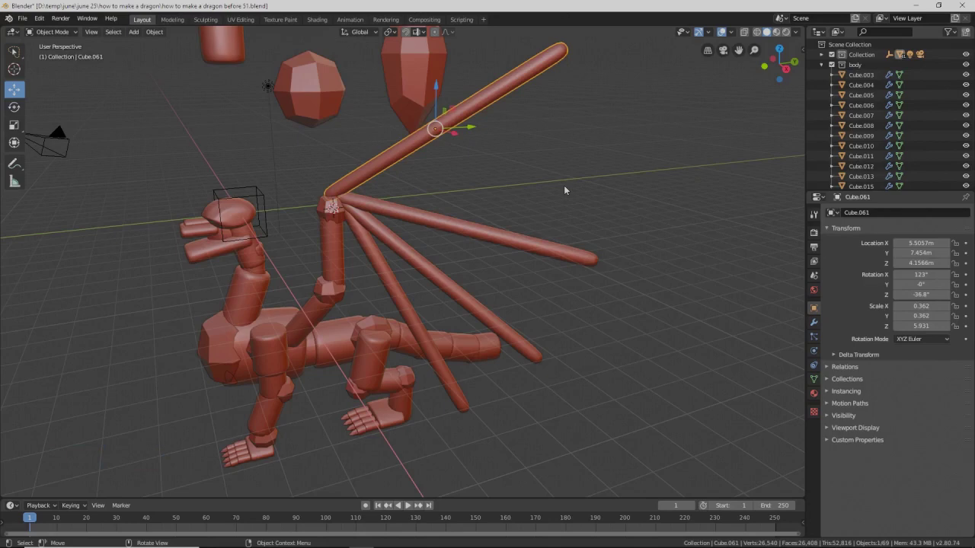
key(s)
key(z)
key(z)
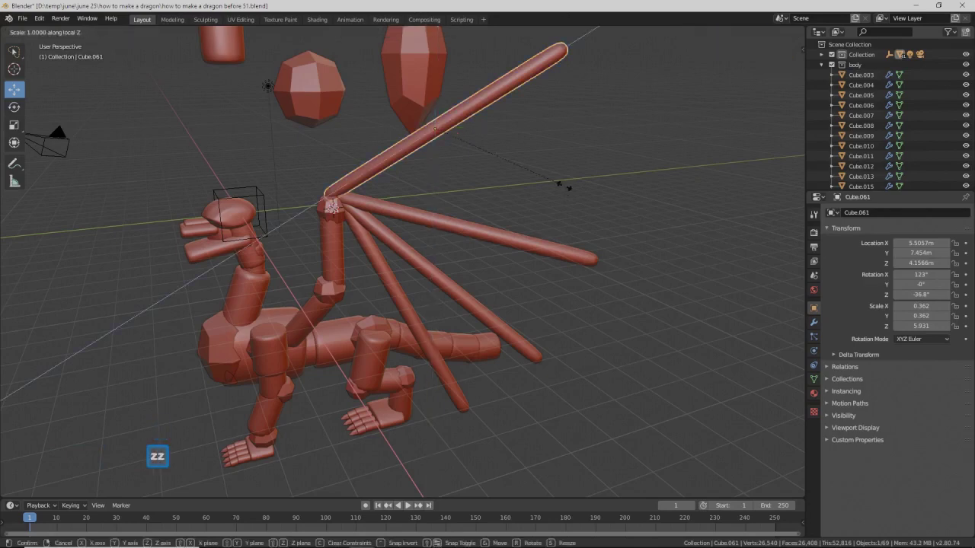
click(628, 204)
scroll(628, 204, down, 1)
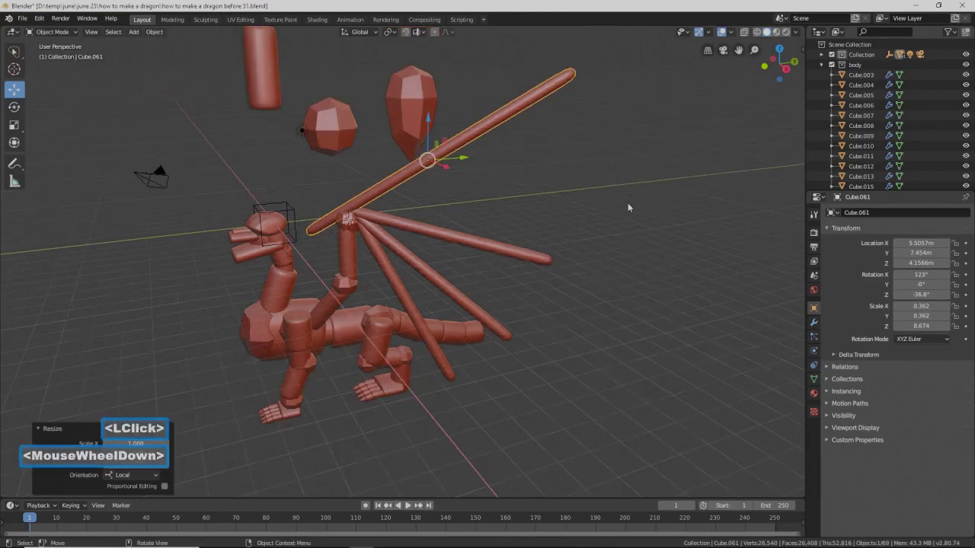
- Move the uppermost finger bone along X, Y and Z so its base meets the joint, placing it at about 6.64, 9.01, 5.26 m
drag(462, 158, 485, 149)
drag(455, 119, 462, 107)
middle_drag(462, 107, 482, 137)
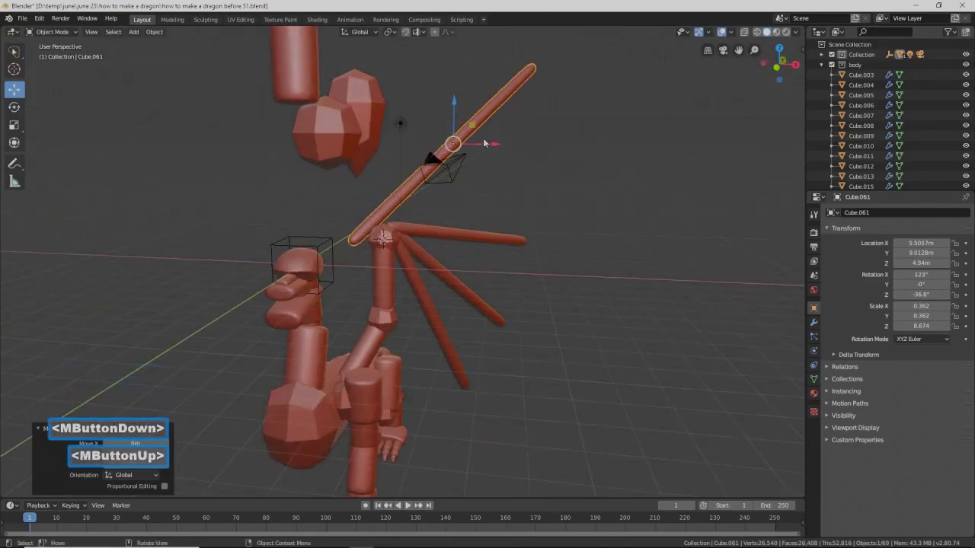
drag(491, 146, 512, 145)
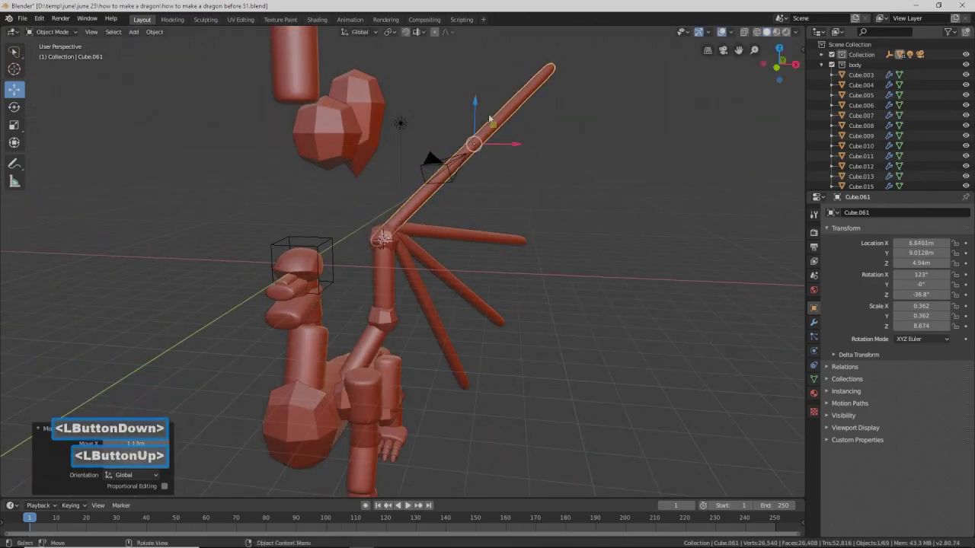
drag(478, 108, 480, 101)
middle_drag(518, 196, 469, 200)
- Shift the lowest finger bone along Y to about 5.75 m and enlarge the top arm joint uniformly to about 0.567 scale
click(387, 253)
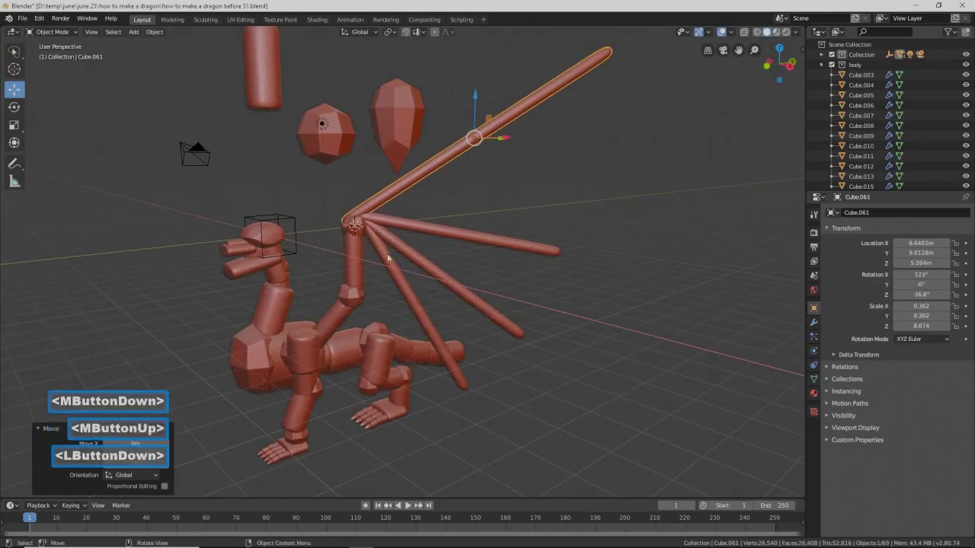
drag(452, 302, 442, 309)
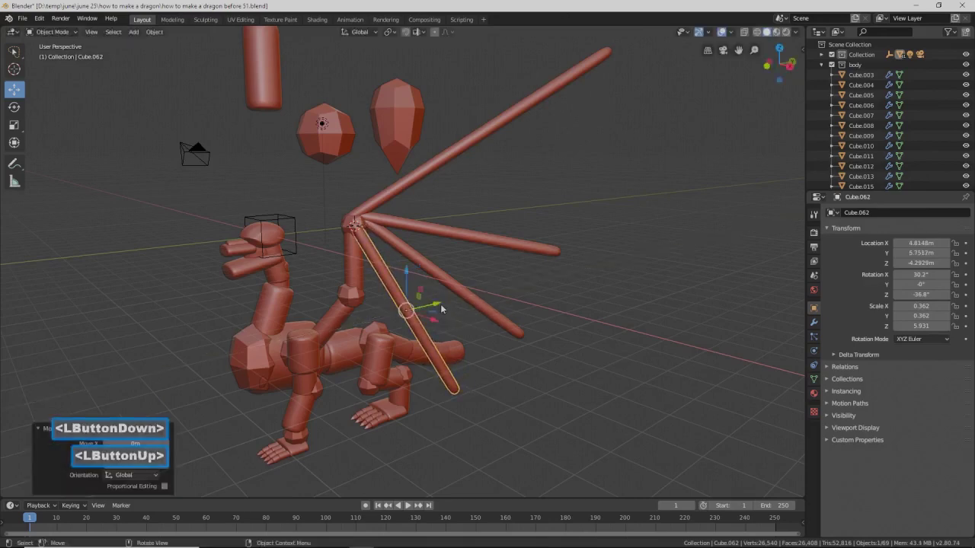
scroll(395, 258, up, 1)
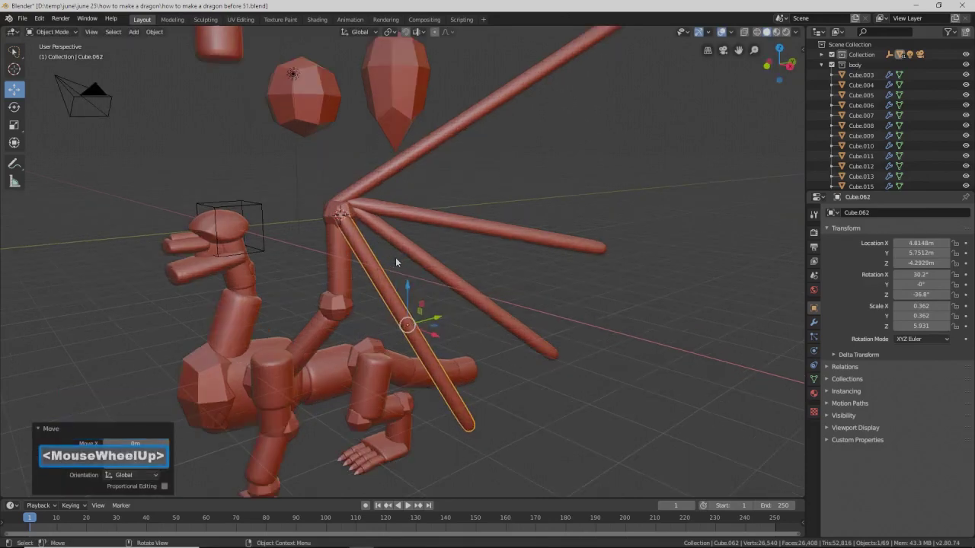
click(342, 202)
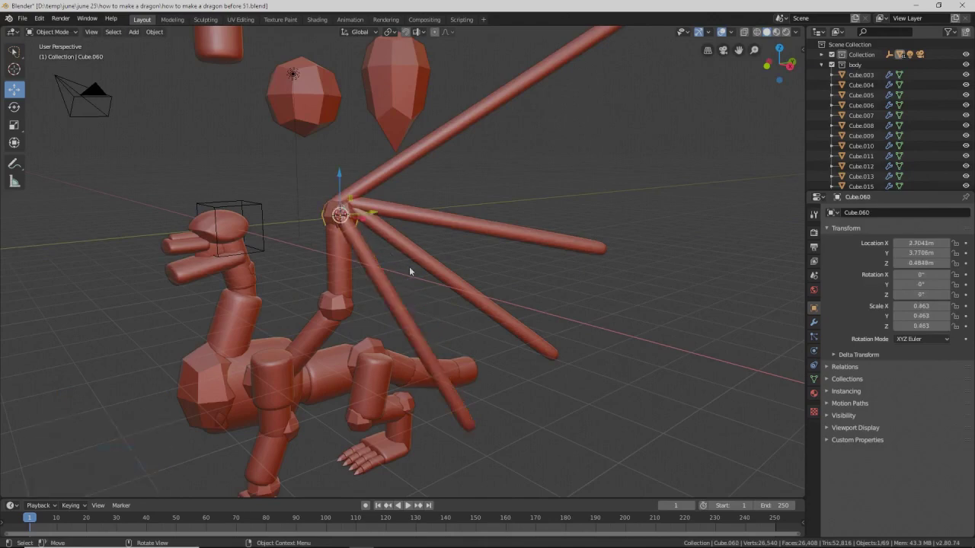
scroll(409, 271, up, 1)
key(s)
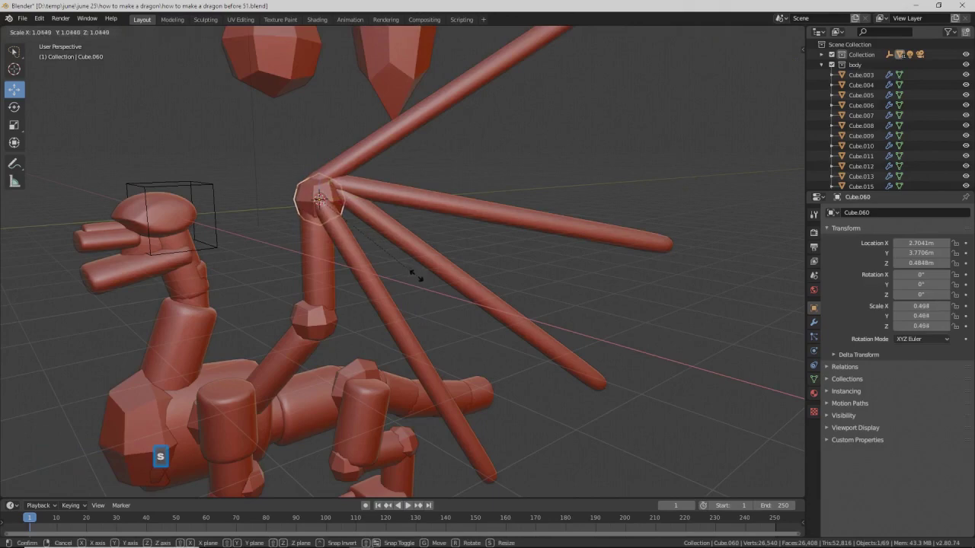
click(435, 282)
- Shift the lower middle finger bone along Y to about 7.56 m, bringing its base closer to the joint
click(414, 252)
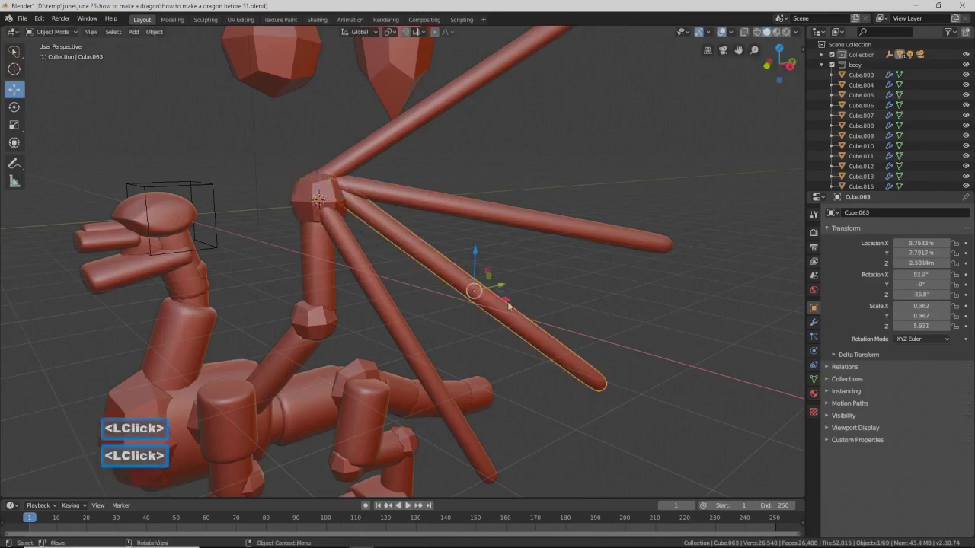
middle_drag(523, 313, 508, 288)
drag(510, 285, 504, 282)
- Reposition the uppermost finger bone to about 9.21 m in Y and 5.53 m in Z so its base sits higher on the joint
click(332, 185)
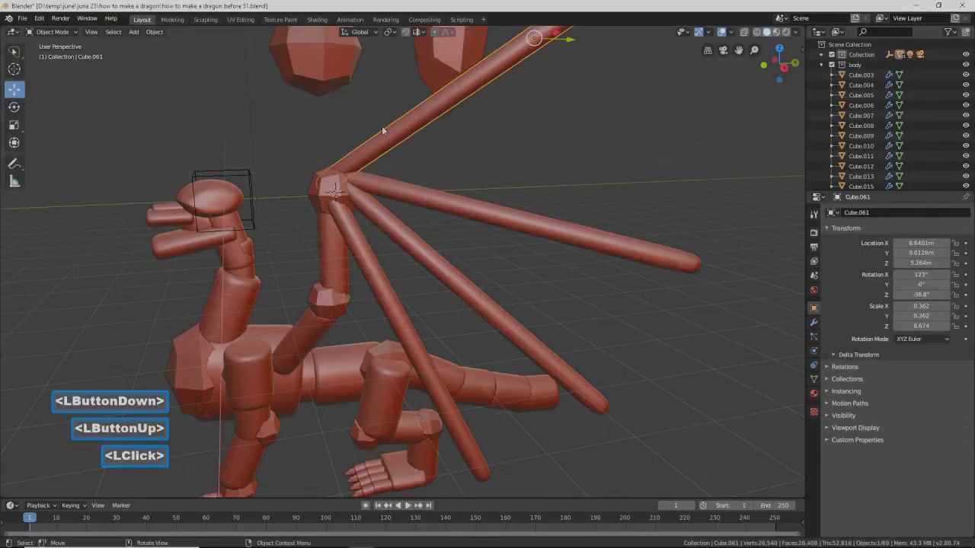
scroll(541, 118, down, 3)
drag(542, 101, 478, 138)
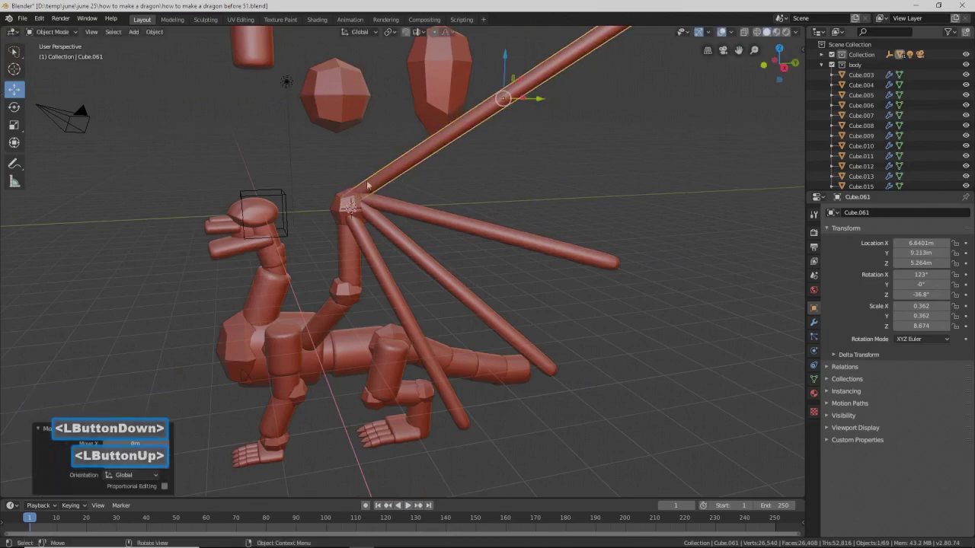
drag(504, 61, 507, 51)
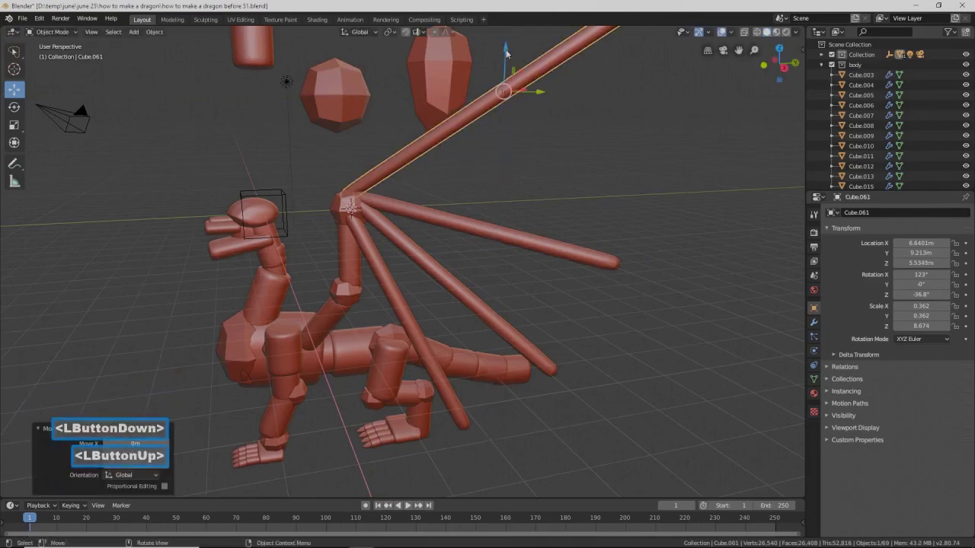
- Nudge the two middle finger bones against the joint, raising the upper one slightly and shifting the lower one down and inward
click(376, 215)
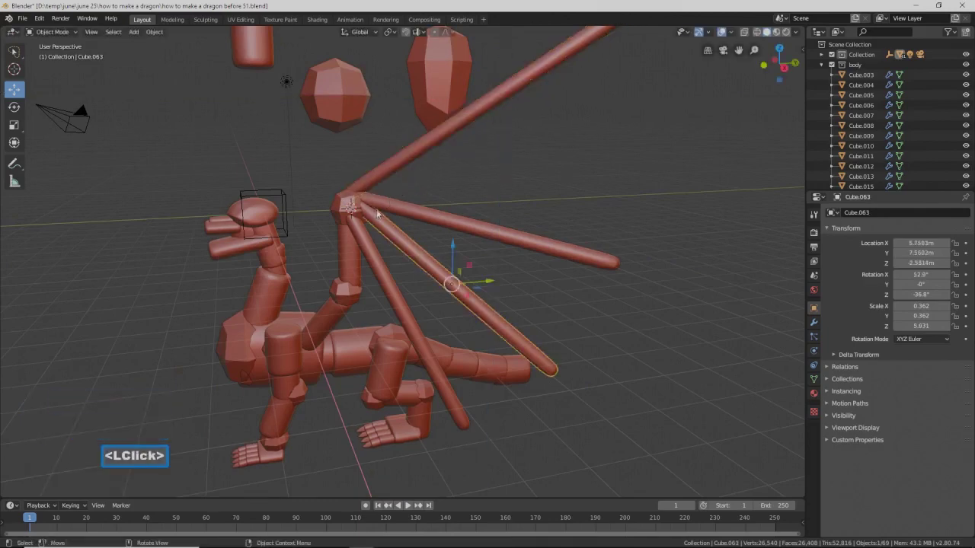
drag(449, 249, 450, 252)
click(443, 221)
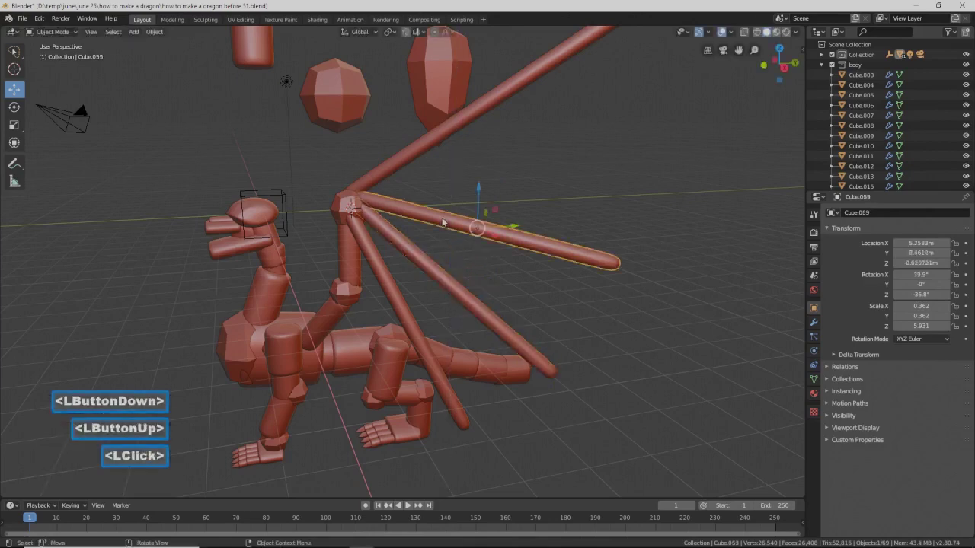
drag(482, 187, 477, 193)
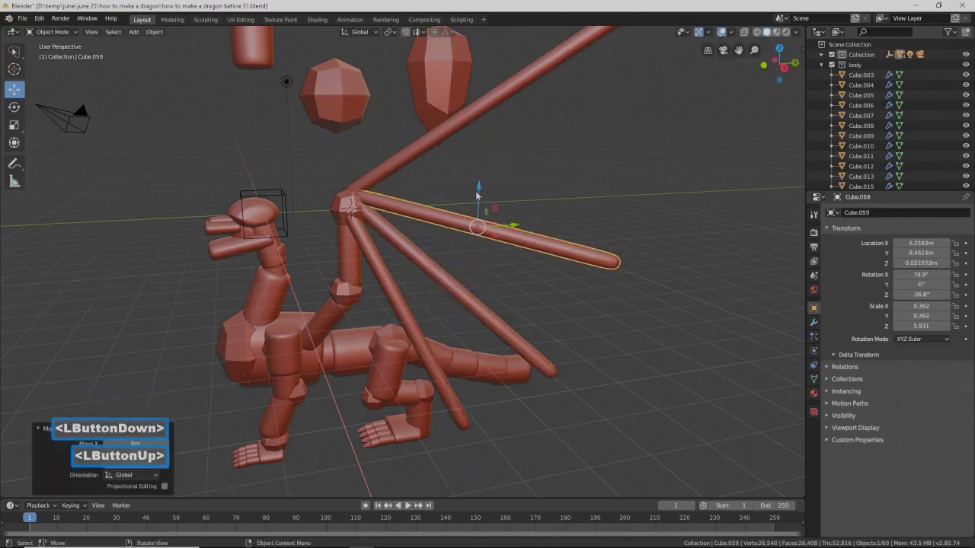
click(446, 284)
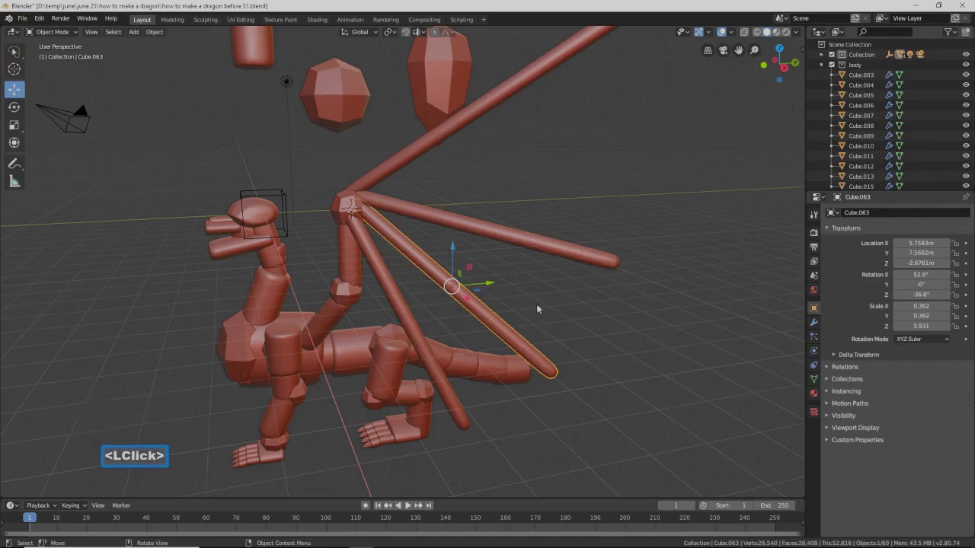
key(g)
click(542, 240)
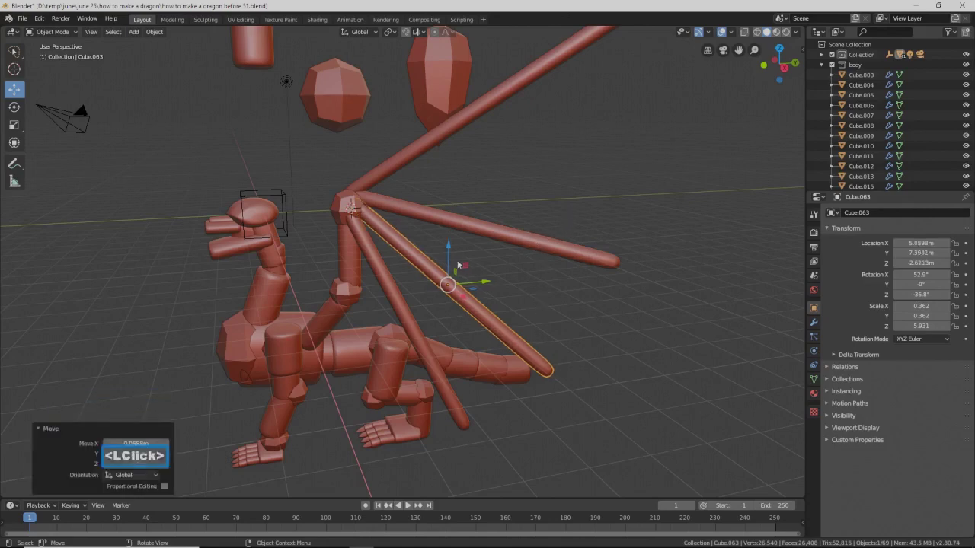
- Rotate the upper middle finger bone about 13.5° around the global X axis and raise it so its base meets the joint
click(540, 251)
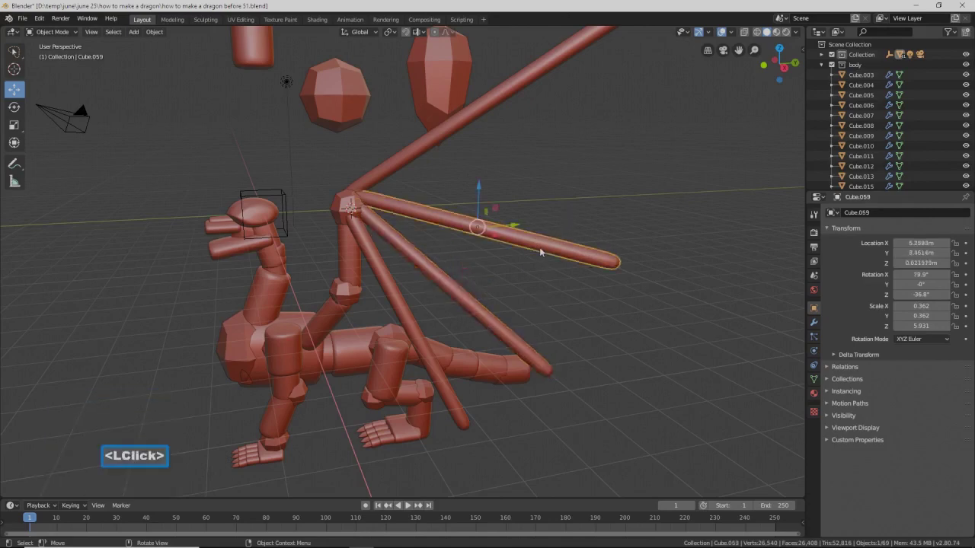
key(r)
key(x)
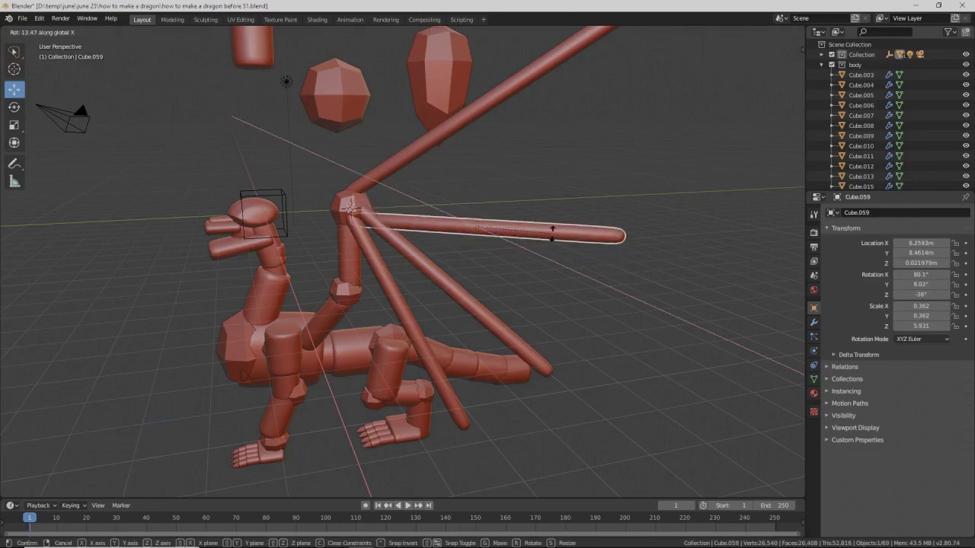
click(552, 234)
drag(480, 191, 483, 163)
- Rotate the lower middle finger bone around the global X axis to about 60.1° X rotation and raise it to meet the joint
click(463, 308)
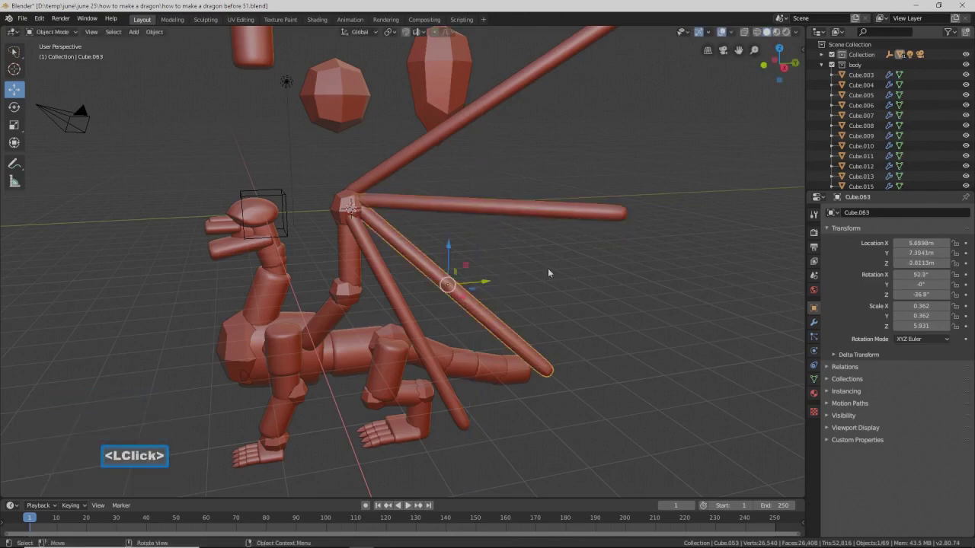
key(r)
key(x)
click(525, 261)
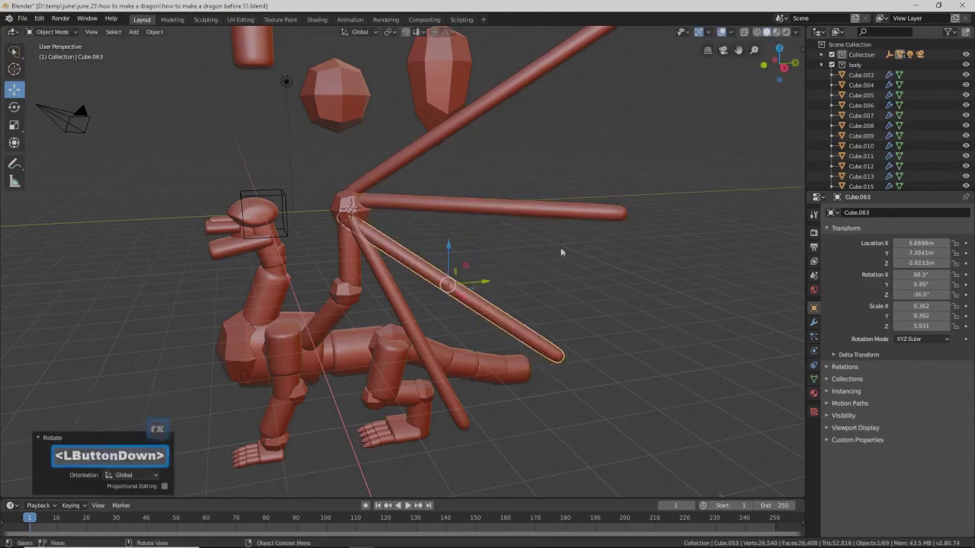
drag(451, 249, 450, 236)
- Rotate the uppermost finger bone around the global Z axis to about -33.1°, as seen from above
middle_drag(449, 236, 577, 355)
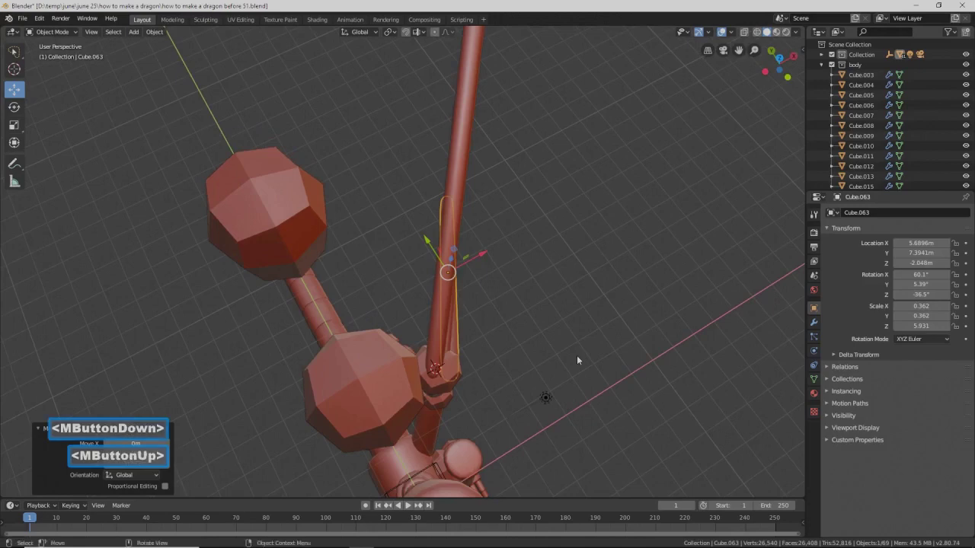
click(434, 360)
key(r)
key(z)
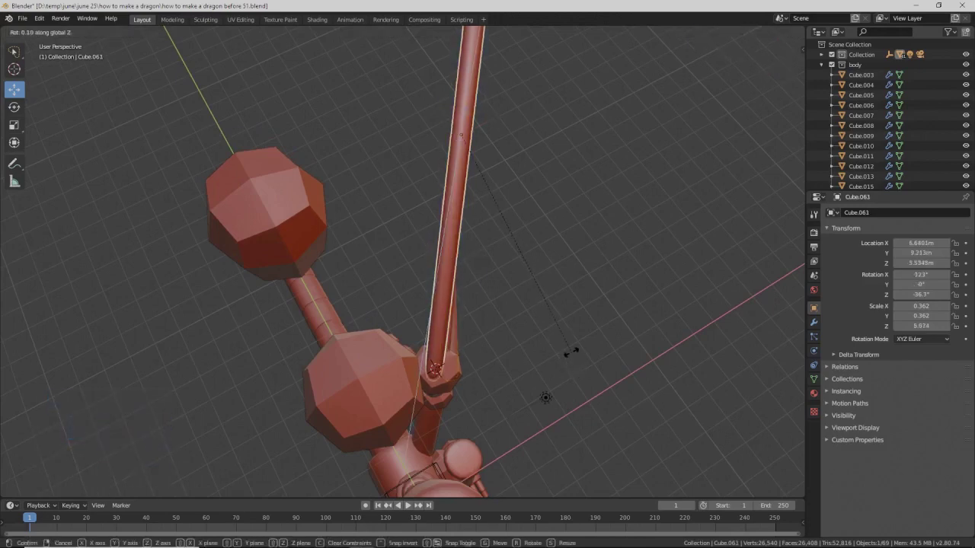
click(579, 349)
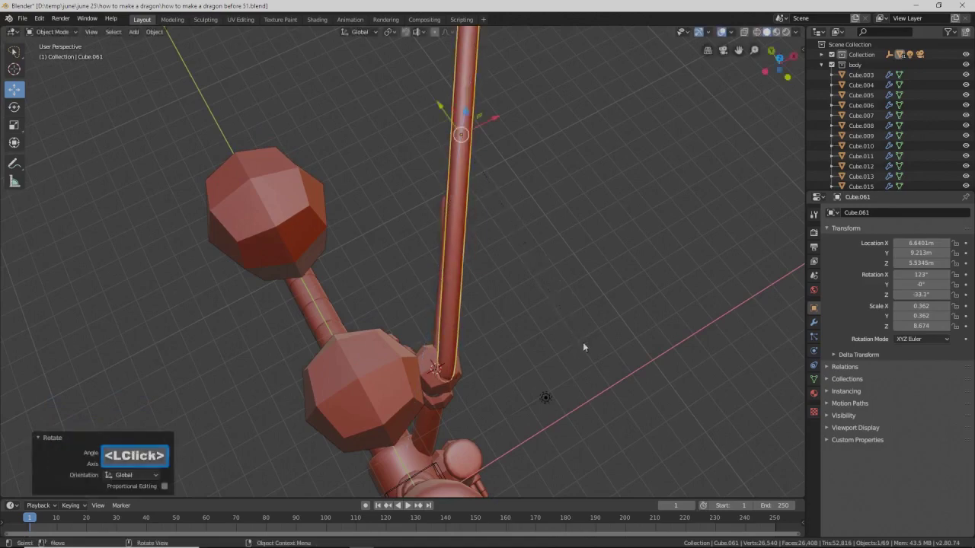
- Examine the joint and the four fanned finger bones from several angles
scroll(576, 360, down, 2)
middle_drag(557, 375, 351, 305)
click(295, 297)
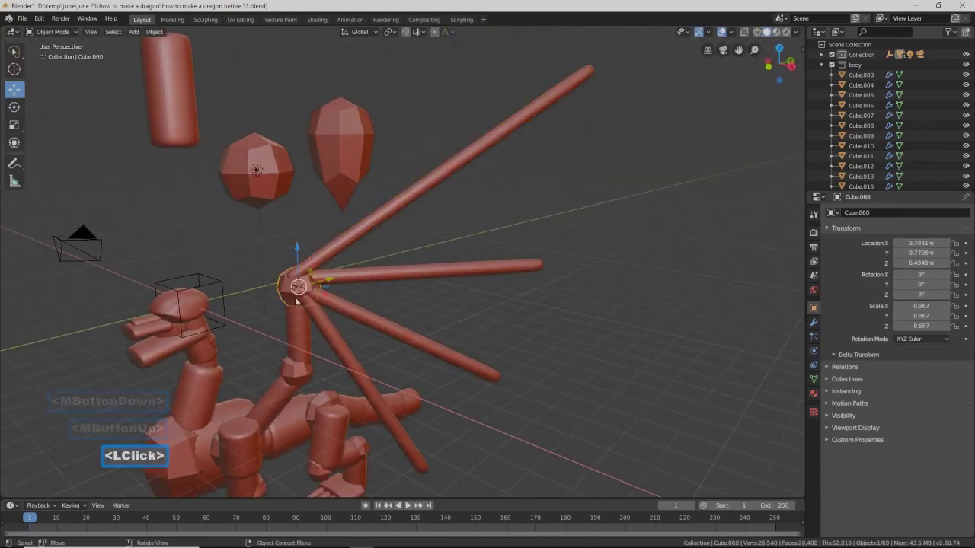
middle_drag(346, 319, 367, 323)
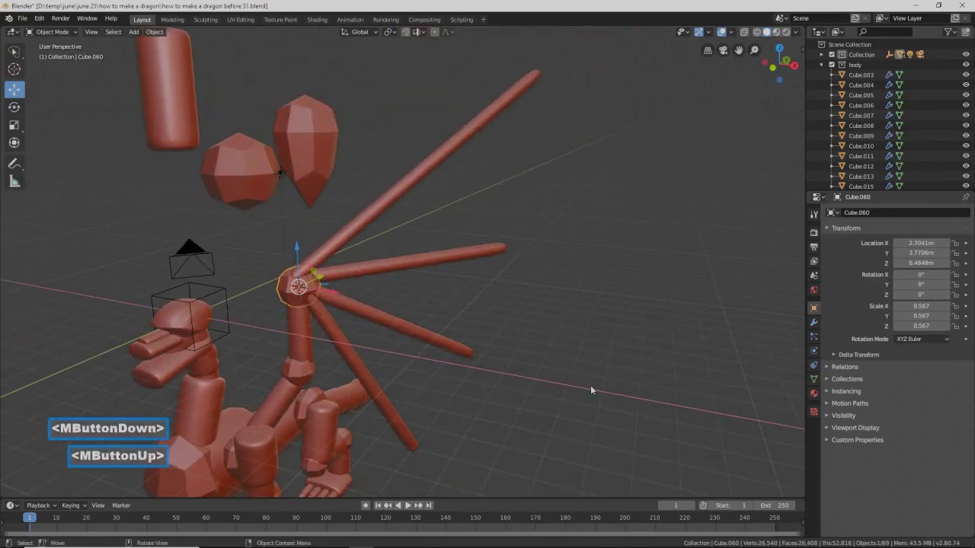
scroll(589, 389, down, 2)
click(588, 386)
shift+middle_drag(576, 393, 573, 363)
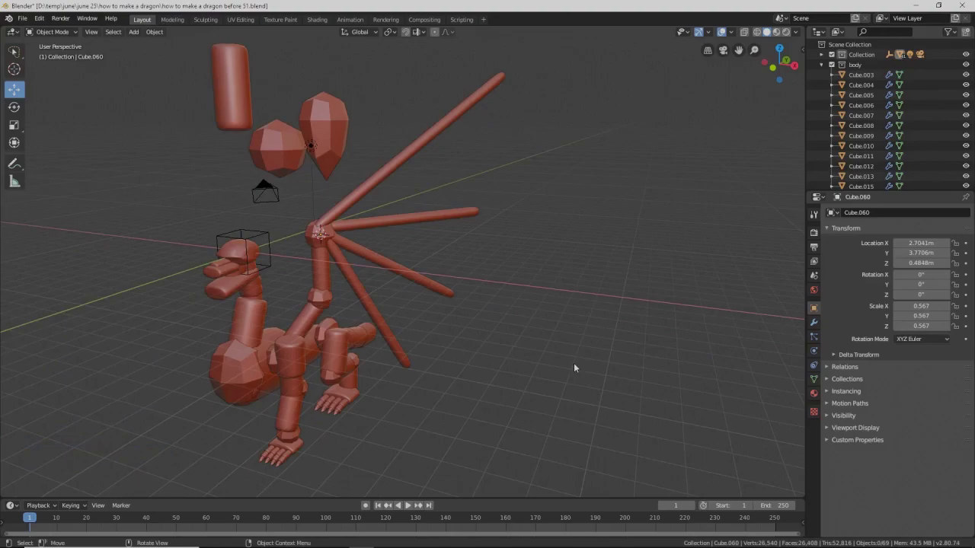
key(Pause)
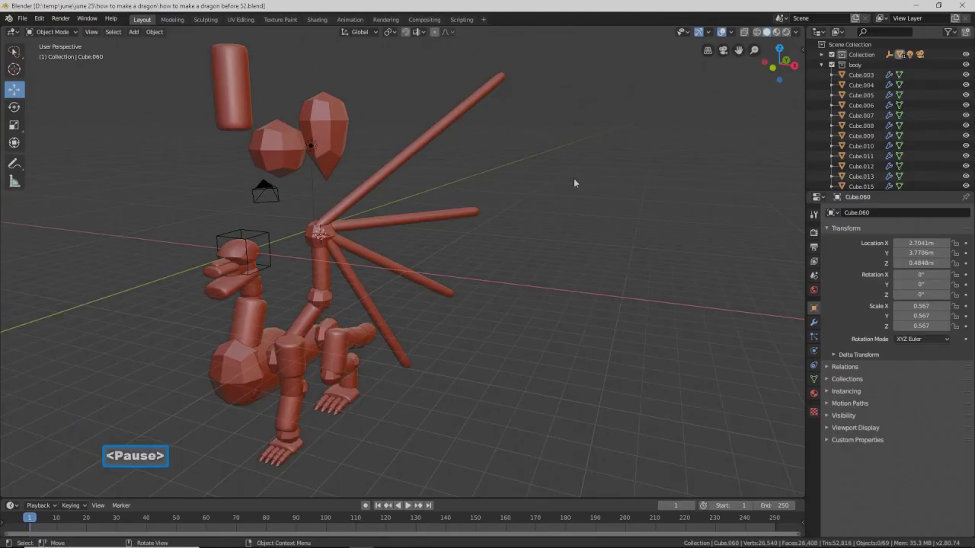
- Stretch the top arm joint along Z to about 0.864 scale and raise it to about 0.98 m
shift+middle_drag(535, 176, 510, 233)
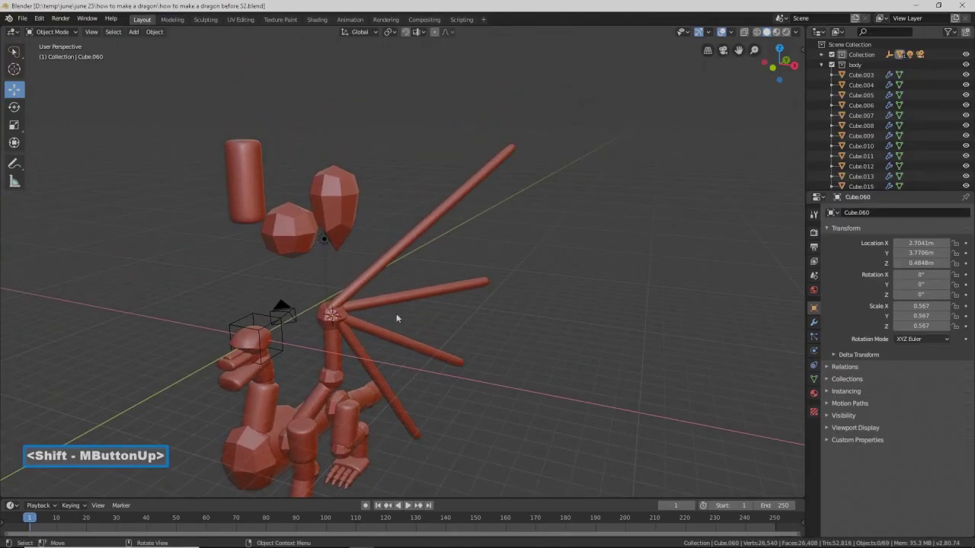
scroll(284, 356, up, 2)
click(275, 361)
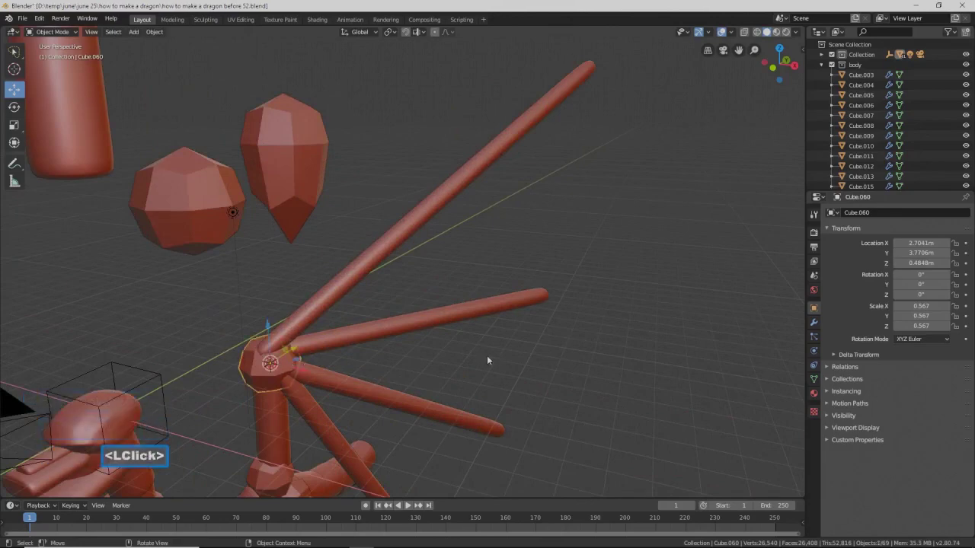
key(s)
key(z)
click(584, 401)
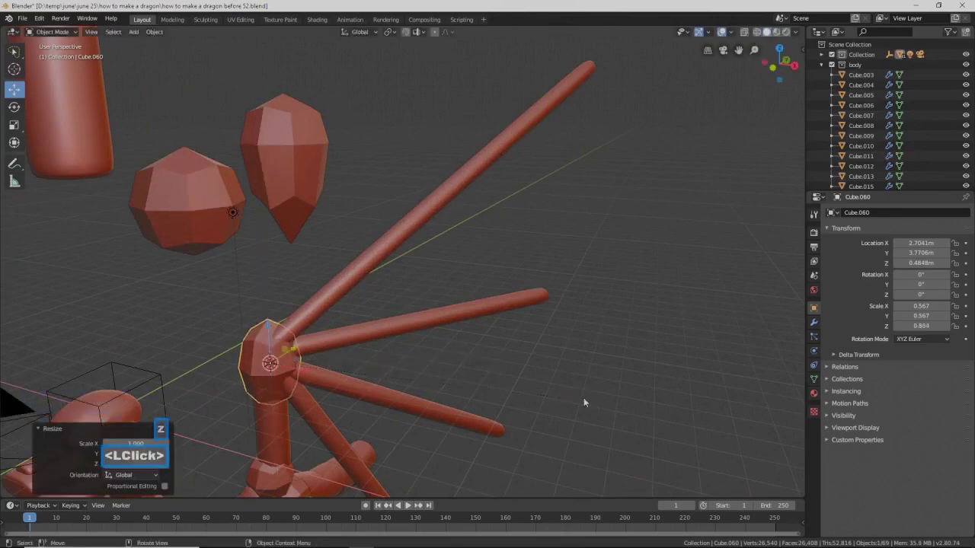
click(267, 326)
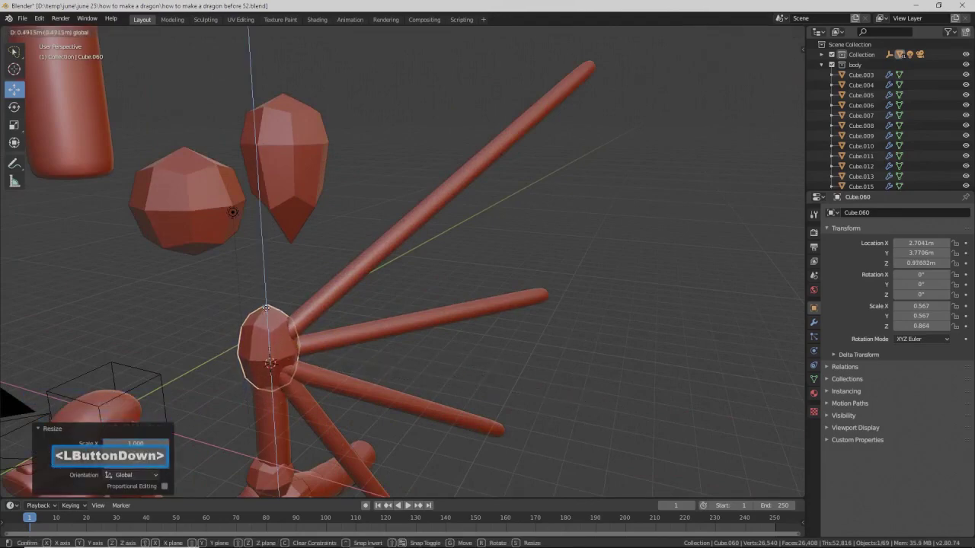
- Duplicate the large spare cylinder, move the copy near the top arm joint and scale it down uniformly to about 0.37 of its size
click(82, 126)
key(shift+d)
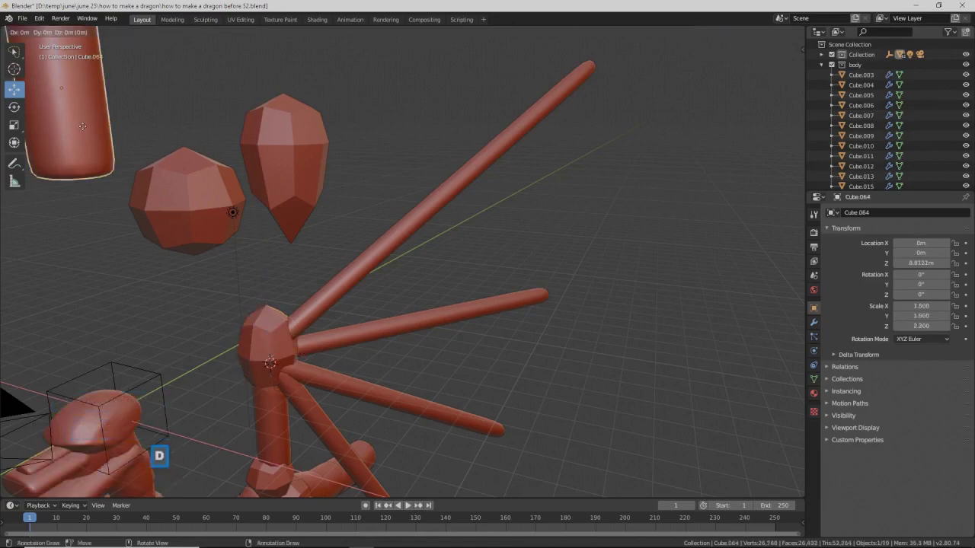
right_click(82, 125)
scroll(82, 126, down, 2)
drag(279, 184, 368, 245)
scroll(373, 269, up, 2)
drag(338, 306, 298, 294)
key(s)
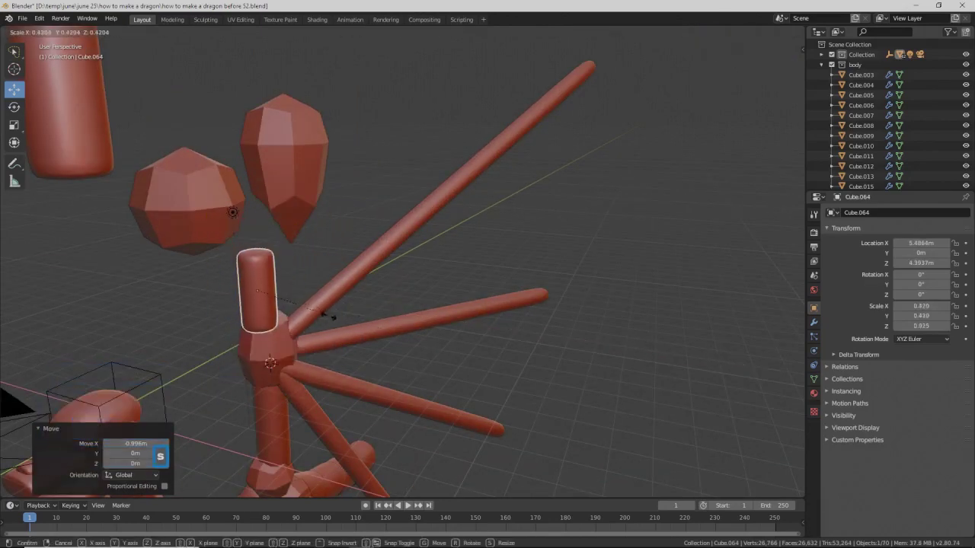
click(326, 315)
- Position the small cylinder on top of the arm joint at about 2.78, 3.61, 2.71 m
middle_drag(327, 316, 300, 293)
drag(300, 293, 340, 294)
middle_drag(339, 293, 433, 295)
drag(392, 248, 323, 339)
drag(293, 304, 294, 329)
middle_drag(293, 329, 329, 351)
drag(329, 350, 318, 298)
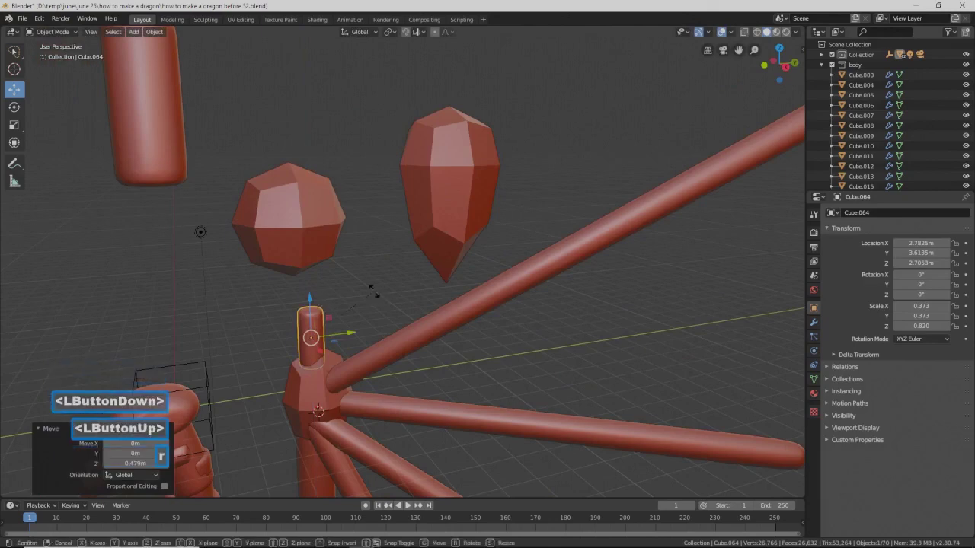
- Tilt the small cylinder backward around the global X axis and shift it along Y so its base stays on the joint
key(r)
key(x)
click(396, 324)
drag(339, 334, 445, 251)
- Duplicate the spare pointed claw shape, lower the copy to about 1.28 m on Z and scale it uniformly to about 0.277
click(467, 207)
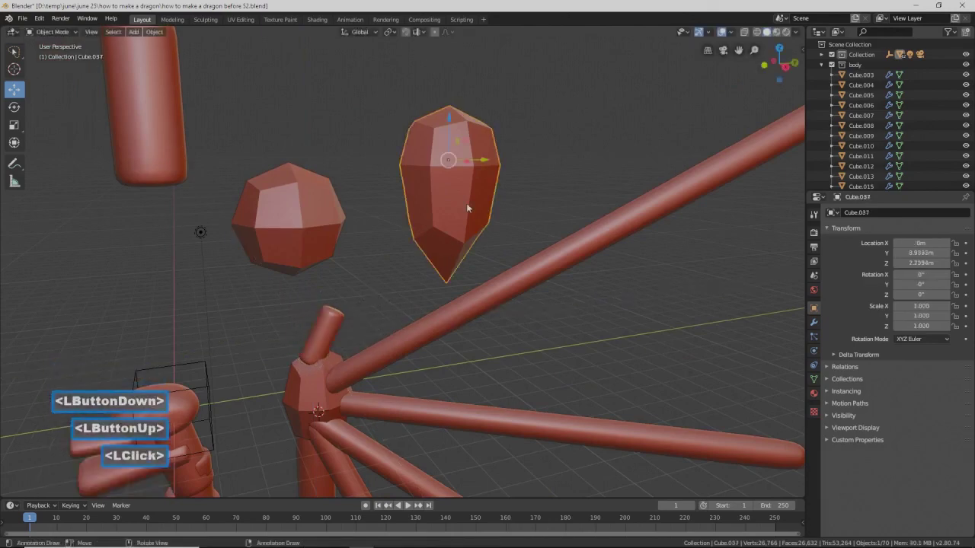
key(shift+d)
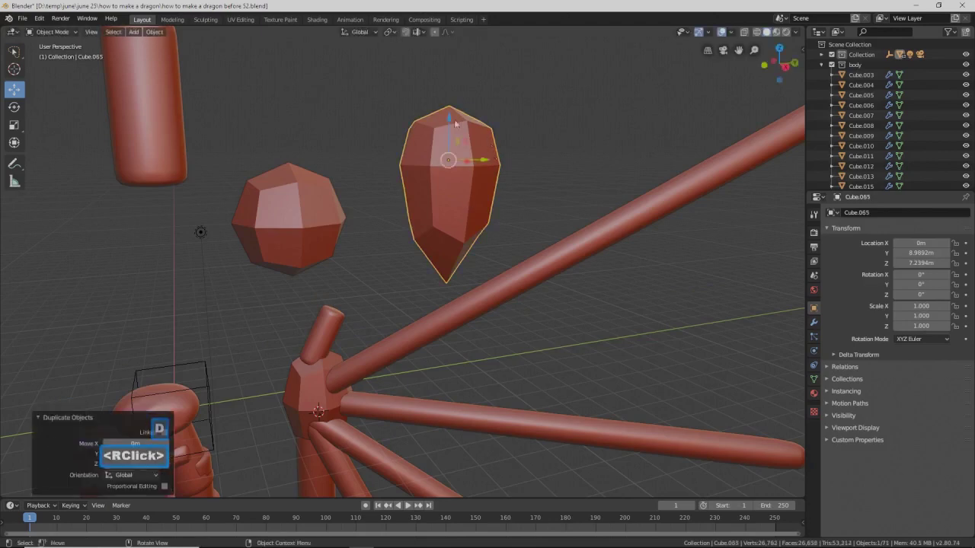
drag(449, 118, 448, 299)
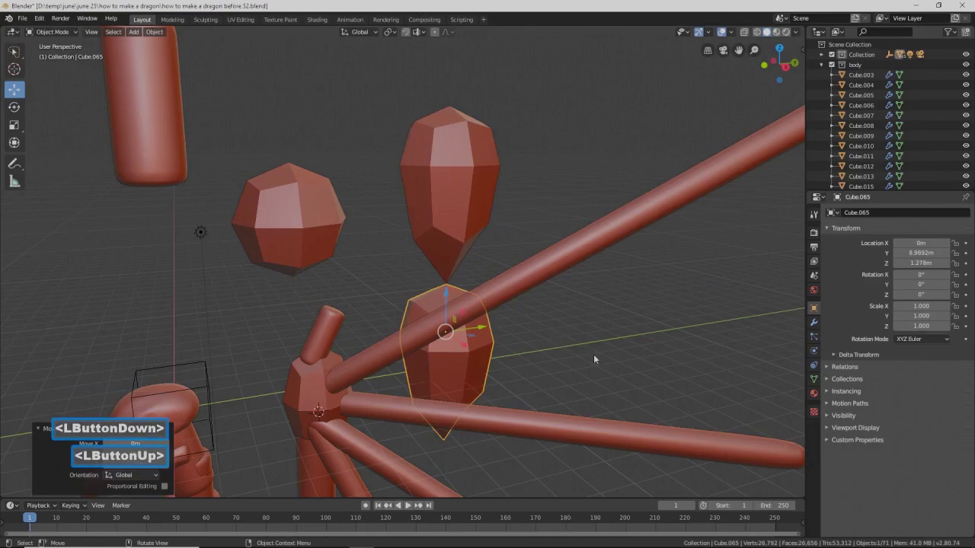
key(s)
click(478, 327)
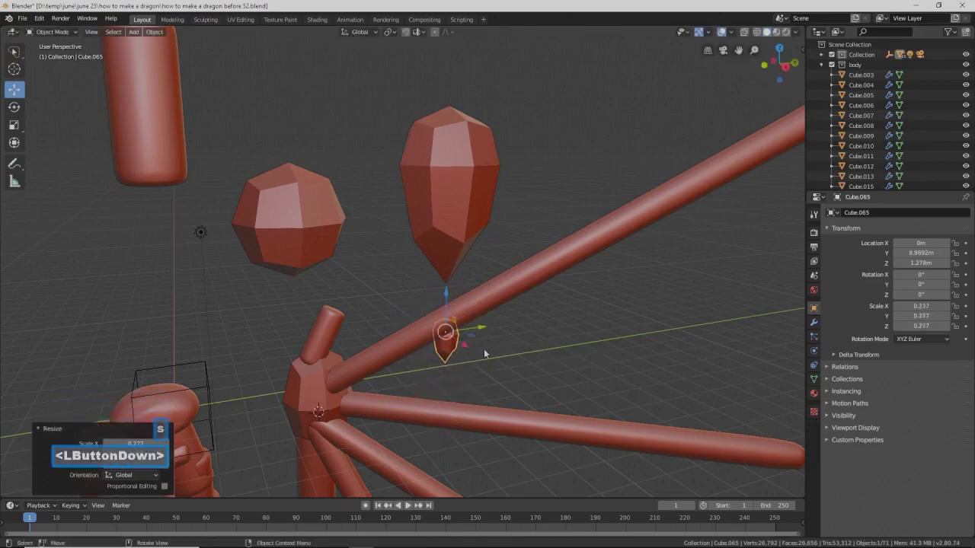
- Rotate the small claw 90° around the global X axis and place it near the thumb's tip at about Y 5.26 m, Z 2.63 m
drag(454, 301, 378, 267)
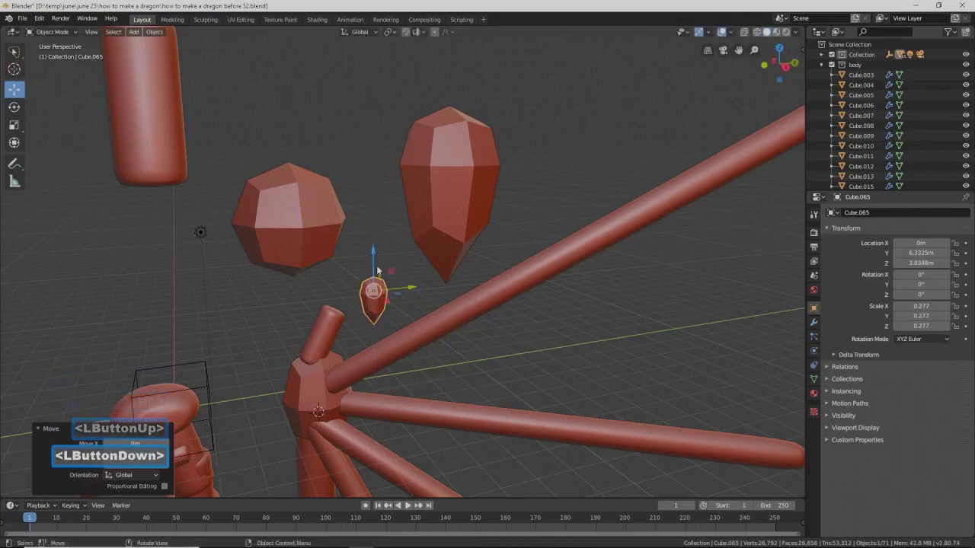
drag(444, 298, 444, 298)
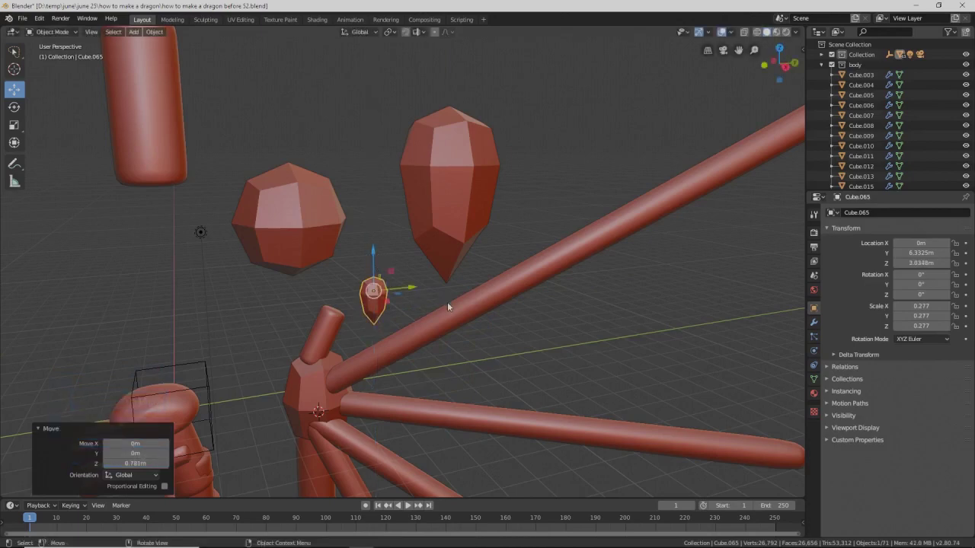
key(r)
key(x)
key(9)
key(0)
click(447, 297)
drag(411, 294, 378, 296)
drag(341, 255, 340, 267)
- Tilt the claw to about 121° around X and seat it on the thumb's tip at about 2.84, 4.44, 3.40 m
key(r)
key(x)
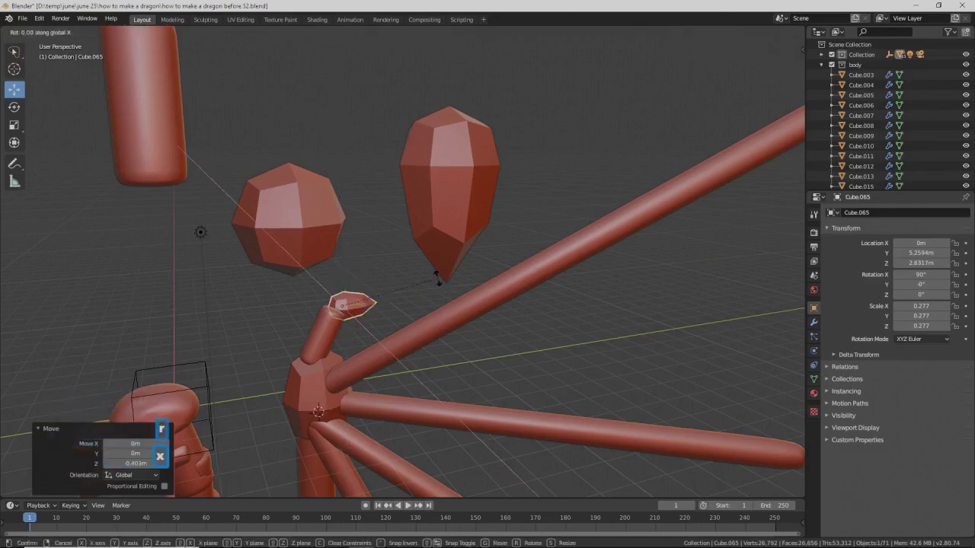
click(403, 233)
middle_drag(403, 233, 409, 308)
drag(388, 310, 473, 289)
middle_drag(473, 289, 396, 266)
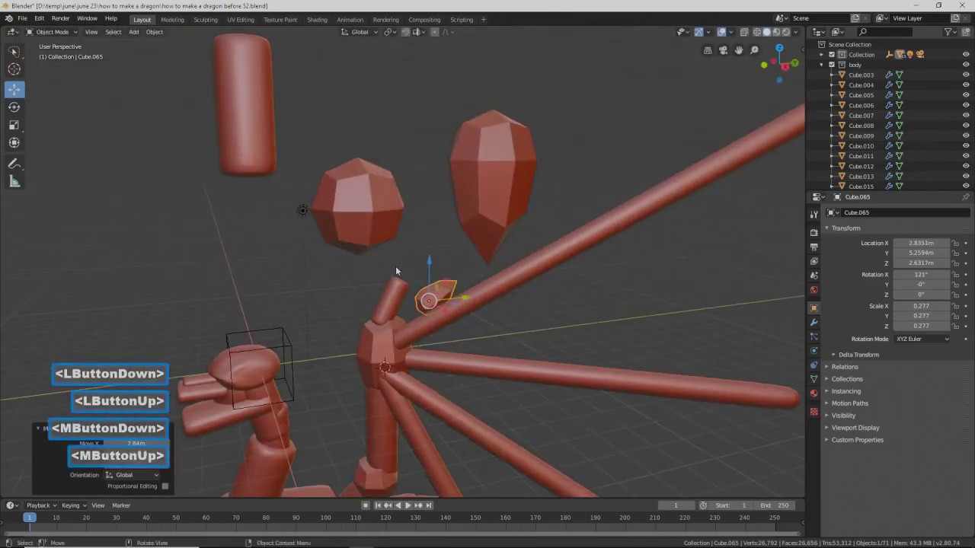
drag(429, 263, 430, 239)
drag(470, 278, 433, 291)
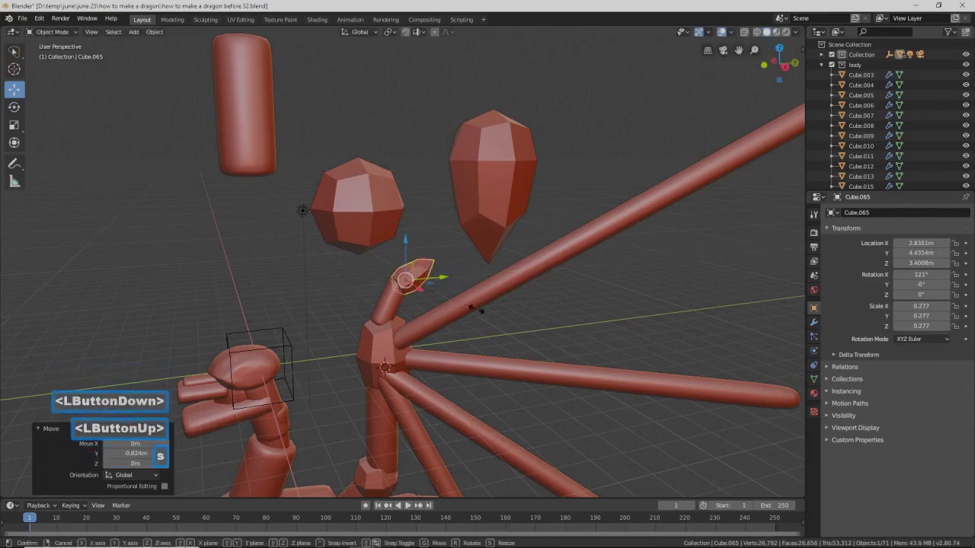
- Shrink the thumb claw uniformly to about 0.224 scale, nudge it to about Y 4.35 m, Z 3.49 m and deselect it
key(s)
click(457, 311)
middle_drag(457, 310, 413, 272)
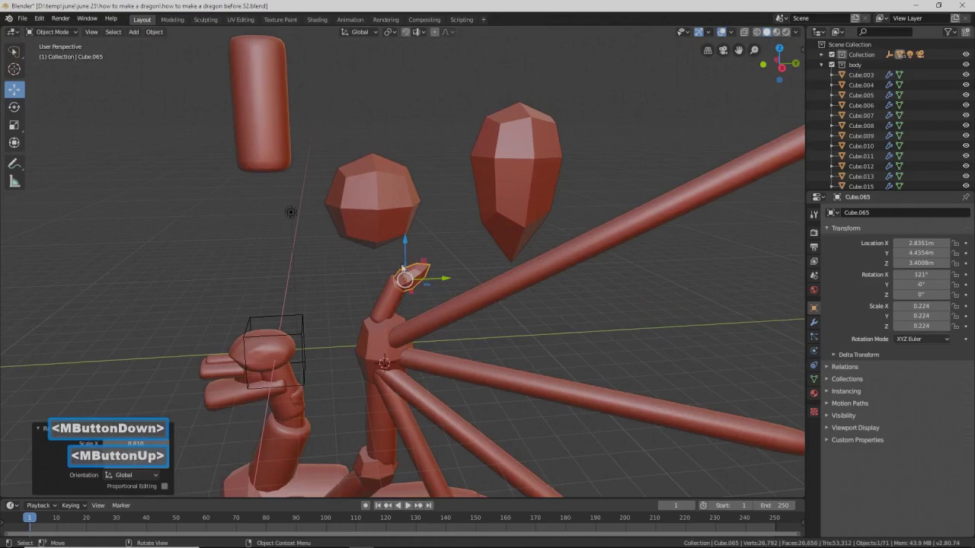
drag(406, 257, 508, 330)
scroll(508, 331, down, 2)
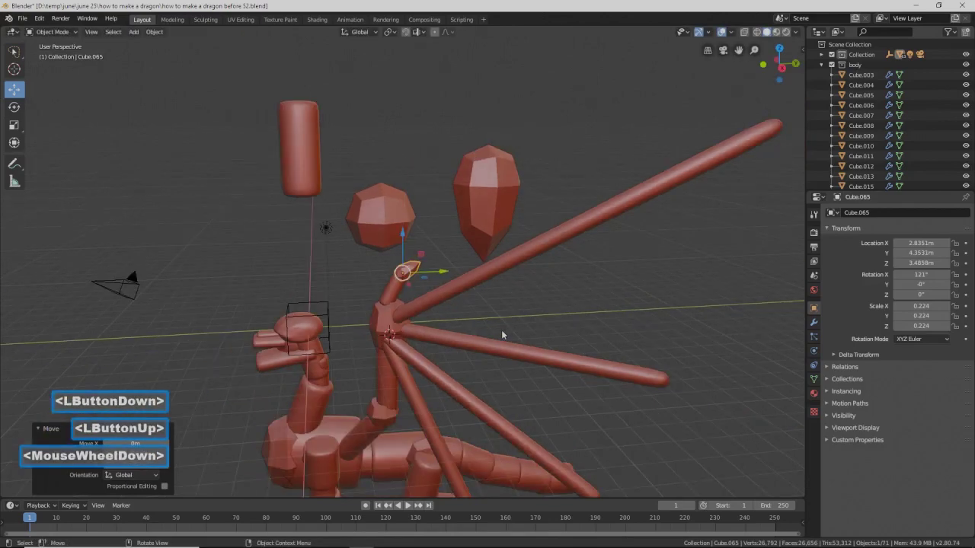
scroll(502, 335, down, 2)
middle_drag(501, 336, 495, 348)
click(659, 375)
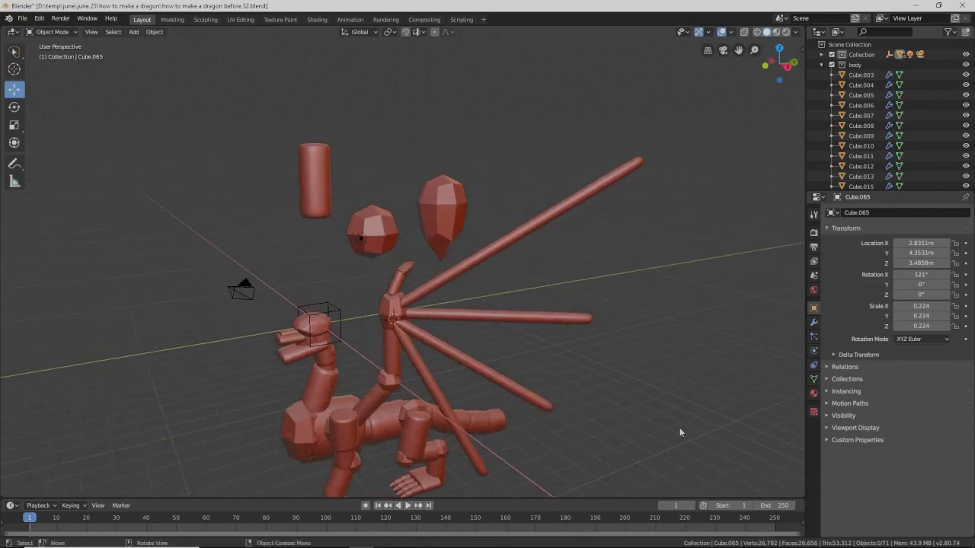
key(Pause)
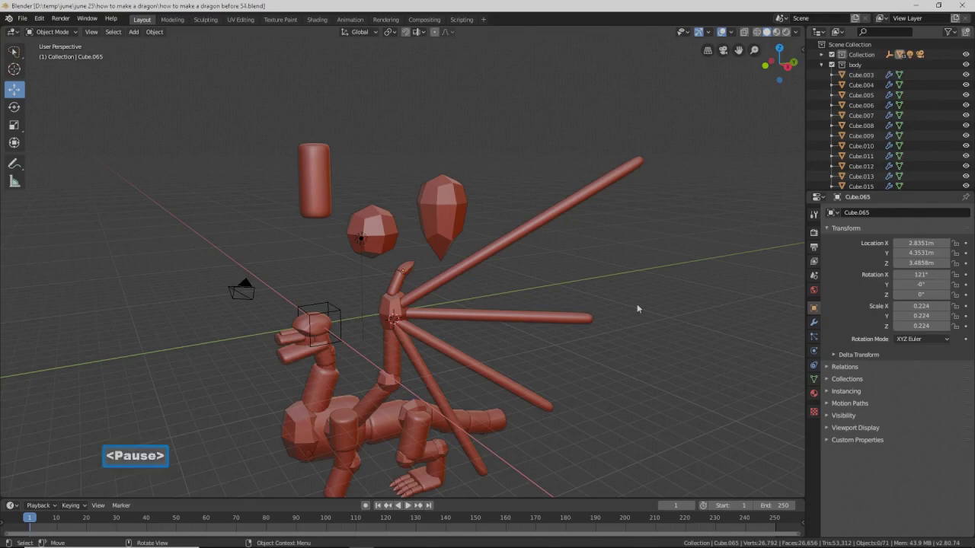
- Duplicate the spare faceted sphere, move the copy along X to about 15.93 m and flatten it along X to about 0.371
click(377, 230)
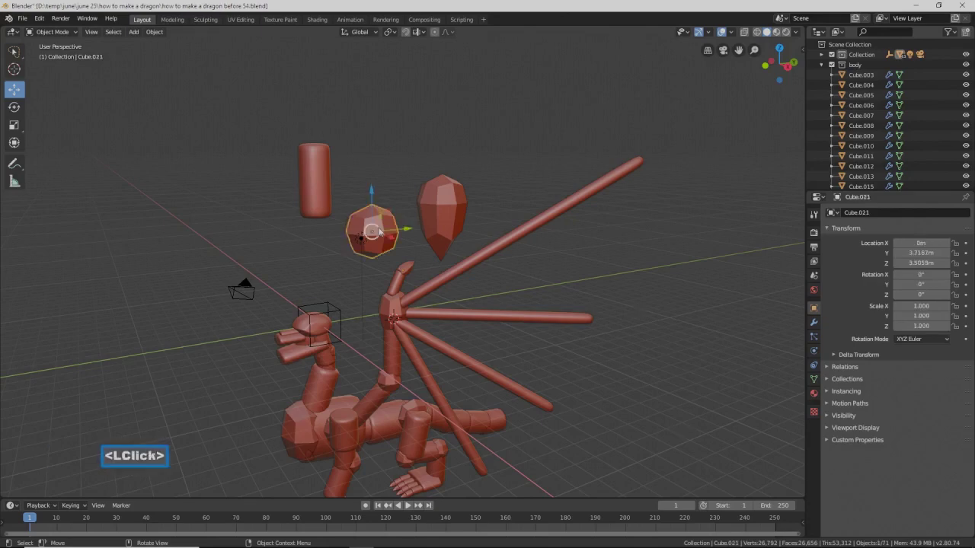
key(shift+d)
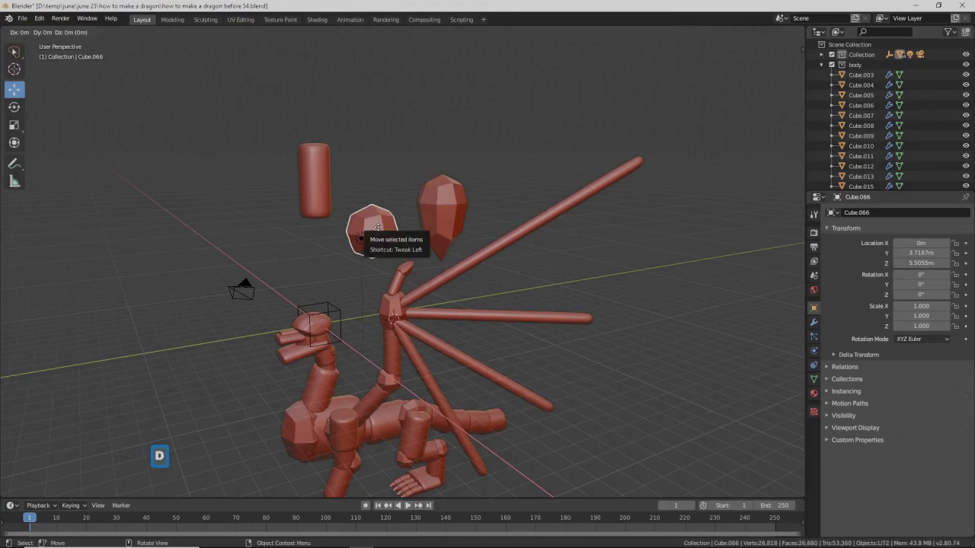
right_click(384, 237)
drag(390, 242, 572, 293)
middle_drag(529, 308, 597, 333)
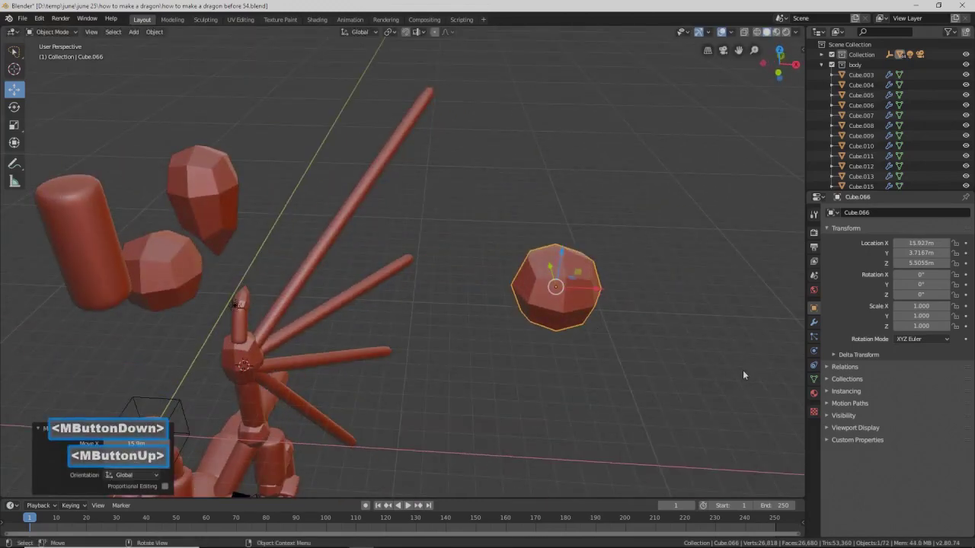
key(s)
key(x)
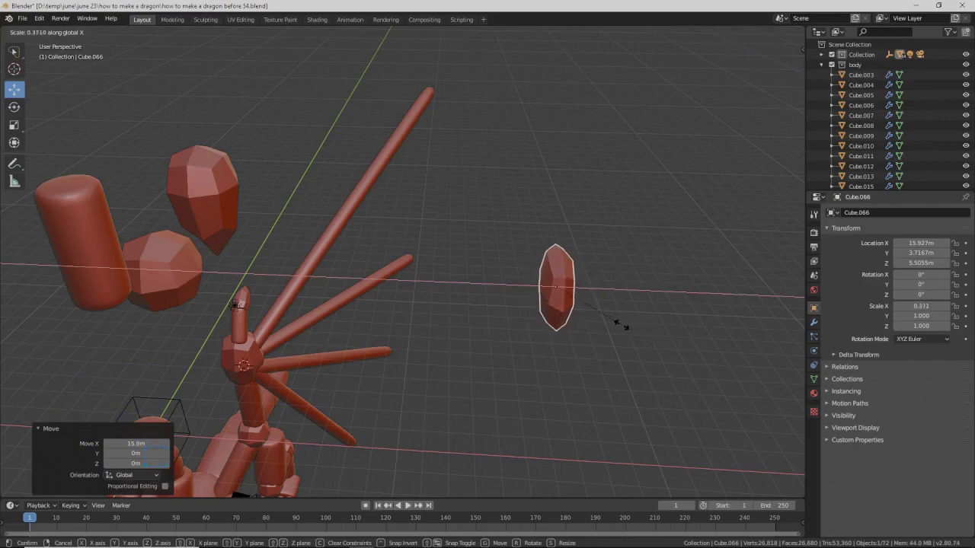
click(622, 326)
middle_drag(645, 342, 615, 336)
- Move the flattened sphere onto the longest finger bone at about X 7.93 m, Y 11.62 m and rotate it about -23.1° around global Z
drag(594, 307, 439, 265)
middle_drag(439, 266, 439, 290)
drag(387, 207, 531, 187)
mouse_move(530, 187)
middle_down()
mouse_move(518, 241)
mouse_move(543, 188)
middle_up()
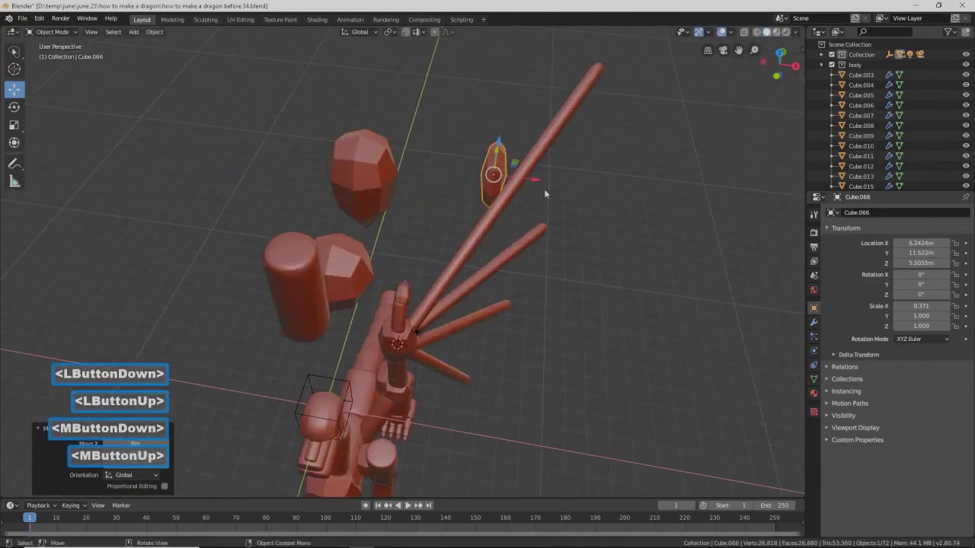
drag(532, 180, 570, 201)
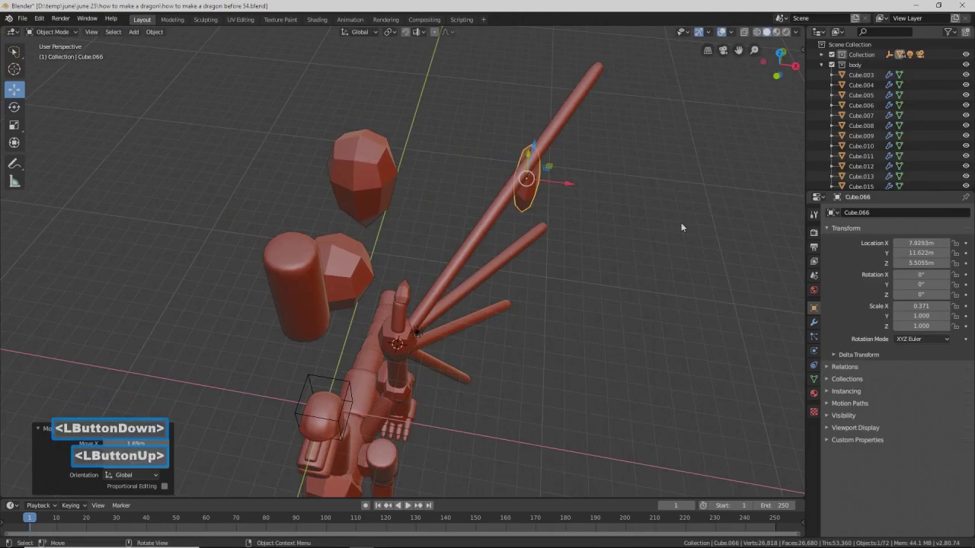
key(r)
key(z)
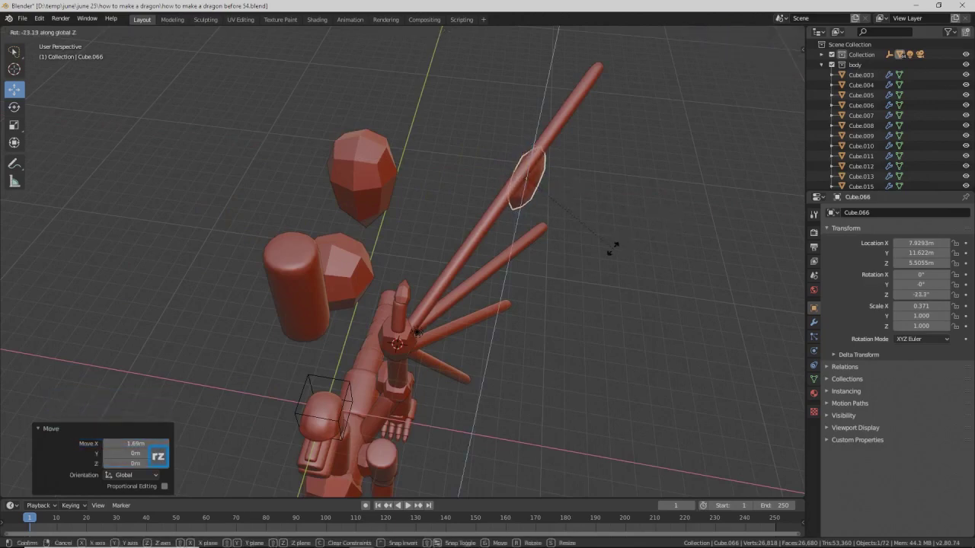
click(611, 251)
middle_drag(611, 248, 584, 236)
- Enlarge the flattened sphere uniformly by a factor of about 2.17 and lower it to about 3.72 m on Z
key(s)
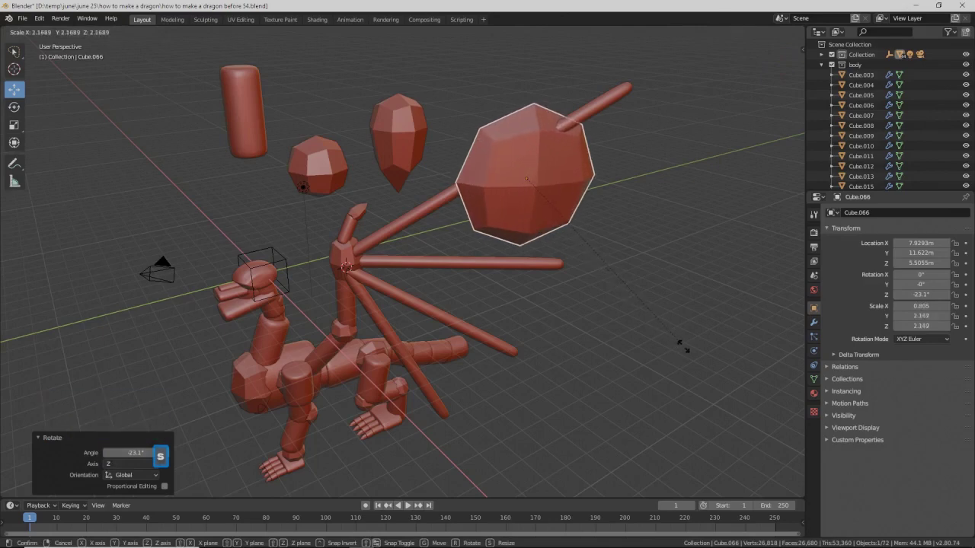
click(544, 124)
drag(526, 143, 518, 238)
middle_drag(518, 238, 621, 275)
- Rotate the enlarged disc around global Z to about -32.7° so it lines up with the longest finger bone
key(r)
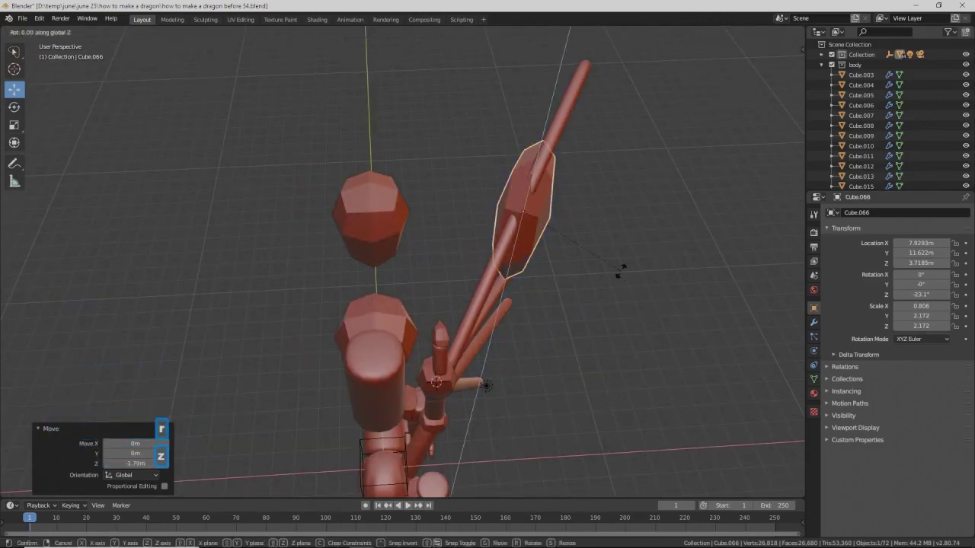
key(z)
click(602, 285)
middle_drag(602, 285, 500, 228)
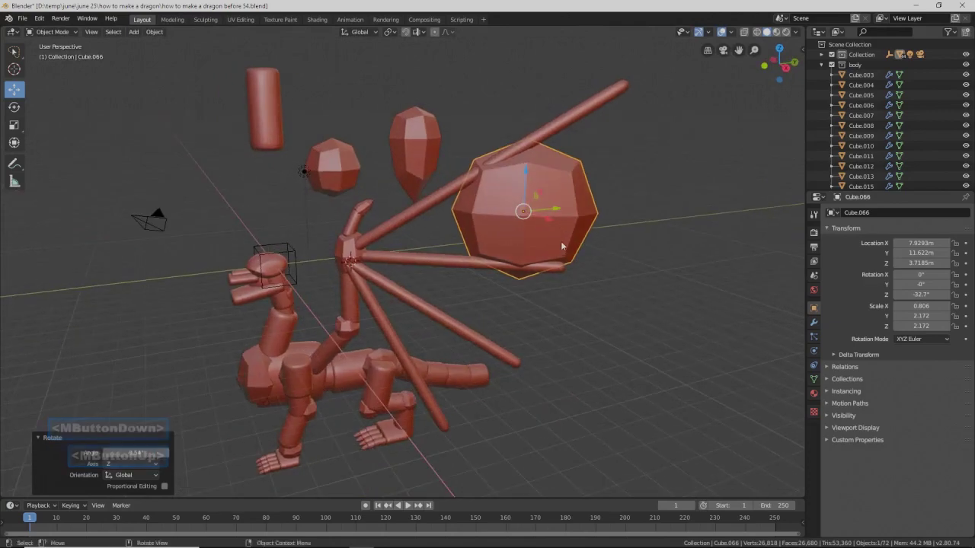
- Switch the disc to Sculpt Mode and choose the Grab brush with a radius enlarged to about 215
click(61, 34)
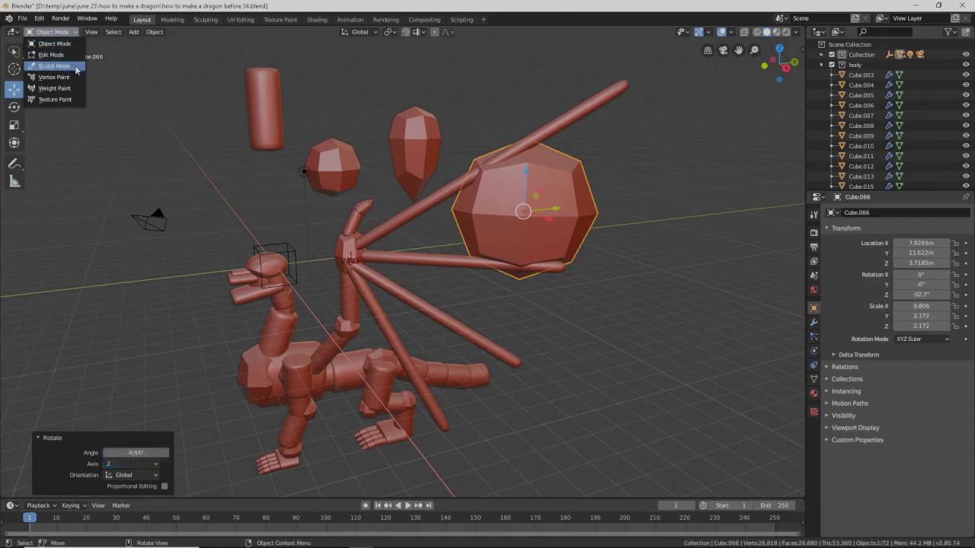
click(75, 68)
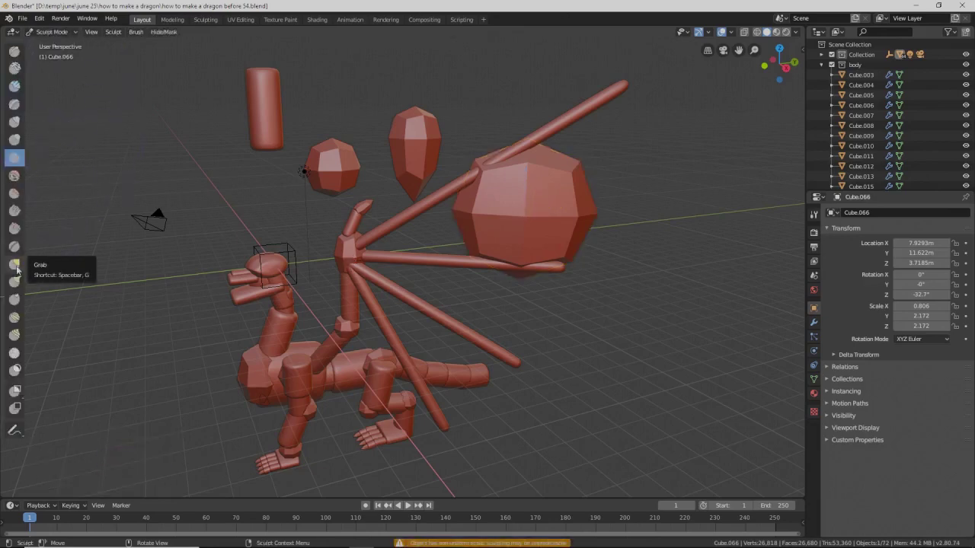
click(15, 266)
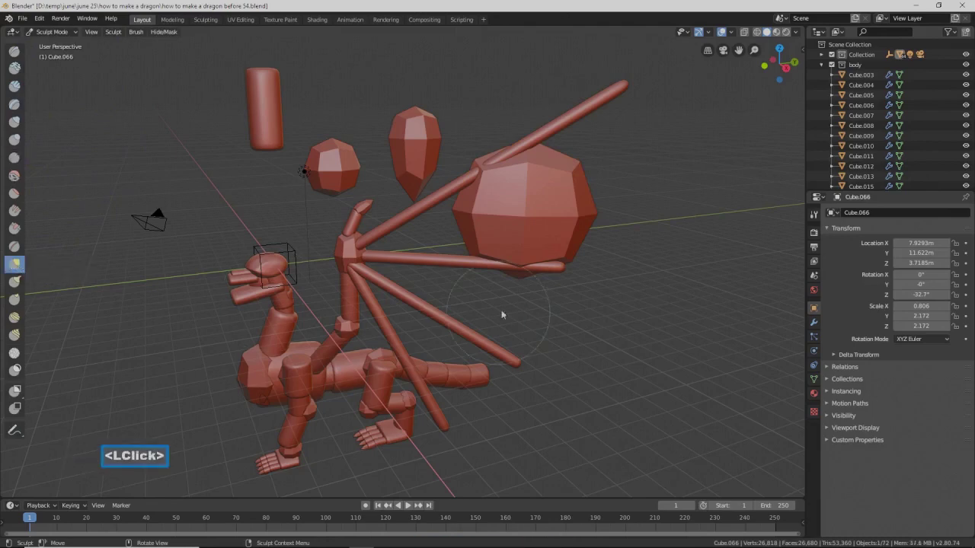
key(f)
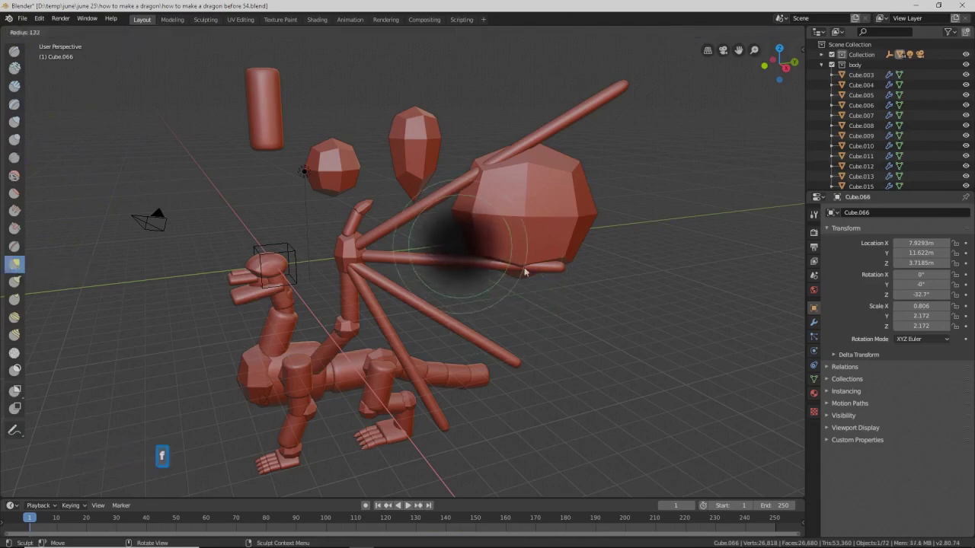
click(521, 268)
drag(467, 222, 468, 213)
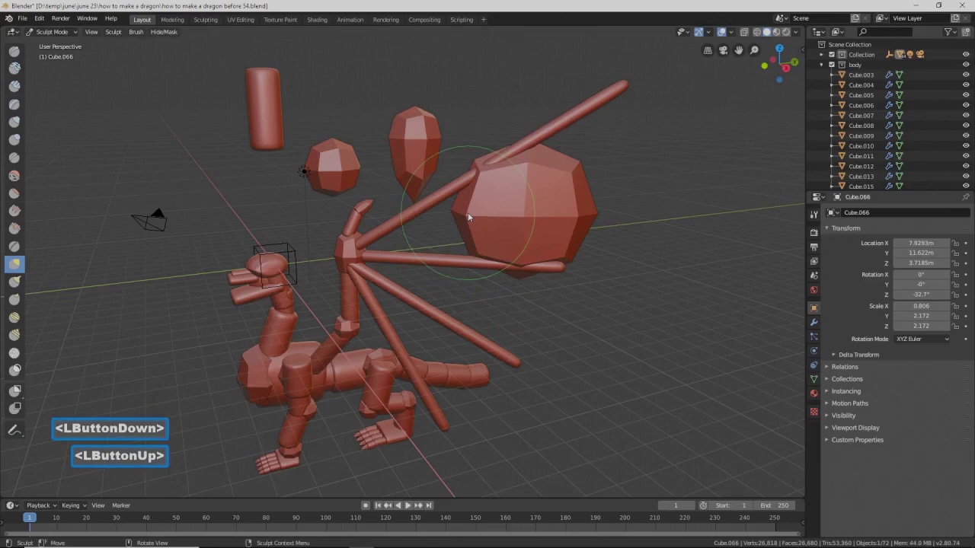
key(f)
click(501, 268)
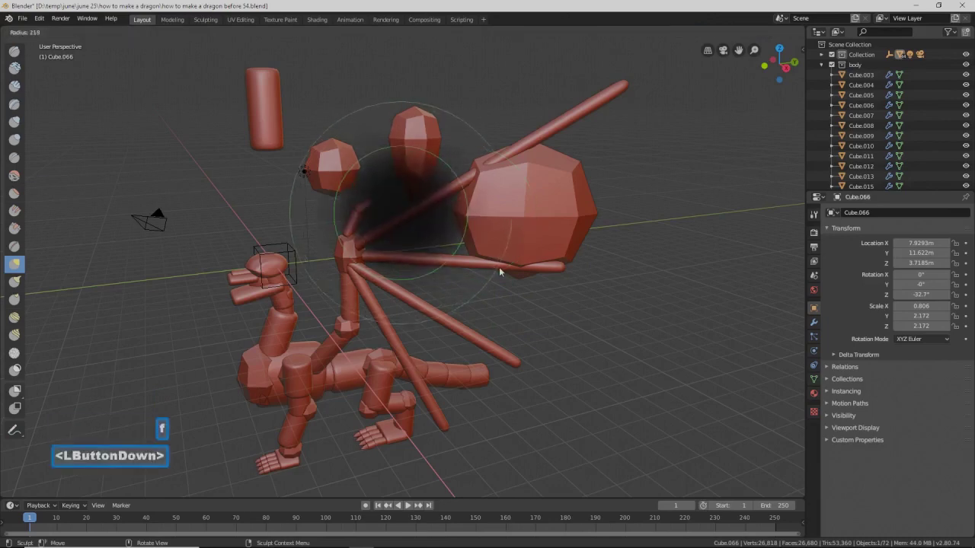
- Pull the disc's inner end toward the arm joint and its upper outer corner toward the longest finger's tip with Grab
drag(457, 214, 404, 232)
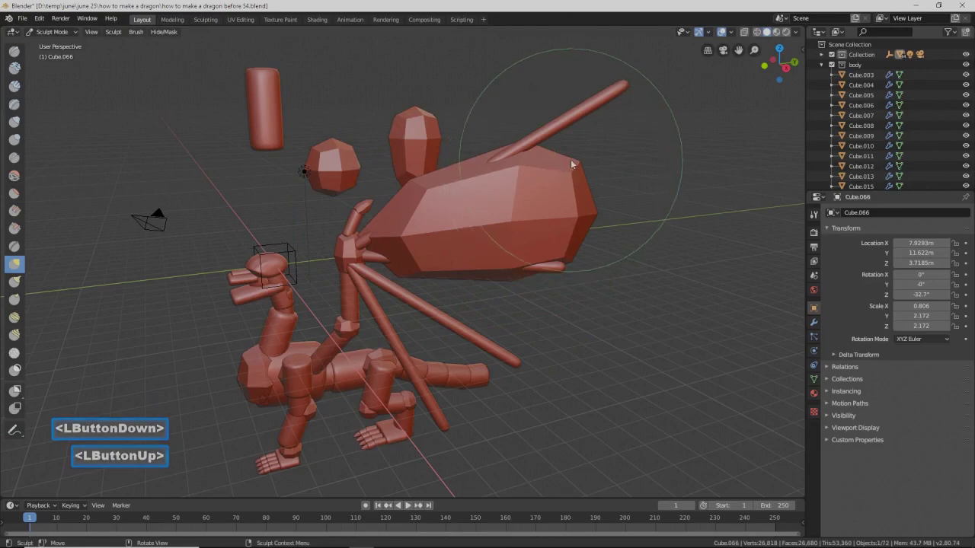
drag(577, 160, 595, 124)
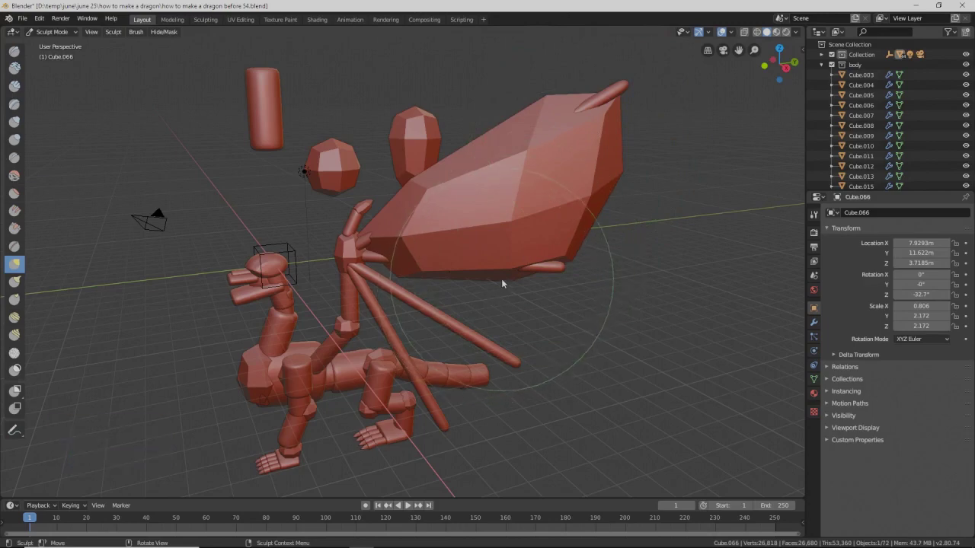
drag(501, 280, 501, 274)
drag(507, 124, 513, 131)
mouse_move(449, 161)
mouse_down()
mouse_move(425, 186)
mouse_move(424, 214)
mouse_up()
- Shape the disc with Grab into a thin membrane spanning the upper two finger bones with an inward-curved outer edge, and return to Object Mode
mouse_move(423, 215)
middle_down()
mouse_move(529, 239)
mouse_move(453, 240)
middle_up()
mouse_move(438, 242)
mouse_down()
mouse_move(422, 240)
mouse_move(433, 192)
mouse_up()
mouse_move(507, 173)
middle_down()
mouse_move(452, 216)
mouse_move(437, 197)
middle_up()
drag(599, 174, 565, 182)
middle_drag(473, 273, 357, 276)
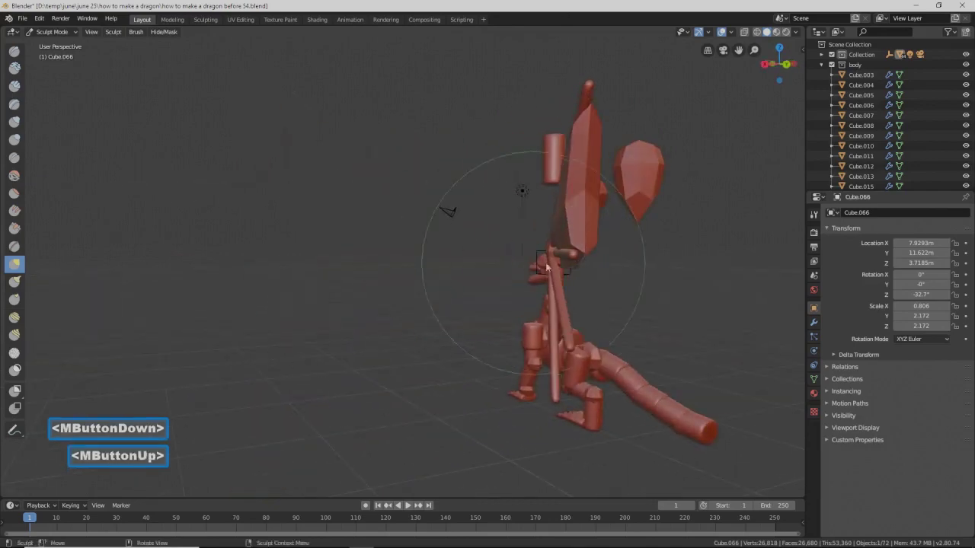
middle_drag(511, 259, 672, 284)
mouse_move(512, 284)
middle_down()
mouse_move(539, 292)
mouse_move(520, 294)
middle_up()
drag(521, 295, 527, 290)
mouse_move(585, 227)
mouse_down()
mouse_move(570, 190)
mouse_move(576, 200)
mouse_up()
mouse_move(576, 201)
middle_down()
mouse_move(521, 235)
mouse_move(489, 213)
mouse_move(502, 226)
mouse_move(433, 205)
mouse_move(537, 226)
mouse_move(496, 215)
mouse_move(507, 217)
middle_up()
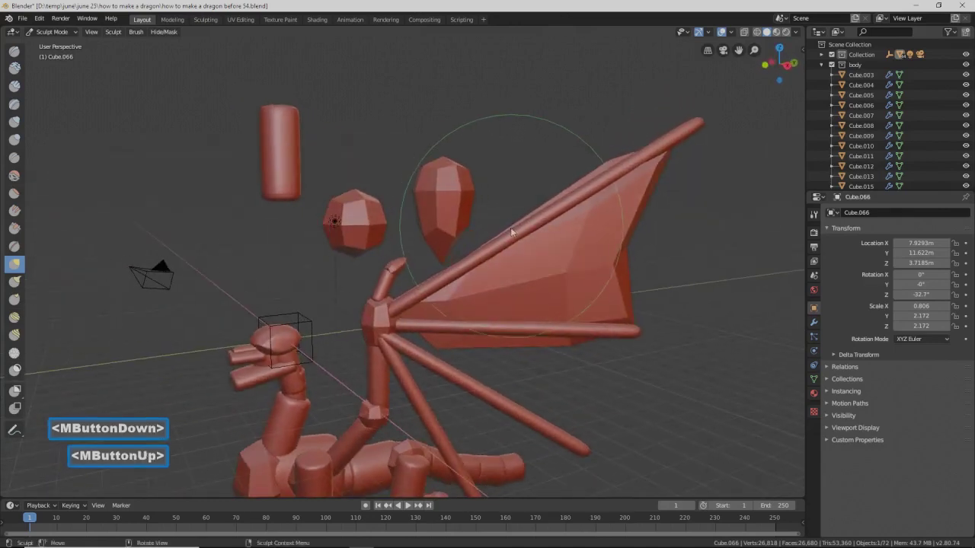
click(51, 32)
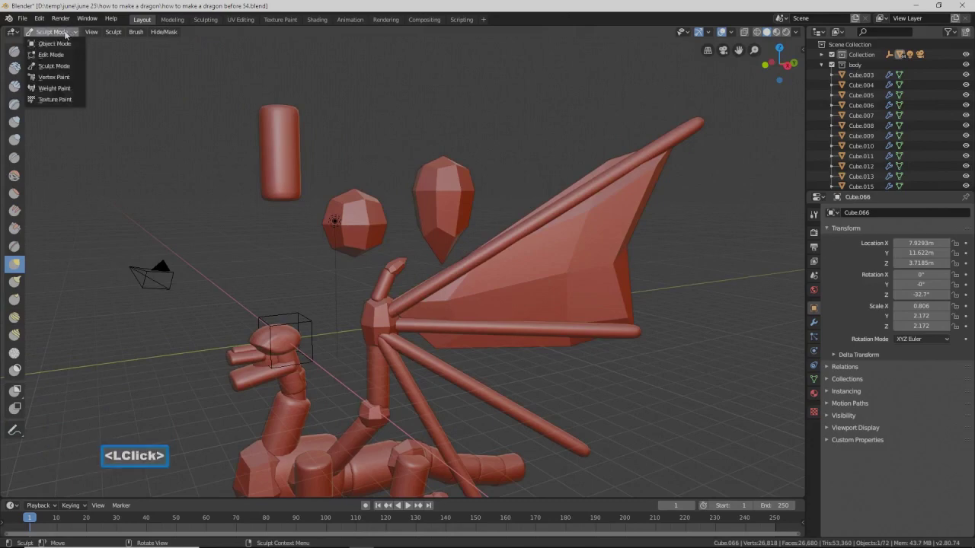
click(54, 45)
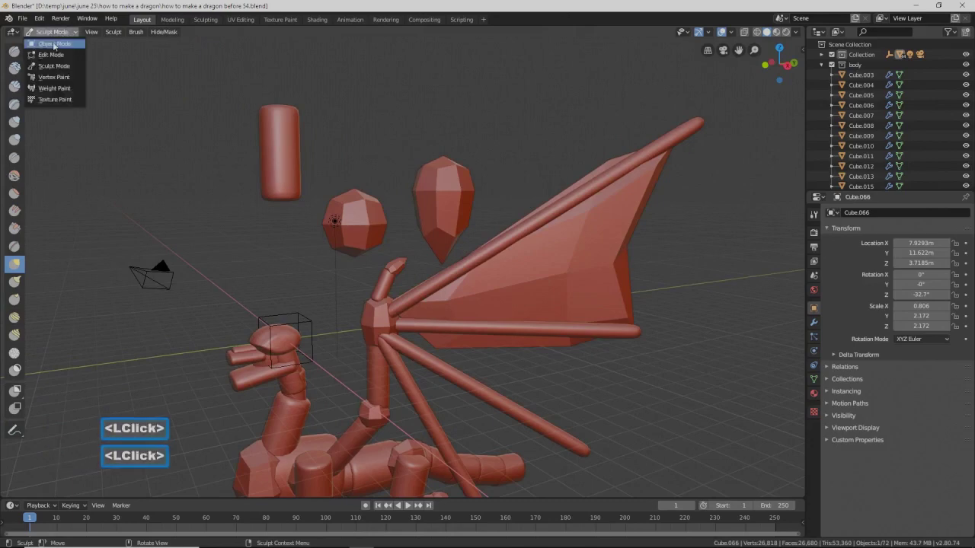
- Reselect the upper wing membrane, return it to Sculpt Mode and reduce the Grab brush radius
click(695, 361)
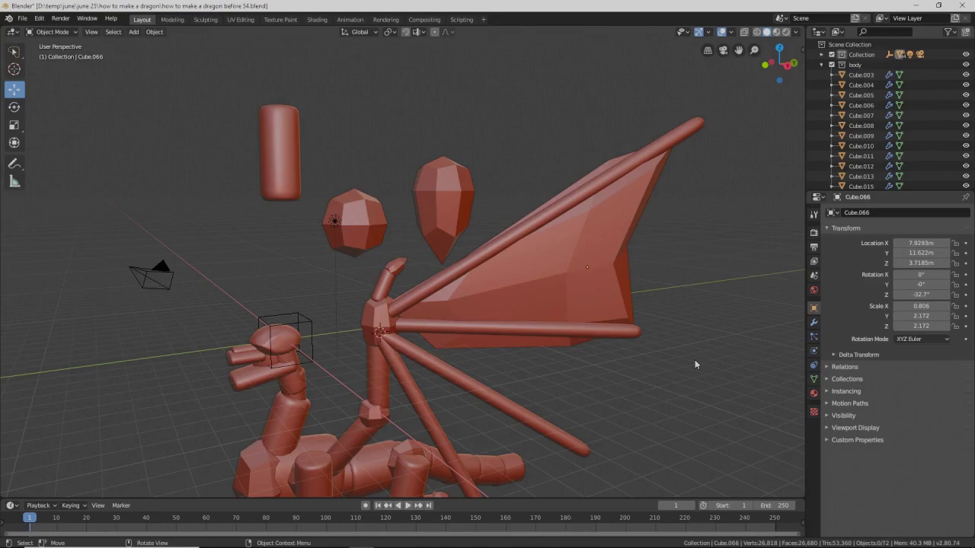
mouse_move(693, 358)
middle_down()
mouse_move(568, 350)
mouse_move(688, 372)
mouse_move(706, 359)
mouse_move(696, 360)
middle_up()
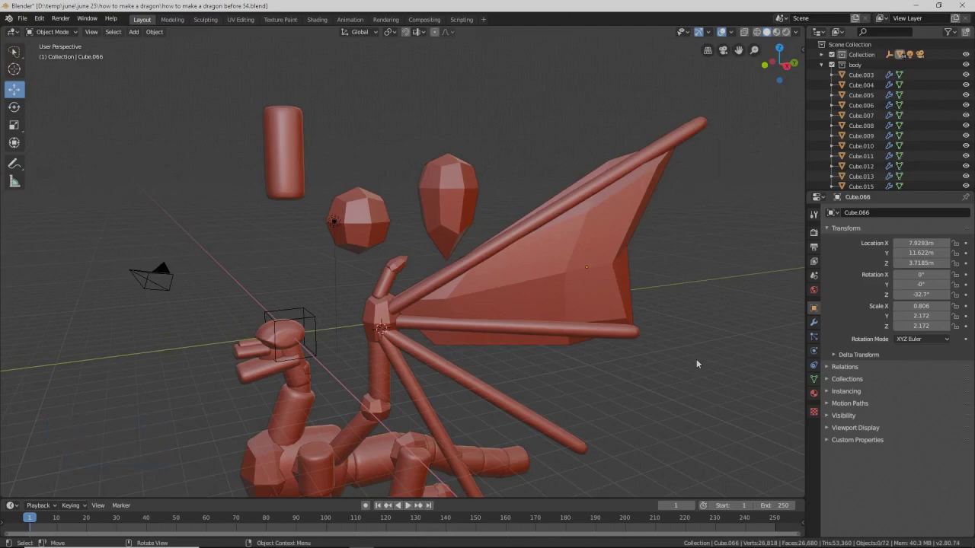
key(Pause)
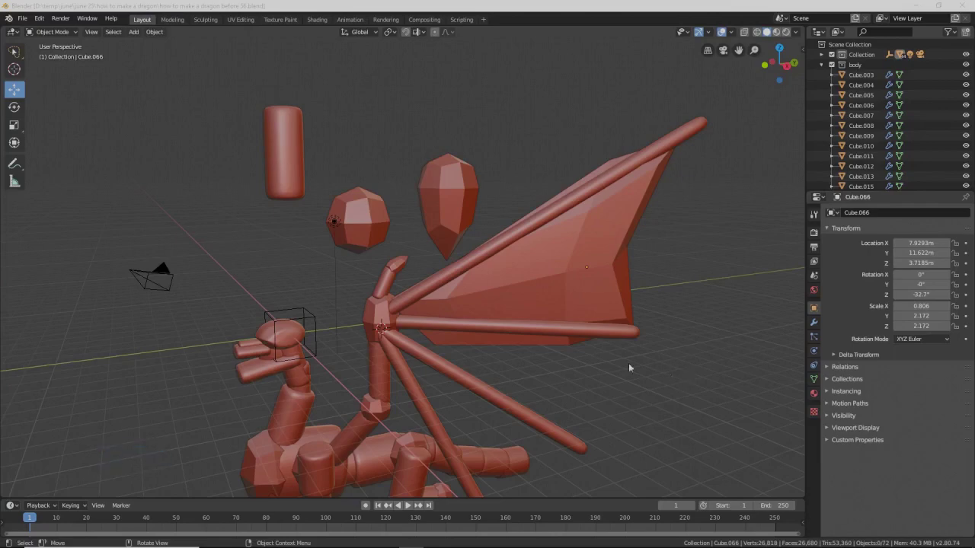
click(502, 297)
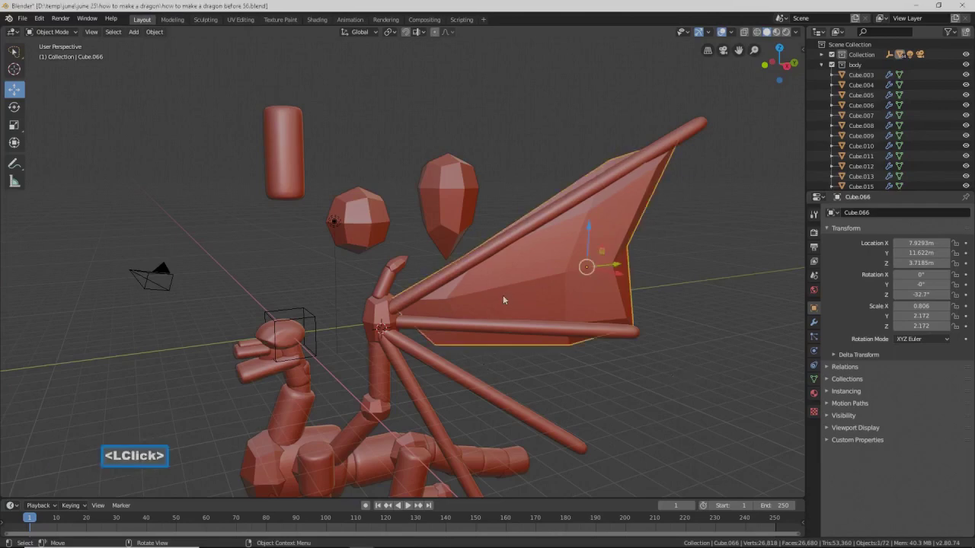
click(52, 32)
click(51, 68)
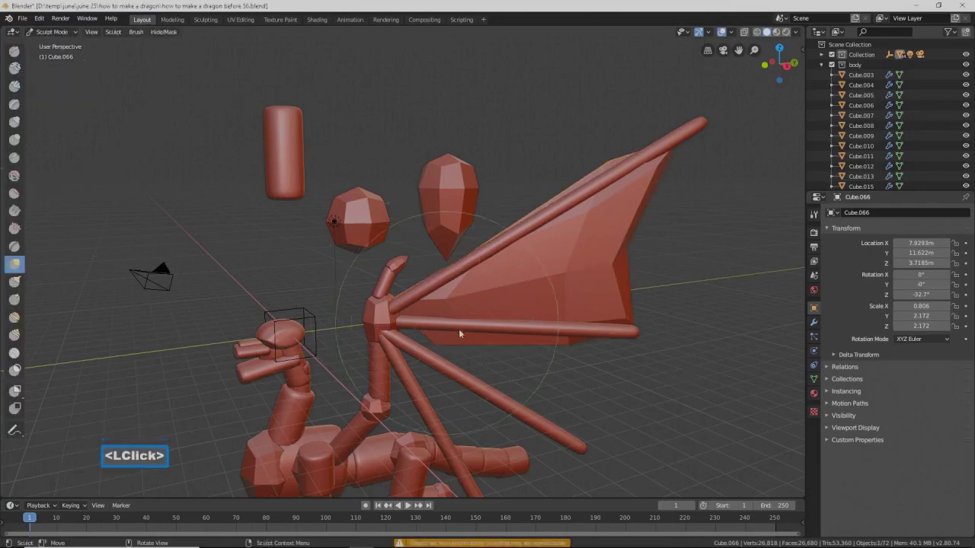
key(f)
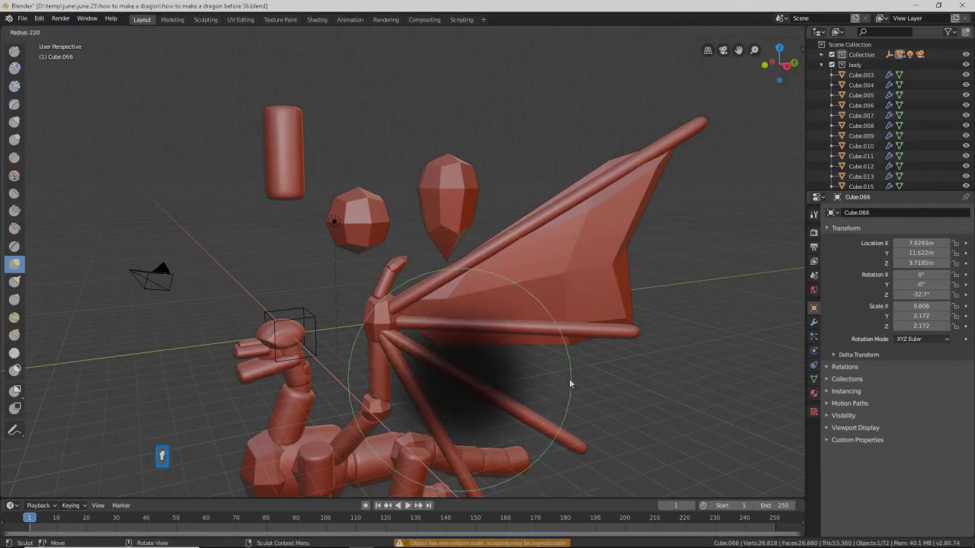
click(521, 370)
- Push the upper membrane's lower edge up behind the second finger bone with Grab, and return to Object Mode
drag(444, 341, 441, 340)
mouse_move(535, 359)
mouse_down()
mouse_move(548, 339)
mouse_move(524, 330)
mouse_move(439, 332)
mouse_up()
middle_drag(439, 331, 480, 332)
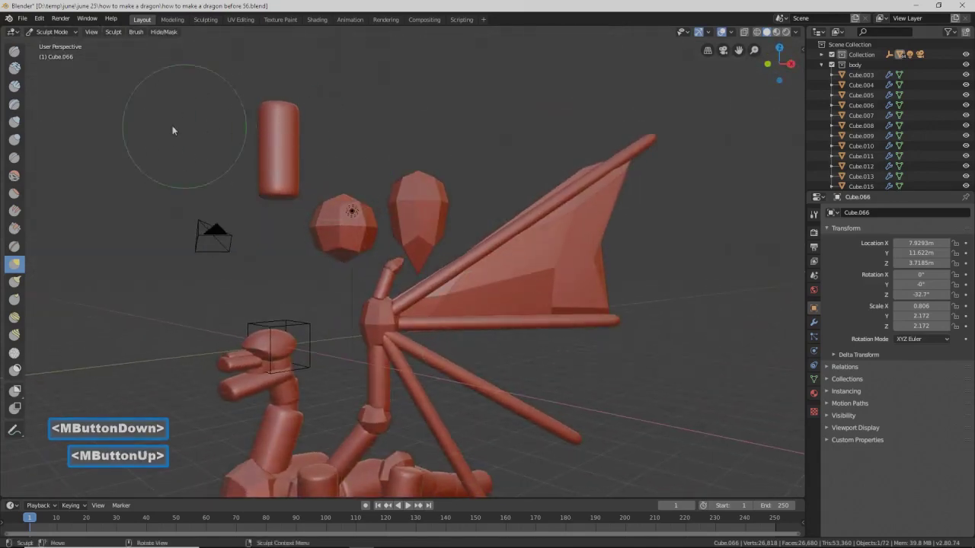
click(65, 32)
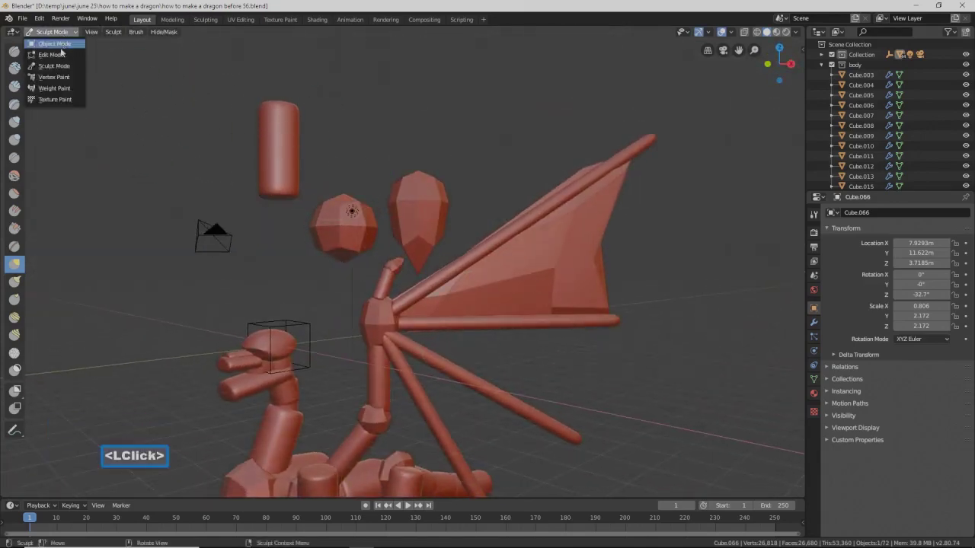
click(60, 44)
- Duplicate the spare sphere in place and move the copy about 6.82 m along X to the wing's outer side
click(360, 243)
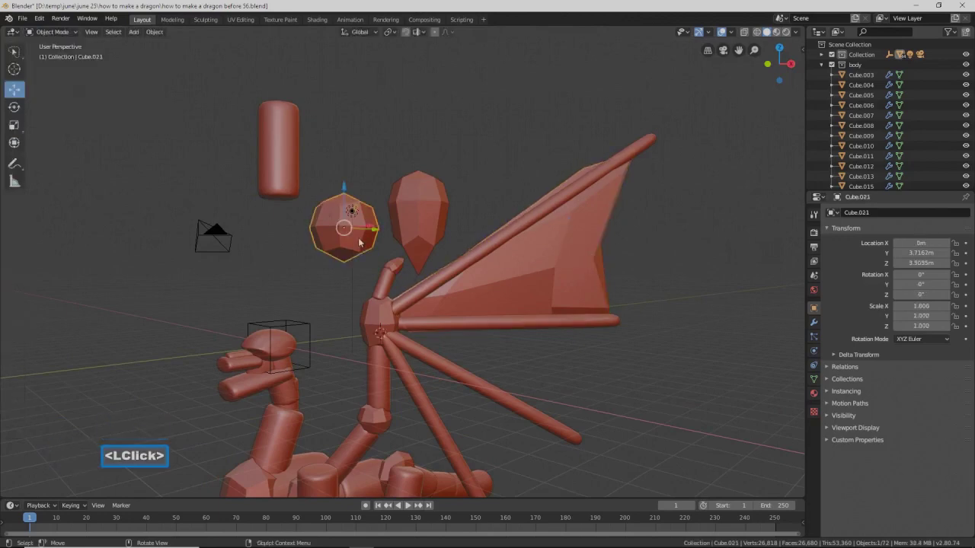
key(shift+d)
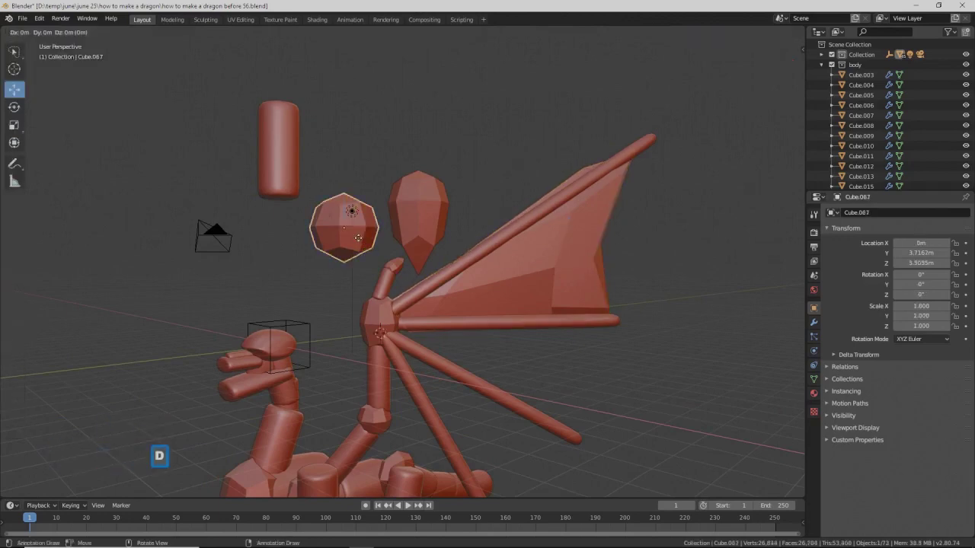
right_click(360, 243)
middle_drag(359, 243, 387, 242)
drag(390, 234, 522, 237)
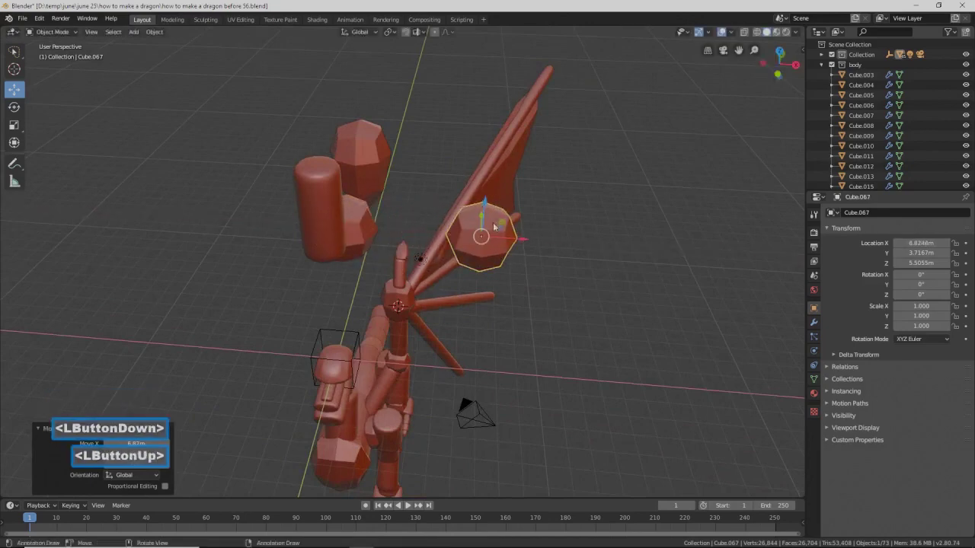
- Flatten the copied sphere along X to about 0.39 and rotate it around global Z to about -28.5°
key(s)
key(x)
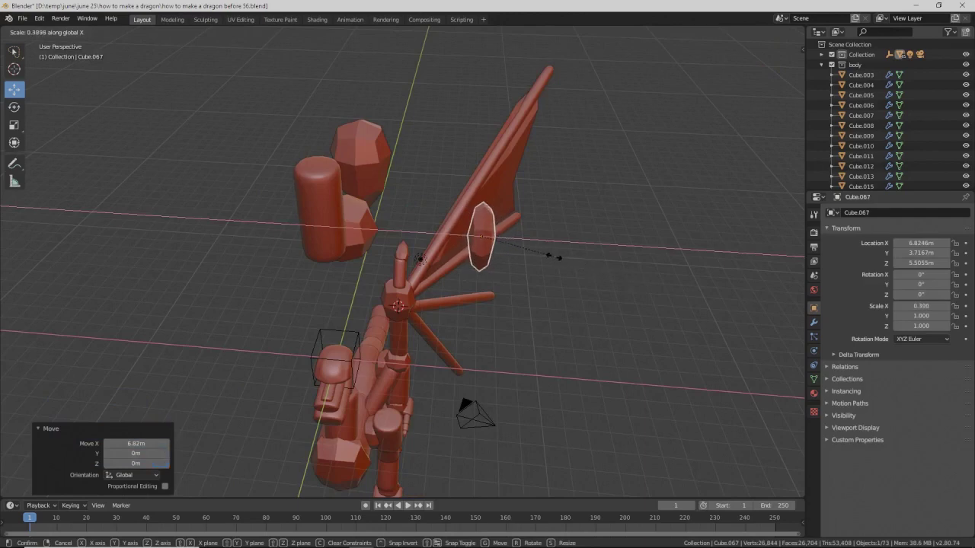
click(556, 257)
middle_drag(572, 284, 591, 327)
key(r)
key(z)
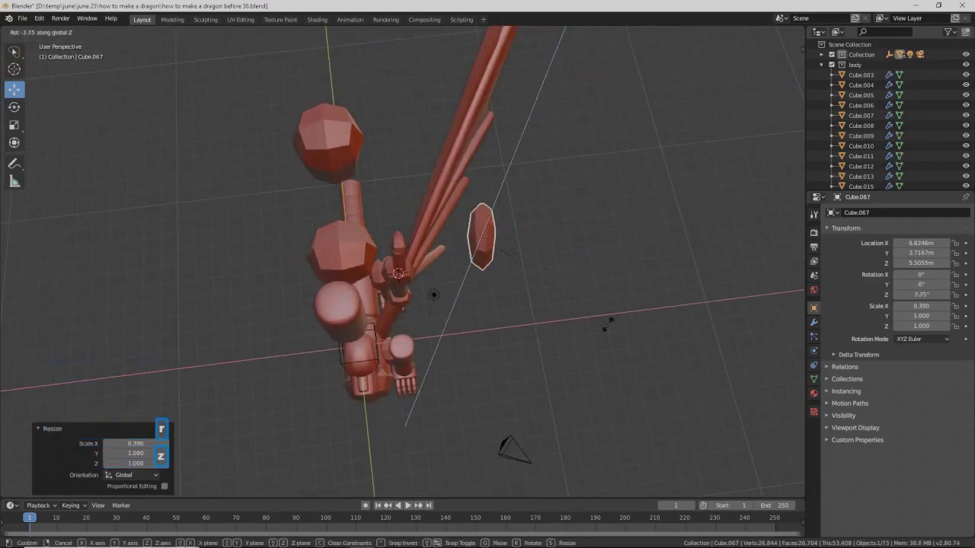
click(551, 335)
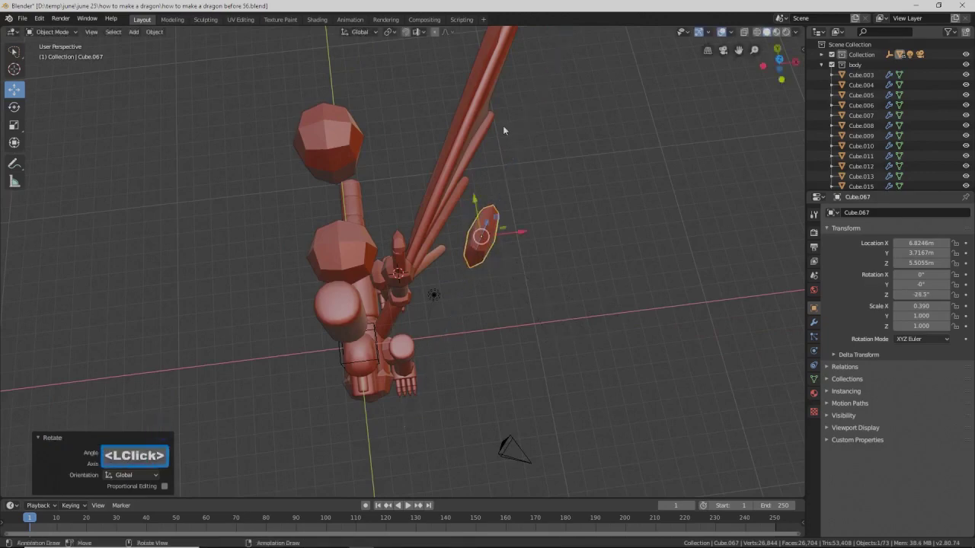
- Move the flattened disc next to the second and third finger bones, at about X 7.41 m, Y 9.67 m, Z -0.37 m
drag(526, 234, 505, 242)
middle_drag(505, 242, 438, 251)
drag(454, 206, 544, 271)
middle_drag(545, 271, 568, 332)
drag(569, 285, 592, 294)
mouse_move(592, 294)
middle_down()
mouse_move(564, 325)
mouse_move(495, 278)
mouse_move(579, 280)
middle_up()
- Scale the disc up uniformly by about 1.33 and stretch it along global Y to a Y scale of about 2.66
key(s)
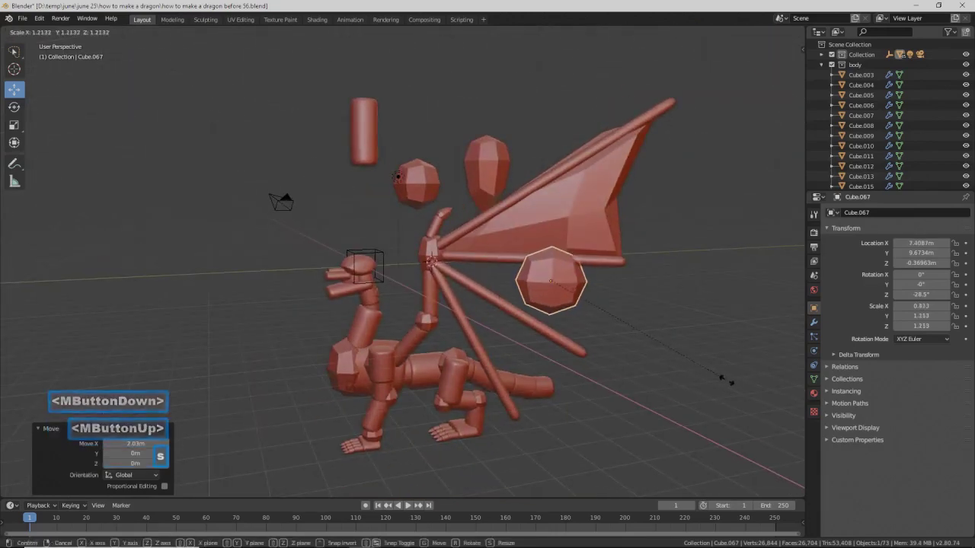
click(642, 371)
key(s)
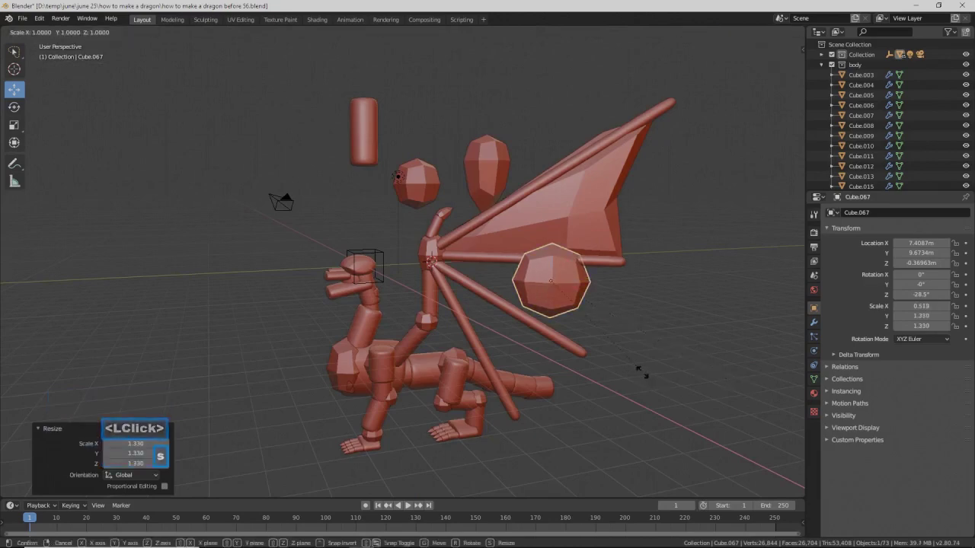
key(y)
click(759, 395)
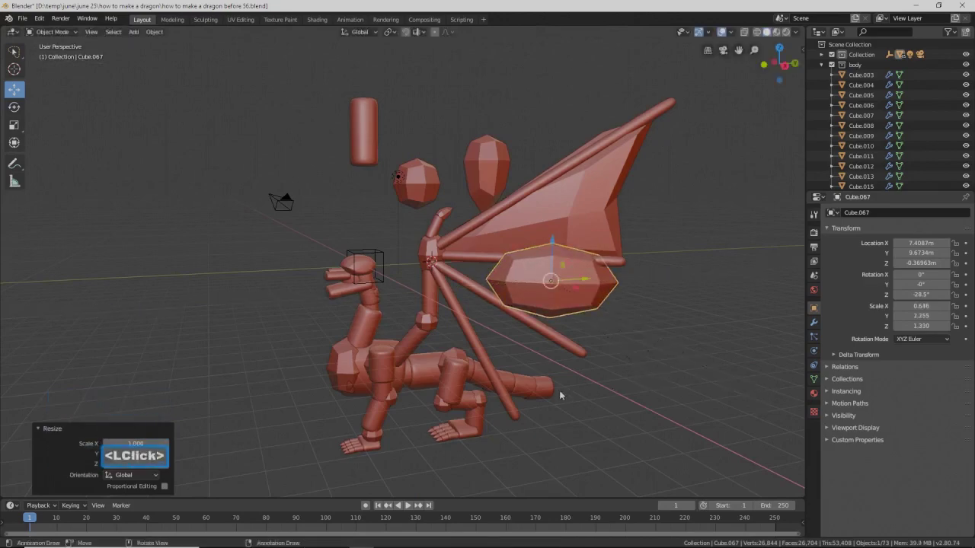
key(s)
key(y)
click(611, 402)
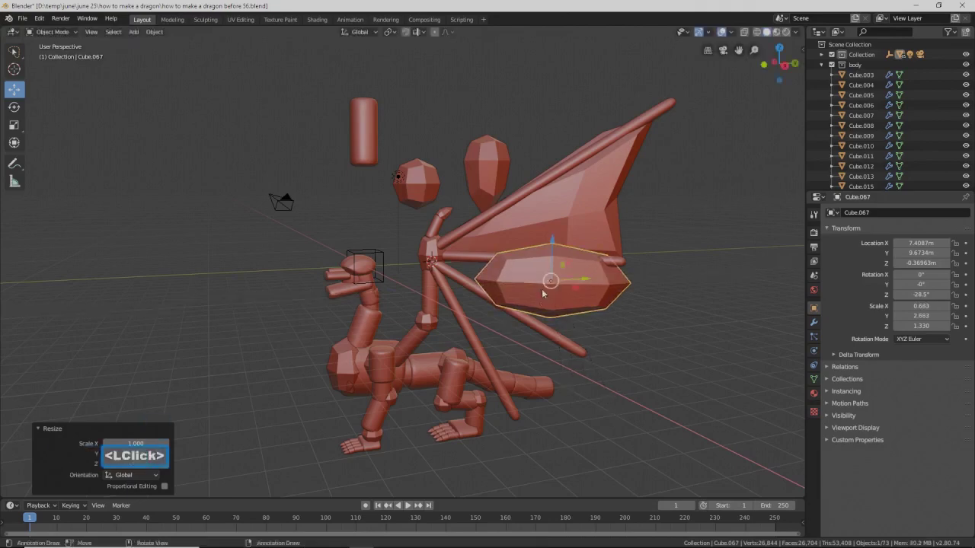
- Lower the disc to about Z -1.16 m, shift it about -0.47 m along X and rotate it around global Z to -34.1°
drag(554, 244, 554, 261)
middle_drag(553, 260, 604, 321)
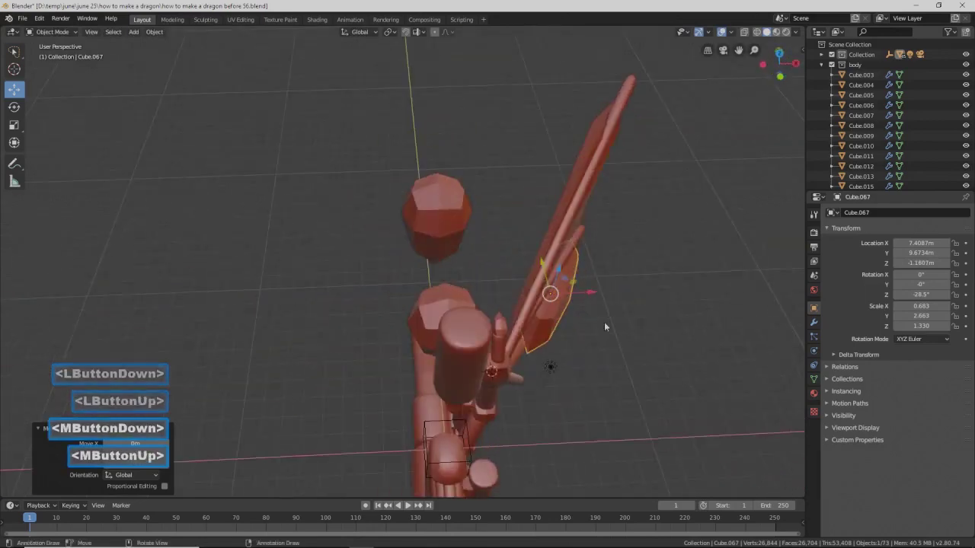
drag(600, 292, 583, 294)
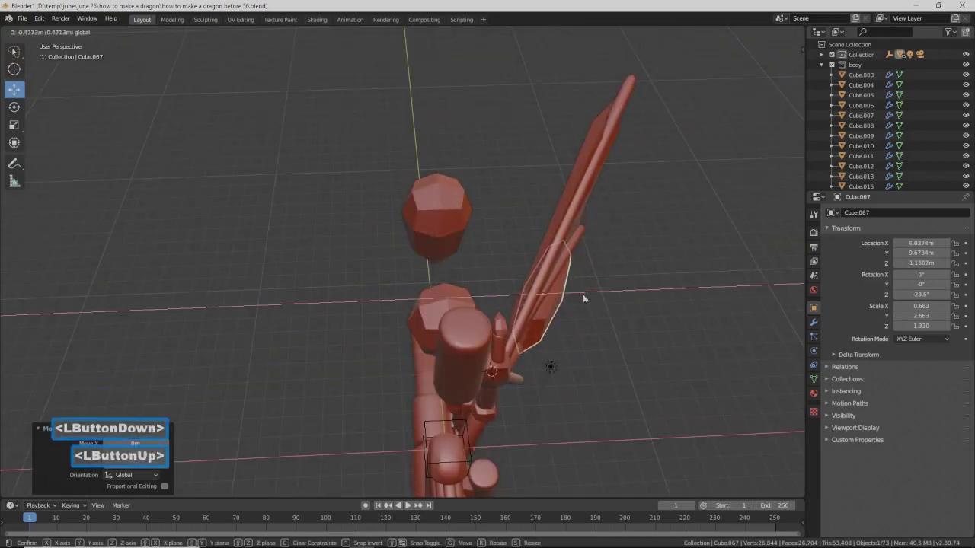
key(r)
key(z)
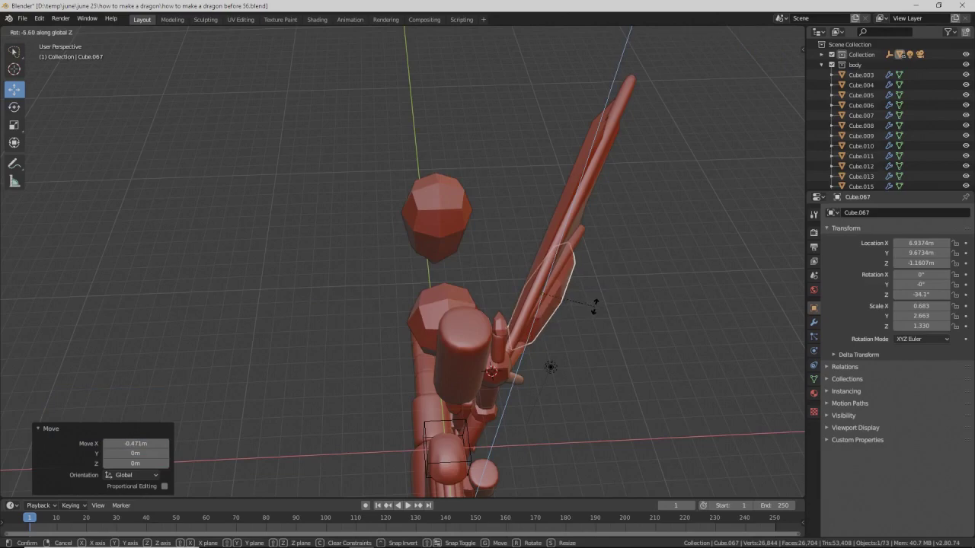
click(595, 309)
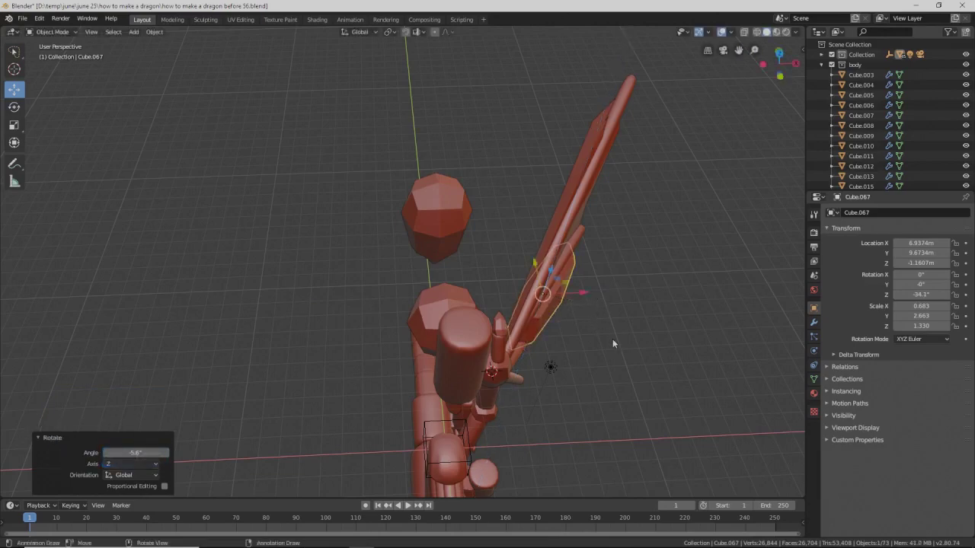
key(Pause)
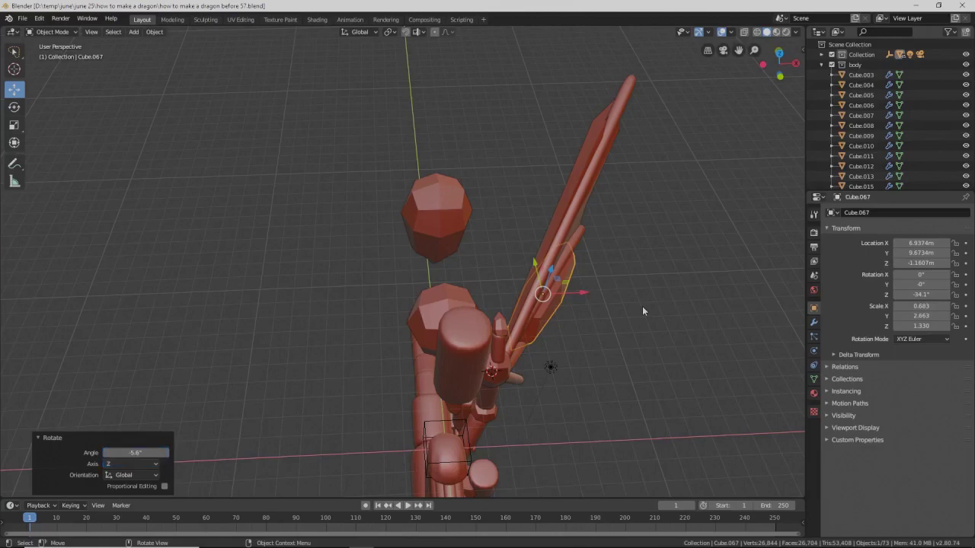
- Switch the disc to Sculpt Mode and pull its inner end toward the arm joint and its outer end outward with Grab
middle_drag(642, 307, 543, 295)
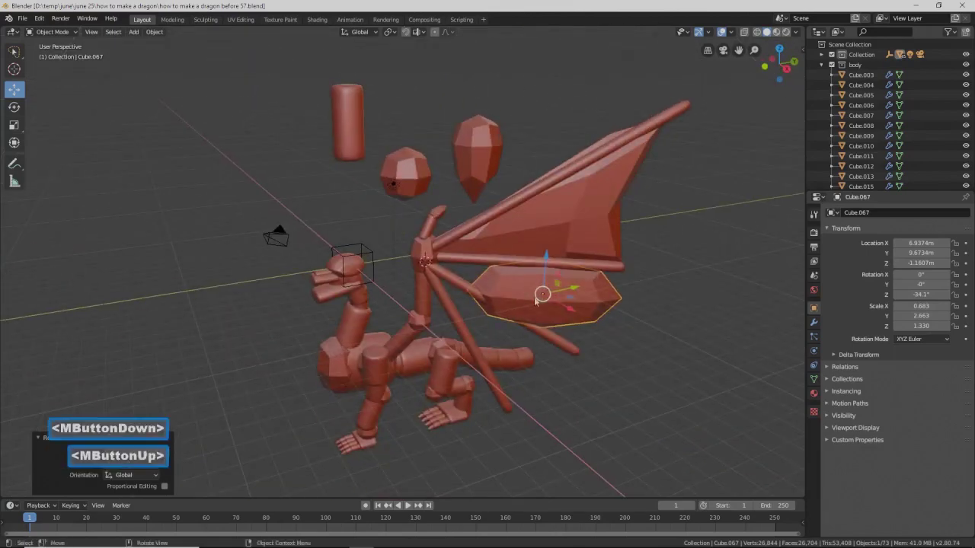
click(72, 33)
click(49, 67)
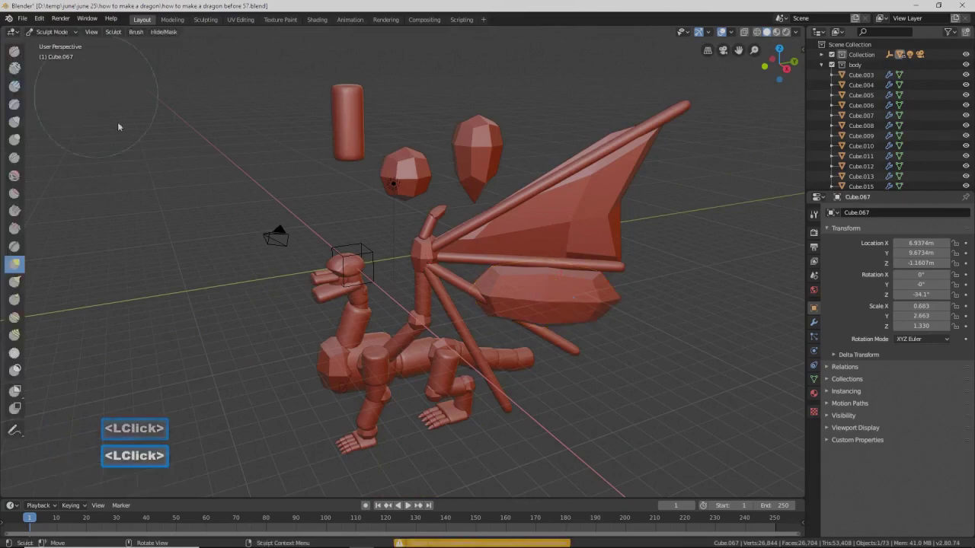
mouse_move(487, 283)
mouse_down()
mouse_move(448, 273)
mouse_move(464, 277)
mouse_up()
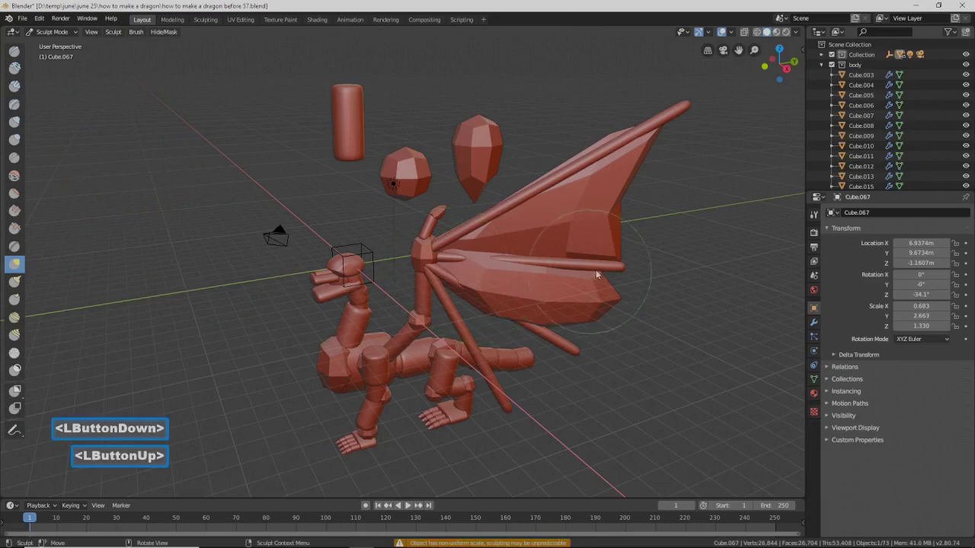
drag(604, 279, 623, 299)
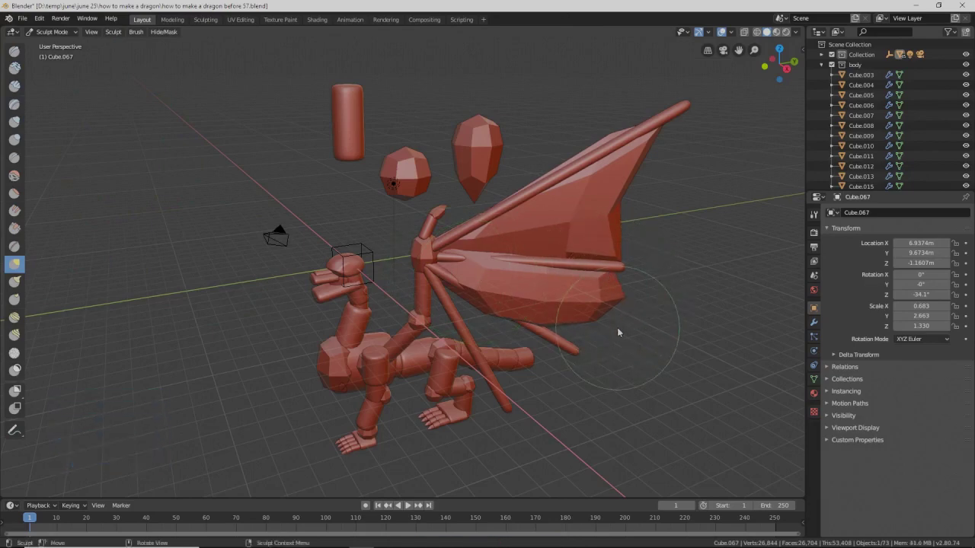
- Reduce the Grab brush radius and shape the disc's outer part along the second finger bone from several angles
key(f)
click(586, 328)
drag(609, 306, 613, 307)
key(f)
click(597, 323)
middle_drag(581, 336, 567, 315)
mouse_move(571, 320)
mouse_down()
mouse_move(569, 353)
mouse_move(528, 344)
mouse_move(531, 332)
mouse_move(485, 321)
mouse_move(464, 303)
mouse_move(490, 311)
mouse_move(600, 300)
mouse_move(581, 296)
mouse_up()
drag(572, 297, 561, 295)
mouse_move(557, 312)
middle_down()
mouse_move(559, 335)
mouse_move(619, 346)
mouse_move(619, 358)
mouse_move(592, 358)
middle_up()
mouse_move(580, 323)
mouse_down()
mouse_move(561, 317)
mouse_move(539, 333)
mouse_move(533, 316)
mouse_up()
- Stretch the second membrane's lower outer corner to the third finger bone's tip with Grab, leaving an inward-curved outer edge
mouse_move(533, 316)
middle_down()
mouse_move(542, 319)
mouse_move(497, 295)
mouse_move(569, 322)
mouse_move(574, 354)
mouse_move(530, 364)
middle_up()
click(534, 317)
drag(532, 364, 532, 364)
mouse_move(533, 365)
middle_down()
mouse_move(565, 339)
mouse_move(585, 342)
middle_up()
click(539, 365)
mouse_move(507, 345)
mouse_down()
mouse_move(493, 355)
mouse_move(604, 352)
mouse_up()
middle_drag(607, 352, 541, 362)
drag(602, 349, 601, 351)
key(Caps_Lock)
key(Caps_Lock)
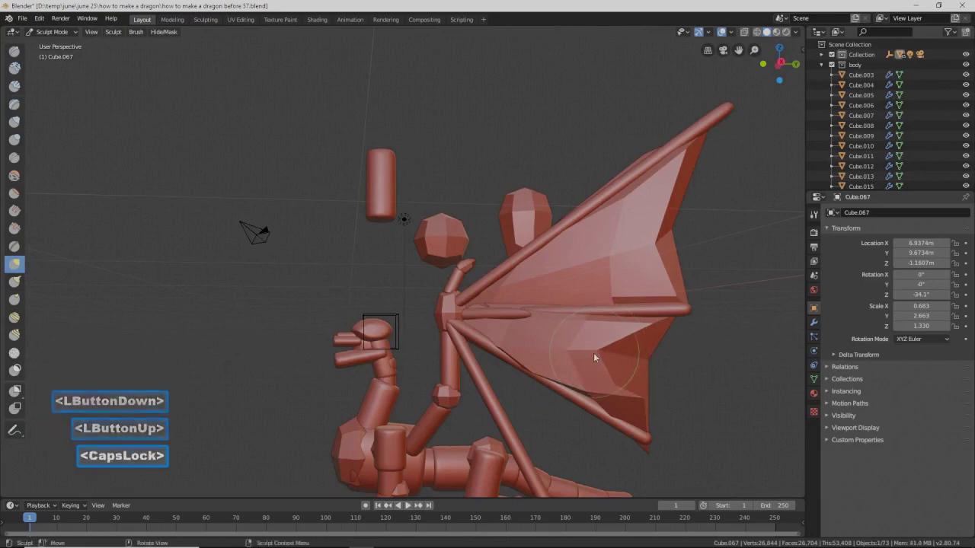
- Smooth the second membrane's surface, tuck its edges along the second and third finger bones with Grab, and return to Object Mode
mouse_move(585, 359)
shift+mouse_down()
mouse_move(611, 347)
mouse_move(622, 368)
shift+mouse_up()
mouse_move(623, 368)
middle_down()
mouse_move(551, 369)
mouse_move(562, 378)
mouse_move(621, 392)
mouse_move(494, 299)
middle_up()
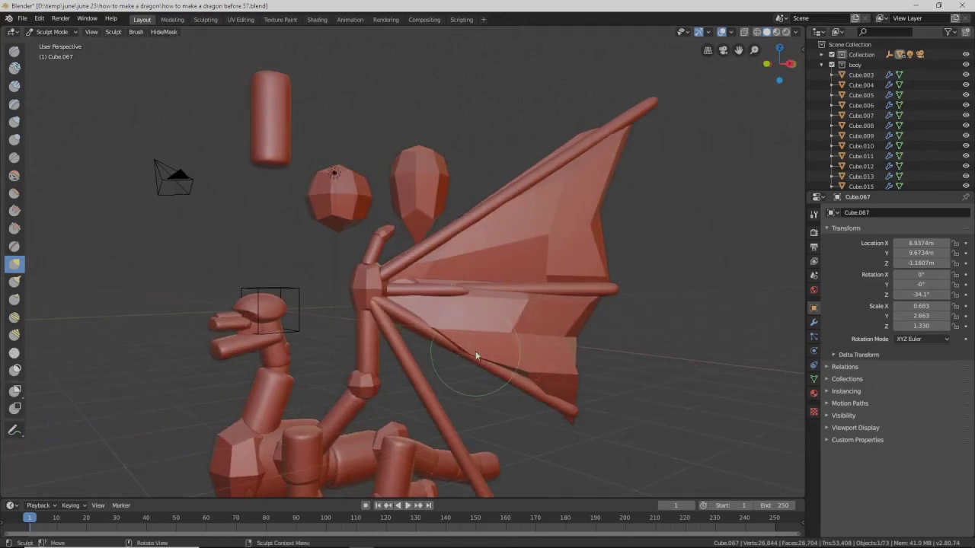
drag(469, 354, 475, 349)
drag(487, 292, 477, 296)
drag(477, 296, 472, 290)
mouse_move(472, 290)
middle_down()
mouse_move(501, 326)
mouse_move(470, 292)
middle_up()
mouse_move(469, 293)
mouse_down()
mouse_move(461, 290)
mouse_move(486, 289)
mouse_move(471, 287)
mouse_up()
mouse_move(471, 286)
mouse_down()
mouse_move(549, 292)
mouse_move(551, 279)
mouse_up()
mouse_move(551, 278)
middle_down()
mouse_move(514, 290)
mouse_move(467, 284)
mouse_move(534, 290)
mouse_move(526, 295)
middle_up()
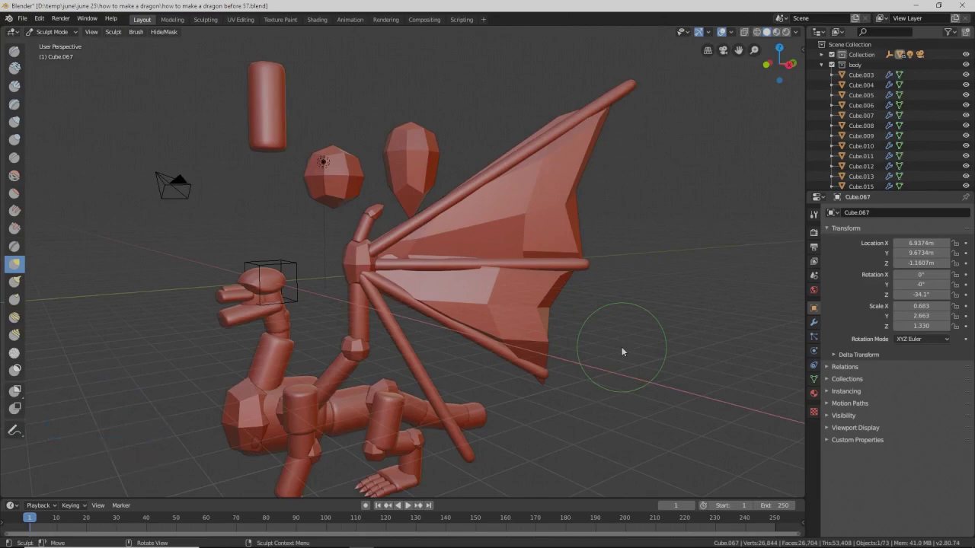
key(Pause)
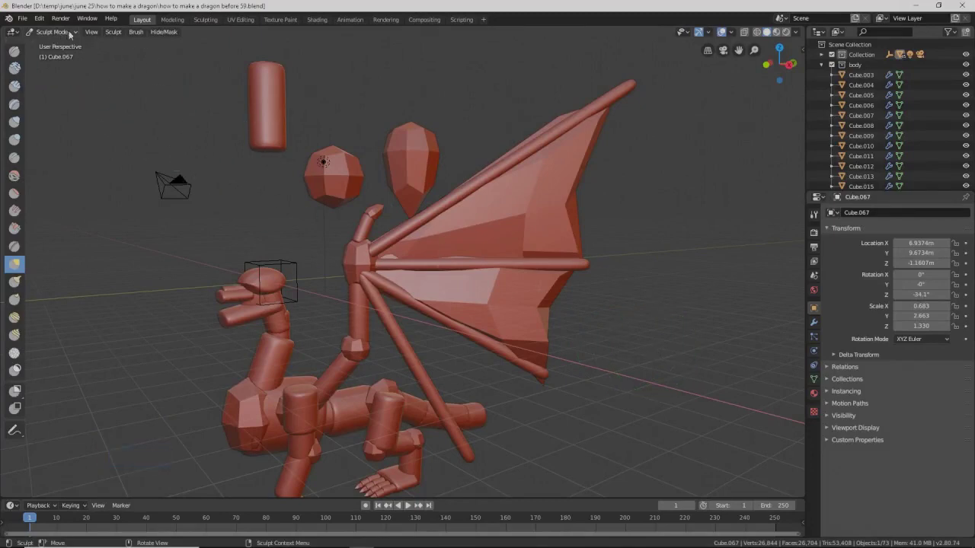
click(69, 32)
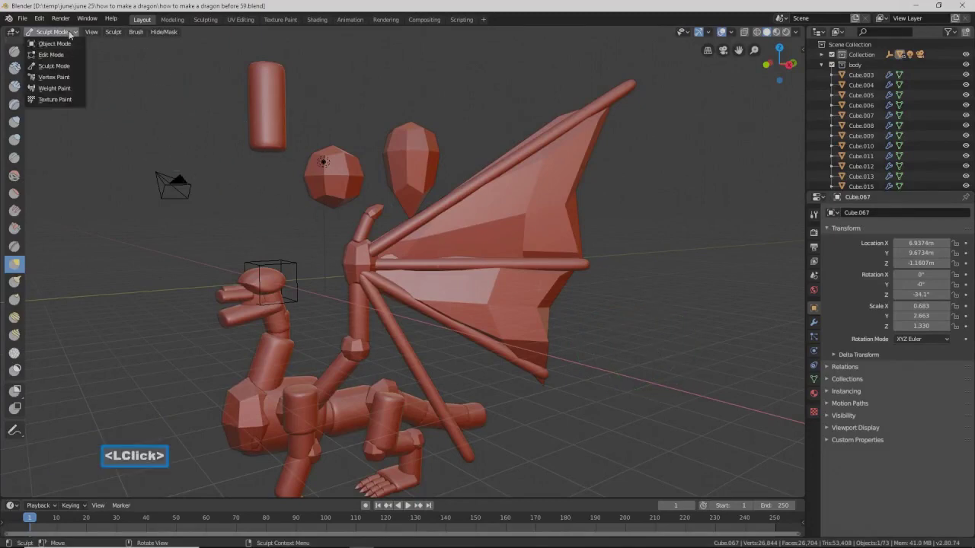
click(67, 43)
- Duplicate the spare sphere, lower the copy to about Z -2.46 m and move it about 6.82 m along X
click(344, 180)
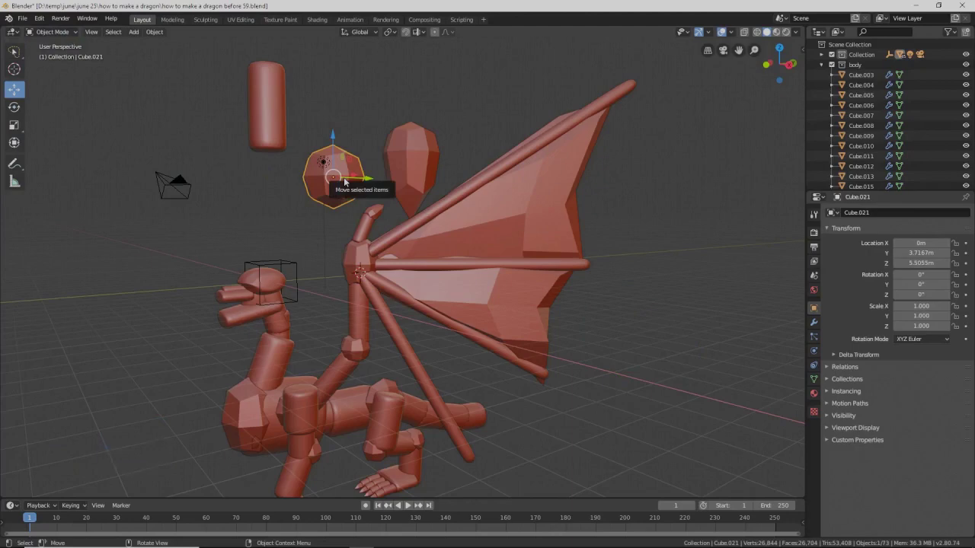
key(shift+d)
right_click(342, 157)
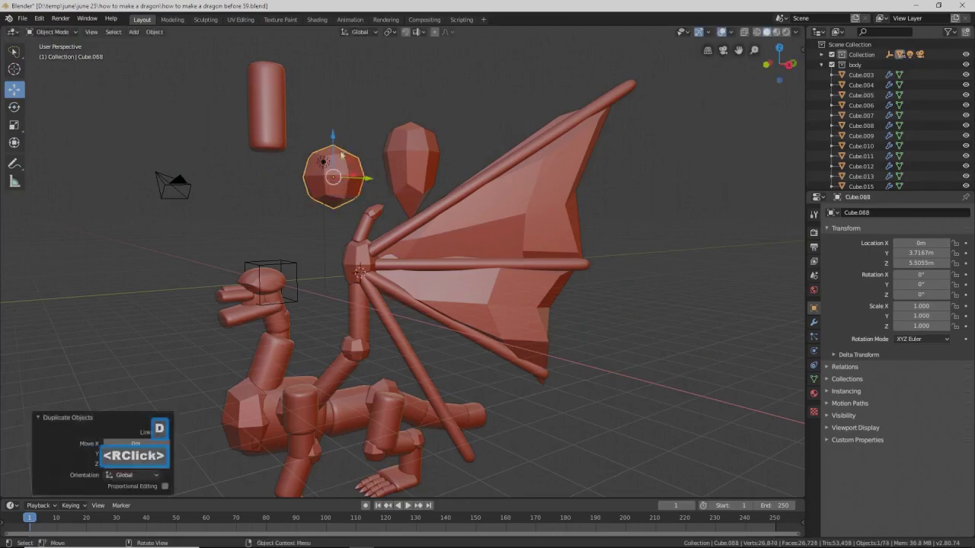
drag(331, 136, 329, 308)
middle_drag(329, 307, 376, 337)
drag(376, 337, 505, 359)
middle_drag(469, 324, 486, 352)
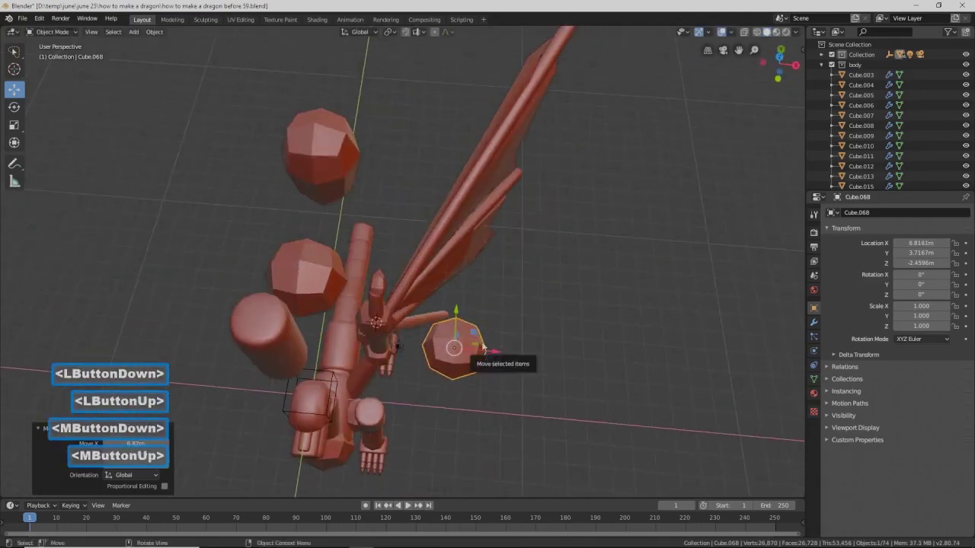
- Move the sphere copy to about Y 4.97 m and flatten it along X to a scale of about 0.366
drag(454, 313, 458, 292)
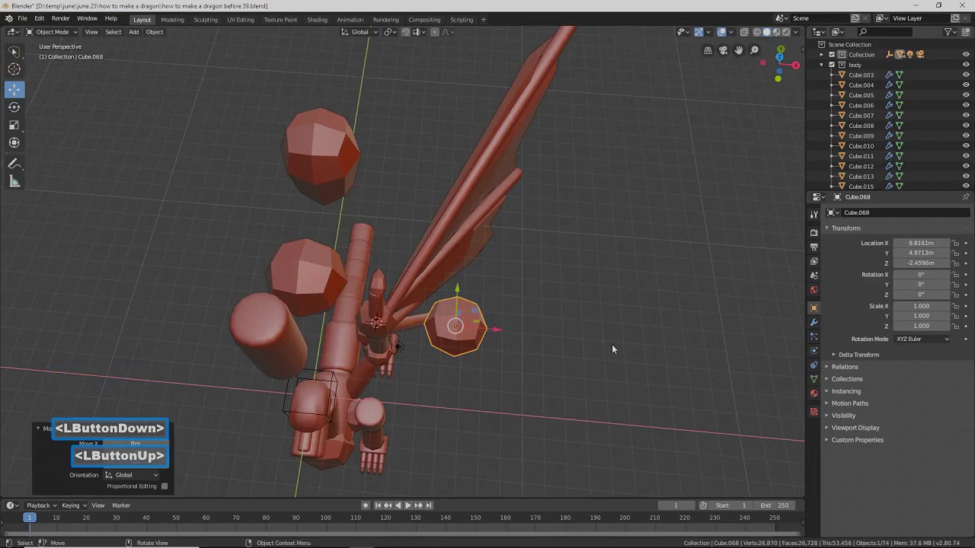
key(s)
key(x)
click(513, 330)
- Rotate the flattened disc to about -32° around Z and move it along X to about 4.50 m
key(r)
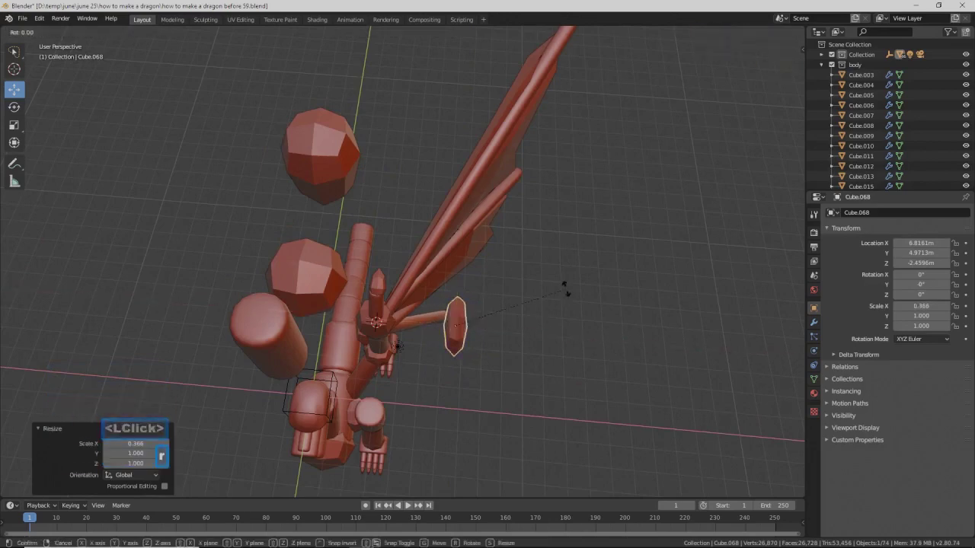
click(505, 317)
middle_drag(505, 317, 519, 329)
drag(499, 328, 452, 325)
key(r)
key(z)
click(521, 294)
middle_drag(522, 294, 379, 271)
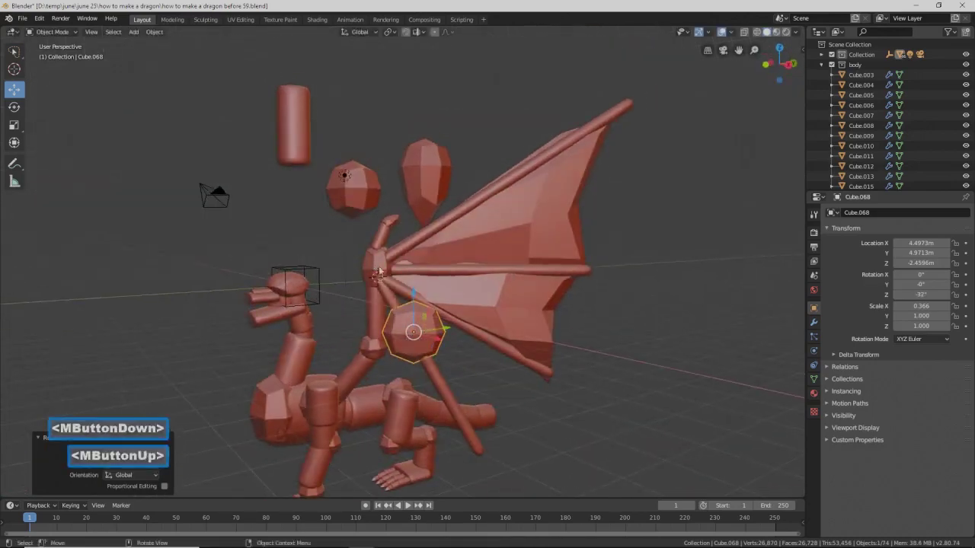
- Place the disc between the third and fourth finger bones at about Y 7.87 m and Z -4.55 m
drag(446, 333, 428, 326)
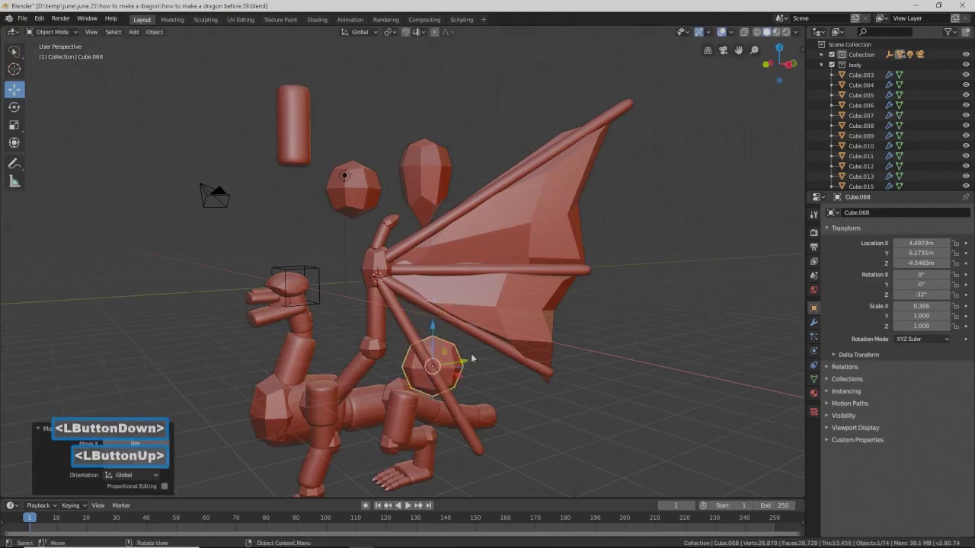
drag(466, 363, 501, 376)
middle_drag(502, 381, 487, 376)
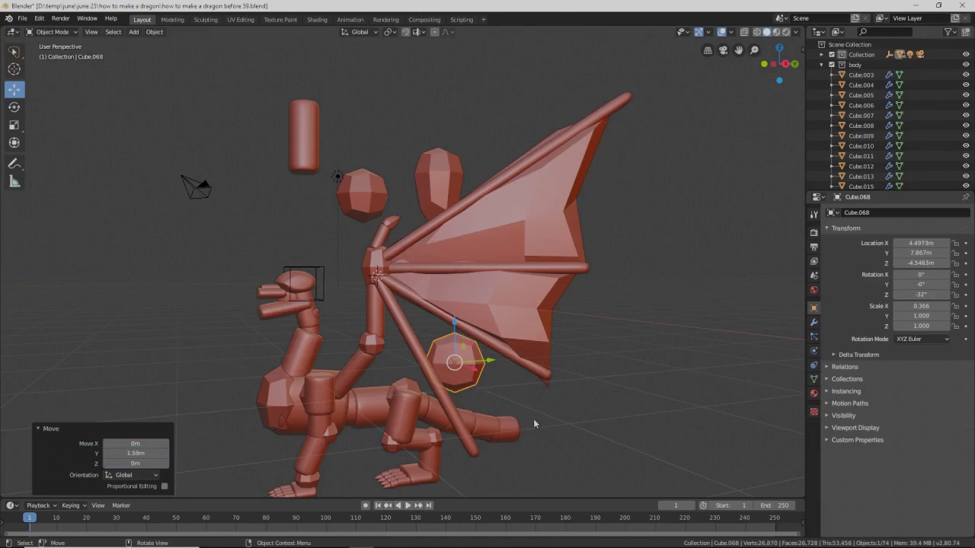
- Rotate the disc about 45.4° around its local X axis
key(r)
key(y)
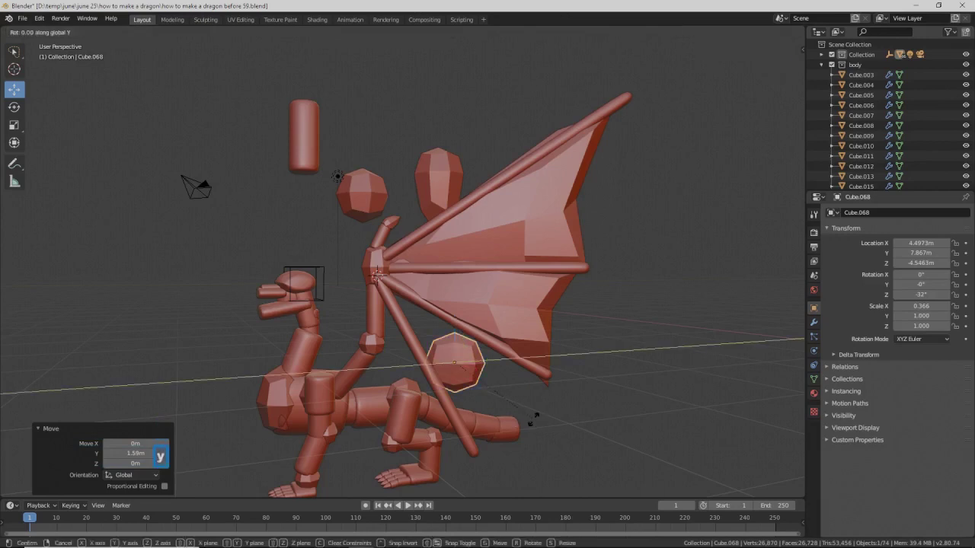
key(z)
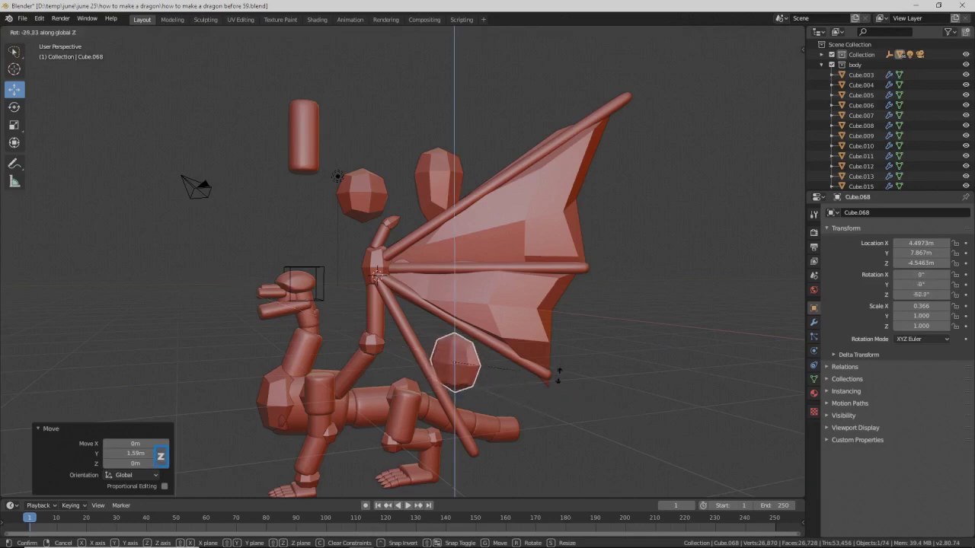
key(x)
key(x)
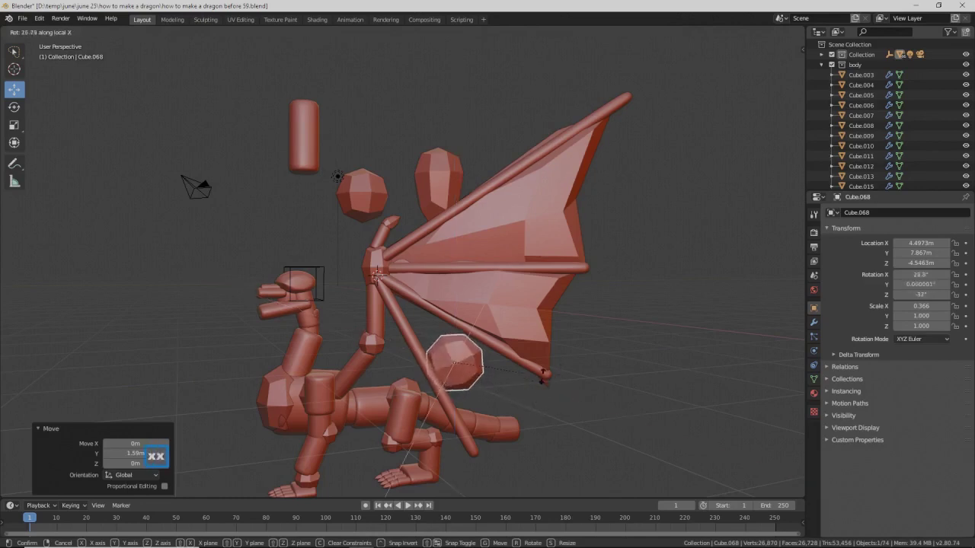
click(435, 342)
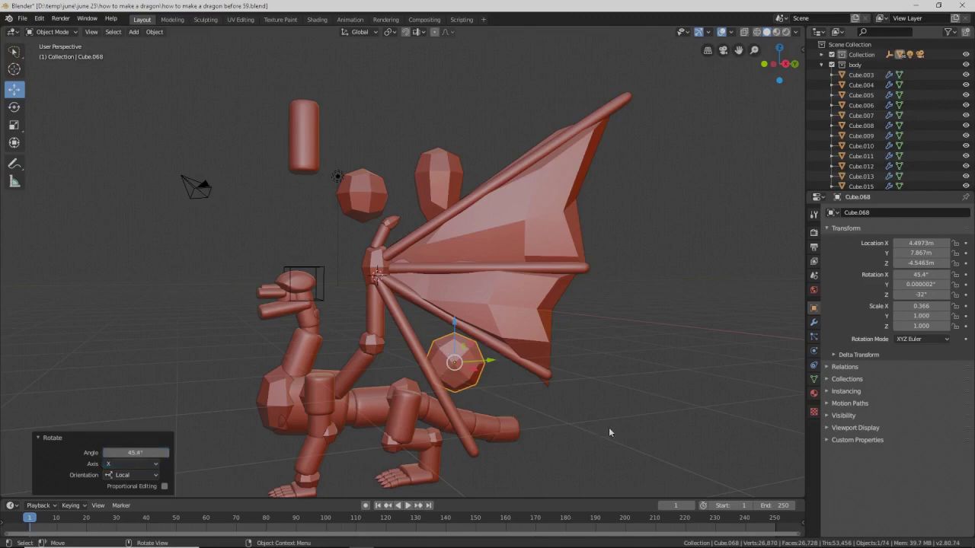
key(Pause)
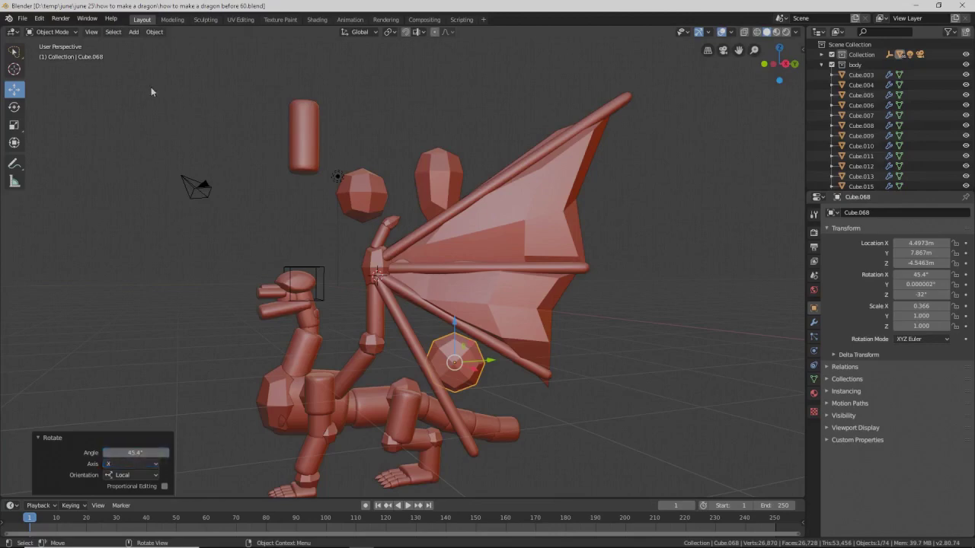
- In Sculpt Mode, stretch the disc with Grab into a third membrane spanning the third and fourth finger bones from wrist to tips
click(72, 33)
click(70, 63)
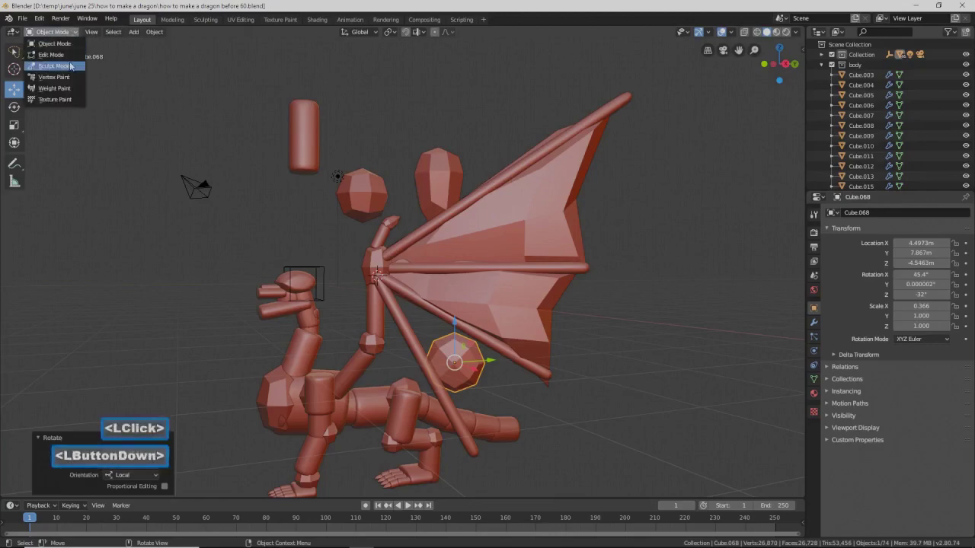
click(426, 331)
drag(427, 332, 409, 313)
mouse_move(478, 364)
mouse_down()
mouse_move(508, 376)
mouse_move(461, 405)
mouse_move(475, 431)
mouse_move(496, 406)
mouse_move(482, 422)
mouse_up()
drag(468, 459, 469, 448)
middle_drag(470, 447, 527, 427)
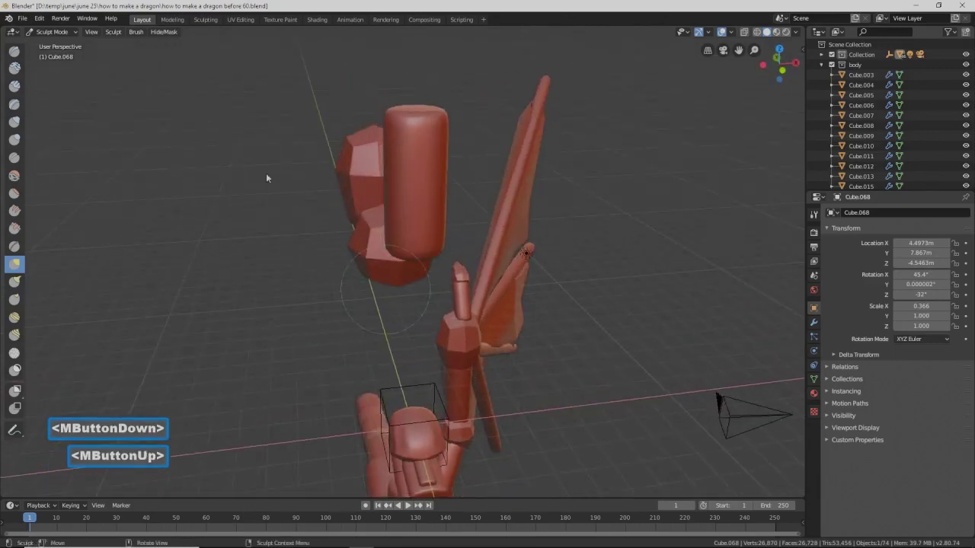
- Return to Object Mode and move the third membrane along X to about 6.09 m, in line with the finger bones
click(63, 34)
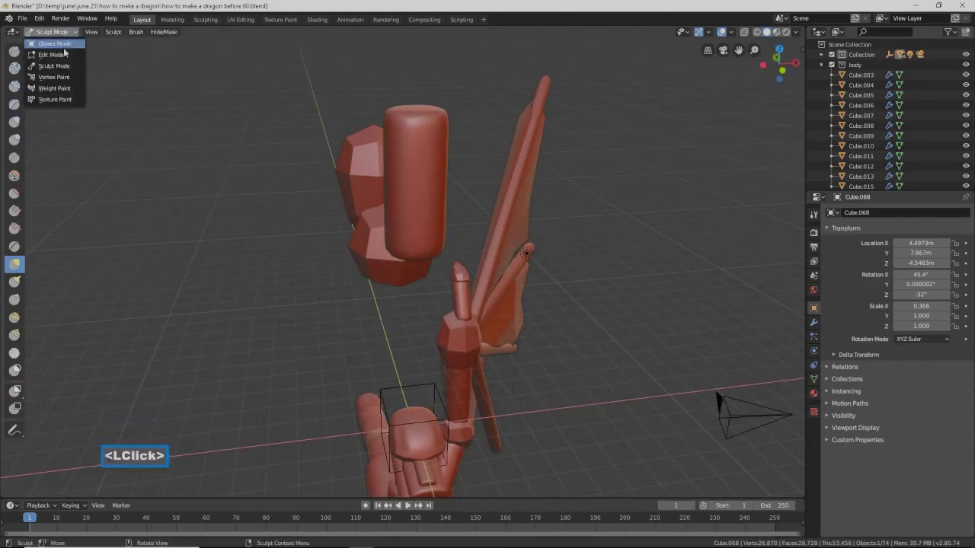
click(65, 46)
middle_drag(508, 384, 509, 416)
middle_drag(486, 447, 508, 383)
drag(508, 383, 534, 386)
middle_drag(535, 387, 511, 382)
drag(511, 382, 519, 382)
middle_drag(519, 382, 429, 374)
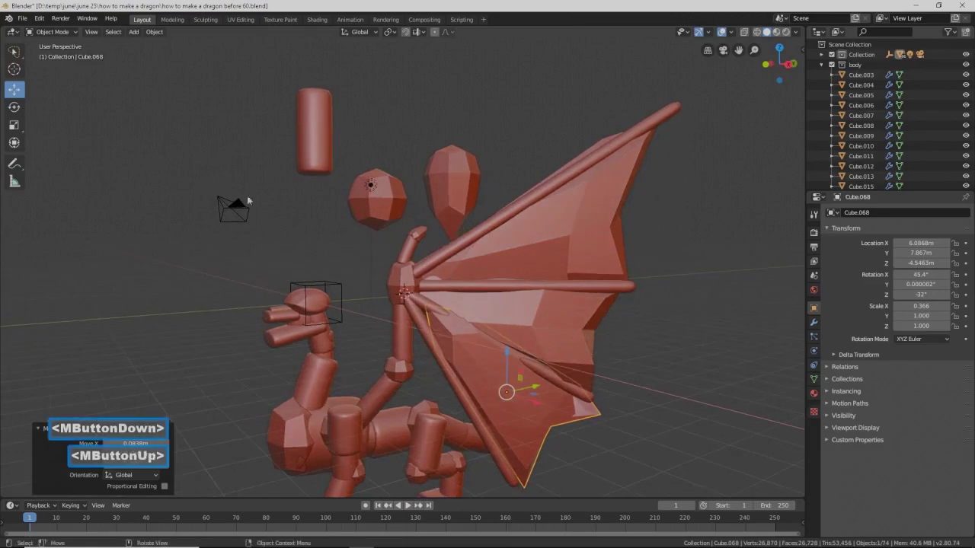
- In Sculpt Mode, pull the third membrane's inner edge and upper outer corner against the third finger bone with Grab
click(64, 32)
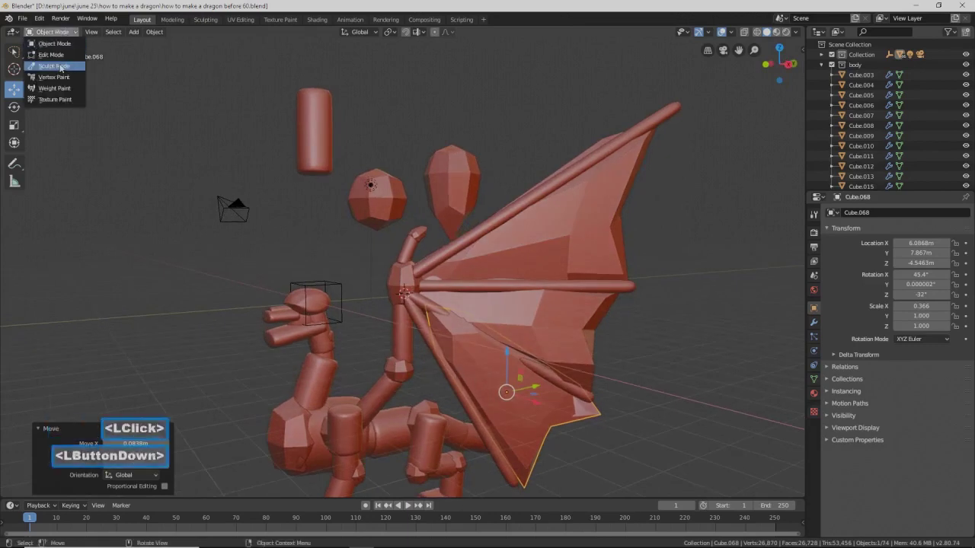
click(60, 67)
middle_drag(470, 335, 477, 352)
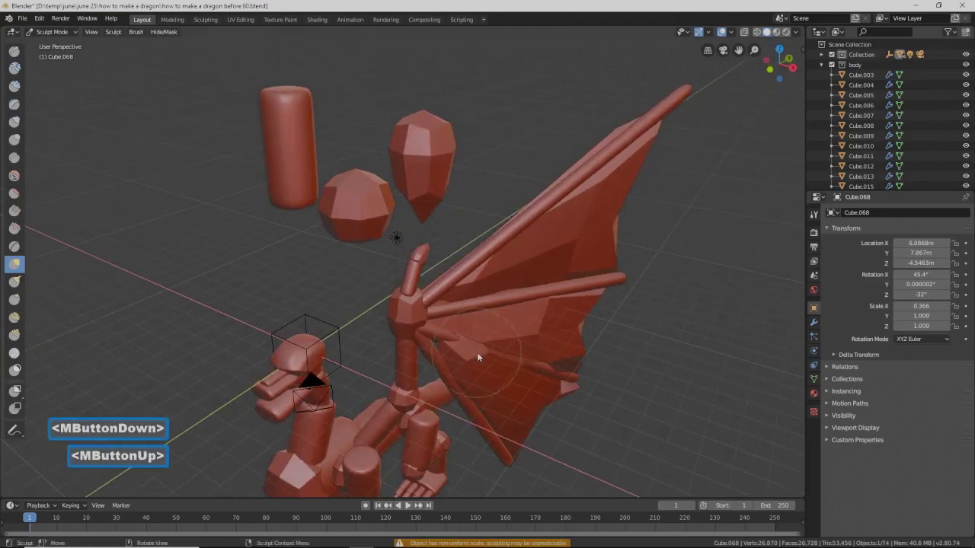
drag(478, 356, 464, 355)
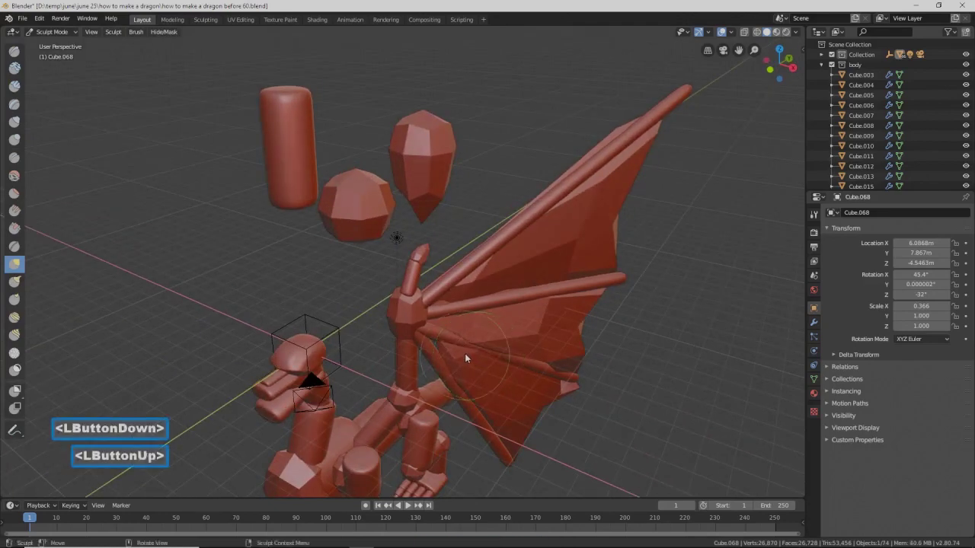
mouse_move(522, 362)
middle_down()
mouse_move(540, 368)
mouse_move(519, 347)
middle_up()
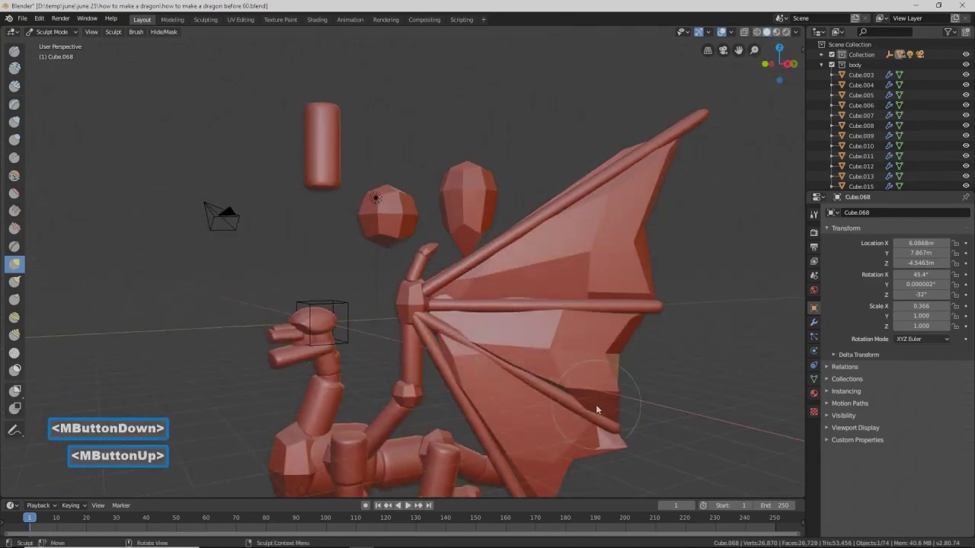
middle_drag(496, 394, 524, 400)
drag(618, 431, 585, 429)
mouse_move(585, 430)
middle_down()
mouse_move(508, 397)
mouse_move(541, 420)
middle_up()
- Adjust the third membrane's narrow end near the wrist with short Grab strokes, and return to Object Mode
click(463, 348)
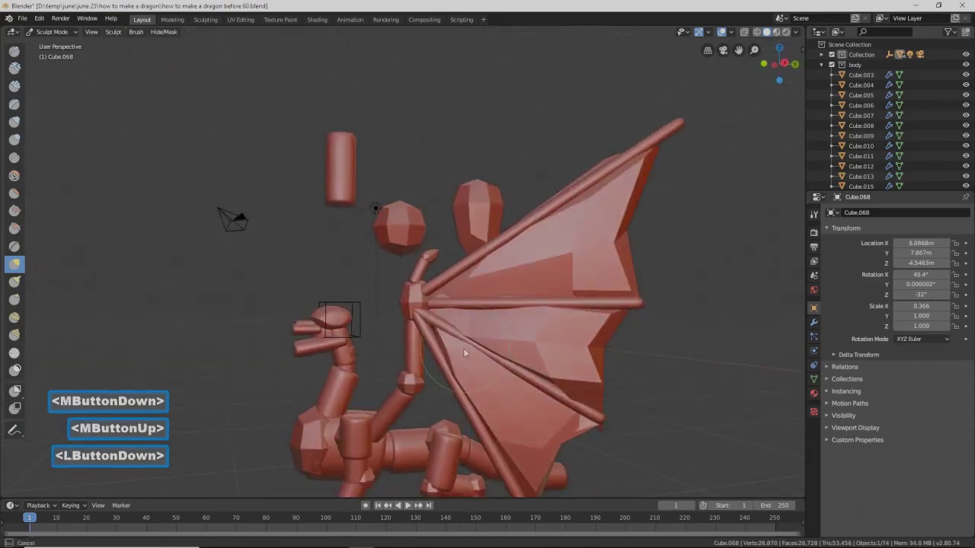
click(473, 343)
click(462, 344)
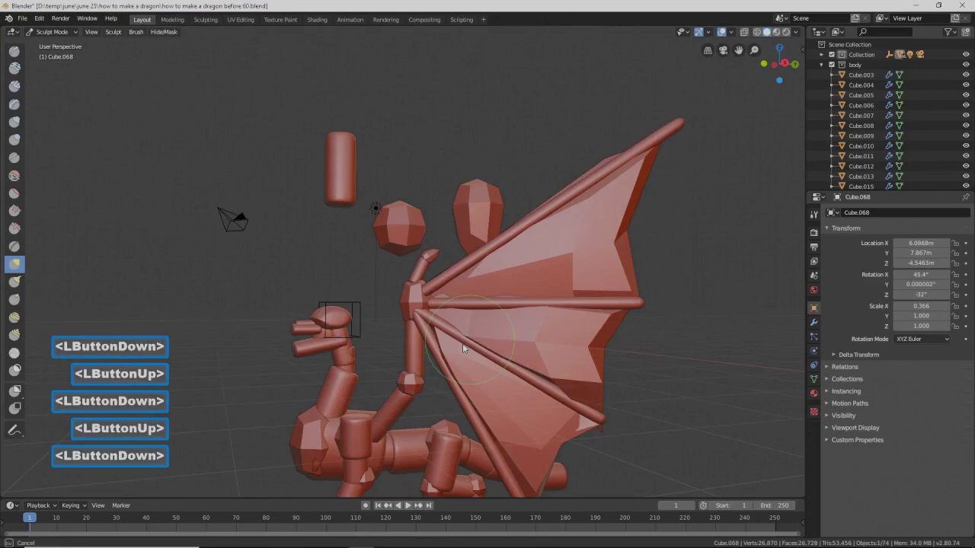
click(460, 367)
shift+middle_drag(517, 387, 572, 377)
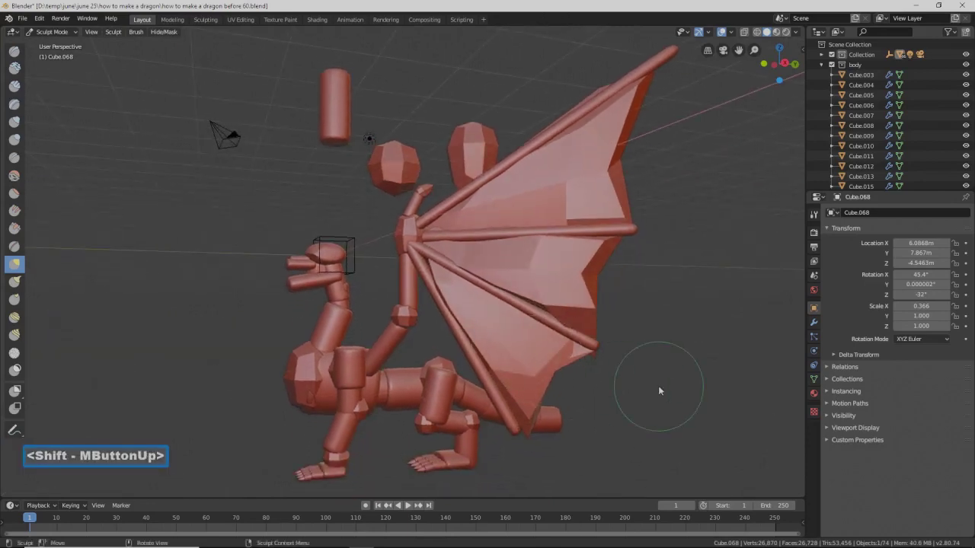
key(Pause)
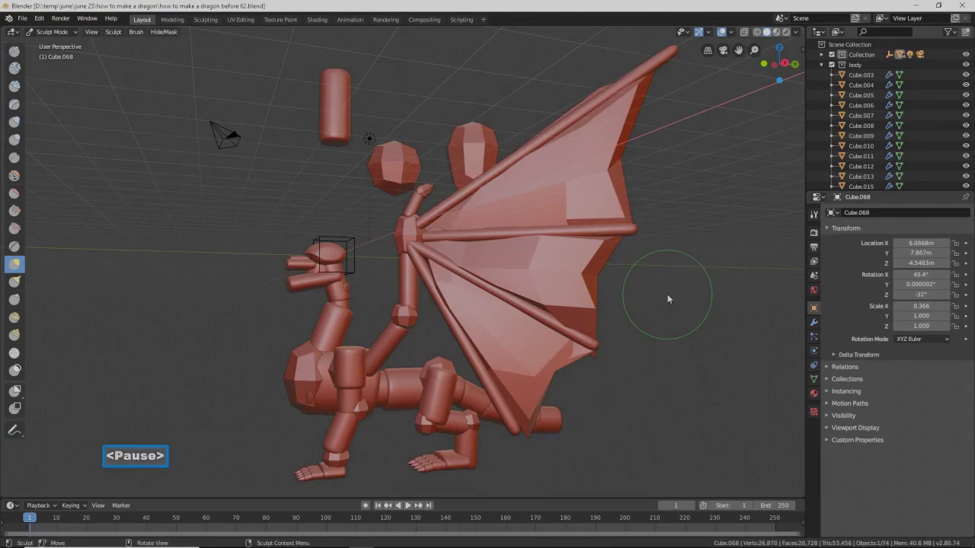
middle_drag(448, 307, 478, 279)
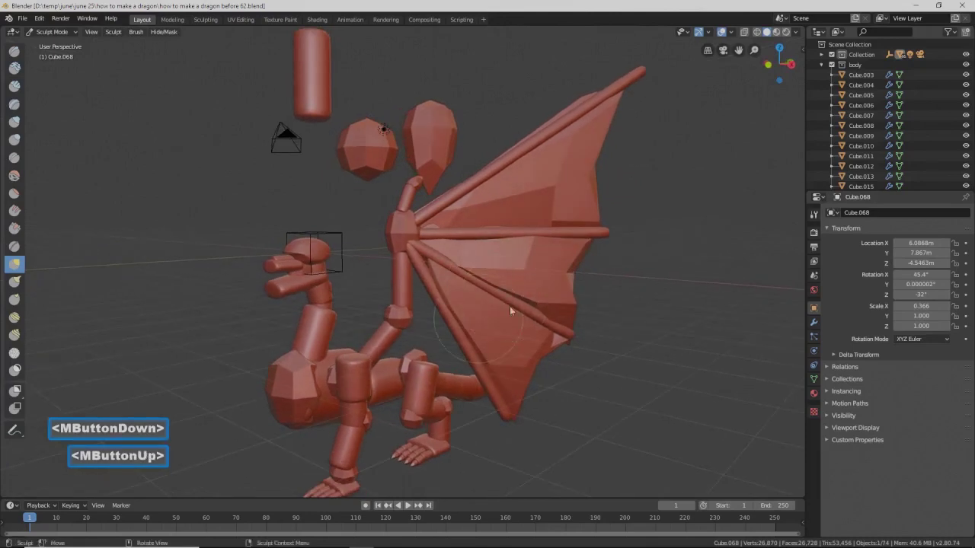
mouse_move(494, 304)
middle_down()
mouse_move(482, 293)
mouse_move(459, 298)
mouse_move(482, 316)
mouse_move(474, 296)
mouse_move(487, 291)
middle_up()
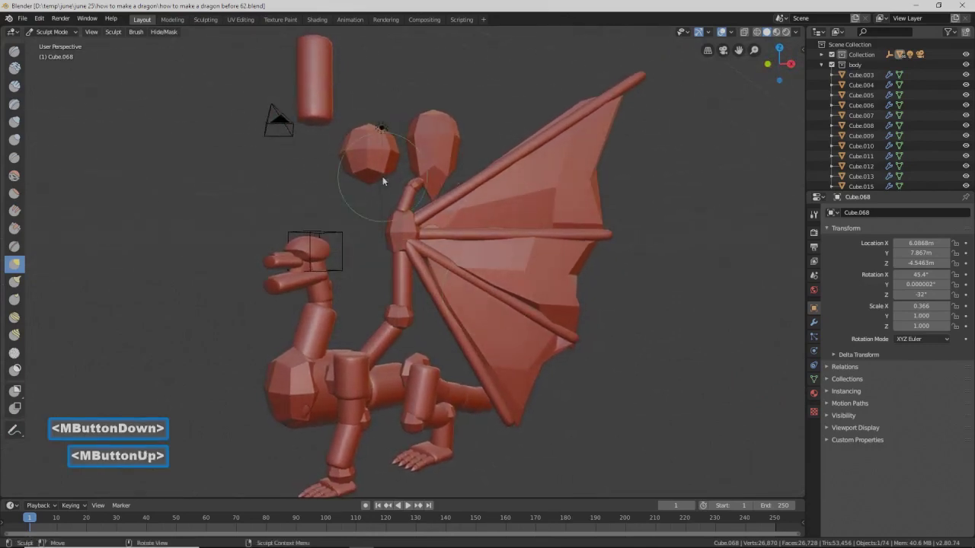
click(75, 32)
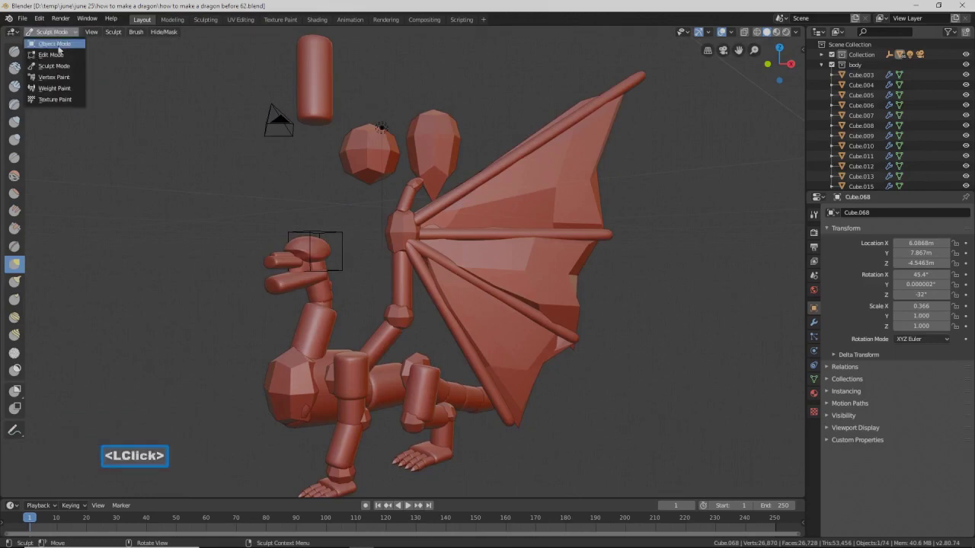
click(60, 44)
- Select the spare cylinder, sphere and teardrop and raise them together, bringing the teardrop to about Z 14.72 m
click(388, 144)
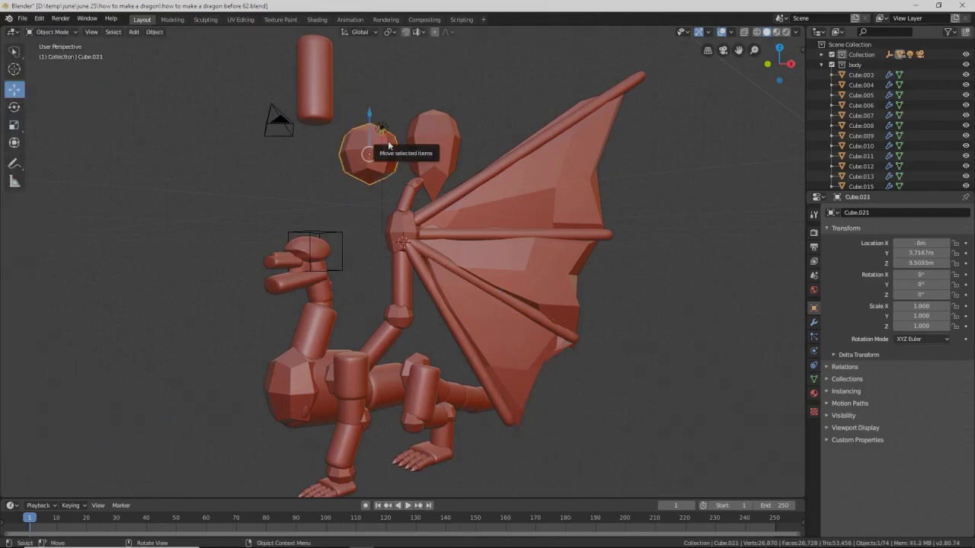
mouse_move(430, 318)
middle_down()
mouse_move(481, 320)
mouse_move(429, 308)
mouse_move(454, 322)
mouse_move(445, 328)
middle_up()
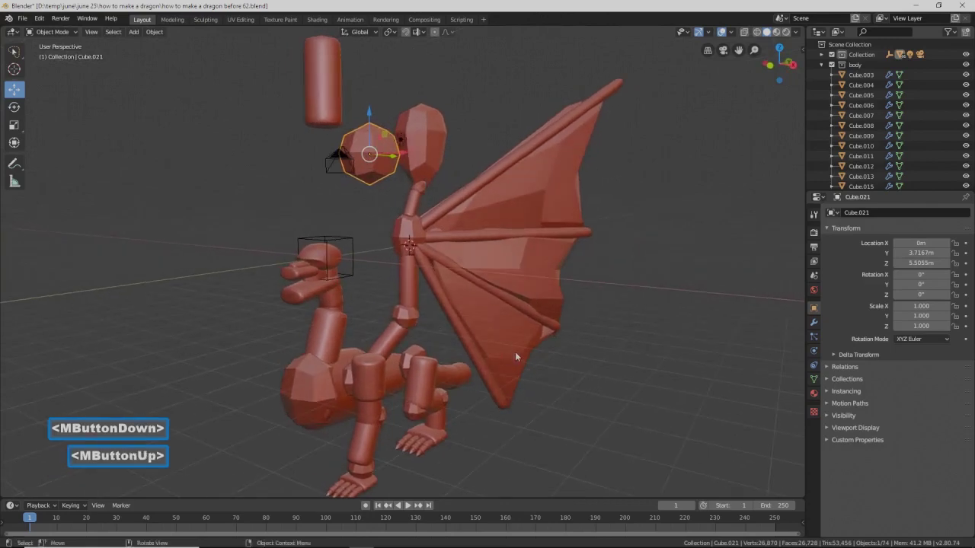
scroll(527, 343, down, 2)
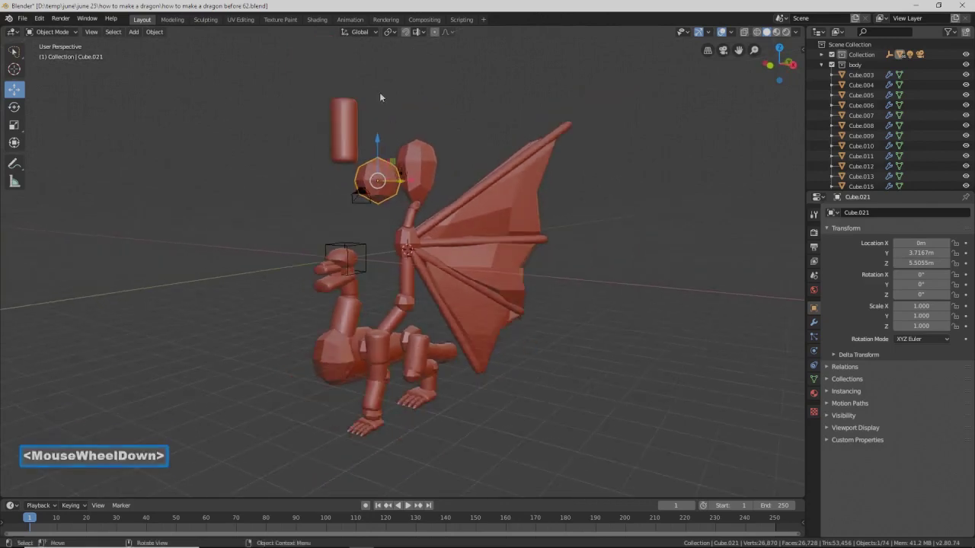
scroll(396, 137, down, 2)
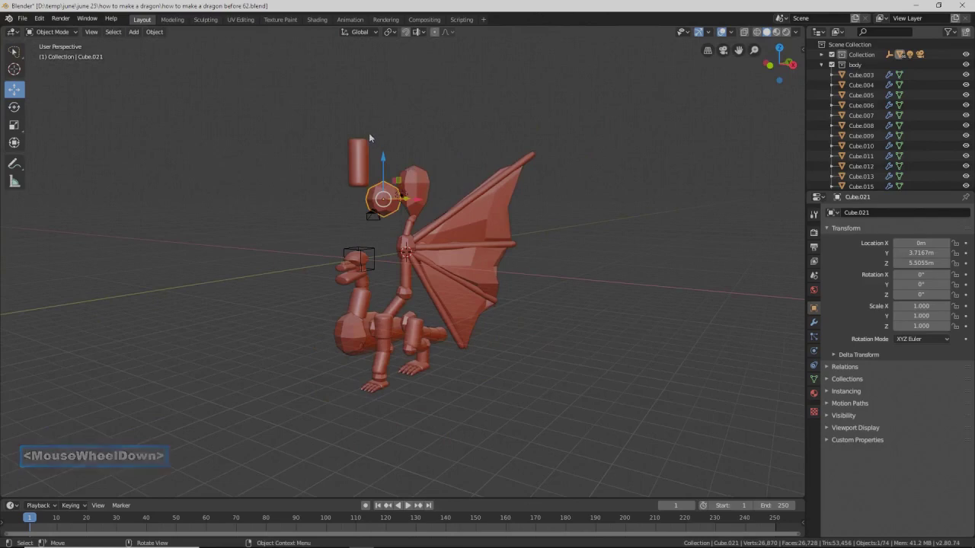
click(356, 152)
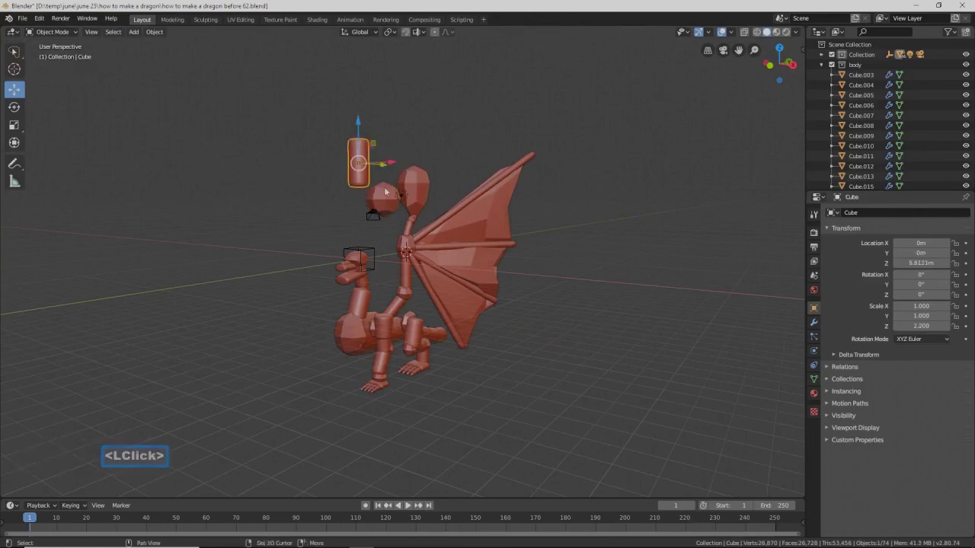
shift+click(399, 193)
drag(390, 138, 409, 69)
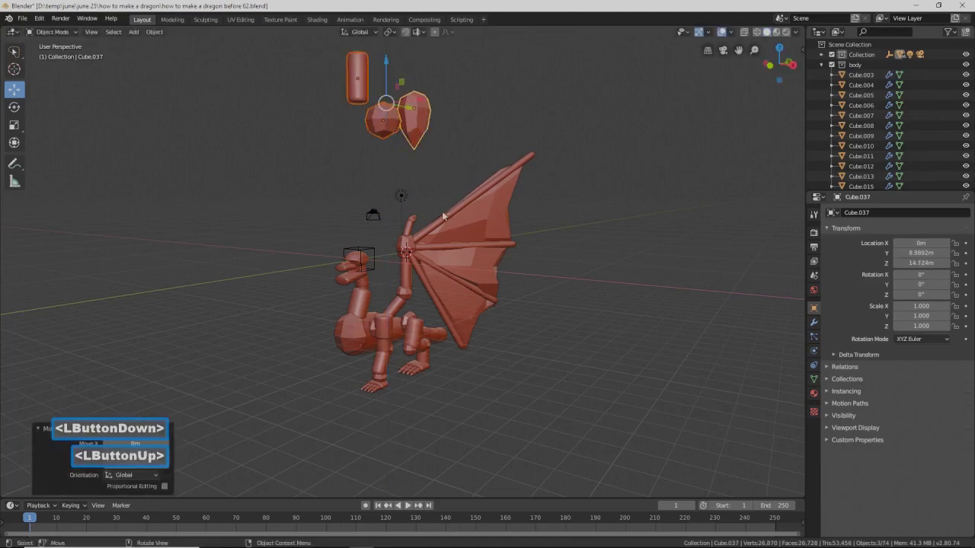
click(612, 259)
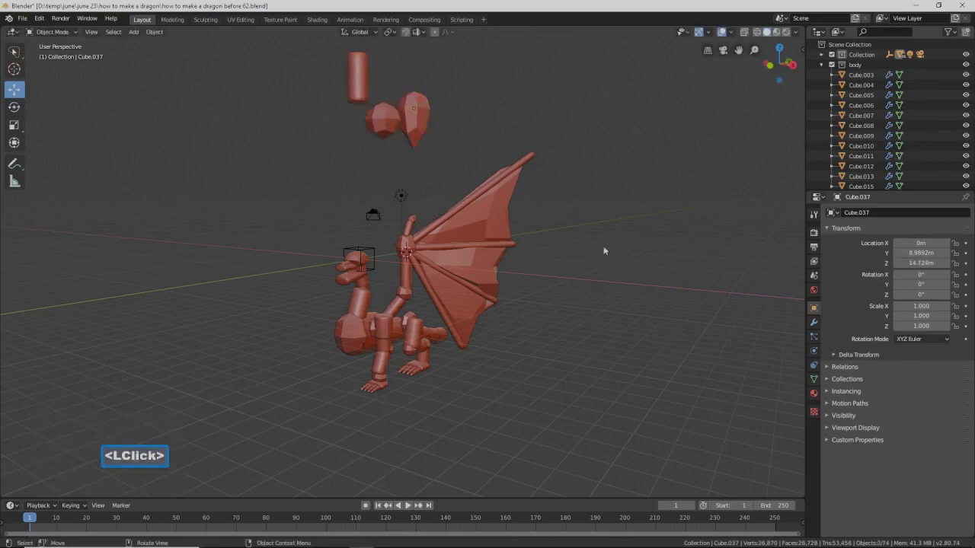
- Circle-select the wing's wrist, finger bones and membranes, and set the pivot point to 3D Cursor
key(c)
click(417, 217)
mouse_move(423, 238)
mouse_down()
mouse_move(415, 240)
mouse_move(451, 219)
mouse_move(474, 276)
mouse_move(461, 300)
mouse_move(488, 207)
mouse_move(503, 252)
mouse_up()
right_click(540, 272)
mouse_move(540, 272)
middle_down()
mouse_move(533, 278)
mouse_move(444, 156)
middle_up()
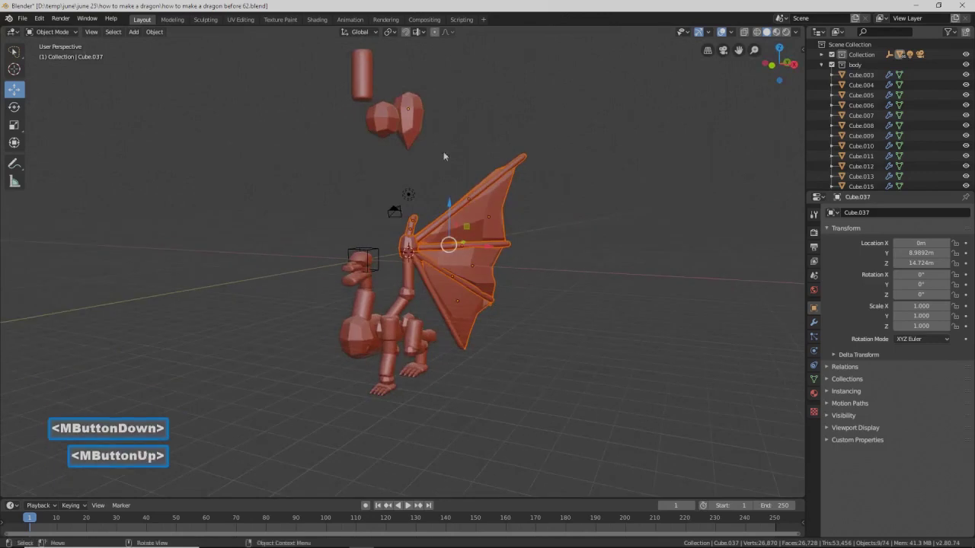
click(397, 34)
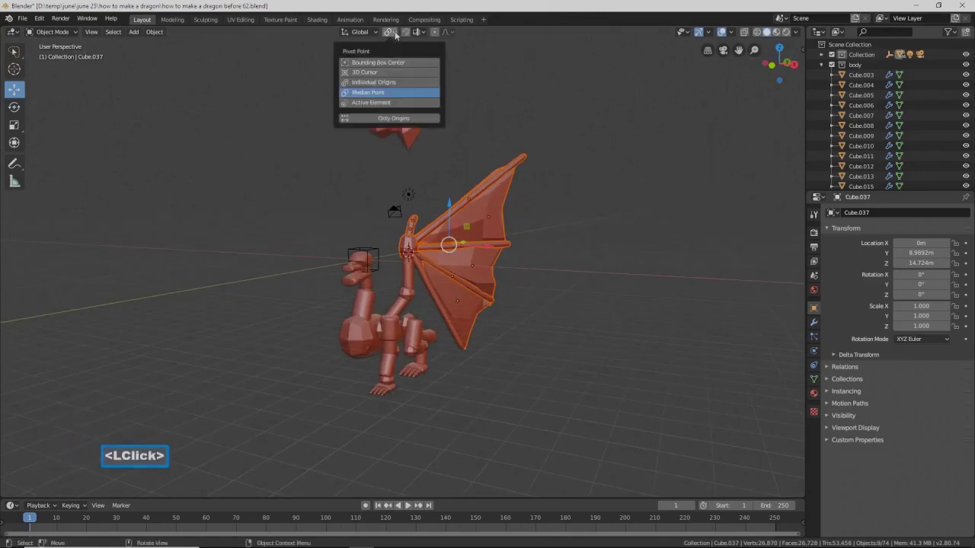
click(385, 72)
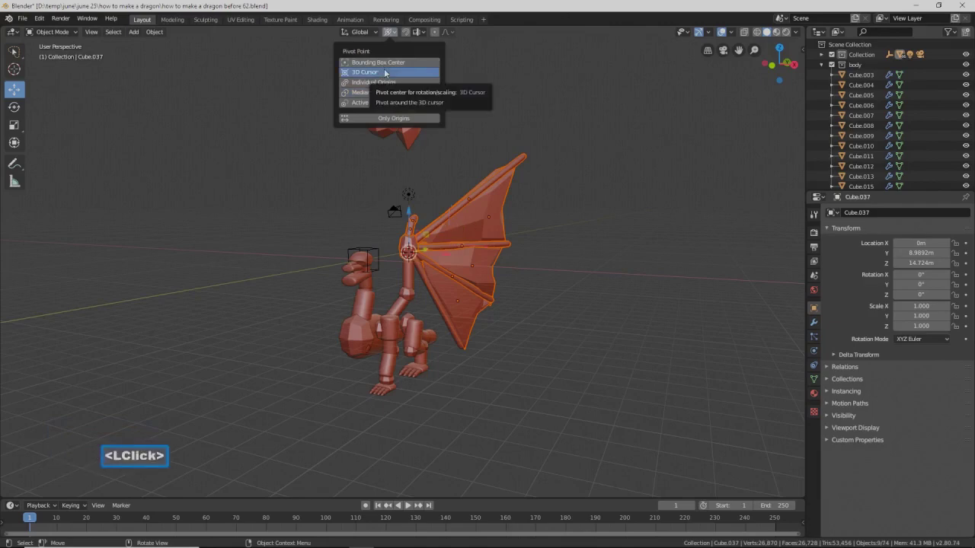
scroll(538, 272, up, 2)
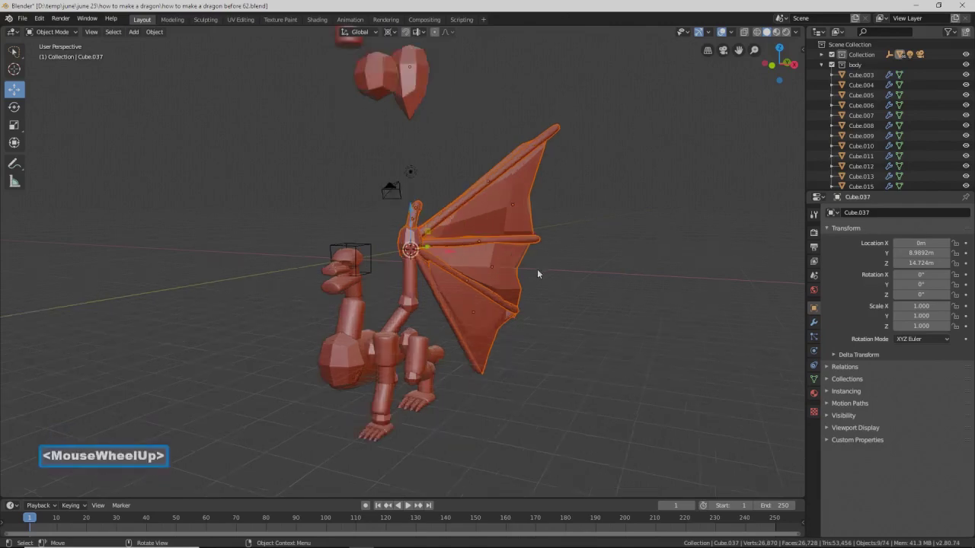
key(r)
key(x)
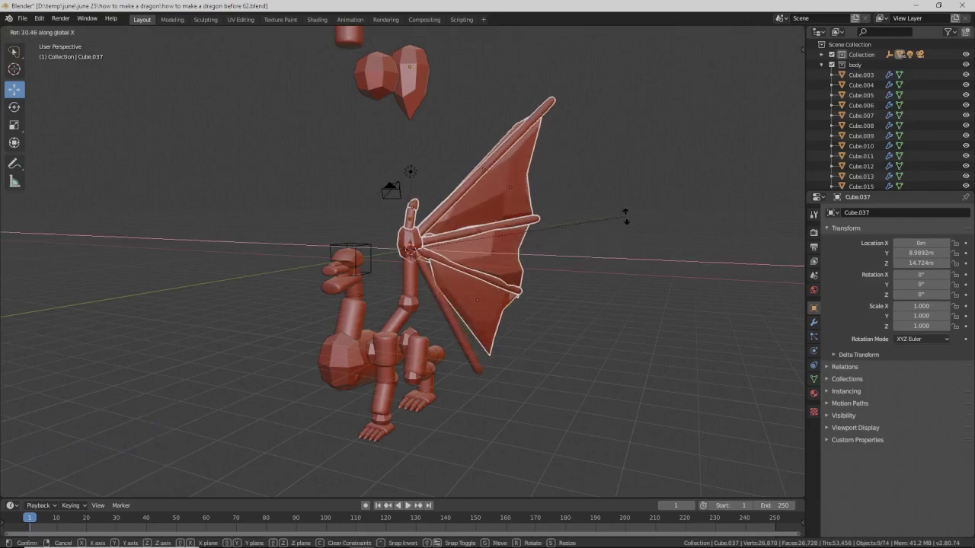
right_click(625, 217)
- Add the lowest finger bone to the selection and rotate the wing's hand 42.5° about global X around the wrist
shift+click(466, 354)
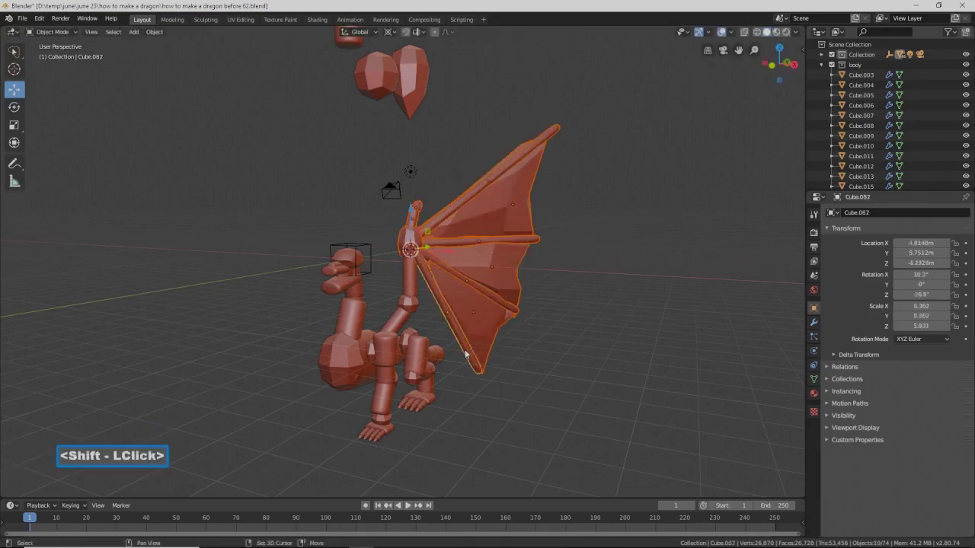
key(r)
key(x)
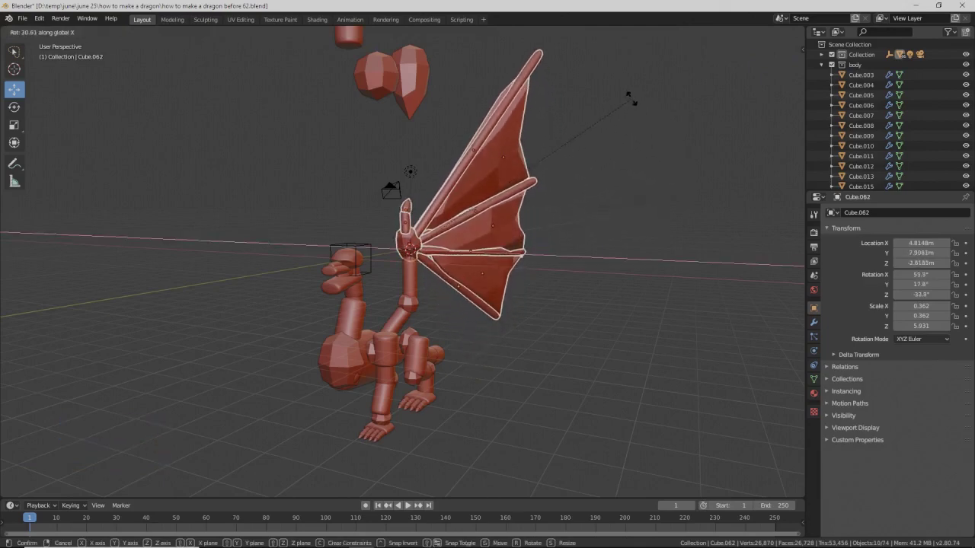
click(582, 72)
middle_drag(572, 291, 517, 285)
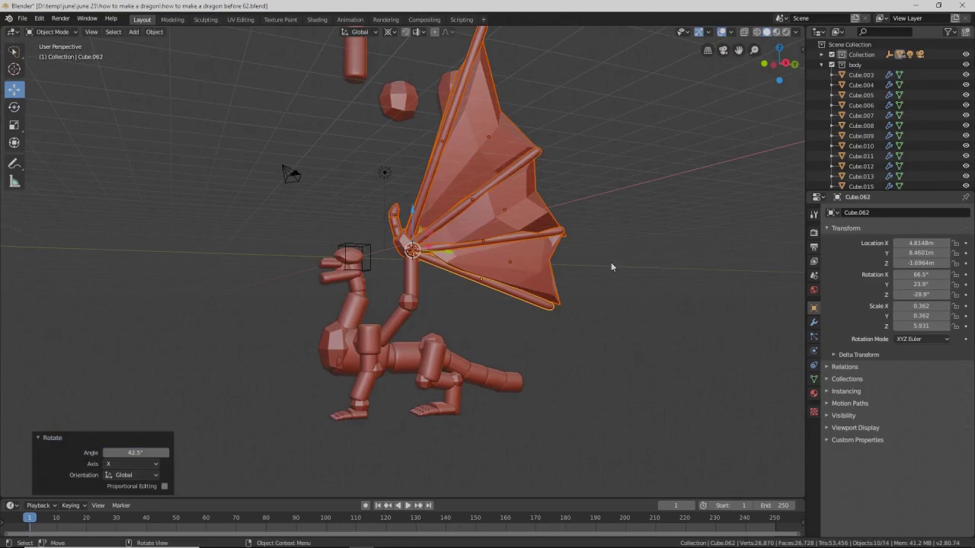
- Rotate the wing's hand back by about -10.9° about global X and save the file as how to make a dragon before 63.blend
key(r)
key(x)
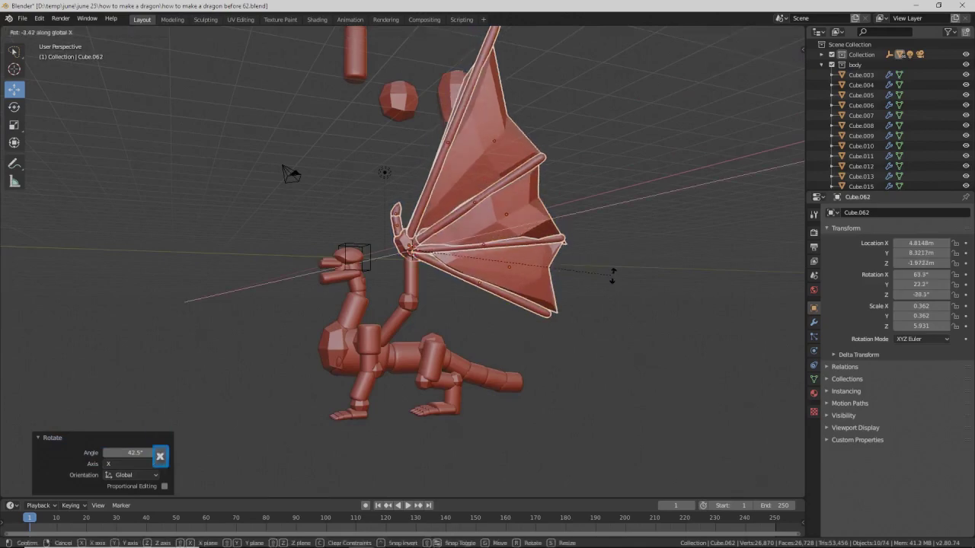
click(599, 300)
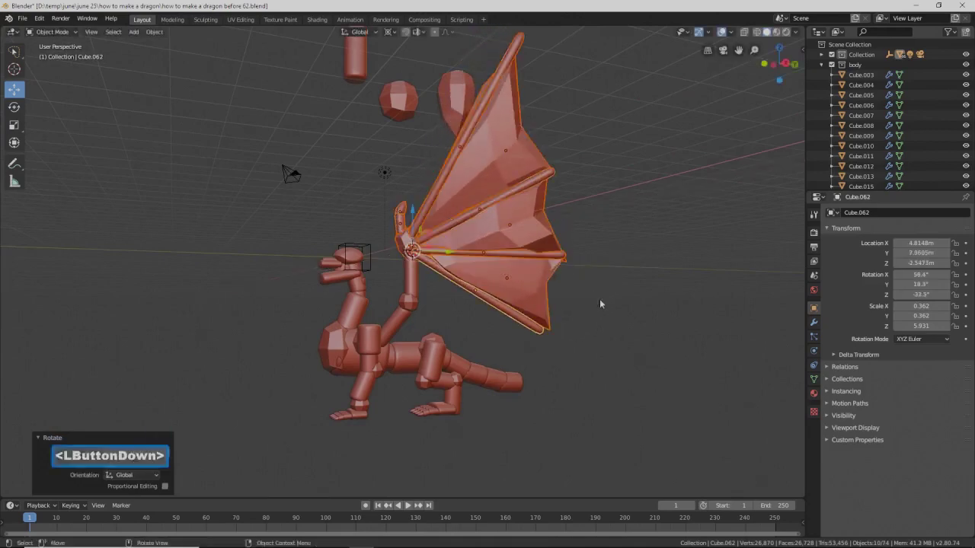
middle_drag(480, 312, 505, 322)
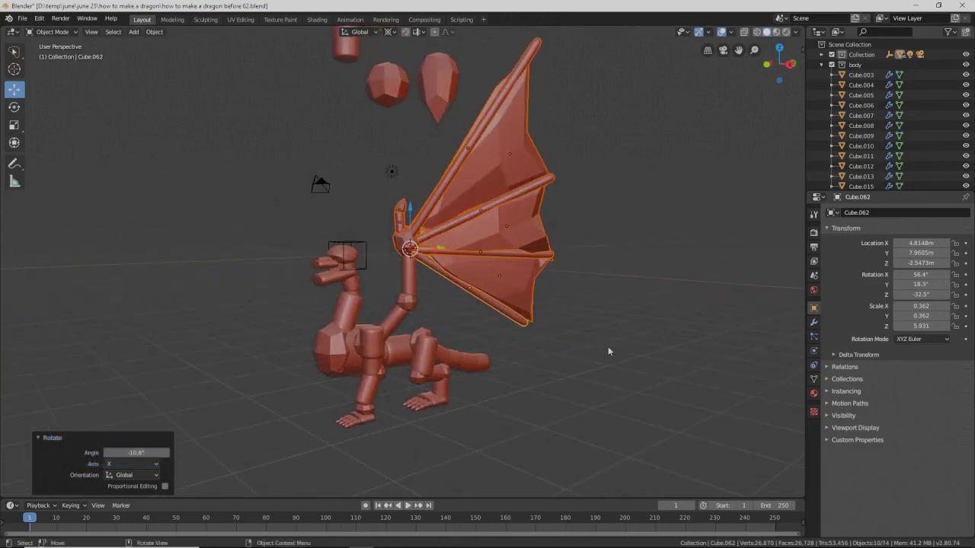
key(Pause)
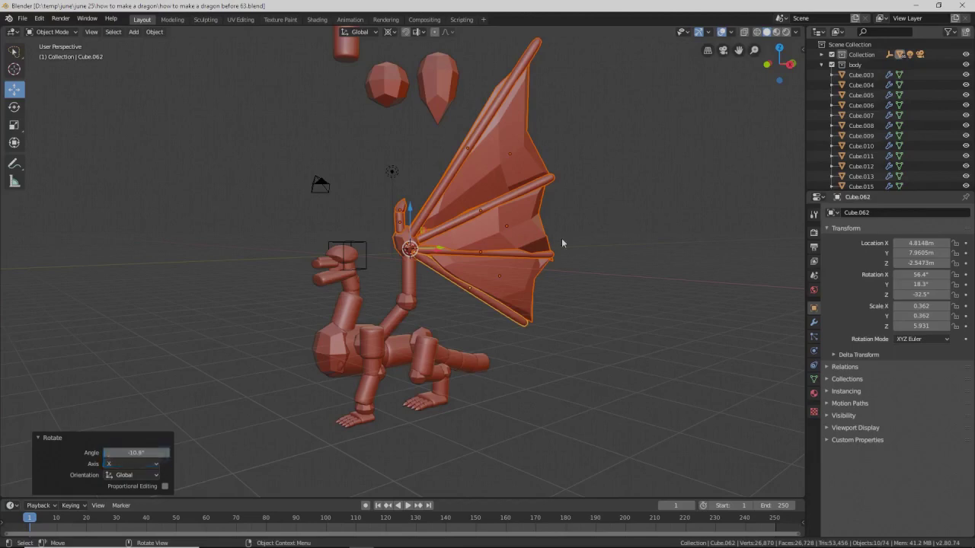
- Duplicate the spare sphere in place and set the pivot point to Median Point
click(393, 90)
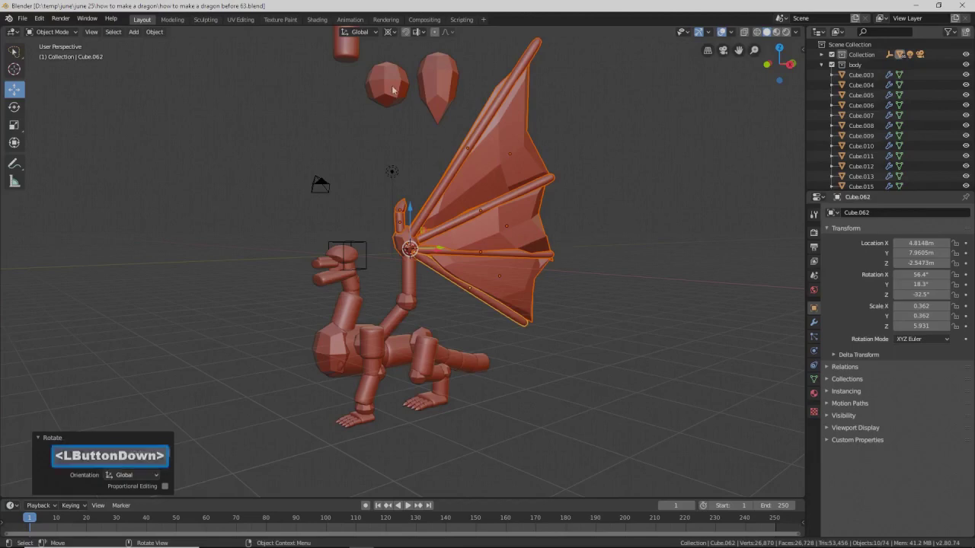
key(shift+d)
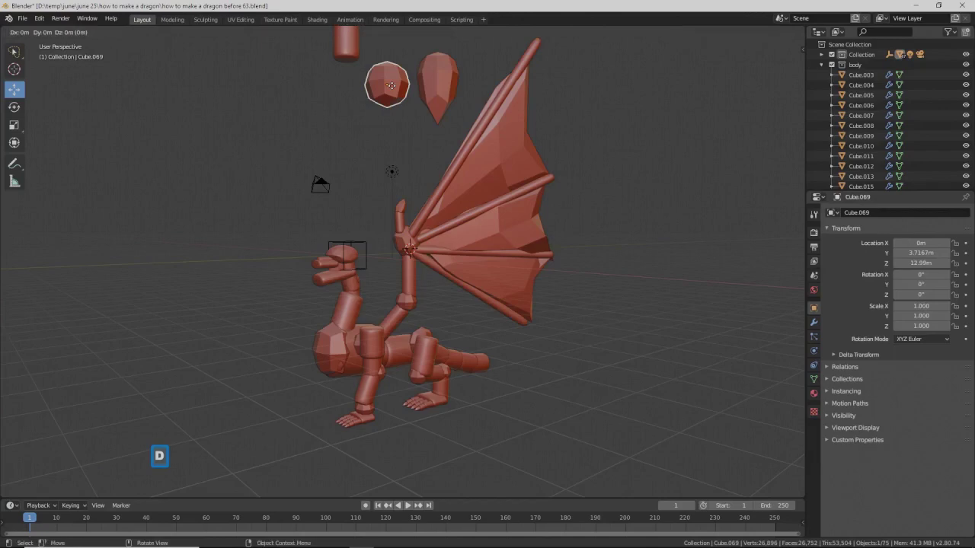
right_click(441, 143)
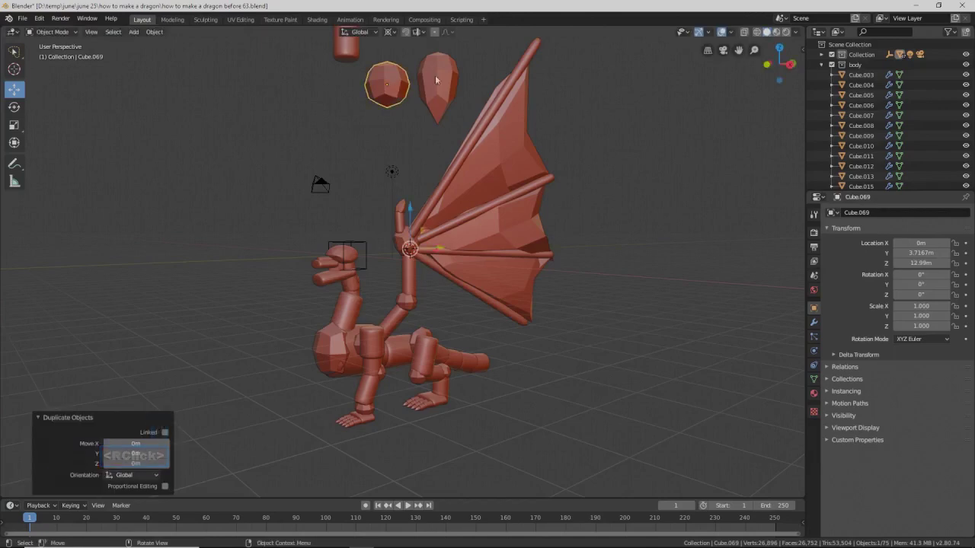
click(391, 32)
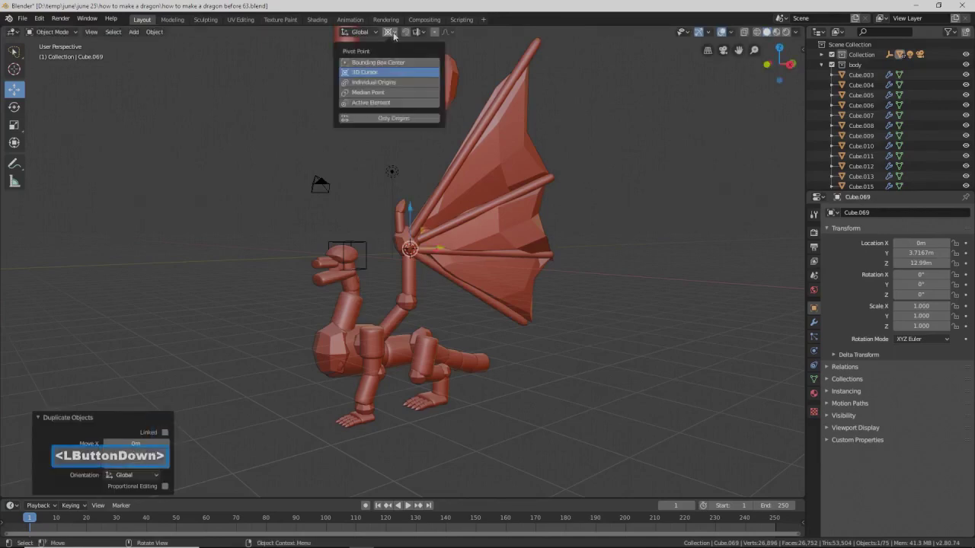
click(400, 92)
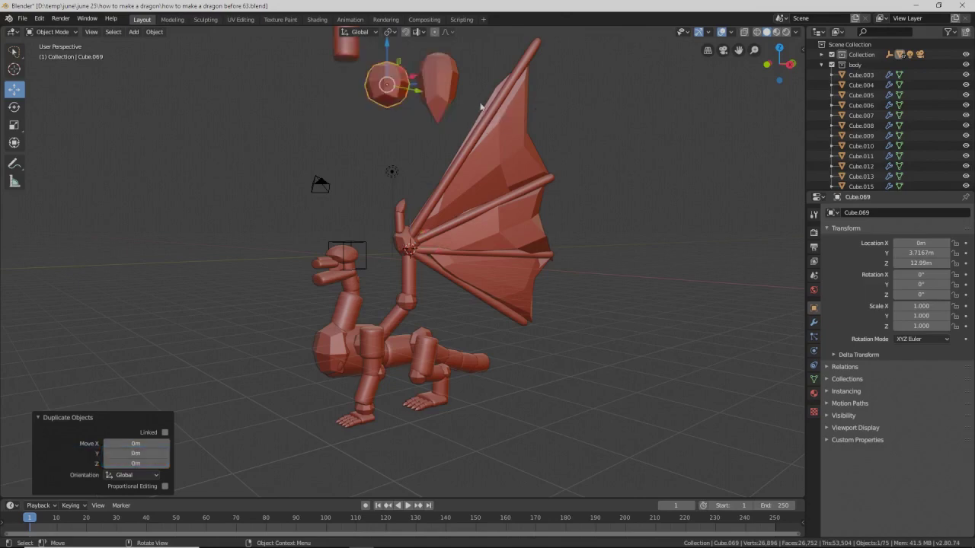
- Lower the duplicated sphere to about Z -3.47 m and move it sideways to about X 5.03 m, beside the wing arm
drag(389, 53, 376, 284)
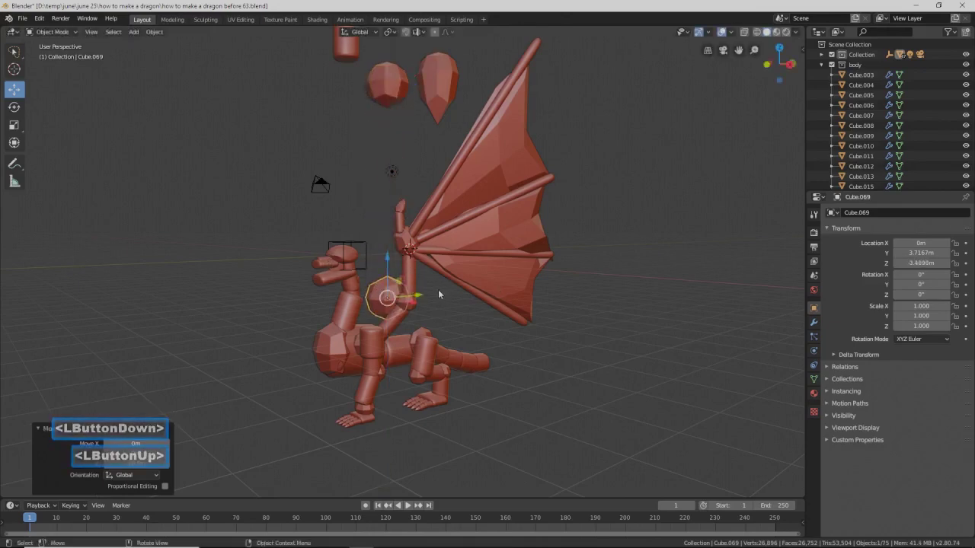
middle_drag(436, 288, 446, 304)
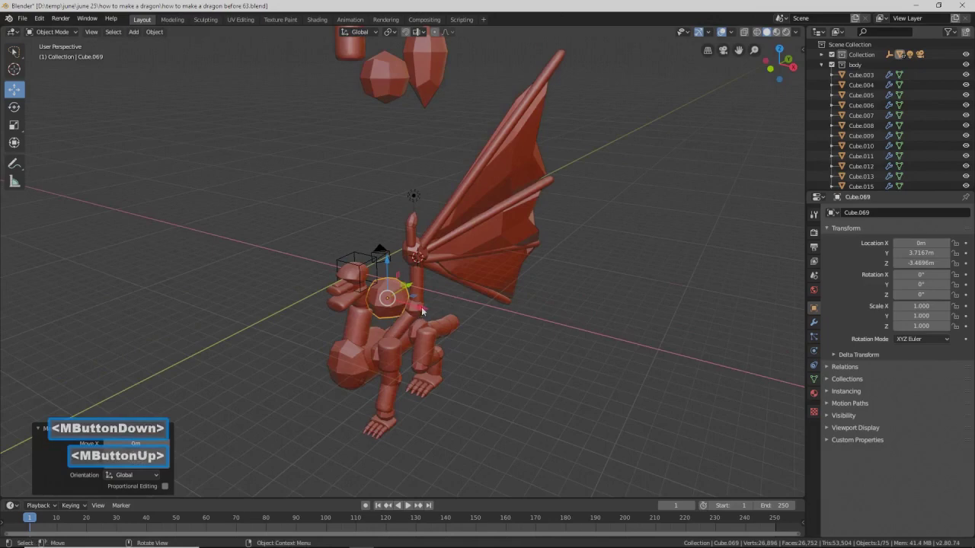
drag(421, 308, 488, 322)
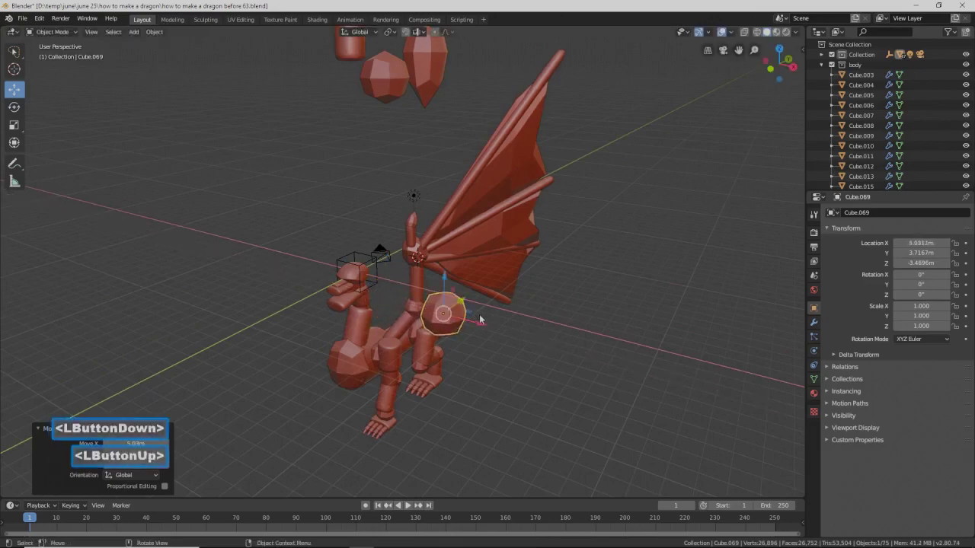
- Flatten the duplicated sphere to an X scale of about 0.394 and rotate it about -27.8° around global Z to follow the wing
middle_drag(491, 326, 517, 338)
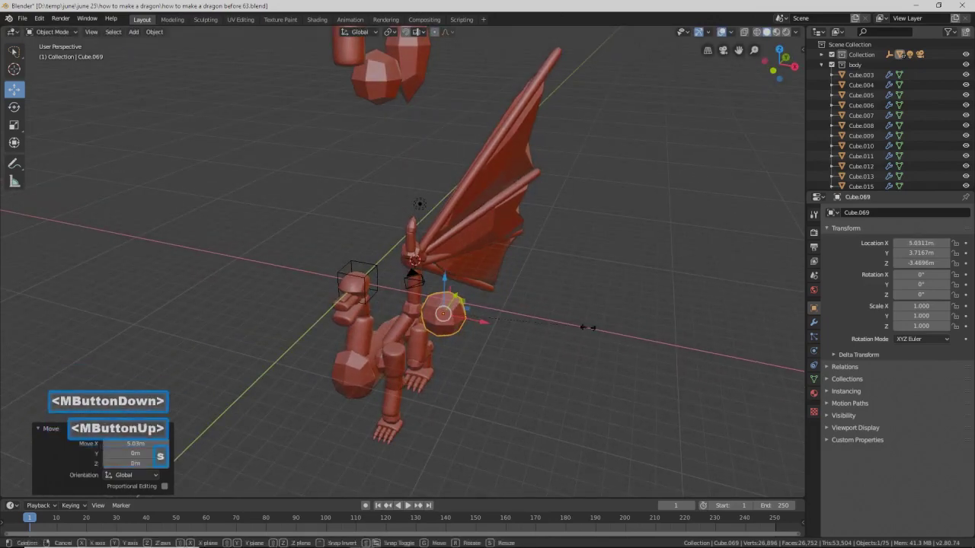
key(s)
key(x)
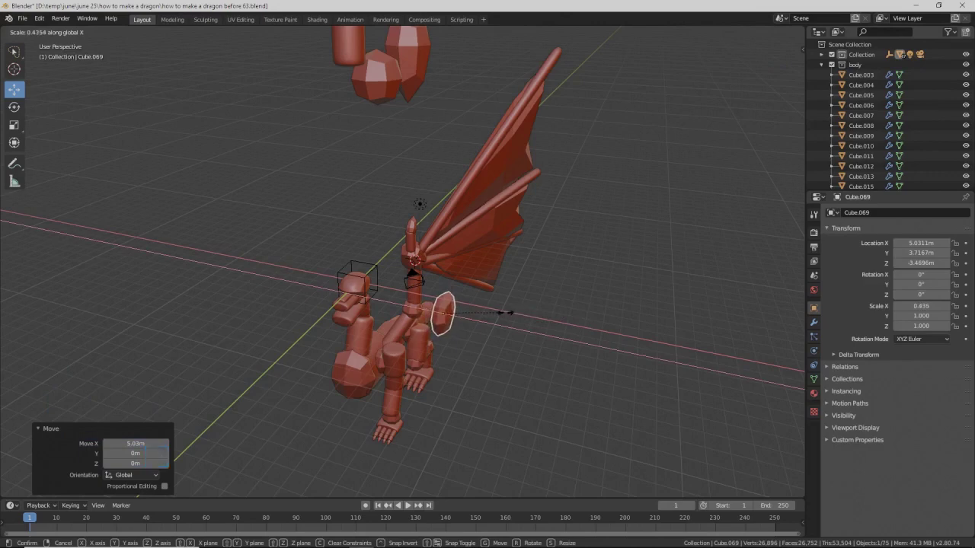
click(500, 313)
middle_drag(500, 314, 527, 364)
key(r)
key(z)
click(522, 347)
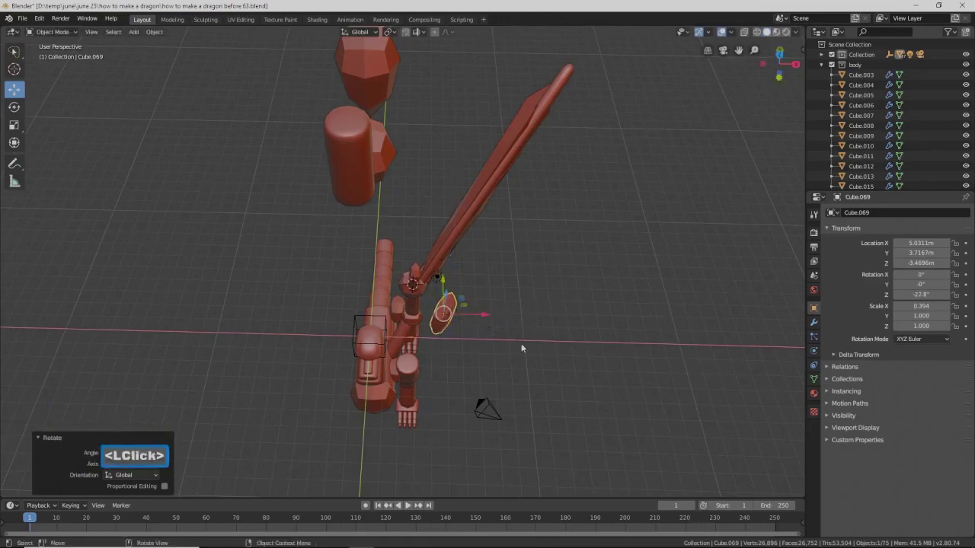
- Move the flattened sphere under the lowest finger bone, to about X 3.53 m, Y 6.03 m and Z -4.09 m
drag(495, 316, 472, 314)
middle_drag(472, 314, 376, 278)
drag(457, 309, 451, 287)
- Tilt the flattened sphere about global X until its X rotation is about 23.3°
middle_drag(497, 324, 528, 315)
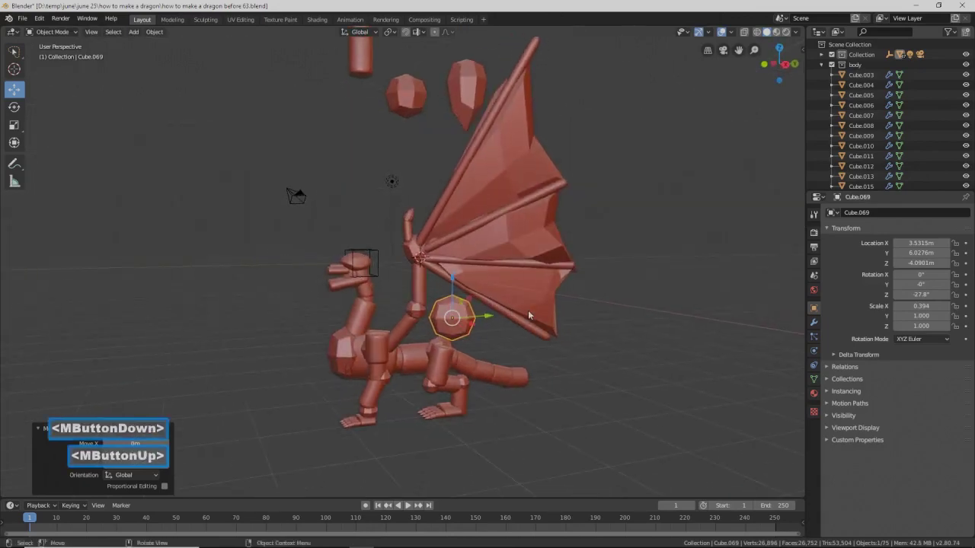
key(r)
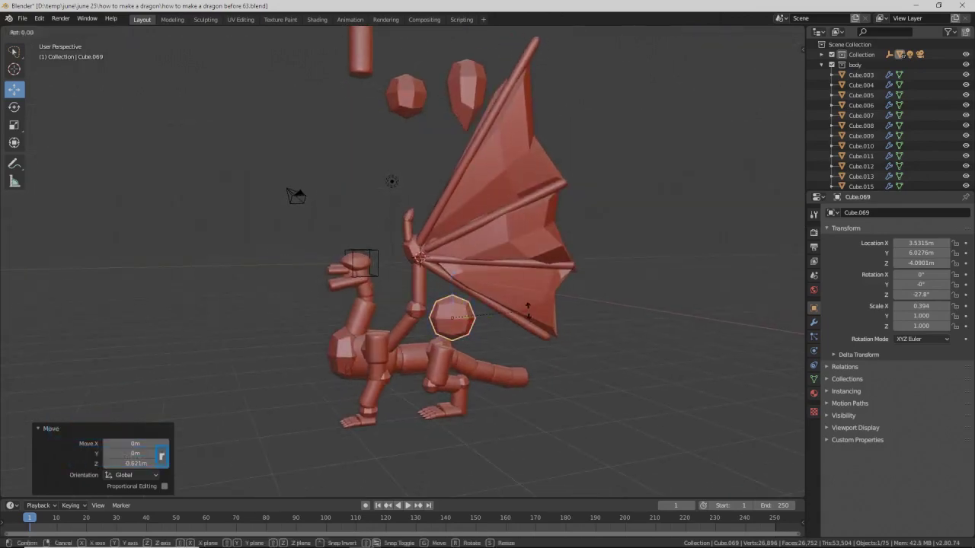
key(z)
key(x)
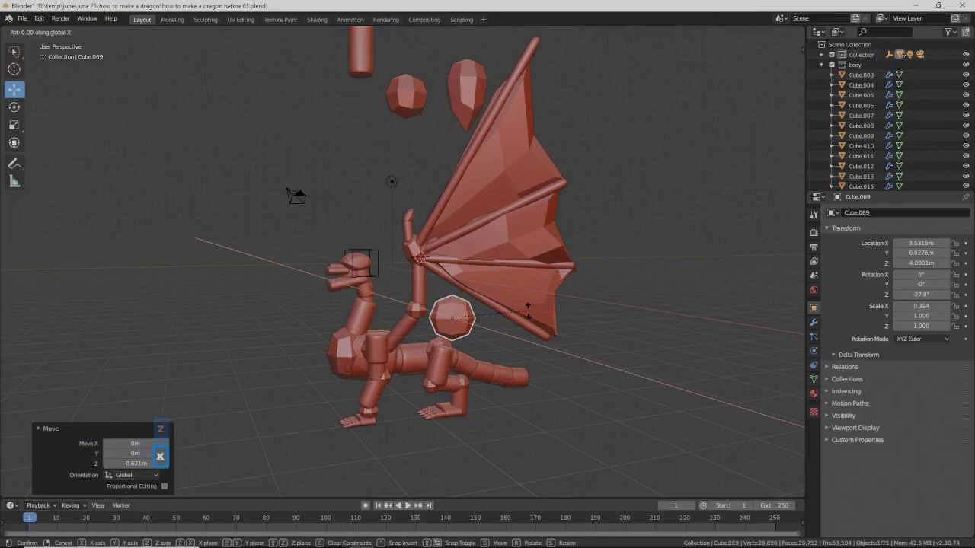
click(532, 268)
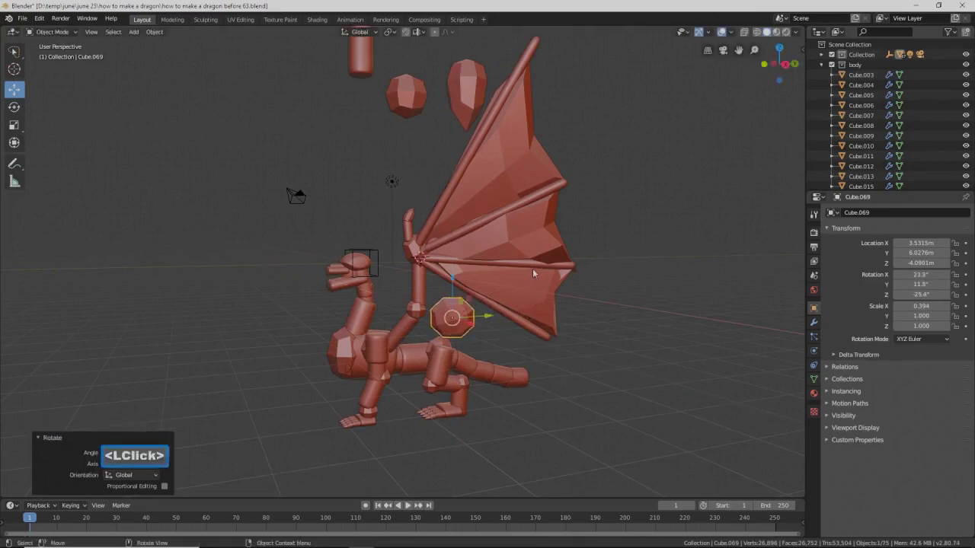
- In Sculpt Mode, stretch the flattened sphere with Grab toward the lowest finger bone's tip and the wing's arm to form the last membrane
middle_drag(489, 278, 522, 302)
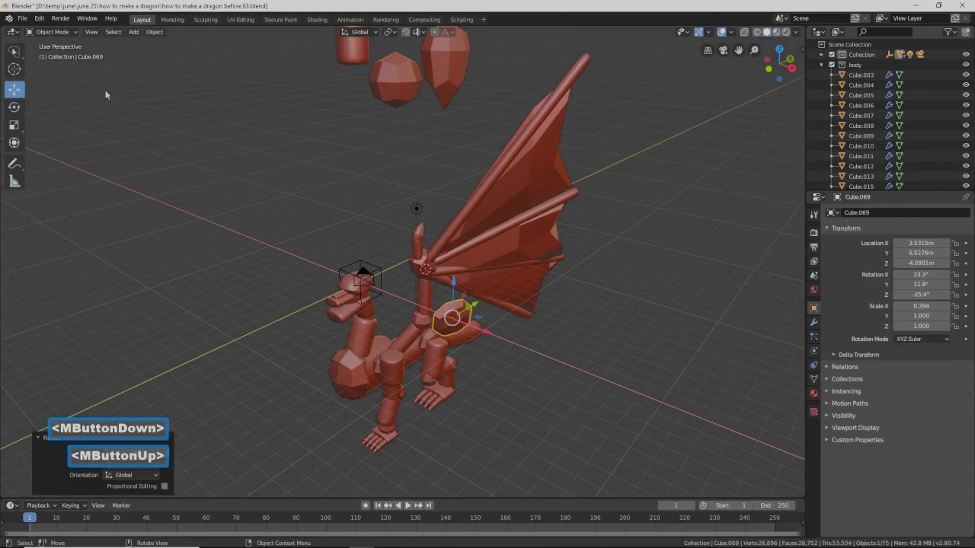
click(73, 32)
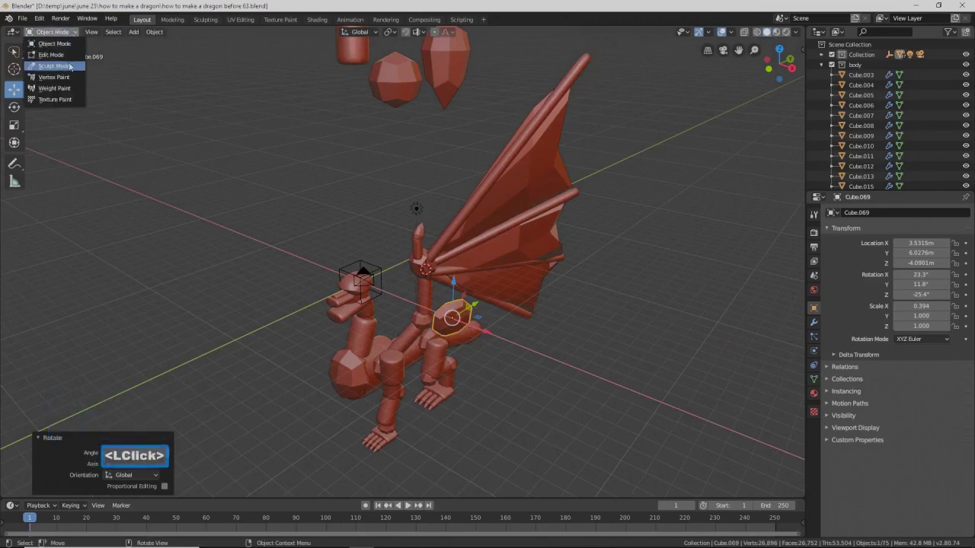
click(70, 67)
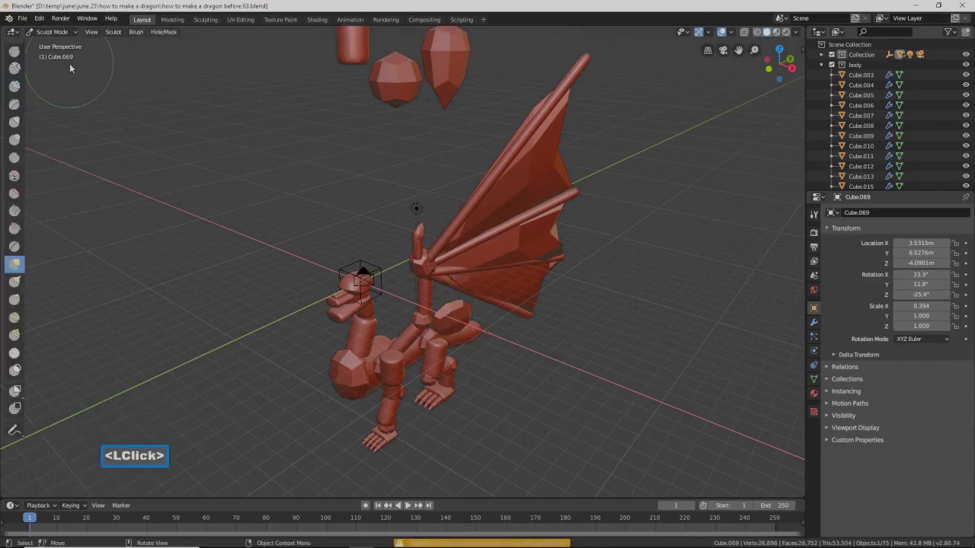
middle_drag(538, 291, 511, 273)
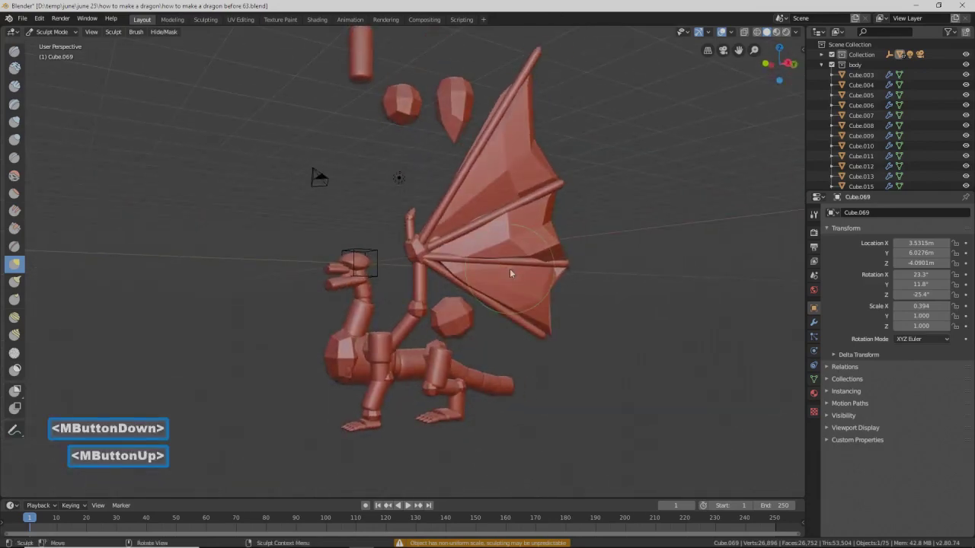
mouse_move(449, 300)
mouse_down()
mouse_move(461, 323)
mouse_move(463, 304)
mouse_move(508, 323)
mouse_up()
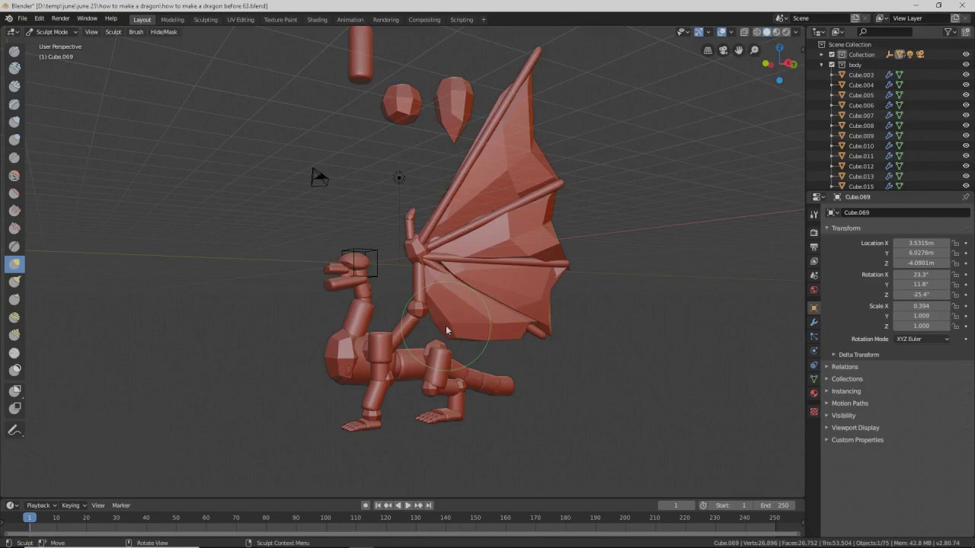
mouse_move(446, 330)
mouse_down()
mouse_move(432, 329)
mouse_move(441, 318)
mouse_move(411, 337)
mouse_up()
- Push the last membrane's lower edge upward with Grab to give it an inward curve between the arm and finger tip
drag(483, 339, 463, 330)
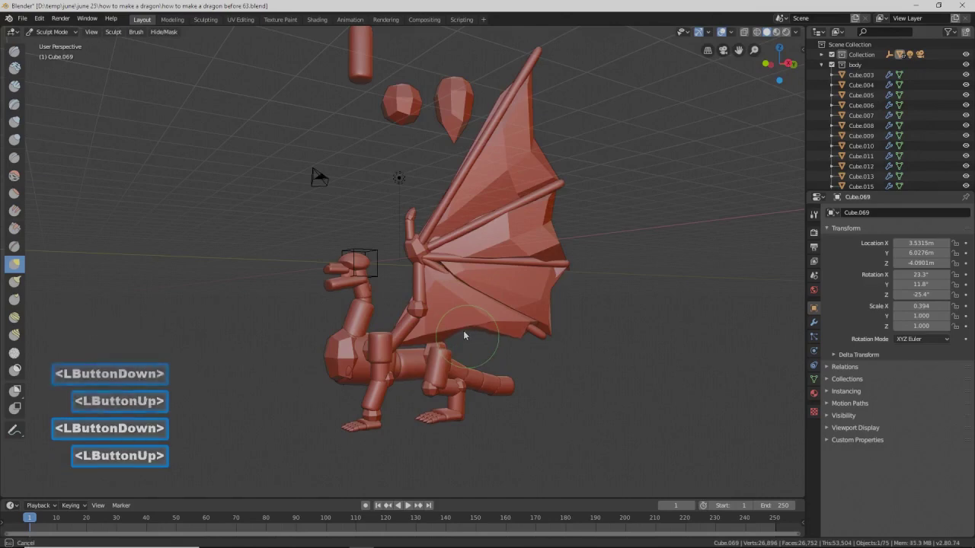
click(457, 348)
mouse_move(457, 349)
middle_down()
mouse_move(438, 357)
mouse_move(489, 385)
mouse_move(534, 399)
mouse_move(546, 388)
mouse_move(468, 328)
middle_up()
drag(467, 328, 467, 335)
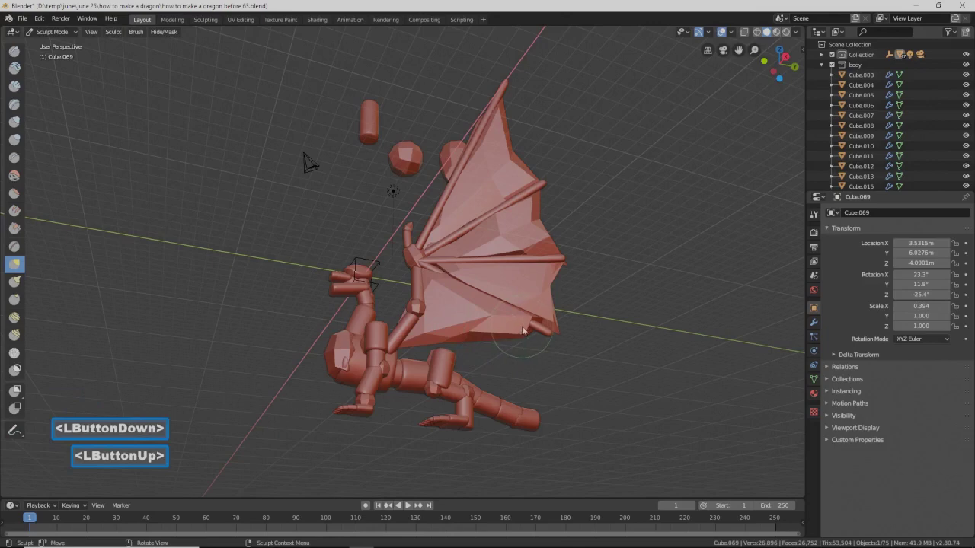
- From several angles, adjust the last membrane's surface, outer corner and lower edge against the lowest finger bone with Grab strokes
middle_drag(523, 316, 572, 371)
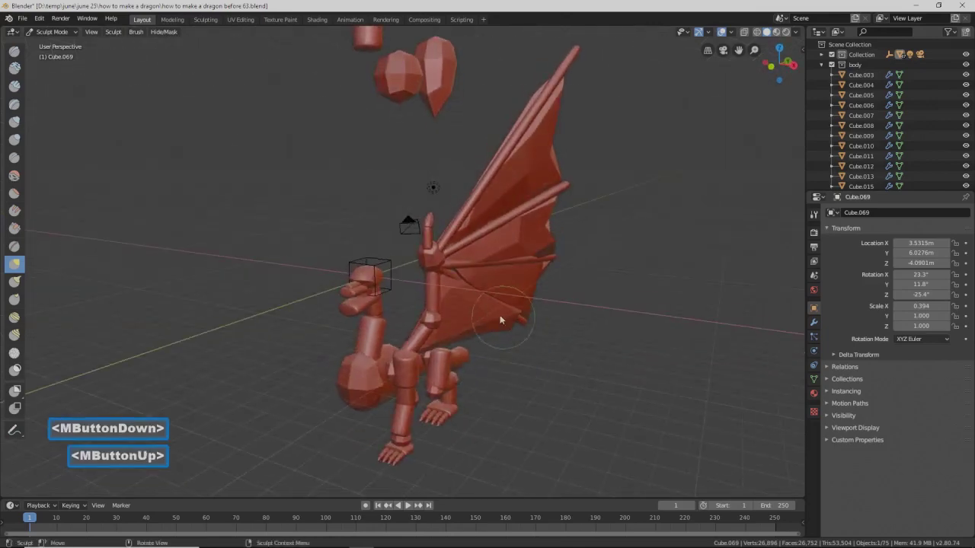
drag(503, 307, 483, 304)
middle_drag(483, 304, 505, 307)
mouse_move(505, 307)
mouse_down()
mouse_move(470, 293)
mouse_move(513, 326)
mouse_up()
mouse_move(513, 326)
middle_down()
mouse_move(442, 296)
mouse_move(513, 337)
mouse_move(479, 365)
middle_up()
drag(479, 366, 478, 342)
- Smooth the raised part in the middle of the last membrane's lower edge
shift+click(486, 355)
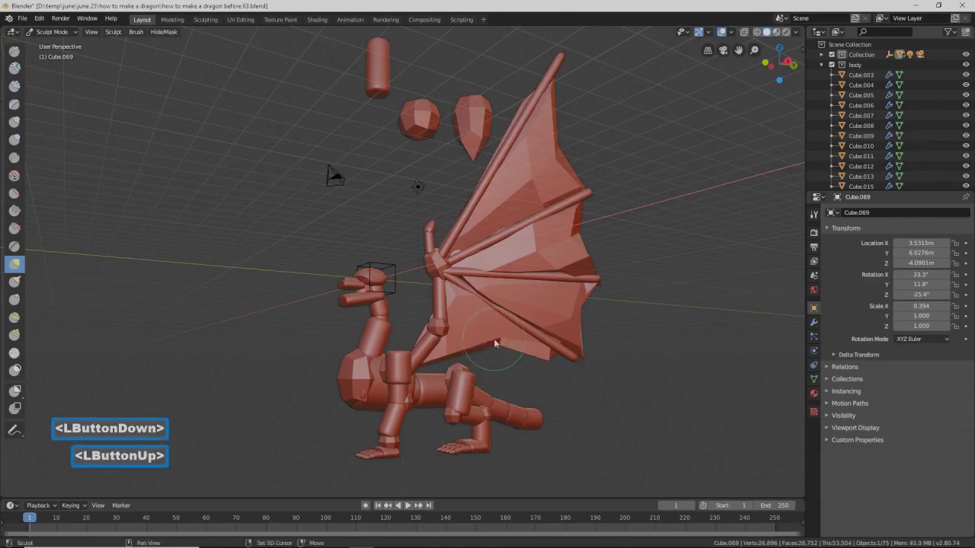
shift+click(493, 344)
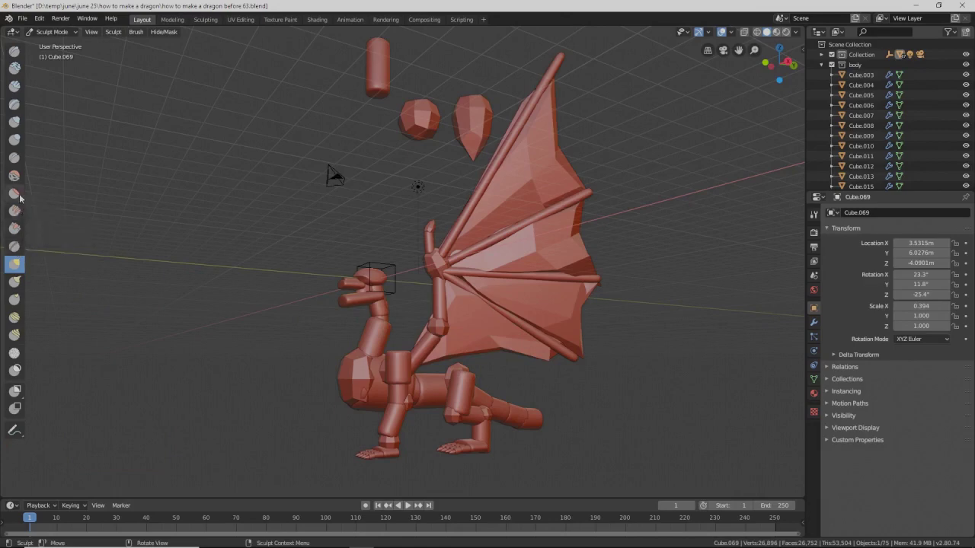
middle_drag(447, 297, 491, 346)
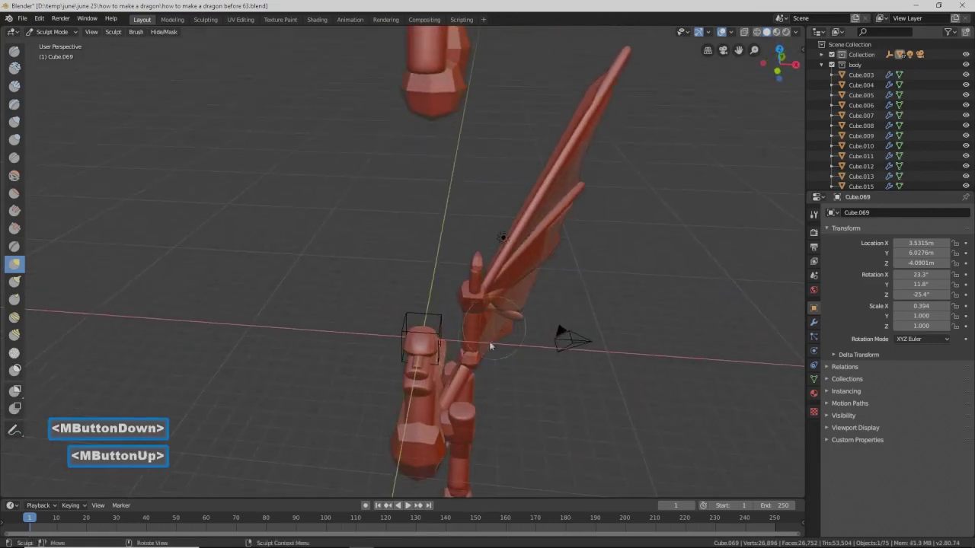
- Adjust the last membrane's inner corner beside the wing's elbow with smoothing and short Grab strokes from several angles
shift+click(459, 370)
middle_drag(457, 371, 124, 307)
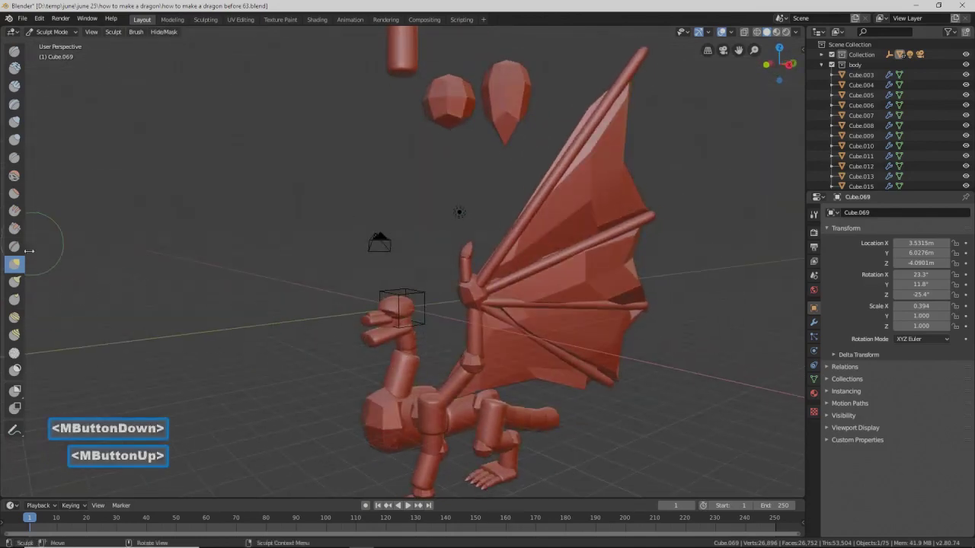
drag(463, 358, 460, 358)
middle_drag(460, 359, 497, 386)
drag(465, 380, 463, 362)
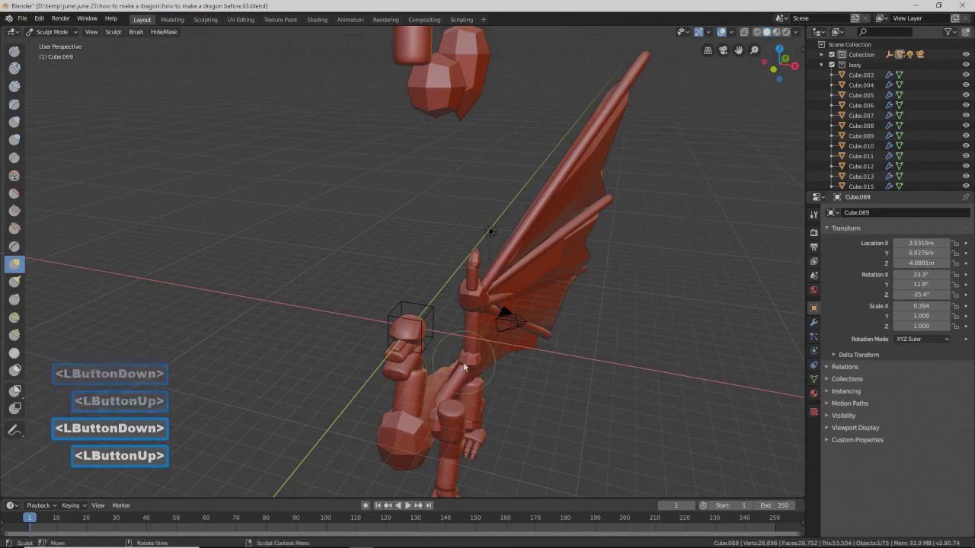
click(464, 368)
middle_drag(545, 394, 523, 367)
scroll(613, 347, down, 1)
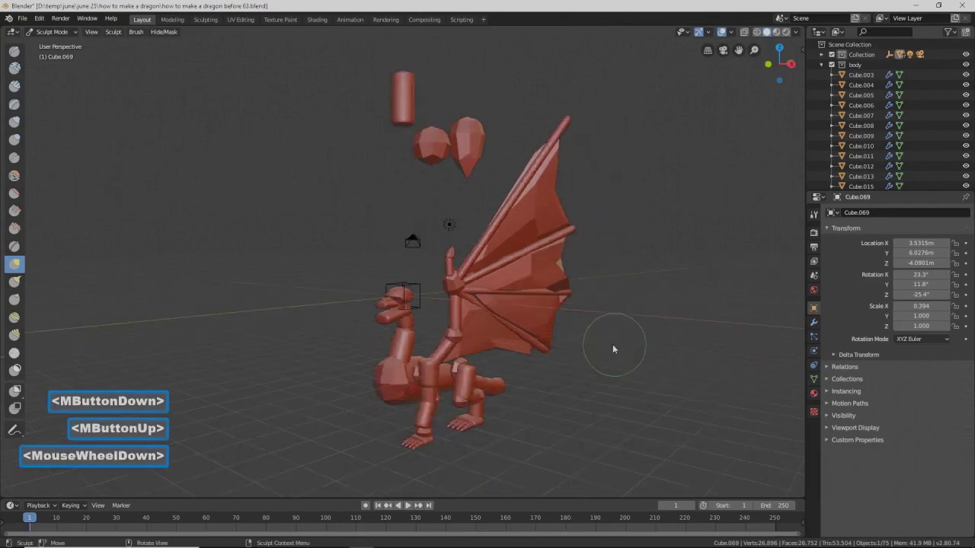
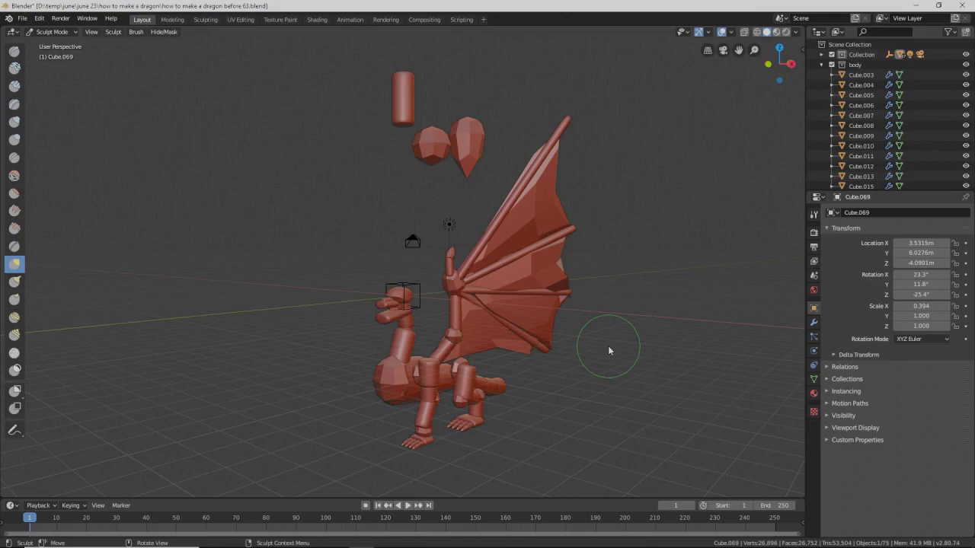
key(Pause)
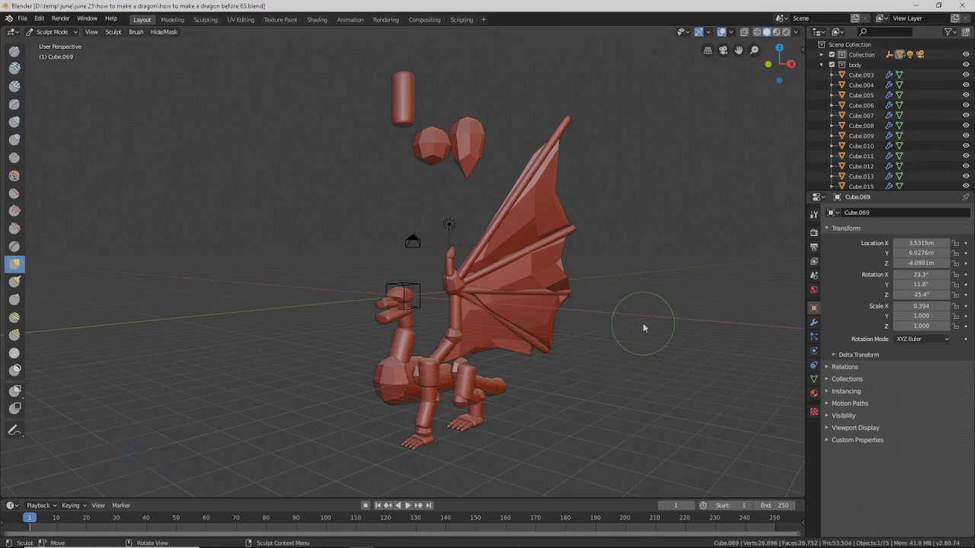
- In Object Mode, select all the head pieces together and move them about 2.1 m forward along Y, away from the neck
middle_drag(643, 323, 552, 323)
scroll(524, 345, up, 2)
shift+middle_drag(492, 363, 503, 294)
scroll(509, 302, up, 3)
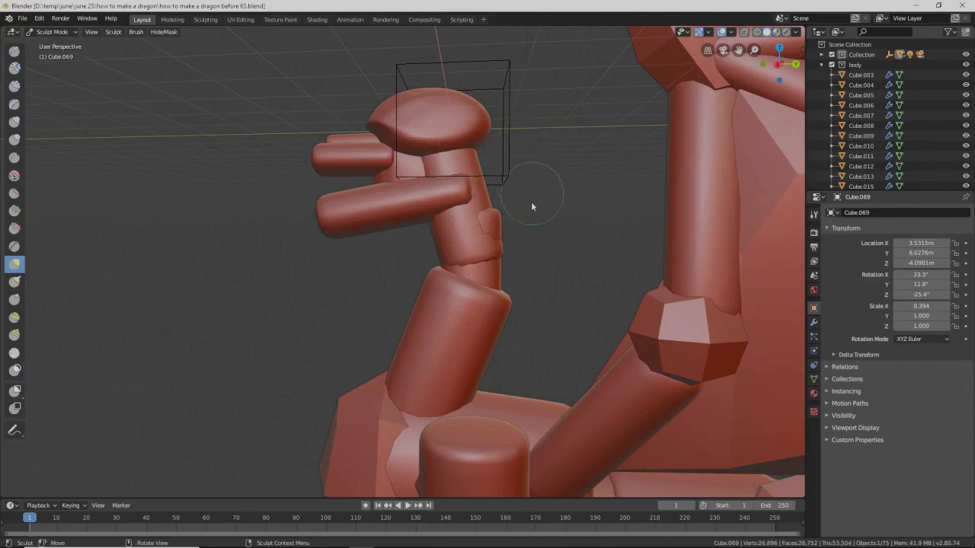
scroll(517, 215, down, 3)
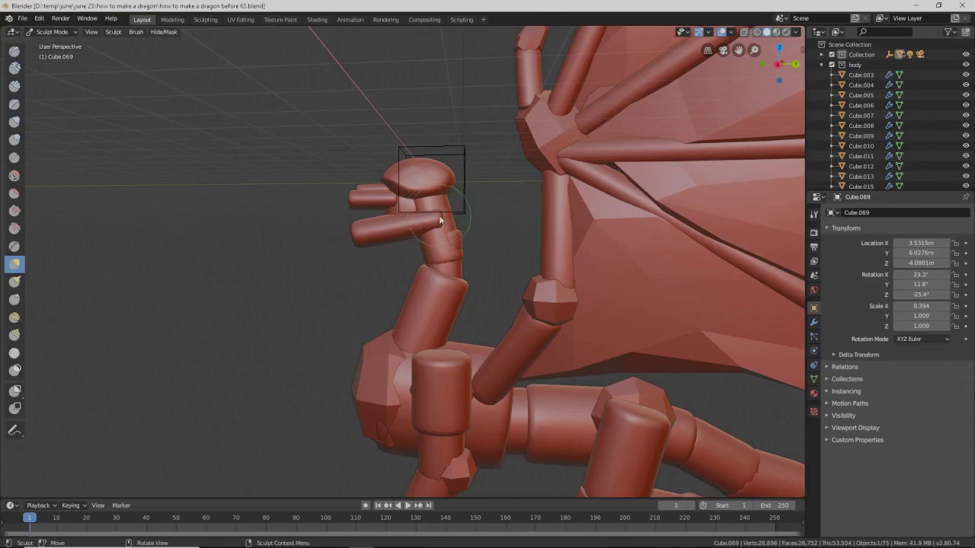
click(59, 36)
click(55, 44)
click(371, 185)
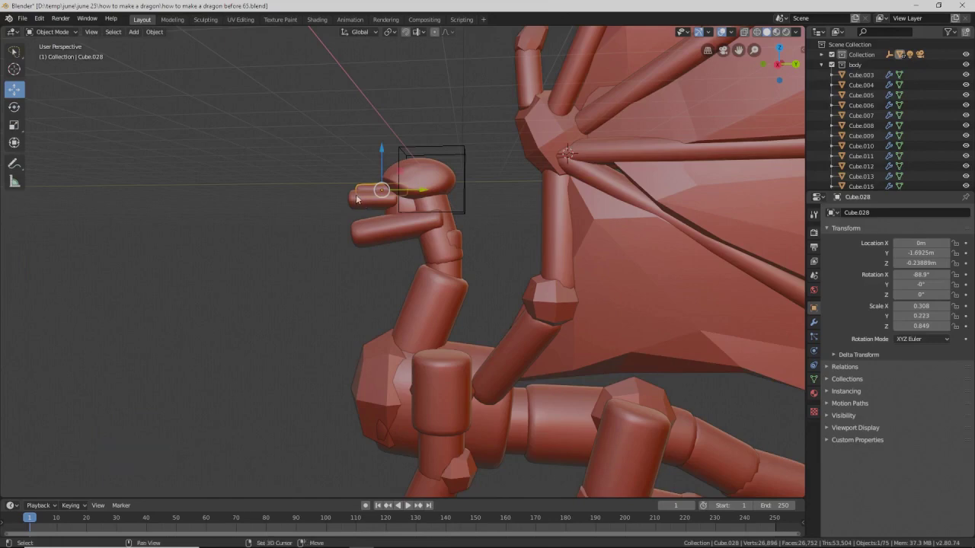
shift+click(417, 175)
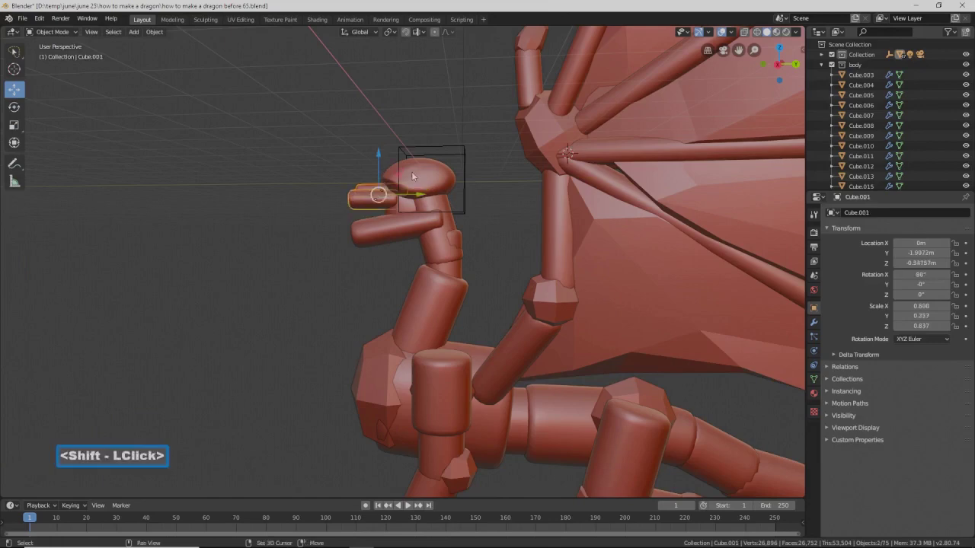
shift+click(396, 214)
shift+click(381, 230)
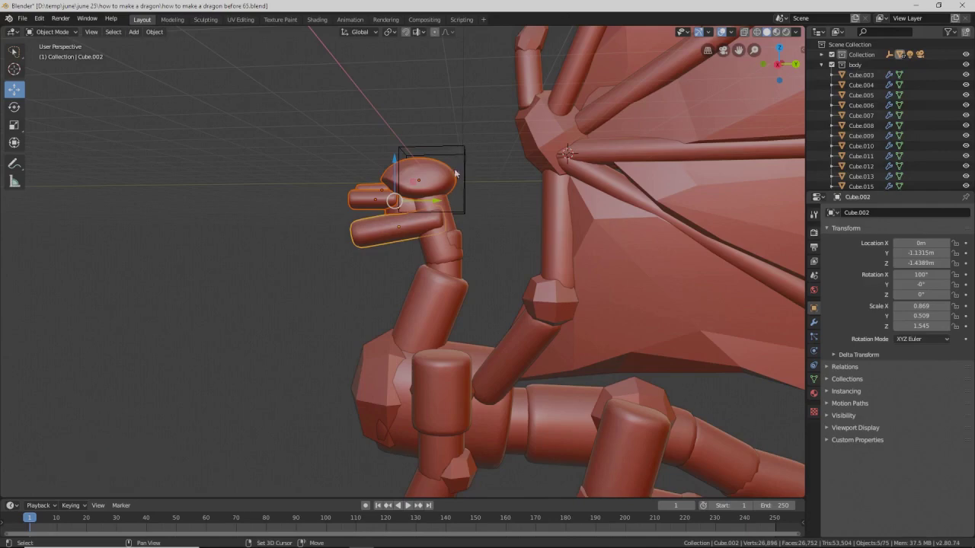
drag(438, 202, 374, 205)
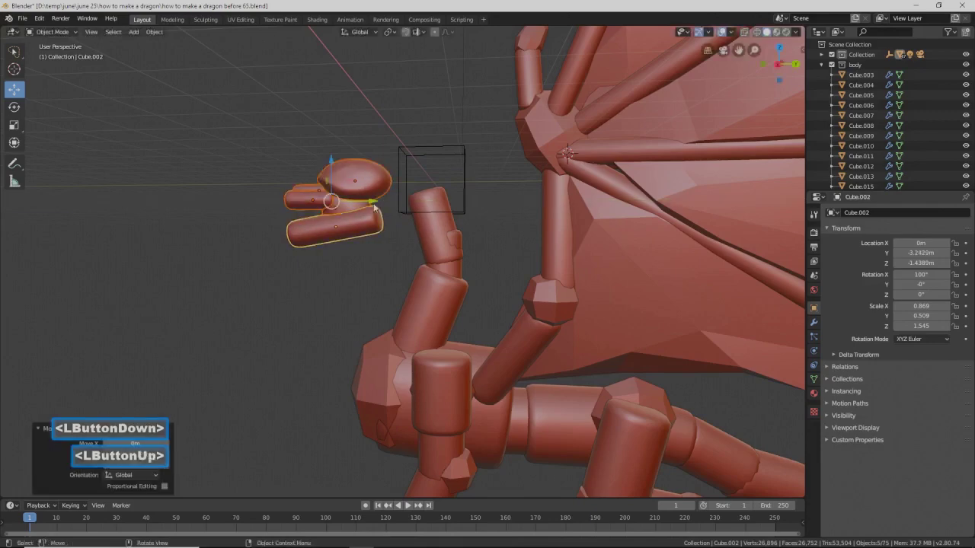
- Shorten the topmost neck cylinder along its local Z axis to a scale of about 0.98 and lower it about 0.18 m
click(435, 219)
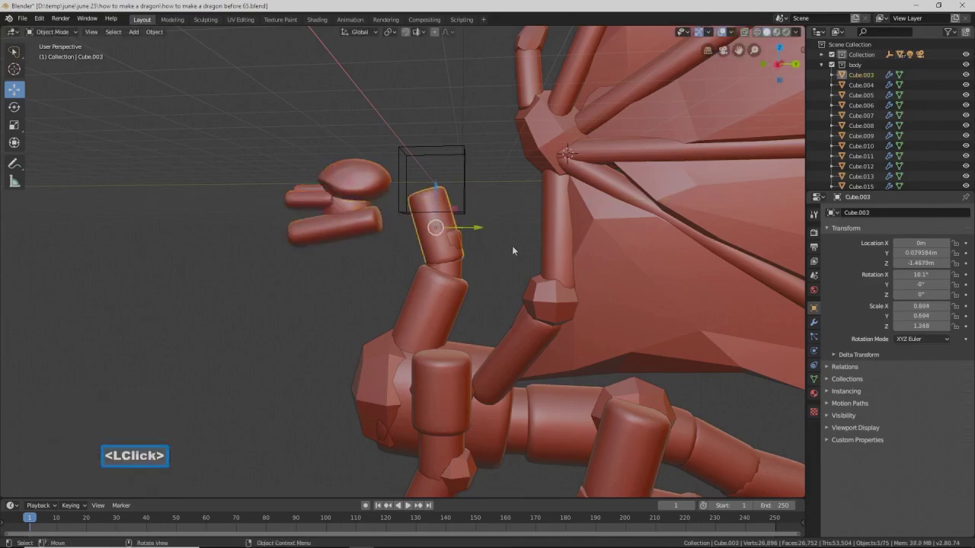
key(s)
key(z)
key(z)
click(494, 257)
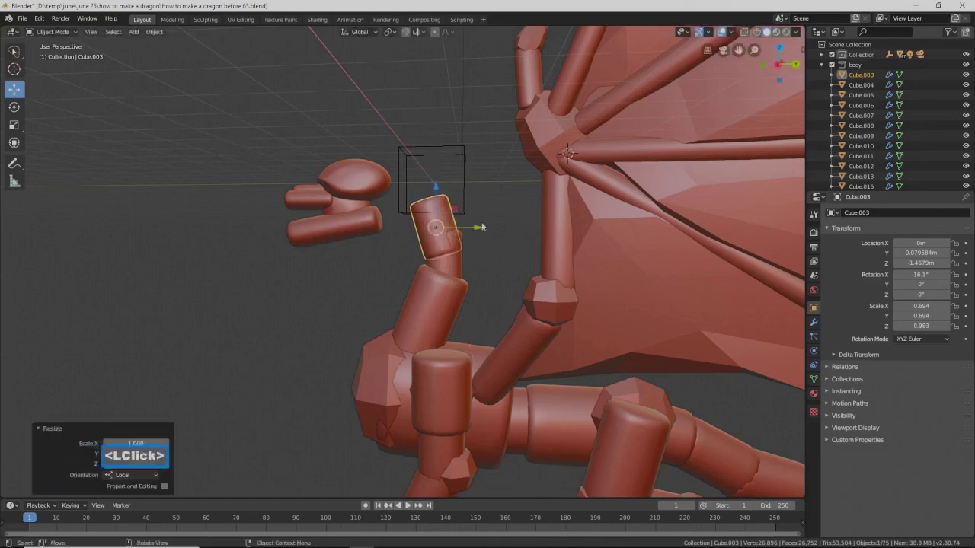
drag(443, 187, 446, 199)
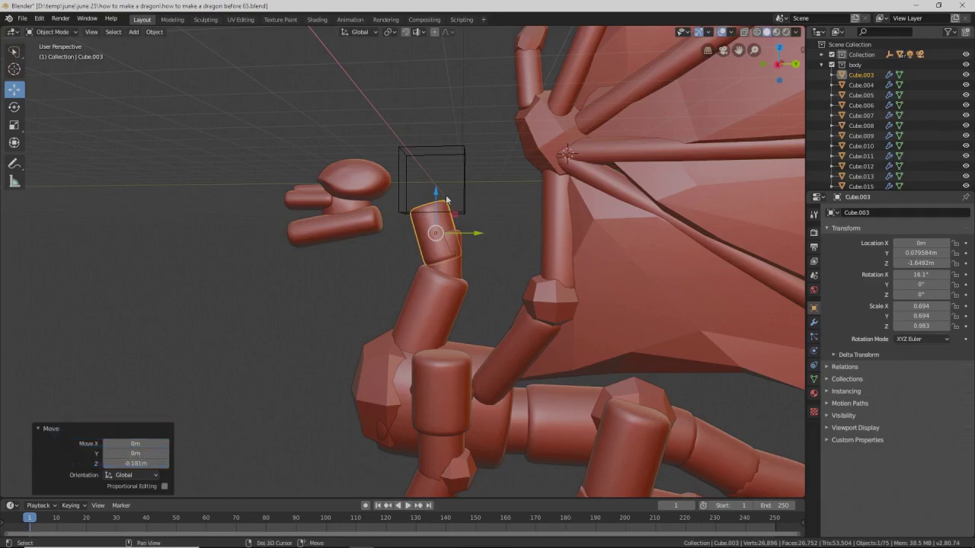
- Duplicate the top neck cylinder, rotate the copy nearly horizontal, and place it between the neck and the back of the head
key(shift+d)
right_click(446, 199)
drag(446, 199, 446, 163)
key(r)
click(484, 175)
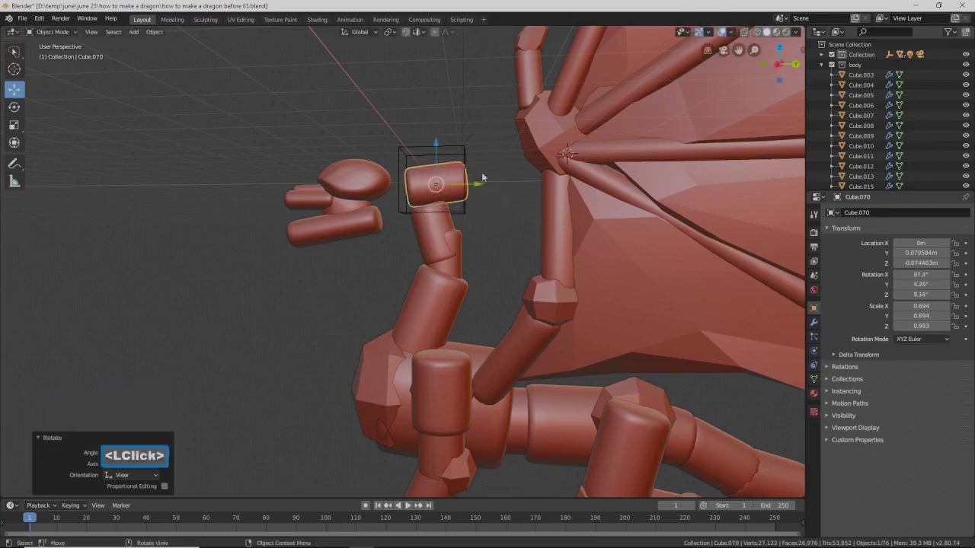
drag(476, 187, 449, 186)
drag(409, 153, 441, 192)
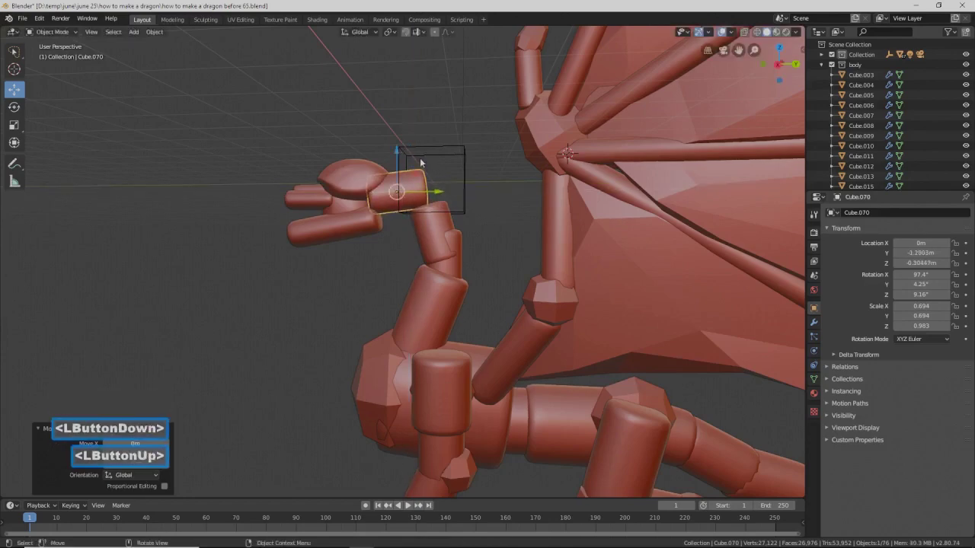
drag(399, 158, 395, 166)
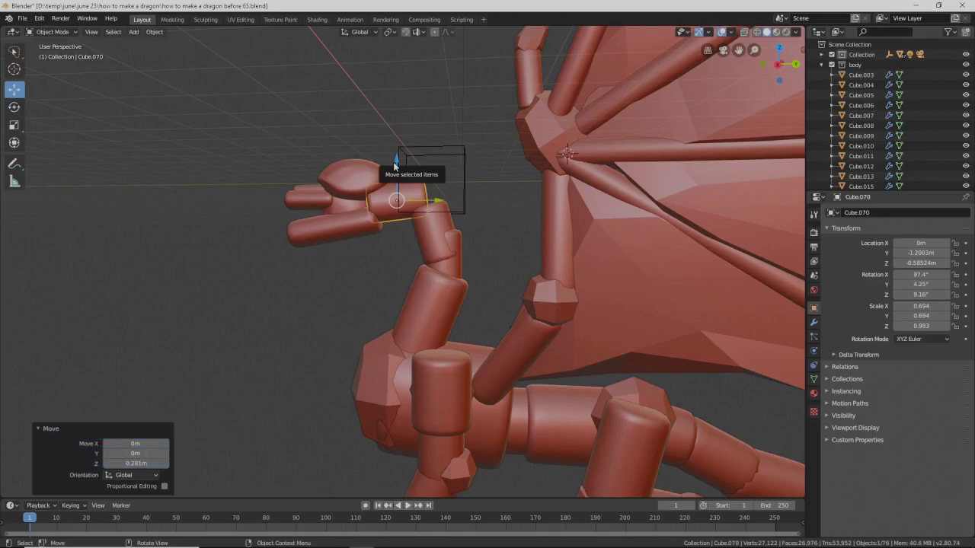
- Stretch the new horizontal neck cylinder along Y to better bridge the head and the neck
middle_drag(395, 166, 321, 193)
middle_drag(363, 175, 411, 175)
key(s)
key(y)
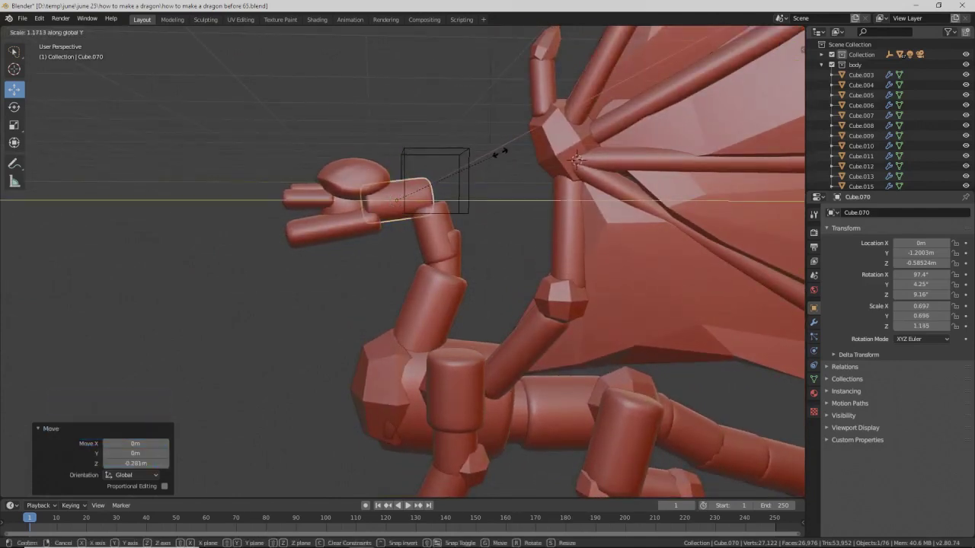
click(509, 148)
mouse_move(467, 174)
middle_down()
mouse_move(444, 178)
mouse_move(454, 169)
middle_up()
- Move the rounded piece inside the mouth straight up, about 3.2 m, clear of the head
click(351, 212)
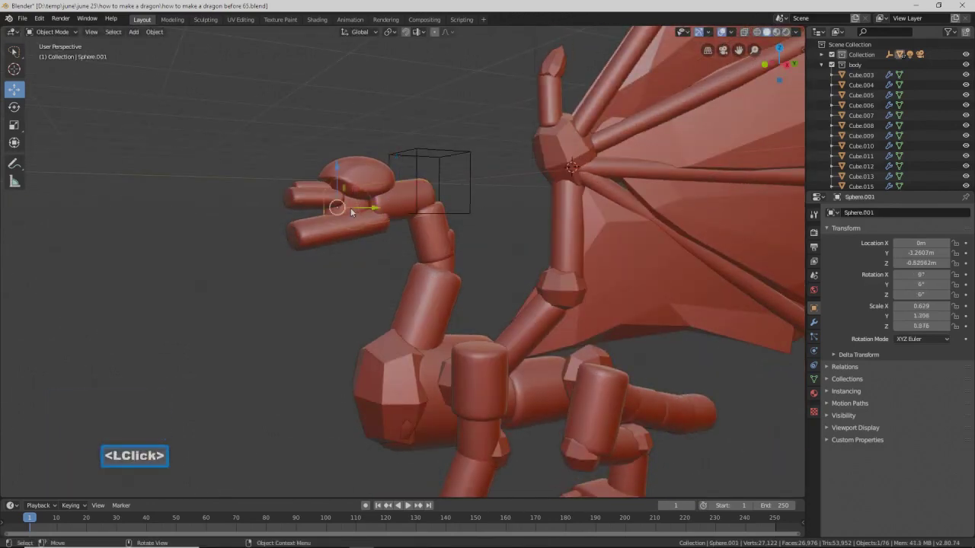
drag(339, 166, 344, 60)
middle_drag(383, 114, 374, 157)
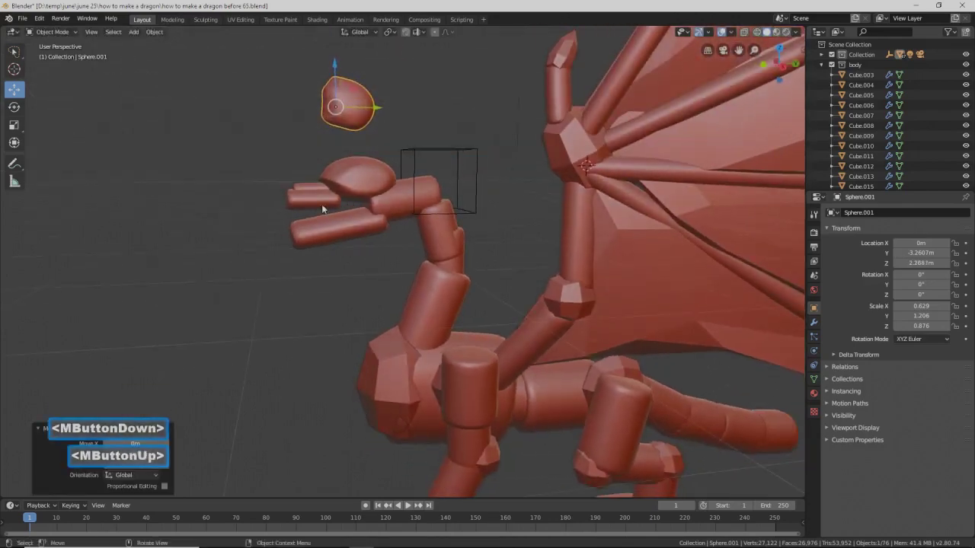
- Lengthen the upper jaw cylinder along Y to a Z scale of about 1.01 and shift it back toward the neck
click(322, 204)
key(s)
key(y)
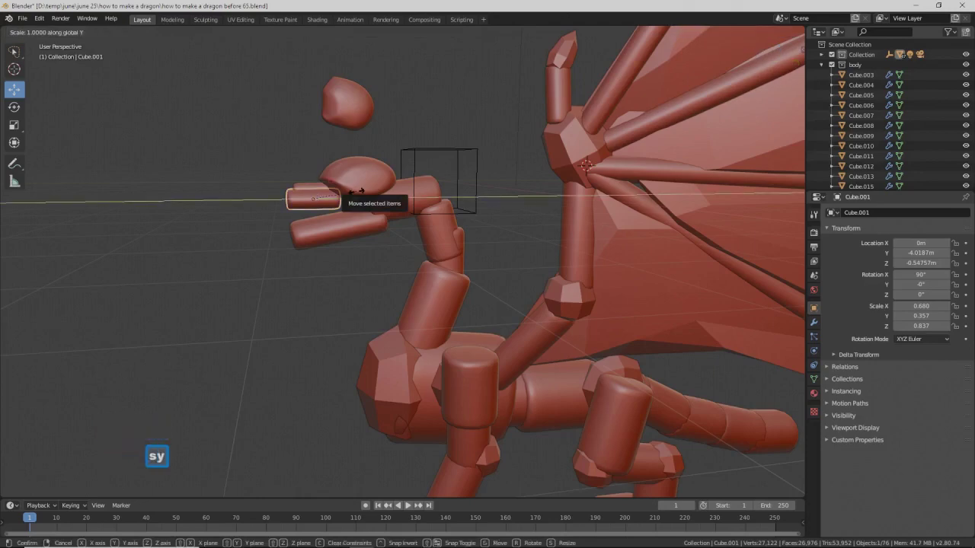
click(358, 198)
drag(358, 201, 369, 201)
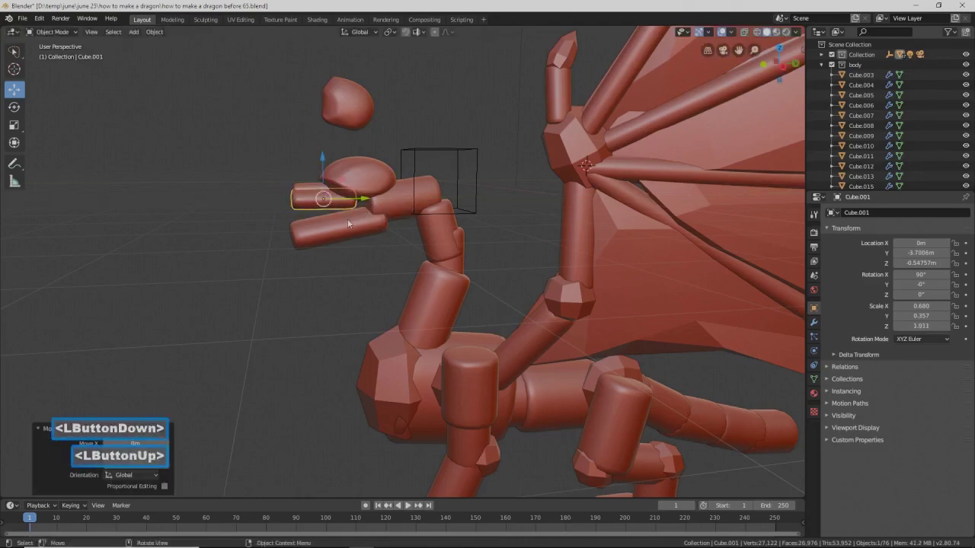
- Duplicate the spare faceted sphere above the dragon and move the copy down and forward onto the head
scroll(404, 239, down, 5)
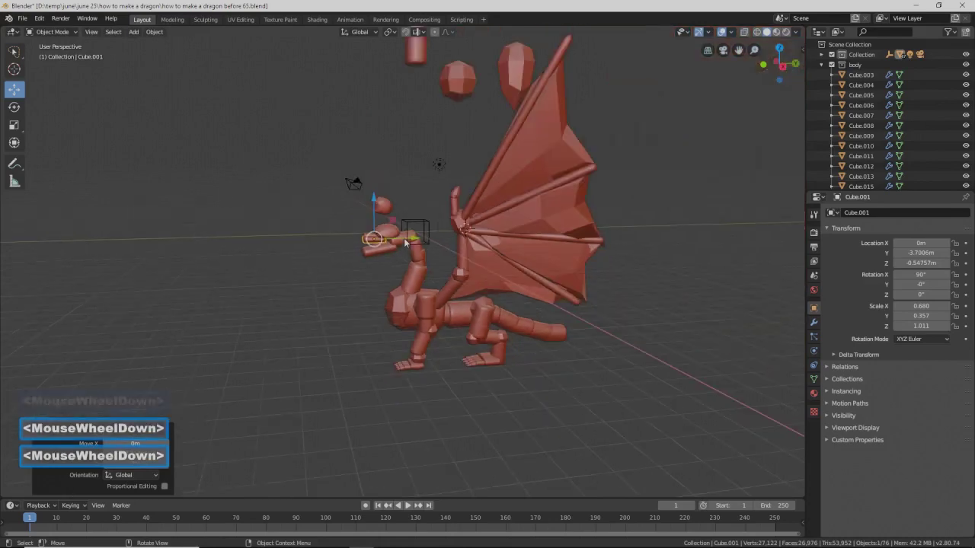
click(456, 81)
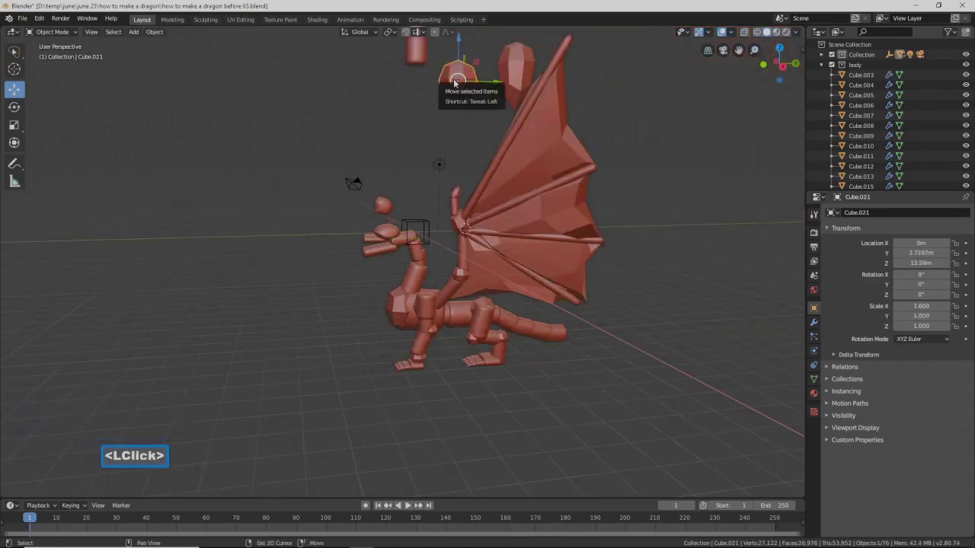
key(shift+d)
right_click(456, 82)
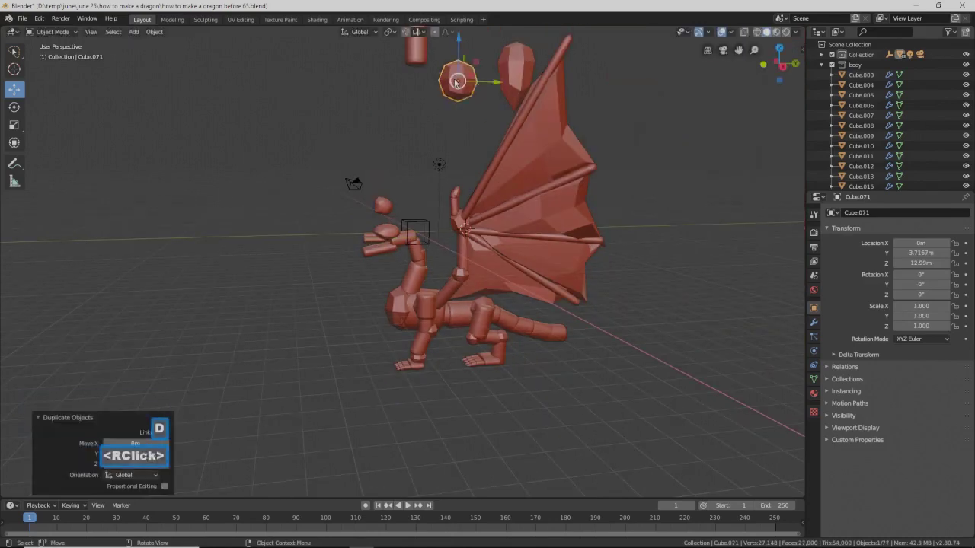
drag(465, 46, 464, 195)
scroll(423, 220, up, 1)
scroll(423, 220, up, 2)
drag(563, 195, 376, 209)
middle_drag(404, 222, 491, 264)
- Scale the copied sphere to about 0.52, try it beside the jaw and centred behind it, and delete it
key(s)
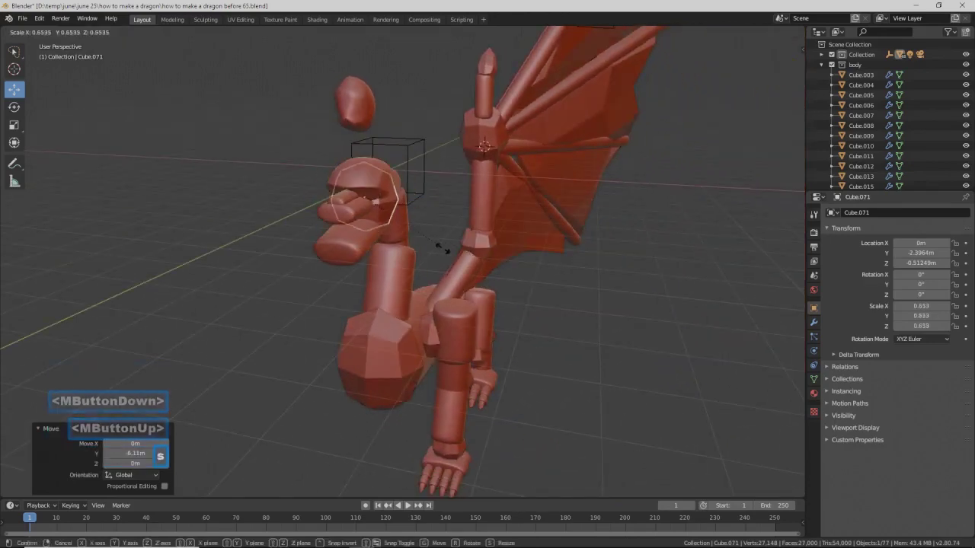
click(426, 239)
drag(405, 202, 429, 201)
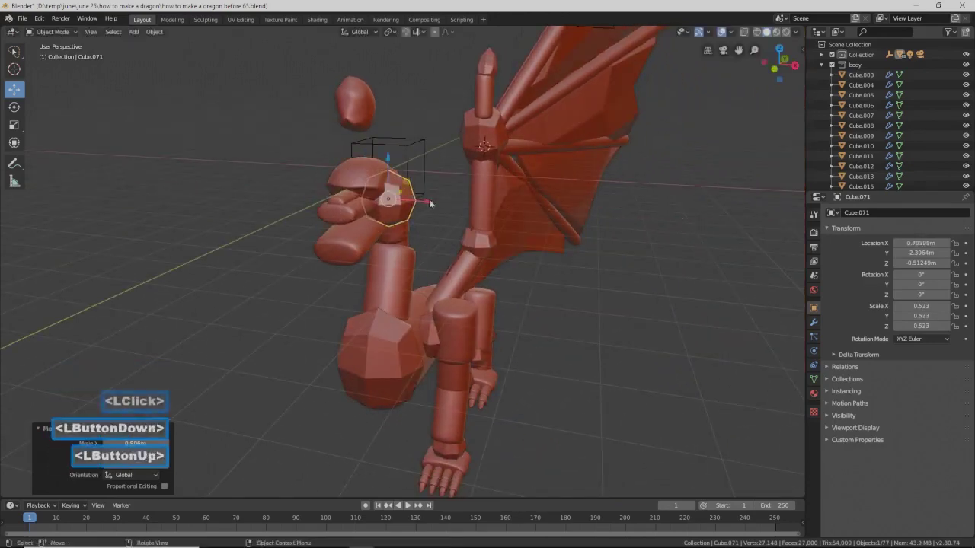
drag(388, 158, 375, 174)
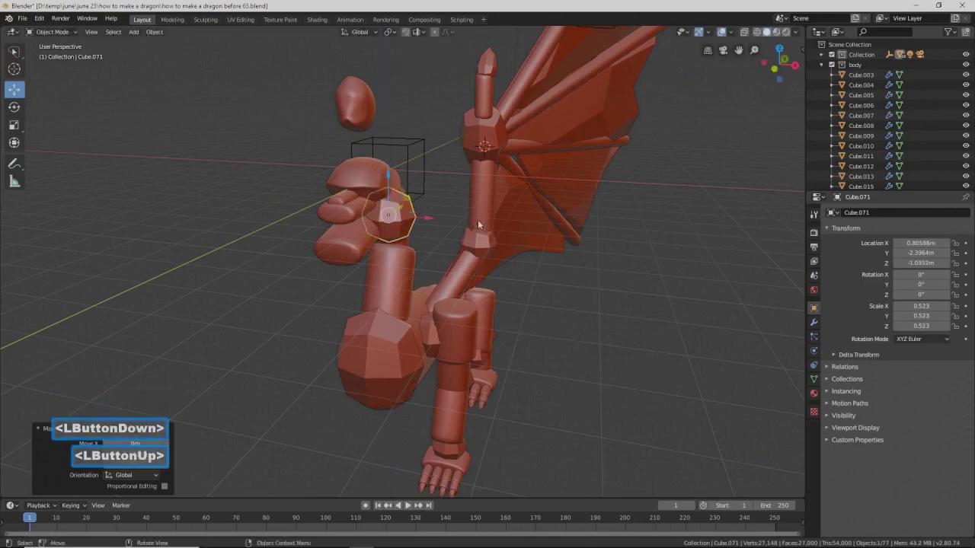
drag(425, 218, 410, 216)
mouse_move(410, 216)
middle_down()
mouse_move(329, 198)
mouse_move(440, 202)
mouse_move(490, 189)
mouse_move(520, 208)
mouse_move(577, 198)
mouse_move(435, 209)
mouse_move(335, 180)
mouse_move(420, 225)
middle_up()
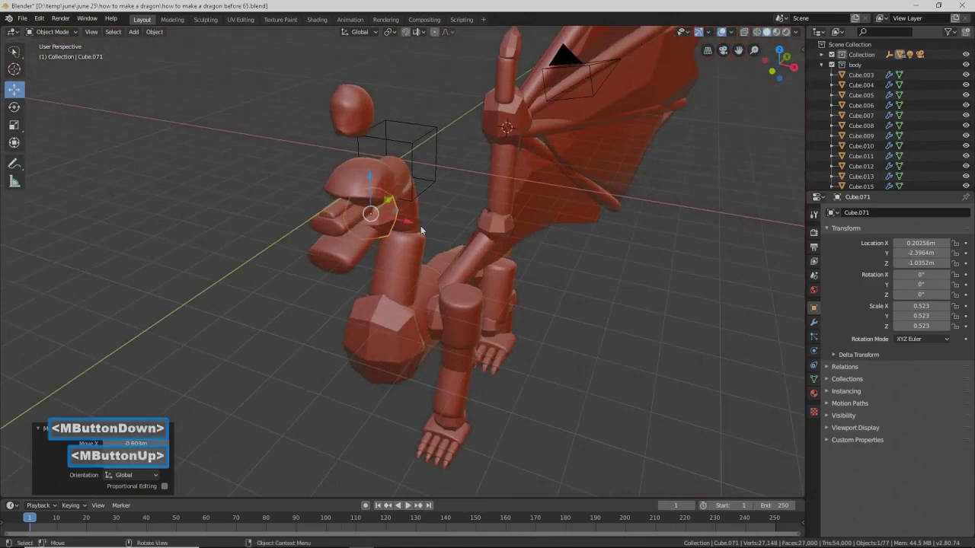
key(x)
click(420, 225)
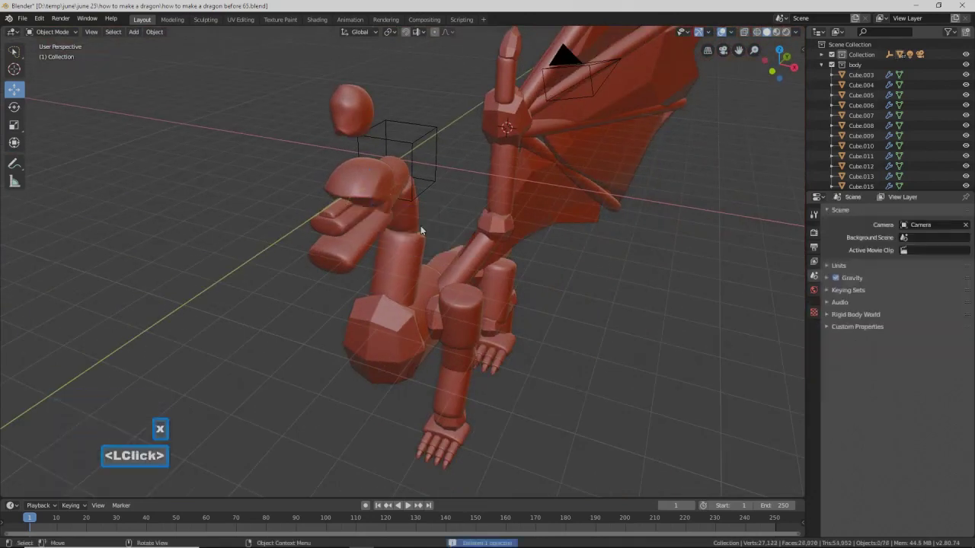
- Make a fresh copy of the spare faceted sphere, place it at the back of the lower jaw, and scale it to about 0.64
scroll(420, 225, down, 2)
scroll(421, 226, down, 2)
click(419, 119)
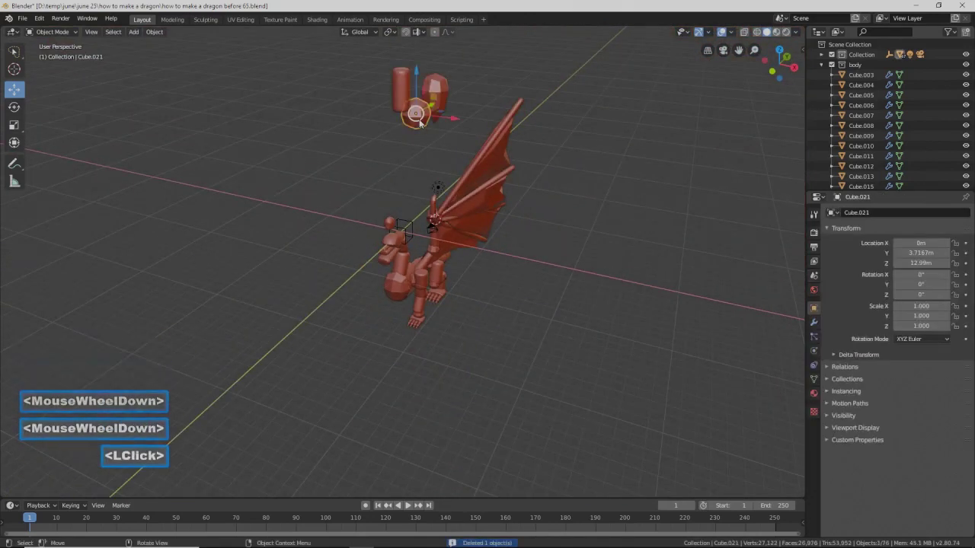
key(shift+d)
right_click(420, 123)
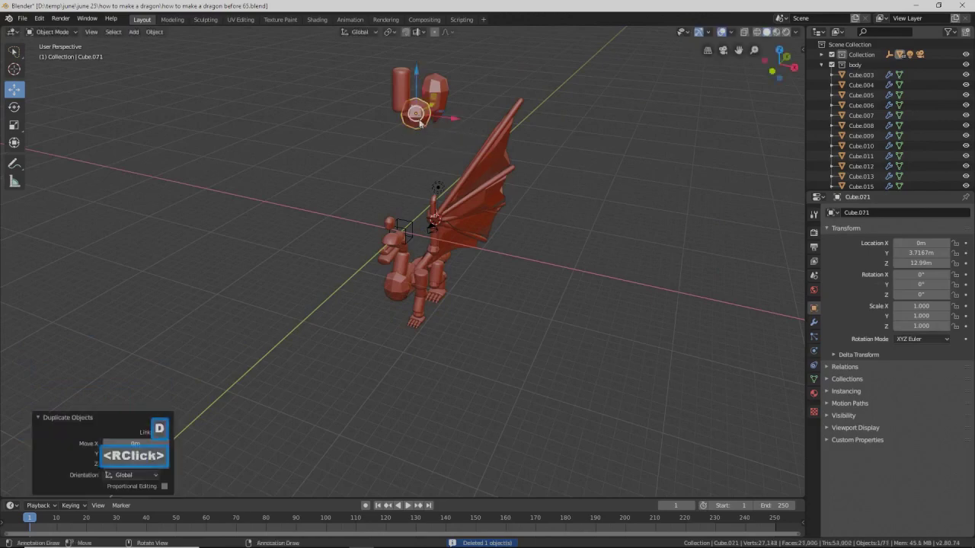
drag(416, 75, 404, 212)
scroll(466, 212, up, 6)
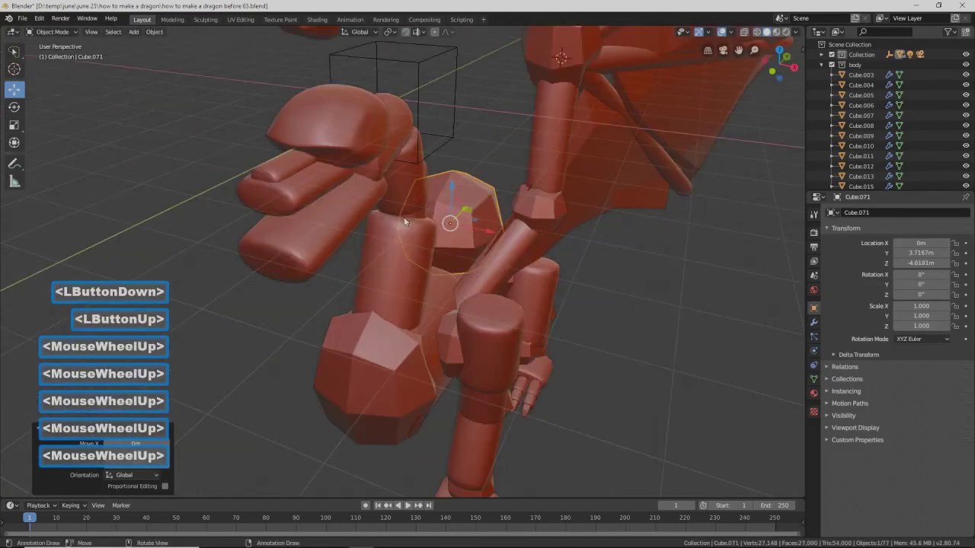
drag(466, 212, 393, 114)
middle_drag(393, 114, 341, 145)
drag(424, 161, 364, 162)
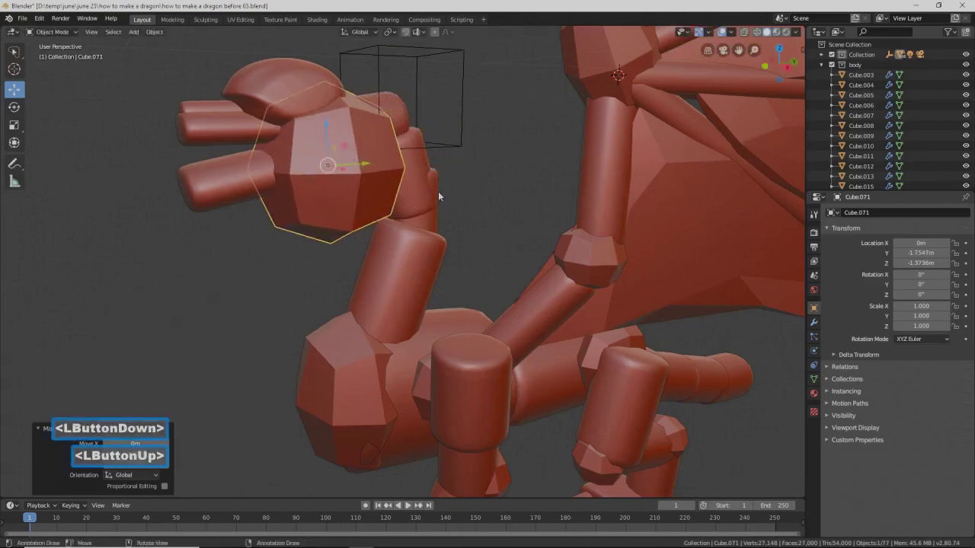
key(s)
click(396, 192)
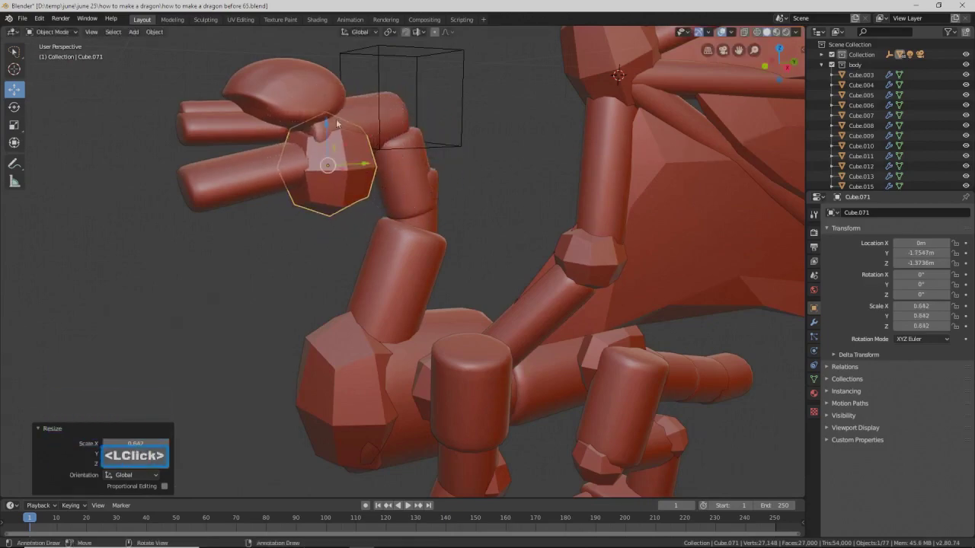
- Move the jaw-joint sphere up and forward beneath the head, to about Y -2.21 m and Z -0.72 m, between the upper and lower jaws
drag(326, 119, 326, 99)
drag(374, 150, 348, 145)
middle_drag(330, 158, 308, 156)
mouse_move(308, 109)
mouse_down()
mouse_move(306, 95)
mouse_move(315, 97)
mouse_up()
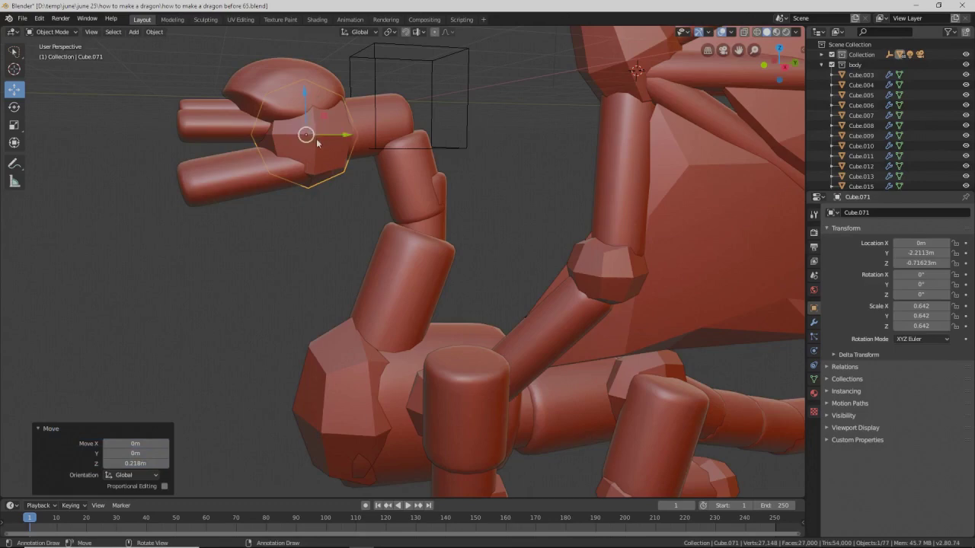
mouse_move(322, 129)
middle_down()
mouse_move(294, 113)
mouse_move(281, 119)
mouse_move(396, 138)
mouse_move(320, 136)
middle_up()
scroll(495, 208, down, 2)
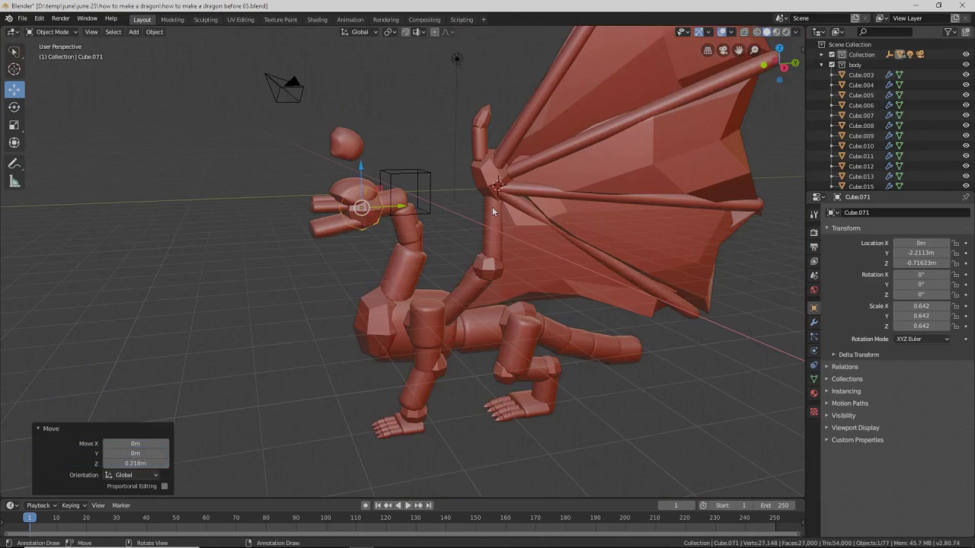
- Delete the spare faceted sphere floating above the head and save the file as "how to make a dragon before 66.blend"
click(362, 144)
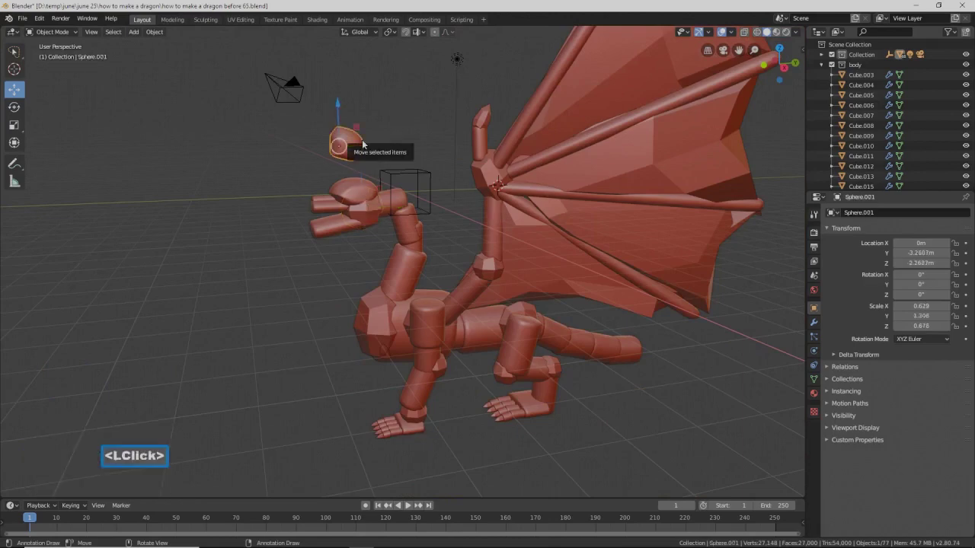
key(x)
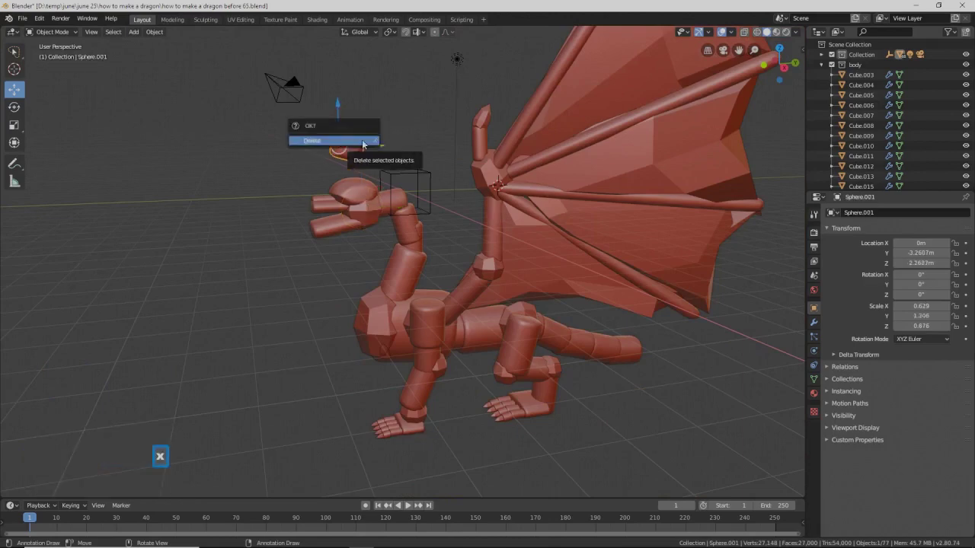
click(362, 141)
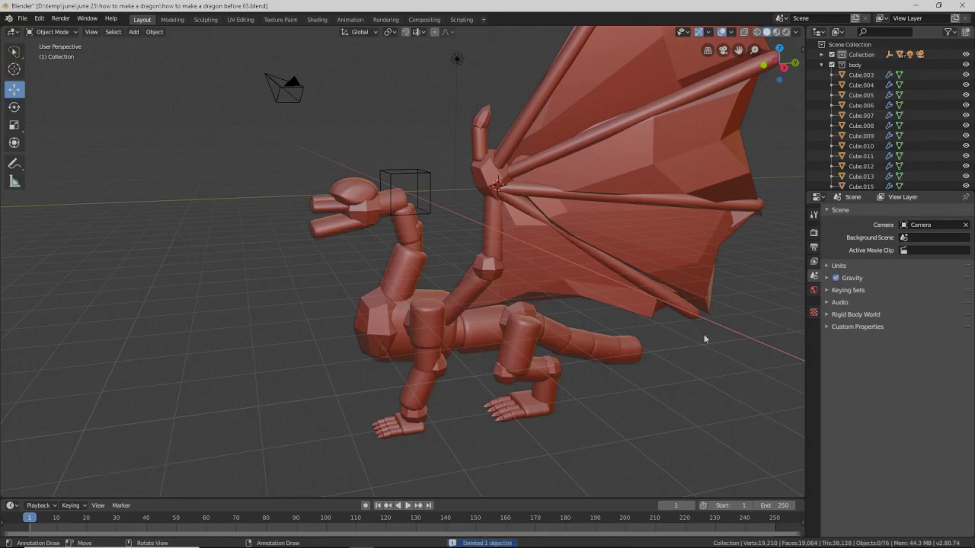
key(Pause)
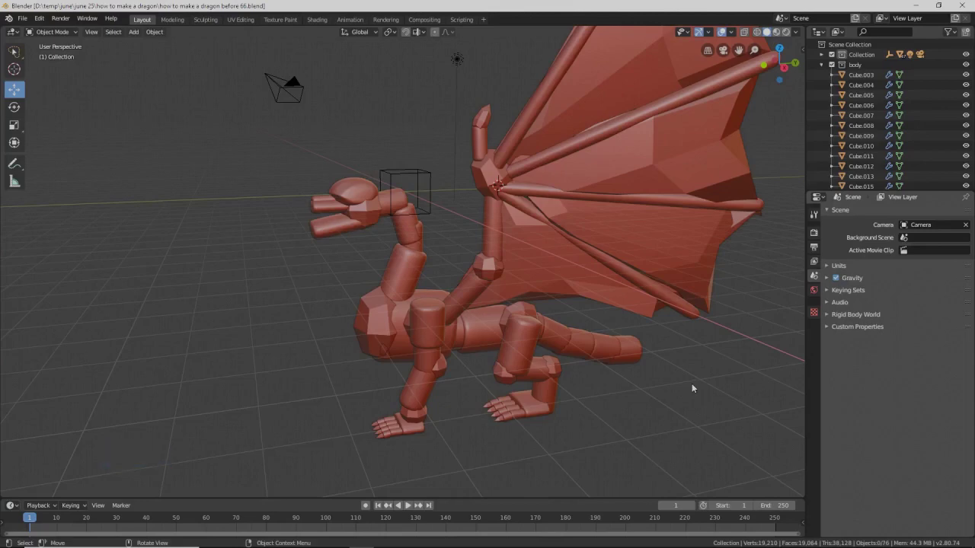
- Put the lowest neck cylinder into Sculpt Mode and widen its lower end on both sides with the Grab brush
middle_drag(453, 392, 537, 385)
click(377, 264)
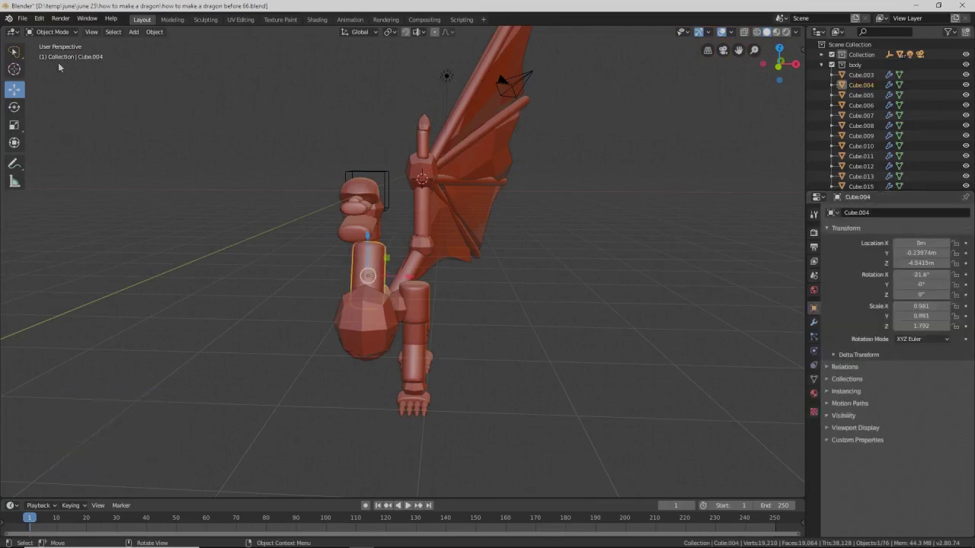
click(54, 32)
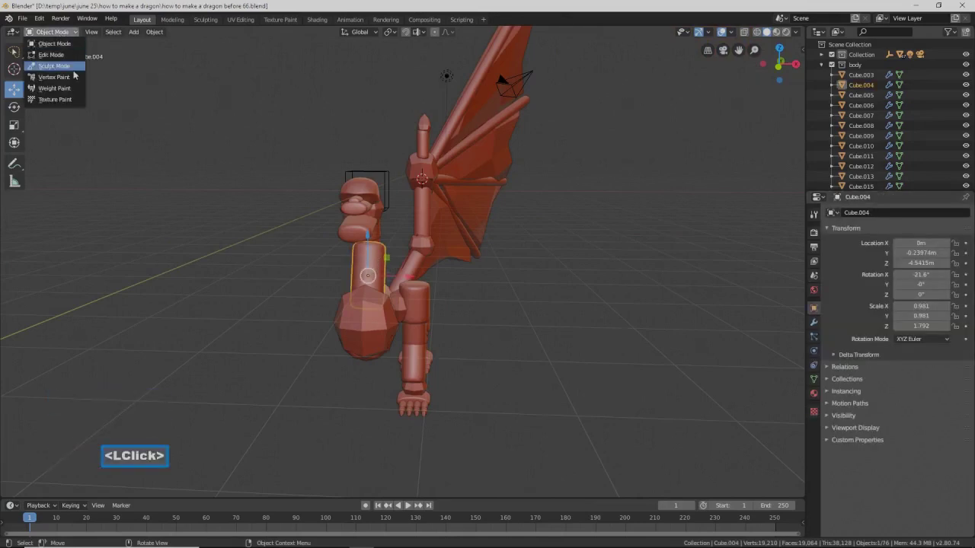
click(75, 68)
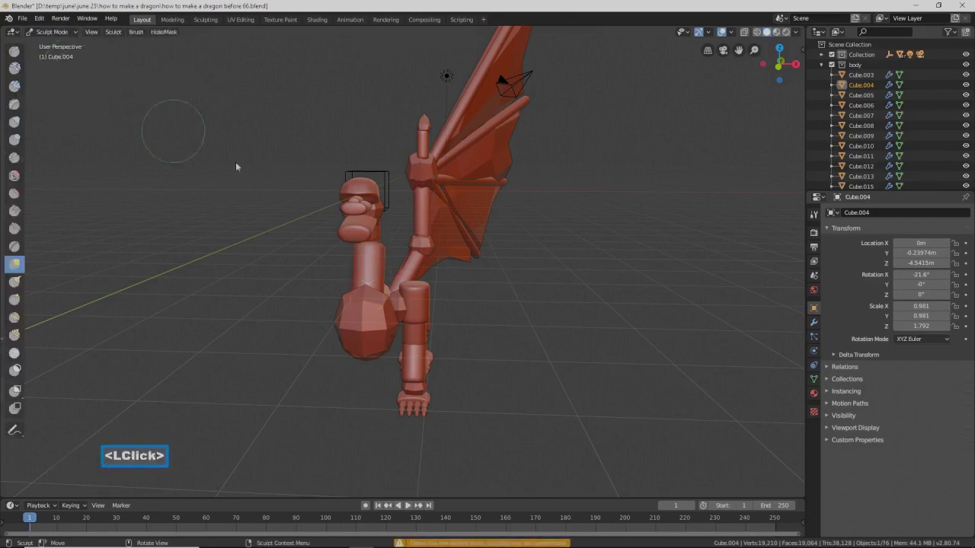
drag(378, 285, 401, 290)
click(374, 271)
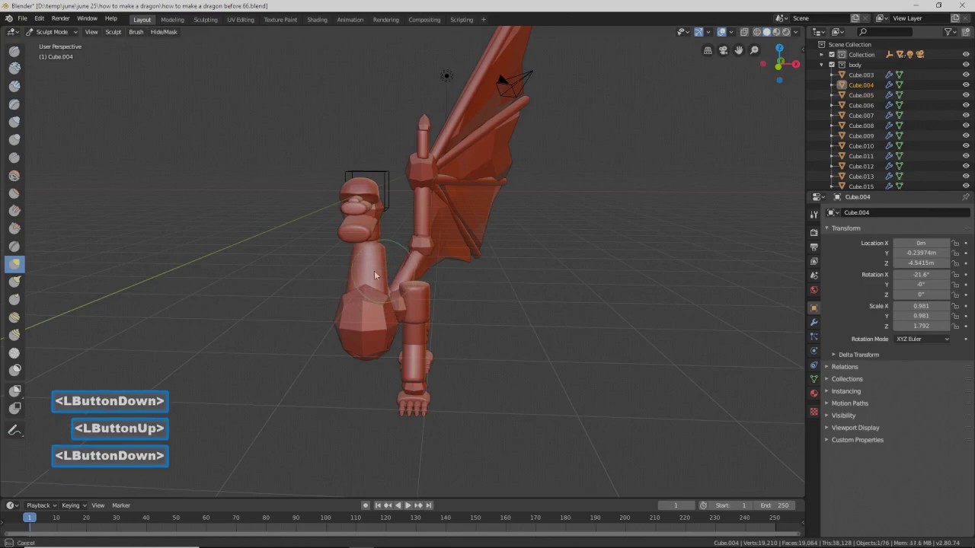
scroll(384, 289, up, 2)
drag(352, 279, 343, 286)
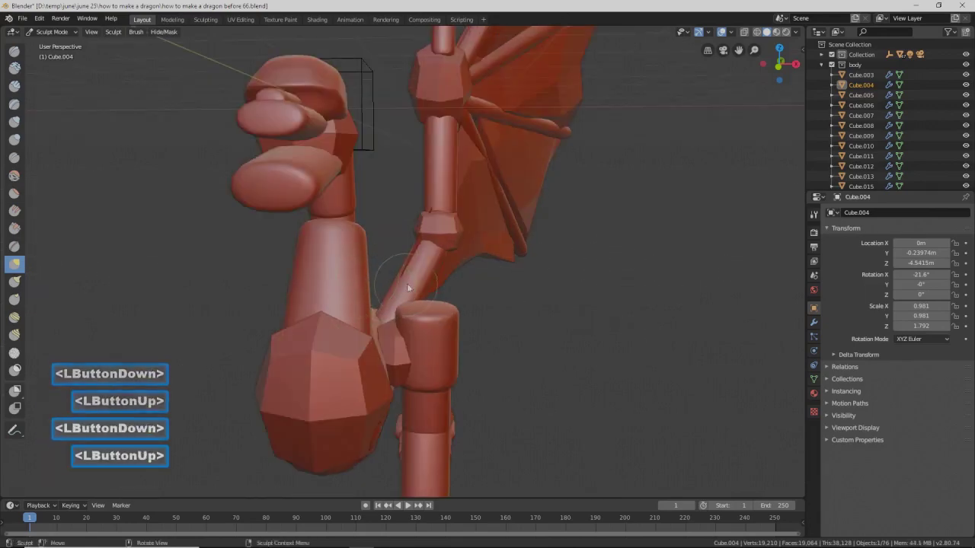
- Resize the Grab brush and refine the neck cylinder's taper from the front, adjusting its sides, top and base
key(f)
click(405, 290)
drag(377, 289, 349, 289)
drag(359, 240, 360, 243)
mouse_move(371, 331)
mouse_down()
mouse_move(377, 338)
mouse_move(368, 319)
mouse_move(380, 329)
mouse_move(381, 314)
mouse_up()
- Shape the neck cylinder's base from the side with the Grab brush at 171 px radius, and return to Object Mode
middle_drag(424, 344, 346, 332)
mouse_move(412, 338)
mouse_down()
mouse_move(420, 343)
mouse_move(353, 306)
mouse_move(315, 309)
mouse_move(353, 299)
mouse_move(356, 315)
mouse_up()
key(f)
click(374, 339)
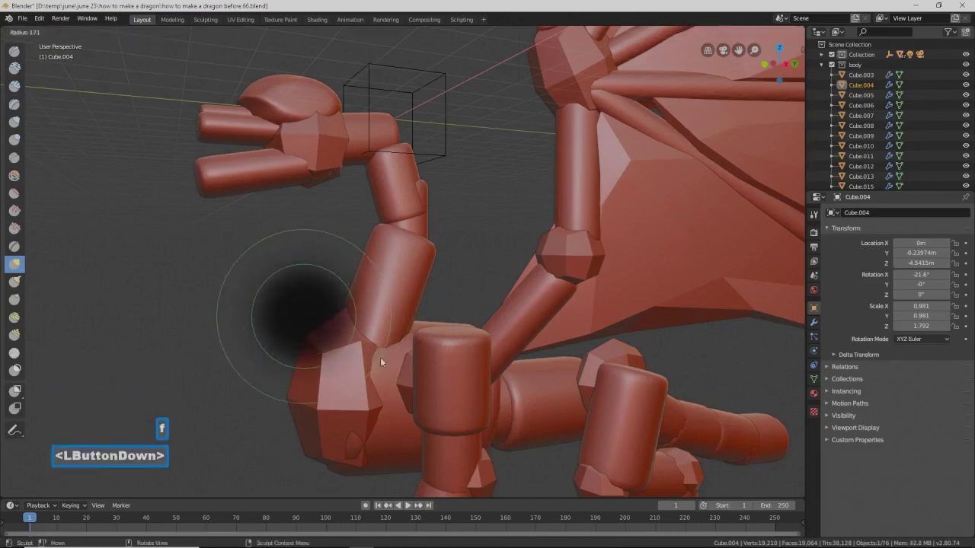
mouse_move(347, 303)
mouse_down()
mouse_move(326, 305)
mouse_move(378, 321)
mouse_move(457, 381)
mouse_move(456, 365)
mouse_up()
drag(428, 249, 430, 248)
mouse_move(409, 309)
middle_down()
mouse_move(403, 332)
mouse_move(466, 335)
mouse_move(442, 315)
middle_up()
shift+middle_drag(502, 341, 531, 330)
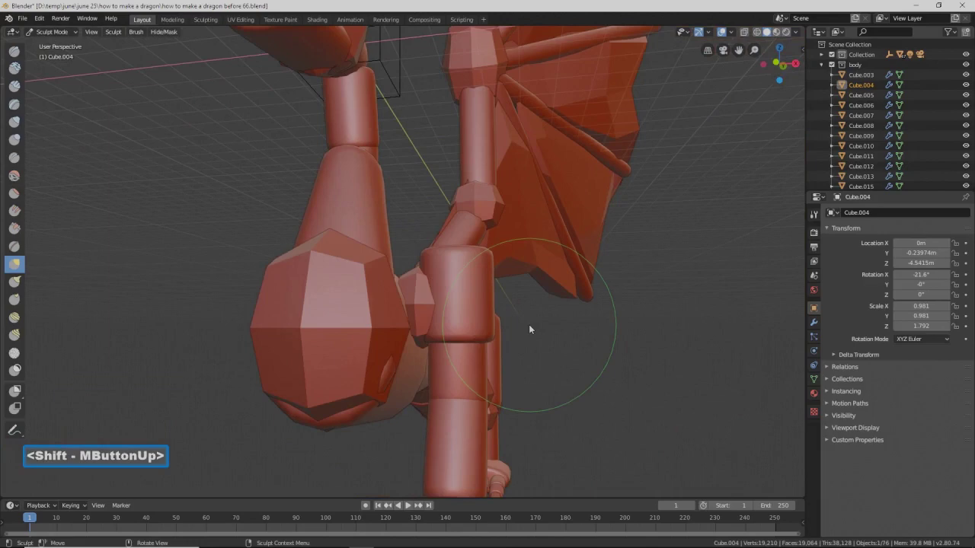
mouse_move(457, 272)
middle_down()
mouse_move(478, 301)
mouse_move(460, 289)
middle_up()
middle_drag(217, 93, 244, 188)
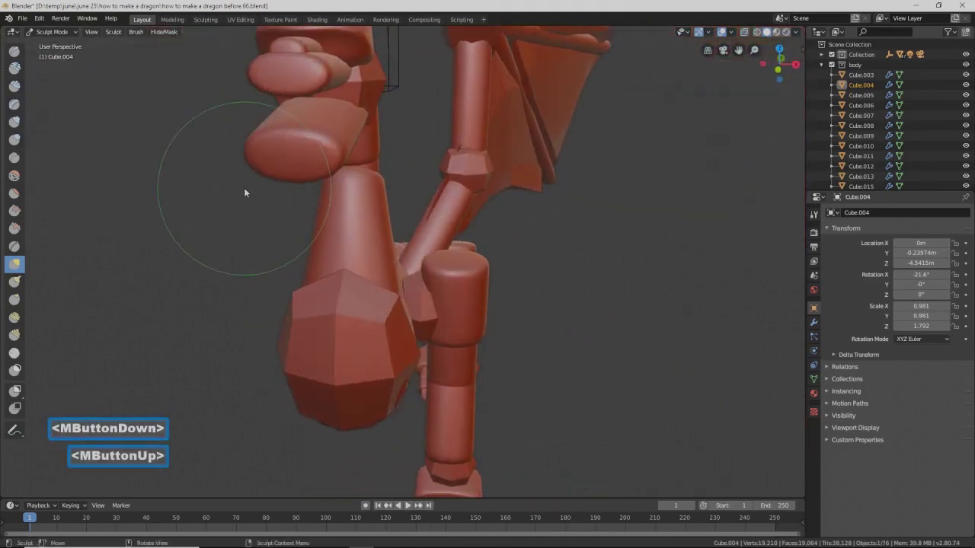
click(57, 32)
click(72, 49)
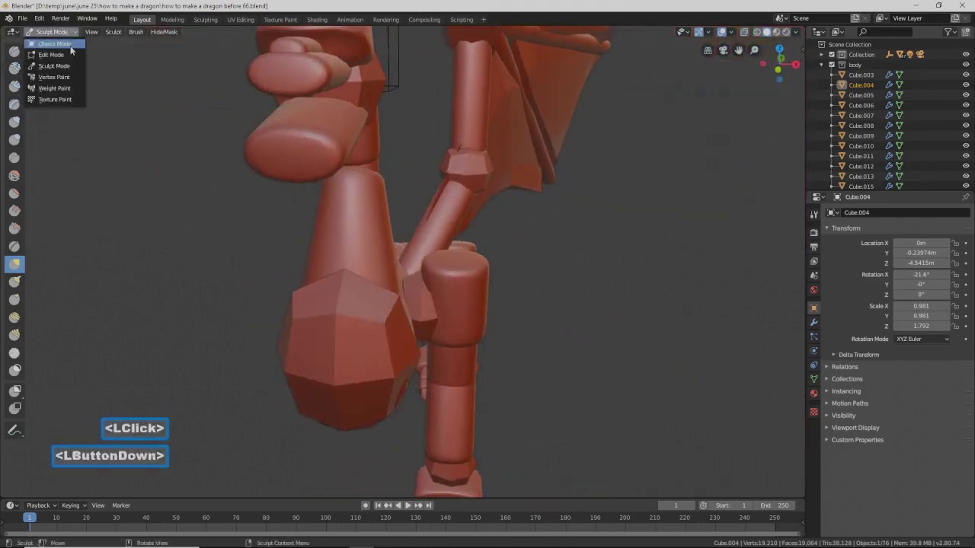
- Put the front lower-leg cylinder into Sculpt Mode and turn off X mirror symmetry
click(472, 426)
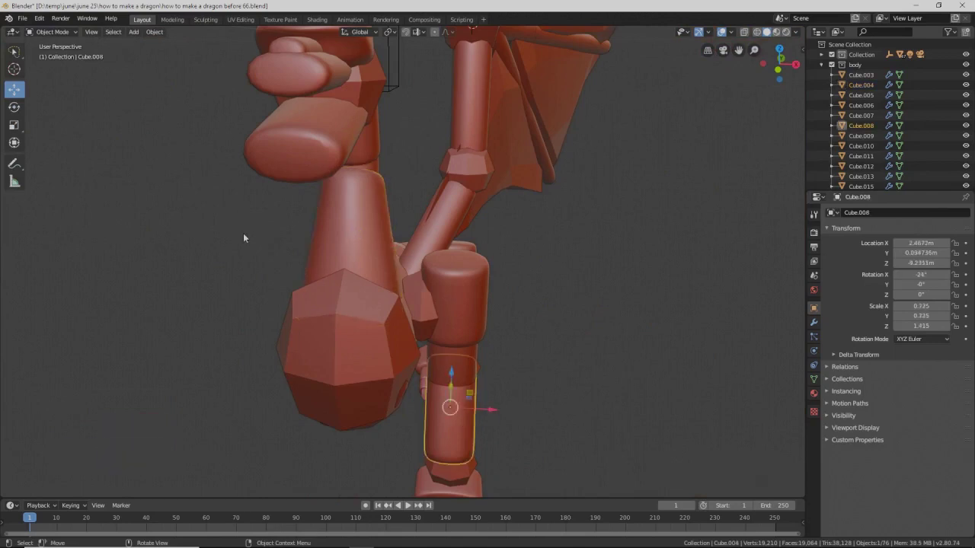
click(70, 32)
click(70, 69)
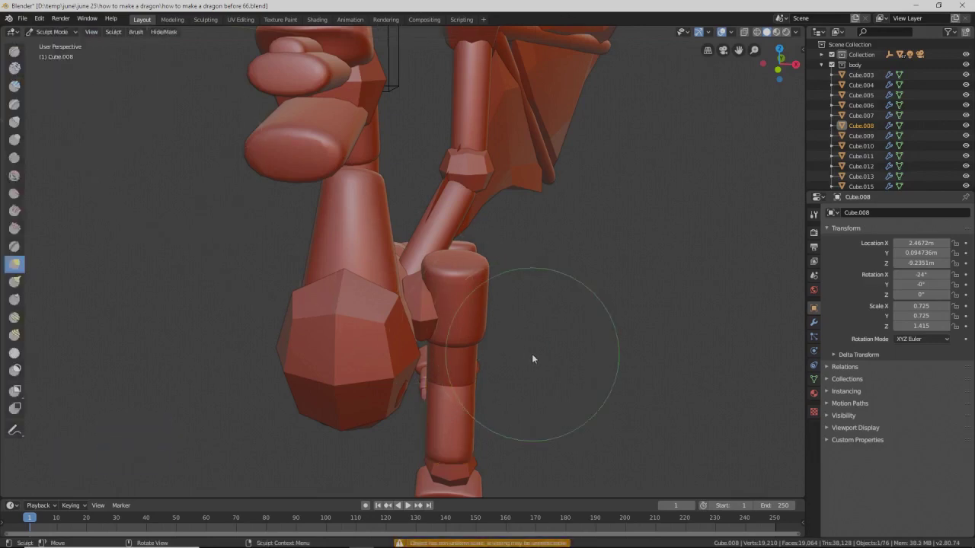
click(814, 215)
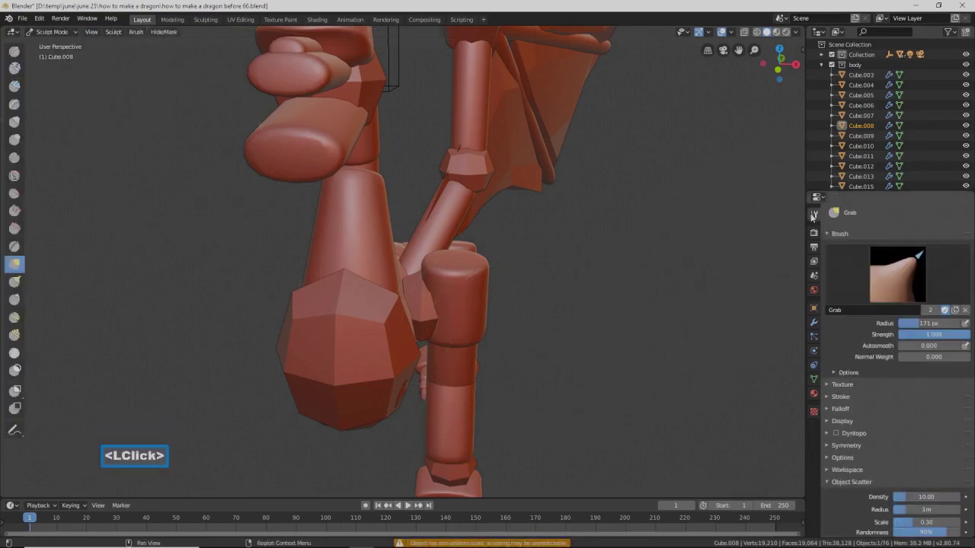
scroll(874, 440, down, 5)
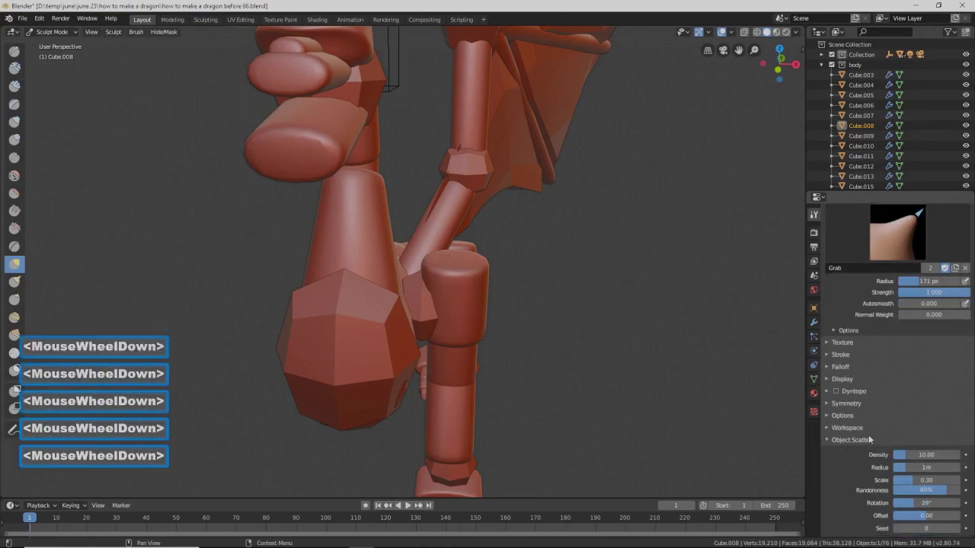
click(828, 405)
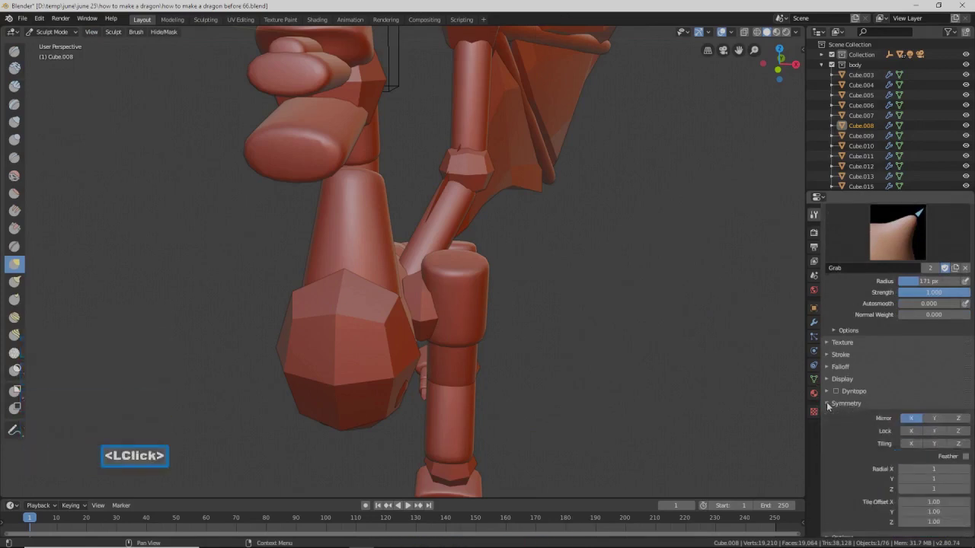
click(913, 418)
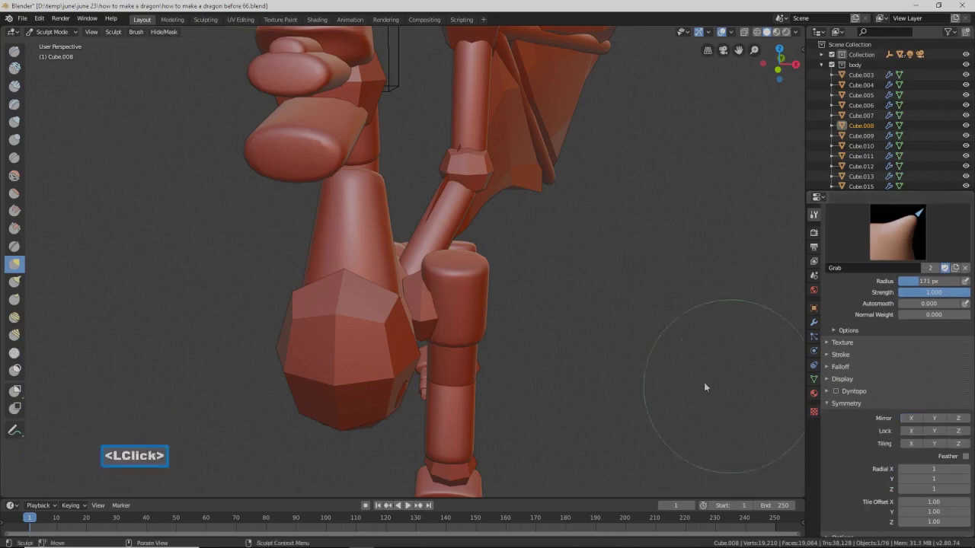
- Widen the upper part of the front lower-leg cylinder with the Grab brush at 108 px radius, then leave Sculpt Mode and deselect it
shift+middle_drag(529, 409, 524, 394)
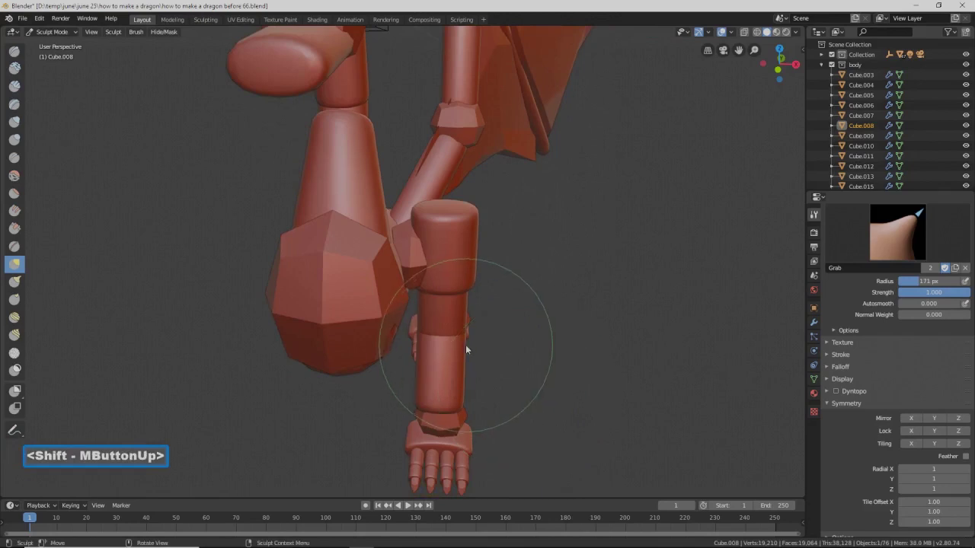
click(483, 384)
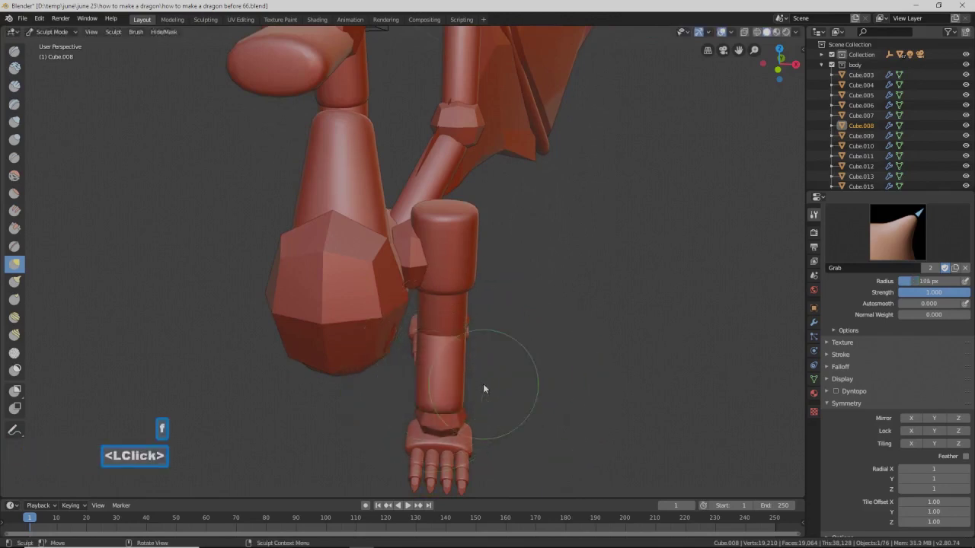
mouse_move(459, 355)
mouse_down()
mouse_move(490, 361)
mouse_move(402, 340)
mouse_up()
mouse_move(396, 343)
mouse_down()
mouse_move(406, 355)
mouse_move(512, 367)
mouse_up()
click(509, 394)
middle_drag(511, 396, 458, 371)
drag(458, 371, 475, 370)
mouse_move(476, 371)
middle_down()
mouse_move(490, 394)
mouse_move(546, 394)
mouse_move(457, 365)
mouse_move(412, 361)
mouse_move(504, 380)
mouse_move(393, 370)
mouse_move(557, 401)
mouse_move(433, 374)
mouse_move(506, 398)
middle_up()
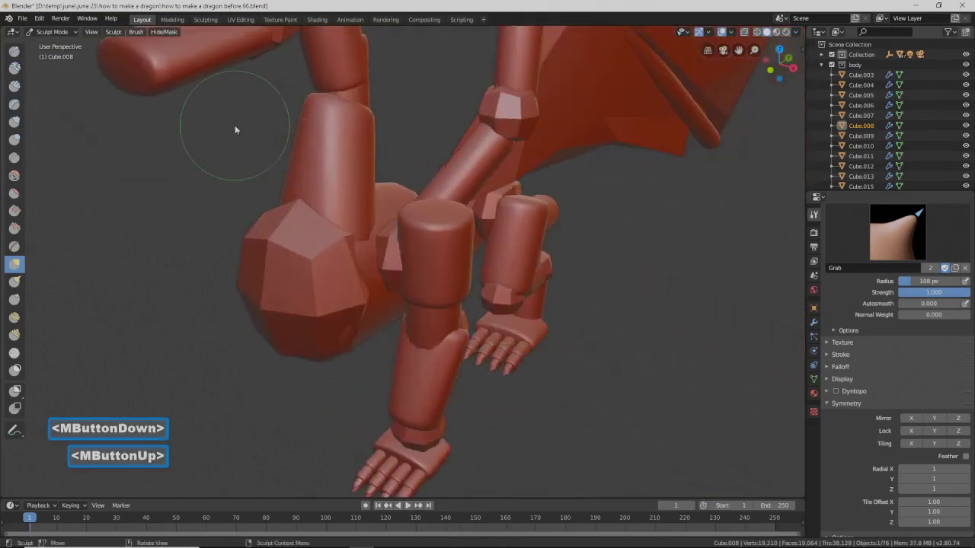
click(70, 34)
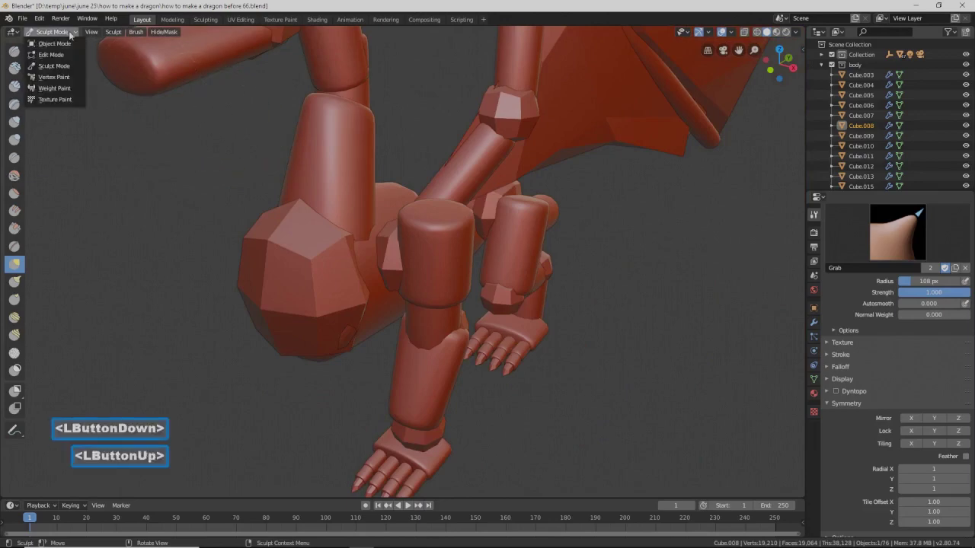
click(68, 43)
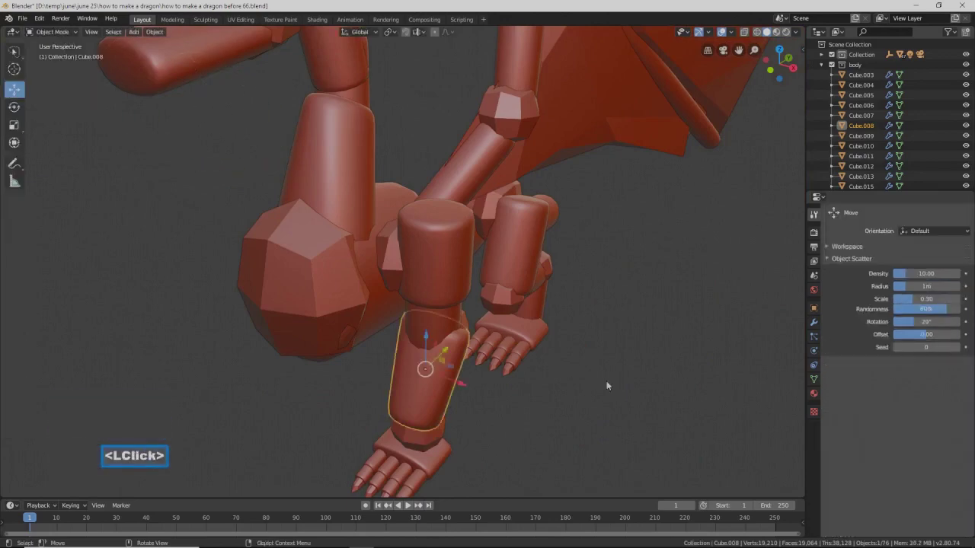
click(613, 389)
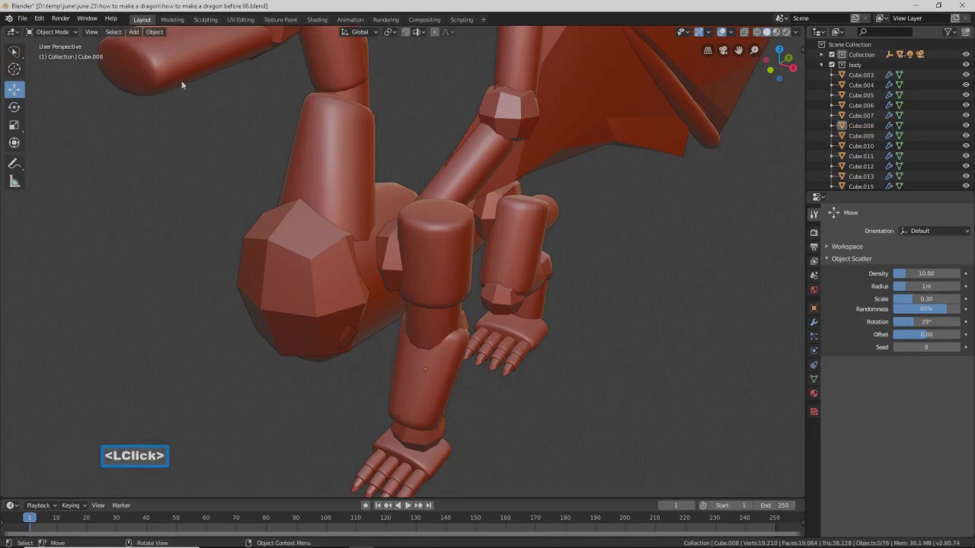
- Turn sculpting X mirror symmetry back on for the front lower-leg cylinder and save the file as "how to make a dragon before 67.blend" from Object Mode
click(416, 412)
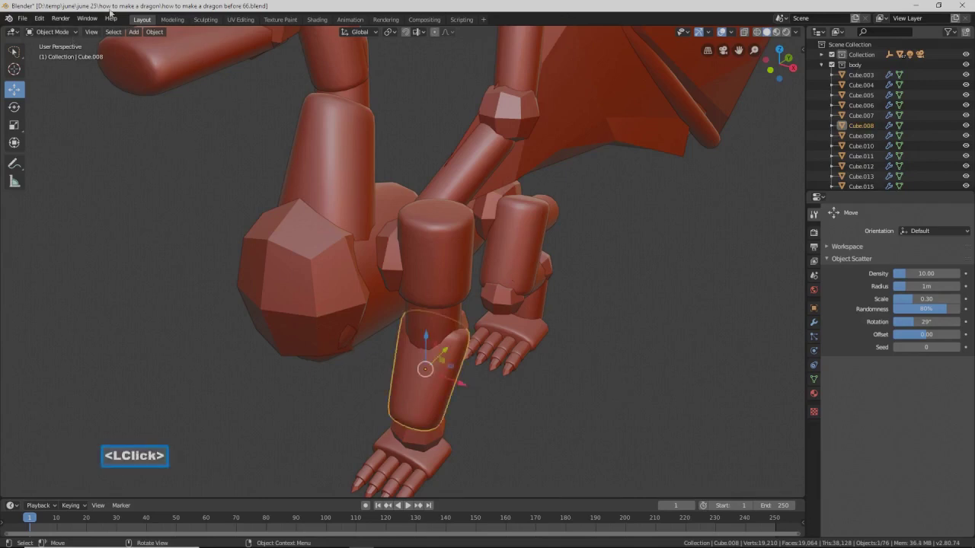
click(52, 31)
click(59, 63)
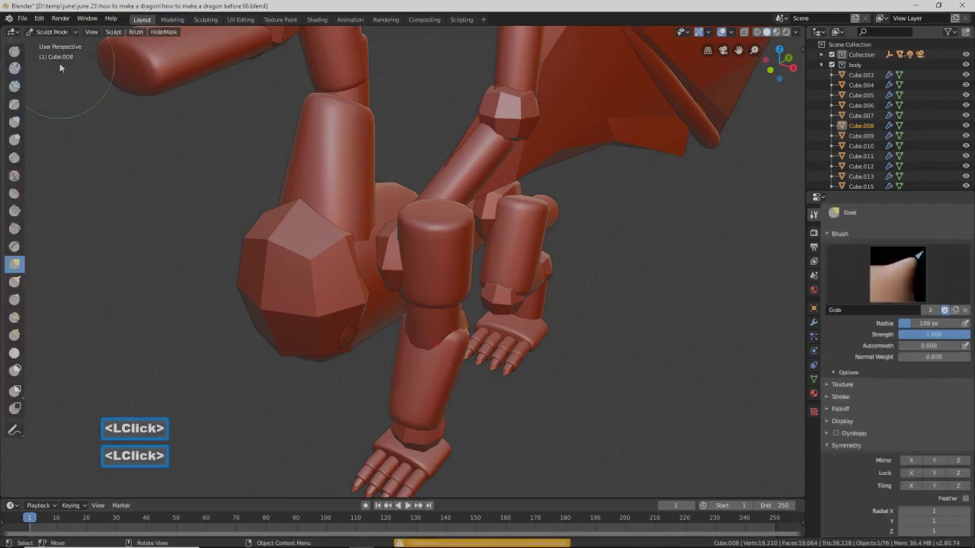
click(910, 461)
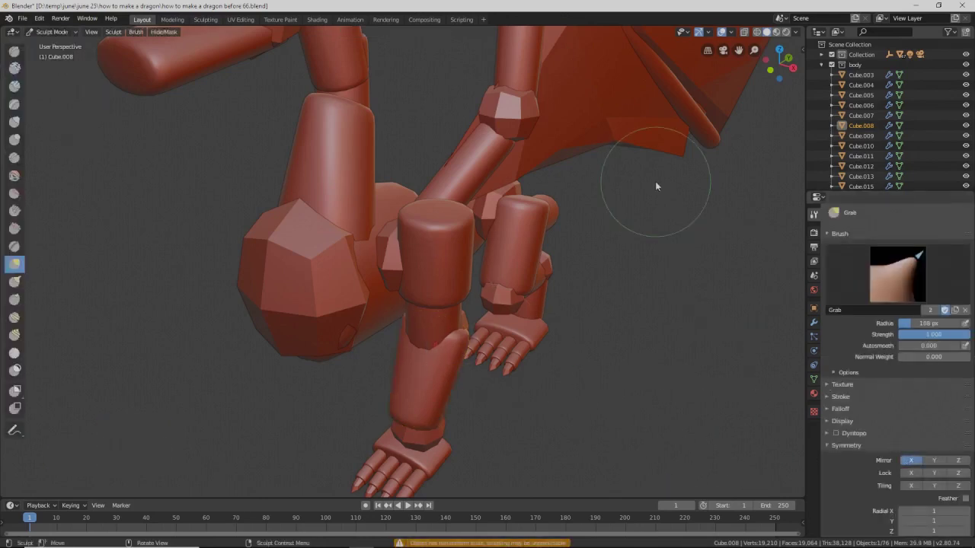
click(52, 31)
click(53, 43)
click(637, 409)
scroll(638, 410, down, 3)
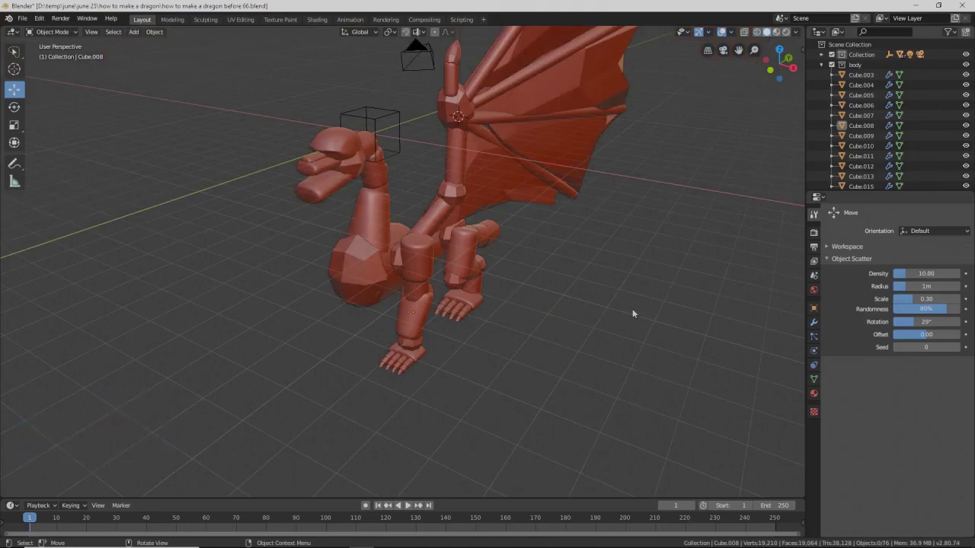
key(Pause)
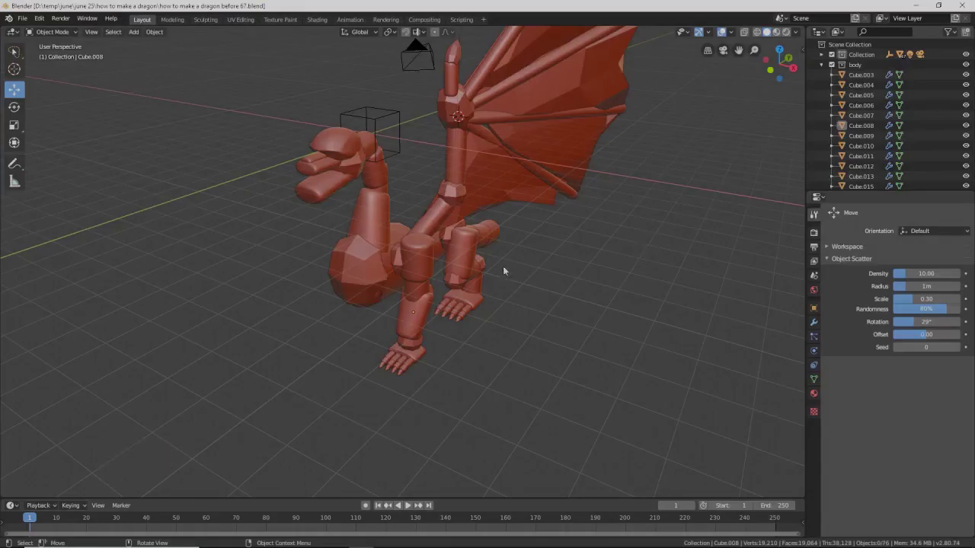
- Add a Mirror modifier to the front upper-leg cylinder
click(428, 262)
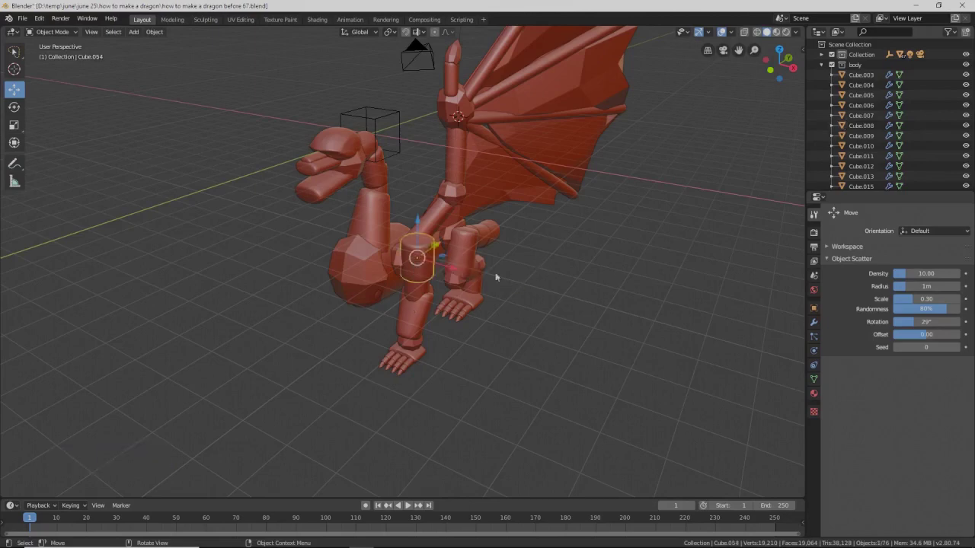
click(815, 323)
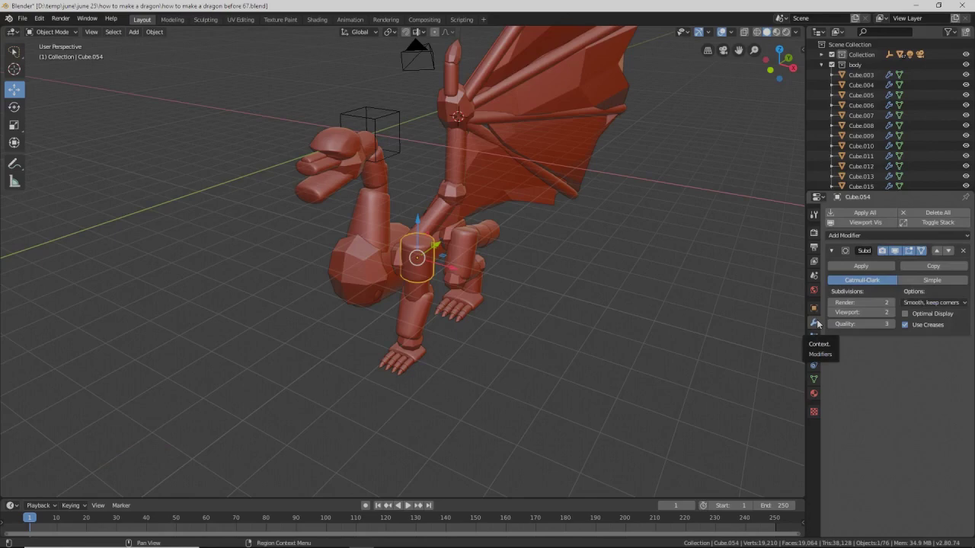
click(965, 237)
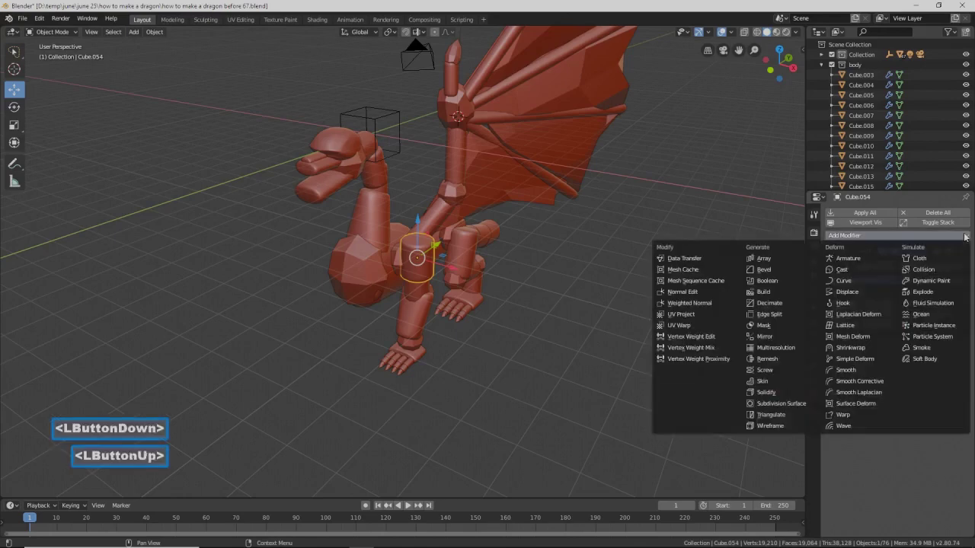
click(790, 338)
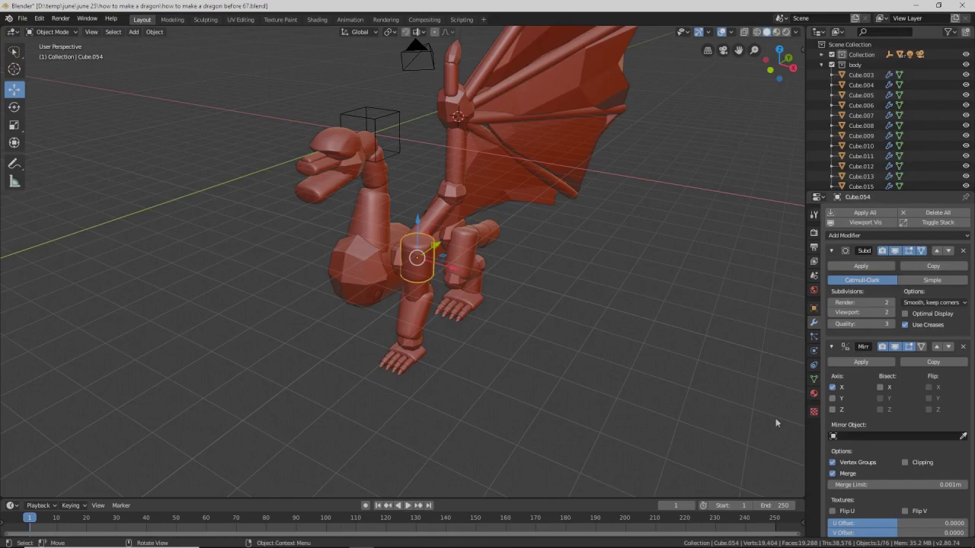
- Set the upper-leg cylinder's mirror object to Empty and save the file as "how to make a dragon before 68.blend"
click(833, 437)
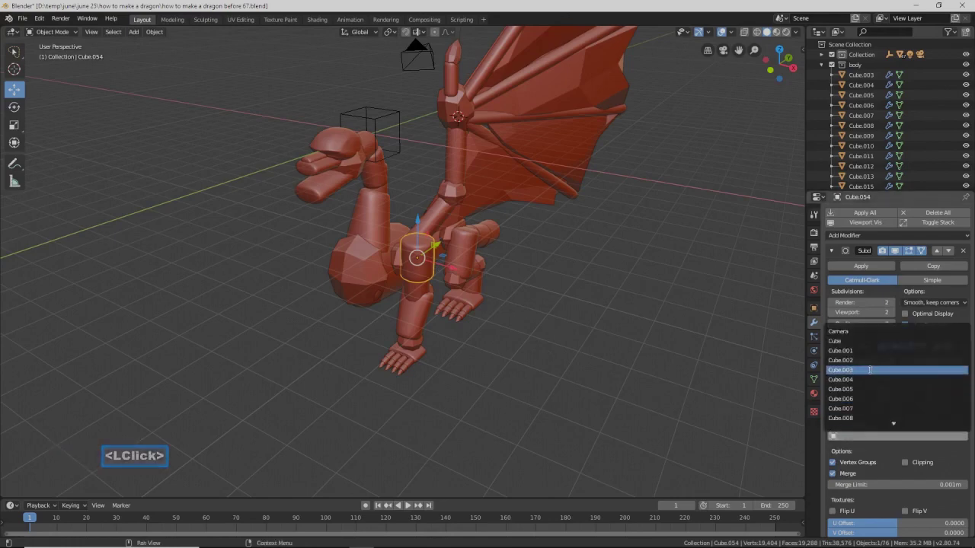
scroll(879, 375, up, 1)
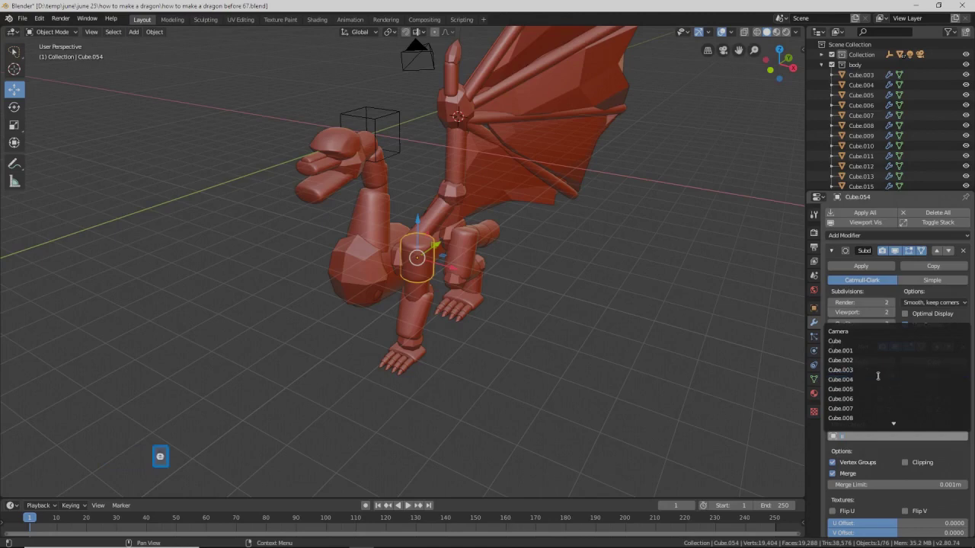
scroll(879, 375, up, 2)
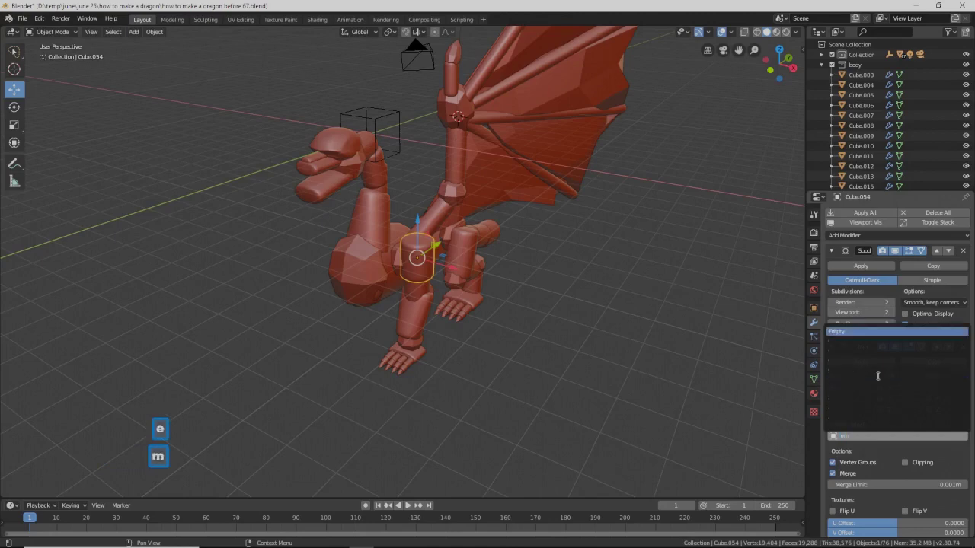
click(860, 335)
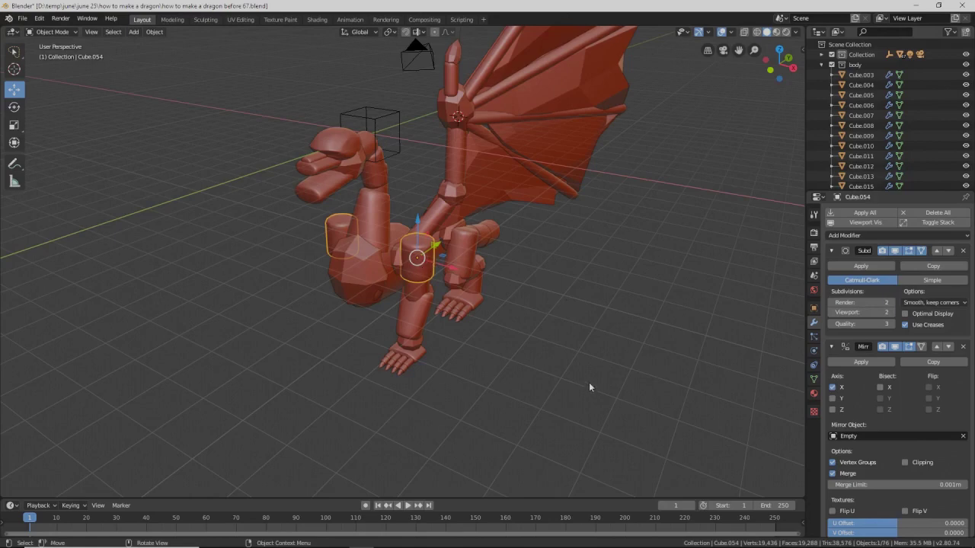
key(Pause)
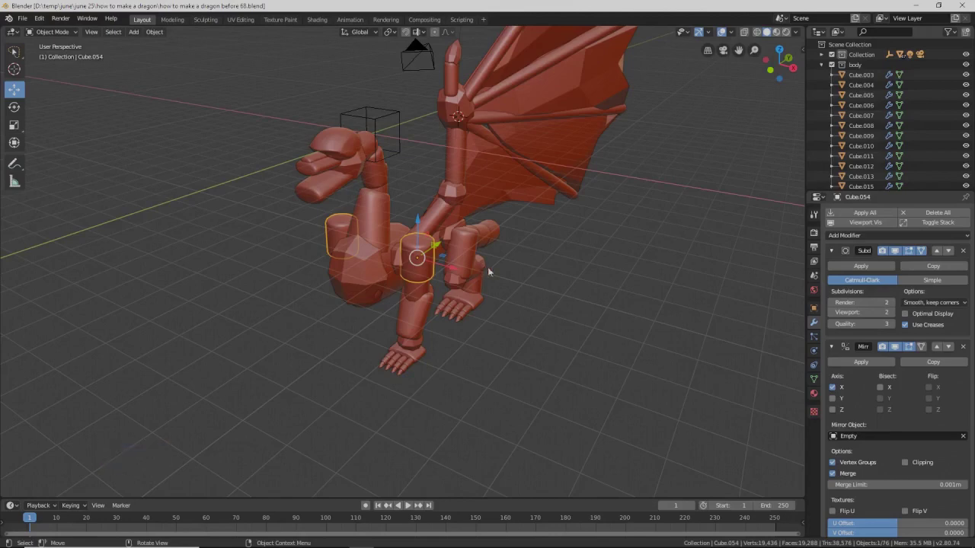
- Clear the selection, switch to wireframe display, and select the wing's bones, joints and membranes with Circle Select
shift+middle_drag(564, 242, 524, 287)
scroll(529, 298, down, 2)
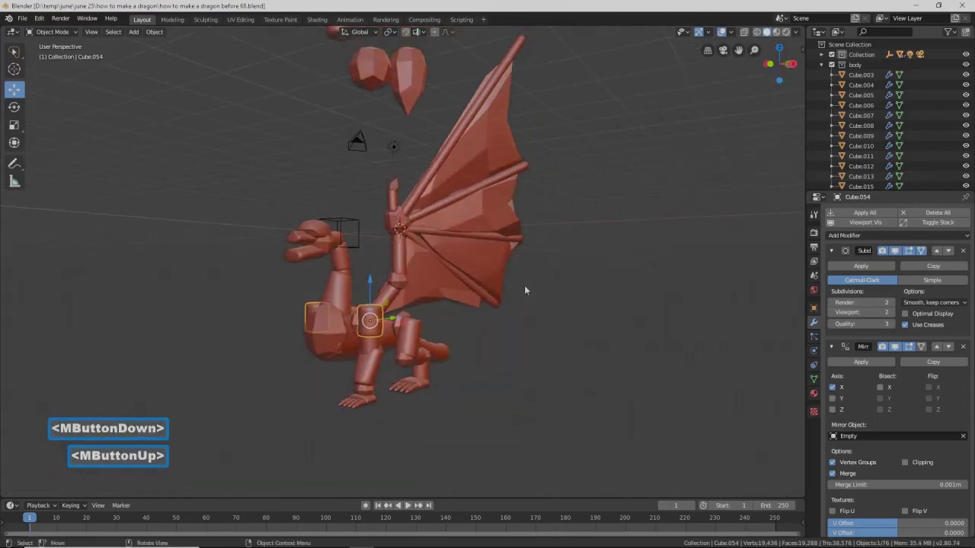
key(shift)
key(shift+z)
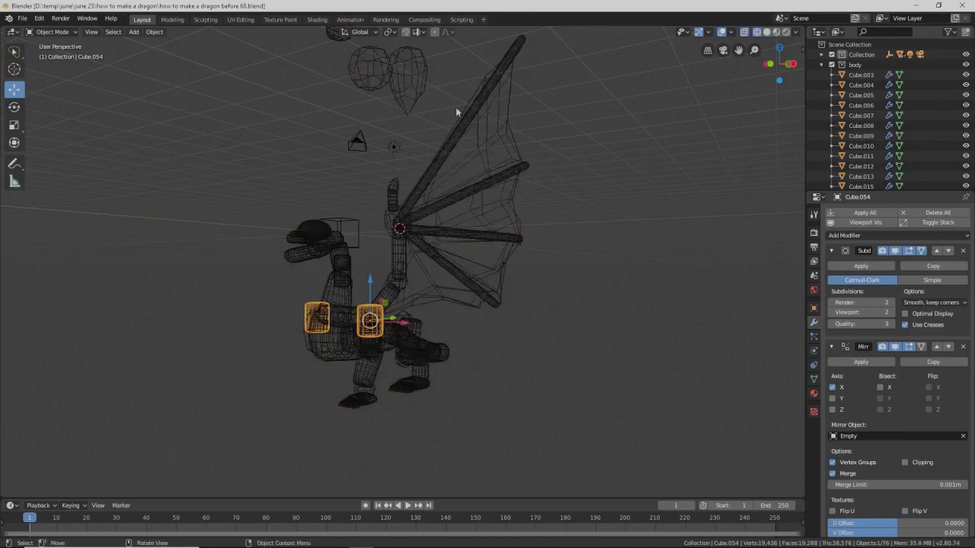
click(516, 367)
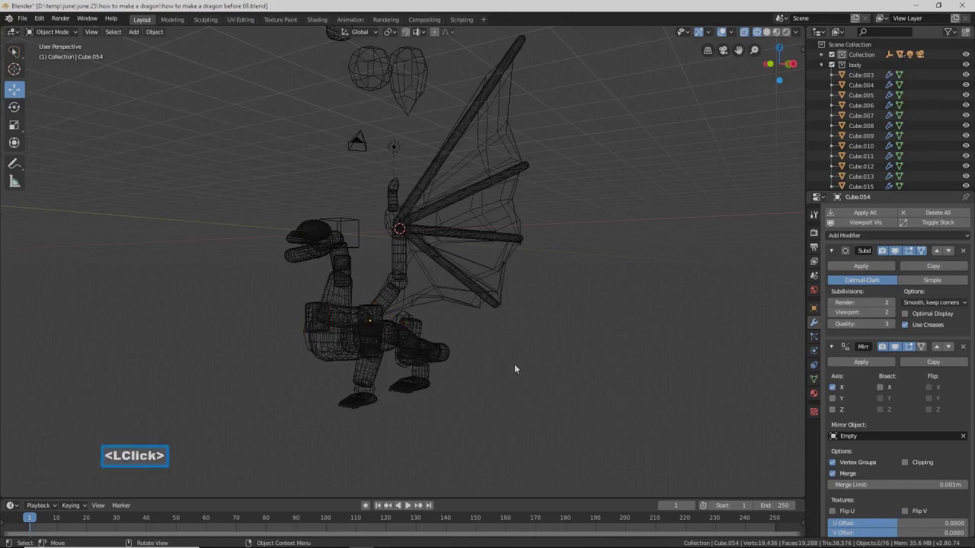
middle_drag(514, 364, 536, 367)
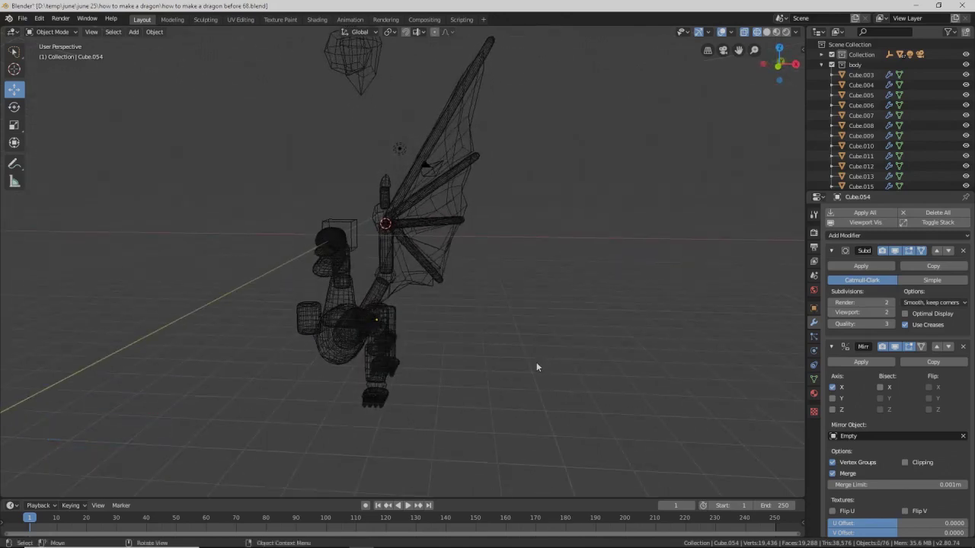
key(c)
mouse_move(433, 130)
mouse_down()
mouse_move(434, 174)
mouse_move(384, 278)
mouse_move(429, 174)
mouse_move(431, 133)
mouse_move(459, 96)
mouse_move(438, 113)
mouse_move(387, 227)
mouse_move(377, 227)
mouse_move(471, 259)
mouse_up()
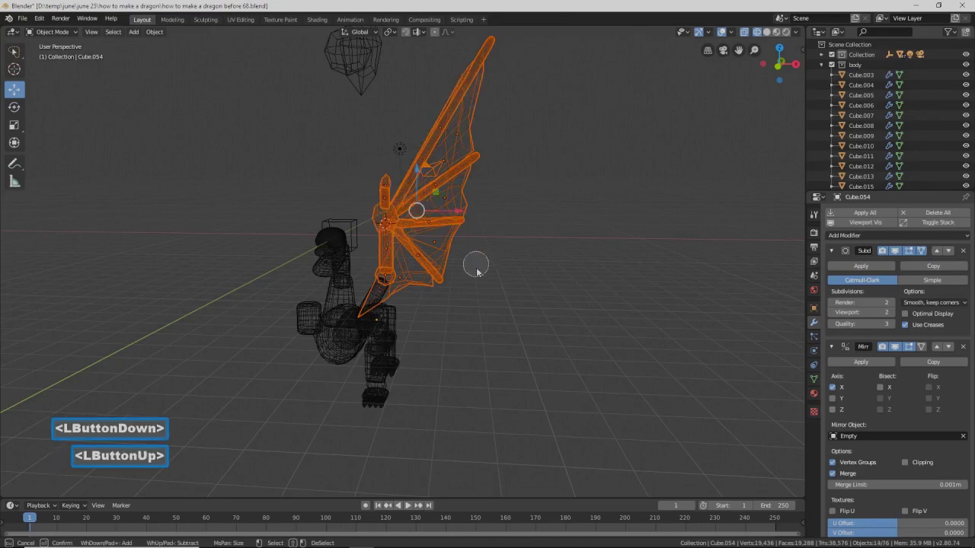
middle_click(472, 316)
mouse_move(472, 316)
middle_down()
mouse_move(422, 290)
mouse_move(456, 308)
middle_up()
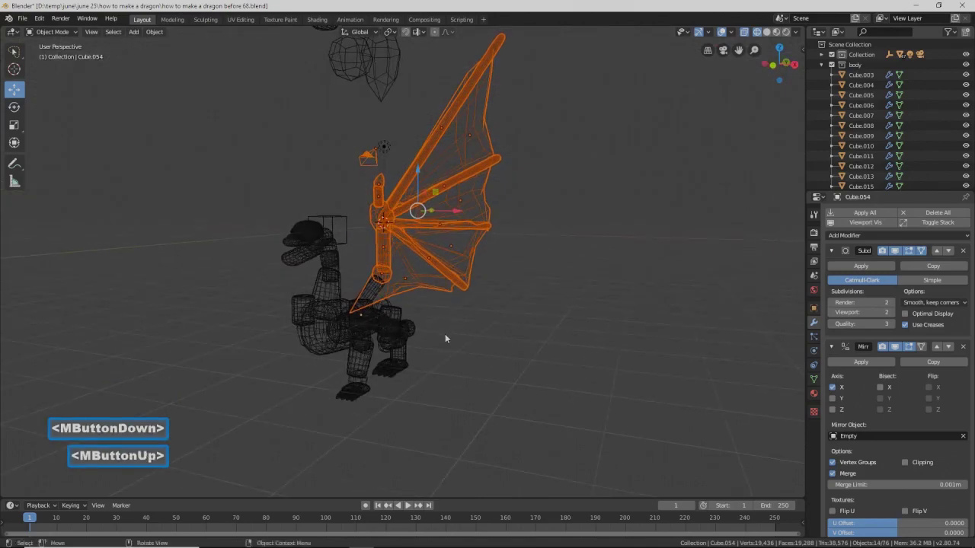
- Return to solid shading and add the front leg's upper cylinder, elbow cylinder and lower cylinder to the wing selection
scroll(445, 338, up, 2)
shift+middle_drag(410, 336, 489, 267)
scroll(459, 273, up, 1)
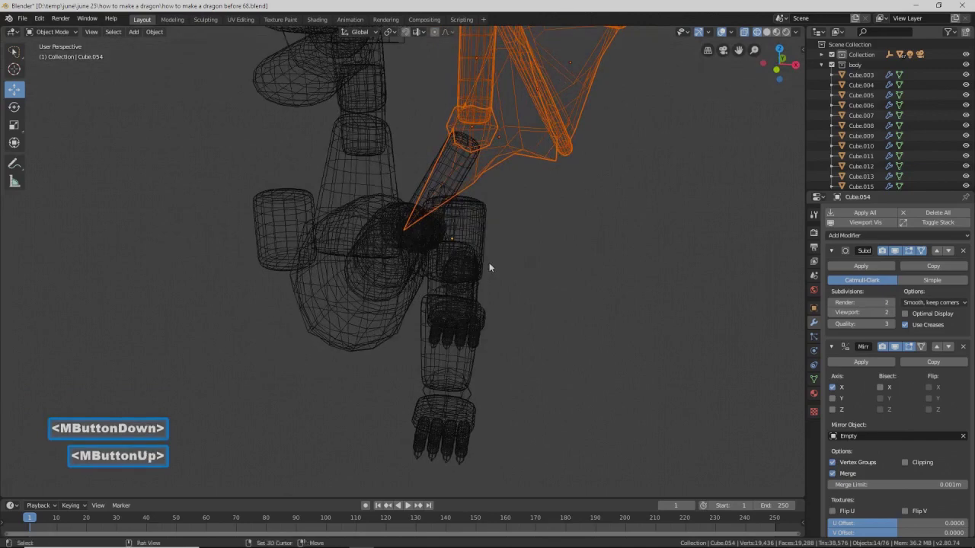
key(z)
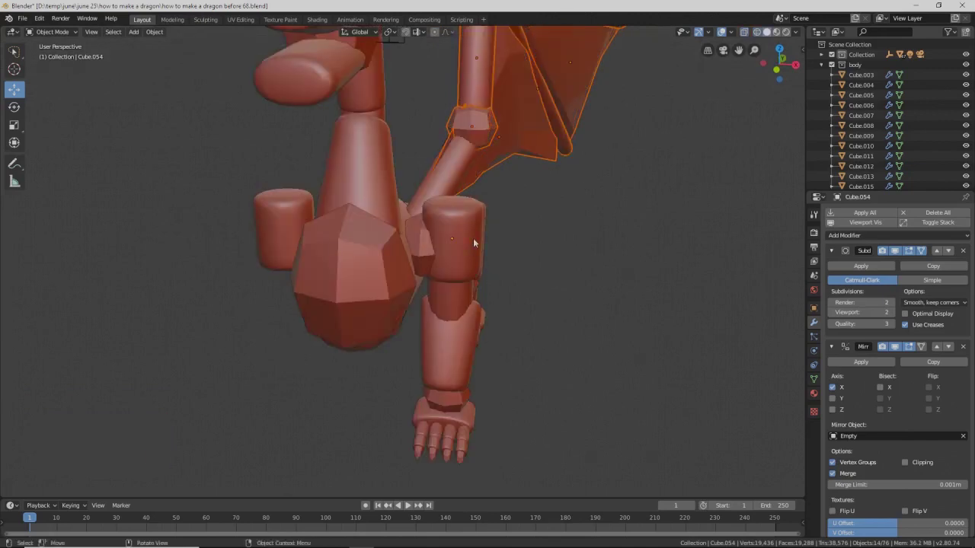
middle_click(473, 238)
key(shift)
shift+click(465, 237)
shift+click(453, 293)
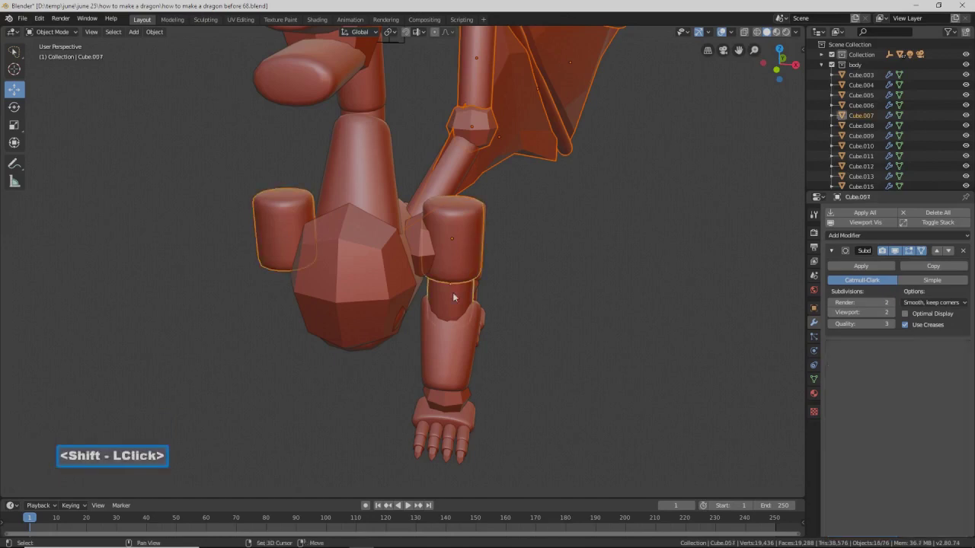
shift+click(451, 345)
- Add the hind leg's thigh cylinder, knee and hip joint, plus the front shoulder joint, to the selection
middle_drag(530, 321, 502, 300)
shift+click(488, 263)
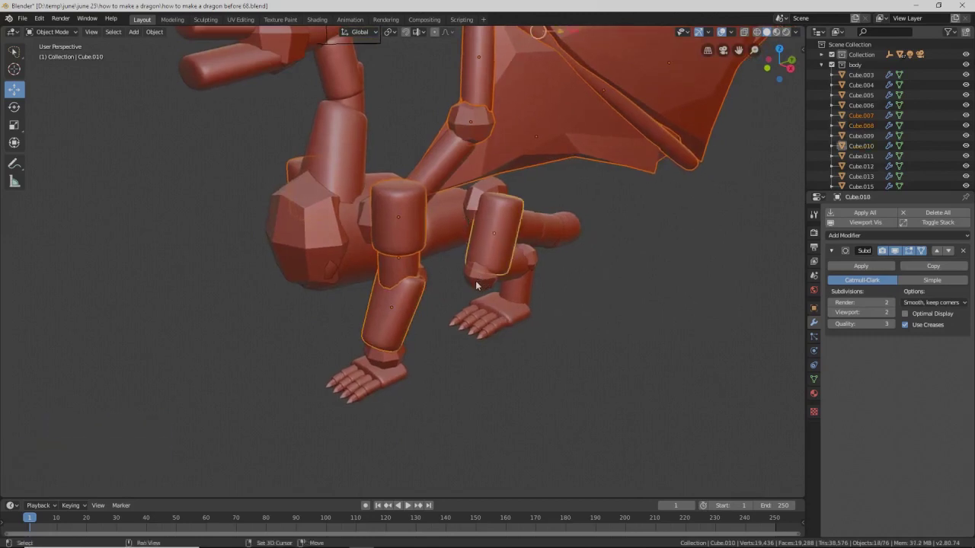
shift+click(475, 280)
middle_drag(469, 208, 463, 232)
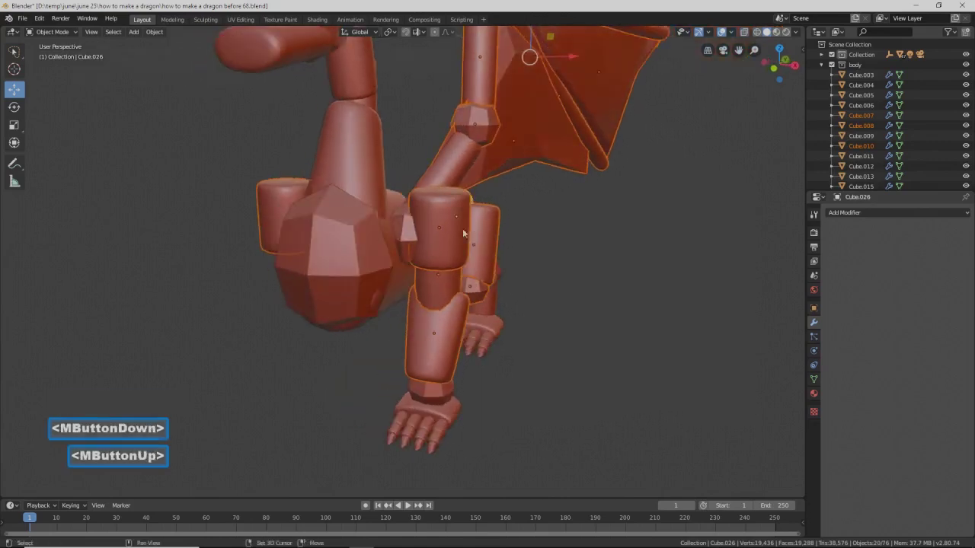
shift+click(401, 233)
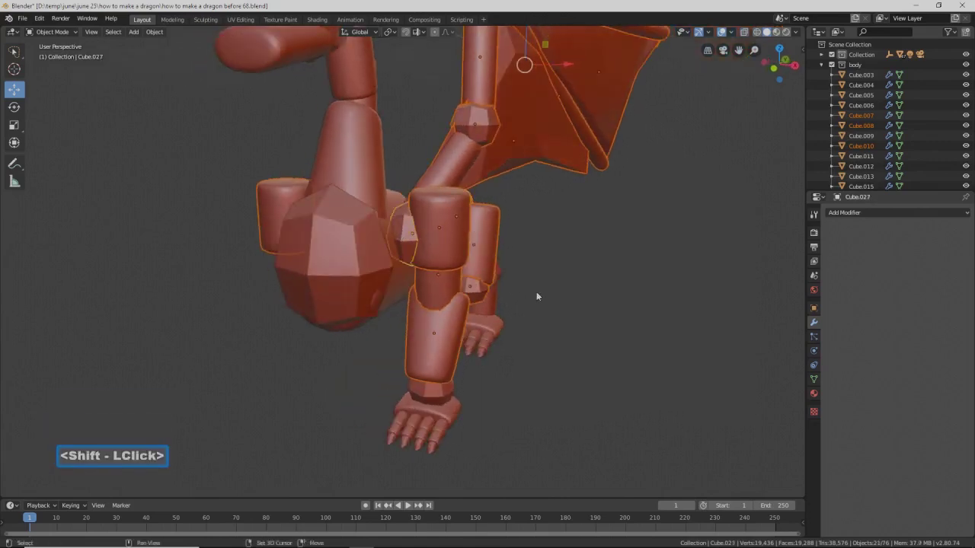
- Add the body segment behind the front leg to the selection and make the mirrored upper-leg cylinder the active object
middle_drag(539, 310, 529, 307)
shift+click(442, 228)
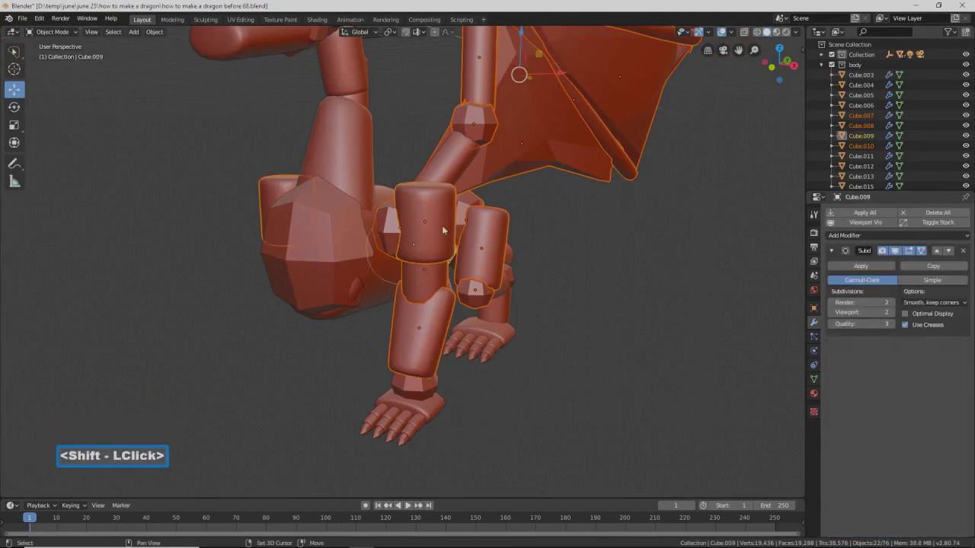
middle_drag(442, 225, 478, 245)
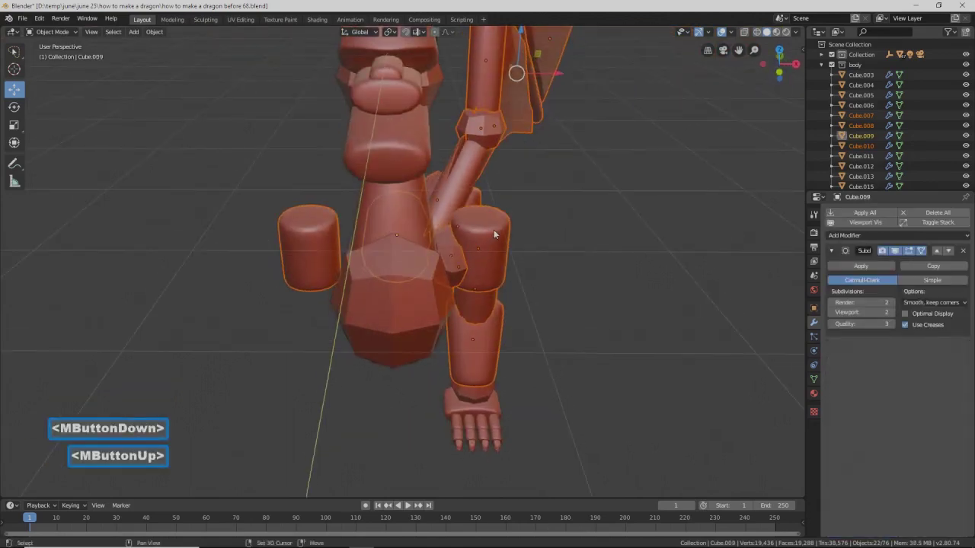
shift+click(494, 235)
- Add the feet, claws, remaining hind-leg pieces and tail segments to the selection with Circle Select
middle_drag(526, 283, 458, 249)
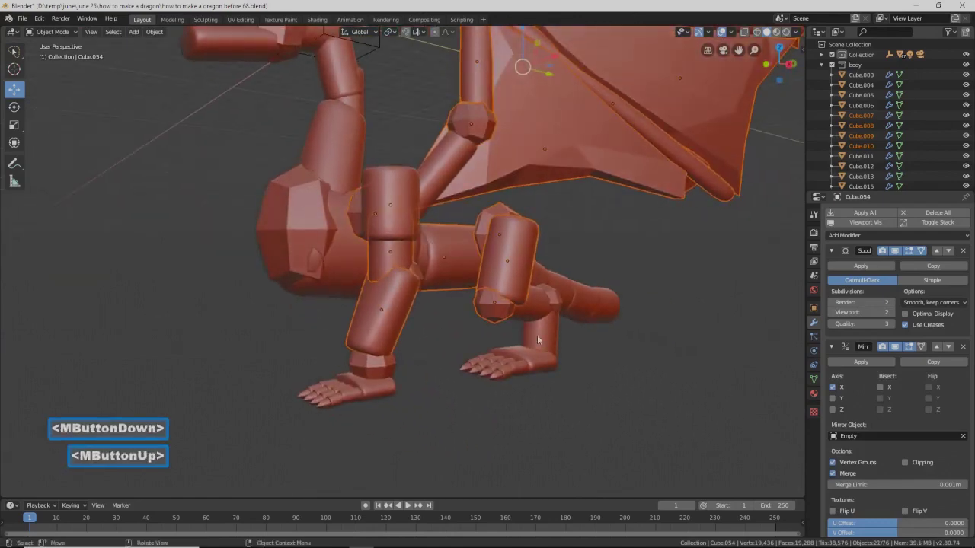
key(c)
mouse_move(452, 384)
mouse_down()
mouse_move(313, 379)
mouse_move(294, 403)
mouse_move(564, 359)
mouse_move(507, 349)
mouse_move(551, 355)
mouse_move(578, 300)
mouse_move(621, 317)
mouse_up()
right_click(630, 322)
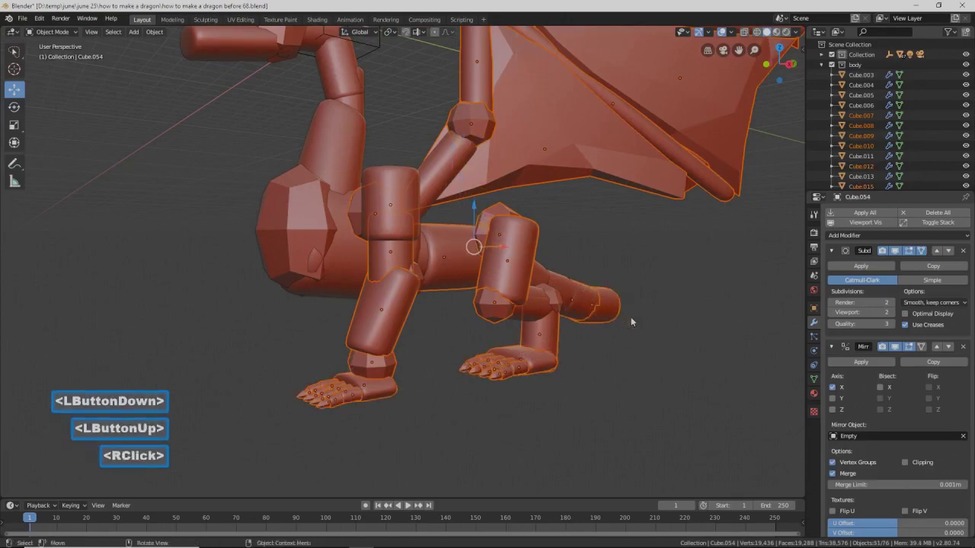
middle_drag(689, 312, 640, 321)
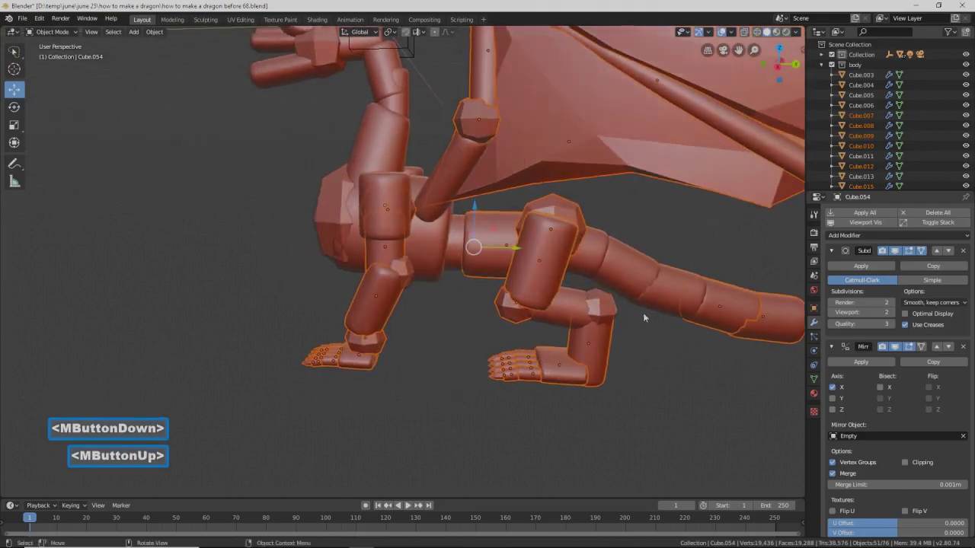
key(c)
mouse_move(633, 264)
mouse_down()
mouse_move(739, 327)
mouse_move(729, 360)
mouse_up()
right_click(681, 354)
scroll(650, 335, down, 2)
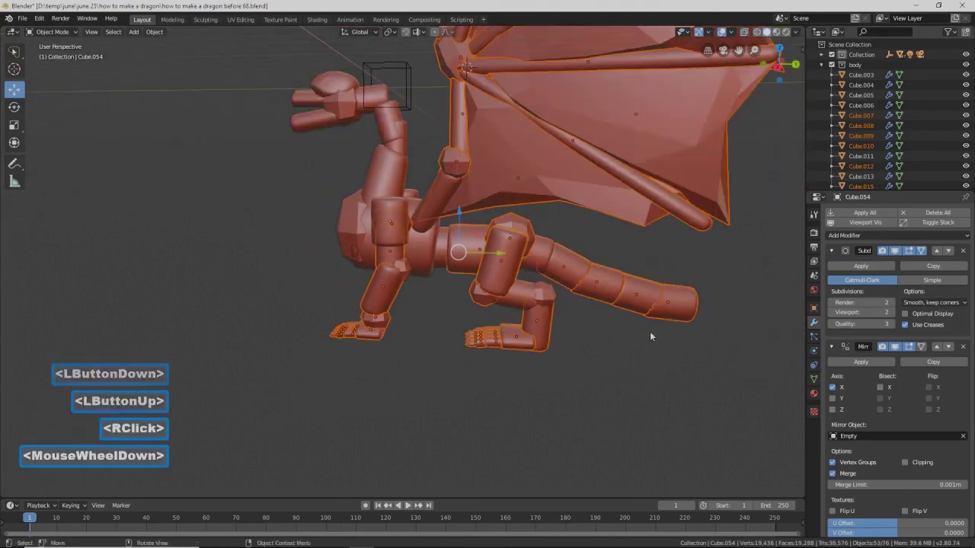
- Remove the camera from the selection and save the file as "how to make a dragon before 69.blend"
middle_drag(535, 303, 557, 342)
scroll(594, 305, down, 3)
shift+click(365, 166)
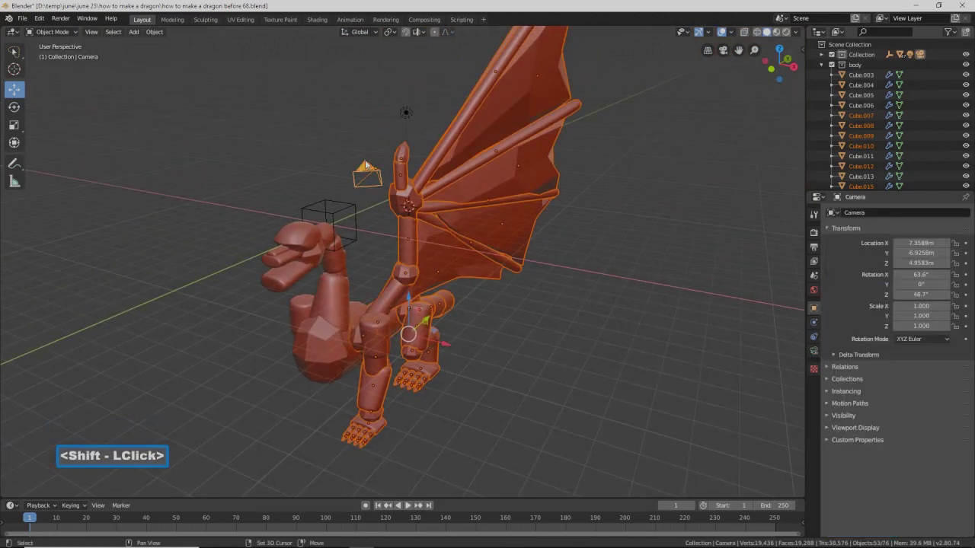
shift+click(366, 172)
mouse_move(560, 318)
middle_down()
mouse_move(527, 304)
mouse_move(567, 327)
mouse_move(550, 313)
middle_up()
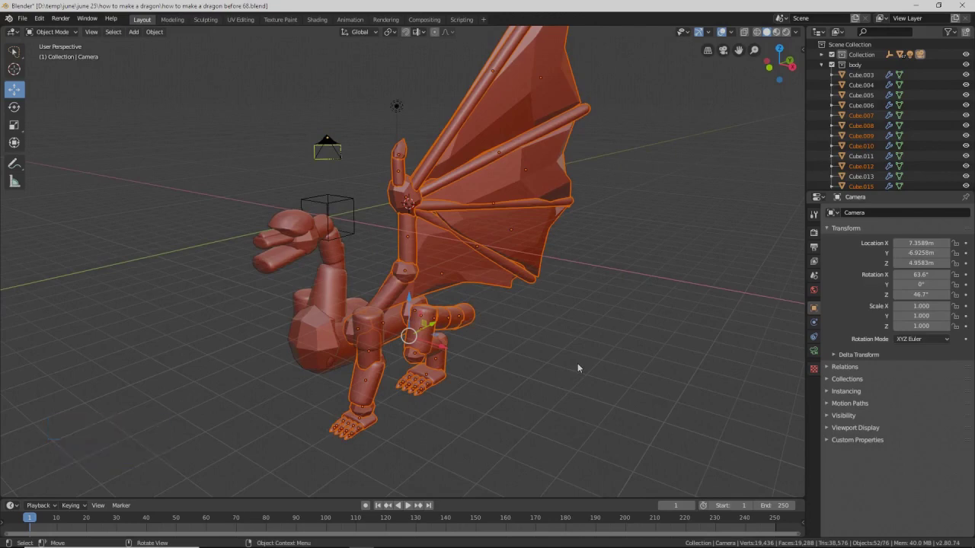
key(Pause)
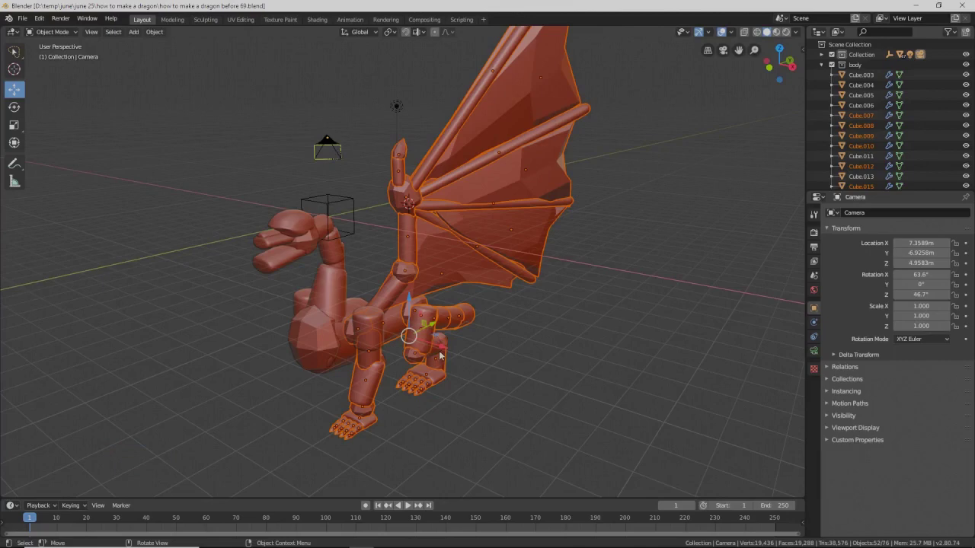
- Add the wing's upper-arm cylinder to the selection and make the mirrored front upper-leg cylinder active again
middle_drag(441, 336, 461, 319)
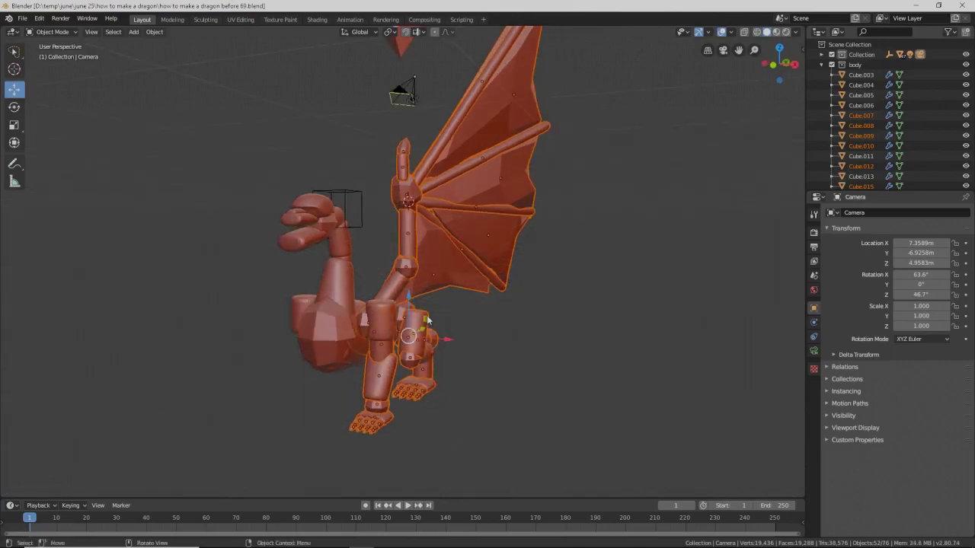
scroll(427, 320, up, 2)
shift+click(393, 298)
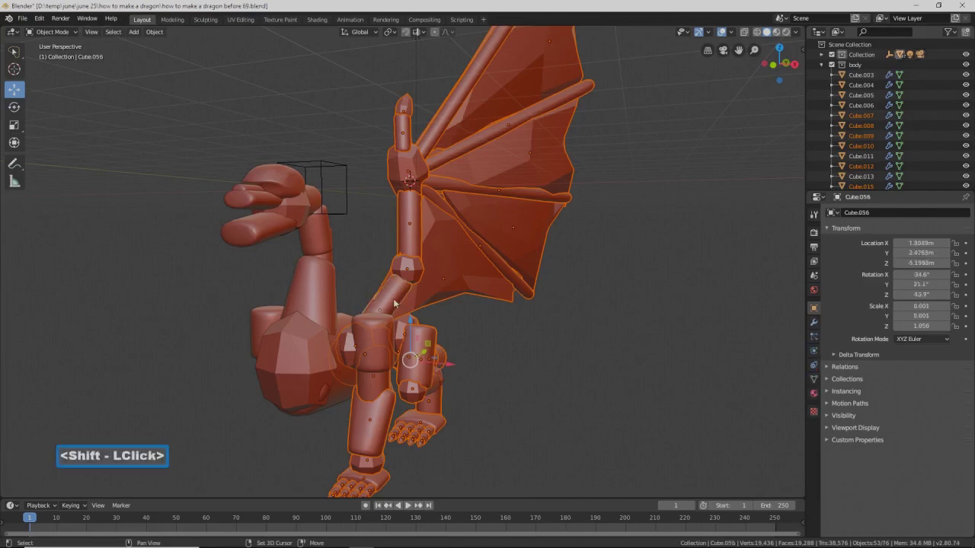
middle_drag(374, 332, 387, 358)
shift+click(384, 352)
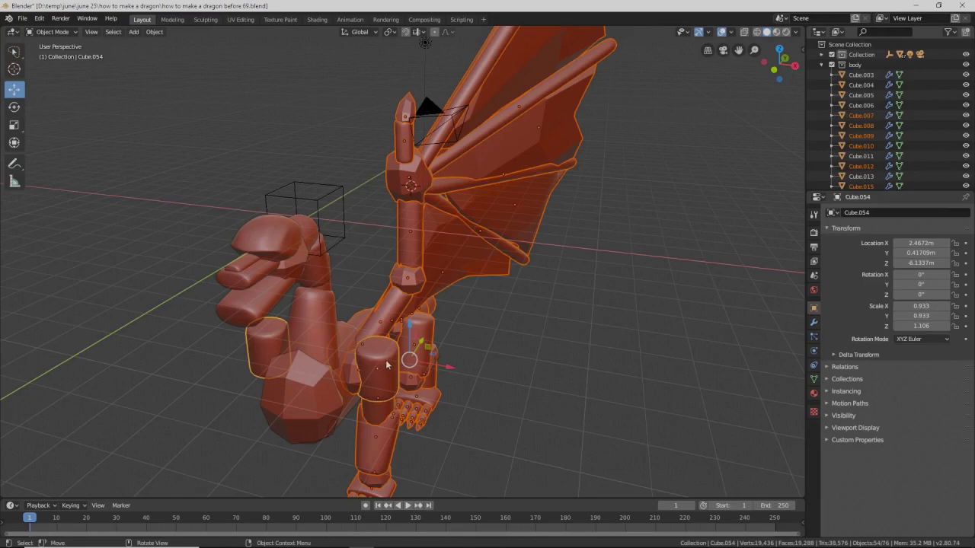
shift+middle_drag(470, 390, 466, 358)
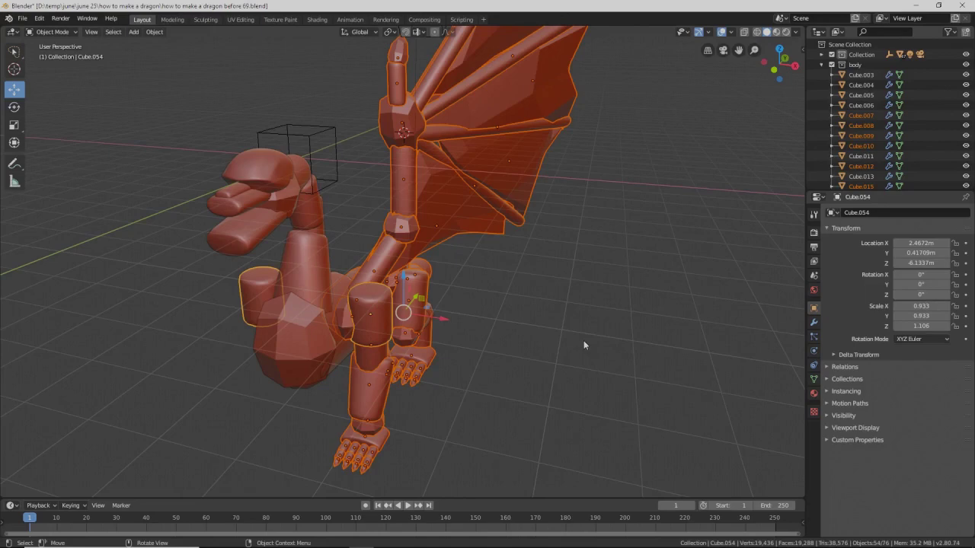
key(ctrl)
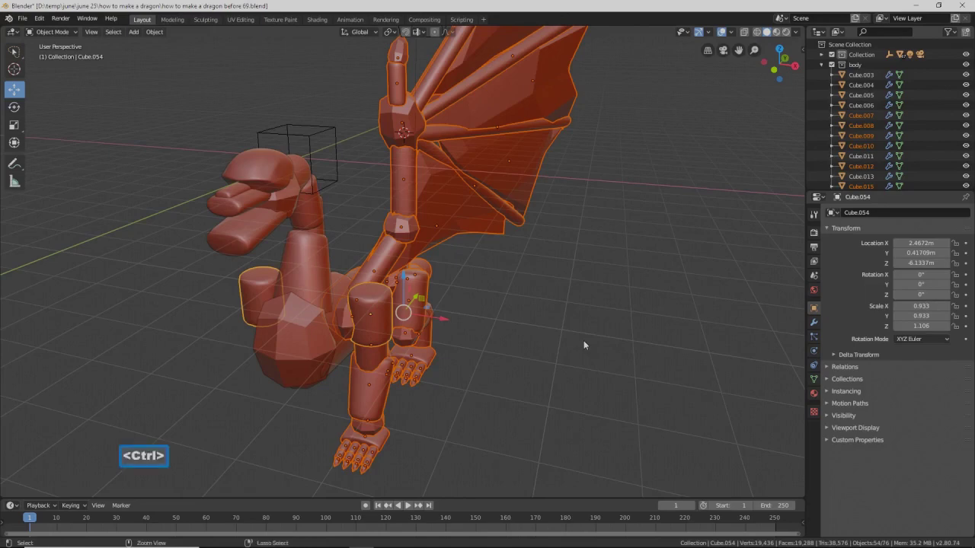
- Link the upper-leg cylinder's modifiers to all selected pieces, deselect everything and save the file as "how to make a dragon before 70.blend"
key(ctrl)
key(ctrl+l)
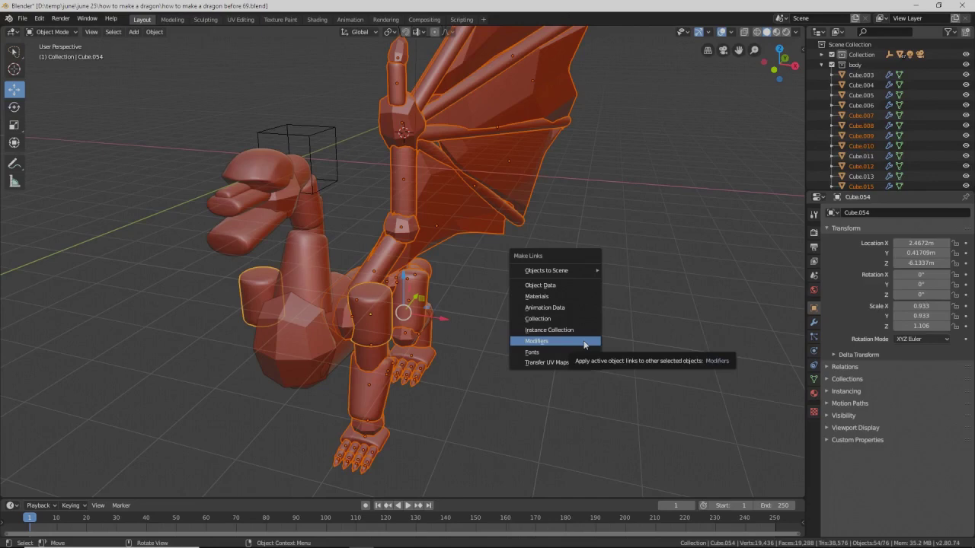
click(585, 345)
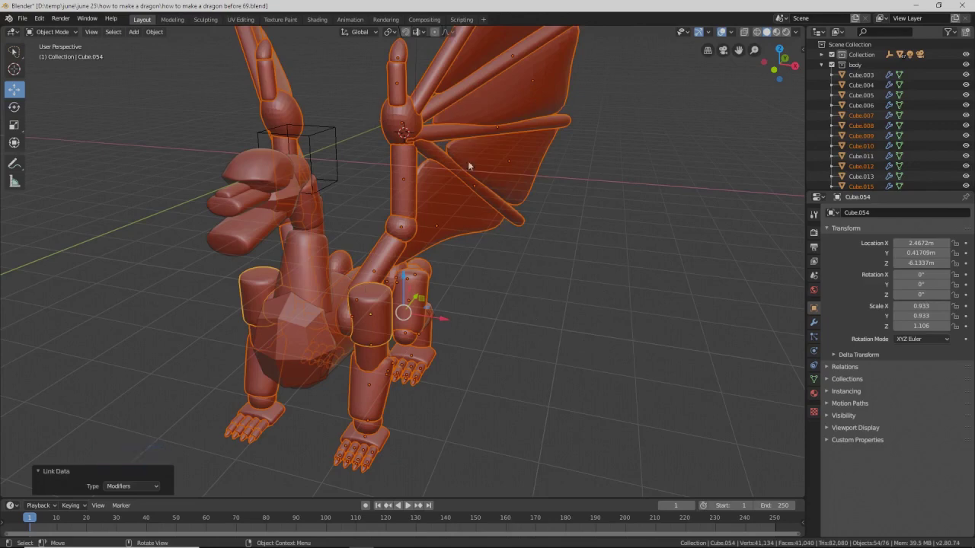
click(592, 399)
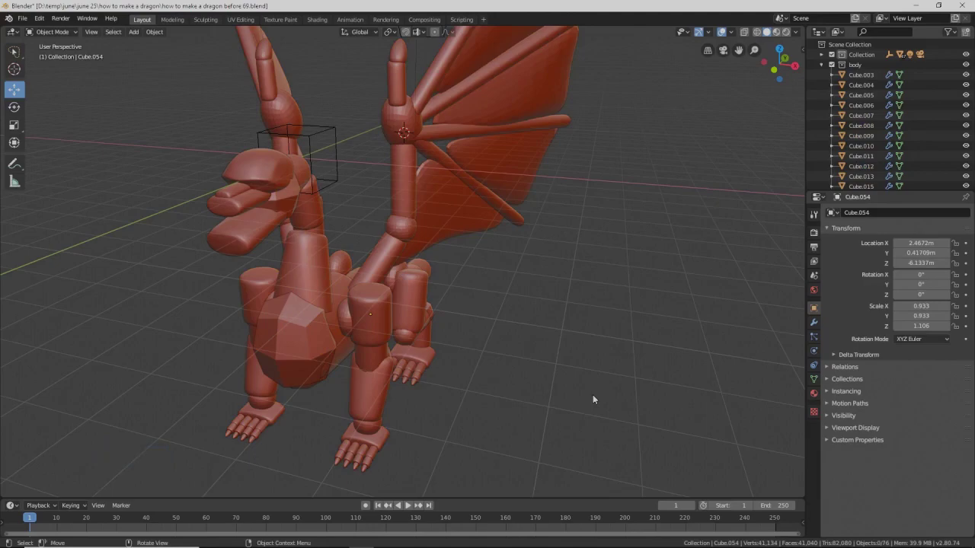
key(Pause)
- Link the front upper-leg cylinder's modifiers to the hind leg's middle cylinder, Cube.011, and clear the selection
middle_drag(566, 300, 618, 395)
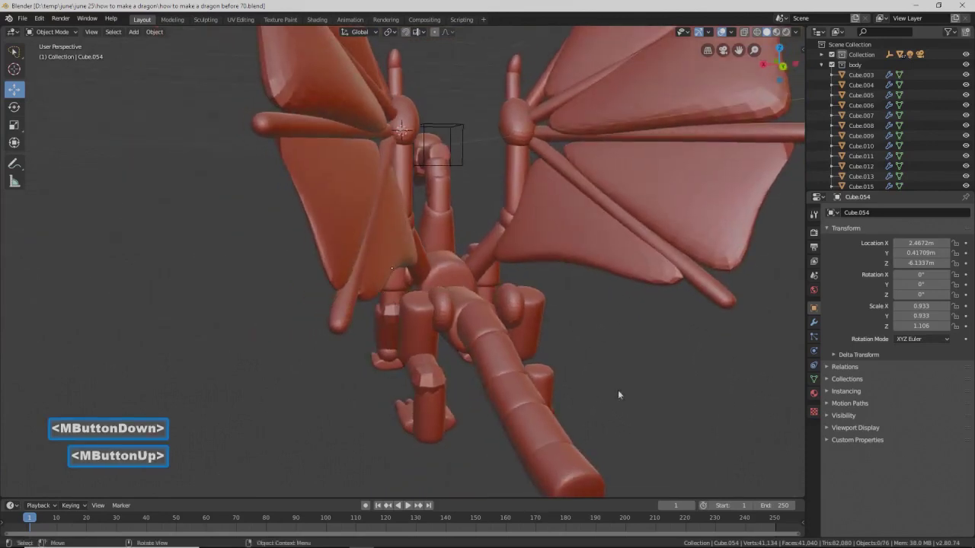
click(426, 362)
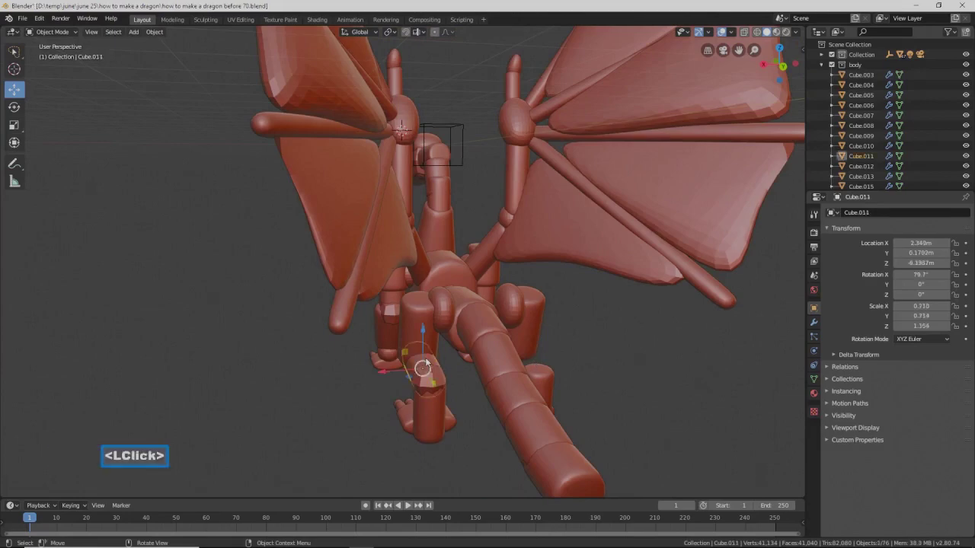
middle_drag(414, 402, 426, 329)
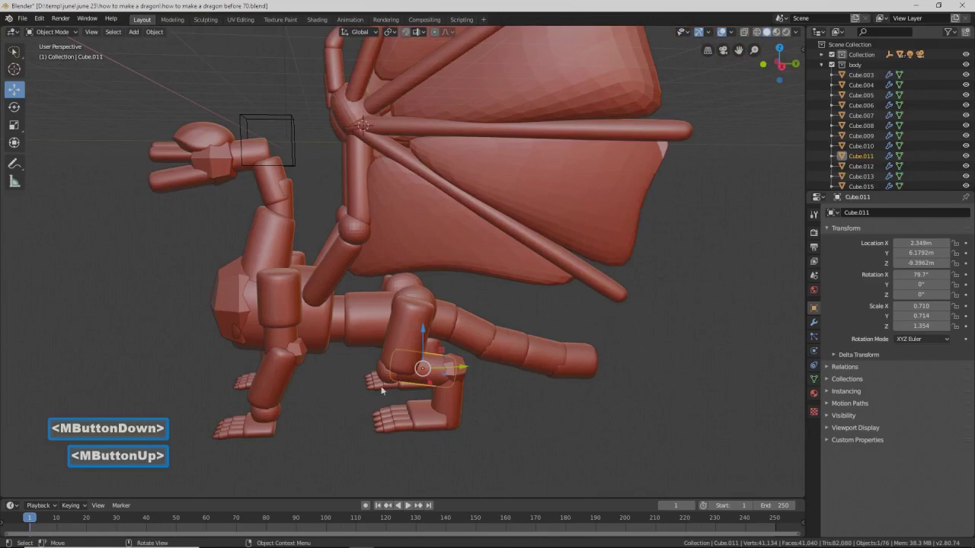
key(shift)
shift+click(292, 300)
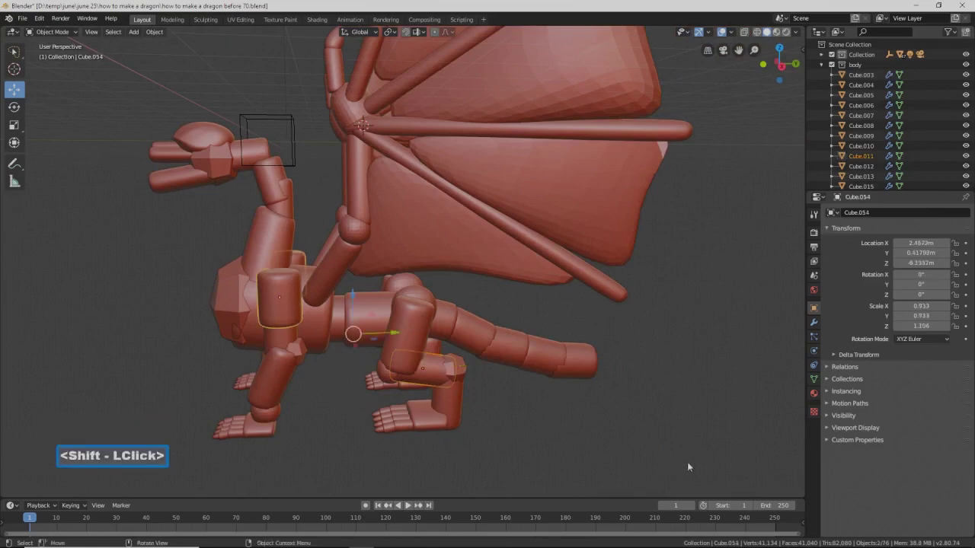
key(ctrl)
key(ctrl+l)
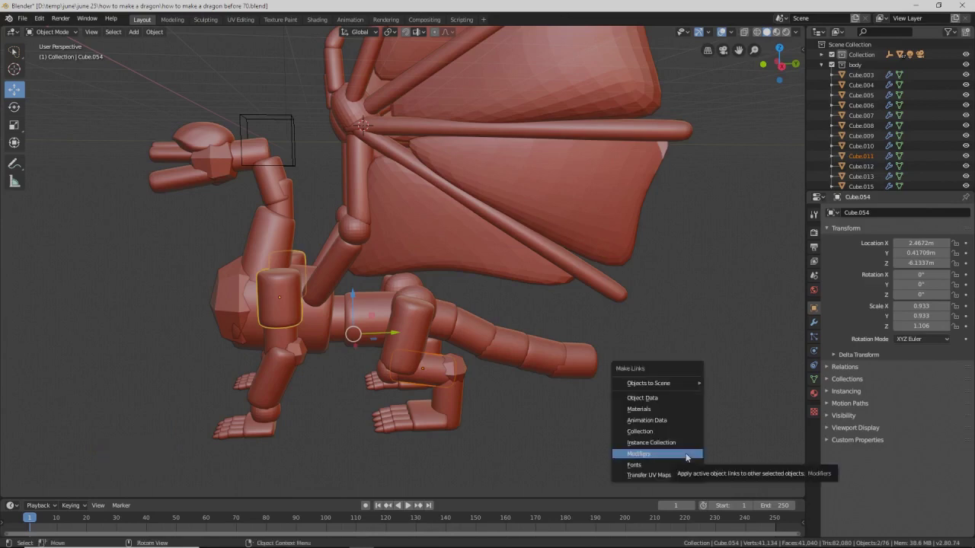
click(685, 454)
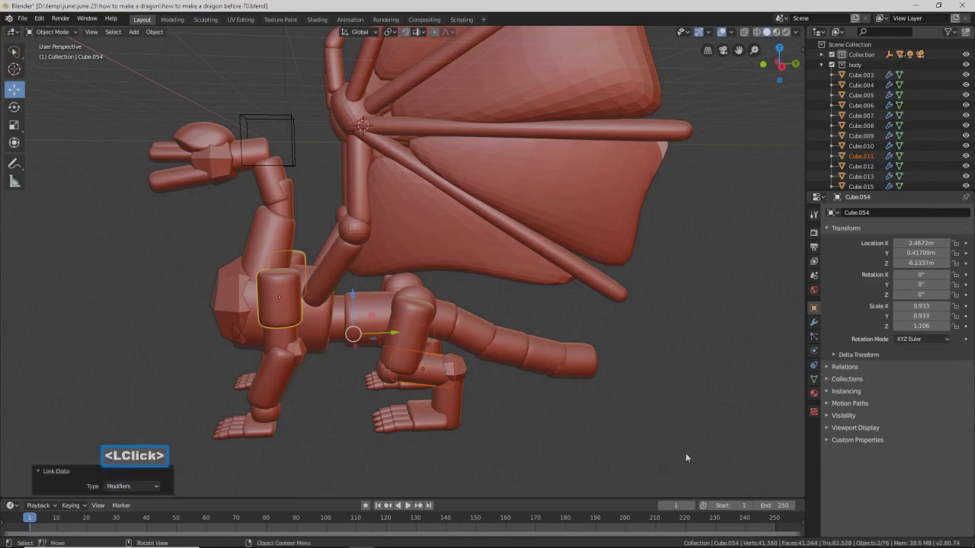
click(629, 424)
- Scale up the rear body segment between the hind legs by about 1.2 and shift it slightly along the Y axis
middle_drag(629, 424, 518, 421)
middle_drag(468, 329, 495, 306)
click(495, 310)
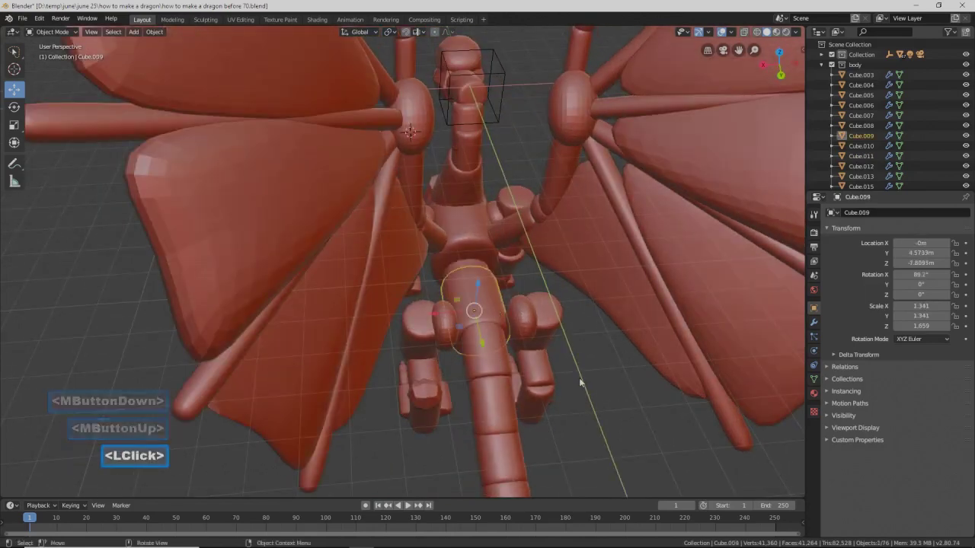
key(s)
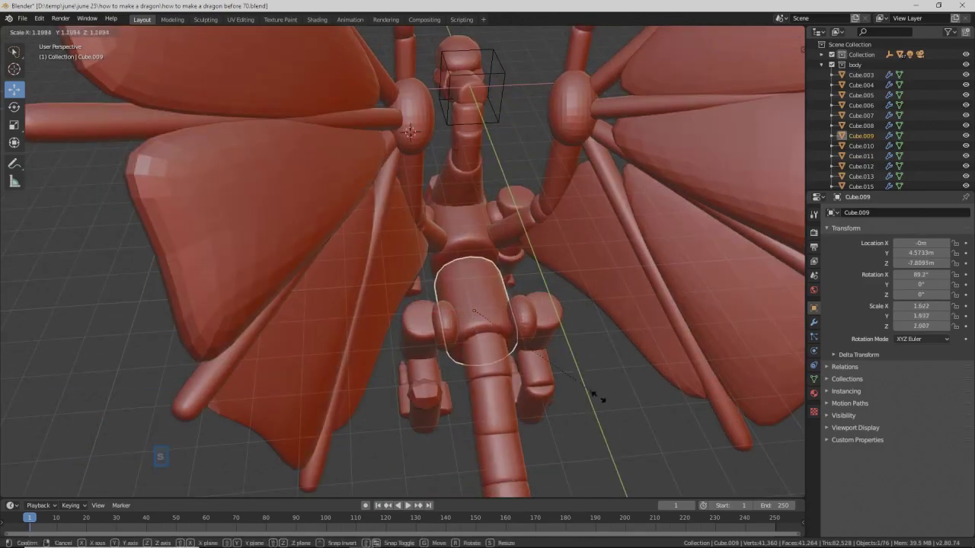
click(591, 397)
middle_drag(484, 410, 599, 351)
drag(516, 313, 524, 313)
- Lower the rounded hip piece beside the rear body segment about 0.25 m along the Z axis
middle_drag(572, 285, 456, 282)
click(444, 301)
drag(450, 272, 450, 283)
middle_drag(502, 297, 660, 303)
- Deselect everything and save the file as "how to make a dragon before 71.blend"
scroll(658, 304, down, 2)
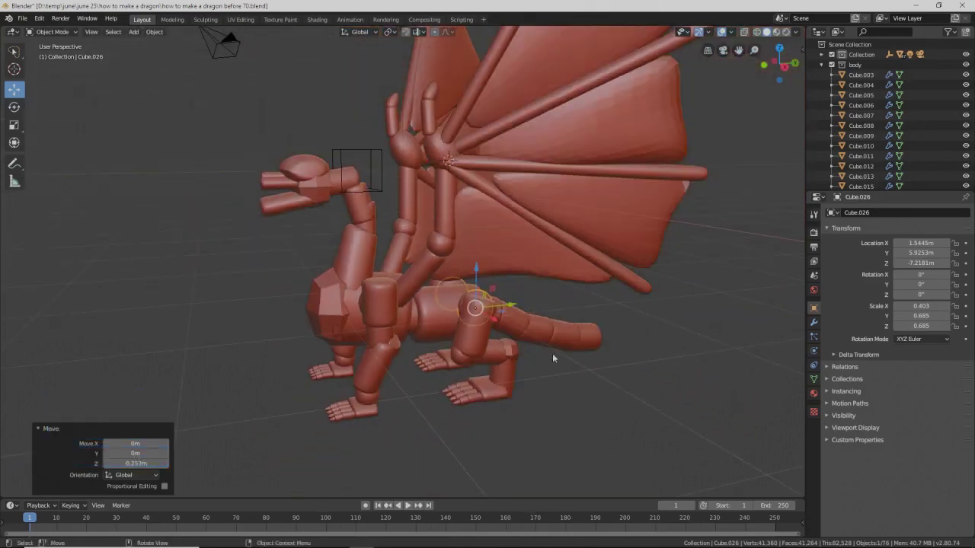
middle_drag(511, 342, 547, 341)
scroll(623, 331, down, 2)
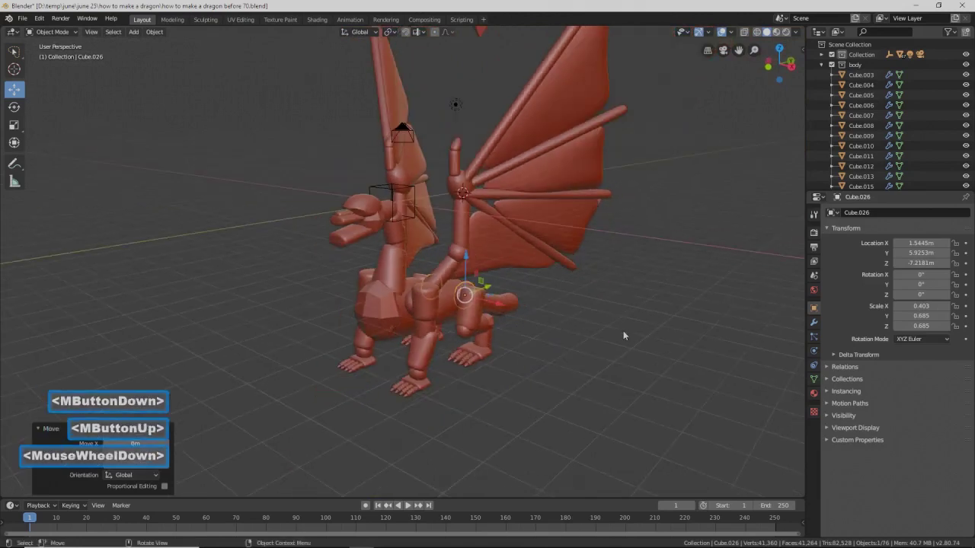
middle_drag(552, 340, 543, 341)
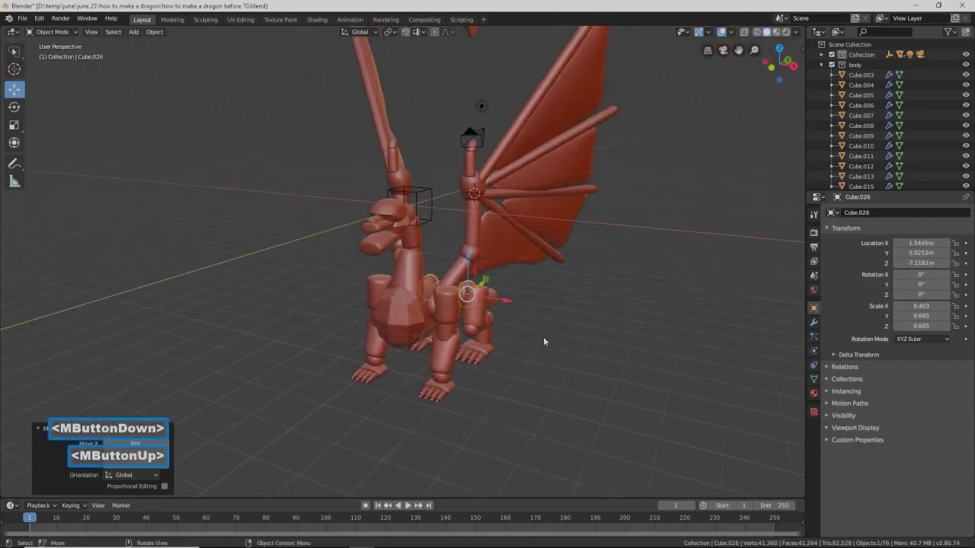
click(629, 342)
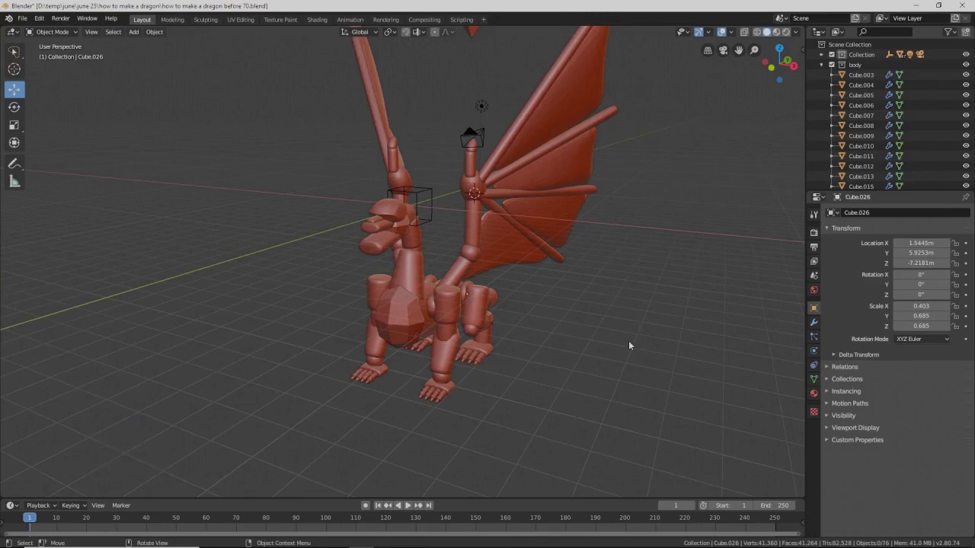
key(Pause)
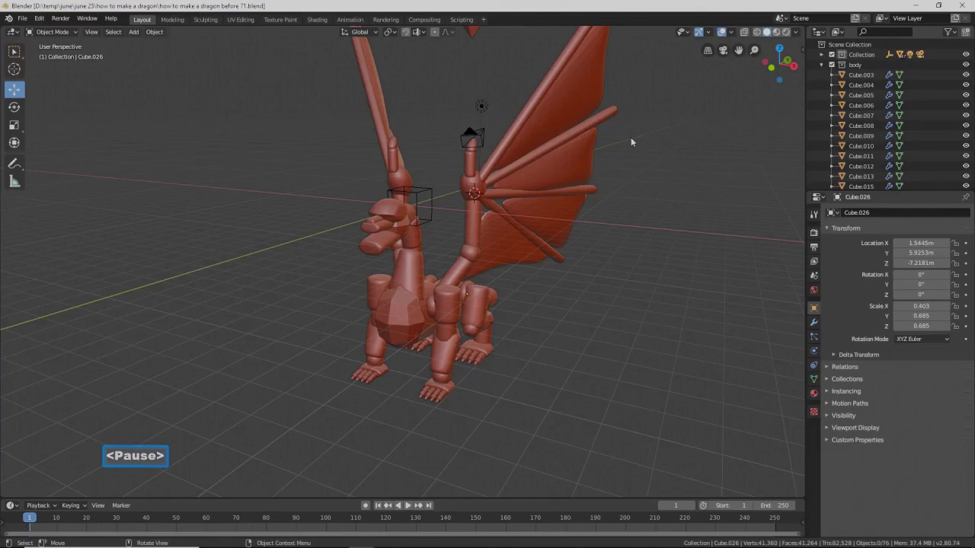
- Select the joint sphere at the rear bend of the hind leg, Cube.023
middle_drag(668, 213, 498, 217)
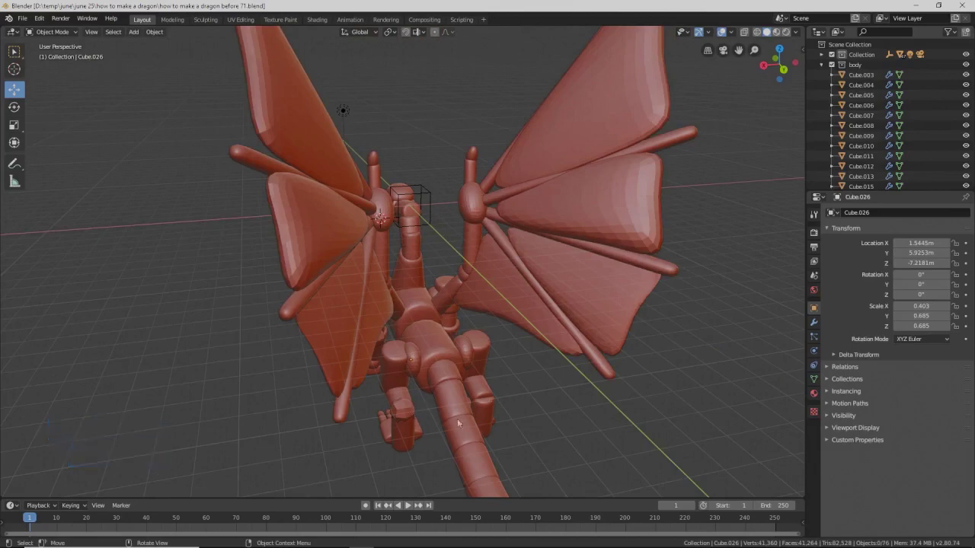
click(404, 413)
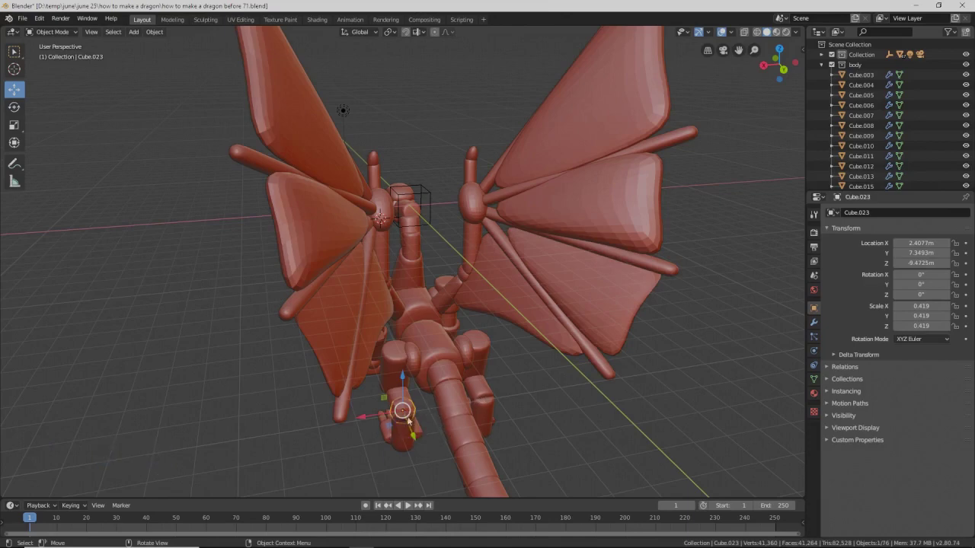
middle_drag(365, 414, 491, 384)
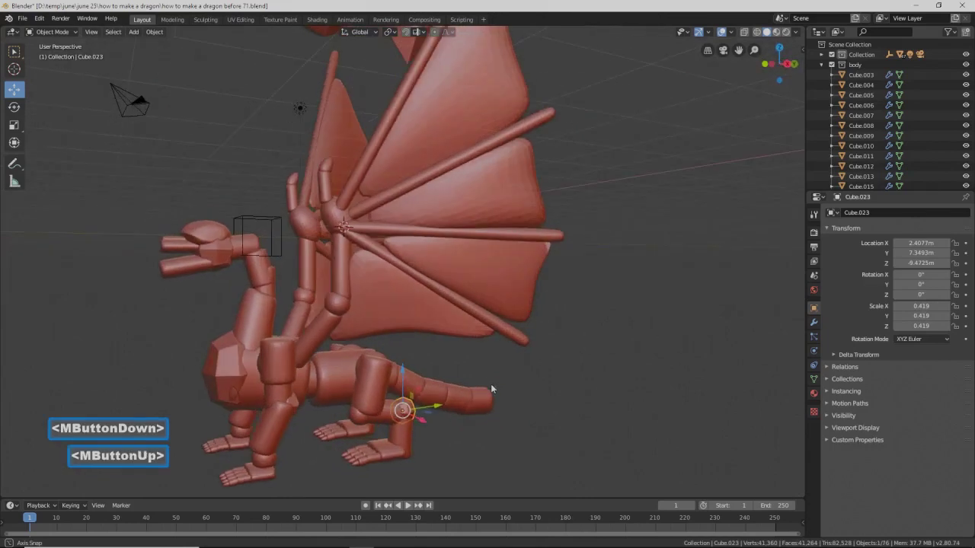
- Link the modifiers of the upper front-leg block to the selected hind-leg joint ball so it is mirrored too
shift+click(288, 365)
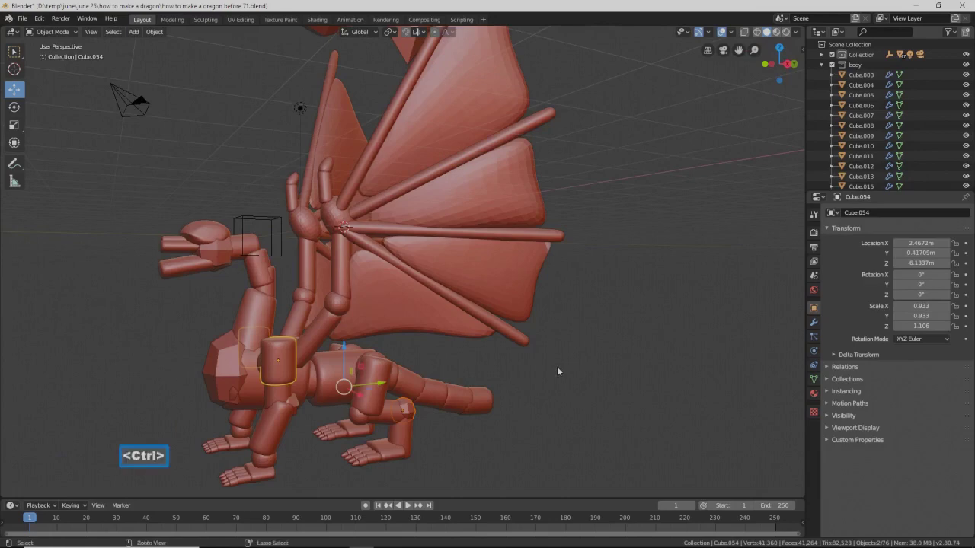
key(ctrl+l)
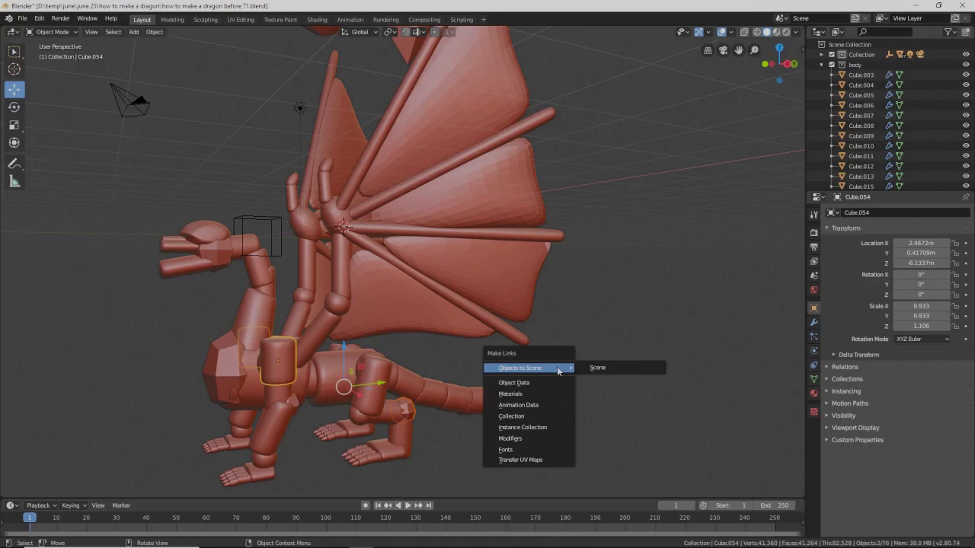
click(536, 438)
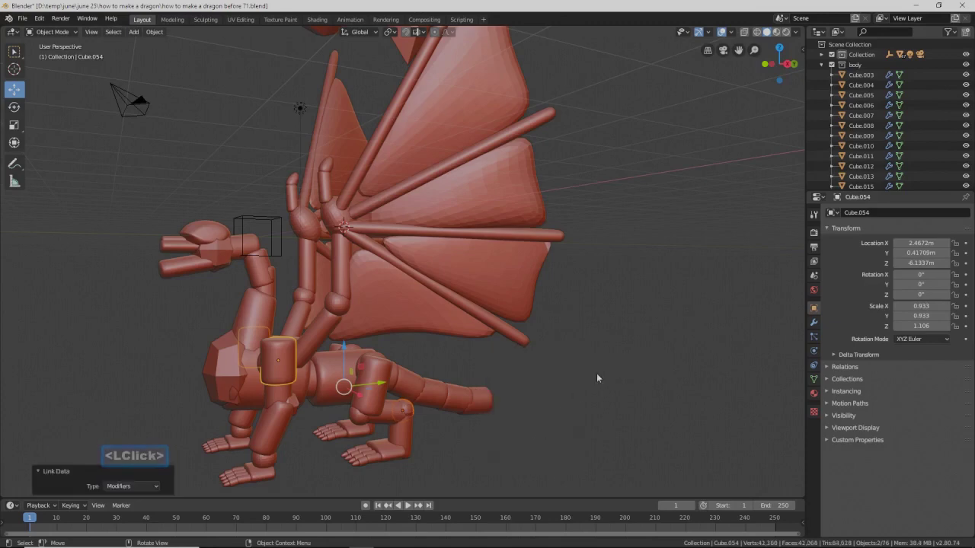
middle_drag(623, 356, 491, 358)
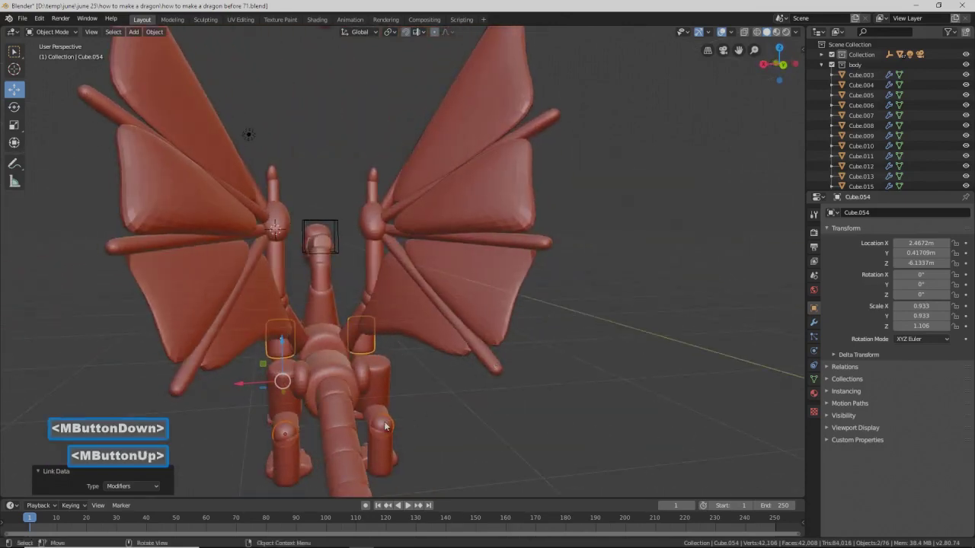
mouse_move(292, 436)
middle_down()
mouse_move(364, 396)
mouse_move(393, 413)
mouse_move(449, 411)
mouse_move(302, 431)
mouse_move(303, 440)
middle_up()
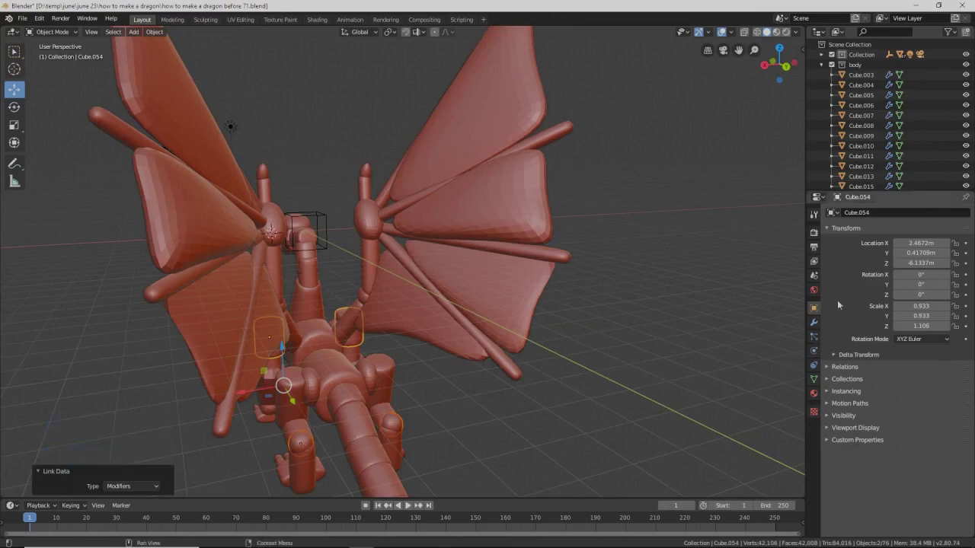
- Remove the Subdivision modifier from the hind-leg joint ball, keeping its Mirror modifier
click(814, 322)
click(815, 323)
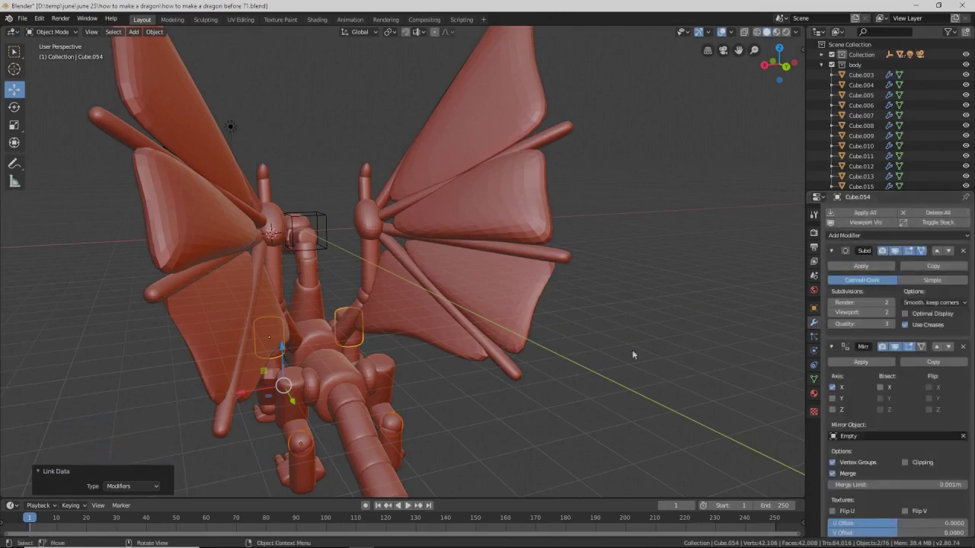
mouse_move(277, 445)
middle_down()
mouse_move(375, 413)
mouse_move(293, 438)
middle_up()
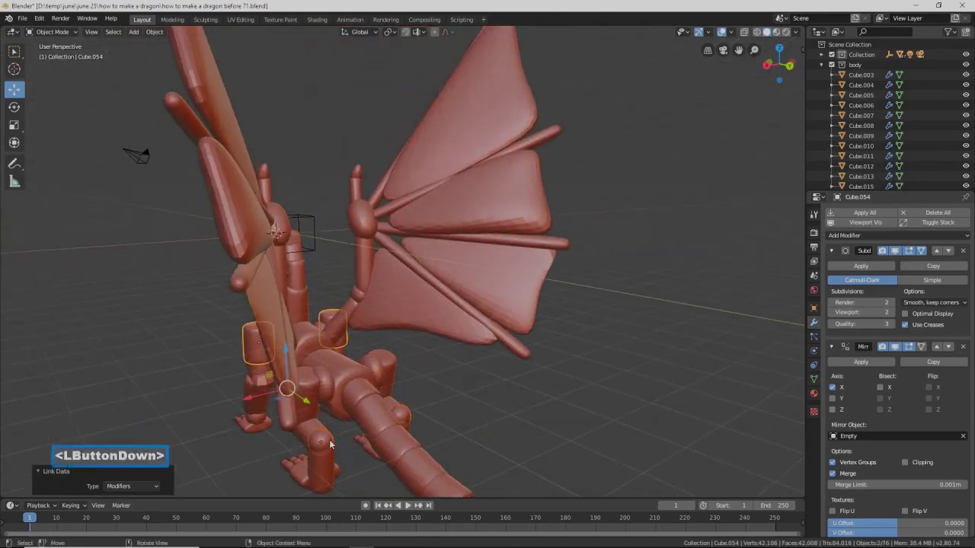
click(321, 442)
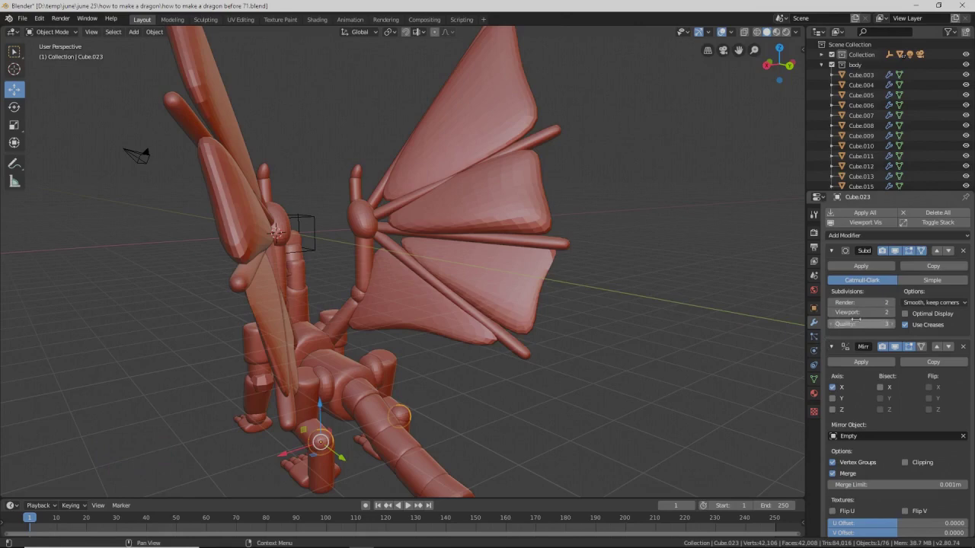
click(964, 251)
middle_drag(327, 412, 371, 407)
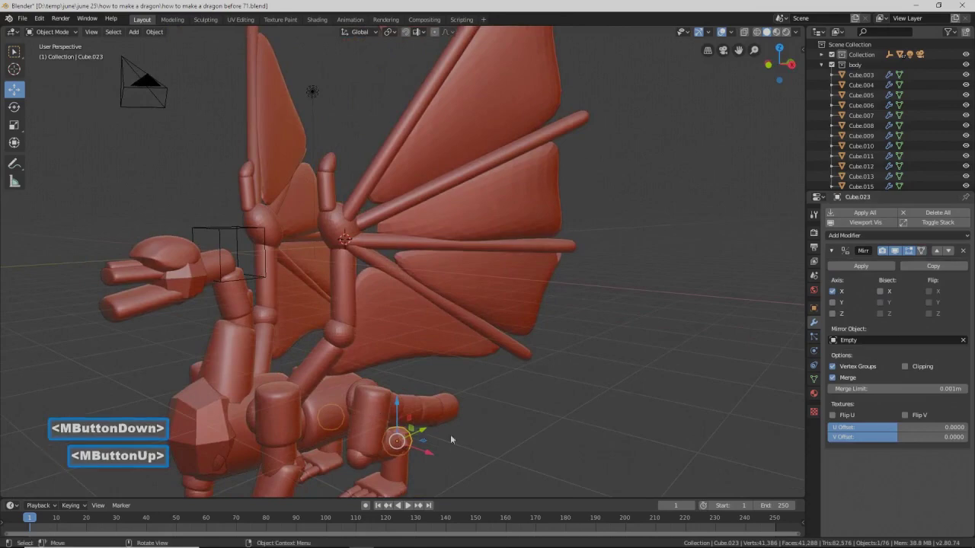
shift+middle_drag(518, 446, 524, 410)
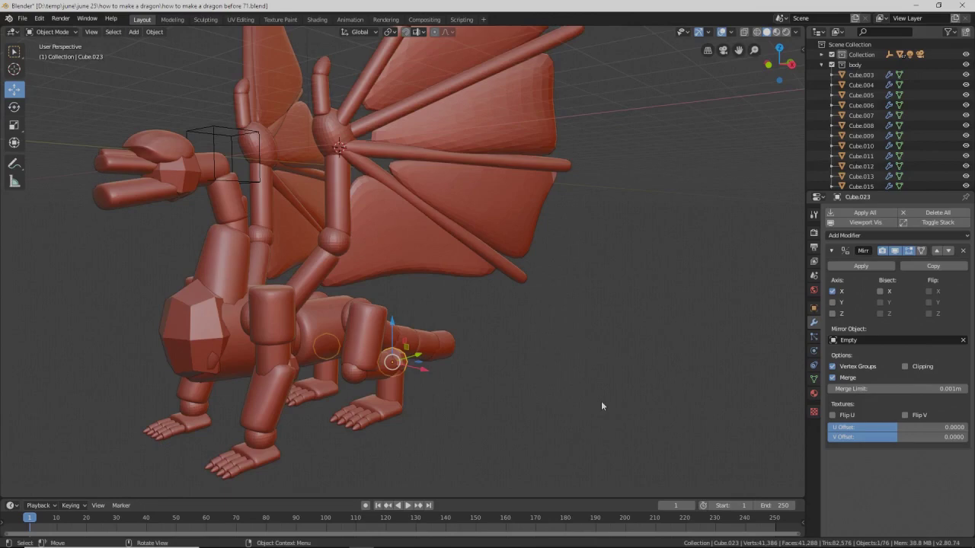
key(Pause)
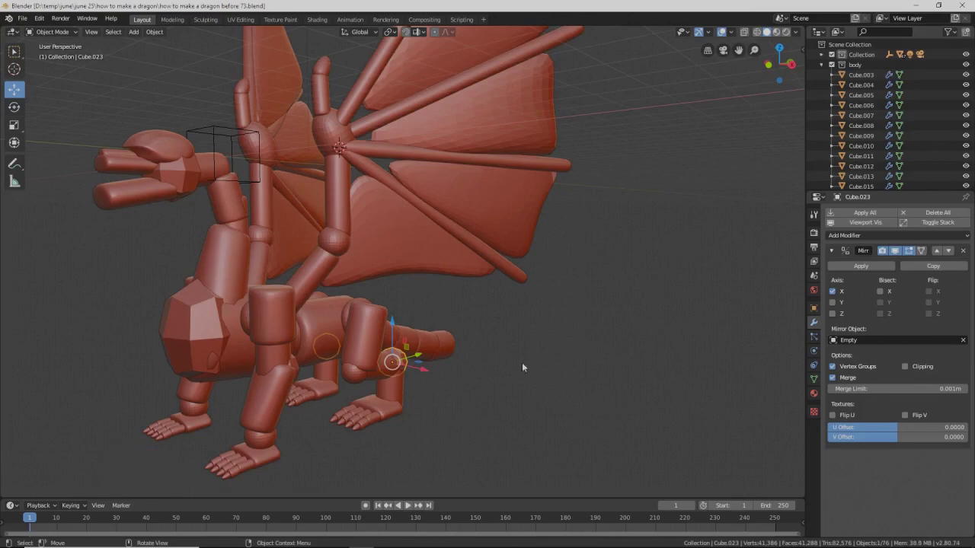
- Place the 3D cursor on top of the hind foot and set the pivot point to 3D Cursor
shift+middle_drag(435, 420, 443, 395)
scroll(443, 394, up, 2)
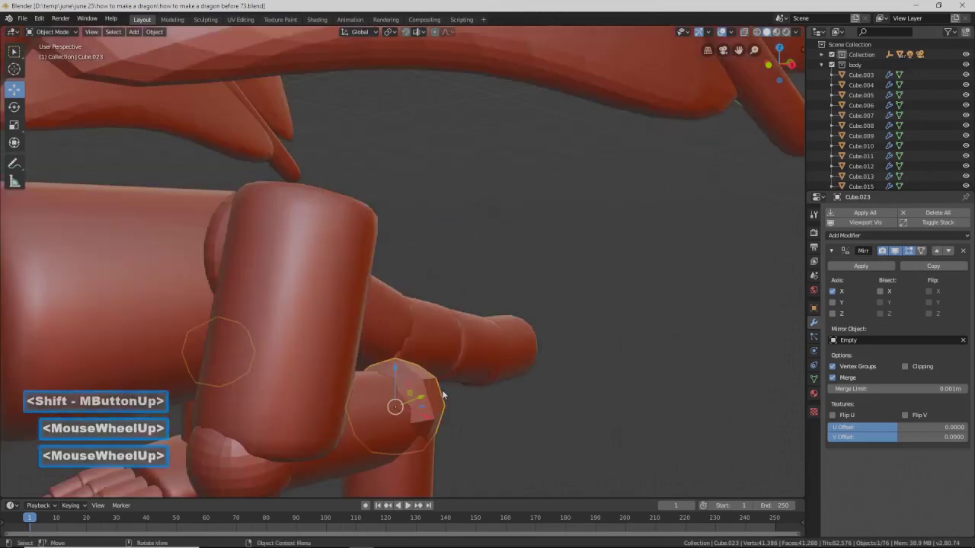
shift+middle_drag(505, 432, 509, 400)
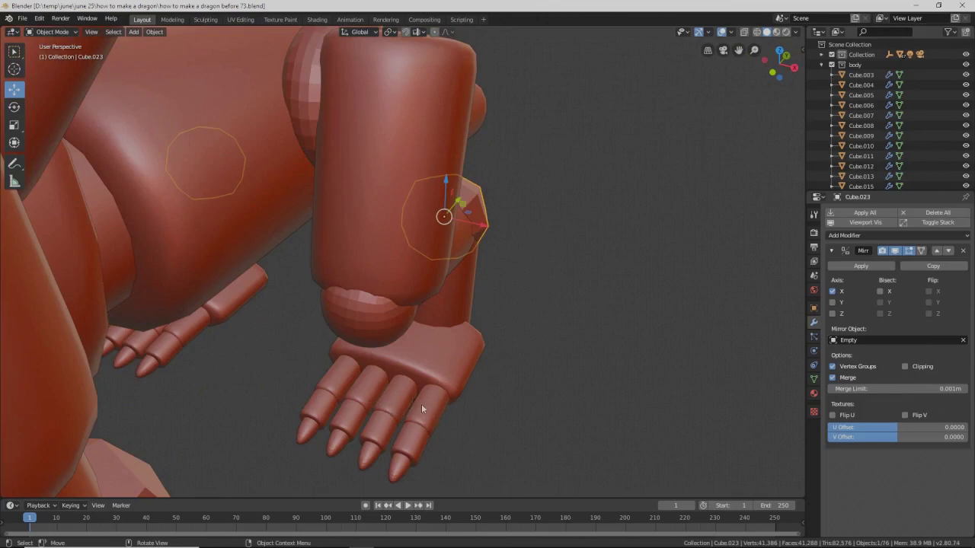
key(shift)
shift+right_click(401, 356)
click(396, 33)
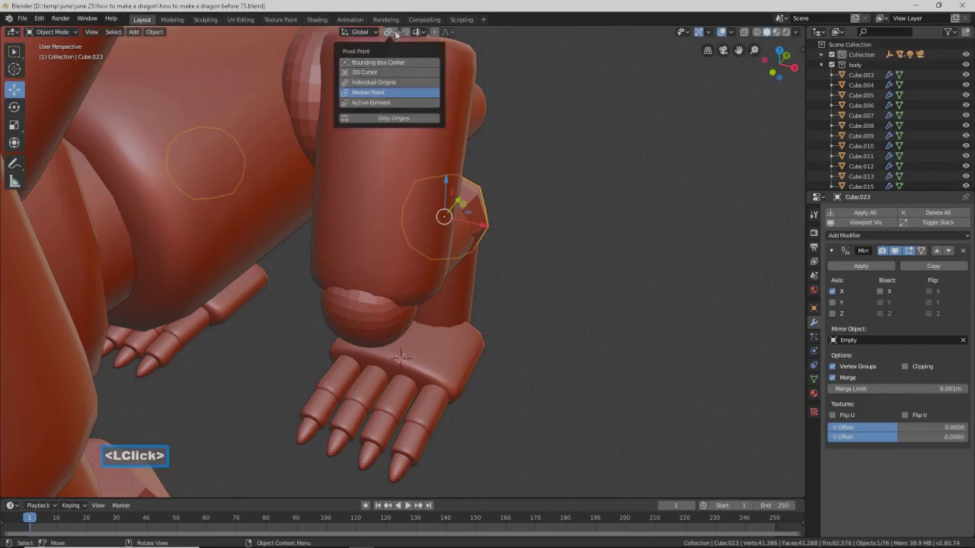
click(398, 73)
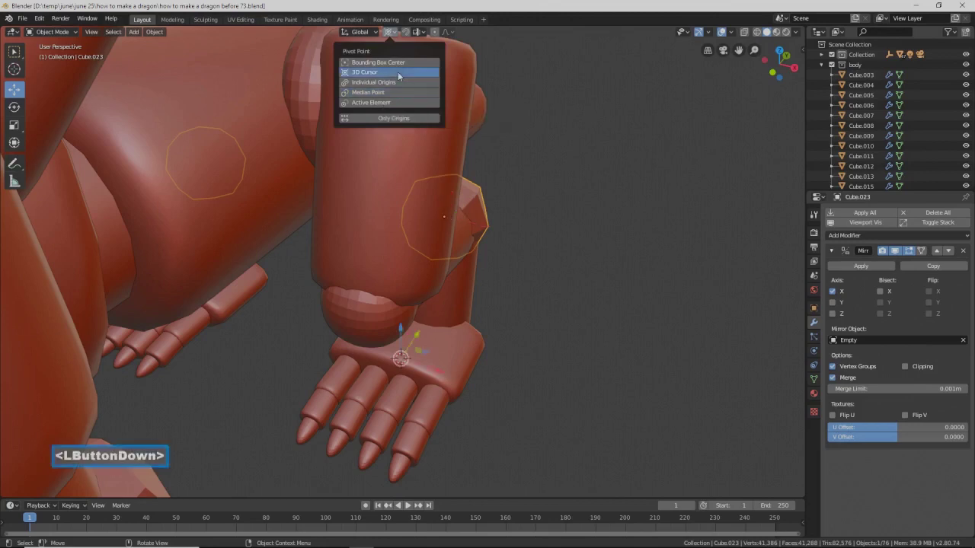
- Rotate the three segments of the hind foot's outermost toe outward around the global Z axis
click(430, 401)
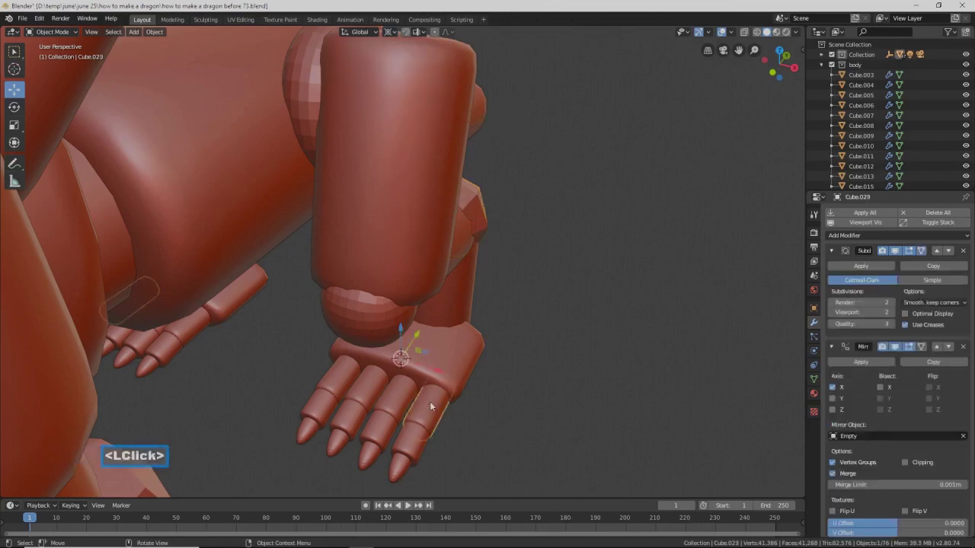
shift+click(402, 466)
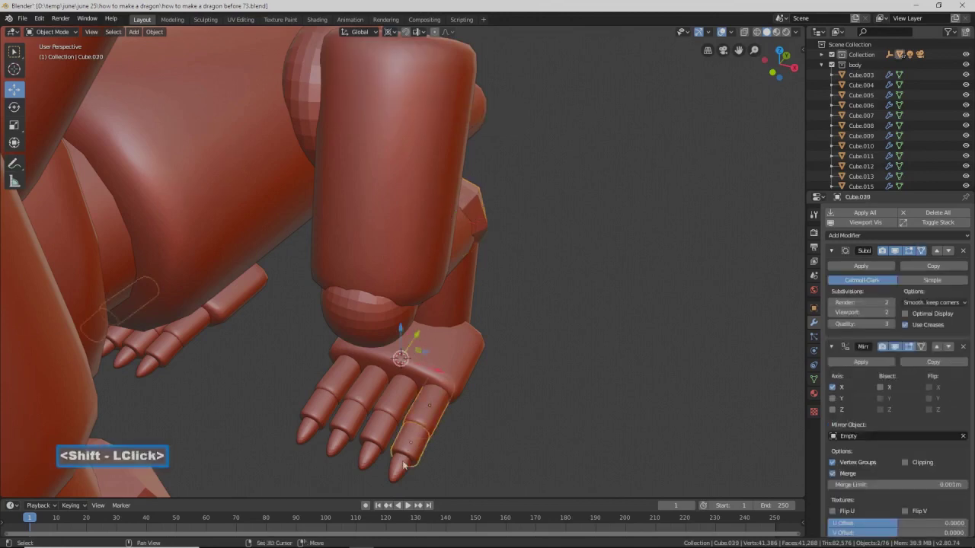
shift+click(402, 470)
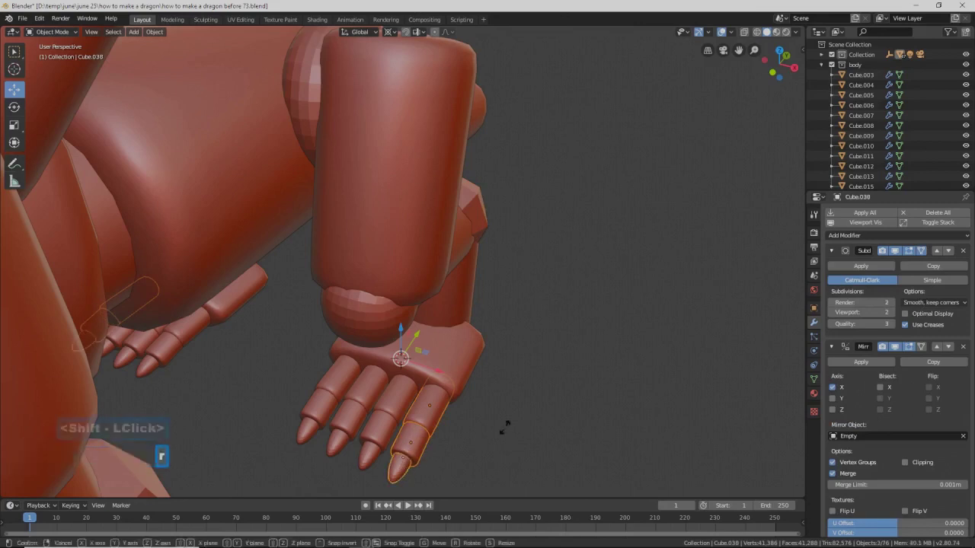
key(r)
key(z)
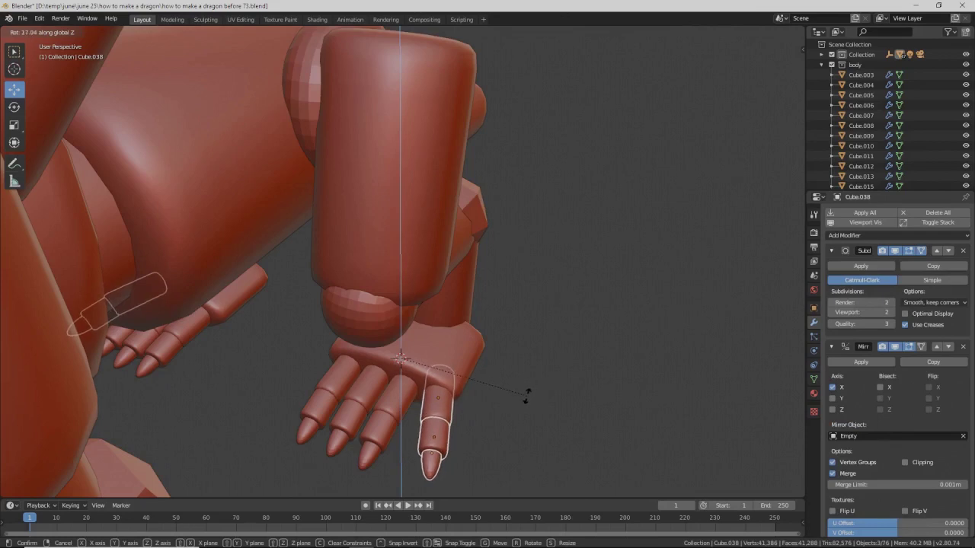
click(524, 404)
- Rotate the innermost toe's three segments about -17.5° around Z and move them about -0.187 m along X
click(343, 375)
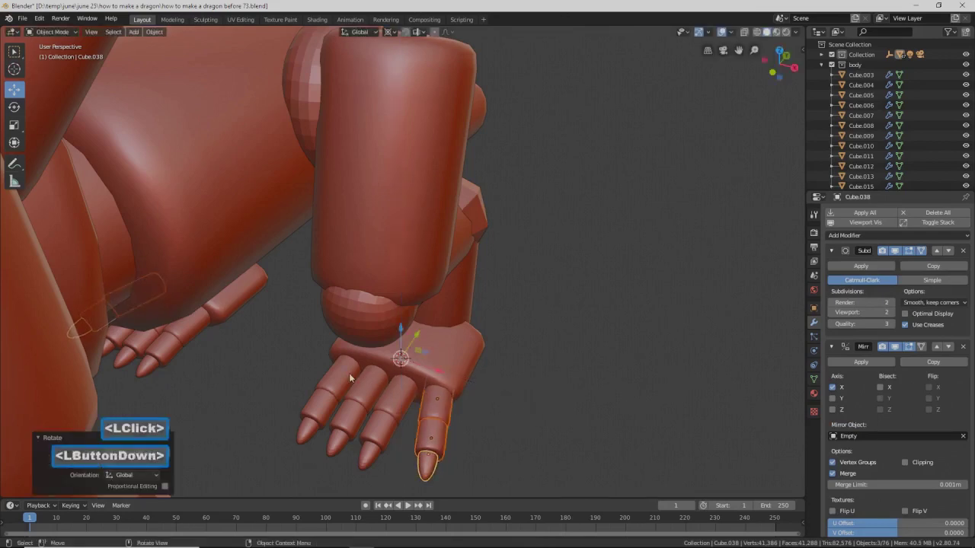
shift+click(309, 431)
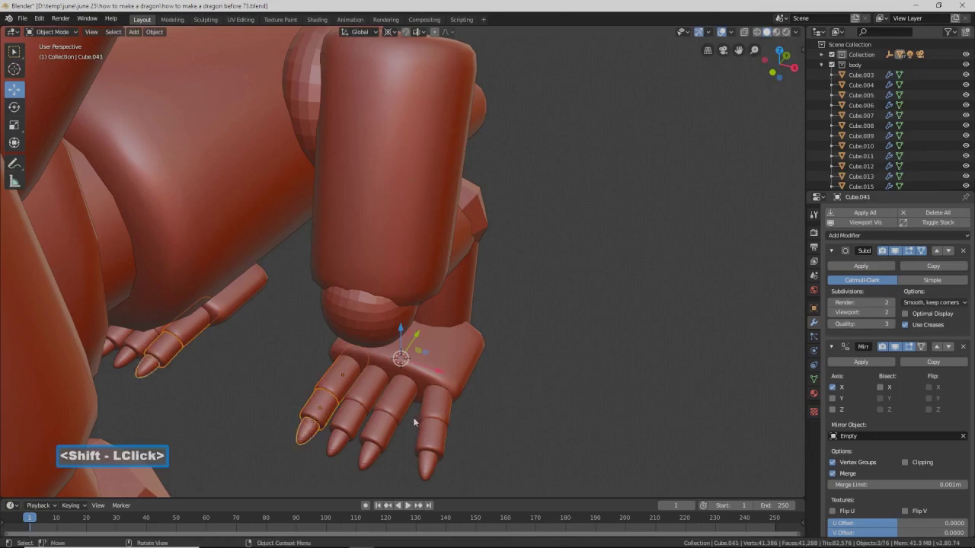
key(r)
key(z)
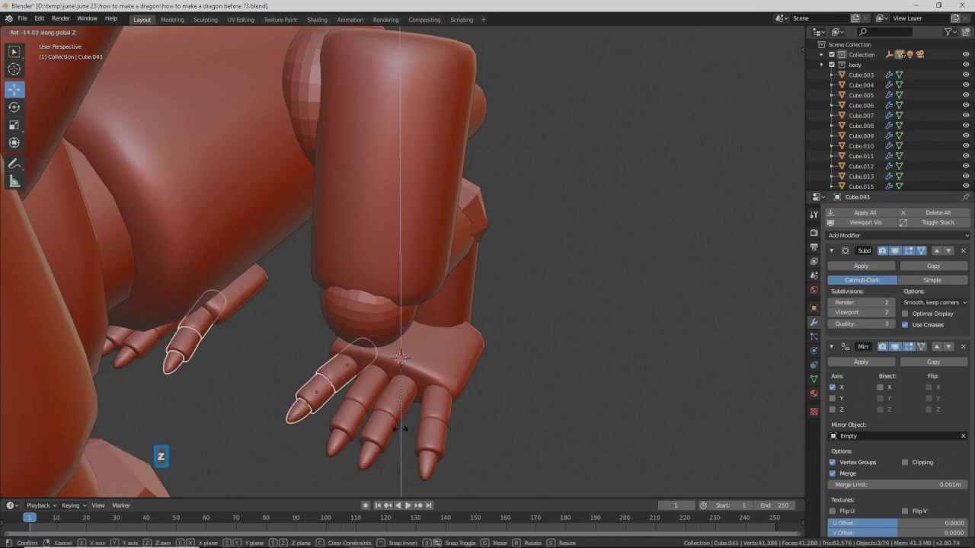
click(395, 433)
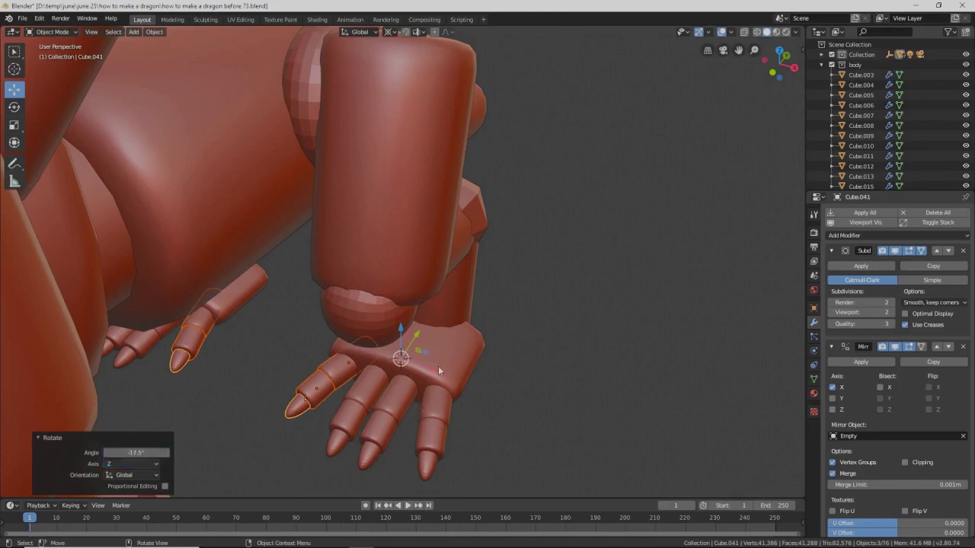
drag(433, 371, 426, 375)
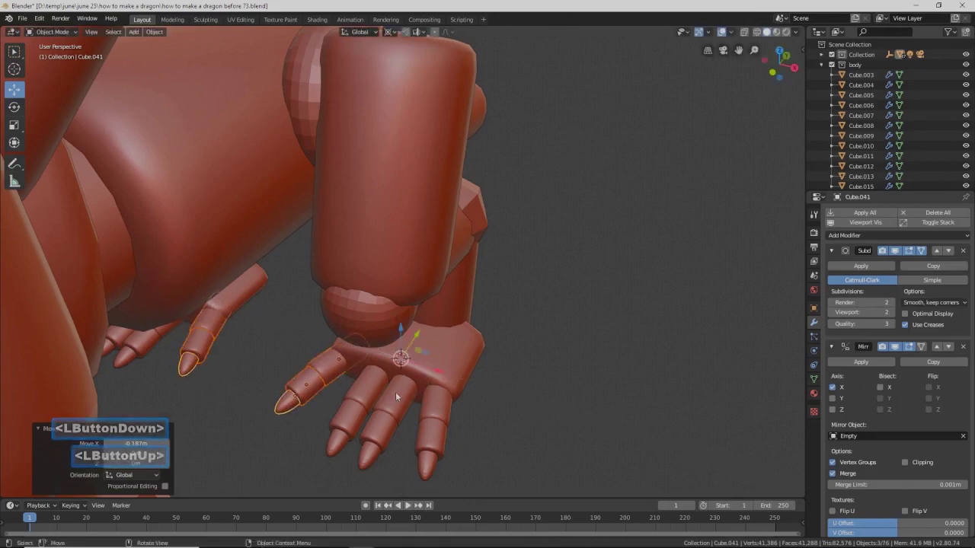
- Rotate the three segments of the toe beside the outermost one around Z towards the outer toe
click(400, 395)
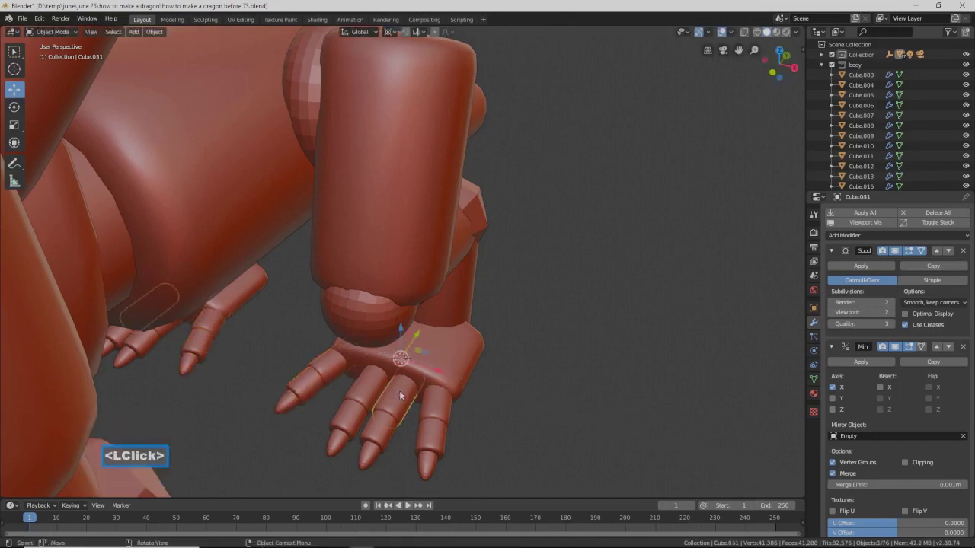
shift+click(374, 436)
shift+click(370, 456)
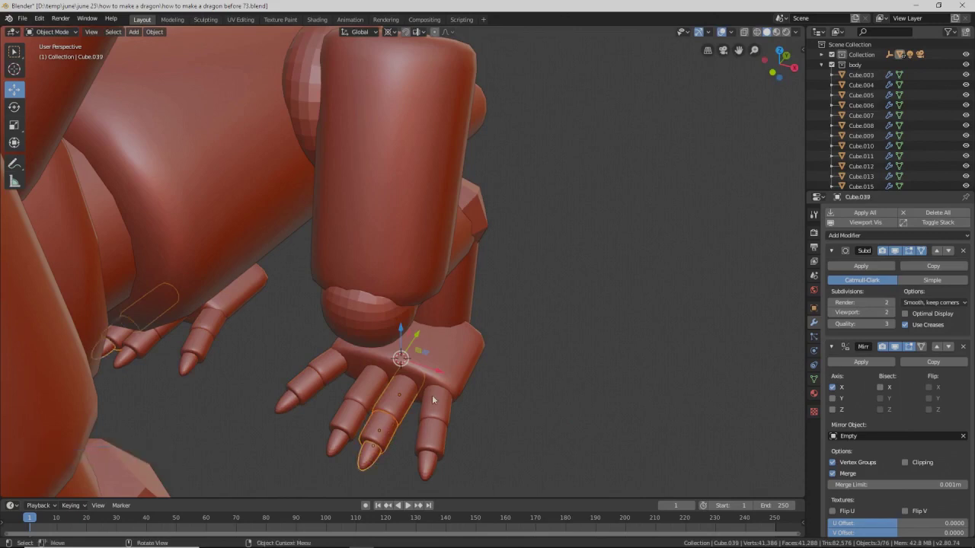
key(r)
key(z)
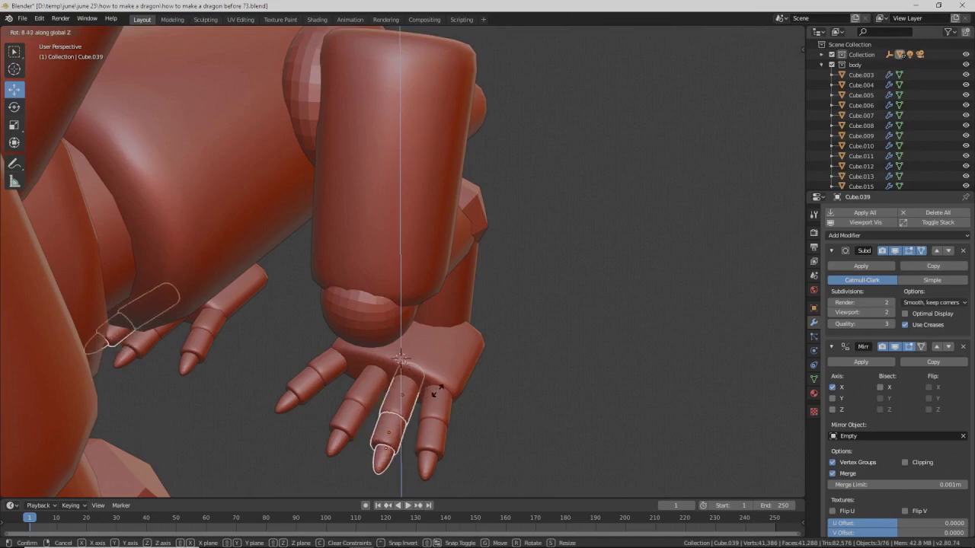
click(442, 387)
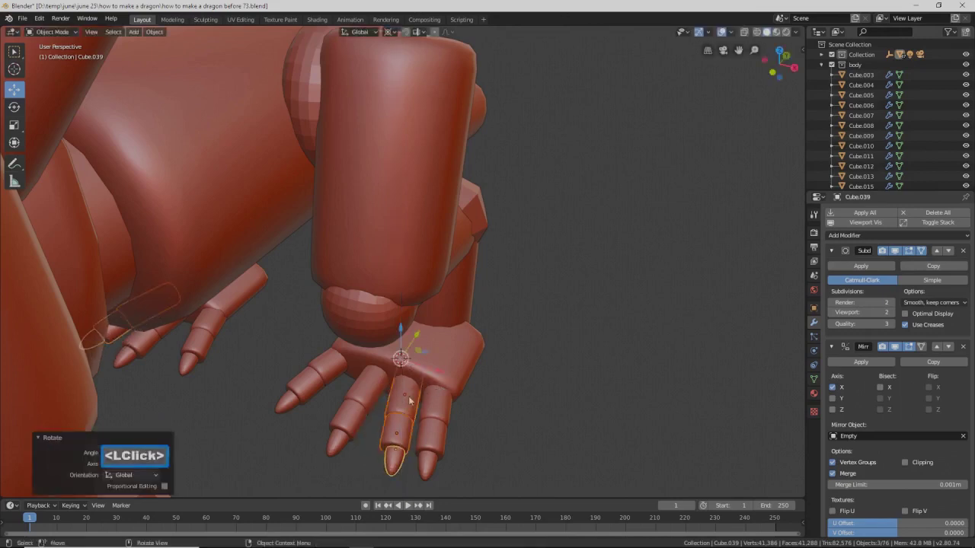
- Rotate the three segments of the toe beside the innermost one inward around Z and move them about -0.107 m along X
click(376, 396)
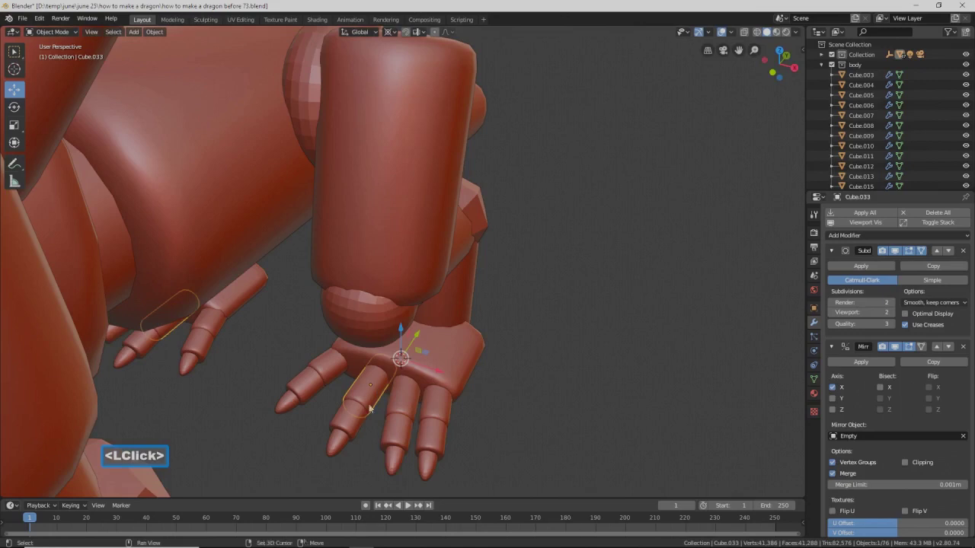
shift+click(353, 424)
shift+click(344, 441)
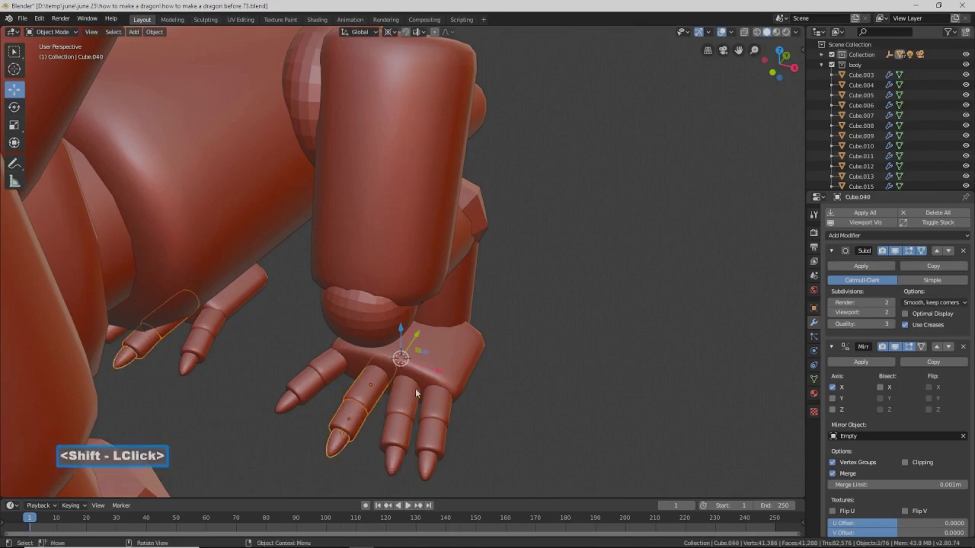
key(r)
key(z)
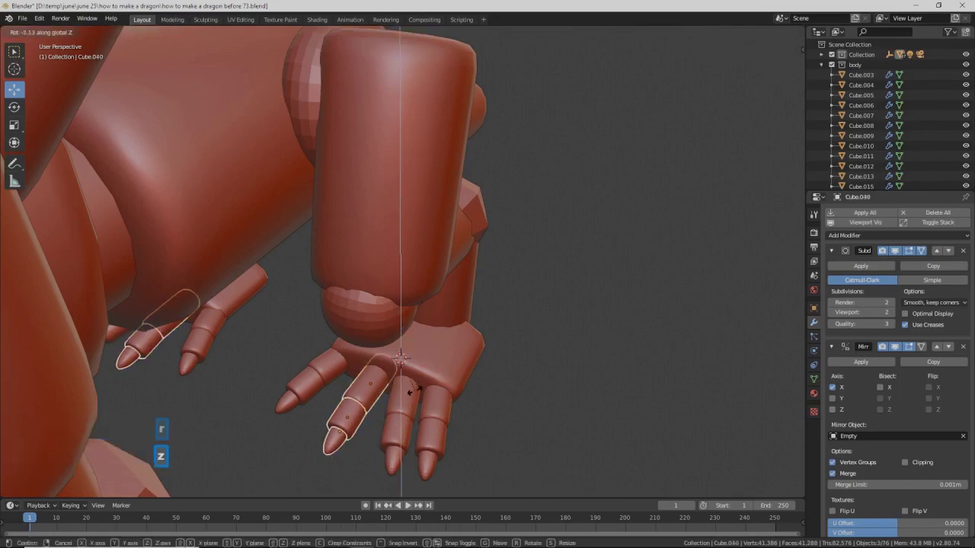
click(410, 397)
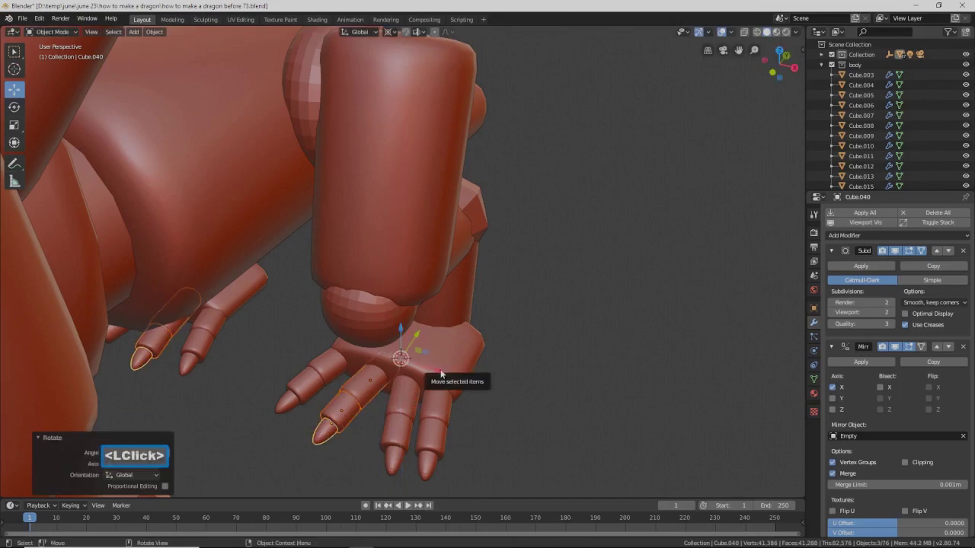
drag(440, 369, 434, 373)
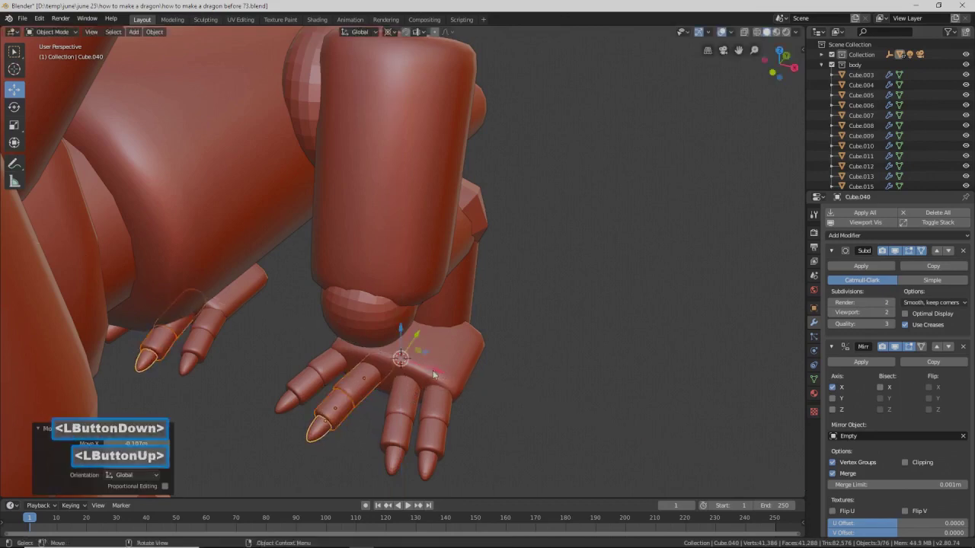
- Rotate the three segments of the toe beside the outermost one about -9.26° around global Z and save as "how to make a dragon before 74.blend"
mouse_move(423, 407)
middle_down()
mouse_move(456, 420)
mouse_move(436, 421)
middle_up()
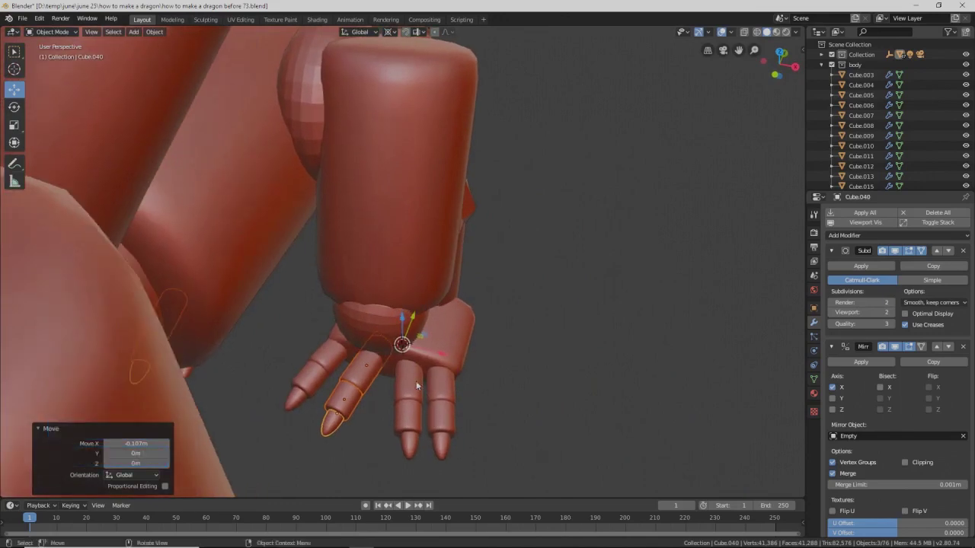
click(416, 384)
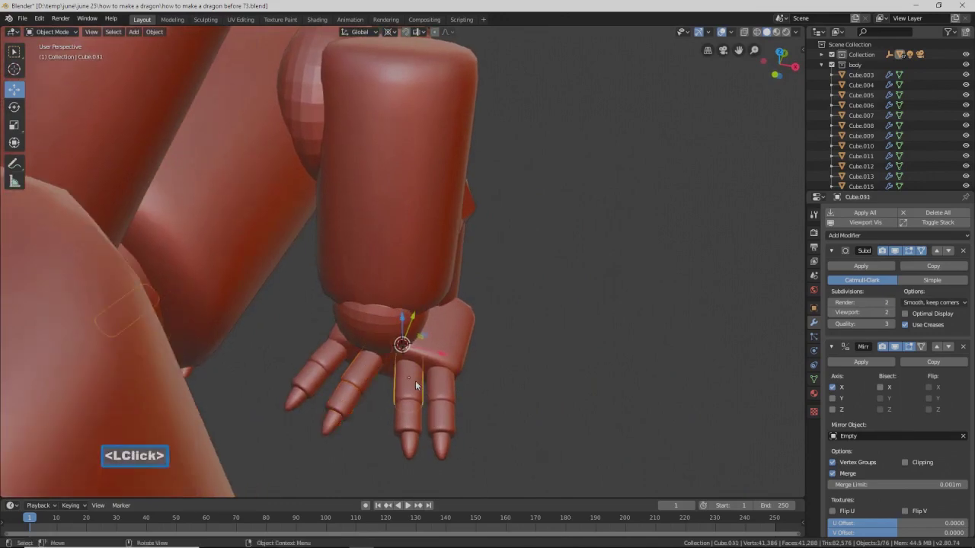
shift+click(408, 419)
shift+click(409, 444)
key(r)
key(z)
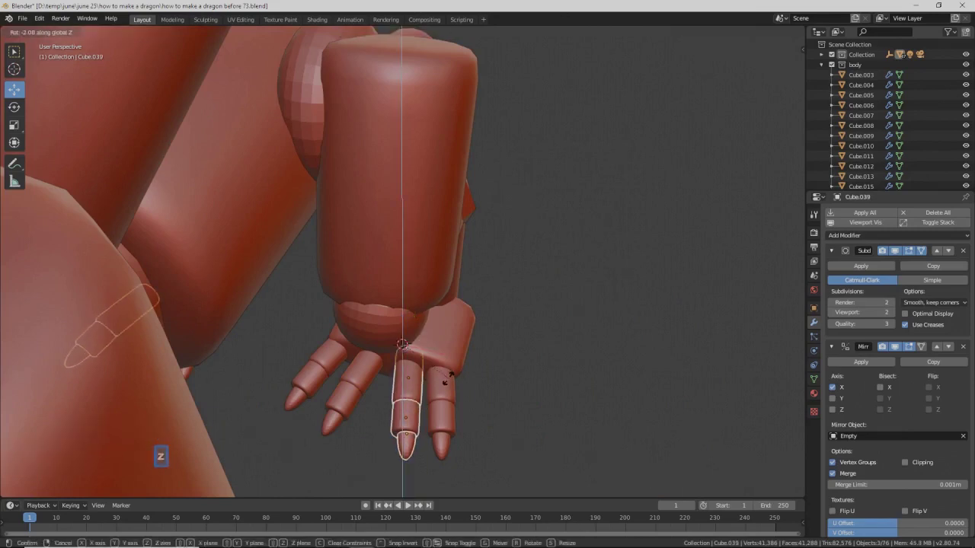
click(445, 388)
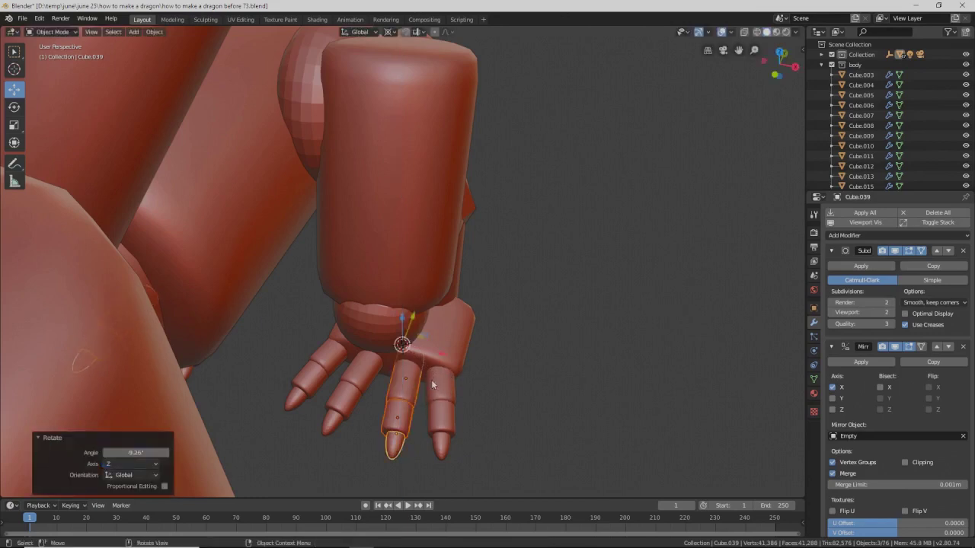
click(538, 366)
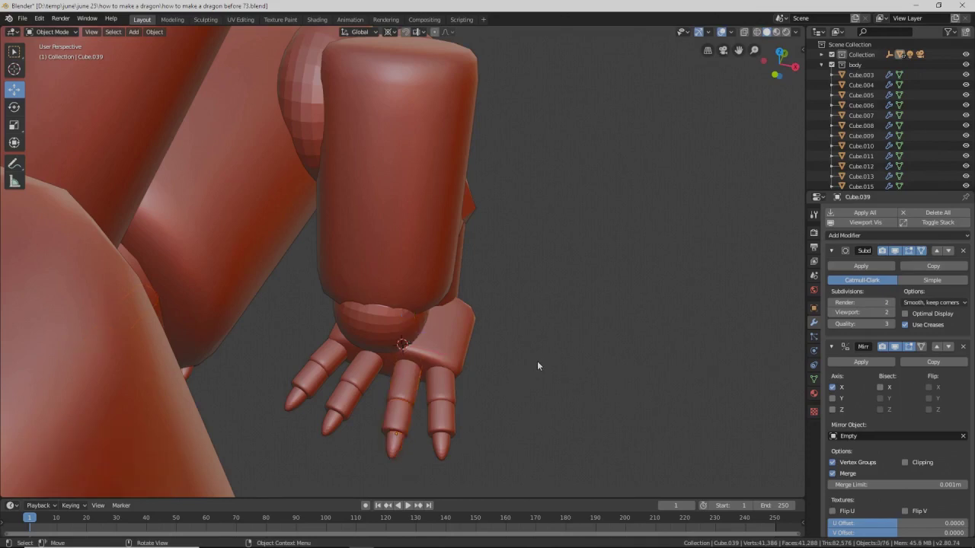
key(Pause)
- Delete the old mirrored front foot together with all its toe segments
scroll(603, 228, down, 4)
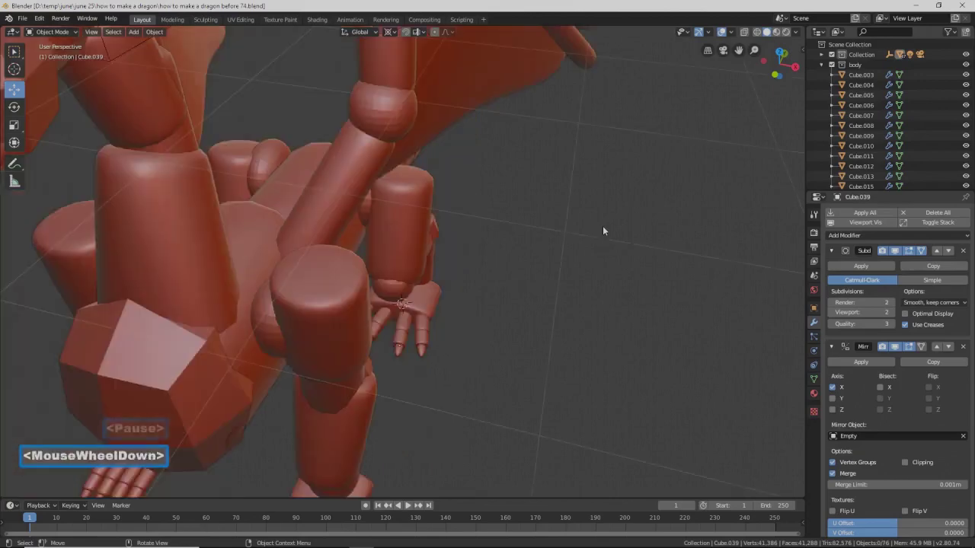
shift+middle_drag(547, 336, 551, 288)
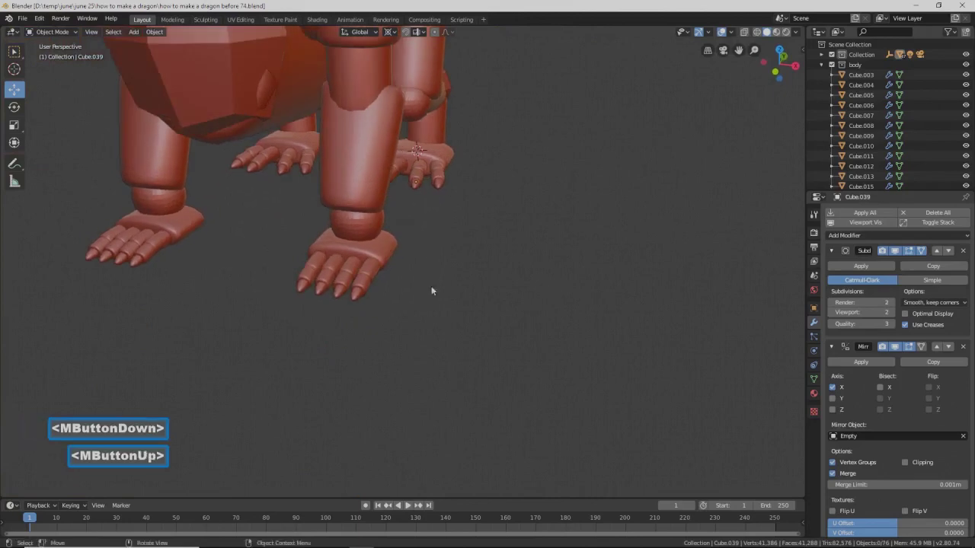
click(384, 261)
key(c)
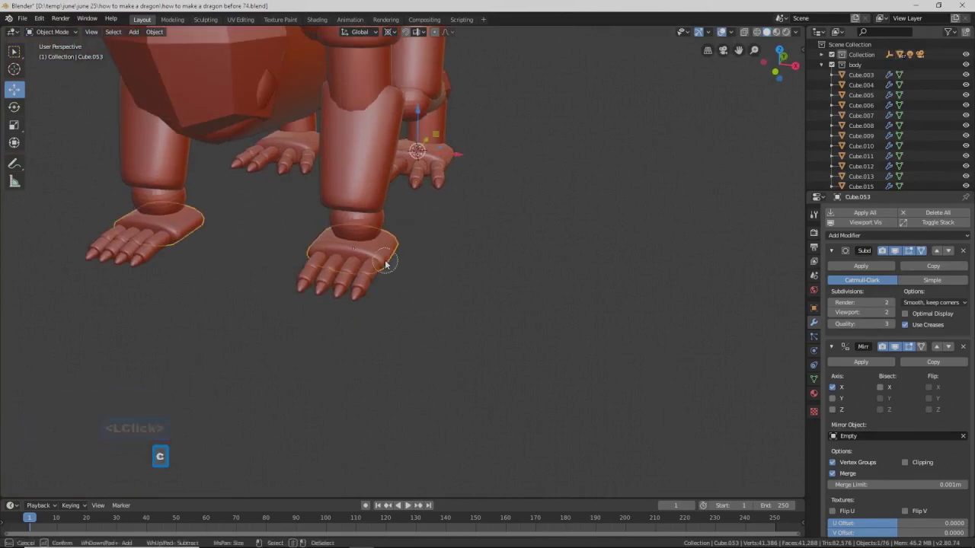
mouse_move(374, 285)
mouse_down()
mouse_move(360, 276)
mouse_move(318, 280)
mouse_move(405, 279)
mouse_up()
right_click(448, 291)
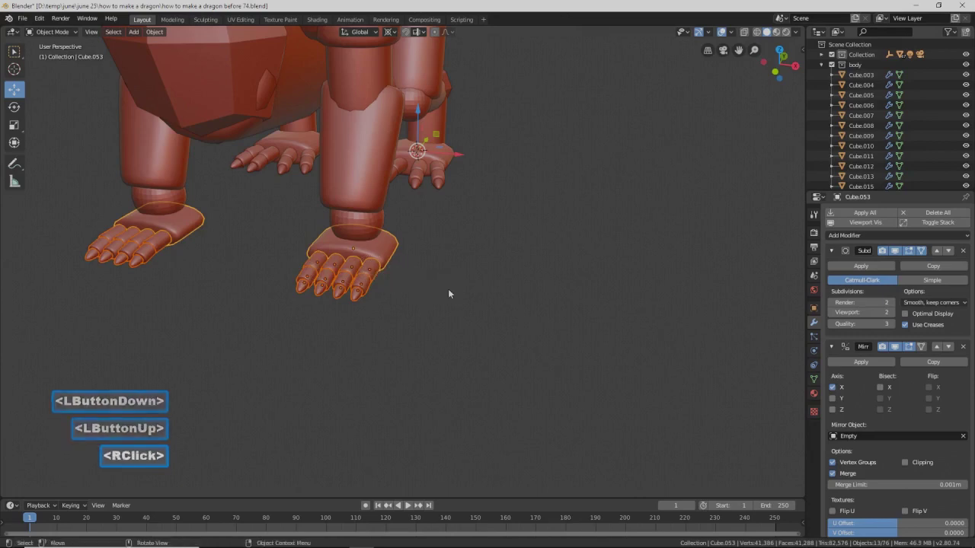
key(x)
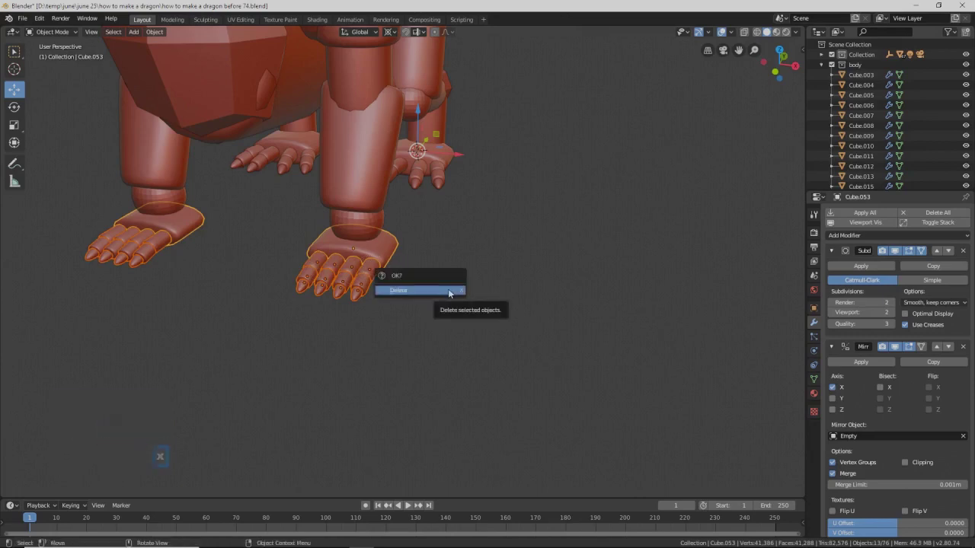
click(449, 291)
middle_drag(448, 290, 430, 310)
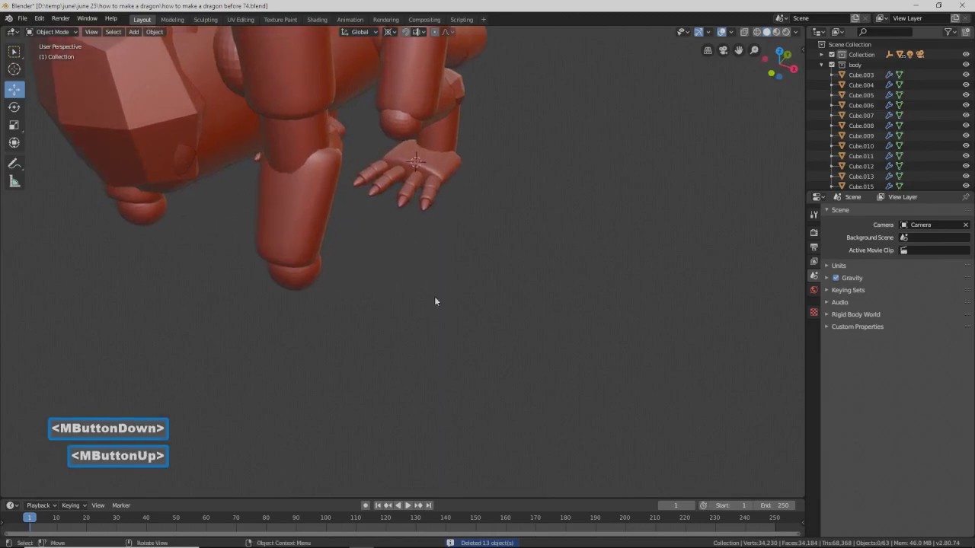
- Duplicate the hind foot and all its spread toe segments in place
key(c)
mouse_move(415, 199)
mouse_down()
mouse_move(404, 201)
mouse_move(384, 170)
mouse_move(449, 179)
mouse_move(426, 176)
mouse_move(417, 195)
mouse_move(381, 186)
mouse_move(505, 208)
mouse_up()
right_click(515, 215)
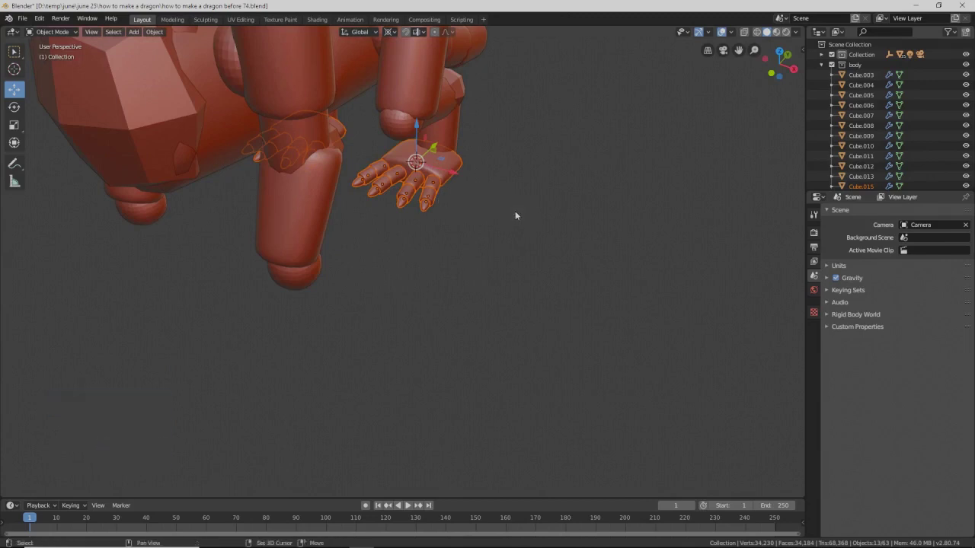
key(shift+d)
right_click(515, 213)
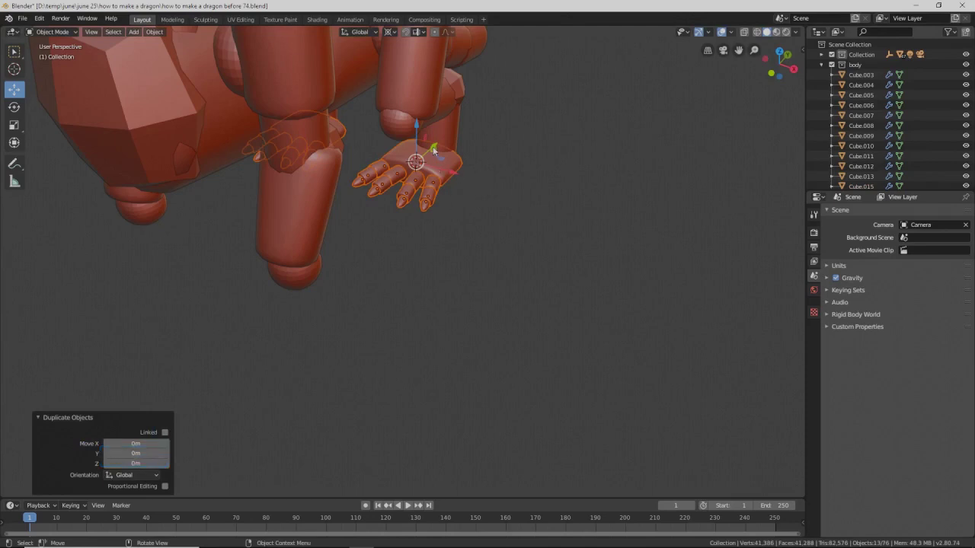
- Move the duplicated foot about -6.7 m along Y under the front leg and save as "how to make a dragon before 76.blend"
drag(433, 152, 414, 169)
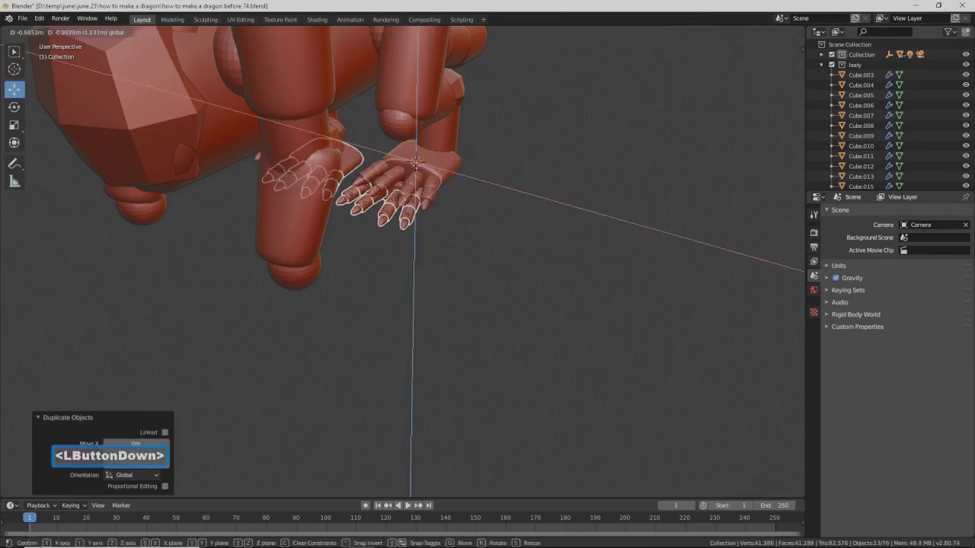
right_click(414, 169)
middle_drag(509, 196, 483, 203)
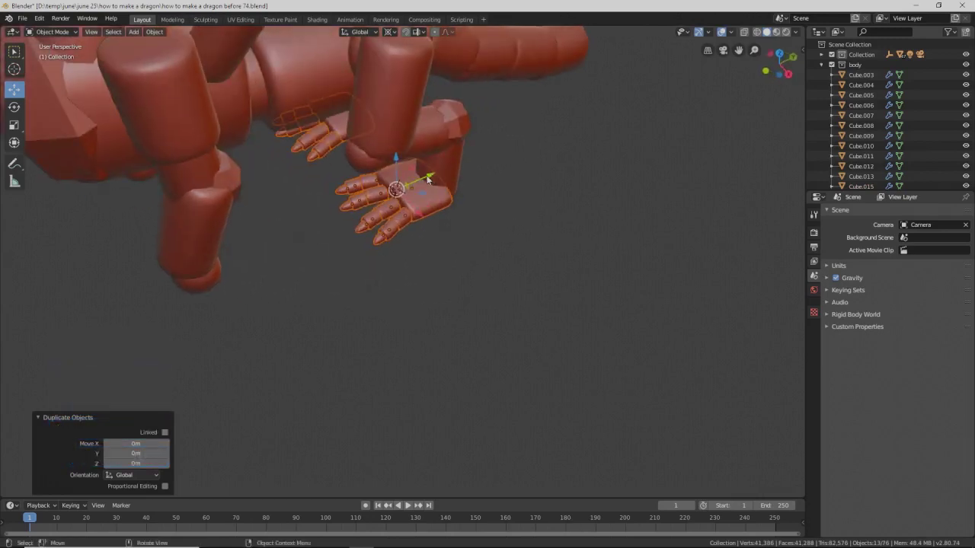
drag(432, 178, 215, 288)
middle_drag(204, 330, 263, 301)
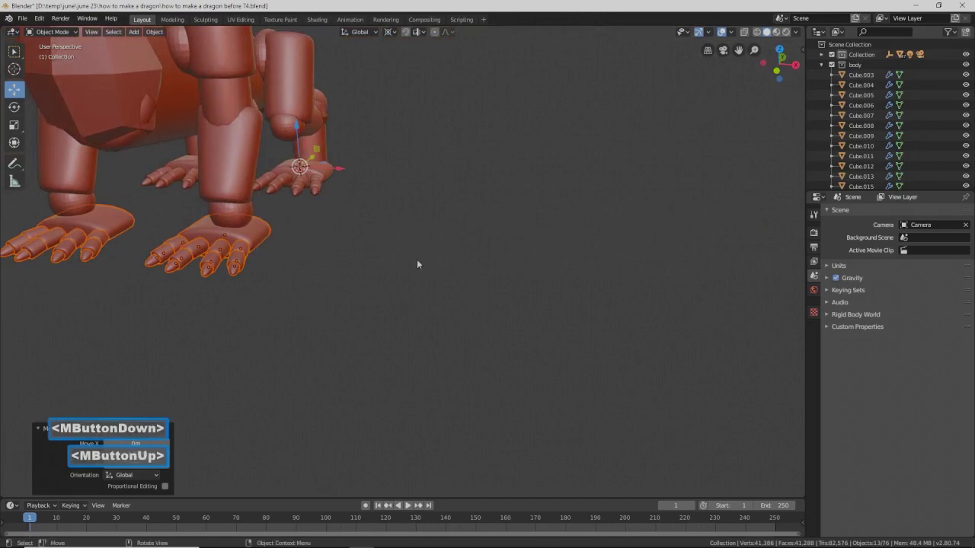
shift+middle_drag(515, 211, 549, 265)
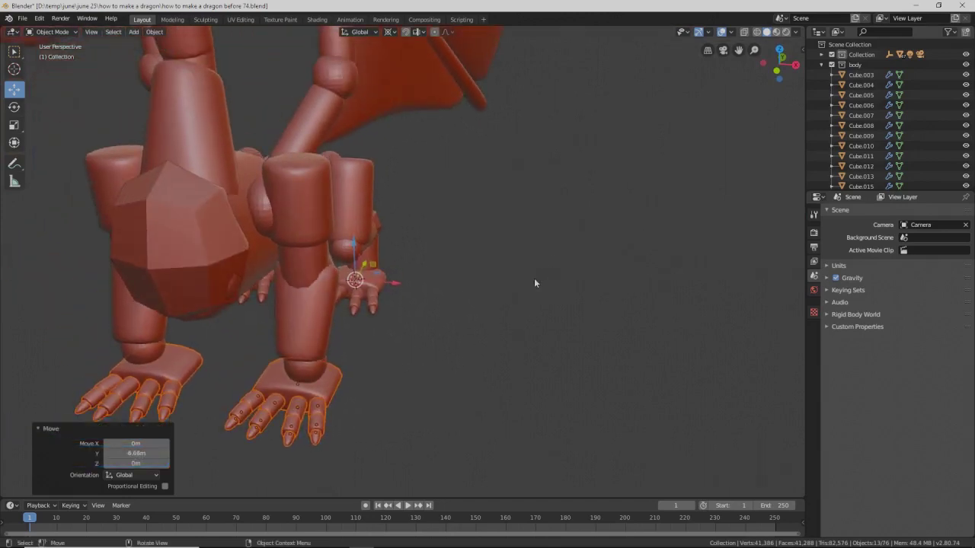
scroll(535, 283, down, 3)
middle_drag(534, 278, 500, 277)
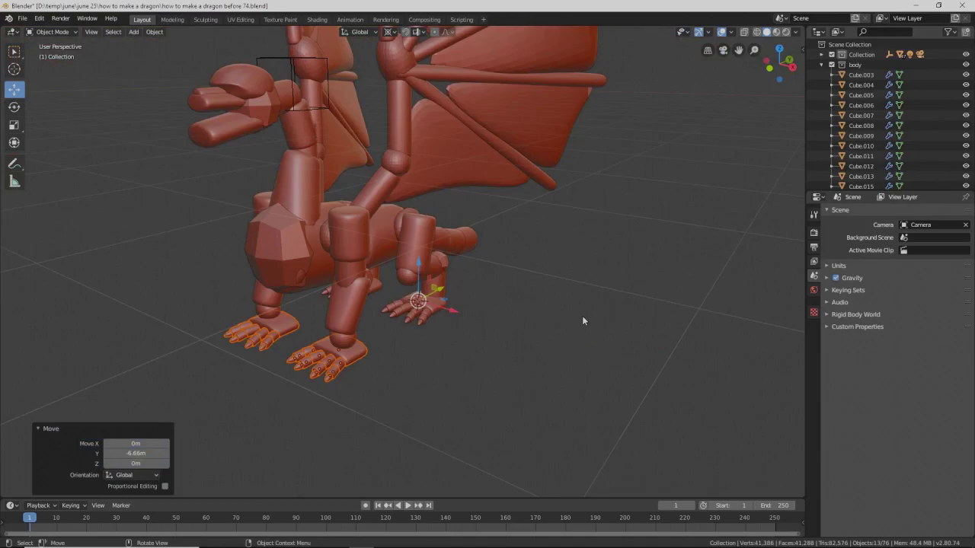
key(Pause)
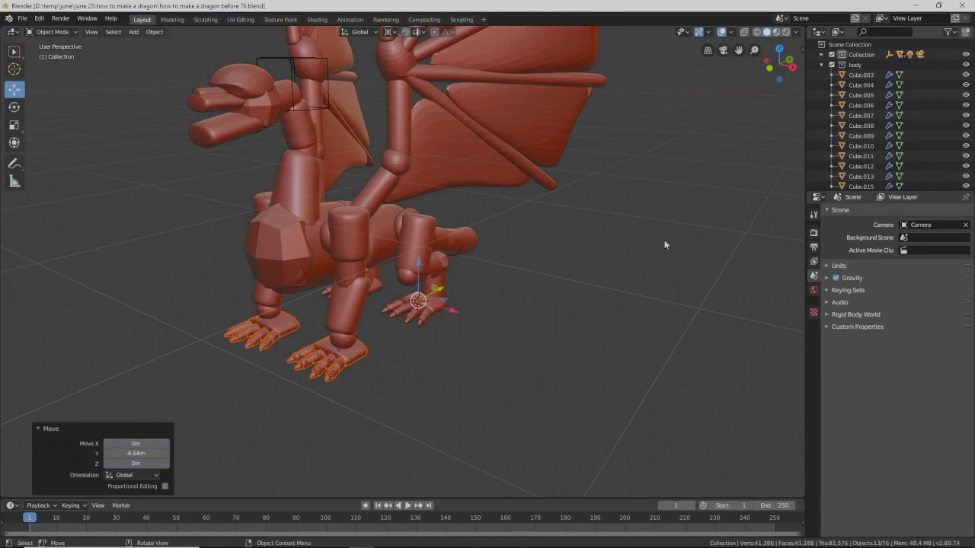
- In Sculpt Mode, inflate the inner corner of the lowest wing membrane near the upper wing joint with the Inflate brush
click(450, 172)
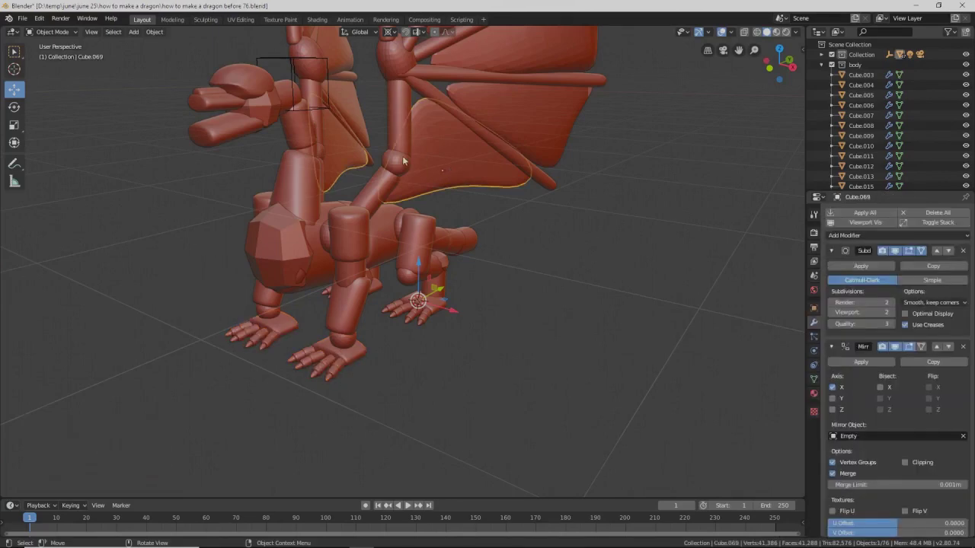
click(70, 34)
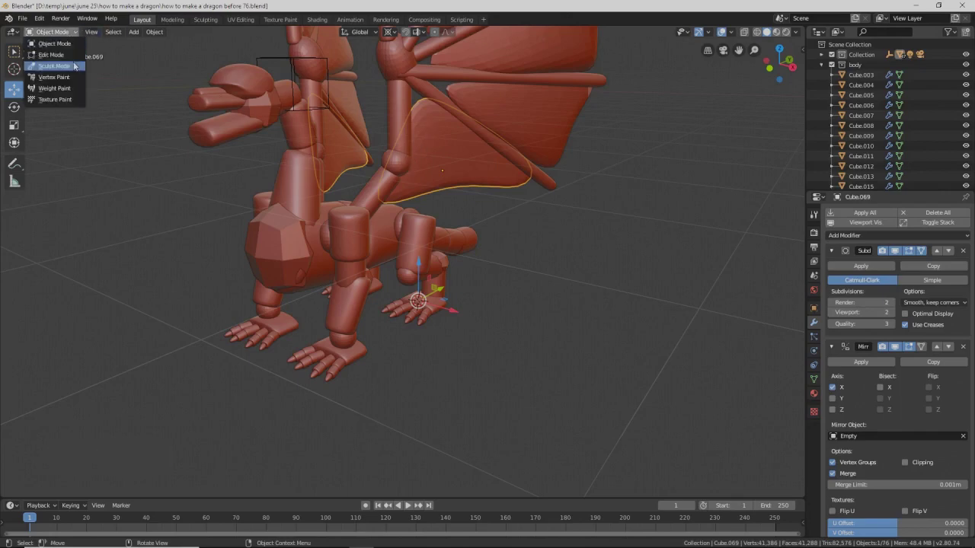
click(56, 65)
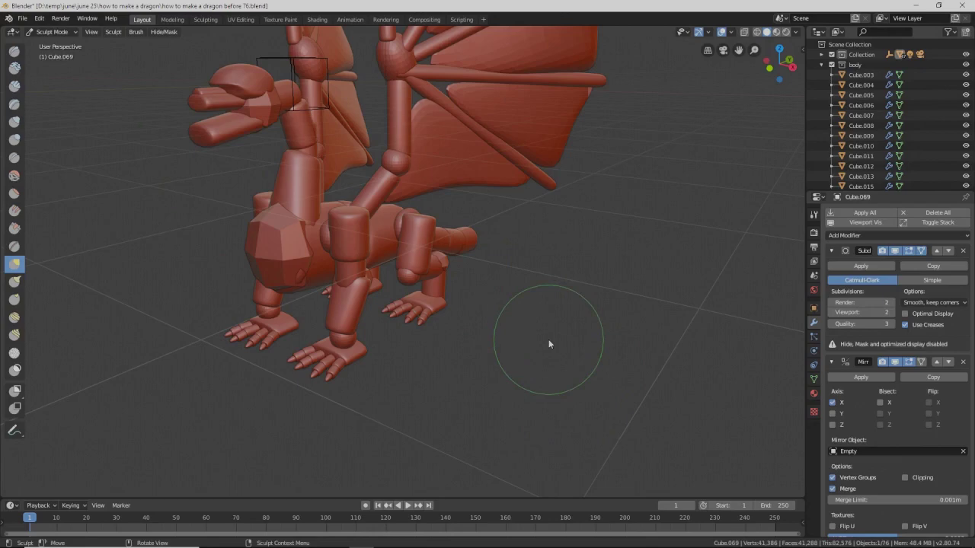
shift+middle_drag(580, 301, 580, 323)
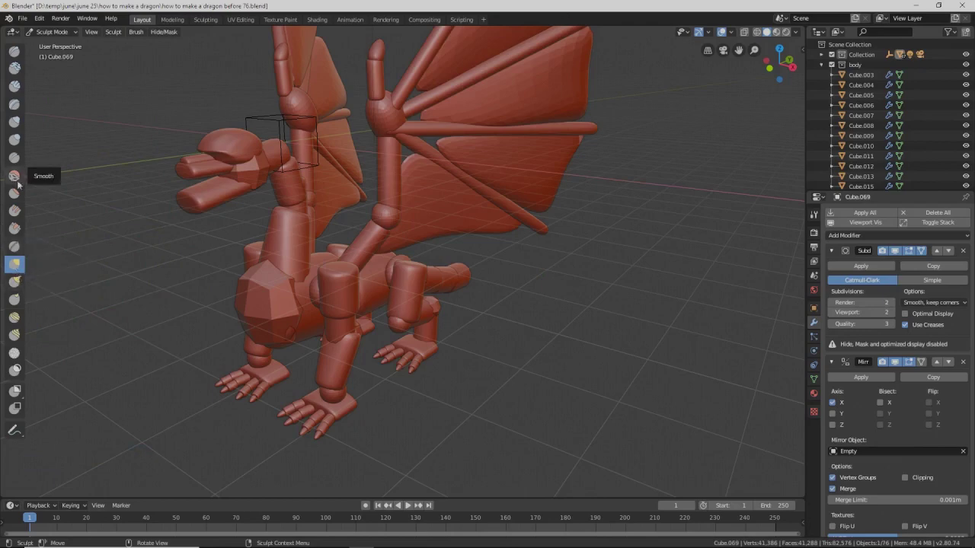
click(15, 122)
drag(411, 152, 400, 148)
drag(401, 150, 403, 156)
click(402, 153)
double_click(403, 155)
double_click(402, 153)
double_click(403, 150)
double_click(402, 149)
double_click(403, 150)
double_click(404, 150)
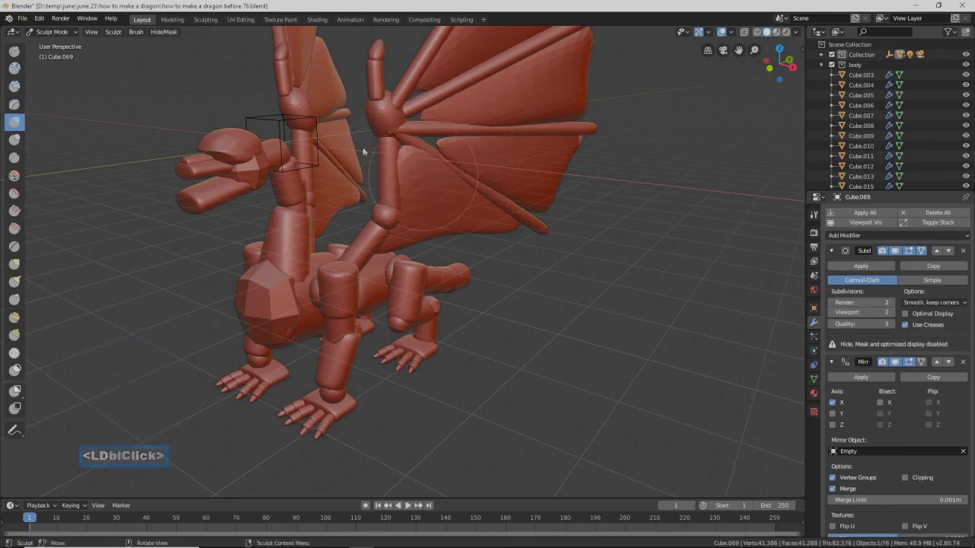
- Sculpt the second-lowest wing membrane, inflating its inner corner beside the wing joint with the Inflate brush
click(68, 32)
click(61, 43)
click(500, 152)
click(500, 153)
click(67, 32)
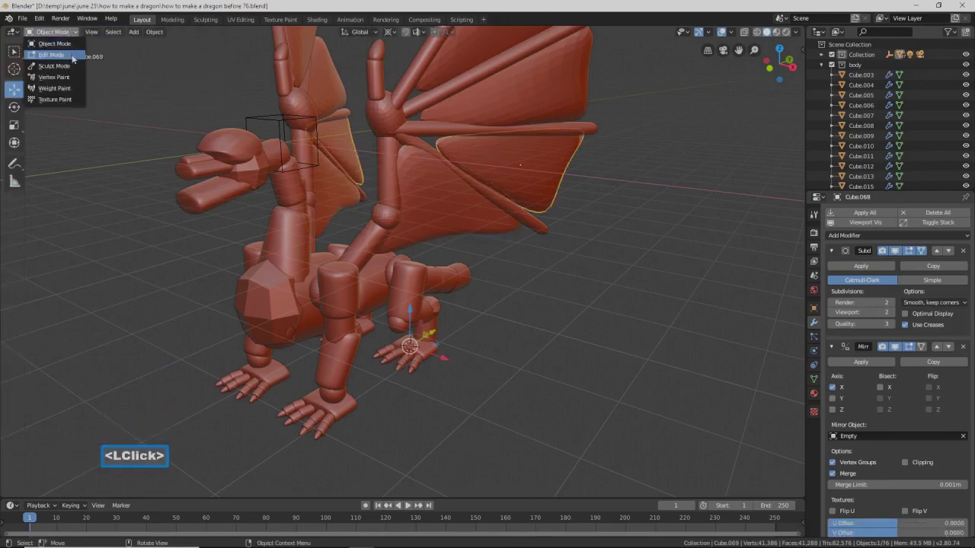
click(57, 65)
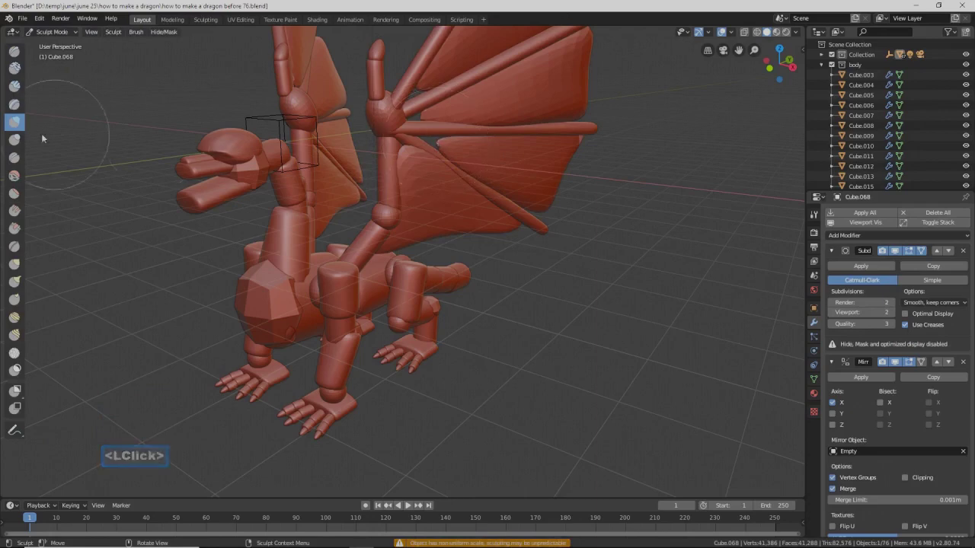
click(431, 143)
drag(430, 143, 423, 141)
double_click(429, 138)
double_click(428, 136)
click(423, 137)
double_click(424, 137)
click(422, 136)
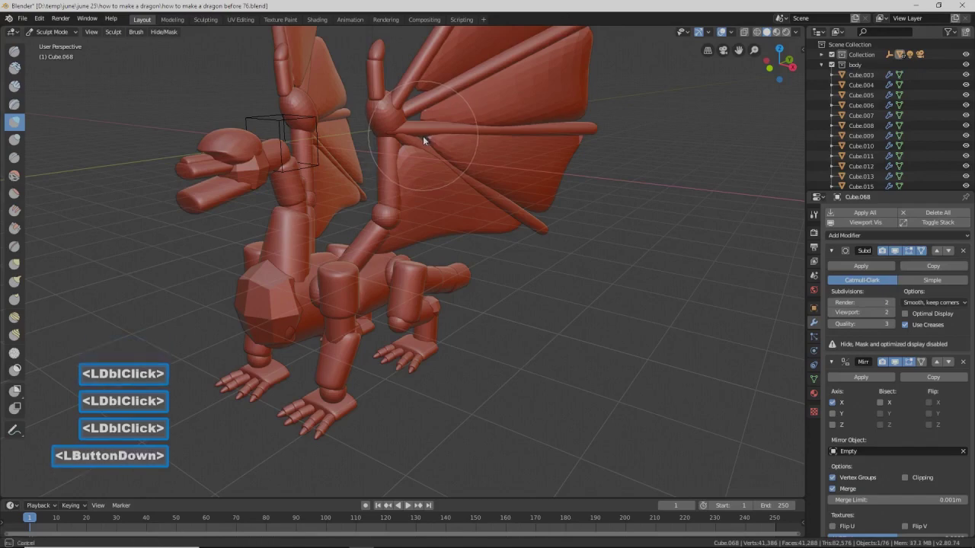
click(422, 138)
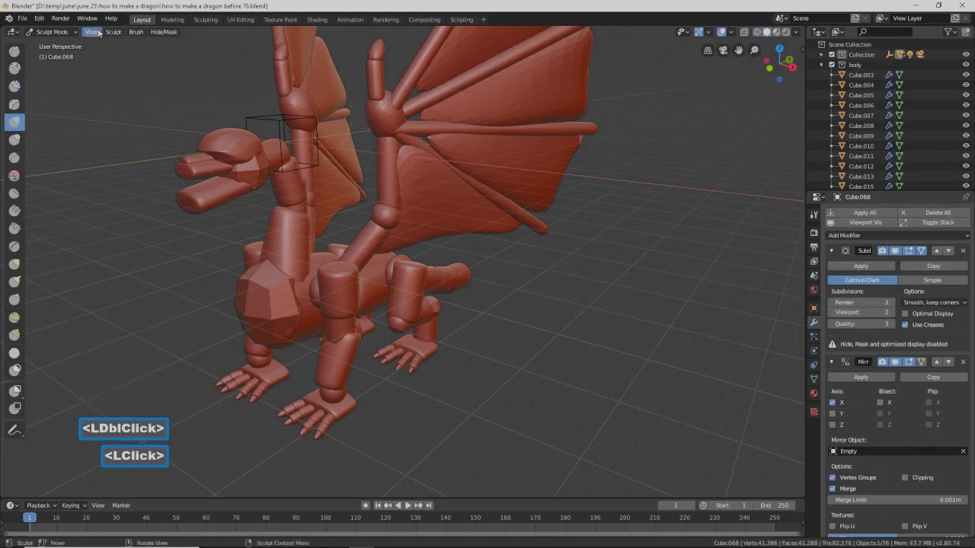
middle_drag(450, 157, 433, 140)
double_click(430, 139)
click(427, 139)
double_click(429, 140)
click(429, 142)
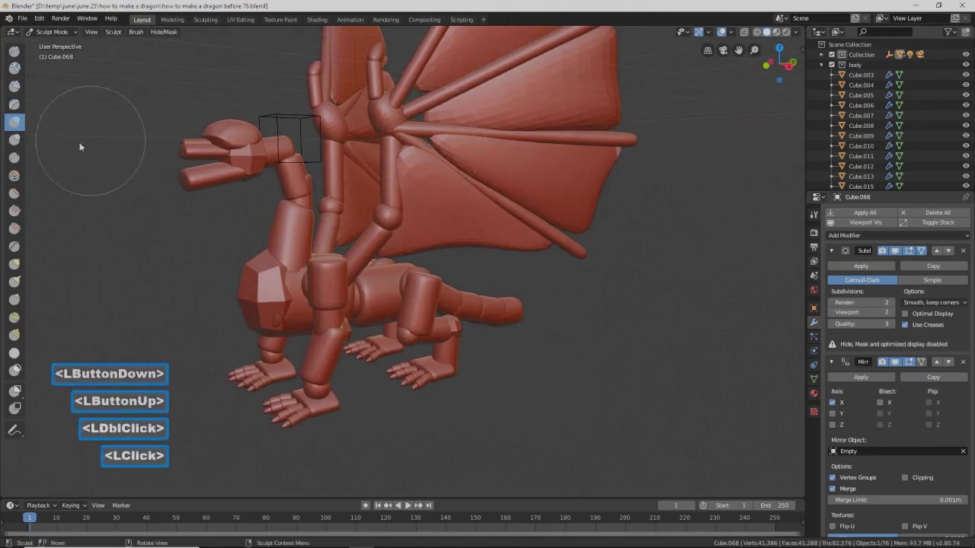
- Pull the second-lowest membrane's inner corner towards the wing joint with the Grab brush, return to Object Mode and save as "how to make a dragon before 77.blend"
click(16, 265)
mouse_move(425, 140)
mouse_down()
mouse_move(462, 164)
mouse_move(445, 141)
mouse_move(425, 136)
mouse_move(457, 130)
mouse_move(386, 136)
mouse_up()
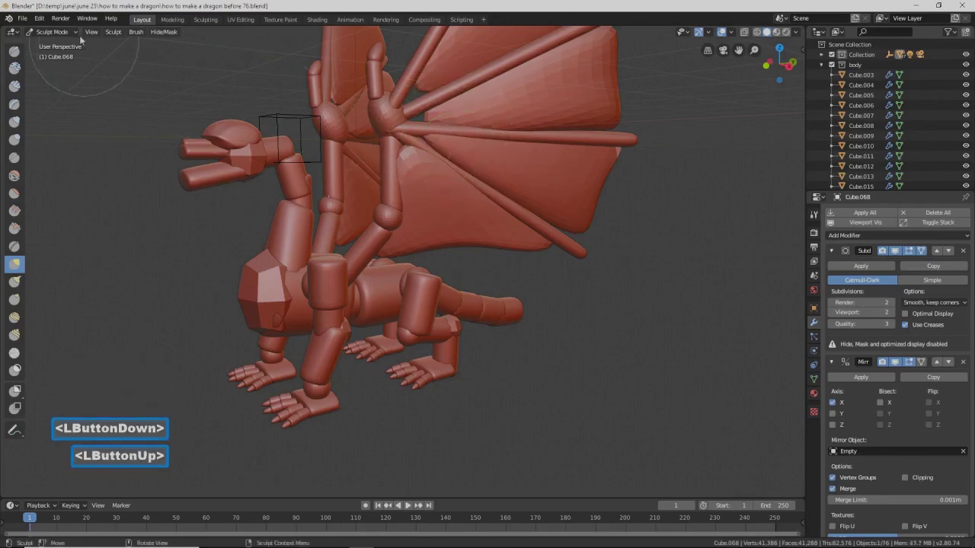
click(50, 31)
click(72, 44)
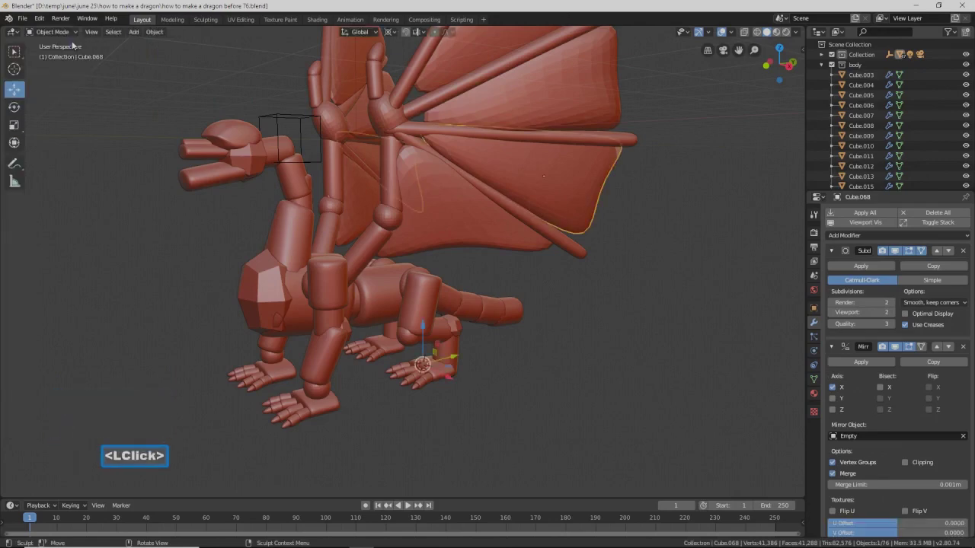
click(621, 305)
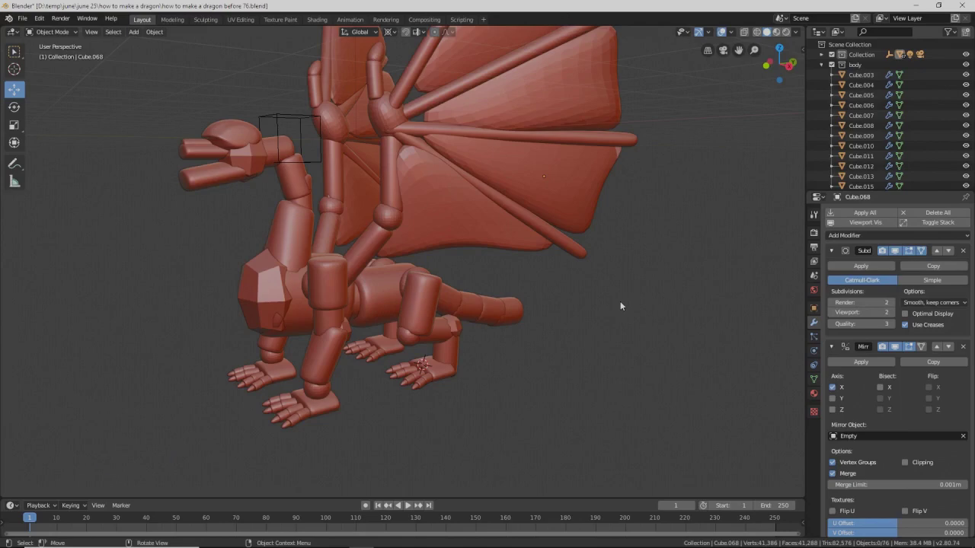
key(Pause)
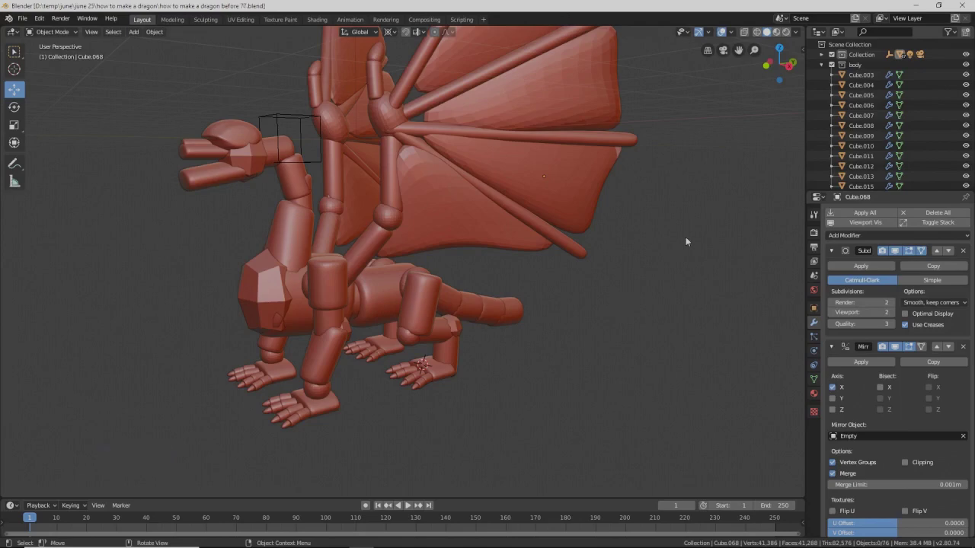
- In Sculpt Mode, pull the second-highest wing membrane's inner corner towards the upper wing joint with the Grab brush, then return to Object Mode
click(565, 119)
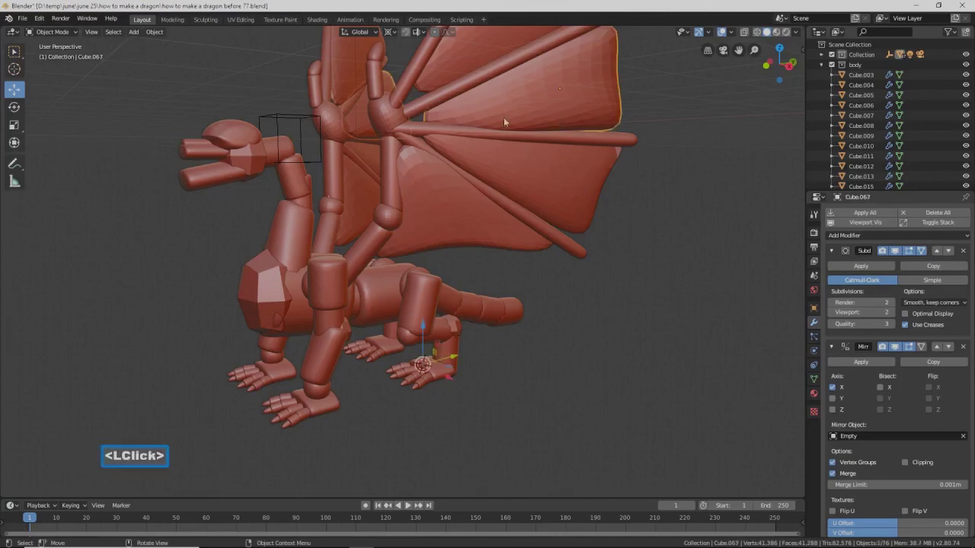
click(62, 31)
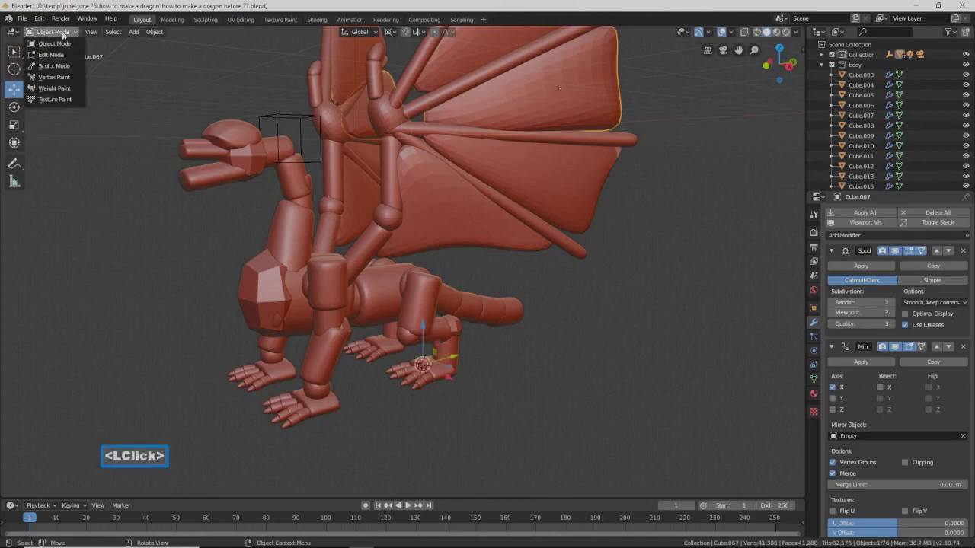
click(53, 70)
drag(430, 114, 410, 119)
click(415, 117)
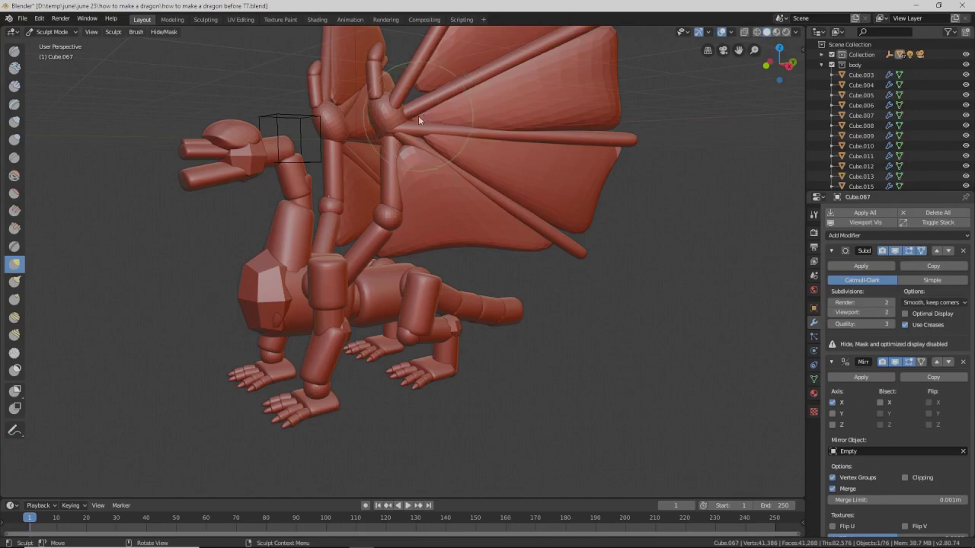
click(67, 33)
click(62, 39)
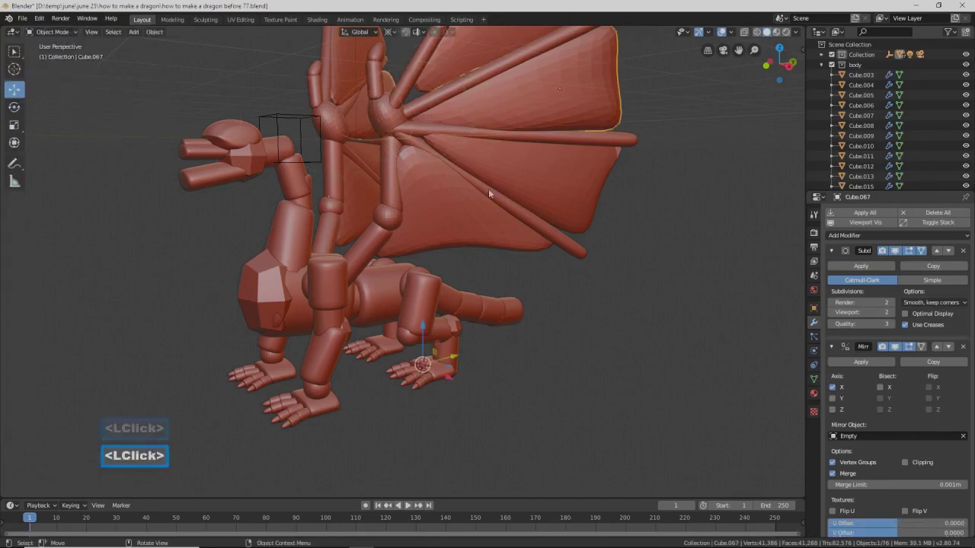
- In Sculpt Mode, pull the topmost wing membrane's inner corner towards the upper wing joint with the Grab brush
shift+middle_drag(538, 182, 452, 180)
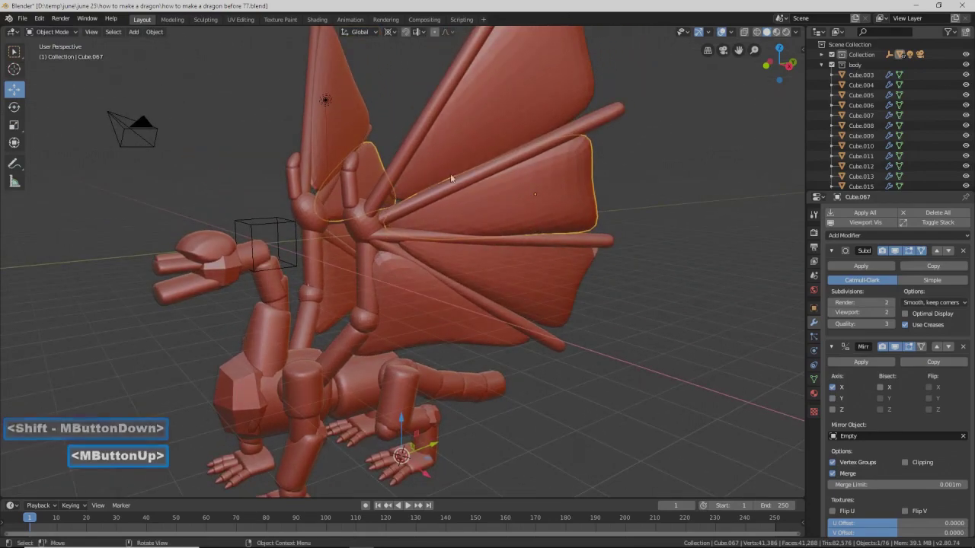
click(457, 156)
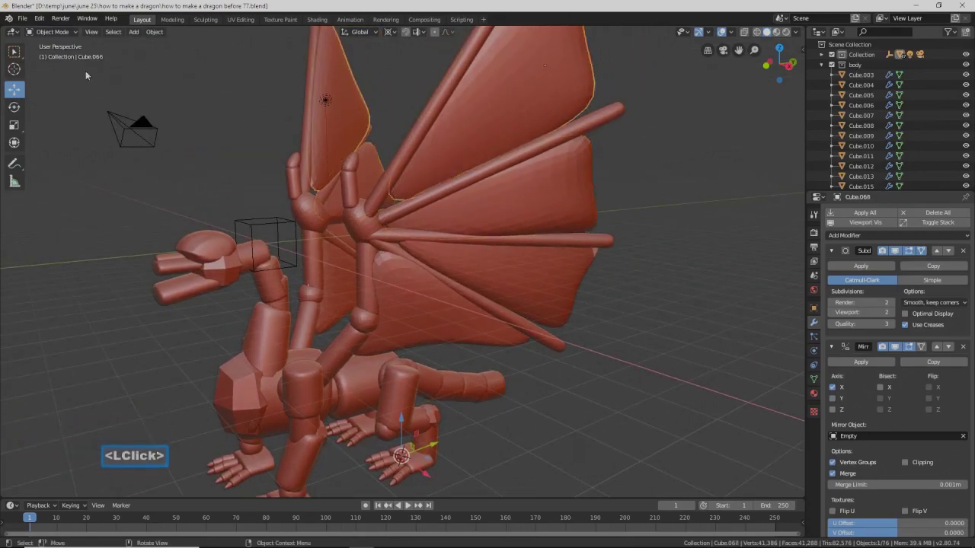
click(69, 33)
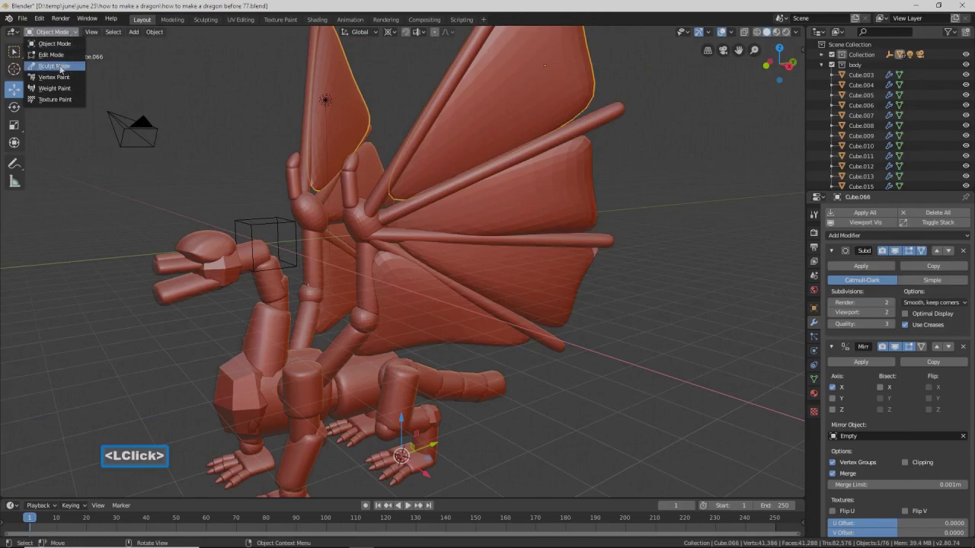
click(61, 67)
mouse_move(389, 198)
mouse_down()
mouse_move(377, 206)
mouse_move(416, 202)
mouse_up()
click(388, 197)
click(381, 201)
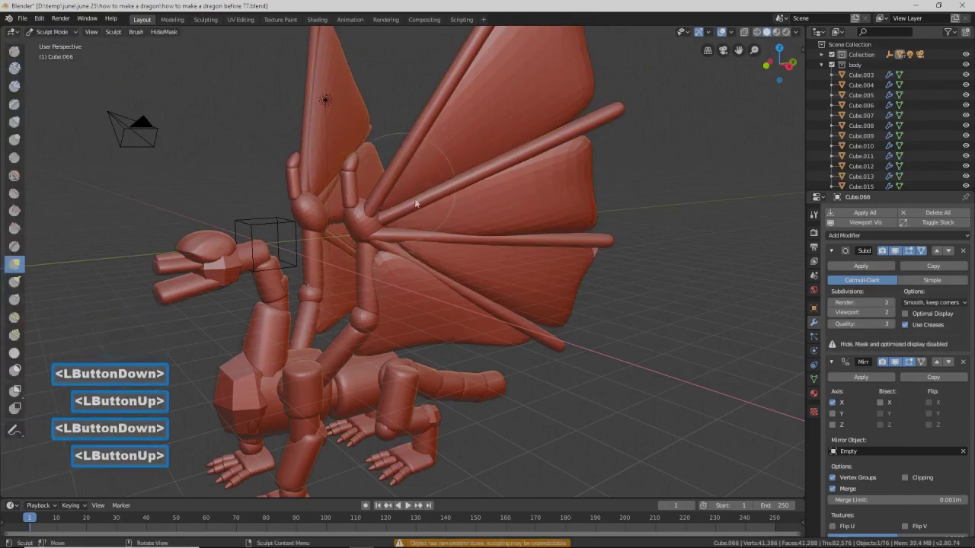
click(481, 218)
click(583, 297)
mouse_move(582, 297)
middle_down()
mouse_move(556, 277)
mouse_move(597, 278)
mouse_move(594, 270)
mouse_move(575, 283)
middle_up()
shift+middle_drag(576, 331, 582, 306)
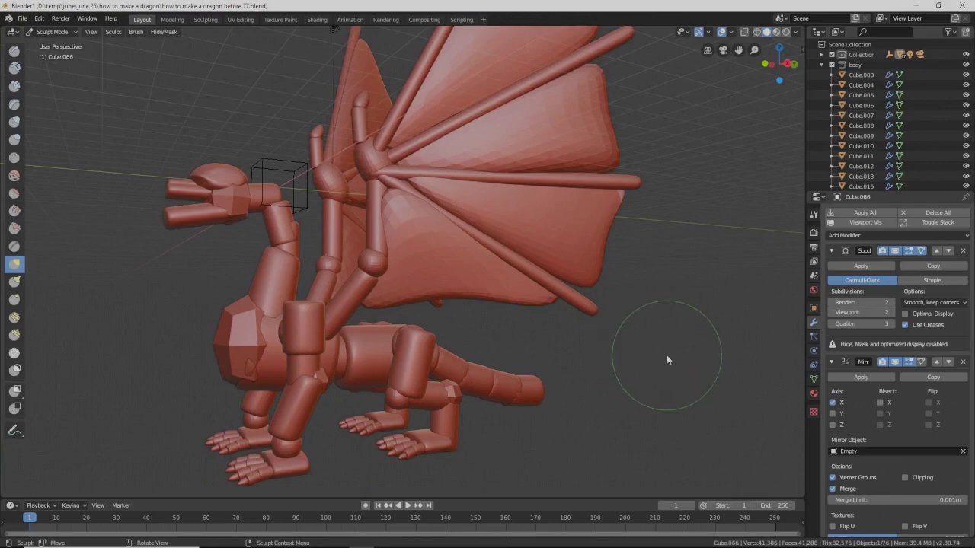
- Reduce the brush radius to about 70, return to Object Mode and save as "how to make a dragon before 78.blend"
key(f)
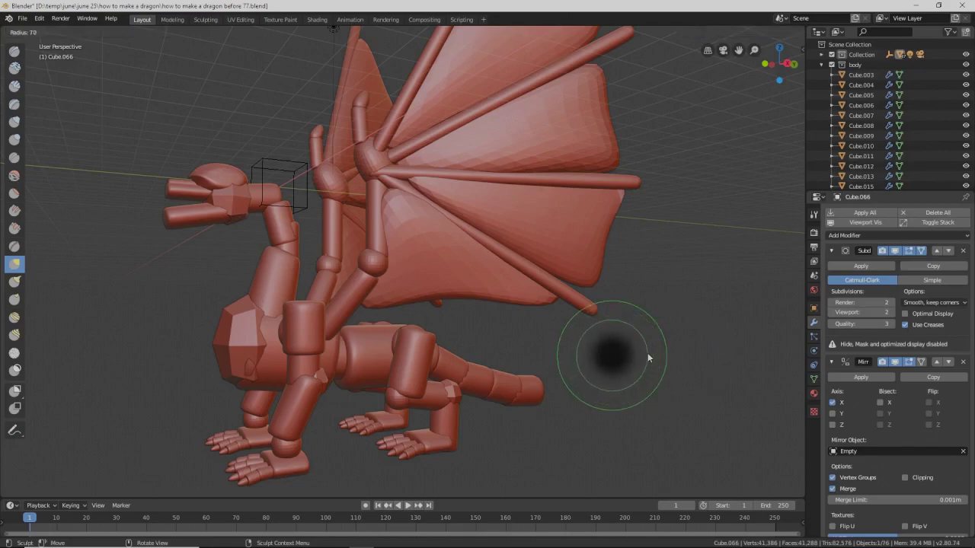
click(646, 354)
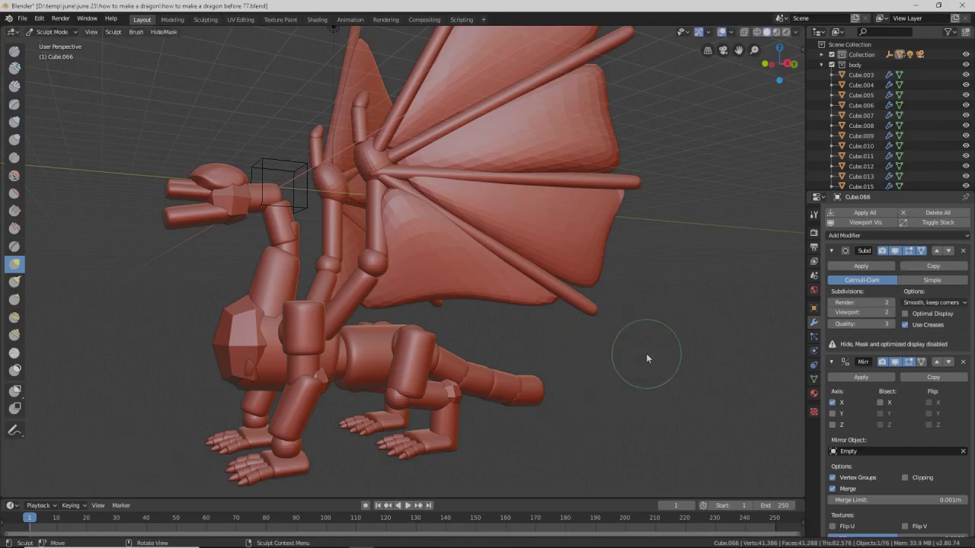
click(71, 34)
click(70, 44)
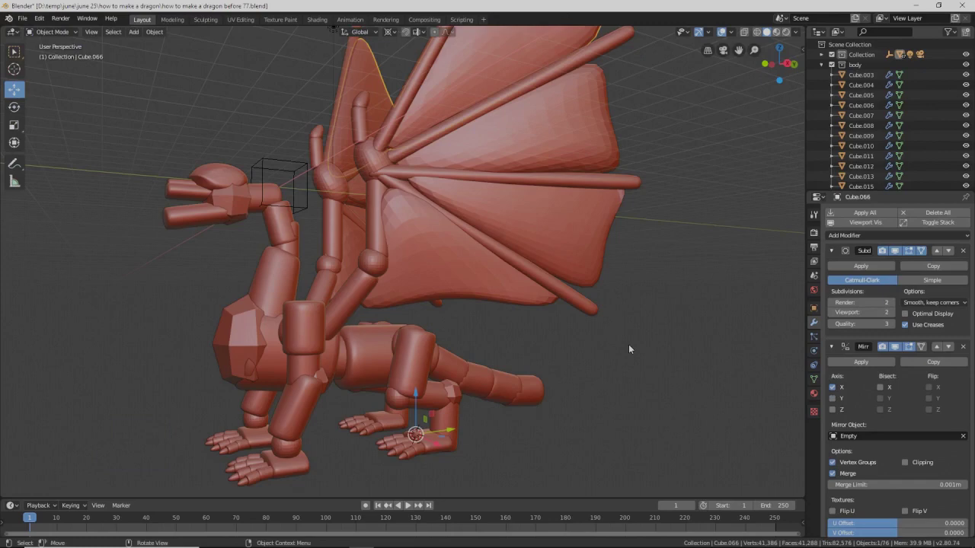
key(Pause)
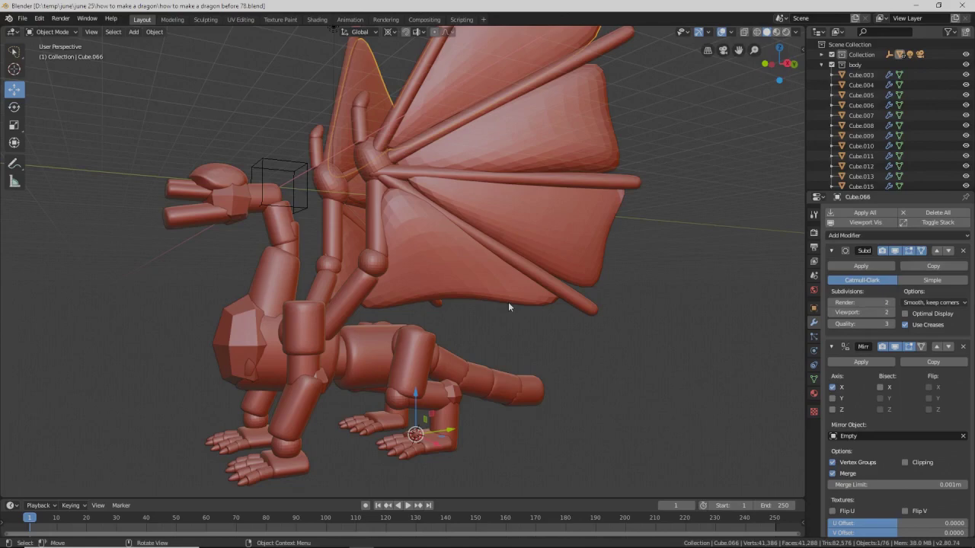
- Check the Object: Bool Tool add-on in the preferences' add-on list, then close the preferences
click(37, 20)
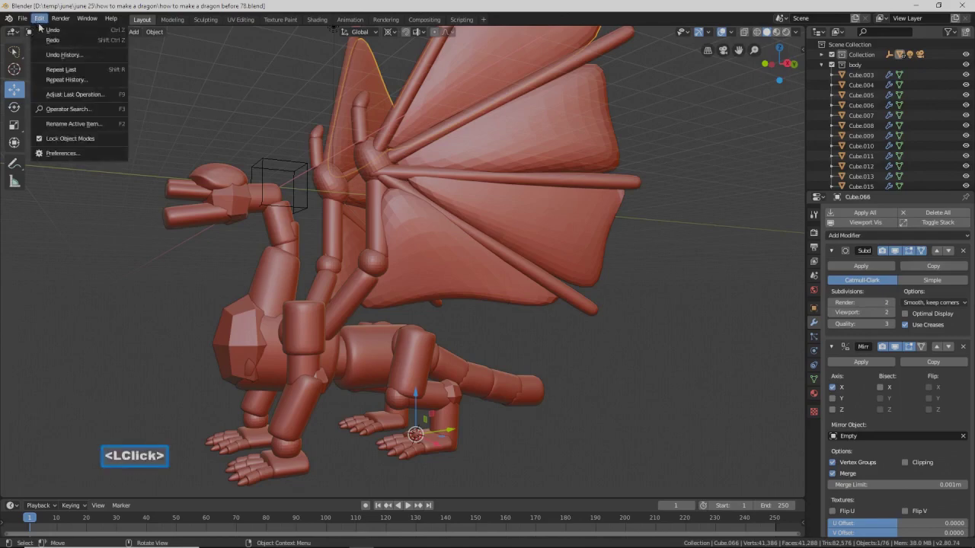
click(63, 154)
scroll(163, 218, down, 4)
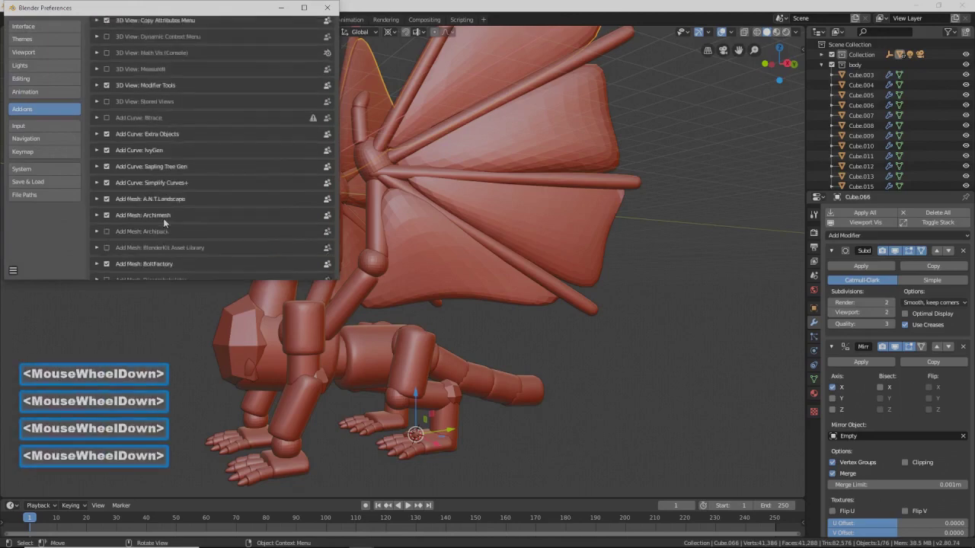
scroll(163, 219, down, 6)
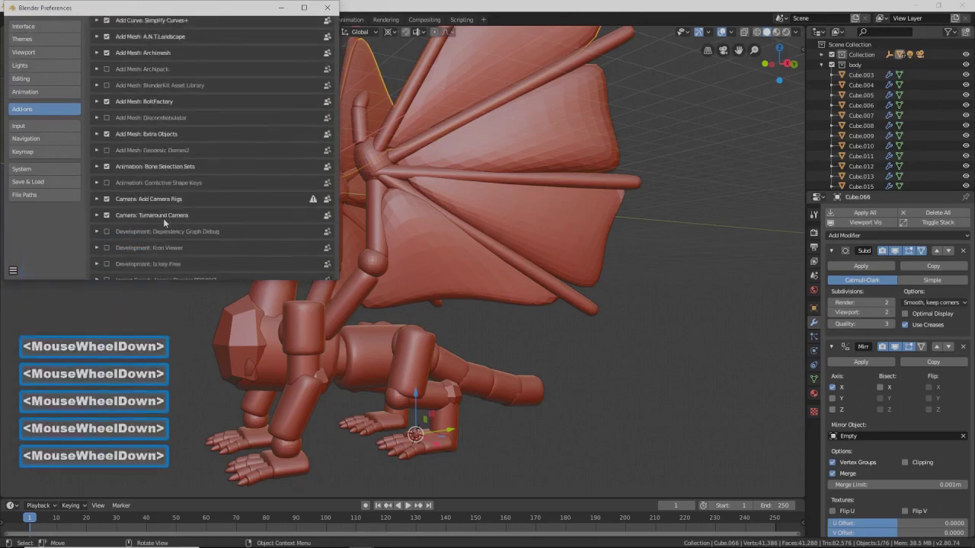
scroll(163, 218, down, 4)
scroll(163, 218, down, 5)
scroll(163, 218, down, 3)
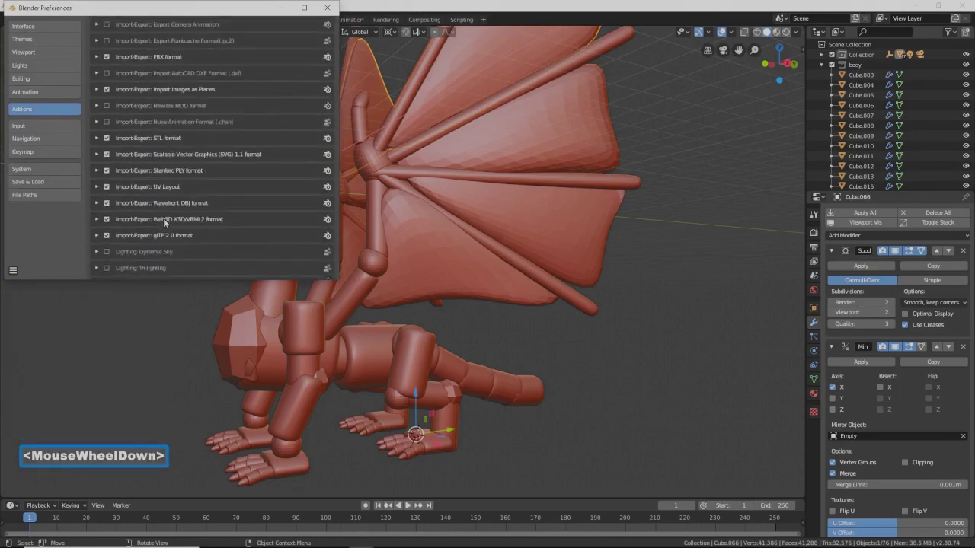
scroll(163, 218, down, 1)
scroll(163, 218, down, 3)
scroll(163, 218, down, 5)
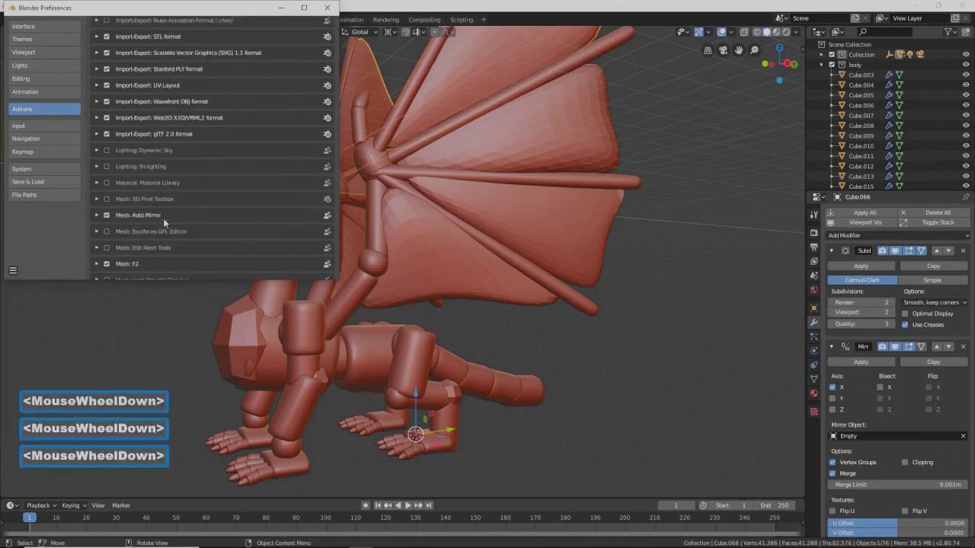
scroll(163, 217, down, 5)
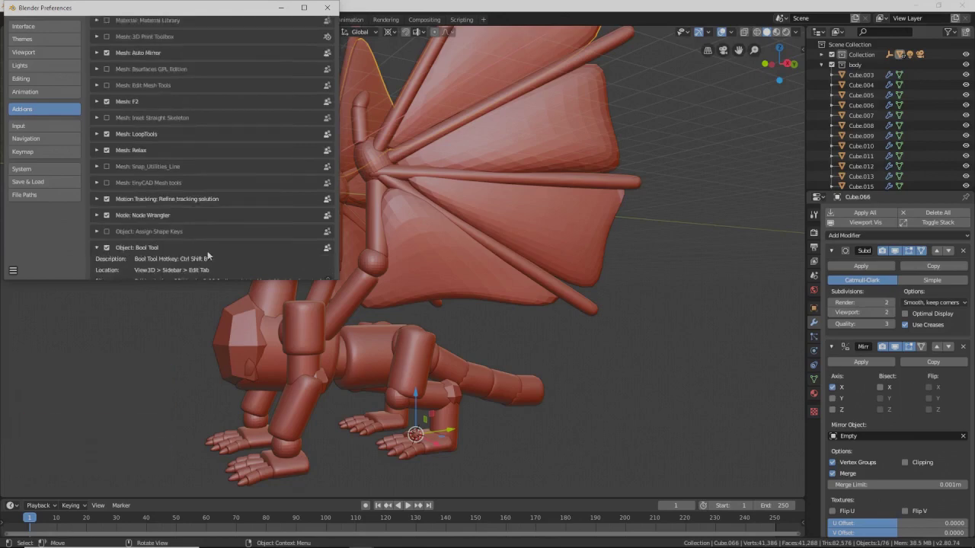
click(328, 9)
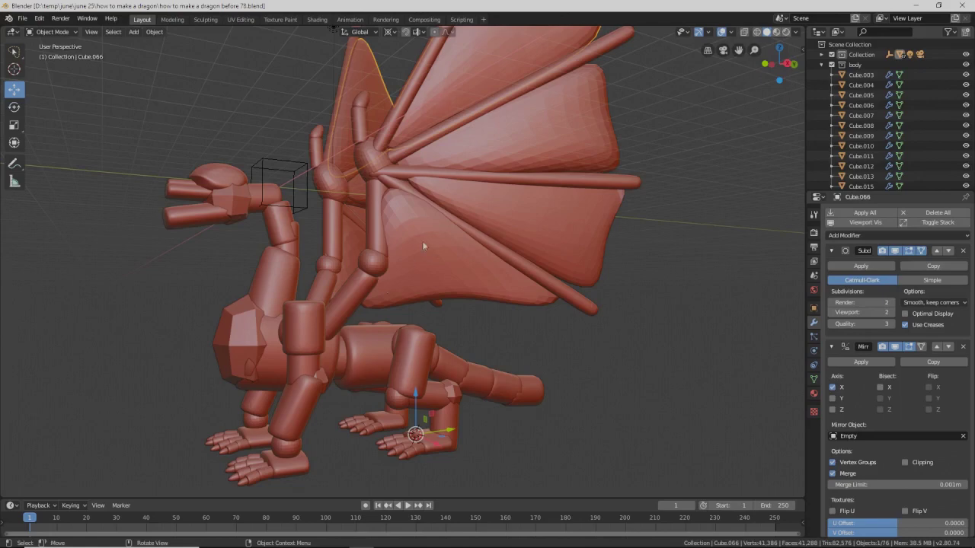
- Circle-select the wing bones, joints, top and lowest membranes and the three spare shapes above the dragon, and hide them
scroll(522, 255, down, 2)
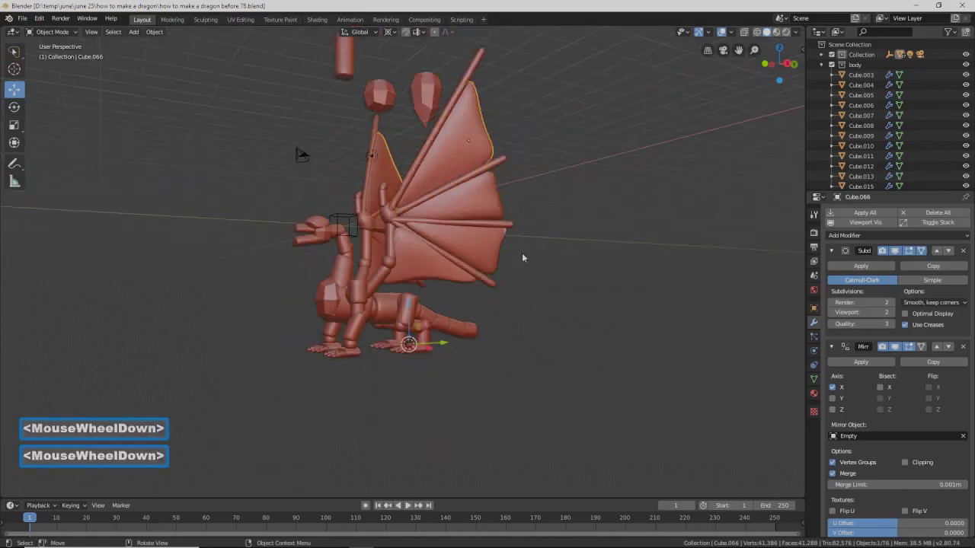
key(c)
click(451, 183)
mouse_move(451, 182)
mouse_down()
mouse_move(423, 263)
mouse_move(427, 251)
mouse_up()
mouse_move(438, 156)
mouse_down()
mouse_move(454, 172)
mouse_move(445, 142)
mouse_move(373, 83)
mouse_move(432, 100)
mouse_move(438, 87)
mouse_up()
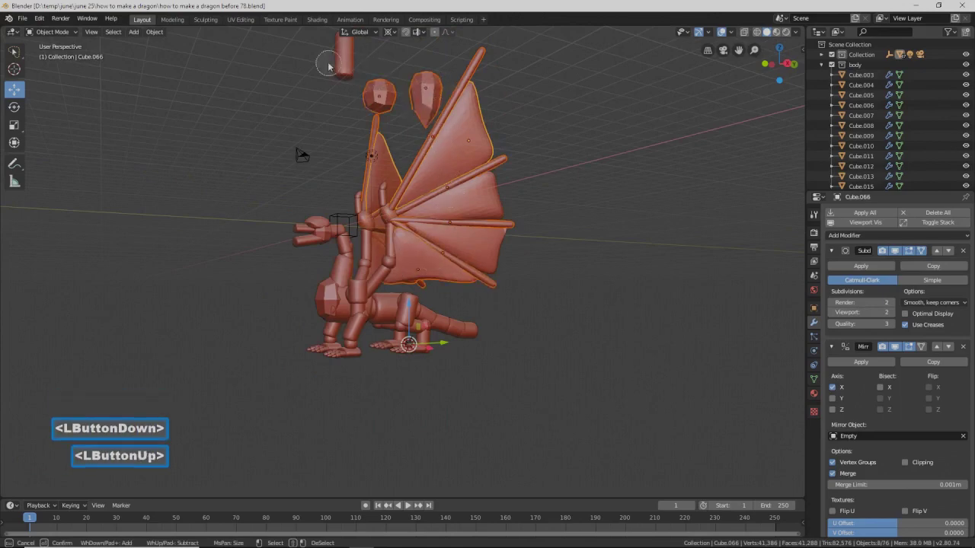
click(343, 62)
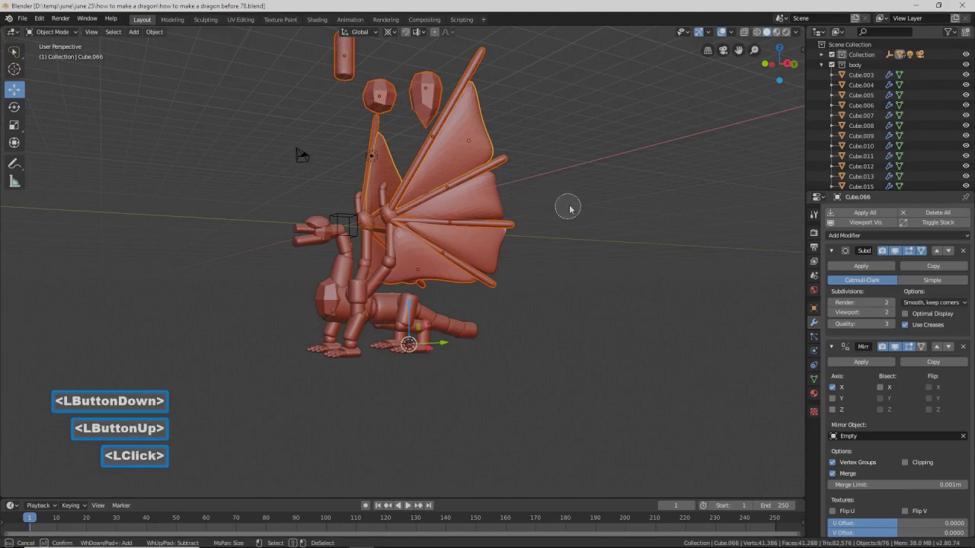
click(392, 279)
click(383, 270)
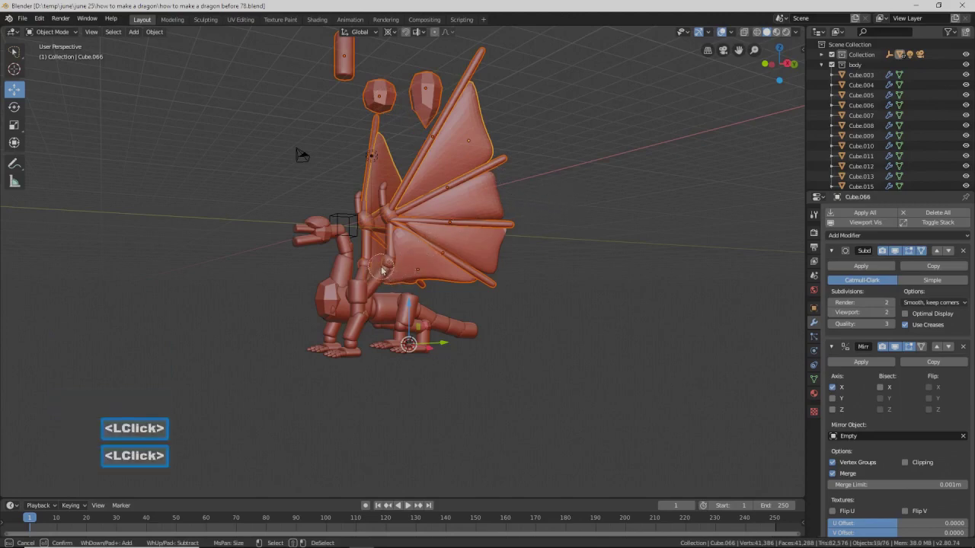
click(382, 275)
click(383, 279)
drag(383, 207, 382, 204)
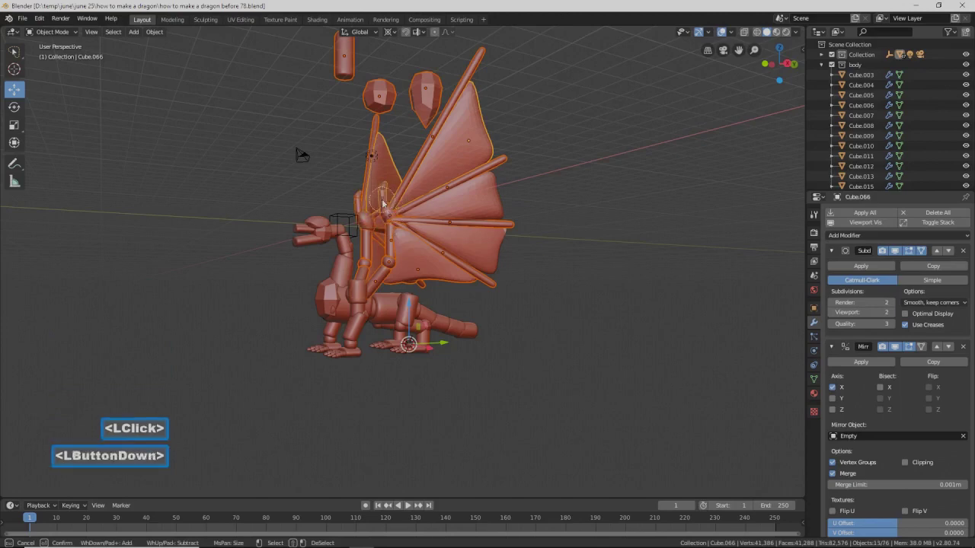
right_click(585, 280)
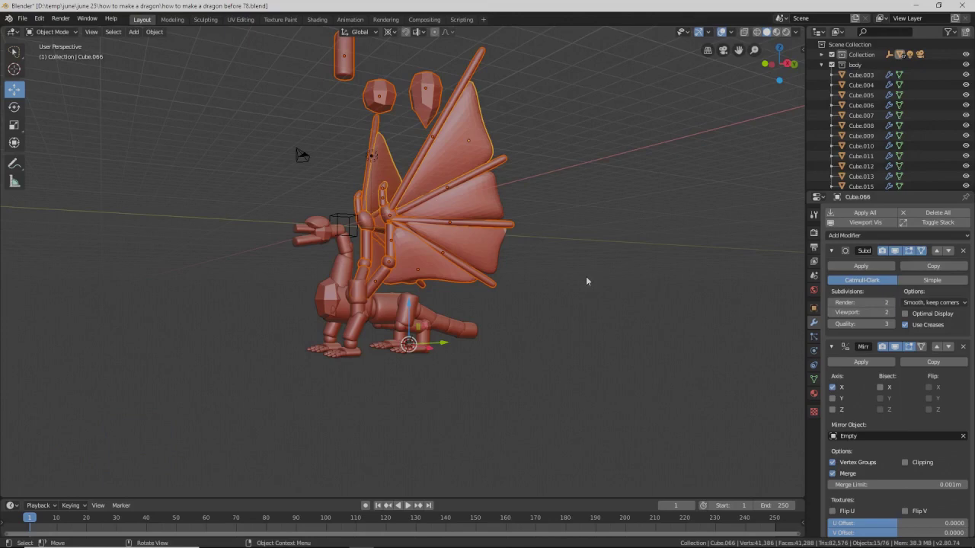
key(h)
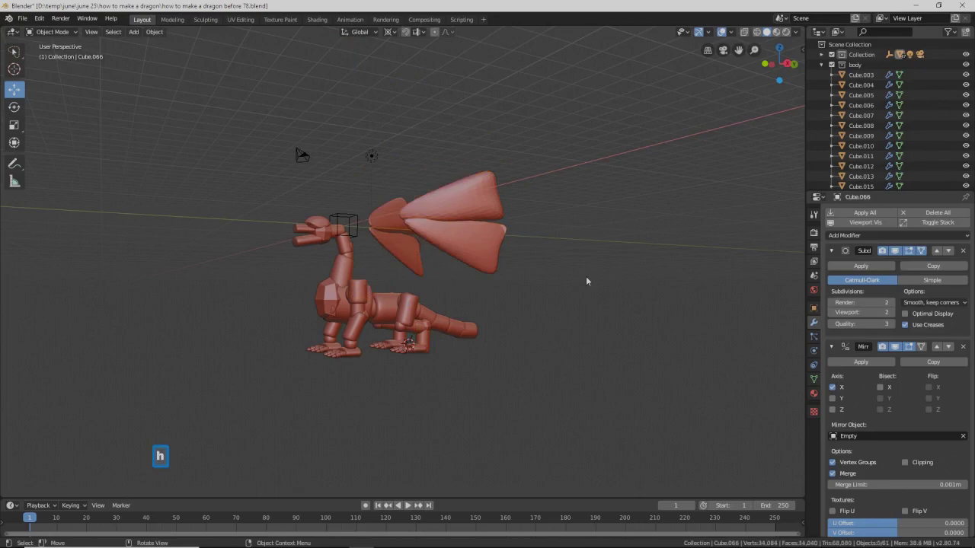
- Circle-select the two remaining wing membranes and hide them
middle_drag(560, 276, 575, 303)
scroll(575, 303, up, 2)
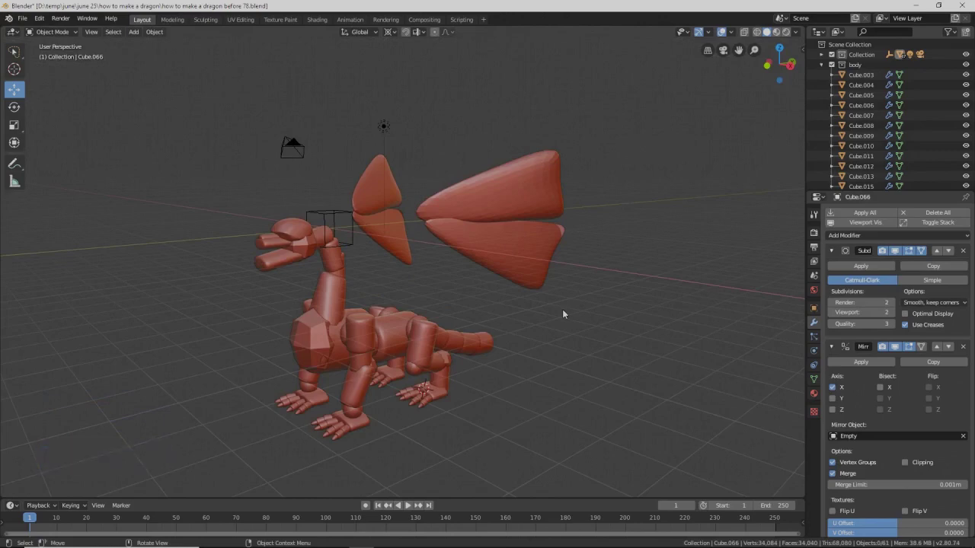
key(c)
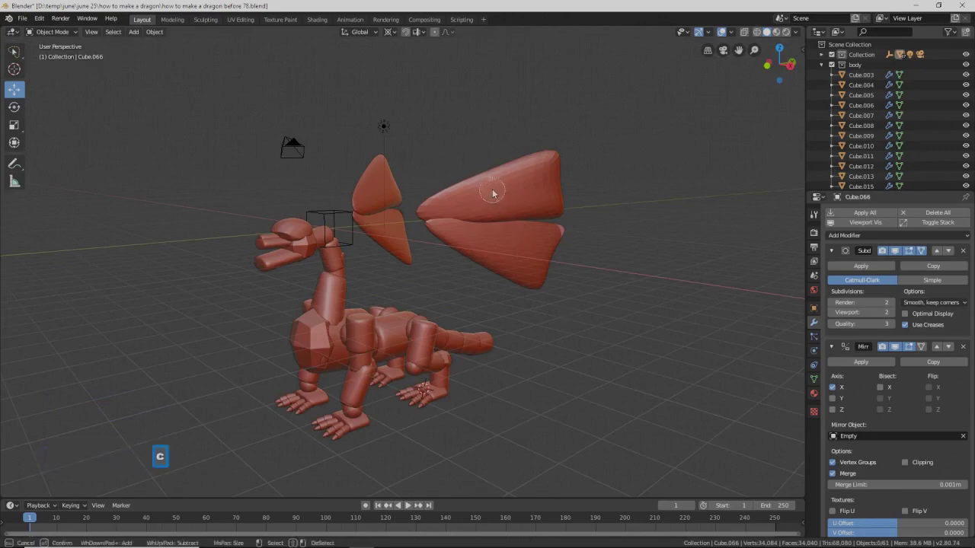
click(509, 246)
click(488, 197)
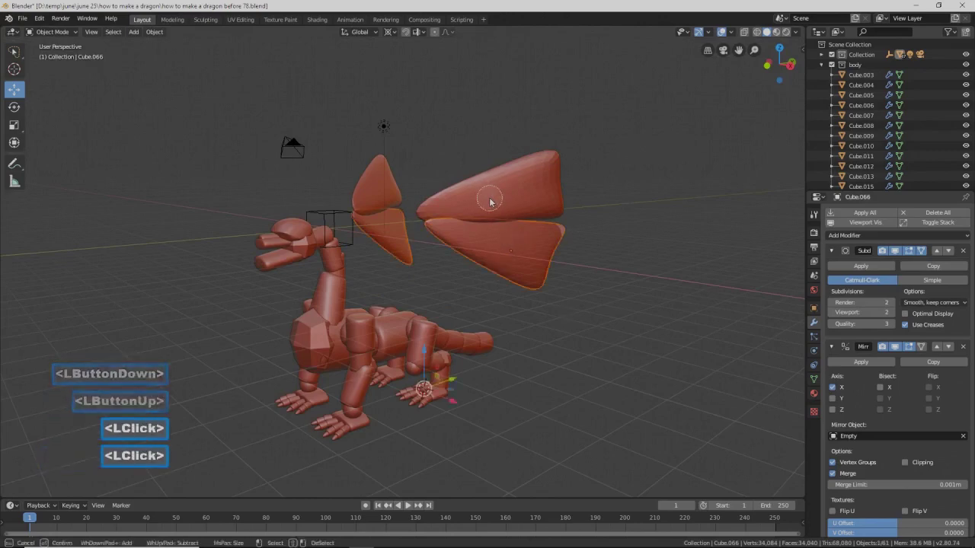
right_click(608, 202)
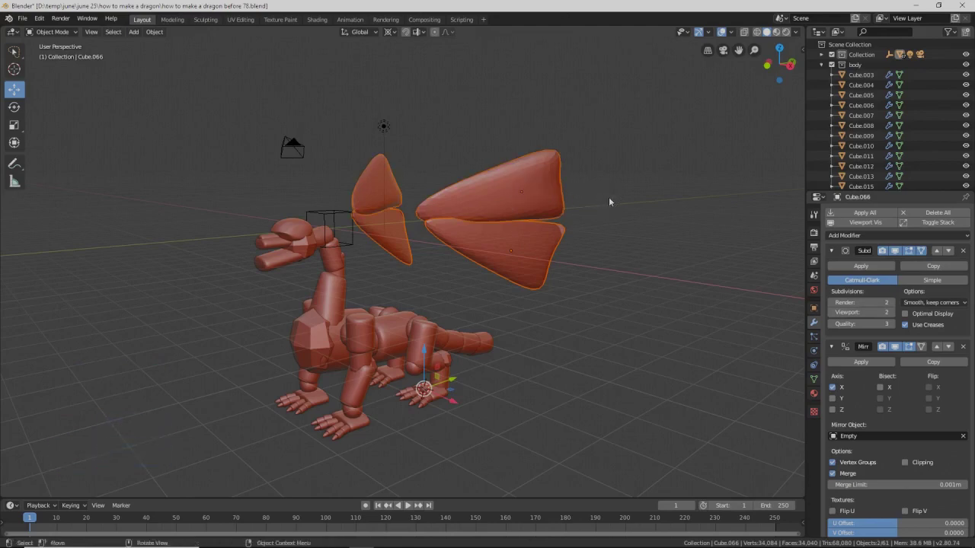
key(h)
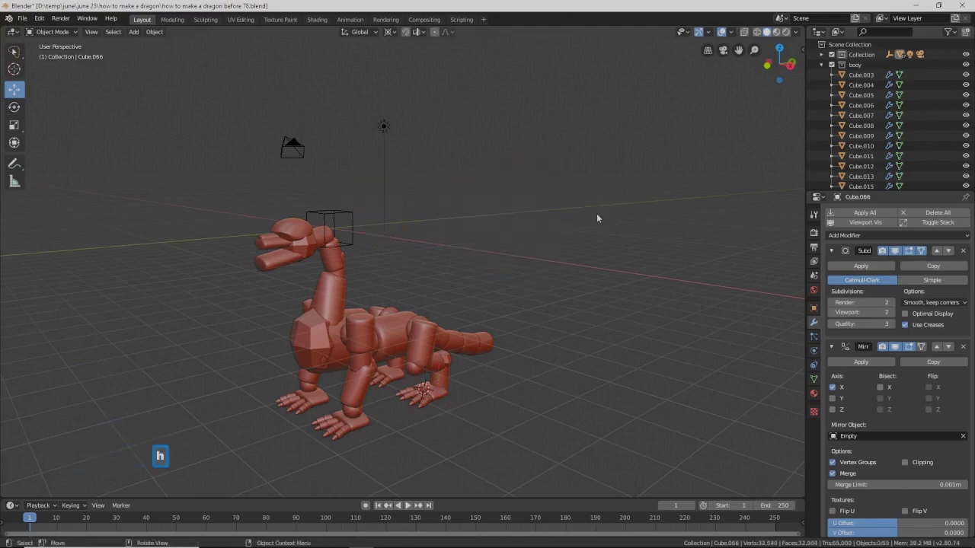
- Delete the faceted, unsmoothed shape at the front of the dragon's chest
click(309, 342)
mouse_move(309, 342)
middle_down()
mouse_move(290, 346)
mouse_move(313, 339)
middle_up()
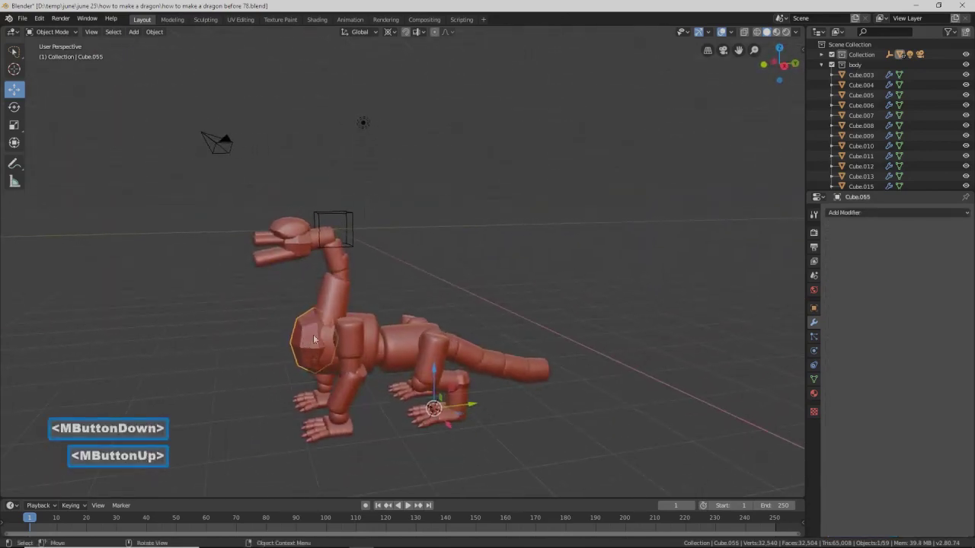
key(x)
click(470, 266)
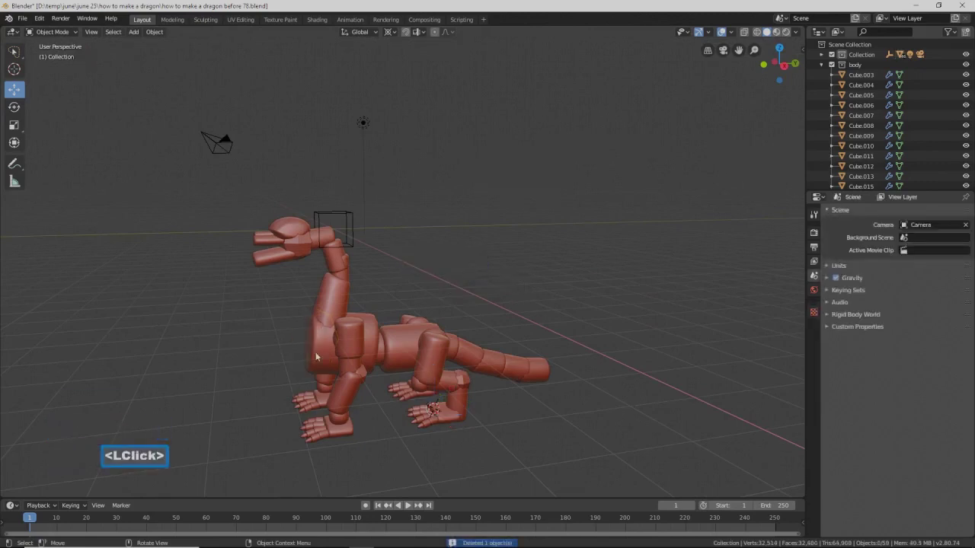
- Snap the 3D cursor to the small waist block behind the dragon's chest and set the pivot point to Median Point
click(381, 354)
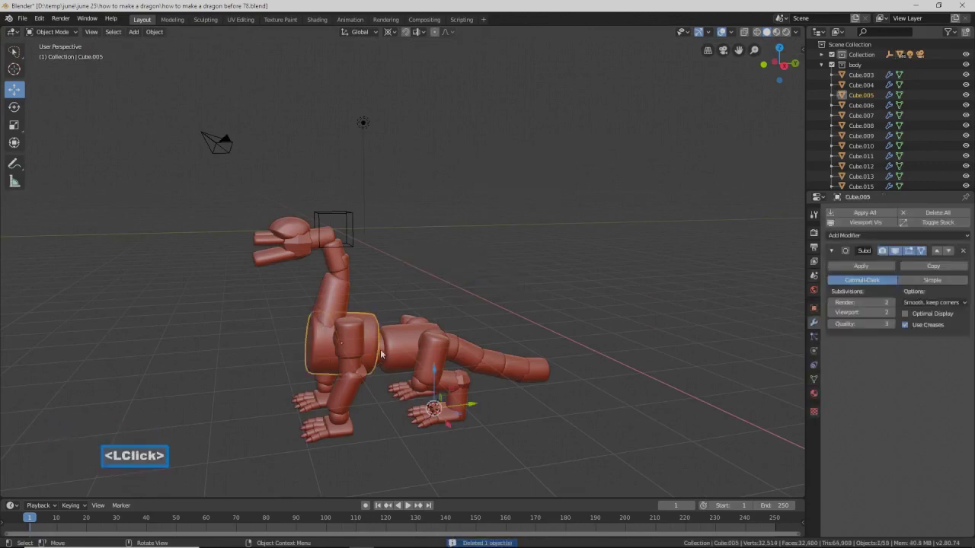
click(381, 355)
click(380, 357)
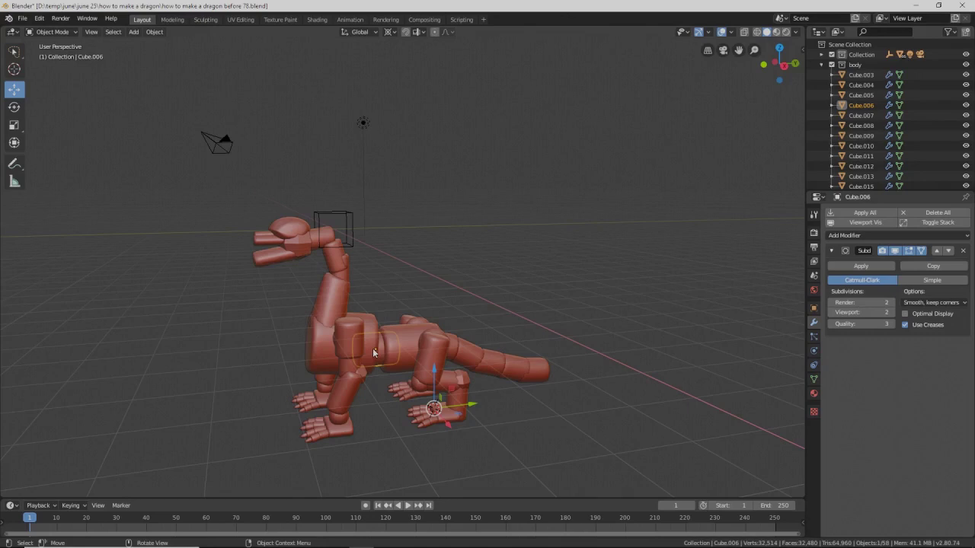
key(shift)
key(shift+s)
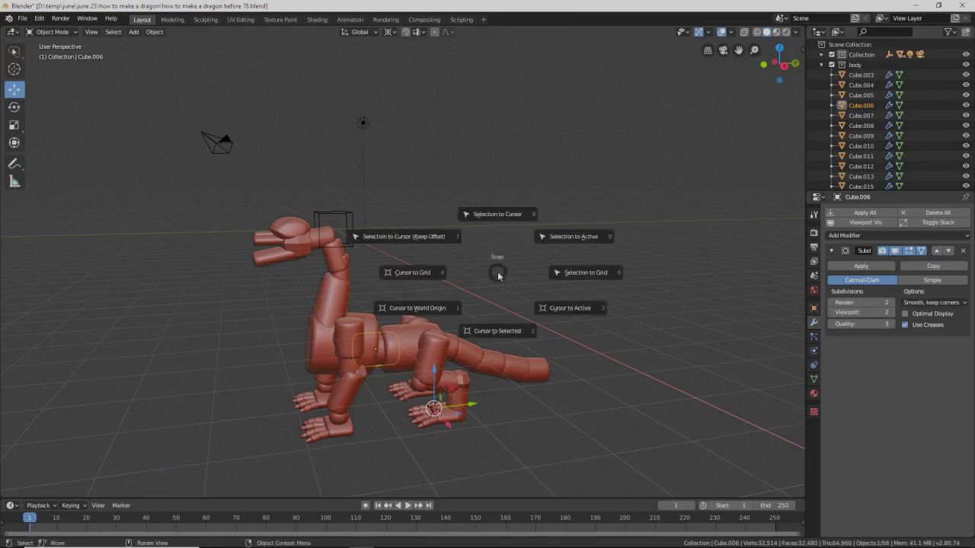
click(501, 333)
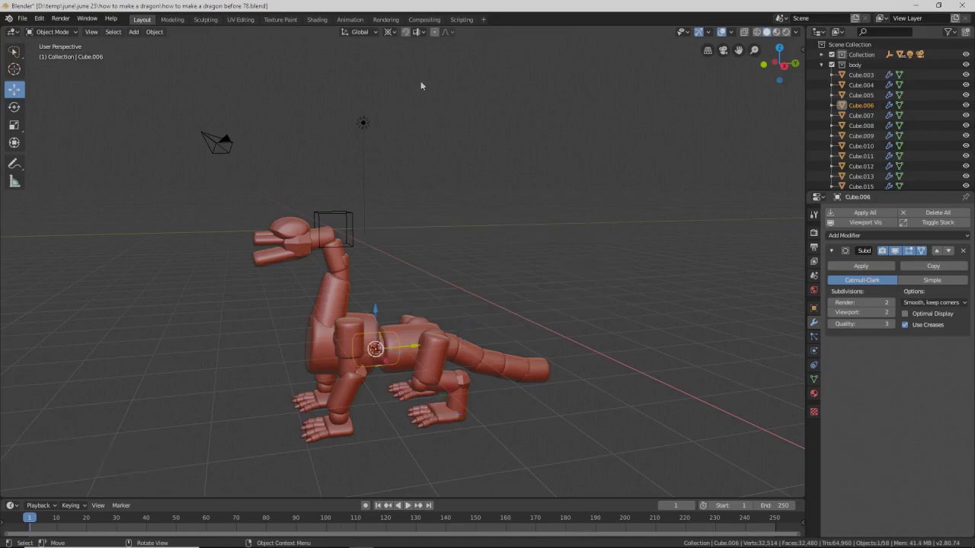
click(393, 32)
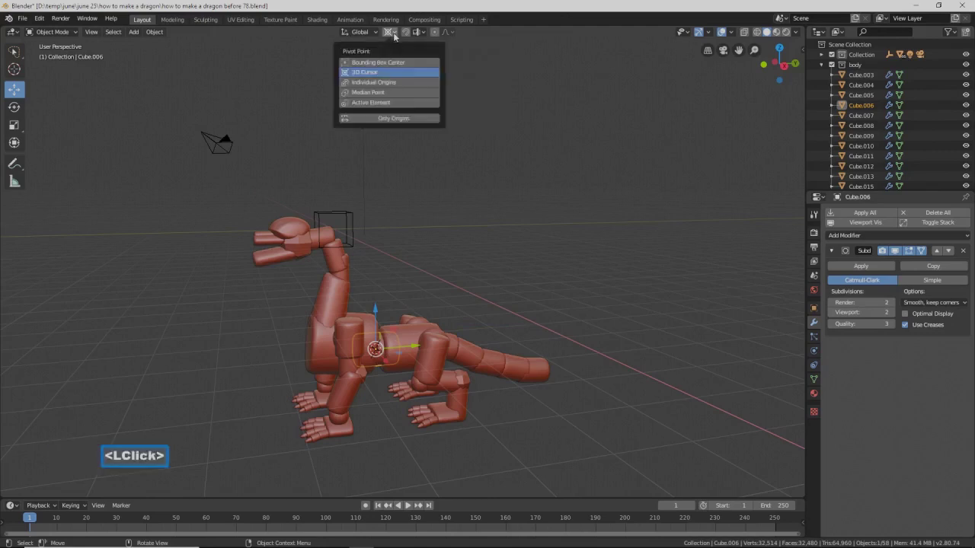
click(399, 92)
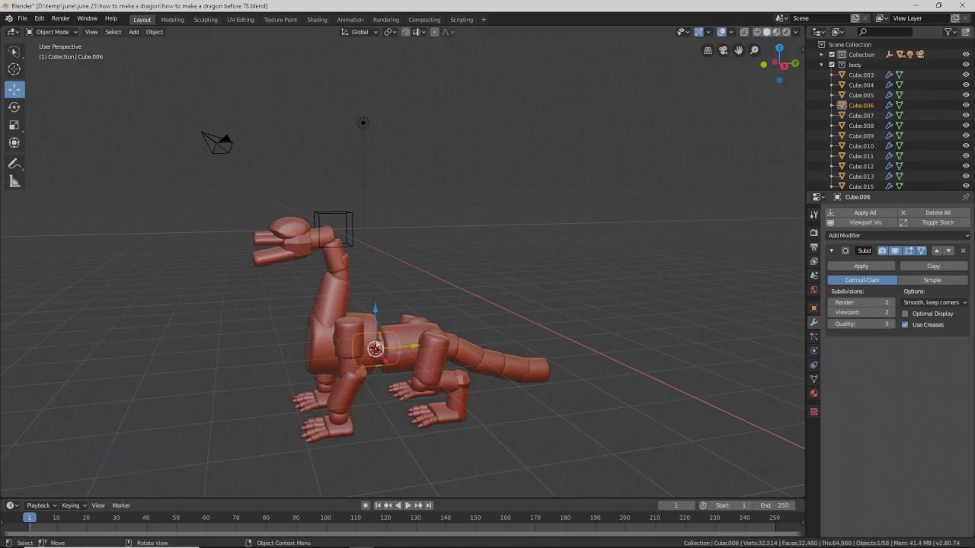
- Delete the small waist block and add a plain mesh cube at the 3D cursor in its place
key(x)
click(389, 350)
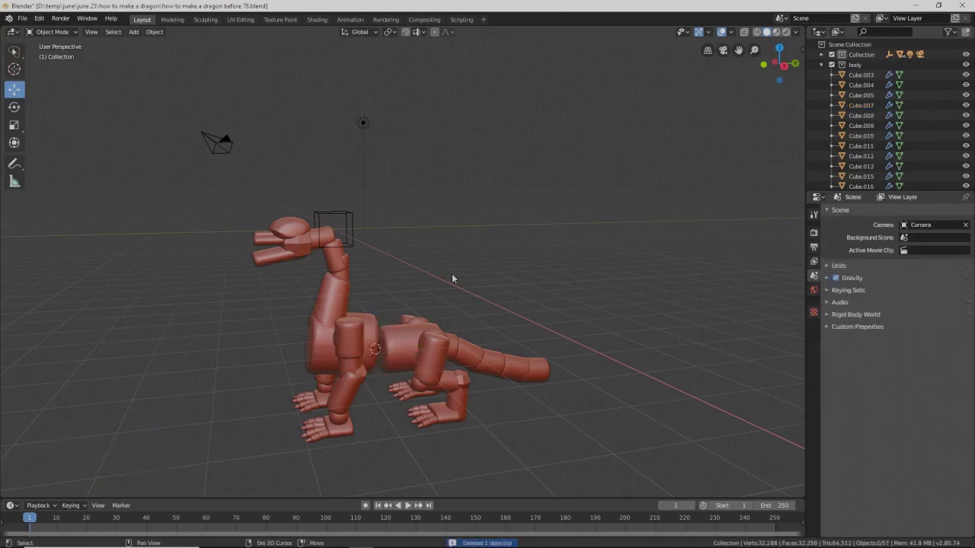
key(shift+a)
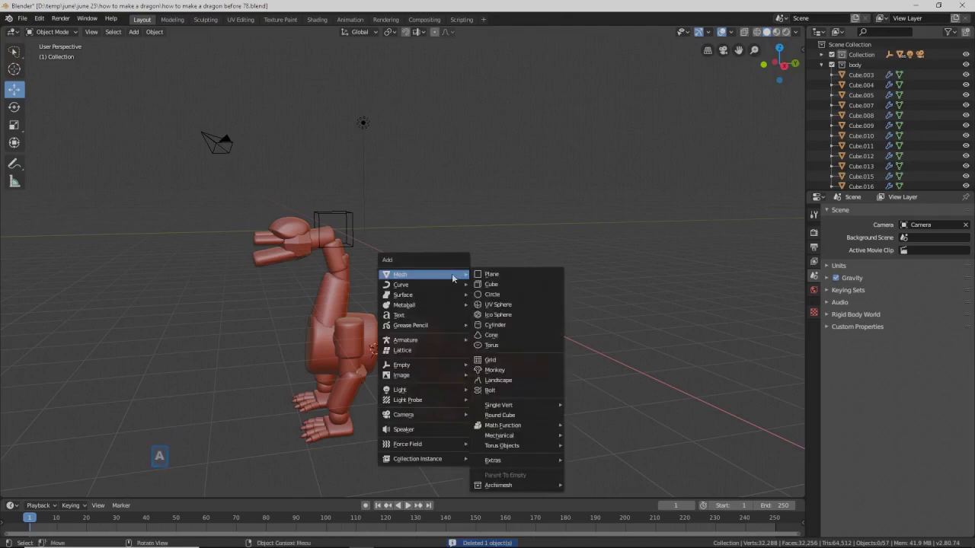
click(495, 284)
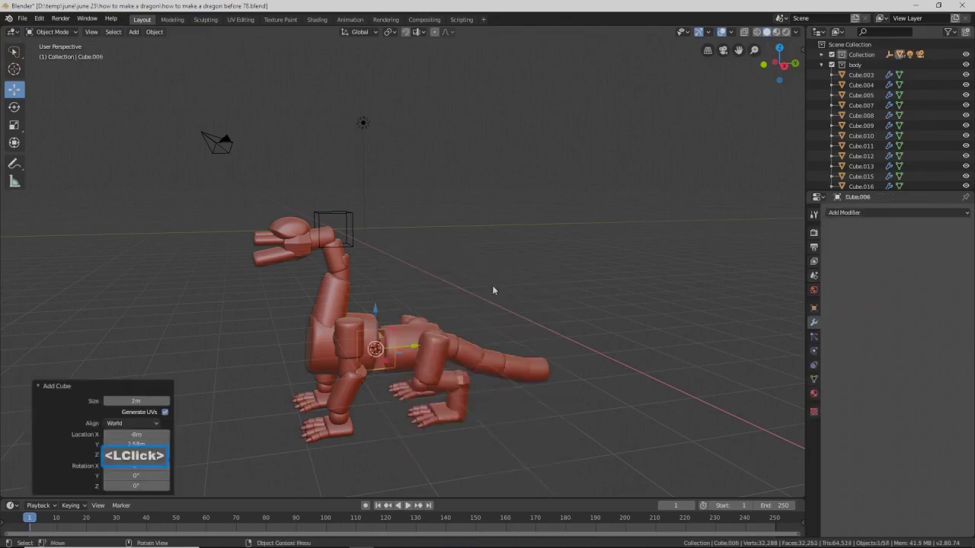
- Delete the large smoothed body block between the waist cube and the tail
middle_drag(434, 365, 411, 344)
middle_drag(477, 338, 451, 351)
click(409, 330)
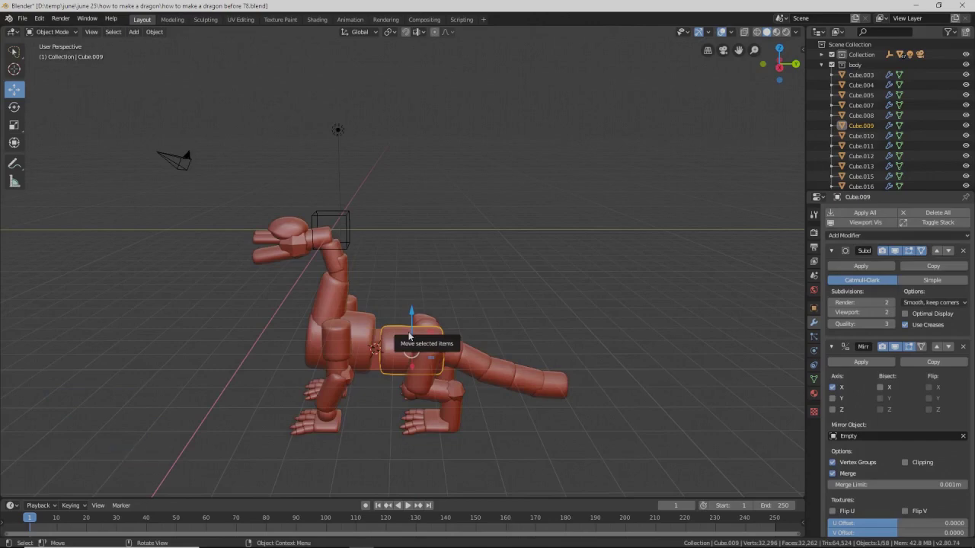
key(x)
click(409, 341)
- Duplicate the waist cube, move the copy back along Y to the hips and scale it up by about 1.3
click(380, 349)
key(shift+d)
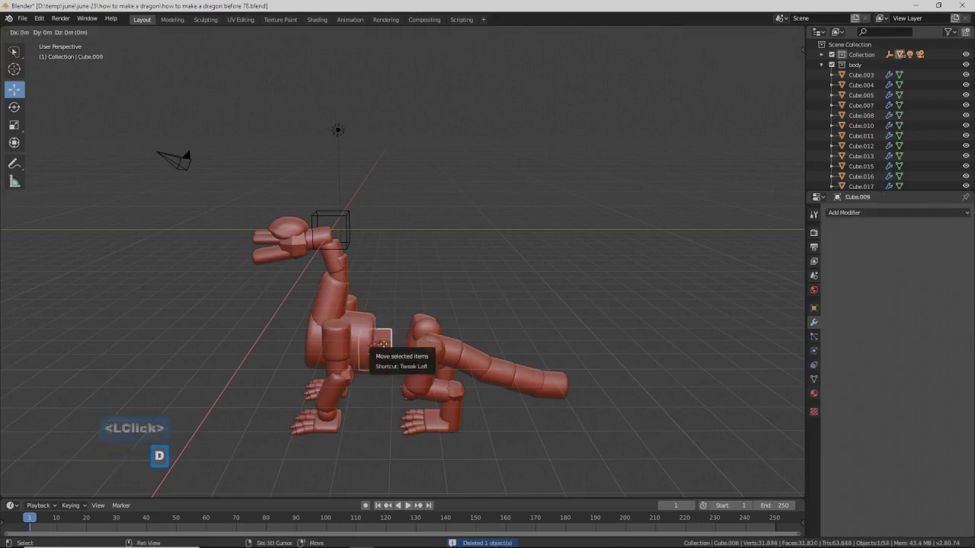
right_click(380, 348)
drag(406, 352, 438, 352)
key(s)
click(468, 375)
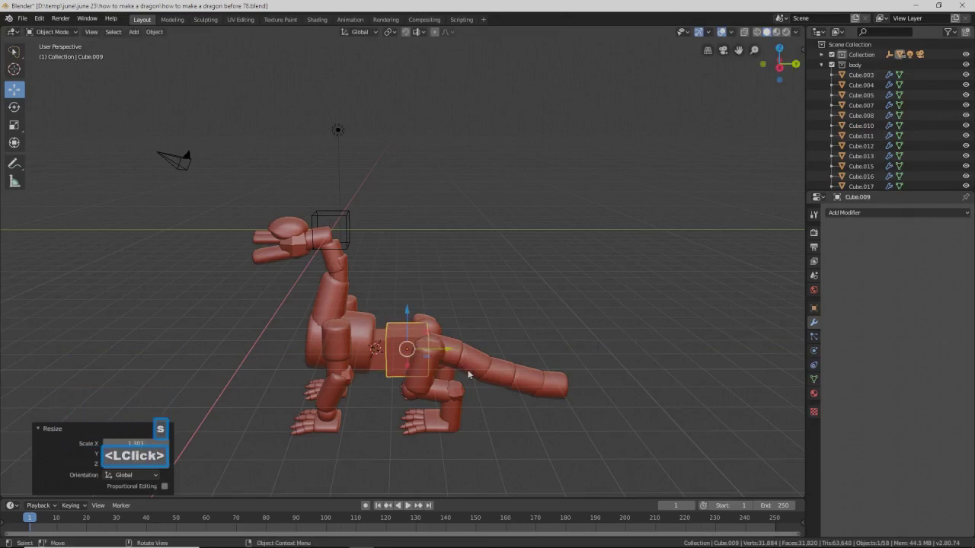
- Lengthen the hip cube slightly along Y and shift it 0.485 m along Y towards the tail
drag(449, 349, 452, 353)
key(s)
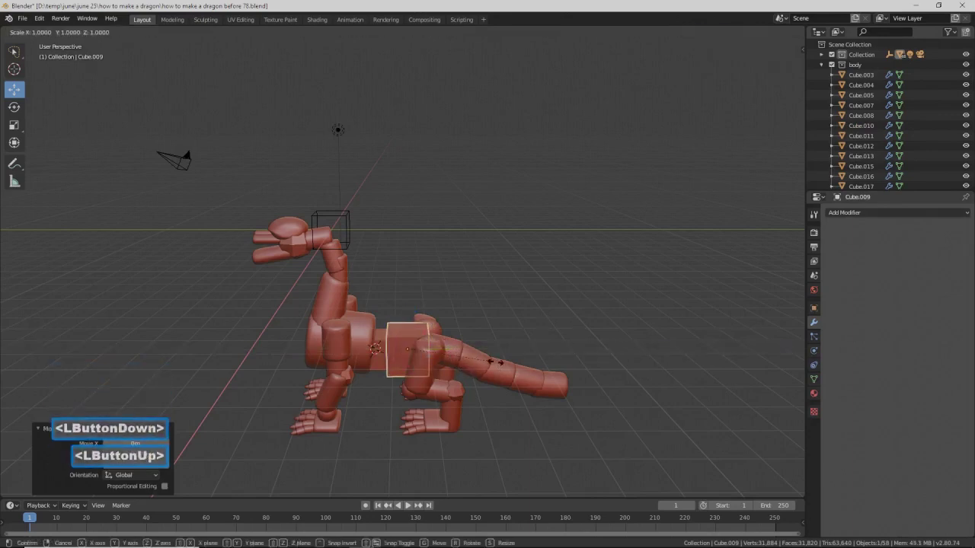
click(499, 359)
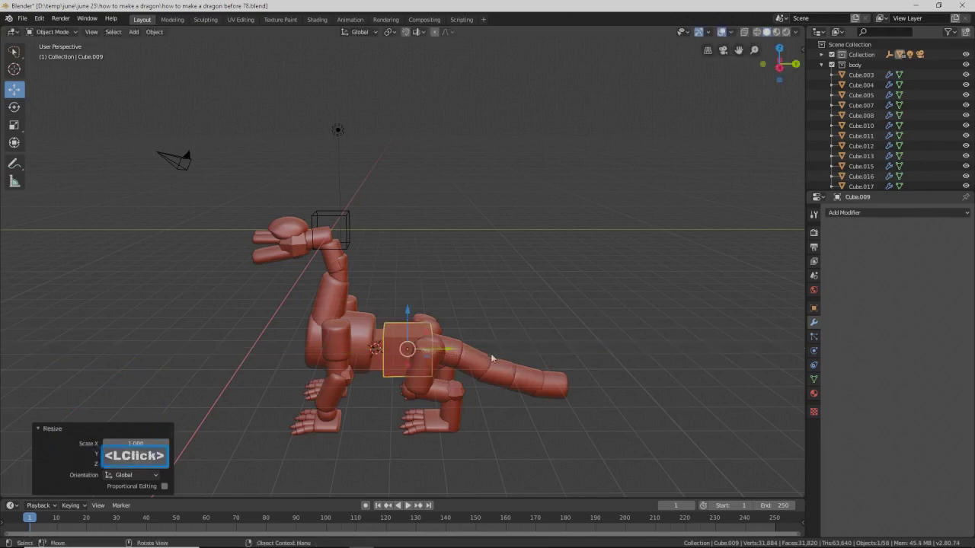
drag(451, 351, 458, 351)
middle_drag(492, 355, 501, 331)
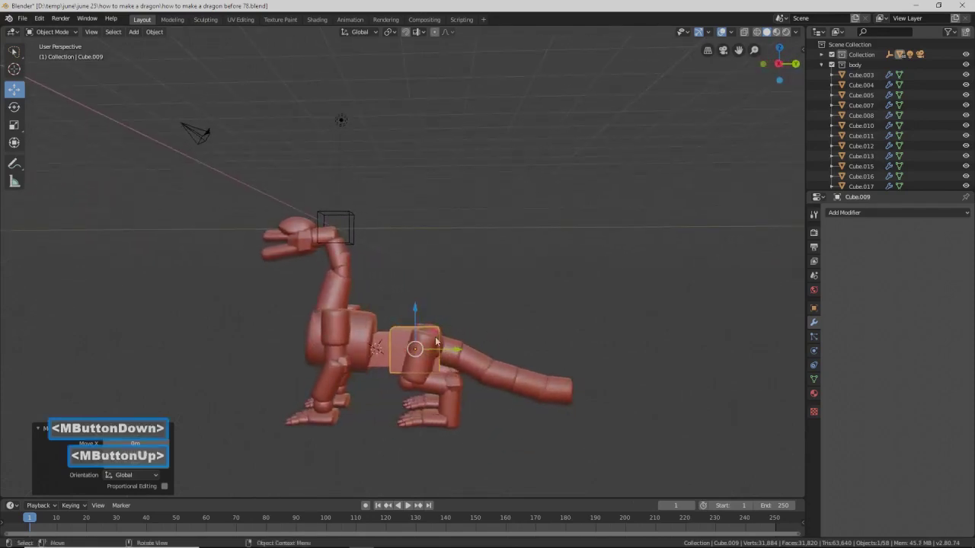
middle_drag(441, 333, 432, 362)
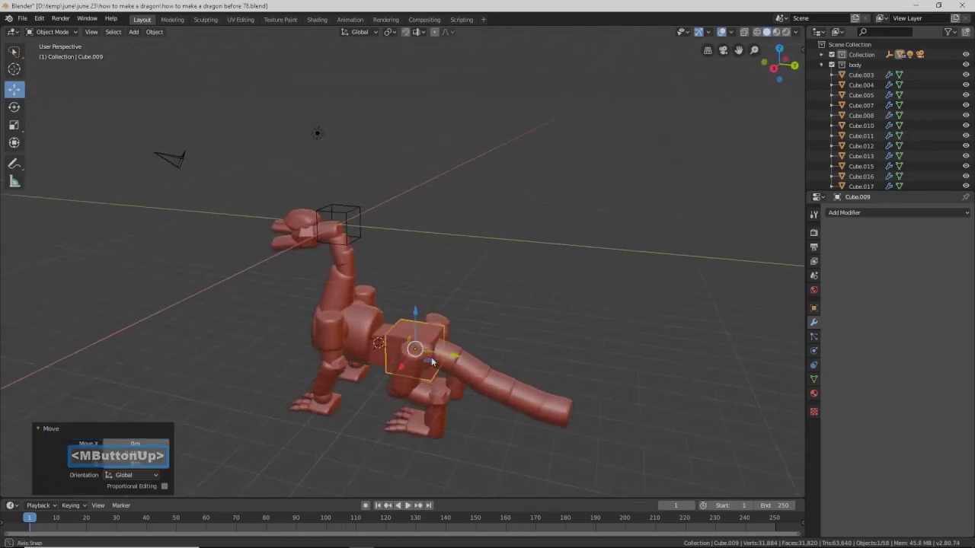
middle_click(432, 362)
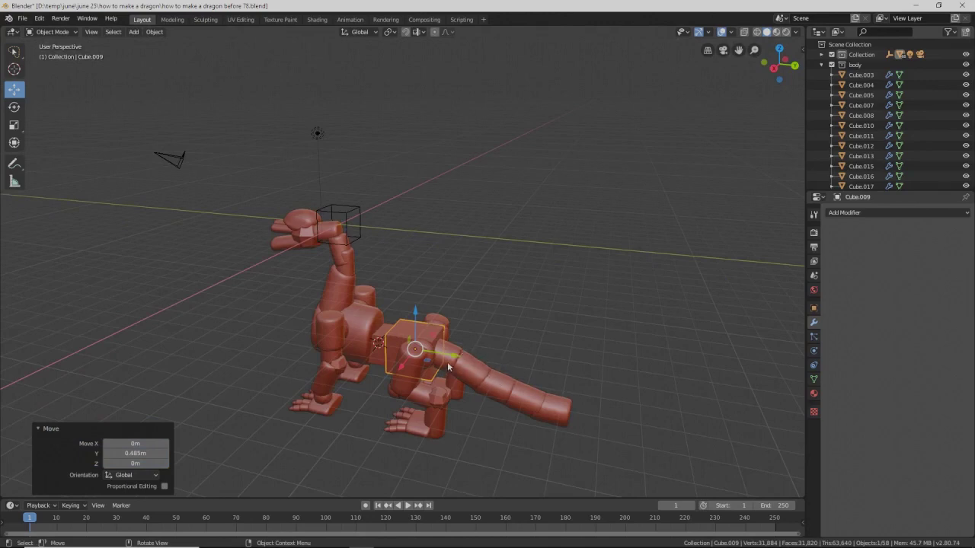
- Select all five smoothed tail segments and delete them
click(451, 367)
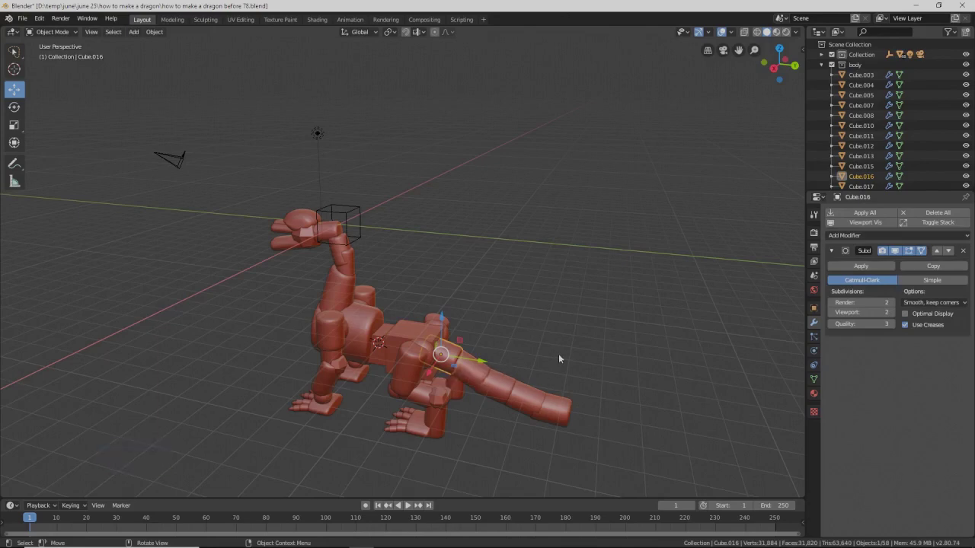
shift+click(497, 374)
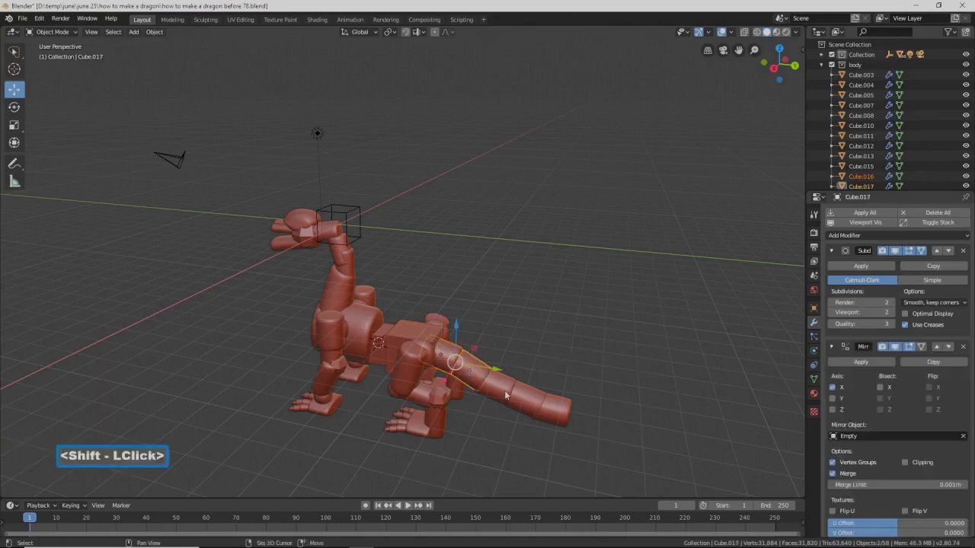
shift+click(502, 391)
shift+click(532, 401)
shift+click(555, 412)
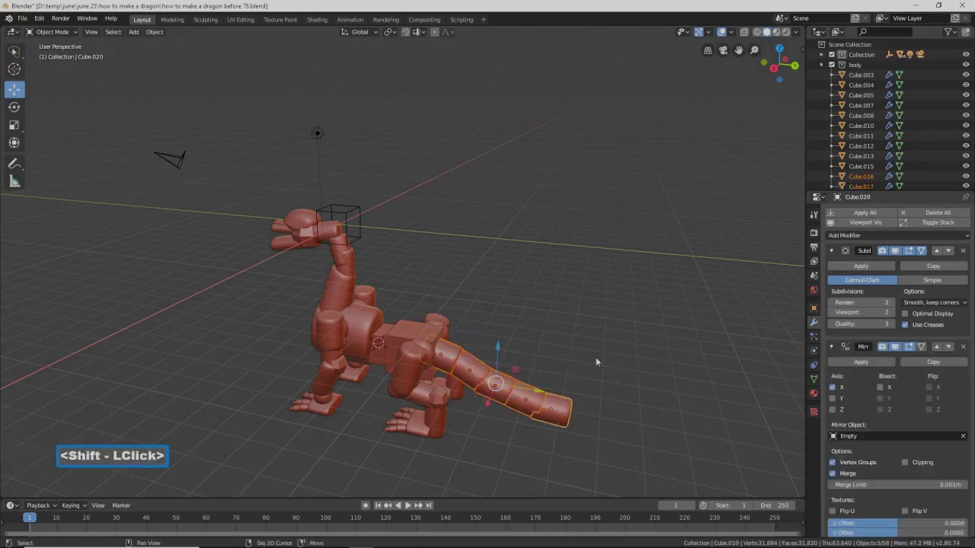
key(x)
click(596, 357)
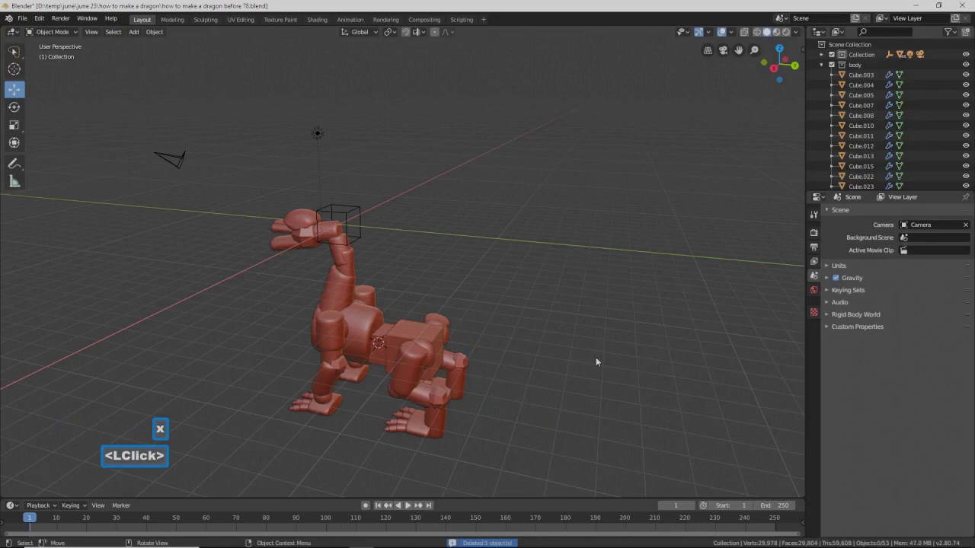
- Duplicate the hip cube, move the copy 2.86 m along Y and scale it by 3.281 along Y as a tail block
click(440, 344)
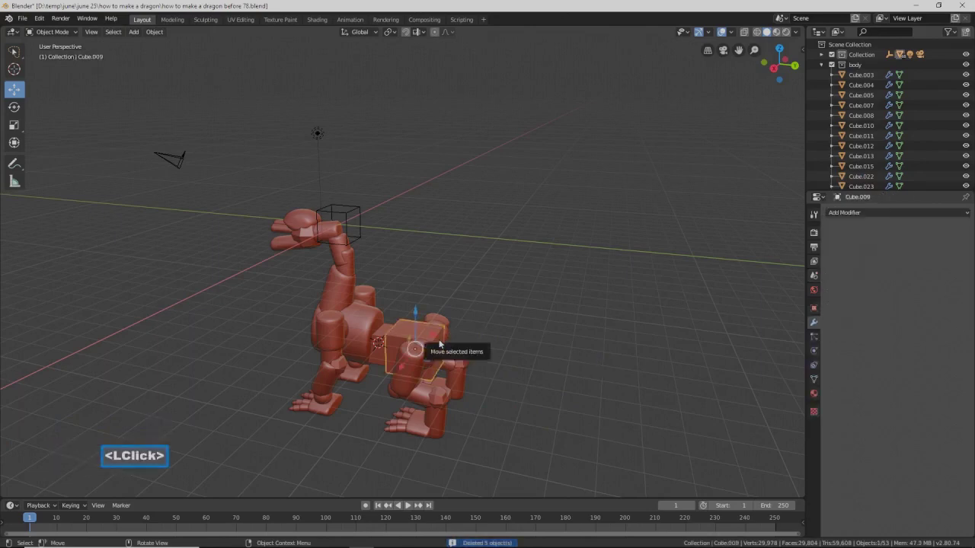
key(shift+d)
right_click(441, 345)
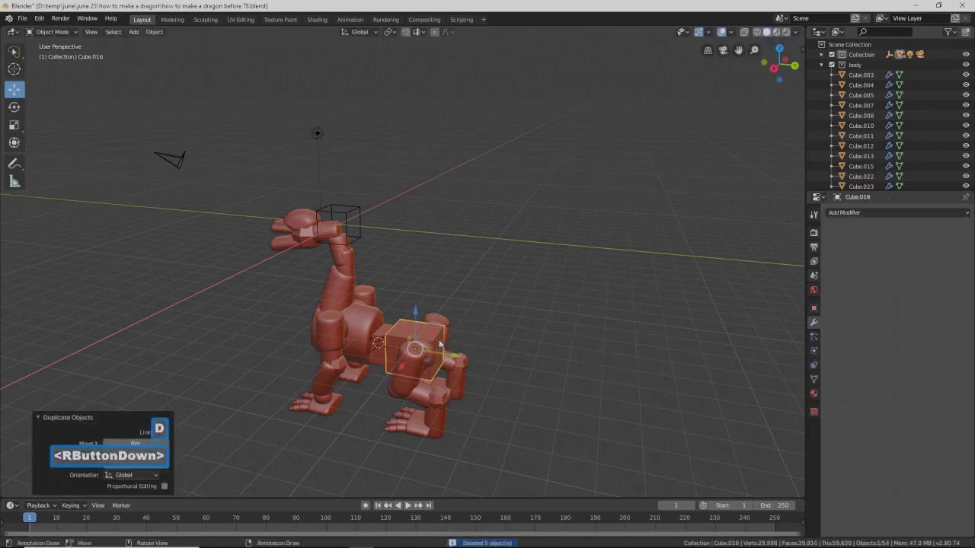
drag(444, 345, 494, 355)
key(s)
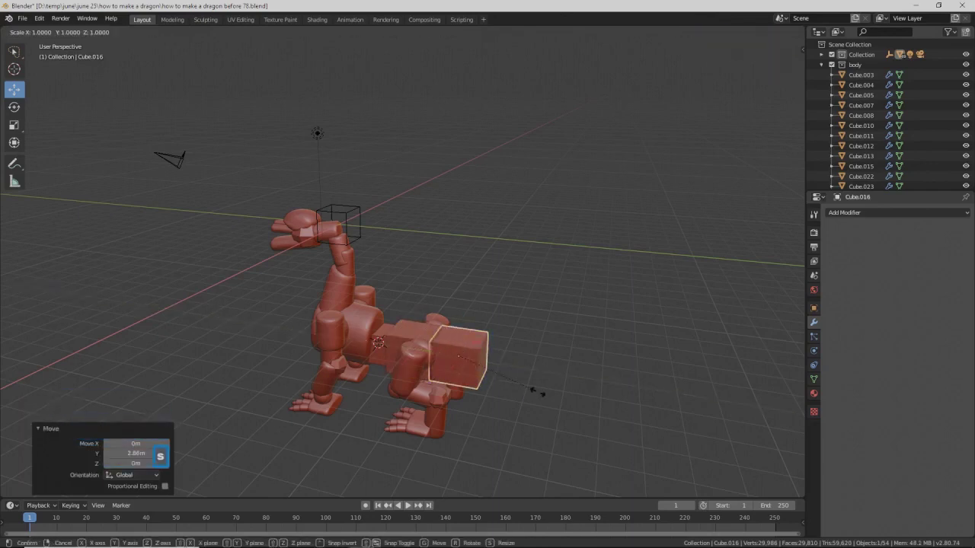
key(y)
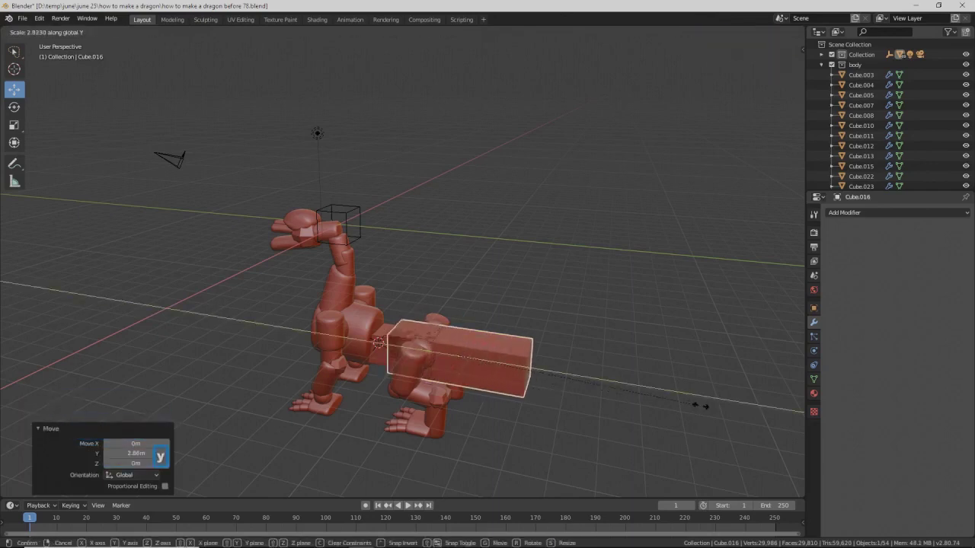
click(738, 410)
- Stretch the tail block further along Y, scale it uniformly by 0.829 and position it along Y behind the hips
scroll(601, 385, down, 3)
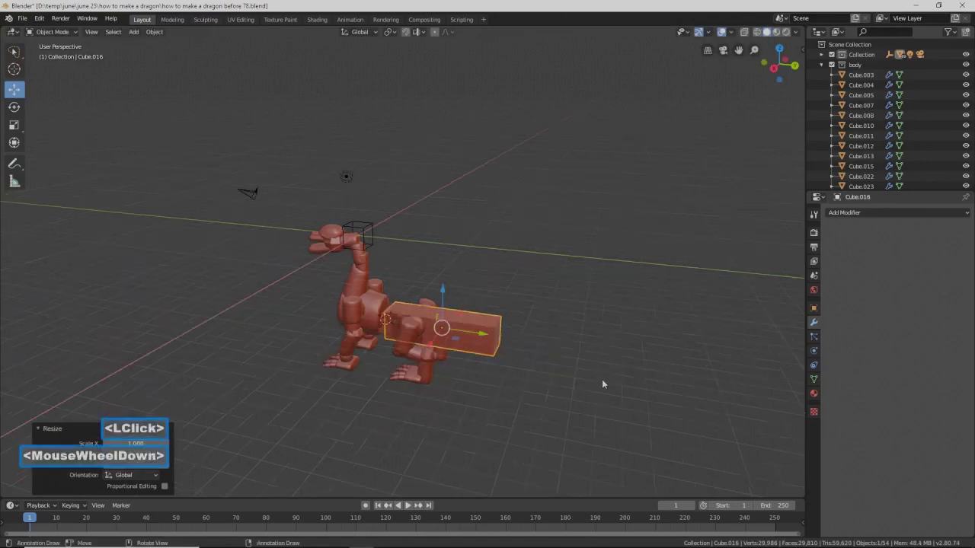
key(s)
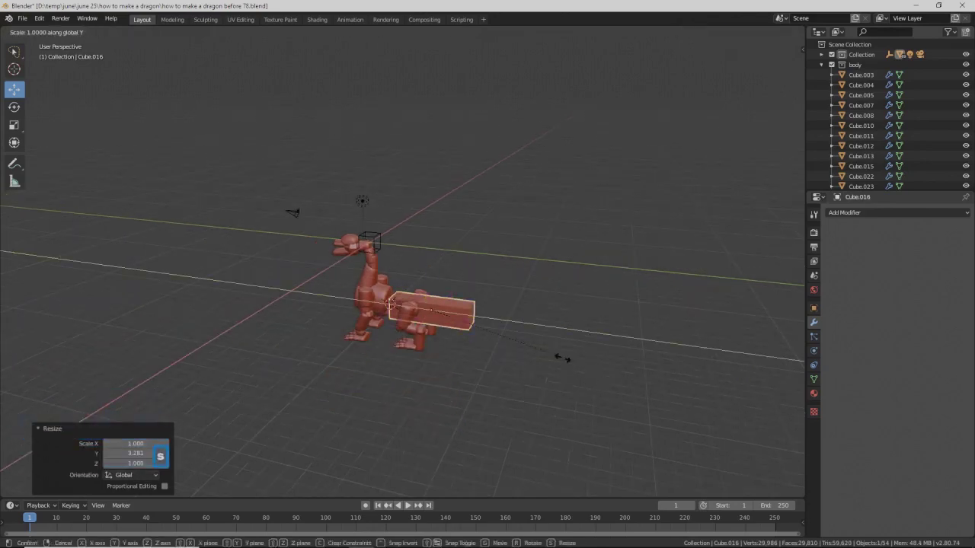
click(480, 326)
drag(474, 316, 561, 387)
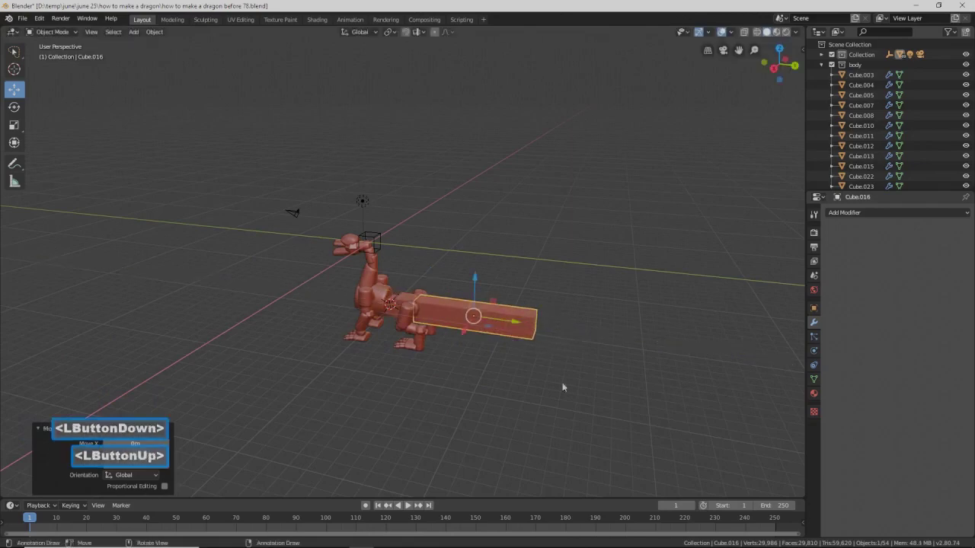
key(s)
click(592, 405)
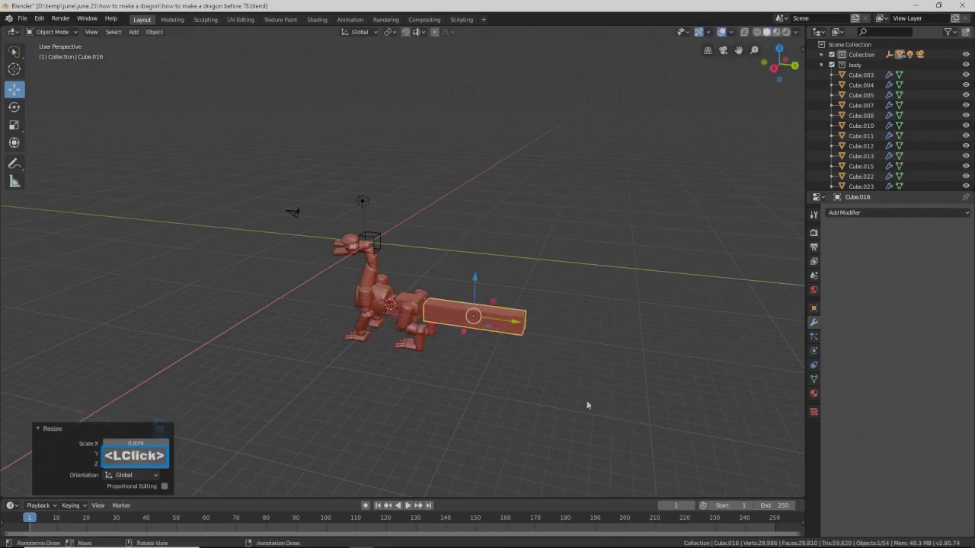
drag(521, 327, 512, 323)
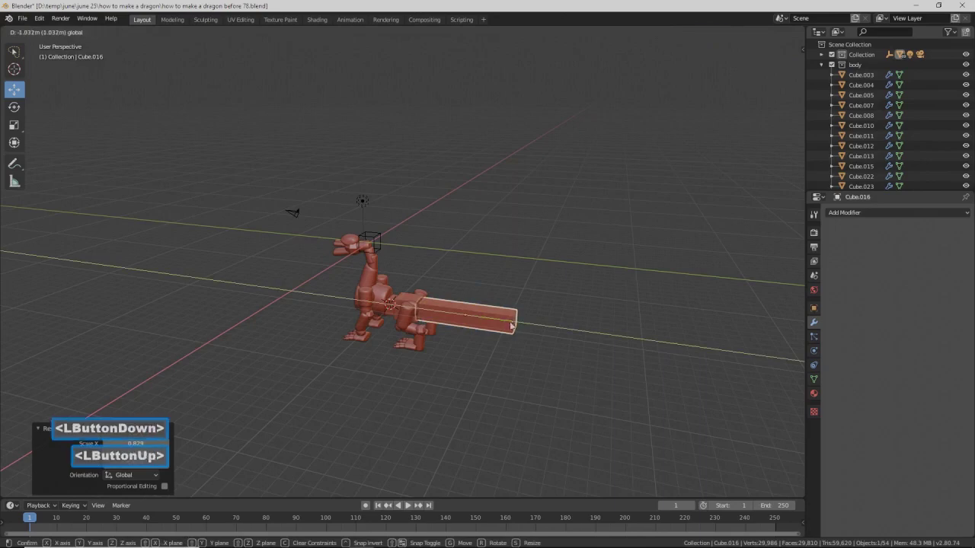
- Scale the tail block by 0.864 and move it forward along Y against the hip cube
scroll(542, 381, up, 2)
middle_drag(546, 387, 516, 387)
middle_drag(513, 390, 542, 394)
key(s)
click(570, 371)
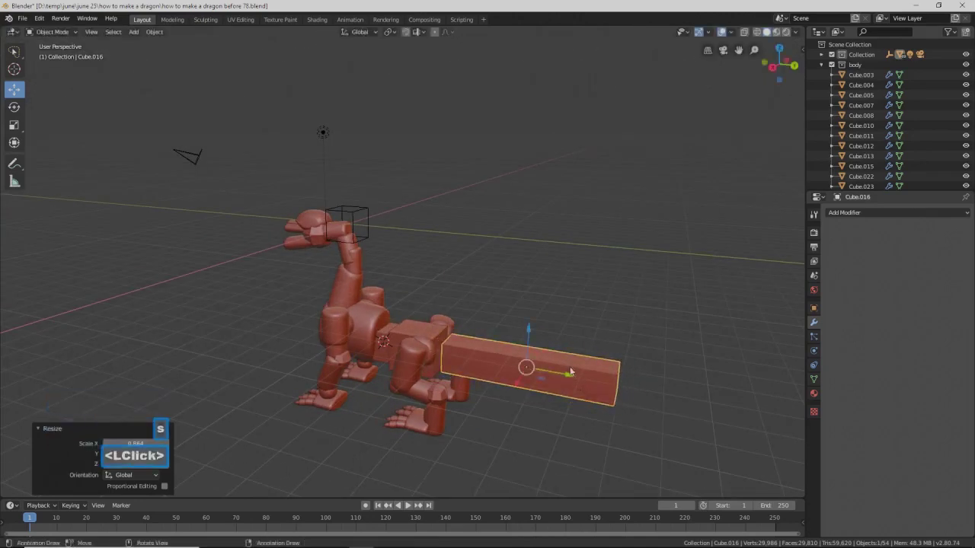
drag(570, 372, 559, 374)
- Rotate the tail block about the X axis so its rear slopes down, and lower it along Z to hip level
mouse_move(559, 374)
middle_down()
mouse_move(577, 358)
mouse_move(568, 367)
middle_up()
key(r)
key(x)
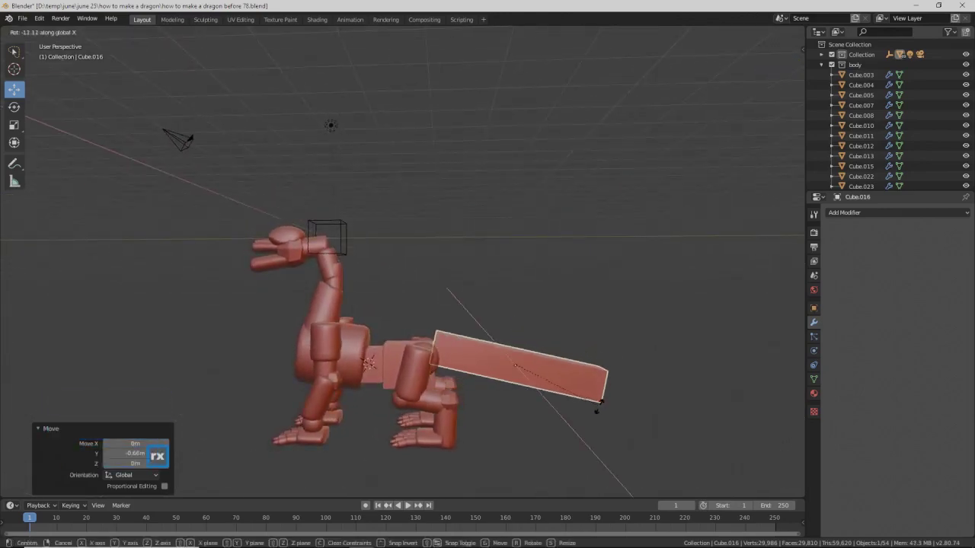
click(596, 409)
drag(516, 329, 519, 339)
mouse_move(519, 340)
middle_down()
mouse_move(492, 367)
mouse_move(519, 367)
mouse_move(483, 349)
mouse_move(511, 370)
mouse_move(514, 358)
middle_up()
drag(515, 352, 515, 358)
mouse_move(515, 358)
middle_down()
mouse_move(495, 359)
mouse_move(506, 358)
middle_up()
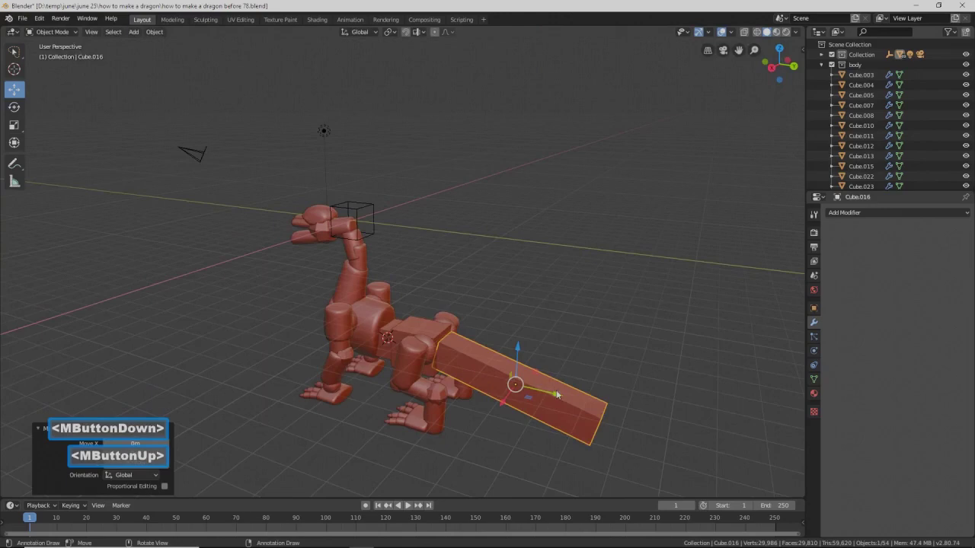
- Nudge the sloped tail block forward along Y so its front end overlaps the hip cube
drag(557, 393, 553, 397)
mouse_move(553, 396)
middle_down()
mouse_move(485, 363)
mouse_move(567, 369)
mouse_move(559, 388)
middle_up()
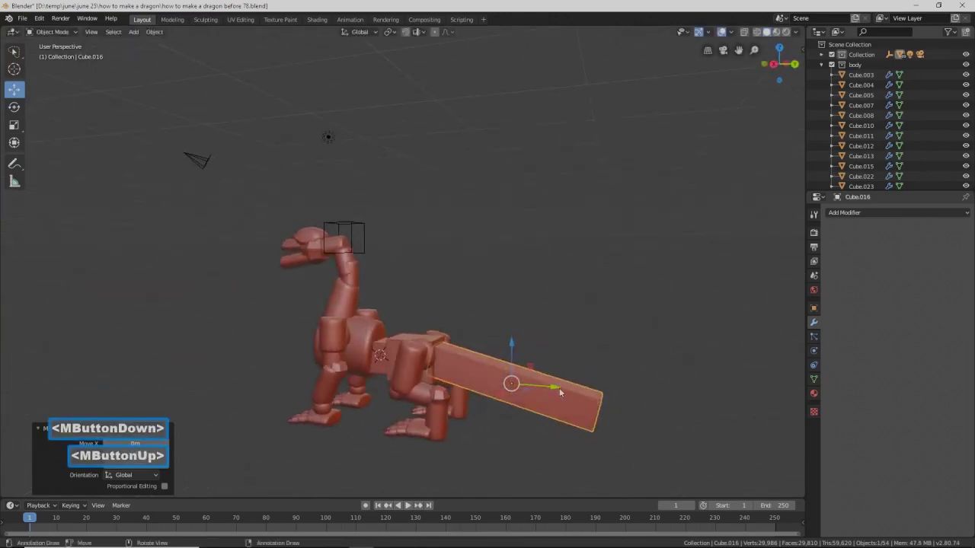
drag(559, 388, 553, 388)
middle_drag(553, 388, 575, 361)
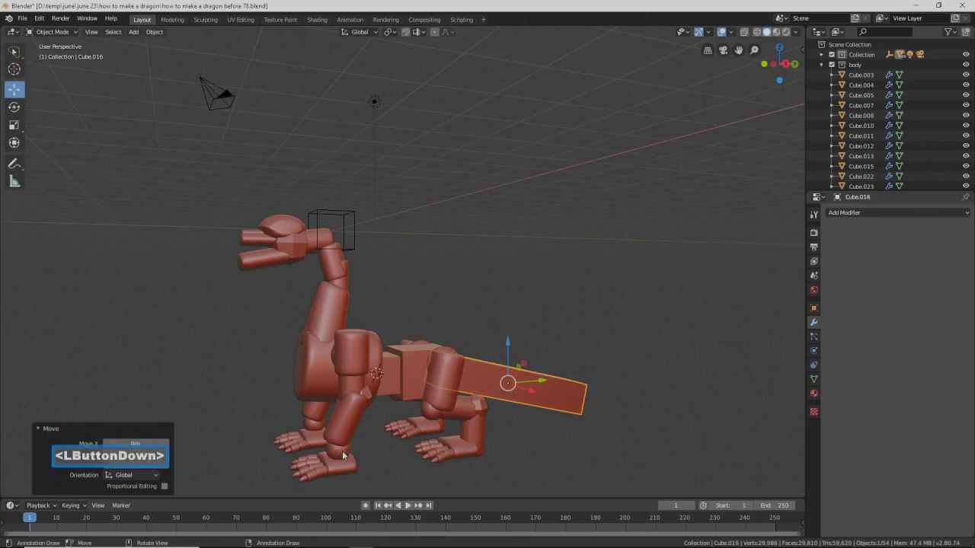
- Delete the mirrored lower-leg piece above the front feet and save the file as how to make a dragon before 79.blend
click(342, 454)
key(x)
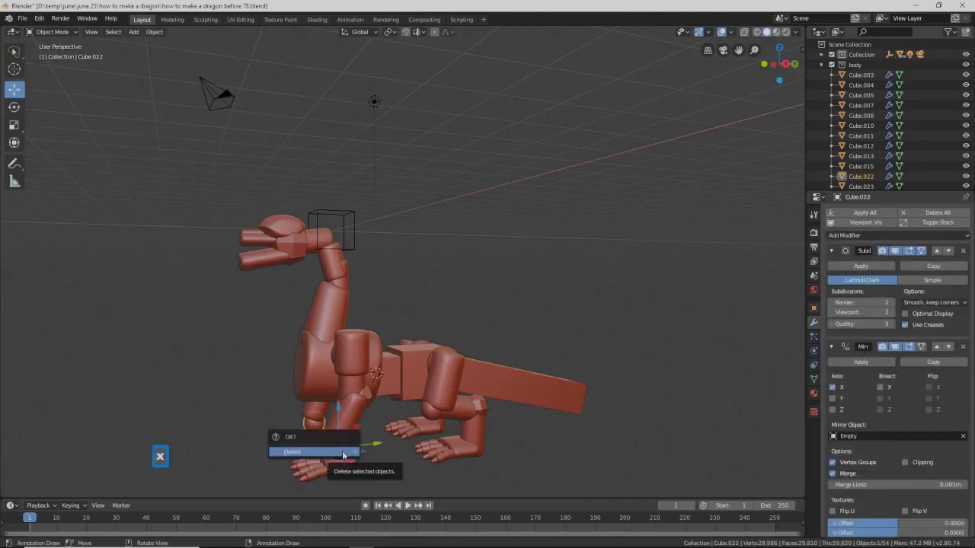
click(343, 456)
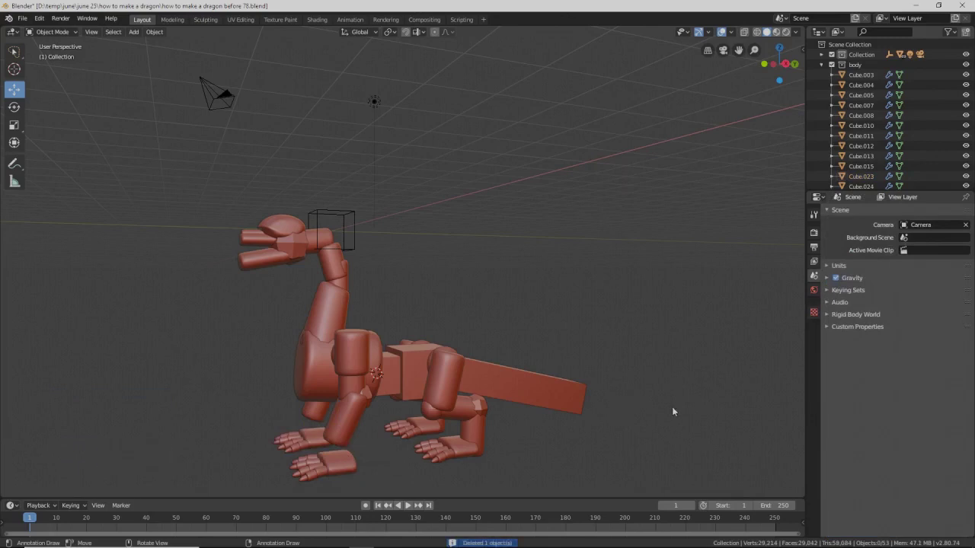
key(Pause)
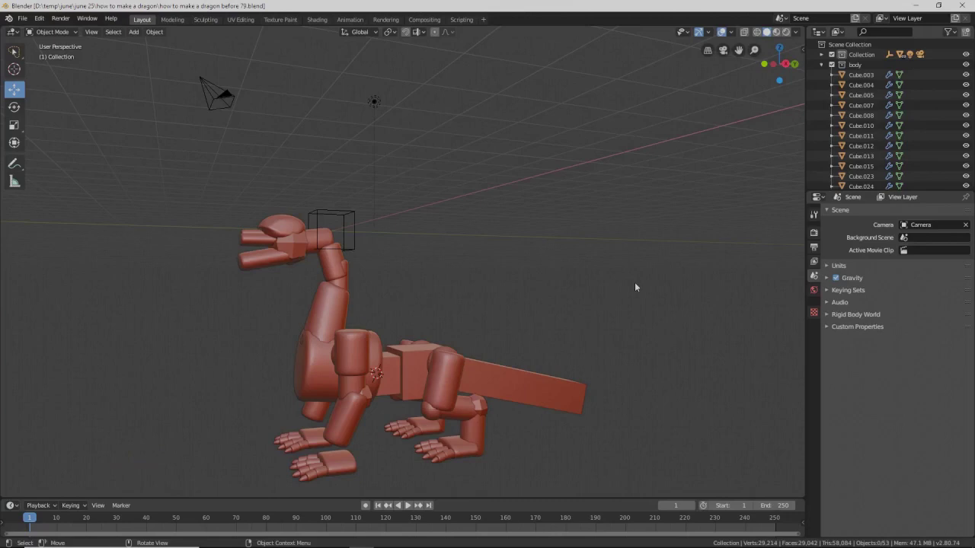
- Duplicate the hind lower-leg piece above the foot, move the copy -7.35 m along Y onto the front foot and scale it by 0.817
click(470, 435)
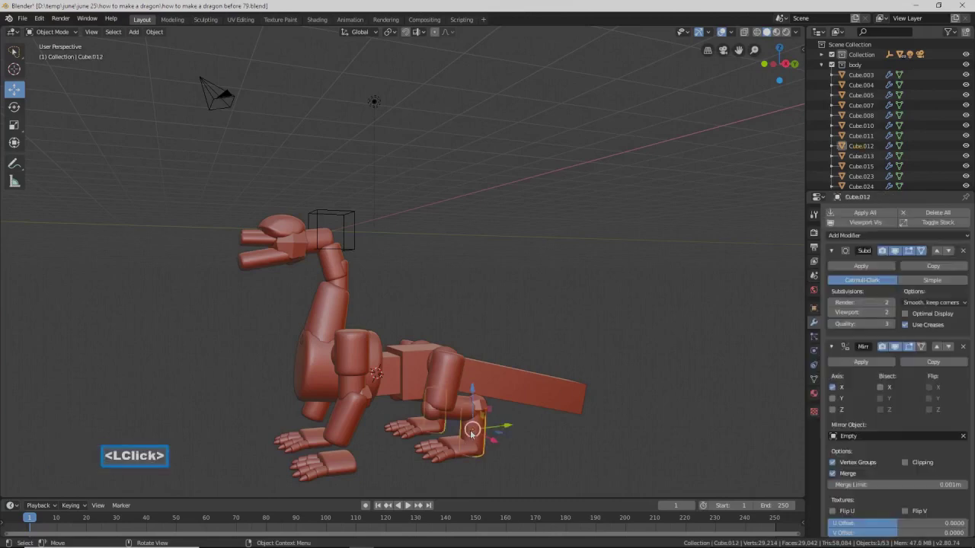
key(shift+d)
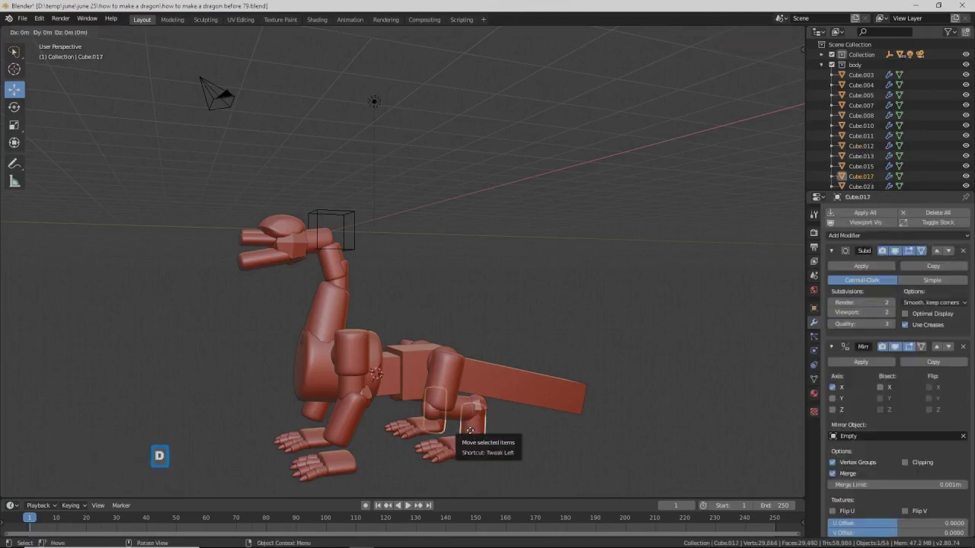
right_click(473, 433)
drag(502, 432, 375, 450)
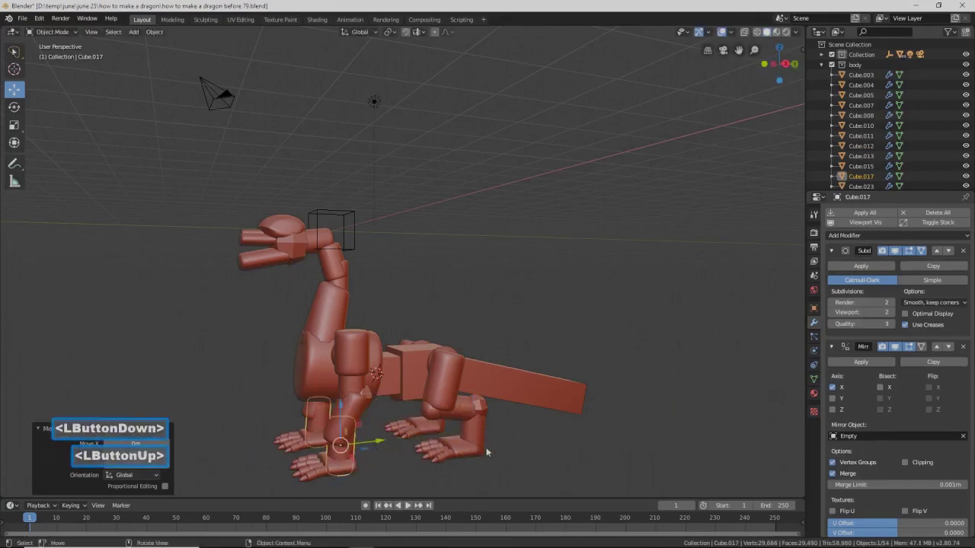
key(s)
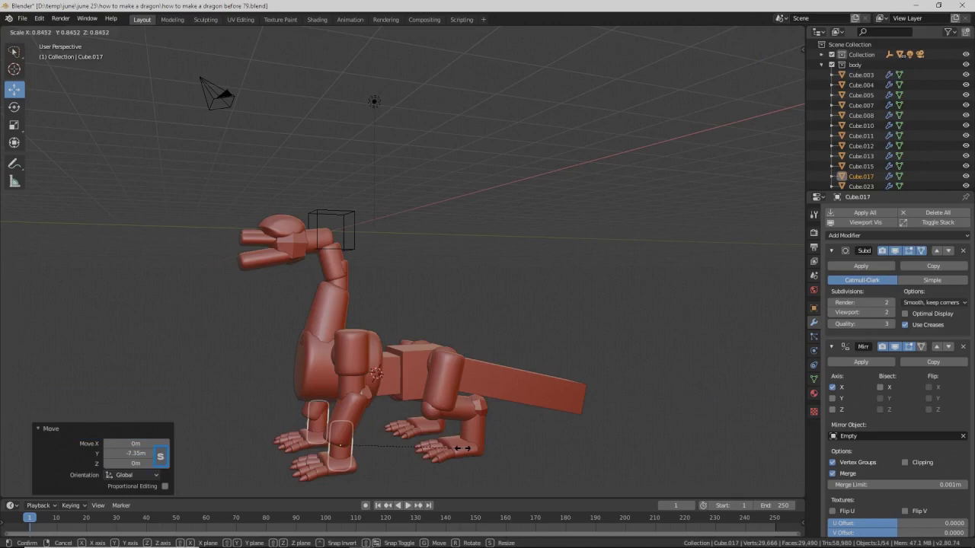
click(457, 448)
- Shift the copied lower-leg piece about 0.22 m along X to line up with the front leg, and save the file as version 80
mouse_move(426, 426)
middle_down()
mouse_move(395, 390)
mouse_move(370, 418)
mouse_move(428, 416)
middle_up()
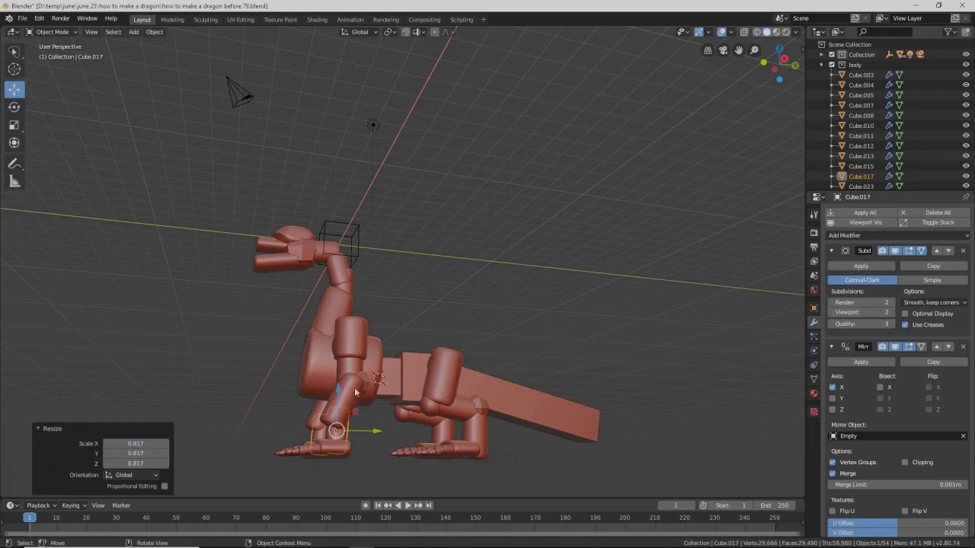
middle_drag(384, 420, 442, 435)
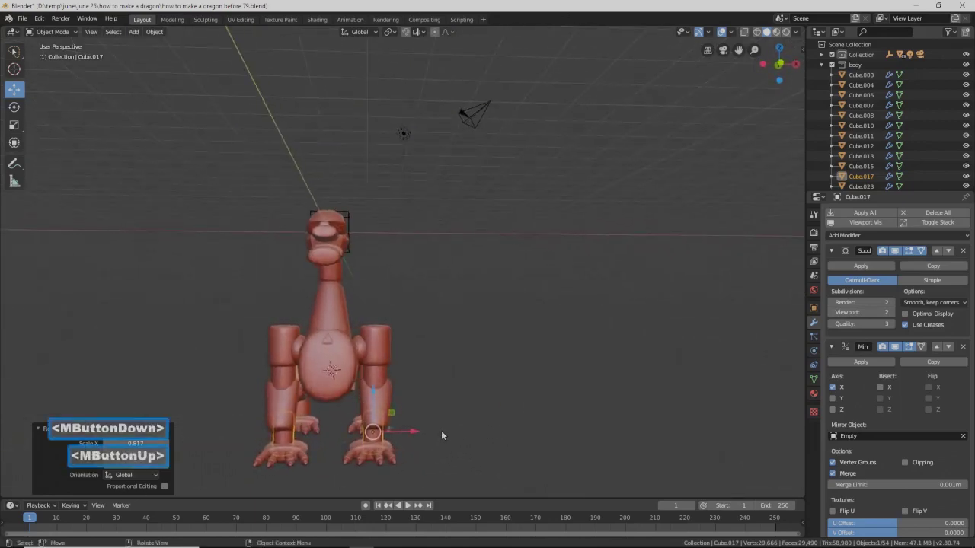
drag(416, 436, 467, 410)
middle_drag(467, 409, 632, 392)
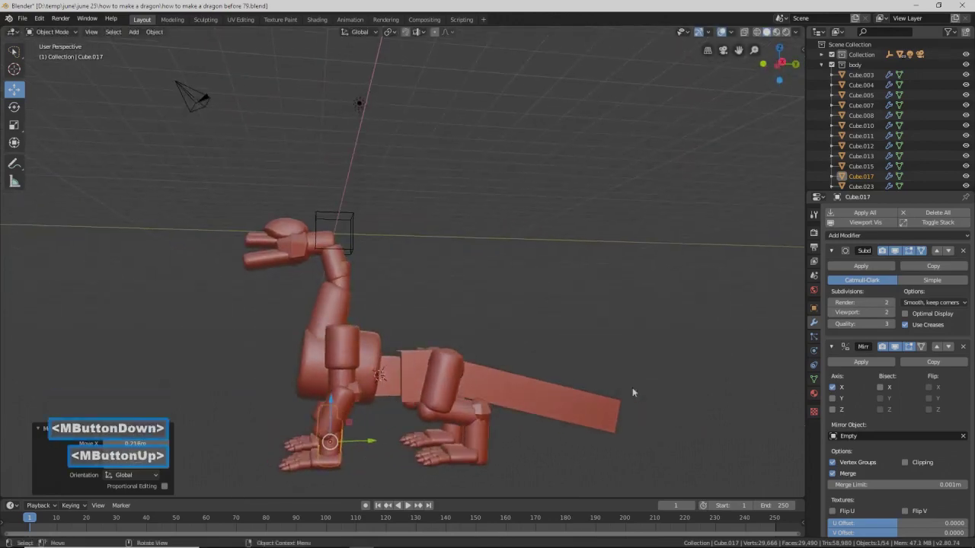
click(678, 451)
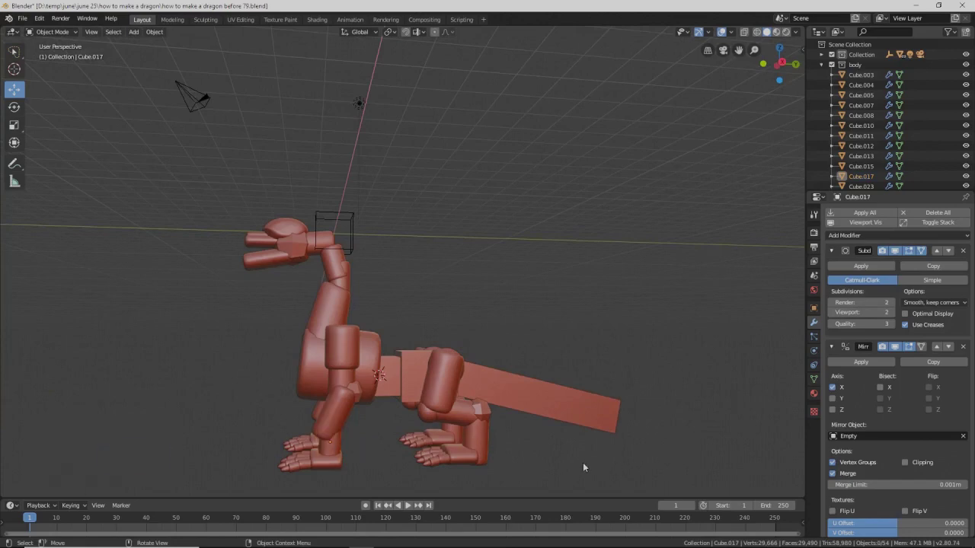
key(Pause)
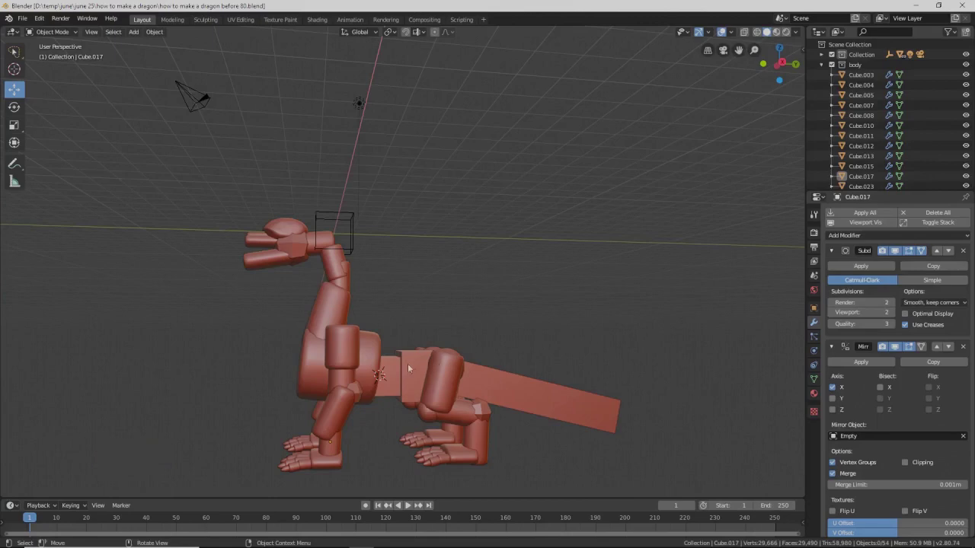
- Stretch the waist cube along Y by about 1.6, shift it 0.221 m along Y so it overlaps chest and hips, and save the file
click(386, 373)
mouse_move(390, 380)
middle_down()
mouse_move(370, 385)
mouse_move(385, 390)
middle_up()
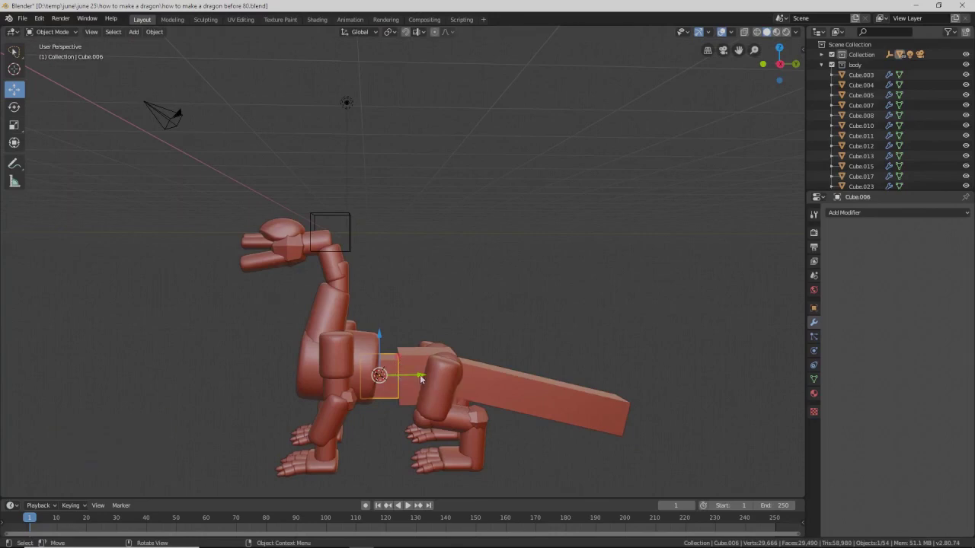
key(s)
key(y)
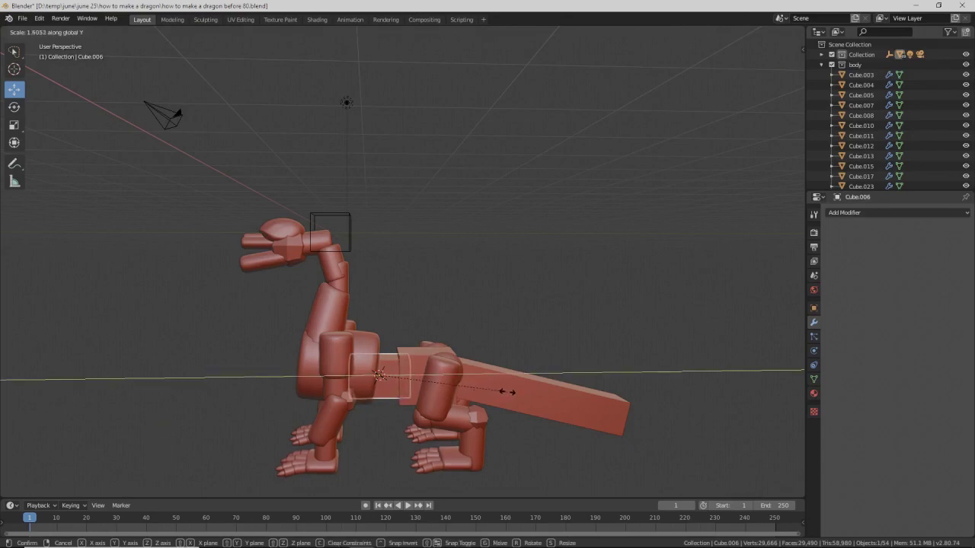
click(507, 392)
drag(421, 376, 425, 377)
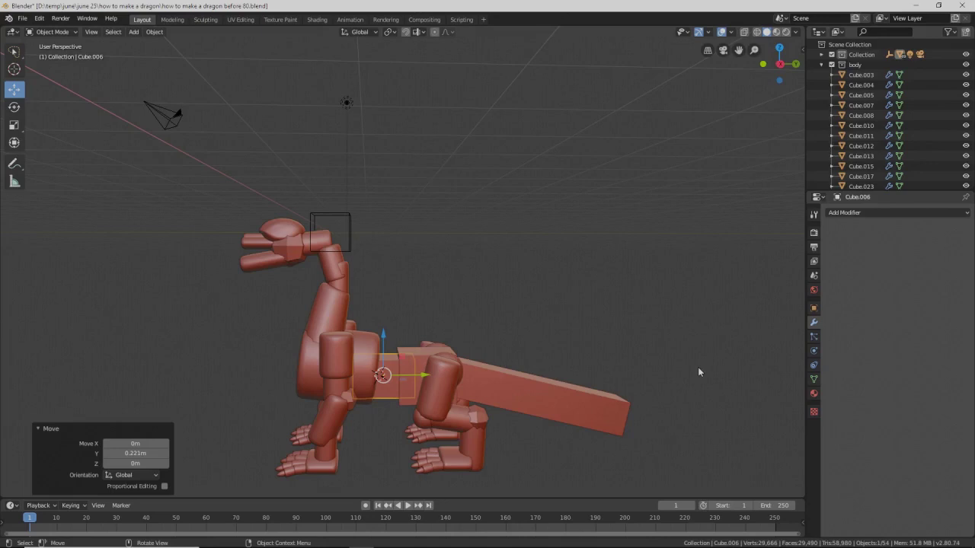
click(708, 404)
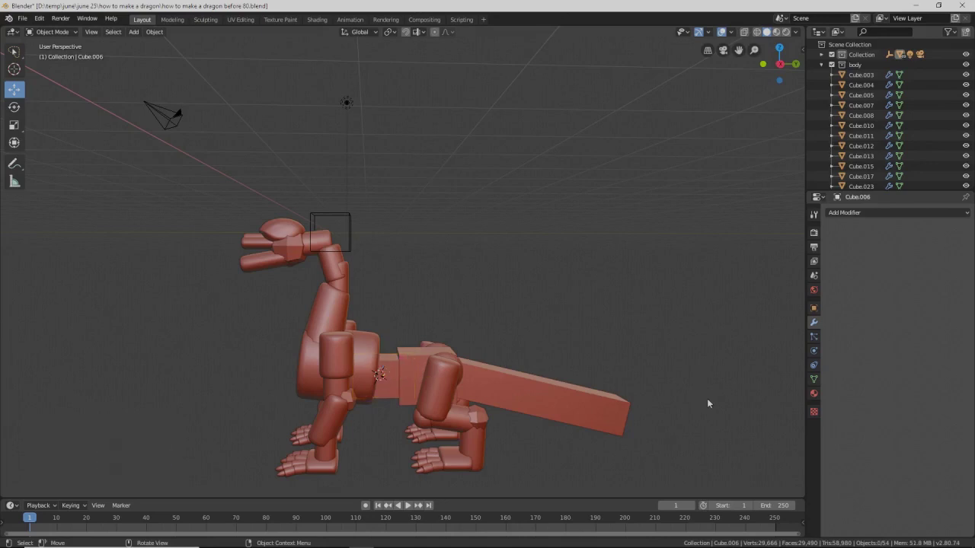
key(Pause)
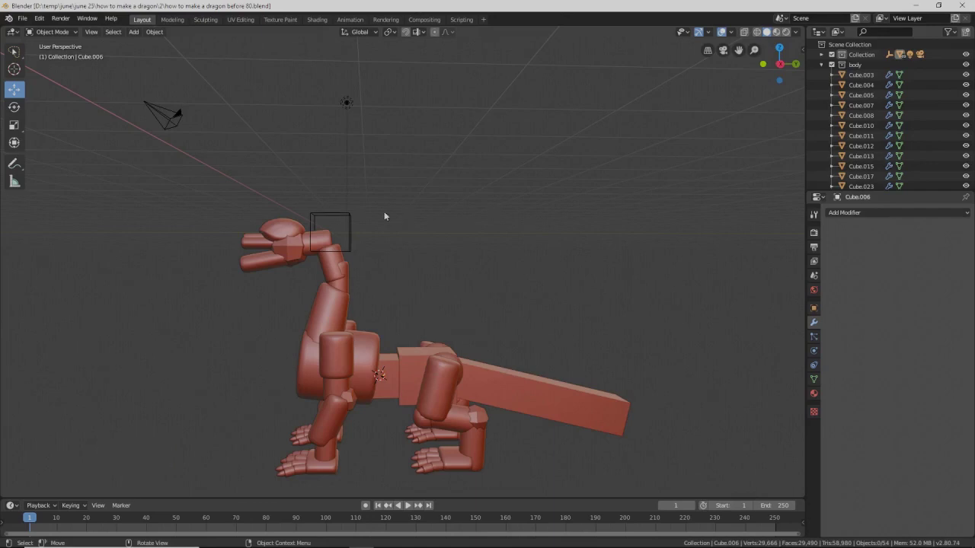
- Hide the mirror Empty and select all of the dragon's body pieces, leaving the light out of the selection
click(349, 226)
click(350, 233)
key(h)
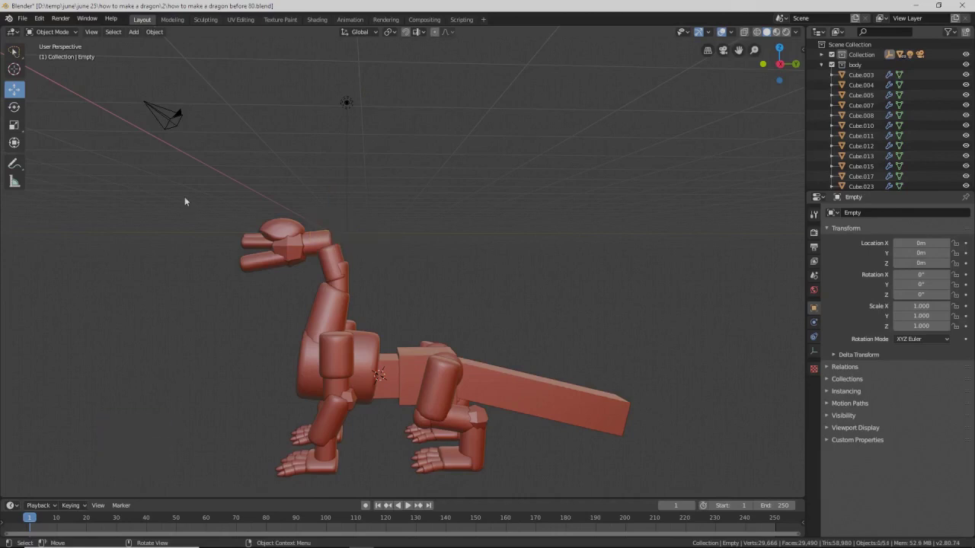
key(b)
drag(178, 185, 659, 488)
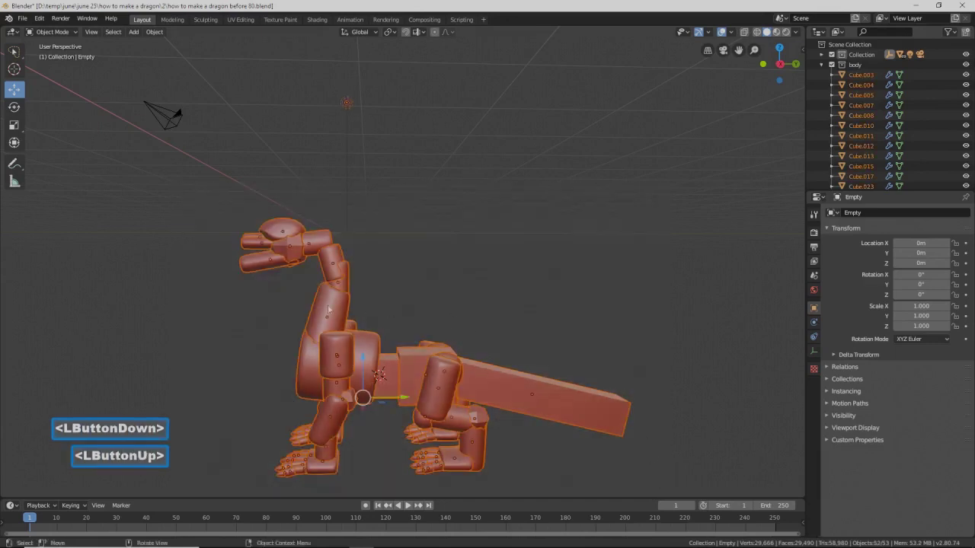
shift+click(345, 105)
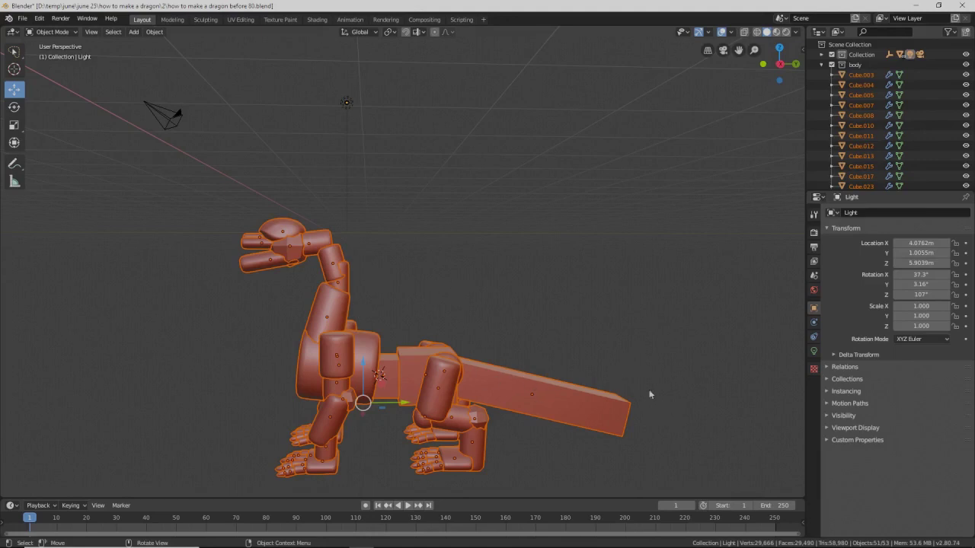
- Check in the add-on preferences whether Object: Bool Tool is enabled
click(38, 20)
click(67, 154)
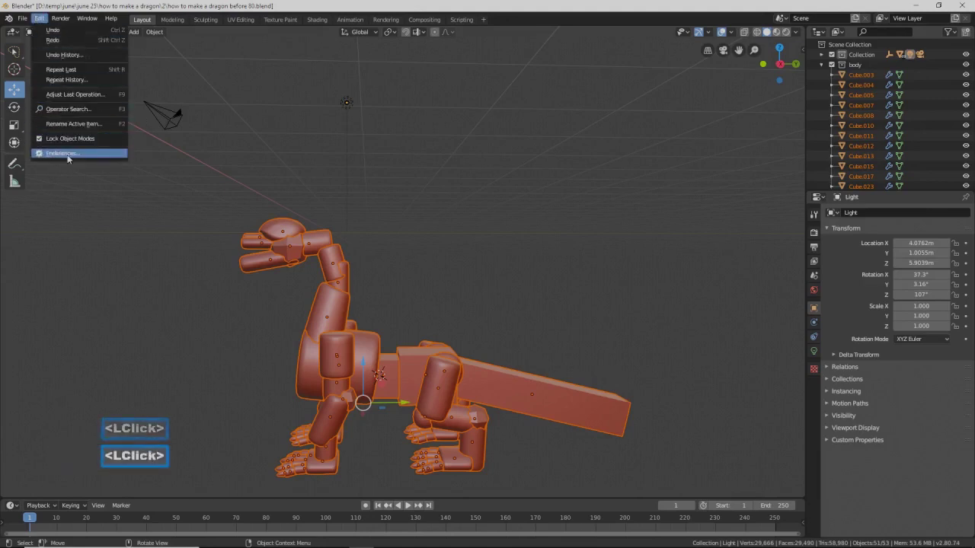
drag(338, 58, 327, 206)
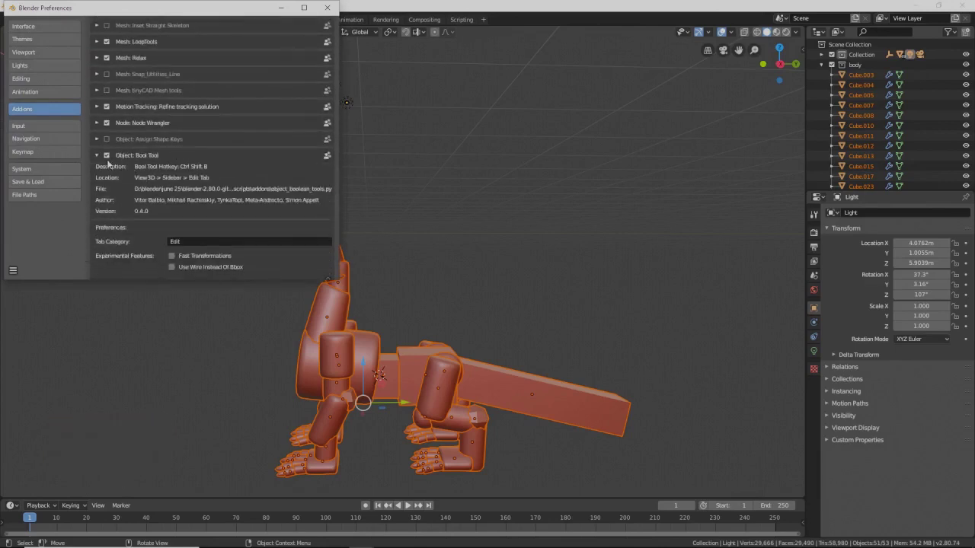
click(328, 8)
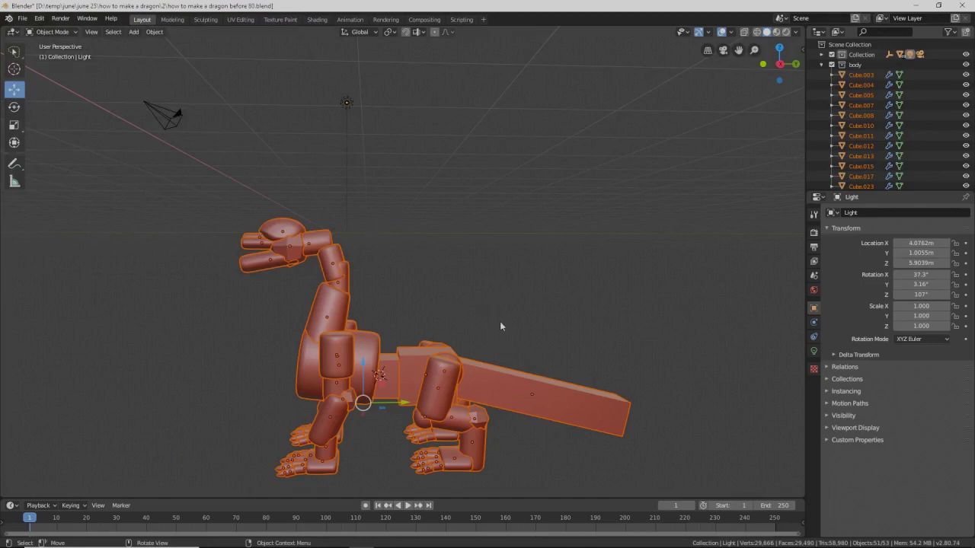
- Make the head sphere the active object, merge all selected pieces with Bool Tool's Auto Boolean Union, and save incremental versions 81 and 82
shift+click(280, 233)
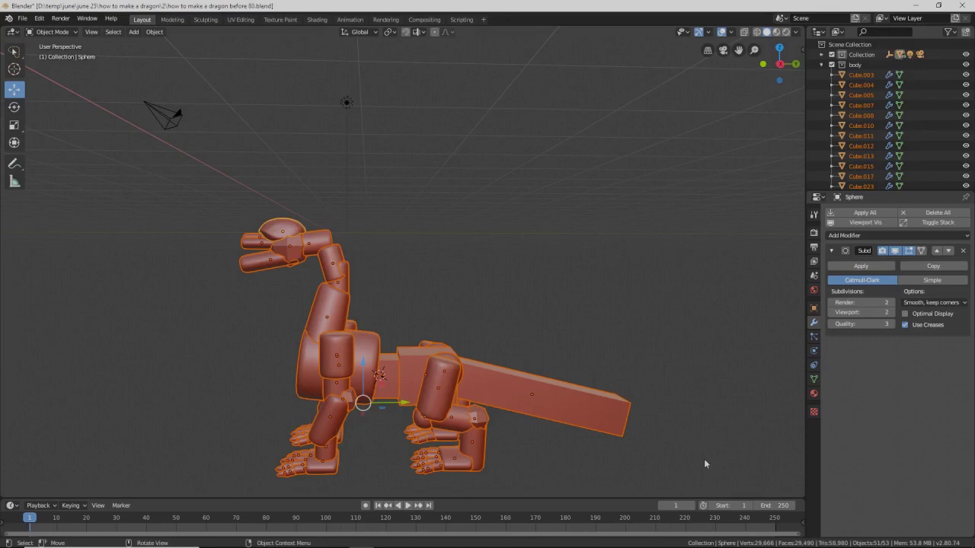
key(Pause)
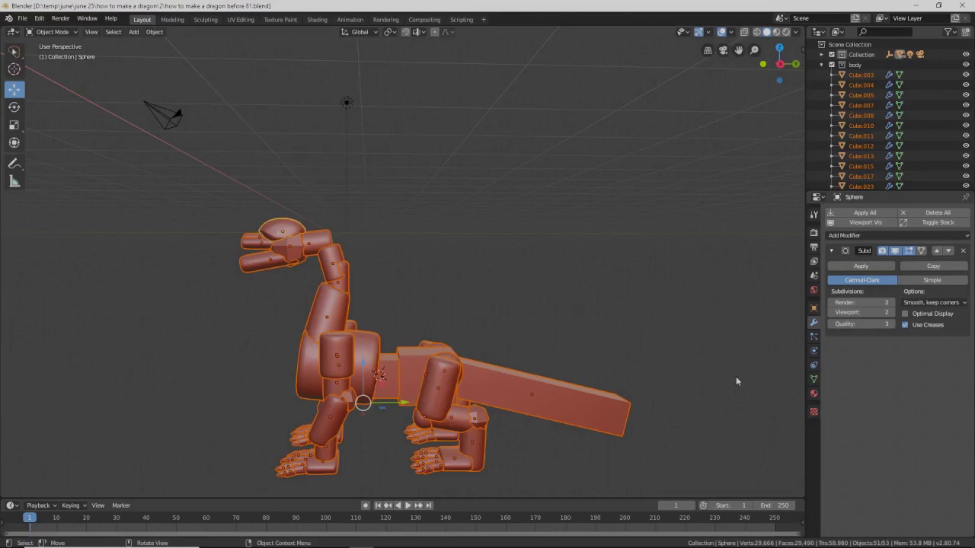
key(n)
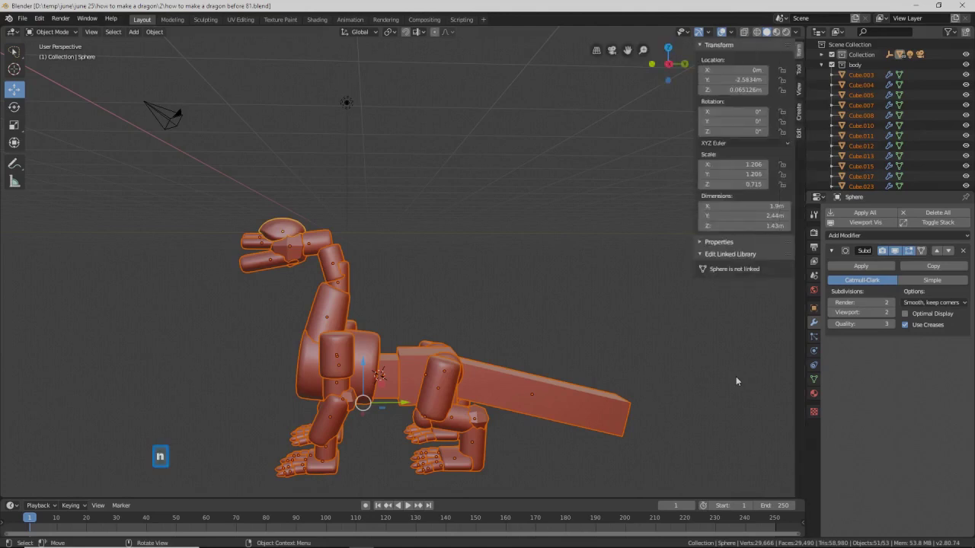
click(800, 133)
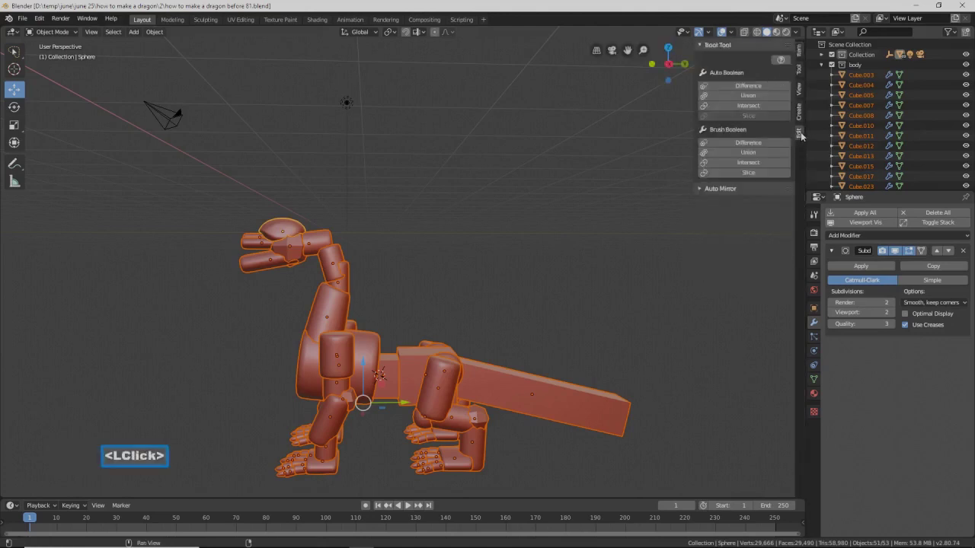
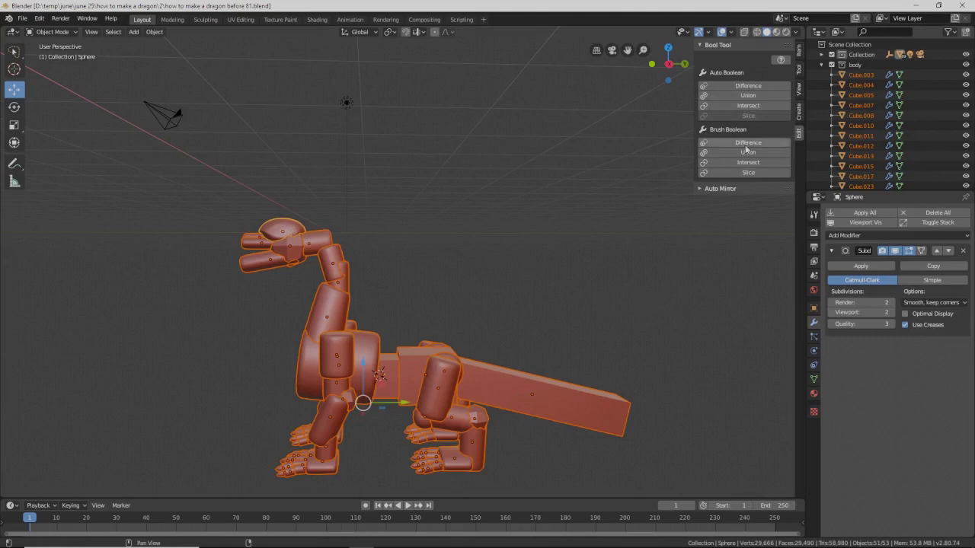
click(743, 96)
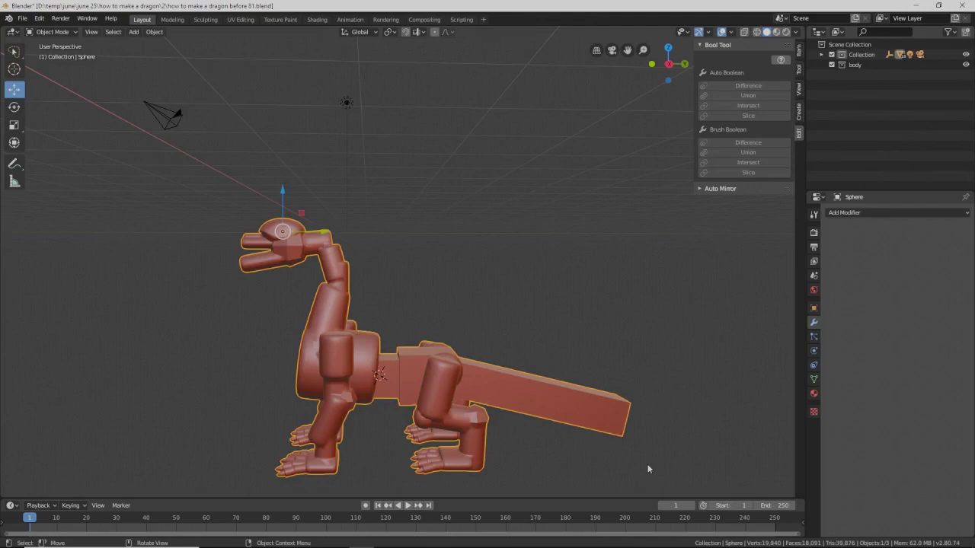
key(Pause)
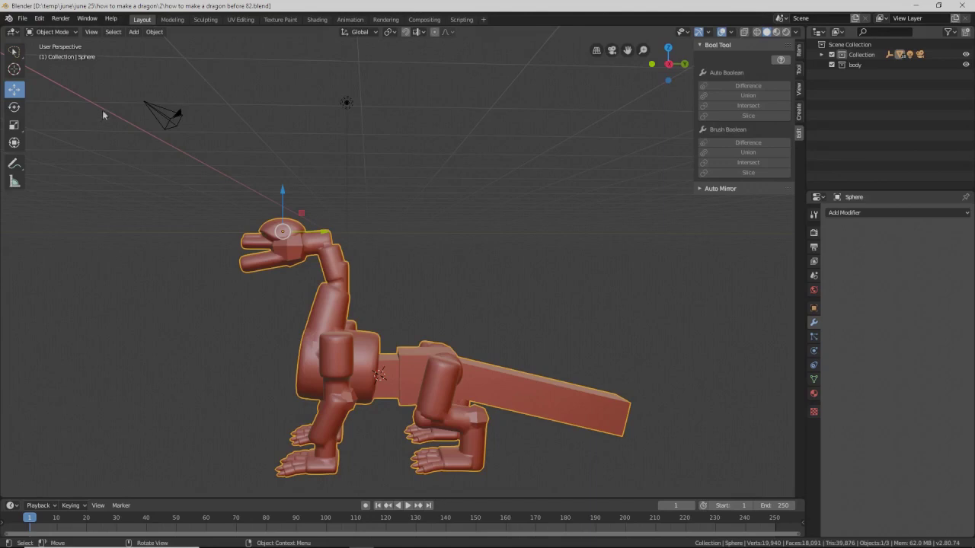
- Check the merged dragon body in Edit Mode by selecting its non-manifold geometry, and return to Object Mode
click(73, 32)
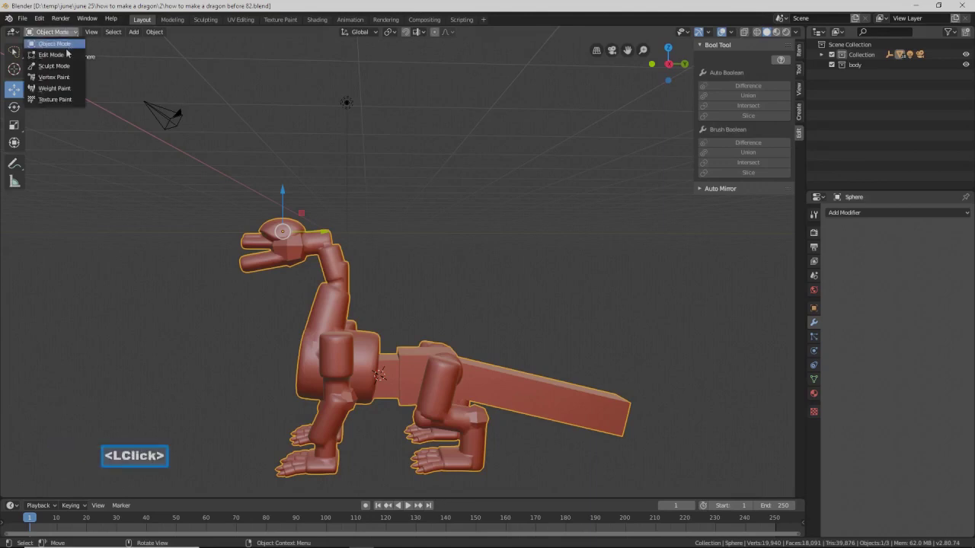
click(67, 55)
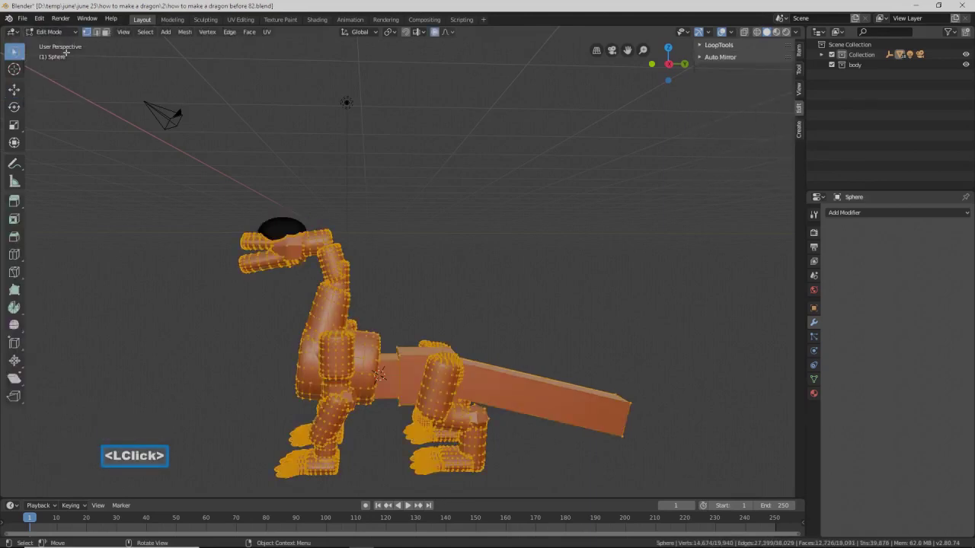
click(700, 423)
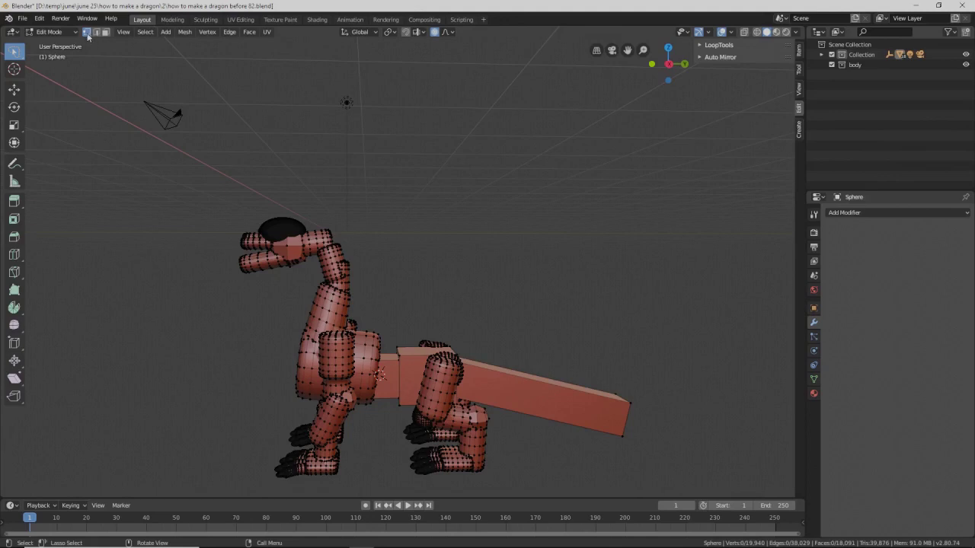
click(141, 33)
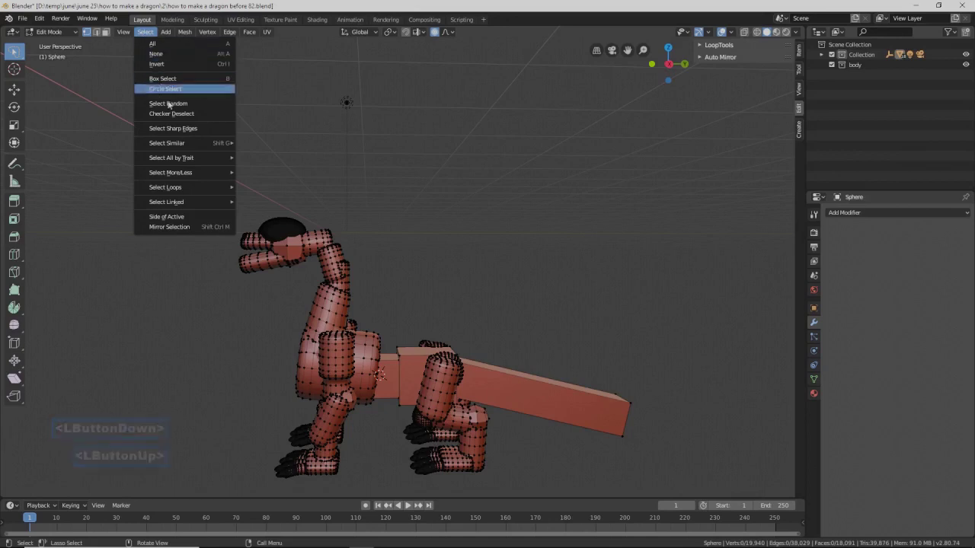
mouse_move(171, 159)
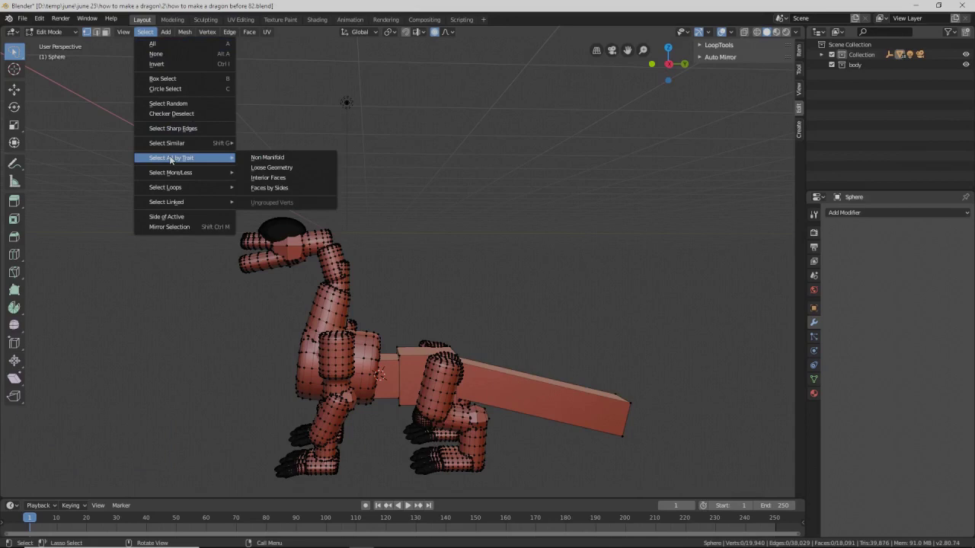
click(292, 157)
middle_drag(547, 369, 603, 335)
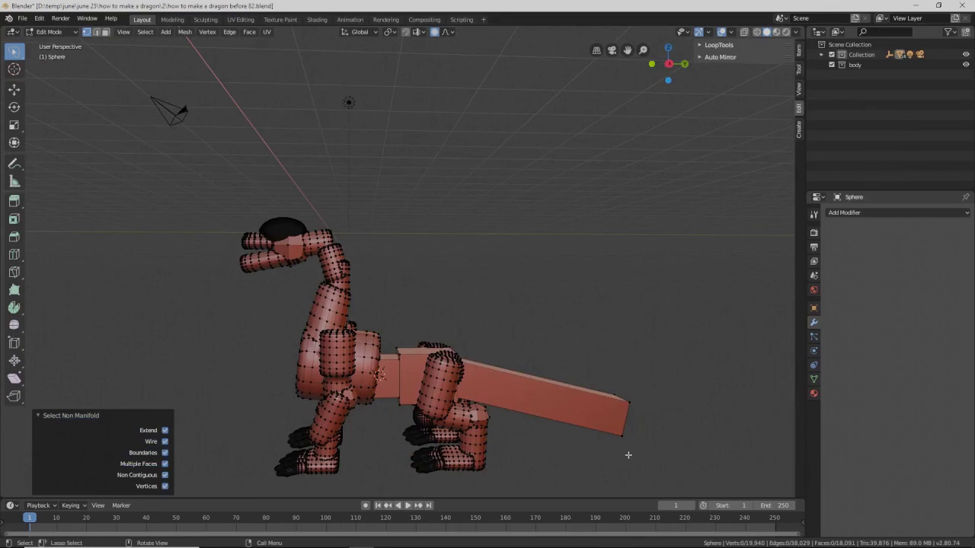
click(76, 34)
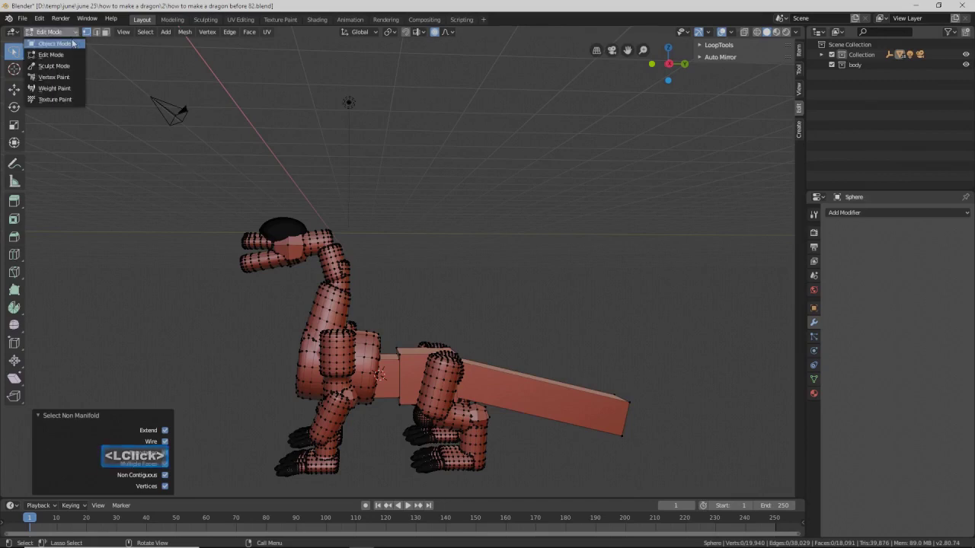
click(55, 43)
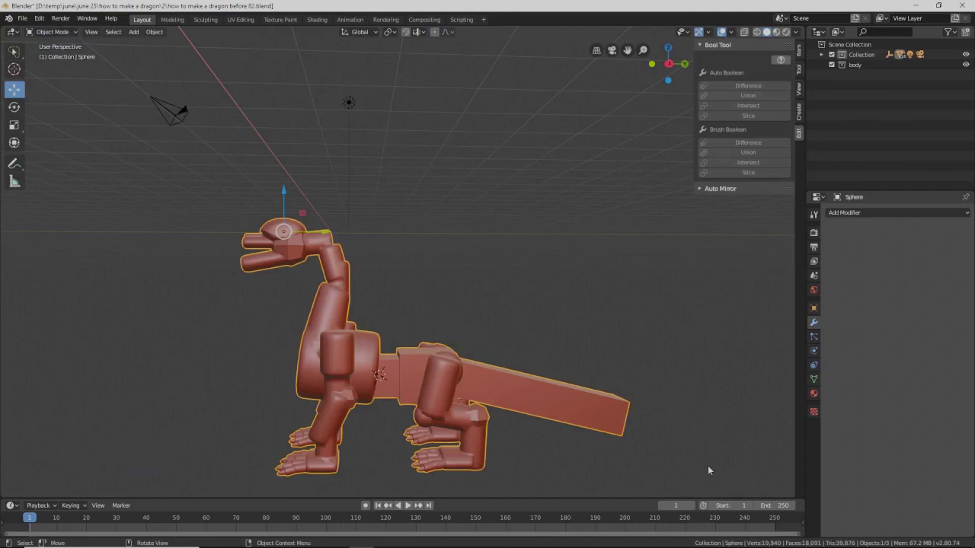
- Save the file as incremental version 83, reveal all hidden objects, and hide the merged dragon body
key(Pause)
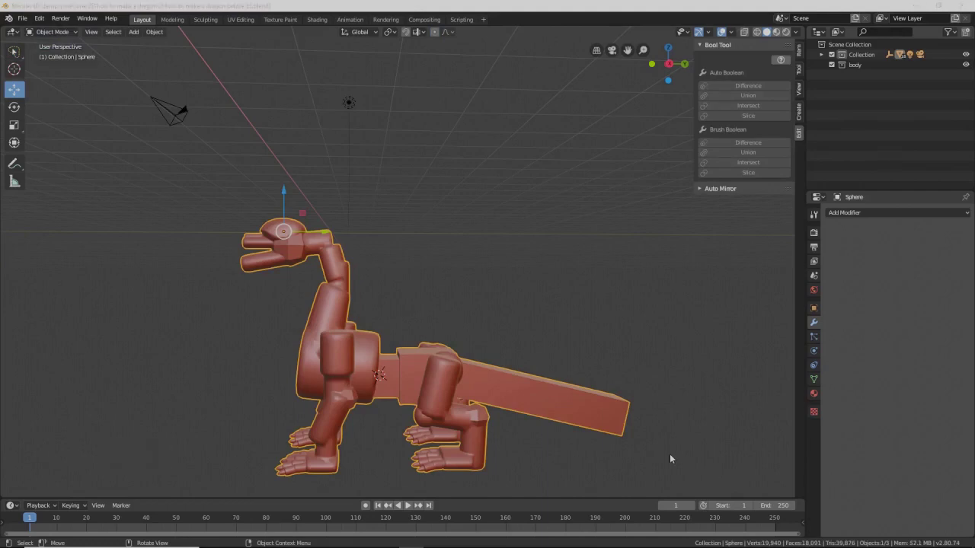
key(alt+h)
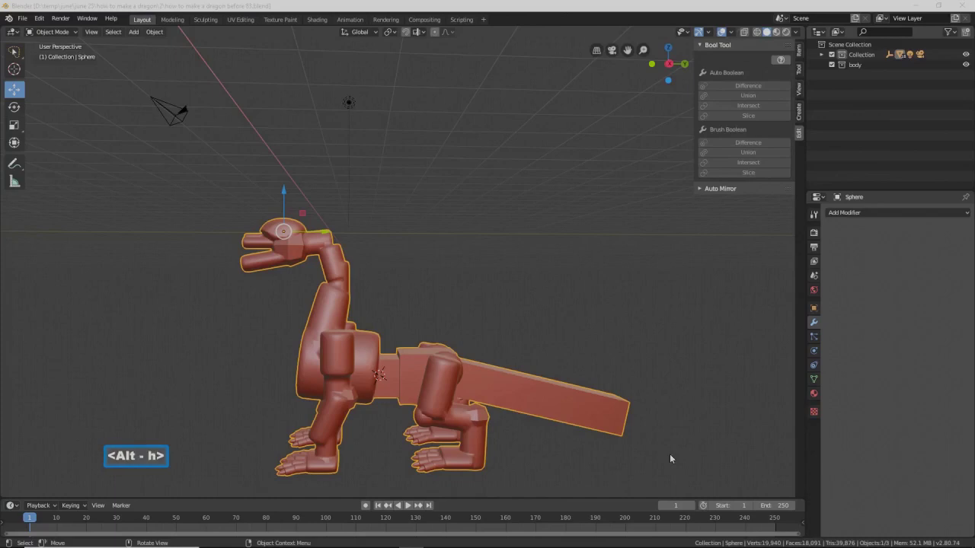
click(671, 455)
key(alt+h)
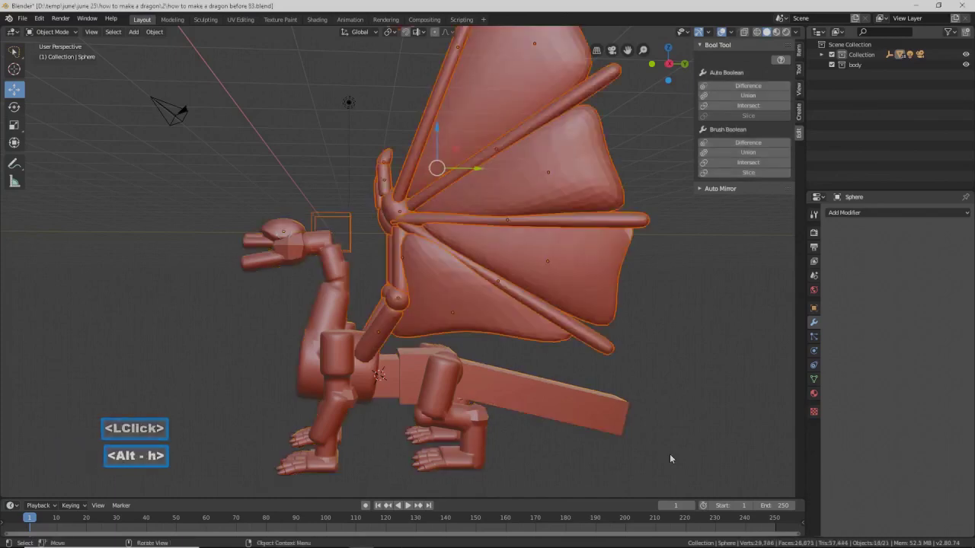
click(528, 394)
key(h)
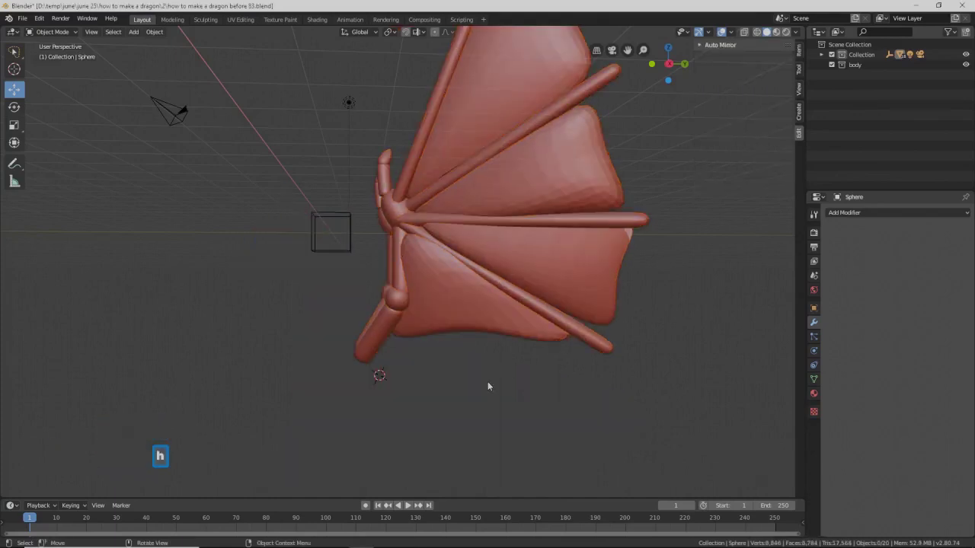
- Hide the Empty, camera, light and three spare shapes so only the wing pieces stay visible, and save incremental version 84
scroll(491, 389, down, 2)
middle_drag(433, 307, 463, 175)
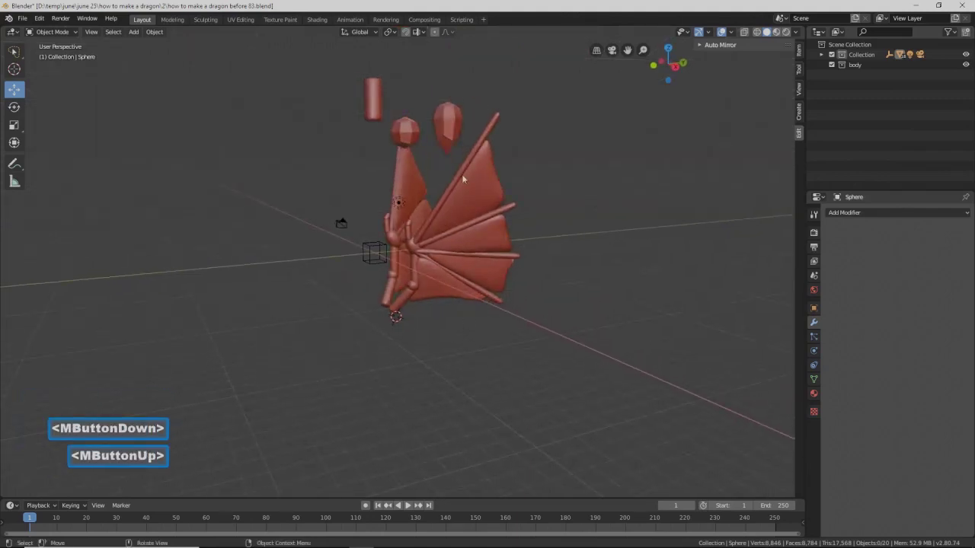
click(371, 259)
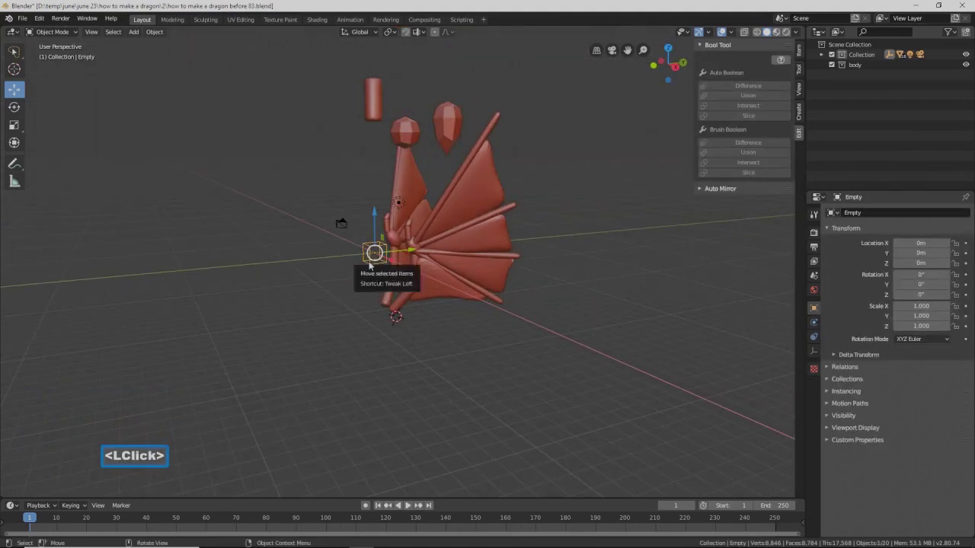
shift+click(341, 224)
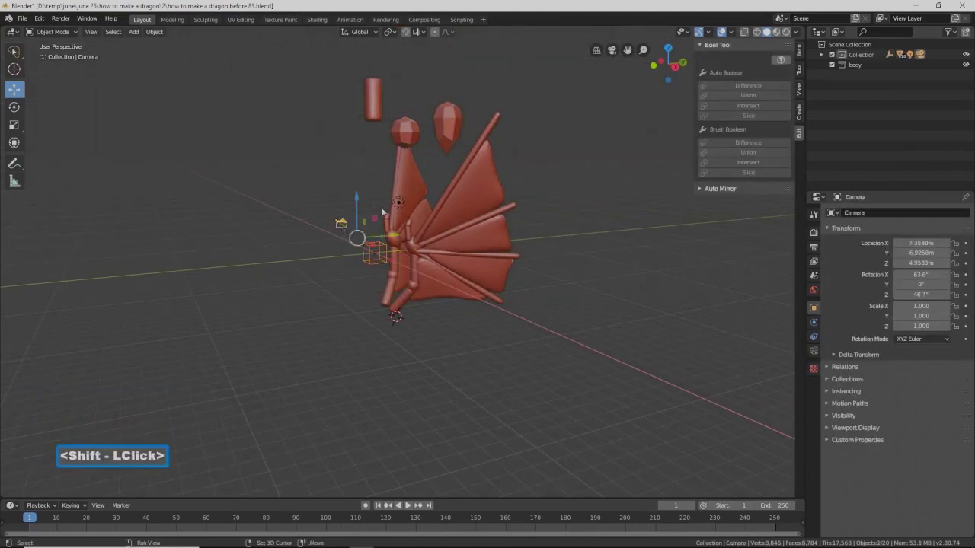
shift+click(443, 128)
shift+click(405, 131)
shift+click(372, 99)
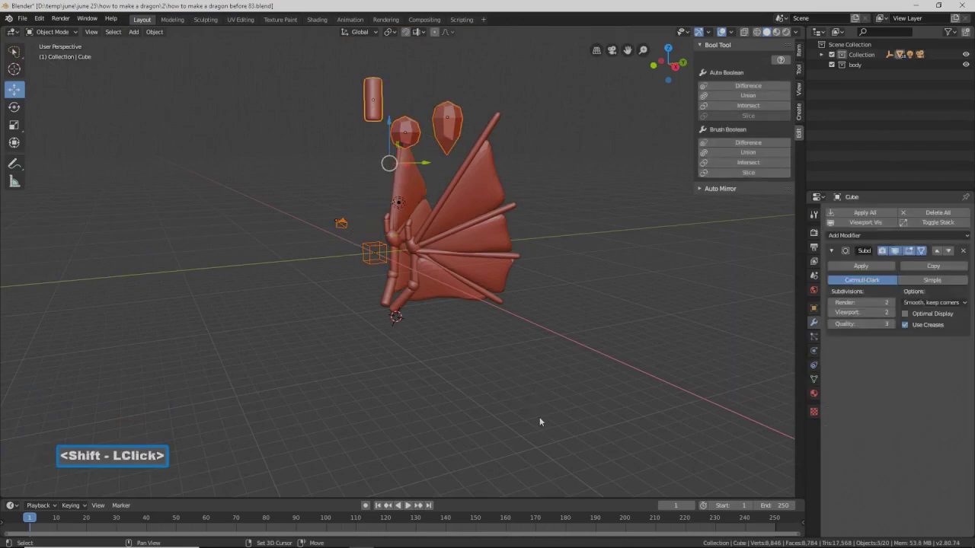
key(h)
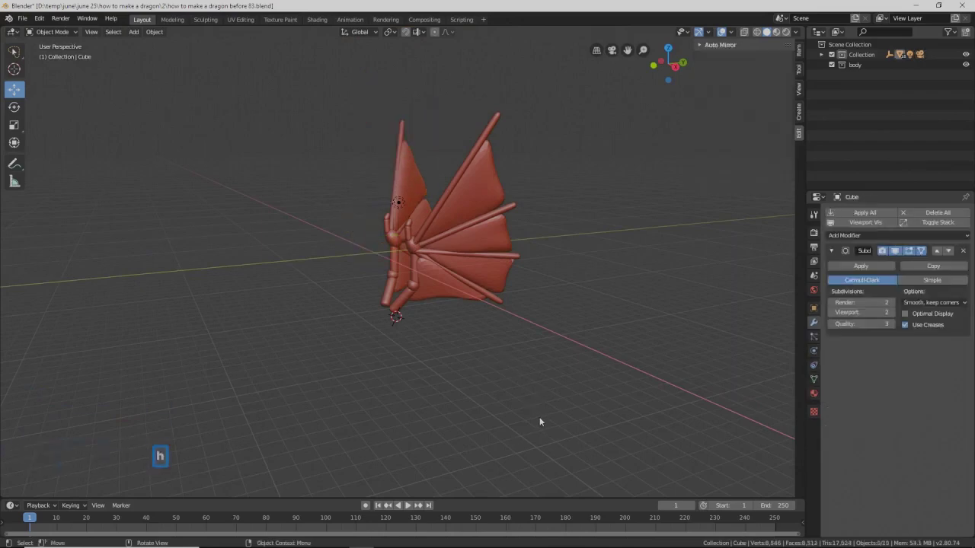
click(398, 202)
key(h)
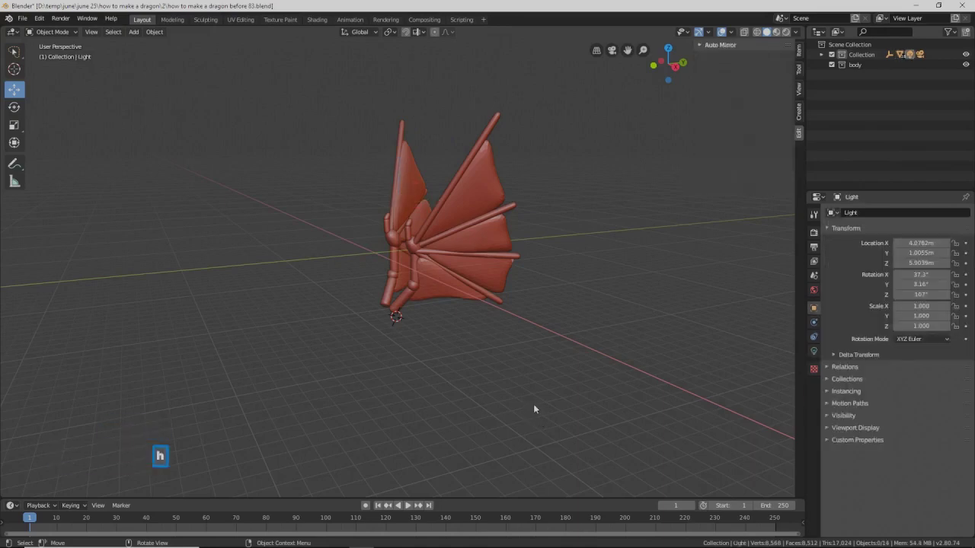
key(Pause)
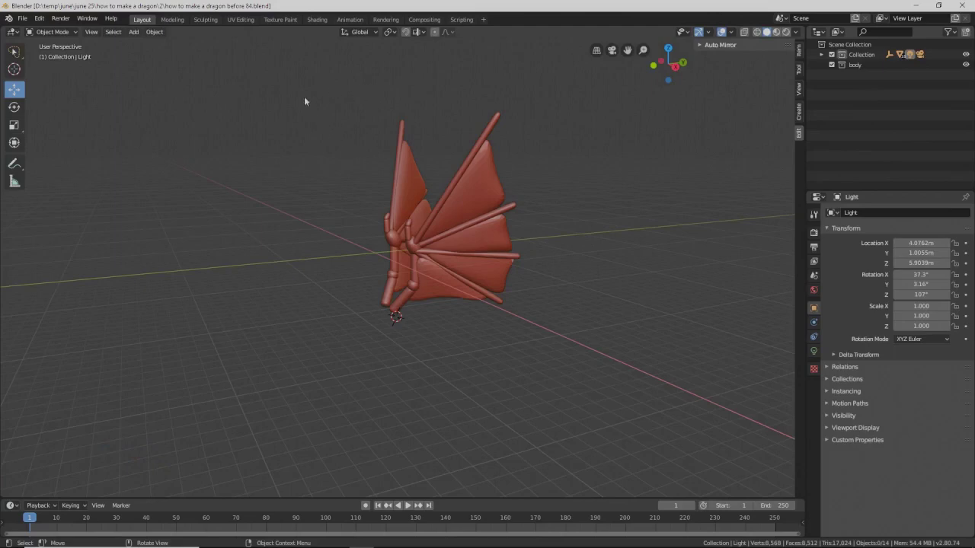
- Select all wing pieces with the lowest wing arm segment active, merge them with Auto Boolean Union, and save incremental versions 85 and 86
drag(304, 96, 552, 350)
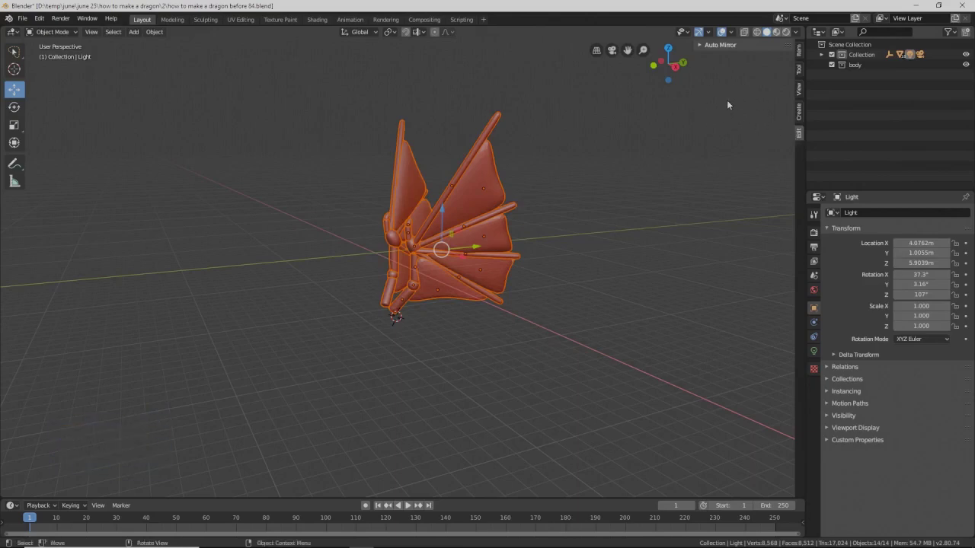
shift+click(397, 309)
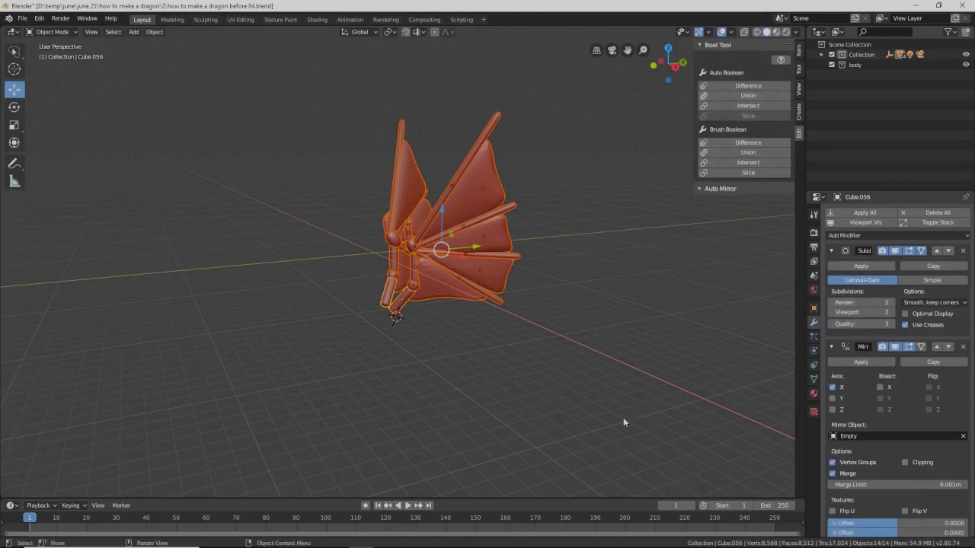
key(Pause)
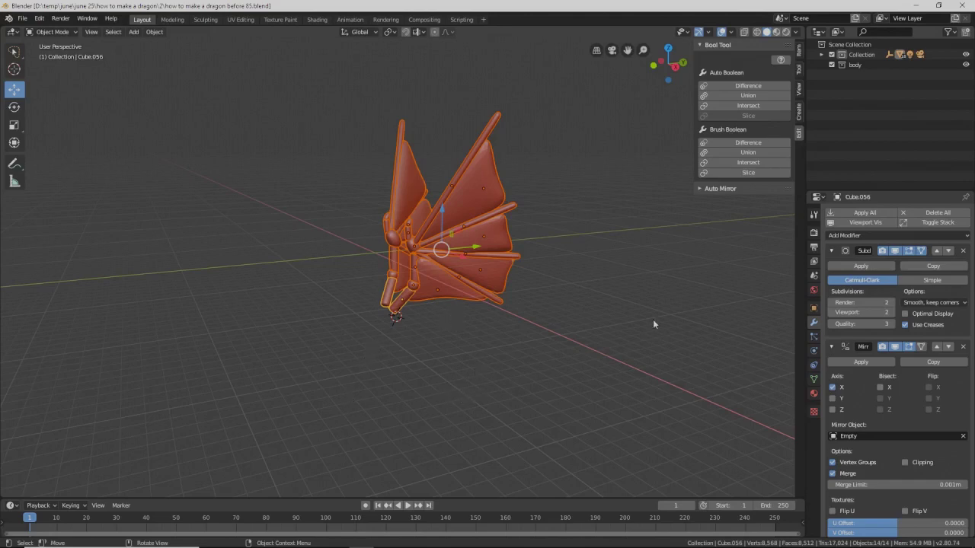
click(732, 95)
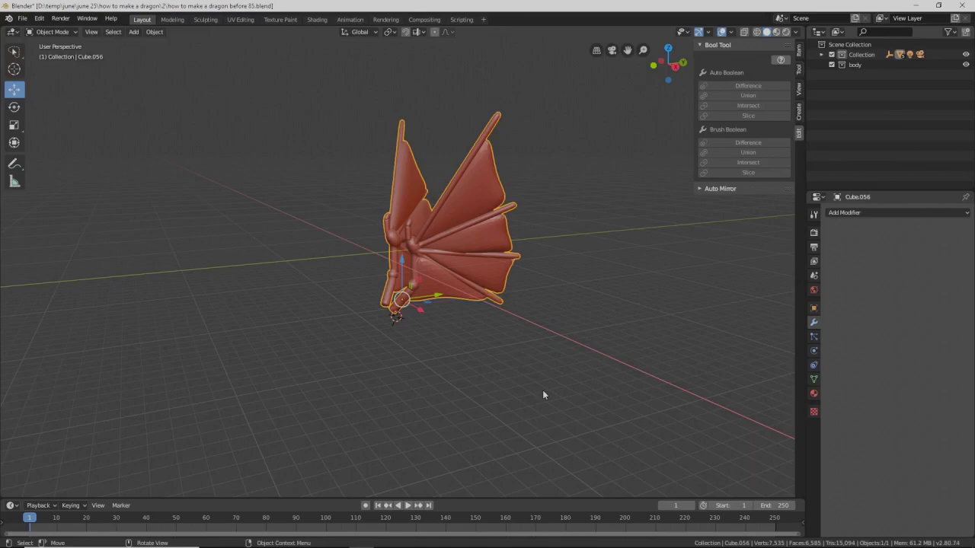
key(Pause)
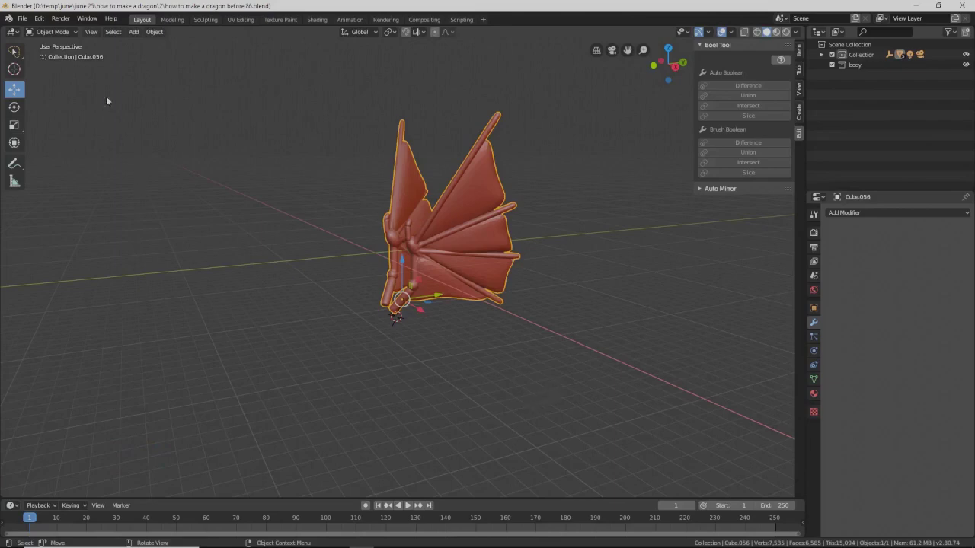
- Check the merged wings in Edit Mode by selecting their non-manifold geometry, and return to Object Mode
click(73, 36)
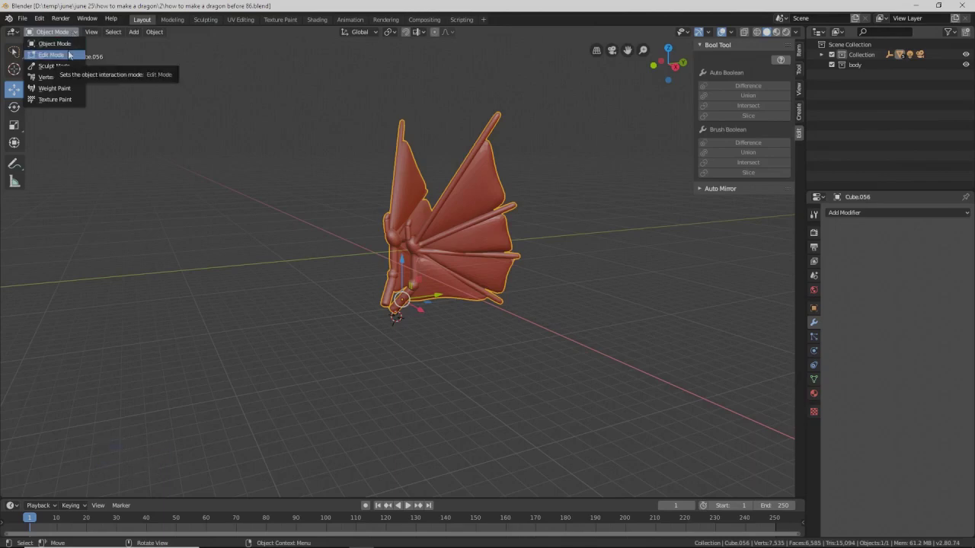
click(51, 54)
click(622, 421)
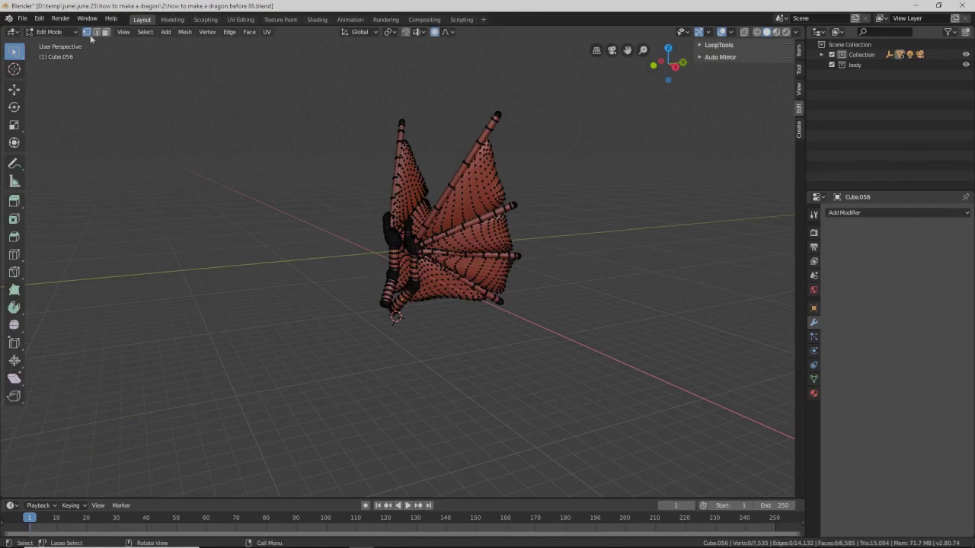
click(144, 32)
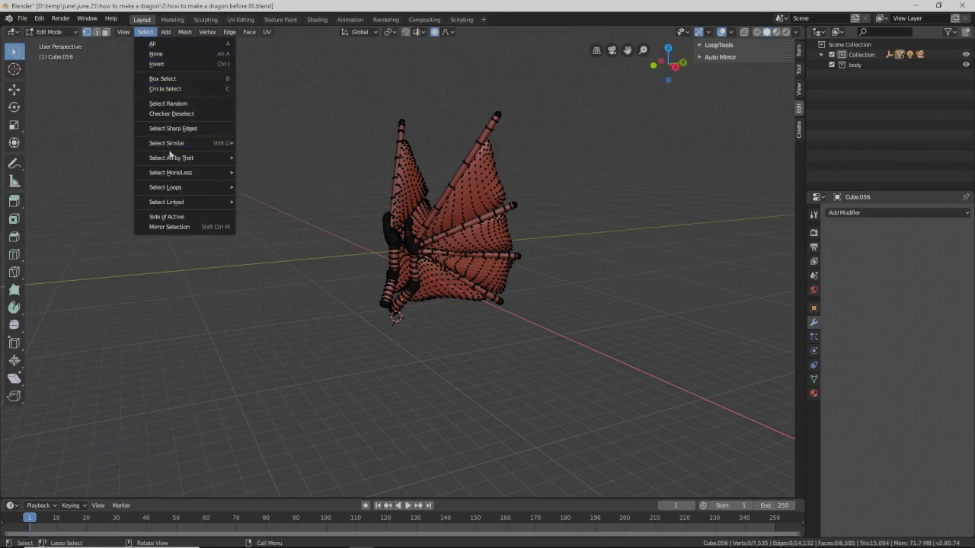
mouse_move(175, 158)
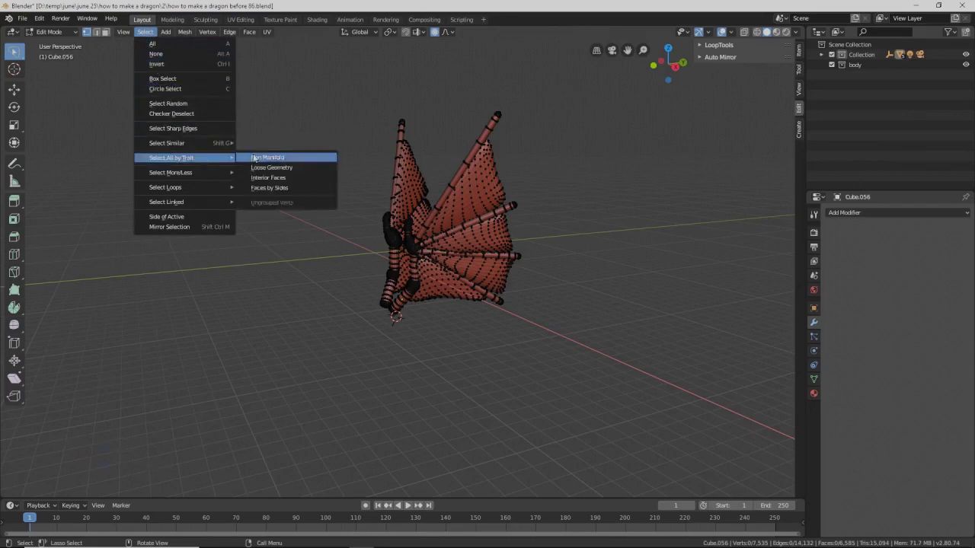
click(295, 157)
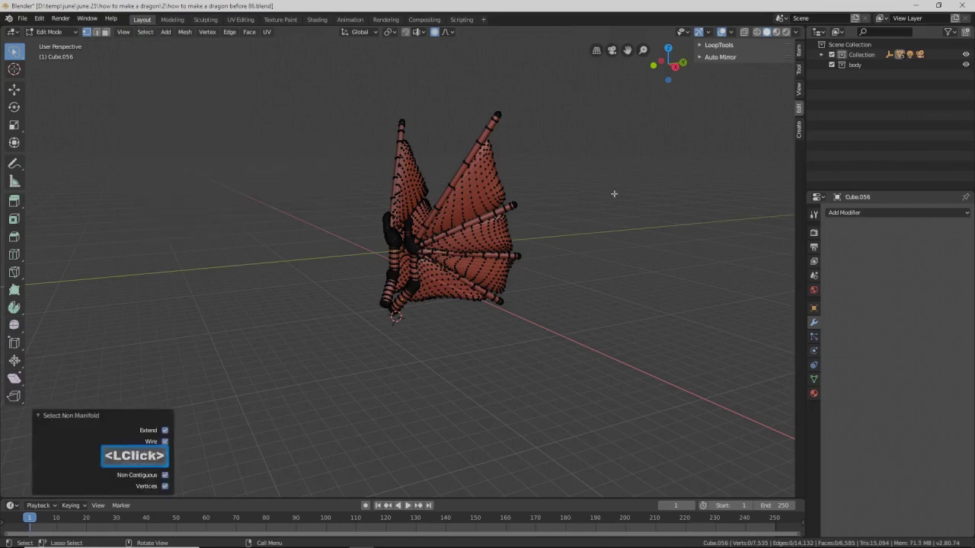
mouse_move(610, 257)
middle_down()
mouse_move(579, 251)
mouse_move(620, 247)
middle_up()
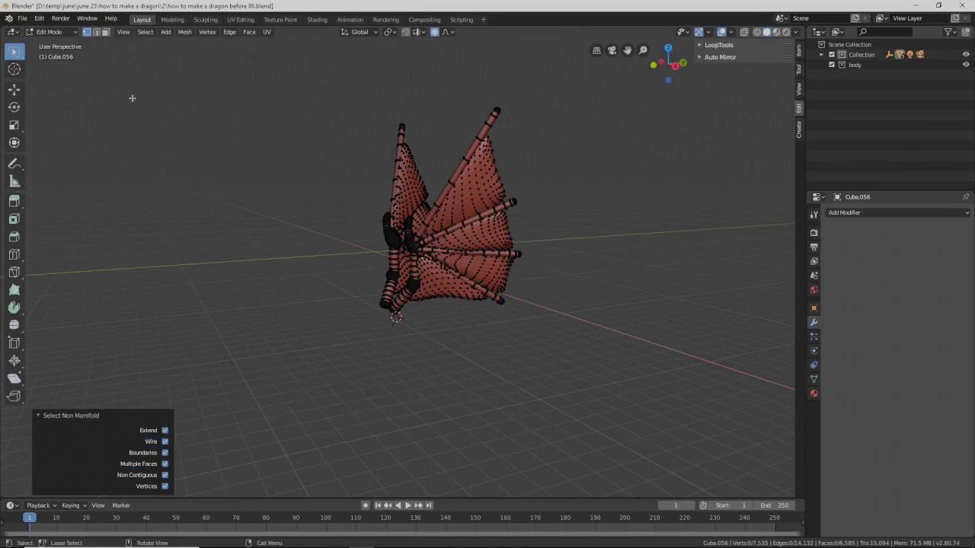
click(69, 32)
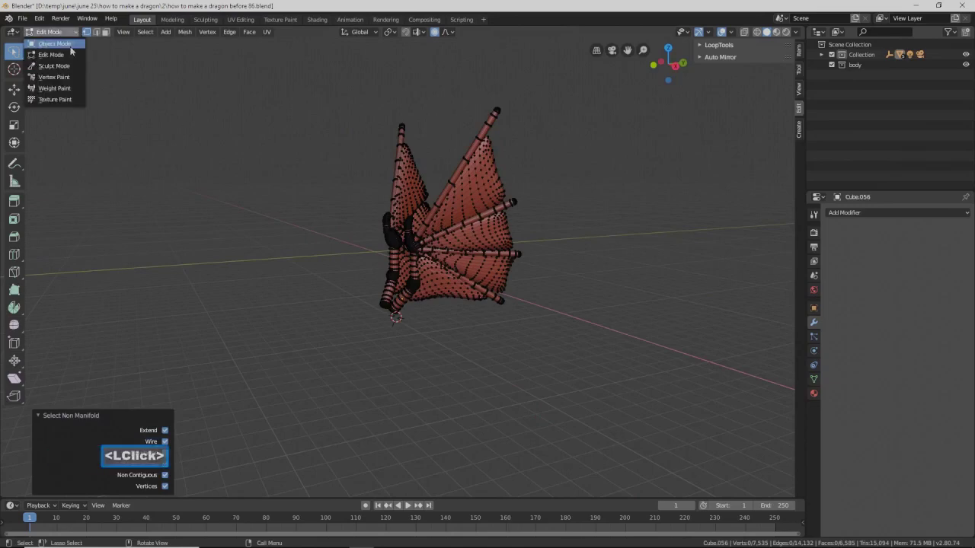
click(67, 44)
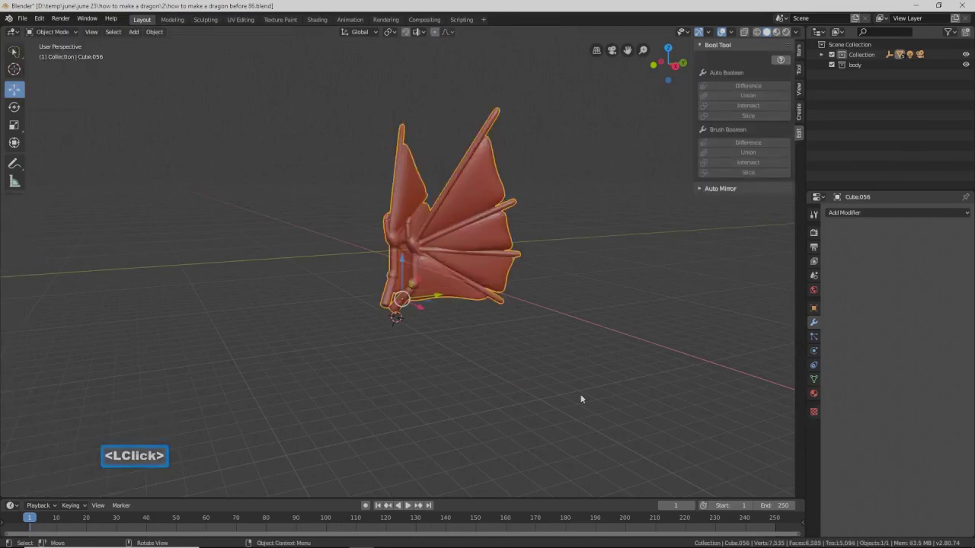
- Save the file as incremental version 87, reveal all hidden objects, and select only the merged wings
key(Pause)
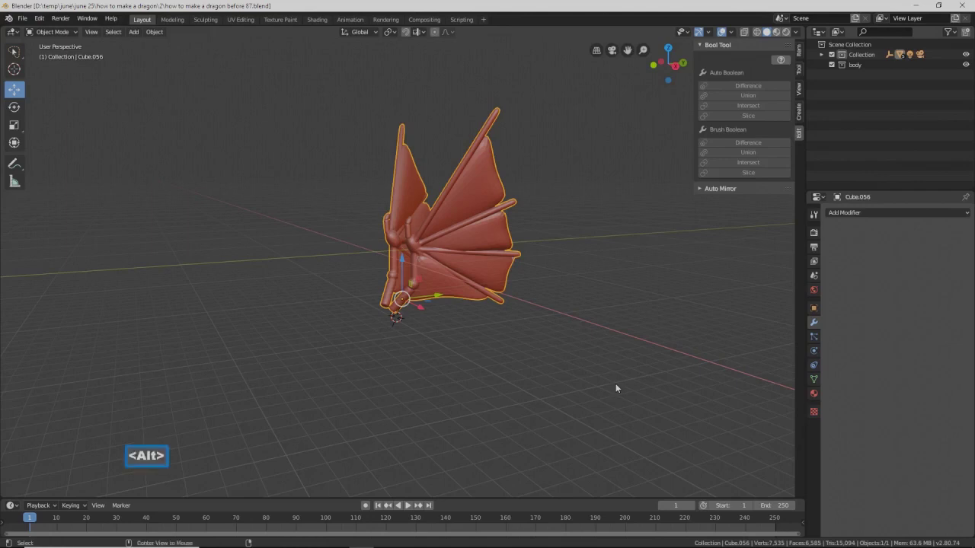
key(alt+h)
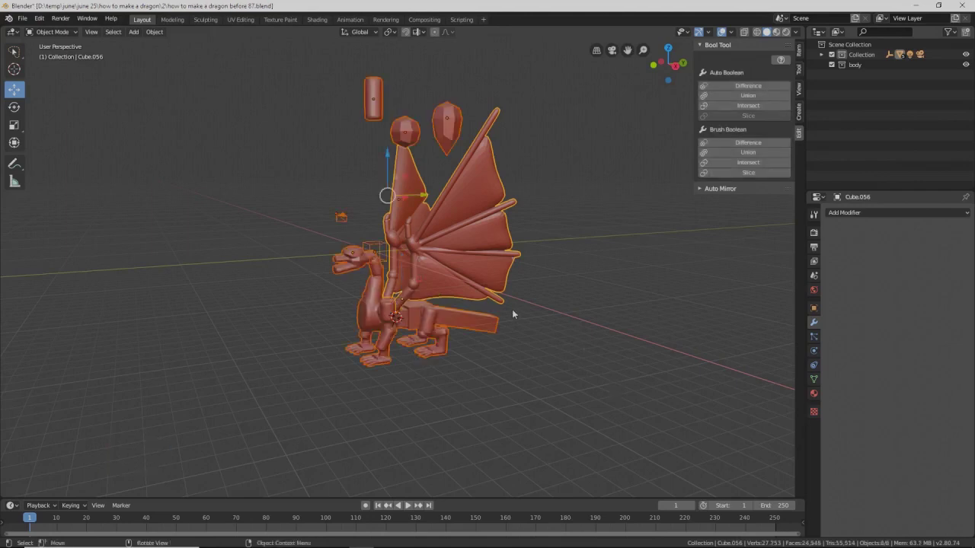
click(447, 275)
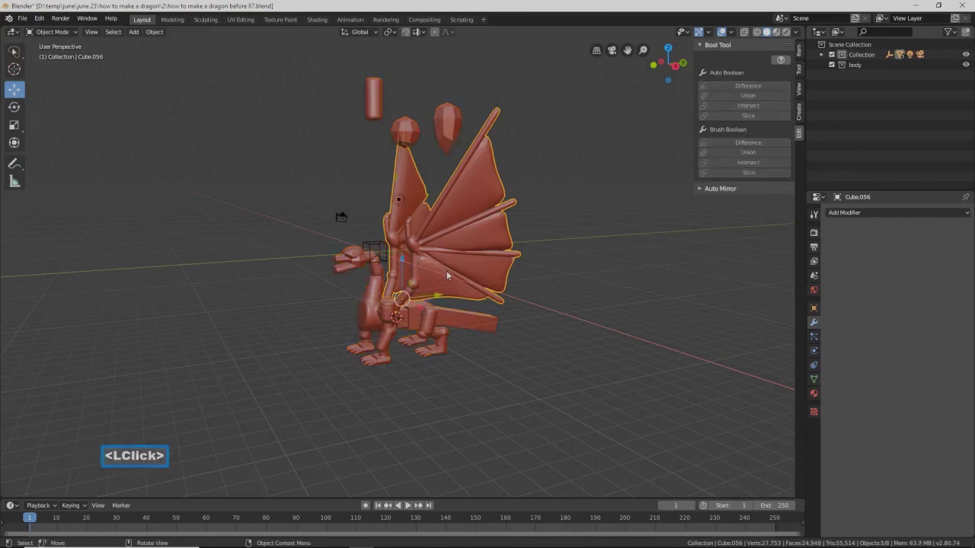
- Merge the wings into the dragon's body with Bool Tool's Auto Boolean Union, and save incremental version 88
shift+click(372, 325)
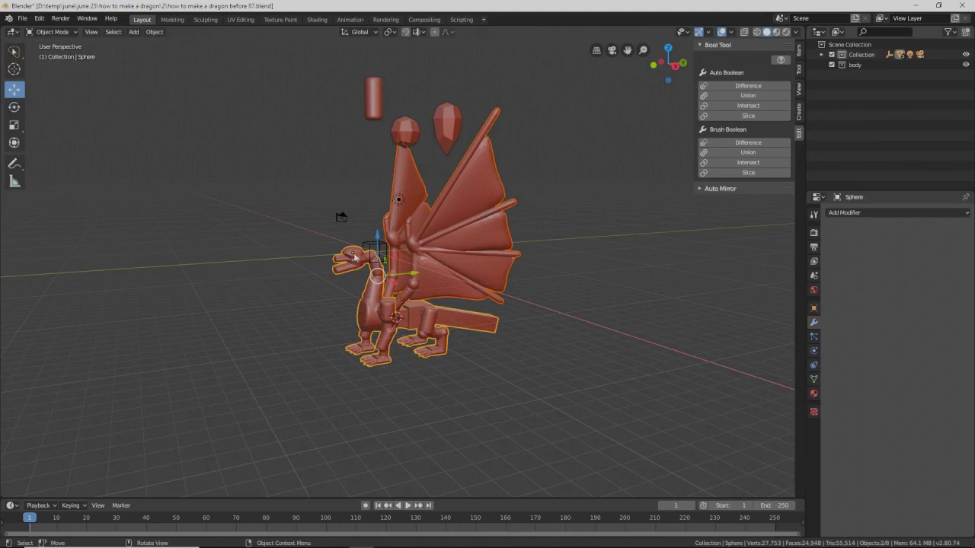
click(736, 97)
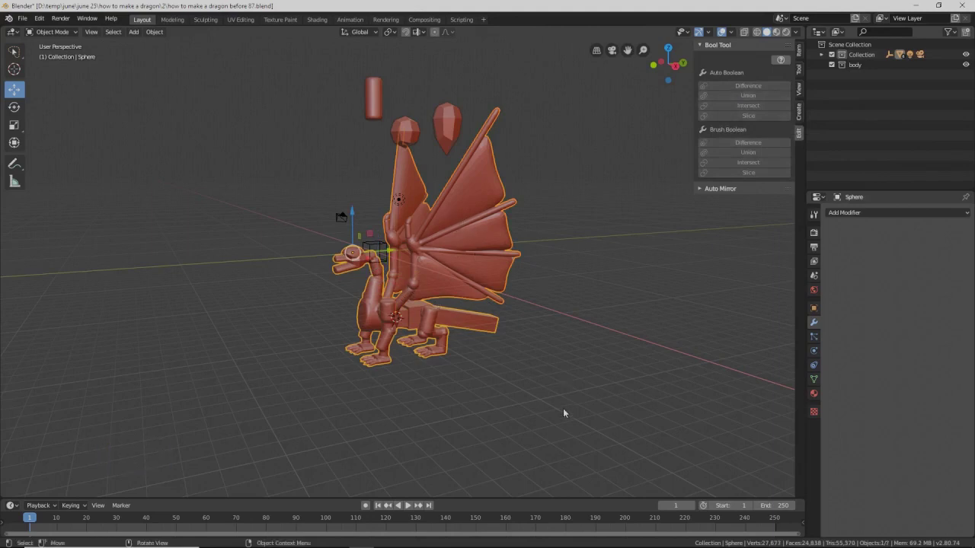
key(Pause)
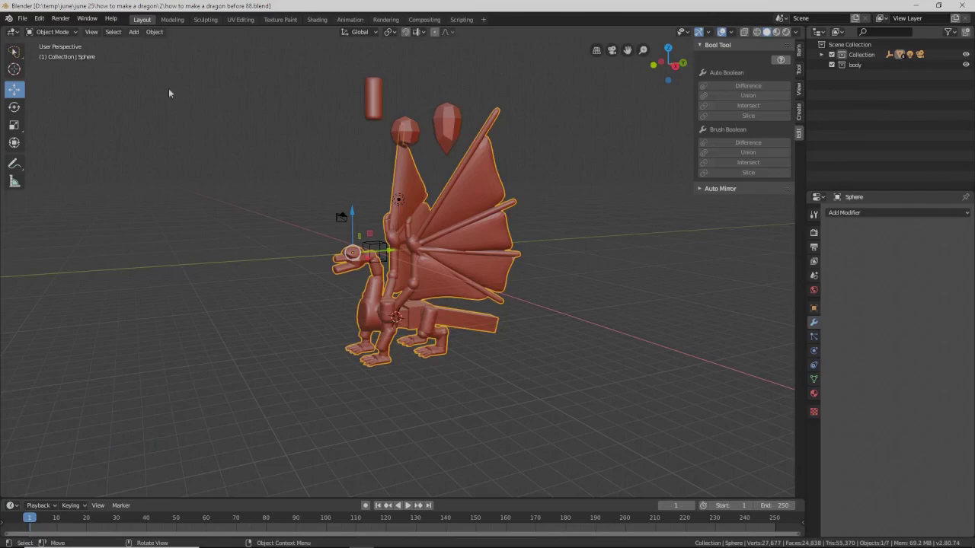
- Check the fully merged dragon in Edit Mode by selecting its non-manifold geometry, and return to Object Mode
click(68, 32)
click(67, 55)
click(591, 401)
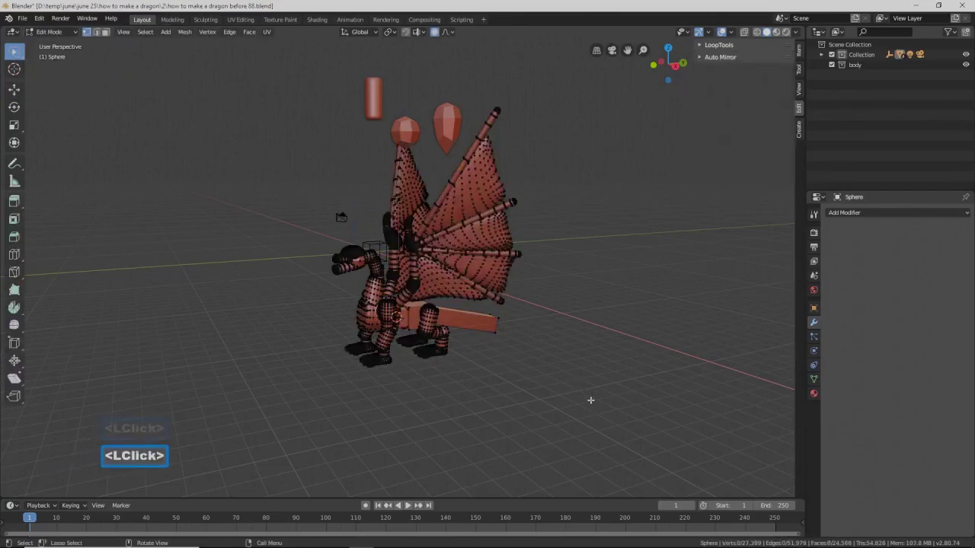
click(145, 32)
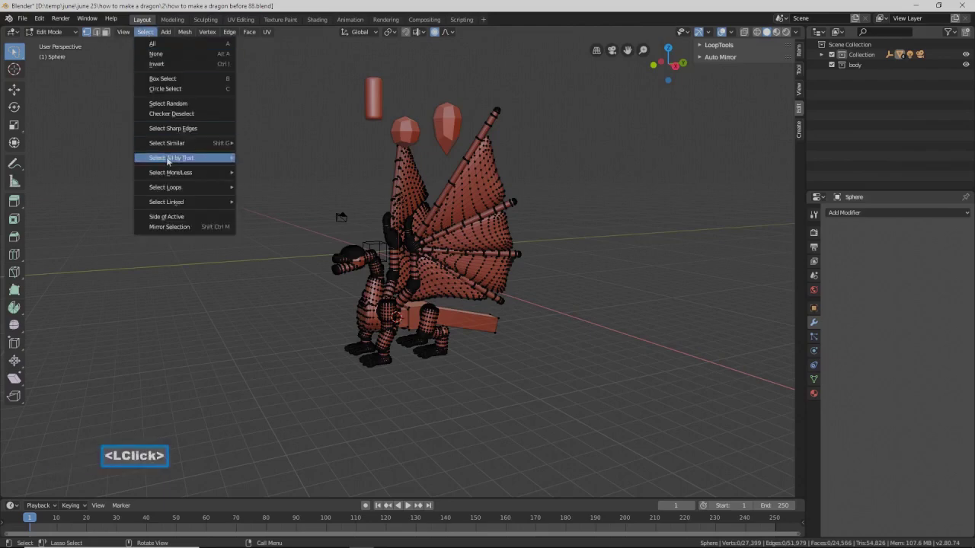
mouse_move(168, 161)
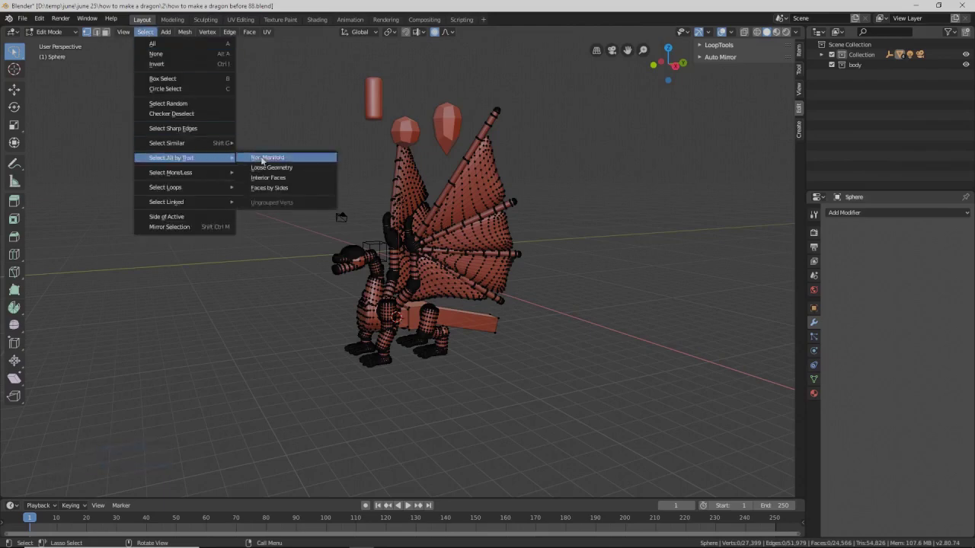
click(296, 157)
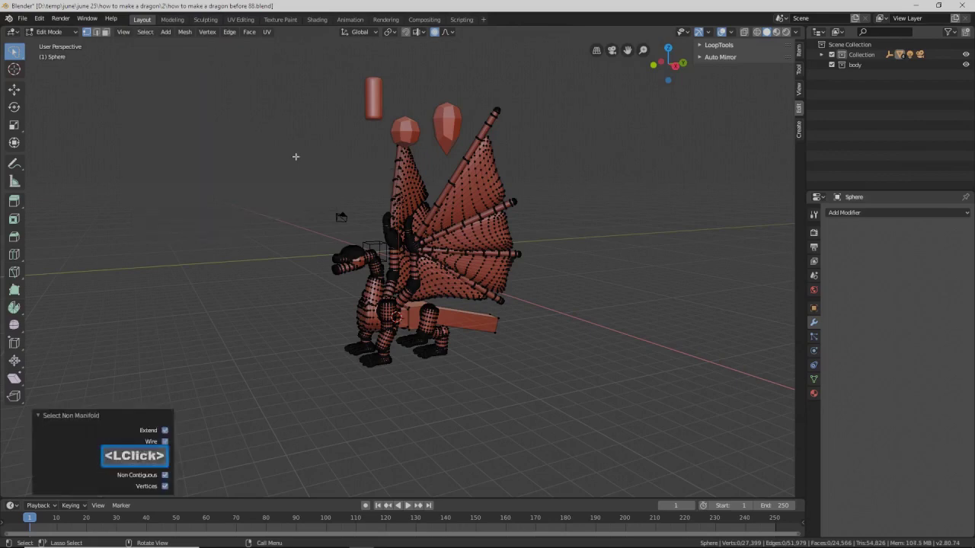
middle_drag(559, 250, 296, 207)
middle_drag(475, 237, 564, 285)
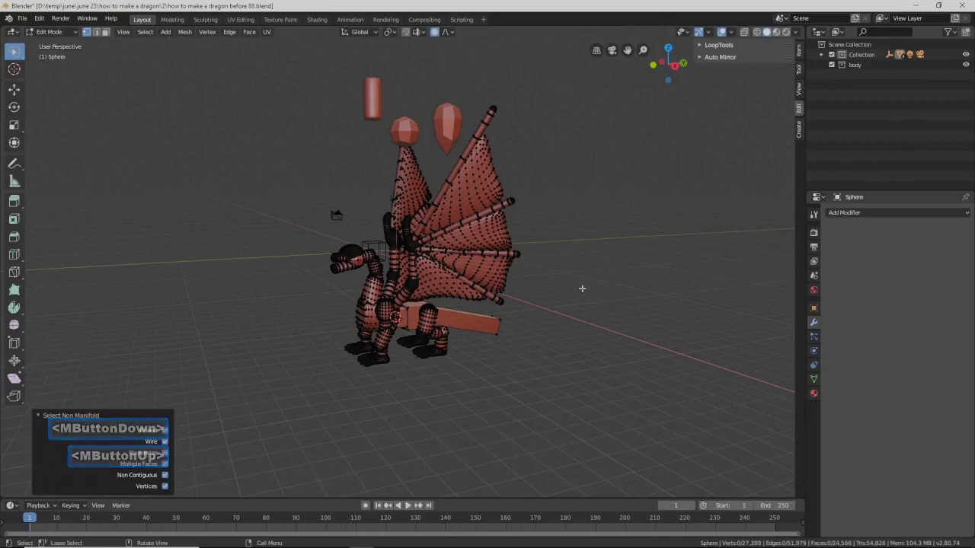
click(65, 32)
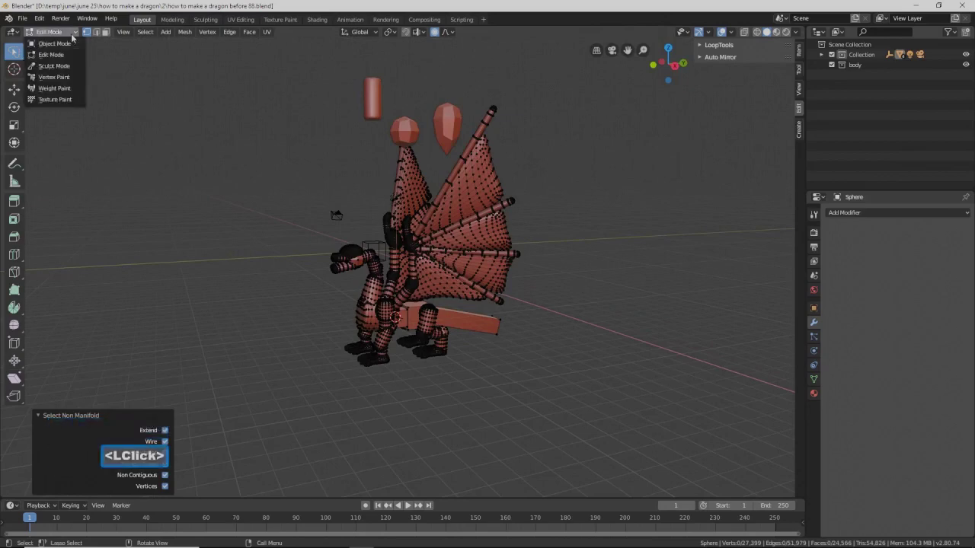
click(69, 46)
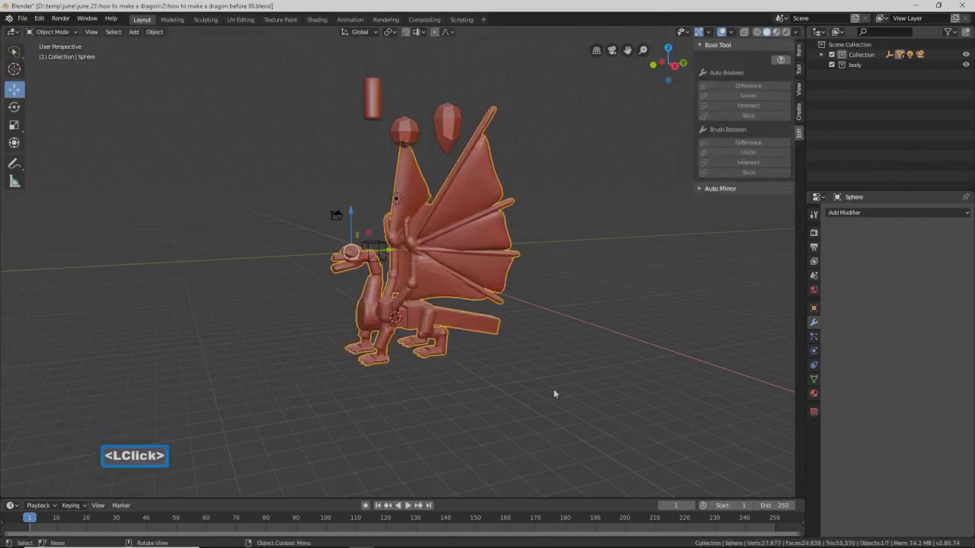
- Save incremental version 89 and hide the three spare shapes floating above the dragon
key(Pause)
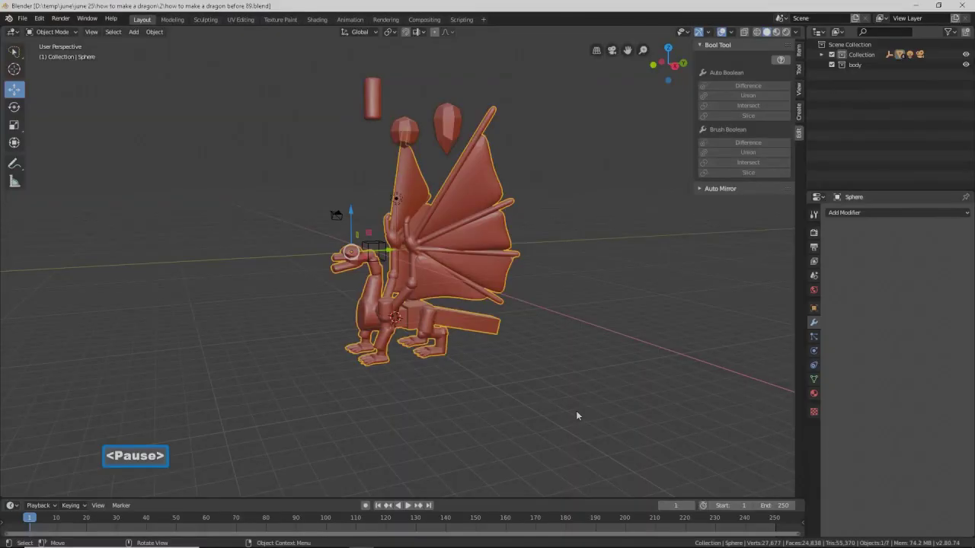
click(453, 114)
shift+click(411, 124)
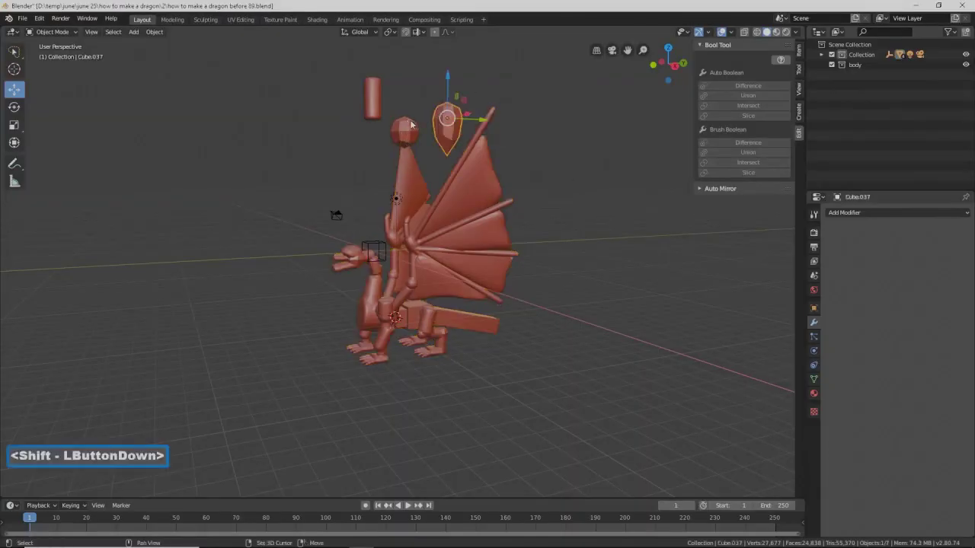
shift+click(371, 100)
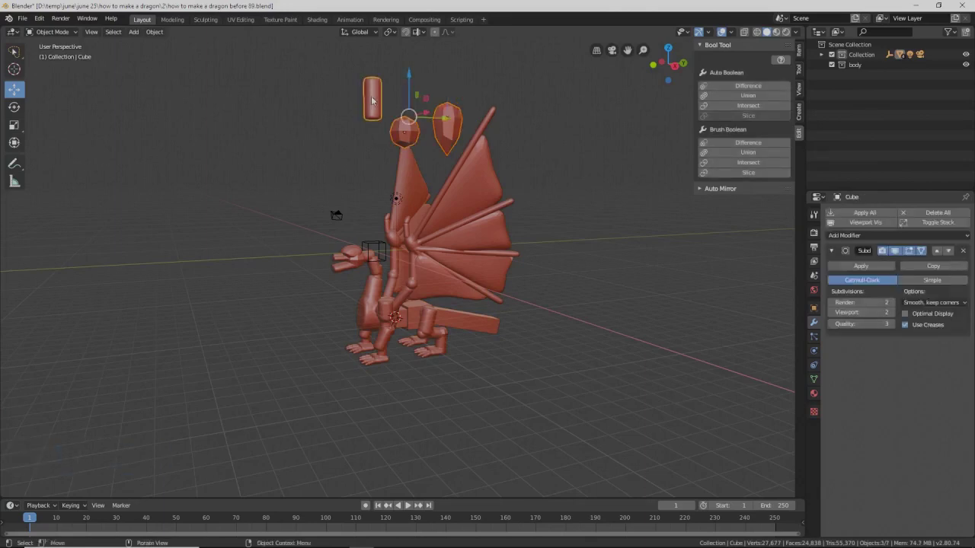
key(h)
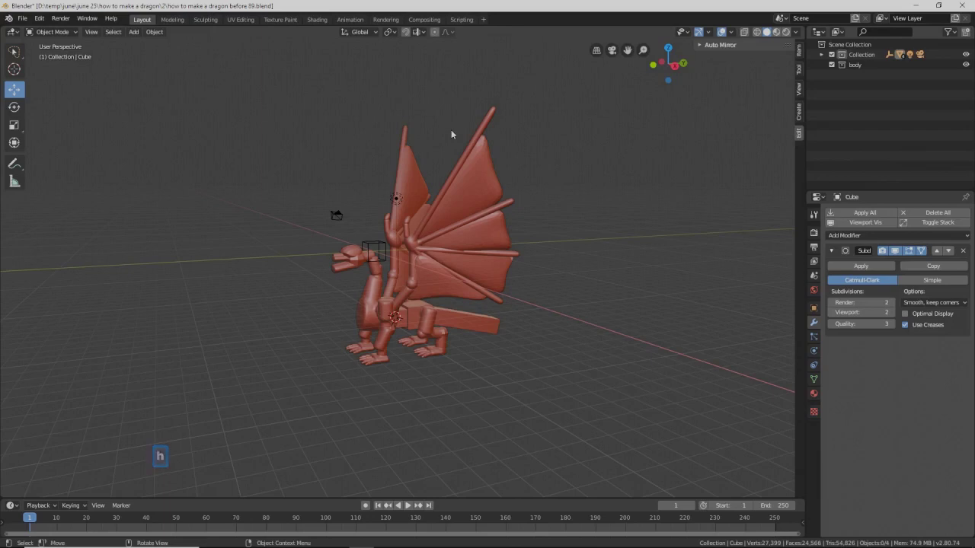
- Select the merged dragon and switch it to Sculpt Mode
click(484, 238)
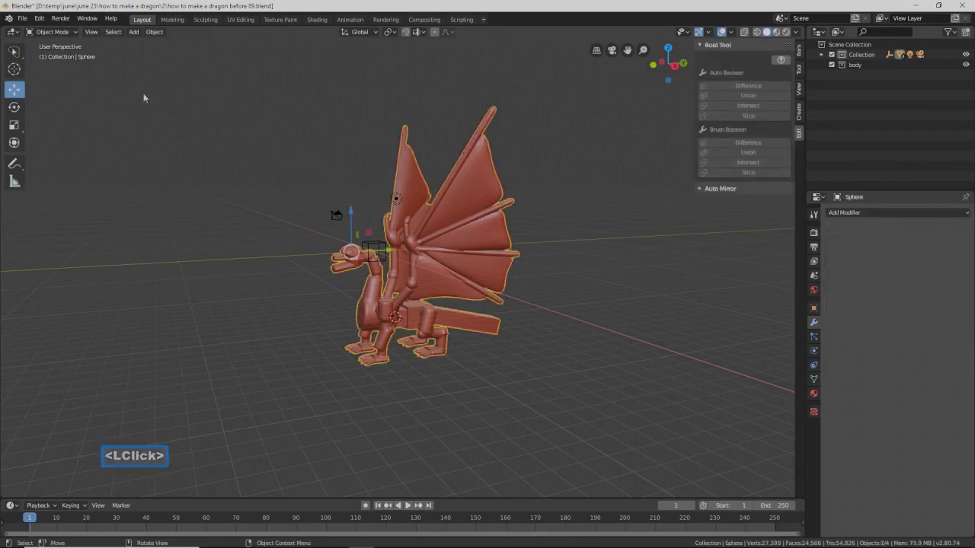
click(74, 33)
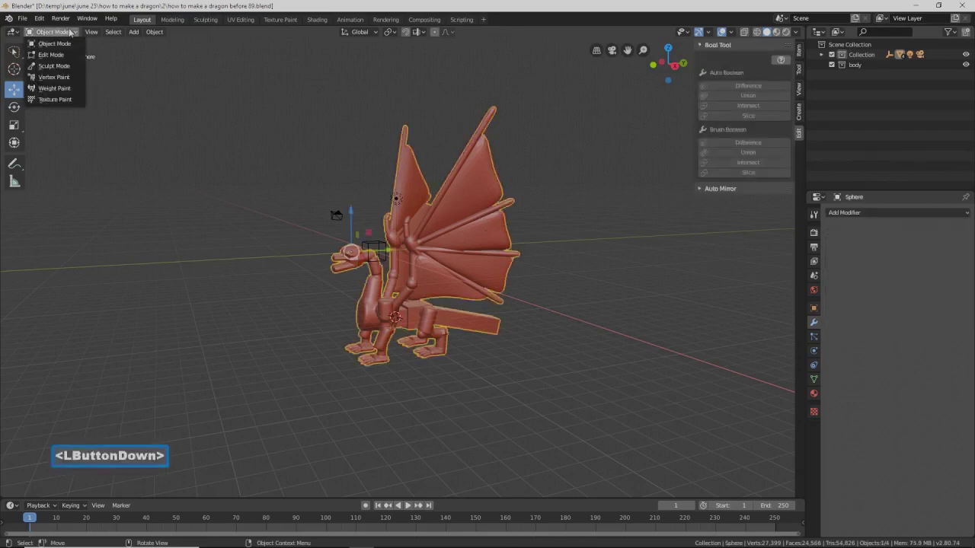
click(69, 67)
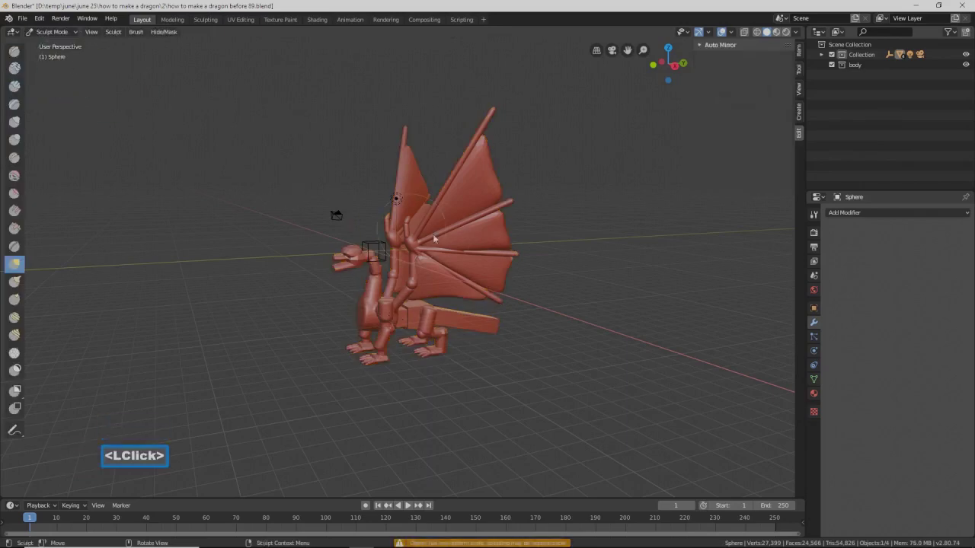
scroll(492, 285, up, 2)
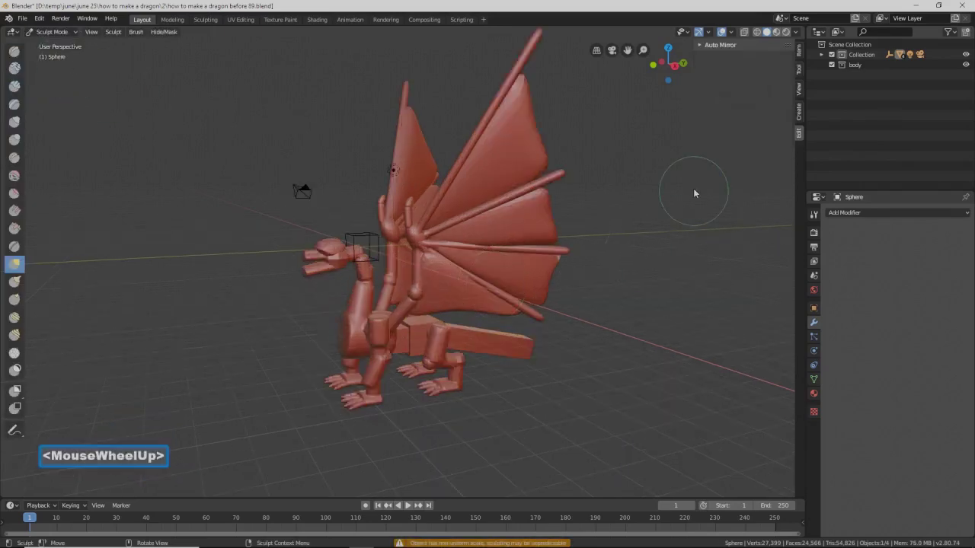
- Enable Dyntopo with a detail size of 5 px and smooth shading, and save incremental version 90
click(813, 216)
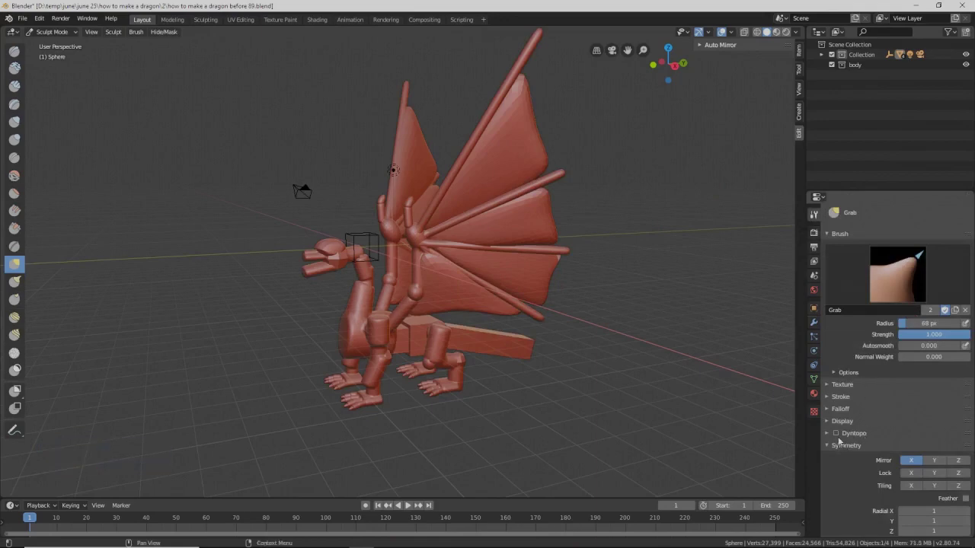
click(835, 434)
click(835, 436)
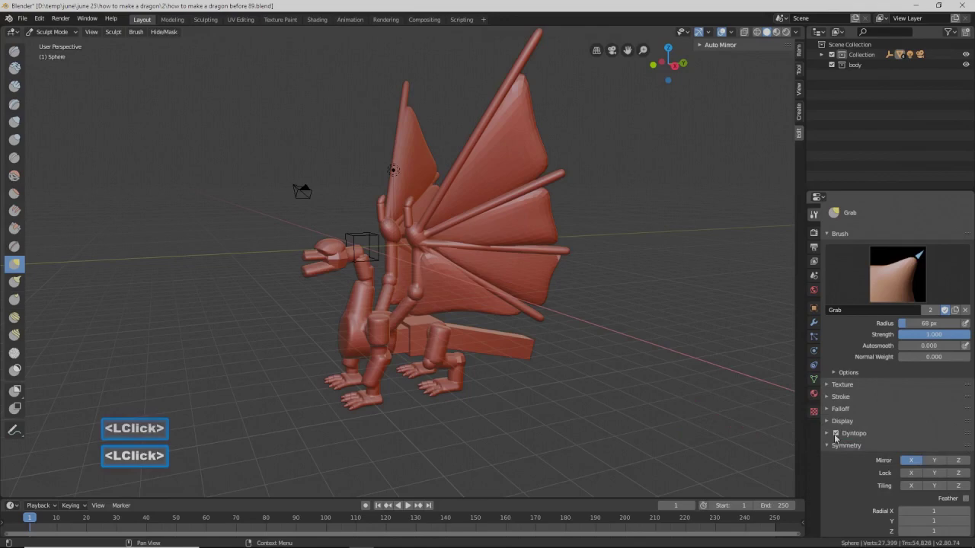
click(846, 438)
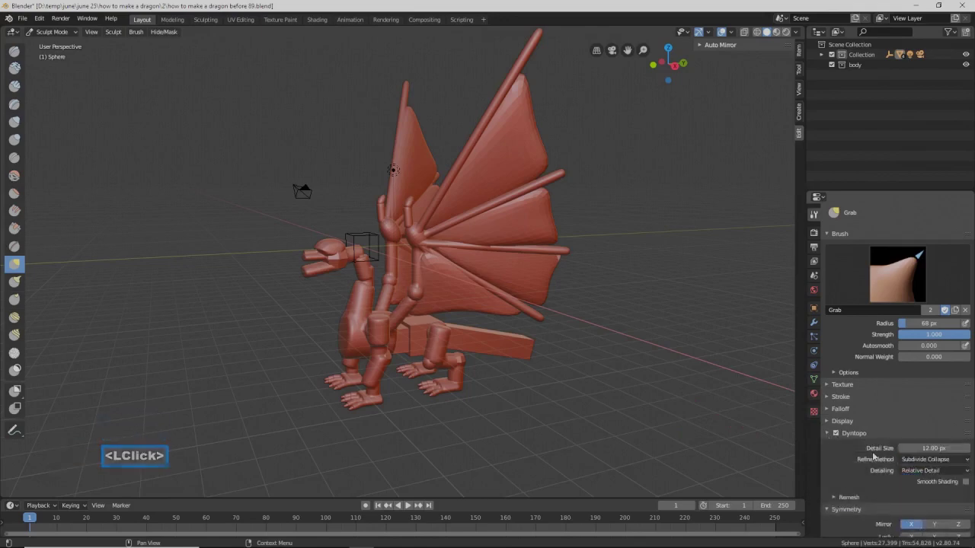
click(915, 449)
click(915, 449)
text(5)
key(Return)
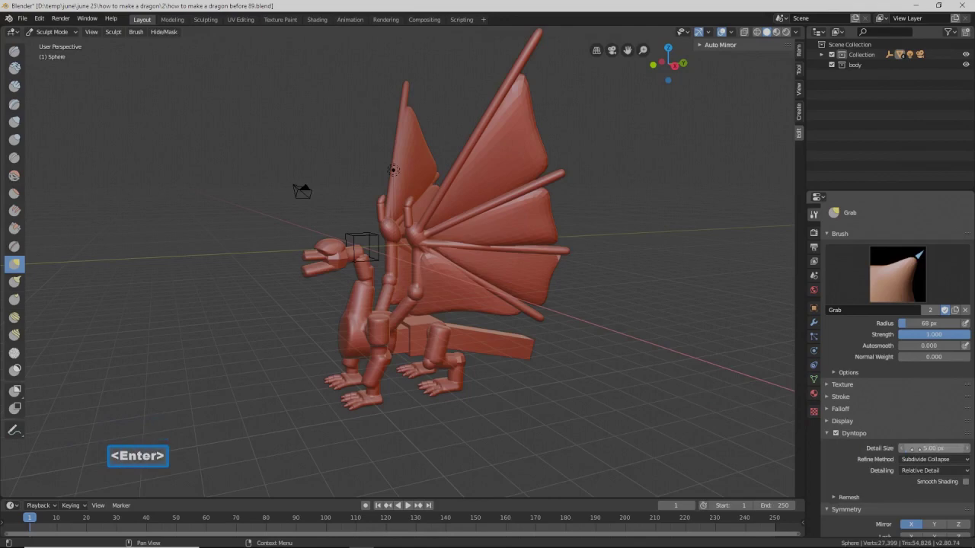
click(966, 483)
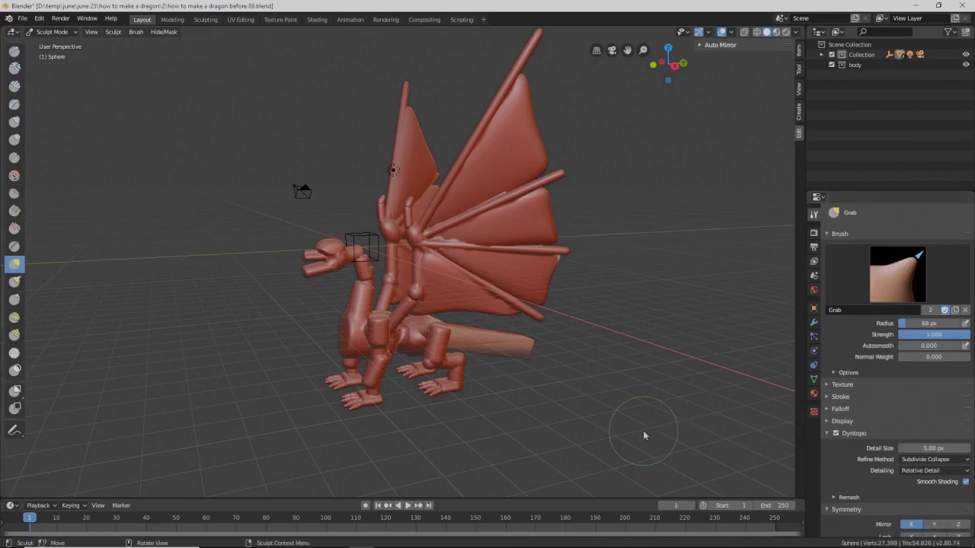
key(Pause)
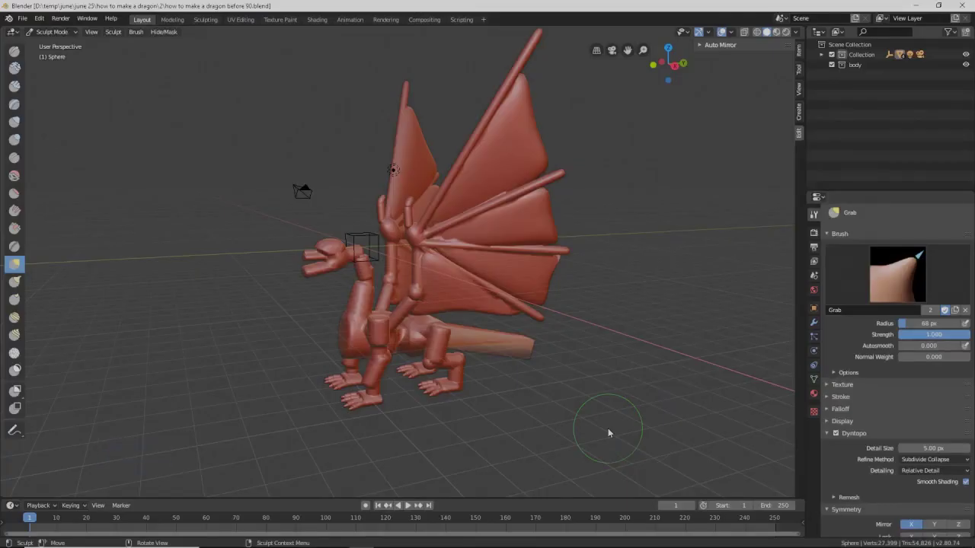
- Choose the Simplify brush, show the wireframe overlay on the mesh, and save incremental version 91
click(17, 354)
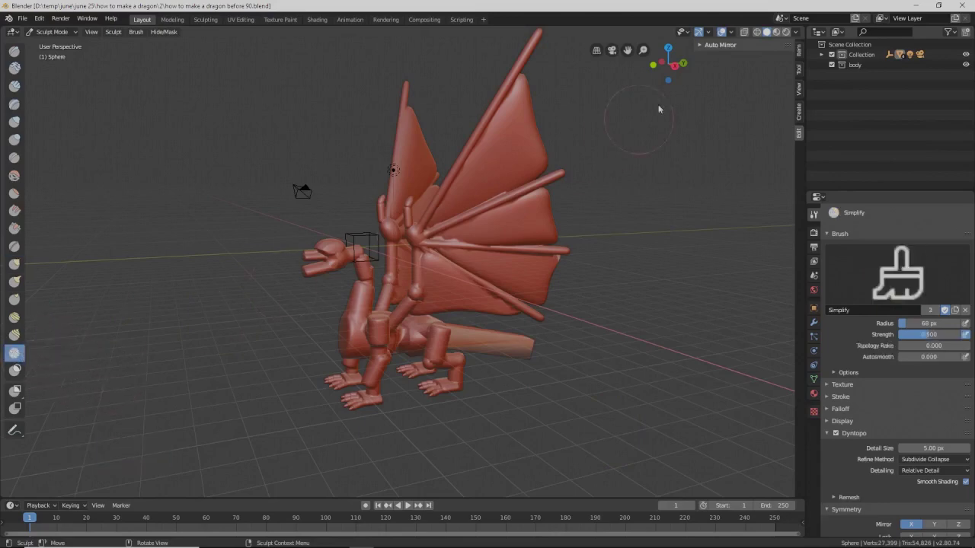
click(732, 33)
click(671, 203)
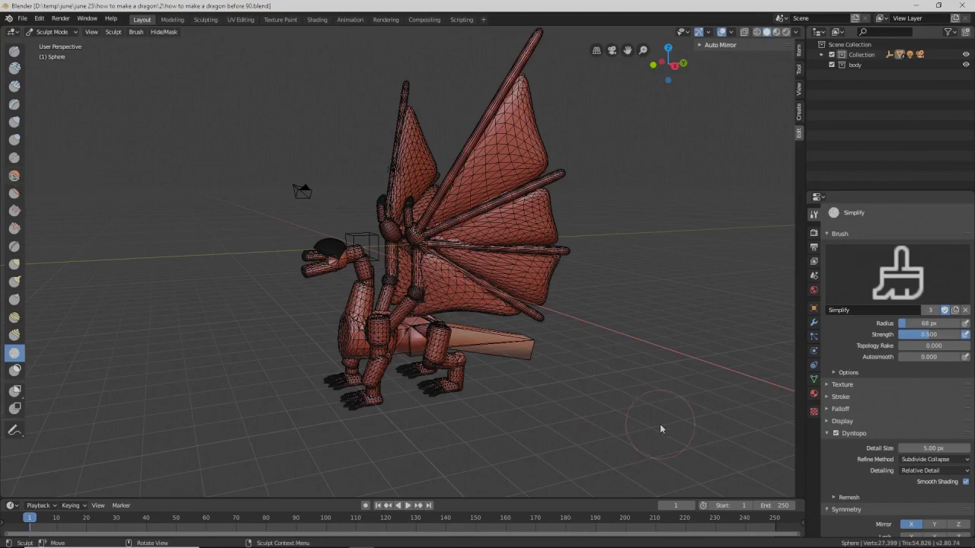
key(Pause)
- Remesh the whole tail block with Simplify strokes and smooth its edges
scroll(570, 418, up, 2)
mouse_move(582, 416)
shift+middle_down()
mouse_move(545, 389)
mouse_move(541, 360)
shift+middle_up()
mouse_move(466, 373)
mouse_down()
mouse_move(452, 382)
mouse_move(492, 365)
mouse_move(572, 393)
mouse_up()
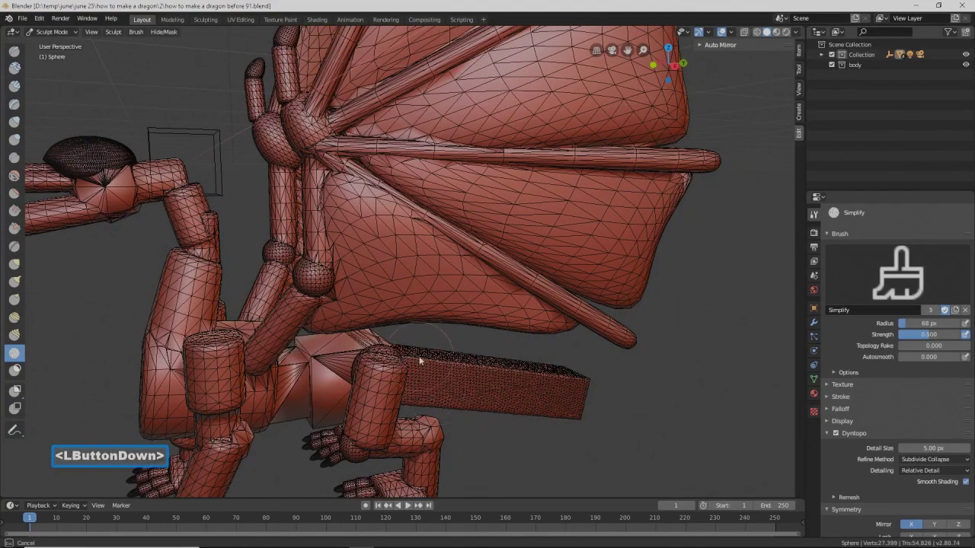
mouse_move(526, 378)
mouse_down()
mouse_move(548, 397)
mouse_move(531, 374)
mouse_move(454, 367)
mouse_move(551, 373)
mouse_move(591, 420)
mouse_up()
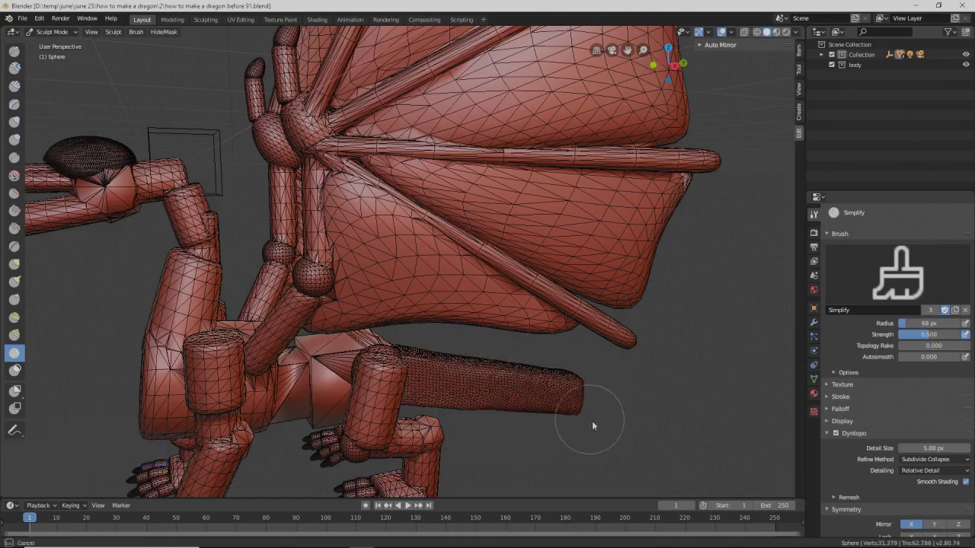
shift+drag(593, 425, 468, 436)
- Remesh the side of the waist block between chest and hips, set the brush radius to 45 px, and smooth that side
shift+middle_drag(452, 426, 239, 349)
mouse_move(287, 316)
mouse_down()
mouse_move(305, 415)
mouse_move(298, 438)
mouse_up()
mouse_move(287, 403)
middle_down()
mouse_move(298, 372)
mouse_move(264, 396)
mouse_move(291, 392)
middle_up()
key(f)
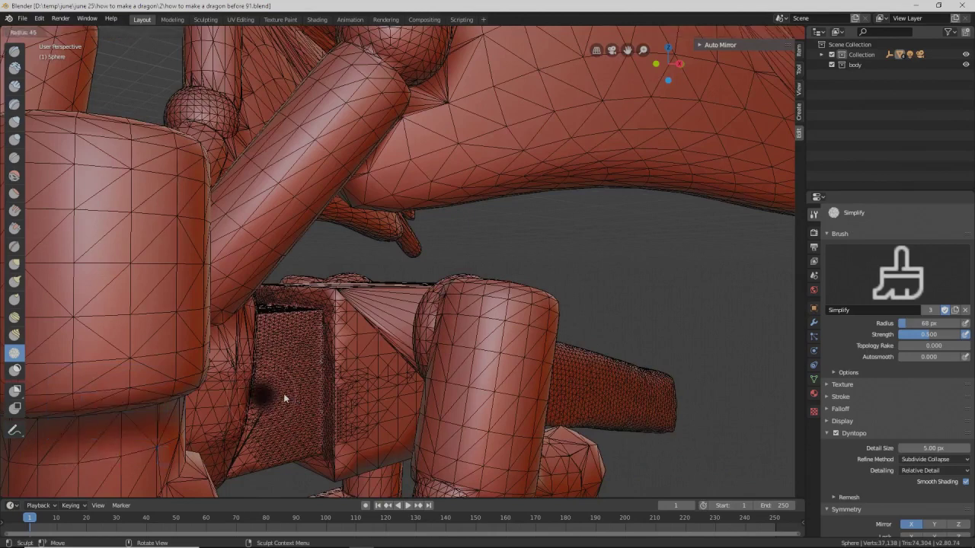
click(283, 393)
mouse_move(318, 346)
shift+mouse_down()
mouse_move(320, 434)
mouse_move(312, 318)
mouse_move(290, 319)
shift+mouse_up()
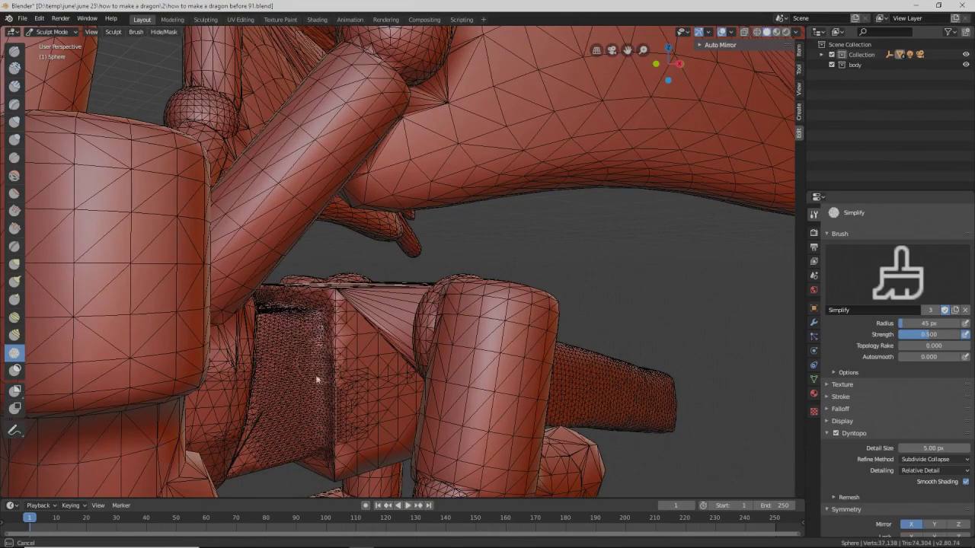
shift+drag(317, 368, 316, 440)
- Remesh and smooth the upper waist where it meets the chest and the base of the wings
middle_drag(316, 439, 245, 326)
mouse_move(246, 328)
mouse_down()
mouse_move(232, 346)
mouse_move(233, 432)
mouse_up()
mouse_move(248, 328)
mouse_down()
mouse_move(232, 407)
mouse_move(230, 364)
mouse_move(262, 300)
mouse_move(285, 305)
mouse_up()
middle_drag(285, 305, 256, 325)
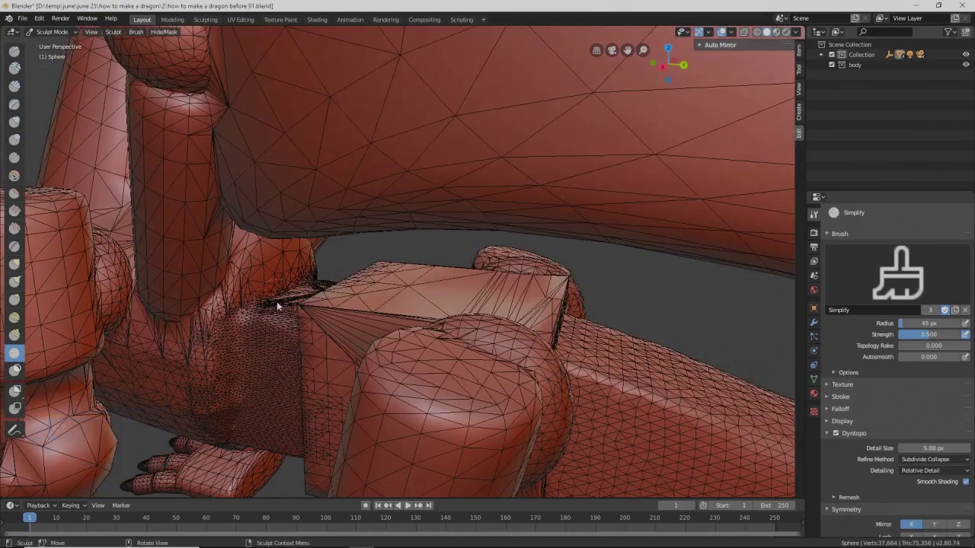
drag(302, 279, 300, 281)
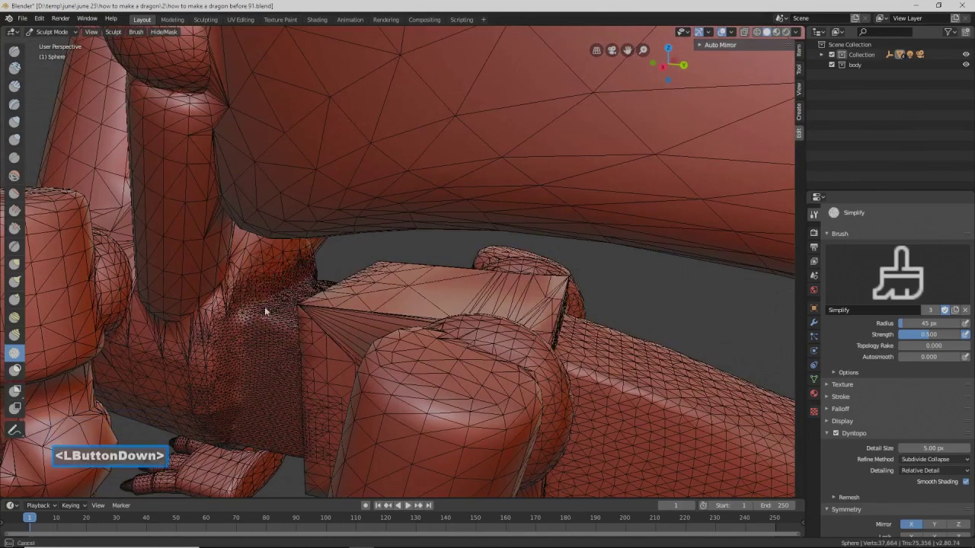
mouse_move(255, 312)
mouse_down()
mouse_move(282, 276)
mouse_move(238, 328)
mouse_move(236, 432)
mouse_up()
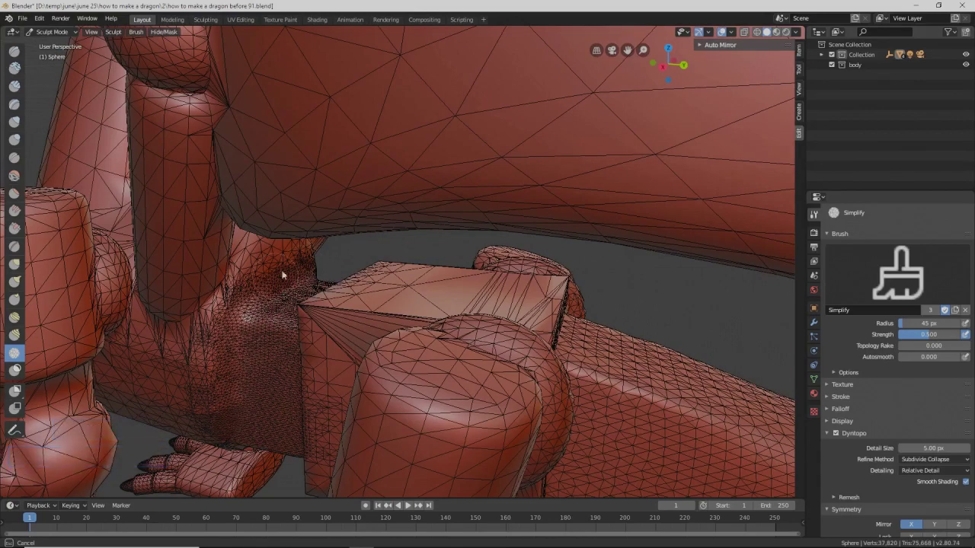
drag(257, 308, 235, 326)
shift+drag(236, 418, 239, 408)
- Remesh and smooth the underside of the waist between the chest and the hip block
mouse_move(239, 407)
middle_down()
mouse_move(310, 317)
mouse_move(296, 385)
mouse_move(347, 276)
middle_up()
mouse_move(347, 276)
mouse_down()
mouse_move(403, 243)
mouse_move(334, 269)
mouse_move(316, 231)
mouse_move(333, 233)
mouse_up()
middle_drag(333, 233, 302, 231)
mouse_move(303, 231)
shift+mouse_down()
mouse_move(281, 283)
mouse_move(291, 183)
mouse_move(392, 190)
mouse_move(326, 212)
shift+mouse_up()
shift+click(287, 182)
mouse_move(326, 212)
middle_down()
mouse_move(379, 206)
mouse_move(381, 236)
middle_up()
drag(380, 236, 381, 237)
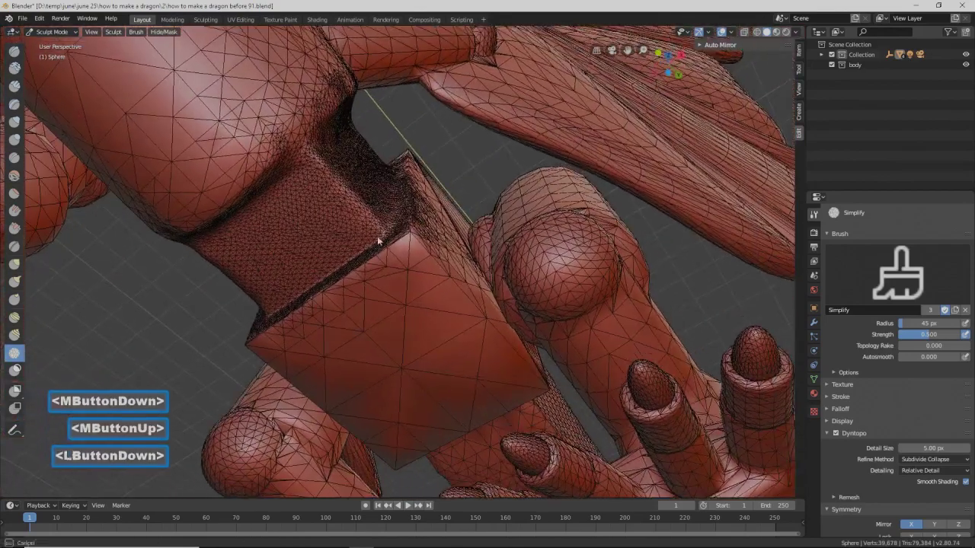
drag(297, 293, 371, 231)
middle_drag(371, 230, 340, 306)
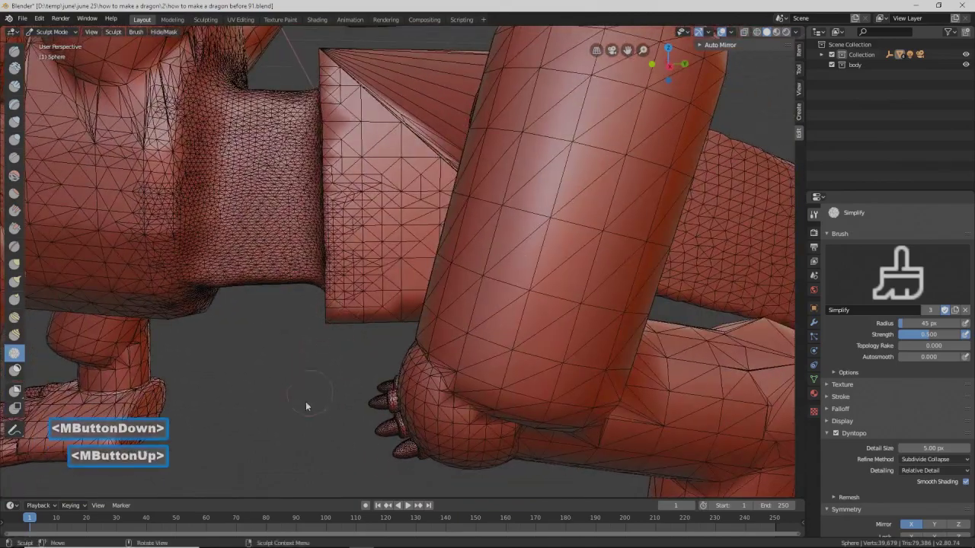
- Remesh the side and upper edge of the hip block around the top of the hind thigh with Simplify strokes
key(Pause)
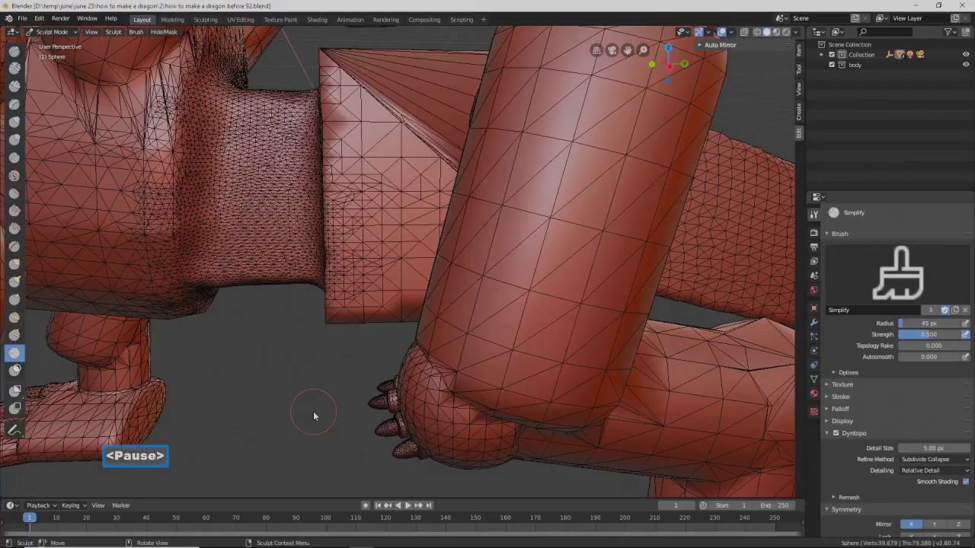
middle_drag(320, 395, 352, 392)
mouse_move(471, 135)
middle_down()
mouse_move(485, 170)
mouse_move(536, 89)
middle_up()
mouse_move(533, 91)
mouse_down()
mouse_move(505, 157)
mouse_move(412, 107)
mouse_move(496, 171)
mouse_up()
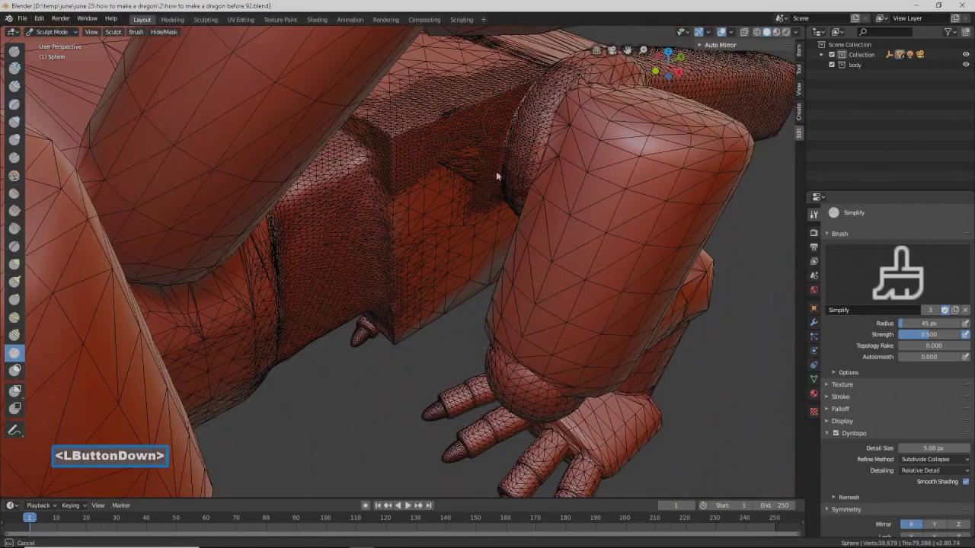
drag(491, 220, 538, 156)
mouse_move(564, 97)
mouse_down()
mouse_move(559, 124)
mouse_move(602, 80)
mouse_up()
mouse_move(601, 80)
middle_down()
mouse_move(593, 103)
mouse_move(629, 113)
middle_up()
drag(628, 113, 711, 145)
middle_drag(711, 144, 664, 171)
mouse_move(664, 170)
mouse_down()
mouse_move(680, 273)
mouse_move(719, 183)
mouse_move(735, 177)
mouse_up()
- Remesh the junction between the chest and the front shoulder, including the inner side of the upper front leg
drag(436, 200, 484, 208)
mouse_move(485, 208)
middle_down()
mouse_move(419, 188)
mouse_move(404, 195)
middle_up()
drag(403, 194, 447, 259)
ctrl+middle_drag(447, 259, 443, 246)
mouse_move(443, 246)
mouse_down()
mouse_move(460, 263)
mouse_move(447, 228)
mouse_move(468, 211)
mouse_move(525, 223)
mouse_up()
mouse_move(368, 209)
middle_down()
mouse_move(457, 230)
mouse_move(344, 230)
middle_up()
mouse_move(345, 230)
mouse_down()
mouse_move(464, 233)
mouse_move(400, 224)
mouse_up()
mouse_move(432, 225)
middle_down()
mouse_move(415, 228)
mouse_move(427, 191)
mouse_move(429, 210)
middle_up()
mouse_move(428, 210)
mouse_down()
mouse_move(358, 144)
mouse_move(237, 230)
mouse_move(274, 267)
mouse_move(246, 95)
mouse_up()
mouse_move(246, 95)
middle_down()
mouse_move(288, 142)
mouse_move(220, 99)
middle_up()
drag(220, 99, 243, 105)
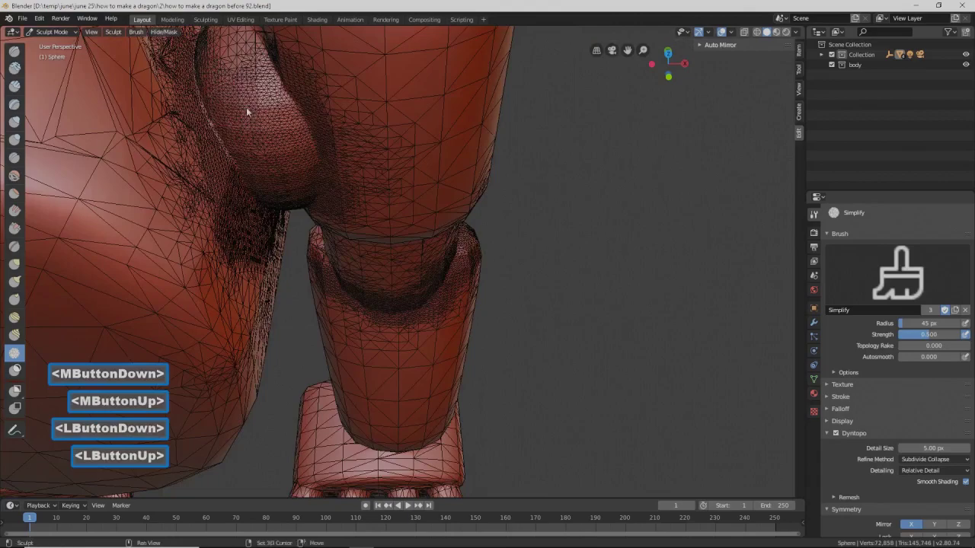
- Remesh around the front leg's elbow and the base of the neck where it meets the chest
shift+middle_drag(244, 105, 268, 132)
mouse_move(363, 189)
mouse_down()
mouse_move(354, 171)
mouse_move(369, 183)
mouse_up()
middle_drag(368, 183, 426, 198)
mouse_move(426, 198)
mouse_down()
mouse_move(407, 170)
mouse_move(465, 255)
mouse_up()
mouse_move(464, 255)
middle_down()
mouse_move(357, 260)
mouse_move(383, 279)
mouse_move(353, 227)
middle_up()
scroll(357, 261, down, 4)
mouse_move(353, 227)
mouse_down()
mouse_move(377, 248)
mouse_move(324, 232)
mouse_move(369, 226)
mouse_up()
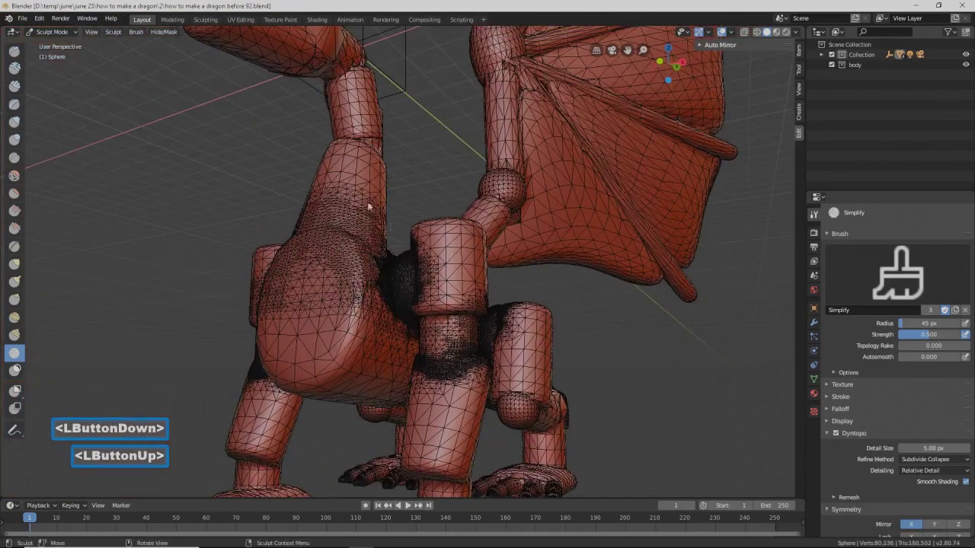
- Remesh the front leg's lower end, its ankle and the upper surface of the front foot
mouse_move(416, 383)
middle_down()
mouse_move(400, 347)
mouse_move(465, 362)
mouse_move(478, 343)
middle_up()
drag(396, 357, 465, 379)
middle_drag(506, 344, 407, 364)
mouse_move(408, 365)
mouse_down()
mouse_move(449, 320)
mouse_move(463, 342)
mouse_move(457, 358)
mouse_up()
mouse_move(430, 404)
mouse_down()
mouse_move(409, 427)
mouse_move(521, 404)
mouse_up()
drag(416, 421, 396, 434)
mouse_move(396, 434)
middle_down()
mouse_move(457, 327)
mouse_move(414, 328)
middle_up()
mouse_move(521, 124)
mouse_down()
mouse_move(478, 141)
mouse_move(534, 67)
mouse_move(509, 56)
mouse_up()
mouse_move(412, 353)
middle_down()
mouse_move(528, 356)
mouse_move(457, 374)
middle_up()
- Remesh the upper sides of the front foot's toes and the gaps between them
shift+middle_drag(457, 374, 411, 367)
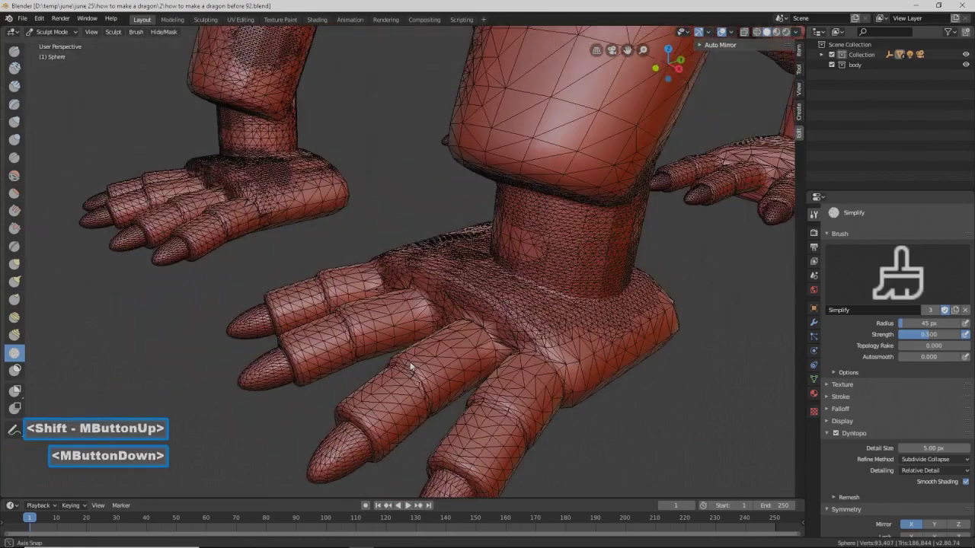
mouse_move(482, 336)
mouse_down()
mouse_move(551, 382)
mouse_move(389, 269)
mouse_move(448, 315)
mouse_move(389, 365)
mouse_move(442, 400)
mouse_move(487, 411)
mouse_up()
mouse_move(488, 411)
mouse_down()
mouse_move(518, 429)
mouse_move(487, 404)
mouse_up()
mouse_move(400, 347)
mouse_down()
mouse_move(304, 290)
mouse_move(362, 350)
mouse_up()
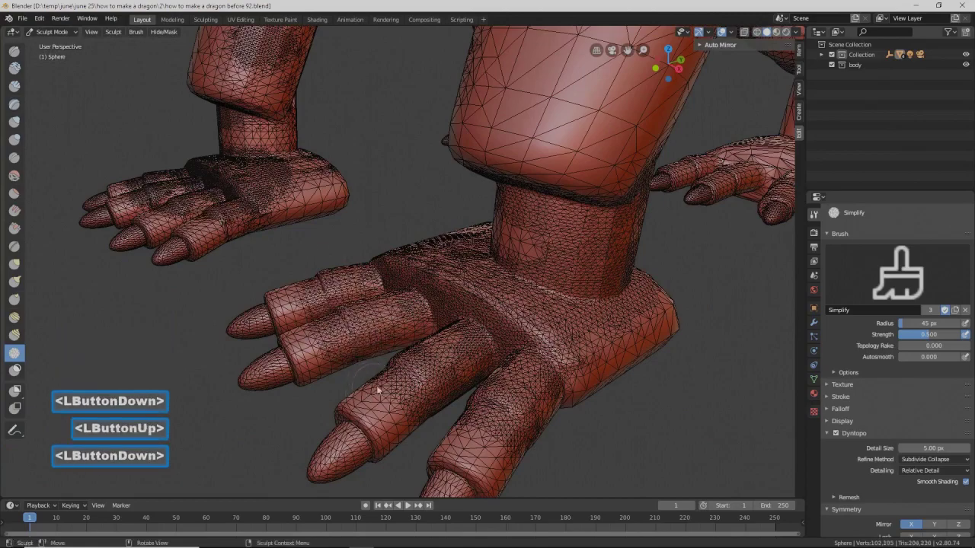
mouse_move(521, 424)
middle_down()
mouse_move(510, 315)
mouse_move(511, 325)
middle_up()
mouse_move(526, 354)
mouse_down()
mouse_move(460, 402)
mouse_move(466, 381)
mouse_up()
mouse_move(488, 358)
mouse_down()
mouse_move(465, 330)
mouse_move(466, 358)
mouse_up()
- Remesh the underside of the front foot from the toes across the sole
mouse_move(468, 429)
shift+middle_down()
mouse_move(495, 429)
mouse_move(505, 387)
shift+middle_up()
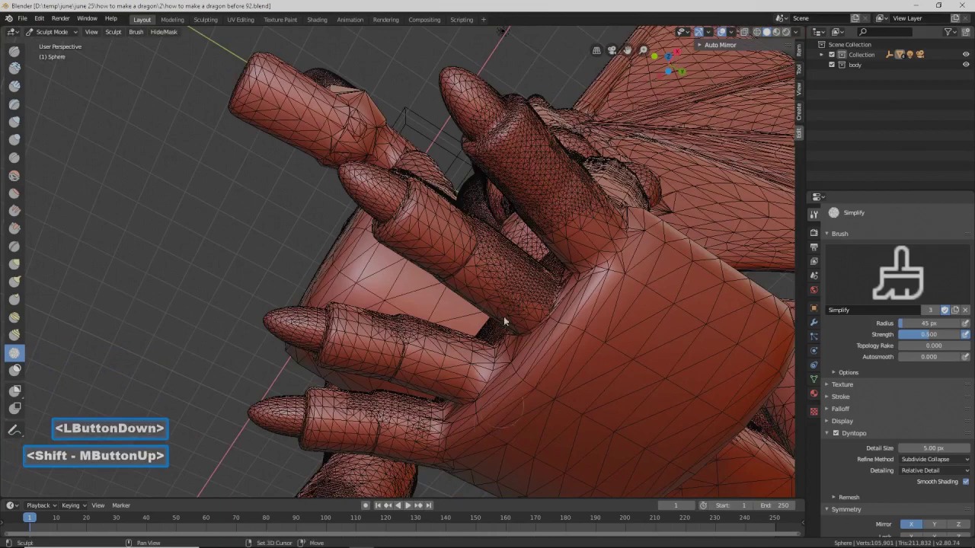
drag(486, 253, 466, 242)
mouse_move(457, 331)
mouse_down()
mouse_move(386, 370)
mouse_move(396, 365)
mouse_up()
mouse_move(510, 343)
mouse_down()
mouse_move(434, 449)
mouse_move(375, 443)
mouse_move(410, 411)
mouse_move(653, 281)
mouse_up()
mouse_move(644, 231)
mouse_down()
mouse_move(578, 301)
mouse_move(592, 327)
mouse_up()
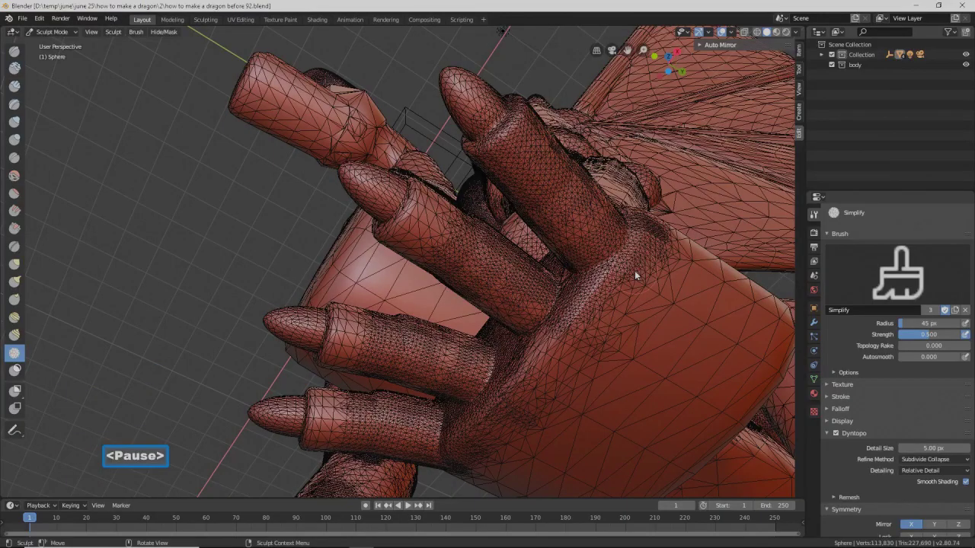
mouse_move(638, 272)
middle_down()
mouse_move(625, 289)
mouse_move(640, 264)
middle_up()
mouse_move(676, 218)
shift+middle_down()
mouse_move(578, 296)
mouse_move(538, 280)
shift+middle_up()
mouse_move(457, 304)
mouse_down()
mouse_move(455, 335)
mouse_move(403, 264)
mouse_move(530, 261)
mouse_move(541, 240)
mouse_move(558, 258)
mouse_up()
mouse_move(652, 343)
mouse_down()
mouse_move(636, 380)
mouse_move(690, 291)
mouse_move(696, 302)
mouse_up()
- Remesh the underside of the hind foot where the toes join the sole
shift+middle_drag(635, 343, 589, 256)
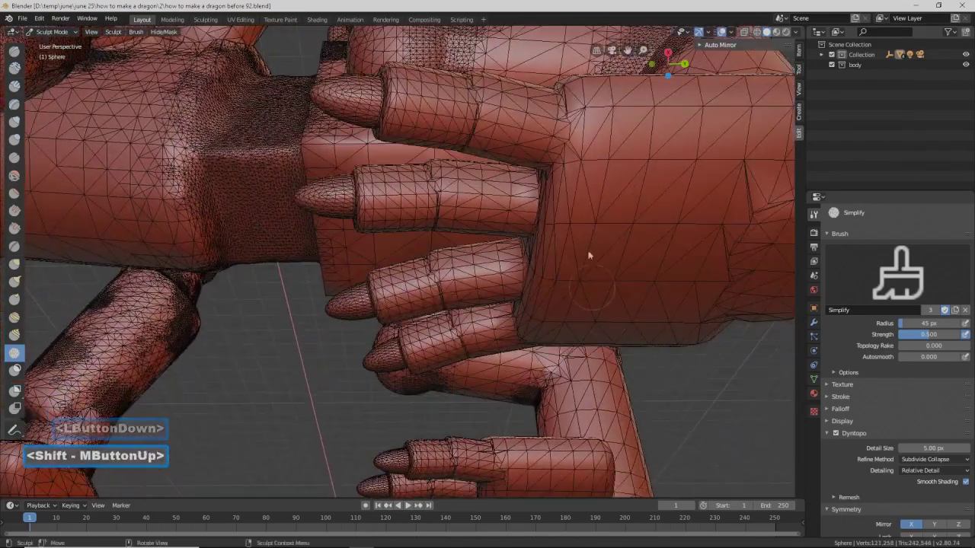
drag(563, 111, 510, 321)
drag(515, 287, 557, 162)
mouse_move(533, 211)
mouse_down()
mouse_move(438, 231)
mouse_move(358, 198)
mouse_move(428, 290)
mouse_move(449, 289)
mouse_move(465, 333)
mouse_up()
drag(518, 306, 521, 305)
- Remesh the hind leg's lower section and the ankle where it joins the hind foot
shift+middle_drag(597, 265, 545, 371)
drag(545, 372, 507, 405)
drag(537, 367, 526, 320)
mouse_move(526, 320)
middle_down()
mouse_move(529, 385)
mouse_move(445, 305)
middle_up()
drag(443, 303, 448, 310)
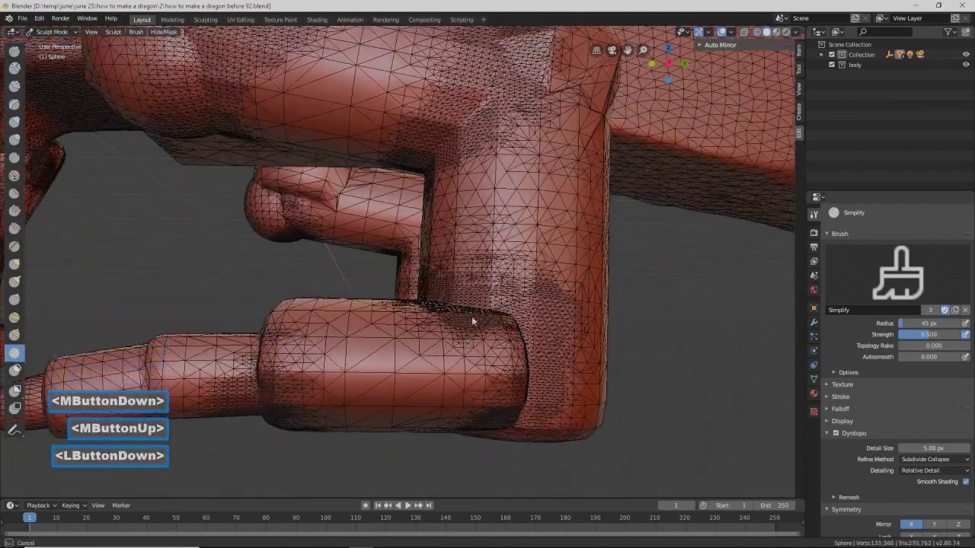
middle_drag(436, 308, 374, 281)
mouse_move(374, 281)
mouse_down()
mouse_move(483, 294)
mouse_move(404, 290)
mouse_move(442, 302)
mouse_up()
mouse_move(560, 114)
mouse_down()
mouse_move(566, 87)
mouse_move(501, 91)
mouse_up()
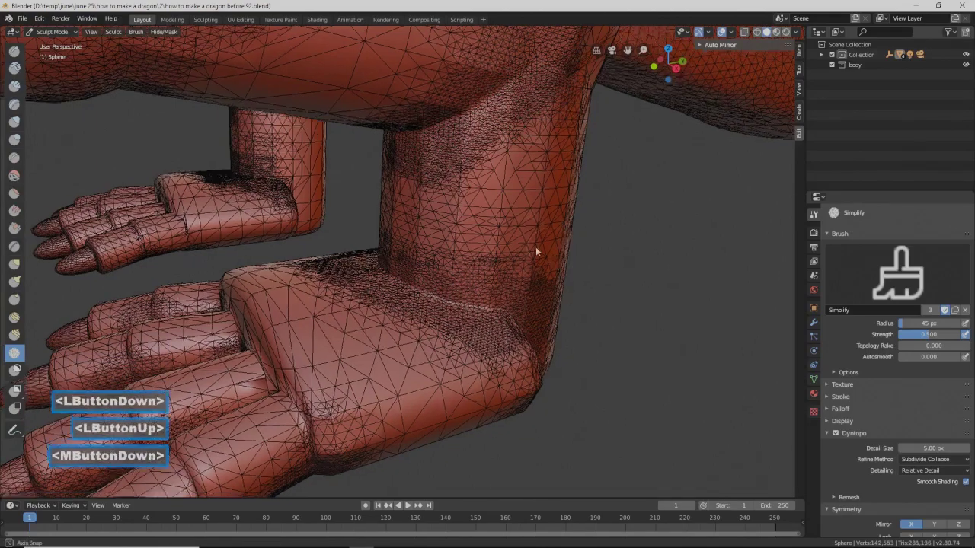
middle_drag(545, 255, 504, 235)
mouse_move(553, 270)
mouse_down()
mouse_move(516, 335)
mouse_move(506, 415)
mouse_up()
- Remesh the base of the tail where it meets the hip block and the neighbouring hind leg joint
mouse_move(506, 415)
middle_down()
mouse_move(517, 361)
mouse_move(623, 279)
mouse_move(595, 296)
mouse_move(362, 266)
middle_up()
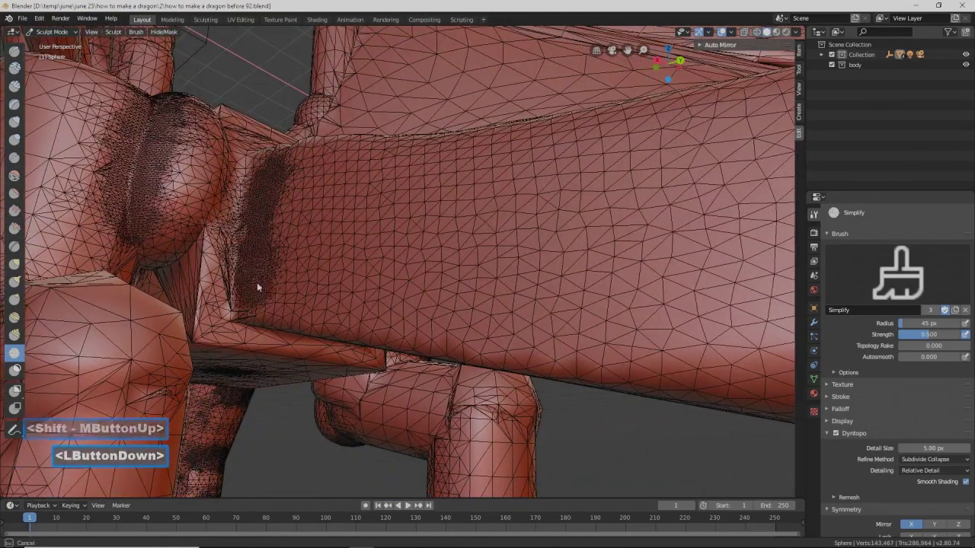
drag(257, 294, 213, 243)
drag(198, 235, 187, 228)
drag(128, 219, 246, 147)
- Remesh the ball at the wing's elbow and the seam between the wing's forearm and the membrane
mouse_move(246, 147)
middle_down()
mouse_move(275, 223)
mouse_move(278, 199)
mouse_move(358, 279)
mouse_move(407, 263)
mouse_move(417, 245)
middle_up()
drag(417, 244, 415, 240)
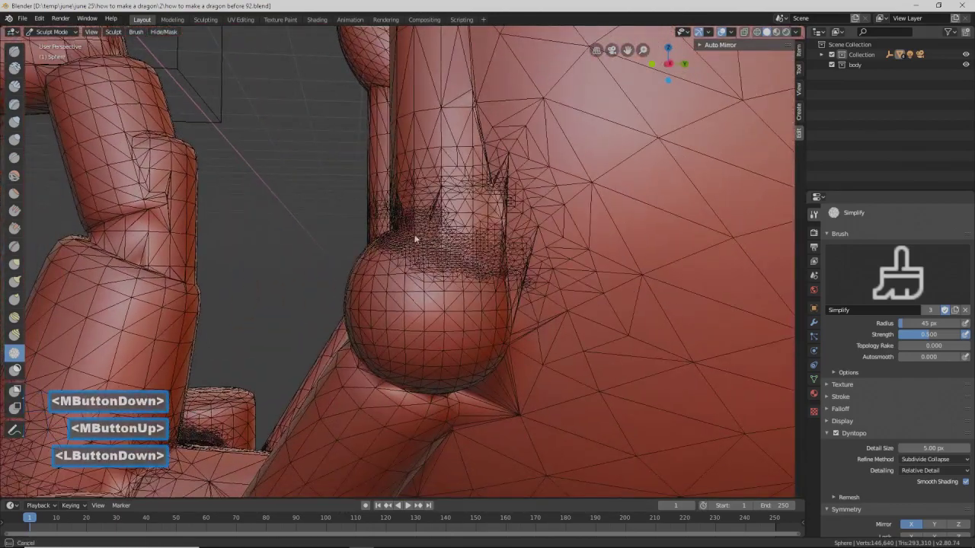
middle_drag(401, 355, 414, 348)
mouse_move(414, 348)
mouse_down()
mouse_move(397, 404)
mouse_move(362, 368)
mouse_up()
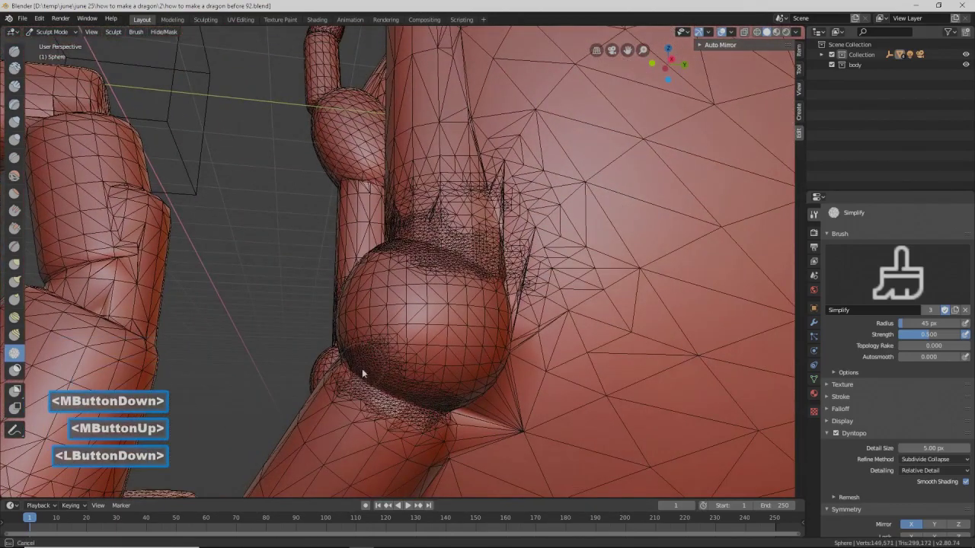
mouse_move(467, 402)
mouse_down()
mouse_move(495, 363)
mouse_move(506, 371)
mouse_move(509, 302)
mouse_up()
drag(481, 67, 516, 252)
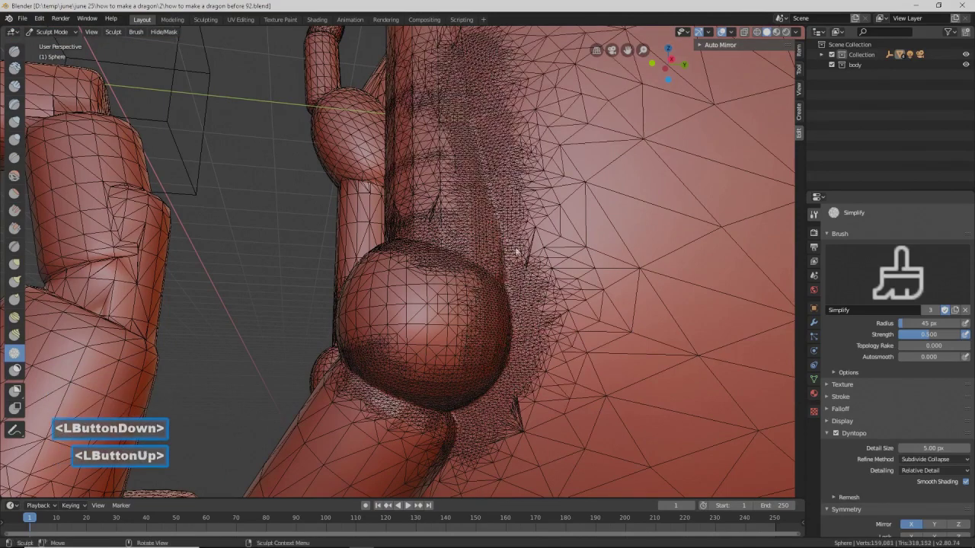
- Remesh the wing membrane along both sides of the lower and middle finger bones
mouse_move(562, 214)
ctrl+middle_down()
mouse_move(562, 243)
mouse_move(556, 194)
ctrl+middle_up()
shift+middle_drag(556, 194, 543, 230)
mouse_move(675, 231)
mouse_down()
mouse_move(640, 219)
mouse_move(256, 241)
mouse_move(403, 297)
mouse_move(470, 358)
mouse_move(542, 396)
mouse_move(513, 453)
mouse_move(526, 480)
mouse_move(453, 409)
mouse_move(237, 261)
mouse_up()
mouse_move(320, 143)
mouse_down()
mouse_move(322, 153)
mouse_move(291, 181)
mouse_up()
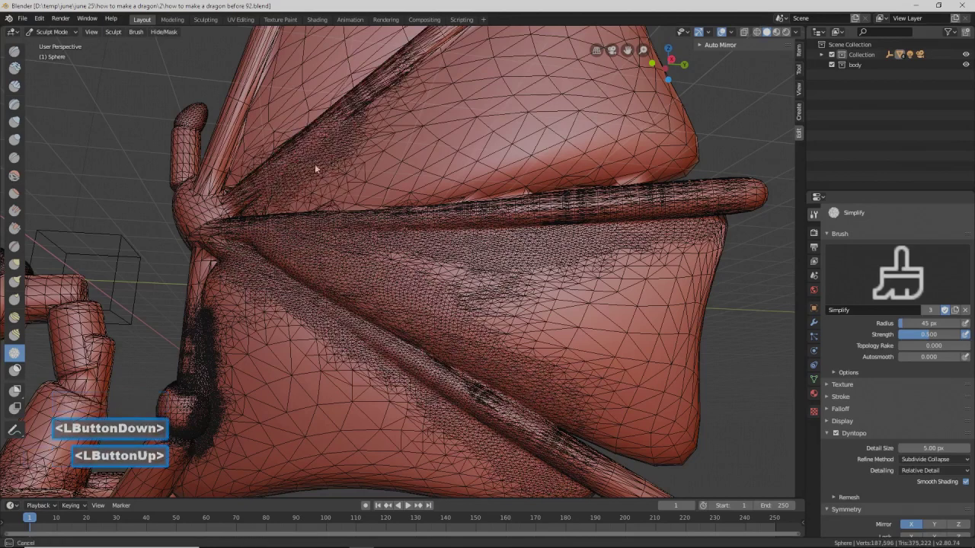
click(451, 76)
- Remesh the upper wing membrane along the two topmost finger bones down to the wrist
mouse_move(457, 121)
shift+middle_down()
mouse_move(468, 136)
mouse_move(459, 175)
mouse_move(431, 184)
shift+middle_up()
drag(395, 74, 294, 289)
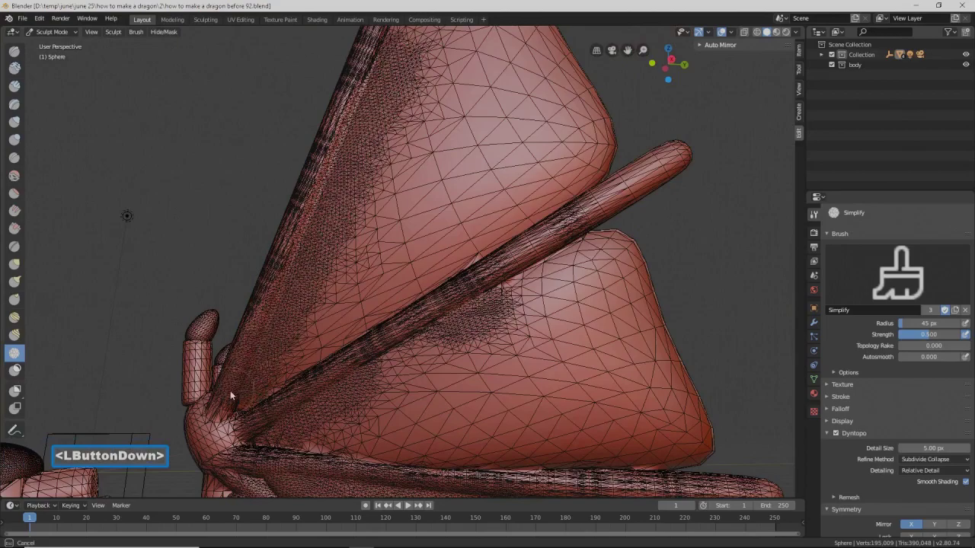
mouse_move(458, 259)
mouse_down()
mouse_move(553, 204)
mouse_move(320, 339)
mouse_up()
drag(265, 387, 266, 382)
- Remesh the thumb claw on the wing's wrist and the joint at its base
middle_drag(266, 383, 282, 369)
mouse_move(282, 368)
shift+middle_down()
mouse_move(293, 357)
mouse_move(317, 371)
shift+middle_up()
drag(320, 403, 317, 411)
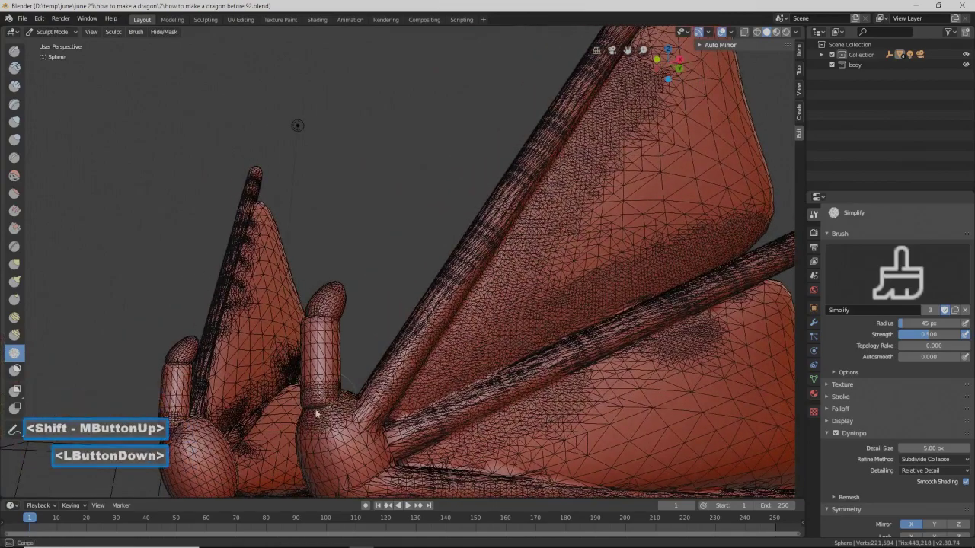
mouse_move(323, 366)
mouse_down()
mouse_move(311, 315)
mouse_move(335, 323)
mouse_up()
- Remesh the wing membrane along the third finger bone and beside the wing's forearm
mouse_move(343, 323)
middle_down()
mouse_move(278, 320)
mouse_move(306, 347)
mouse_move(356, 357)
middle_up()
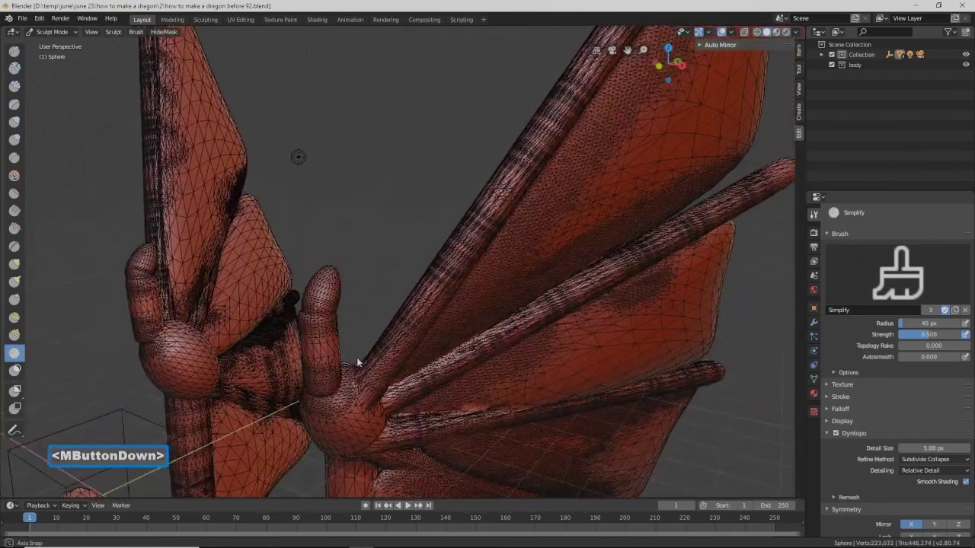
drag(483, 399, 629, 392)
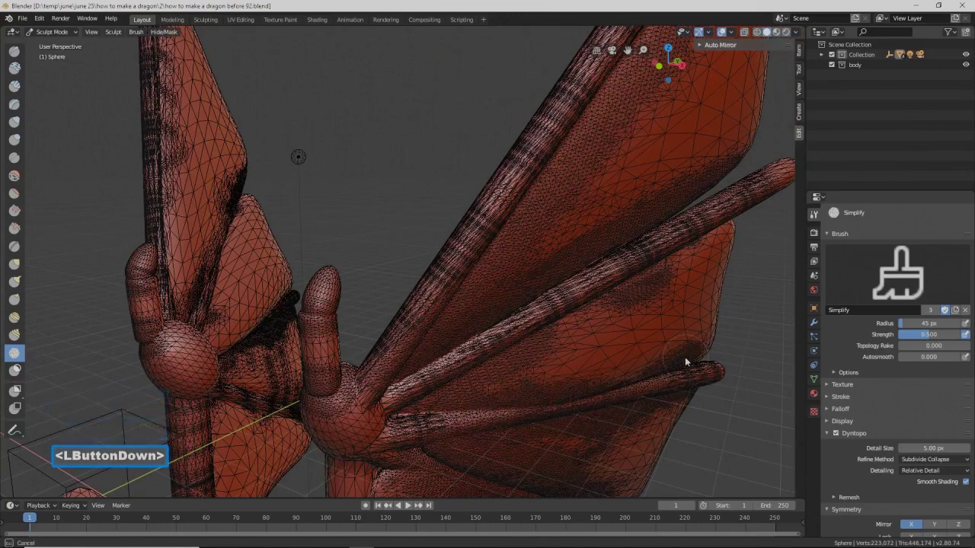
mouse_move(430, 394)
shift+middle_down()
mouse_move(449, 371)
mouse_move(442, 384)
shift+middle_up()
mouse_move(470, 359)
mouse_down()
mouse_move(481, 351)
mouse_move(450, 306)
mouse_move(457, 323)
mouse_up()
mouse_move(457, 323)
shift+middle_down()
mouse_move(440, 364)
mouse_move(444, 352)
shift+middle_up()
drag(424, 304, 365, 403)
- Remesh the neck segments from the chest up to the back of the head
middle_drag(365, 402, 311, 368)
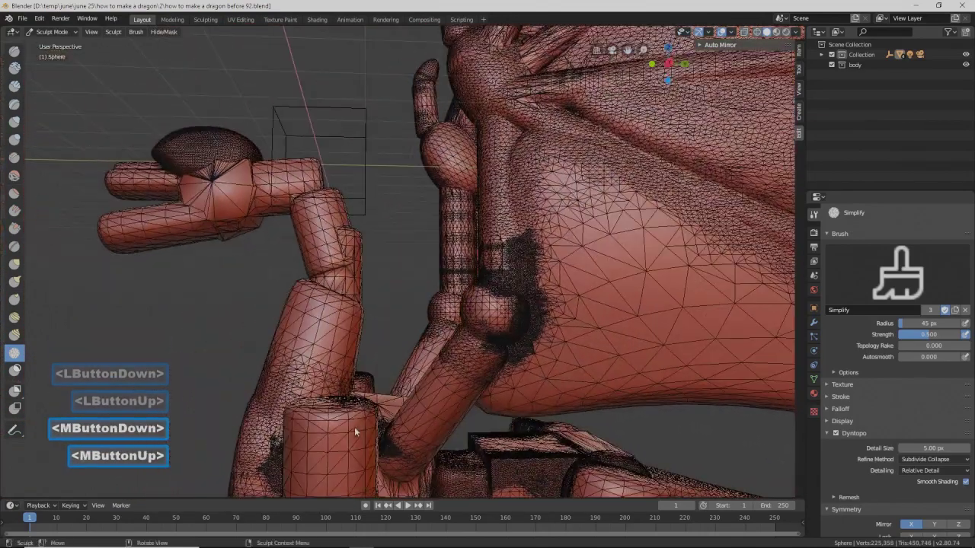
mouse_move(339, 306)
mouse_down()
mouse_move(320, 287)
mouse_move(339, 283)
mouse_move(344, 248)
mouse_up()
drag(342, 241, 334, 210)
drag(330, 199, 267, 175)
middle_drag(267, 175, 329, 205)
drag(341, 178, 324, 259)
- Remesh the side of the head between the domed skull, the jaws and the neck
middle_drag(332, 268, 307, 224)
drag(299, 281, 320, 270)
drag(266, 283, 323, 246)
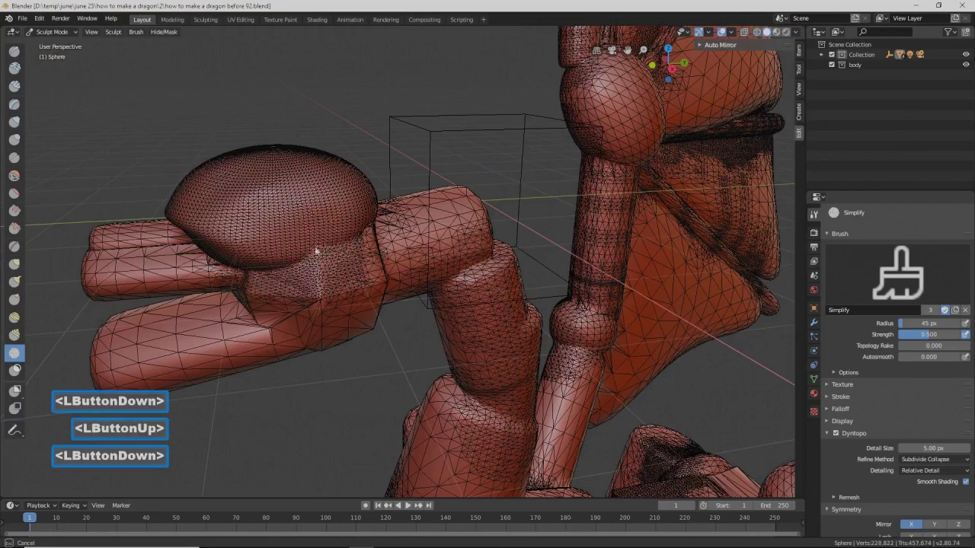
drag(254, 284, 253, 284)
mouse_move(254, 283)
middle_down()
mouse_move(254, 247)
mouse_move(187, 261)
middle_up()
mouse_move(188, 261)
mouse_down()
mouse_move(76, 255)
mouse_move(180, 315)
mouse_move(223, 317)
mouse_up()
middle_drag(223, 317, 235, 282)
drag(236, 283, 251, 327)
- Remesh the corner of the mouth and the rear parts of the upper and lower jaws
drag(251, 328, 257, 395)
click(257, 395)
mouse_move(275, 385)
shift+middle_down()
mouse_move(294, 376)
mouse_move(338, 299)
shift+middle_up()
drag(316, 332, 314, 326)
drag(308, 239, 308, 239)
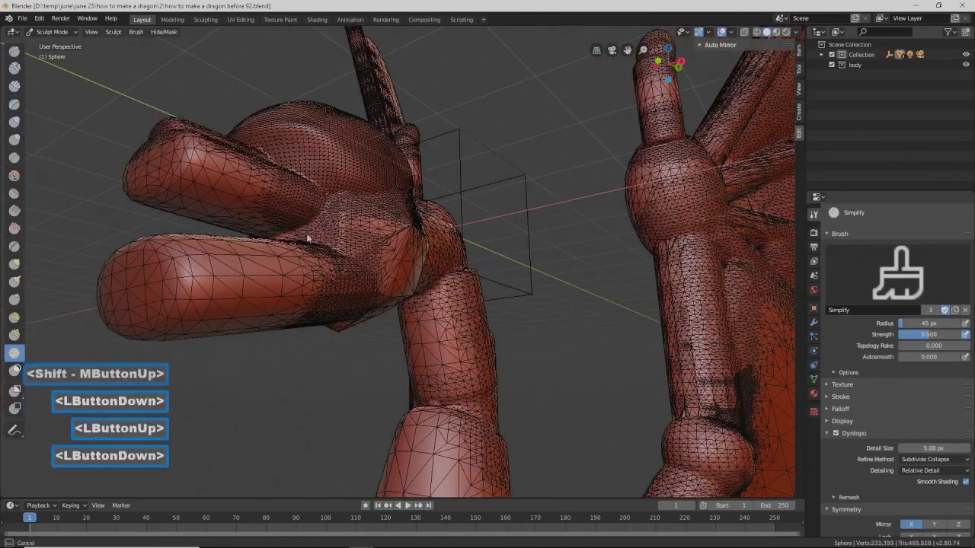
mouse_move(282, 249)
middle_down()
mouse_move(308, 275)
mouse_move(274, 246)
middle_up()
drag(386, 263, 386, 263)
- Remesh the front of the neck and its joint under the head
mouse_move(385, 263)
middle_down()
mouse_move(326, 246)
mouse_move(372, 292)
middle_up()
mouse_move(416, 313)
mouse_down()
mouse_move(460, 294)
mouse_move(492, 200)
mouse_up()
mouse_move(492, 200)
middle_down()
mouse_move(464, 259)
mouse_move(479, 202)
middle_up()
drag(480, 202, 482, 200)
- Remesh the inner side of the wing's forearm from the wrist ball down to the elbow ball
middle_drag(646, 204, 601, 266)
mouse_move(601, 267)
mouse_down()
mouse_move(588, 271)
mouse_move(646, 256)
mouse_up()
mouse_move(629, 354)
mouse_down()
mouse_move(691, 358)
mouse_move(652, 280)
mouse_up()
middle_drag(651, 281, 514, 295)
shift+middle_drag(587, 309, 582, 302)
mouse_move(138, 208)
mouse_down()
mouse_move(87, 204)
mouse_move(132, 158)
mouse_up()
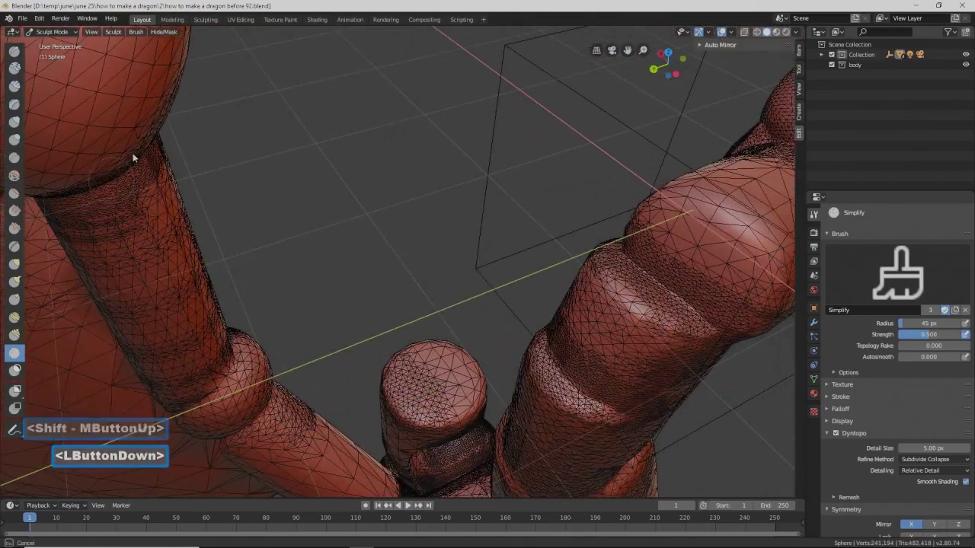
mouse_move(218, 357)
mouse_down()
mouse_move(217, 397)
mouse_move(254, 416)
mouse_up()
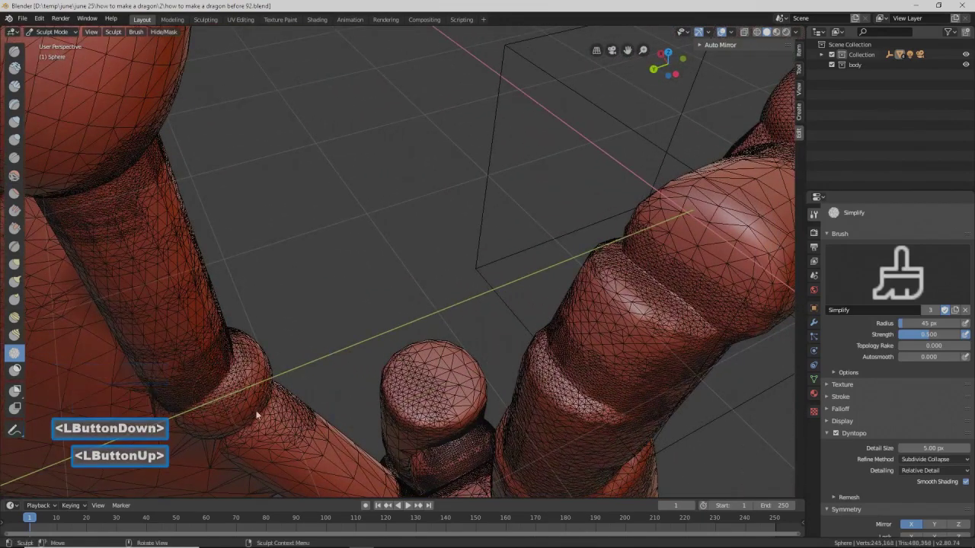
- Remesh the back of the wing's elbow ball together with the adjoining ends of both arm sections
mouse_move(261, 409)
shift+middle_down()
mouse_move(272, 289)
mouse_move(280, 318)
shift+middle_up()
mouse_move(276, 342)
mouse_down()
mouse_move(231, 365)
mouse_move(235, 282)
mouse_up()
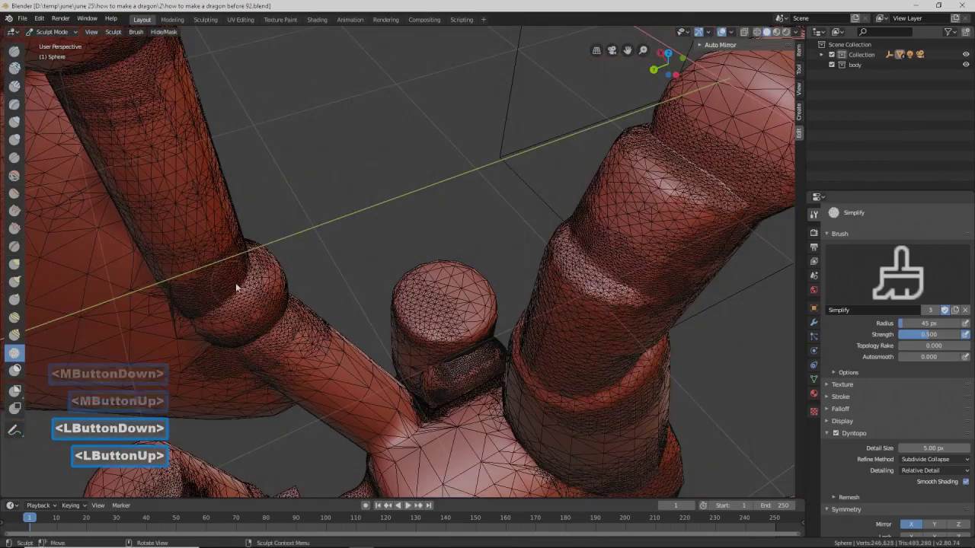
mouse_move(254, 324)
middle_down()
mouse_move(205, 315)
mouse_move(253, 367)
middle_up()
mouse_move(253, 367)
mouse_down()
mouse_move(272, 342)
mouse_move(272, 381)
mouse_up()
shift+middle_drag(272, 381, 299, 347)
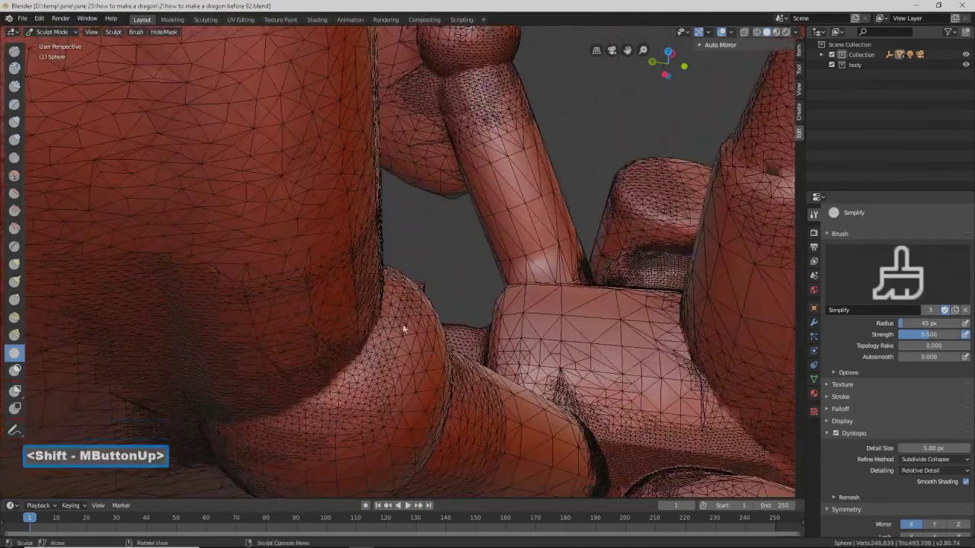
middle_drag(434, 374, 433, 370)
drag(222, 248, 172, 284)
drag(122, 113, 90, 122)
- Touch up the mesh at the neck's lower joint and smooth the steps between the neck segments
scroll(244, 188, down, 3)
mouse_move(248, 189)
middle_down()
mouse_move(488, 182)
mouse_move(499, 198)
middle_up()
scroll(499, 201, down, 3)
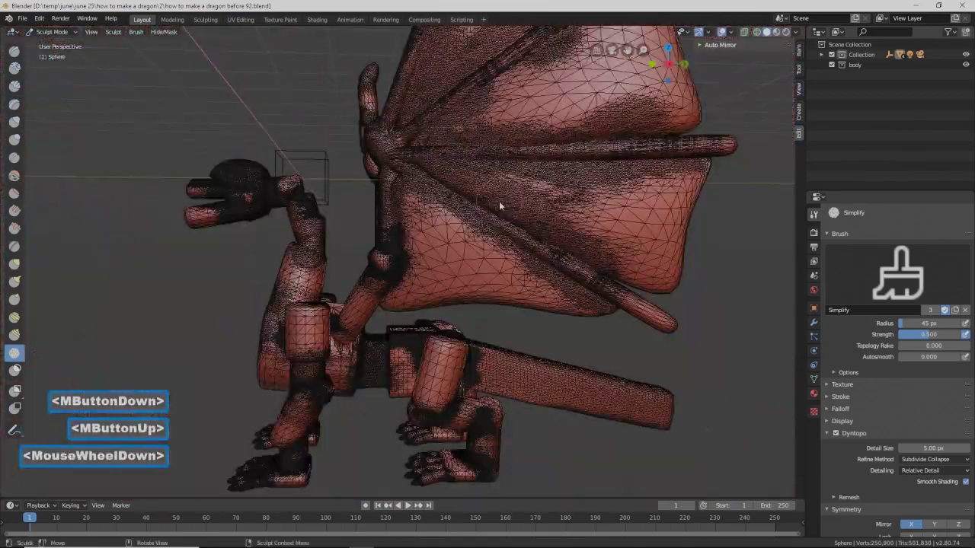
key(Pause)
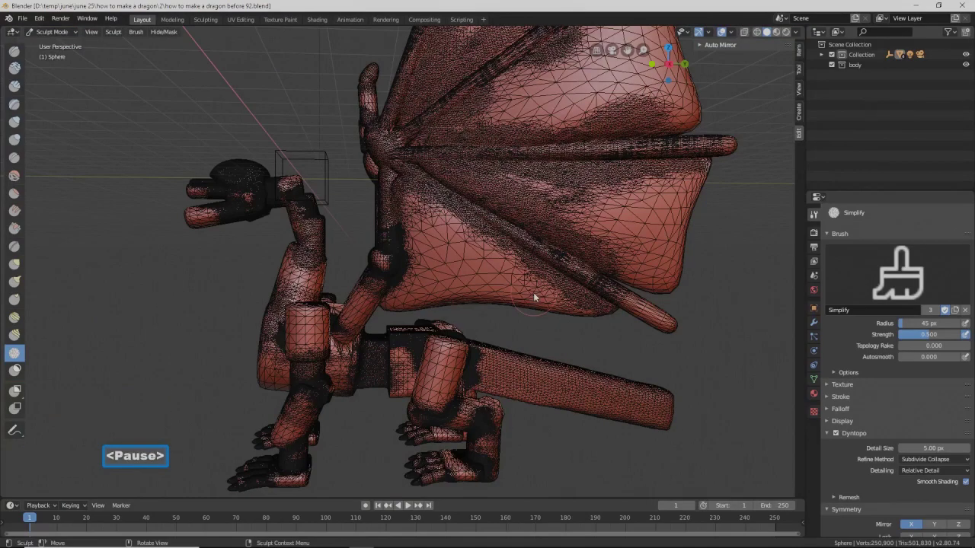
mouse_move(509, 276)
middle_down()
mouse_move(556, 288)
mouse_move(597, 247)
mouse_move(544, 294)
mouse_move(553, 293)
mouse_move(397, 358)
middle_up()
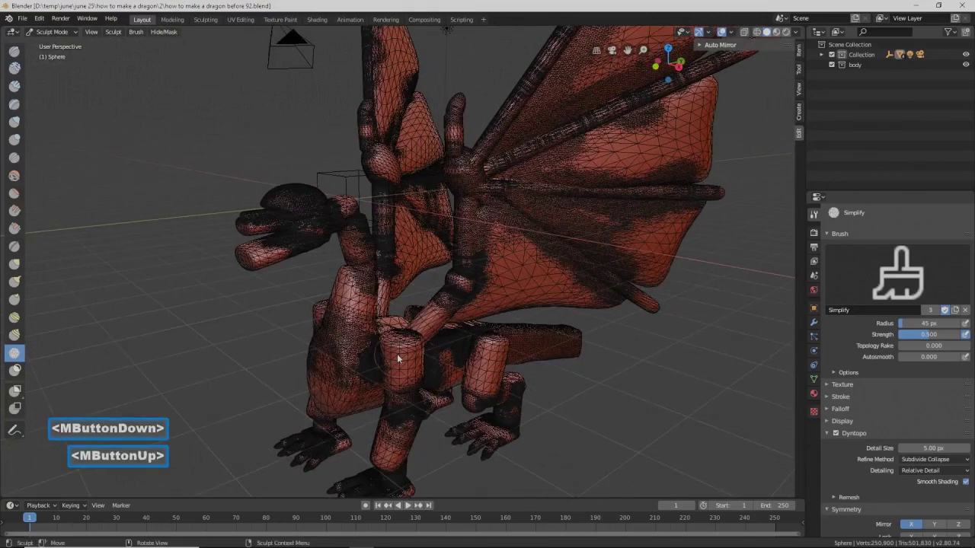
scroll(398, 358, up, 4)
mouse_move(281, 278)
mouse_down()
mouse_move(302, 292)
mouse_move(283, 272)
mouse_move(312, 286)
mouse_move(322, 251)
mouse_move(290, 277)
mouse_up()
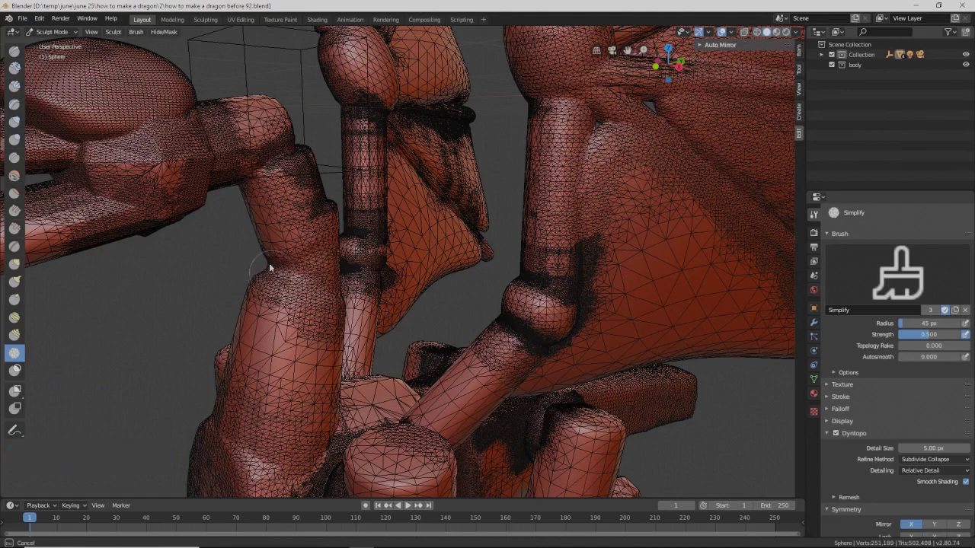
shift+drag(332, 235, 329, 230)
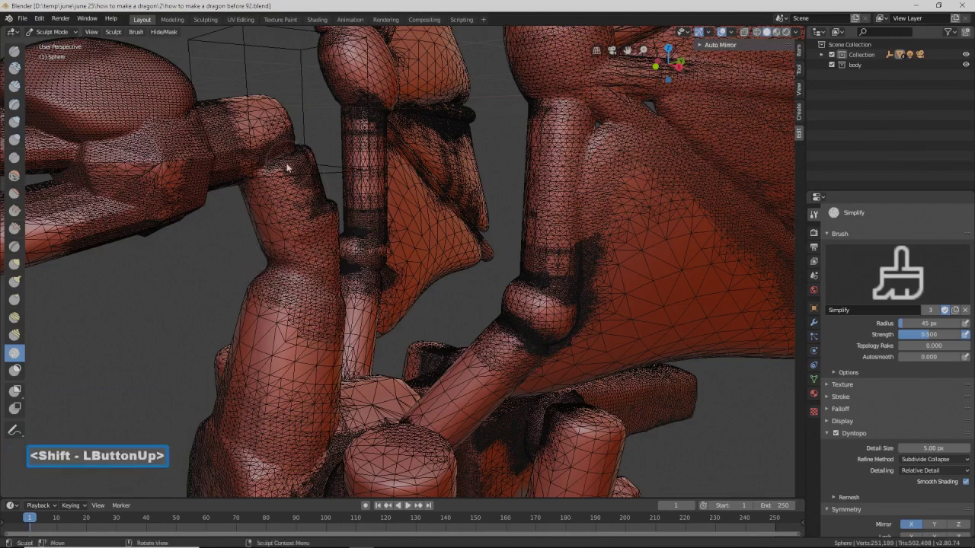
click(256, 174)
click(257, 174)
mouse_move(257, 174)
shift+mouse_down()
mouse_move(289, 157)
mouse_move(257, 173)
shift+mouse_up()
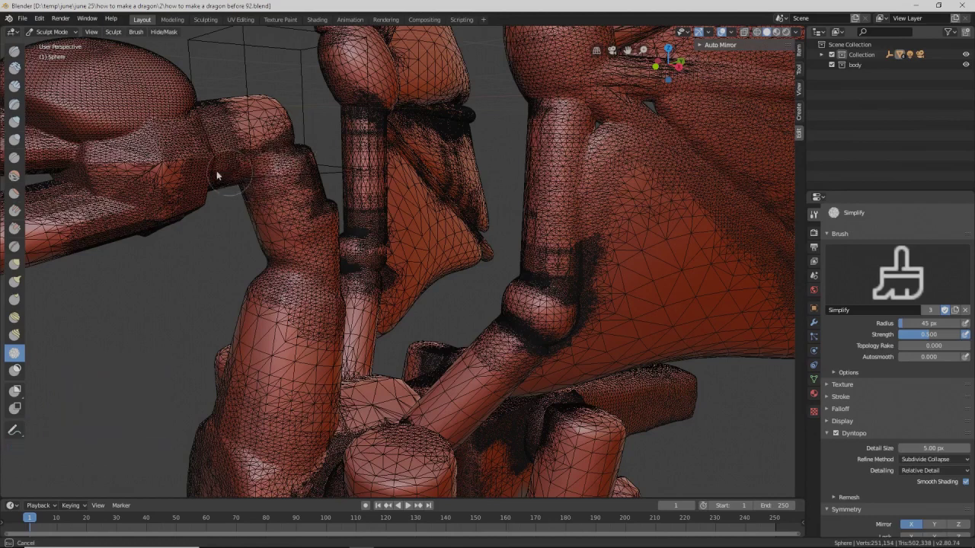
- Smooth the rear of the jaw and the joint where the head meets the neck
mouse_move(215, 160)
shift+mouse_down()
mouse_move(72, 152)
mouse_move(156, 122)
mouse_move(71, 180)
shift+mouse_up()
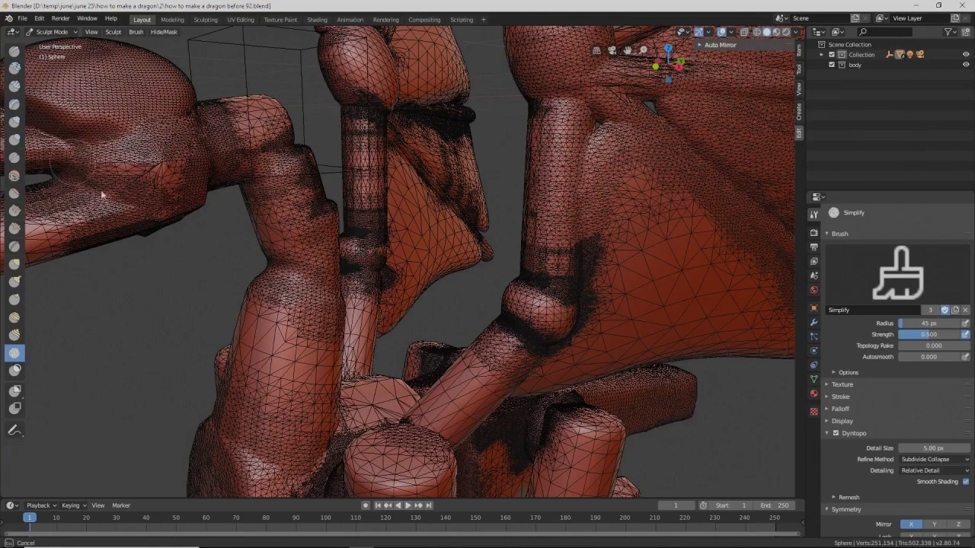
shift+drag(122, 201, 155, 273)
mouse_move(155, 274)
middle_down()
mouse_move(142, 216)
mouse_move(131, 229)
middle_up()
mouse_move(131, 228)
shift+mouse_down()
mouse_move(175, 227)
mouse_move(131, 282)
mouse_move(173, 265)
shift+mouse_up()
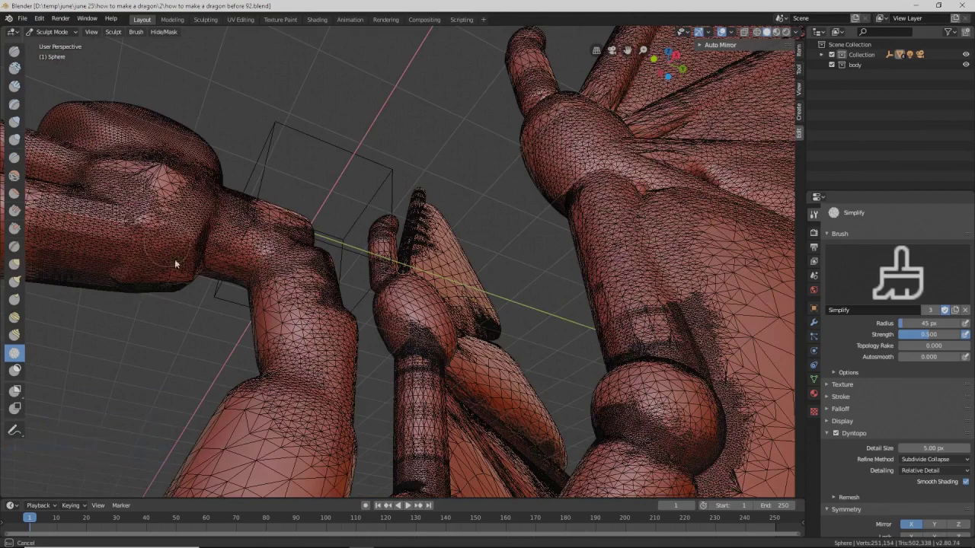
shift+drag(211, 227, 192, 264)
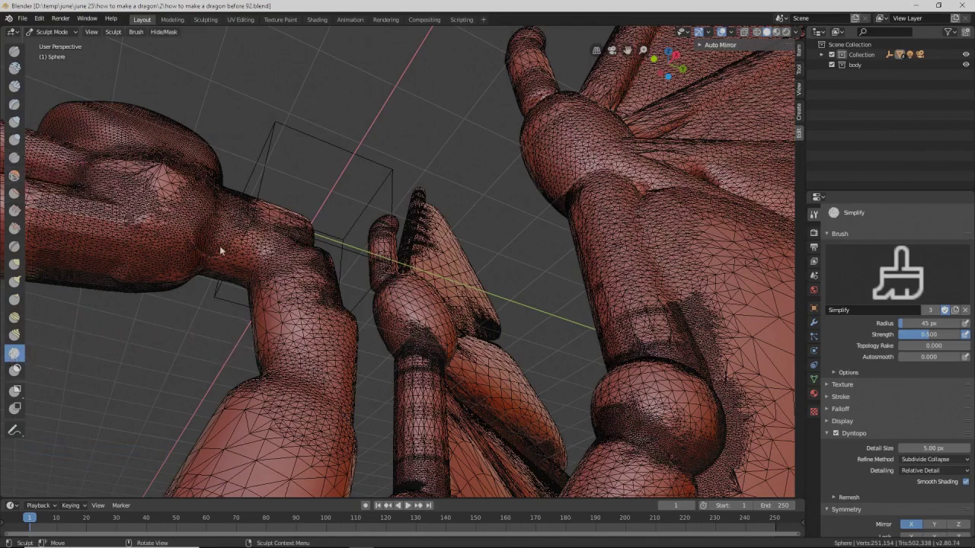
- Remesh and smooth the wings' forearms below the wrist balls and save the file as how to make a dragon before 93.blend
middle_drag(404, 253, 413, 277)
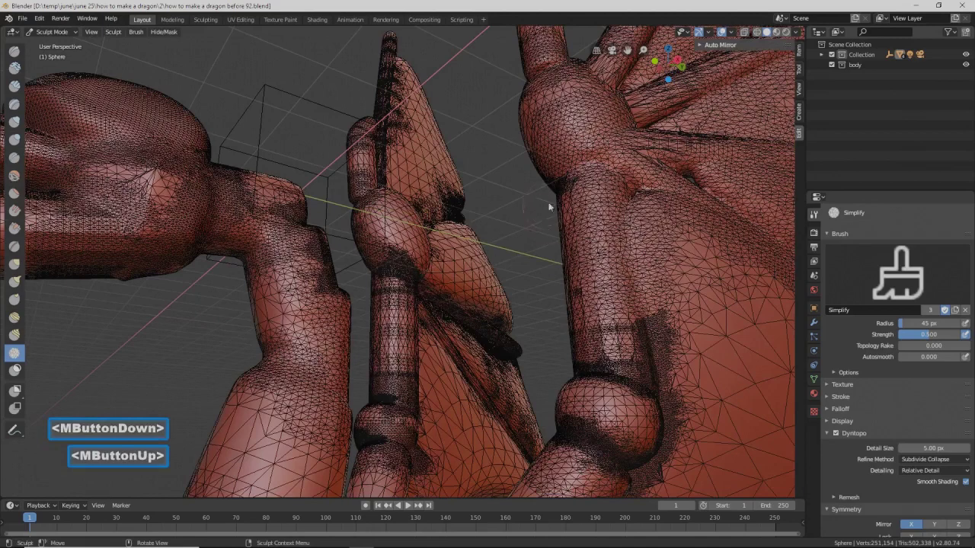
mouse_move(593, 171)
mouse_down()
mouse_move(620, 178)
mouse_move(600, 165)
mouse_move(570, 187)
mouse_move(549, 179)
mouse_up()
shift+middle_drag(544, 241, 528, 271)
drag(388, 297, 379, 297)
mouse_move(380, 297)
shift+mouse_down()
mouse_move(404, 276)
mouse_move(400, 264)
mouse_move(424, 262)
shift+mouse_up()
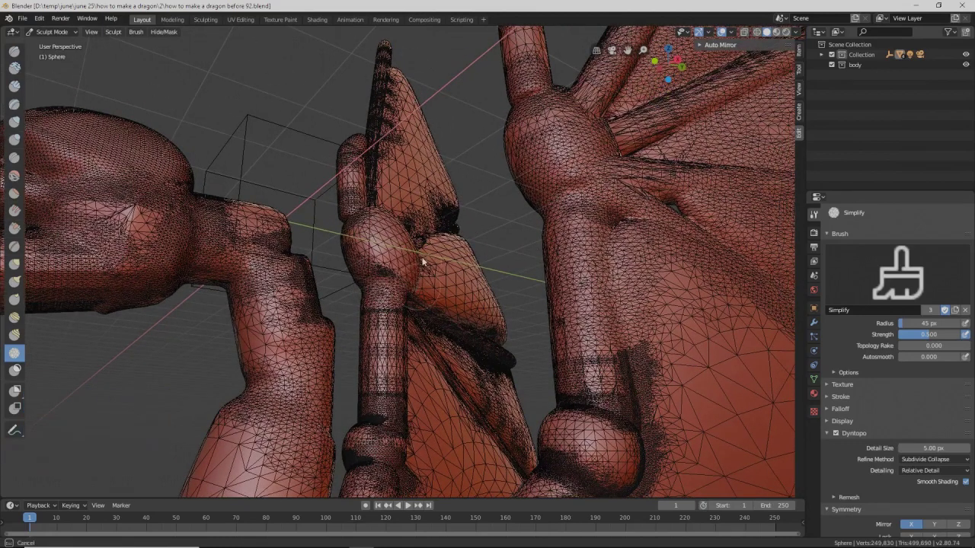
mouse_move(396, 334)
shift+mouse_down()
mouse_move(364, 417)
mouse_move(403, 431)
shift+mouse_up()
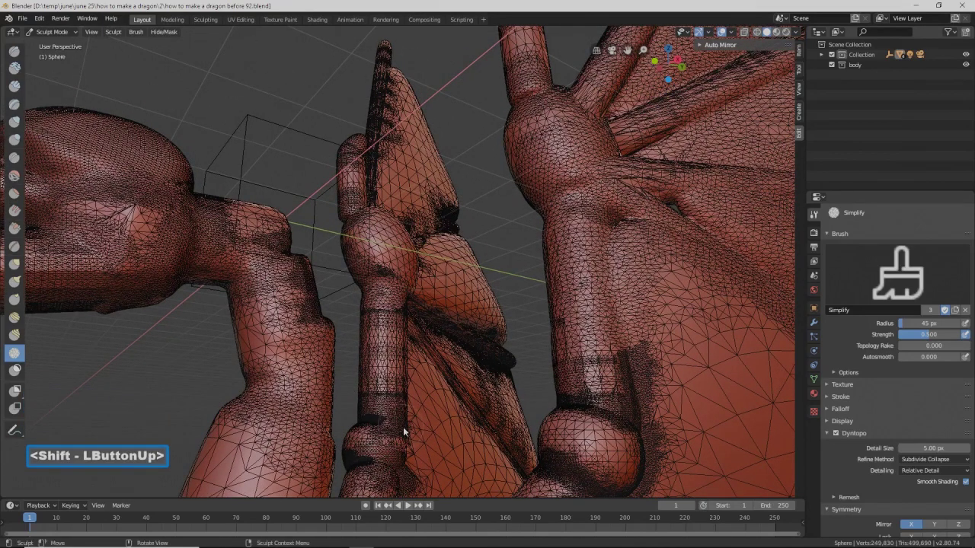
key(Pause)
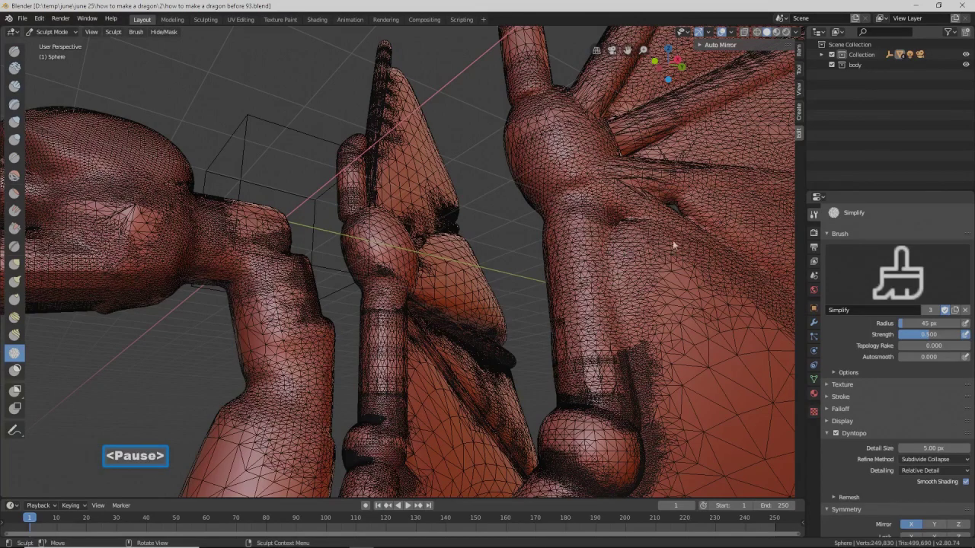
- Remesh the two upper finger bones of the near wing from the membrane back to the wrist ball
shift+middle_drag(670, 235, 641, 255)
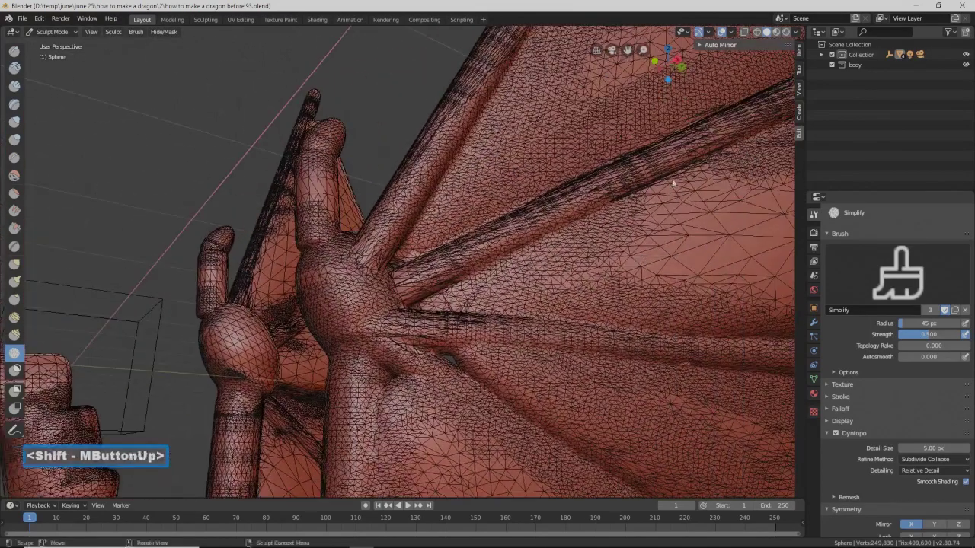
drag(672, 181, 750, 141)
mouse_move(636, 195)
mouse_down()
mouse_move(512, 242)
mouse_move(417, 295)
mouse_up()
mouse_move(482, 233)
mouse_down()
mouse_move(437, 263)
mouse_move(435, 152)
mouse_move(505, 57)
mouse_up()
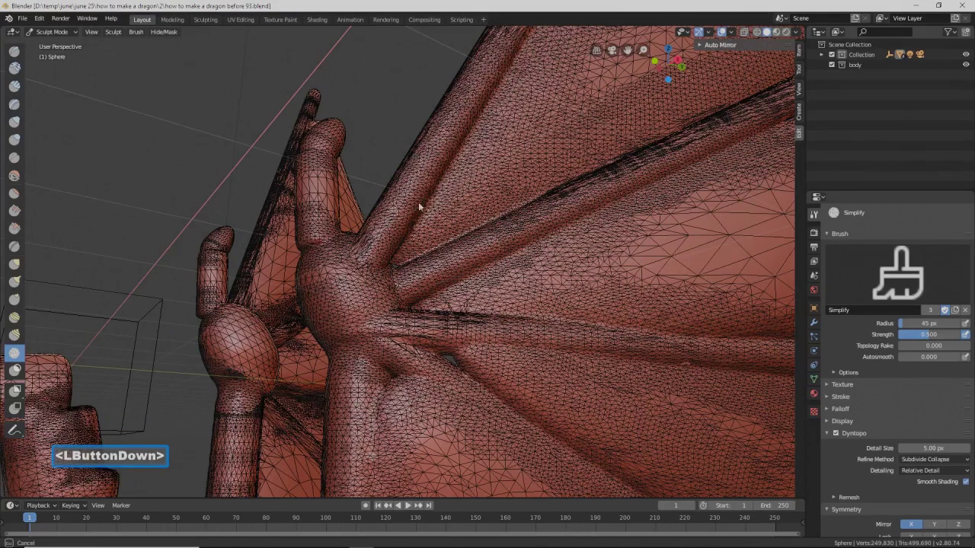
drag(418, 204, 420, 207)
- Remesh the two lower finger bones of the near wing along with the membrane beside them
shift+middle_drag(582, 347, 555, 322)
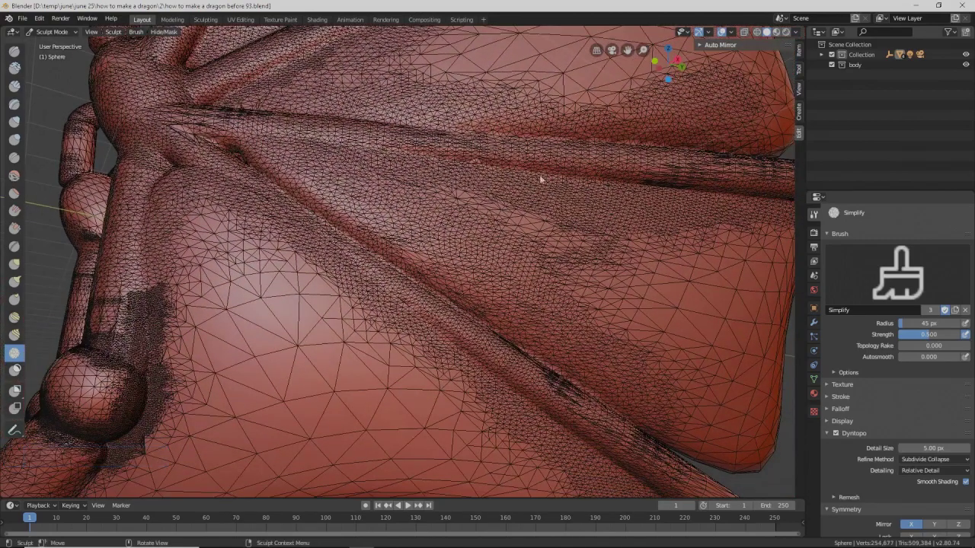
mouse_move(531, 173)
mouse_down()
mouse_move(602, 187)
mouse_move(671, 181)
mouse_up()
drag(674, 146, 488, 145)
drag(547, 312, 450, 366)
mouse_move(581, 458)
mouse_down()
mouse_move(555, 367)
mouse_move(213, 137)
mouse_up()
- Smooth the near wing's elbow ball where it meets the membrane and remesh the seam along the upper arm
shift+middle_drag(448, 460, 464, 422)
mouse_move(298, 280)
shift+mouse_down()
mouse_move(274, 301)
mouse_move(267, 290)
mouse_move(290, 263)
shift+mouse_up()
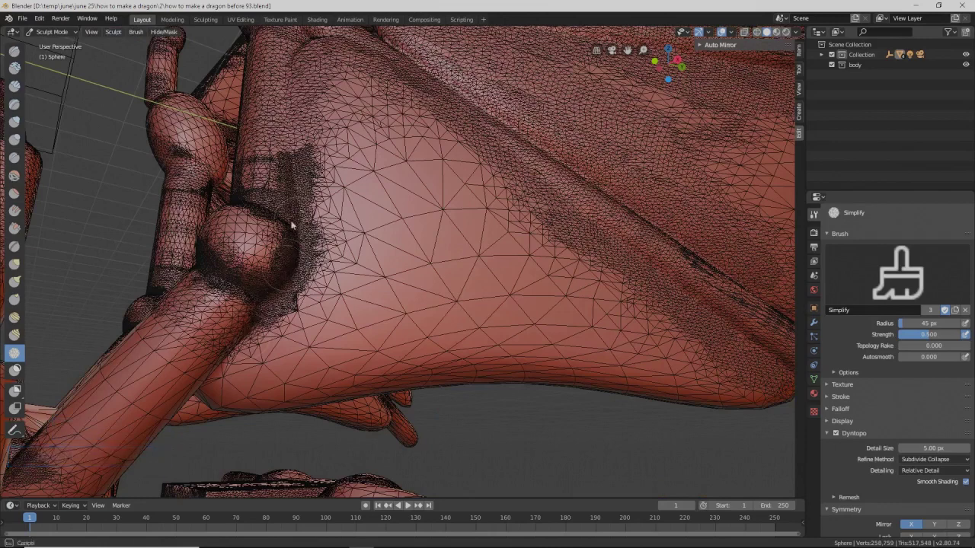
shift+drag(293, 257, 229, 276)
mouse_move(304, 297)
mouse_down()
mouse_move(218, 266)
mouse_move(244, 217)
mouse_move(233, 203)
mouse_move(207, 262)
mouse_move(218, 236)
mouse_move(266, 217)
mouse_move(287, 266)
mouse_move(252, 304)
mouse_move(258, 311)
mouse_move(216, 324)
mouse_move(272, 313)
mouse_move(229, 364)
mouse_up()
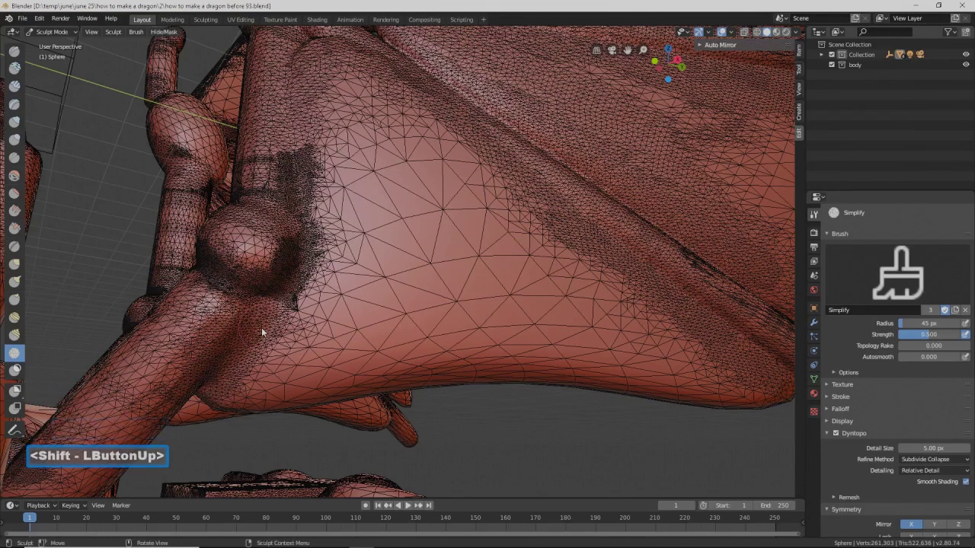
- Turn off the wireframe overlay for the whole dragon
scroll(545, 193, down, 2)
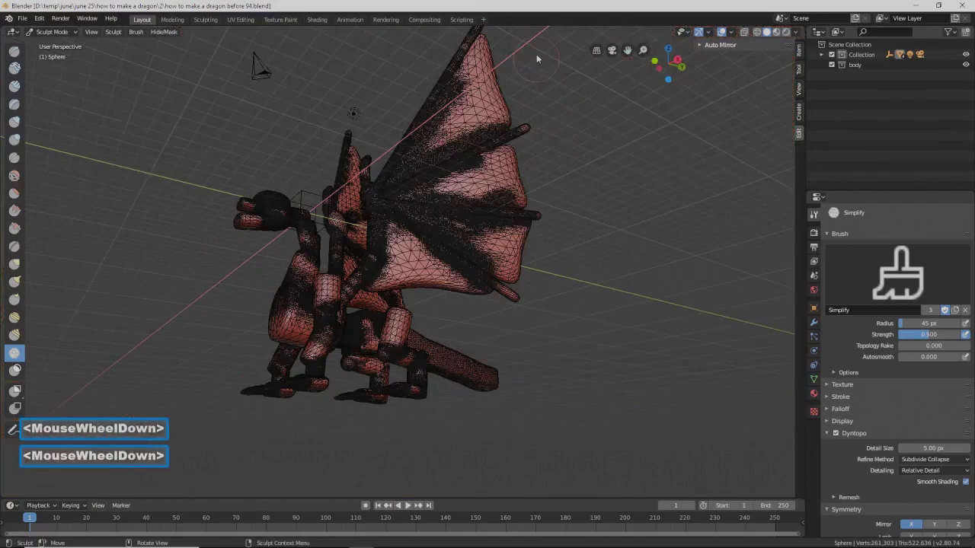
middle_drag(488, 156, 490, 198)
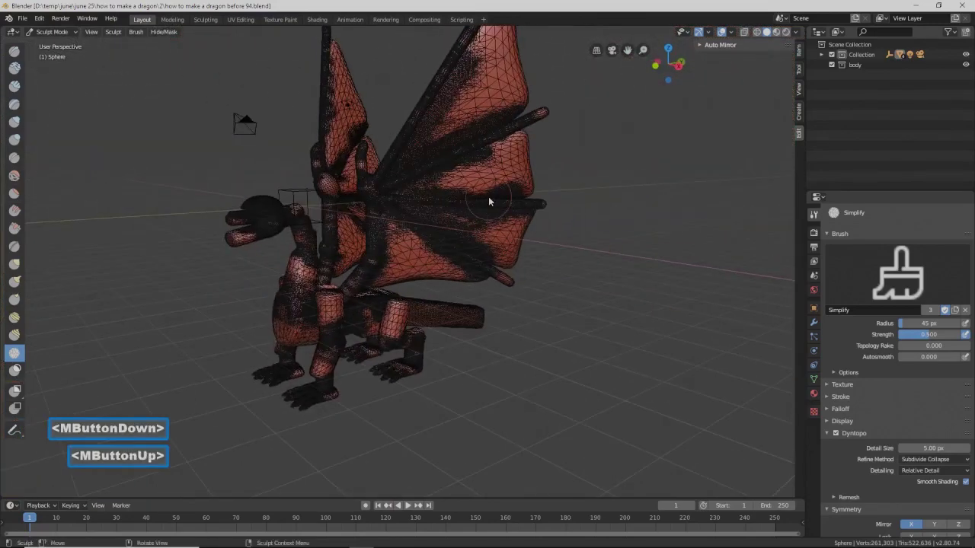
click(730, 33)
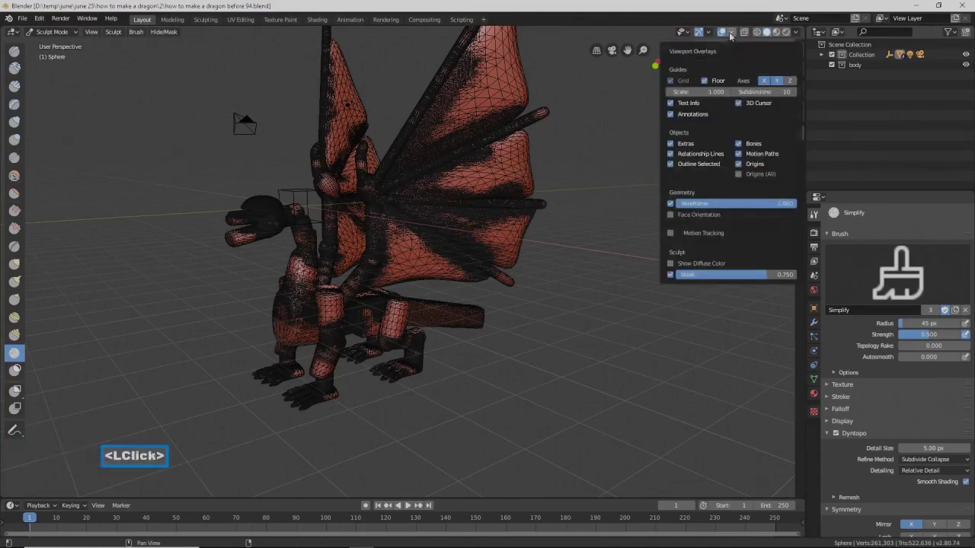
click(670, 202)
mouse_move(507, 232)
middle_down()
mouse_move(481, 211)
mouse_move(448, 207)
mouse_move(454, 189)
mouse_move(467, 205)
mouse_move(578, 210)
mouse_move(503, 244)
middle_up()
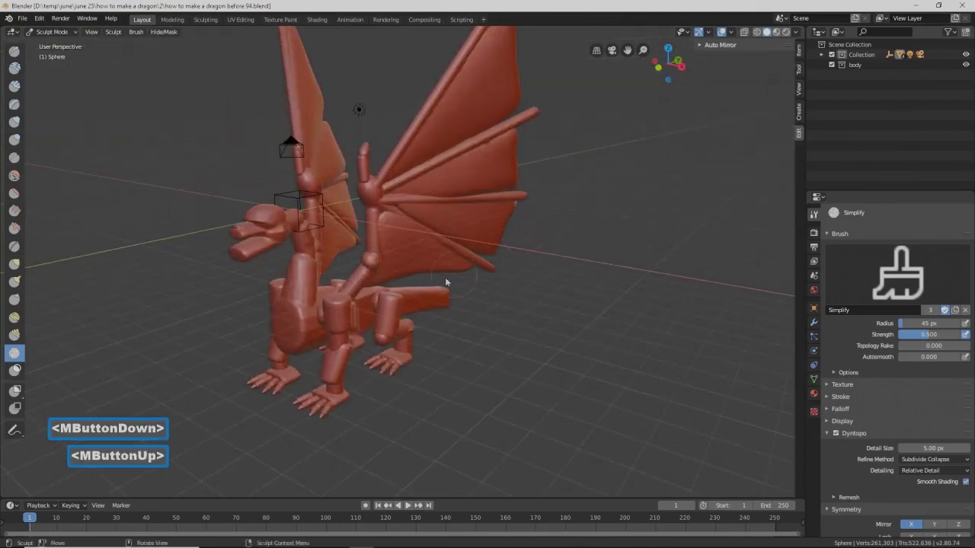
- Smooth the near wing's elbow ball into both arm sections and the adjoining membrane edge
scroll(403, 298, up, 3)
scroll(386, 303, up, 3)
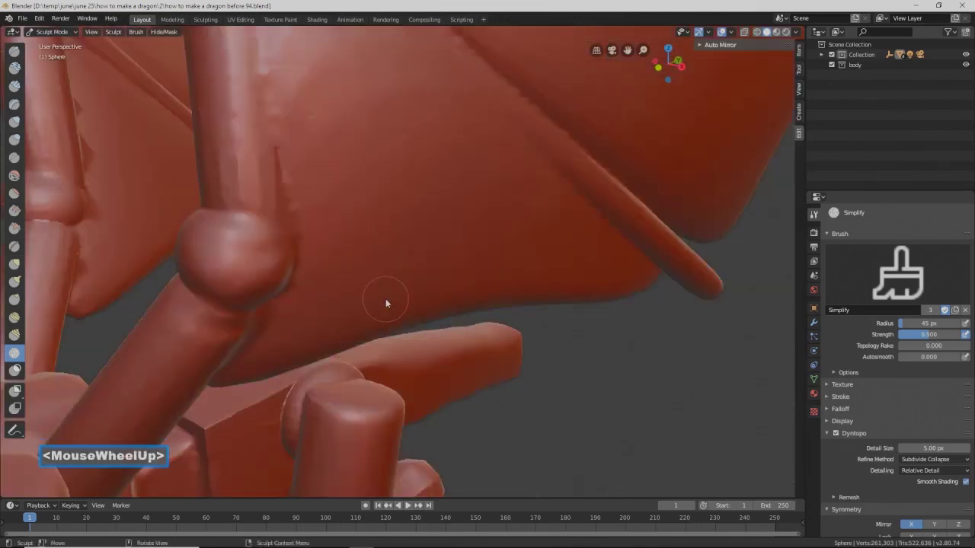
shift+middle_drag(348, 289, 360, 288)
mouse_move(360, 256)
shift+mouse_down()
mouse_move(378, 257)
mouse_move(327, 257)
mouse_move(373, 246)
shift+mouse_up()
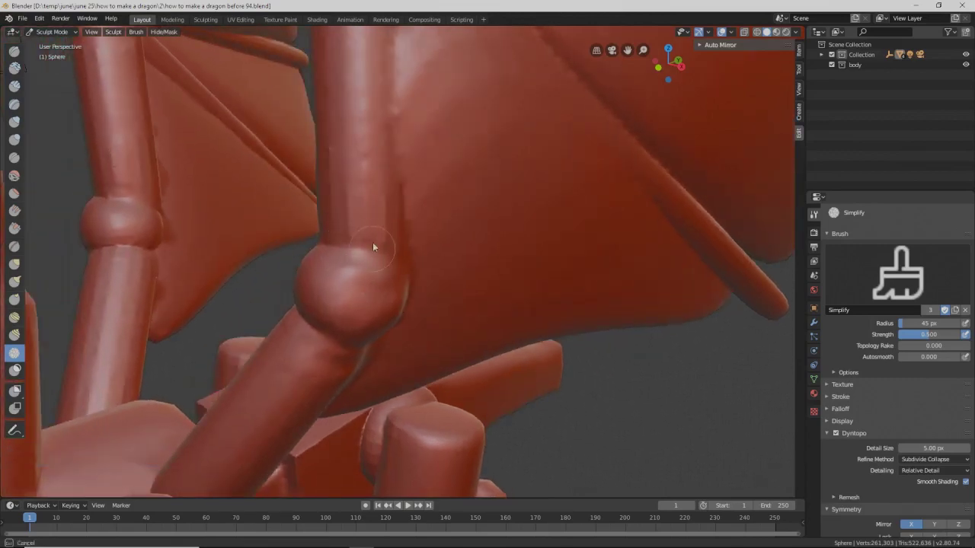
shift+drag(404, 183, 400, 296)
middle_drag(401, 296, 375, 269)
mouse_move(381, 337)
shift+mouse_down()
mouse_move(387, 343)
mouse_move(339, 317)
mouse_move(323, 333)
shift+mouse_up()
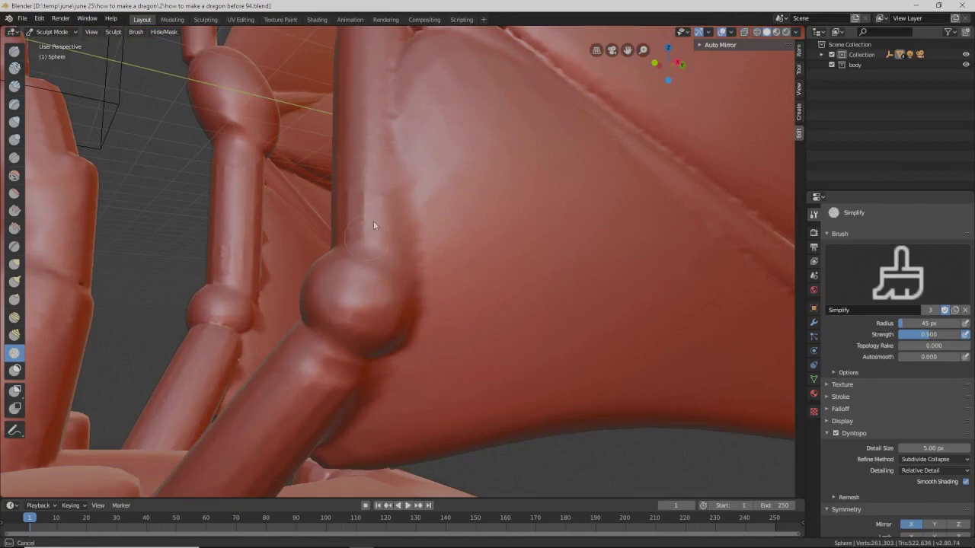
shift+drag(371, 232, 410, 237)
- Smooth the far wing's arm around its elbow and wrist joints
mouse_move(292, 265)
shift+middle_down()
mouse_move(305, 298)
mouse_move(267, 250)
shift+middle_up()
shift+drag(226, 210, 225, 211)
mouse_move(199, 275)
shift+mouse_down()
mouse_move(263, 297)
mouse_move(263, 282)
shift+mouse_up()
mouse_move(263, 282)
middle_down()
mouse_move(257, 251)
mouse_move(217, 265)
middle_up()
mouse_move(280, 146)
shift+mouse_down()
mouse_move(251, 149)
mouse_move(284, 159)
shift+mouse_up()
mouse_move(216, 101)
shift+mouse_down()
mouse_move(256, 96)
mouse_move(289, 120)
shift+mouse_up()
- Set the brush radius to 79 px and smooth the stepped bend of the upper neck
mouse_move(290, 120)
shift+middle_down()
mouse_move(287, 149)
mouse_move(165, 264)
mouse_move(183, 243)
shift+middle_up()
mouse_move(183, 244)
mouse_down()
mouse_move(169, 244)
mouse_move(190, 237)
mouse_up()
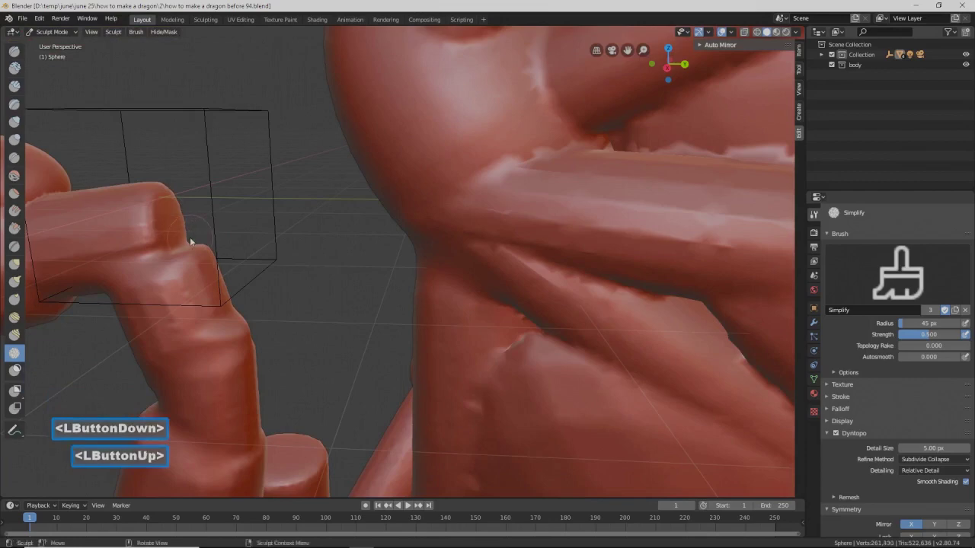
key(f)
click(190, 267)
mouse_move(192, 267)
mouse_down()
mouse_move(193, 248)
mouse_move(178, 247)
mouse_move(152, 212)
mouse_move(189, 233)
mouse_move(192, 246)
mouse_move(126, 238)
mouse_move(156, 211)
mouse_move(182, 259)
mouse_up()
mouse_move(197, 333)
shift+mouse_down()
mouse_move(204, 337)
mouse_move(177, 368)
mouse_move(225, 372)
mouse_move(203, 426)
mouse_move(233, 453)
shift+mouse_up()
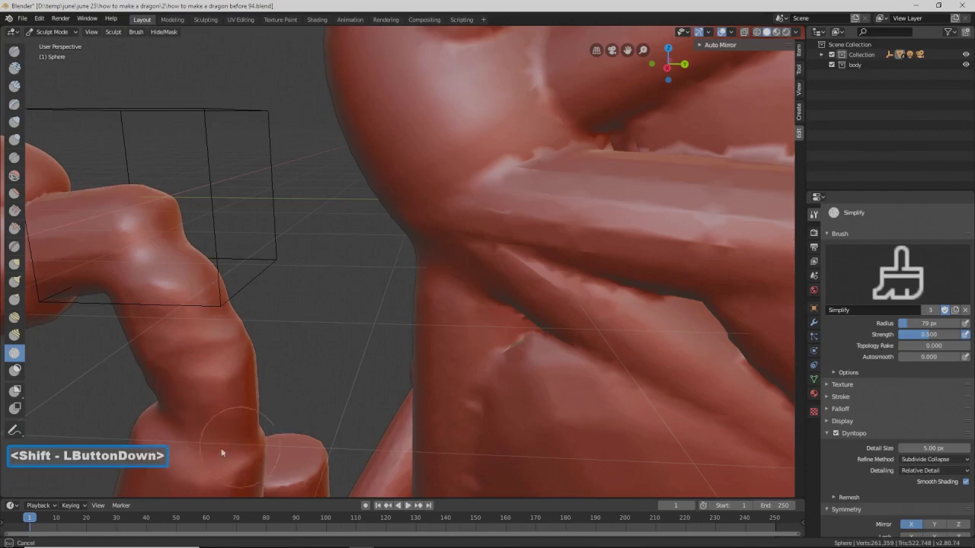
- Smooth the joint above the neck's thick base, the far wing's elbow and the underside of the head
mouse_move(155, 406)
shift+mouse_down()
mouse_move(219, 452)
mouse_move(237, 406)
shift+mouse_up()
shift+middle_drag(240, 407, 262, 386)
shift+drag(349, 327, 353, 307)
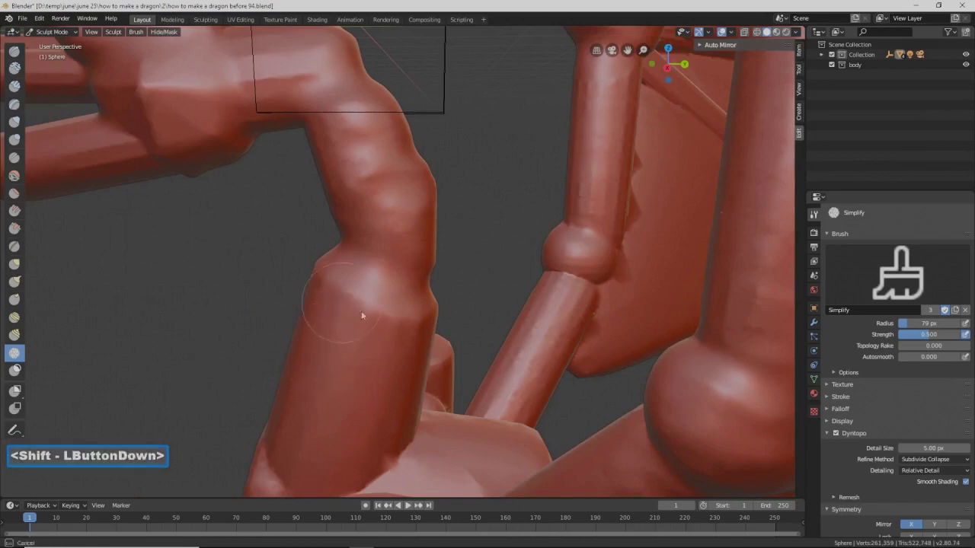
mouse_move(328, 267)
shift+mouse_down()
mouse_move(338, 252)
mouse_move(325, 279)
shift+mouse_up()
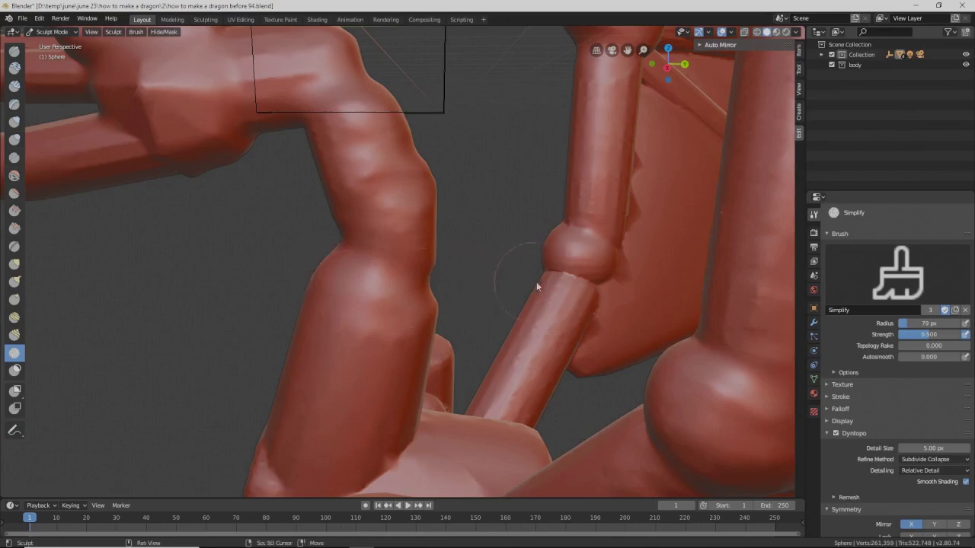
mouse_move(560, 280)
shift+mouse_down()
mouse_move(590, 284)
mouse_move(545, 269)
mouse_move(588, 223)
mouse_move(602, 228)
mouse_move(594, 234)
shift+mouse_up()
mouse_move(162, 155)
shift+mouse_down()
mouse_move(160, 164)
mouse_move(140, 82)
shift+mouse_up()
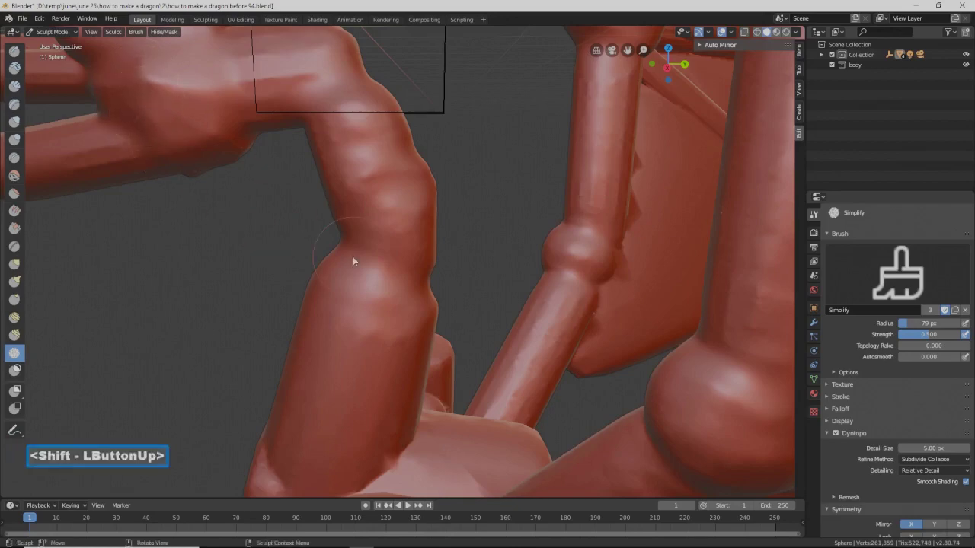
- Smooth the front leg's elbow and the rim where the upper leg meets the narrower section below
scroll(353, 256, down, 5)
mouse_move(419, 300)
middle_down()
mouse_move(476, 302)
mouse_move(457, 282)
mouse_move(446, 292)
mouse_move(225, 302)
middle_up()
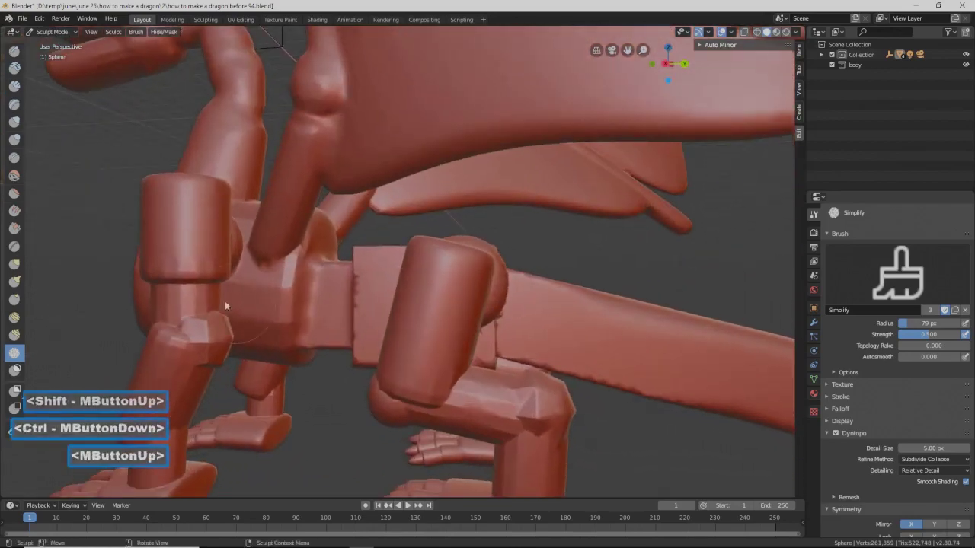
mouse_move(188, 285)
shift+mouse_down()
mouse_move(206, 283)
mouse_move(182, 336)
mouse_move(192, 348)
shift+mouse_up()
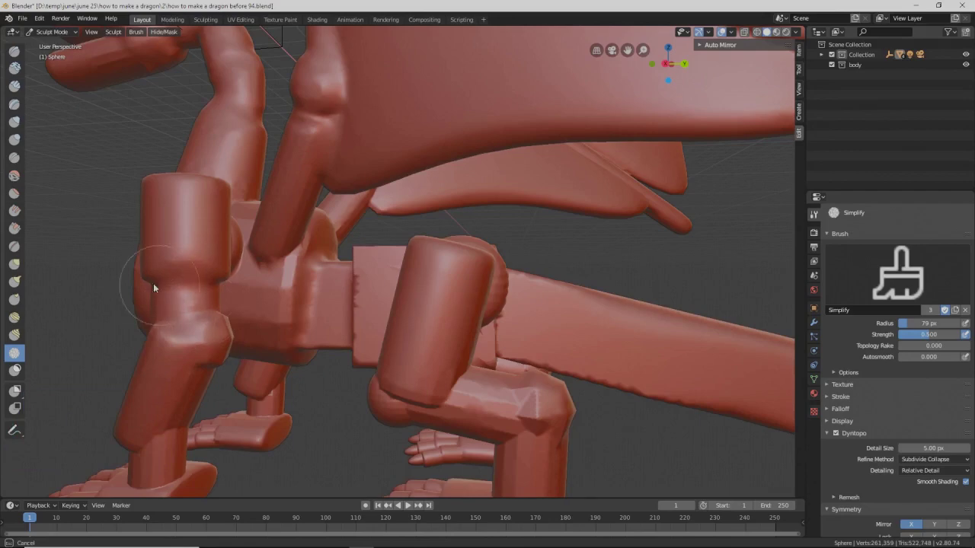
shift+drag(190, 278, 206, 277)
mouse_move(205, 277)
middle_down()
mouse_move(195, 276)
mouse_move(218, 275)
middle_up()
mouse_move(219, 275)
shift+mouse_down()
mouse_move(246, 241)
mouse_move(251, 266)
mouse_move(260, 259)
mouse_move(243, 277)
shift+mouse_up()
- Smooth the edges of the waist section and the top front edge of the hip block
mouse_move(243, 277)
middle_down()
mouse_move(291, 266)
mouse_move(333, 305)
middle_up()
mouse_move(333, 305)
shift+mouse_down()
mouse_move(421, 325)
mouse_move(368, 291)
mouse_move(318, 301)
shift+mouse_up()
middle_drag(318, 301, 384, 302)
mouse_move(385, 301)
shift+mouse_down()
mouse_move(378, 289)
mouse_move(329, 282)
mouse_move(268, 311)
shift+mouse_up()
mouse_move(268, 311)
middle_down()
mouse_move(232, 320)
mouse_move(183, 301)
middle_up()
mouse_move(183, 301)
shift+mouse_down()
mouse_move(155, 301)
mouse_move(152, 278)
mouse_move(262, 295)
shift+mouse_up()
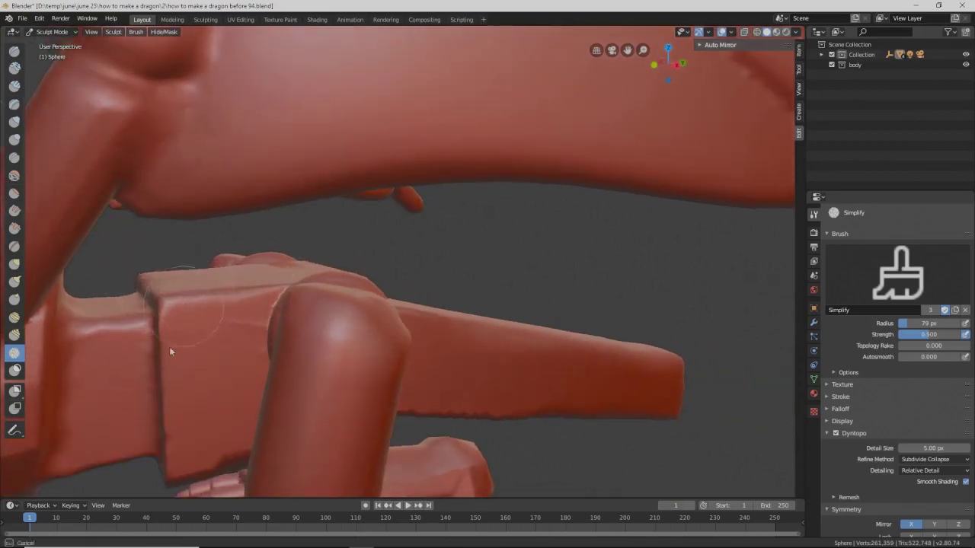
mouse_move(191, 298)
shift+mouse_down()
mouse_move(206, 295)
mouse_move(191, 305)
shift+mouse_up()
- Smooth the lower part and underside of the seam between the waist and the hip block
mouse_move(224, 378)
middle_down()
mouse_move(239, 382)
mouse_move(244, 348)
mouse_move(230, 253)
middle_up()
mouse_move(230, 253)
shift+mouse_down()
mouse_move(206, 249)
mouse_move(183, 221)
mouse_move(243, 204)
mouse_move(229, 216)
shift+mouse_up()
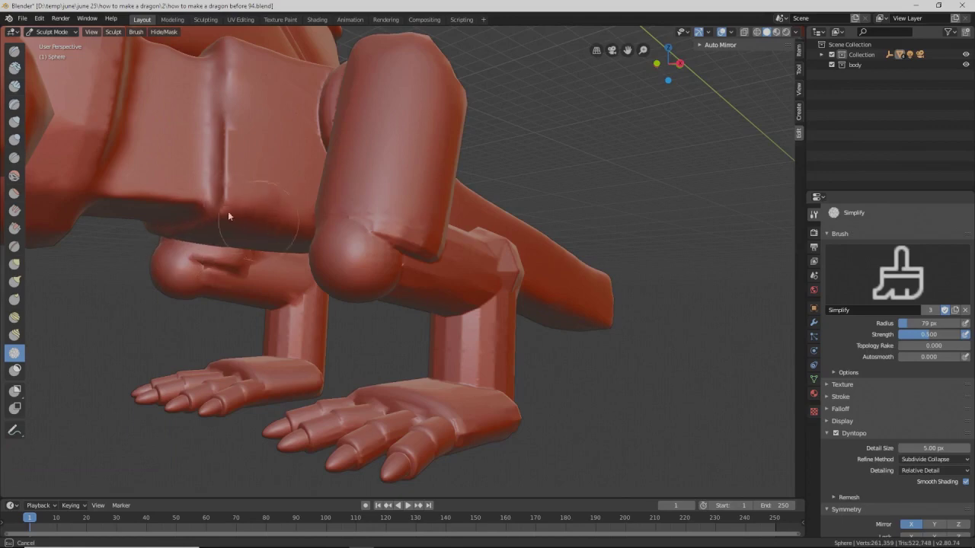
shift+click(232, 150)
- Smooth the hind leg's knee ball into the thigh and the lower leg section
shift+drag(379, 238, 380, 239)
mouse_move(444, 249)
shift+mouse_down()
mouse_move(386, 278)
mouse_move(387, 304)
mouse_move(373, 283)
shift+mouse_up()
middle_drag(373, 283, 402, 288)
mouse_move(402, 288)
shift+mouse_down()
mouse_move(379, 294)
mouse_move(431, 324)
mouse_move(436, 363)
mouse_move(479, 355)
mouse_move(502, 328)
shift+mouse_up()
- Smooth the hind leg's hock, ankle and heel, and save the file as how to make a dragon before 95.blend
mouse_move(503, 328)
middle_down()
mouse_move(464, 365)
mouse_move(472, 412)
middle_up()
mouse_move(472, 411)
shift+mouse_down()
mouse_move(483, 435)
mouse_move(461, 437)
mouse_move(492, 473)
mouse_move(505, 451)
shift+mouse_up()
shift+middle_drag(504, 451, 482, 412)
mouse_move(481, 412)
shift+mouse_down()
mouse_move(483, 393)
mouse_move(483, 418)
mouse_move(459, 373)
mouse_move(481, 299)
shift+mouse_up()
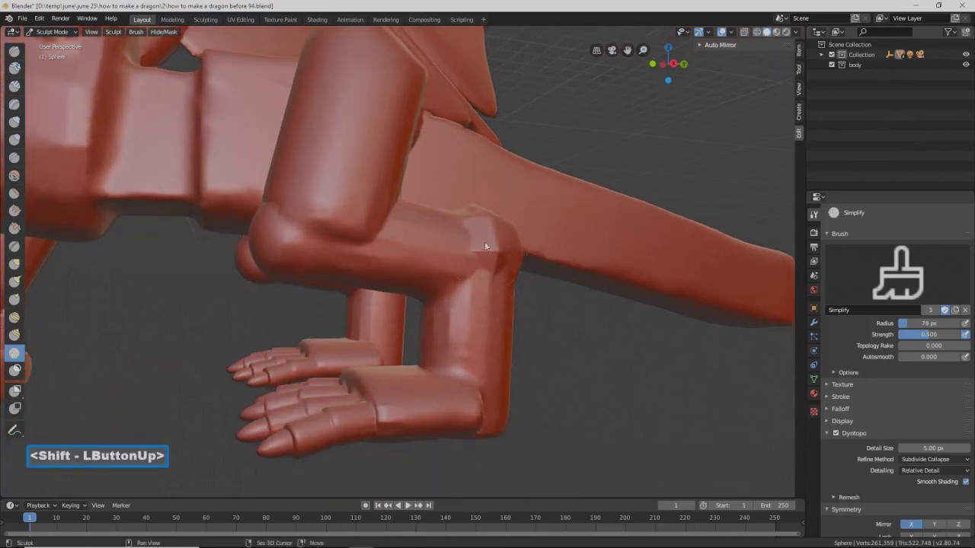
shift+drag(487, 249, 497, 263)
shift+drag(464, 219, 491, 231)
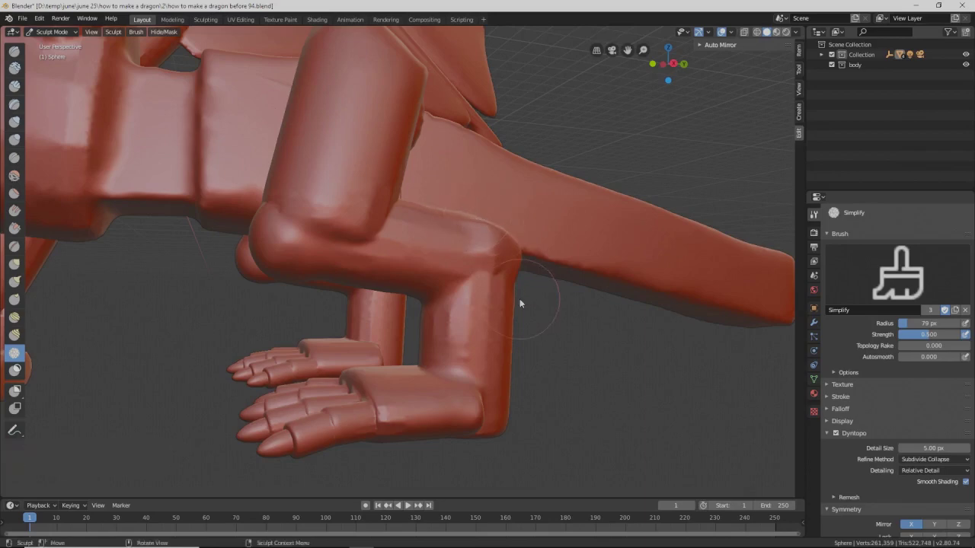
key(Pause)
- Remesh and smooth the lower end of the front leg's forearm and its inner elbow
scroll(637, 292, down, 3)
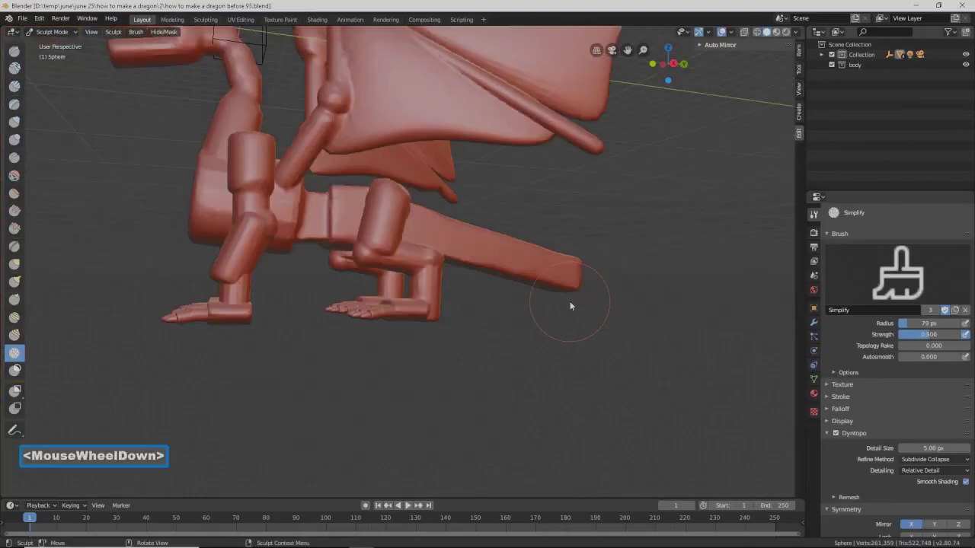
middle_drag(433, 243, 397, 331)
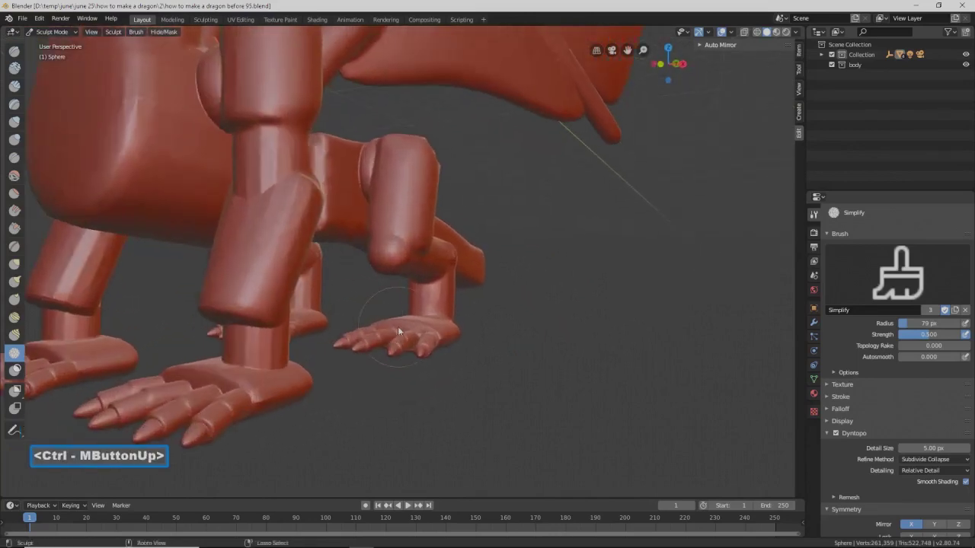
mouse_move(234, 310)
mouse_down()
mouse_move(257, 323)
mouse_move(204, 330)
mouse_move(260, 328)
mouse_up()
mouse_move(260, 328)
middle_down()
mouse_move(242, 301)
mouse_move(305, 292)
middle_up()
mouse_move(227, 300)
shift+mouse_down()
mouse_move(202, 294)
mouse_move(190, 320)
mouse_move(177, 320)
mouse_move(203, 342)
shift+mouse_up()
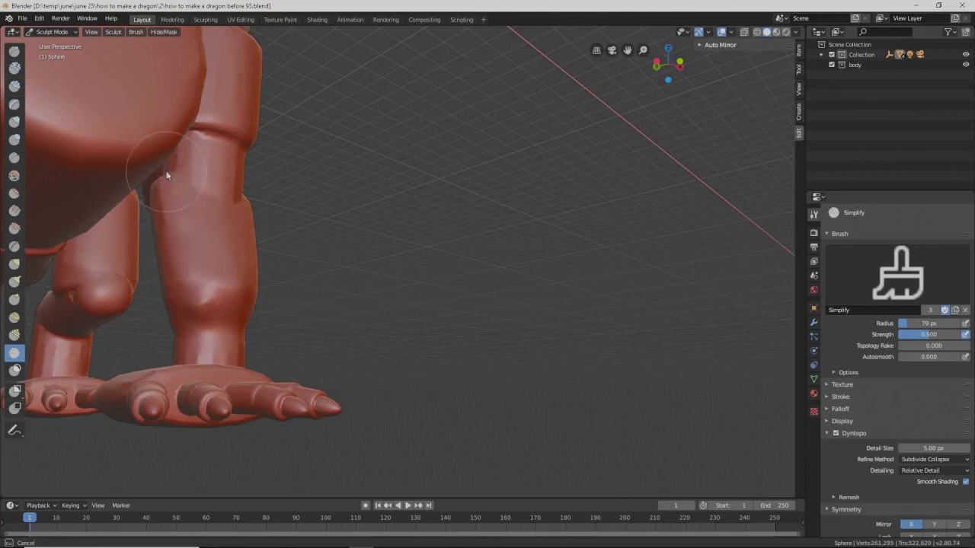
shift+drag(163, 202, 166, 200)
mouse_move(166, 200)
middle_down()
mouse_move(178, 195)
mouse_move(200, 242)
mouse_move(183, 259)
middle_up()
- Smooth the front leg's ankle into the foot and the top of the foot around the toe bases
mouse_move(183, 259)
middle_down()
mouse_move(162, 274)
mouse_move(171, 291)
middle_up()
shift+drag(209, 345, 272, 343)
mouse_move(271, 342)
middle_down()
mouse_move(156, 332)
mouse_move(81, 342)
mouse_move(288, 378)
middle_up()
shift+drag(287, 379, 261, 390)
mouse_move(239, 421)
shift+mouse_down()
mouse_move(327, 364)
mouse_move(334, 386)
mouse_move(332, 375)
shift+mouse_up()
mouse_move(332, 375)
middle_down()
mouse_move(290, 347)
mouse_move(437, 330)
mouse_move(420, 338)
middle_up()
mouse_move(252, 402)
shift+mouse_down()
mouse_move(242, 427)
mouse_move(257, 387)
mouse_move(263, 397)
mouse_move(355, 387)
shift+mouse_up()
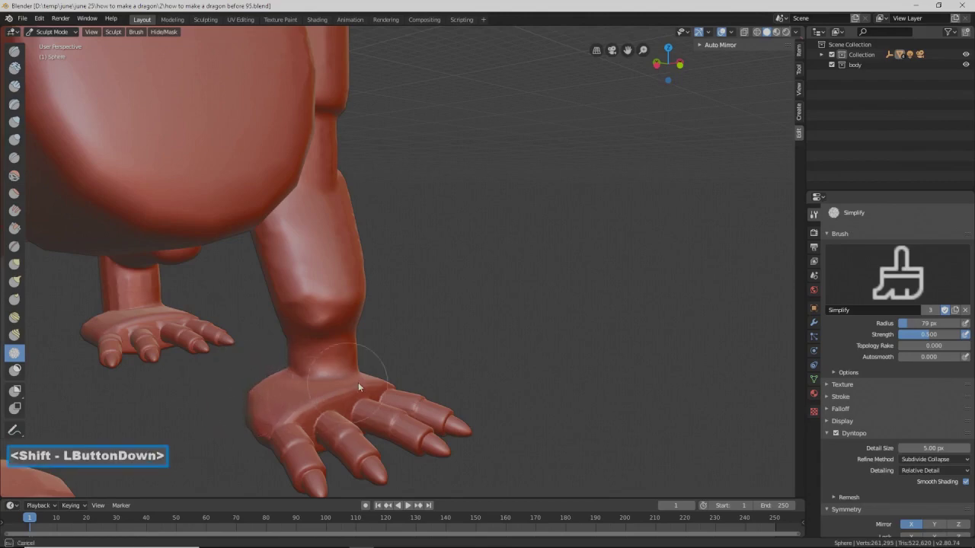
mouse_move(303, 408)
shift+mouse_down()
mouse_move(369, 385)
mouse_move(283, 384)
shift+mouse_up()
- Smooth the front leg's elbow and its joint with the upper leg from the side
mouse_move(283, 383)
middle_down()
mouse_move(227, 346)
mouse_move(251, 361)
mouse_move(251, 338)
mouse_move(198, 339)
middle_up()
mouse_move(404, 115)
shift+mouse_down()
mouse_move(399, 82)
mouse_move(437, 114)
mouse_move(449, 169)
mouse_move(474, 190)
shift+mouse_up()
mouse_move(474, 190)
middle_down()
mouse_move(364, 198)
mouse_move(462, 220)
middle_up()
shift+drag(461, 220, 506, 221)
mouse_move(513, 162)
shift+mouse_down()
mouse_move(502, 128)
mouse_move(565, 155)
shift+mouse_up()
- Smooth the rear edge of the chest and the front edge of the hip block along the dragon's side
mouse_move(622, 124)
shift+mouse_down()
mouse_move(633, 108)
mouse_move(642, 211)
mouse_move(659, 217)
shift+mouse_up()
mouse_move(659, 216)
shift+middle_down()
mouse_move(639, 180)
mouse_move(559, 181)
mouse_move(592, 212)
mouse_move(636, 195)
mouse_move(590, 200)
shift+middle_up()
shift+drag(553, 217, 538, 257)
mouse_move(557, 184)
shift+mouse_down()
mouse_move(531, 255)
mouse_move(538, 248)
mouse_move(462, 309)
mouse_move(470, 255)
mouse_move(449, 191)
mouse_move(459, 177)
mouse_move(468, 221)
shift+mouse_up()
mouse_move(468, 221)
middle_down()
mouse_move(427, 210)
mouse_move(465, 203)
middle_up()
mouse_move(465, 202)
shift+mouse_down()
mouse_move(469, 186)
mouse_move(472, 218)
shift+mouse_up()
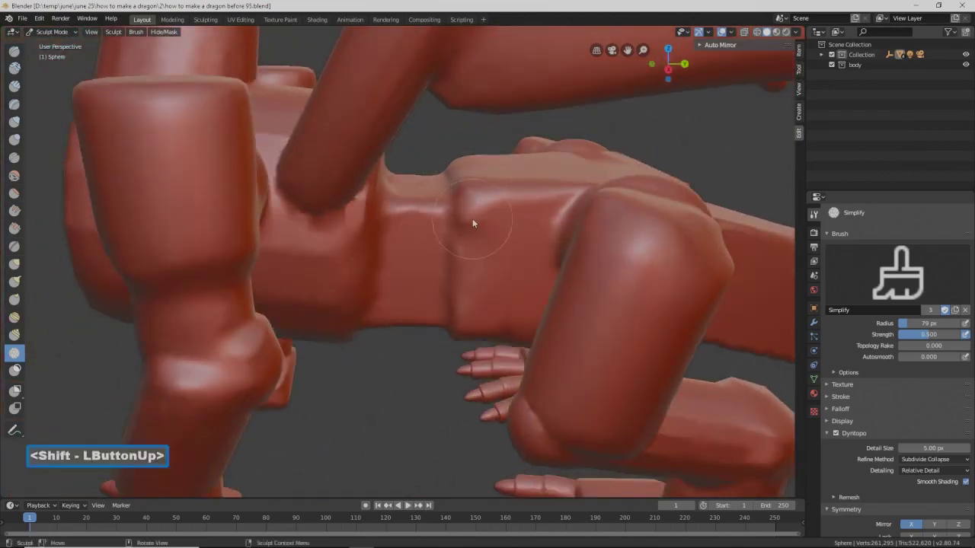
- Smooth the remaining hard edges along the dragon's side, between the chest, waist and hip block, from several angles
mouse_move(472, 217)
middle_down()
mouse_move(411, 194)
mouse_move(398, 167)
middle_up()
mouse_move(397, 167)
shift+mouse_down()
mouse_move(330, 192)
mouse_move(367, 197)
mouse_move(335, 175)
shift+mouse_up()
mouse_move(308, 160)
middle_down()
mouse_move(332, 195)
mouse_move(275, 120)
middle_up()
mouse_move(274, 120)
shift+mouse_down()
mouse_move(281, 107)
mouse_move(269, 102)
mouse_move(179, 99)
mouse_move(162, 116)
shift+mouse_up()
middle_drag(163, 116, 293, 148)
mouse_move(233, 178)
shift+mouse_down()
mouse_move(217, 186)
mouse_move(177, 126)
mouse_move(163, 184)
shift+mouse_up()
middle_drag(163, 184, 174, 203)
mouse_move(175, 203)
shift+mouse_down()
mouse_move(201, 244)
mouse_move(148, 246)
mouse_move(140, 225)
mouse_move(155, 188)
mouse_move(221, 206)
shift+mouse_up()
shift+drag(167, 147, 254, 222)
scroll(269, 228, down, 5)
mouse_move(350, 207)
middle_down()
mouse_move(246, 186)
mouse_move(221, 192)
mouse_move(244, 167)
mouse_move(229, 178)
mouse_move(312, 171)
mouse_move(330, 243)
mouse_move(321, 261)
mouse_move(293, 266)
middle_up()
mouse_move(293, 266)
shift+mouse_down()
mouse_move(296, 237)
mouse_move(265, 234)
mouse_move(294, 292)
mouse_move(283, 315)
shift+mouse_up()
mouse_move(396, 276)
middle_down()
mouse_move(324, 260)
mouse_move(354, 268)
mouse_move(352, 281)
mouse_move(412, 280)
mouse_move(415, 290)
middle_up()
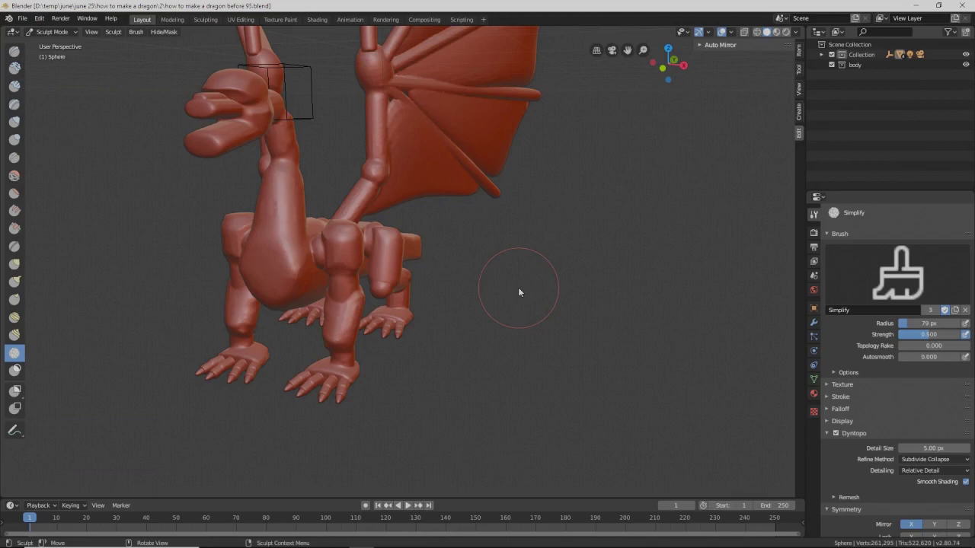
- Save the file as "how to make a dragon before 96.blend" and switch the dragon to Object Mode
key(Pause)
click(74, 32)
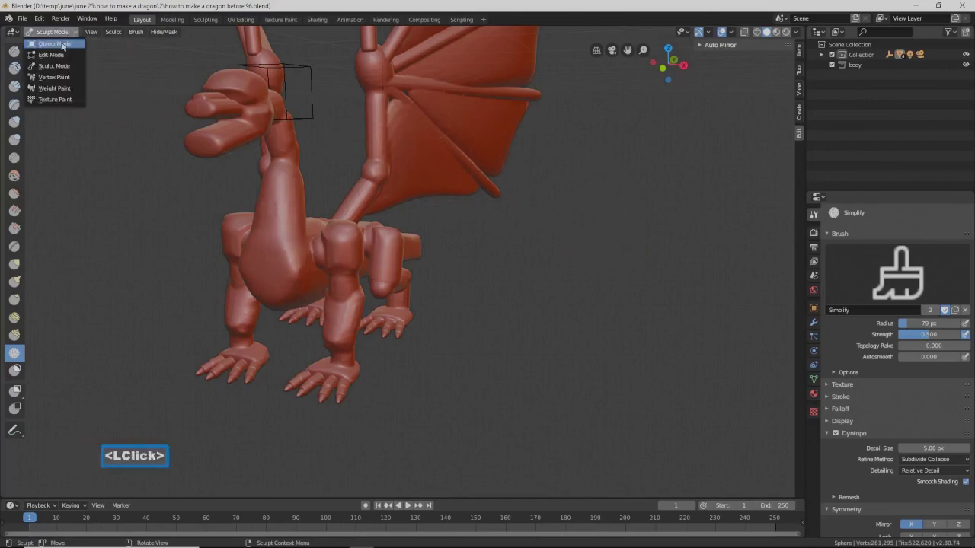
click(61, 44)
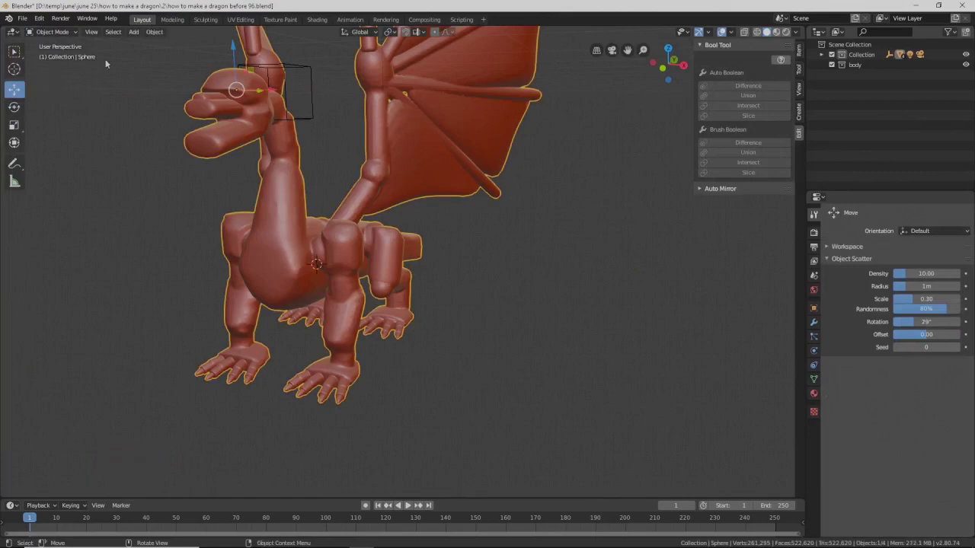
- Add a Smooth modifier to the dragon with a factor of 1 and a repeat of 5
click(814, 323)
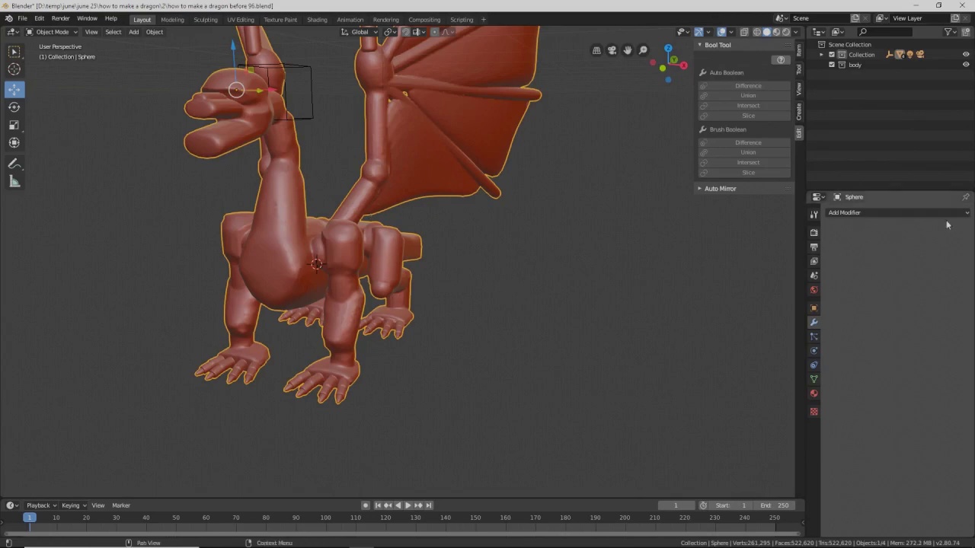
click(965, 214)
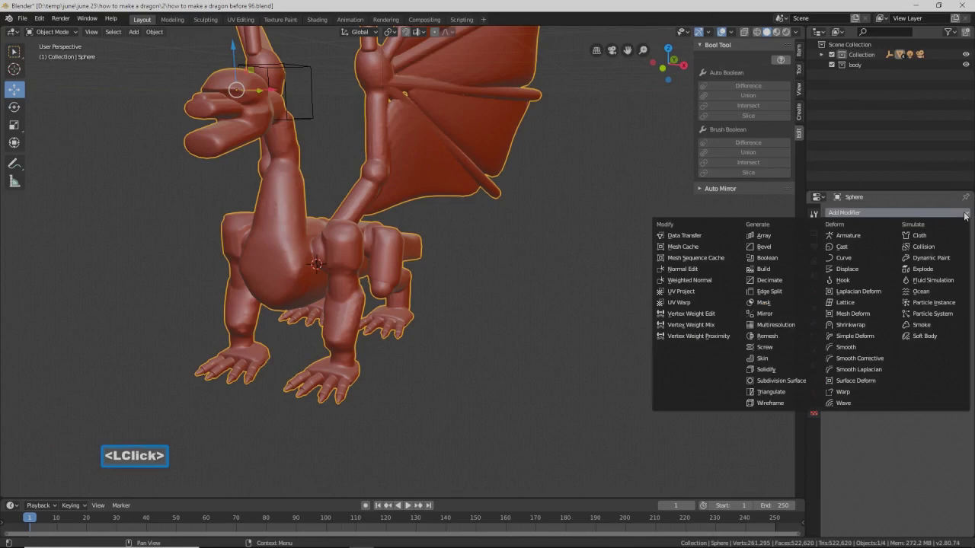
click(865, 348)
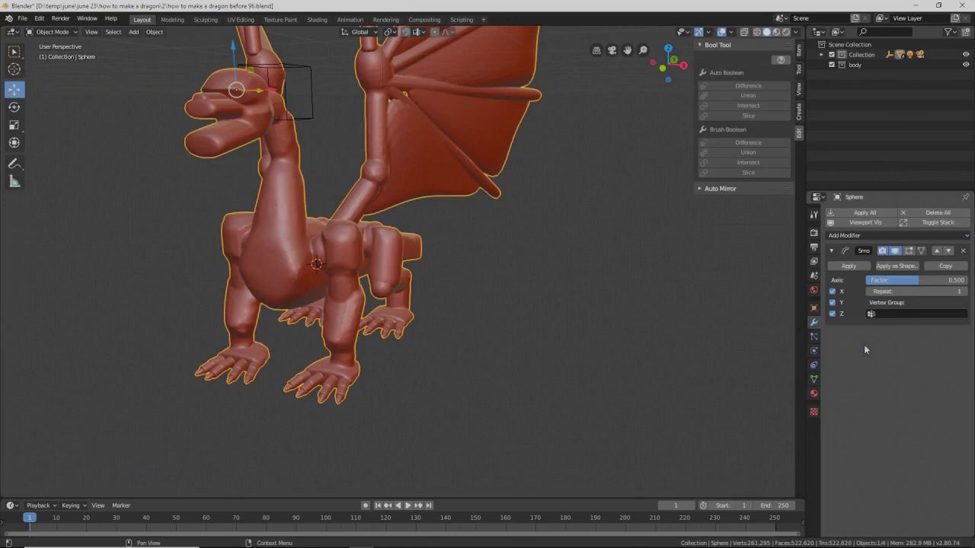
click(895, 281)
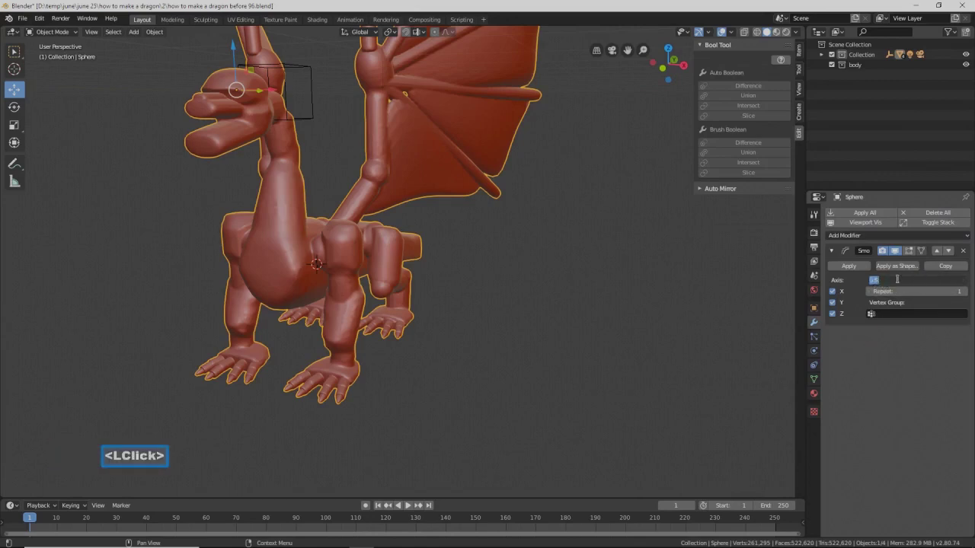
text(1)
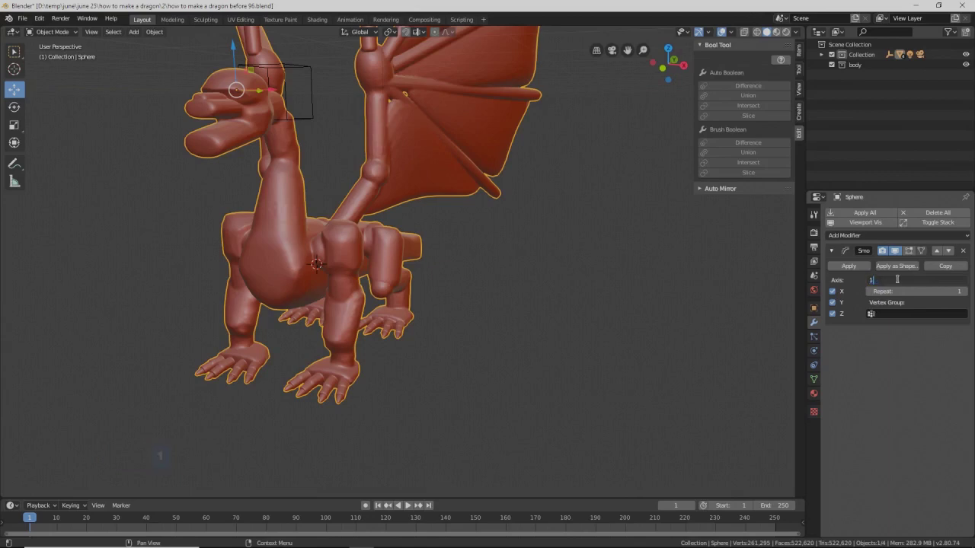
key(Return)
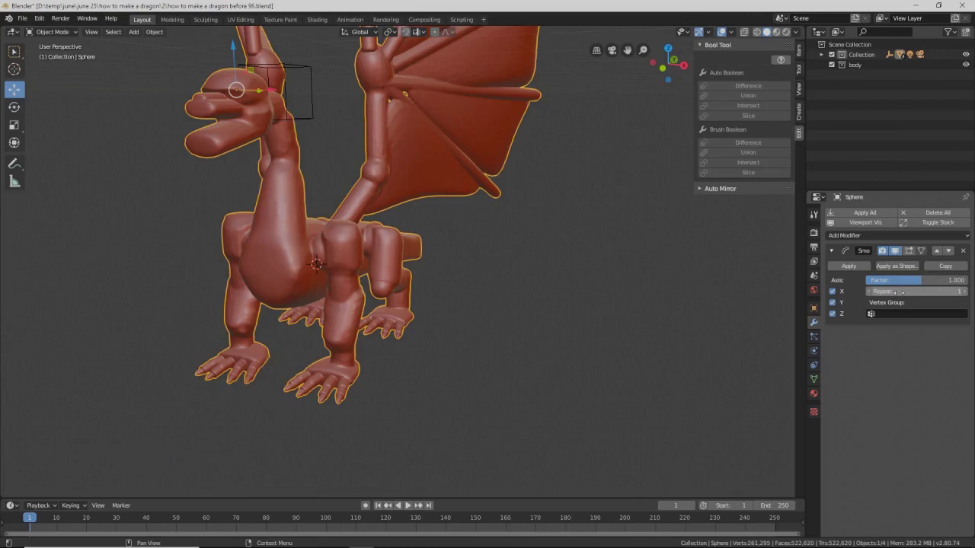
click(902, 292)
text(5)
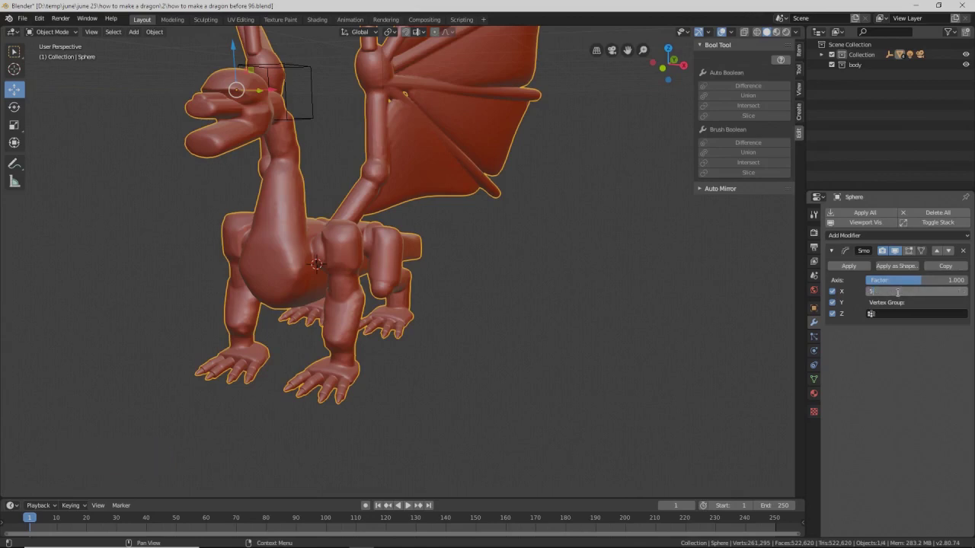
key(Return)
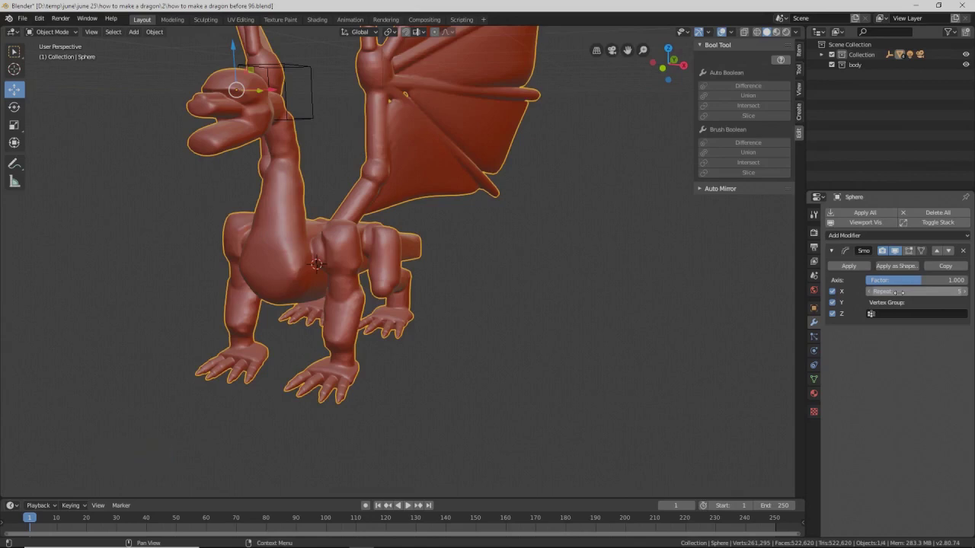
- Toggle the Smooth modifier's viewport display off and on to compare the dragon with and without smoothing
click(895, 252)
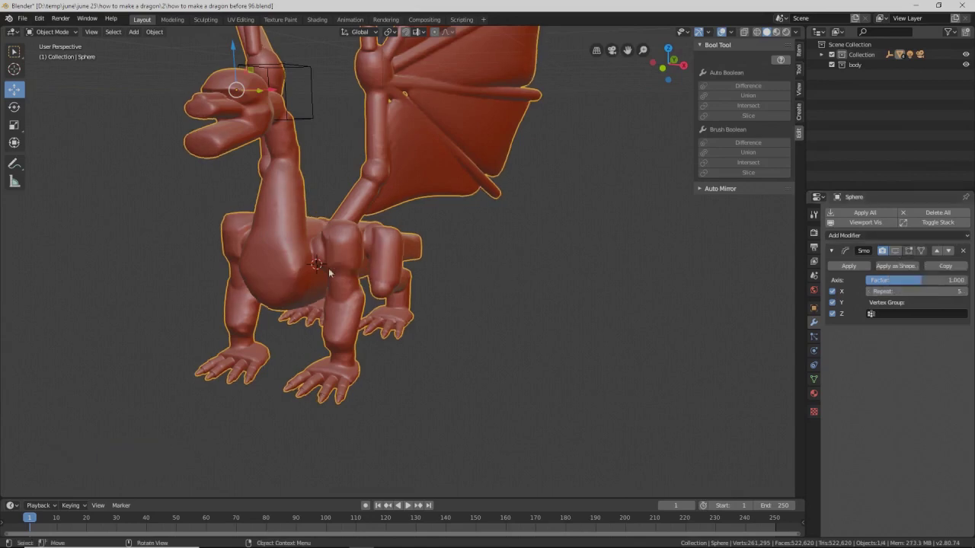
click(896, 252)
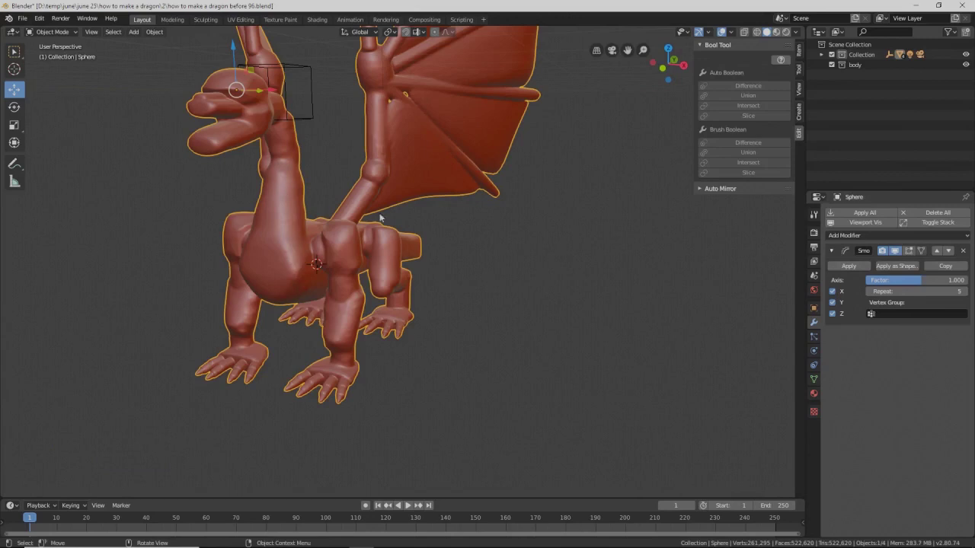
click(896, 251)
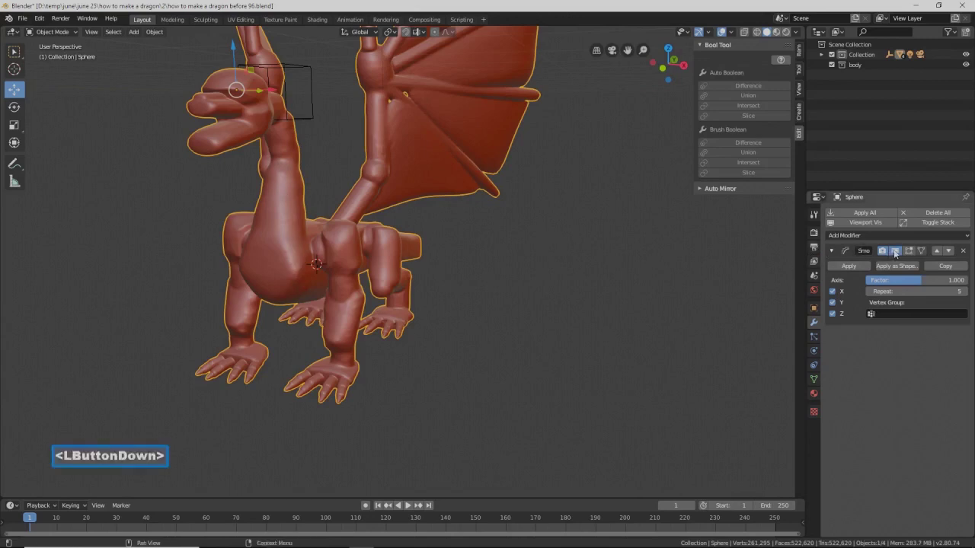
click(896, 251)
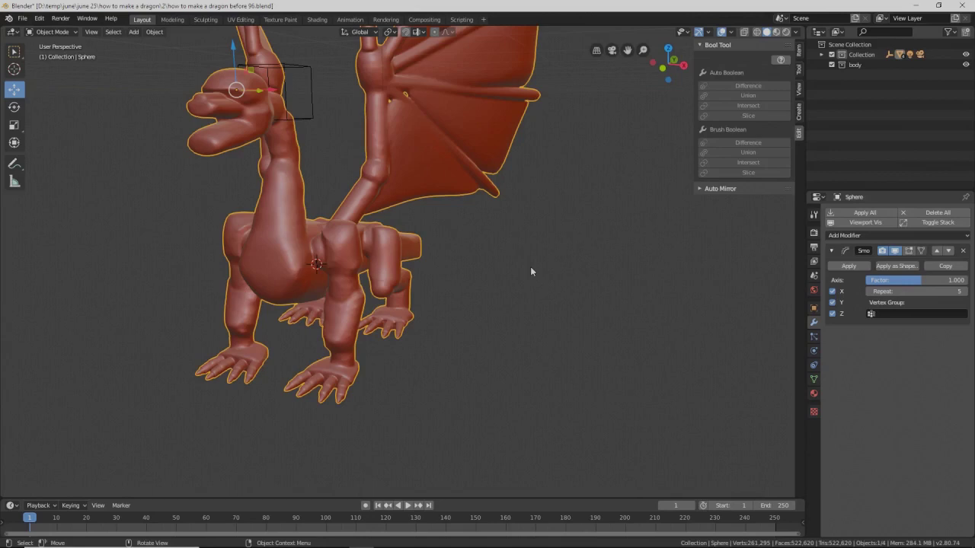
- Save the file as "how to make a dragon before 97.blend" and apply the Smooth modifier to the dragon
key(Pause)
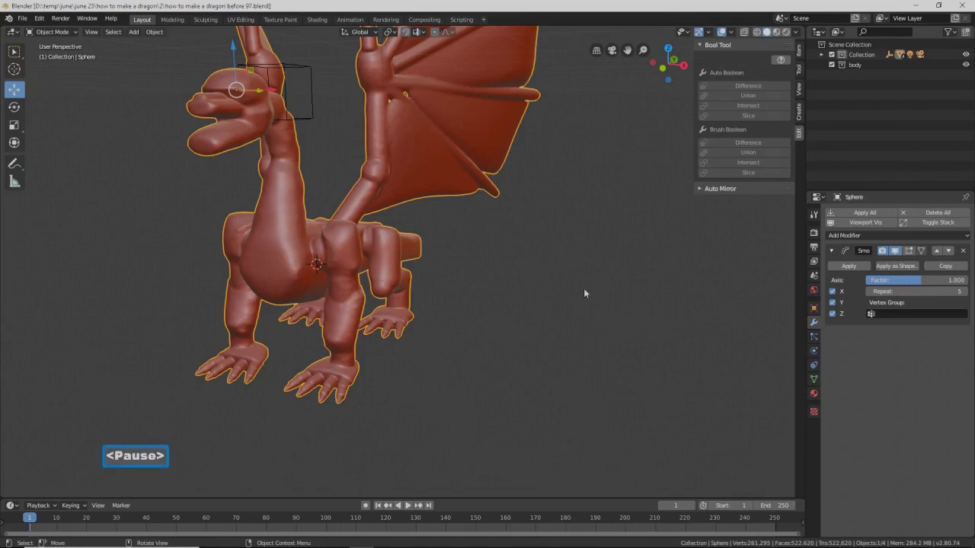
click(847, 266)
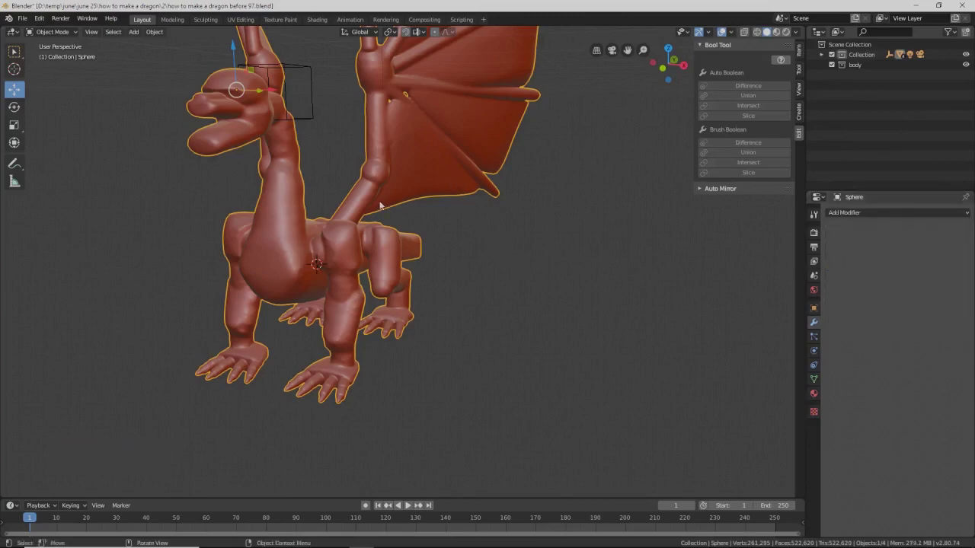
middle_drag(436, 253, 411, 255)
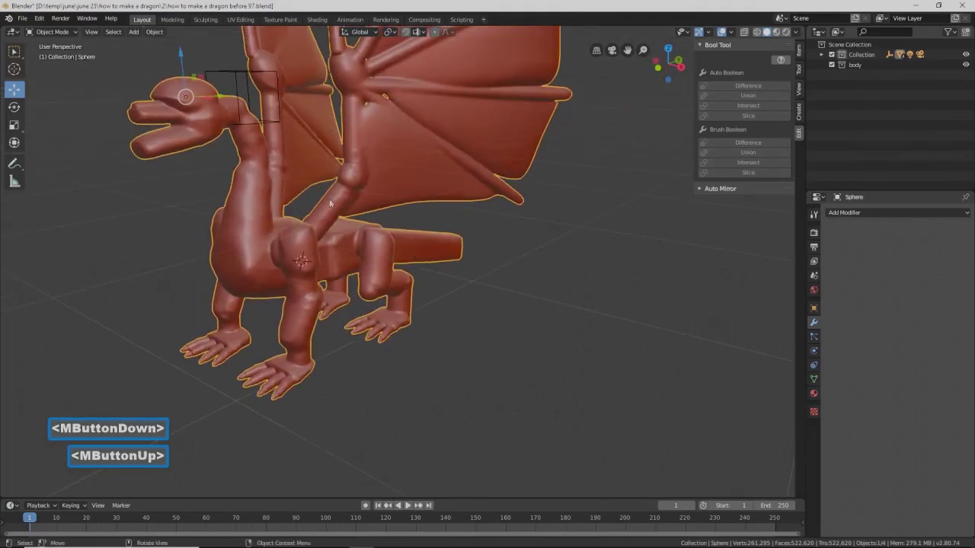
- Return to Sculpt Mode, inflate the dragon's lower neck and chest with the Inflate brush, and smooth the front of the chest
click(74, 36)
click(54, 66)
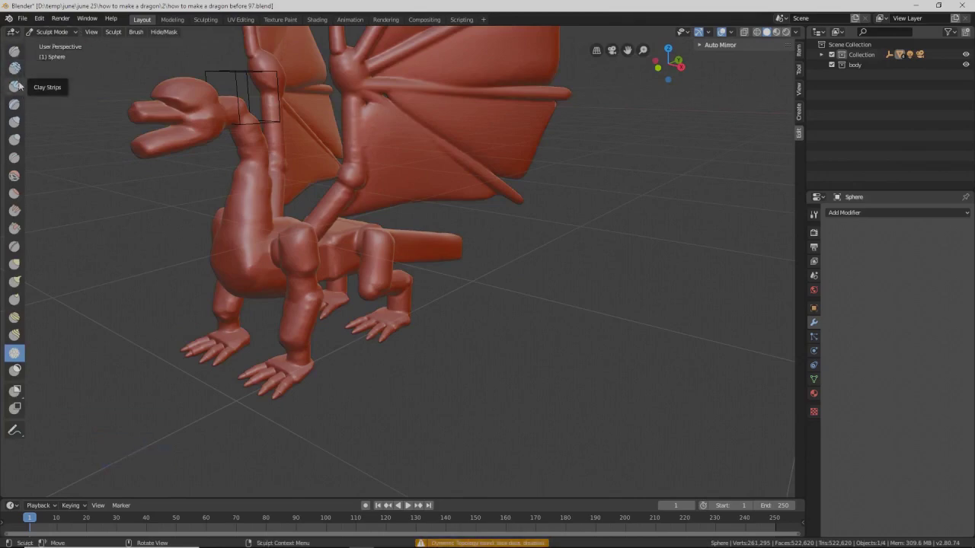
click(14, 122)
mouse_move(253, 253)
middle_down()
mouse_move(224, 211)
mouse_move(242, 172)
middle_up()
mouse_move(242, 171)
mouse_down()
mouse_move(250, 124)
mouse_move(259, 153)
mouse_move(250, 190)
mouse_move(255, 147)
mouse_up()
mouse_move(228, 263)
mouse_down()
mouse_move(226, 279)
mouse_move(246, 289)
mouse_move(236, 239)
mouse_move(244, 218)
mouse_move(228, 279)
mouse_up()
middle_drag(228, 278, 275, 264)
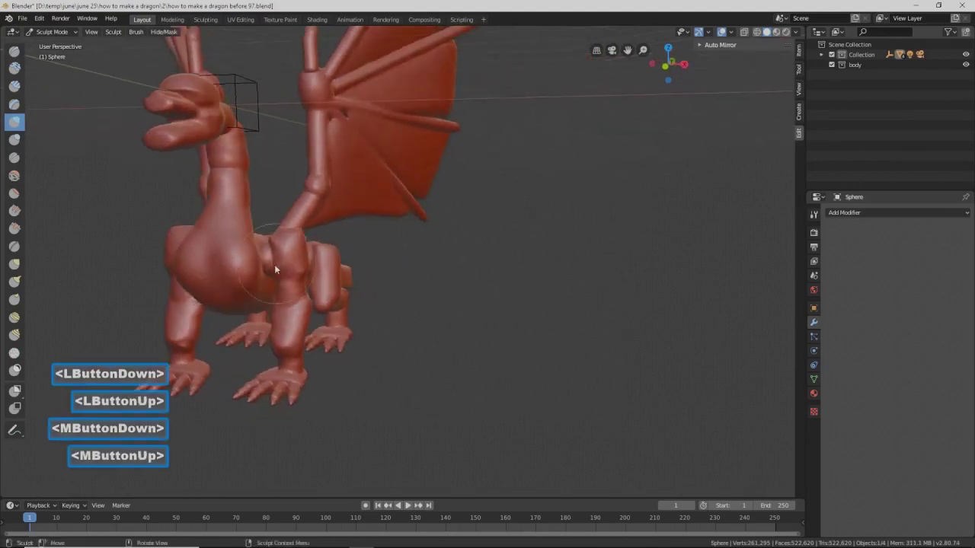
drag(221, 290, 216, 286)
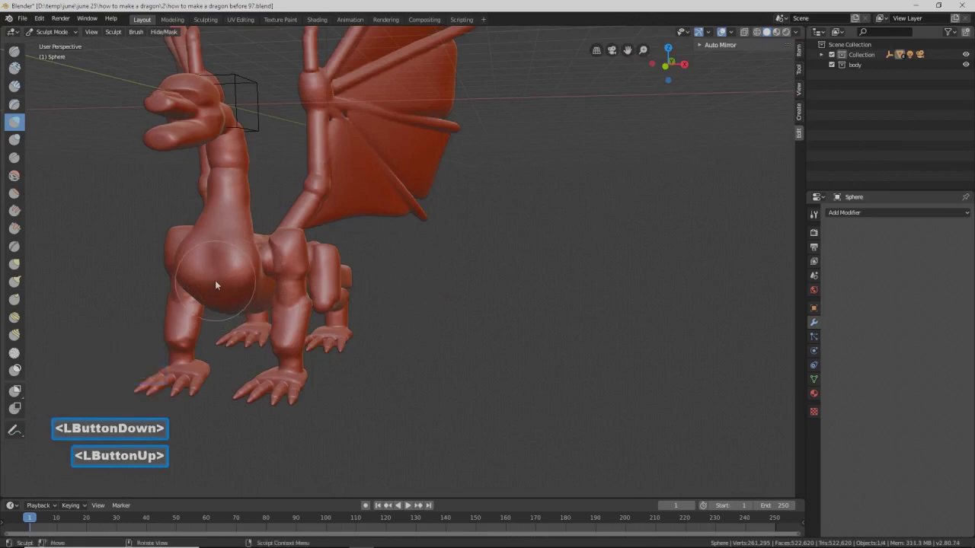
mouse_move(220, 268)
shift+mouse_down()
mouse_move(218, 245)
mouse_move(242, 284)
mouse_move(243, 274)
shift+mouse_up()
shift+click(231, 271)
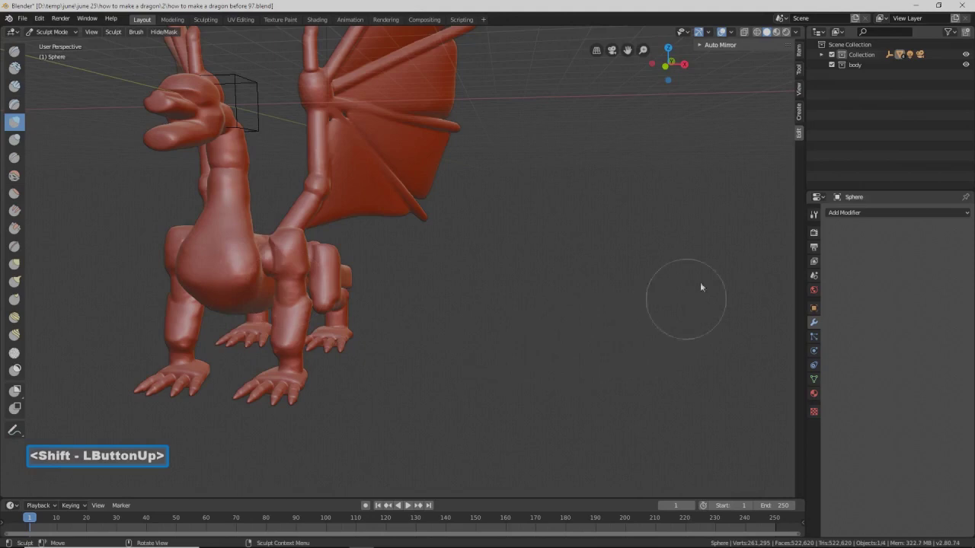
- Display the active brush settings in the properties and reactivate the Inflate brush
click(814, 232)
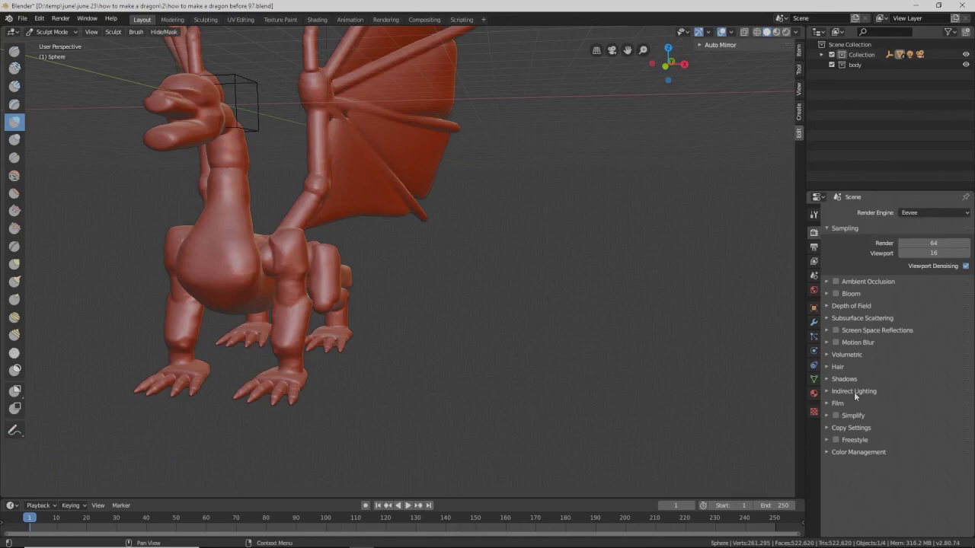
click(15, 354)
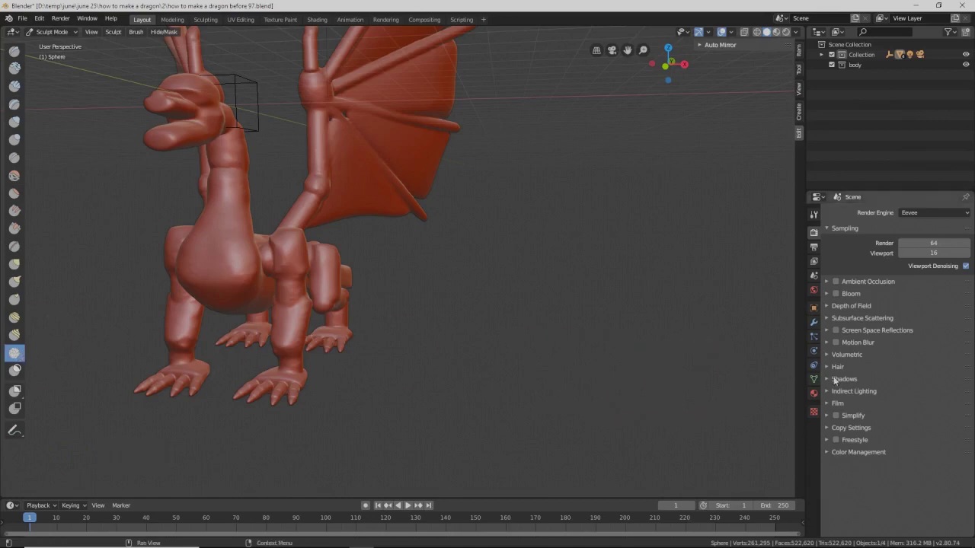
click(818, 241)
click(813, 215)
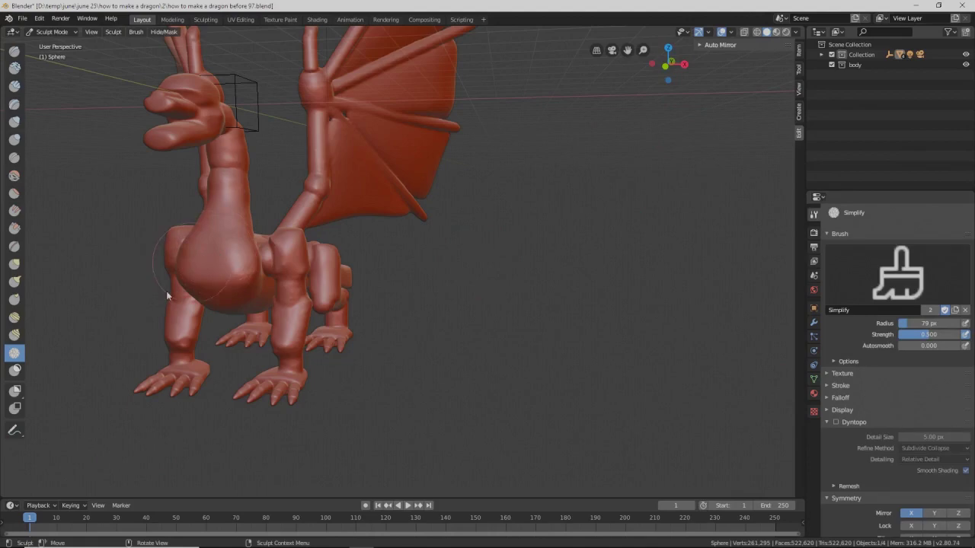
click(14, 122)
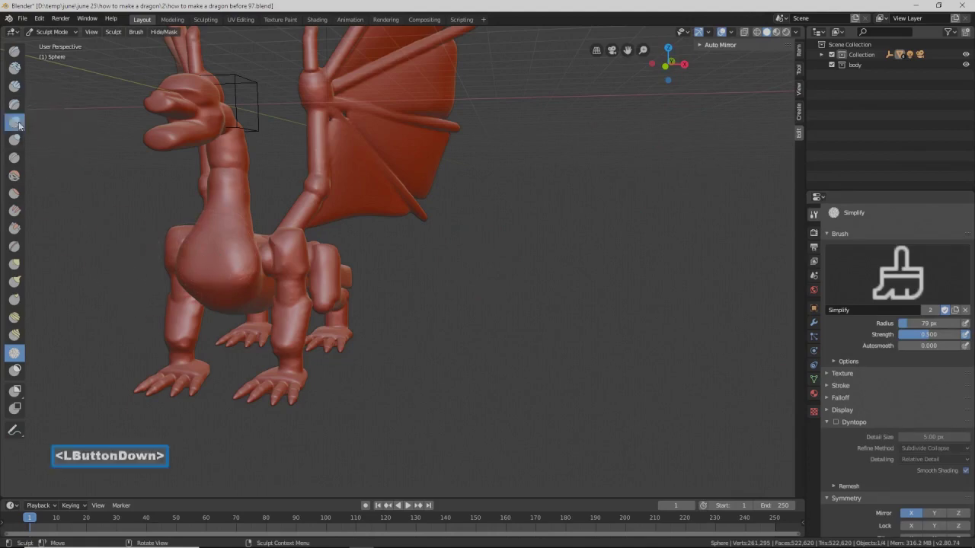
- Inflate the dragon's chest, neck and underside of the chest to give them a fuller shape
mouse_move(181, 256)
mouse_down()
mouse_move(209, 272)
mouse_move(216, 219)
mouse_up()
middle_drag(216, 220, 201, 257)
drag(225, 179, 236, 170)
mouse_move(236, 171)
middle_down()
mouse_move(230, 206)
mouse_move(200, 194)
mouse_move(214, 217)
middle_up()
mouse_move(218, 298)
mouse_down()
mouse_move(230, 301)
mouse_move(208, 268)
mouse_up()
middle_drag(210, 270, 262, 308)
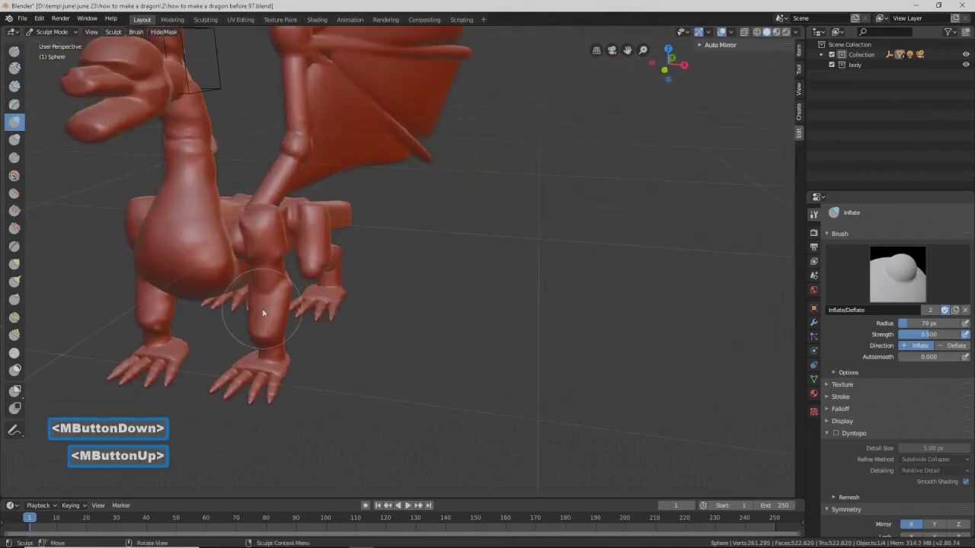
scroll(265, 312, up, 3)
mouse_move(194, 226)
mouse_down()
mouse_move(172, 197)
mouse_move(115, 252)
mouse_move(144, 242)
mouse_move(156, 251)
mouse_up()
- Enlarge the Inflate brush to a 180 px radius, then inflate and smooth the rump and hips around the tail base
mouse_move(231, 218)
middle_down()
mouse_move(309, 207)
mouse_move(282, 236)
mouse_move(405, 272)
middle_up()
scroll(405, 273, down, 2)
middle_drag(355, 273, 393, 289)
scroll(392, 289, up, 5)
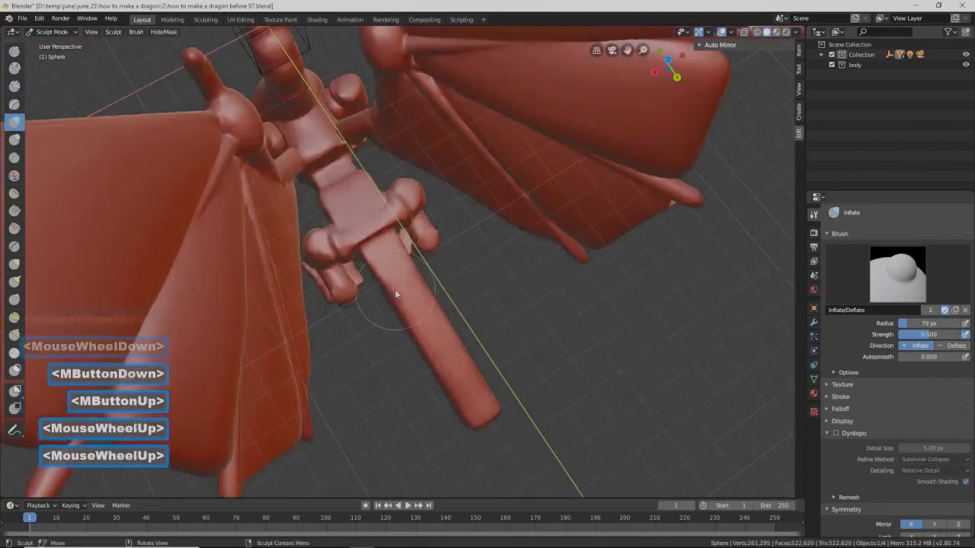
mouse_move(347, 218)
mouse_down()
mouse_move(305, 239)
mouse_move(344, 319)
mouse_move(332, 276)
mouse_move(306, 242)
mouse_move(323, 188)
mouse_move(300, 208)
mouse_move(329, 184)
mouse_move(265, 135)
mouse_up()
key(f)
click(378, 331)
mouse_move(265, 135)
mouse_down()
mouse_move(253, 119)
mouse_move(229, 117)
mouse_move(274, 106)
mouse_up()
mouse_move(275, 107)
shift+mouse_down()
mouse_move(402, 78)
mouse_move(327, 106)
shift+mouse_up()
mouse_move(206, 185)
mouse_down()
mouse_move(167, 205)
mouse_move(168, 194)
mouse_up()
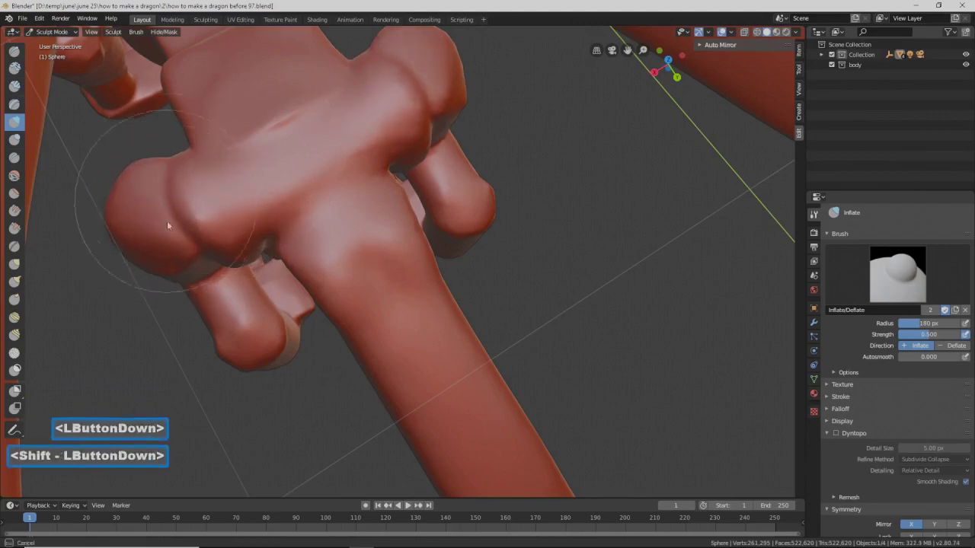
- Smooth the tail from its tip to its base and round its joint with the hips
scroll(364, 259, down, 4)
scroll(359, 290, down, 3)
middle_drag(360, 290, 342, 208)
mouse_move(480, 393)
shift+mouse_down()
mouse_move(496, 435)
mouse_move(483, 414)
mouse_move(503, 409)
mouse_move(509, 428)
mouse_move(472, 381)
shift+mouse_up()
mouse_move(472, 381)
middle_down()
mouse_move(420, 406)
mouse_move(494, 392)
mouse_move(487, 397)
middle_up()
shift+drag(488, 398, 382, 346)
mouse_move(336, 303)
shift+mouse_down()
mouse_move(348, 308)
mouse_move(329, 323)
mouse_move(311, 304)
shift+mouse_up()
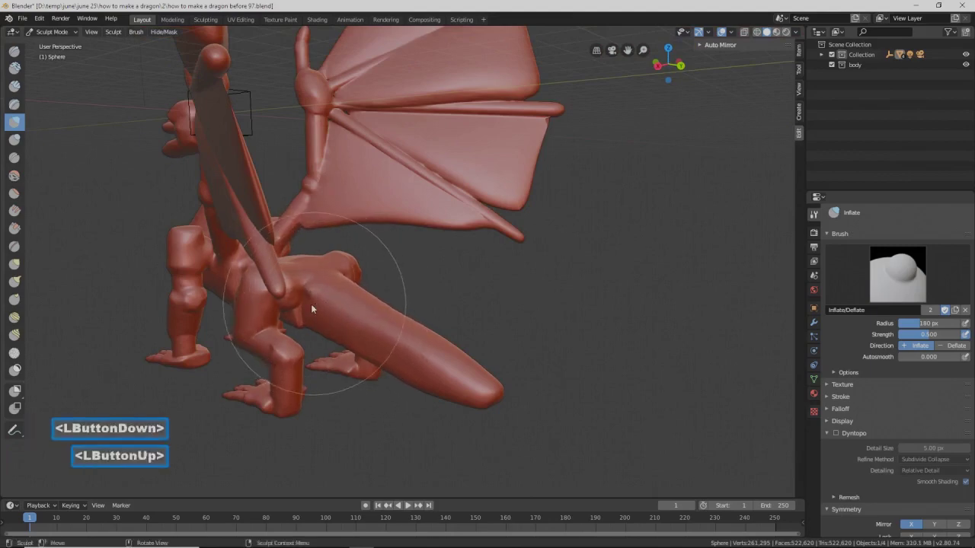
double_click(305, 310)
- Inflate the hind leg's thigh down to the knee and smooth its front joint with the hip
mouse_move(305, 310)
middle_down()
mouse_move(358, 313)
mouse_move(340, 308)
mouse_move(397, 282)
mouse_move(463, 274)
middle_up()
middle_drag(251, 339, 319, 345)
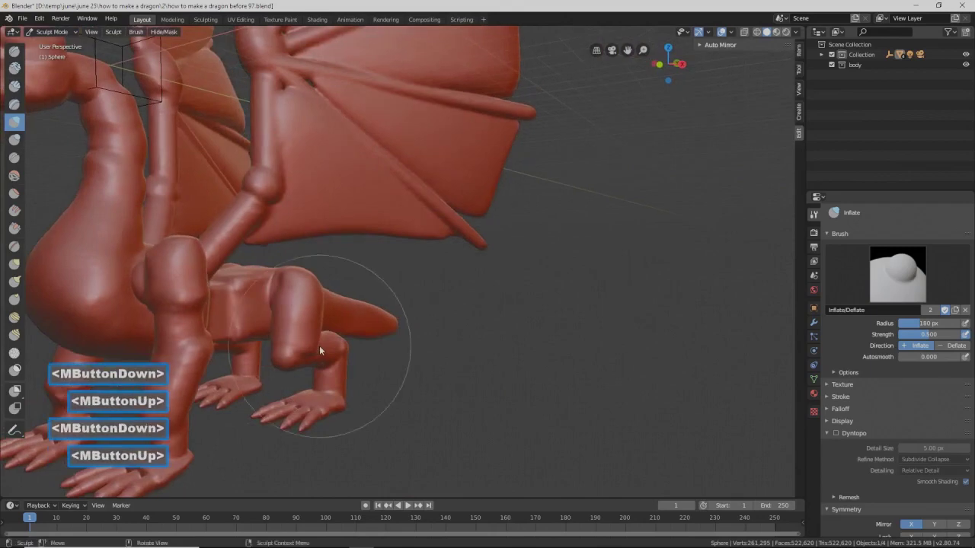
click(285, 314)
double_click(287, 294)
double_click(285, 293)
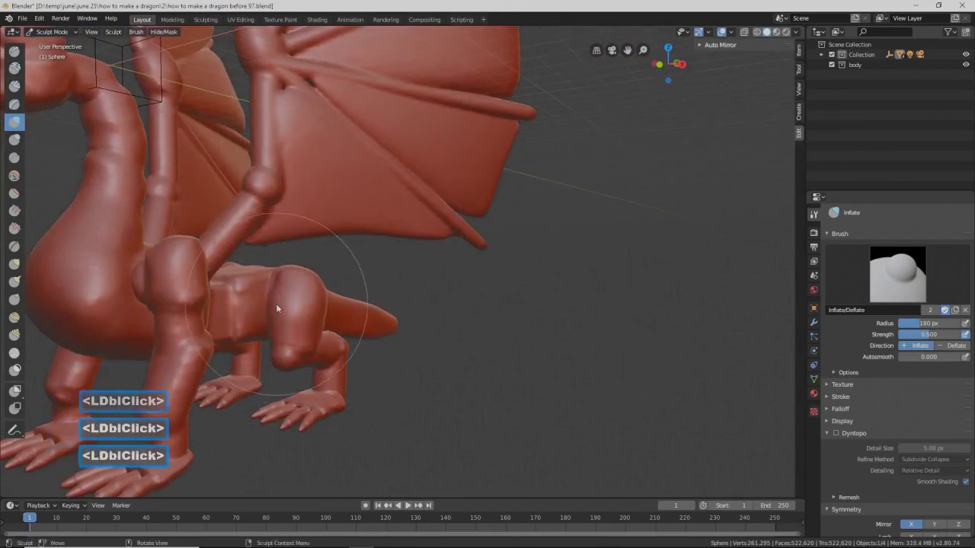
shift+double_click(265, 288)
click(300, 312)
double_click(297, 320)
double_click(297, 325)
middle_drag(297, 324, 327, 338)
click(327, 341)
click(324, 356)
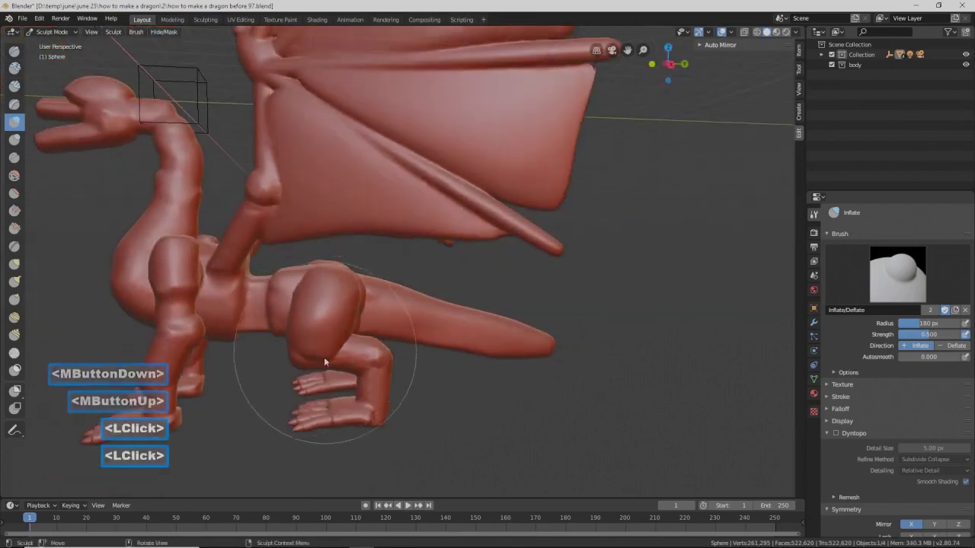
- Inflate the front leg's shoulder and upper leg
drag(180, 273, 169, 293)
double_click(169, 293)
double_click(194, 263)
click(170, 291)
click(163, 298)
- Reduce the Inflate brush to a 138 px radius, then inflate the front leg's forearm from several sides
middle_drag(171, 308, 300, 331)
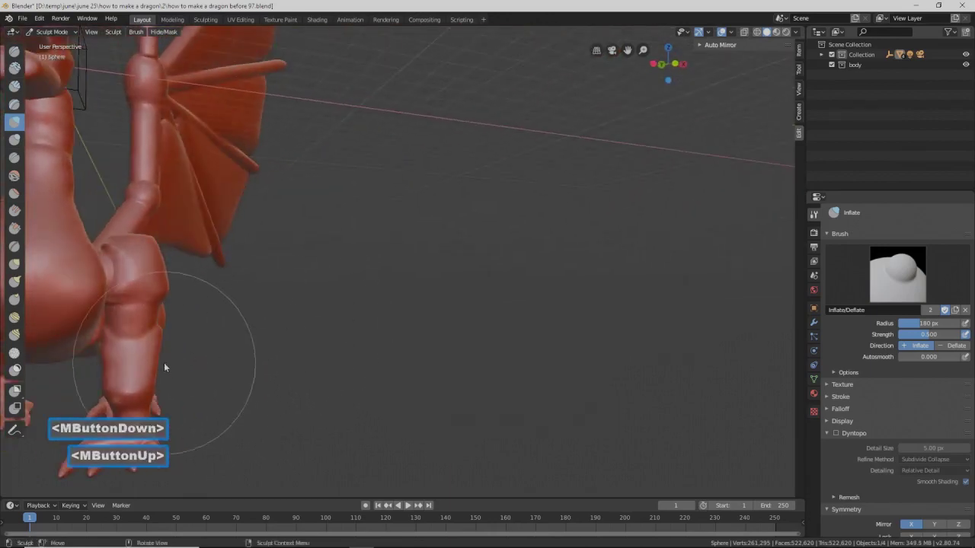
key(f)
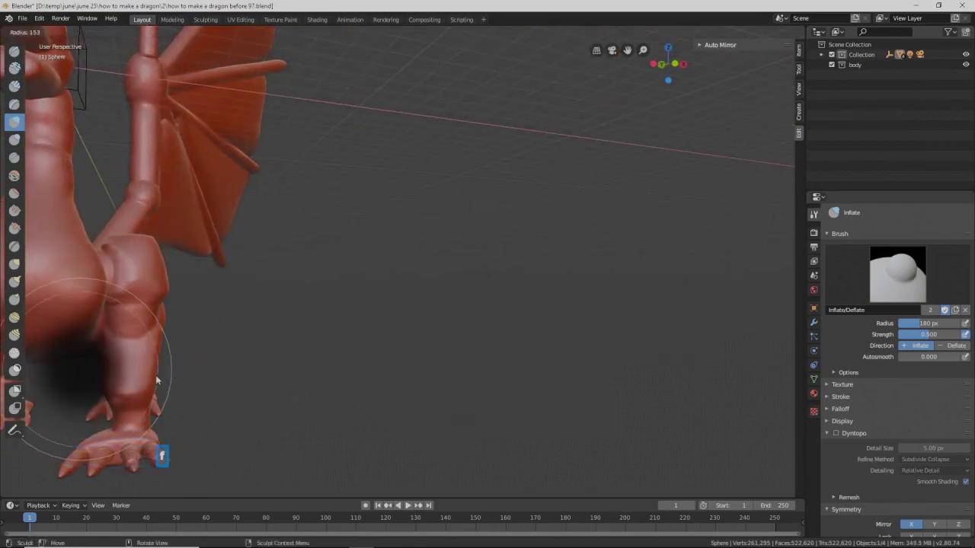
click(159, 362)
drag(157, 359, 174, 348)
double_click(157, 355)
double_click(166, 348)
middle_drag(218, 378, 171, 362)
double_click(162, 360)
drag(162, 362, 163, 364)
- Inflate the knee at the lower end of the hind leg's thigh
middle_drag(163, 364, 335, 366)
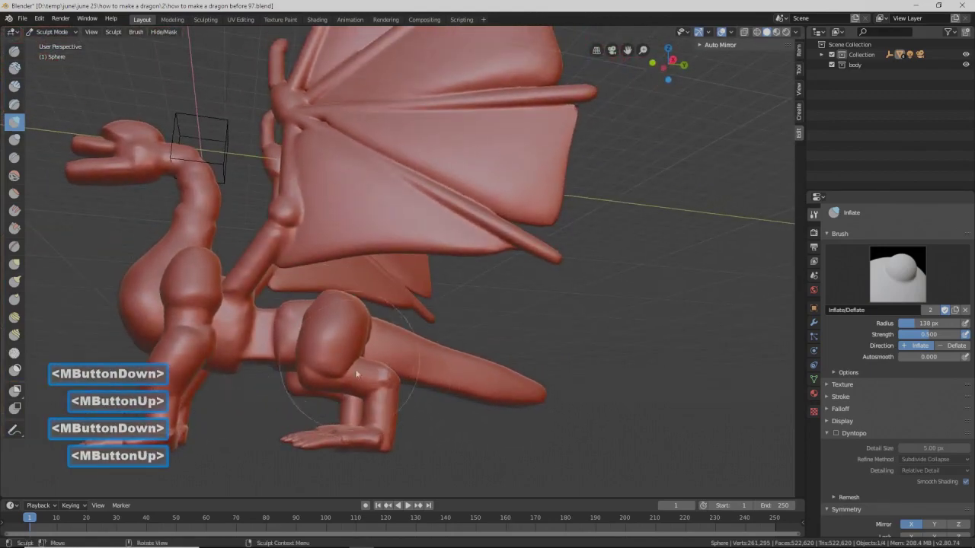
click(318, 394)
double_click(325, 397)
double_click(323, 396)
double_click(323, 396)
- Inflate the transition between the chest and the front shoulder, then smooth the lower edge of the shoulder muscle
mouse_move(323, 392)
middle_down()
mouse_move(273, 343)
mouse_move(303, 362)
mouse_move(347, 335)
mouse_move(312, 254)
mouse_move(325, 271)
middle_up()
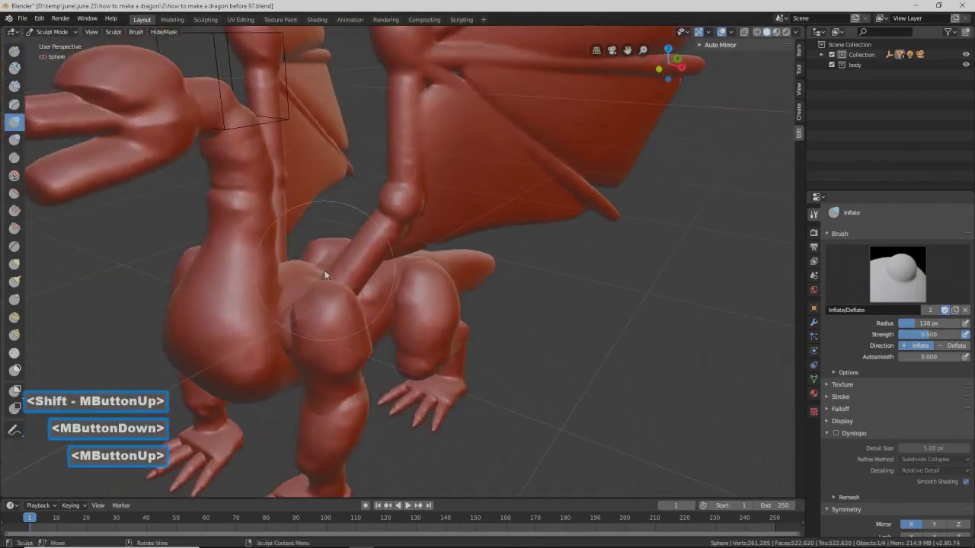
mouse_move(273, 320)
mouse_down()
mouse_move(264, 253)
mouse_move(256, 331)
mouse_move(274, 325)
mouse_move(236, 363)
mouse_up()
mouse_move(236, 363)
middle_down()
mouse_move(219, 304)
mouse_move(162, 406)
middle_up()
drag(180, 408, 221, 370)
mouse_move(263, 370)
middle_down()
mouse_move(201, 384)
mouse_move(211, 381)
middle_up()
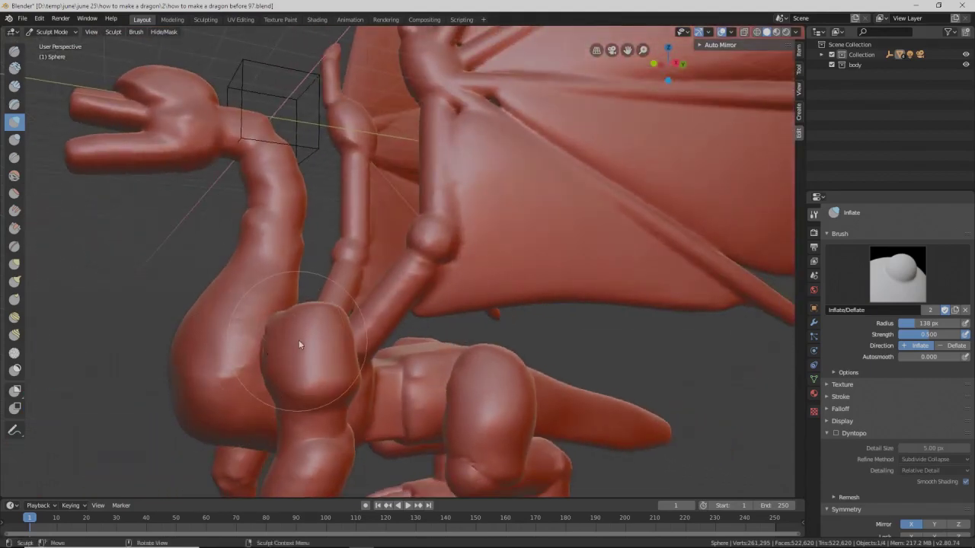
mouse_move(308, 387)
shift+mouse_down()
mouse_move(316, 402)
mouse_move(318, 393)
shift+mouse_up()
shift+click(319, 393)
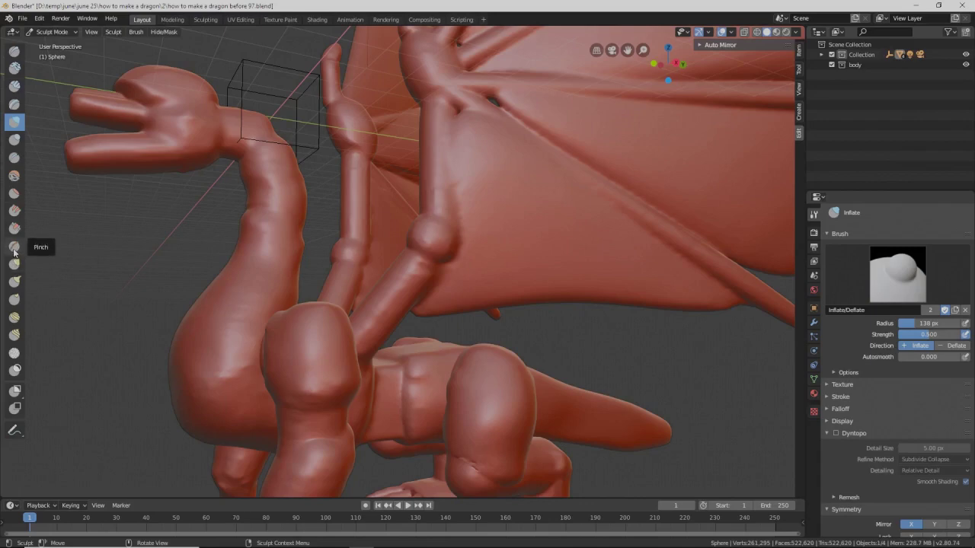
- Flatten and smooth the ridges along the torso's flank between the front and hind legs with the Flatten brush
click(13, 194)
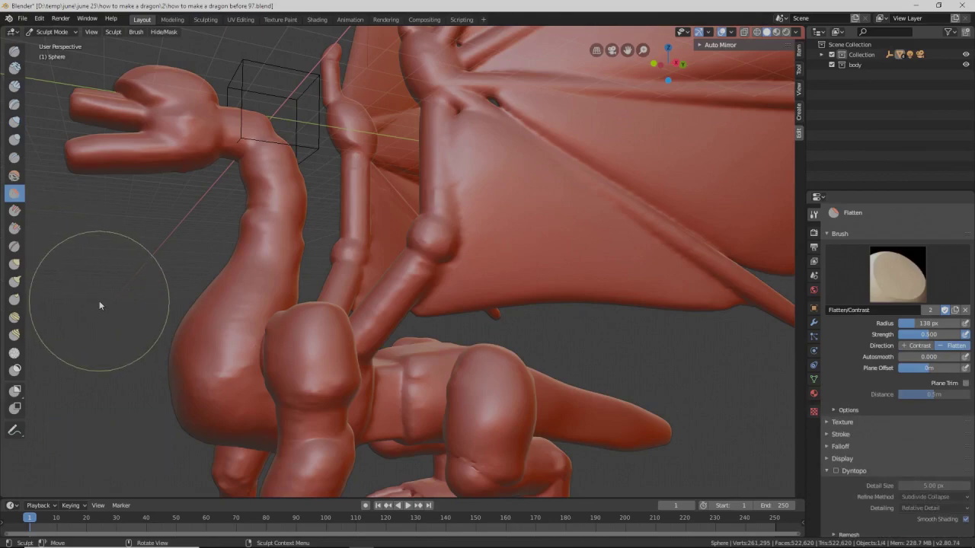
key(Pause)
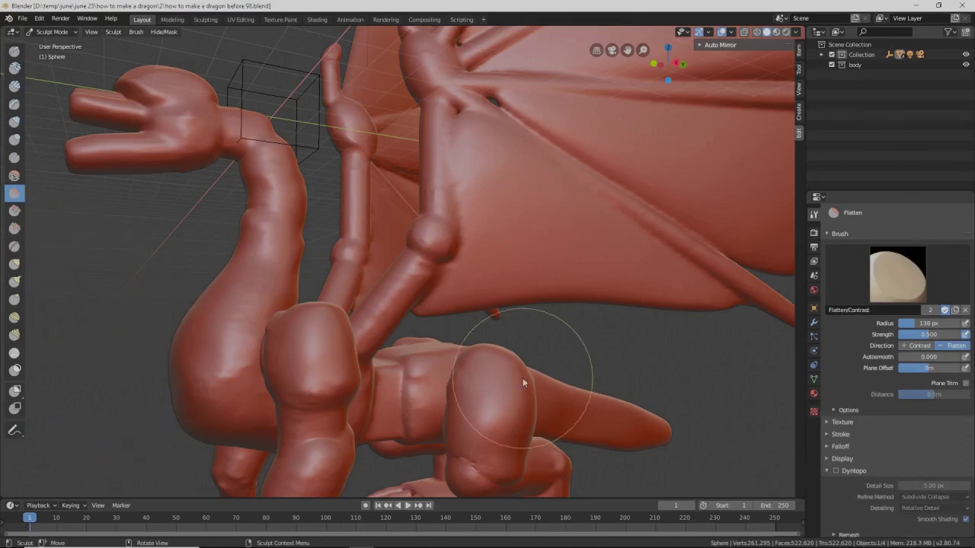
shift+middle_drag(527, 374, 375, 318)
click(245, 301)
drag(242, 321, 248, 311)
mouse_move(248, 310)
mouse_down()
mouse_move(248, 299)
mouse_move(237, 337)
mouse_move(251, 304)
mouse_move(251, 337)
mouse_move(255, 270)
mouse_move(268, 242)
mouse_move(301, 231)
mouse_move(252, 275)
mouse_move(246, 381)
mouse_up()
click(239, 316)
click(236, 352)
click(256, 262)
mouse_move(246, 381)
middle_down()
mouse_move(217, 369)
mouse_move(180, 313)
middle_up()
mouse_move(177, 301)
mouse_down()
mouse_move(175, 289)
mouse_move(151, 381)
mouse_move(164, 347)
mouse_up()
click(187, 280)
mouse_move(193, 269)
shift+mouse_down()
mouse_move(141, 373)
mouse_move(168, 384)
shift+mouse_up()
middle_drag(168, 385, 195, 374)
shift+middle_drag(194, 373, 219, 361)
- Flatten and smooth the transition from the flank to the hips, then smooth the hind leg's knee
mouse_move(251, 327)
mouse_down()
mouse_move(272, 304)
mouse_move(276, 261)
mouse_move(335, 257)
mouse_up()
mouse_move(335, 257)
mouse_down()
mouse_move(347, 257)
mouse_move(313, 264)
mouse_move(363, 261)
mouse_move(358, 272)
mouse_move(362, 259)
mouse_up()
shift+double_click(342, 261)
shift+double_click(367, 251)
scroll(402, 252, down, 5)
mouse_move(403, 252)
middle_down()
mouse_move(466, 242)
mouse_move(464, 286)
middle_up()
scroll(464, 279, up, 6)
mouse_move(464, 279)
shift+mouse_down()
mouse_move(499, 311)
mouse_move(533, 311)
mouse_move(428, 276)
mouse_move(464, 285)
mouse_move(463, 296)
shift+mouse_up()
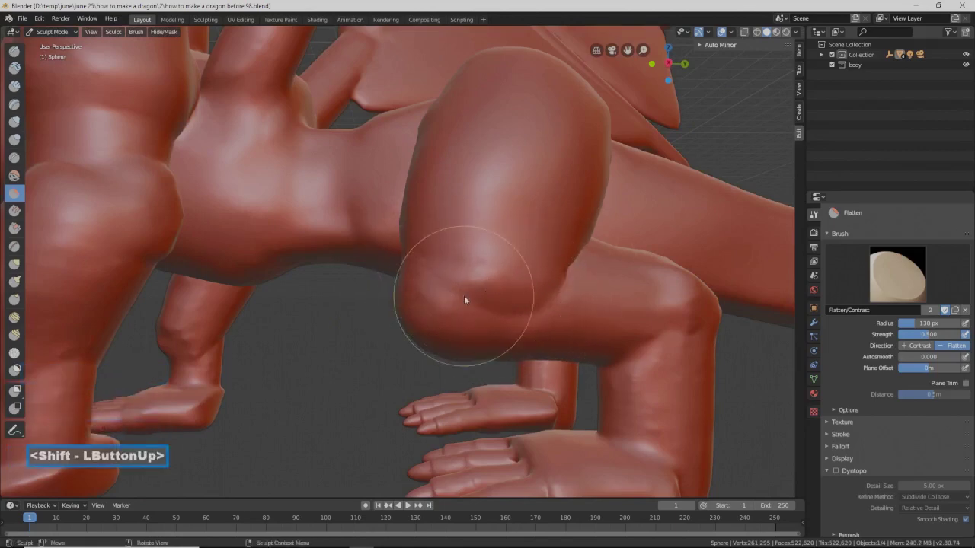
- Flatten and smooth the outer side of the front leg from the elbow down to the wrist
shift+middle_drag(270, 283, 284, 288)
drag(302, 154, 268, 130)
mouse_move(268, 130)
shift+mouse_down()
mouse_move(342, 102)
mouse_move(294, 136)
shift+mouse_up()
mouse_move(293, 136)
mouse_down()
mouse_move(269, 154)
mouse_move(314, 204)
mouse_move(301, 109)
mouse_move(285, 113)
mouse_move(305, 115)
mouse_move(320, 231)
mouse_move(252, 388)
mouse_up()
shift+double_click(252, 387)
- Flatten the front and inner side of the front leg's forearm
mouse_move(252, 388)
middle_down()
mouse_move(329, 383)
mouse_move(264, 375)
mouse_move(450, 220)
middle_up()
mouse_move(495, 199)
mouse_down()
mouse_move(539, 190)
mouse_move(475, 228)
mouse_move(450, 164)
mouse_move(422, 200)
mouse_up()
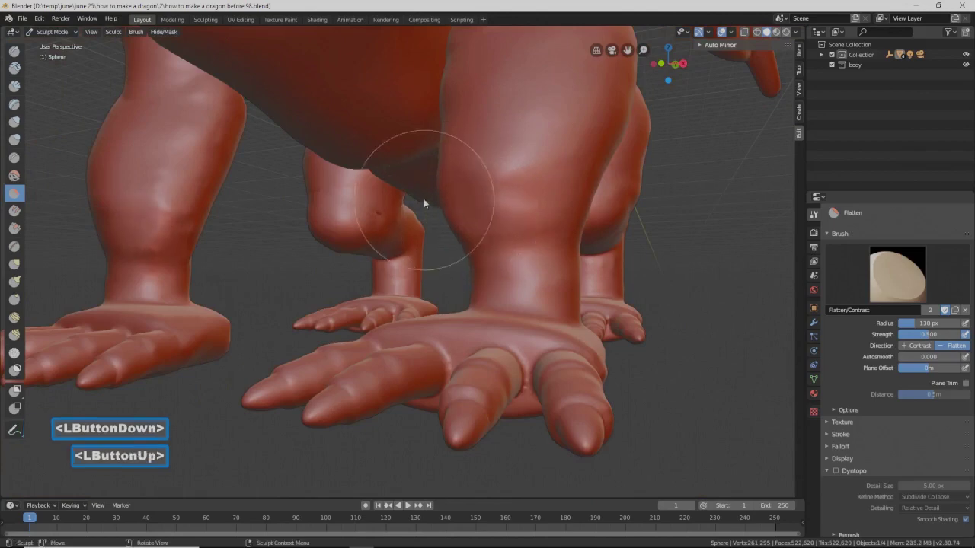
middle_drag(422, 200, 435, 186)
mouse_move(436, 187)
mouse_down()
mouse_move(406, 150)
mouse_move(405, 220)
mouse_move(419, 167)
mouse_move(426, 195)
mouse_up()
mouse_move(426, 196)
middle_down()
mouse_move(484, 213)
mouse_move(547, 196)
mouse_move(449, 193)
middle_up()
mouse_move(450, 193)
mouse_down()
mouse_move(435, 218)
mouse_move(464, 206)
mouse_move(526, 217)
mouse_up()
scroll(576, 224, down, 5)
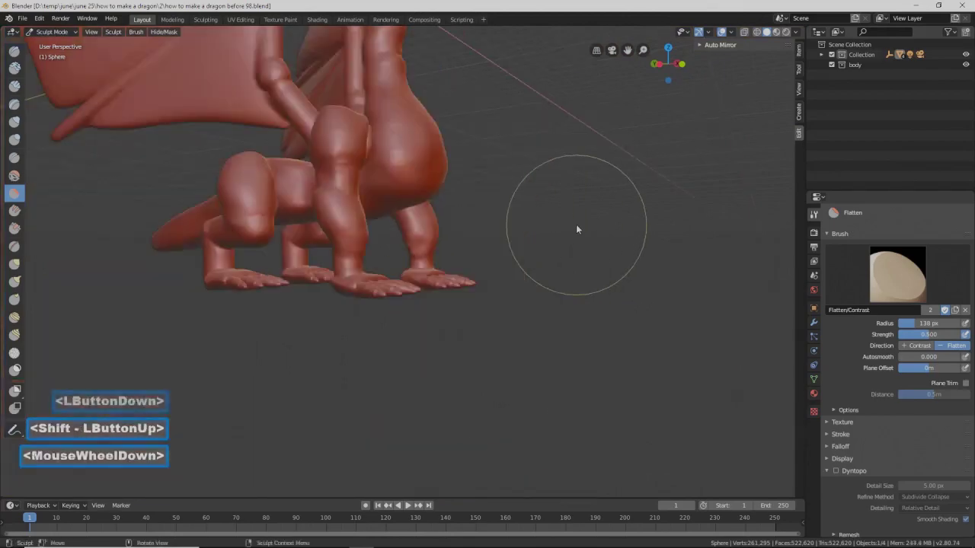
- Flatten and smooth the upper part of the front leg
mouse_move(579, 221)
middle_down()
mouse_move(476, 233)
mouse_move(462, 201)
mouse_move(522, 268)
mouse_move(516, 216)
mouse_move(449, 172)
middle_up()
drag(449, 172, 448, 158)
drag(448, 157, 446, 143)
mouse_move(446, 142)
shift+mouse_down()
mouse_move(456, 185)
mouse_move(449, 175)
shift+mouse_up()
shift+middle_drag(449, 180, 507, 198)
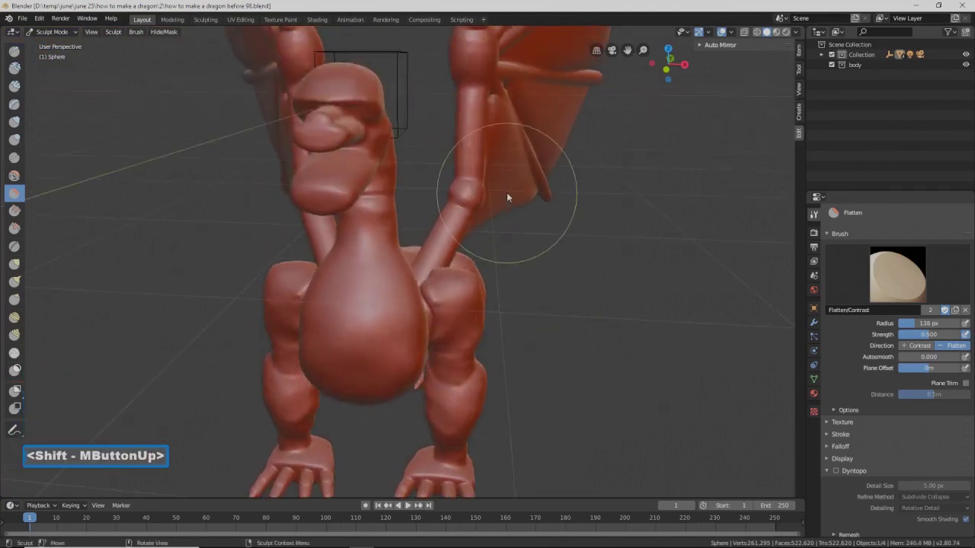
- Pull the side of the neck base outward and reshape the back of the upper neck with the Grab brush
click(15, 265)
mouse_move(396, 270)
mouse_down()
mouse_move(404, 232)
mouse_move(419, 224)
mouse_up()
middle_drag(420, 224, 388, 209)
click(376, 183)
mouse_move(375, 184)
mouse_down()
mouse_move(376, 211)
mouse_move(361, 231)
mouse_move(390, 156)
mouse_up()
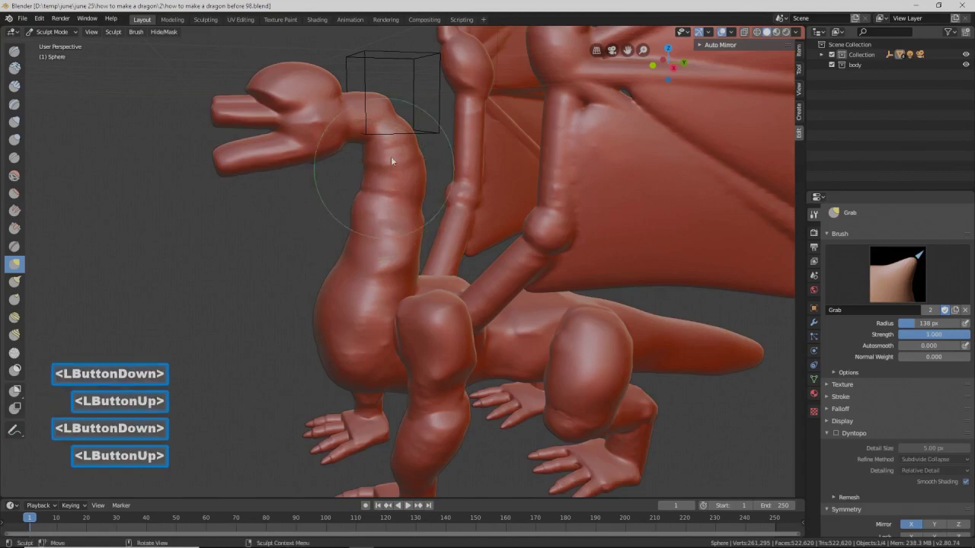
drag(408, 119, 429, 168)
- Enlarge the Grab brush to a 215 px radius, then pull the chest down and reshape the curve of the neck
mouse_move(396, 332)
middle_down()
mouse_move(361, 366)
mouse_move(356, 355)
middle_up()
key(f)
click(379, 350)
mouse_move(326, 326)
mouse_down()
mouse_move(316, 326)
mouse_move(313, 365)
mouse_up()
mouse_move(370, 219)
mouse_down()
mouse_move(372, 208)
mouse_move(431, 197)
mouse_move(428, 238)
mouse_move(426, 151)
mouse_up()
click(427, 204)
drag(364, 132, 363, 133)
middle_drag(363, 133, 429, 234)
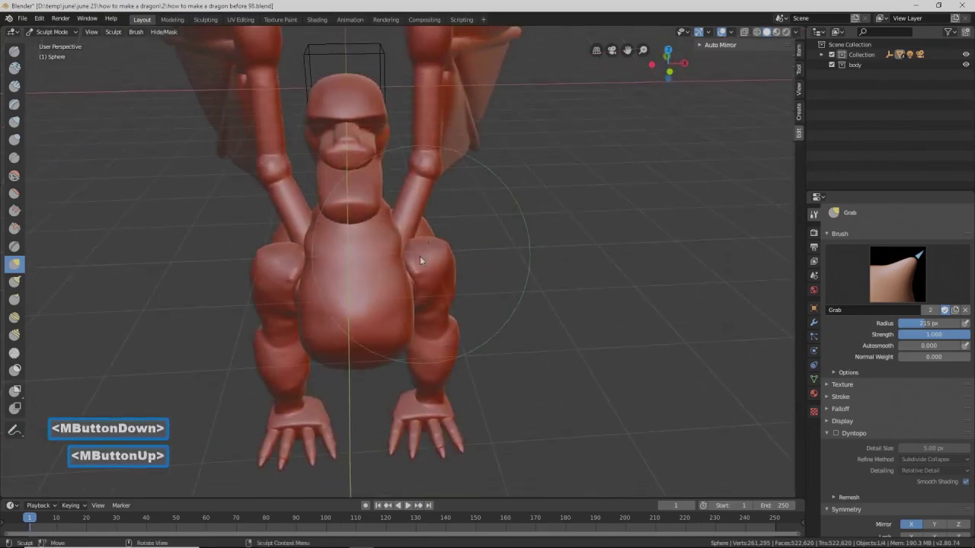
- Reduce the Grab brush to a 136 px radius and pull the side of the neck base outward
scroll(419, 259, up, 5)
scroll(414, 262, down, 5)
ctrl+middle_drag(416, 269, 368, 187)
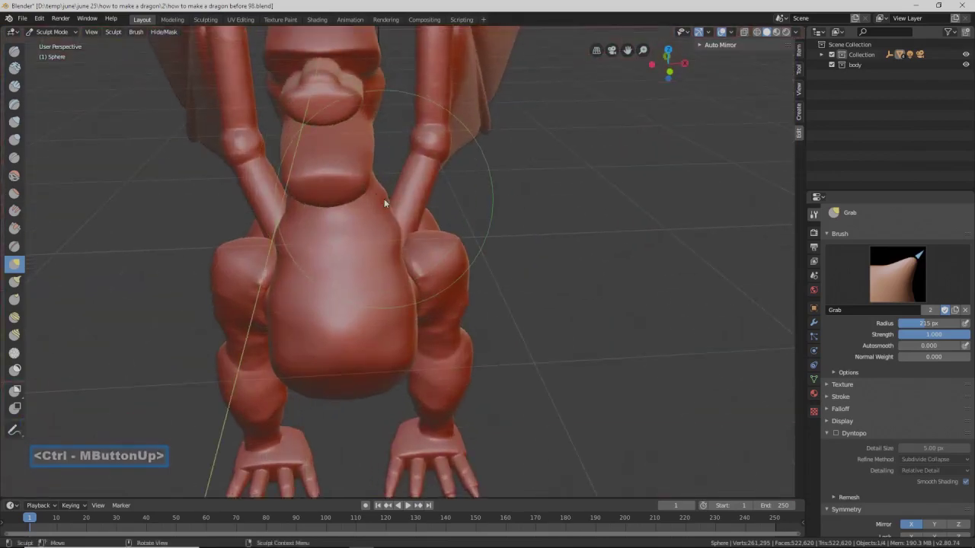
key(f)
click(365, 186)
mouse_move(364, 185)
mouse_down()
mouse_move(357, 191)
mouse_move(374, 163)
mouse_move(368, 148)
mouse_move(403, 161)
mouse_up()
mouse_move(403, 162)
middle_down()
mouse_move(374, 157)
mouse_move(387, 193)
mouse_move(455, 231)
mouse_move(450, 186)
middle_up()
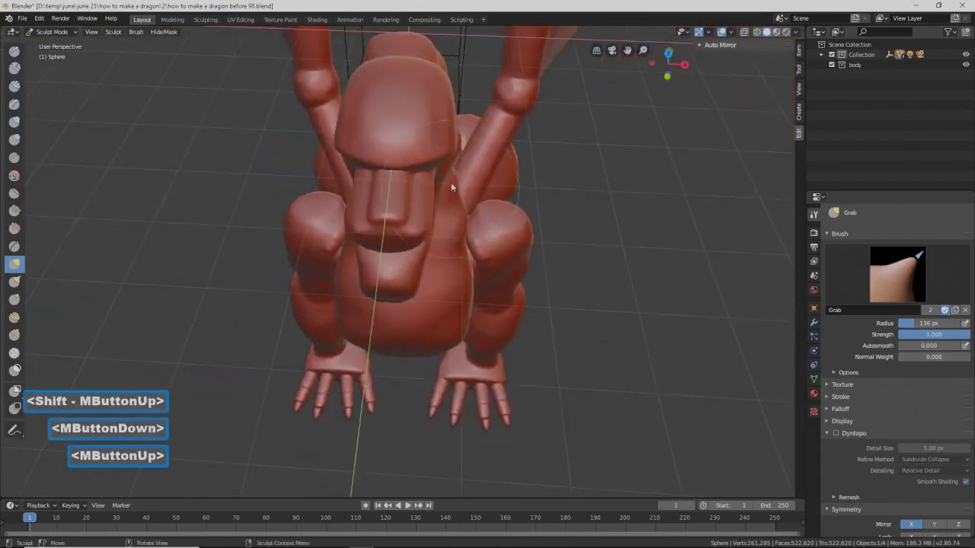
- Reshape the sides of the neck between the head and the shoulders with the Grab brush, working from the front and above
drag(445, 166, 460, 138)
drag(464, 143, 464, 144)
mouse_move(464, 145)
middle_down()
mouse_move(454, 143)
mouse_move(457, 152)
middle_up()
mouse_move(463, 183)
mouse_down()
mouse_move(479, 182)
mouse_move(442, 192)
mouse_move(447, 248)
mouse_up()
middle_drag(447, 248, 355, 257)
drag(359, 257, 374, 242)
mouse_move(374, 242)
middle_down()
mouse_move(386, 239)
mouse_move(357, 264)
mouse_move(342, 260)
mouse_move(377, 284)
middle_up()
mouse_move(451, 203)
middle_down()
mouse_move(495, 238)
mouse_move(410, 300)
middle_up()
drag(409, 300, 409, 299)
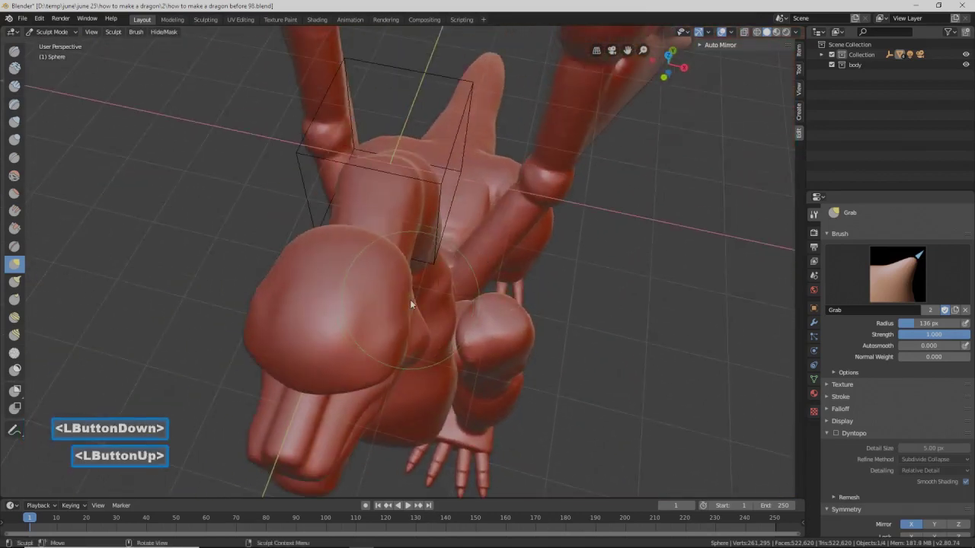
- Pull the upper neck behind the jaw into shape, then smooth the neck's surface
mouse_move(402, 306)
middle_down()
mouse_move(394, 224)
mouse_move(366, 347)
mouse_move(374, 429)
middle_up()
drag(373, 472, 364, 477)
drag(407, 395, 427, 398)
shift+middle_drag(457, 411, 447, 290)
drag(444, 216, 450, 219)
mouse_move(449, 219)
middle_down()
mouse_move(457, 218)
mouse_move(378, 211)
mouse_move(457, 210)
middle_up()
shift+middle_drag(457, 210, 501, 249)
mouse_move(488, 250)
shift+mouse_down()
mouse_move(493, 271)
mouse_move(496, 242)
shift+mouse_up()
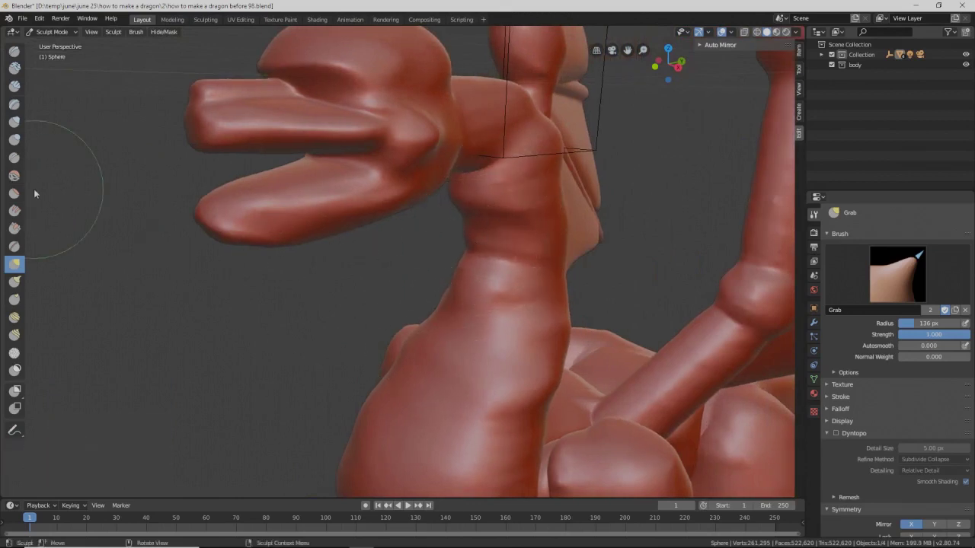
- Inflate the throat and the front of the neck down to the chest with the Inflate brush
click(15, 122)
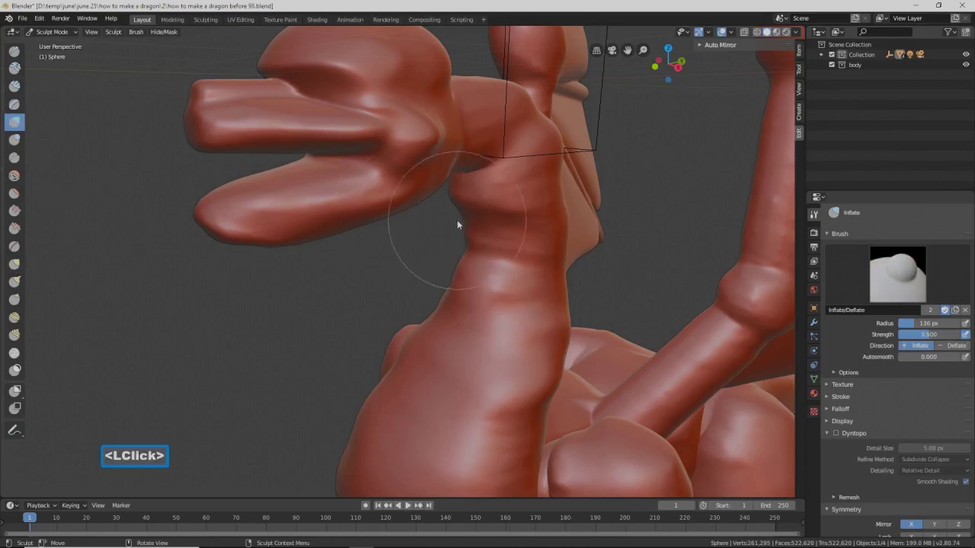
mouse_move(457, 225)
mouse_down()
mouse_move(479, 263)
mouse_move(502, 219)
mouse_move(460, 352)
mouse_move(499, 227)
mouse_move(478, 272)
mouse_move(488, 213)
mouse_move(464, 327)
mouse_up()
click(449, 342)
double_click(441, 370)
mouse_move(431, 392)
mouse_down()
mouse_move(419, 460)
mouse_move(458, 373)
mouse_up()
- Inflate the torso behind the front shoulder, below the wing base
scroll(458, 372, down, 5)
mouse_move(458, 373)
middle_down()
mouse_move(513, 328)
mouse_move(466, 301)
mouse_move(503, 309)
middle_up()
middle_drag(526, 359, 506, 380)
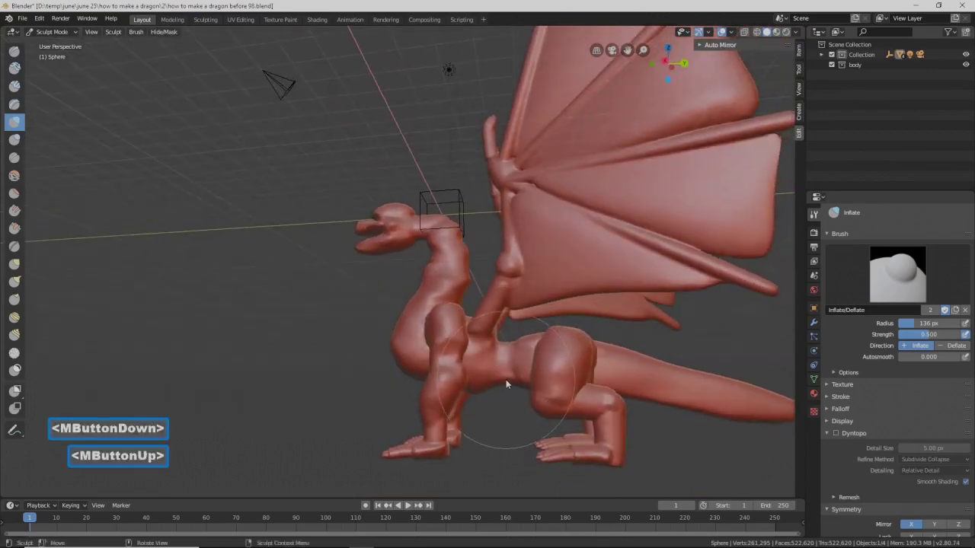
click(480, 330)
mouse_move(480, 330)
middle_down()
mouse_move(540, 378)
mouse_move(477, 364)
middle_up()
mouse_move(479, 358)
mouse_down()
mouse_move(483, 333)
mouse_move(462, 374)
mouse_up()
mouse_move(462, 374)
middle_down()
mouse_move(502, 338)
mouse_move(445, 288)
mouse_move(448, 304)
mouse_move(360, 316)
middle_up()
- Inflate and smooth the back around the wing bases
click(513, 421)
click(514, 419)
mouse_move(518, 419)
shift+mouse_down()
mouse_move(530, 425)
mouse_move(557, 397)
mouse_move(483, 435)
mouse_move(533, 406)
shift+mouse_up()
middle_drag(552, 431, 559, 351)
mouse_move(559, 351)
middle_down()
mouse_move(548, 329)
mouse_move(459, 370)
mouse_move(460, 379)
mouse_move(465, 361)
mouse_move(497, 368)
middle_up()
scroll(460, 379, up, 5)
scroll(460, 379, down, 5)
mouse_move(487, 370)
mouse_down()
mouse_move(505, 366)
mouse_move(464, 350)
mouse_move(518, 348)
mouse_up()
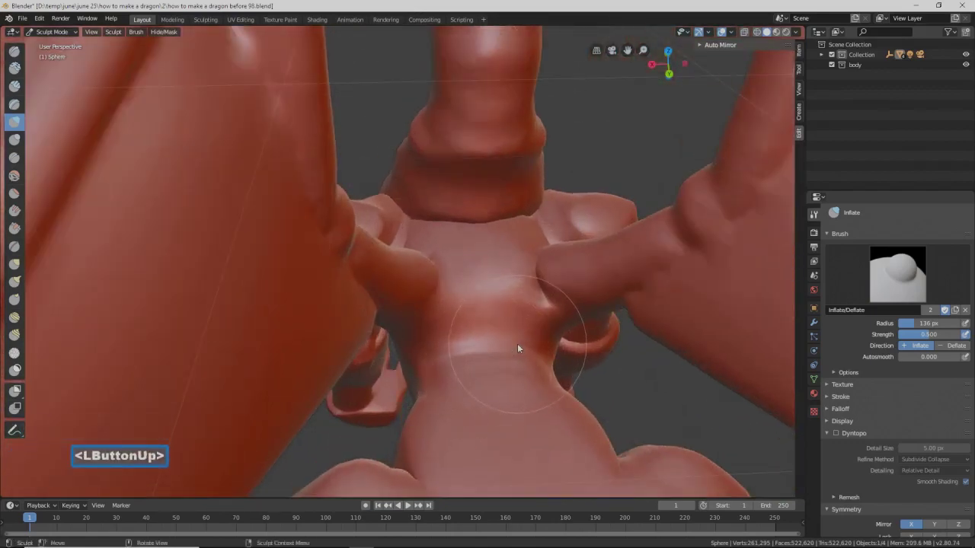
- Smooth the joint between the chest and the front leg
scroll(515, 347, down, 5)
mouse_move(431, 311)
middle_down()
mouse_move(553, 252)
mouse_move(476, 264)
mouse_move(435, 279)
mouse_move(553, 257)
mouse_move(565, 257)
mouse_move(512, 274)
mouse_move(606, 282)
mouse_move(606, 246)
middle_up()
scroll(606, 248, down, 1)
middle_click(514, 341)
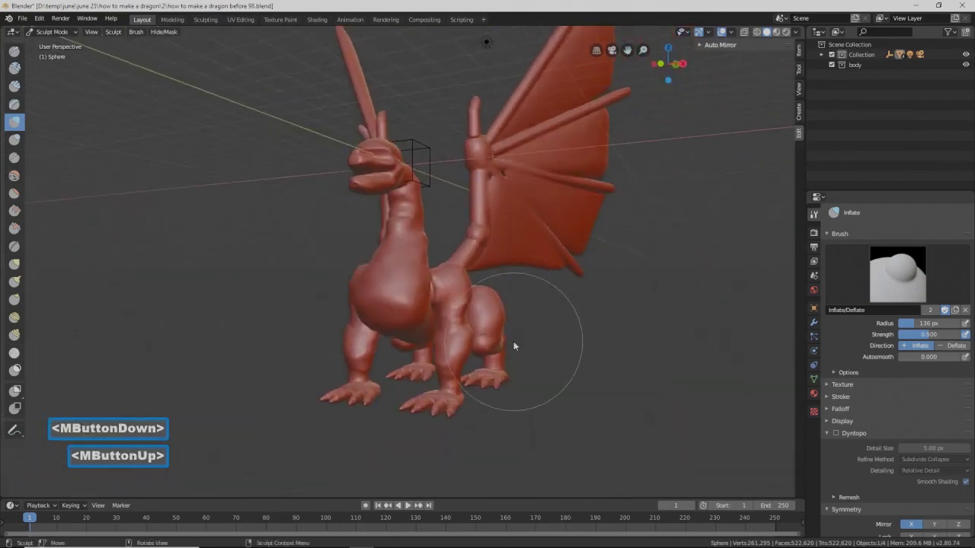
ctrl+middle_drag(529, 349, 550, 328)
ctrl+middle_drag(552, 328, 548, 319)
middle_drag(548, 318, 514, 317)
mouse_move(408, 318)
shift+mouse_down()
mouse_move(420, 286)
mouse_move(457, 344)
mouse_move(514, 329)
shift+mouse_up()
mouse_move(514, 328)
middle_down()
mouse_move(467, 307)
mouse_move(425, 326)
mouse_move(644, 339)
middle_up()
middle_drag(599, 298, 629, 320)
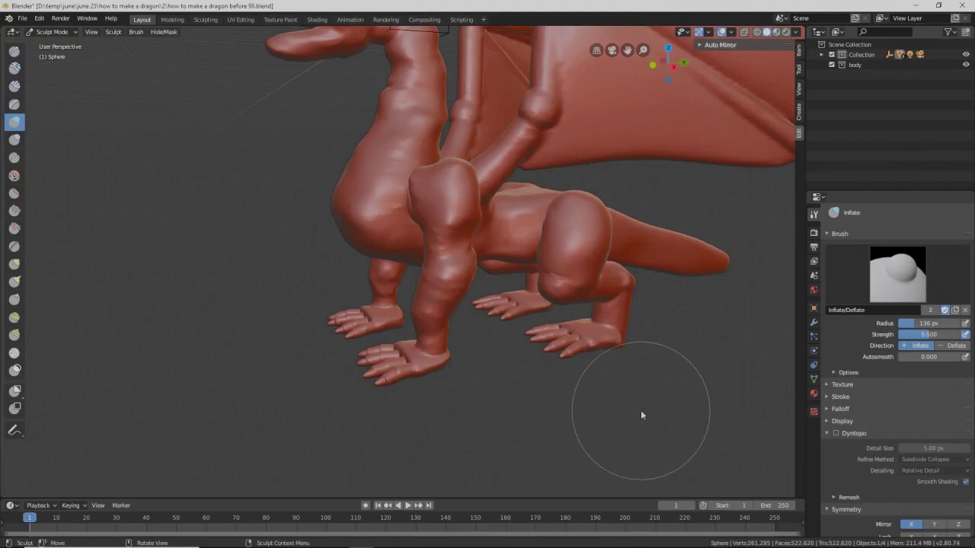
- Enable Dyntopo for the dragon mesh, accepting the vertex data warning, and set its Detail Size to 10 px
key(Pause)
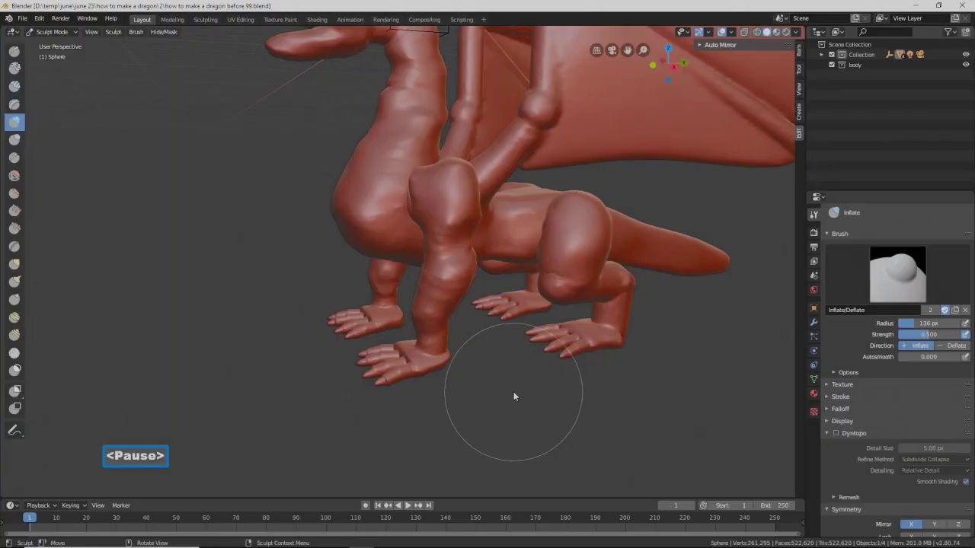
click(836, 433)
click(835, 460)
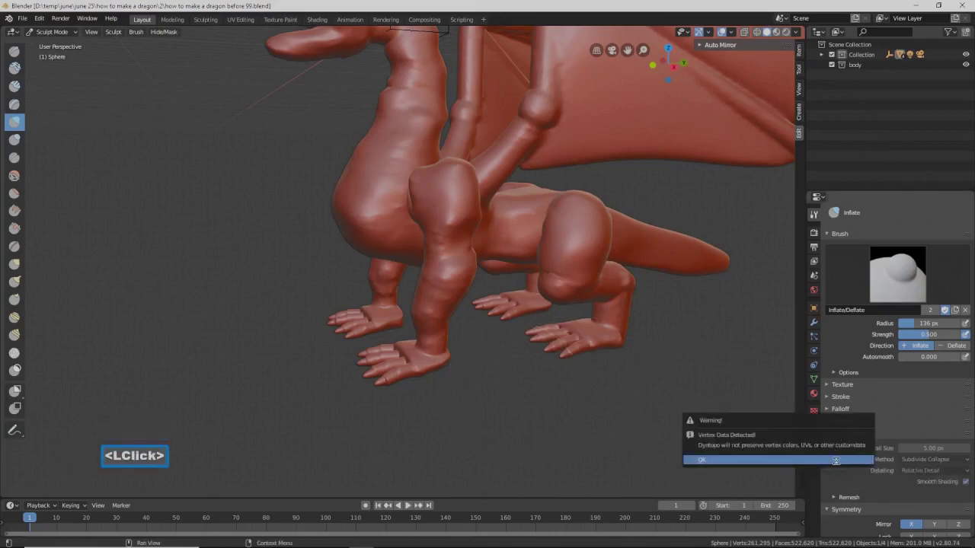
click(920, 459)
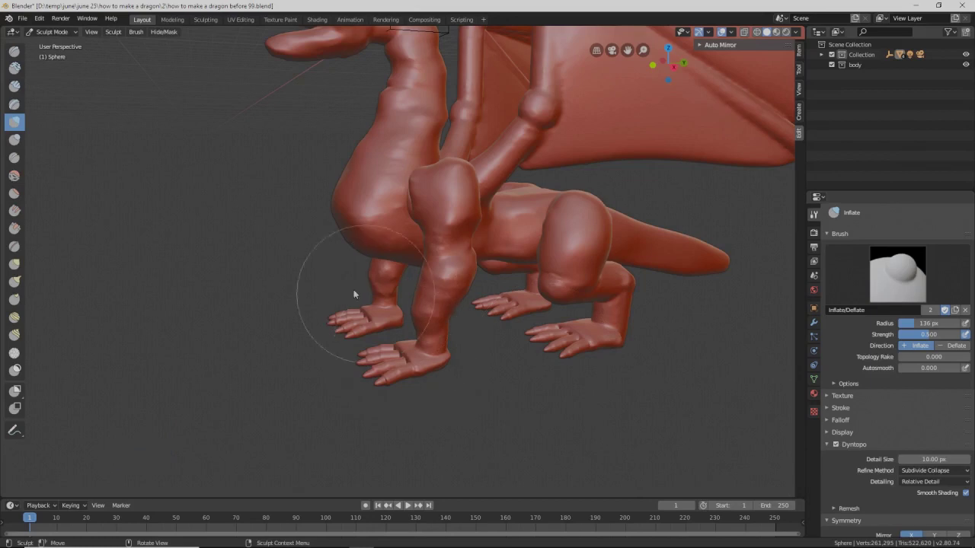
- Switch to the Blob brush, set its radius to 86 px, and smooth the area where the chest meets the front leg
click(19, 140)
middle_drag(487, 272, 539, 277)
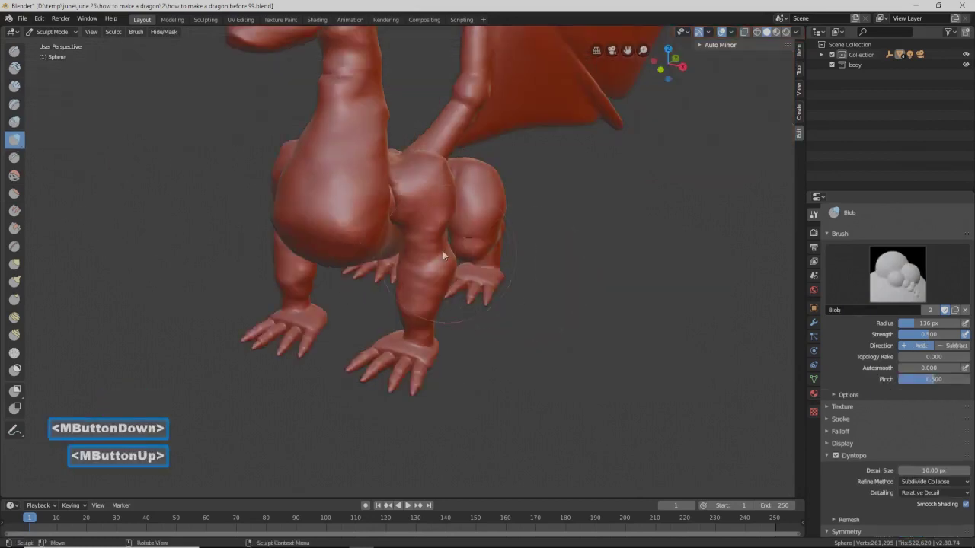
key(f)
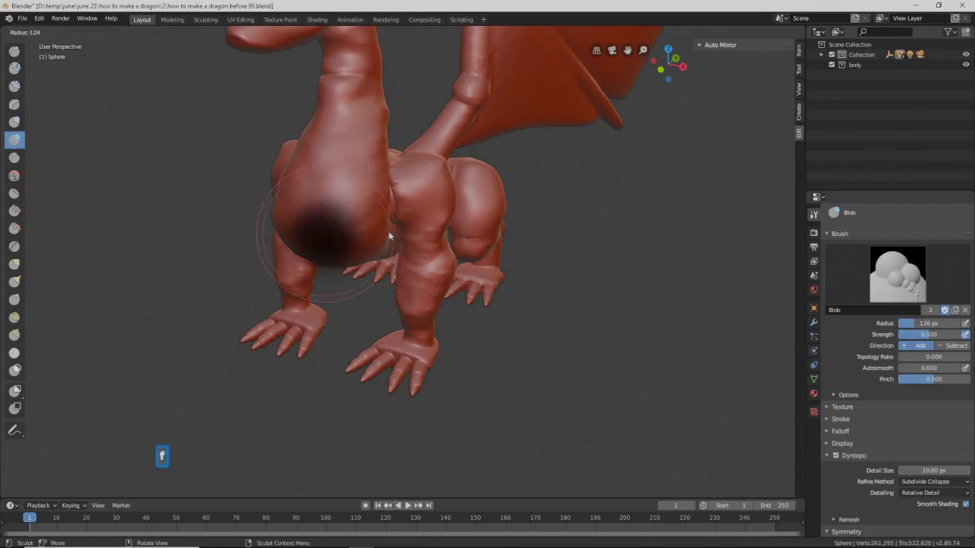
click(389, 231)
shift+middle_drag(406, 152, 408, 184)
key(f)
click(381, 273)
shift+drag(384, 290, 386, 283)
middle_drag(386, 283, 337, 283)
- Build up muscle on the front leg with the Blob brush and smooth it
drag(435, 247, 444, 256)
drag(444, 254, 463, 276)
mouse_move(463, 277)
middle_down()
mouse_move(420, 223)
mouse_move(381, 235)
mouse_move(458, 301)
middle_up()
mouse_move(458, 301)
mouse_down()
mouse_move(481, 336)
mouse_move(464, 352)
mouse_up()
shift+drag(492, 306, 483, 313)
mouse_move(442, 329)
middle_down()
mouse_move(575, 266)
mouse_move(529, 359)
mouse_move(491, 339)
mouse_move(506, 336)
mouse_move(495, 367)
middle_up()
scroll(529, 354, down, 2)
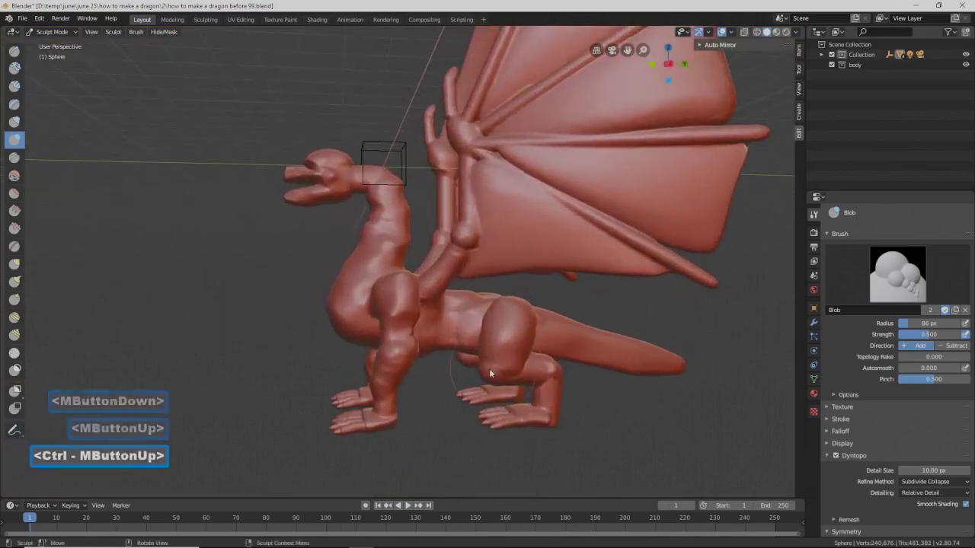
- Add Blob brush strokes to the hind leg's knee and rear thigh and smooth the surrounding surface
click(489, 369)
mouse_move(495, 370)
shift+mouse_down()
mouse_move(515, 361)
mouse_move(569, 367)
shift+mouse_up()
mouse_move(569, 368)
middle_down()
mouse_move(448, 360)
mouse_move(543, 349)
middle_up()
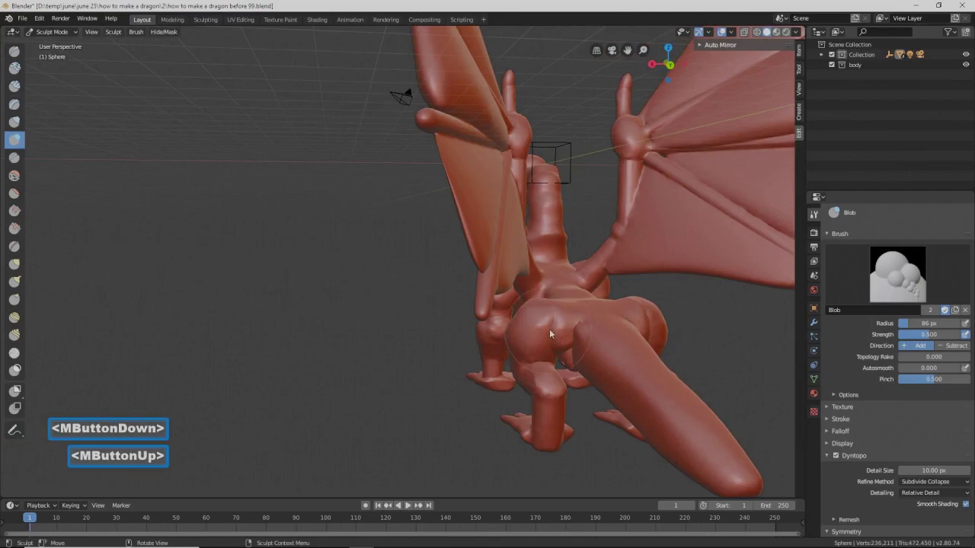
click(547, 330)
shift+drag(549, 331, 598, 323)
mouse_move(598, 323)
middle_down()
mouse_move(555, 340)
mouse_move(690, 306)
mouse_move(711, 288)
mouse_move(504, 359)
mouse_move(578, 360)
mouse_move(572, 375)
mouse_move(532, 333)
middle_up()
mouse_move(523, 335)
shift+mouse_down()
mouse_move(503, 332)
mouse_move(524, 320)
shift+mouse_up()
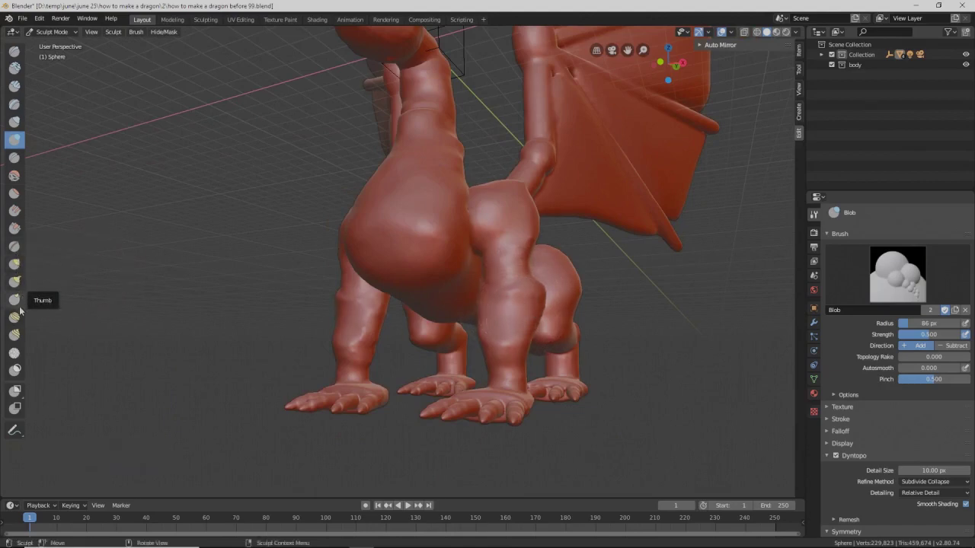
- Build up the front leg around the elbow and forearm with Clay Strips at a 63 px radius, and smooth the strokes
click(15, 86)
drag(505, 232, 509, 283)
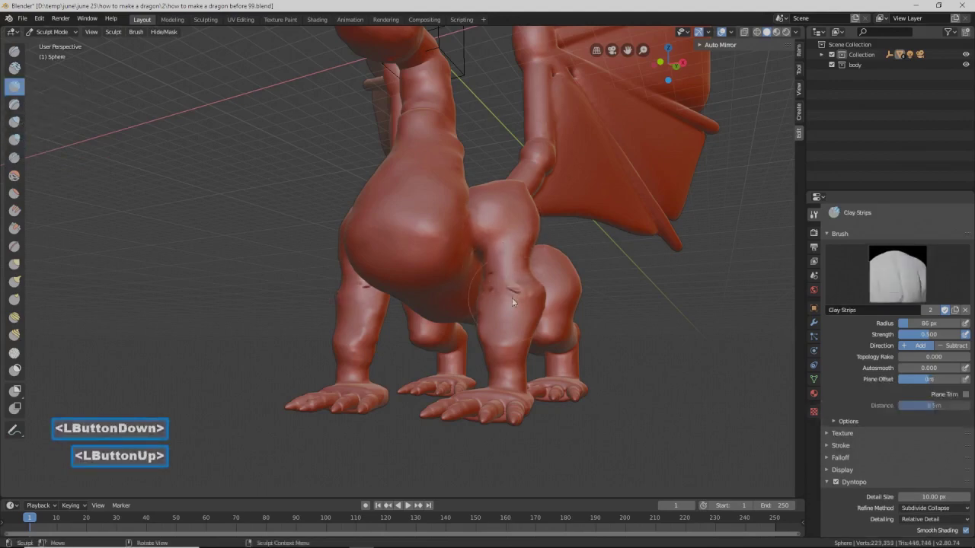
key(f)
click(499, 301)
scroll(502, 304, up, 4)
scroll(509, 312, down, 4)
ctrl+middle_drag(526, 319, 536, 313)
mouse_move(570, 305)
mouse_down()
mouse_move(541, 299)
mouse_move(560, 292)
mouse_move(578, 318)
mouse_up()
click(540, 298)
mouse_move(575, 392)
mouse_down()
mouse_move(579, 403)
mouse_move(567, 378)
mouse_move(551, 411)
mouse_up()
mouse_move(550, 374)
shift+mouse_down()
mouse_move(570, 364)
mouse_move(564, 431)
mouse_move(577, 277)
mouse_move(561, 271)
mouse_move(563, 248)
mouse_move(558, 292)
shift+mouse_up()
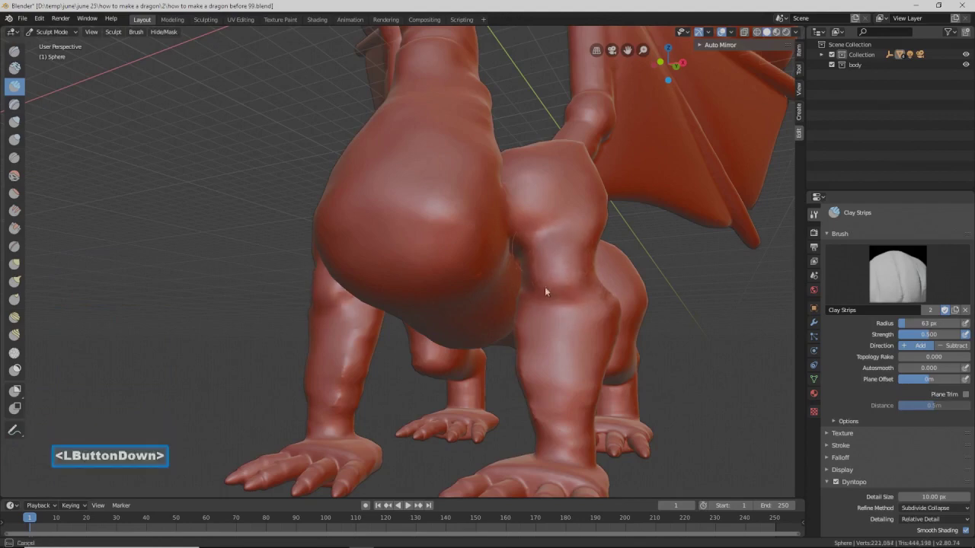
- Add more Clay Strips volume to the upper arm and outer side of the front leg, and smooth it
drag(547, 249, 553, 256)
mouse_move(554, 256)
middle_down()
mouse_move(502, 265)
mouse_move(513, 266)
middle_up()
mouse_move(611, 346)
mouse_down()
mouse_move(591, 391)
mouse_move(621, 312)
mouse_up()
shift+drag(615, 295, 613, 293)
mouse_move(613, 293)
middle_down()
mouse_move(583, 279)
mouse_move(531, 281)
middle_up()
drag(663, 254, 686, 242)
mouse_move(686, 242)
shift+mouse_down()
mouse_move(681, 228)
mouse_move(678, 243)
shift+mouse_up()
- Add Clay Strips strokes along the middle of the chest and the front of the neck, and smooth the neck
scroll(678, 242, down, 5)
mouse_move(534, 201)
middle_down()
mouse_move(619, 231)
mouse_move(645, 210)
mouse_move(608, 235)
mouse_move(480, 245)
mouse_move(543, 248)
mouse_move(452, 266)
middle_up()
mouse_move(446, 268)
mouse_down()
mouse_move(427, 216)
mouse_move(446, 219)
mouse_up()
middle_drag(446, 219, 424, 211)
click(444, 192)
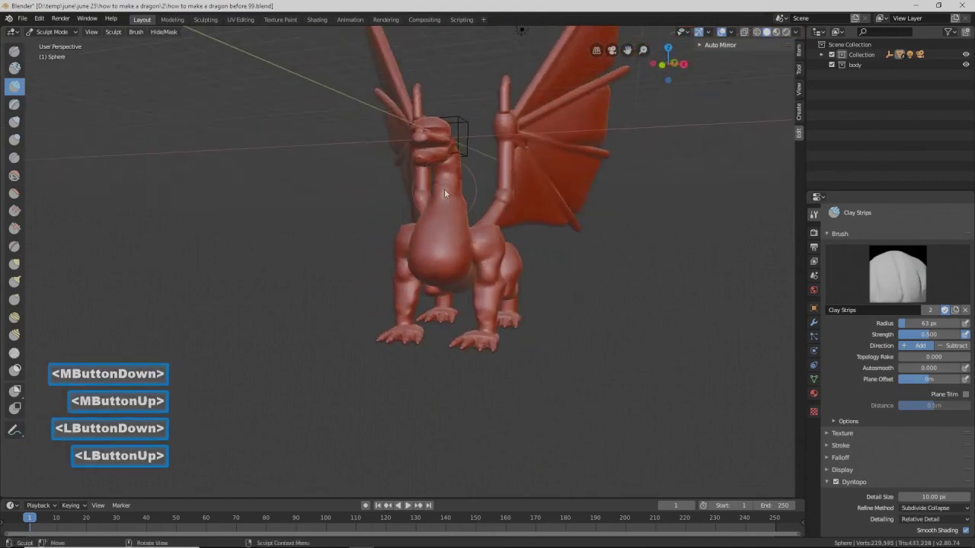
click(450, 183)
shift+click(454, 189)
- Touch up the side of the neck with Clay Strips and smooth it up towards the head
mouse_move(500, 237)
middle_down()
mouse_move(429, 211)
mouse_move(441, 231)
mouse_move(449, 218)
mouse_move(483, 235)
mouse_move(488, 175)
middle_up()
double_click(501, 155)
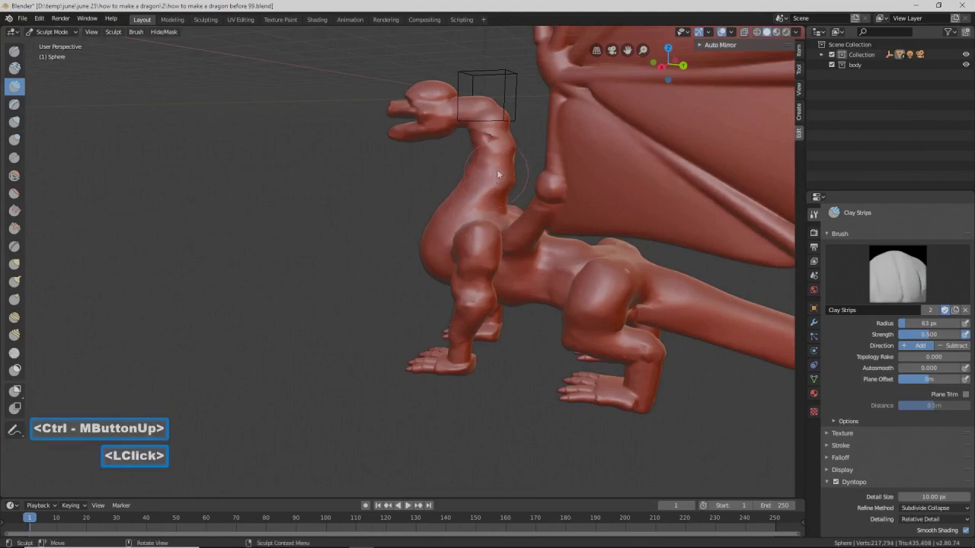
shift+double_click(504, 169)
shift+double_click(494, 140)
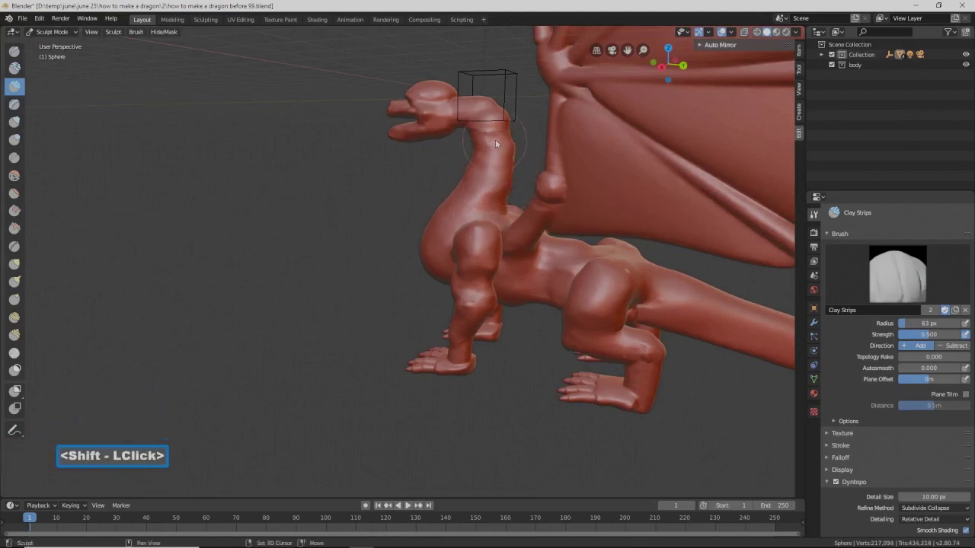
double_click(495, 132)
shift+click(502, 118)
mouse_move(517, 121)
middle_down()
mouse_move(413, 139)
mouse_move(509, 109)
middle_up()
shift+drag(509, 109, 506, 112)
double_click(506, 112)
shift+click(506, 108)
shift+double_click(508, 104)
shift+click(507, 104)
- Add small Clay Strips strokes around the dragon's hindquarters and smooth them into the body
middle_drag(443, 155, 612, 277)
click(563, 322)
mouse_move(563, 322)
shift+mouse_down()
mouse_move(572, 315)
mouse_move(548, 312)
mouse_move(546, 326)
shift+mouse_up()
middle_drag(546, 327, 583, 292)
ctrl+middle_drag(582, 292, 616, 347)
mouse_move(616, 347)
mouse_down()
mouse_move(634, 341)
mouse_move(630, 378)
mouse_move(634, 335)
mouse_move(644, 335)
mouse_move(631, 329)
mouse_move(635, 362)
mouse_move(641, 332)
mouse_up()
shift+click(629, 329)
shift+double_click(636, 332)
mouse_move(641, 332)
middle_down()
mouse_move(604, 288)
mouse_move(527, 309)
mouse_move(602, 316)
middle_up()
shift+drag(678, 314, 655, 364)
shift+middle_drag(665, 296, 629, 295)
mouse_move(543, 296)
middle_down()
mouse_move(525, 282)
mouse_move(547, 298)
middle_up()
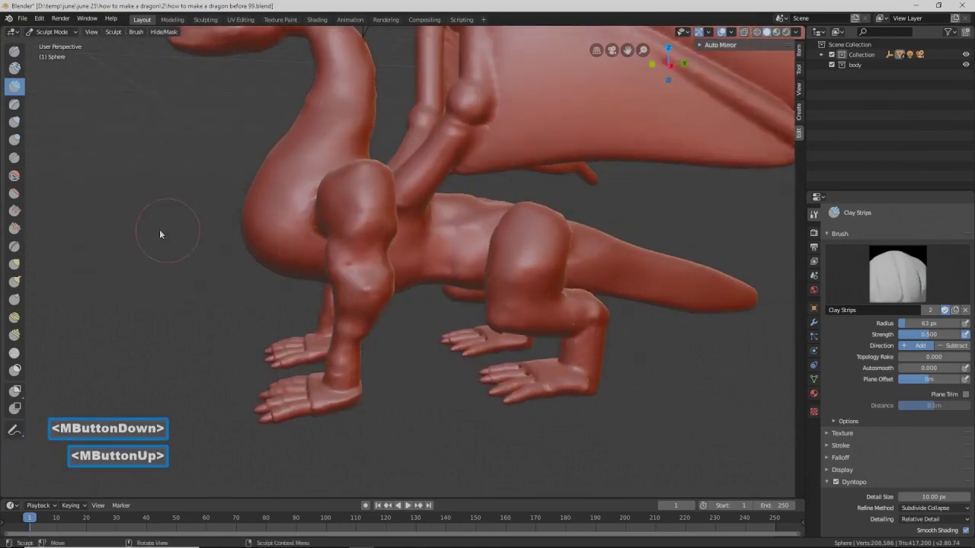
- Pull the front edge of the hind thigh slightly forward with a 107 px Snake Hook brush and smooth the flank beside it
click(19, 282)
key(f)
click(595, 298)
mouse_move(495, 257)
mouse_down()
mouse_move(490, 294)
mouse_move(490, 230)
mouse_move(501, 245)
mouse_move(491, 253)
mouse_up()
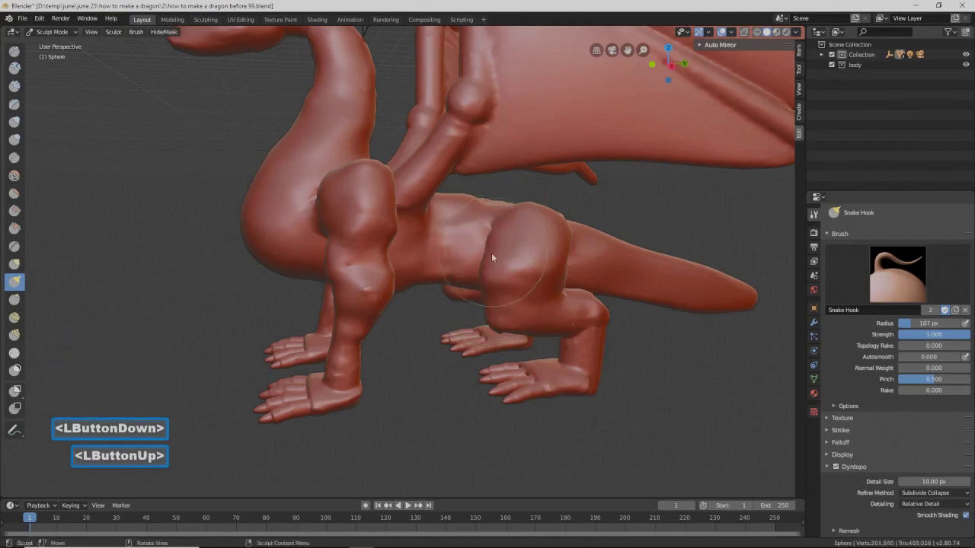
shift+double_click(457, 277)
middle_drag(457, 277, 153, 315)
- Choose the Grab brush and smooth the front leg's upper arm and the flank behind it
click(13, 263)
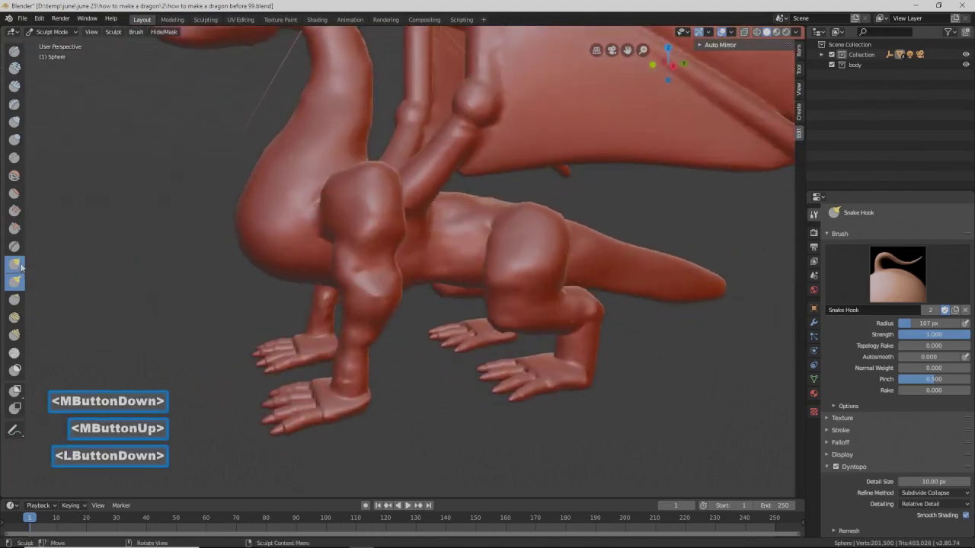
shift+click(368, 241)
mouse_move(369, 239)
shift+mouse_down()
mouse_move(357, 262)
mouse_move(412, 236)
shift+mouse_up()
scroll(422, 254, down, 5)
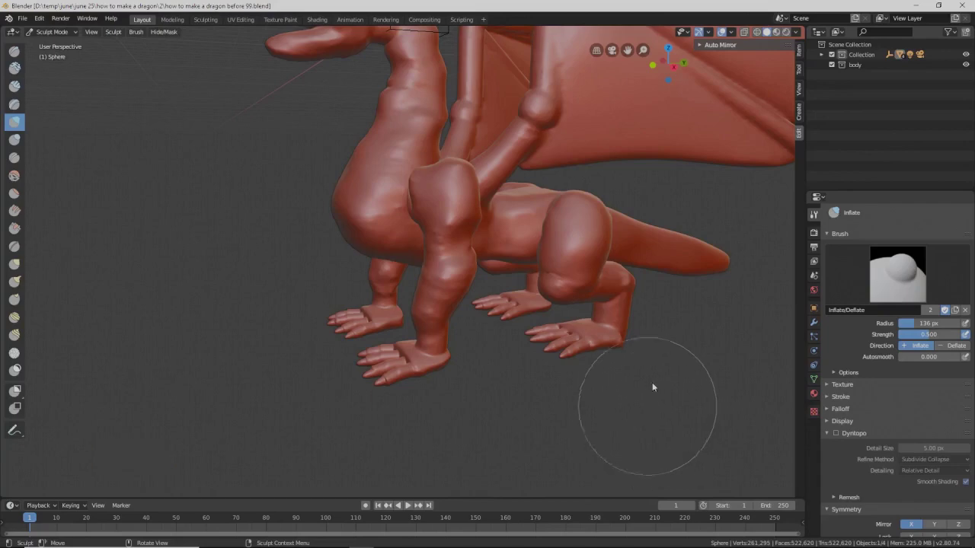
scroll(641, 373, down, 5)
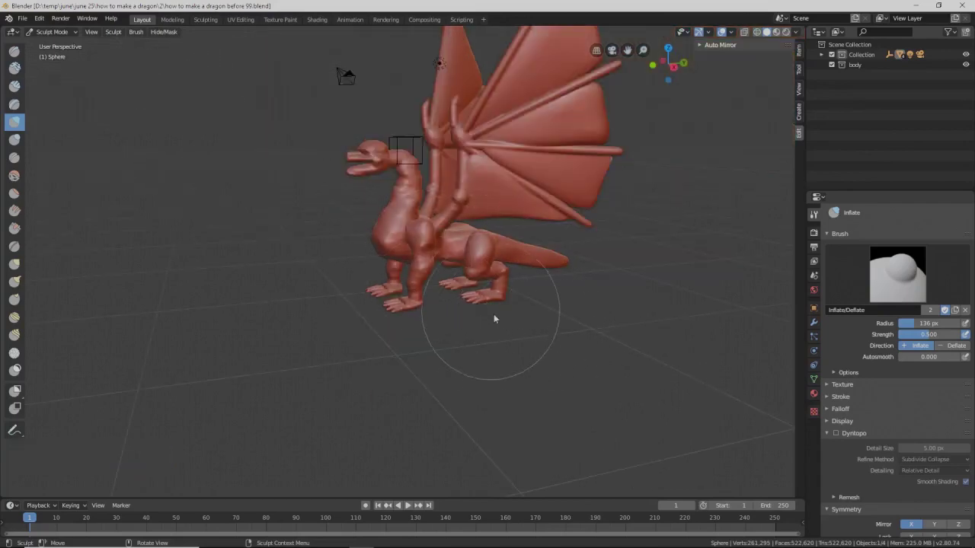
mouse_move(535, 293)
shift+middle_down()
mouse_move(555, 287)
mouse_move(544, 300)
shift+middle_up()
ctrl+middle_drag(369, 345, 398, 312)
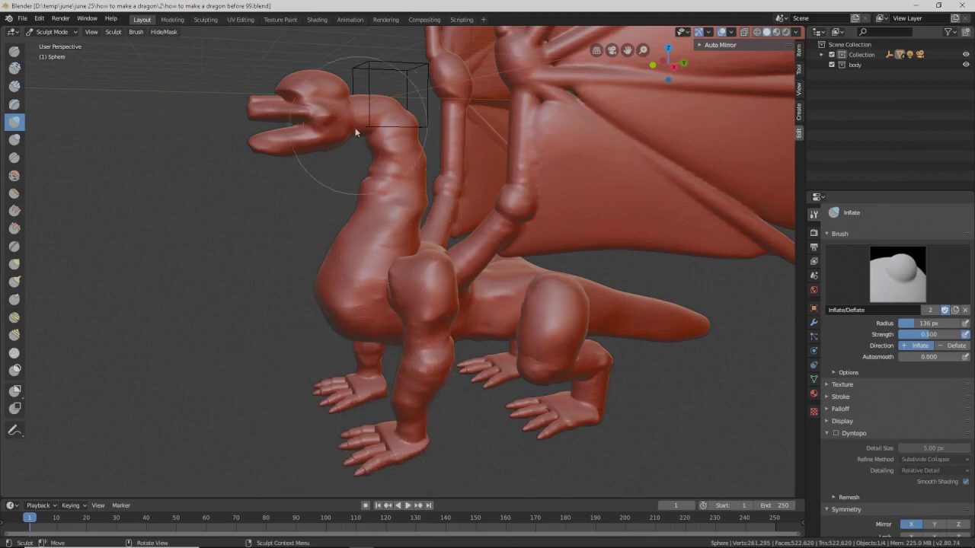
mouse_move(357, 286)
mouse_down()
mouse_move(374, 244)
mouse_move(372, 216)
mouse_move(380, 300)
mouse_up()
key(Pause)
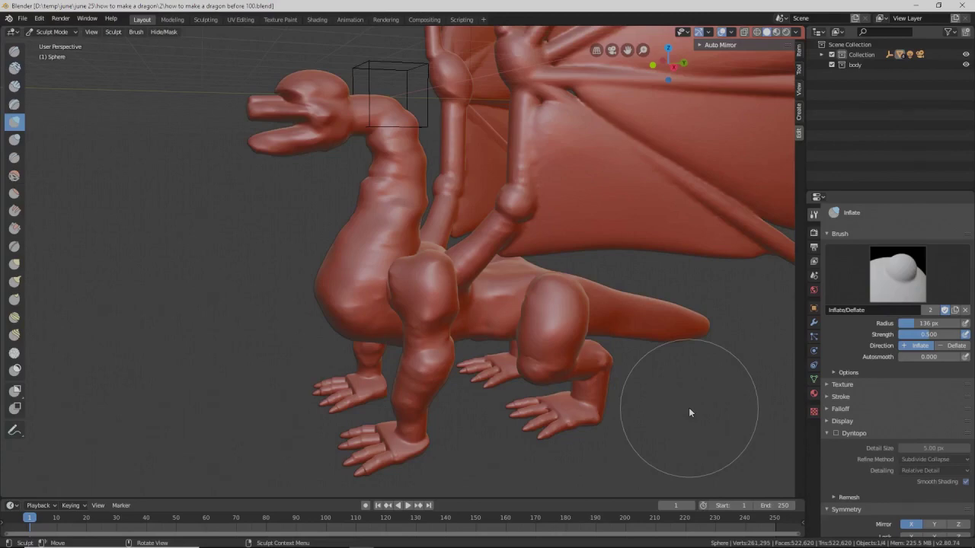
- Turn on the wireframe overlay and examine the mesh density on the dragon's chest and neck
click(732, 33)
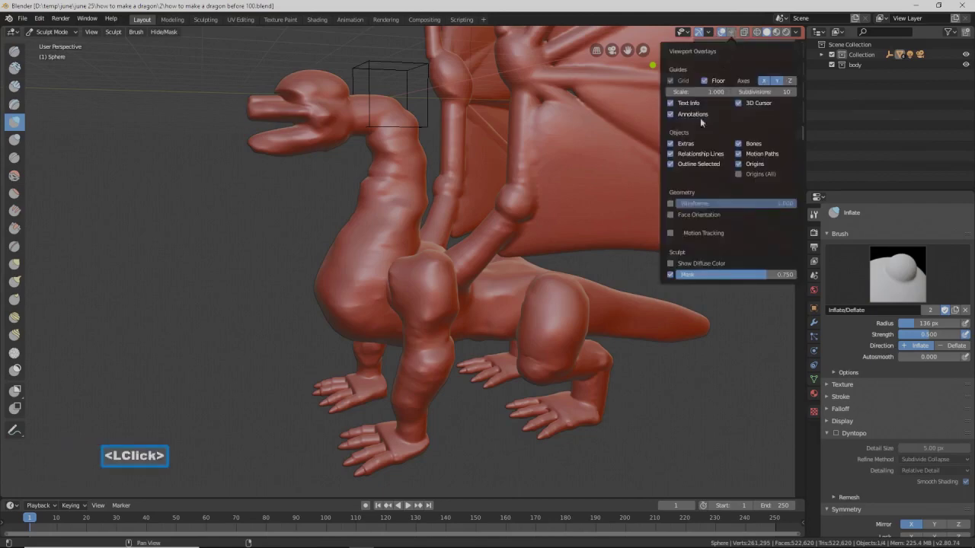
click(671, 202)
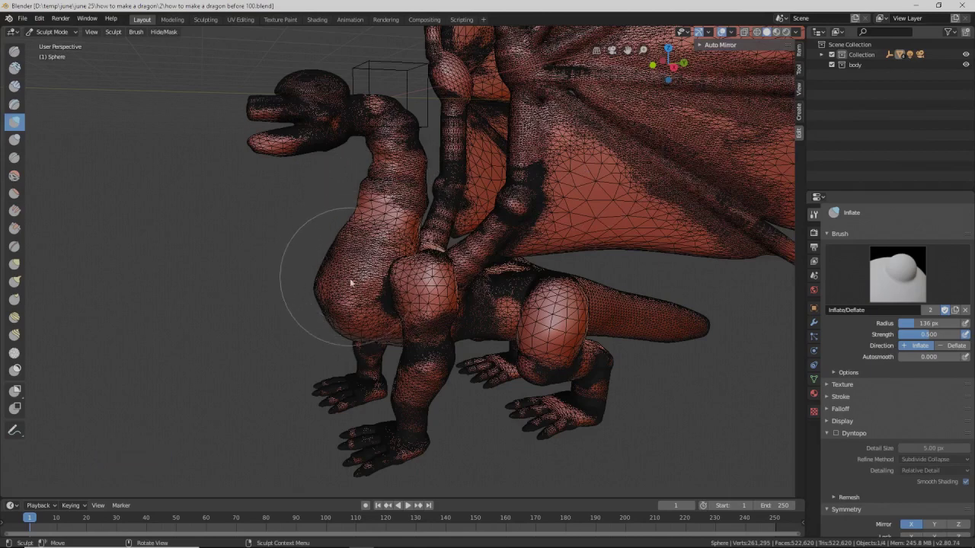
mouse_move(363, 282)
mouse_down()
mouse_move(348, 276)
mouse_move(358, 229)
mouse_move(386, 222)
mouse_up()
drag(394, 182, 375, 256)
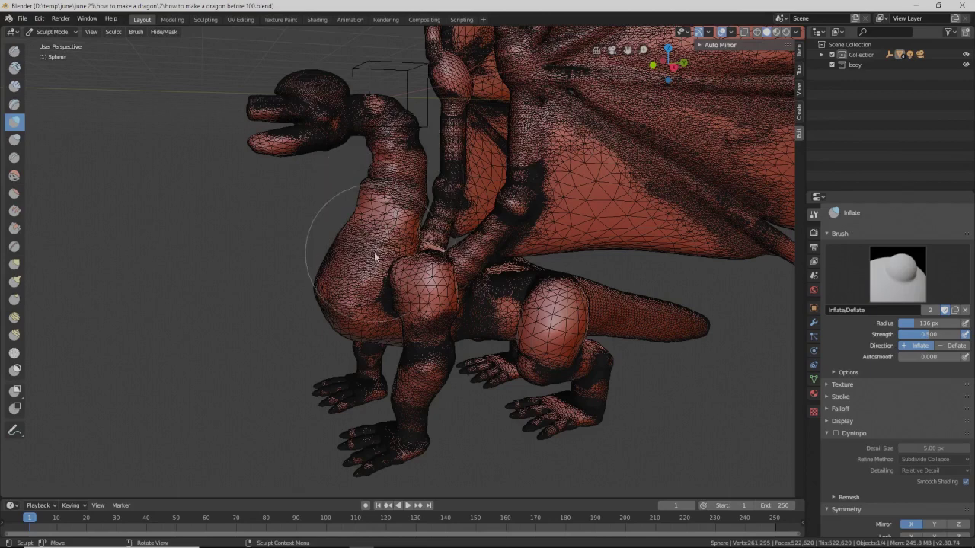
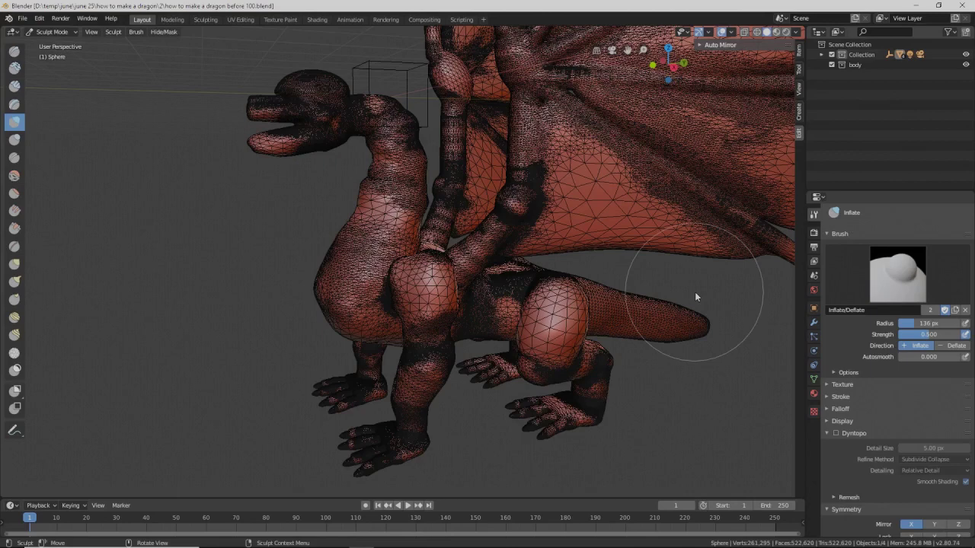
key(Pause)
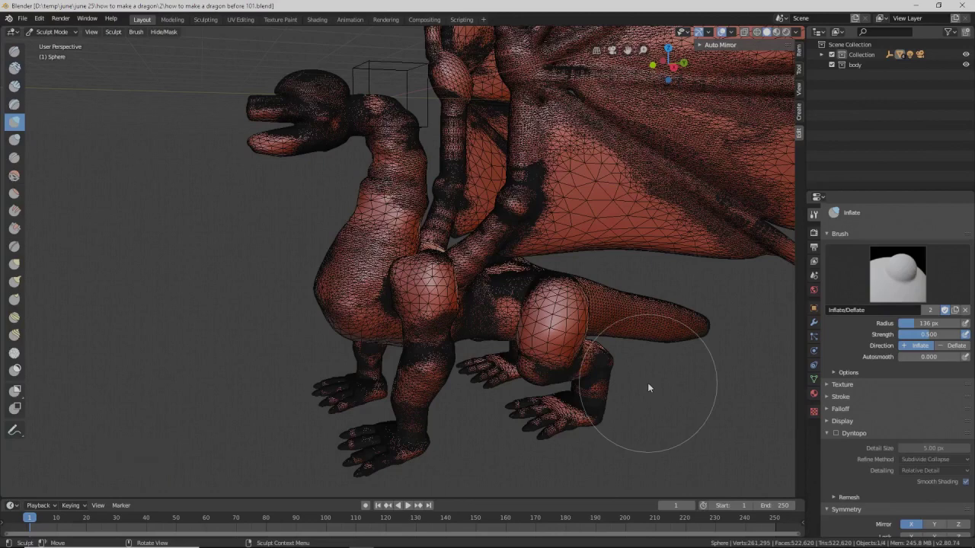
- Switch the dragon to Object Mode, frame it in the right orthographic view, and enter Edit Mode
click(76, 29)
click(69, 44)
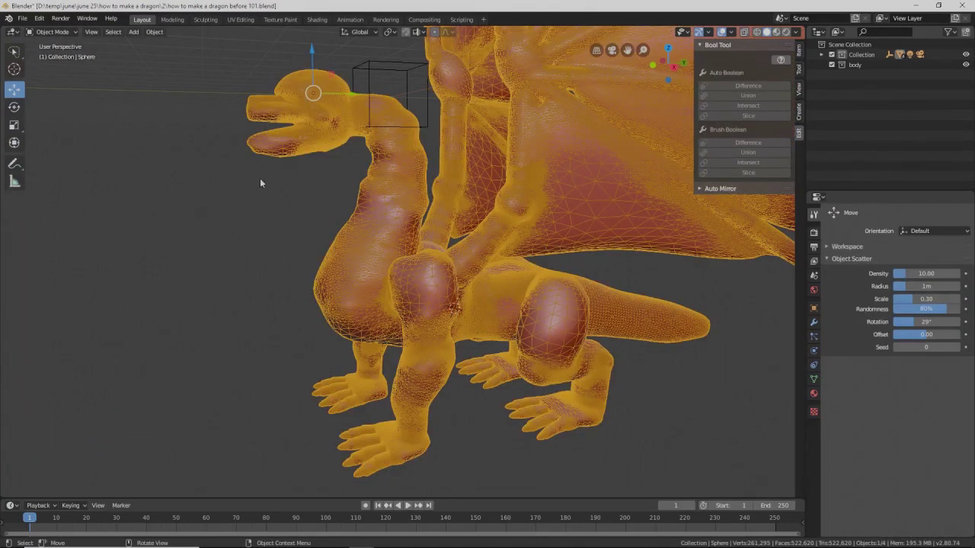
key(Page_Down)
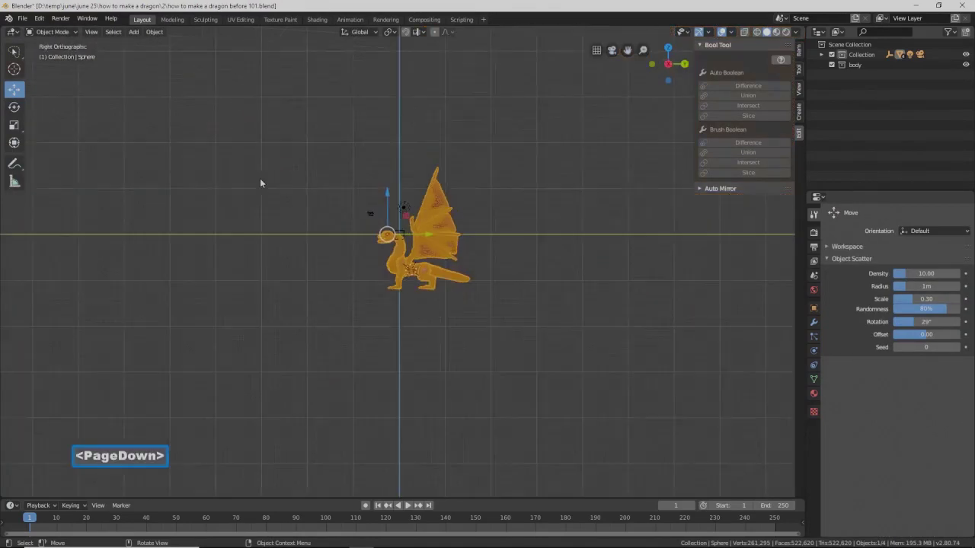
scroll(506, 297, up, 7)
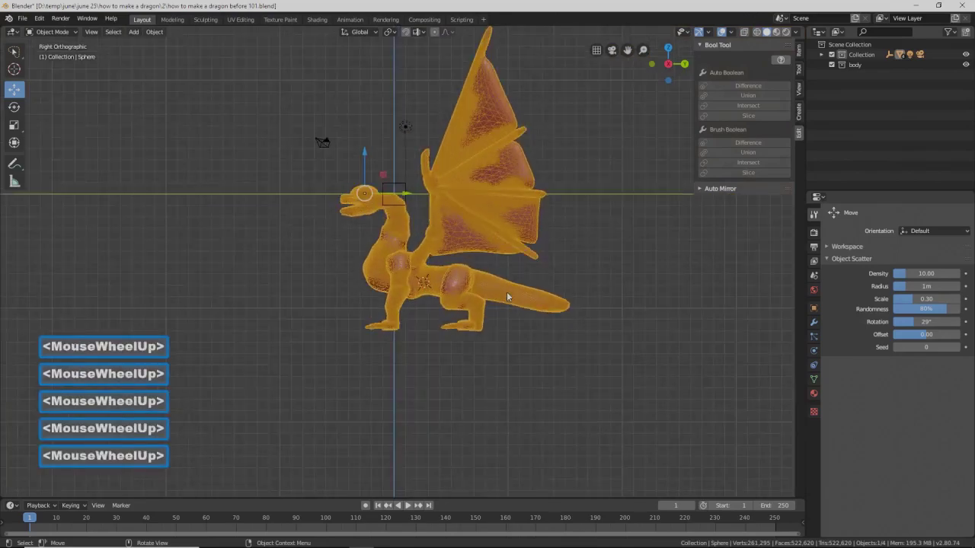
shift+middle_drag(591, 207, 528, 308)
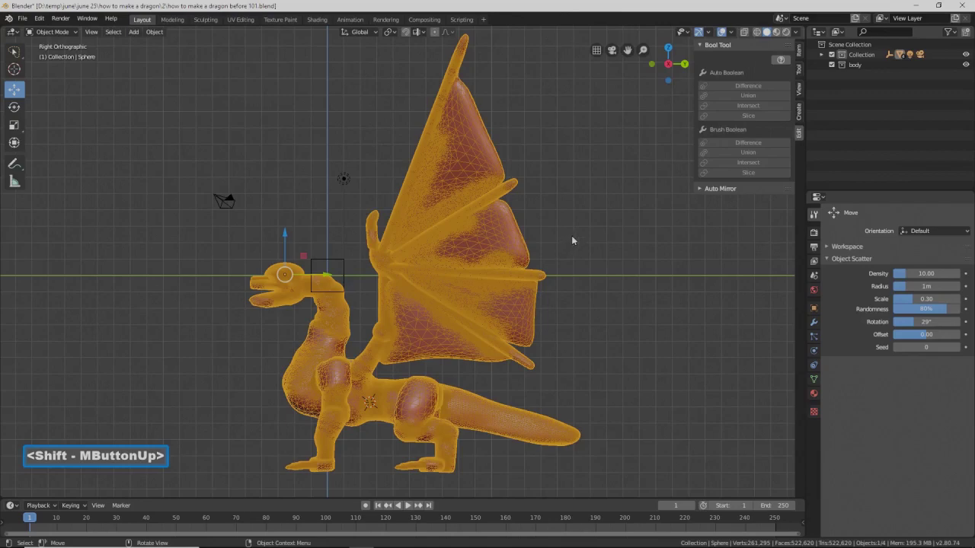
ctrl+middle_drag(586, 223, 587, 233)
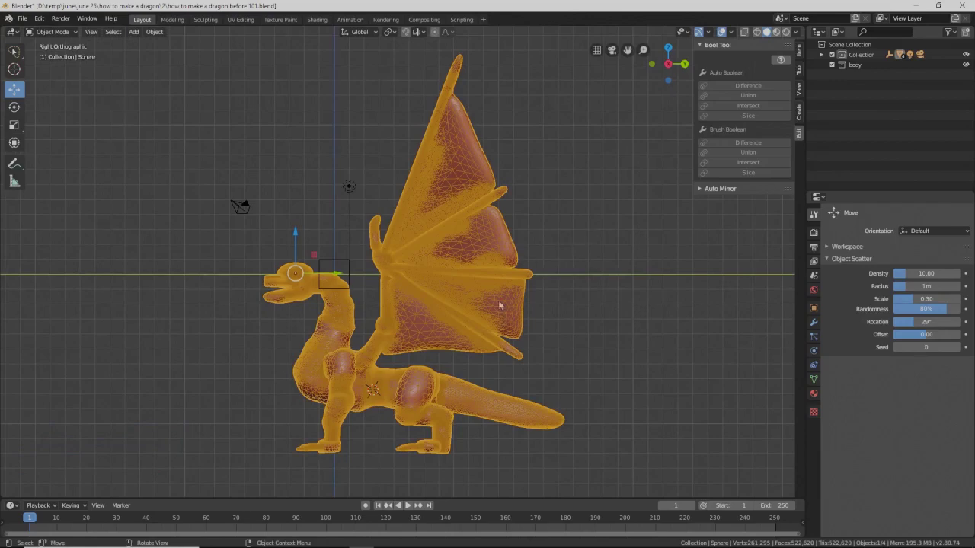
click(66, 32)
click(68, 56)
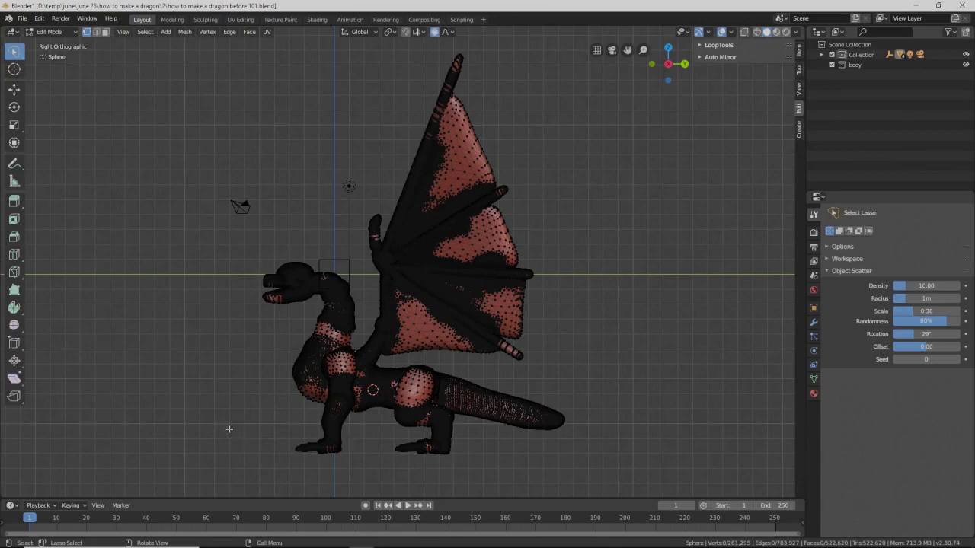
- In wireframe shading, box-select the dragon's feet, add the wings with a lasso selection, and hide the selected vertices
key(ctrl+z)
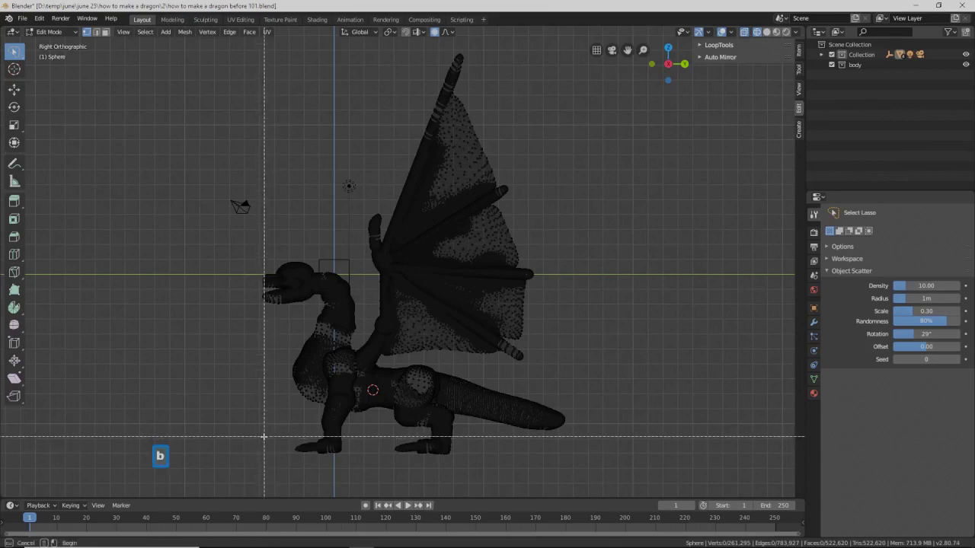
drag(266, 438, 482, 462)
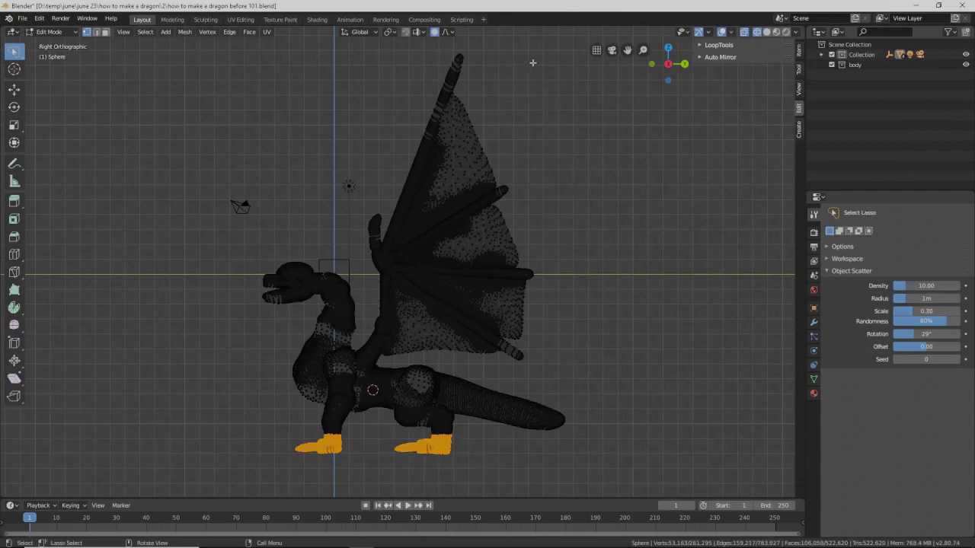
key(ctrl)
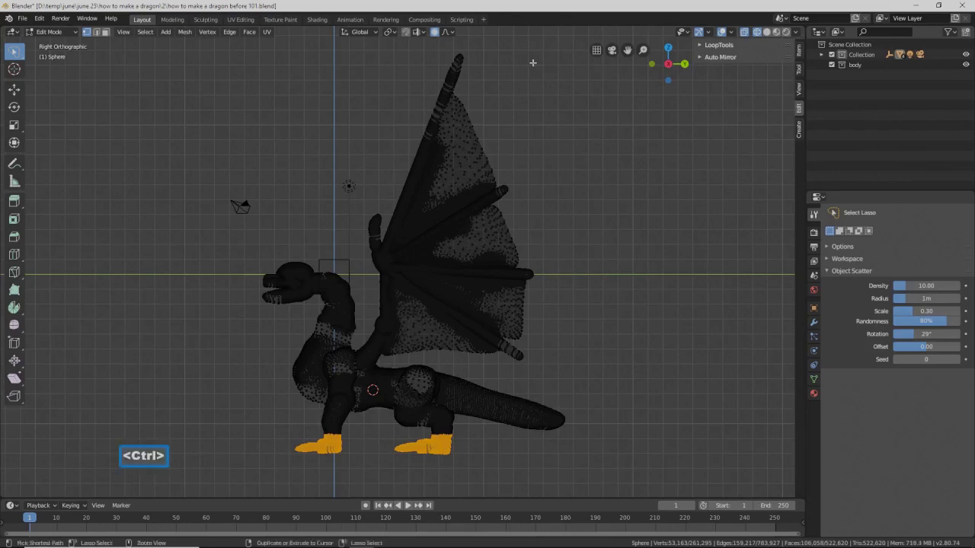
mouse_move(533, 62)
ctrl+right_down()
mouse_move(445, 53)
mouse_move(402, 95)
mouse_move(359, 184)
mouse_move(360, 350)
mouse_move(404, 364)
mouse_move(530, 359)
mouse_move(582, 356)
mouse_move(599, 339)
ctrl+right_up()
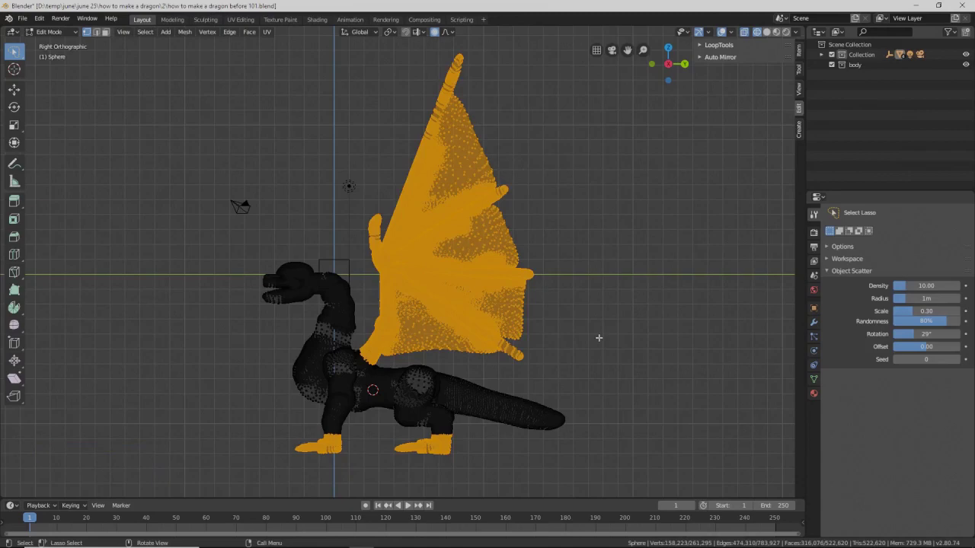
key(h)
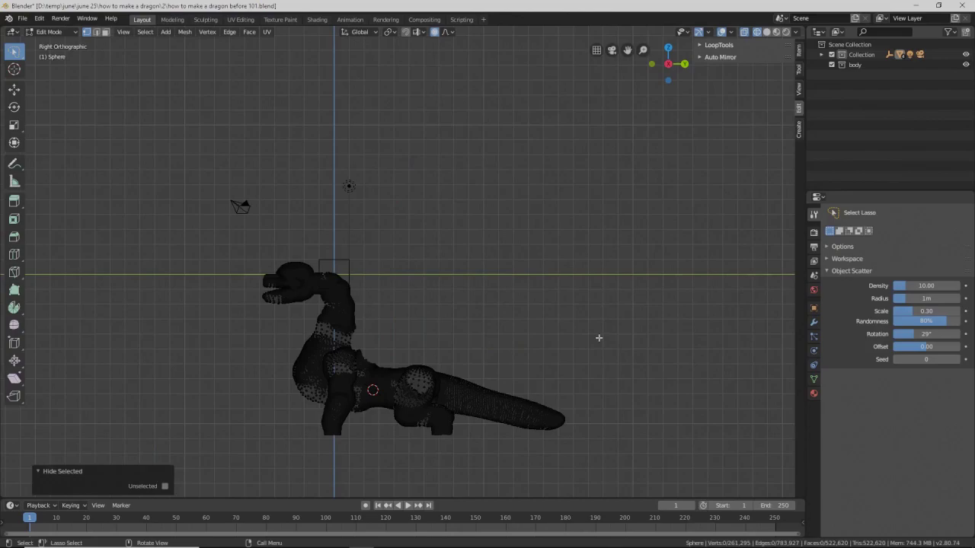
key(Pause)
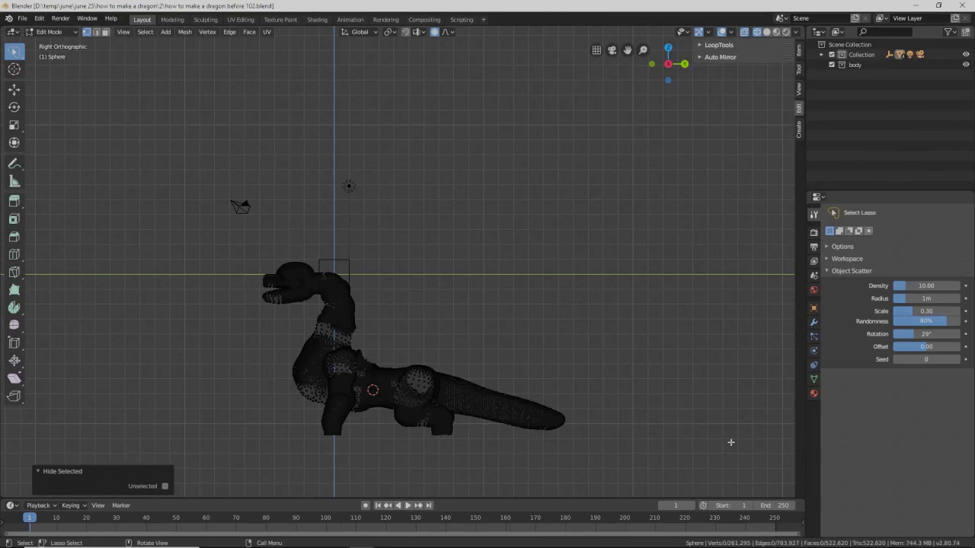
- Return the viewport to solid shading and switch the dragon from Edit Mode through Object Mode to Sculpt Mode
key(shift)
key(shift+z)
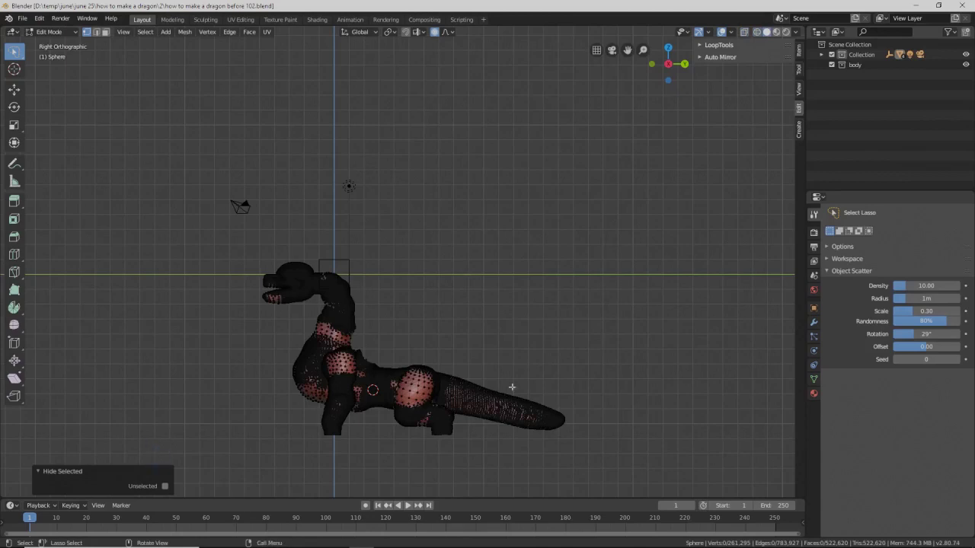
click(71, 33)
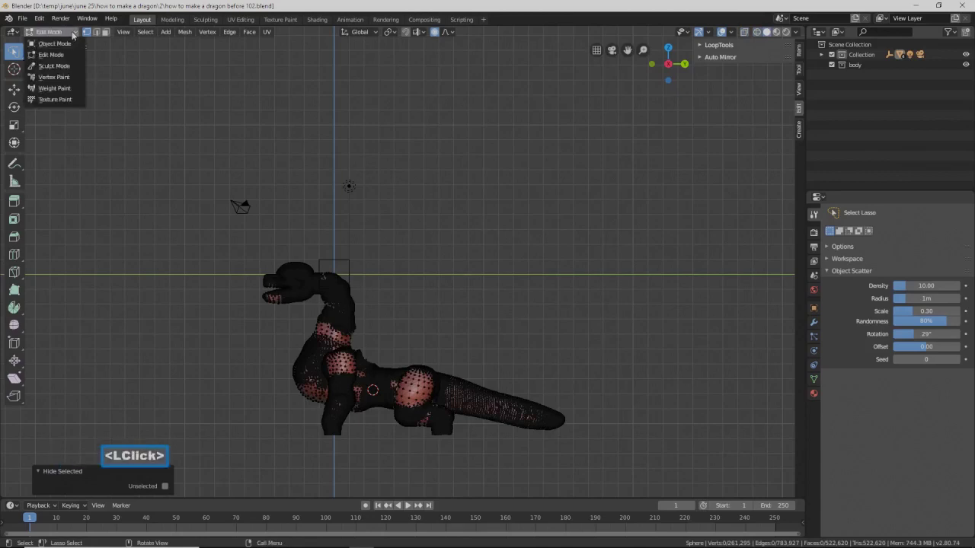
click(67, 46)
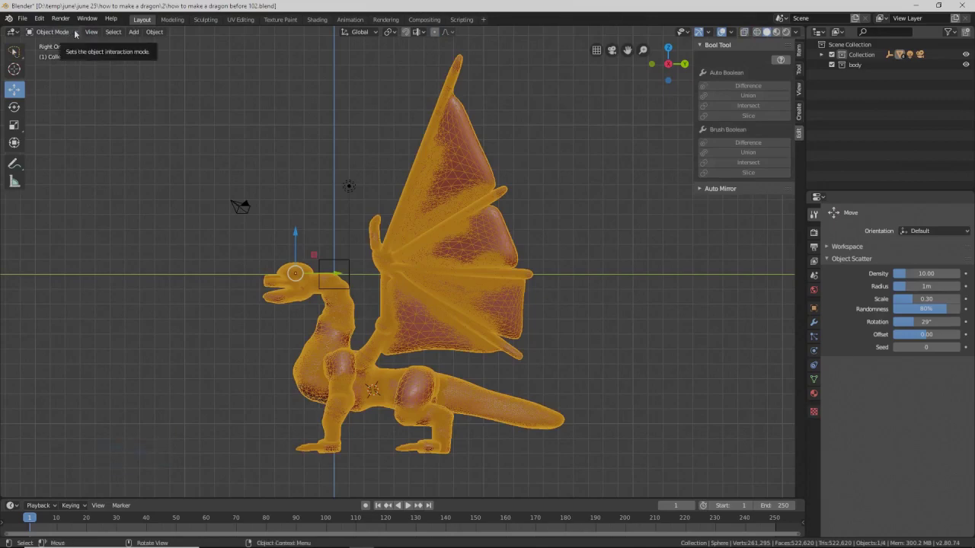
click(74, 31)
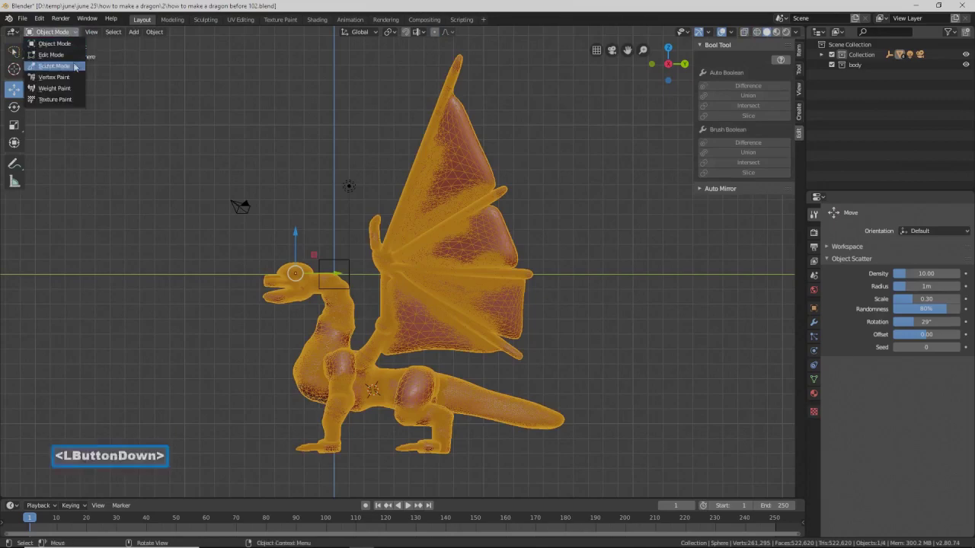
click(55, 66)
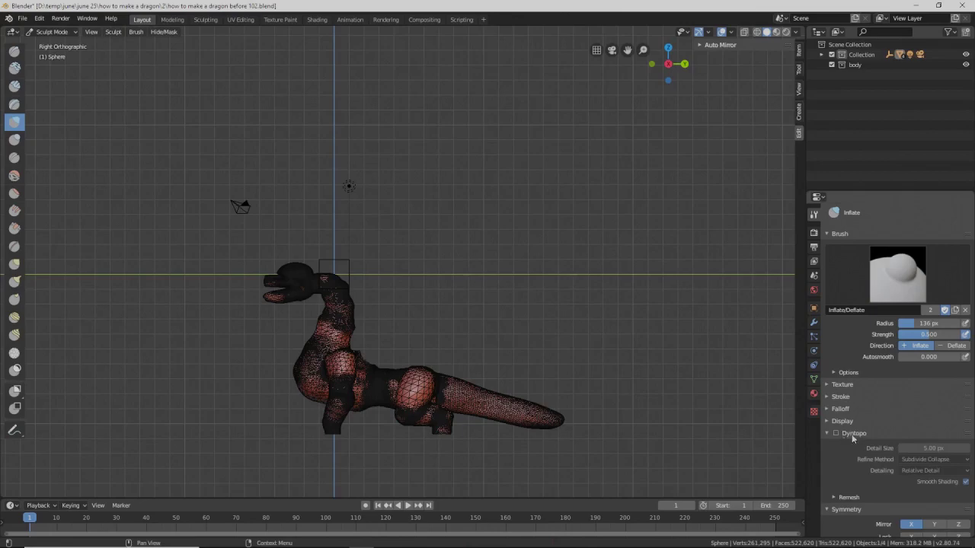
- Enable Dyntopo, accepting the vertex data warning, and set its detailing method to Constant Detail
click(837, 433)
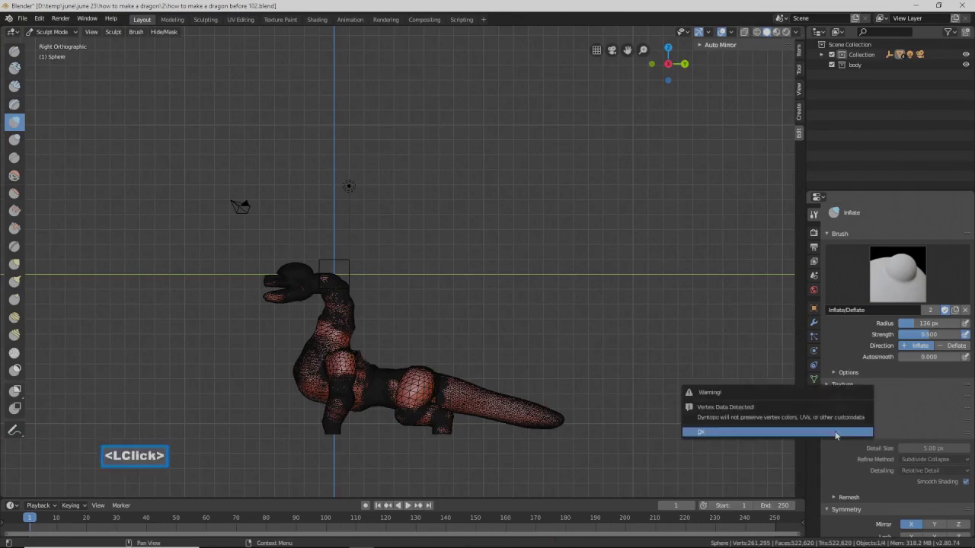
click(835, 431)
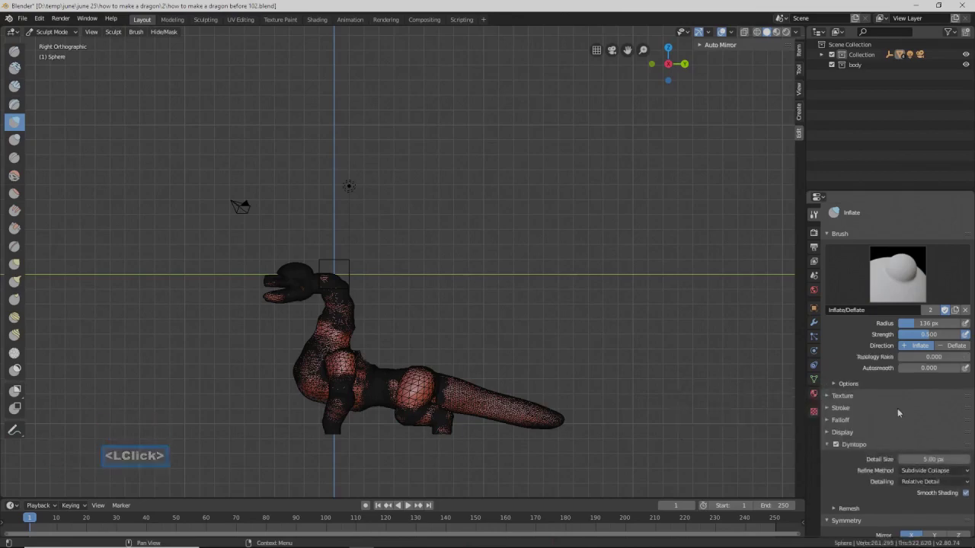
scroll(897, 408, down, 1)
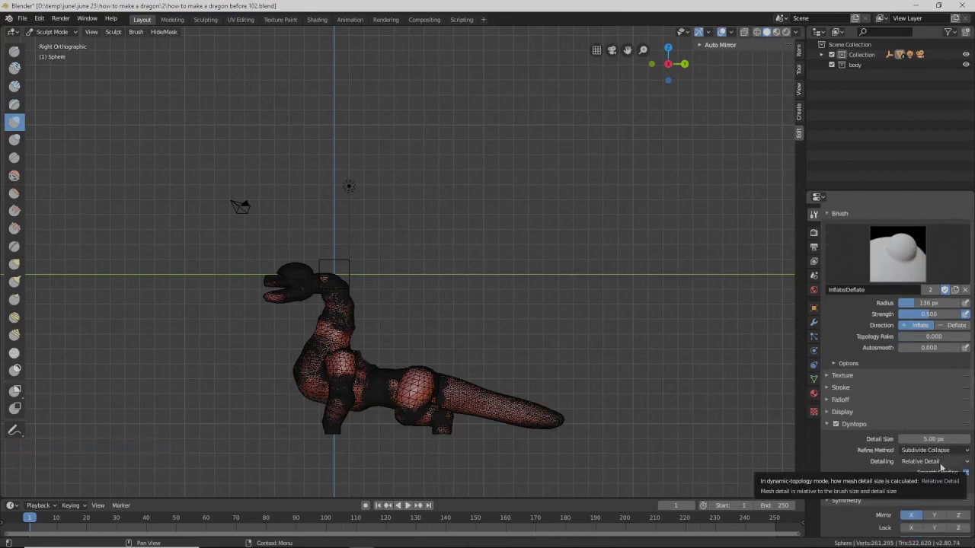
click(968, 463)
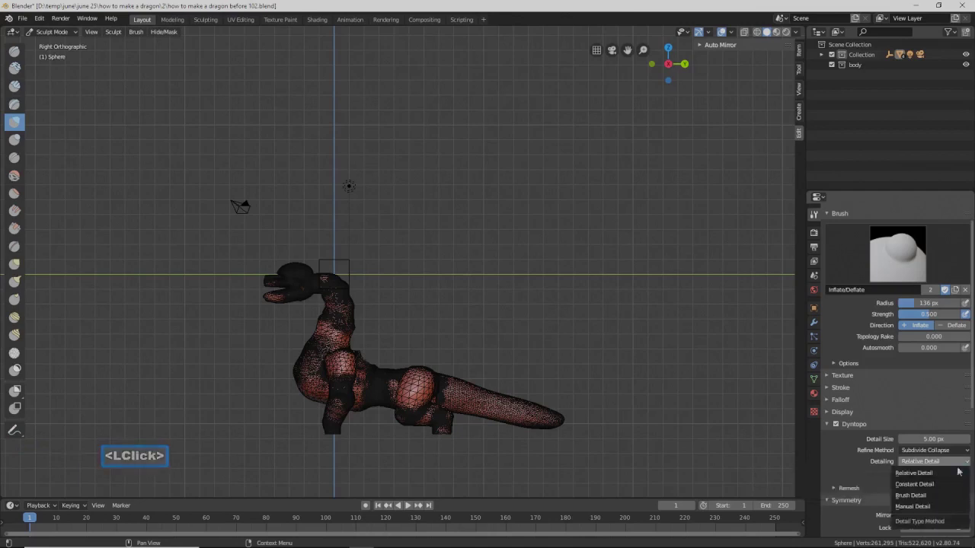
click(946, 485)
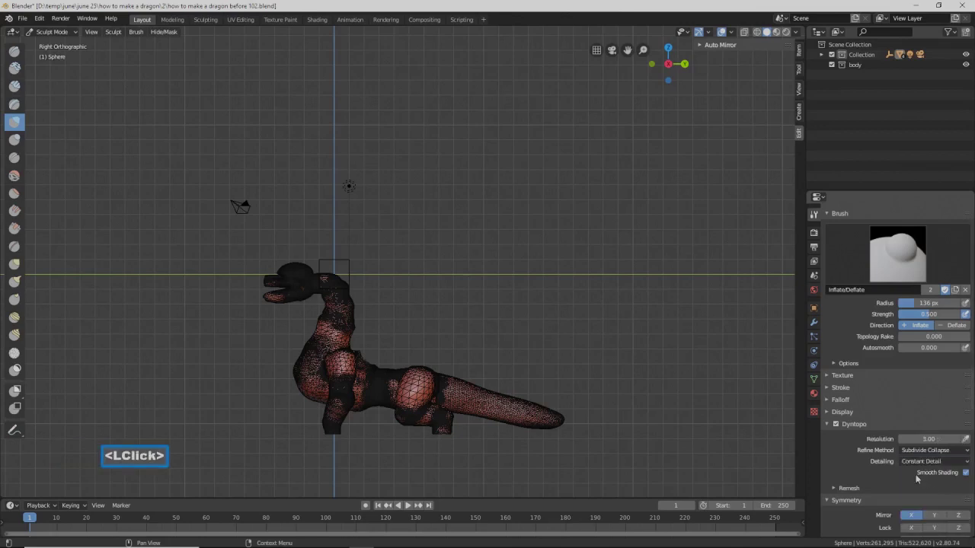
- Save the scene as "how to make a dragon before 103.blend" and run Detail Flood Fill on the visible body at resolution 3.00
click(834, 489)
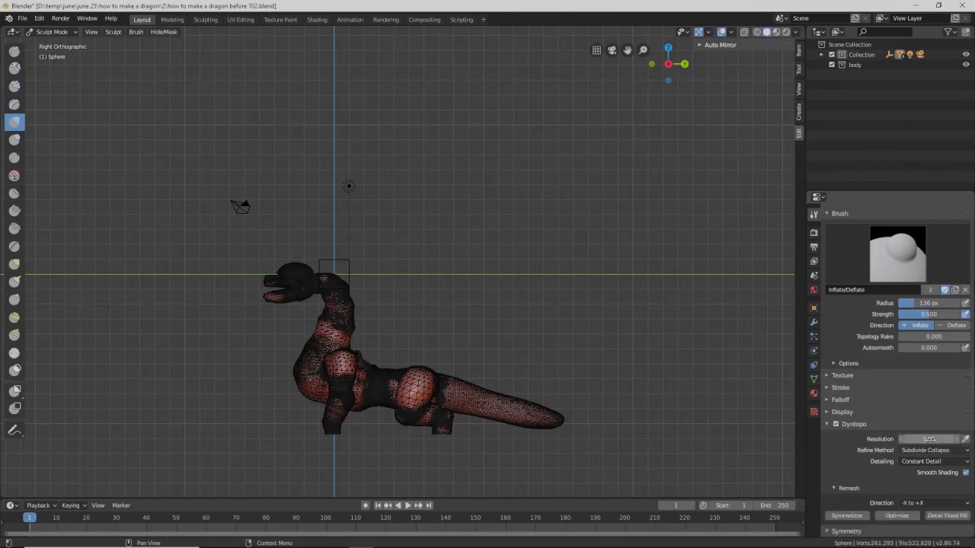
drag(928, 440, 923, 444)
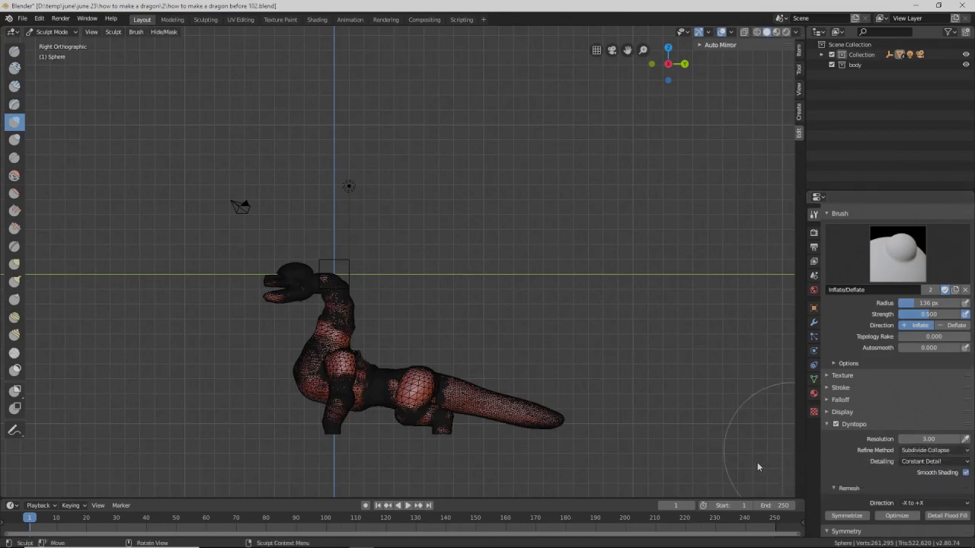
key(Pause)
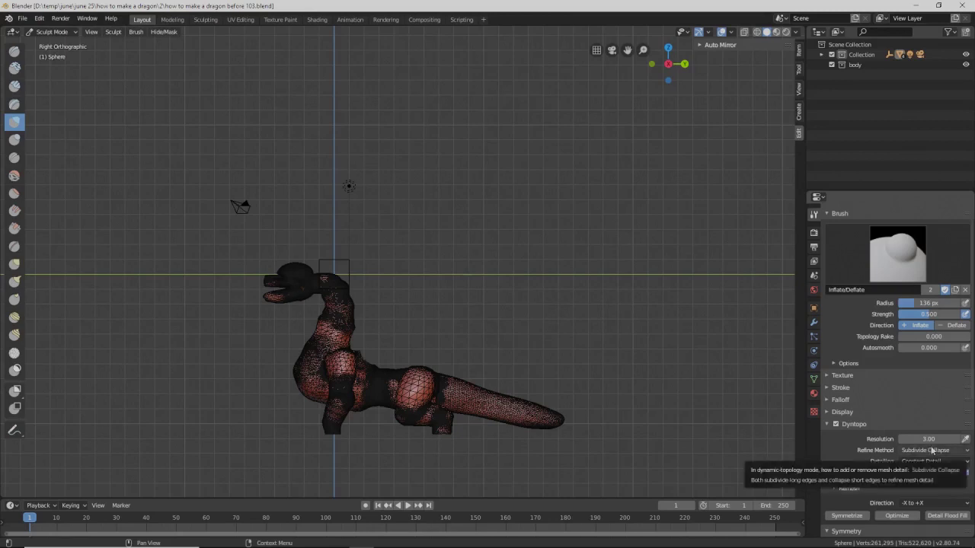
click(938, 518)
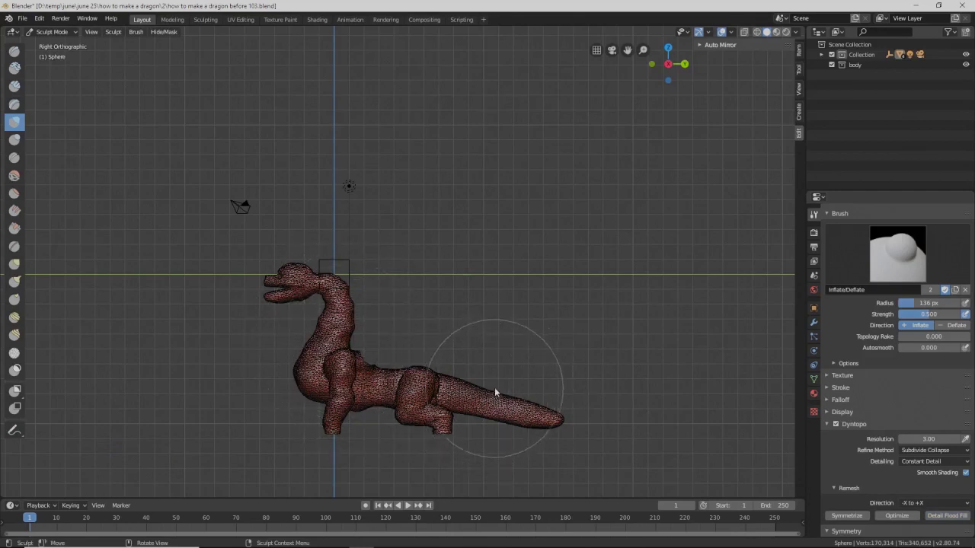
- Examine the remeshed body up close and save the scene as "how to make a dragon before 104.blend"
shift+middle_drag(500, 385, 527, 281)
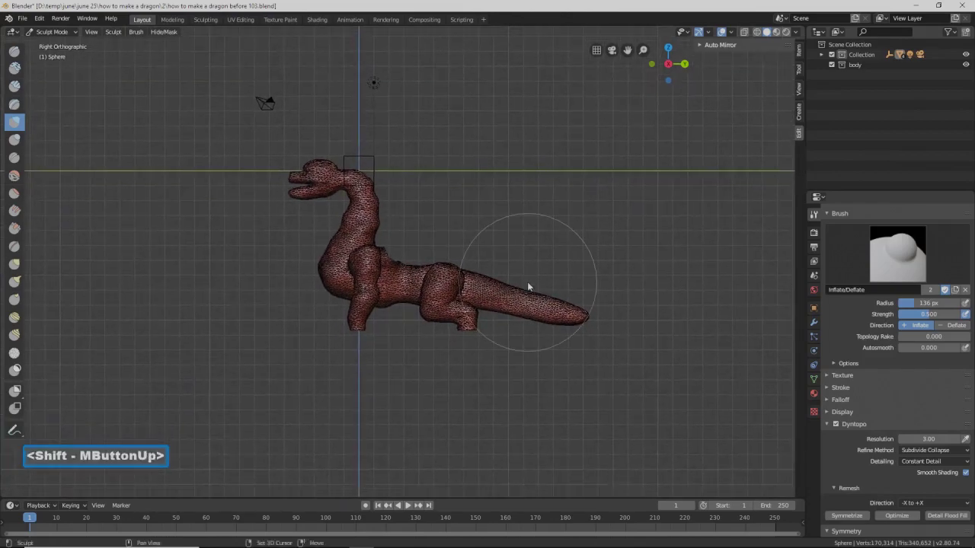
scroll(527, 297, up, 2)
scroll(540, 315, up, 1)
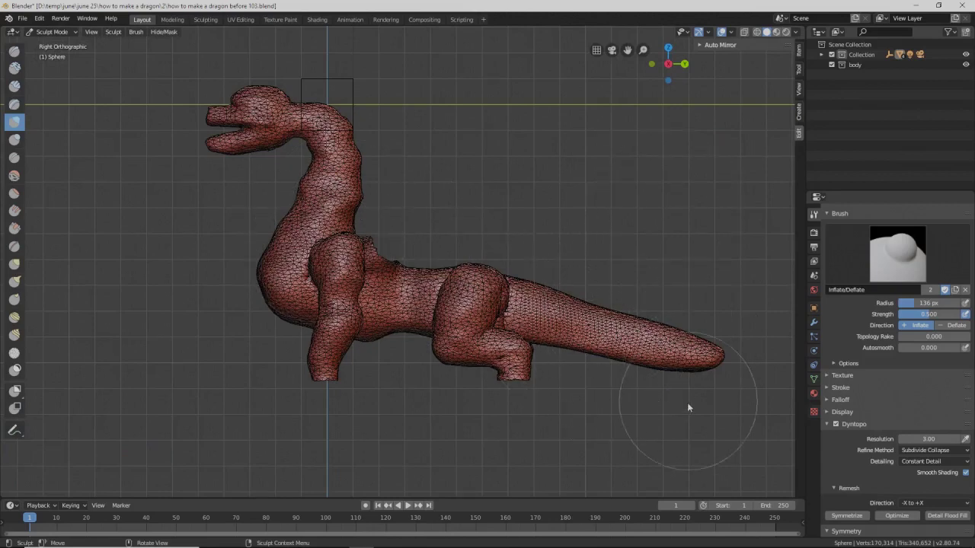
key(Pause)
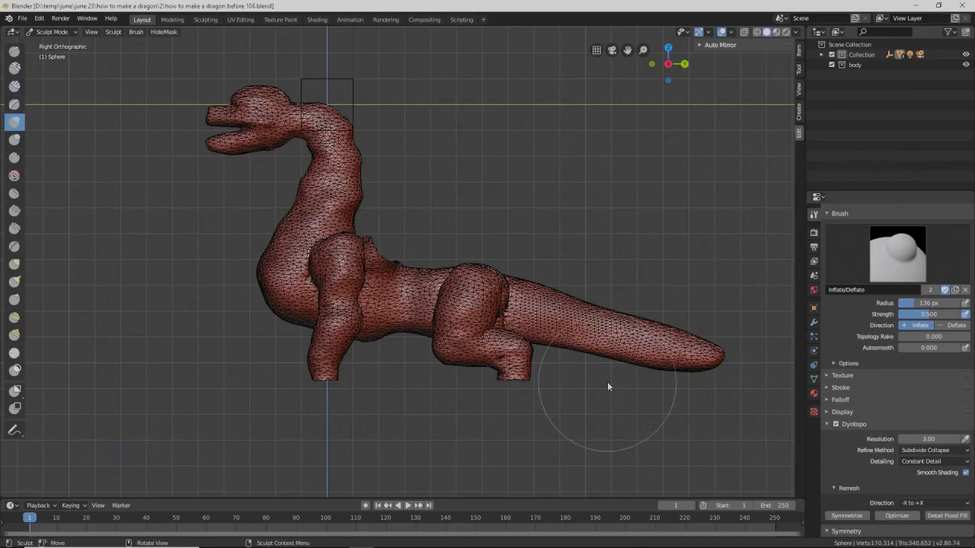
- Switch the dragon to Object Mode and turn off the wireframe overlay
click(58, 32)
click(65, 45)
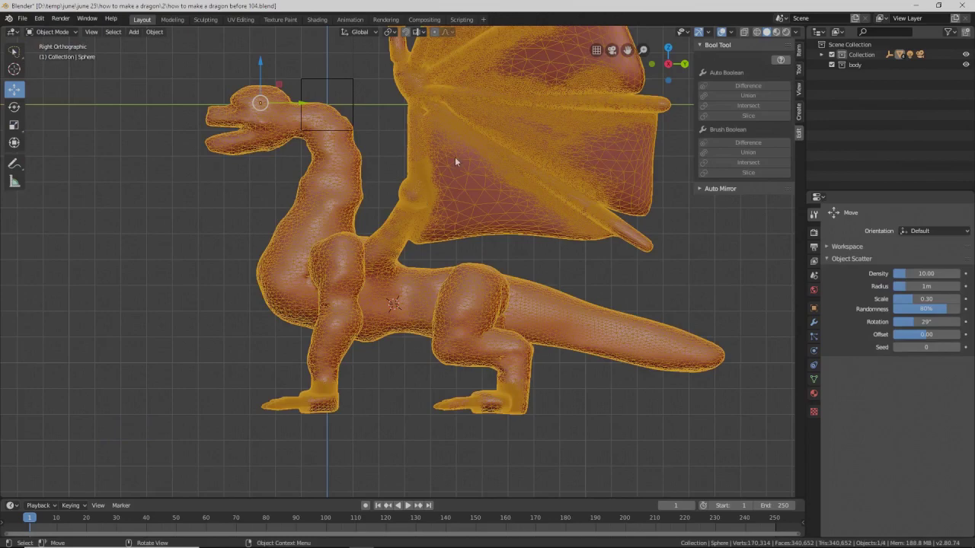
click(732, 32)
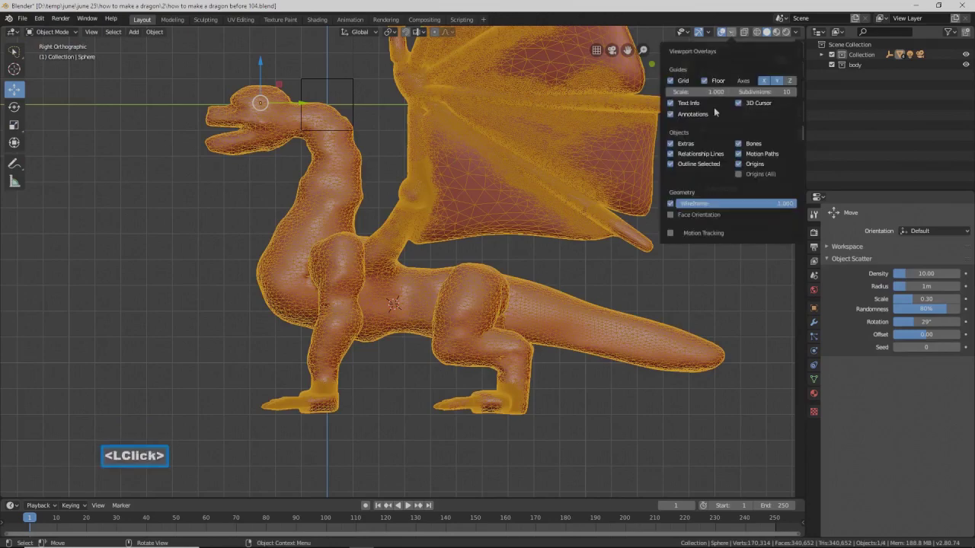
click(670, 204)
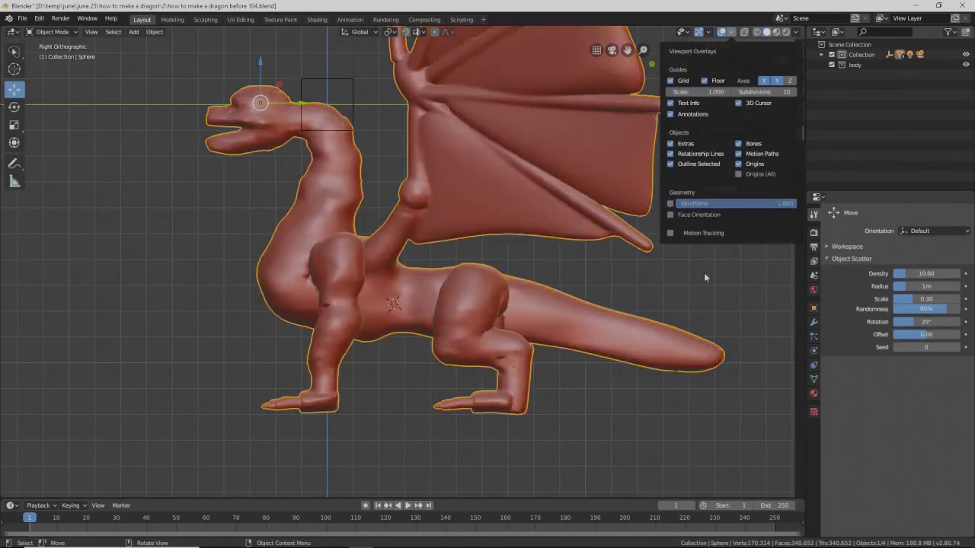
key(n)
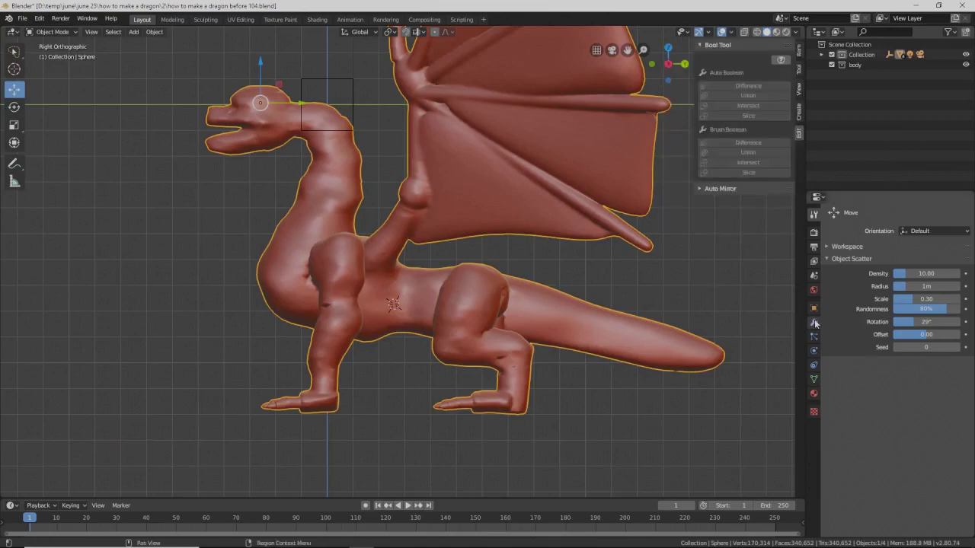
- Add a Smooth modifier to the dragon with factor 1 and repeat 10, and save as "how to make a dragon before 105.blend"
click(813, 322)
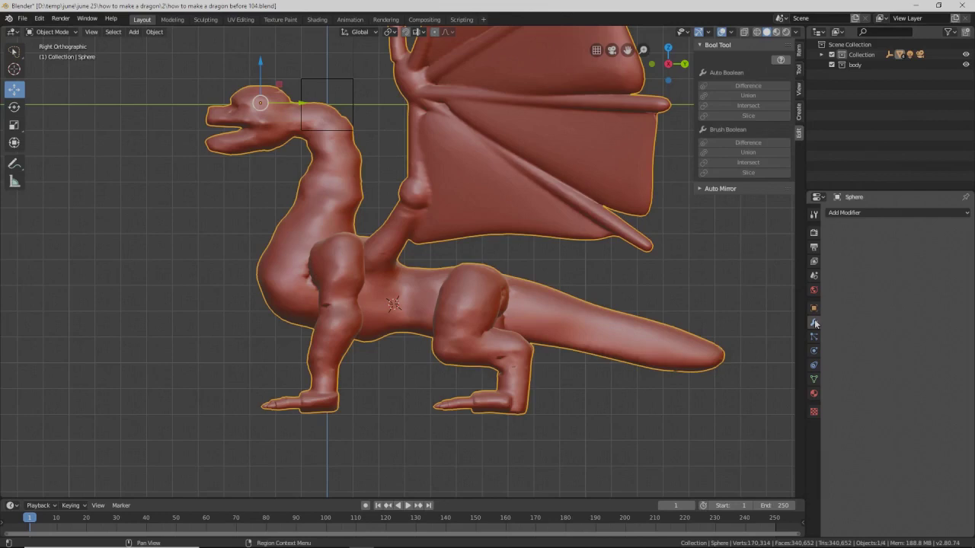
click(968, 214)
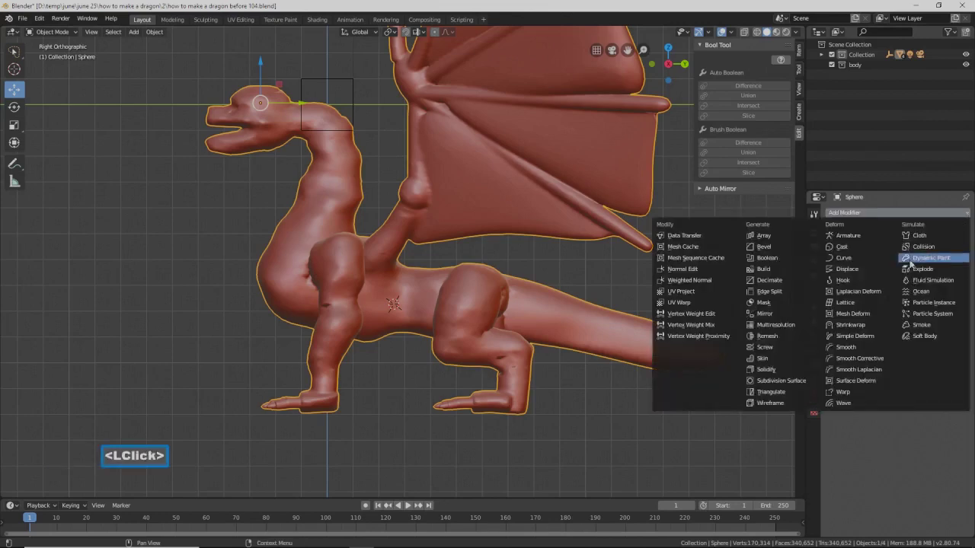
click(867, 346)
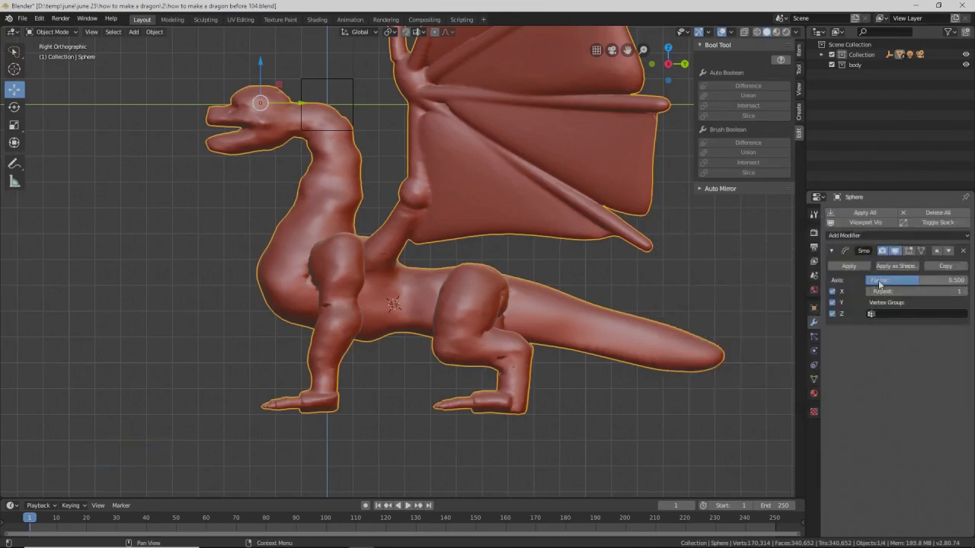
click(874, 281)
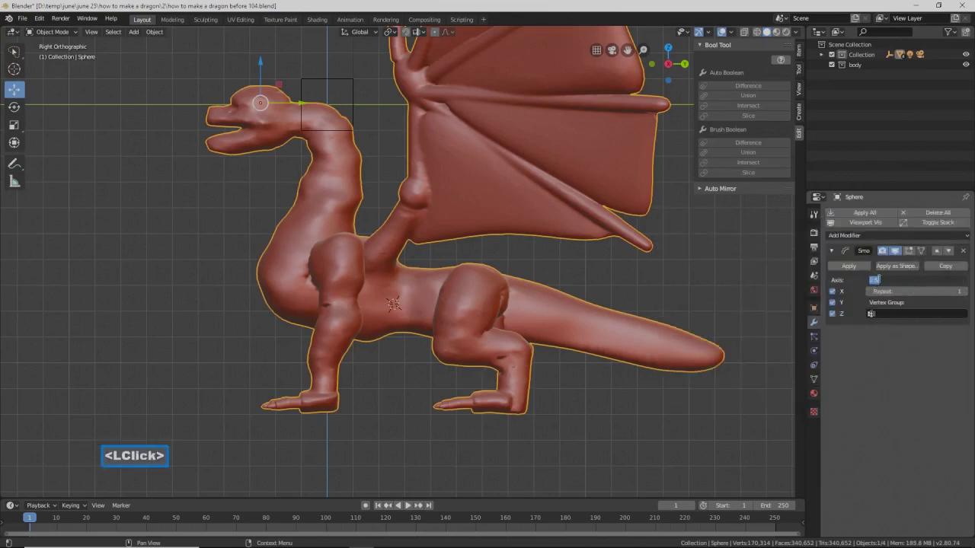
text(1)
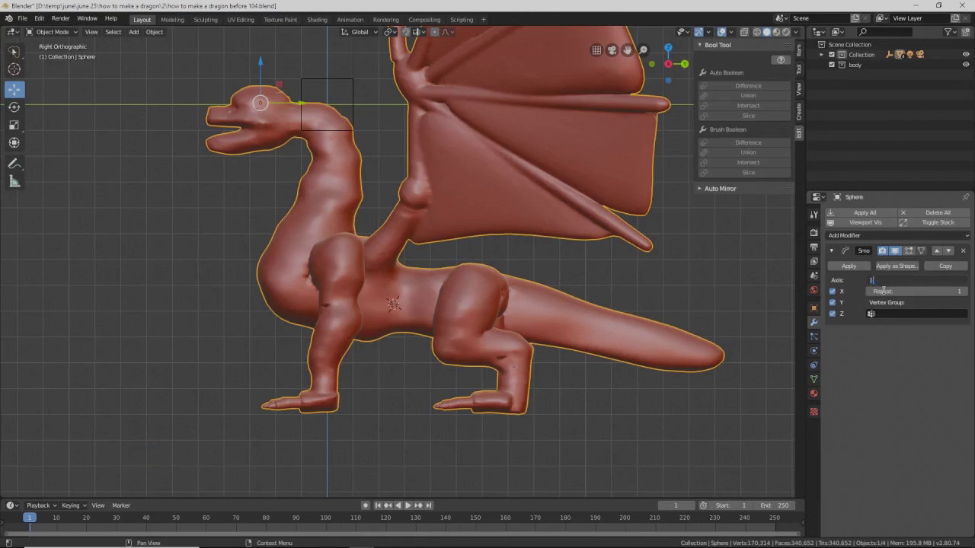
click(884, 291)
click(889, 291)
text(10)
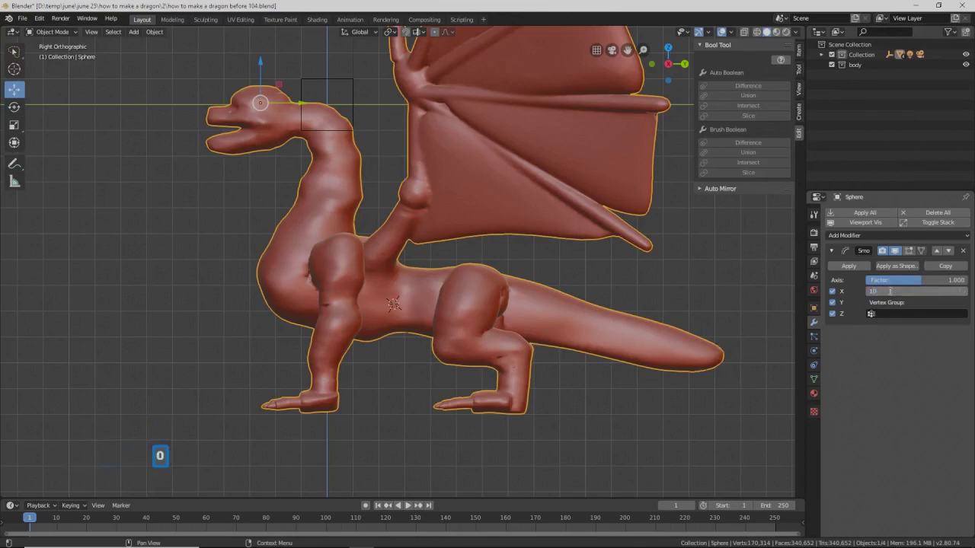
key(Return)
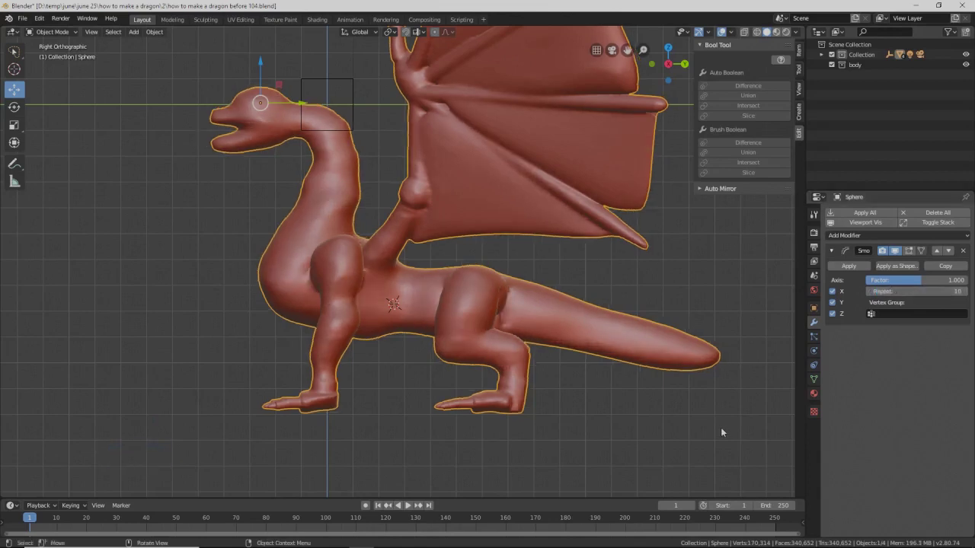
key(Pause)
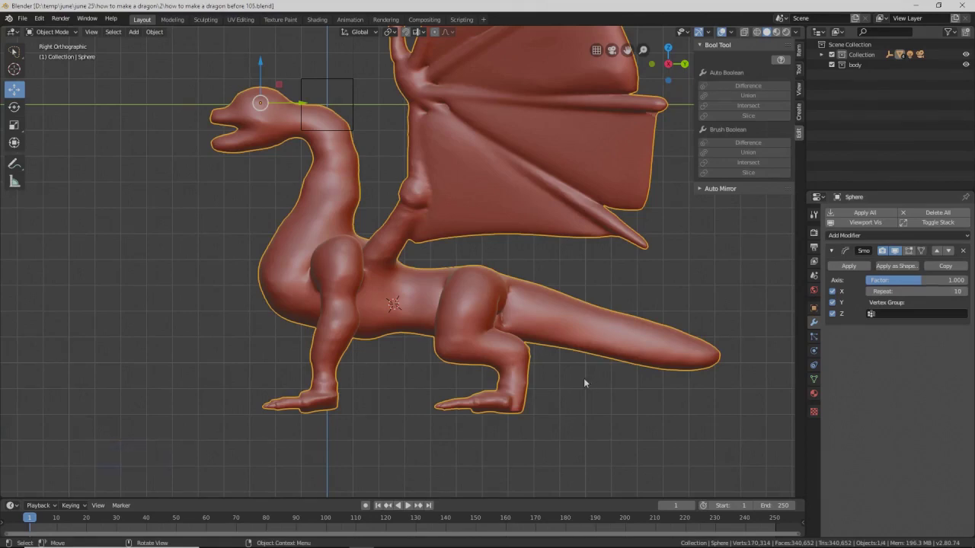
- Reveal the dragon's hidden wings and feet in Edit Mode, return to Object Mode, and save as "how to make a dragon before 106.blend"
scroll(538, 366, down, 1)
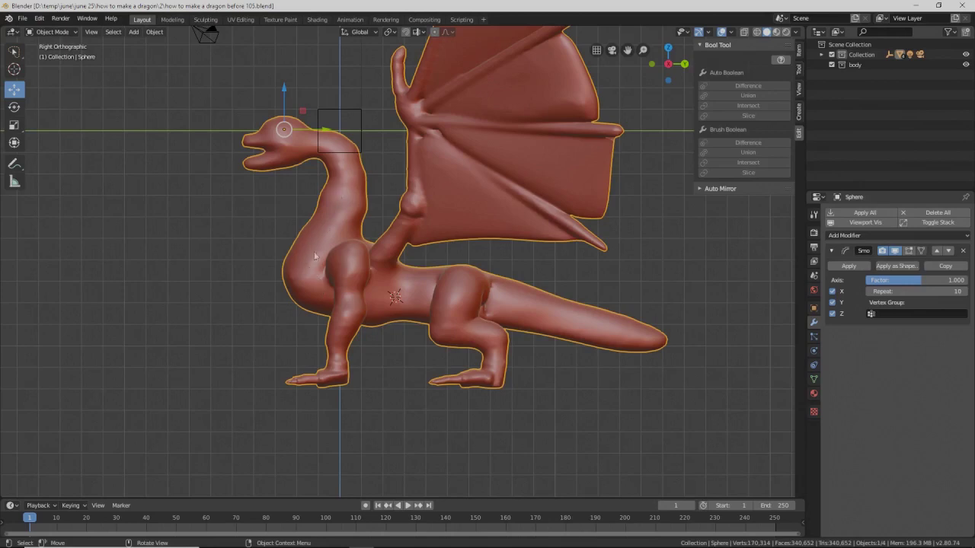
middle_drag(334, 272, 375, 283)
scroll(346, 277, down, 6)
scroll(347, 275, down, 5)
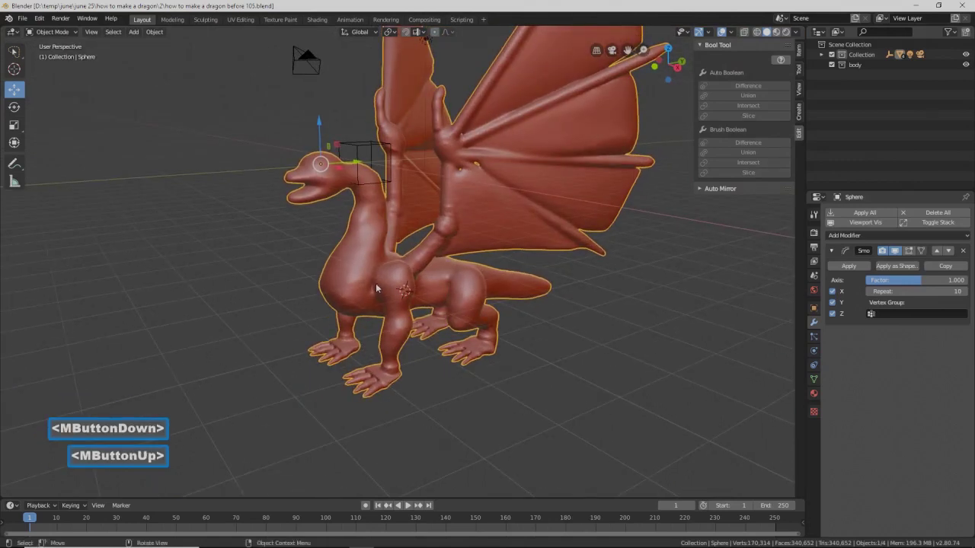
shift+middle_drag(552, 130, 540, 152)
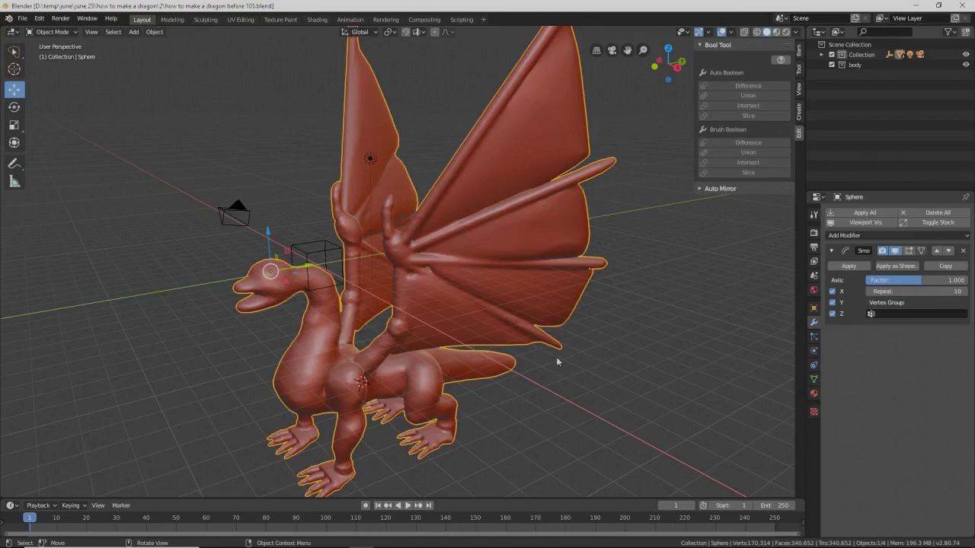
click(75, 34)
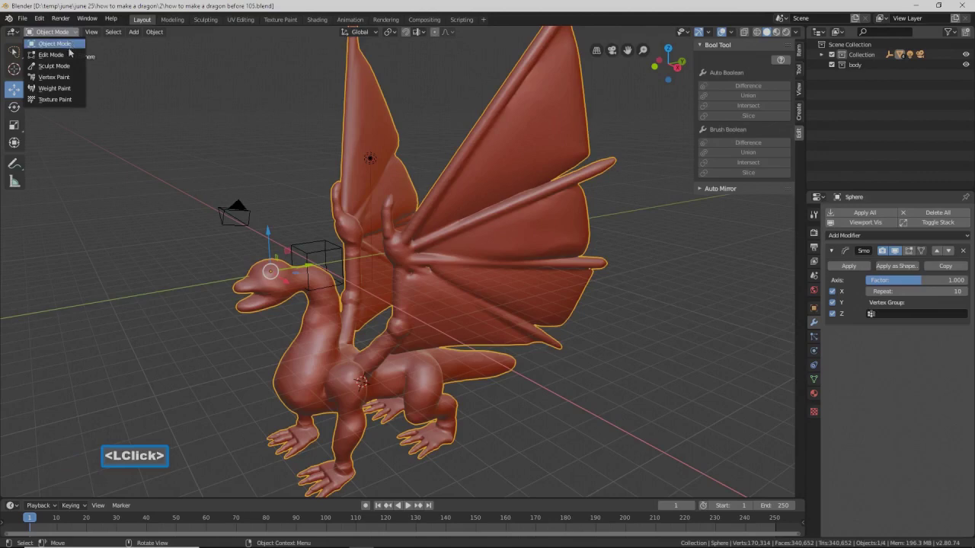
click(70, 53)
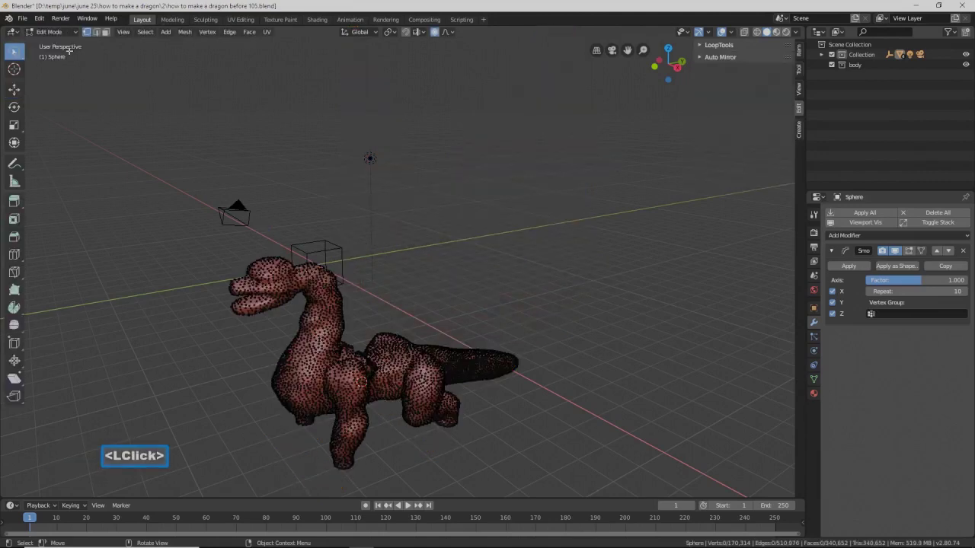
key(alt)
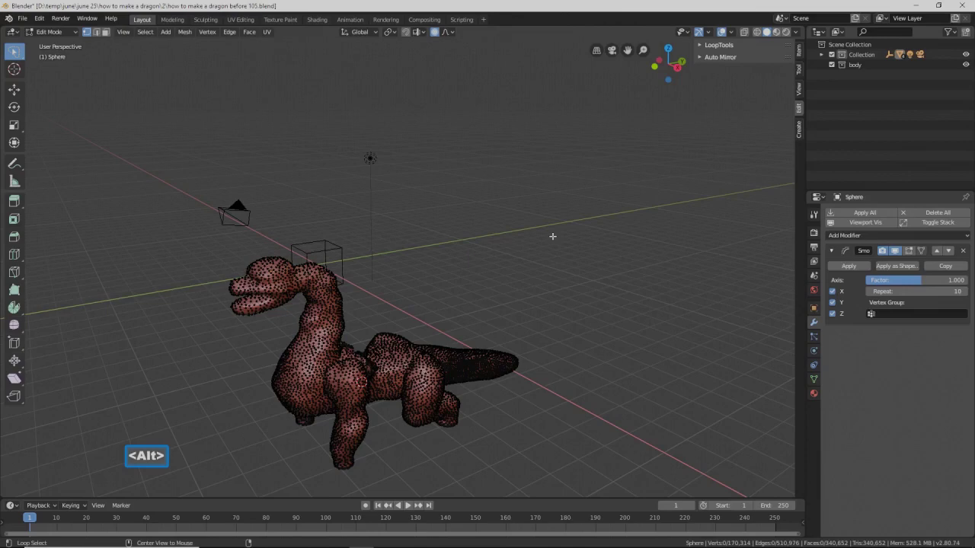
key(alt+h)
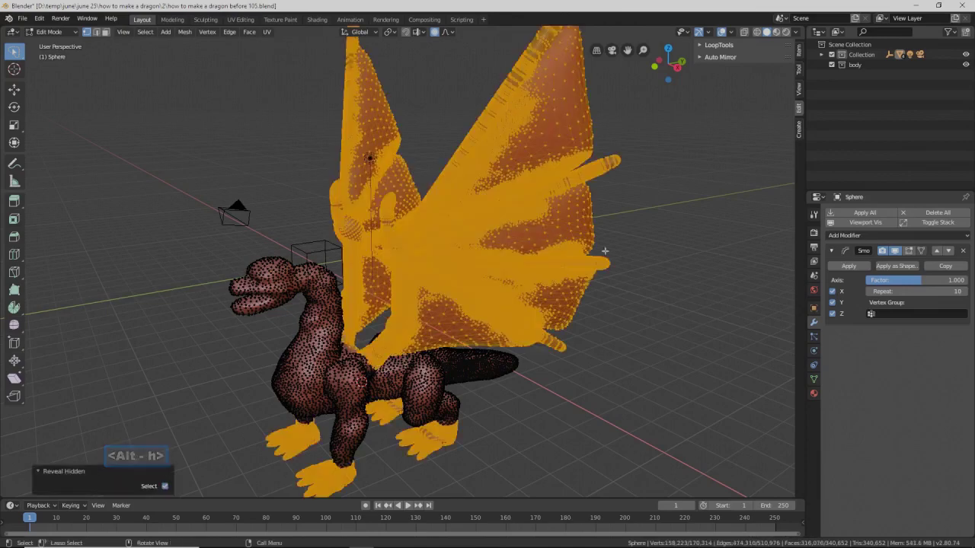
click(638, 402)
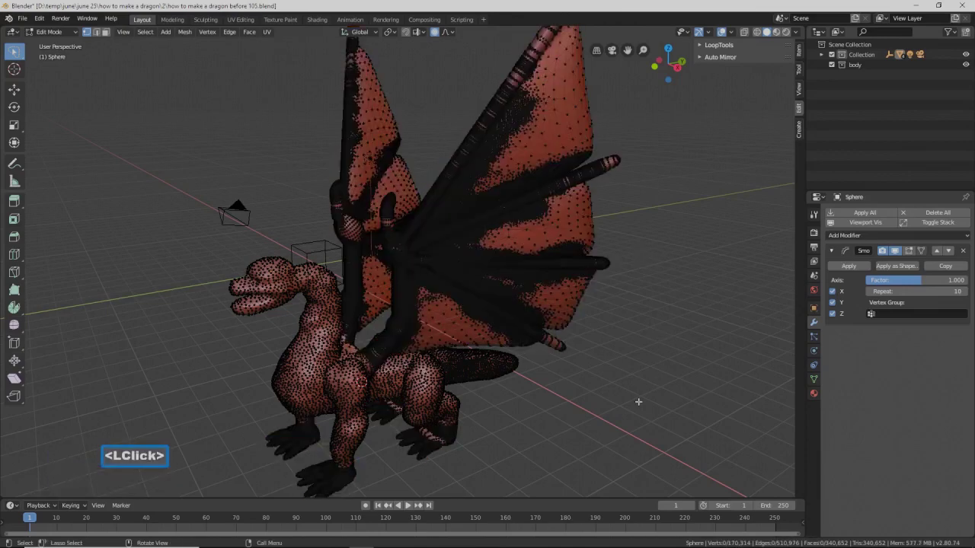
click(75, 35)
click(73, 48)
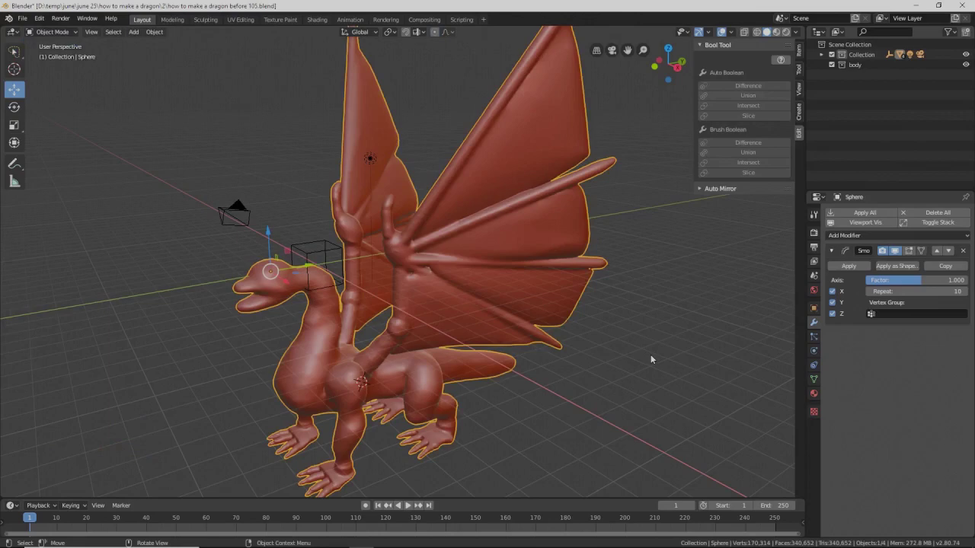
key(Pause)
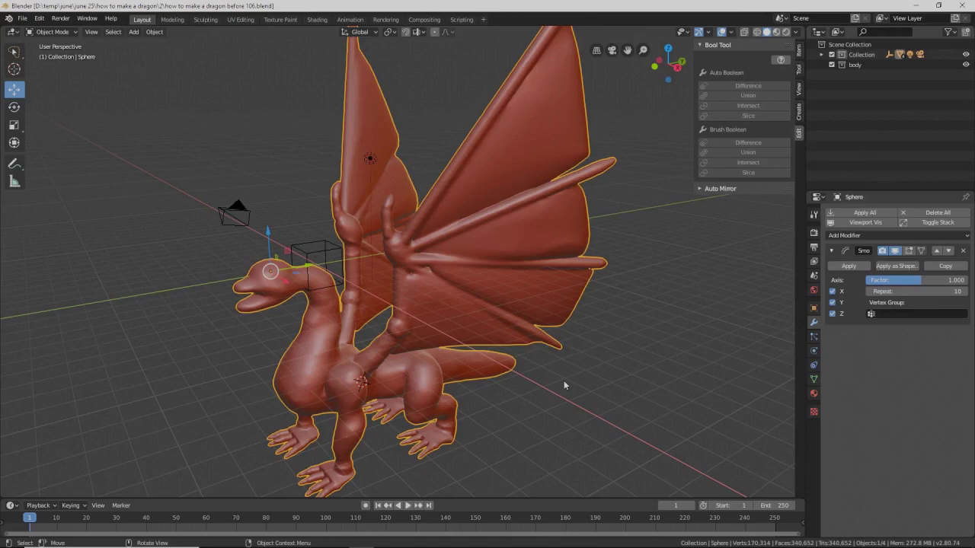
- Switch the dragon to Sculpt Mode, enable Dyntopo despite the vertex data warning, and set its detailing to Relative Detail
key(Pause)
click(74, 32)
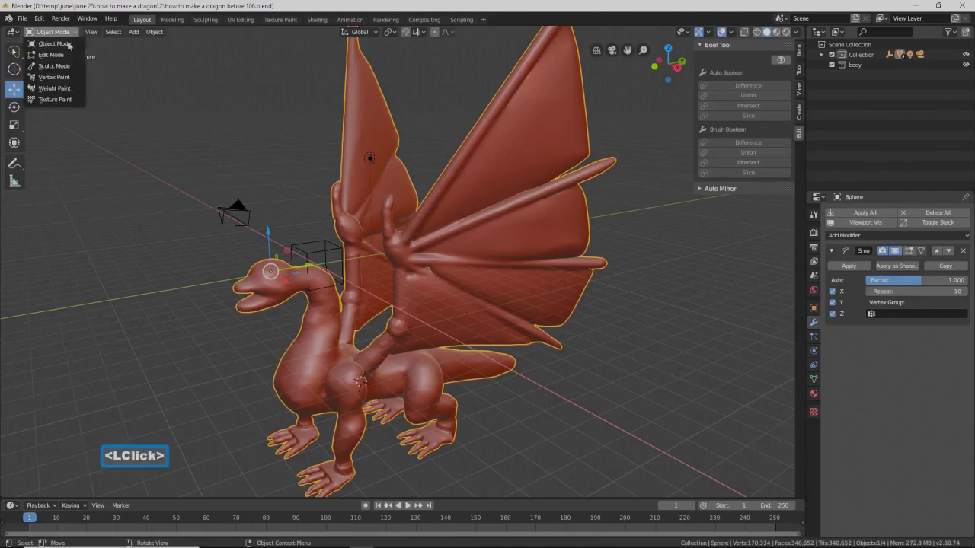
click(72, 66)
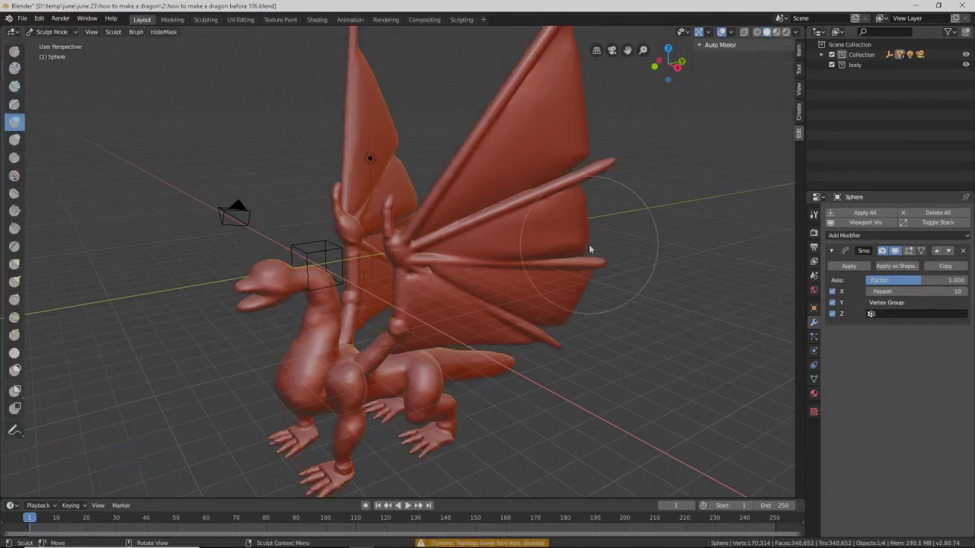
click(813, 216)
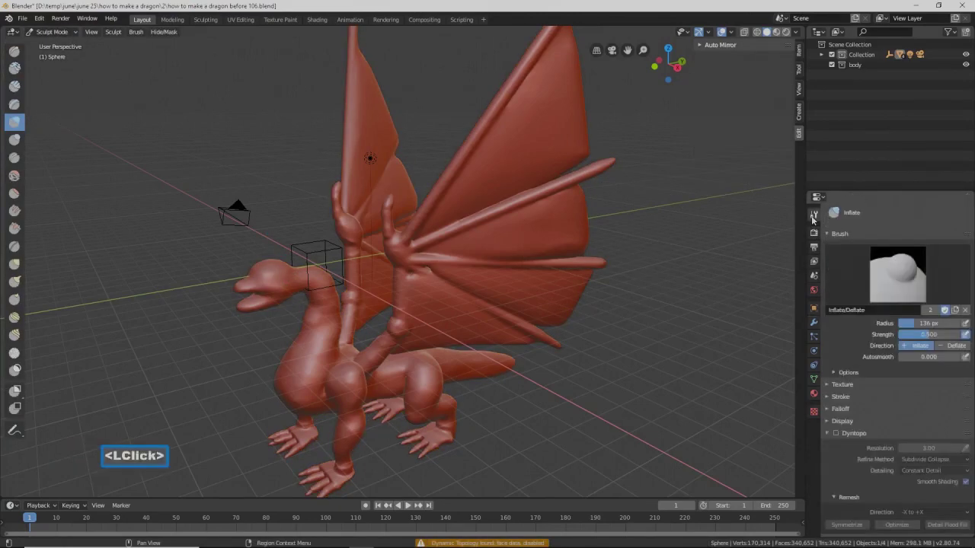
click(837, 434)
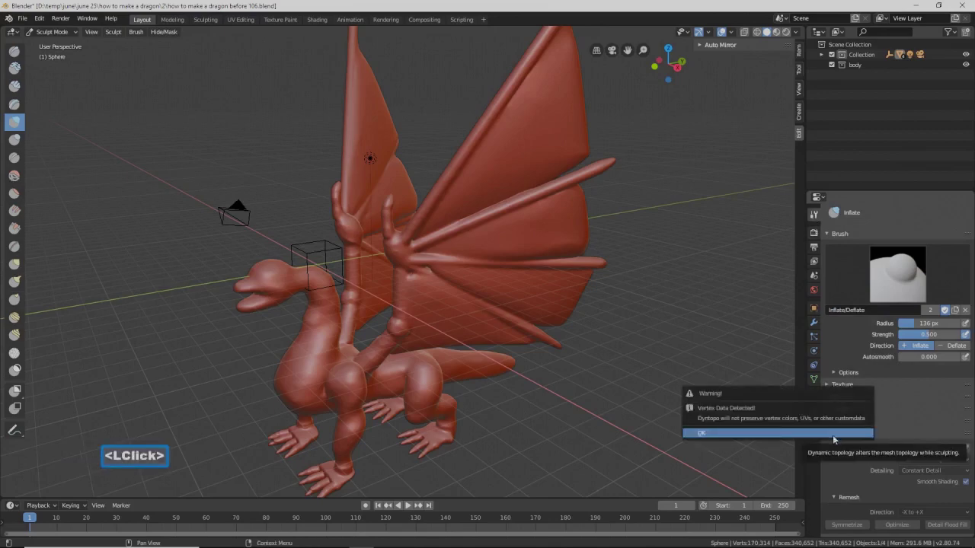
click(774, 435)
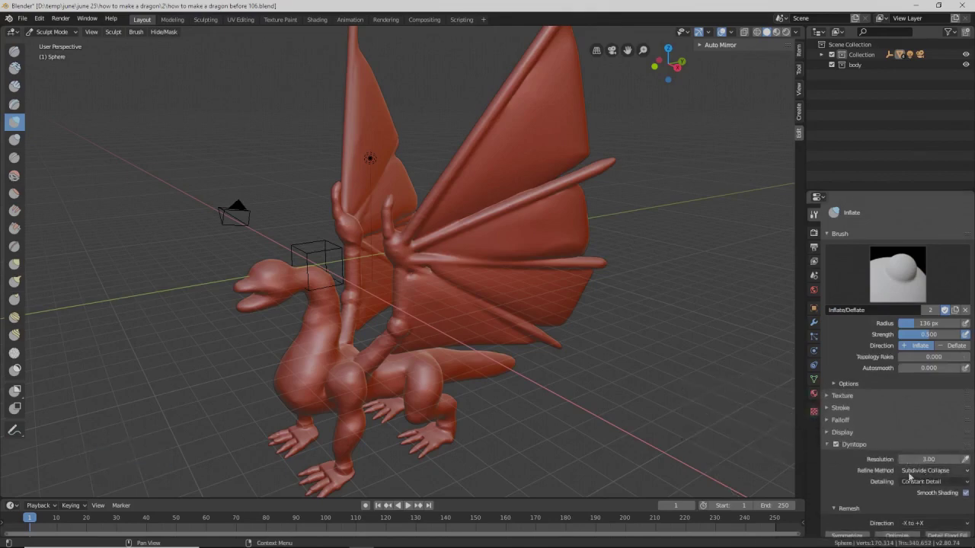
click(965, 483)
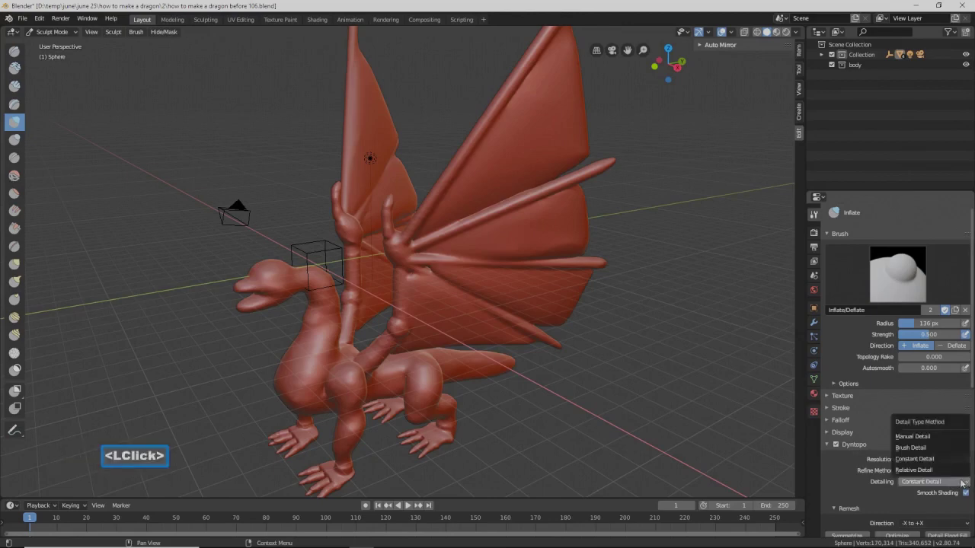
click(953, 469)
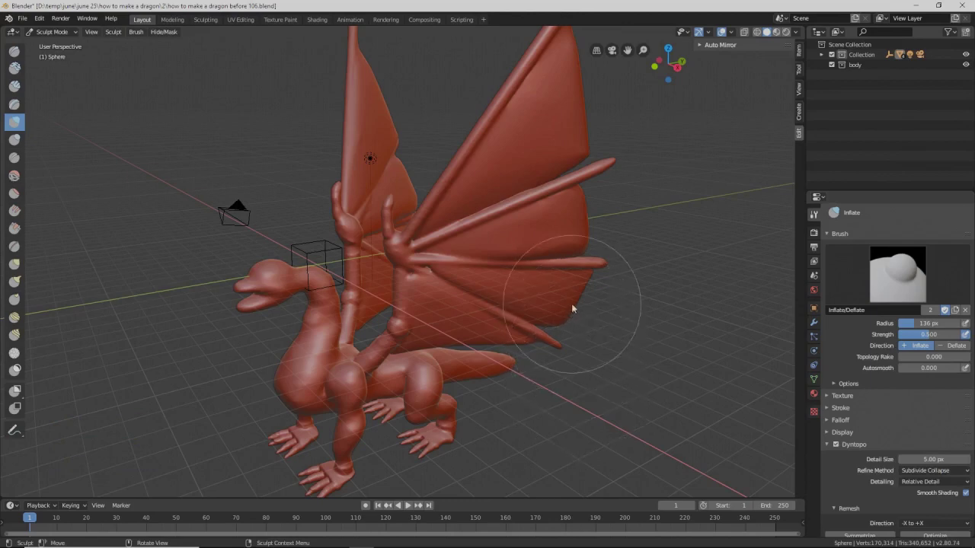
- Save the scene as "how to make a dragon before 108.blend" before detailing the dragon's head
ctrl+middle_drag(588, 312, 546, 309)
mouse_move(490, 325)
shift+middle_down()
mouse_move(458, 315)
mouse_move(467, 309)
mouse_move(452, 292)
shift+middle_up()
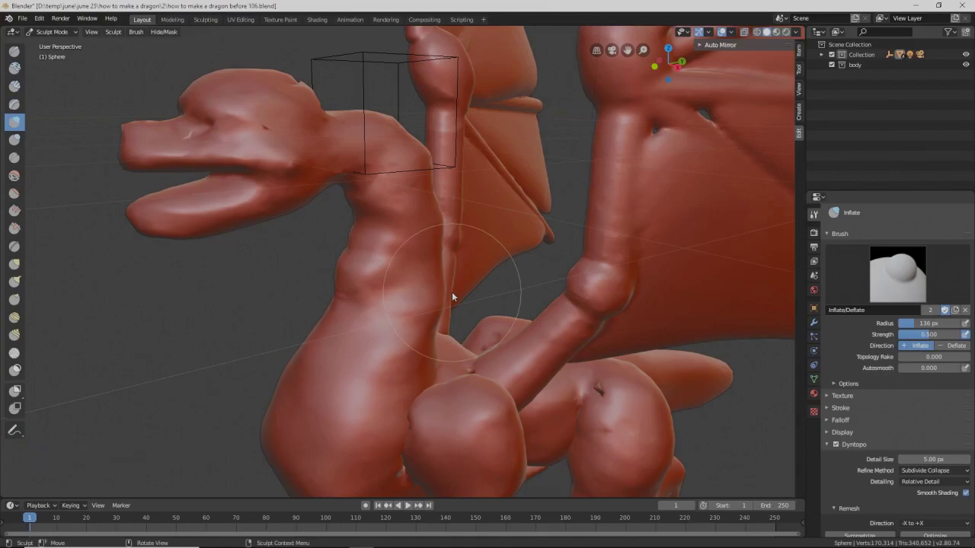
key(Pause)
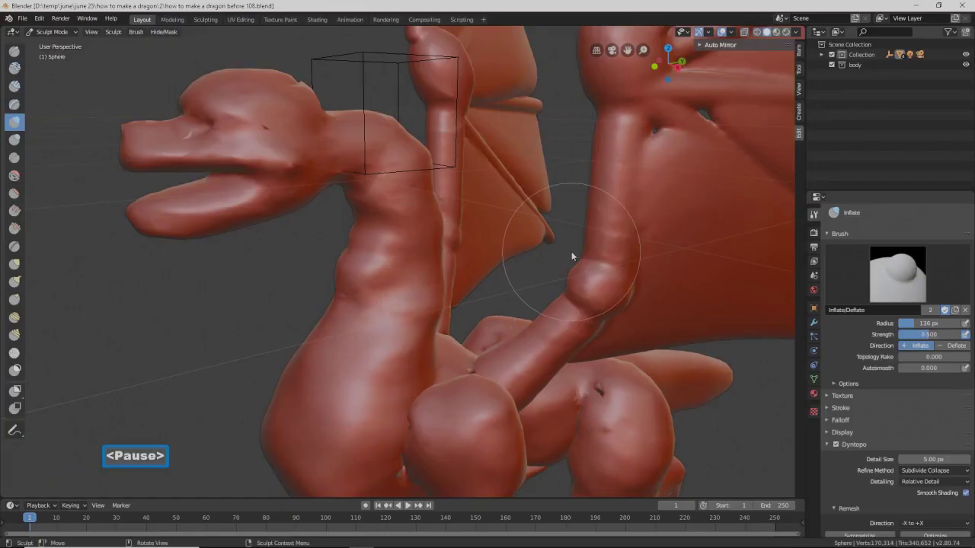
middle_drag(303, 274, 382, 249)
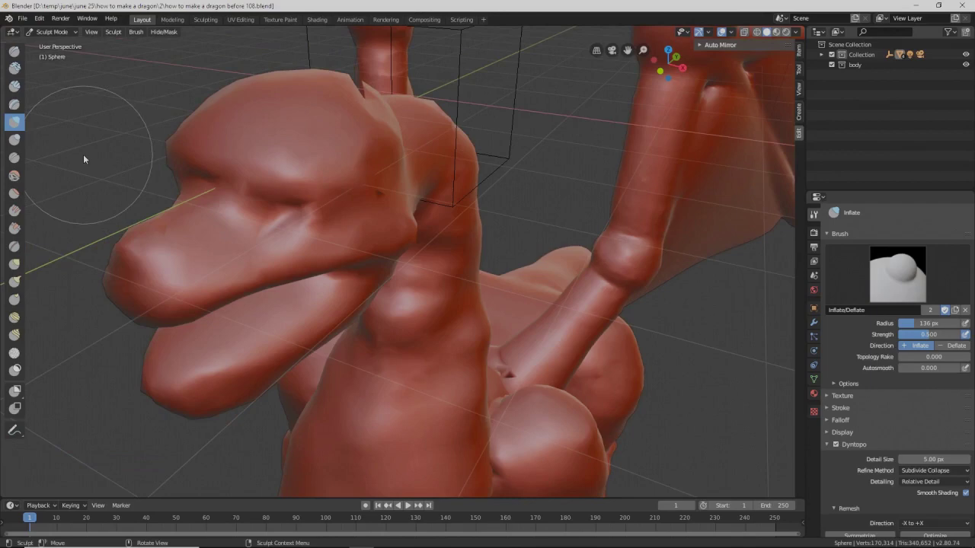
- Try to carve an eye socket below the brow using the Blob brush at a radius of 51 px
click(16, 140)
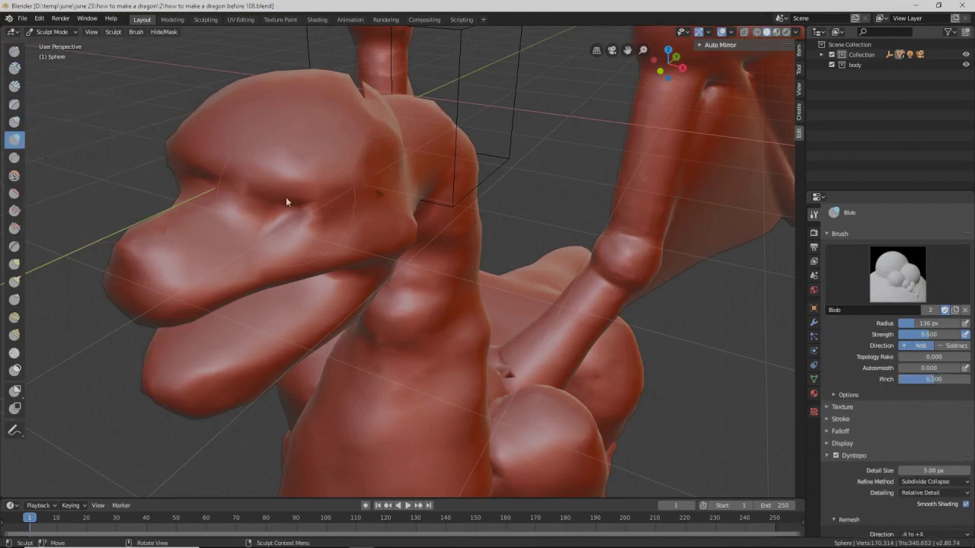
key(f)
click(244, 195)
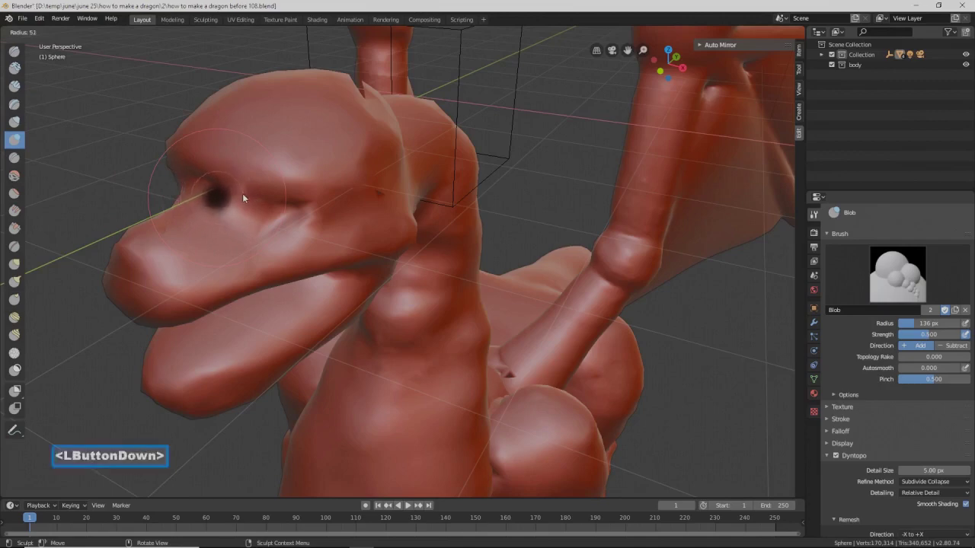
drag(274, 220, 280, 216)
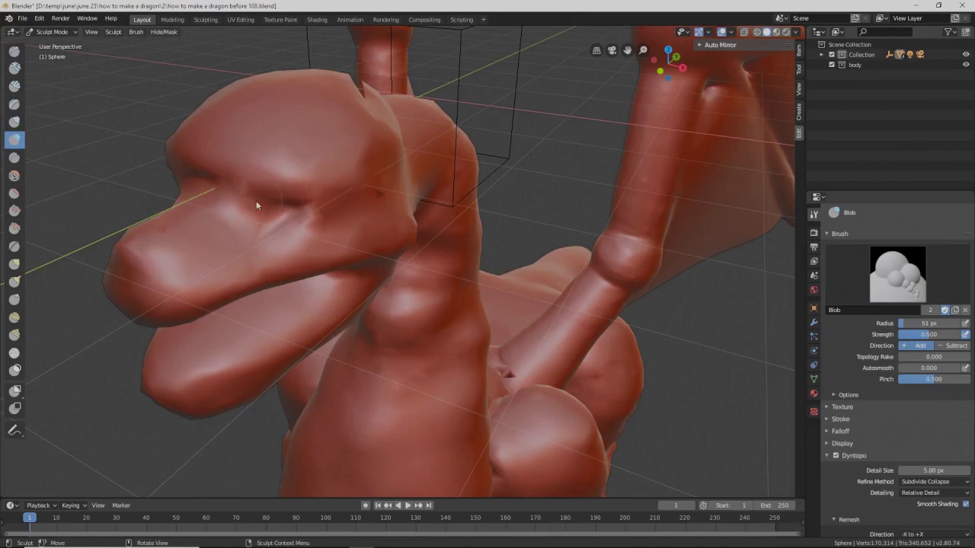
mouse_move(268, 205)
ctrl+mouse_down()
mouse_move(297, 216)
mouse_move(309, 205)
ctrl+mouse_up()
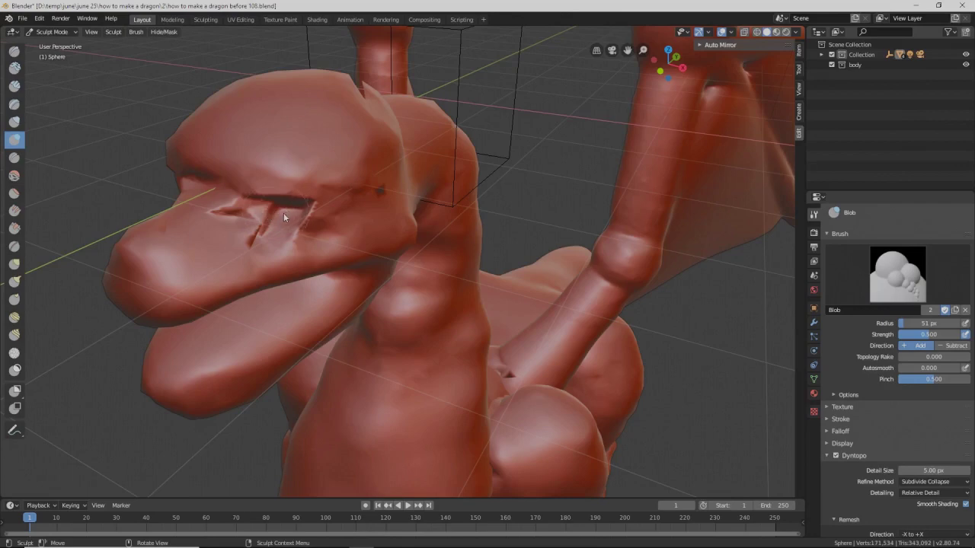
drag(284, 214, 285, 211)
drag(254, 220, 287, 214)
- Rework the mesh around the eye and brow with the Simplify brush and smooth out the rough carving marks
click(14, 353)
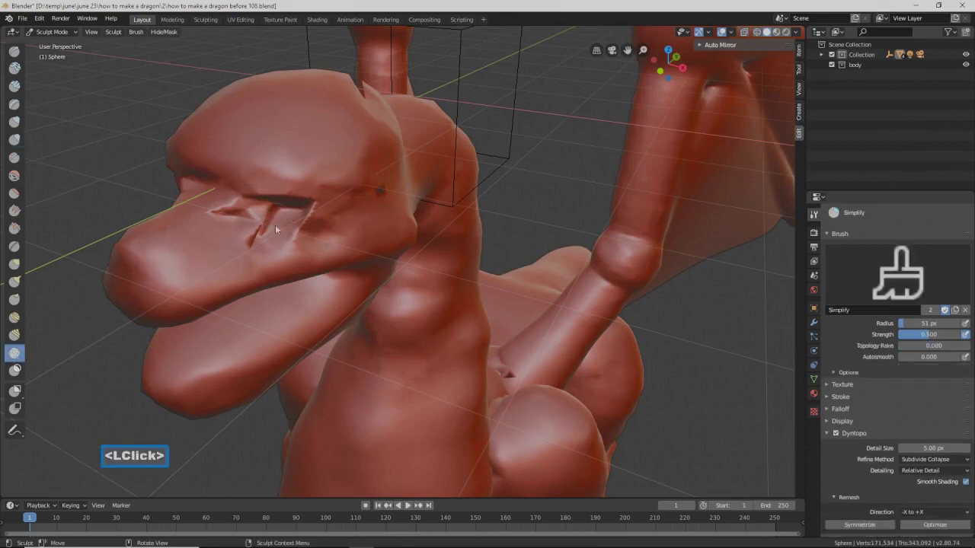
mouse_move(284, 210)
mouse_down()
mouse_move(288, 247)
mouse_move(277, 210)
mouse_move(306, 190)
mouse_move(294, 212)
mouse_move(221, 216)
mouse_move(255, 221)
mouse_move(309, 204)
mouse_move(284, 222)
mouse_move(325, 235)
mouse_move(331, 226)
mouse_move(262, 229)
mouse_move(309, 226)
mouse_move(266, 241)
mouse_up()
shift+drag(324, 230, 255, 252)
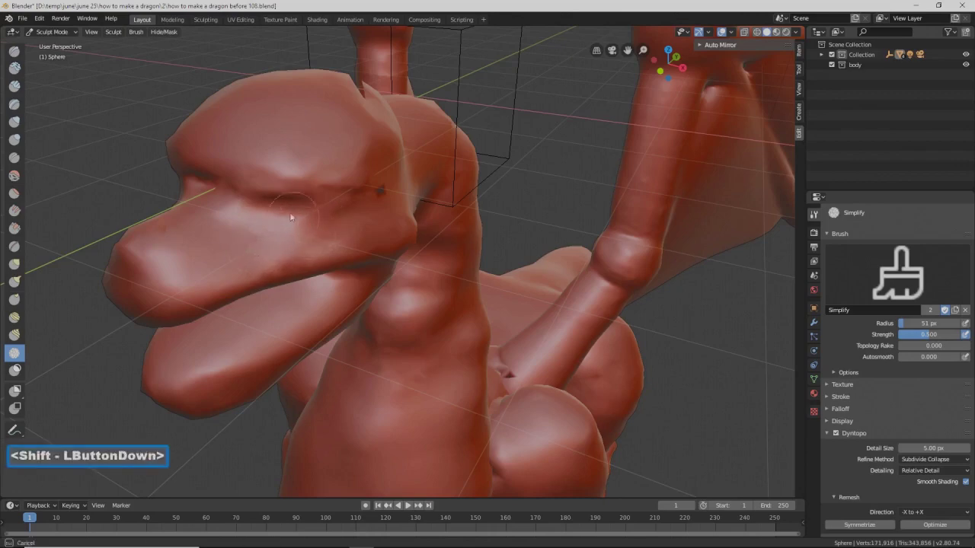
shift+drag(309, 226, 304, 225)
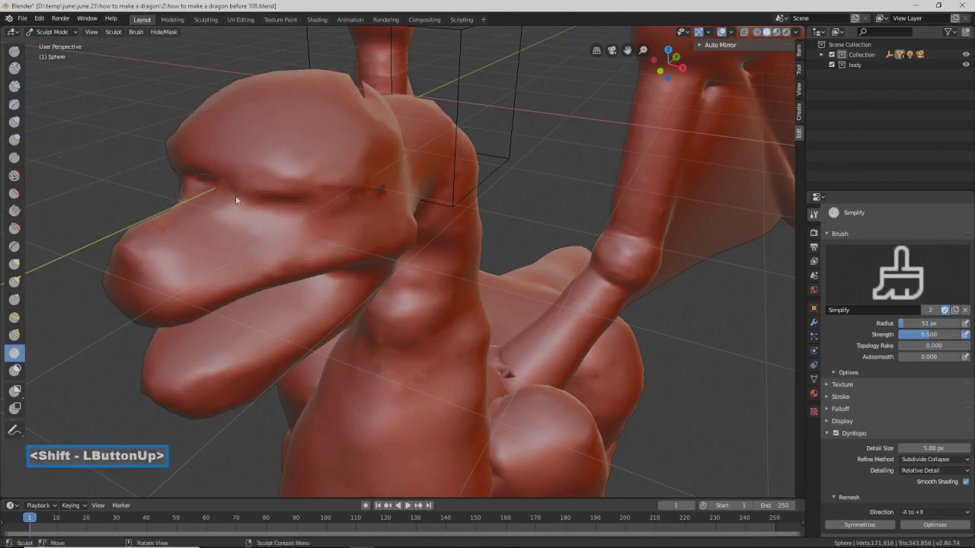
drag(268, 193, 305, 199)
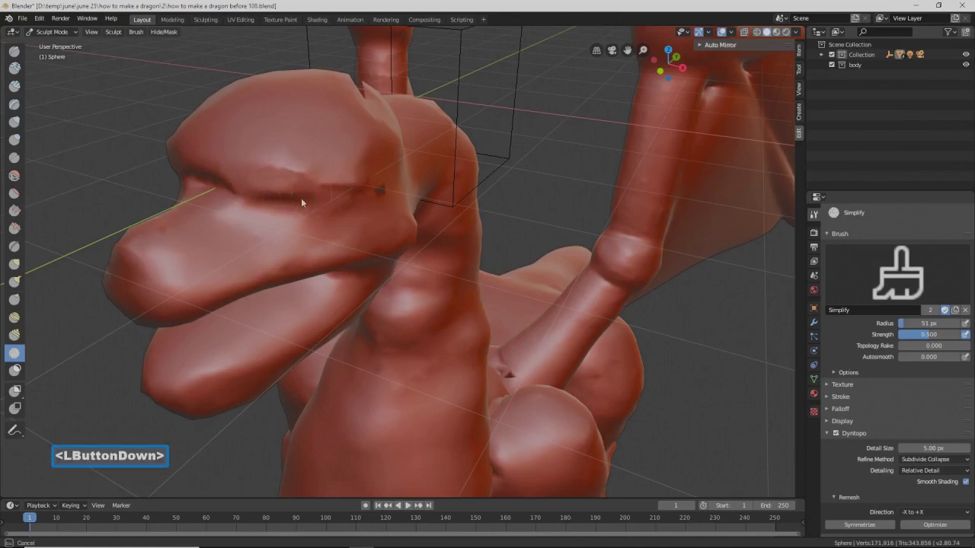
drag(330, 193, 240, 185)
drag(235, 223, 250, 236)
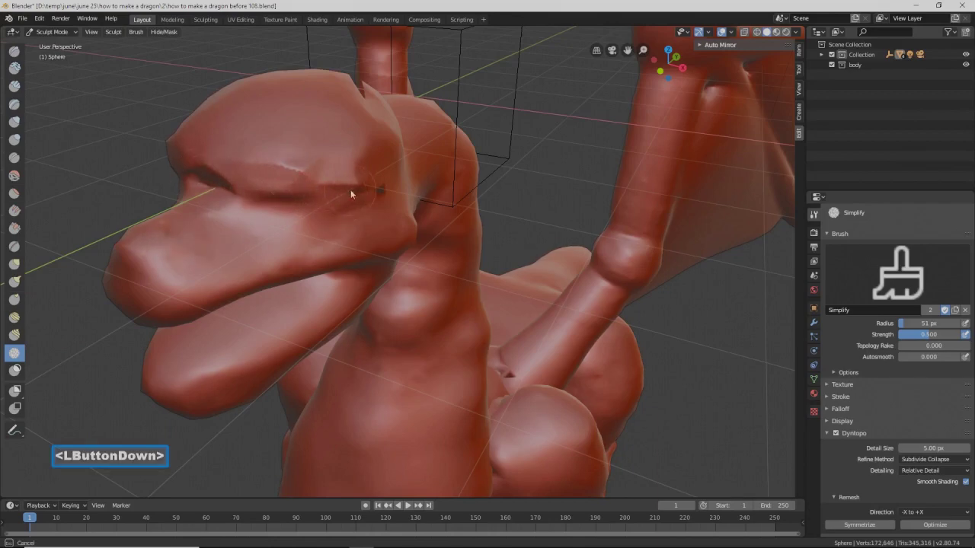
mouse_move(338, 206)
mouse_down()
mouse_move(286, 219)
mouse_move(312, 199)
mouse_move(305, 180)
mouse_move(349, 185)
mouse_move(320, 163)
mouse_up()
shift+drag(250, 193, 217, 176)
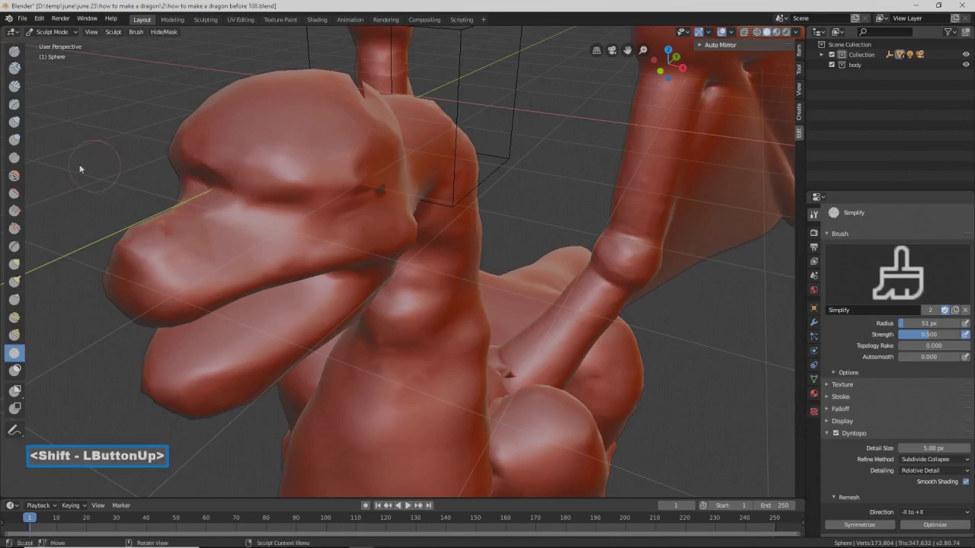
- Carve the eye socket under the brow with inverted Blob brush strokes
click(14, 139)
ctrl+drag(262, 201, 320, 197)
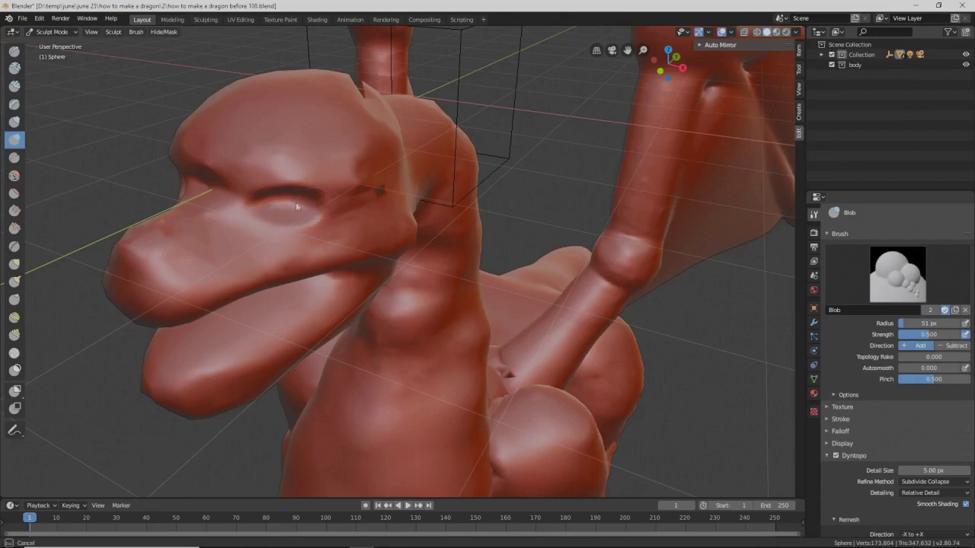
mouse_move(276, 200)
ctrl+mouse_down()
mouse_move(242, 200)
mouse_move(298, 202)
mouse_move(303, 215)
mouse_move(265, 213)
mouse_move(284, 202)
mouse_move(309, 209)
ctrl+mouse_up()
- Reduce the Blob brush radius to 29 px and carve a nostril into the side of the snout
mouse_move(266, 211)
middle_down()
mouse_move(316, 200)
mouse_move(259, 203)
middle_up()
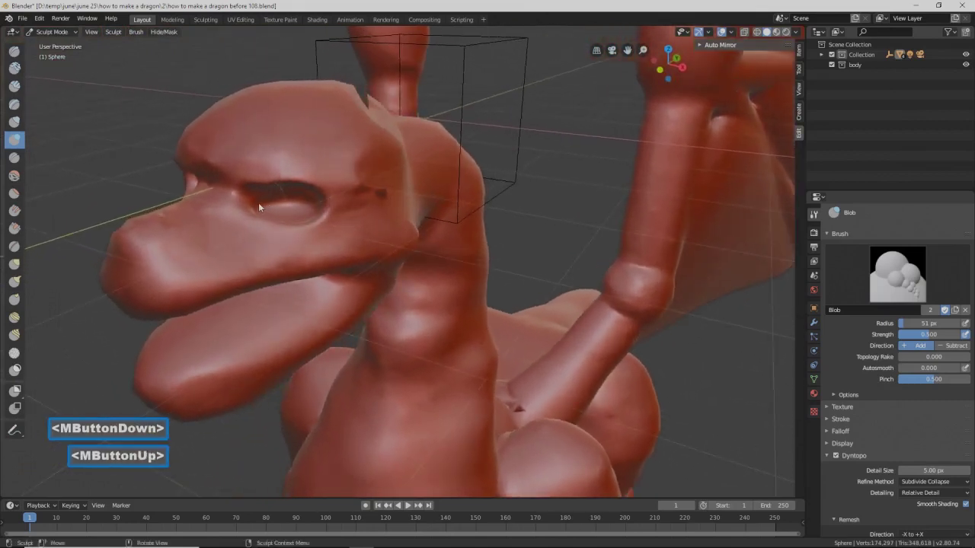
key(f)
click(167, 248)
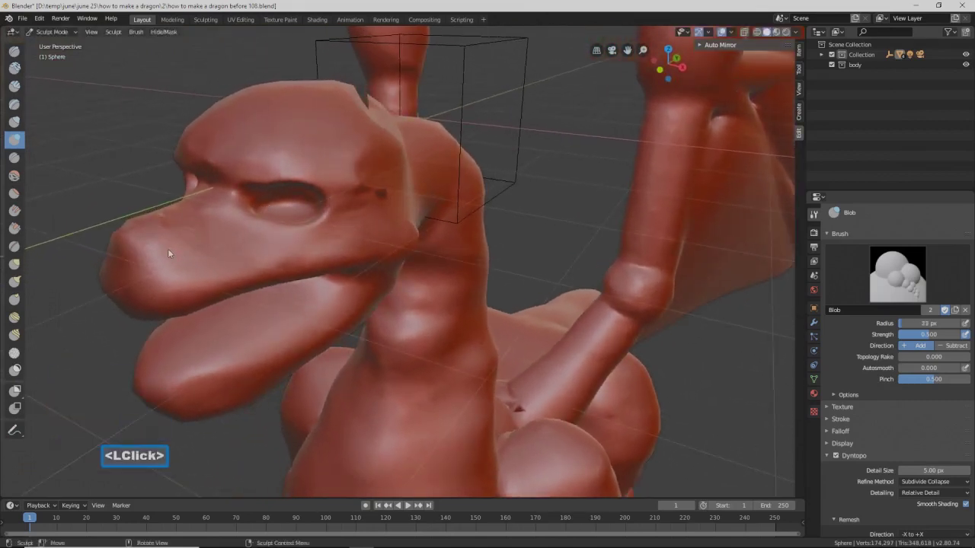
ctrl+drag(162, 250, 160, 249)
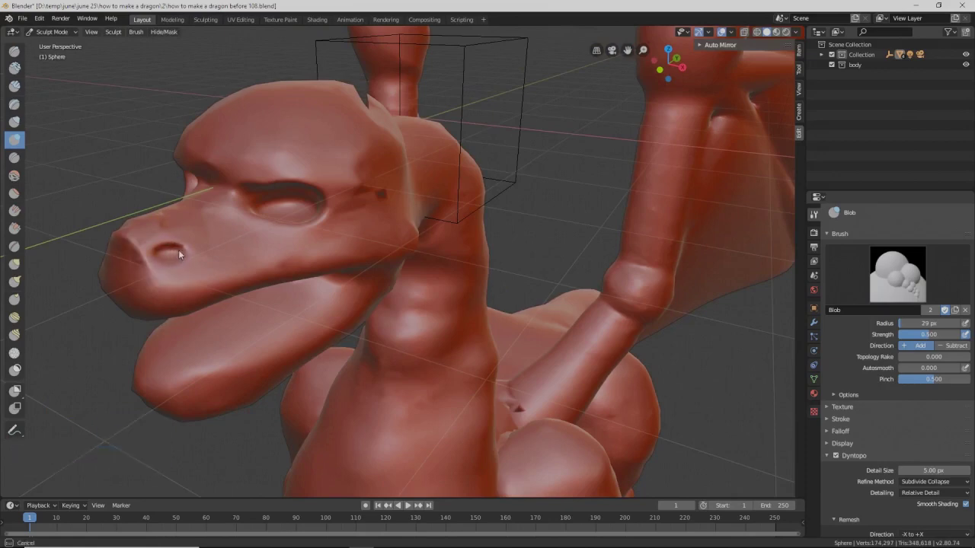
ctrl+drag(174, 251, 174, 251)
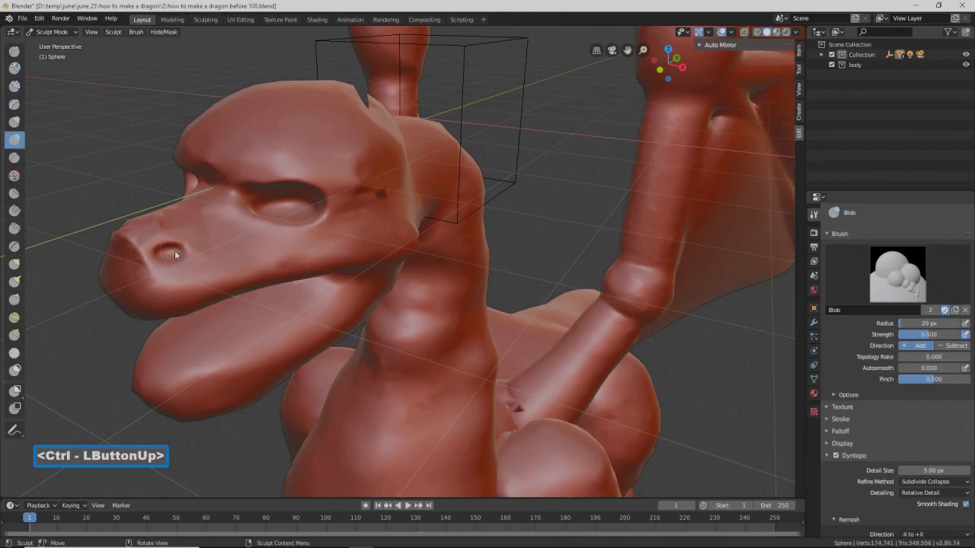
- Carve grooves from the snout bridge around the eye and along the cheek above the mouth with inverted Blob brush strokes
key(Pause)
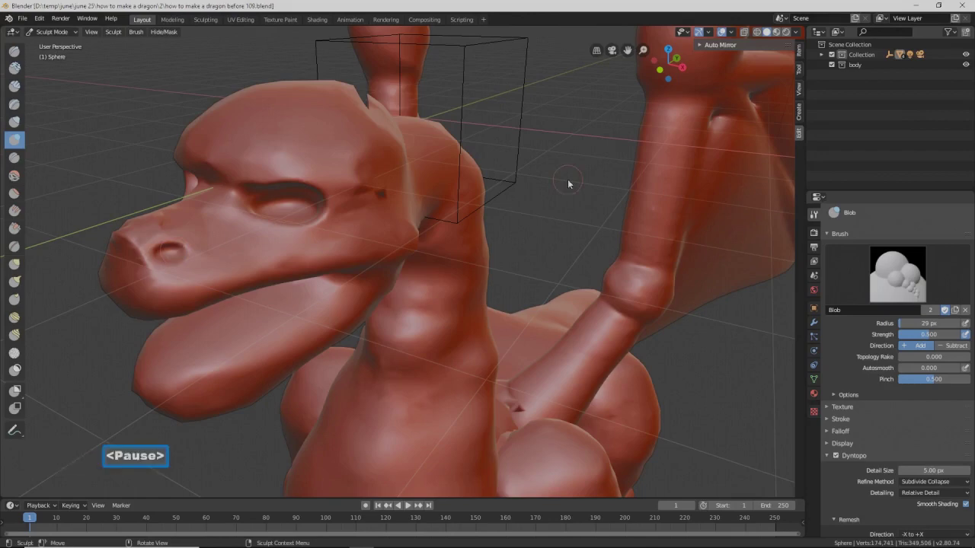
middle_drag(343, 228, 283, 219)
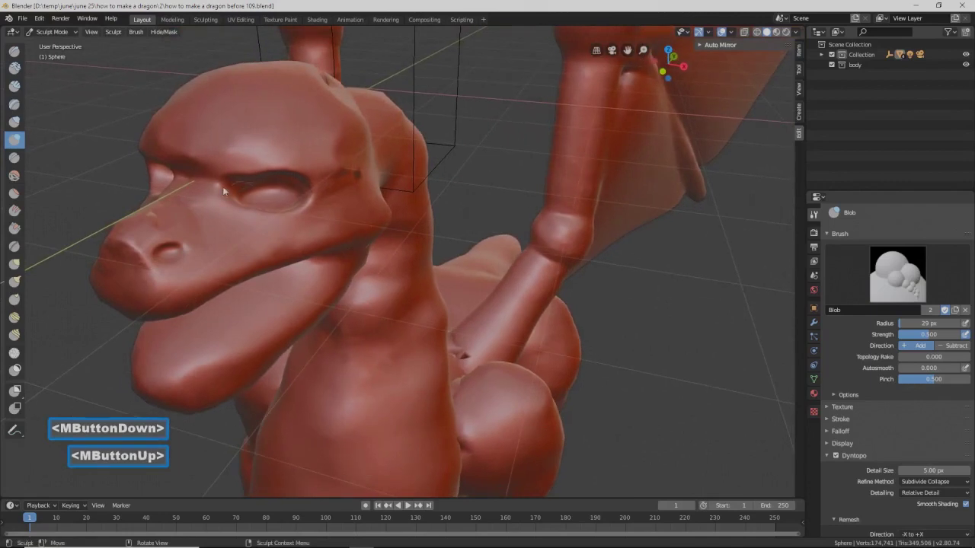
key(ctrl)
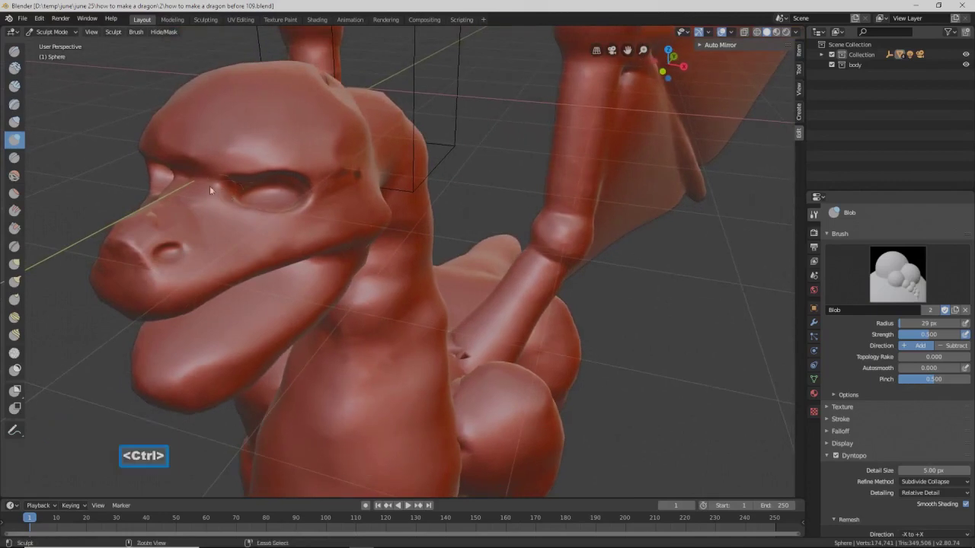
mouse_move(181, 181)
ctrl+mouse_down()
mouse_move(264, 207)
mouse_move(322, 199)
mouse_move(313, 183)
mouse_move(308, 194)
mouse_move(215, 196)
mouse_move(257, 211)
mouse_move(300, 207)
mouse_move(318, 192)
mouse_move(228, 194)
ctrl+mouse_up()
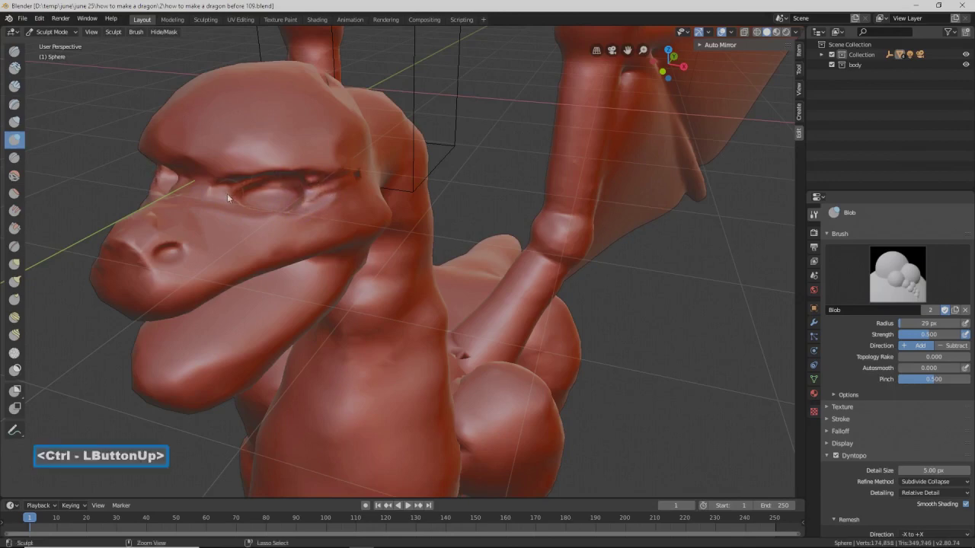
mouse_move(215, 192)
middle_down()
mouse_move(246, 199)
mouse_move(217, 198)
mouse_move(243, 211)
mouse_move(216, 214)
mouse_move(245, 222)
mouse_move(230, 224)
middle_up()
mouse_move(222, 229)
ctrl+mouse_down()
mouse_move(279, 251)
mouse_move(321, 252)
mouse_move(234, 234)
mouse_move(263, 247)
ctrl+mouse_up()
mouse_move(263, 248)
middle_down()
mouse_move(241, 242)
mouse_move(297, 255)
mouse_move(238, 237)
mouse_move(259, 248)
middle_up()
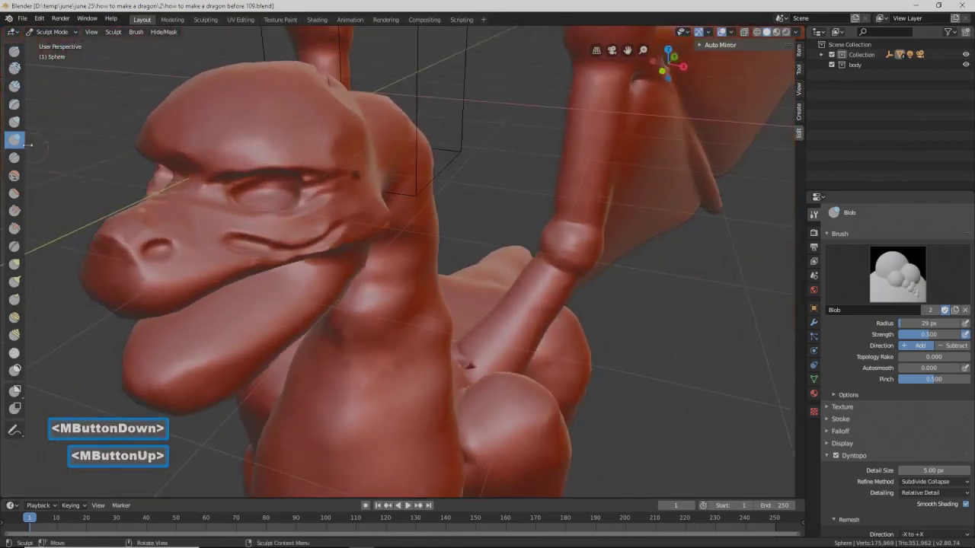
- Build up the flesh under the eye and along the snout with the Blob brush, enlarging its radius to 43 px
mouse_move(281, 234)
mouse_down()
mouse_move(301, 232)
mouse_move(274, 230)
mouse_move(298, 234)
mouse_move(328, 206)
mouse_move(320, 194)
mouse_move(308, 201)
mouse_up()
key(f)
click(329, 218)
drag(252, 212, 214, 225)
mouse_move(202, 228)
middle_down()
mouse_move(224, 247)
mouse_move(190, 193)
middle_up()
mouse_move(190, 193)
mouse_down()
mouse_move(141, 250)
mouse_move(157, 234)
mouse_move(193, 273)
mouse_up()
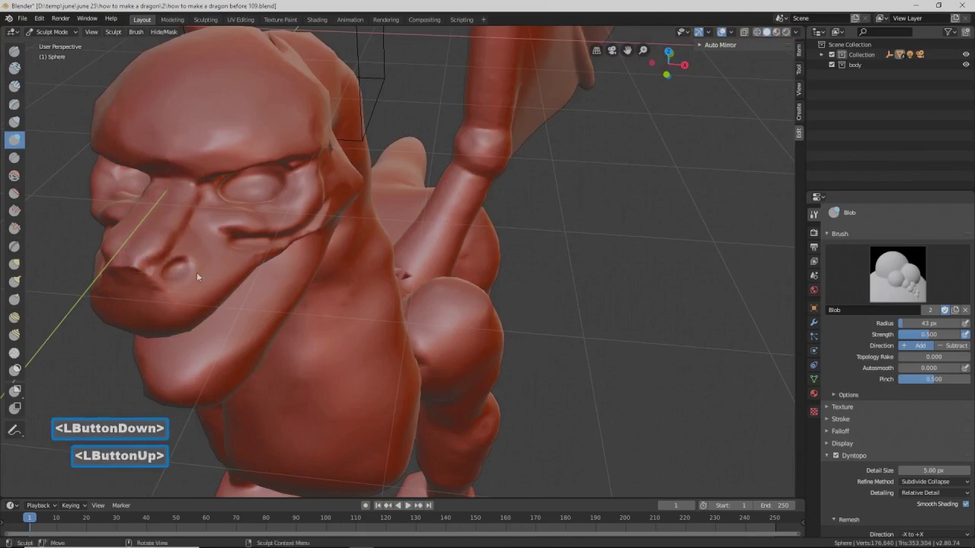
middle_drag(186, 258, 148, 233)
mouse_move(195, 200)
mouse_down()
mouse_move(204, 194)
mouse_move(163, 244)
mouse_up()
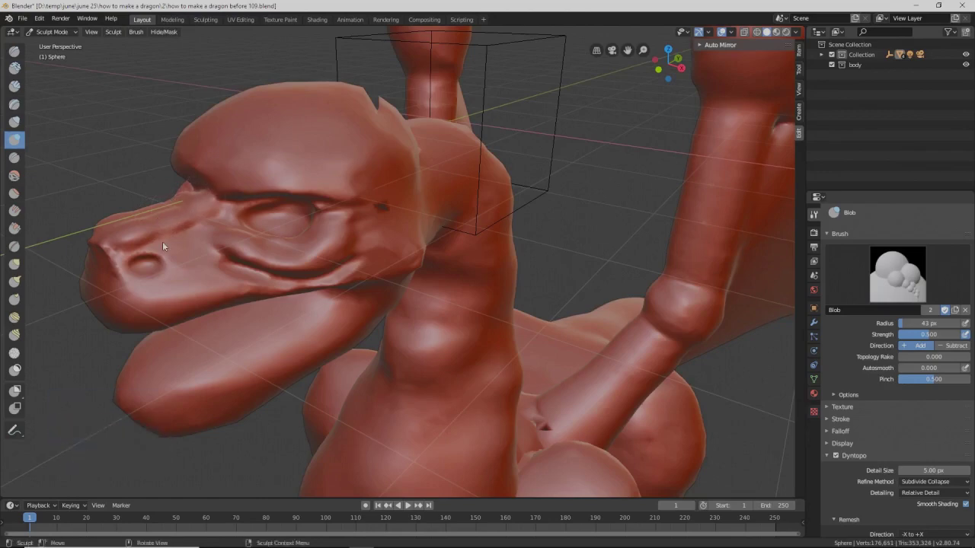
- Smooth the front end of the cheek ridge and the surface around the nostril
middle_drag(175, 248, 224, 248)
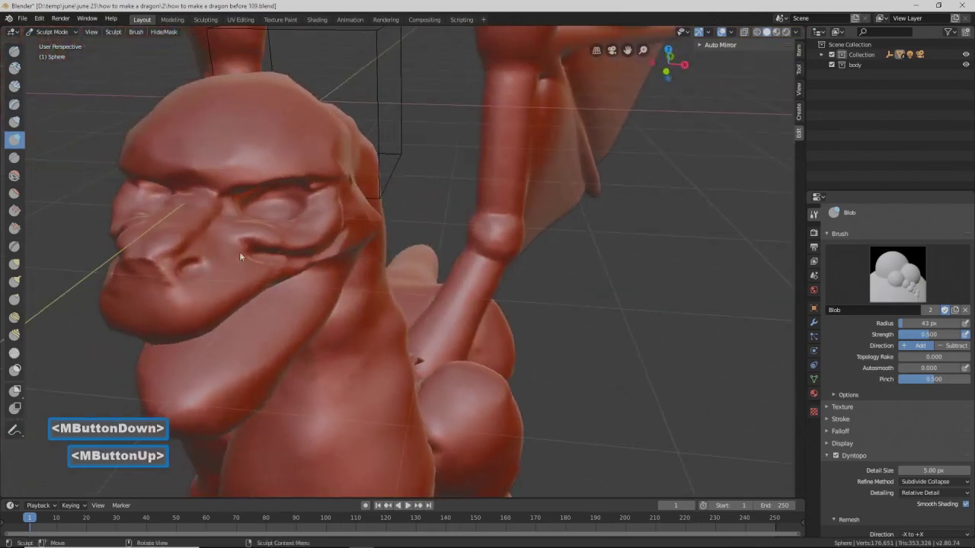
mouse_move(250, 252)
shift+mouse_down()
mouse_move(316, 249)
mouse_move(236, 244)
mouse_move(235, 264)
shift+mouse_up()
mouse_move(235, 264)
middle_down()
mouse_move(188, 255)
mouse_move(247, 259)
middle_up()
shift+drag(168, 271, 183, 279)
middle_drag(183, 279, 122, 237)
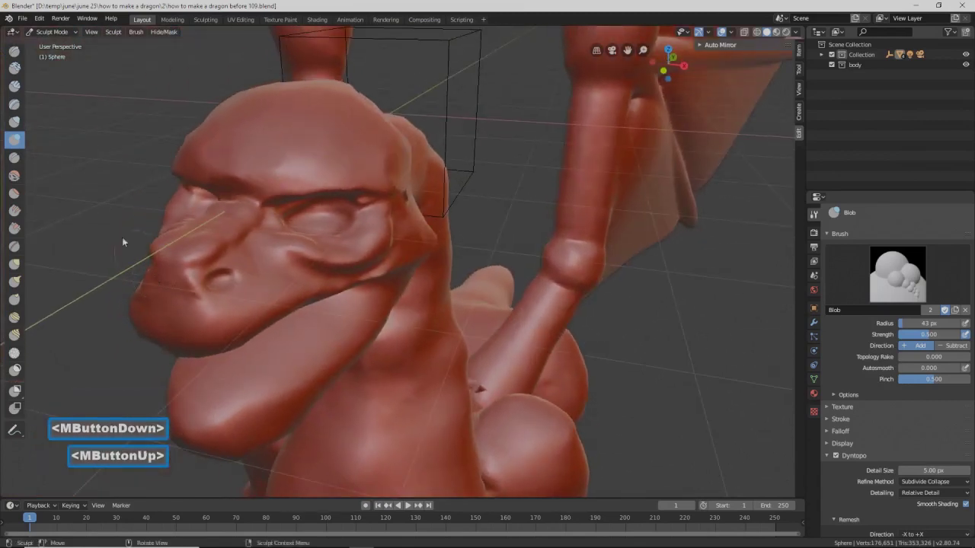
- Build a raised rim around the nostril with additive Blob brush strokes
scroll(210, 291, up, 5)
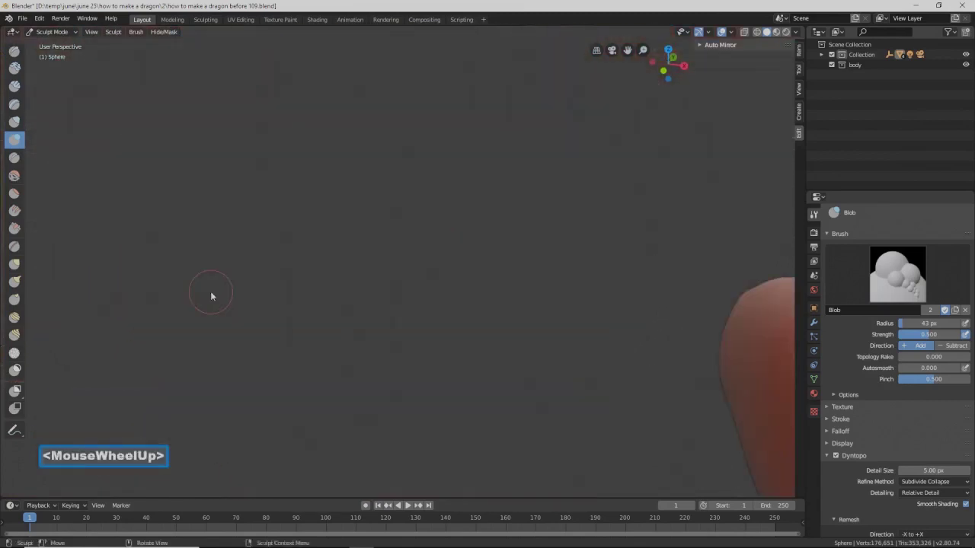
scroll(210, 291, down, 5)
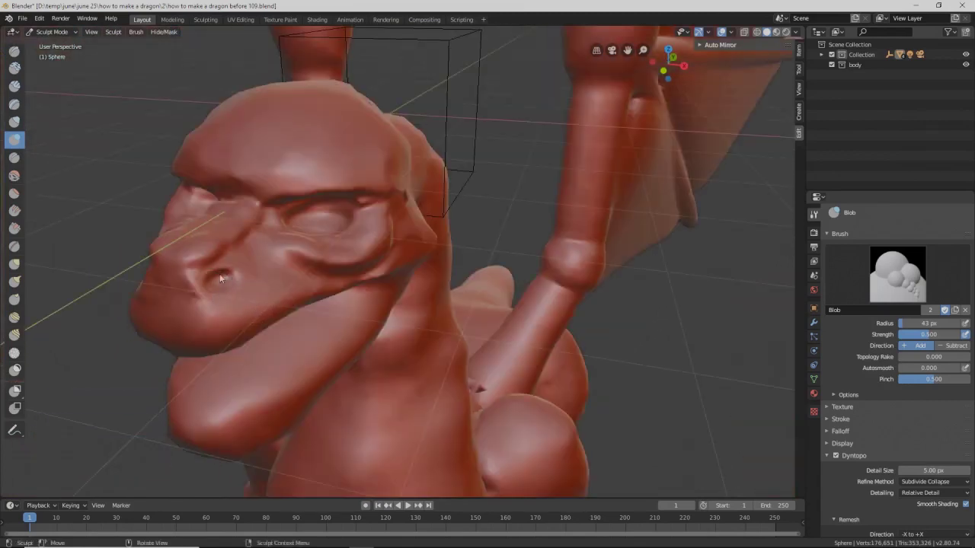
ctrl+middle_drag(256, 298, 247, 298)
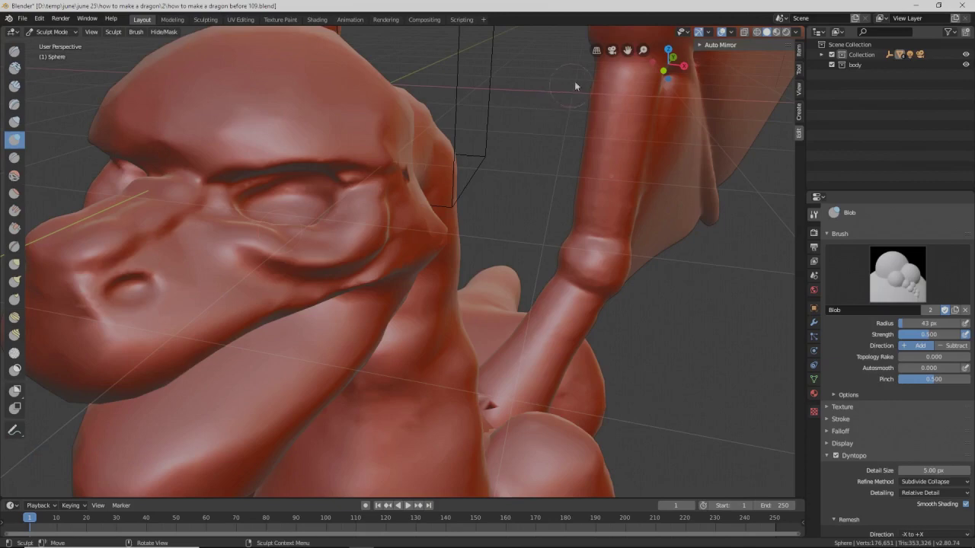
mouse_move(643, 51)
mouse_down()
mouse_move(642, 74)
mouse_move(643, 33)
mouse_move(643, 59)
mouse_move(643, 50)
mouse_up()
key(ctrl)
ctrl+middle_drag(262, 251, 262, 252)
shift+middle_drag(201, 282, 206, 279)
middle_drag(426, 279, 447, 306)
drag(533, 329, 554, 324)
mouse_move(601, 346)
mouse_down()
mouse_move(553, 330)
mouse_move(513, 353)
mouse_move(530, 390)
mouse_move(582, 395)
mouse_up()
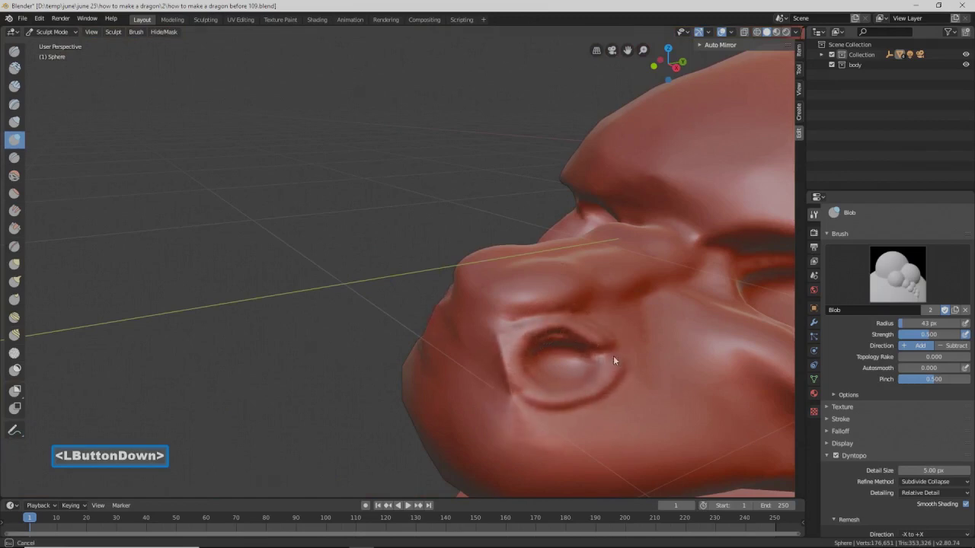
drag(510, 353, 509, 381)
- Add volume to the front of the snout below the nostrils with the Blob brush
mouse_move(476, 366)
middle_down()
mouse_move(514, 361)
mouse_move(457, 343)
middle_up()
mouse_move(442, 368)
mouse_down()
mouse_move(424, 351)
mouse_move(442, 314)
mouse_move(420, 405)
mouse_move(461, 314)
mouse_move(434, 400)
mouse_up()
mouse_move(435, 401)
middle_down()
mouse_move(537, 352)
mouse_move(504, 344)
mouse_move(592, 353)
mouse_move(599, 367)
middle_up()
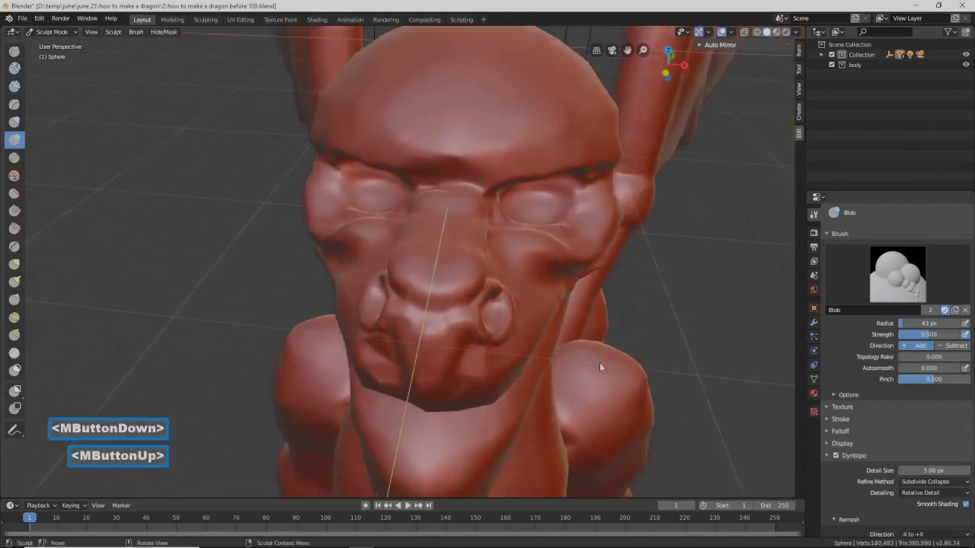
- Pull the snout tip and the side of the face into shape using the Grab brush at a 91 px radius
shift+middle_drag(620, 301, 614, 297)
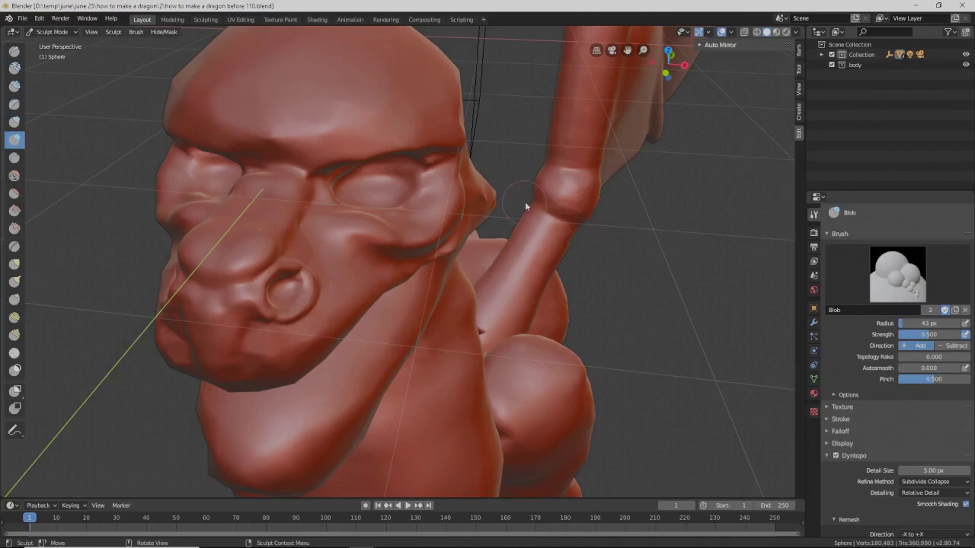
mouse_move(533, 182)
ctrl+middle_down()
mouse_move(531, 212)
mouse_move(539, 204)
mouse_move(514, 184)
mouse_move(521, 212)
ctrl+middle_up()
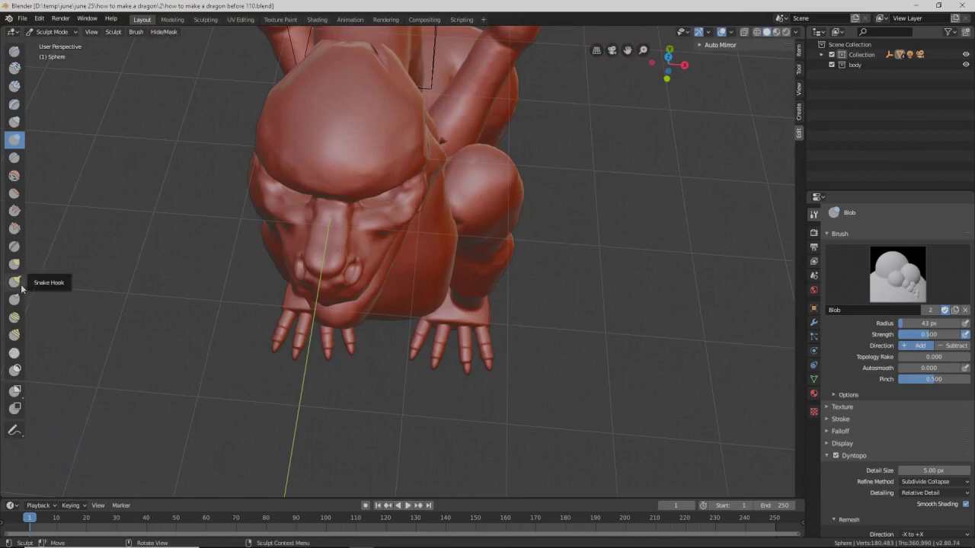
click(15, 263)
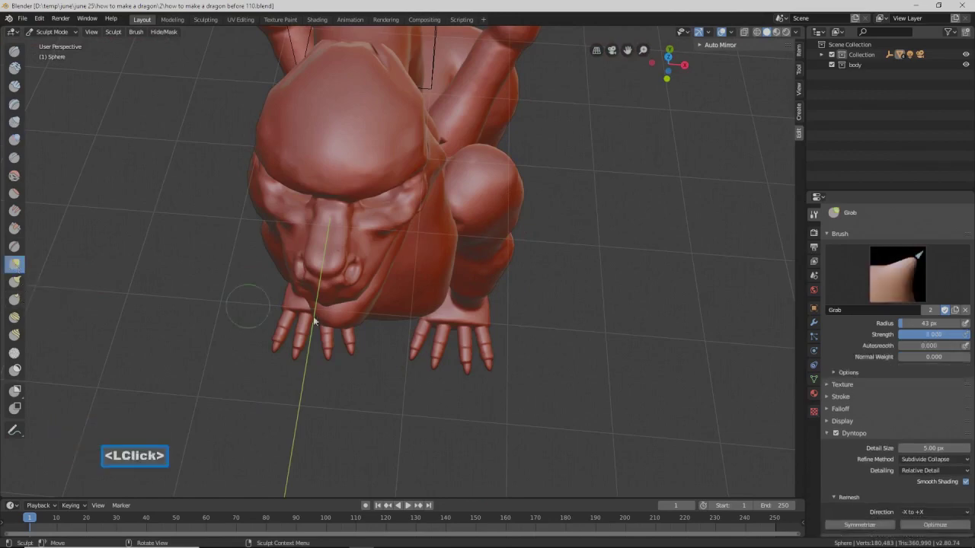
key(f)
click(327, 309)
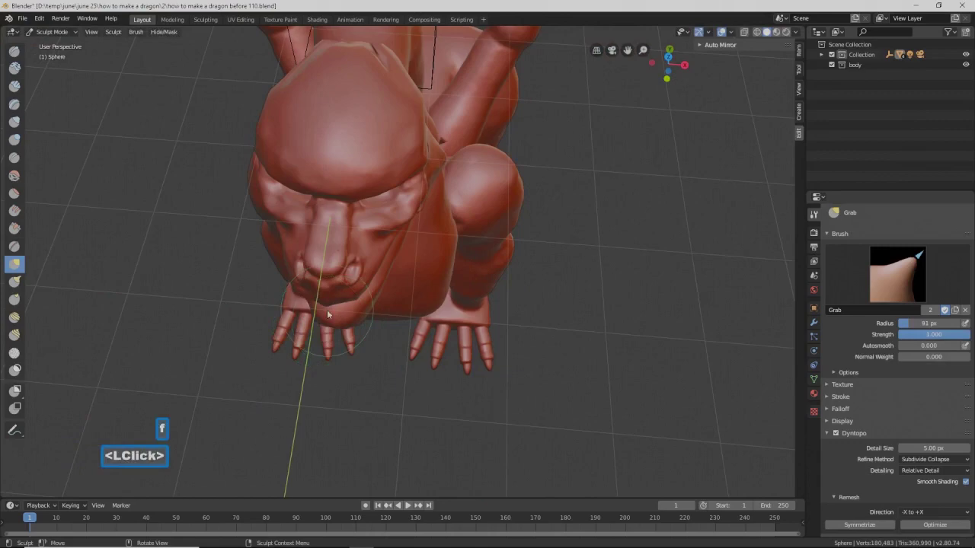
mouse_move(327, 308)
mouse_down()
mouse_move(325, 316)
mouse_move(328, 306)
mouse_up()
drag(383, 250, 378, 248)
- Refine the profile of the head and jaws from several angles with Grab brush strokes
mouse_move(377, 247)
middle_down()
mouse_move(423, 201)
mouse_move(418, 174)
mouse_move(439, 208)
middle_up()
drag(438, 208, 452, 210)
mouse_move(453, 210)
middle_down()
mouse_move(441, 217)
mouse_move(447, 229)
mouse_move(414, 218)
mouse_move(445, 168)
middle_up()
drag(450, 156, 459, 150)
mouse_move(459, 149)
middle_down()
mouse_move(433, 130)
mouse_move(482, 142)
middle_up()
drag(481, 143, 495, 144)
mouse_move(435, 196)
middle_down()
mouse_move(511, 177)
mouse_move(527, 204)
mouse_move(512, 202)
mouse_move(527, 212)
middle_up()
middle_drag(443, 310, 458, 300)
mouse_move(457, 286)
mouse_down()
mouse_move(438, 297)
mouse_move(462, 276)
mouse_move(453, 274)
mouse_move(481, 282)
mouse_up()
mouse_move(481, 282)
middle_down()
mouse_move(427, 261)
mouse_move(388, 261)
middle_up()
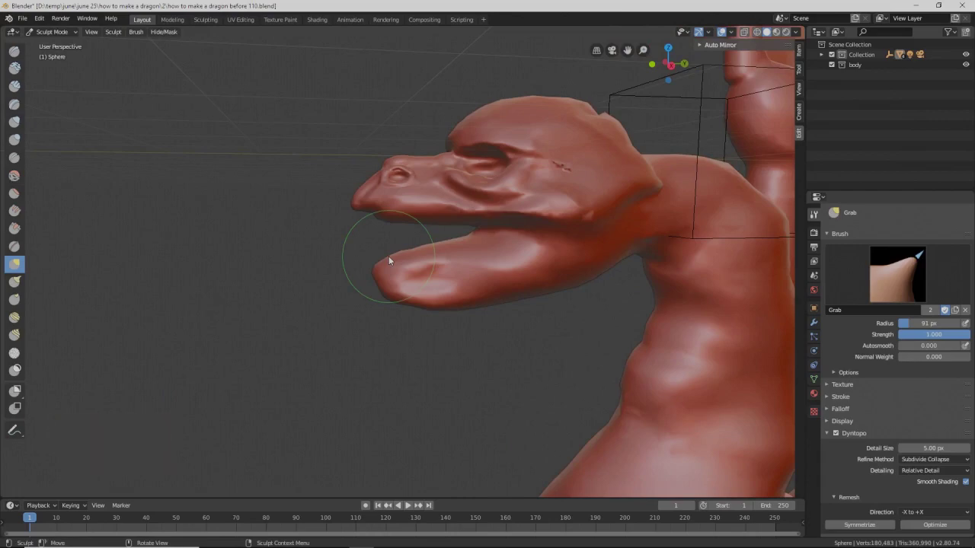
- Pull the cheek down over the corner of the mouth with the Grab brush
key(Pause)
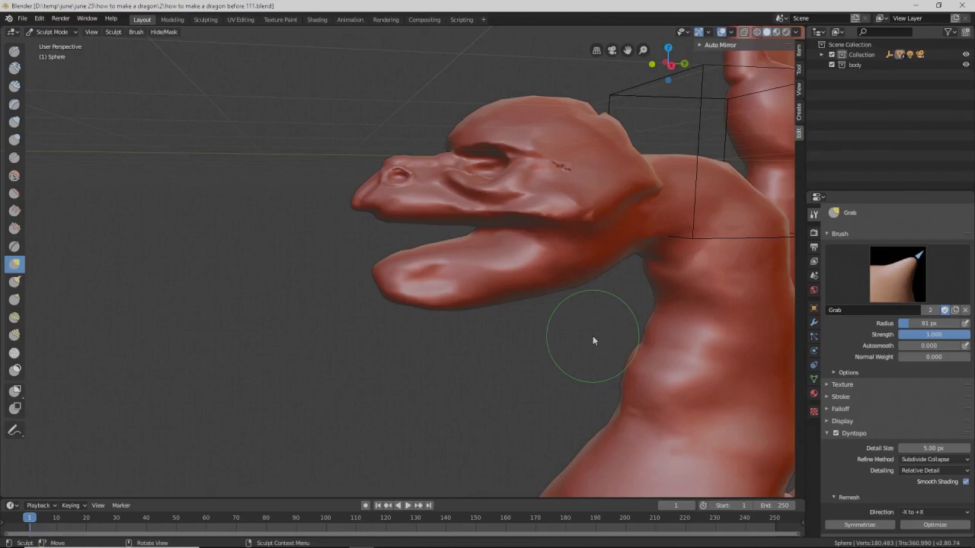
shift+middle_drag(609, 330, 602, 326)
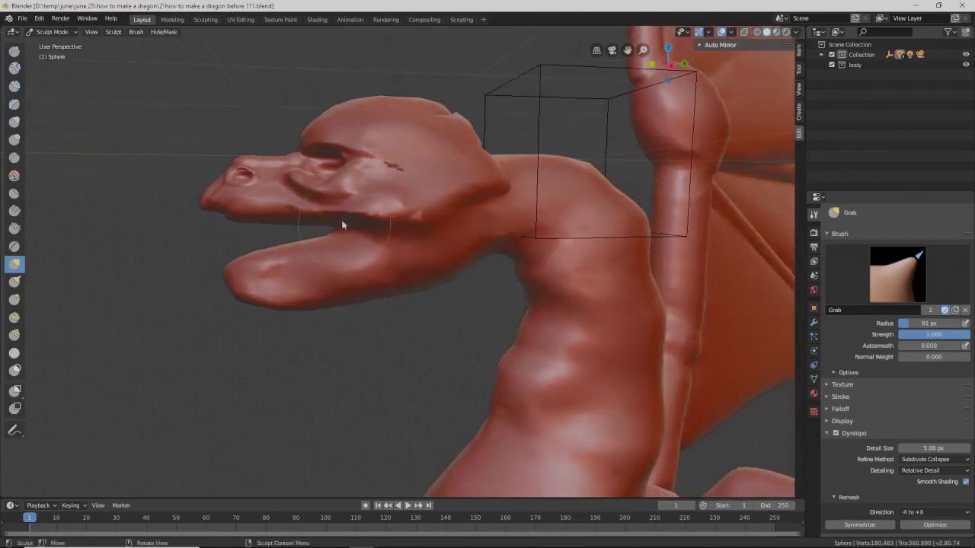
mouse_move(388, 187)
mouse_down()
mouse_move(360, 192)
mouse_move(379, 196)
mouse_up()
- Mask the whole upper head and upper jaw with the Box Mask tool, leaving the lower jaw unmasked
click(16, 391)
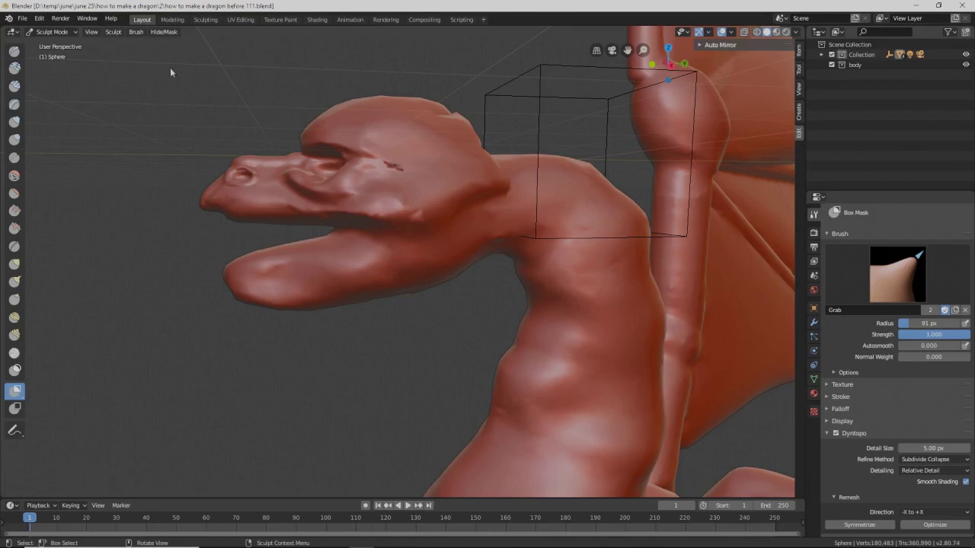
drag(133, 48, 510, 227)
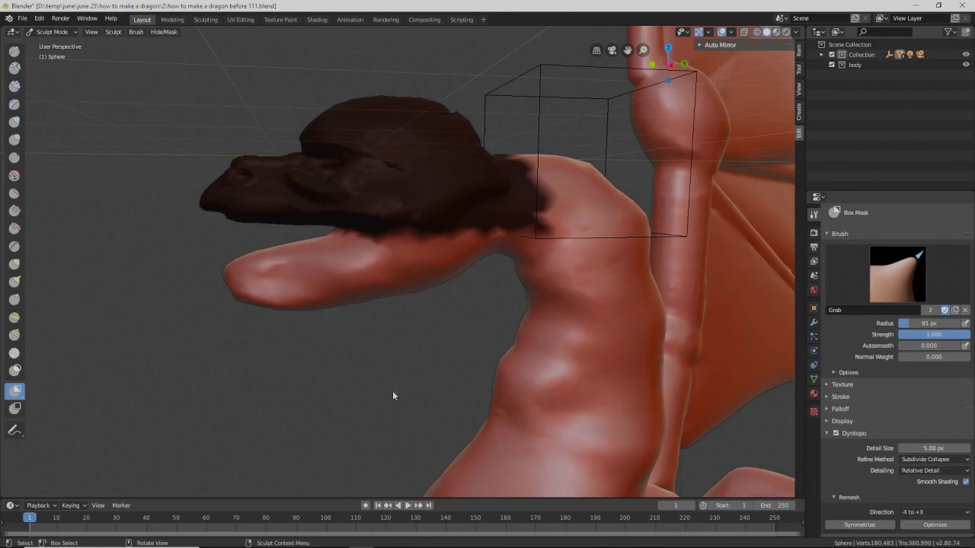
key(Pause)
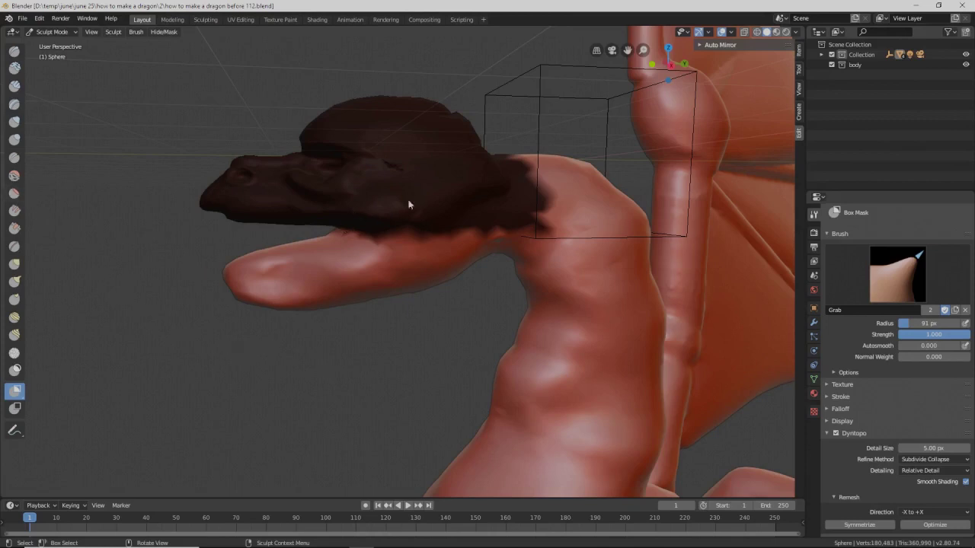
- Reshape the unmasked lower jaw using the Grab brush at a 126 px radius, pushing its underside up to thin the front
mouse_move(335, 346)
middle_down()
mouse_move(374, 343)
mouse_move(415, 367)
mouse_move(443, 358)
mouse_move(342, 339)
mouse_move(333, 318)
mouse_move(374, 350)
mouse_move(404, 358)
mouse_move(371, 337)
mouse_move(451, 377)
mouse_move(363, 353)
mouse_move(429, 381)
mouse_move(332, 329)
mouse_move(337, 337)
middle_up()
click(15, 264)
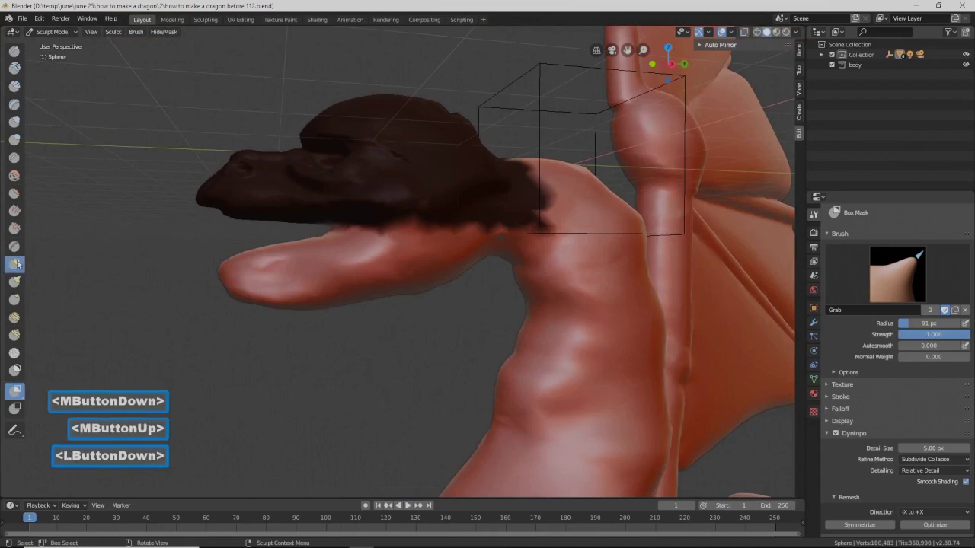
key(f)
click(289, 302)
mouse_move(288, 298)
mouse_down()
mouse_move(290, 283)
mouse_move(323, 290)
mouse_up()
mouse_move(324, 290)
middle_down()
mouse_move(396, 322)
mouse_move(343, 294)
mouse_move(300, 286)
mouse_move(326, 288)
middle_up()
drag(300, 281, 303, 279)
mouse_move(303, 280)
middle_down()
mouse_move(359, 287)
mouse_move(338, 295)
mouse_move(348, 303)
middle_up()
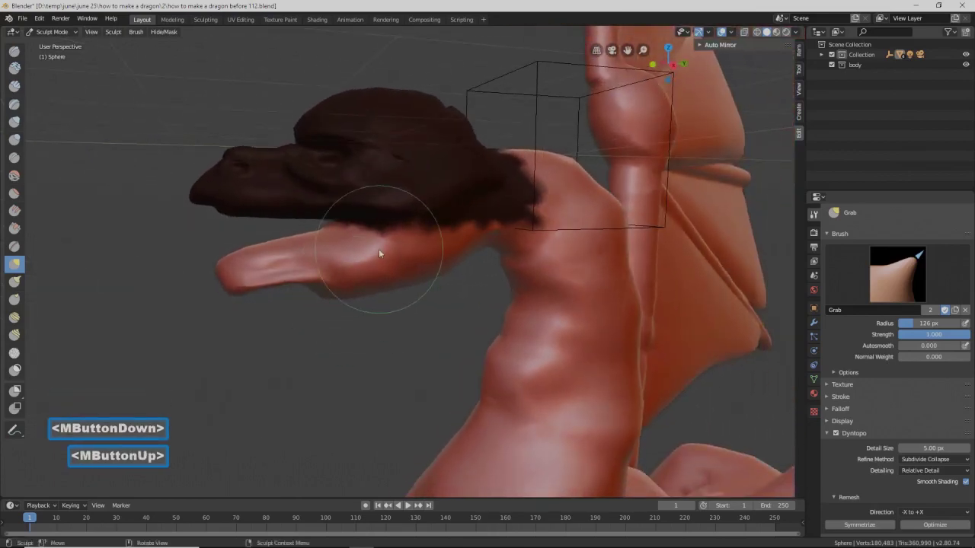
middle_drag(431, 226, 404, 224)
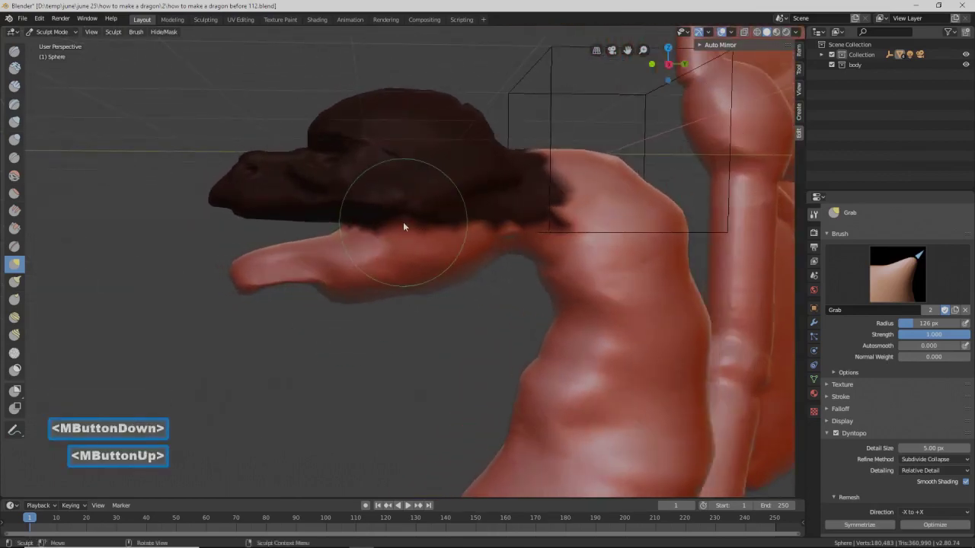
- Carve the lower jaw along the mask's lower edge with inverted Blob strokes at 23 px radius, and clear the mask
click(15, 139)
key(f)
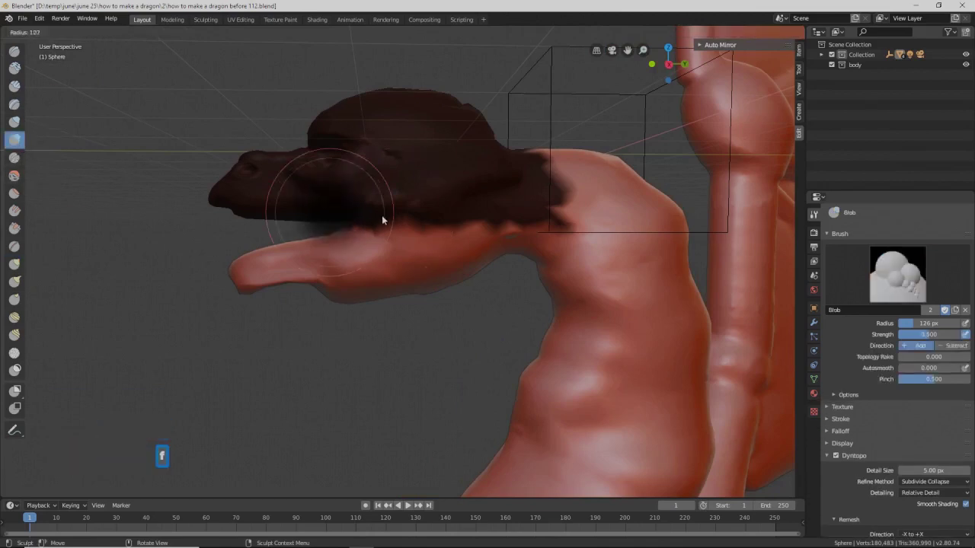
click(366, 219)
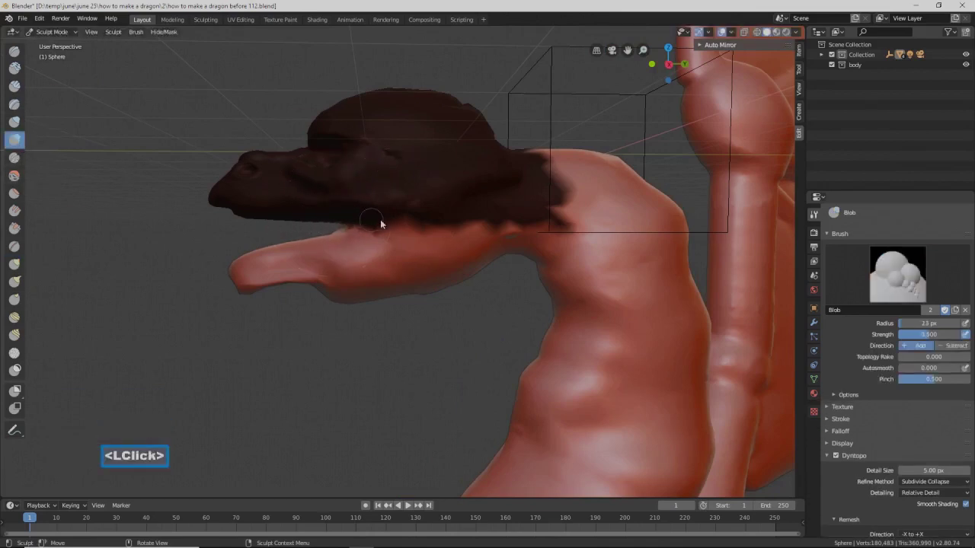
mouse_move(384, 221)
ctrl+mouse_down()
mouse_move(376, 227)
mouse_move(442, 237)
mouse_move(463, 234)
mouse_move(412, 228)
mouse_move(476, 230)
mouse_move(361, 222)
mouse_move(480, 231)
mouse_move(363, 220)
mouse_move(410, 227)
mouse_move(368, 228)
ctrl+mouse_up()
mouse_move(368, 227)
middle_down()
mouse_move(345, 234)
mouse_move(419, 238)
middle_up()
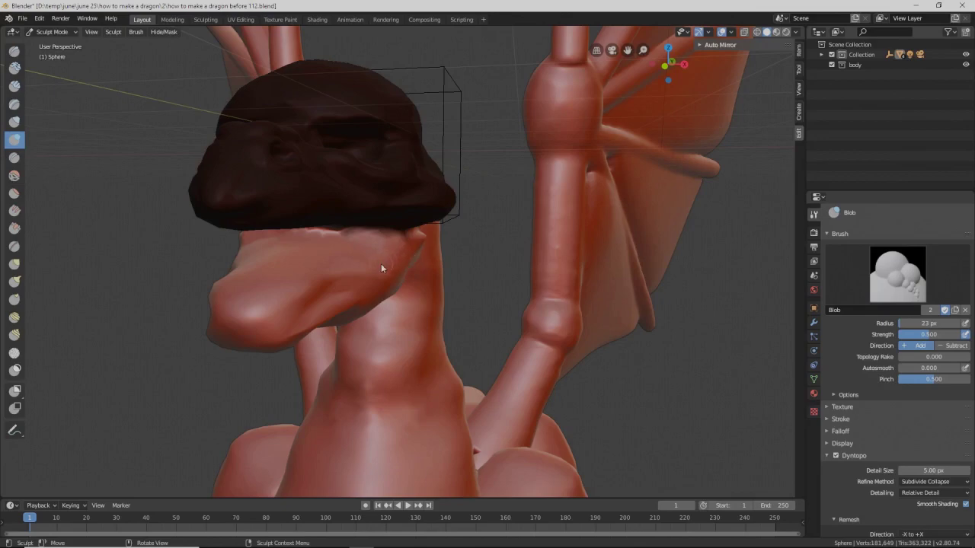
key(alt)
key(alt+m)
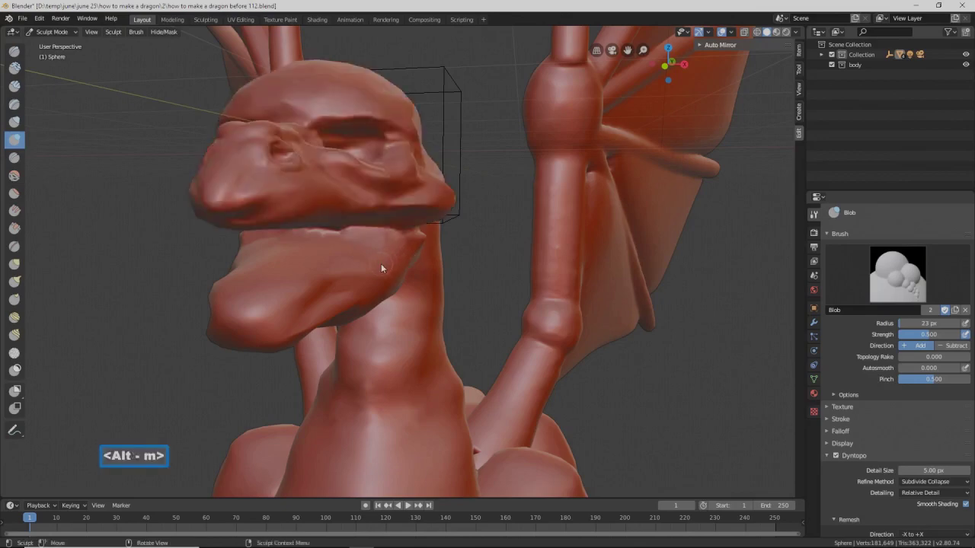
- Hide the upper head and upper jaw with the Box Hide tool to expose the top of the lower jaw
middle_drag(388, 259, 319, 255)
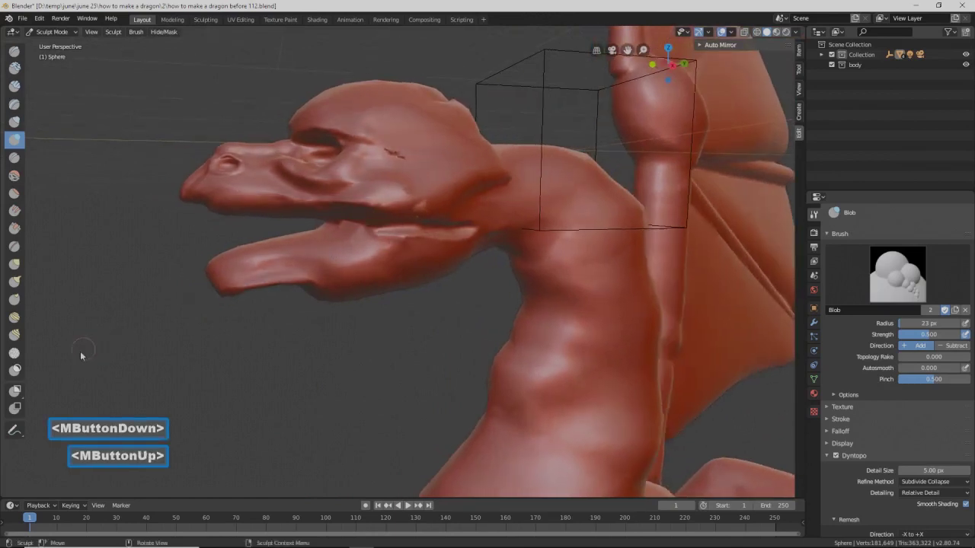
click(15, 410)
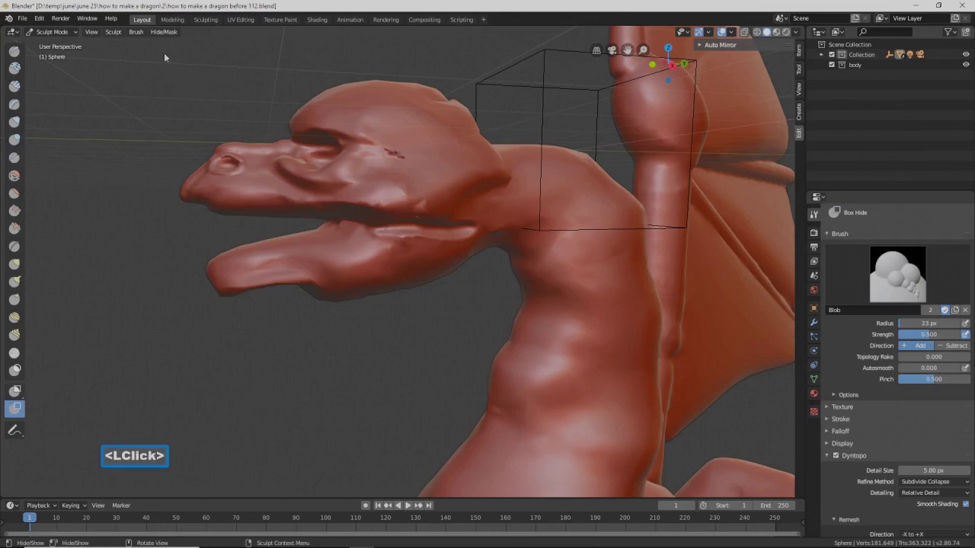
drag(135, 45, 506, 218)
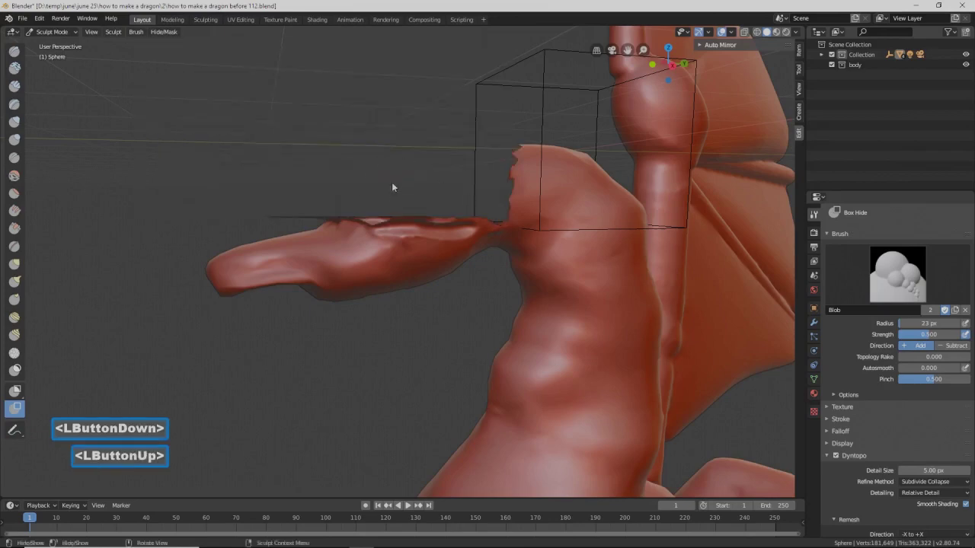
middle_drag(364, 182, 296, 186)
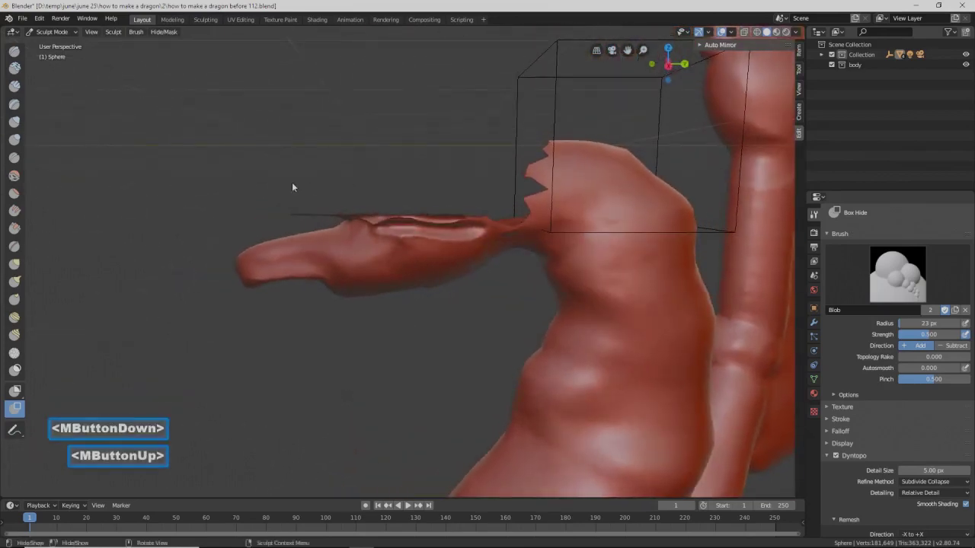
- Hide the upper head and upper jaw again with Box Hide, down to the top edge of the lower jaw
click(277, 187)
drag(272, 175, 311, 219)
click(154, 52)
drag(154, 52, 521, 226)
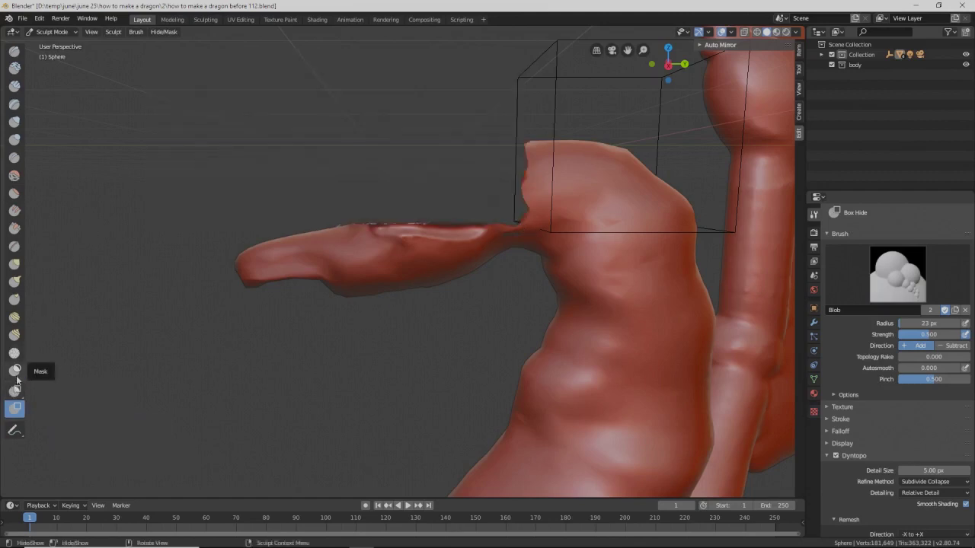
click(18, 139)
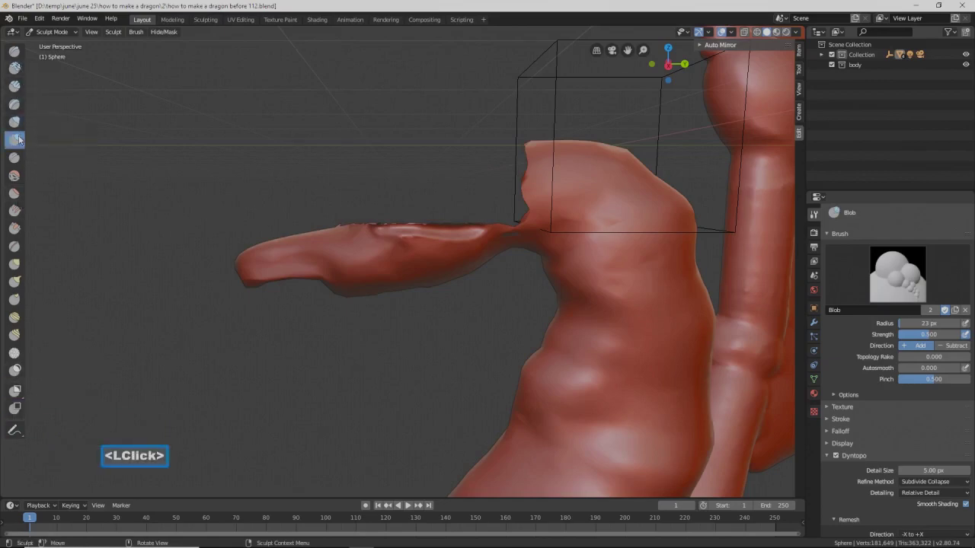
middle_drag(212, 193, 305, 251)
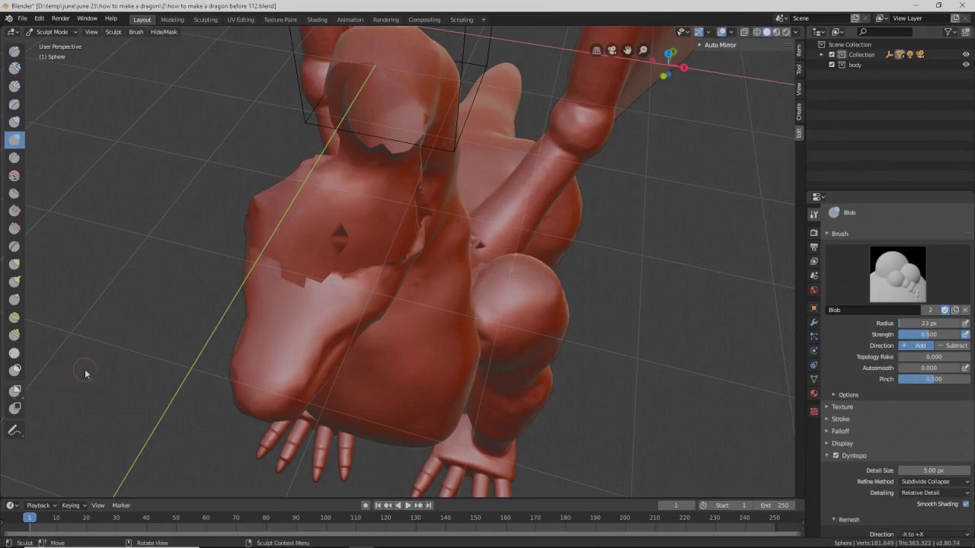
- Reveal all hidden geometry so the upper head and upper jaw are shown above the lower jaw
key(alt+h)
middle_drag(198, 349, 191, 302)
scroll(216, 312, up, 5)
scroll(214, 308, down, 4)
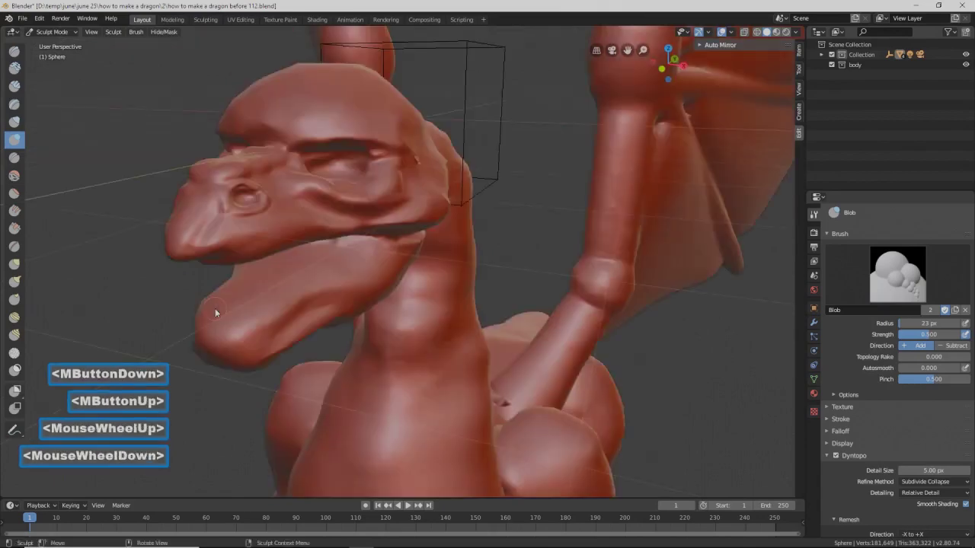
ctrl+middle_drag(280, 323, 274, 272)
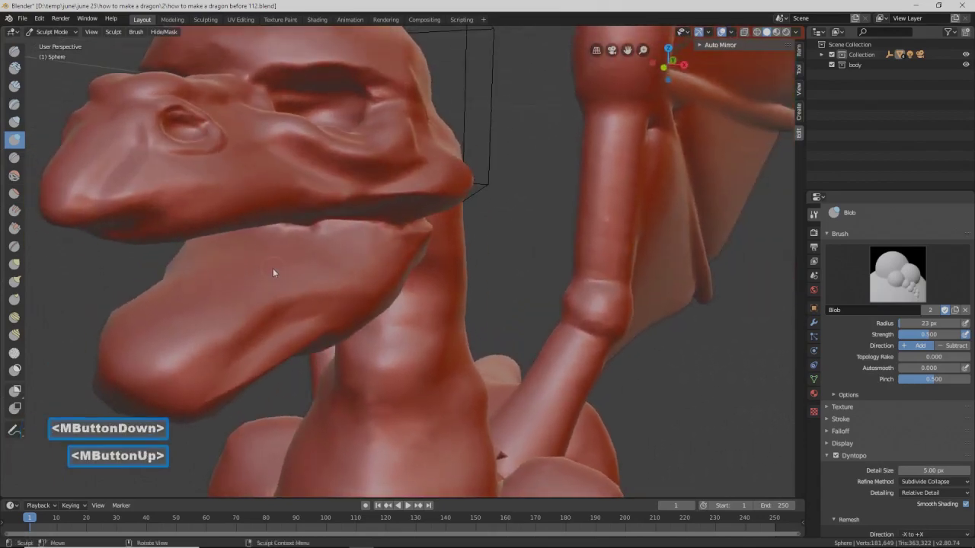
- Choose the Mask brush and set its strength to 1
click(16, 370)
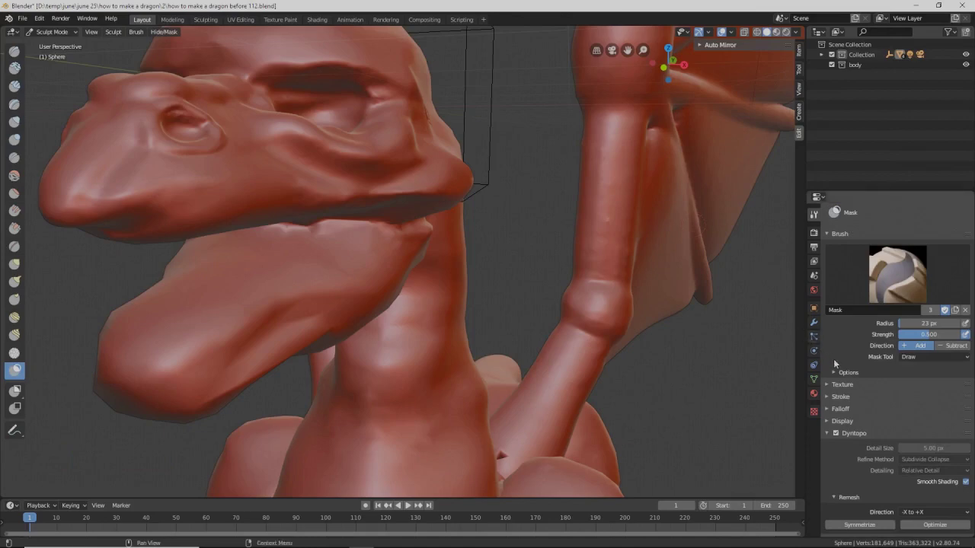
scroll(833, 359, down, 1)
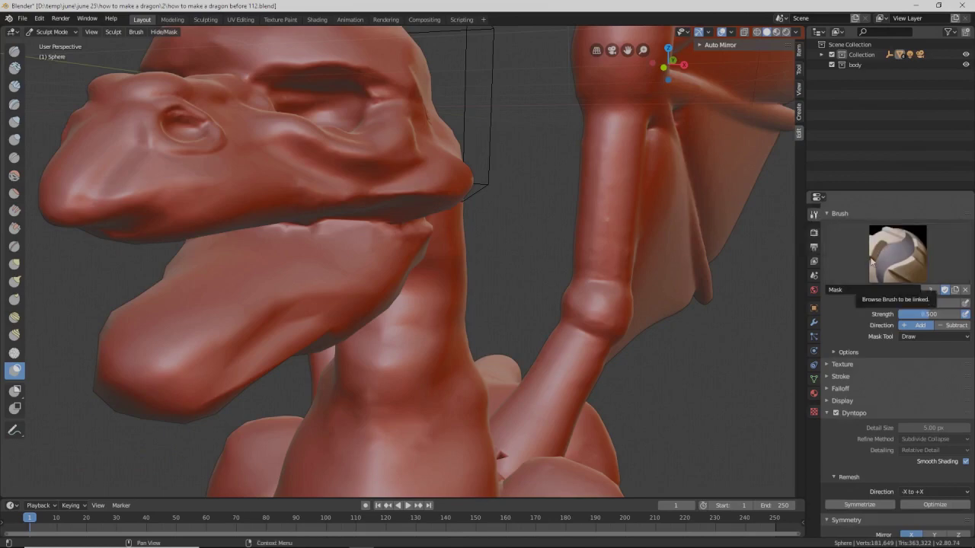
click(920, 315)
text(1)
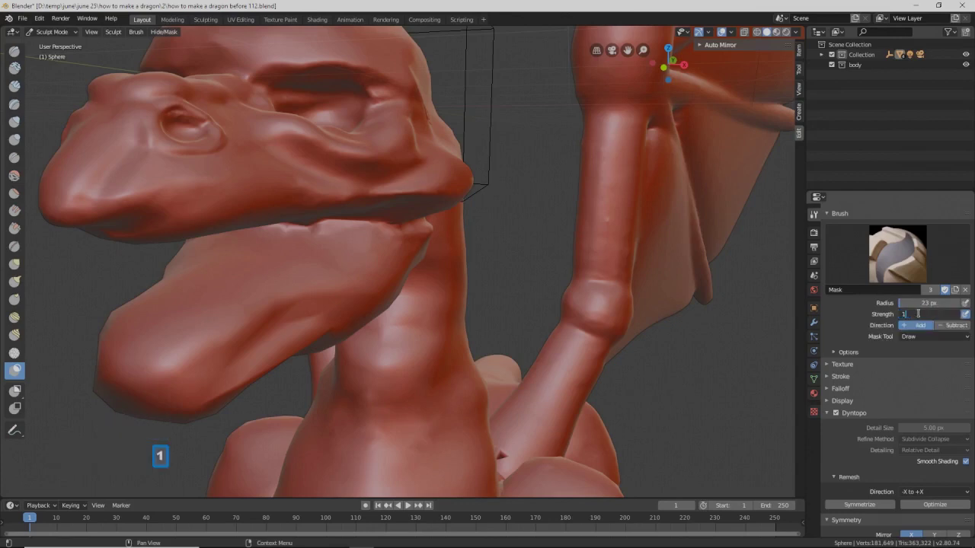
key(Return)
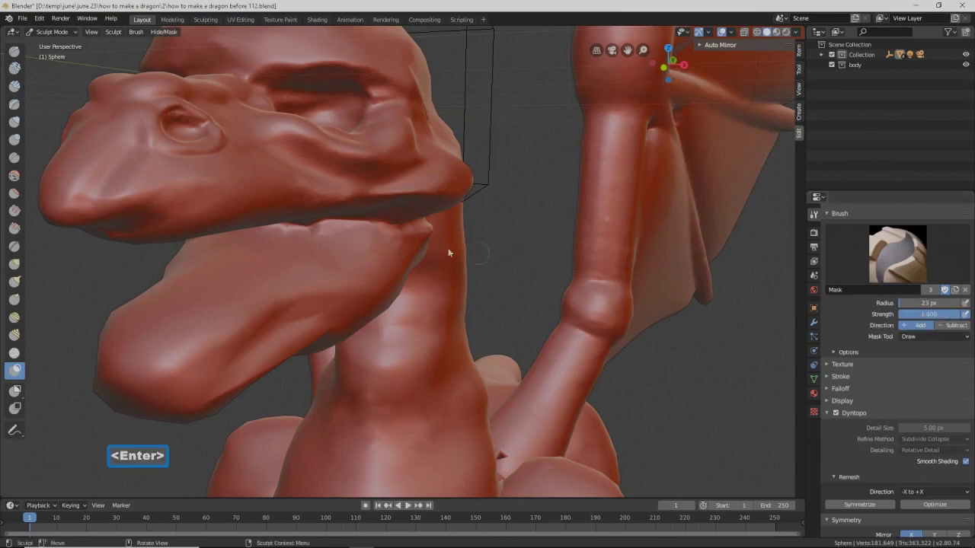
- Paint a trial mask patch on the upper surface of the lower jaw and clear it
mouse_move(237, 273)
mouse_down()
mouse_move(198, 308)
mouse_move(290, 265)
mouse_up()
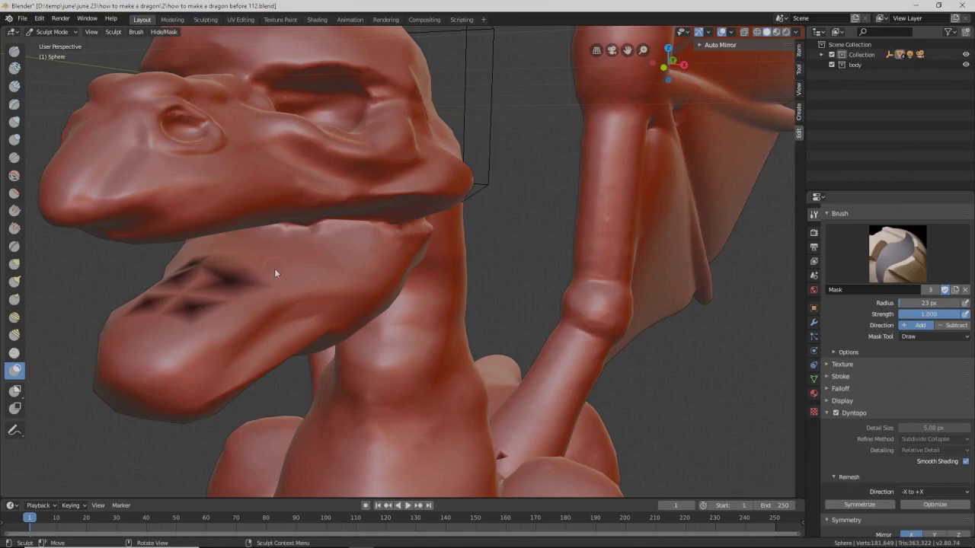
key(alt)
key(alt+m)
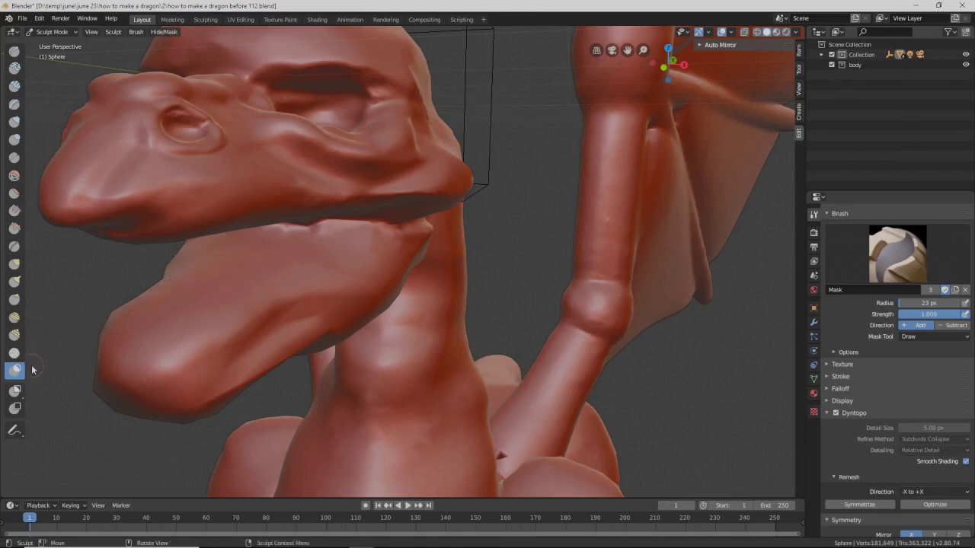
- Simplify the lower jaw's top and side surface with the Simplify brush at 48 px radius, and save as file version 113
click(14, 352)
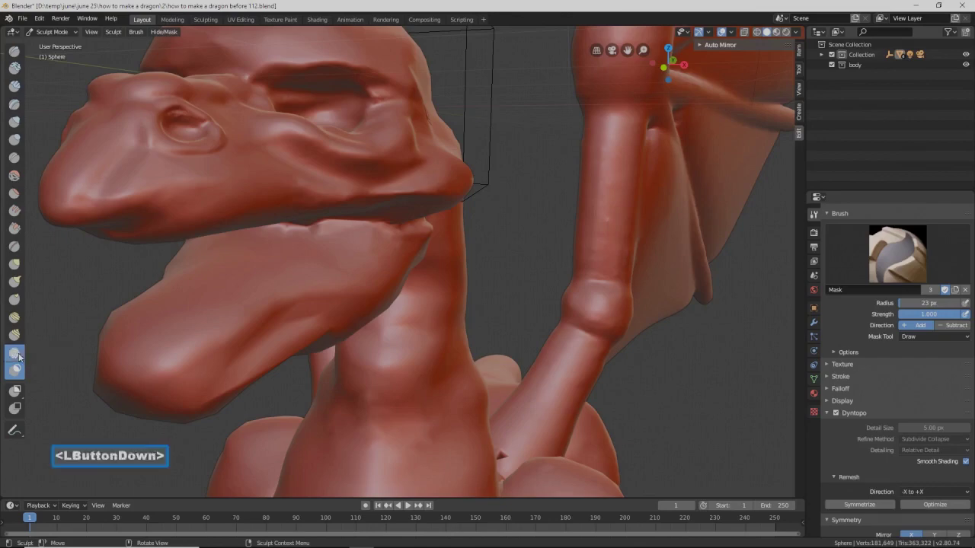
key(f)
click(220, 303)
mouse_move(220, 302)
mouse_down()
mouse_move(199, 303)
mouse_move(198, 290)
mouse_move(323, 261)
mouse_up()
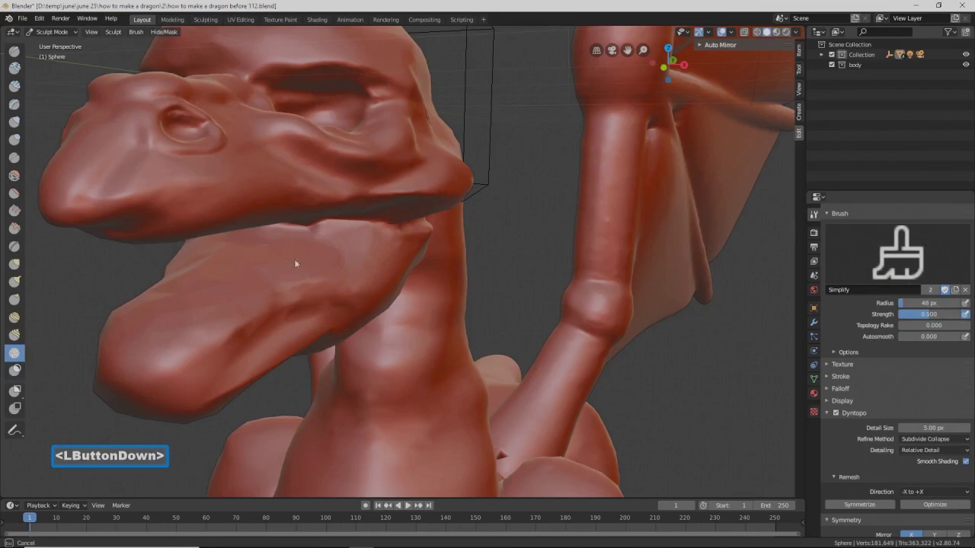
mouse_move(209, 288)
mouse_down()
mouse_move(156, 313)
mouse_move(151, 329)
mouse_move(222, 304)
mouse_up()
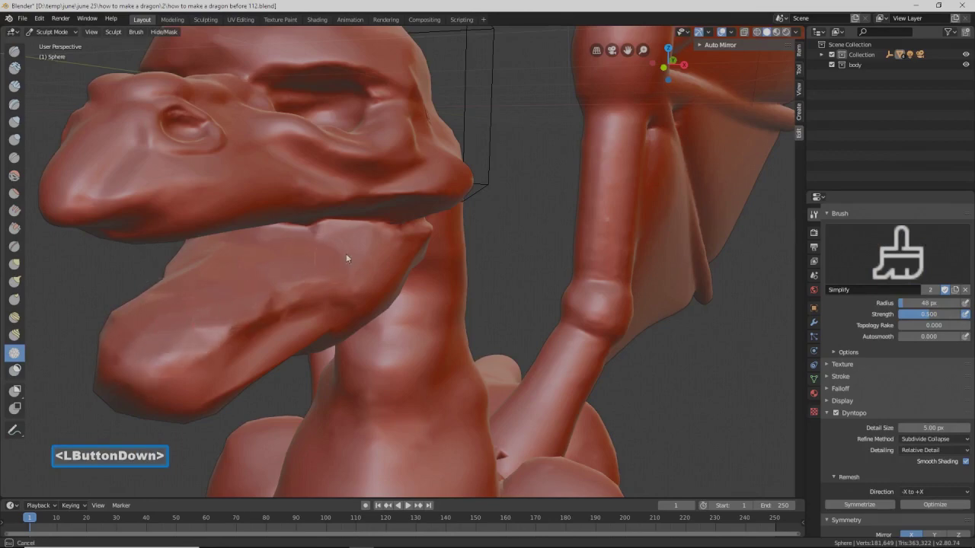
mouse_move(205, 312)
mouse_down()
mouse_move(344, 264)
mouse_move(323, 271)
mouse_up()
mouse_move(301, 276)
mouse_down()
mouse_move(217, 288)
mouse_move(151, 335)
mouse_move(328, 250)
mouse_up()
mouse_move(329, 250)
middle_down()
mouse_move(307, 261)
mouse_move(317, 233)
middle_up()
mouse_move(212, 219)
mouse_down()
mouse_move(196, 265)
mouse_move(203, 218)
mouse_move(247, 226)
mouse_move(176, 215)
mouse_move(309, 252)
mouse_move(291, 257)
mouse_up()
mouse_move(355, 267)
mouse_down()
mouse_move(273, 280)
mouse_move(346, 275)
mouse_move(265, 265)
mouse_move(246, 278)
mouse_up()
middle_drag(247, 279, 238, 285)
mouse_move(221, 280)
mouse_down()
mouse_move(210, 276)
mouse_move(185, 331)
mouse_move(199, 345)
mouse_up()
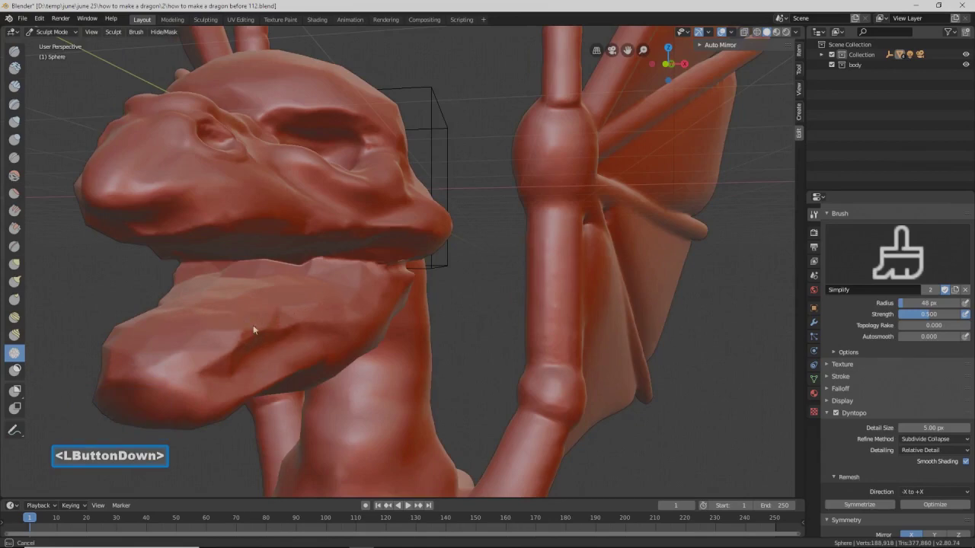
drag(200, 300, 303, 280)
mouse_move(303, 281)
middle_down()
mouse_move(290, 265)
mouse_move(319, 268)
middle_up()
mouse_move(260, 252)
mouse_down()
mouse_move(211, 268)
mouse_move(287, 252)
mouse_move(355, 281)
mouse_up()
middle_drag(355, 280, 349, 308)
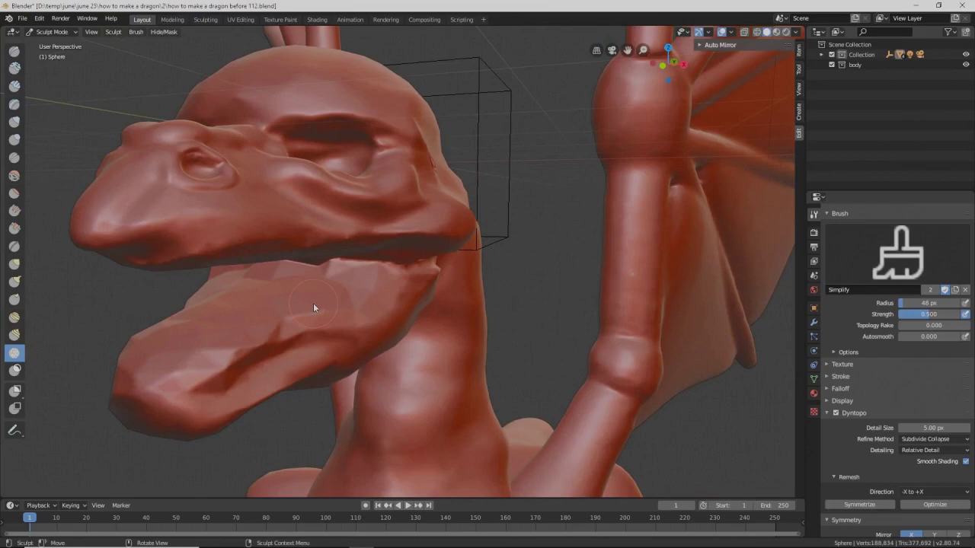
key(Pause)
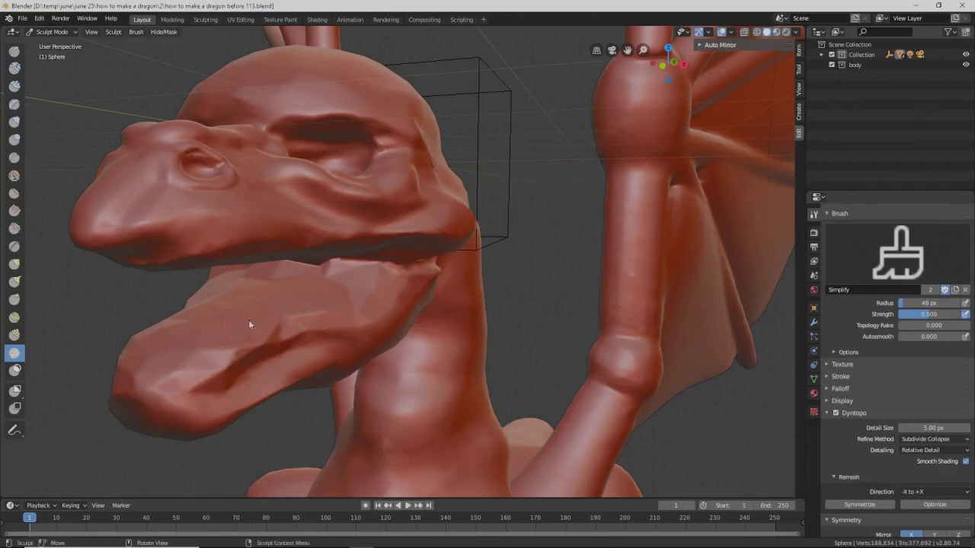
- Mask the upper surface of the lower jaw with the Mask brush at 48 px radius, leaving its outer rim unmasked
click(16, 372)
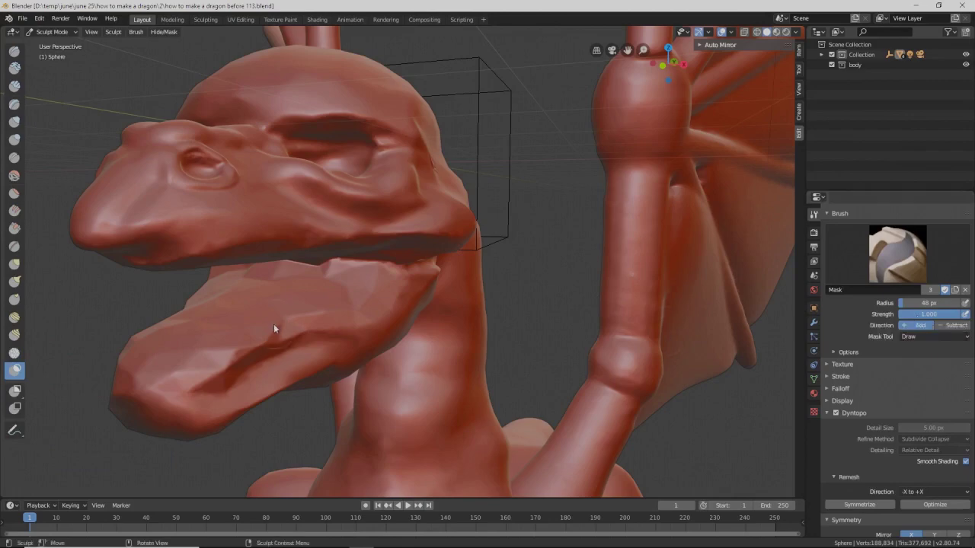
mouse_move(269, 312)
mouse_down()
mouse_move(226, 336)
mouse_move(227, 325)
mouse_move(160, 343)
mouse_move(175, 343)
mouse_move(167, 346)
mouse_move(248, 293)
mouse_move(282, 298)
mouse_move(213, 297)
mouse_move(227, 312)
mouse_move(342, 285)
mouse_move(202, 293)
mouse_move(255, 331)
mouse_move(169, 351)
mouse_move(358, 284)
mouse_move(261, 290)
mouse_move(359, 278)
mouse_up()
middle_drag(359, 277, 354, 285)
drag(355, 285, 280, 285)
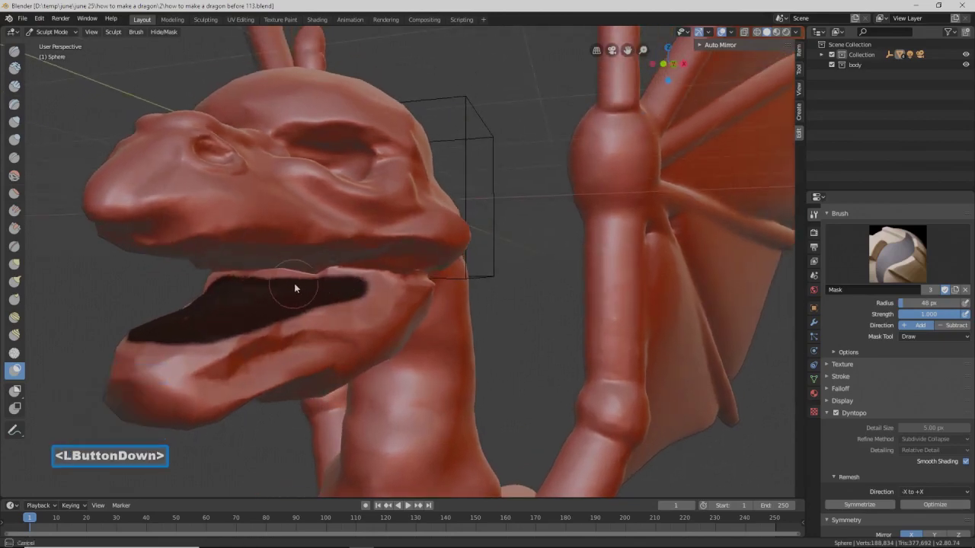
mouse_move(342, 288)
mouse_down()
mouse_move(371, 289)
mouse_move(216, 318)
mouse_up()
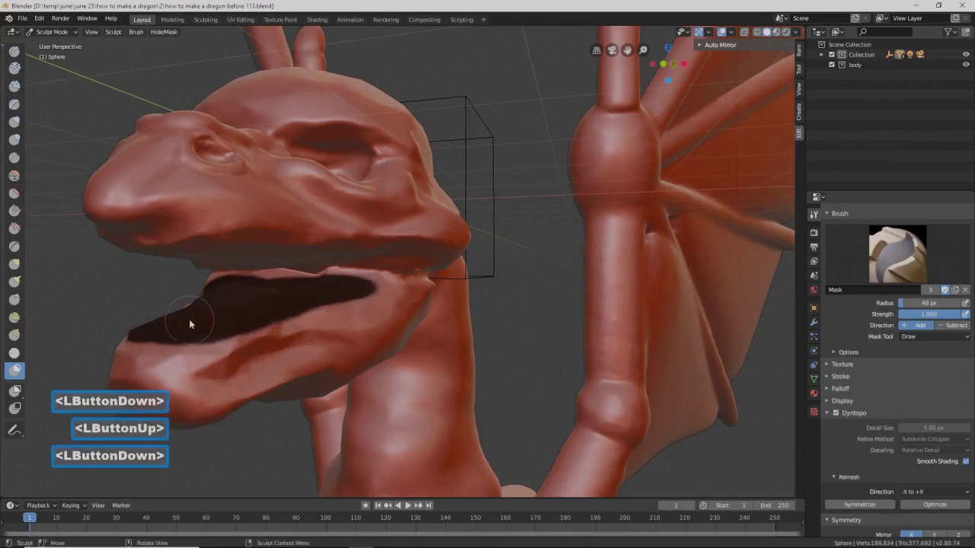
middle_drag(313, 314, 315, 309)
- Invert the mask so only the mouth floor can be sculpted, and save as file version 114
key(ctrl)
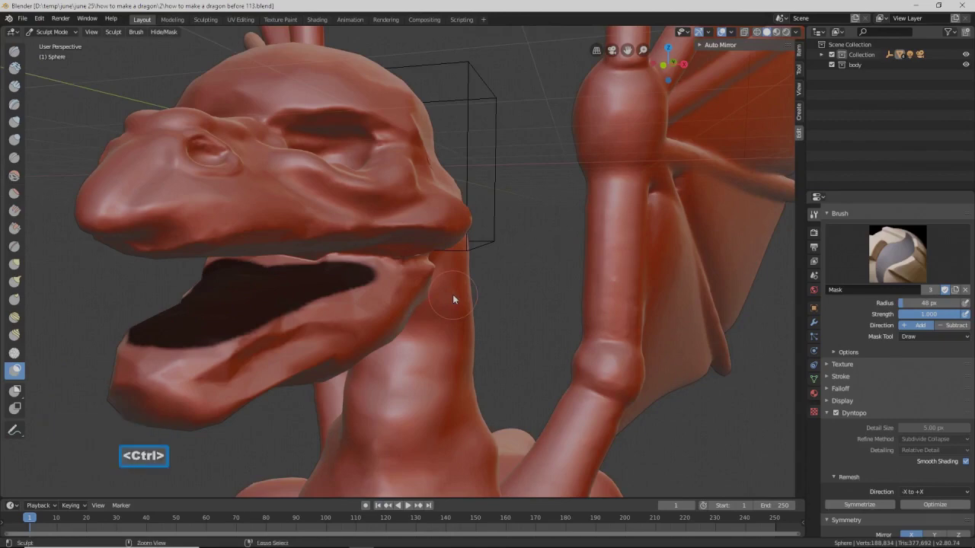
key(ctrl+i)
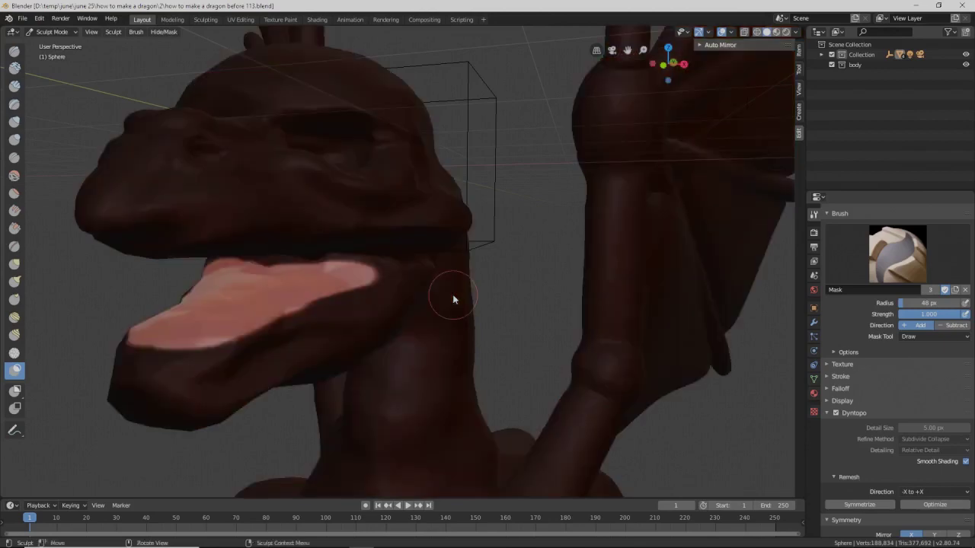
key(Pause)
- Sink the unmasked mouth floor of the lower jaw with inverted Blob strokes at a 124 px radius
click(15, 140)
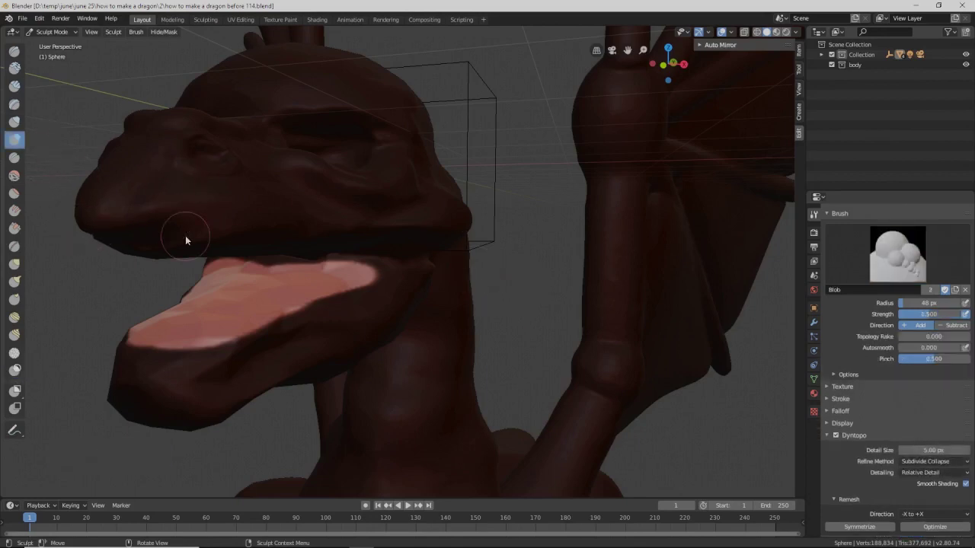
key(f)
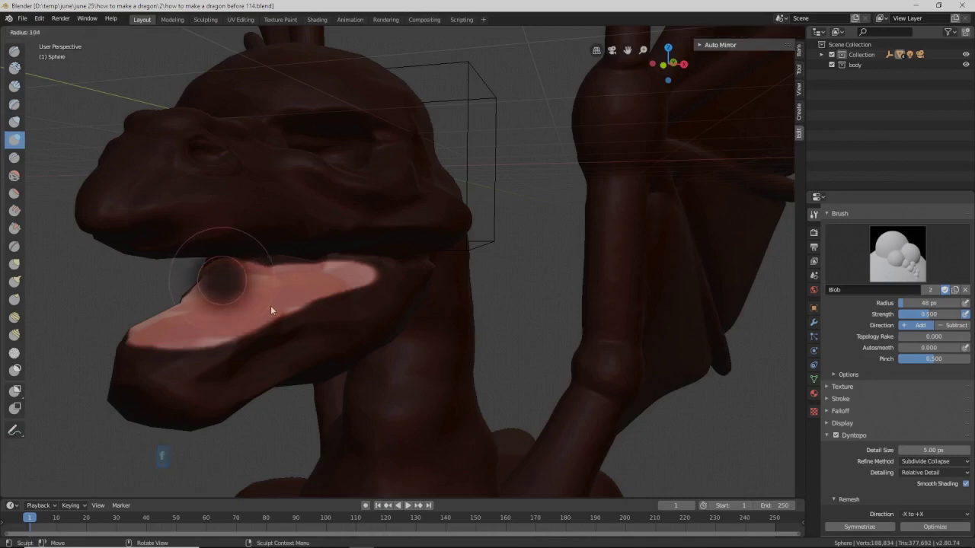
click(268, 311)
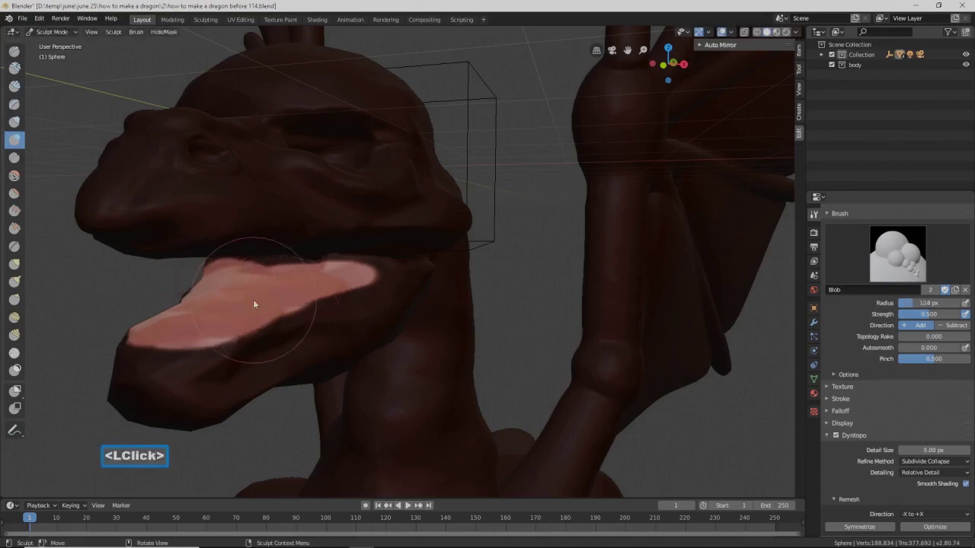
key(ctrl)
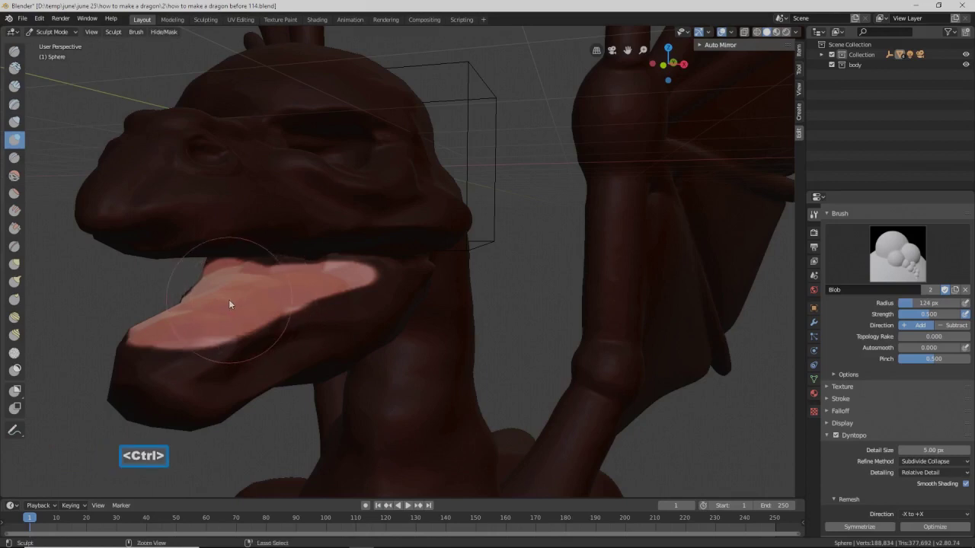
mouse_move(248, 301)
ctrl+mouse_down()
mouse_move(236, 314)
mouse_move(330, 283)
mouse_move(262, 297)
mouse_move(196, 335)
mouse_move(209, 340)
mouse_move(259, 301)
ctrl+mouse_up()
mouse_move(259, 301)
ctrl+middle_down()
mouse_move(272, 311)
mouse_move(262, 317)
ctrl+middle_up()
mouse_move(261, 317)
ctrl+mouse_down()
mouse_move(246, 305)
mouse_move(285, 278)
mouse_move(263, 278)
mouse_move(261, 296)
ctrl+mouse_up()
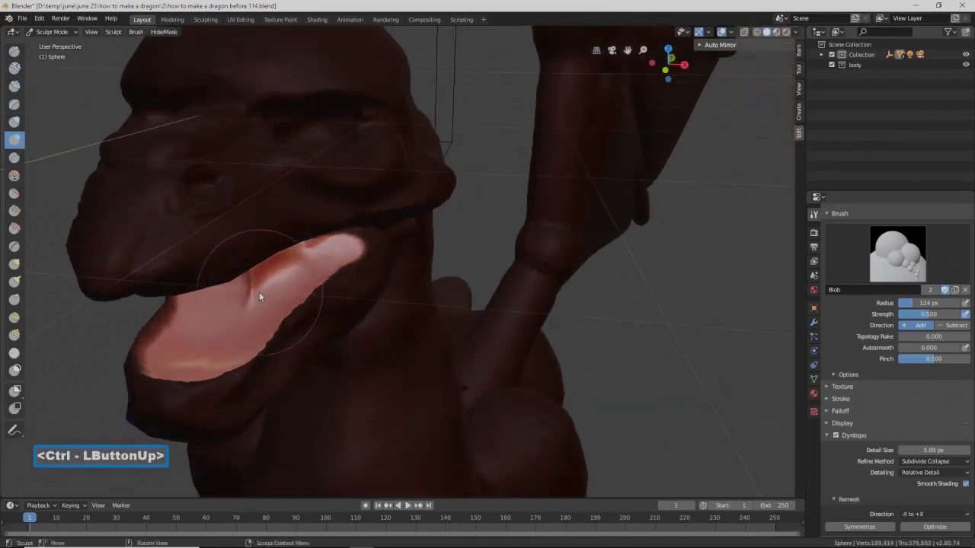
middle_drag(261, 297, 250, 275)
mouse_move(250, 274)
ctrl+mouse_down()
mouse_move(325, 266)
mouse_move(273, 283)
ctrl+mouse_up()
mouse_move(273, 283)
middle_down()
mouse_move(285, 285)
mouse_move(261, 312)
mouse_move(160, 348)
middle_up()
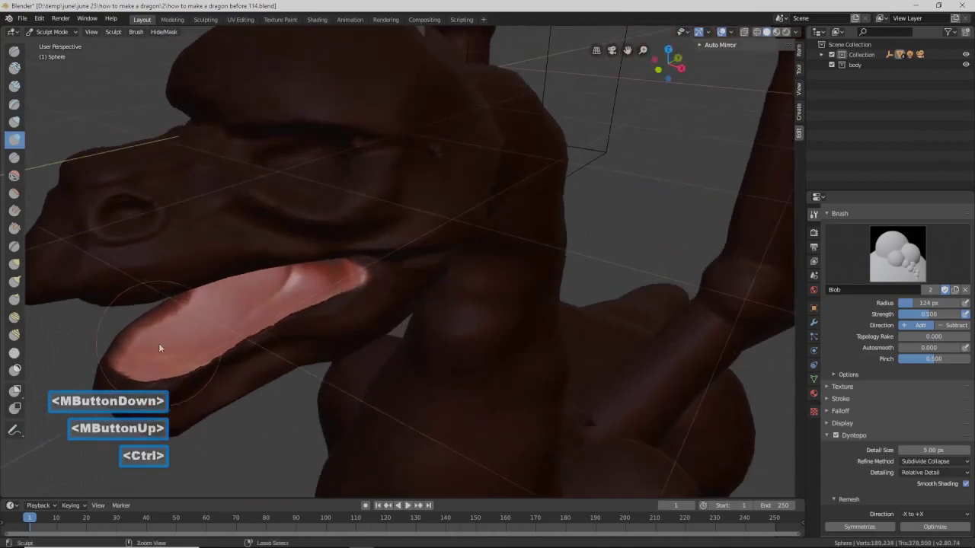
- Deepen the front and back of the mouth floor with short inverted Blob dabs, and save as file version 115
ctrl+click(155, 358)
ctrl+click(154, 360)
ctrl+click(170, 357)
ctrl+click(197, 343)
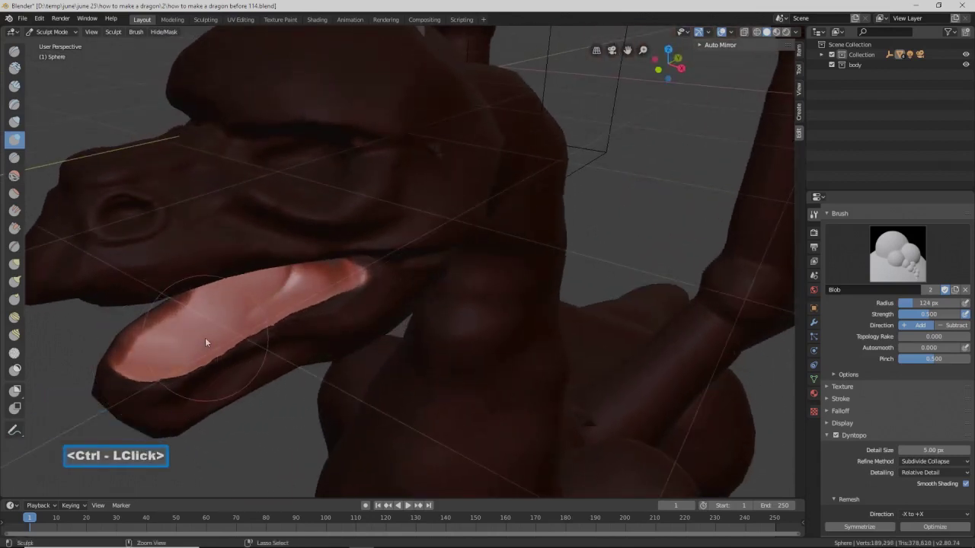
ctrl+click(283, 290)
middle_drag(304, 282, 392, 263)
ctrl+click(349, 282)
ctrl+click(346, 288)
ctrl+click(348, 308)
ctrl+click(343, 308)
ctrl+click(301, 296)
middle_drag(341, 288, 279, 297)
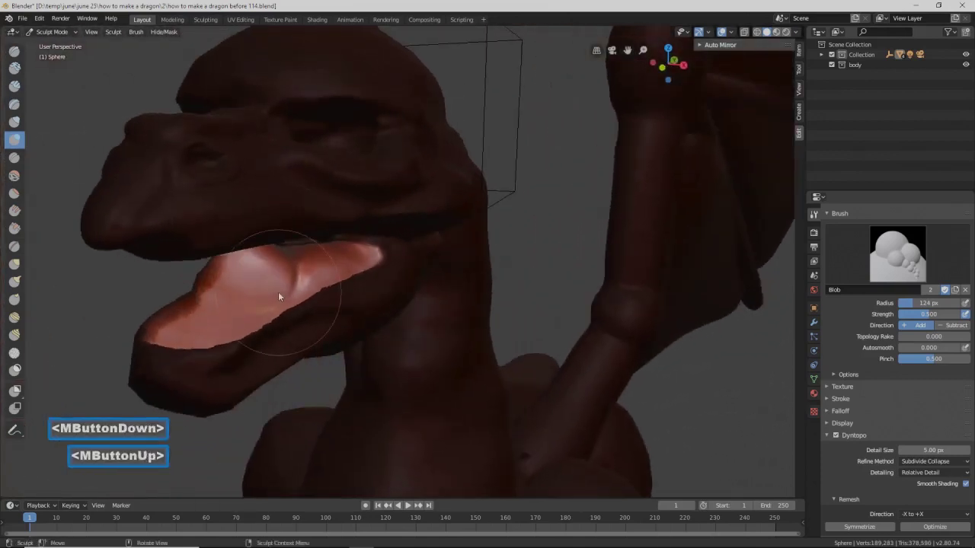
key(Pause)
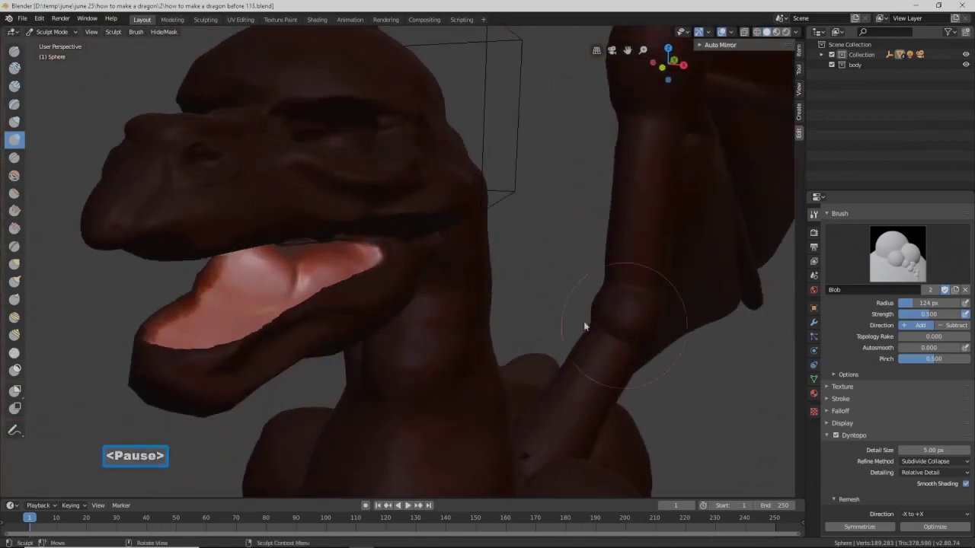
- Smooth the ridge across the middle of the hollowed mouth floor
mouse_move(438, 279)
middle_down()
mouse_move(415, 283)
mouse_move(432, 278)
middle_up()
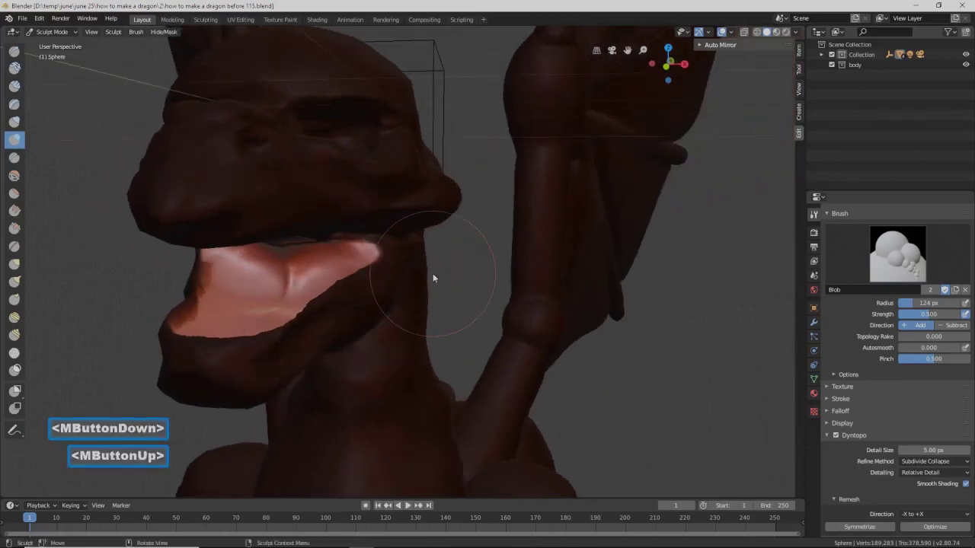
shift+double_click(288, 282)
mouse_move(286, 289)
shift+mouse_down()
mouse_move(270, 301)
mouse_move(264, 292)
shift+mouse_up()
mouse_move(264, 292)
middle_down()
mouse_move(260, 321)
mouse_move(330, 296)
mouse_move(255, 287)
mouse_move(336, 289)
mouse_move(264, 311)
mouse_move(220, 339)
mouse_move(232, 317)
mouse_move(221, 313)
mouse_move(234, 318)
mouse_move(225, 321)
middle_up()
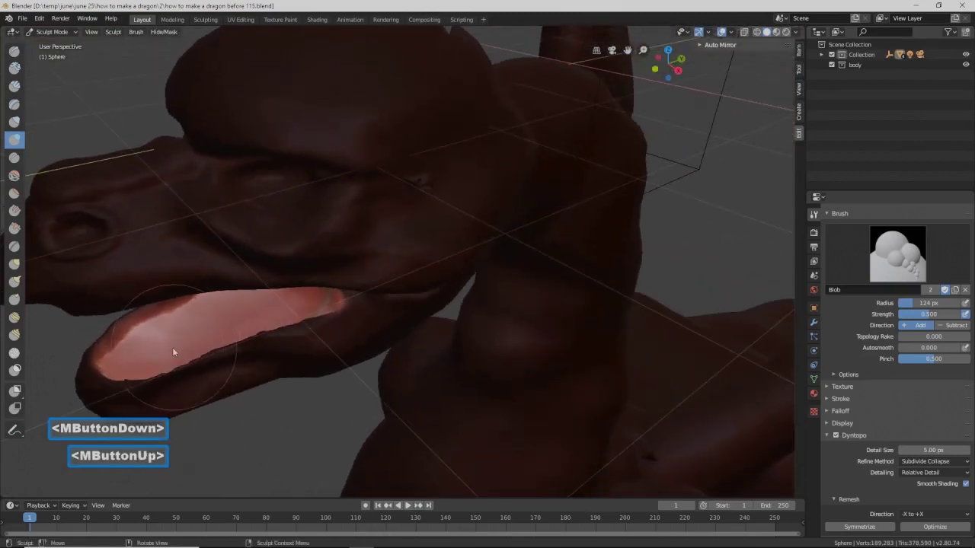
- Deepen the front end of the mouth floor with one inverted Blob dab
ctrl+click(124, 371)
middle_drag(157, 353, 212, 319)
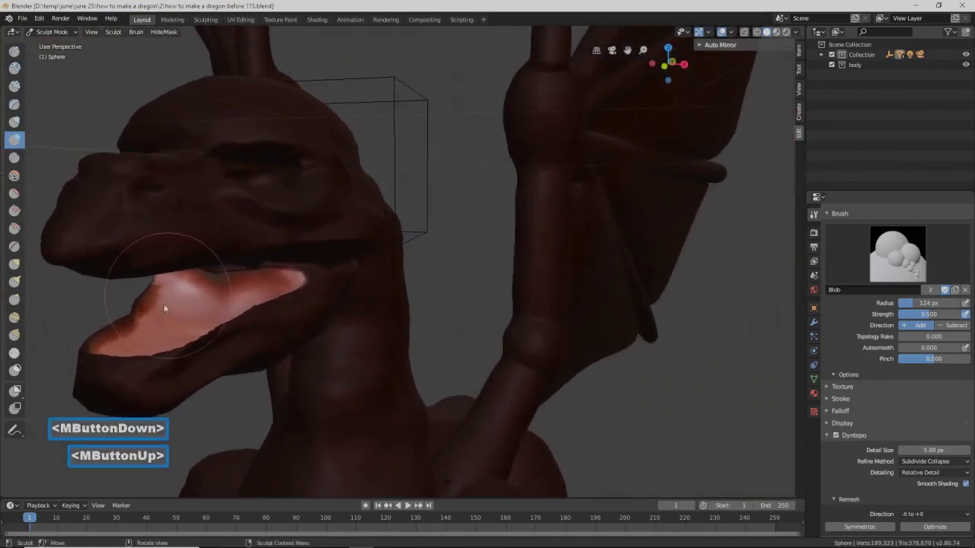
mouse_move(137, 325)
middle_down()
mouse_move(174, 339)
mouse_move(140, 341)
middle_up()
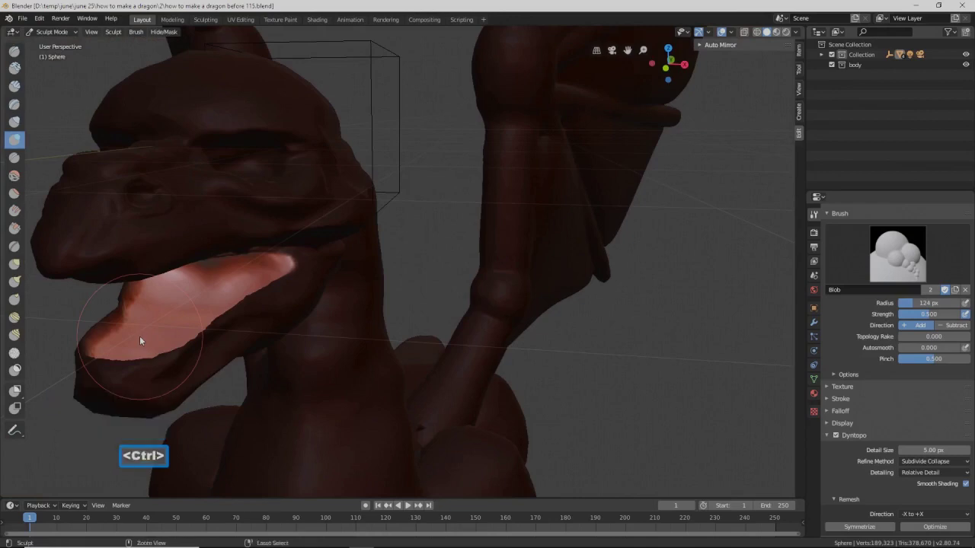
- Invert the mask so the mouth floor is protected and the rest is sculptable, and save as file version 116
key(ctrl+i)
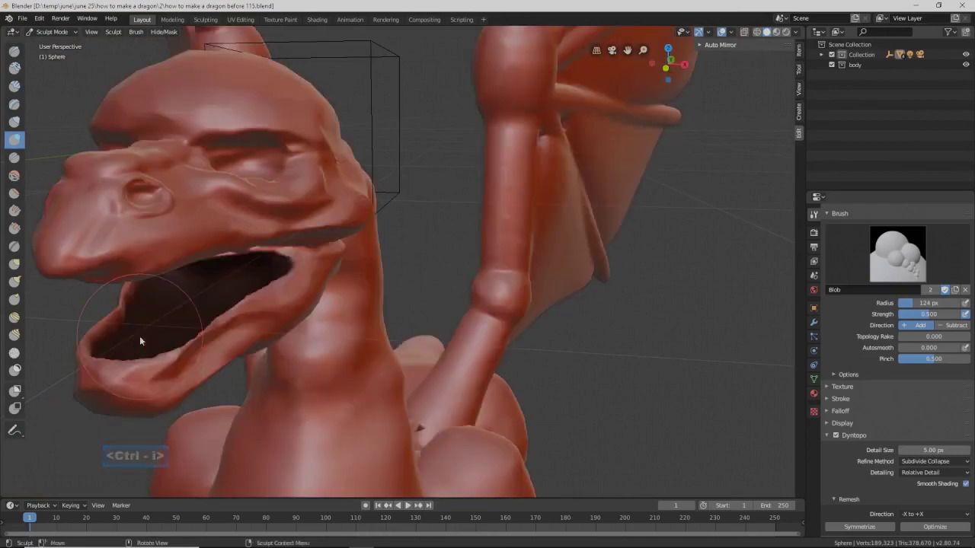
middle_drag(157, 326, 122, 271)
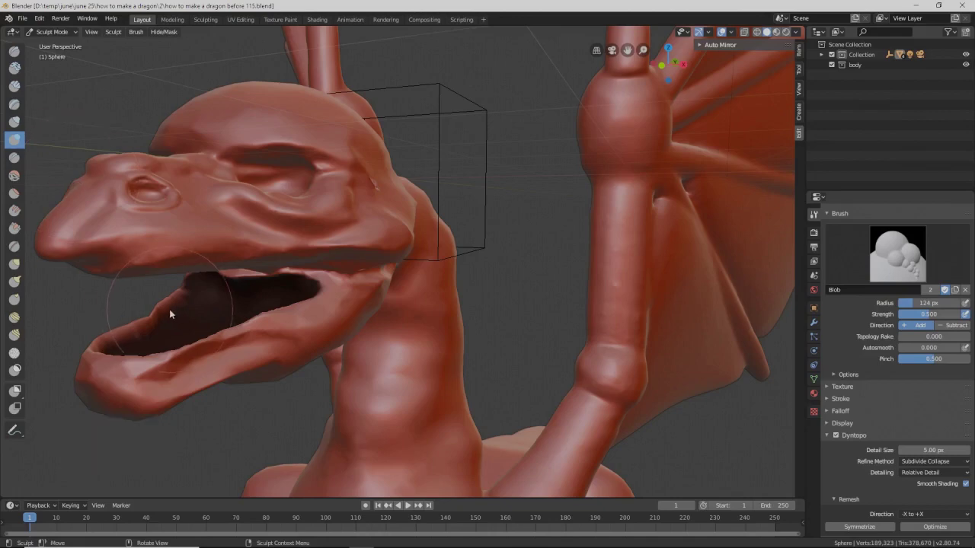
middle_drag(169, 309, 158, 329)
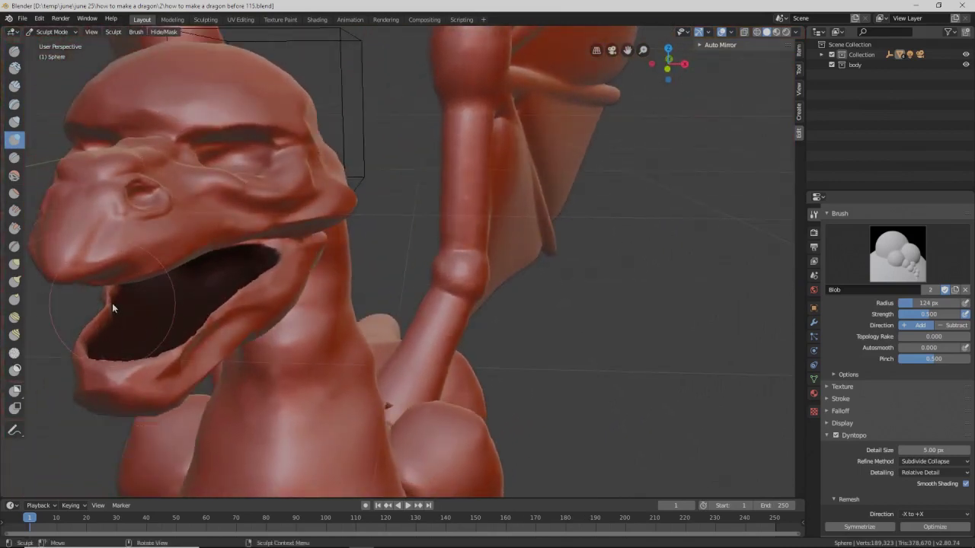
key(Pause)
- Examine the lower jaw's rim up close from outside, inside and front to judge the thickness of its wall
mouse_move(137, 328)
mouse_down()
mouse_move(185, 359)
mouse_move(227, 369)
mouse_up()
middle_drag(227, 369, 228, 330)
ctrl+middle_drag(243, 386, 246, 380)
shift+middle_drag(246, 381, 499, 287)
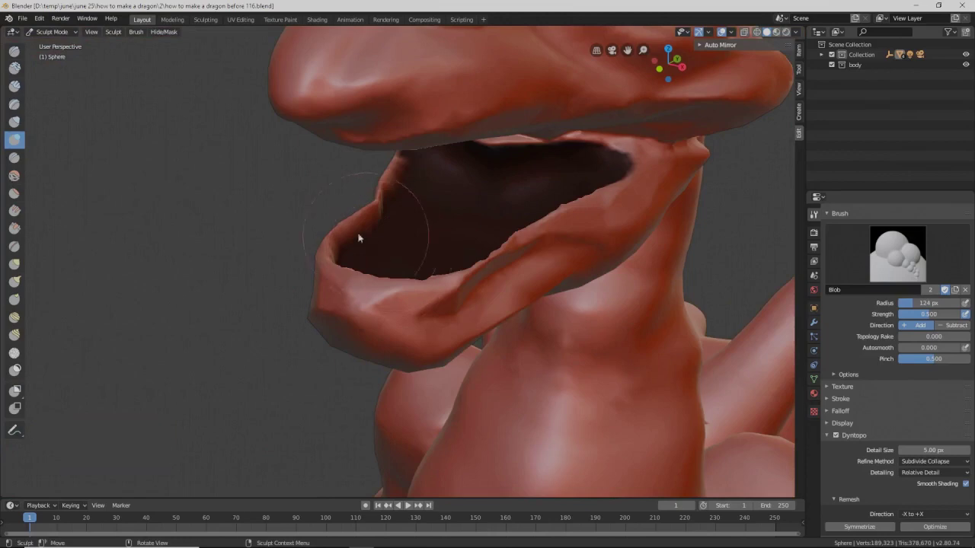
middle_drag(369, 236, 401, 222)
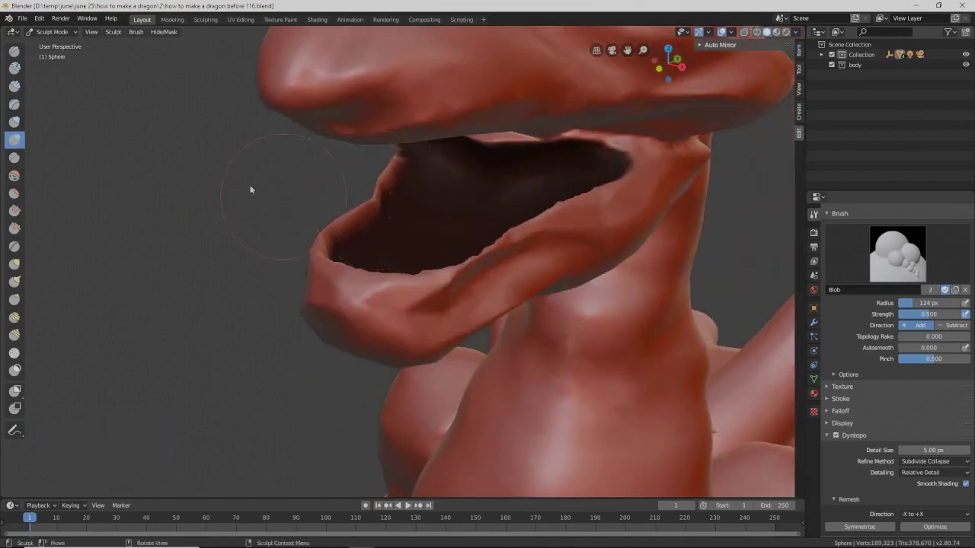
mouse_move(336, 246)
mouse_down()
mouse_move(374, 254)
mouse_move(352, 229)
mouse_up()
ctrl+middle_drag(414, 271, 393, 221)
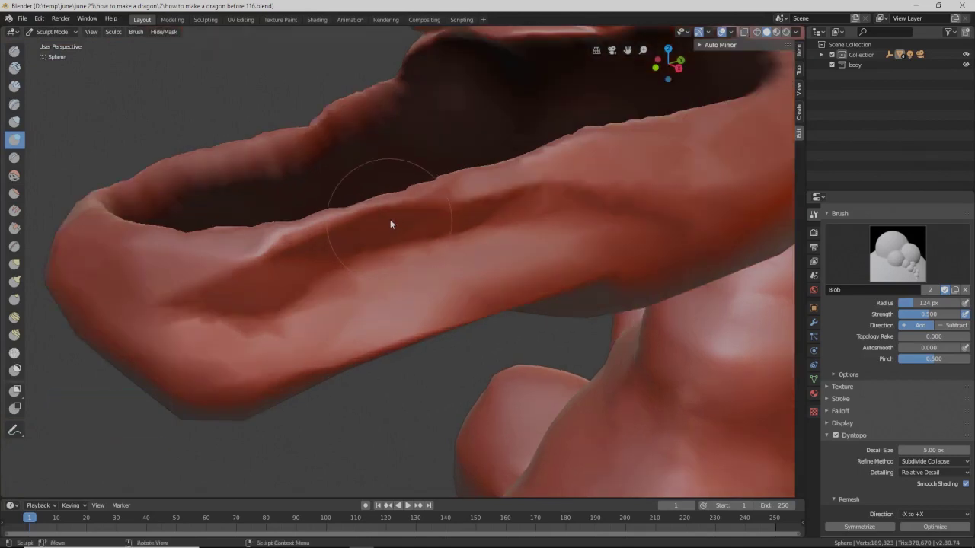
ctrl+middle_drag(396, 220, 395, 220)
key(shift)
key(shift+b)
drag(149, 101, 380, 212)
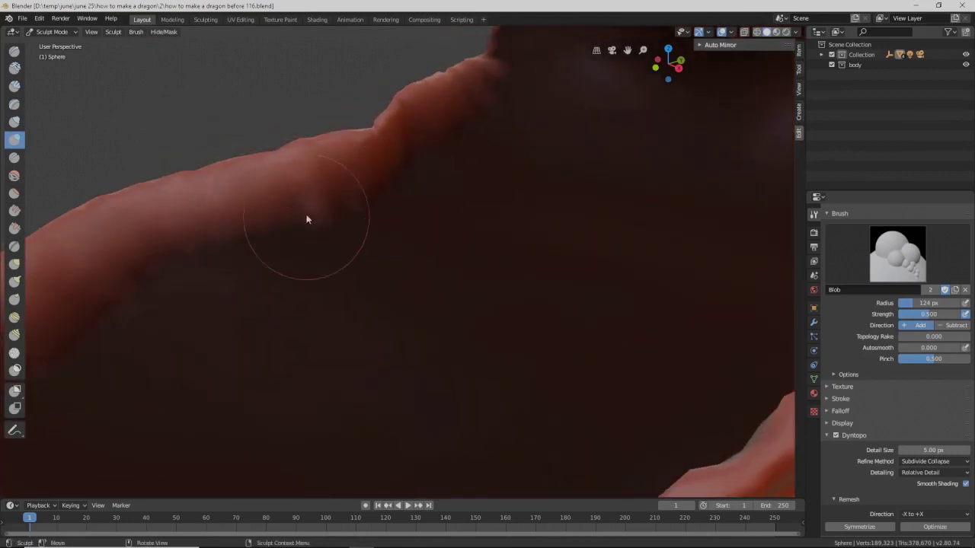
drag(297, 217, 309, 206)
mouse_move(240, 201)
shift+mouse_down()
mouse_move(402, 213)
mouse_move(287, 232)
mouse_move(275, 243)
shift+mouse_up()
middle_drag(263, 248, 297, 245)
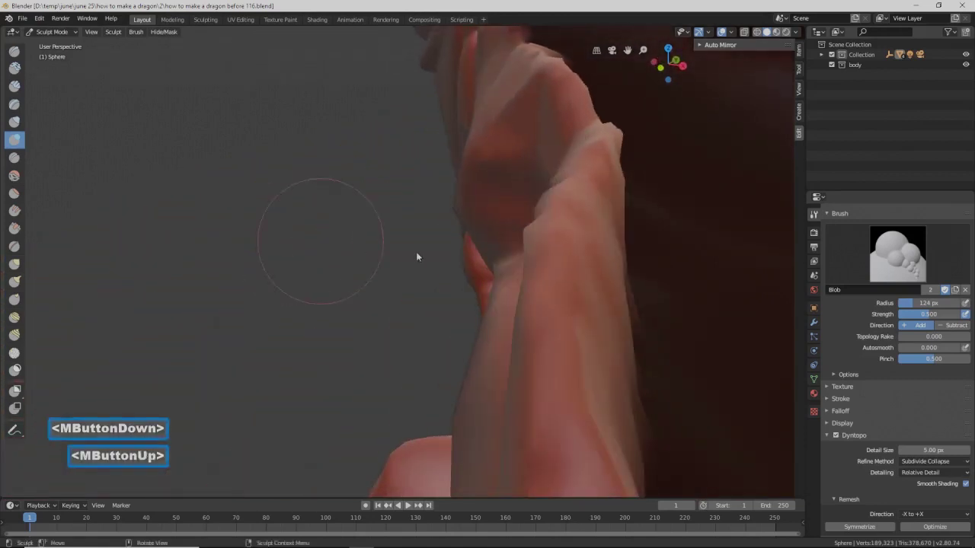
ctrl+middle_drag(498, 246, 484, 340)
middle_drag(484, 339, 492, 338)
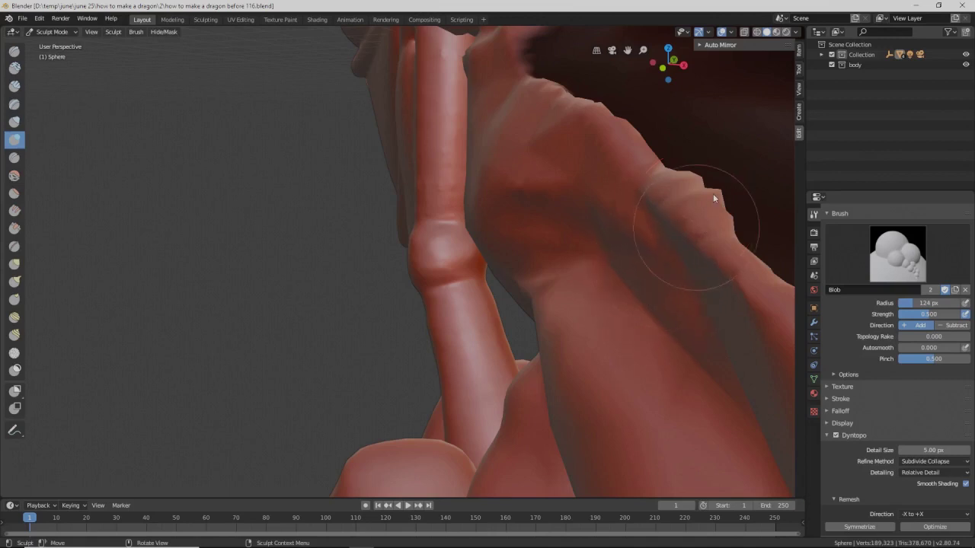
middle_drag(709, 249, 684, 257)
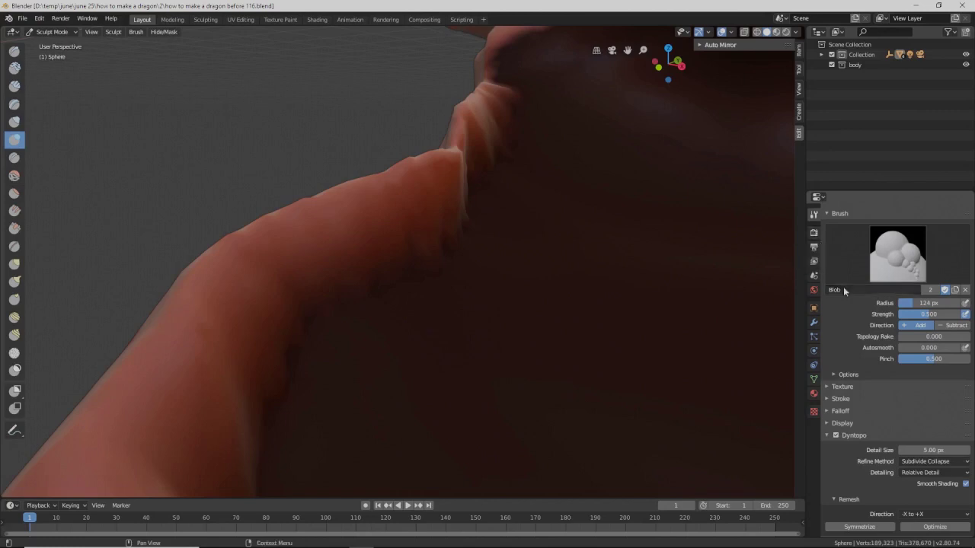
- Collapse the Symmetry settings and look through the general sculpting Options
click(812, 217)
scroll(851, 383, down, 1)
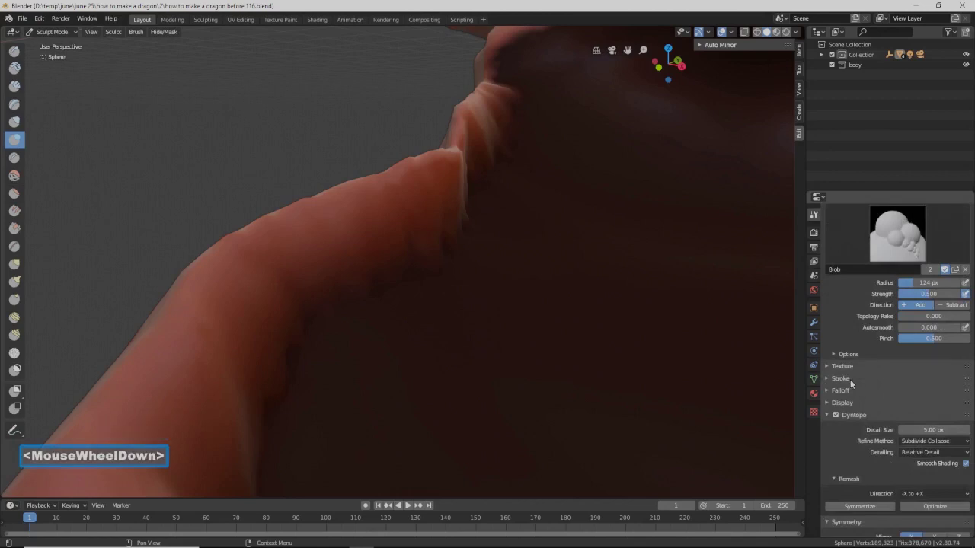
scroll(851, 384, down, 3)
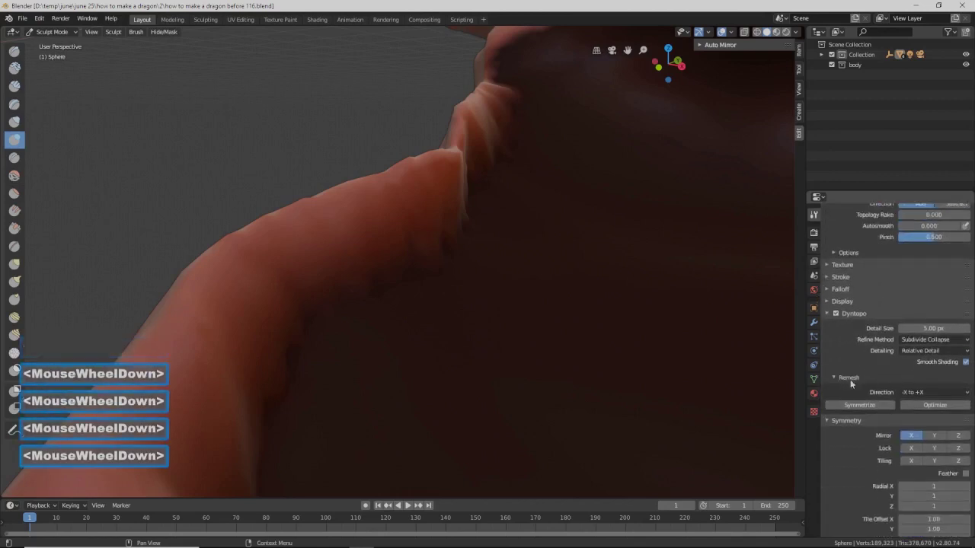
click(830, 421)
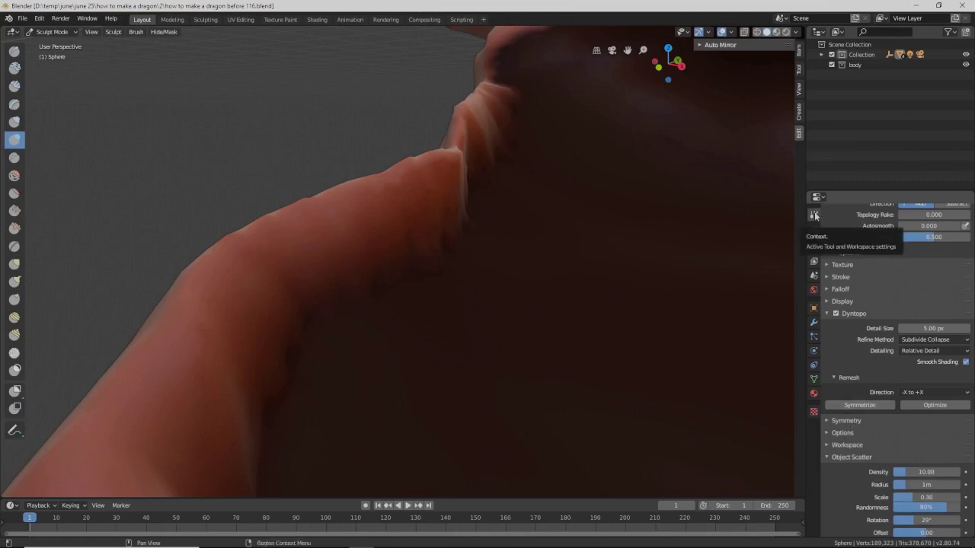
click(828, 434)
scroll(834, 438, down, 2)
scroll(853, 443, down, 2)
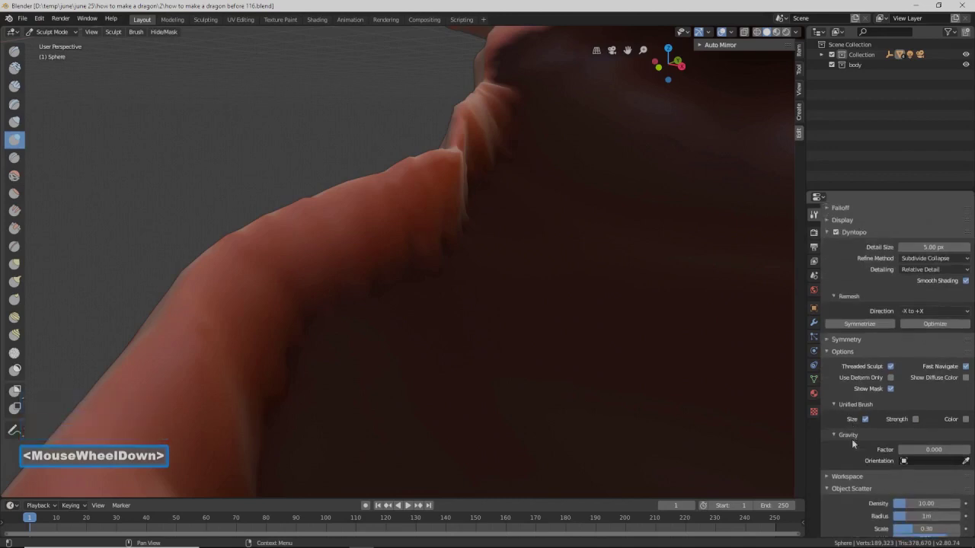
click(828, 351)
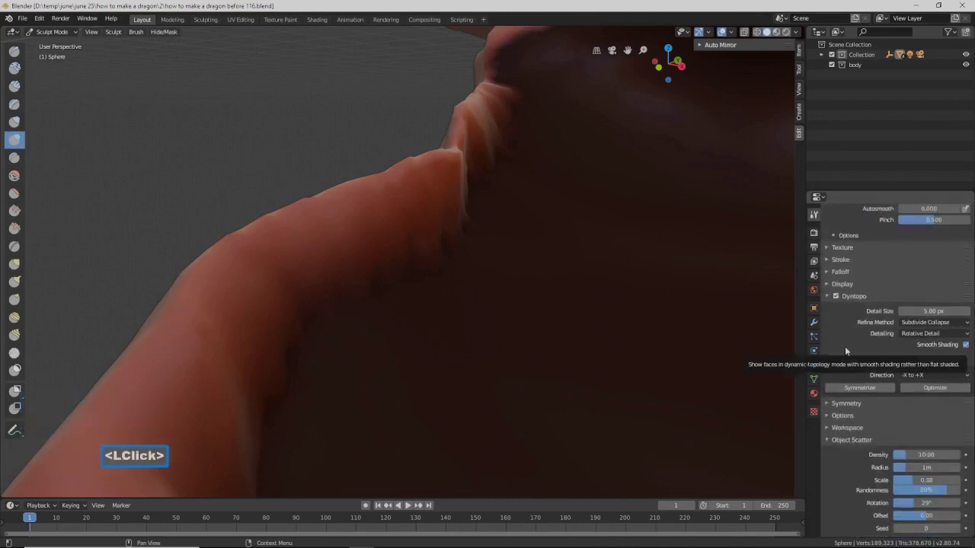
- Enable Front Faces Only in the Blob brush options, and save as file version 117
scroll(868, 342, up, 1)
scroll(868, 340, up, 2)
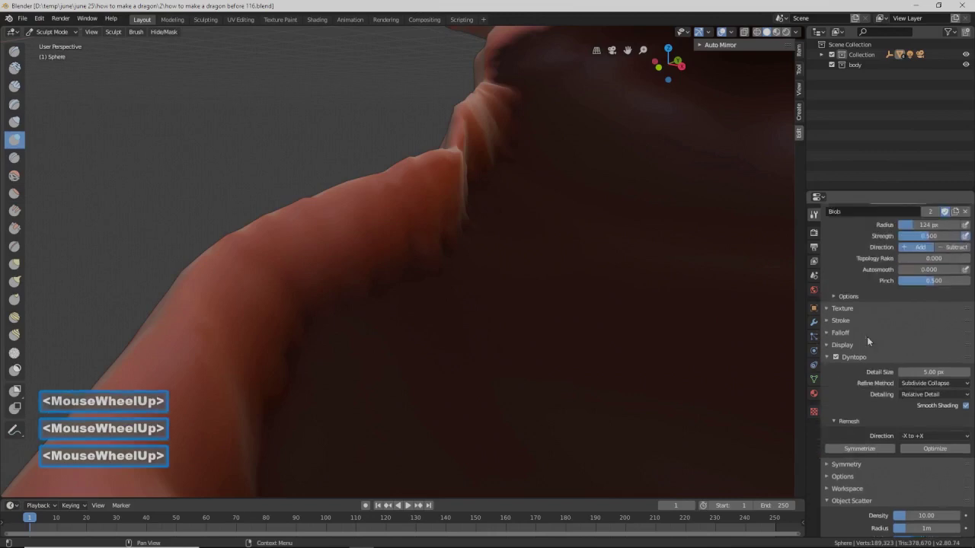
scroll(870, 313, up, 1)
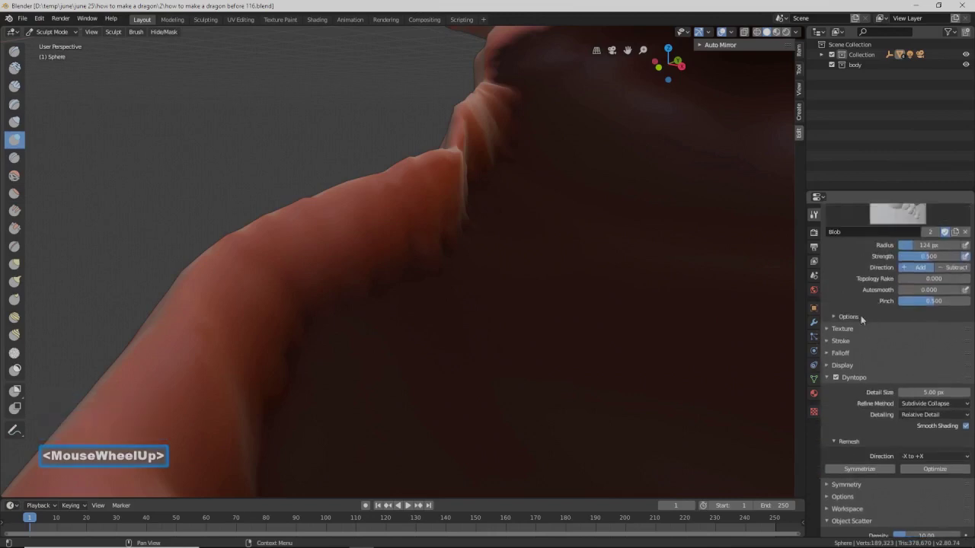
scroll(862, 317, up, 1)
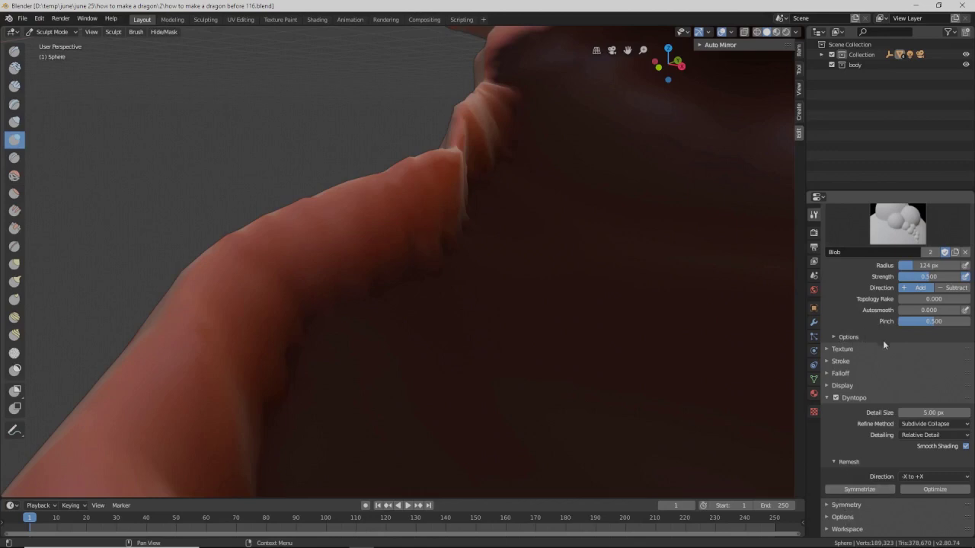
scroll(884, 341, up, 2)
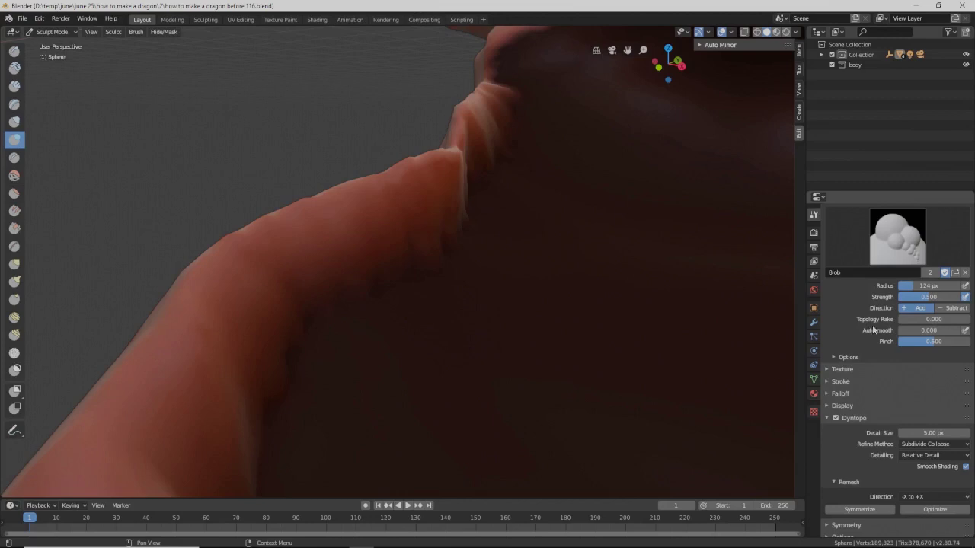
click(835, 358)
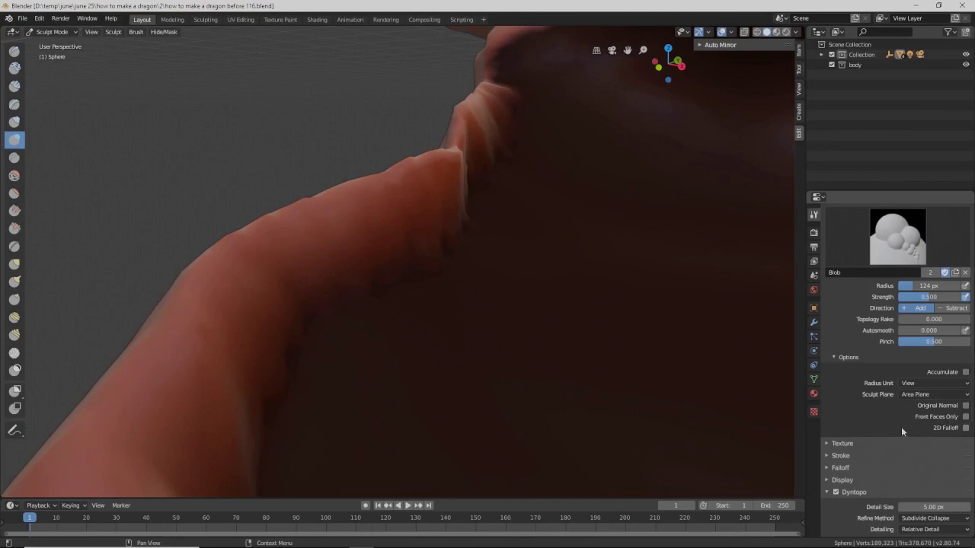
click(966, 417)
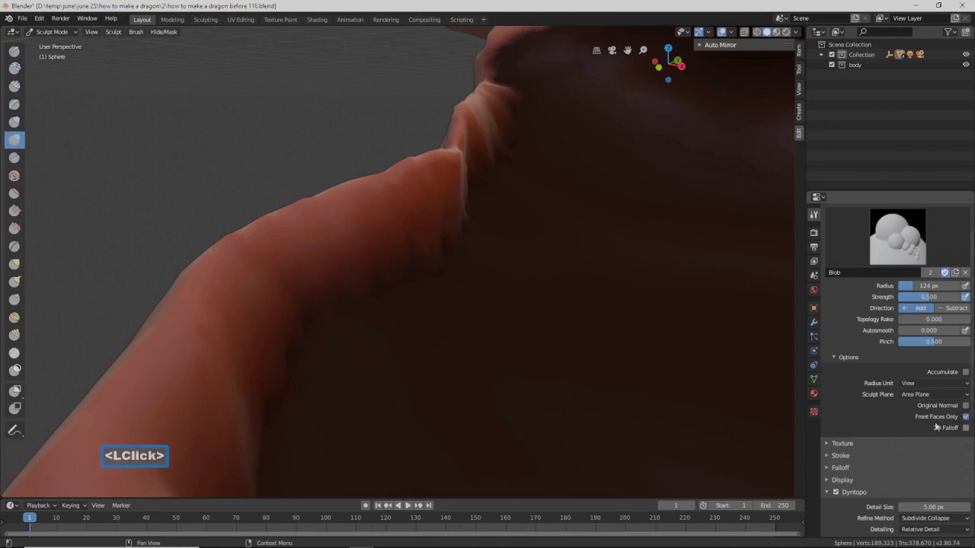
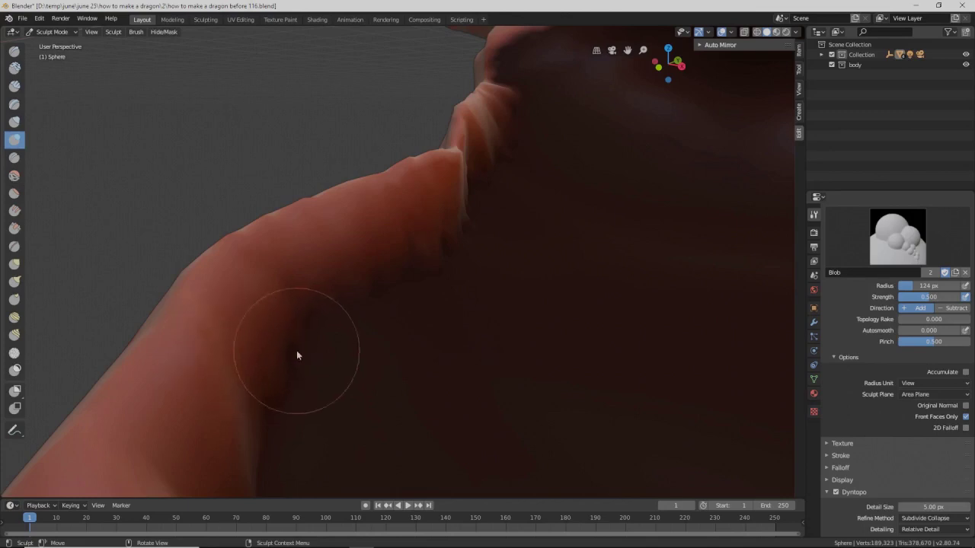
mouse_move(265, 348)
mouse_down()
mouse_move(278, 351)
mouse_move(270, 329)
mouse_move(246, 348)
mouse_move(177, 299)
mouse_up()
key(Pause)
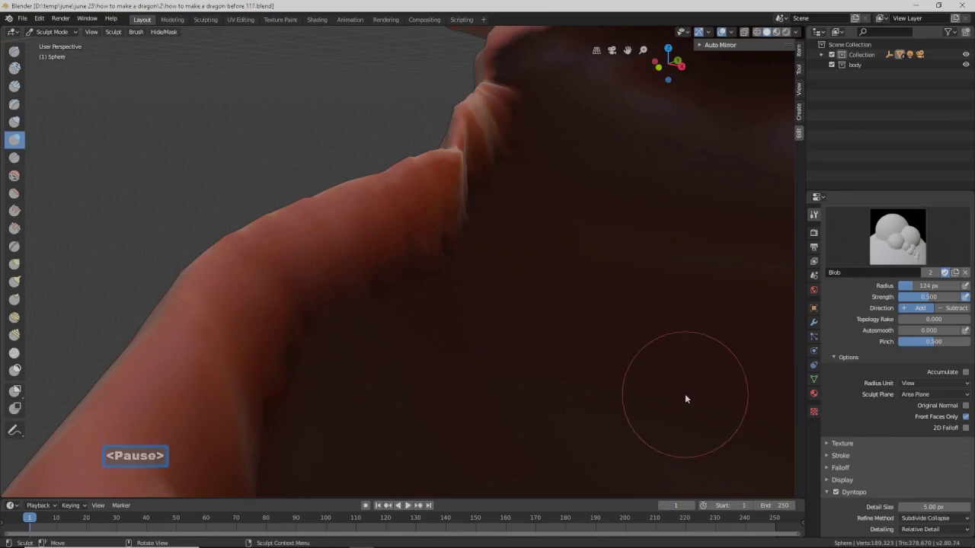
- Build up the inner side of the lower jaw's rim with a Blob stroke, and go over it with the Simplify brush
middle_drag(516, 407, 423, 305)
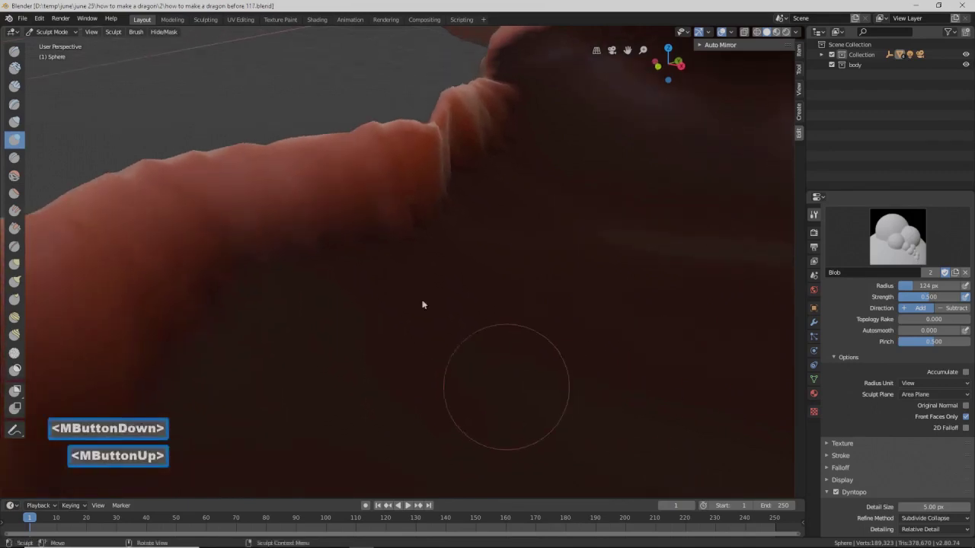
mouse_move(343, 217)
mouse_down()
mouse_move(277, 221)
mouse_move(231, 239)
mouse_up()
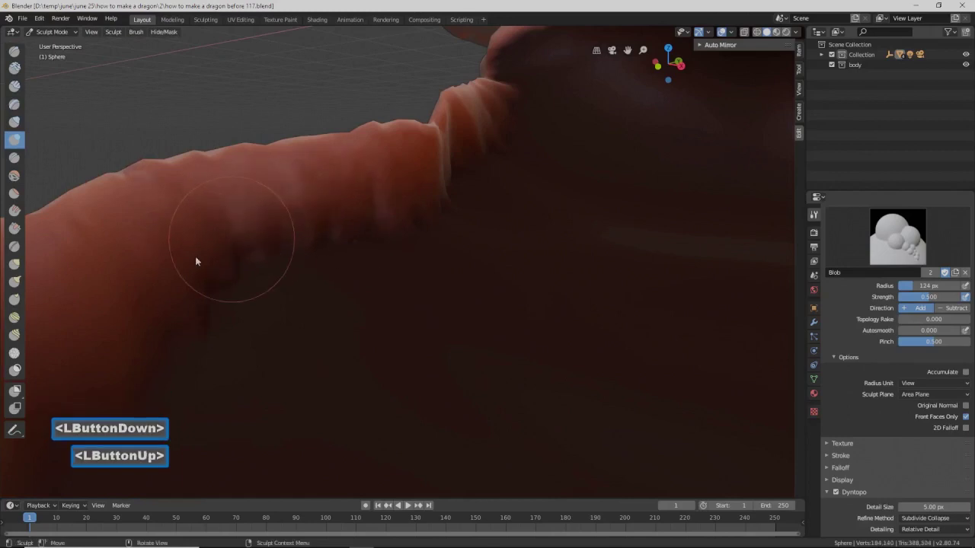
click(18, 360)
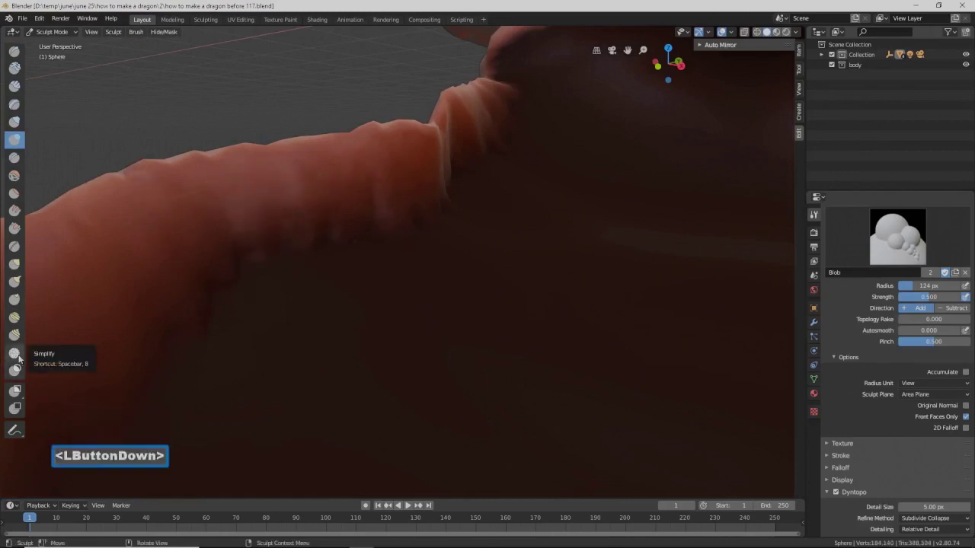
mouse_move(307, 257)
mouse_down()
mouse_move(425, 187)
mouse_move(161, 279)
mouse_move(246, 229)
mouse_move(413, 177)
mouse_move(260, 210)
mouse_move(151, 278)
mouse_move(461, 142)
mouse_move(171, 290)
mouse_move(178, 266)
mouse_move(288, 207)
mouse_move(447, 152)
mouse_move(256, 237)
mouse_move(125, 331)
mouse_move(296, 213)
mouse_move(434, 157)
mouse_move(172, 300)
mouse_move(168, 291)
mouse_move(366, 191)
mouse_move(208, 251)
mouse_move(116, 341)
mouse_move(342, 180)
mouse_move(397, 164)
mouse_move(162, 161)
mouse_up()
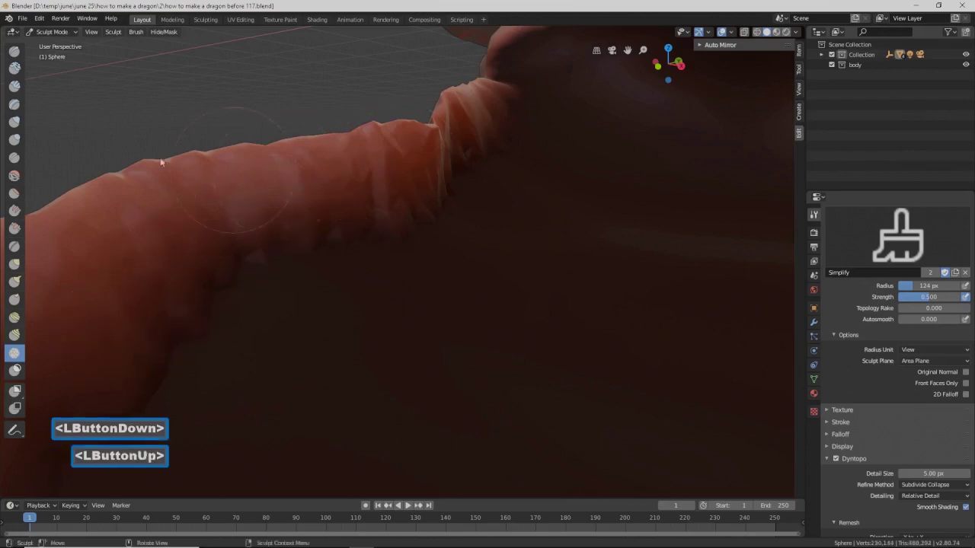
- Thicken the inner rim of the lower jaw with more Blob strokes, enlarging the brush radius to 171 px
click(15, 140)
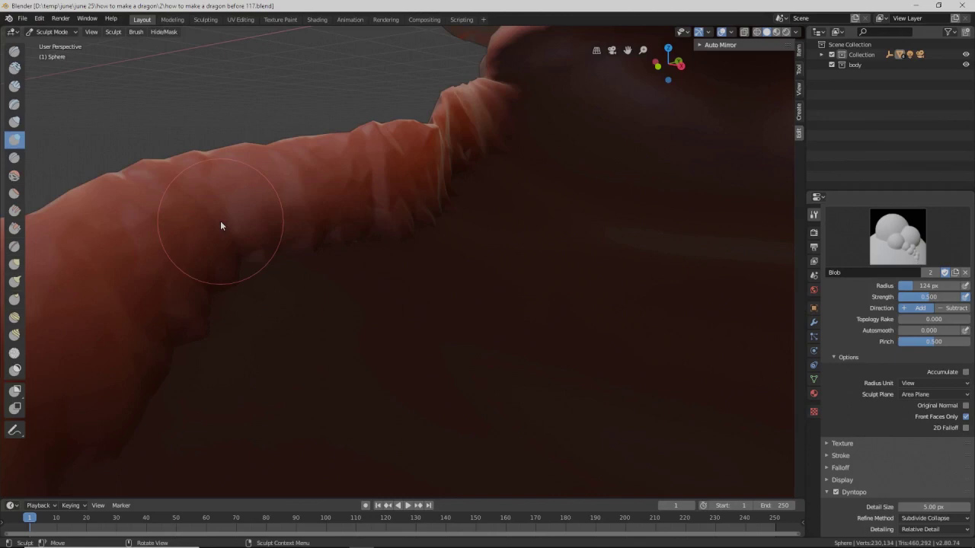
mouse_move(220, 225)
mouse_down()
mouse_move(186, 234)
mouse_move(163, 259)
mouse_move(320, 206)
mouse_move(260, 219)
mouse_move(395, 184)
mouse_up()
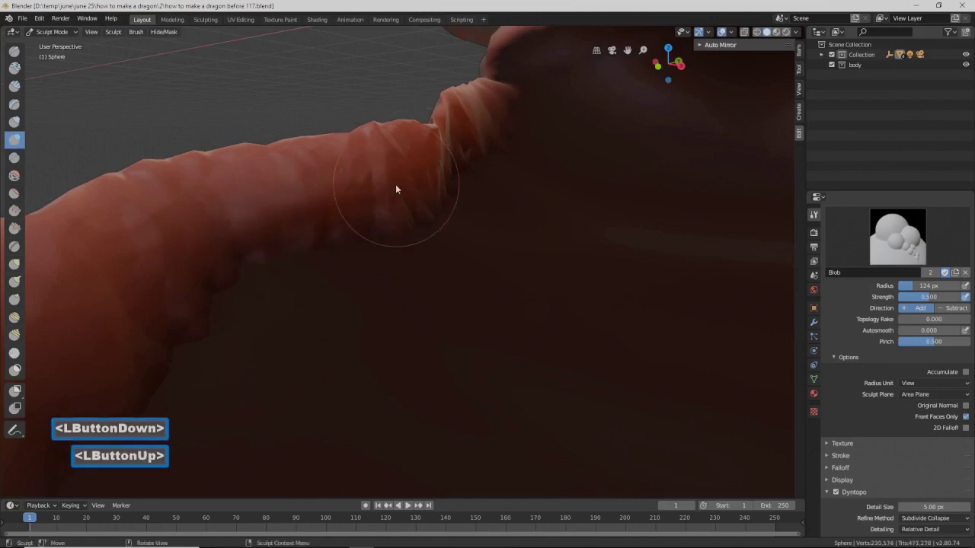
key(f)
click(405, 195)
mouse_move(400, 196)
mouse_down()
mouse_move(234, 240)
mouse_move(137, 312)
mouse_move(198, 257)
mouse_move(393, 190)
mouse_move(183, 269)
mouse_move(134, 311)
mouse_move(148, 304)
mouse_up()
- Add another Blob stroke along the full length of the inner rim and smooth it back along the same path
mouse_move(285, 251)
ctrl+middle_down()
mouse_move(279, 283)
mouse_move(144, 329)
ctrl+middle_up()
mouse_move(143, 329)
mouse_down()
mouse_move(257, 246)
mouse_move(418, 194)
mouse_move(167, 285)
mouse_move(173, 301)
mouse_move(167, 296)
mouse_move(316, 220)
mouse_move(440, 177)
mouse_move(500, 135)
mouse_move(490, 152)
mouse_move(521, 135)
mouse_move(486, 158)
mouse_up()
middle_drag(486, 158, 490, 160)
mouse_move(491, 160)
shift+mouse_down()
mouse_move(457, 171)
mouse_move(557, 131)
mouse_move(420, 198)
mouse_move(203, 246)
mouse_move(235, 246)
shift+mouse_up()
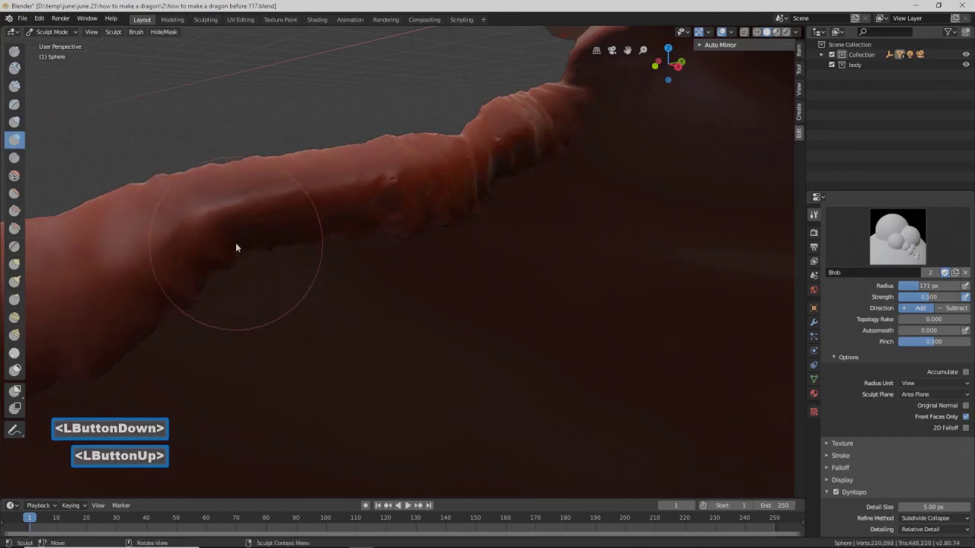
- Run one more Blob stroke along the inner rim from the jaw's front toward the back of the mouth
scroll(244, 255, down, 1)
mouse_move(256, 267)
middle_down()
mouse_move(237, 271)
mouse_move(356, 255)
middle_up()
mouse_move(356, 256)
middle_down()
mouse_move(353, 287)
mouse_move(282, 278)
mouse_move(361, 257)
mouse_move(337, 226)
middle_up()
mouse_move(221, 262)
mouse_down()
mouse_move(200, 269)
mouse_move(237, 264)
mouse_move(172, 276)
mouse_move(257, 230)
mouse_move(435, 178)
mouse_move(599, 157)
mouse_up()
- Check the thickened rim around the jaw's front, and invert the mask to make the mouth floor editable
scroll(539, 198, down, 1)
scroll(475, 311, down, 2)
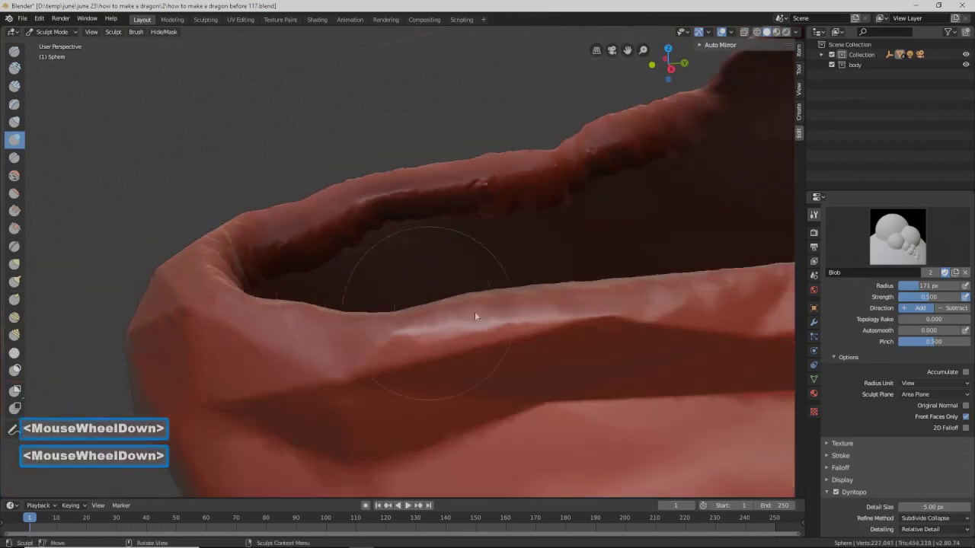
middle_drag(356, 320, 449, 322)
mouse_move(488, 317)
middle_down()
mouse_move(441, 329)
mouse_move(406, 321)
mouse_move(434, 330)
mouse_move(375, 312)
mouse_move(495, 318)
mouse_move(429, 323)
mouse_move(408, 315)
mouse_move(434, 327)
mouse_move(403, 316)
mouse_move(423, 321)
mouse_move(426, 310)
middle_up()
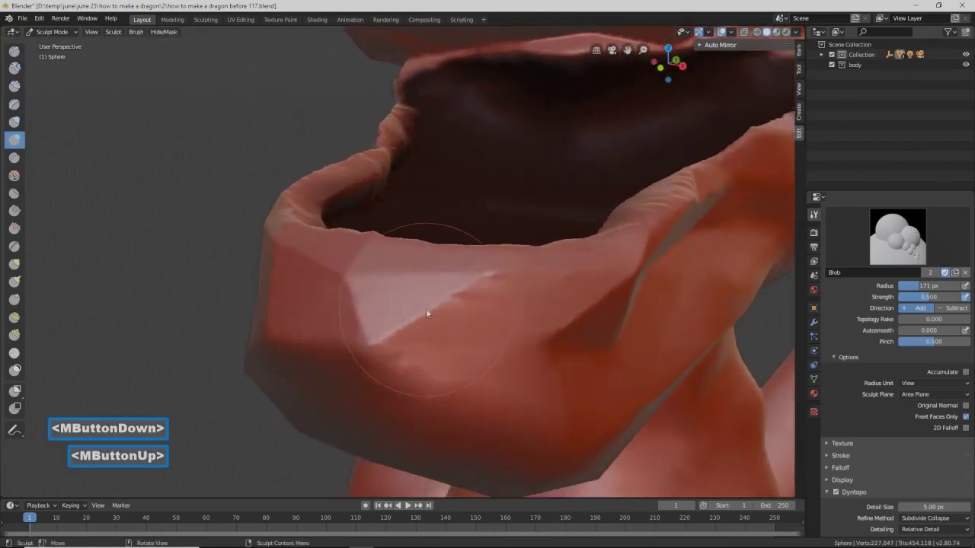
key(ctrl)
key(ctrl+i)
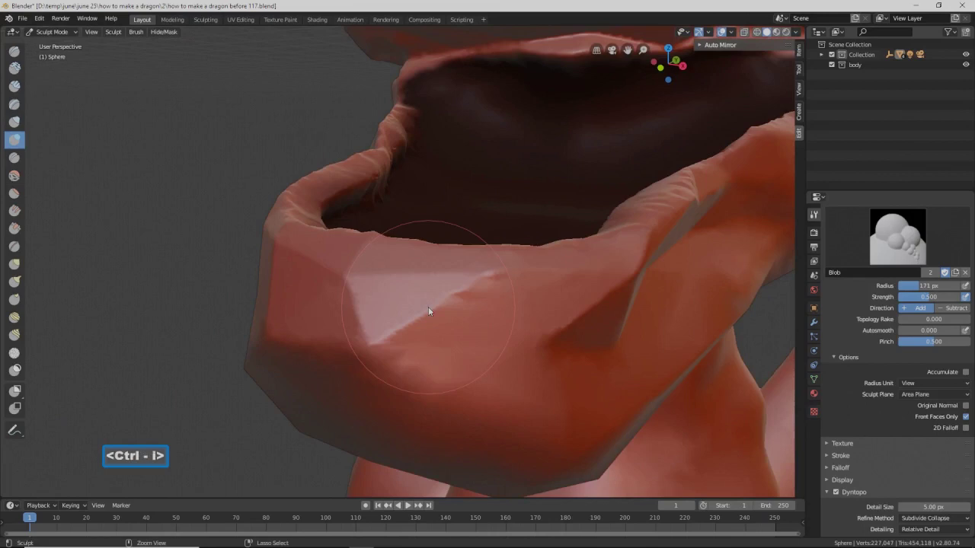
- Turn off Front Faces Only for the Blob brush and collapse its brush options
click(967, 418)
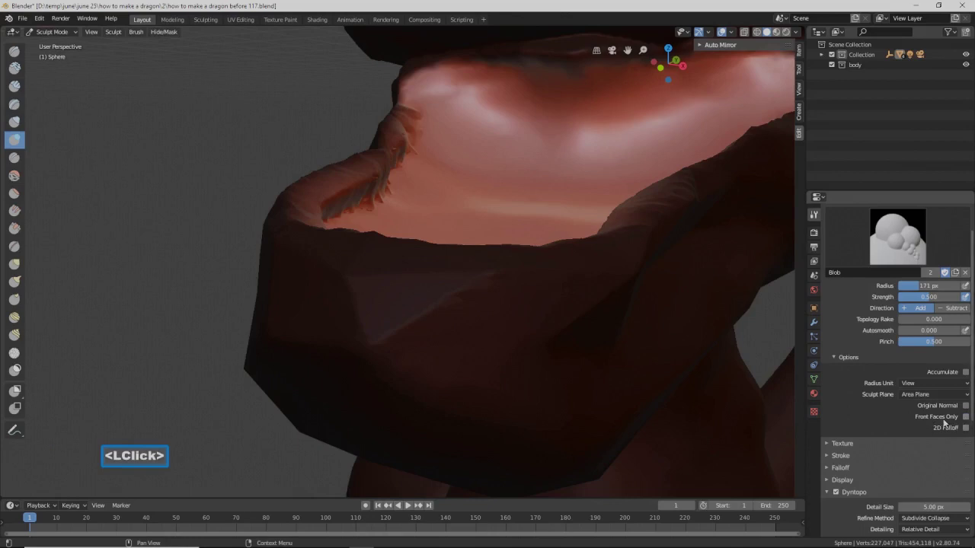
click(833, 356)
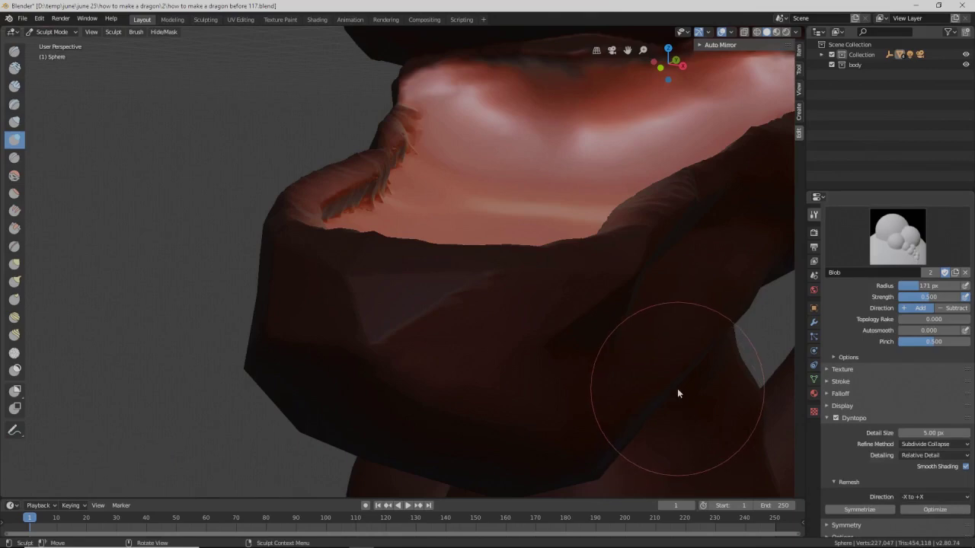
key(Pause)
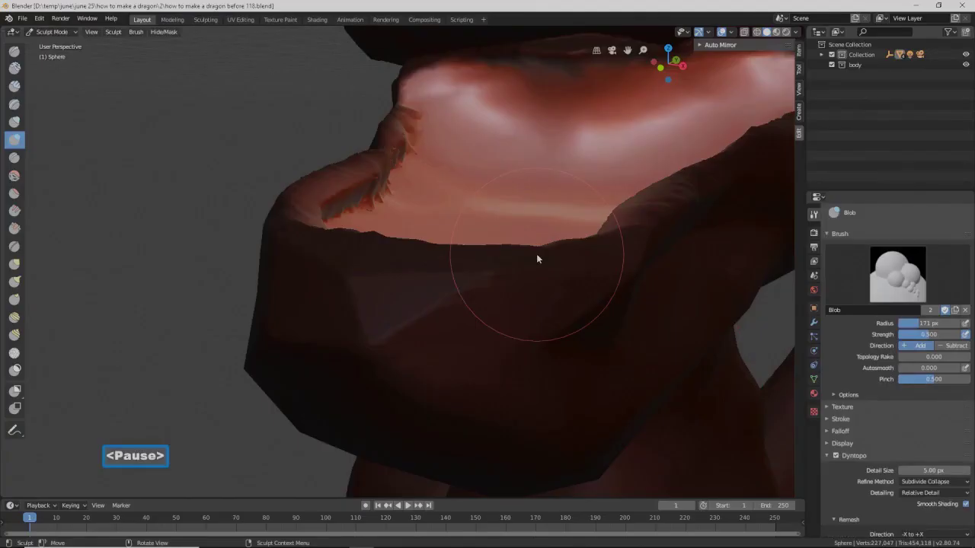
- Use the Grab brush at 171 px to push the unmasked mouth floor deeper into the lower jaw from both sides
click(14, 264)
drag(469, 142, 476, 157)
drag(538, 129, 525, 186)
drag(444, 192, 424, 211)
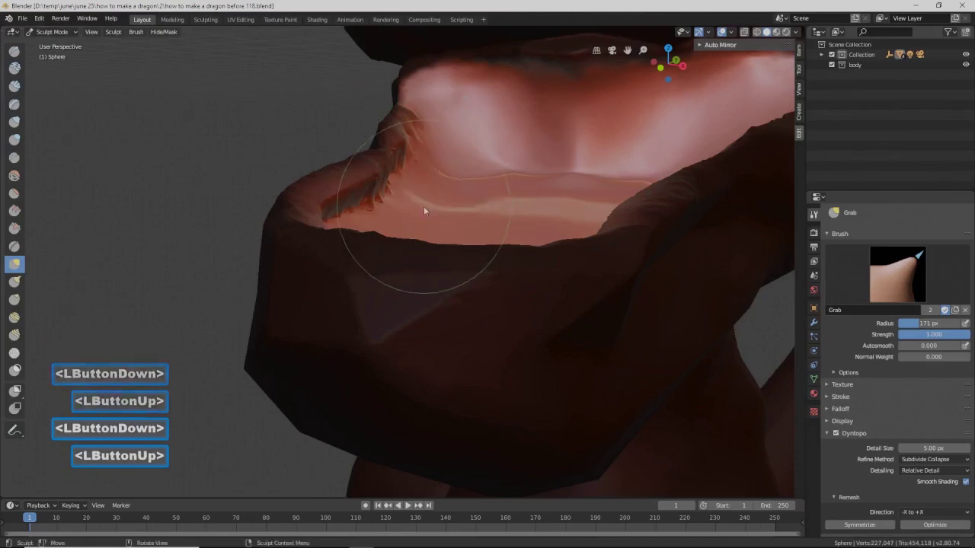
mouse_move(450, 198)
middle_down()
mouse_move(509, 190)
mouse_move(526, 207)
mouse_move(569, 172)
middle_up()
mouse_move(569, 173)
mouse_down()
mouse_move(602, 184)
mouse_move(670, 252)
mouse_move(686, 252)
mouse_up()
mouse_move(617, 226)
mouse_down()
mouse_move(588, 219)
mouse_move(582, 203)
mouse_move(545, 178)
mouse_up()
- Smooth the creases left across the lower jaw's mouth floor by the Grab strokes
shift+double_click(526, 166)
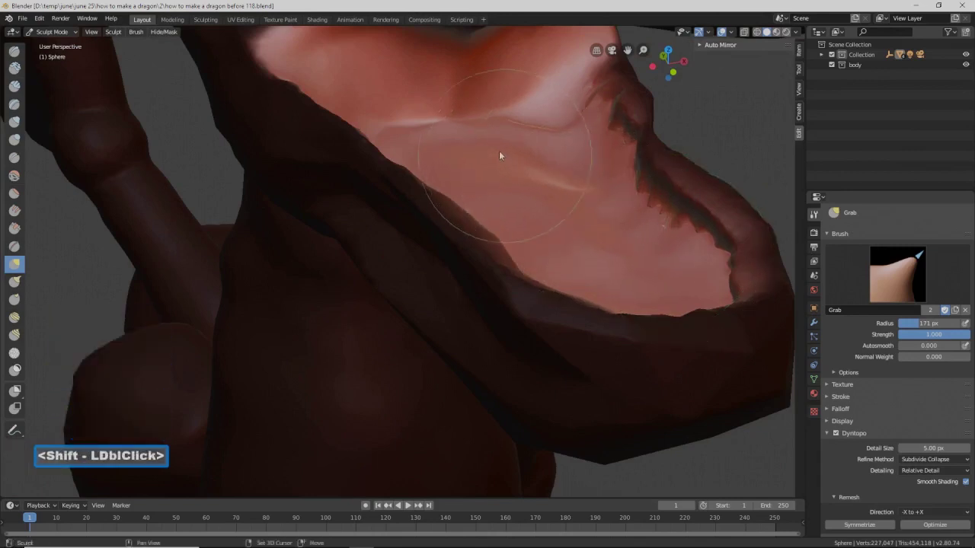
mouse_move(500, 155)
shift+mouse_down()
mouse_move(475, 142)
mouse_move(529, 133)
mouse_move(576, 208)
shift+mouse_up()
mouse_move(577, 208)
middle_down()
mouse_move(531, 262)
mouse_move(476, 274)
mouse_move(465, 229)
mouse_move(429, 187)
mouse_move(498, 179)
mouse_move(544, 152)
mouse_move(499, 174)
mouse_move(504, 160)
middle_up()
shift+click(478, 146)
shift+click(457, 122)
shift+click(446, 112)
- Bring the whole head into view and clear the mask from the dragon
mouse_move(439, 122)
middle_down()
mouse_move(483, 96)
mouse_move(462, 125)
mouse_move(440, 120)
middle_up()
mouse_move(547, 145)
ctrl+middle_down()
mouse_move(555, 152)
mouse_move(507, 274)
mouse_move(526, 244)
ctrl+middle_up()
mouse_move(525, 244)
middle_down()
mouse_move(556, 214)
mouse_move(545, 188)
middle_up()
mouse_move(544, 188)
shift+middle_down()
mouse_move(513, 297)
mouse_move(465, 383)
mouse_move(459, 345)
shift+middle_up()
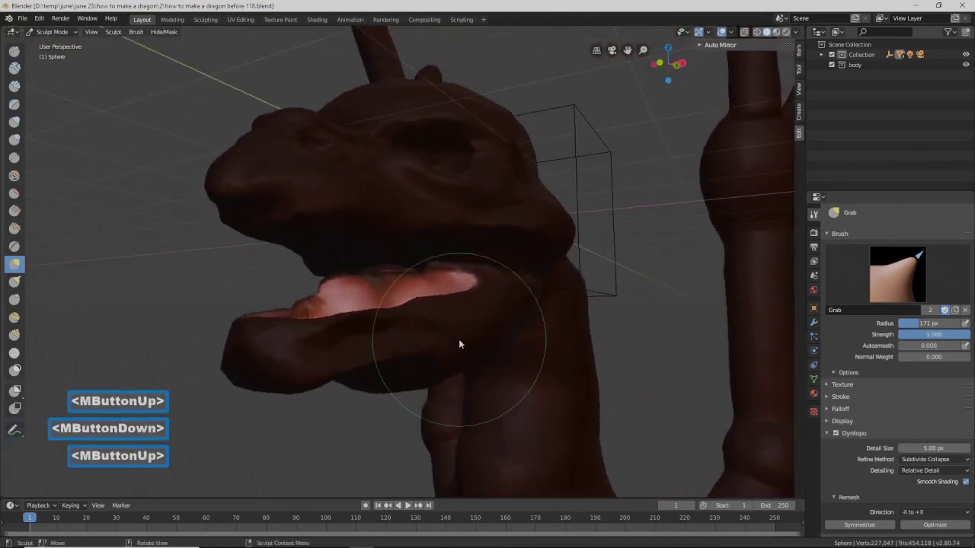
key(alt+m)
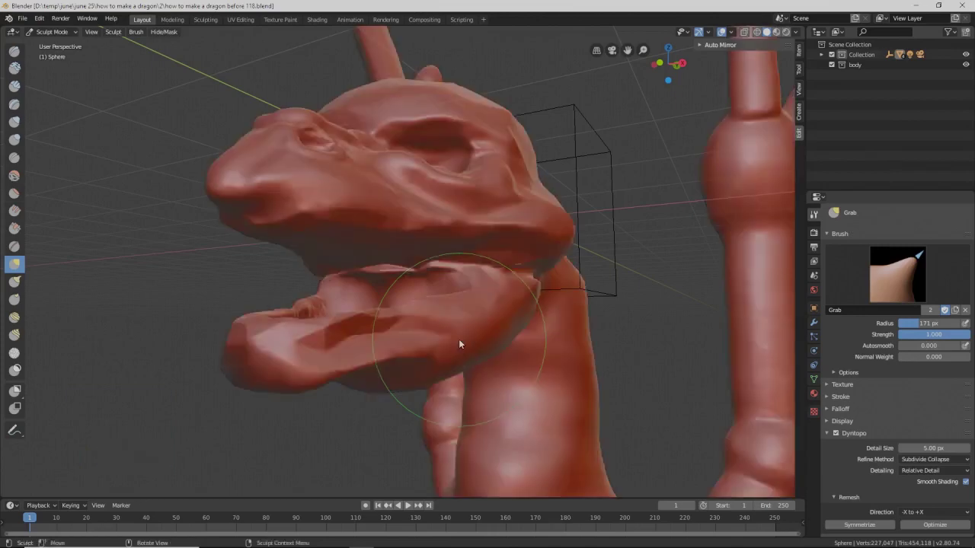
key(Pause)
- Reduce the Mask brush radius to 57 px and paint a mask over the underside of the upper jaw
click(15, 370)
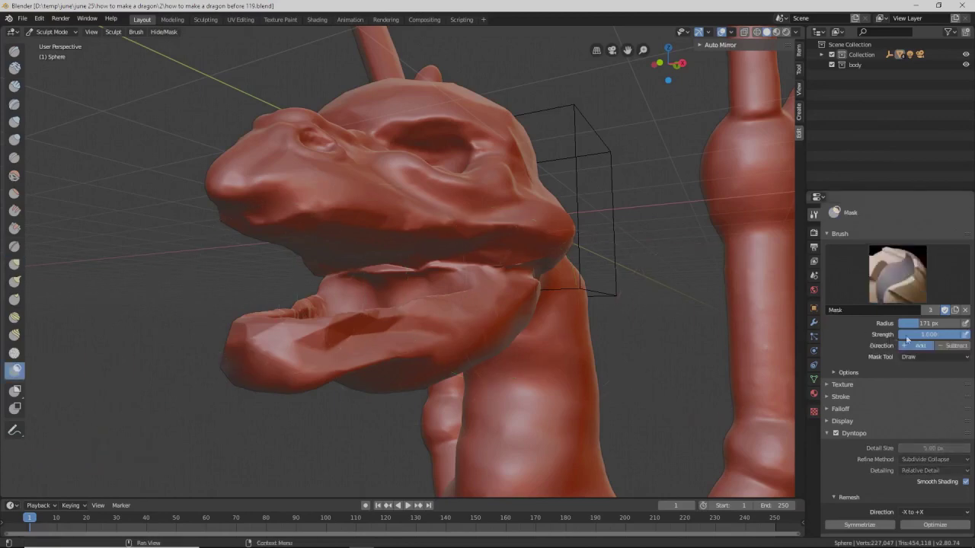
middle_drag(423, 322, 416, 243)
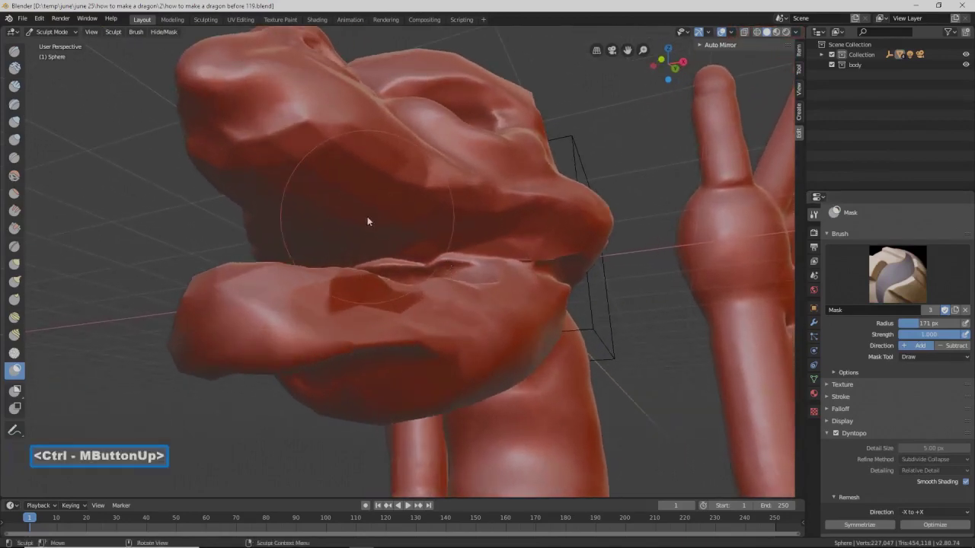
key(f)
click(321, 222)
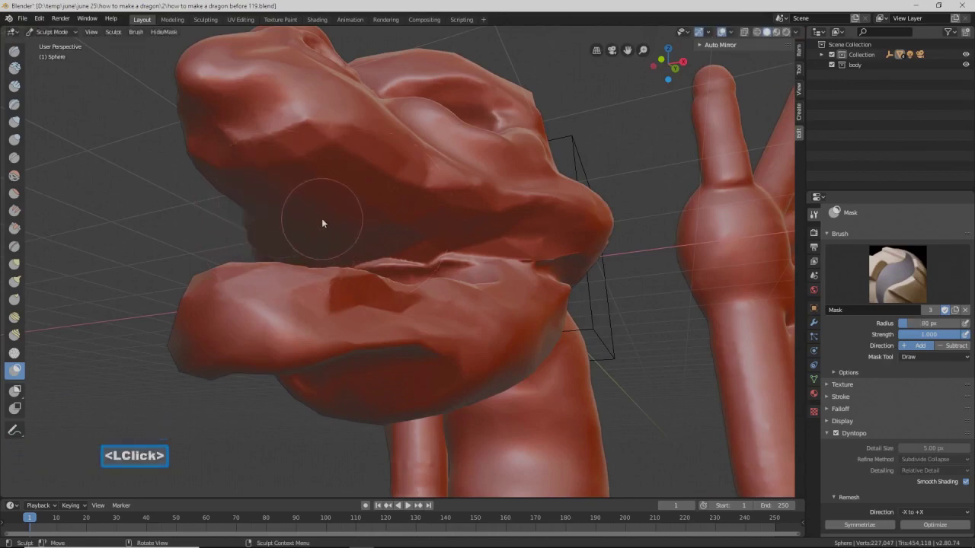
key(f)
click(311, 222)
mouse_move(351, 177)
mouse_down()
mouse_move(299, 157)
mouse_move(266, 163)
mouse_move(270, 144)
mouse_move(297, 139)
mouse_move(357, 166)
mouse_move(291, 209)
mouse_move(278, 185)
mouse_move(413, 209)
mouse_move(318, 232)
mouse_move(346, 227)
mouse_up()
mouse_move(349, 227)
middle_down()
mouse_move(339, 246)
mouse_move(356, 229)
middle_up()
mouse_move(356, 228)
mouse_down()
mouse_move(367, 217)
mouse_move(467, 212)
mouse_move(407, 212)
mouse_move(465, 219)
mouse_up()
- Extend the mask toward the snout and the back of the palate, and invert it so only the palate is editable
mouse_move(465, 219)
middle_down()
mouse_move(451, 201)
mouse_move(495, 206)
middle_up()
mouse_move(495, 206)
mouse_down()
mouse_move(490, 216)
mouse_move(517, 191)
mouse_move(393, 171)
mouse_up()
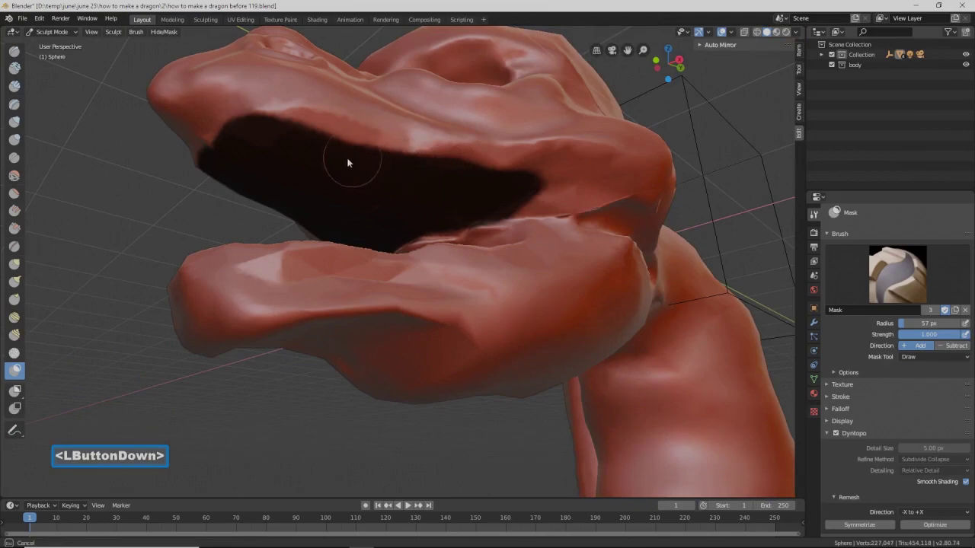
drag(222, 155, 221, 156)
mouse_move(359, 191)
middle_down()
mouse_move(415, 215)
mouse_move(397, 219)
middle_up()
mouse_move(478, 200)
mouse_down()
mouse_move(501, 197)
mouse_move(472, 207)
mouse_up()
middle_drag(444, 215, 436, 192)
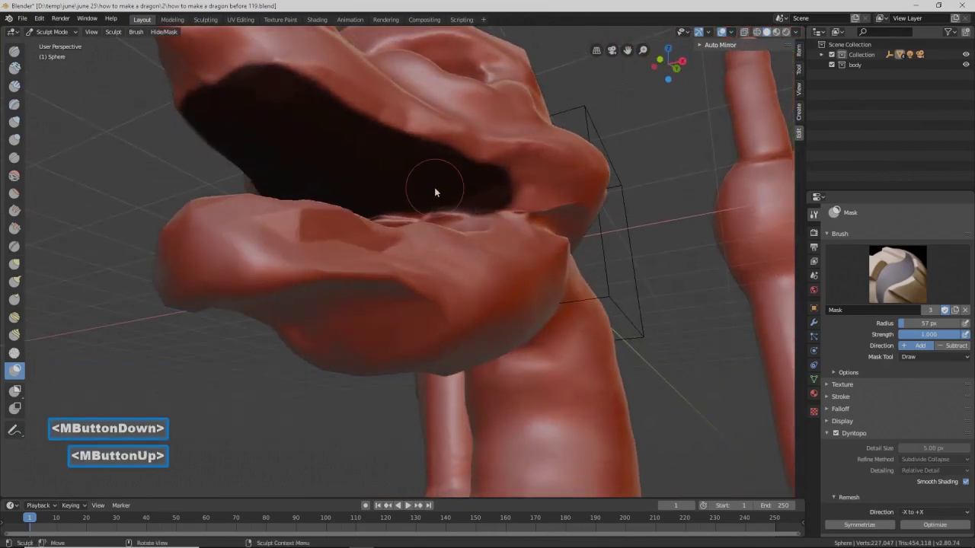
key(ctrl)
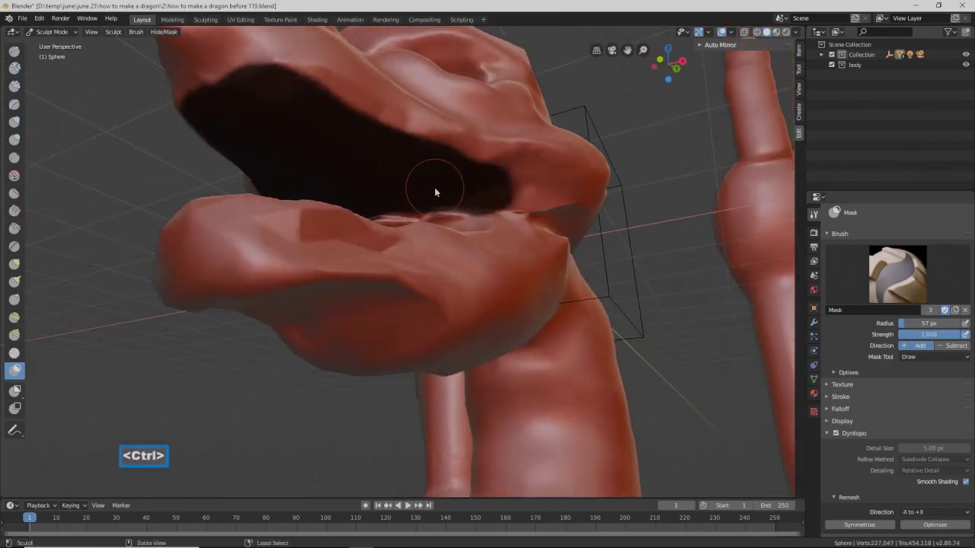
key(ctrl+i)
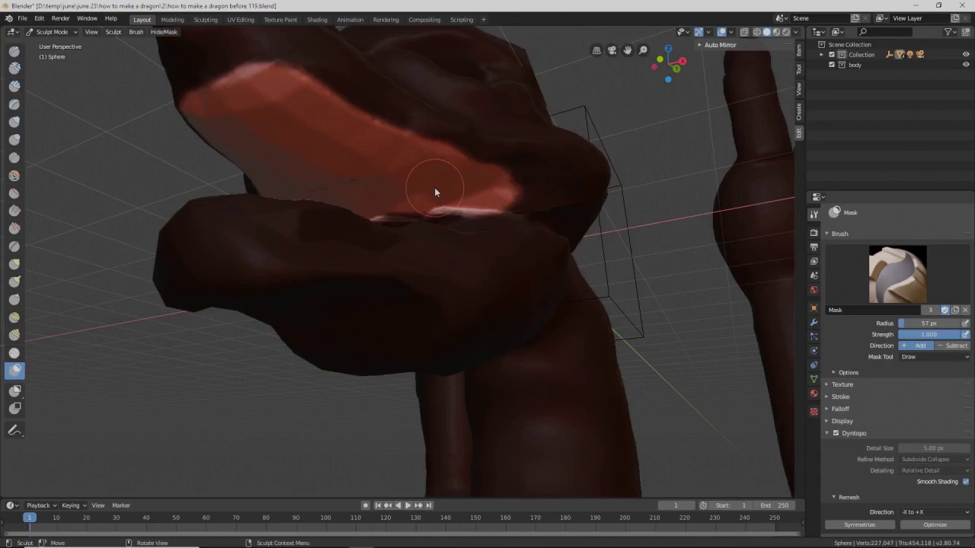
key(Pause)
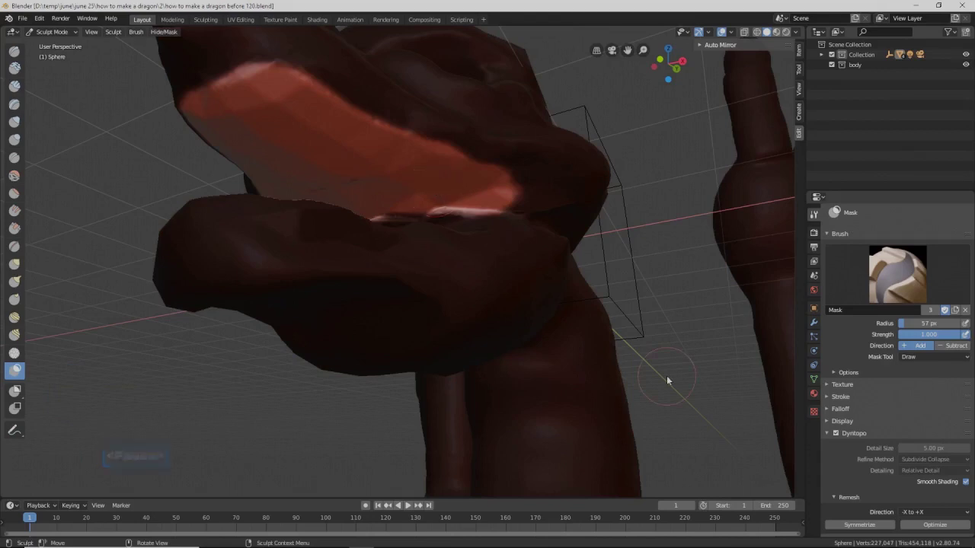
- Set the Blob brush radius to 127 px and carve the palate inward from the snout toward the mouth corner
click(14, 140)
middle_drag(307, 151, 312, 147)
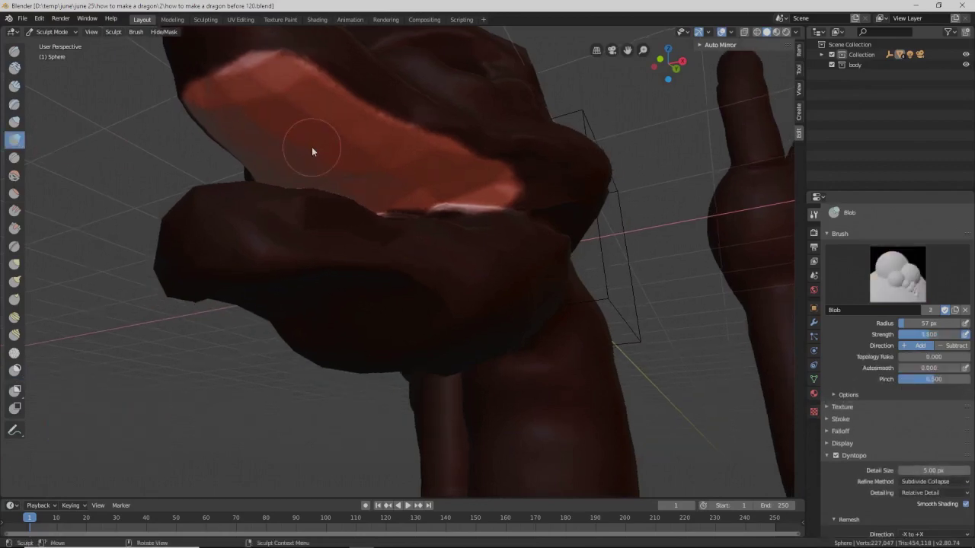
key(f)
click(344, 168)
key(ctrl)
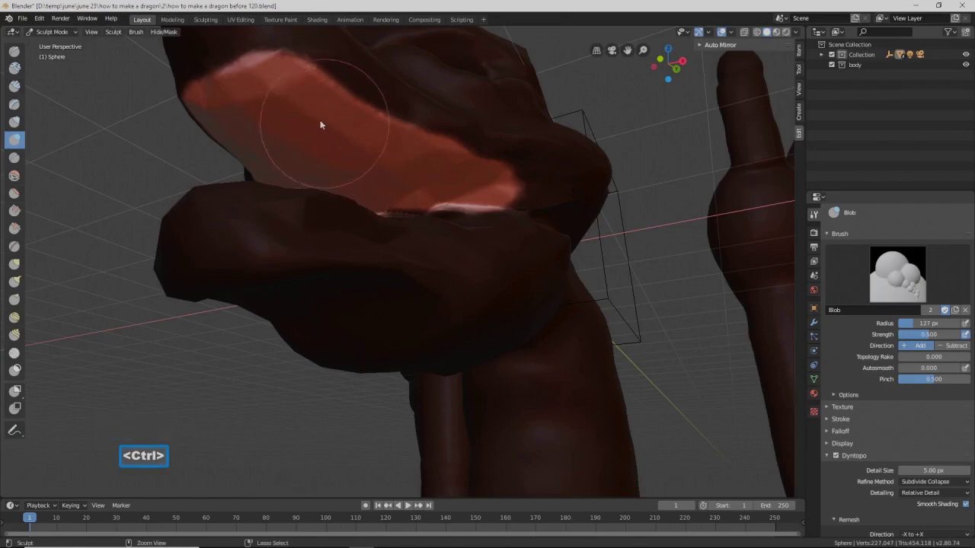
mouse_move(316, 121)
ctrl+mouse_down()
mouse_move(281, 91)
mouse_move(312, 130)
ctrl+mouse_up()
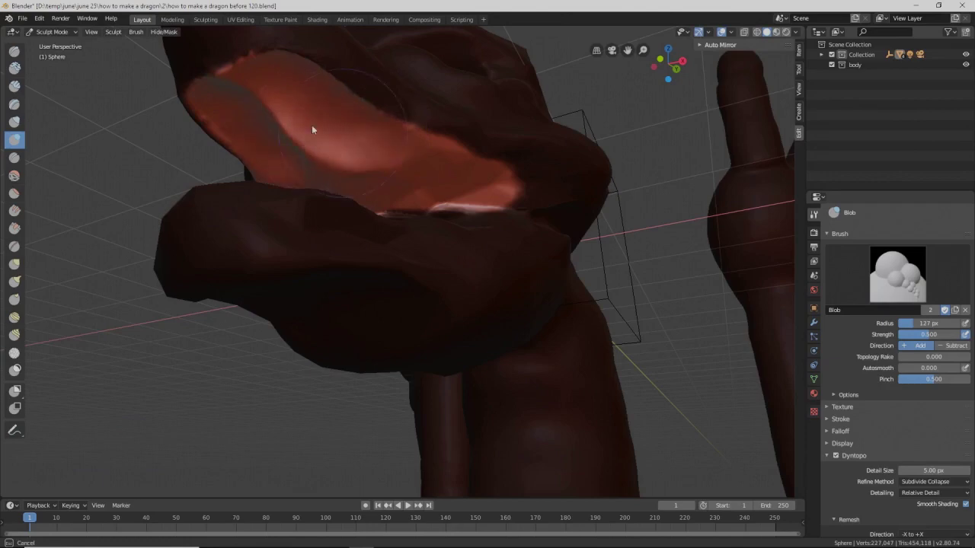
mouse_move(346, 167)
ctrl+mouse_down()
mouse_move(430, 174)
mouse_move(436, 186)
ctrl+mouse_up()
- Deepen the palate with further subtractive Blob strokes along its middle and toward the snout
middle_drag(412, 184, 424, 204)
mouse_move(309, 133)
ctrl+mouse_down()
mouse_move(302, 106)
mouse_move(354, 154)
ctrl+mouse_up()
middle_drag(353, 154, 360, 126)
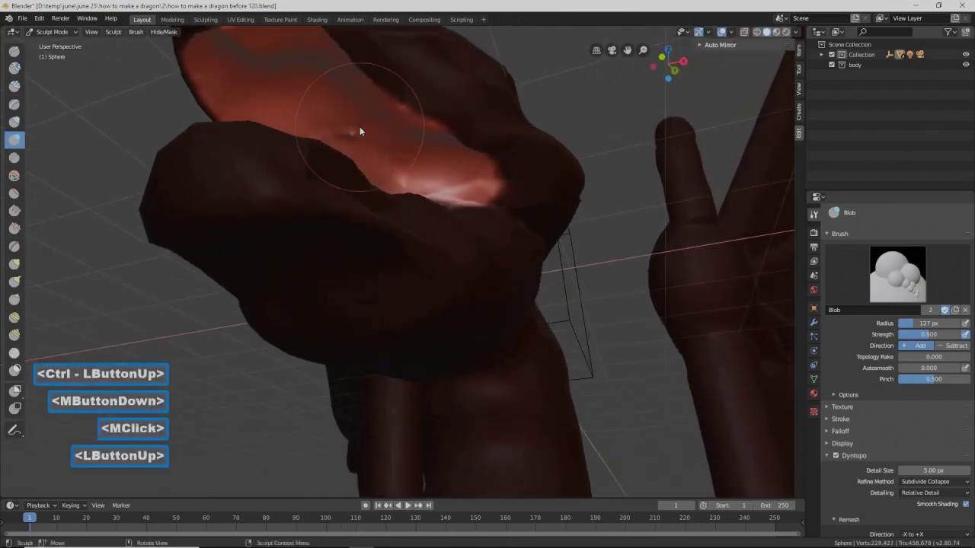
mouse_move(374, 139)
ctrl+mouse_down()
mouse_move(402, 157)
mouse_move(341, 118)
mouse_move(291, 105)
mouse_move(299, 45)
mouse_move(299, 54)
ctrl+mouse_up()
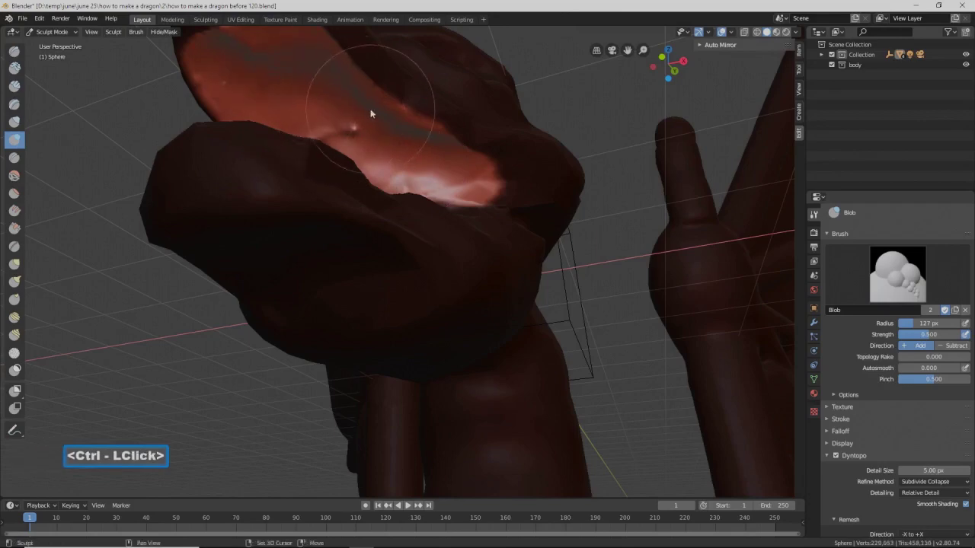
- Carve the central part of the palate inward with short subtractive Blob strokes from a front view
shift+middle_drag(379, 115, 413, 170)
ctrl+drag(330, 203, 320, 183)
ctrl+double_click(307, 141)
ctrl+click(320, 175)
ctrl+click(337, 206)
ctrl+click(342, 216)
ctrl+click(318, 196)
ctrl+drag(318, 197, 278, 187)
- Smooth the freshly carved middle of the palate
shift+click(269, 188)
shift+click(243, 181)
shift+double_click(204, 152)
shift+click(204, 151)
key(Pause)
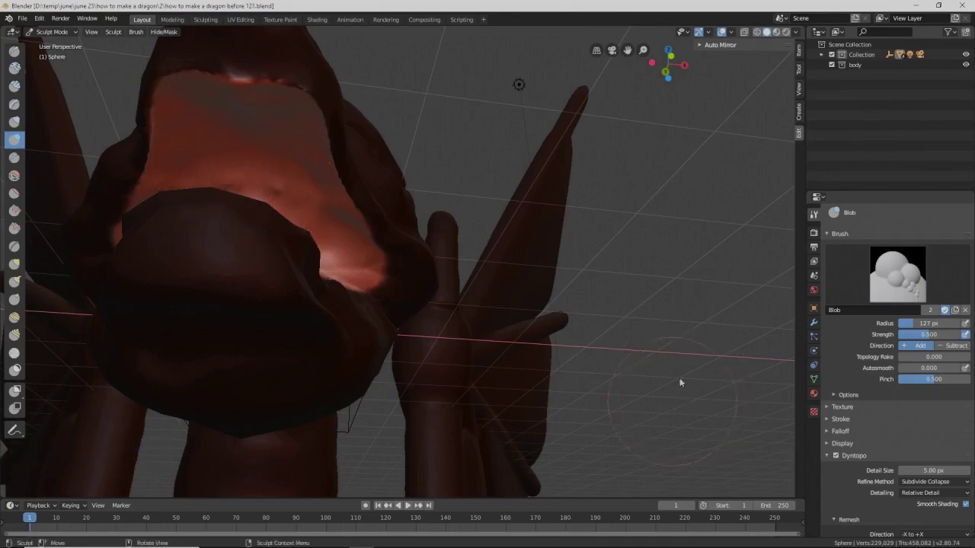
- Carve the palate's front and side with subtractive Blob strokes, smoothing a rough spot along the way
middle_drag(553, 282, 496, 285)
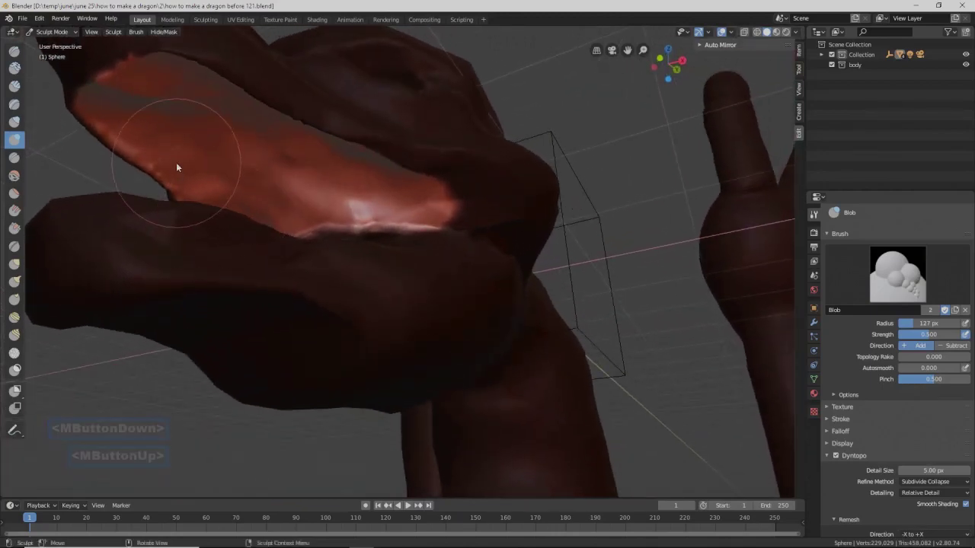
mouse_move(158, 135)
ctrl+mouse_down()
mouse_move(218, 180)
mouse_move(147, 118)
mouse_move(138, 79)
mouse_move(147, 110)
ctrl+mouse_up()
middle_drag(147, 110, 120, 90)
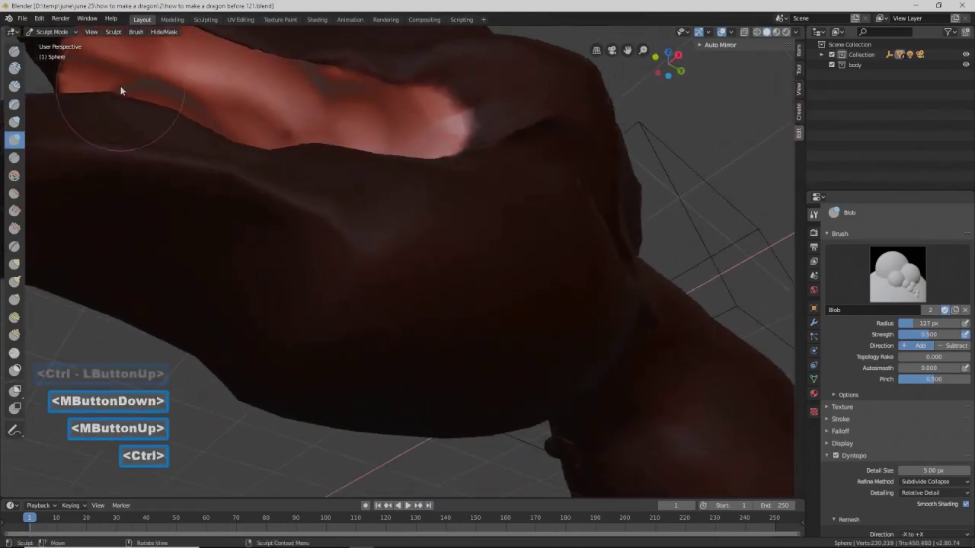
shift+middle_drag(215, 95, 219, 128)
mouse_move(219, 132)
ctrl+mouse_down()
mouse_move(197, 146)
mouse_move(366, 178)
mouse_move(399, 200)
mouse_move(341, 188)
ctrl+mouse_up()
ctrl+click(210, 144)
shift+click(218, 152)
- Hollow the rear and opposite side of the palate with more subtractive Blob strokes
mouse_move(340, 187)
middle_down()
mouse_move(418, 200)
mouse_move(431, 213)
mouse_move(374, 206)
middle_up()
mouse_move(376, 202)
ctrl+mouse_down()
mouse_move(388, 232)
mouse_move(387, 210)
mouse_move(385, 237)
ctrl+mouse_up()
ctrl+double_click(385, 226)
mouse_move(385, 223)
middle_down()
mouse_move(371, 220)
mouse_move(403, 203)
mouse_move(468, 207)
middle_up()
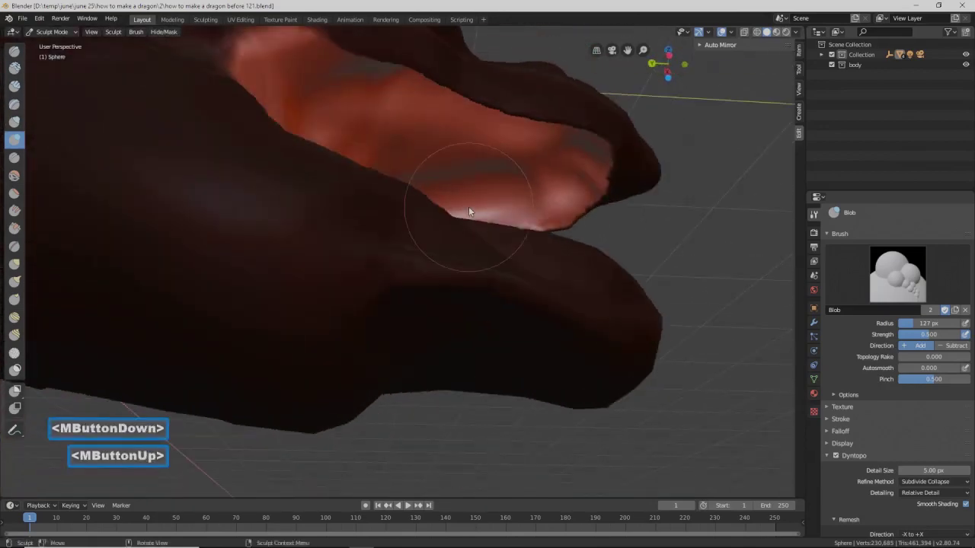
ctrl+click(551, 189)
- Smooth the uneven areas of the hollowed palate and clear the mask
mouse_move(551, 189)
shift+mouse_down()
mouse_move(550, 175)
mouse_move(472, 148)
mouse_move(505, 183)
shift+mouse_up()
mouse_move(505, 182)
middle_down()
mouse_move(506, 200)
mouse_move(438, 226)
mouse_move(404, 224)
mouse_move(398, 211)
mouse_move(418, 218)
mouse_move(396, 203)
middle_up()
mouse_move(533, 276)
shift+mouse_down()
mouse_move(618, 265)
mouse_move(557, 254)
shift+mouse_up()
mouse_move(557, 254)
middle_down()
mouse_move(553, 279)
mouse_move(546, 273)
mouse_move(569, 264)
middle_up()
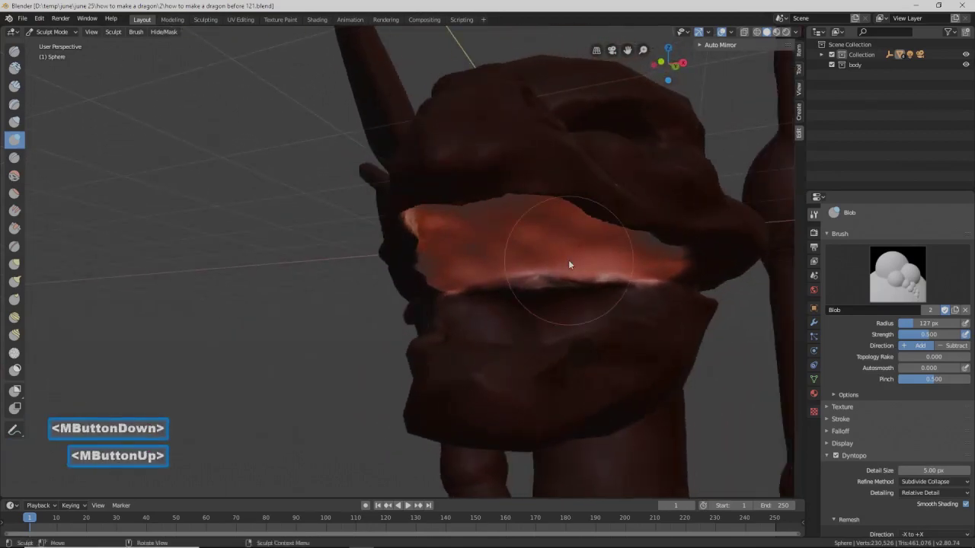
key(alt)
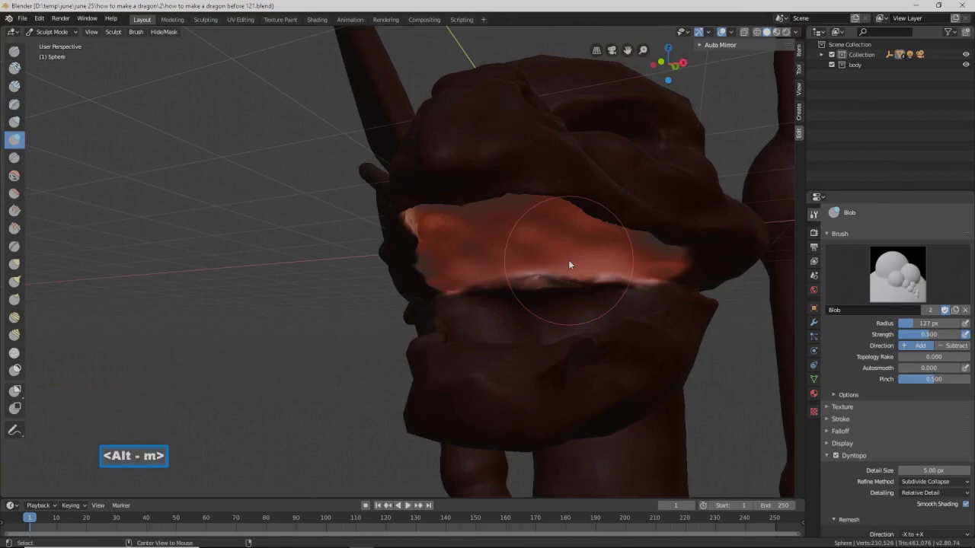
key(alt+m)
- Reduce the Blob brush radius to 91 px and carve a hollow at the back of the mouth
key(f)
click(527, 277)
middle_drag(527, 276, 544, 282)
key(ctrl)
mouse_move(551, 289)
middle_down()
mouse_move(511, 295)
mouse_move(547, 293)
middle_up()
mouse_move(556, 289)
ctrl+mouse_down()
mouse_move(546, 281)
mouse_move(554, 275)
mouse_move(526, 287)
mouse_move(557, 265)
mouse_move(492, 285)
mouse_move(564, 312)
mouse_move(554, 287)
ctrl+mouse_up()
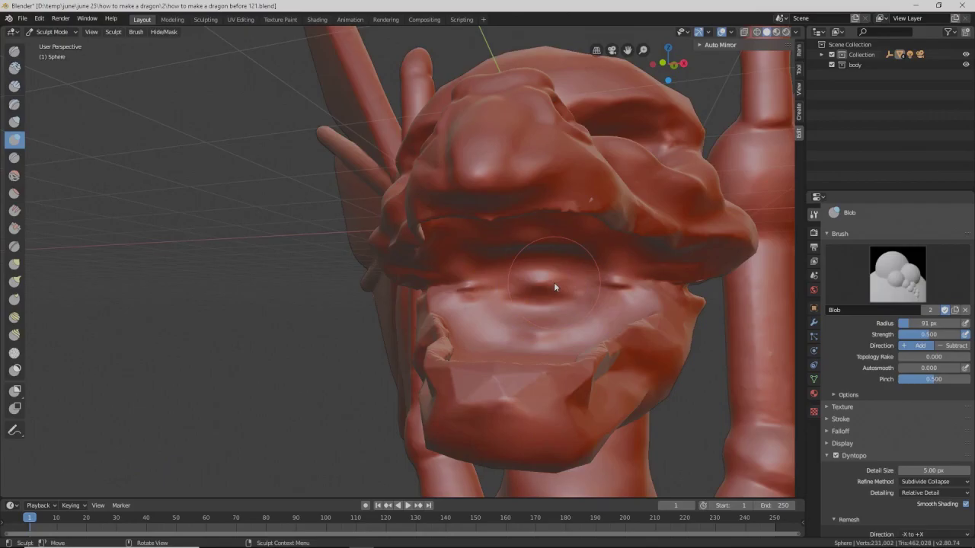
key(Pause)
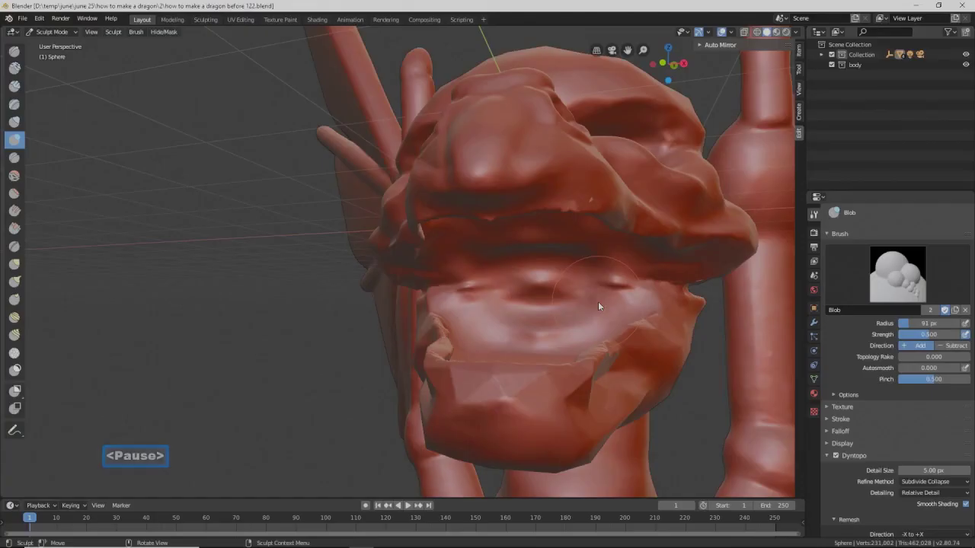
key(Pause)
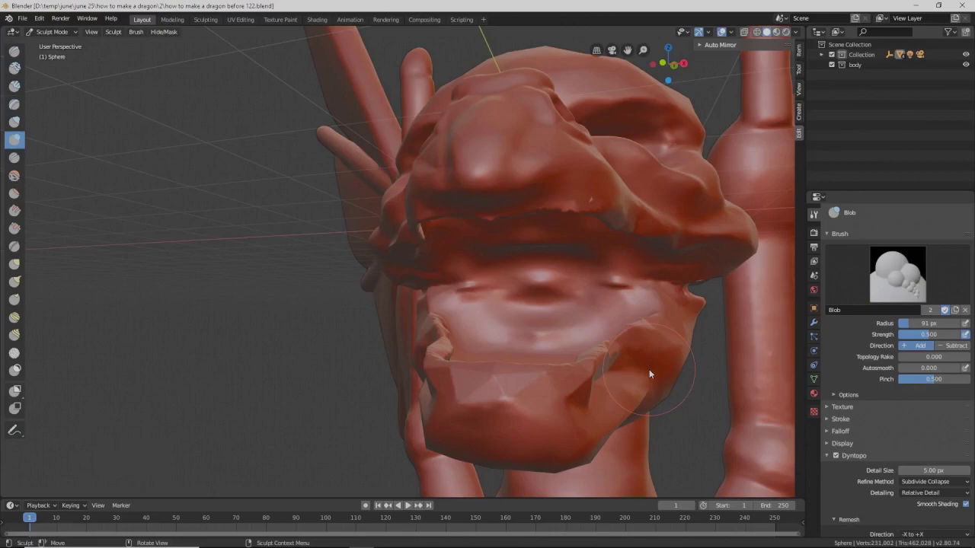
- Smooth the bumps around the hollow at the back of the mouth
key(ctrl)
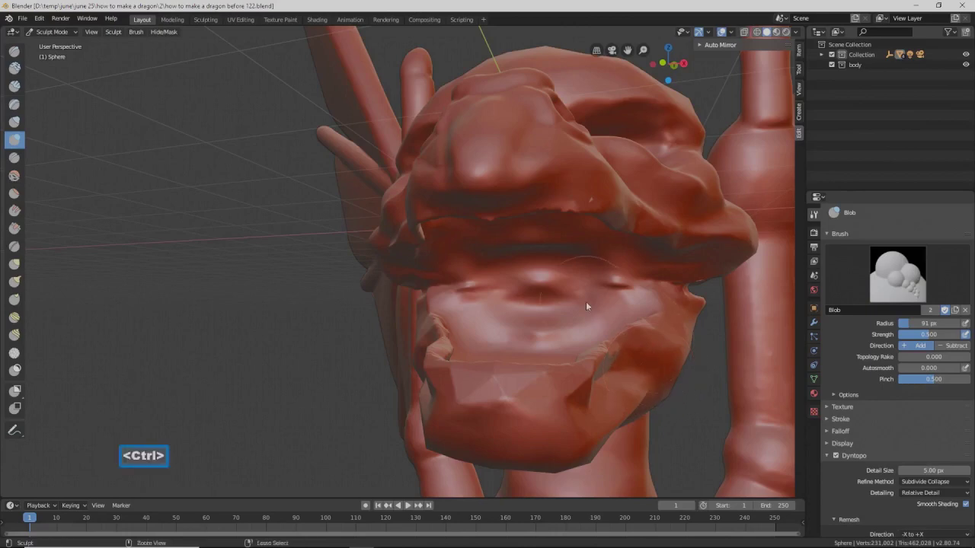
mouse_move(585, 301)
shift+mouse_down()
mouse_move(534, 281)
mouse_move(492, 296)
mouse_move(602, 288)
mouse_move(538, 323)
mouse_move(530, 308)
mouse_move(556, 301)
shift+mouse_up()
mouse_move(598, 293)
middle_down()
mouse_move(556, 292)
mouse_move(580, 281)
mouse_move(601, 292)
mouse_move(584, 302)
middle_up()
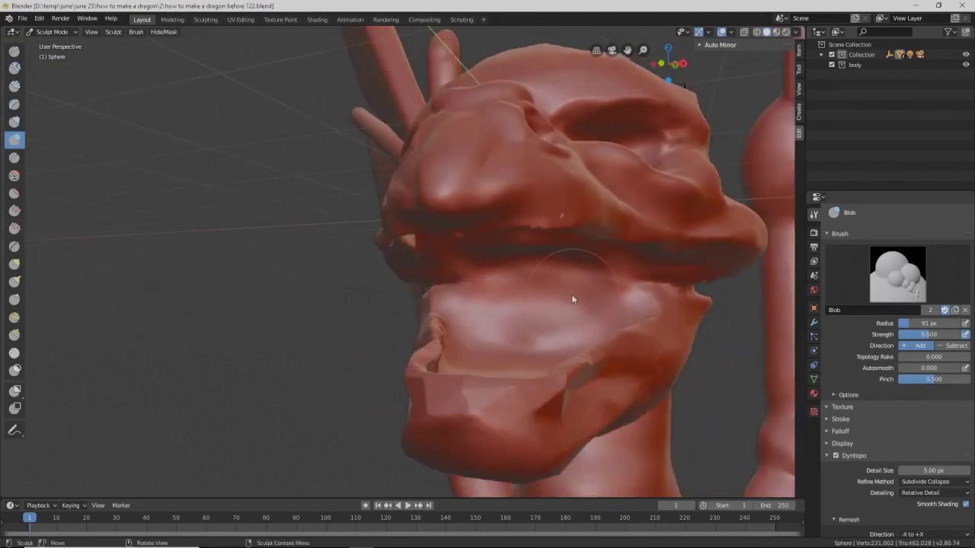
- Carve the throat opening wider and deeper with subtractive Blob strokes across the back of the mouth
mouse_move(563, 292)
ctrl+mouse_down()
mouse_move(553, 305)
mouse_move(492, 304)
mouse_move(528, 320)
mouse_move(527, 340)
mouse_move(501, 301)
mouse_move(483, 338)
mouse_move(537, 312)
ctrl+mouse_up()
mouse_move(536, 312)
middle_down()
mouse_move(543, 283)
mouse_move(541, 306)
mouse_move(565, 277)
middle_up()
mouse_move(565, 278)
ctrl+mouse_down()
mouse_move(495, 273)
mouse_move(566, 255)
mouse_move(493, 237)
mouse_move(538, 267)
mouse_move(621, 287)
ctrl+mouse_up()
middle_drag(622, 286, 596, 299)
ctrl+click(626, 288)
mouse_move(626, 289)
ctrl+mouse_down()
mouse_move(619, 299)
mouse_move(549, 311)
mouse_move(557, 309)
ctrl+mouse_up()
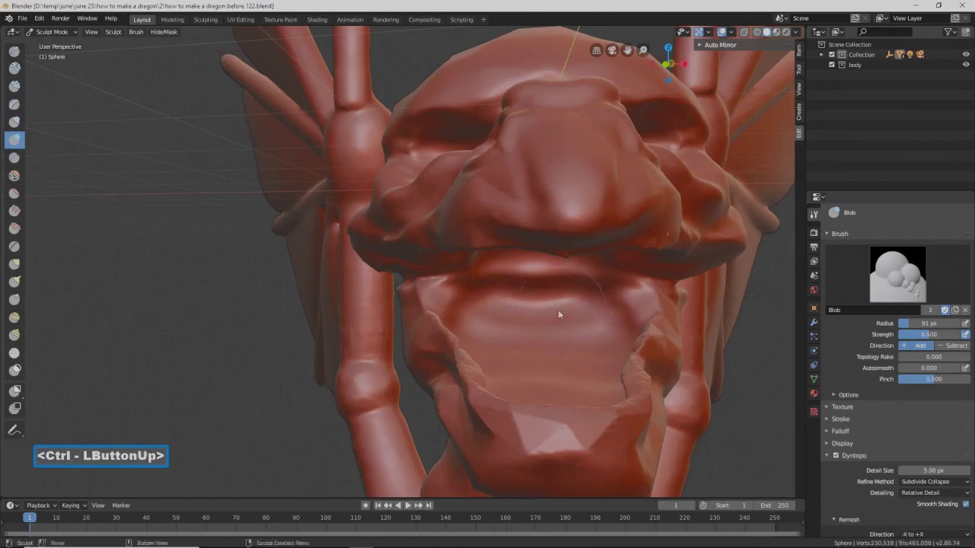
- Continue the subtractive Blob strokes upward from the throat into the rear of the palate
middle_drag(557, 309, 557, 284)
mouse_move(557, 283)
ctrl+mouse_down()
mouse_move(554, 270)
mouse_move(521, 262)
mouse_move(482, 261)
mouse_move(460, 276)
mouse_move(464, 238)
ctrl+mouse_up()
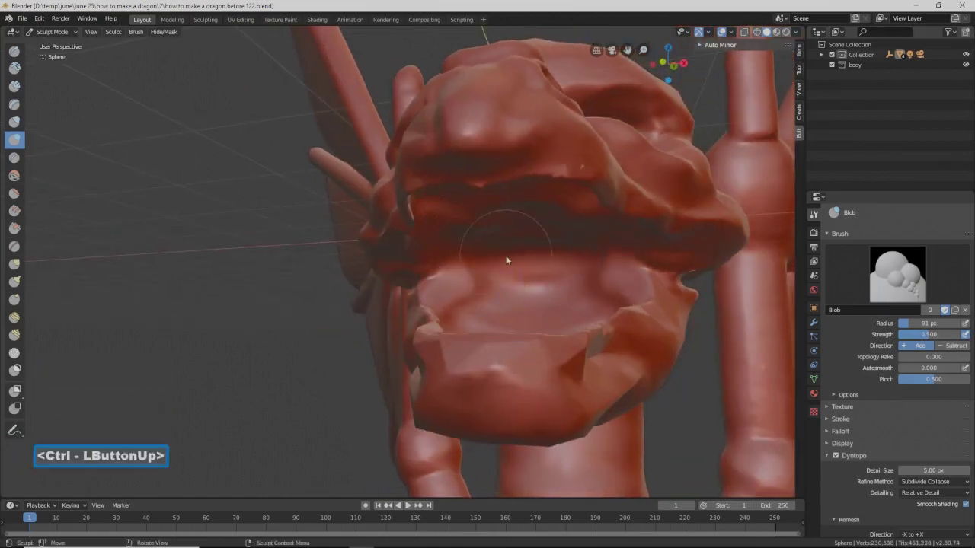
middle_drag(506, 255, 490, 239)
mouse_move(490, 239)
ctrl+mouse_down()
mouse_move(459, 206)
mouse_move(442, 227)
mouse_move(525, 208)
mouse_move(478, 228)
mouse_move(506, 211)
ctrl+mouse_up()
mouse_move(506, 211)
middle_down()
mouse_move(526, 239)
mouse_move(518, 226)
mouse_move(464, 234)
middle_up()
- Carve the inner side and back wall of the mouth deeper, and check the open mouth from the side
ctrl+click(460, 221)
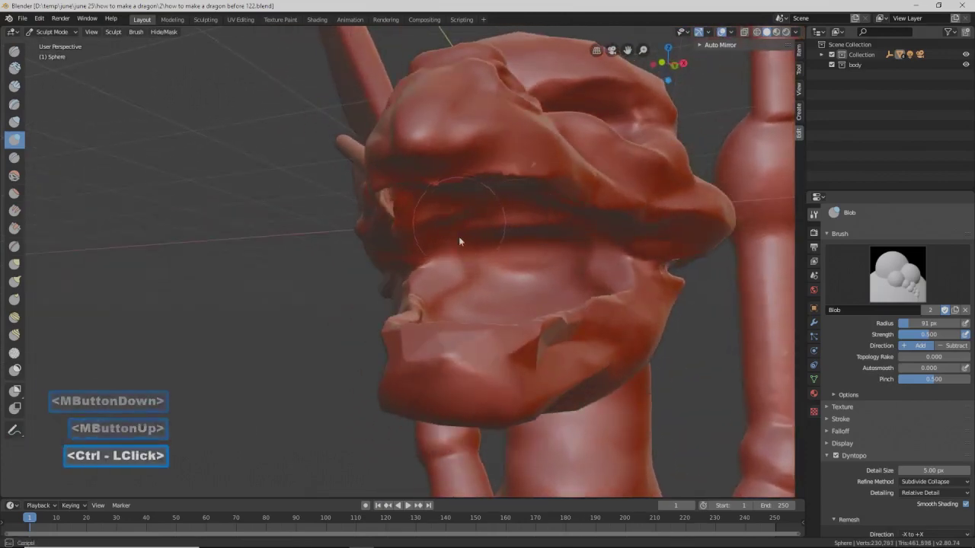
ctrl+double_click(449, 266)
ctrl+drag(449, 265, 551, 254)
ctrl+double_click(550, 254)
mouse_move(551, 254)
middle_down()
mouse_move(517, 282)
mouse_move(552, 307)
mouse_move(584, 302)
mouse_move(562, 364)
mouse_move(515, 336)
mouse_move(521, 297)
middle_up()
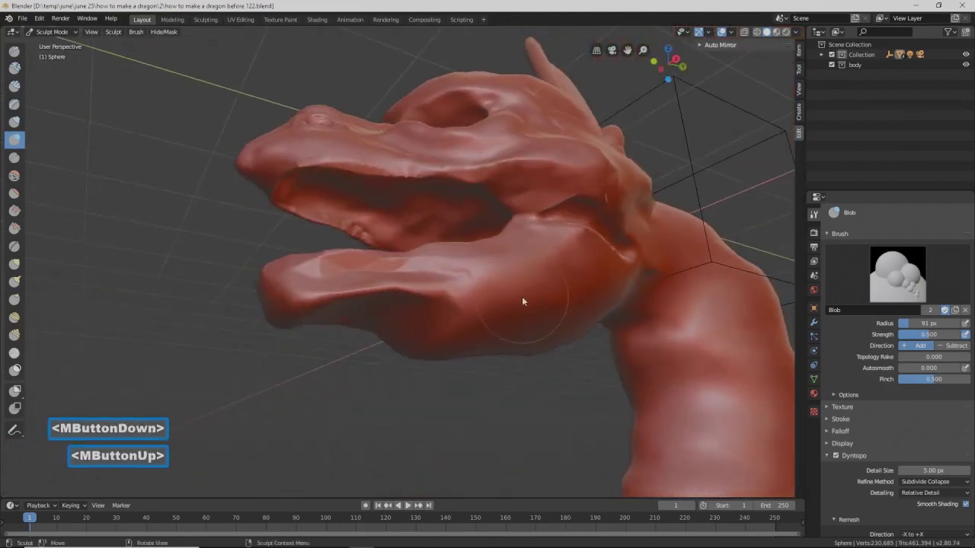
- Smooth the side of the lower jaw from its front back to the jaw hinge
mouse_move(404, 282)
shift+mouse_down()
mouse_move(348, 270)
mouse_move(391, 275)
mouse_move(439, 307)
mouse_move(461, 307)
mouse_move(377, 297)
shift+mouse_up()
mouse_move(377, 297)
middle_down()
mouse_move(440, 301)
mouse_move(386, 273)
middle_up()
mouse_move(386, 273)
shift+mouse_down()
mouse_move(319, 269)
mouse_move(388, 261)
mouse_move(472, 275)
mouse_move(510, 265)
shift+mouse_up()
mouse_move(510, 265)
middle_down()
mouse_move(496, 275)
mouse_move(553, 245)
mouse_move(509, 234)
middle_up()
- Simplify the mesh over the back of the jaw and the side of the head with the Simplify brush
click(15, 352)
mouse_move(502, 279)
mouse_down()
mouse_move(607, 257)
mouse_move(476, 326)
mouse_move(657, 261)
mouse_move(647, 163)
mouse_move(480, 175)
mouse_up()
mouse_move(480, 175)
mouse_down()
mouse_move(355, 195)
mouse_move(323, 218)
mouse_move(327, 228)
mouse_up()
mouse_move(340, 295)
middle_down()
mouse_move(385, 294)
mouse_move(305, 302)
middle_up()
drag(294, 302, 360, 304)
mouse_move(365, 303)
middle_down()
mouse_move(424, 293)
mouse_move(421, 315)
middle_up()
- Simplify and smooth the surface further down the body, and save the scene as "how to make a dragon before 123.blend"
shift+middle_drag(512, 234, 488, 378)
mouse_move(389, 168)
mouse_down()
mouse_move(357, 153)
mouse_move(486, 176)
mouse_move(510, 238)
mouse_up()
middle_drag(510, 238, 495, 252)
ctrl+middle_drag(574, 282, 478, 359)
shift+middle_drag(479, 359, 440, 313)
mouse_move(440, 313)
shift+mouse_down()
mouse_move(421, 337)
mouse_move(415, 326)
shift+mouse_up()
middle_drag(386, 323, 363, 301)
mouse_move(363, 302)
shift+mouse_down()
mouse_move(354, 286)
mouse_move(354, 310)
shift+mouse_up()
middle_drag(403, 306, 438, 320)
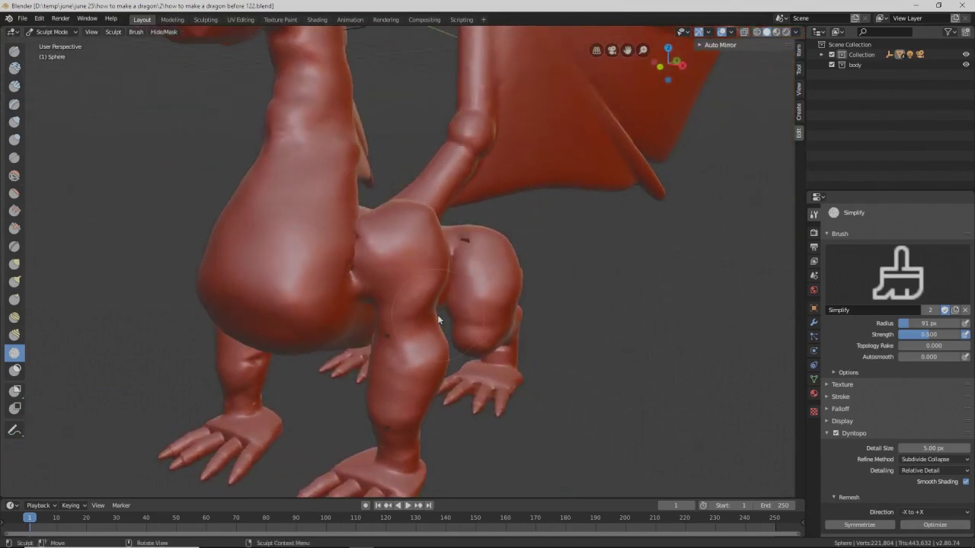
key(Pause)
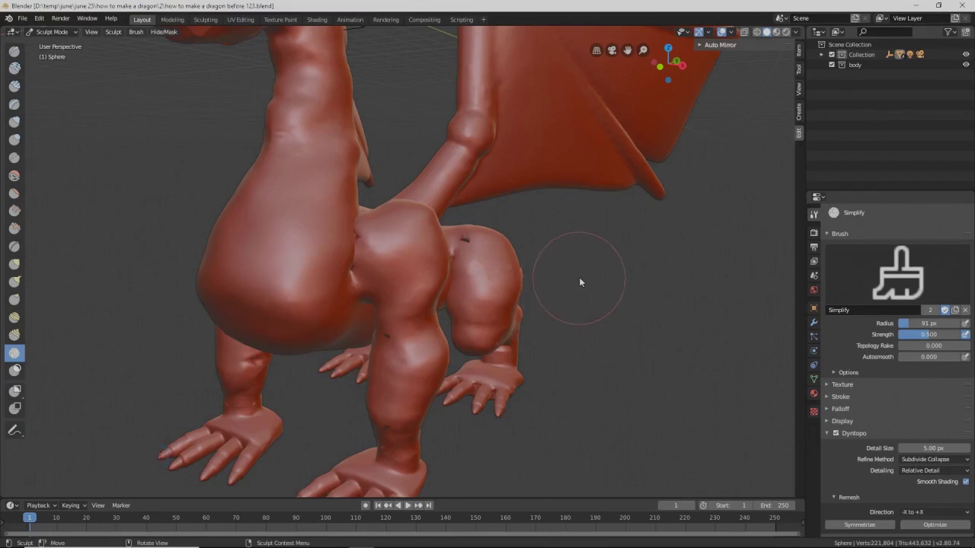
- Reshape the front leg's shoulder area with the Grab brush, working from the side of the body
middle_drag(579, 282, 542, 277)
scroll(542, 278, down, 2)
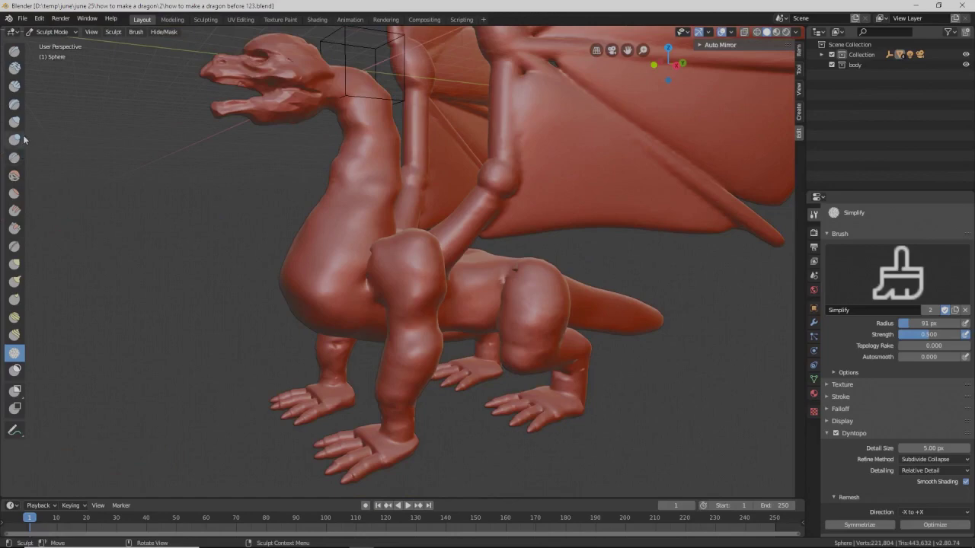
click(15, 264)
middle_drag(354, 254, 312, 248)
mouse_move(450, 257)
ctrl+middle_down()
mouse_move(438, 222)
mouse_move(449, 236)
ctrl+middle_up()
drag(492, 291, 501, 309)
mouse_move(456, 259)
middle_down()
mouse_move(444, 265)
mouse_move(425, 233)
middle_up()
drag(425, 234, 395, 219)
mouse_move(471, 212)
middle_down()
mouse_move(481, 211)
mouse_move(479, 197)
middle_up()
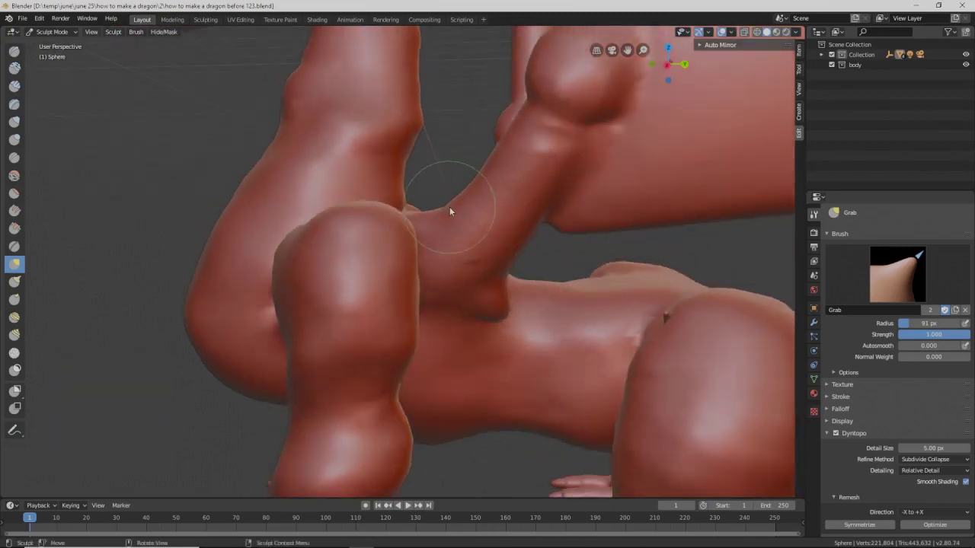
- Enlarge the Grab brush to 146 px and pull the area around the shoulder and wing base into shape
key(f)
click(484, 244)
mouse_move(450, 207)
mouse_down()
mouse_move(437, 196)
mouse_move(515, 135)
mouse_up()
drag(553, 185, 554, 213)
- Smooth the front leg around the elbow and pull its contour upward with the Grab brush
mouse_move(434, 351)
middle_down()
mouse_move(461, 342)
mouse_move(460, 351)
mouse_move(471, 315)
mouse_move(462, 299)
mouse_move(497, 333)
middle_up()
scroll(445, 297, down, 3)
shift+click(489, 335)
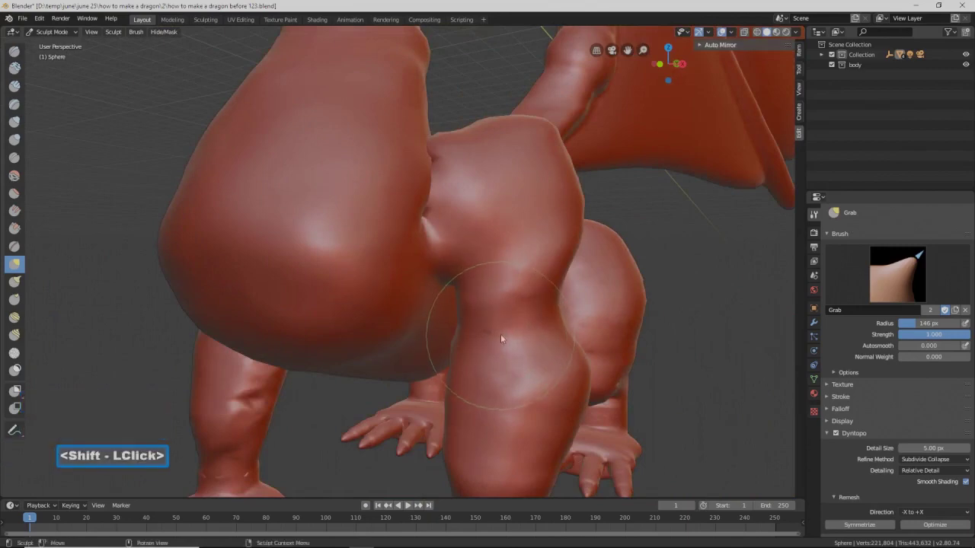
click(498, 355)
drag(499, 355, 483, 312)
mouse_move(478, 316)
middle_down()
mouse_move(500, 305)
mouse_move(451, 318)
mouse_move(483, 303)
mouse_move(567, 353)
mouse_move(490, 359)
mouse_move(618, 353)
mouse_move(685, 338)
middle_up()
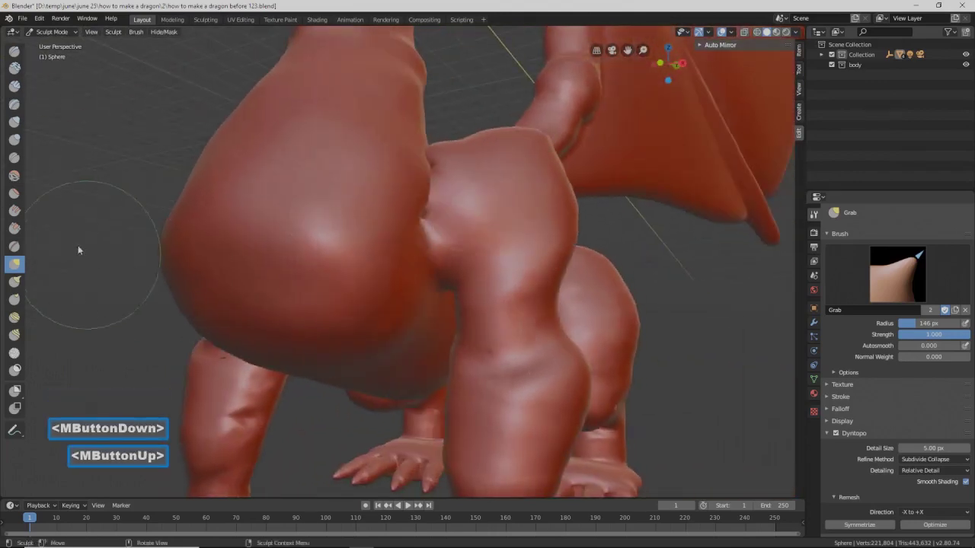
- Bulk up the front leg between shoulder and elbow using the Inflate brush at a 99 px radius
click(15, 122)
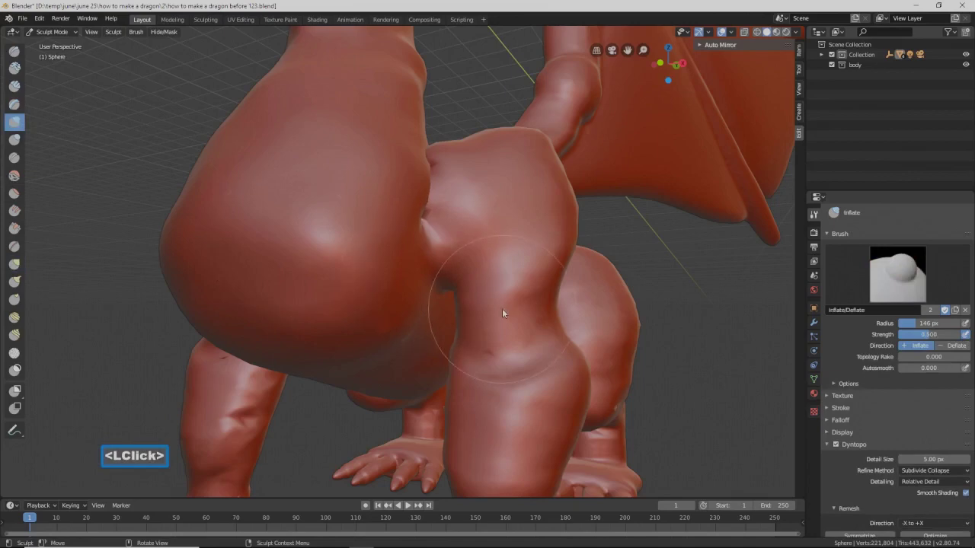
key(f)
click(481, 311)
mouse_move(484, 317)
mouse_down()
mouse_move(500, 337)
mouse_move(508, 296)
mouse_move(495, 383)
mouse_move(508, 320)
mouse_move(491, 320)
mouse_up()
mouse_move(491, 320)
mouse_down()
mouse_move(479, 326)
mouse_move(515, 260)
mouse_move(507, 332)
mouse_move(522, 367)
mouse_move(504, 383)
mouse_move(520, 328)
mouse_up()
mouse_move(523, 308)
mouse_down()
mouse_move(527, 276)
mouse_move(499, 260)
mouse_move(474, 329)
mouse_up()
mouse_move(473, 329)
middle_down()
mouse_move(504, 321)
mouse_move(488, 358)
middle_up()
mouse_move(487, 358)
mouse_down()
mouse_move(479, 368)
mouse_move(487, 376)
mouse_move(499, 355)
mouse_move(509, 379)
mouse_move(534, 339)
mouse_move(540, 349)
mouse_move(479, 272)
mouse_move(505, 277)
mouse_move(486, 366)
mouse_move(503, 358)
mouse_move(508, 339)
mouse_move(483, 322)
mouse_move(484, 292)
mouse_move(533, 278)
mouse_up()
mouse_move(536, 279)
middle_down()
mouse_move(466, 290)
mouse_move(503, 284)
middle_up()
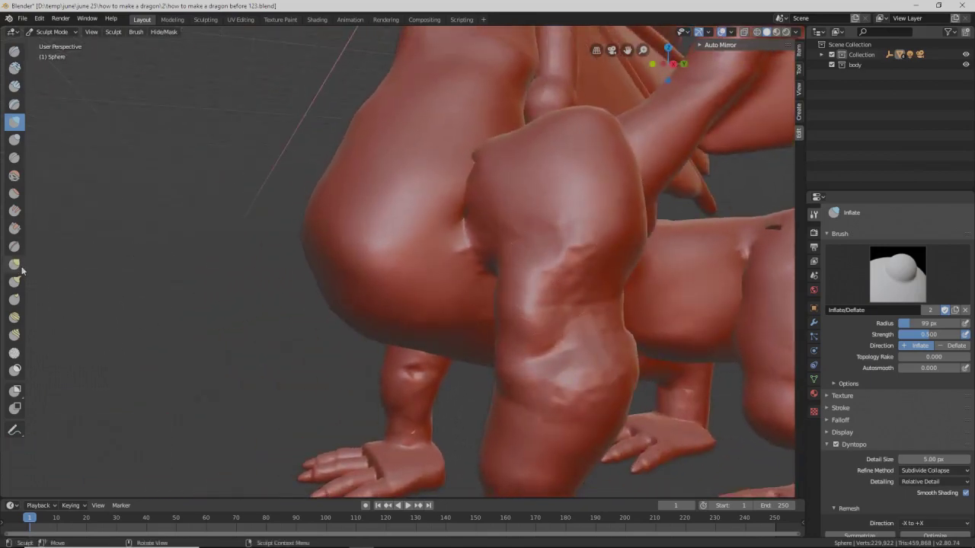
click(403, 281)
drag(560, 268, 611, 290)
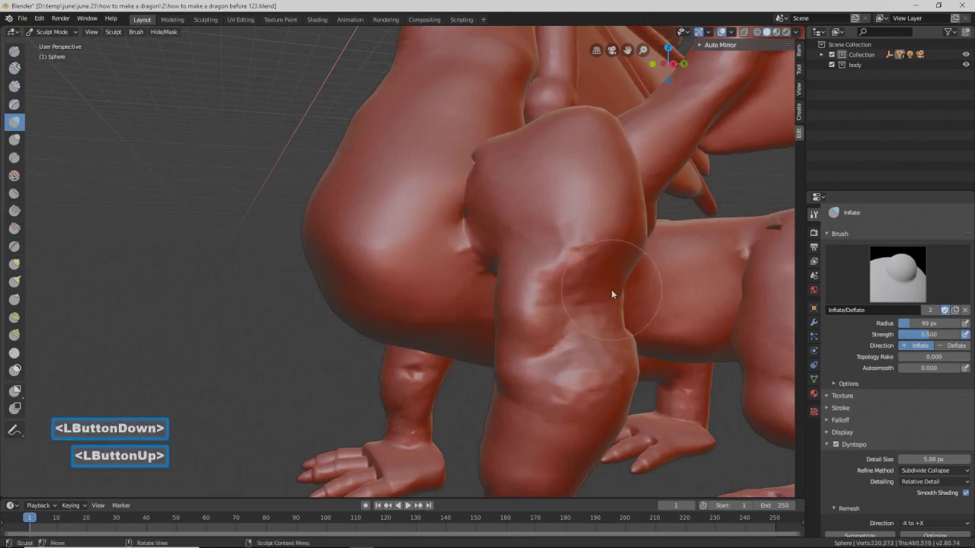
middle_drag(611, 289, 587, 294)
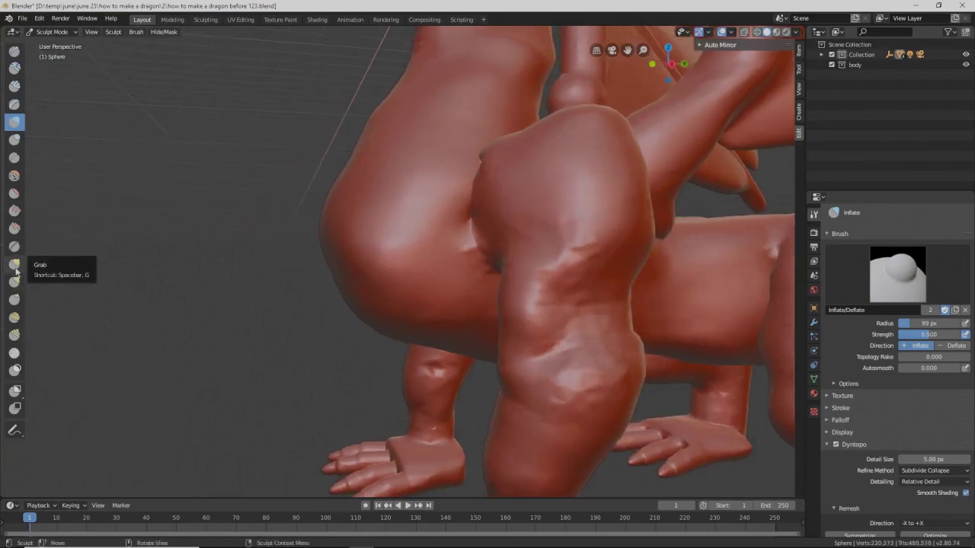
- Pull the inflated upper front leg into shape with the Grab brush and smooth its lumps
click(15, 263)
middle_drag(561, 275, 564, 265)
drag(564, 264, 626, 285)
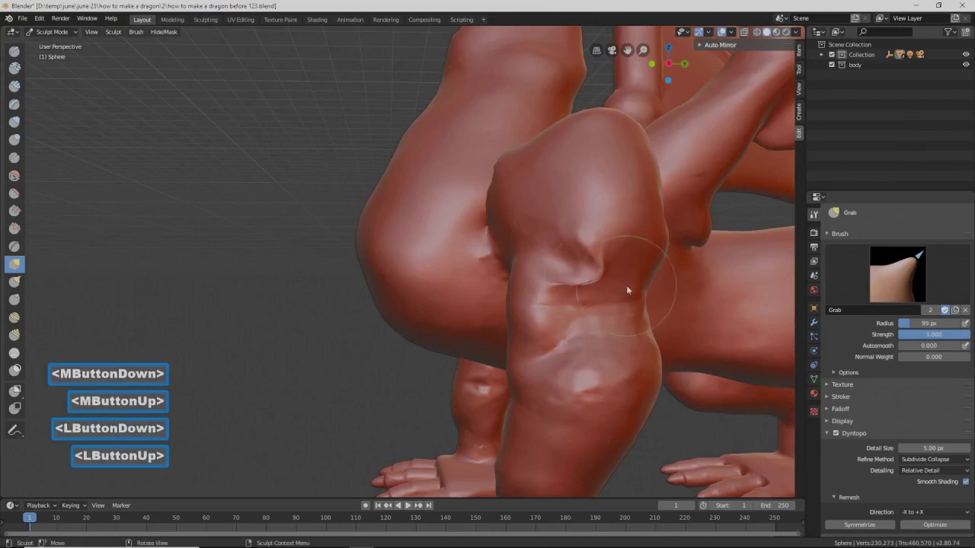
middle_drag(678, 271, 653, 277)
click(646, 277)
mouse_move(640, 279)
shift+mouse_down()
mouse_move(600, 278)
mouse_move(616, 291)
mouse_move(571, 315)
shift+mouse_up()
mouse_move(572, 314)
middle_down()
mouse_move(683, 299)
mouse_move(588, 348)
middle_up()
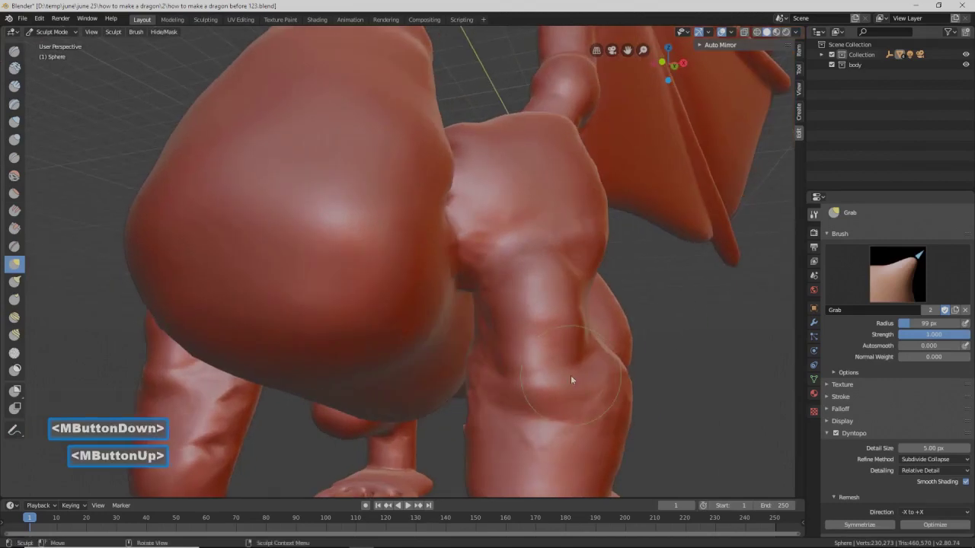
- Shape the front leg's elbow and top of the forearm with Grab strokes and a light smoothing
drag(562, 387, 542, 384)
drag(525, 382, 561, 402)
shift+click(552, 399)
scroll(575, 394, down, 2)
mouse_move(572, 385)
middle_down()
mouse_move(469, 388)
mouse_move(518, 344)
middle_up()
drag(545, 315, 550, 314)
drag(560, 316, 568, 318)
mouse_move(570, 318)
middle_down()
mouse_move(514, 312)
mouse_move(556, 314)
middle_up()
- Smooth the front leg and its joint with the chest, and save the scene as "how to make a dragon before 124.blend"
mouse_move(607, 337)
shift+mouse_down()
mouse_move(603, 372)
mouse_move(611, 339)
mouse_move(571, 311)
mouse_move(574, 288)
mouse_move(505, 225)
shift+mouse_up()
middle_drag(506, 225, 651, 233)
mouse_move(568, 192)
shift+mouse_down()
mouse_move(536, 236)
mouse_move(553, 176)
mouse_move(539, 217)
shift+mouse_up()
mouse_move(539, 217)
middle_down()
mouse_move(599, 199)
mouse_move(638, 211)
middle_up()
shift+drag(638, 211, 629, 186)
shift+double_click(625, 185)
shift+click(584, 288)
mouse_move(583, 288)
middle_down()
mouse_move(674, 255)
mouse_move(638, 264)
middle_up()
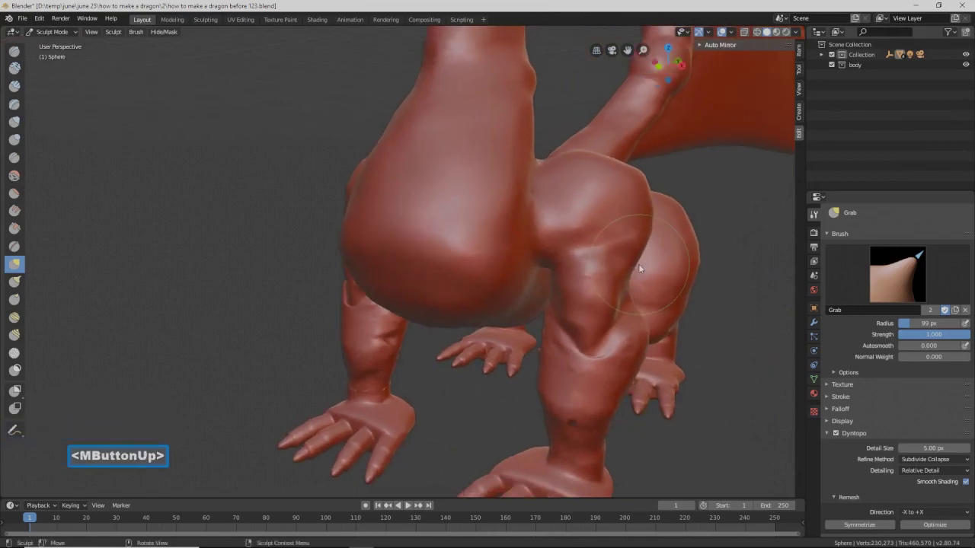
key(Pause)
- Smooth the front of the forearm and reshape its sides and wrist with the Grab brush
shift+middle_drag(645, 371, 606, 353)
mouse_move(605, 353)
middle_down()
mouse_move(594, 343)
mouse_move(610, 329)
mouse_move(576, 325)
middle_up()
shift+click(575, 332)
shift+double_click(568, 332)
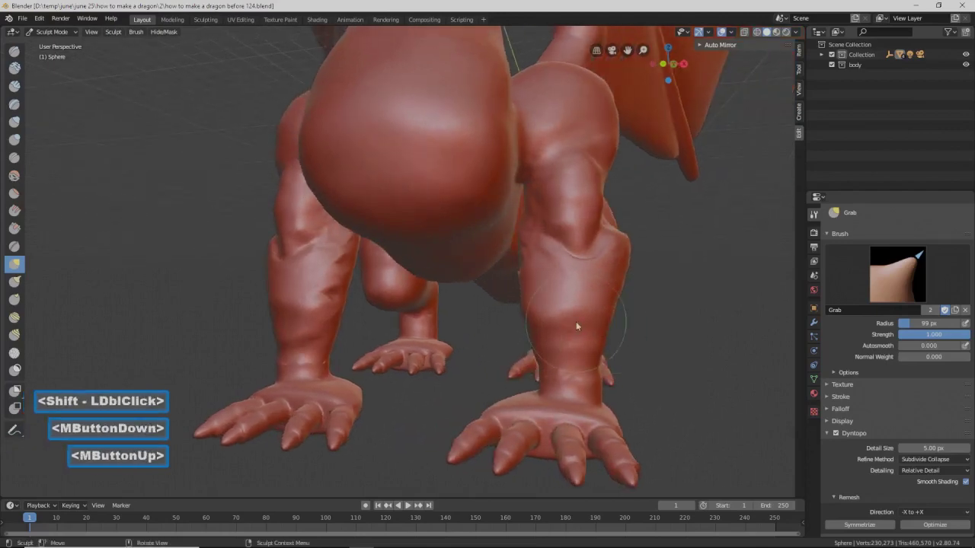
mouse_move(610, 318)
mouse_down()
mouse_move(618, 318)
mouse_move(633, 268)
mouse_up()
click(617, 271)
drag(534, 335, 540, 344)
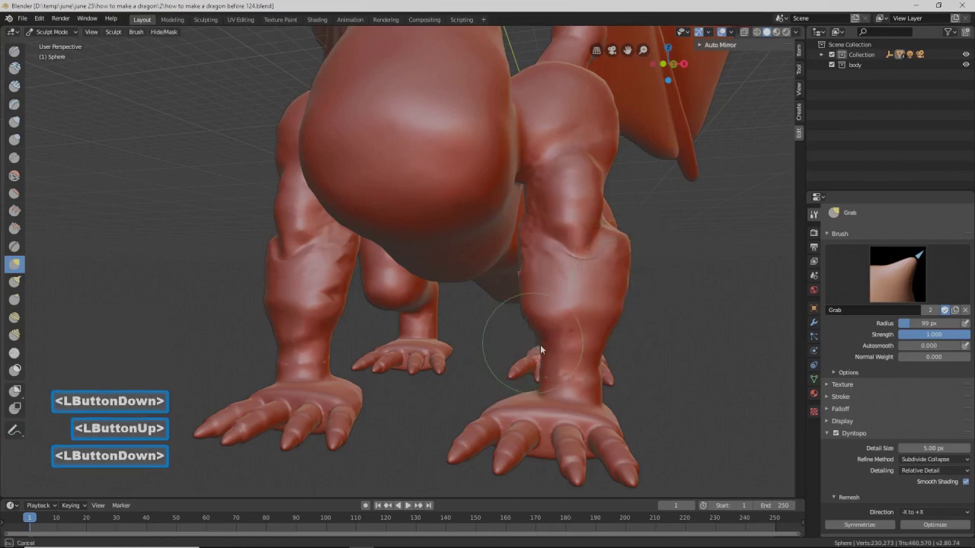
click(544, 272)
- Smooth the transition between the upper front leg and the forearm
middle_drag(607, 288, 583, 284)
shift+click(585, 266)
shift+drag(586, 264, 576, 256)
mouse_move(600, 244)
middle_down()
mouse_move(529, 254)
mouse_move(543, 248)
middle_up()
mouse_move(542, 248)
shift+middle_down()
mouse_move(563, 238)
mouse_move(501, 246)
shift+middle_up()
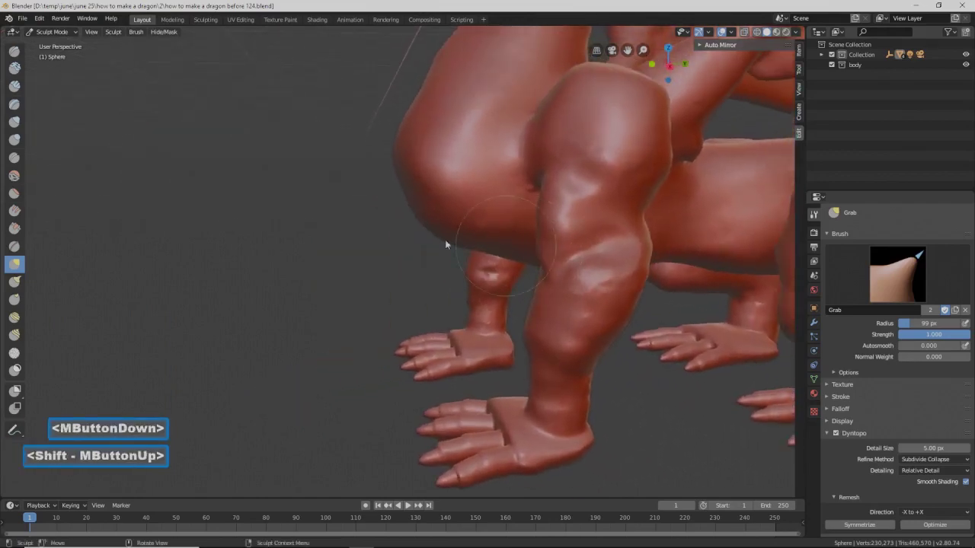
- Carve muscle grooves below the shoulder on the outer front leg with the Crease brush
click(15, 158)
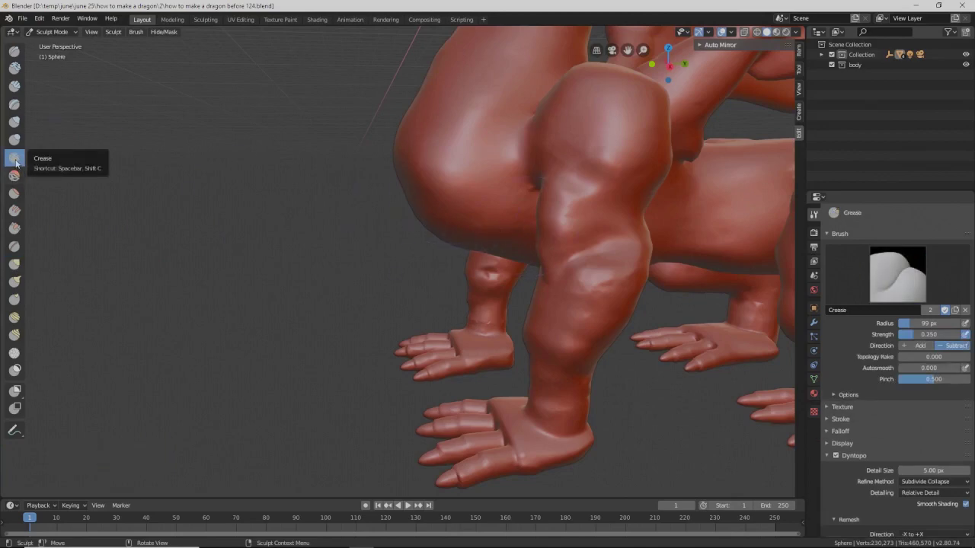
middle_drag(483, 217, 481, 210)
click(612, 206)
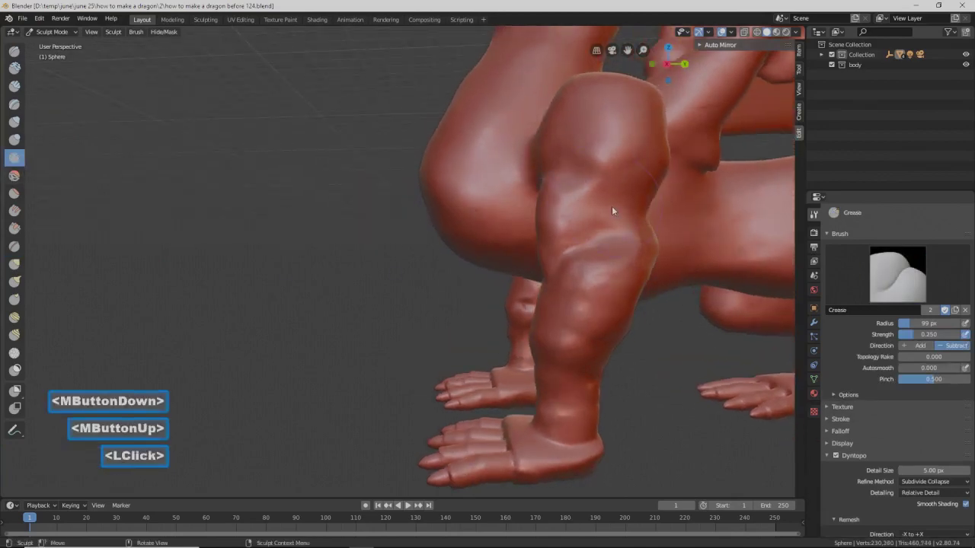
drag(610, 207, 612, 231)
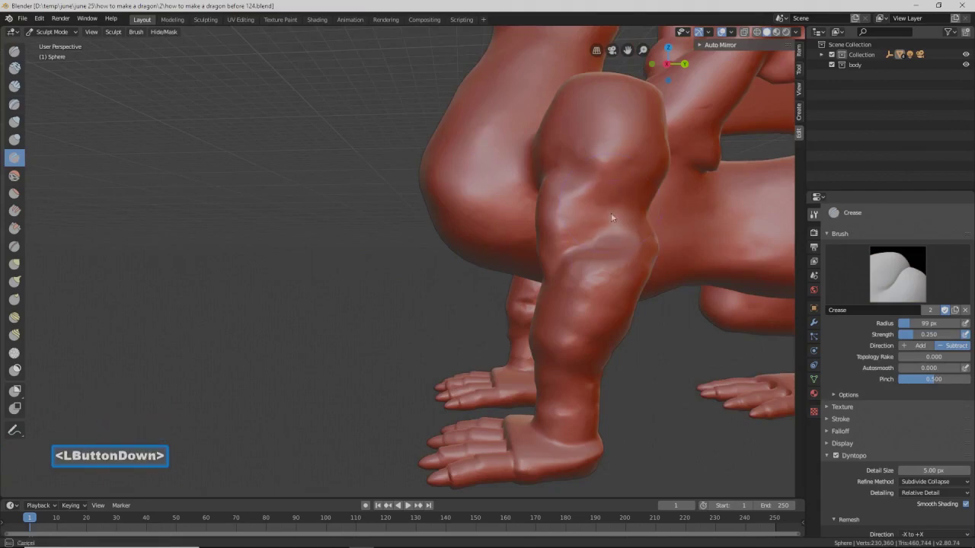
mouse_move(621, 192)
mouse_down()
mouse_move(619, 199)
mouse_move(559, 157)
mouse_move(629, 210)
mouse_up()
mouse_move(630, 210)
middle_down()
mouse_move(584, 201)
mouse_move(649, 208)
mouse_move(542, 235)
middle_up()
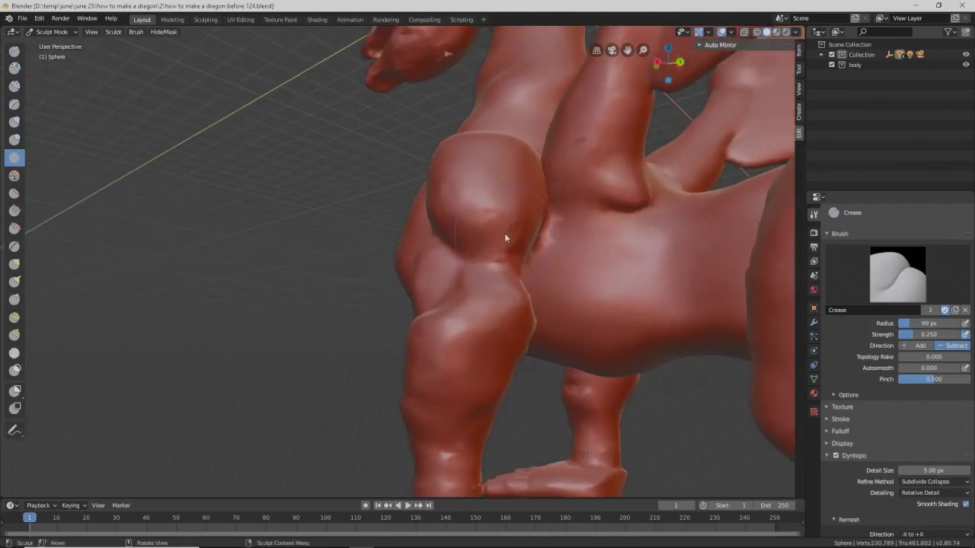
- Crease the back of the shoulder muscle and the elbow area to separate the front leg's muscles
mouse_move(504, 233)
mouse_down()
mouse_move(526, 219)
mouse_move(497, 233)
mouse_up()
middle_drag(496, 232, 523, 218)
drag(525, 221, 537, 229)
mouse_move(537, 229)
middle_down()
mouse_move(551, 230)
mouse_move(485, 270)
mouse_move(464, 301)
middle_up()
mouse_move(465, 300)
mouse_down()
mouse_move(430, 313)
mouse_move(424, 360)
mouse_move(448, 358)
mouse_up()
mouse_move(448, 358)
middle_down()
mouse_move(533, 331)
mouse_move(328, 376)
middle_up()
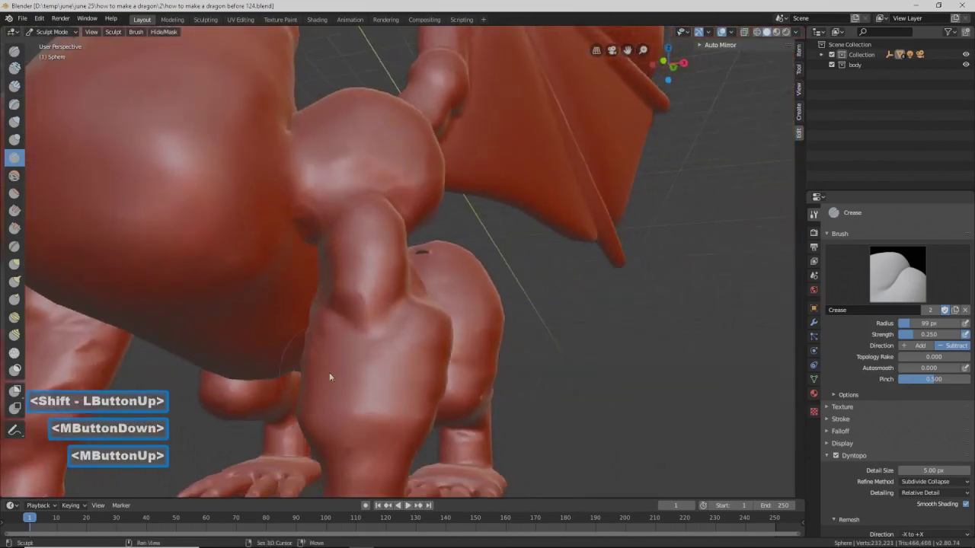
- Carve a groove down the front of the forearm, reducing the Crease brush radius to 72 px
mouse_move(370, 346)
mouse_down()
mouse_move(374, 420)
mouse_move(354, 422)
mouse_move(376, 412)
mouse_up()
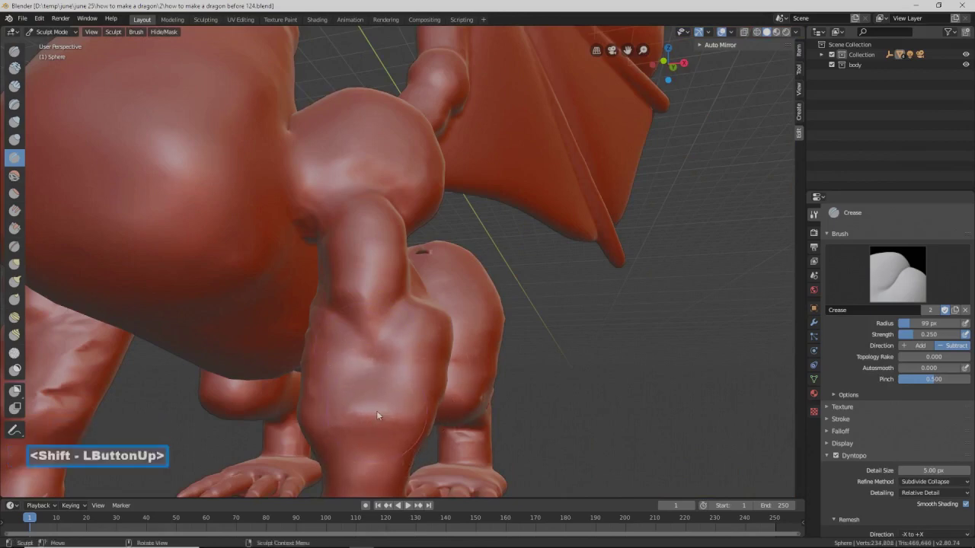
key(f)
click(365, 364)
drag(369, 356, 367, 358)
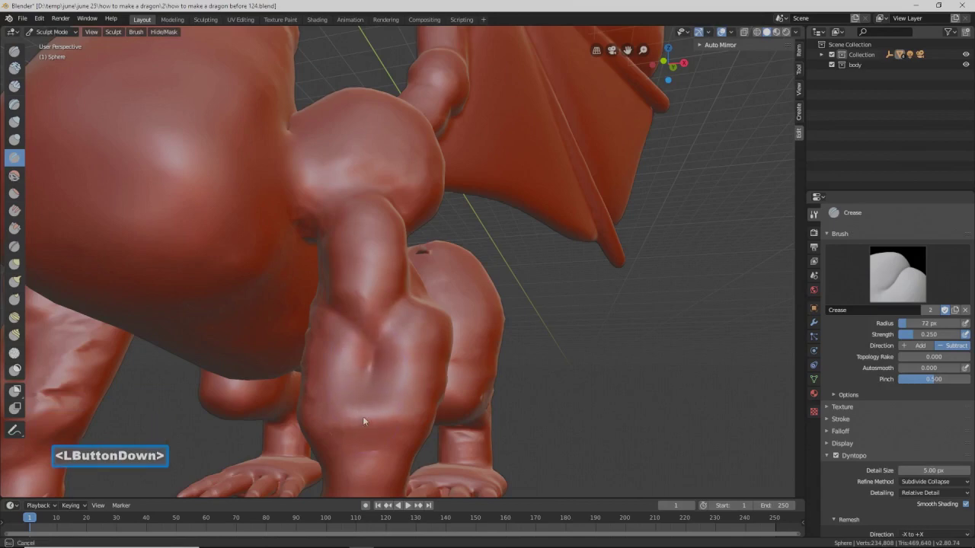
drag(363, 420, 365, 416)
- Refine the creases on the front leg and shoulder from several angles
scroll(405, 355, down, 2)
mouse_move(405, 355)
middle_down()
mouse_move(336, 339)
mouse_move(443, 271)
middle_up()
mouse_move(443, 271)
mouse_down()
mouse_move(429, 271)
mouse_move(441, 270)
mouse_up()
mouse_move(441, 269)
middle_down()
mouse_move(406, 269)
mouse_move(489, 223)
middle_up()
mouse_move(489, 223)
mouse_down()
mouse_move(508, 205)
mouse_move(445, 236)
mouse_move(453, 246)
mouse_up()
middle_drag(457, 256, 325, 227)
scroll(559, 332, down, 2)
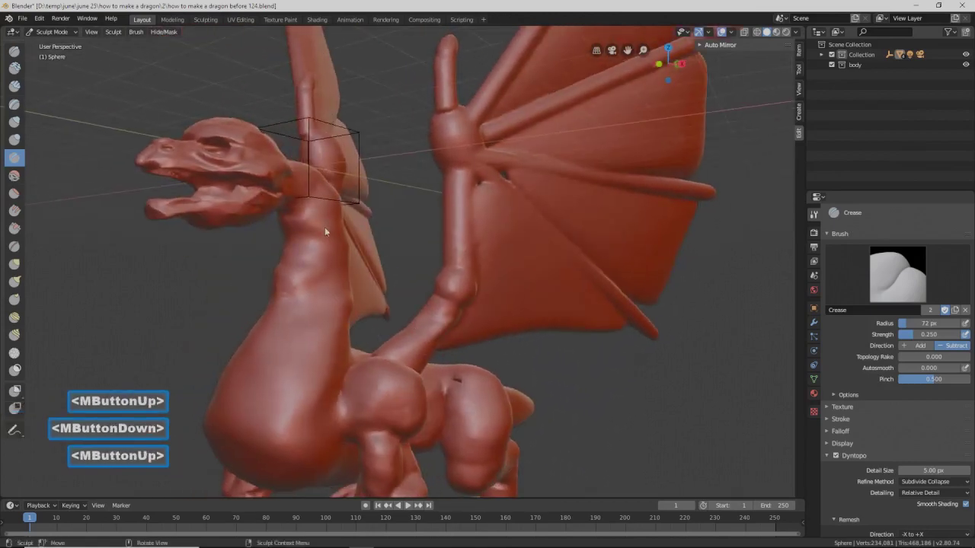
- Run a short Crease stroke on the upper neck, and simplify the mesh from the neck down to the chest
drag(308, 202, 346, 243)
ctrl+middle_drag(346, 243, 350, 230)
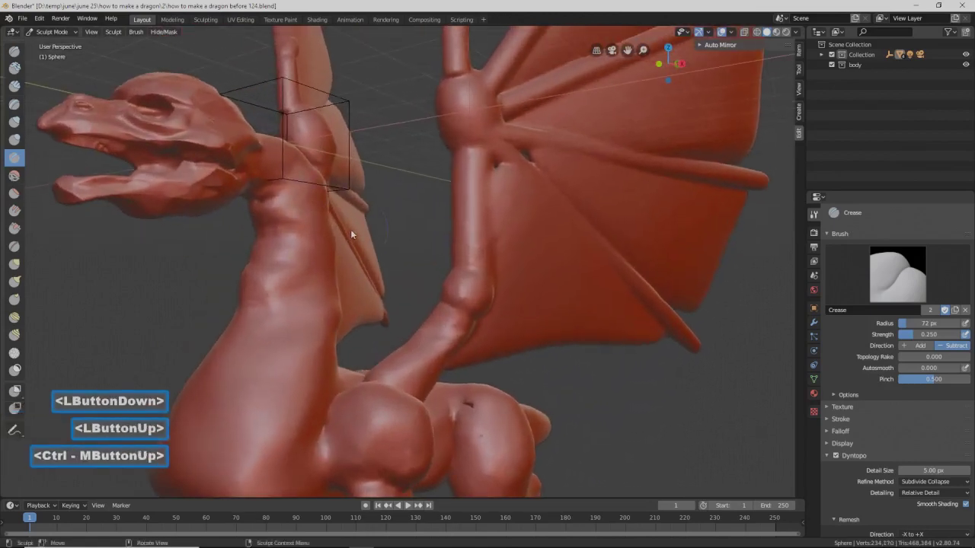
click(14, 353)
mouse_move(289, 192)
mouse_down()
mouse_move(302, 289)
mouse_move(279, 402)
mouse_up()
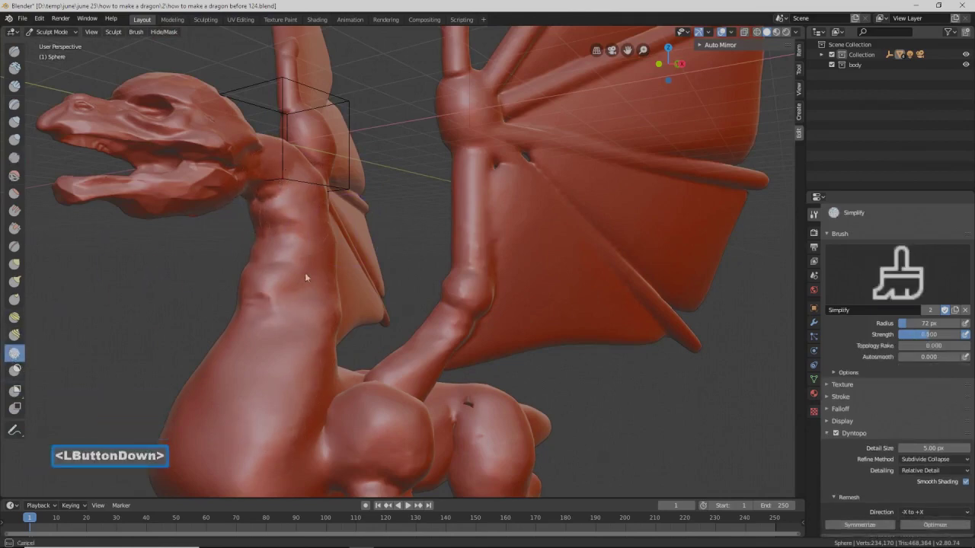
drag(305, 277, 269, 391)
drag(237, 438, 228, 457)
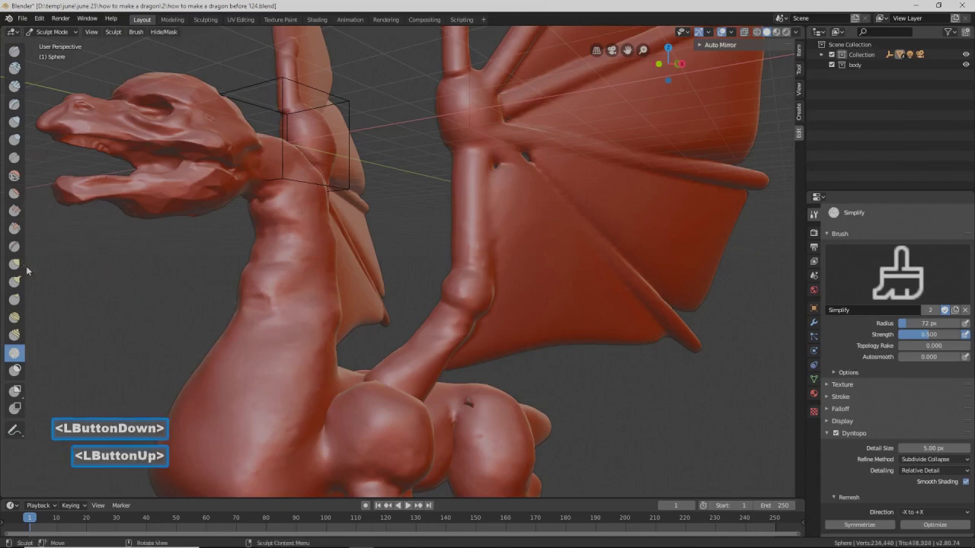
- Carve long muscle grooves with the Crease brush from below the head down the neck to the chest
click(16, 157)
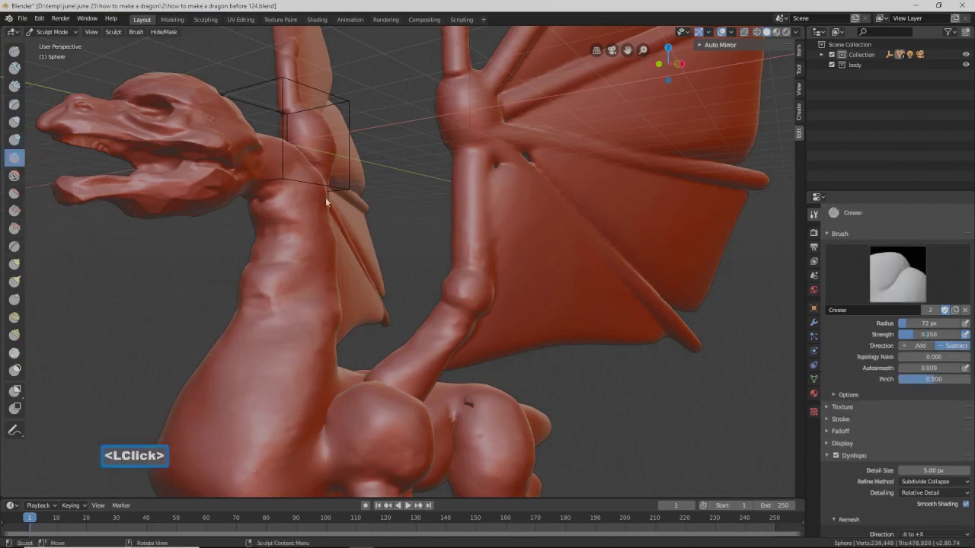
drag(283, 185, 294, 199)
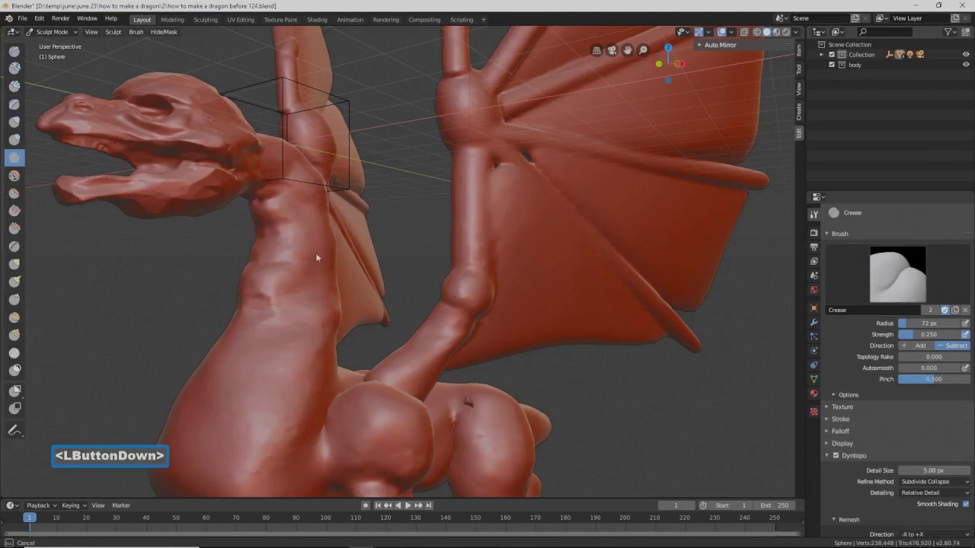
drag(317, 335, 311, 349)
mouse_move(296, 393)
mouse_down()
mouse_move(290, 437)
mouse_move(311, 285)
mouse_move(305, 220)
mouse_up()
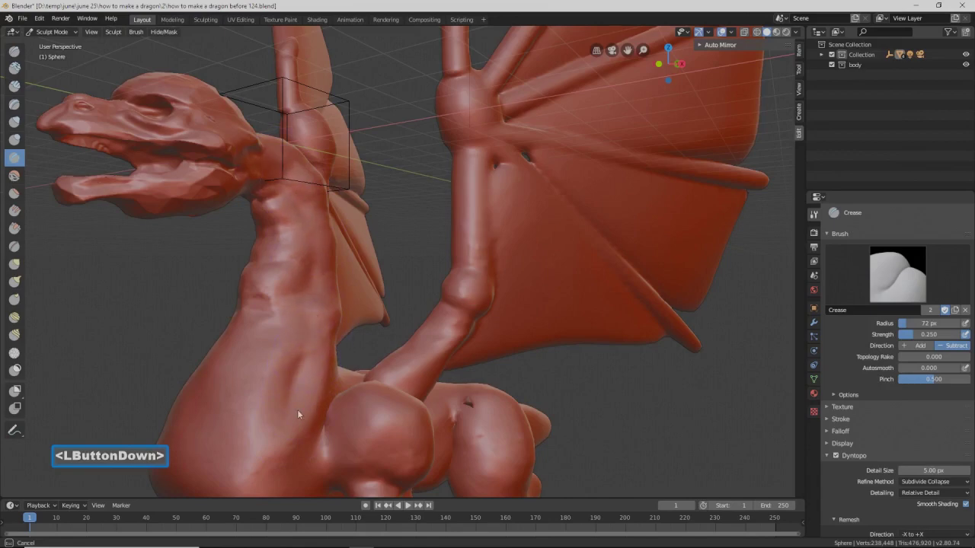
drag(301, 409, 304, 404)
- Extend the neck creases down the side of the chest toward the front leg, and save as "how to make a dragon before 125.blend"
mouse_move(320, 356)
shift+middle_down()
mouse_move(302, 291)
mouse_move(243, 282)
shift+middle_up()
mouse_move(242, 282)
mouse_down()
mouse_move(260, 385)
mouse_move(235, 274)
mouse_move(244, 271)
mouse_up()
drag(248, 351, 288, 379)
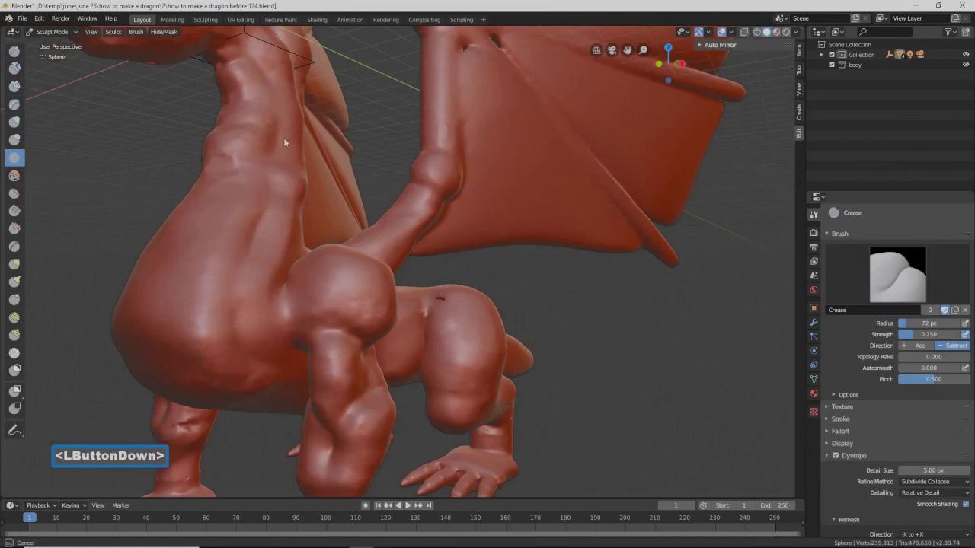
drag(257, 221, 272, 160)
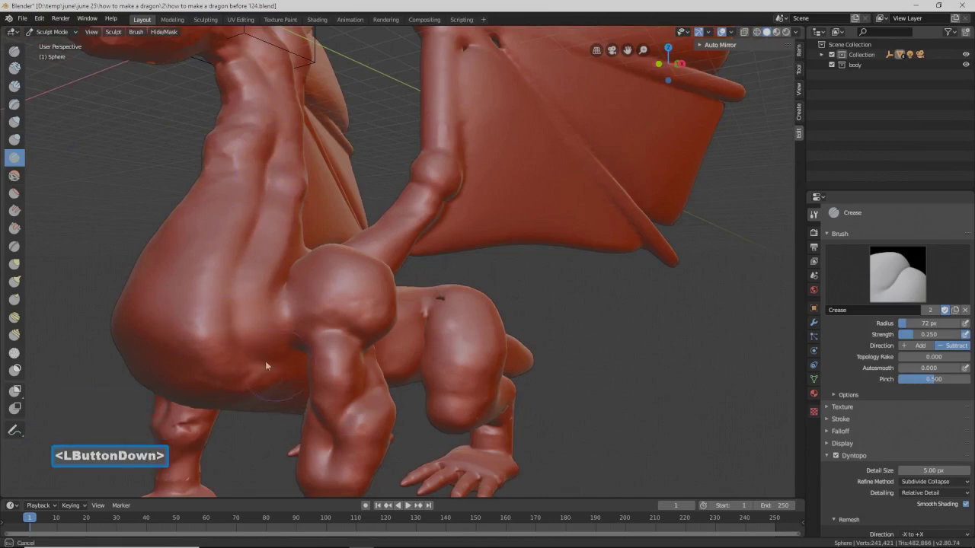
drag(289, 365, 290, 365)
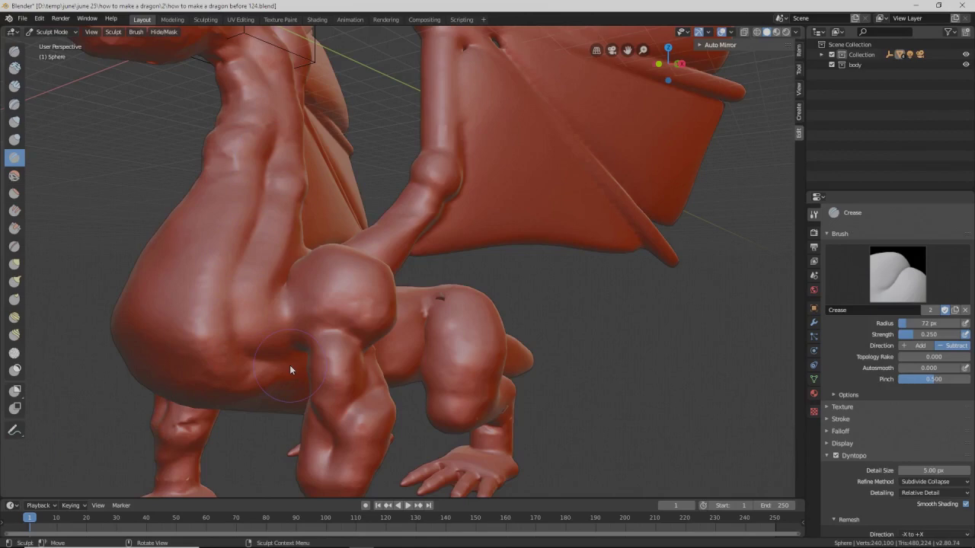
key(Pause)
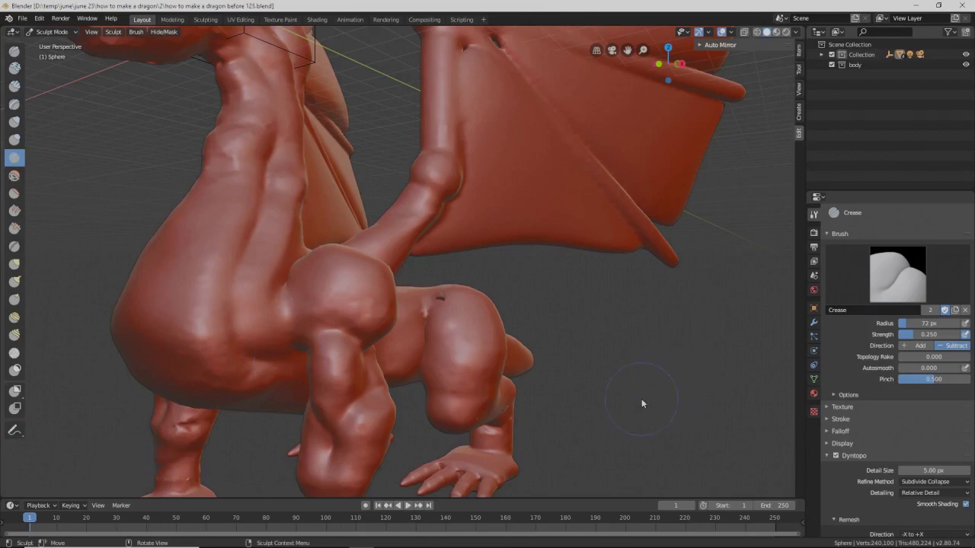
middle_drag(593, 420, 440, 352)
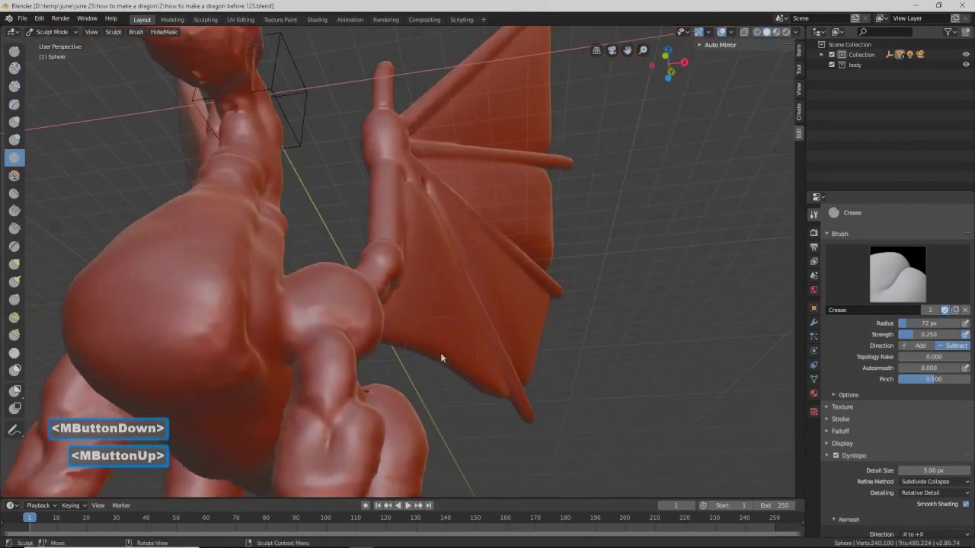
- Refine the Crease grooves on the side of the chest beside the front leg
middle_drag(262, 396, 274, 385)
mouse_move(259, 392)
mouse_down()
mouse_move(261, 404)
mouse_move(254, 387)
mouse_up()
shift+middle_drag(287, 404, 274, 332)
mouse_move(263, 324)
mouse_down()
mouse_move(262, 257)
mouse_move(252, 284)
mouse_up()
mouse_move(252, 284)
middle_down()
mouse_move(273, 297)
mouse_move(243, 326)
middle_up()
drag(244, 326, 244, 328)
- Carve Crease grooves down the belly toward the hind leg
mouse_move(244, 329)
shift+middle_down()
mouse_move(297, 335)
mouse_move(304, 280)
shift+middle_up()
mouse_move(305, 280)
middle_down()
mouse_move(299, 287)
mouse_move(251, 268)
middle_up()
mouse_move(301, 183)
mouse_down()
mouse_move(307, 177)
mouse_move(360, 246)
mouse_up()
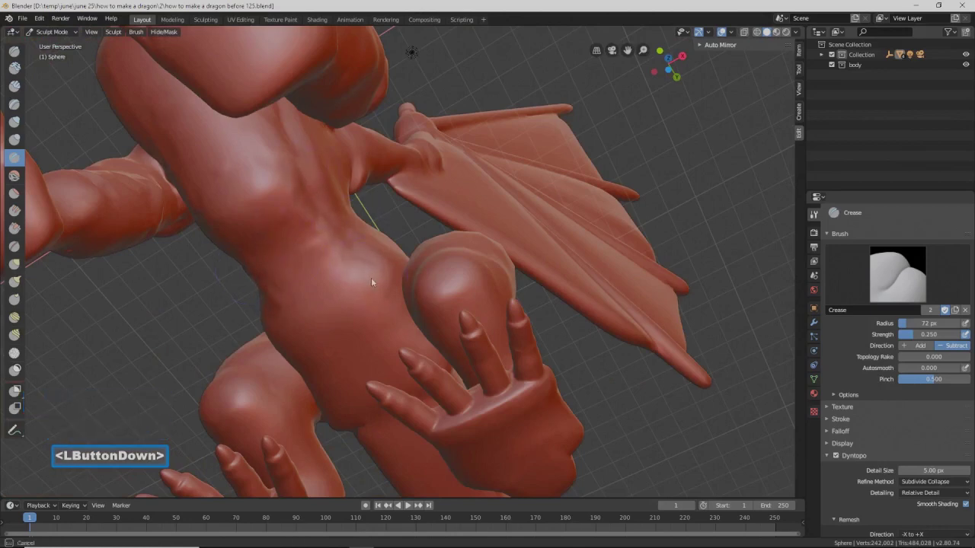
drag(377, 293, 377, 301)
drag(364, 267, 369, 270)
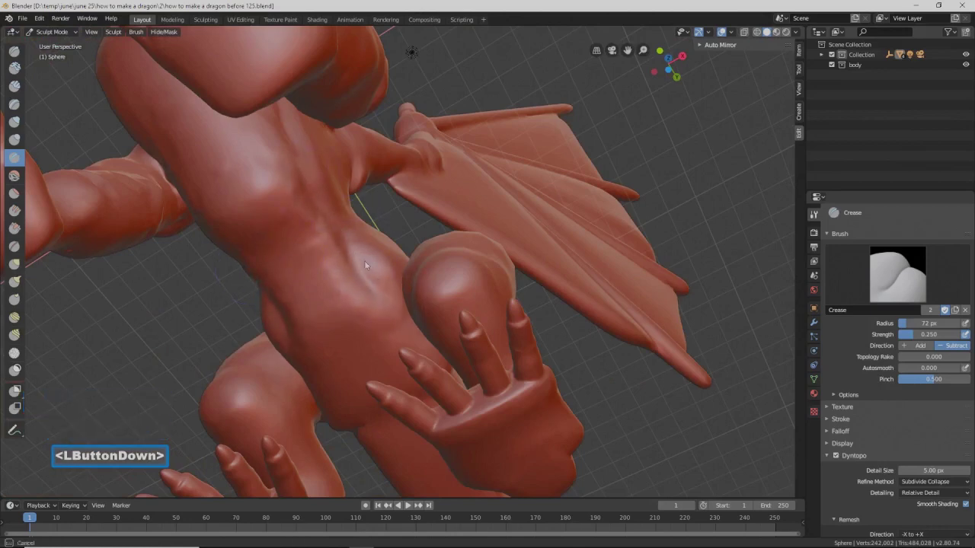
drag(293, 151, 293, 151)
- Carve long Crease grooves along the length of the tail, and smooth the tail tip
mouse_move(343, 229)
middle_down()
mouse_move(449, 313)
mouse_move(457, 337)
mouse_move(426, 308)
middle_up()
click(316, 201)
mouse_move(317, 201)
middle_down()
mouse_move(418, 311)
mouse_move(362, 274)
mouse_move(426, 269)
mouse_move(396, 243)
mouse_move(327, 226)
middle_up()
mouse_move(355, 279)
mouse_down()
mouse_move(376, 404)
mouse_move(385, 320)
mouse_up()
mouse_move(385, 320)
shift+middle_down()
mouse_move(392, 352)
mouse_move(338, 243)
shift+middle_up()
mouse_move(312, 194)
mouse_down()
mouse_move(294, 150)
mouse_move(309, 199)
mouse_up()
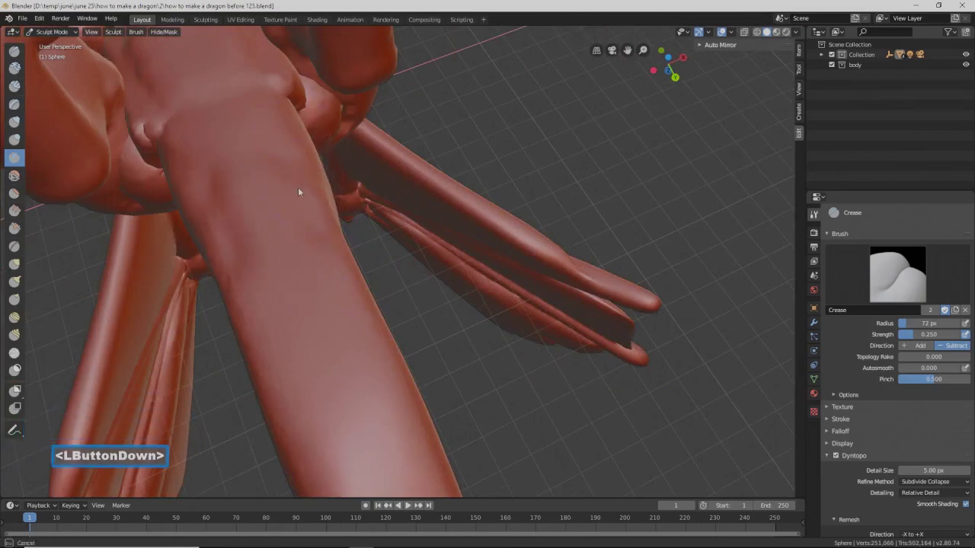
mouse_move(343, 276)
mouse_down()
mouse_move(385, 389)
mouse_move(358, 278)
mouse_move(376, 382)
mouse_up()
shift+middle_drag(376, 383, 361, 342)
mouse_move(339, 226)
mouse_down()
mouse_move(352, 318)
mouse_move(345, 266)
mouse_move(349, 288)
mouse_move(284, 105)
mouse_up()
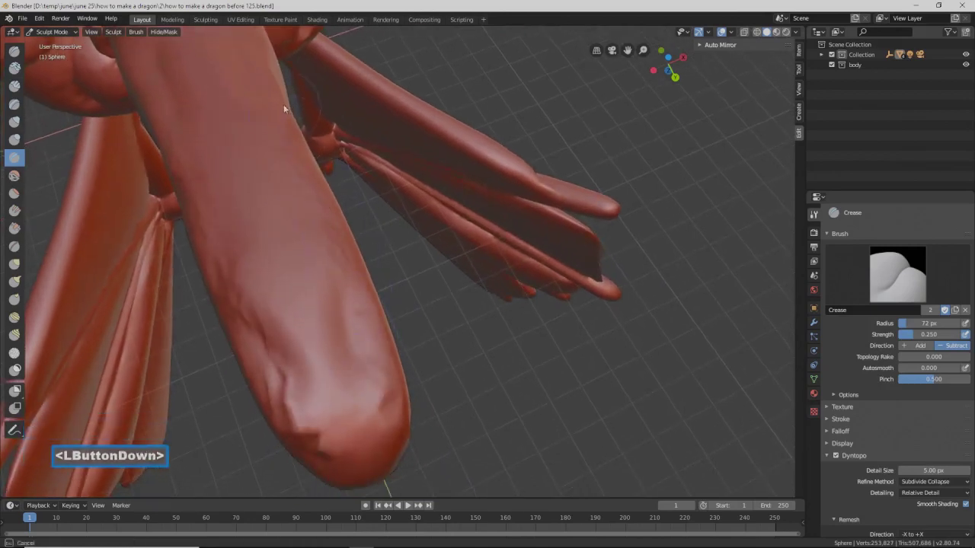
drag(332, 244, 294, 147)
mouse_move(358, 418)
shift+mouse_down()
mouse_move(396, 442)
mouse_move(416, 427)
shift+mouse_up()
- Lengthen the tail and bend it into a downward curve with the Snake Hook brush at a 188 px radius
scroll(440, 339, down, 2)
scroll(450, 261, down, 3)
mouse_move(492, 161)
middle_down()
mouse_move(462, 239)
mouse_move(399, 281)
mouse_move(501, 309)
mouse_move(464, 335)
mouse_move(563, 322)
mouse_move(543, 304)
middle_up()
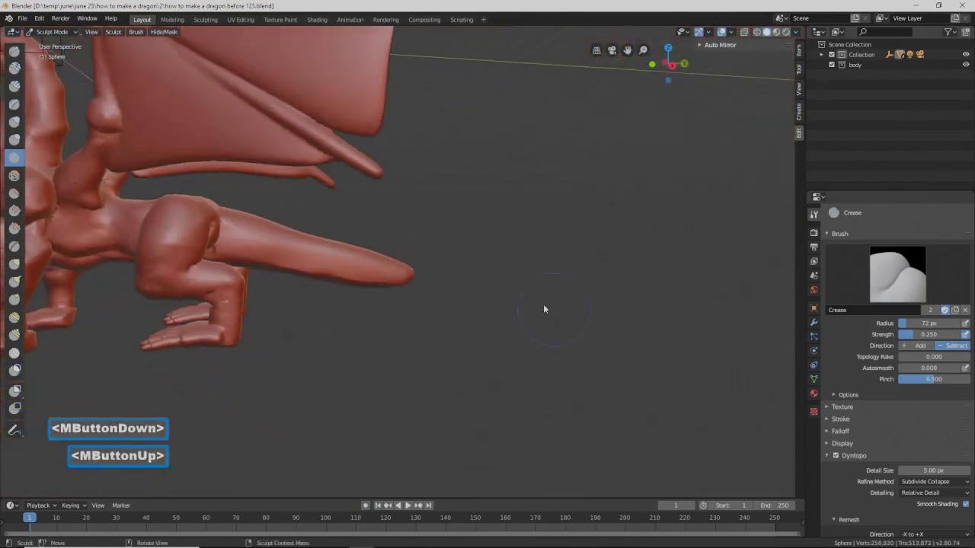
click(15, 283)
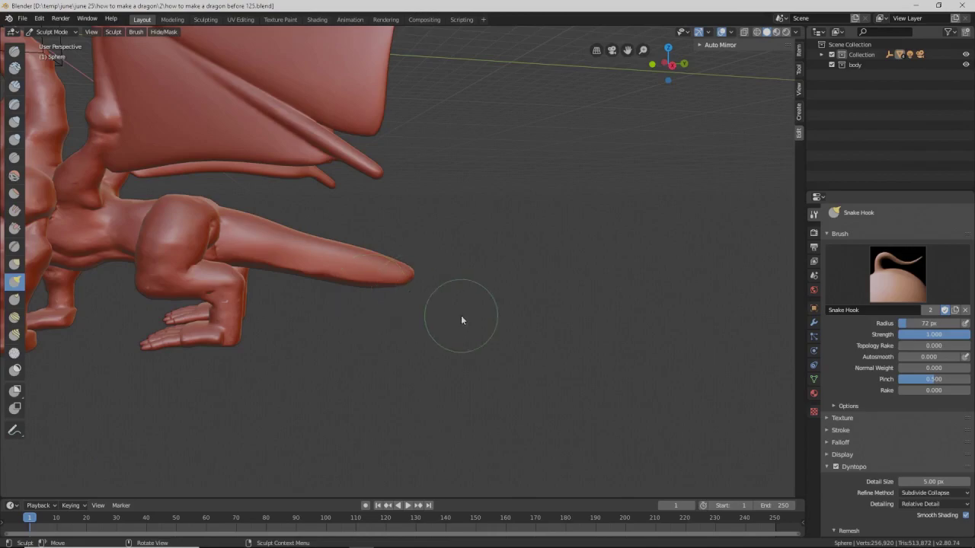
key(Pause)
key(f)
click(488, 349)
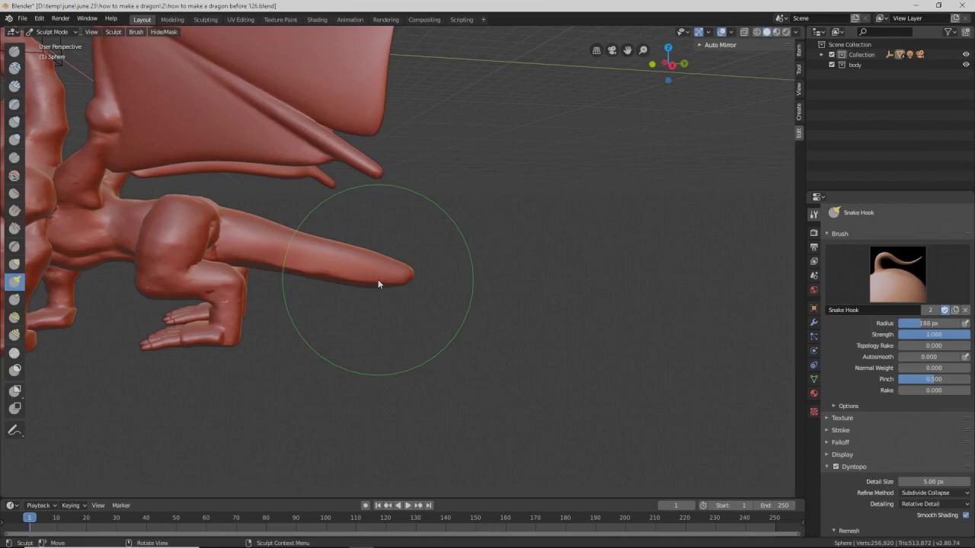
drag(390, 278, 475, 294)
drag(347, 283, 341, 291)
drag(355, 254, 355, 264)
drag(355, 255, 354, 263)
click(405, 264)
drag(419, 291, 422, 300)
- Shape the bend of the tail from above and behind with the Snake Hook brush
mouse_move(423, 300)
middle_down()
mouse_move(577, 275)
mouse_move(513, 320)
mouse_move(512, 337)
middle_up()
mouse_move(512, 337)
mouse_down()
mouse_move(484, 359)
mouse_move(500, 373)
mouse_up()
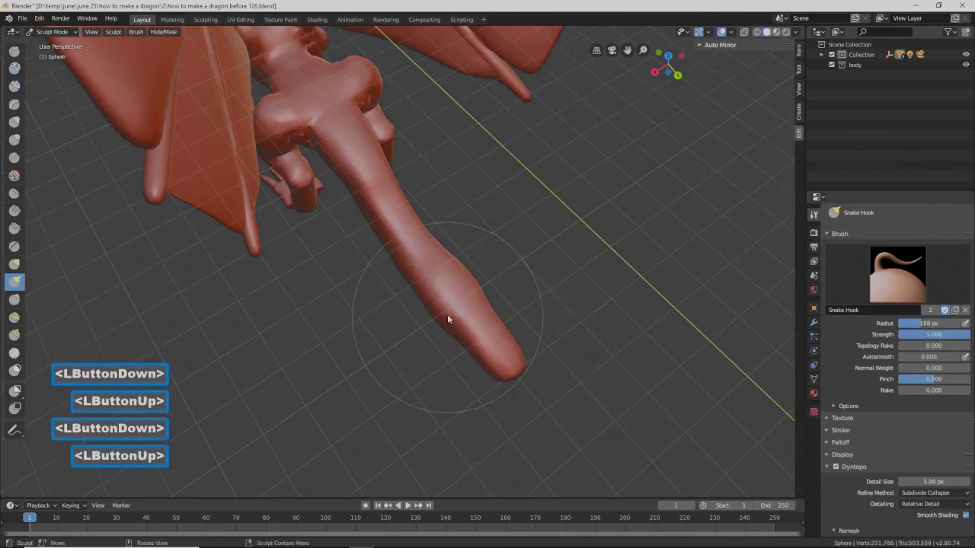
middle_drag(371, 224, 392, 205)
drag(442, 299, 440, 312)
middle_drag(439, 312, 472, 246)
- Examine the dragon's overall proportions, hind legs and tail from several side angles
scroll(465, 248, down, 4)
middle_drag(363, 263, 371, 264)
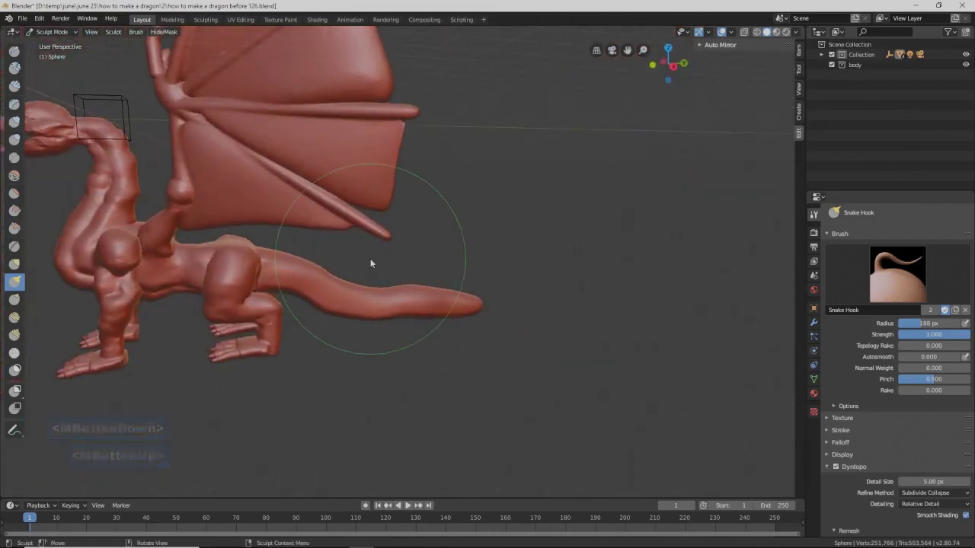
shift+middle_drag(367, 259, 420, 252)
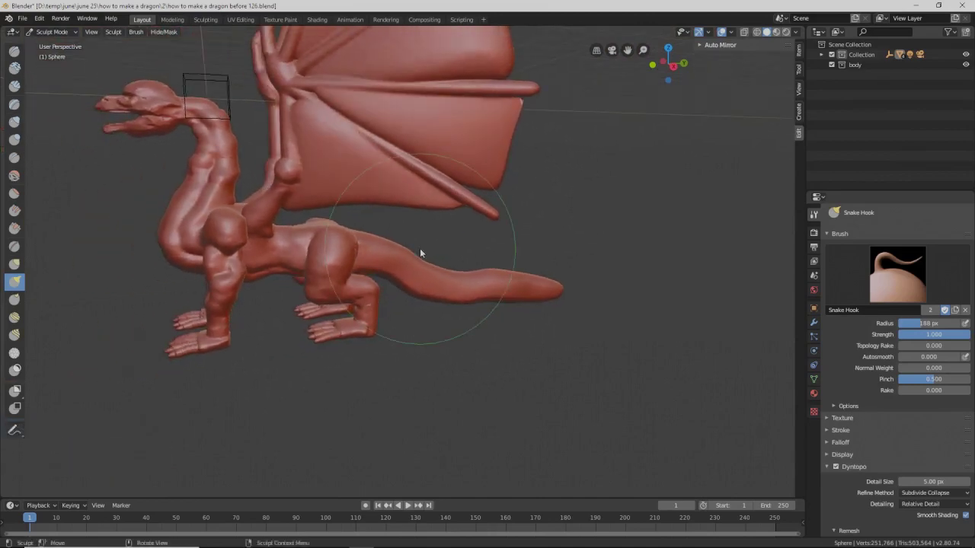
mouse_move(367, 259)
middle_down()
mouse_move(433, 253)
mouse_move(365, 248)
middle_up()
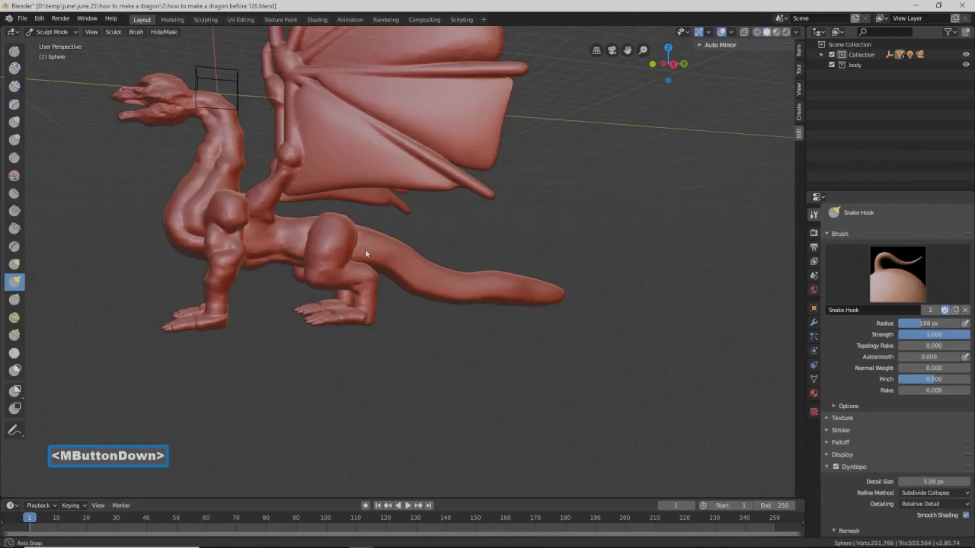
middle_drag(365, 249, 395, 258)
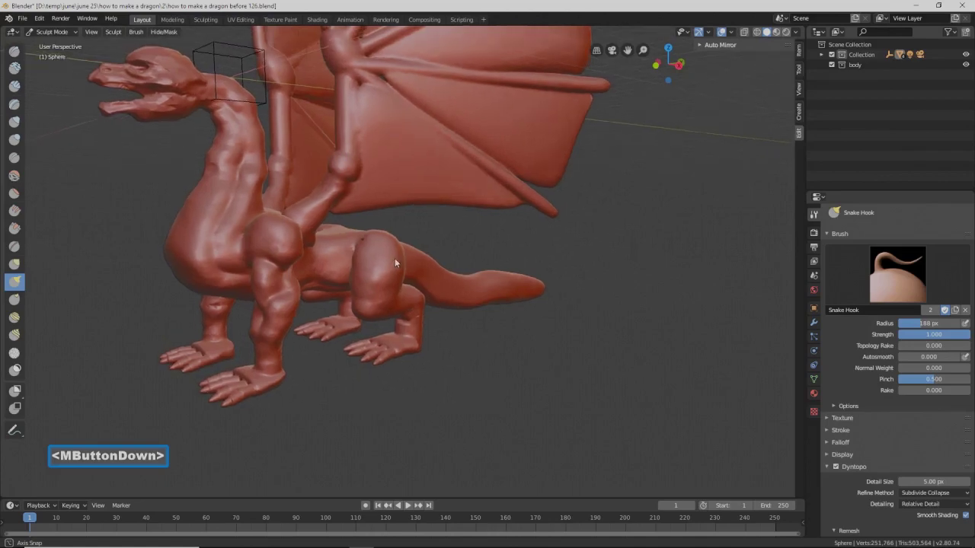
middle_drag(394, 259, 363, 244)
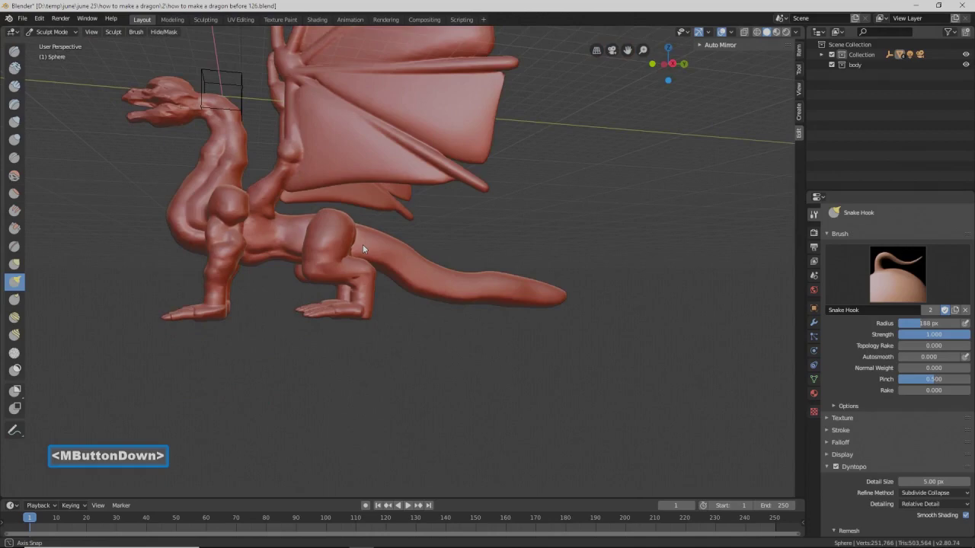
middle_drag(363, 245, 370, 252)
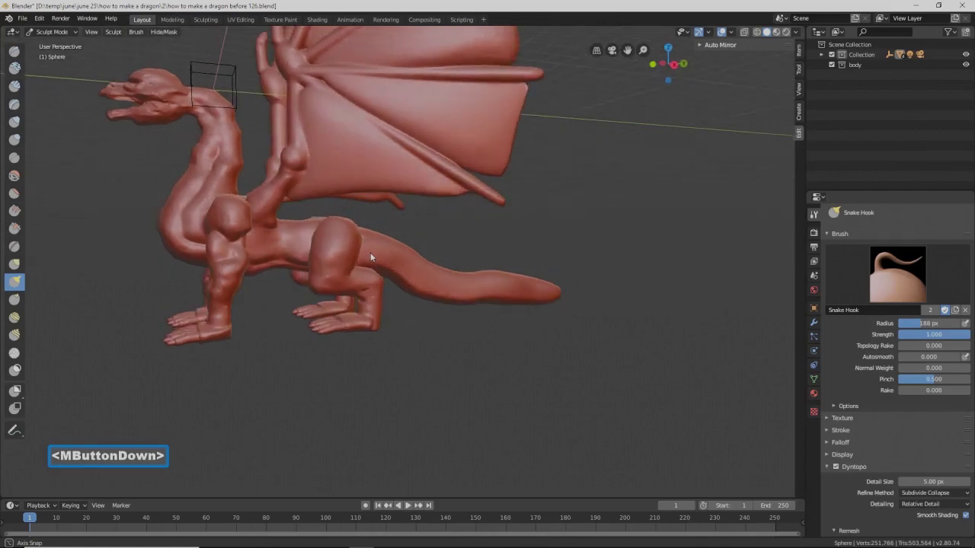
middle_drag(370, 252, 385, 261)
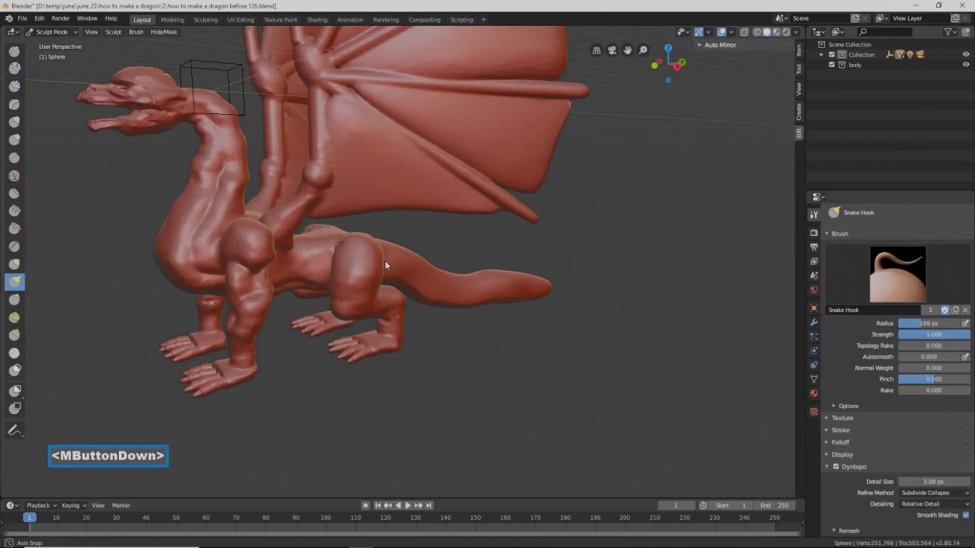
mouse_move(384, 264)
middle_down()
mouse_move(429, 267)
mouse_move(374, 256)
mouse_move(393, 265)
mouse_move(410, 258)
mouse_move(375, 245)
mouse_move(364, 249)
mouse_move(378, 266)
mouse_move(348, 286)
mouse_move(325, 265)
mouse_move(334, 273)
middle_up()
scroll(393, 265, up, 1)
scroll(393, 265, down, 3)
scroll(352, 288, up, 3)
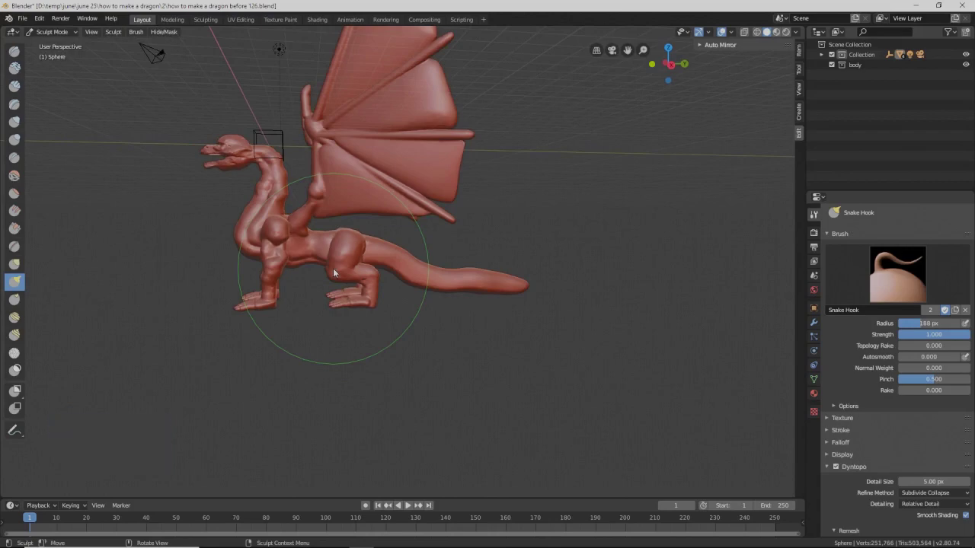
mouse_move(333, 268)
middle_down()
mouse_move(355, 270)
mouse_move(327, 270)
mouse_move(328, 262)
middle_up()
scroll(379, 299, up, 2)
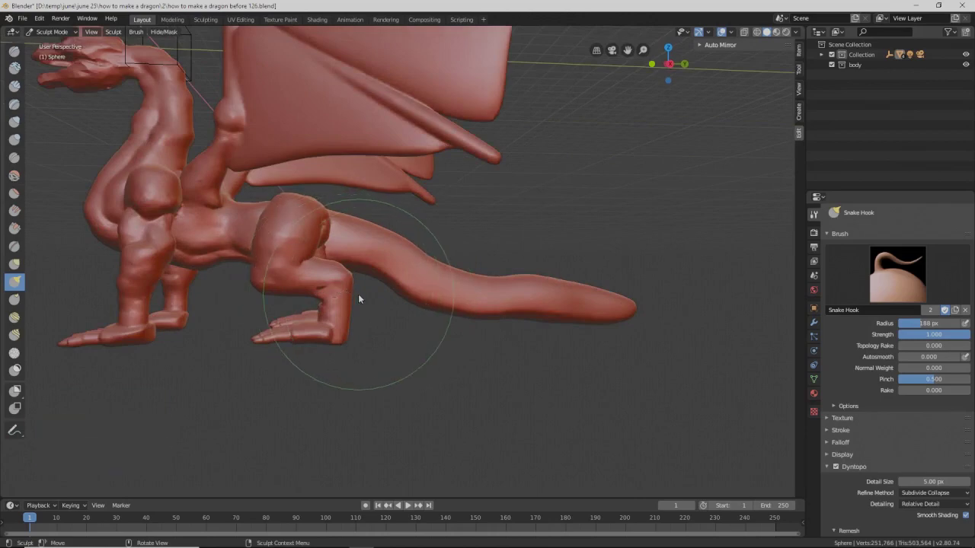
- Lasso-mask both lower hind legs and feet in wireframe display, and return to solid shading
key(shift)
key(shift+z)
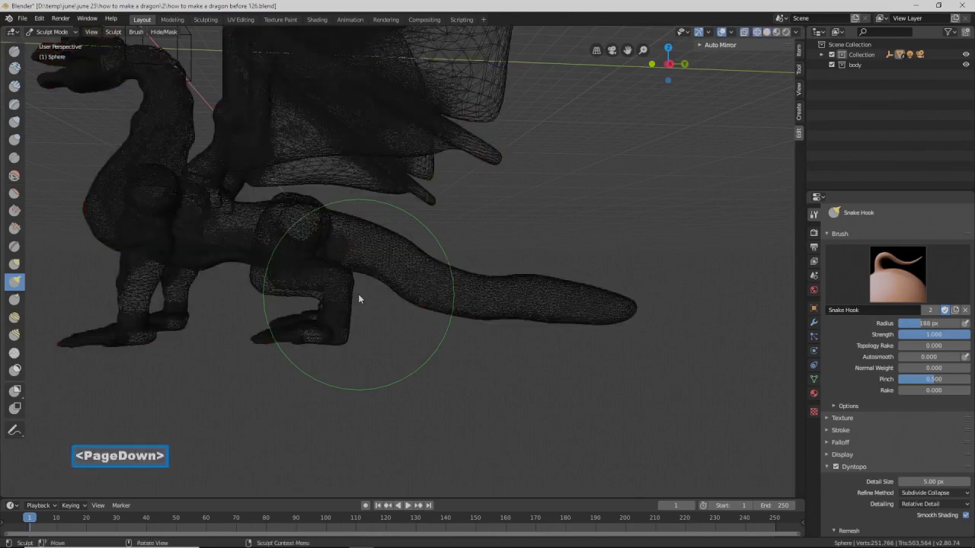
key(Page_Down)
scroll(359, 299, up, 5)
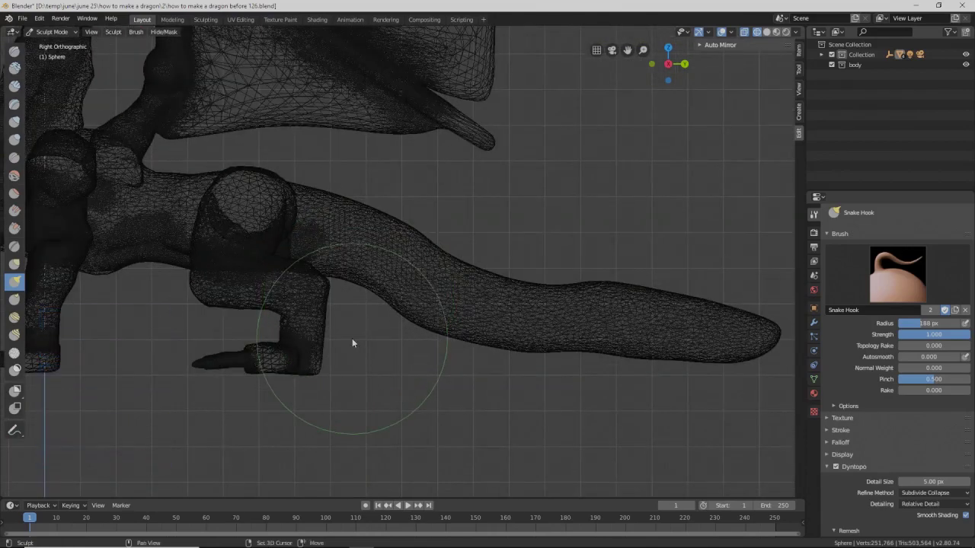
key(ctrl)
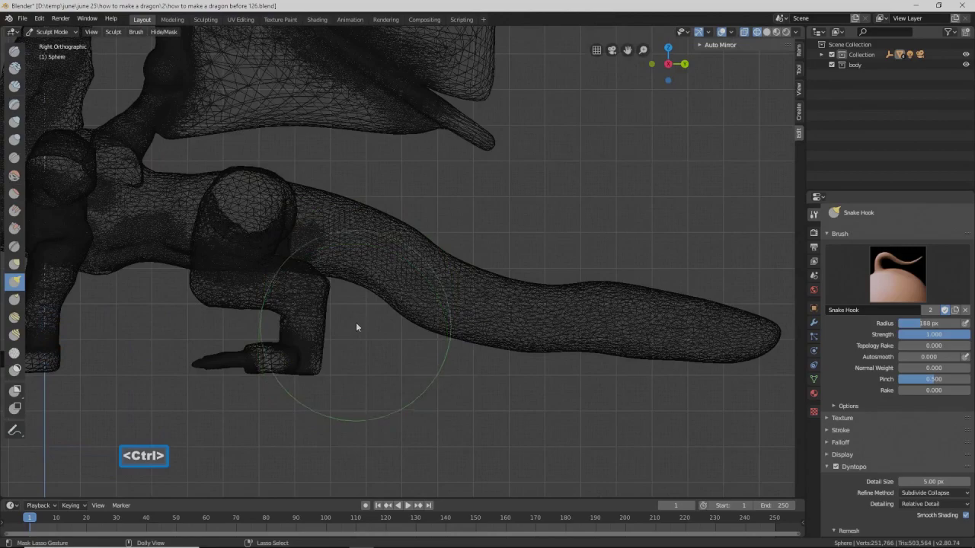
mouse_move(344, 303)
middle_down()
mouse_move(314, 326)
mouse_move(318, 345)
mouse_move(330, 312)
middle_up()
scroll(347, 306, down, 5)
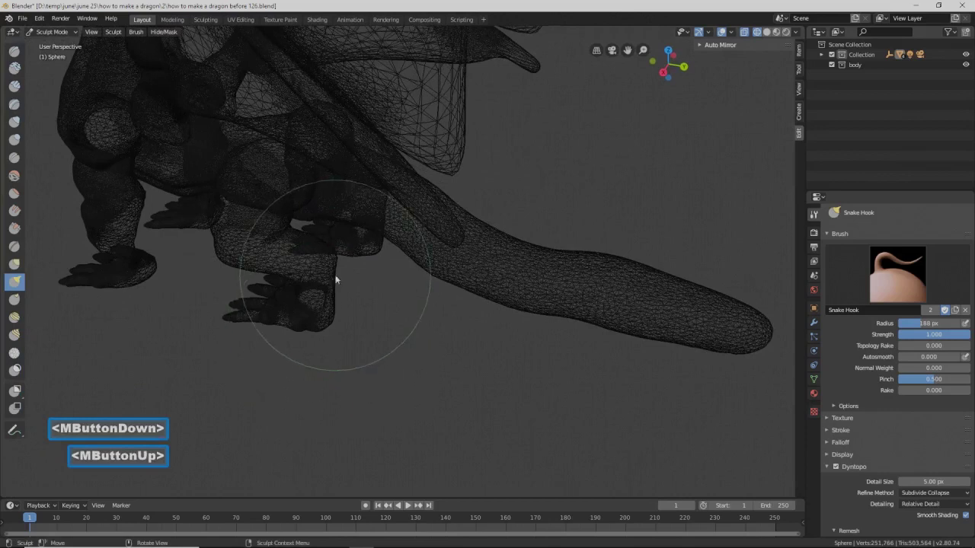
key(ctrl+shift)
mouse_move(353, 283)
ctrl+shift+mouse_down()
mouse_move(355, 263)
mouse_move(338, 244)
mouse_move(291, 232)
mouse_move(267, 243)
mouse_move(233, 287)
mouse_move(276, 398)
mouse_move(349, 379)
ctrl+shift+mouse_up()
mouse_move(355, 368)
middle_down()
mouse_move(383, 333)
mouse_move(340, 348)
middle_up()
key(shift+z)
- Invert the mask and add the hind feet to it by lasso, leaving only the lower hind legs editable
key(ctrl)
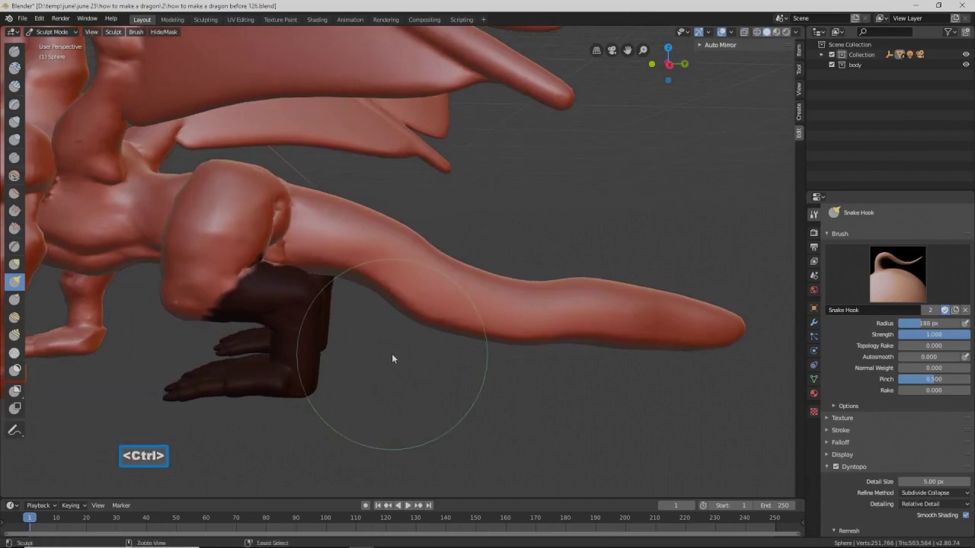
key(ctrl)
key(ctrl+i)
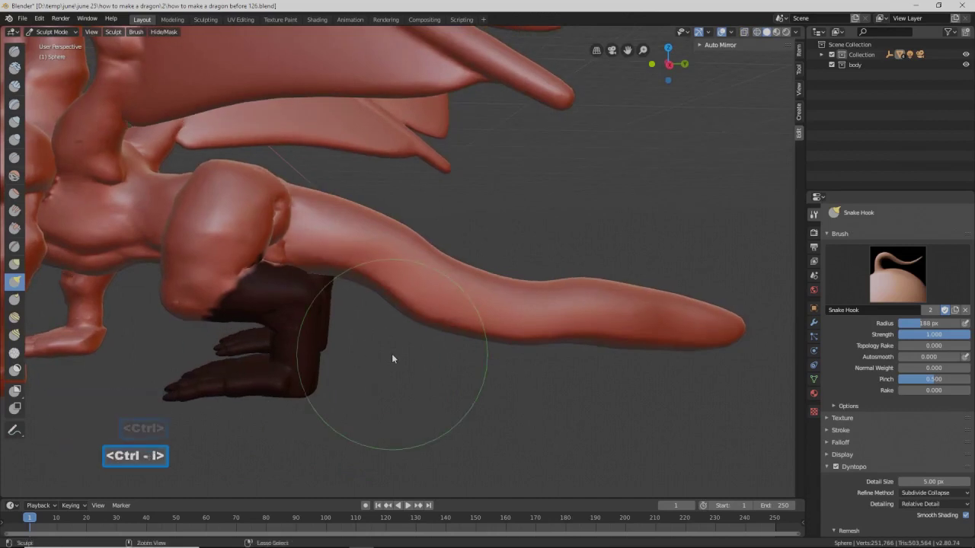
scroll(392, 355, down, 1)
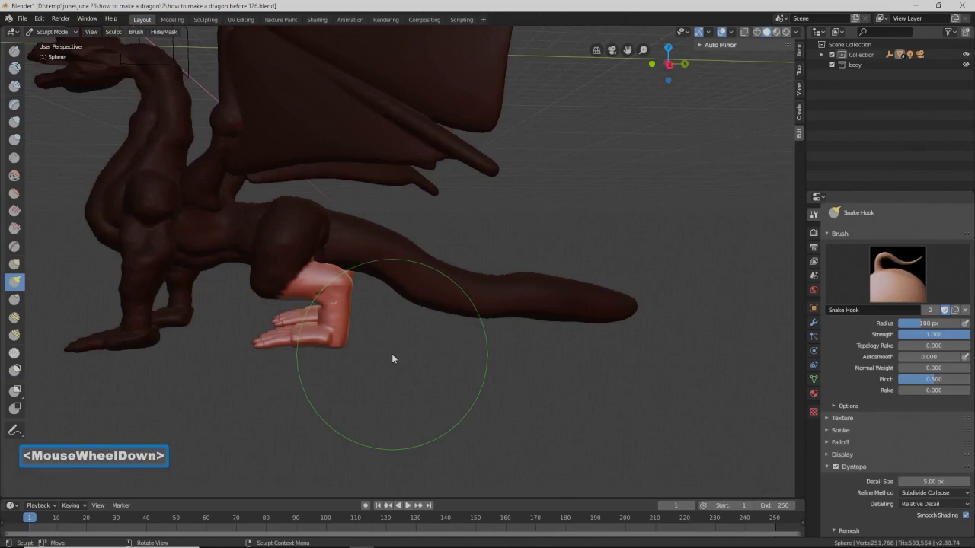
mouse_move(375, 341)
middle_down()
mouse_move(384, 331)
mouse_move(392, 356)
middle_up()
key(ctrl+shift)
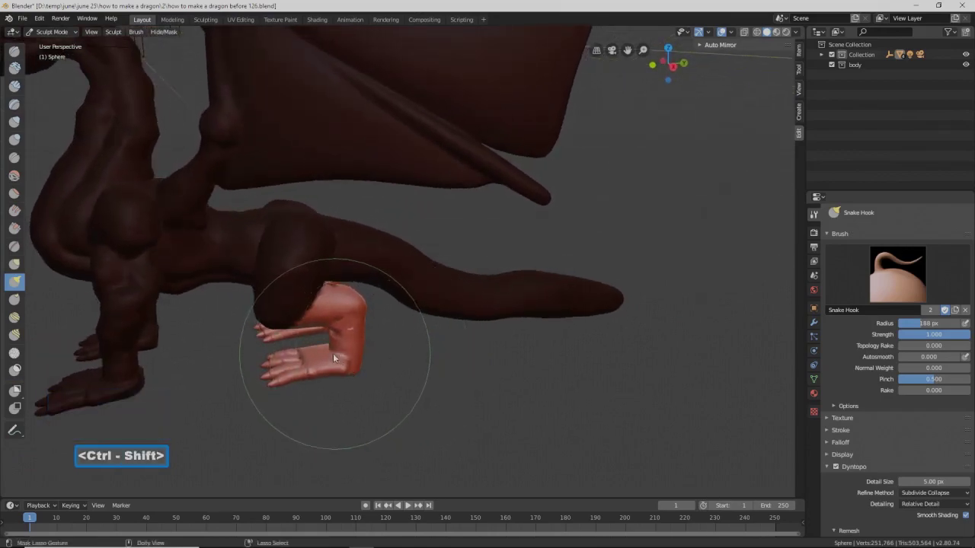
mouse_move(323, 385)
ctrl+shift+mouse_down()
mouse_move(328, 344)
mouse_move(312, 338)
mouse_move(277, 348)
mouse_move(265, 393)
mouse_move(314, 399)
ctrl+shift+mouse_up()
ctrl+click(343, 379)
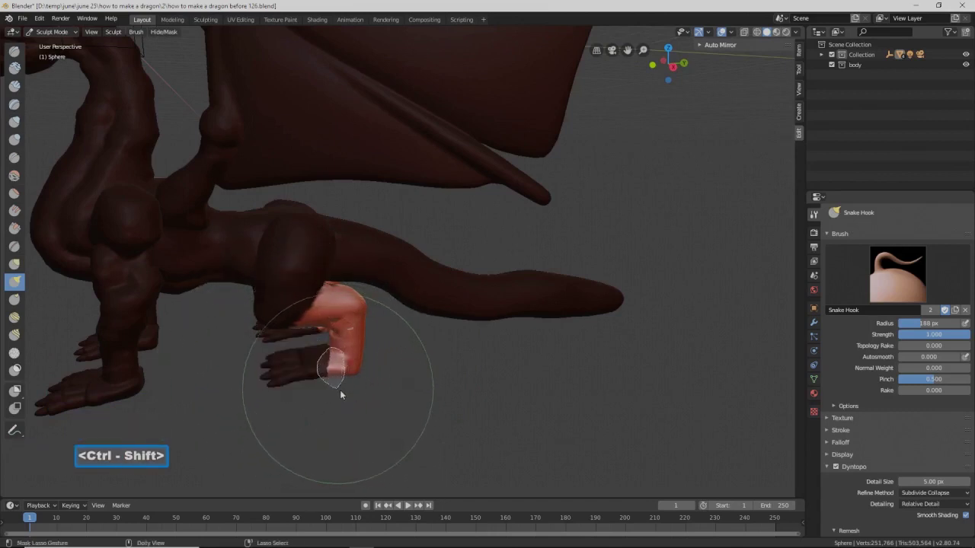
middle_drag(358, 387, 356, 376)
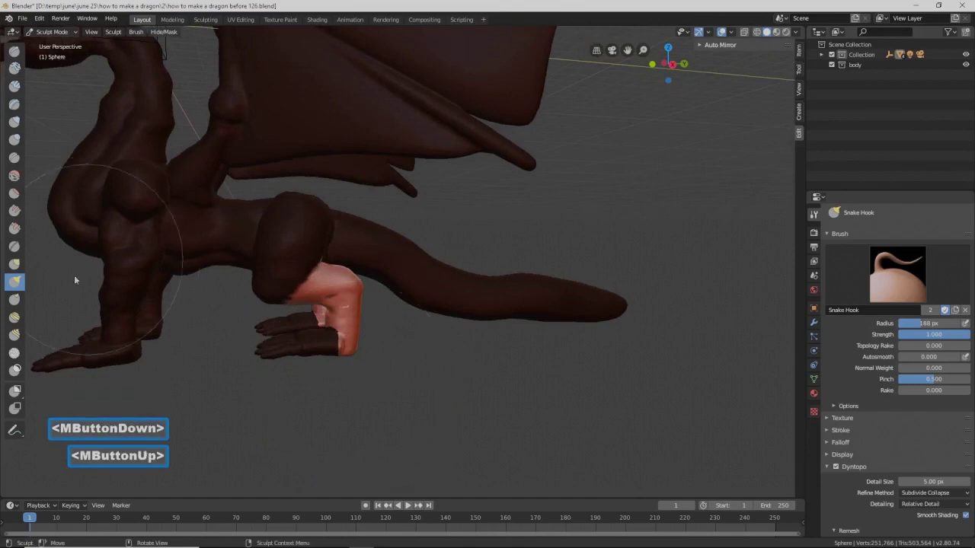
- Pull the joint and heel of the lower hind legs backward with the Snake Hook brush at a 216 px radius
key(f)
click(351, 329)
drag(351, 289, 378, 289)
drag(355, 337, 370, 341)
- Reduce the Snake Hook radius to 91 px and reshape the back of the lower hind leg
key(f)
click(372, 328)
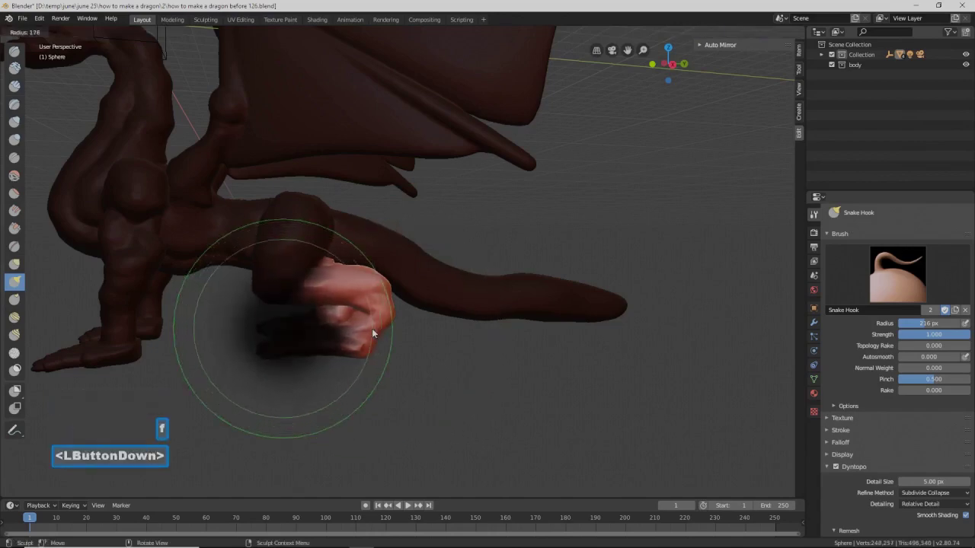
key(f)
click(381, 322)
drag(383, 321, 385, 312)
mouse_move(385, 312)
mouse_down()
mouse_move(381, 321)
mouse_move(402, 329)
mouse_up()
mouse_move(402, 329)
middle_down()
mouse_move(394, 308)
mouse_move(456, 348)
mouse_move(483, 343)
mouse_move(428, 344)
middle_up()
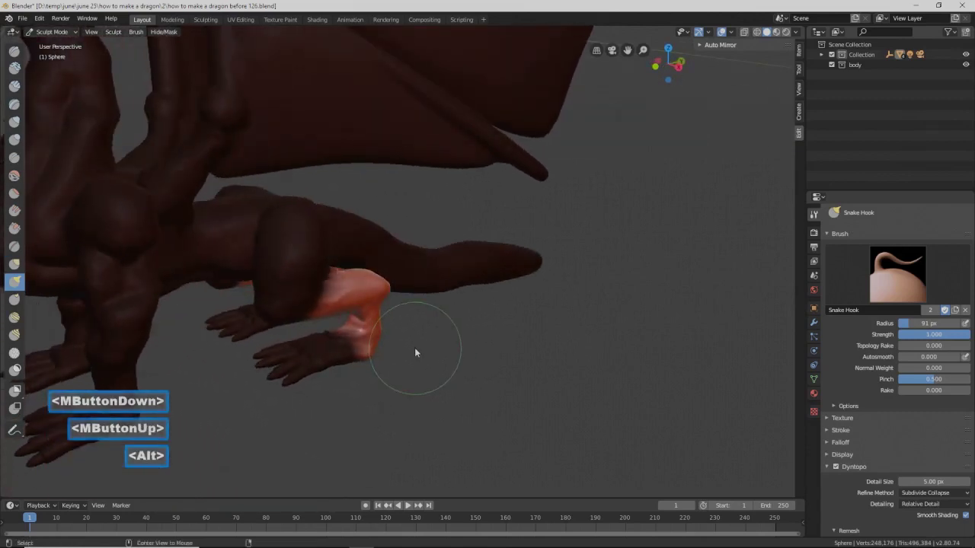
- Clear the mask and smooth the area between the hind foot and the ankle
key(alt+m)
mouse_move(414, 350)
middle_down()
mouse_move(386, 330)
mouse_move(401, 334)
middle_up()
shift+click(348, 333)
shift+drag(342, 332, 348, 339)
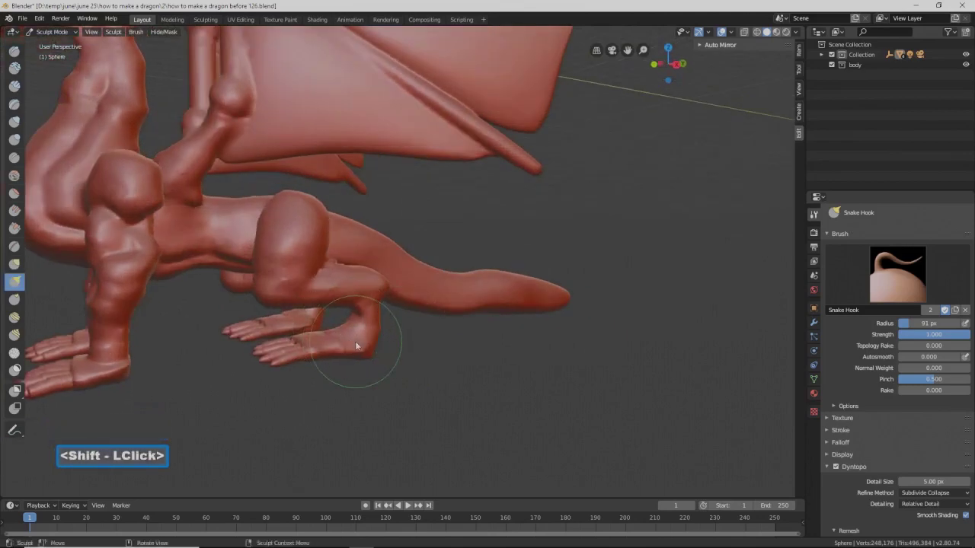
- Set the brush radius to 35 px and smooth the fold between the thigh and the lower hind leg
middle_drag(356, 346, 366, 292)
key(f)
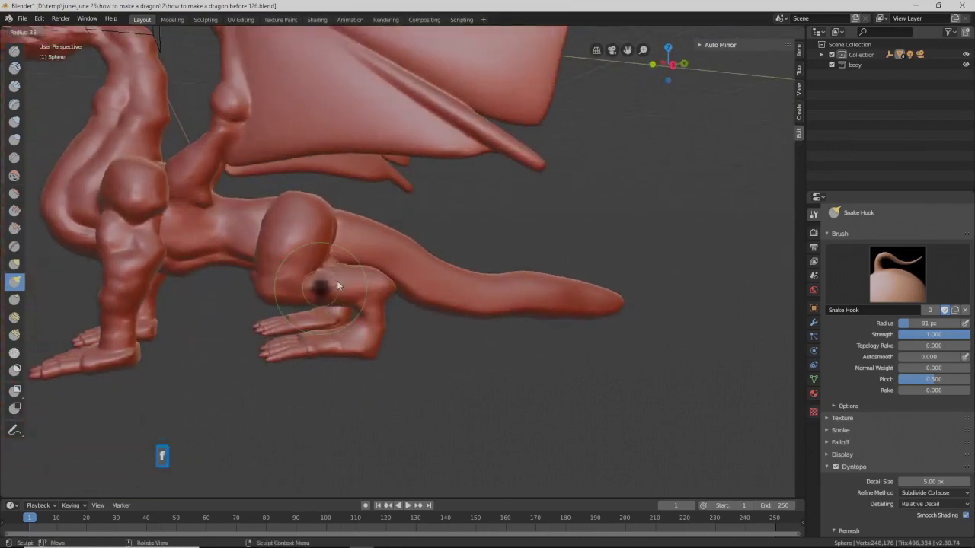
click(329, 258)
shift+drag(331, 259, 299, 262)
scroll(281, 261, down, 3)
middle_drag(281, 259, 260, 268)
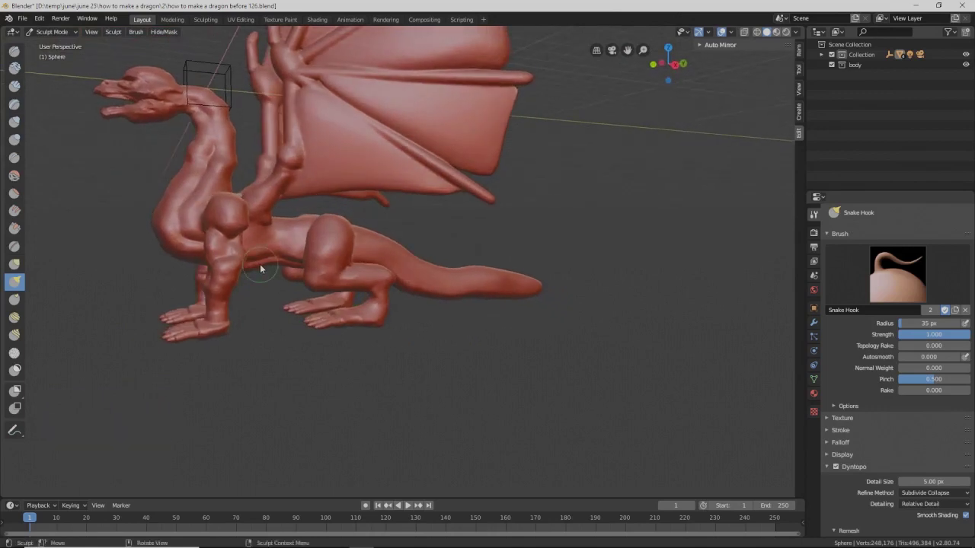
mouse_move(260, 264)
middle_down()
mouse_move(290, 267)
mouse_move(307, 283)
mouse_move(273, 258)
mouse_move(246, 257)
mouse_move(265, 272)
mouse_move(255, 271)
mouse_move(275, 273)
middle_up()
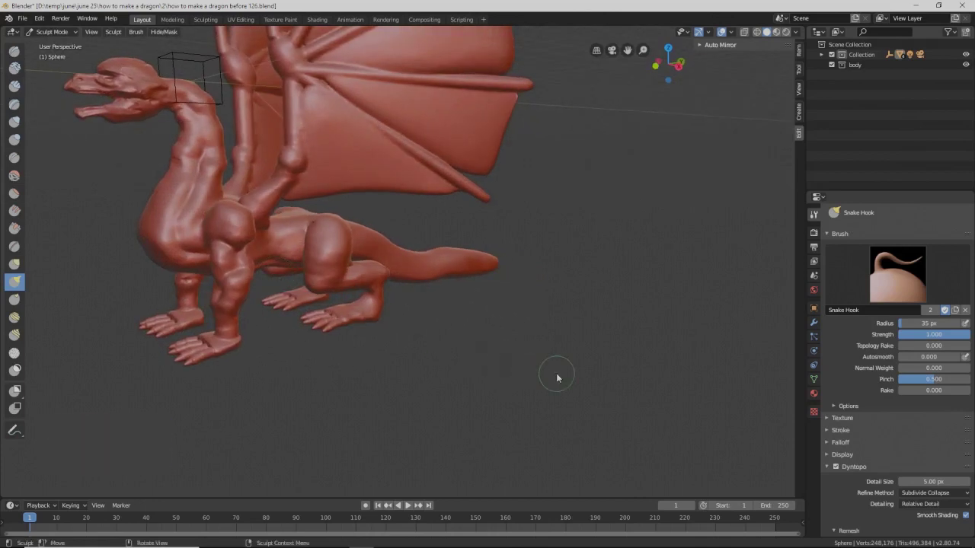
middle_drag(557, 378, 517, 362)
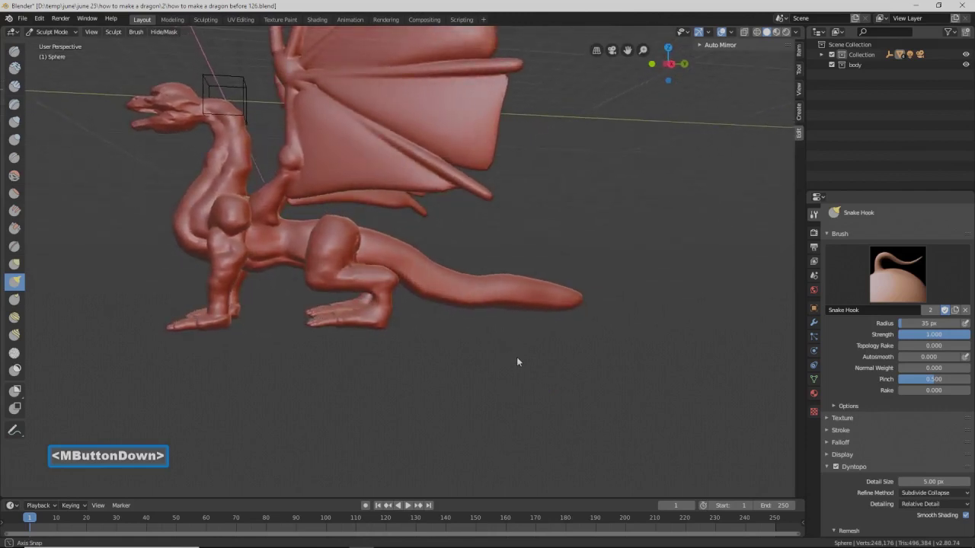
middle_drag(517, 362, 517, 362)
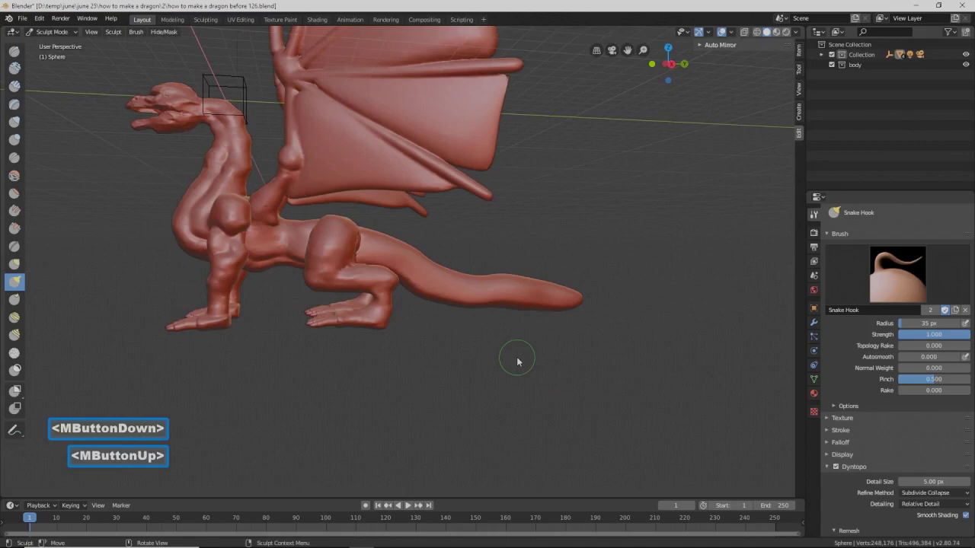
- Puff up the dragon's upper back between the wings with the Inflate brush at a 79 px radius
middle_drag(489, 356, 378, 395)
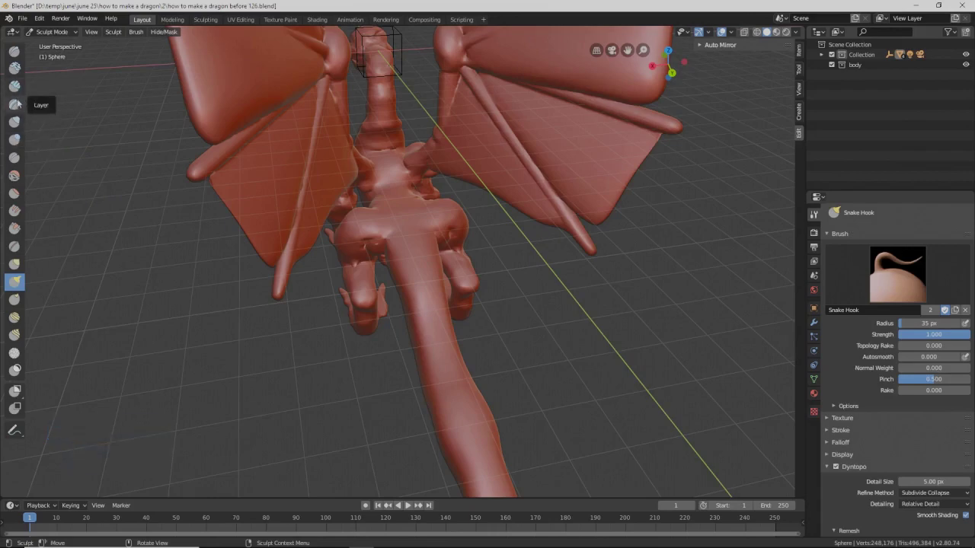
click(15, 122)
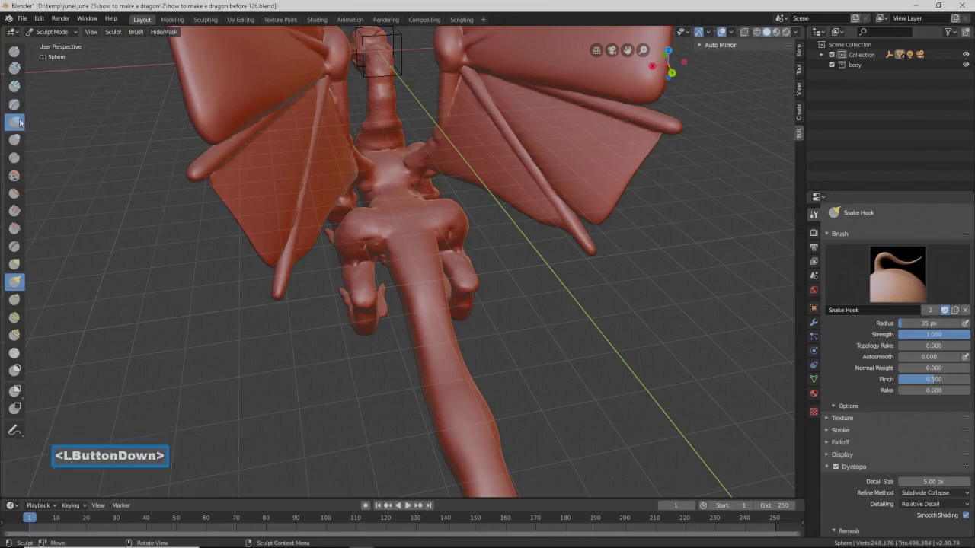
key(f)
click(396, 175)
mouse_move(391, 170)
mouse_down()
mouse_move(403, 217)
mouse_move(384, 131)
mouse_move(397, 215)
mouse_move(384, 158)
mouse_move(388, 174)
mouse_up()
double_click(383, 132)
- Inflate the base of the tail and the lower back over the hips
mouse_move(388, 174)
middle_down()
mouse_move(397, 192)
mouse_move(494, 165)
mouse_move(486, 149)
mouse_move(501, 176)
mouse_move(416, 181)
mouse_move(437, 233)
middle_up()
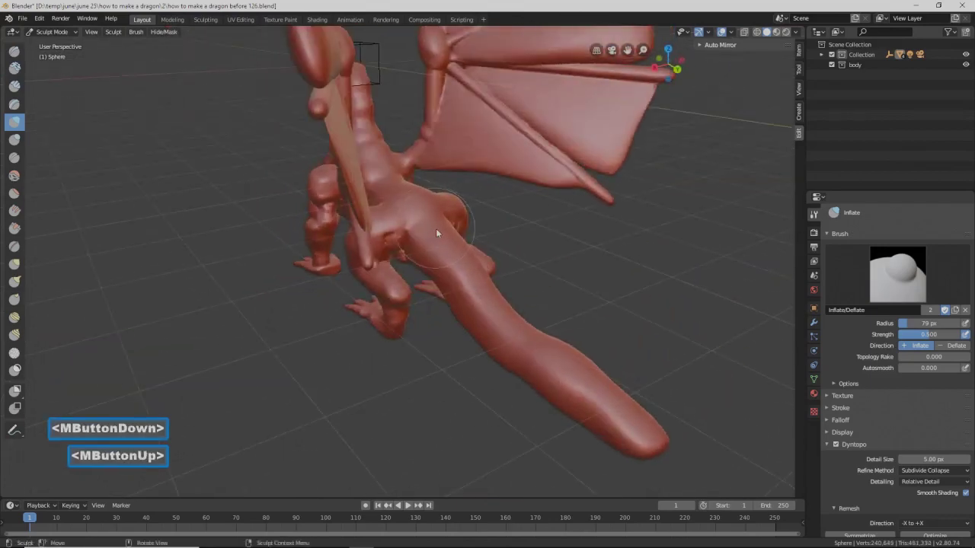
double_click(439, 227)
click(426, 208)
double_click(414, 197)
mouse_move(413, 198)
middle_down()
mouse_move(453, 172)
mouse_move(473, 173)
mouse_move(478, 163)
mouse_move(467, 162)
mouse_move(483, 173)
middle_up()
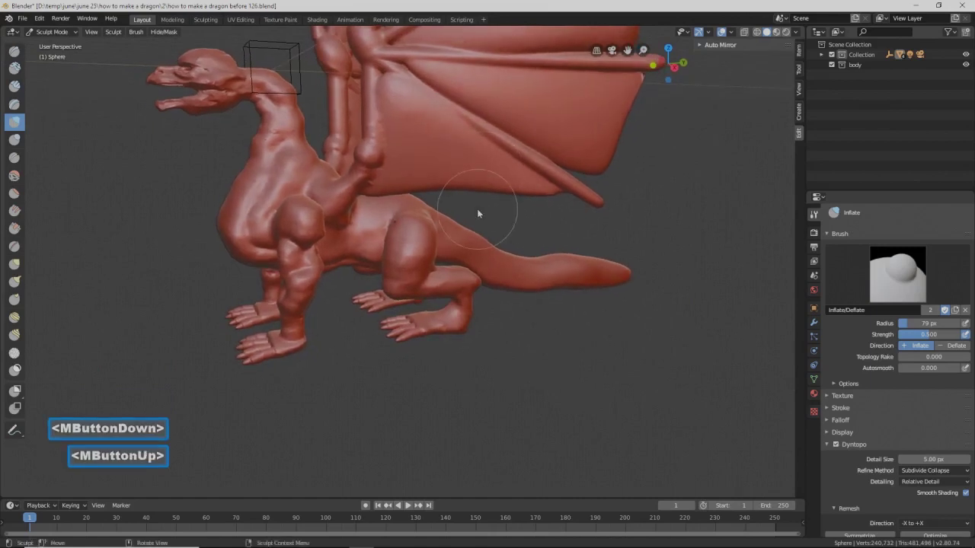
scroll(477, 209, down, 2)
mouse_move(475, 209)
middle_down()
mouse_move(433, 190)
mouse_move(431, 200)
middle_up()
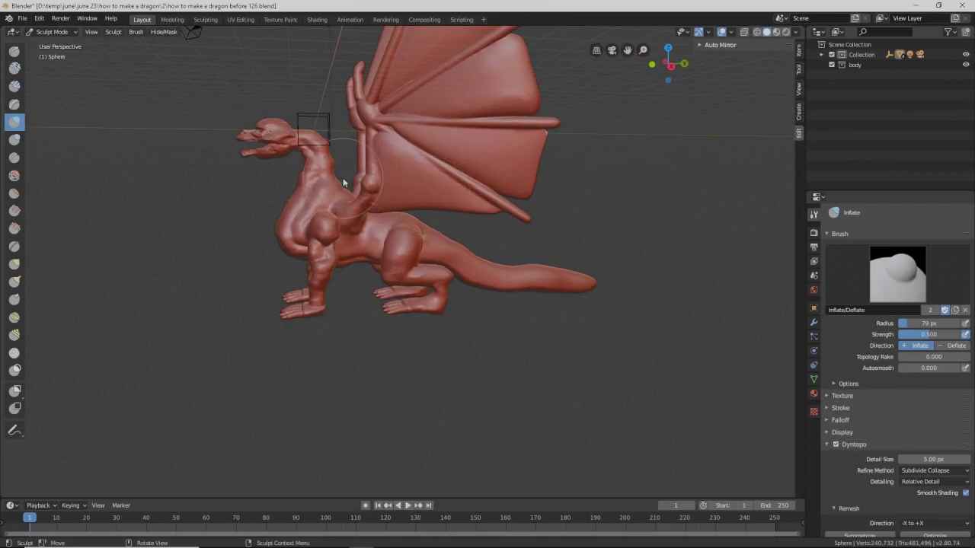
- Switch the dragon mesh to Edit Mode and show it as a wireframe in the right orthographic view
click(51, 31)
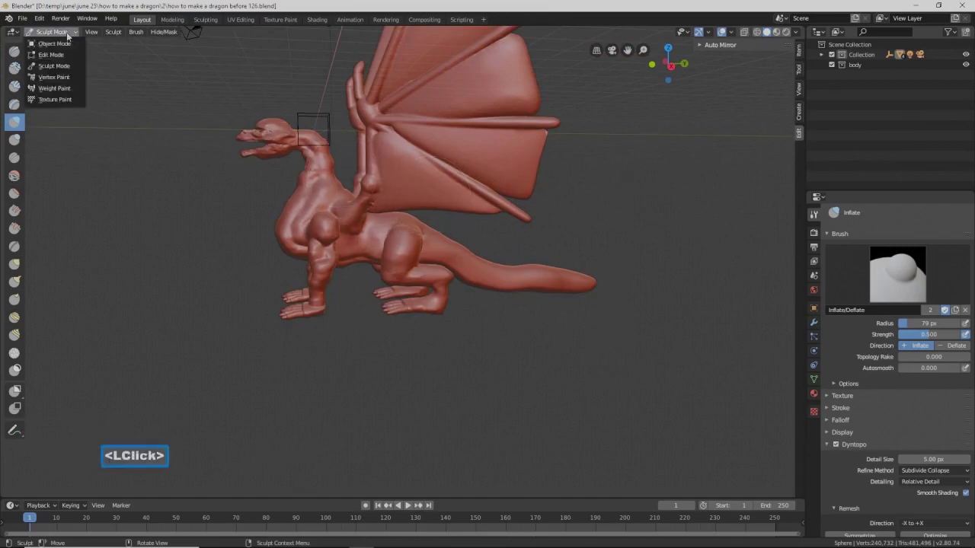
click(66, 54)
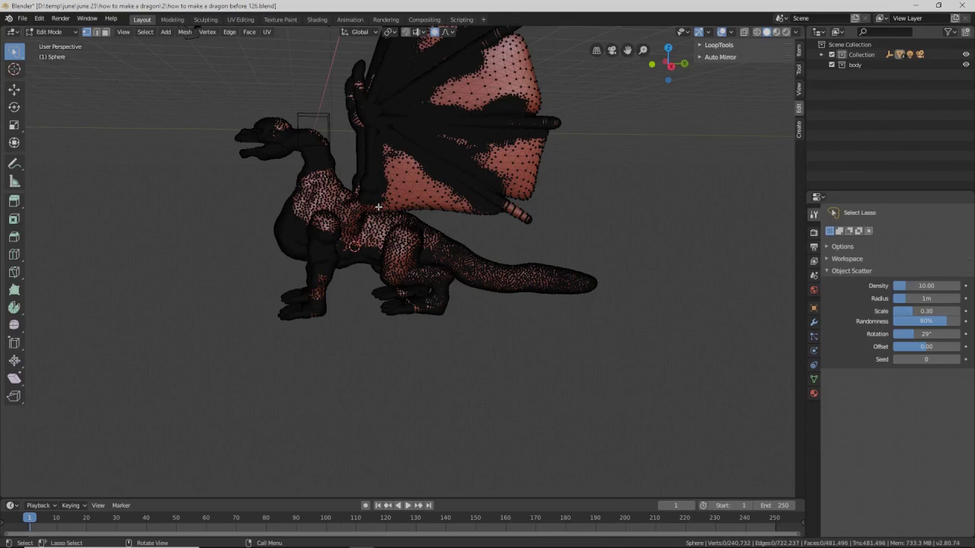
key(Page_Down)
scroll(377, 206, up, 2)
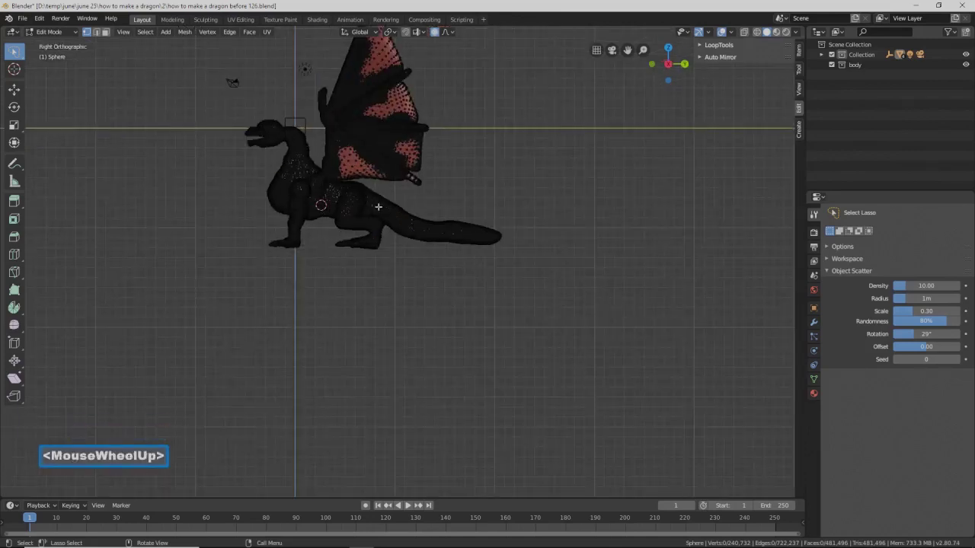
key(z)
shift+middle_drag(411, 161, 412, 277)
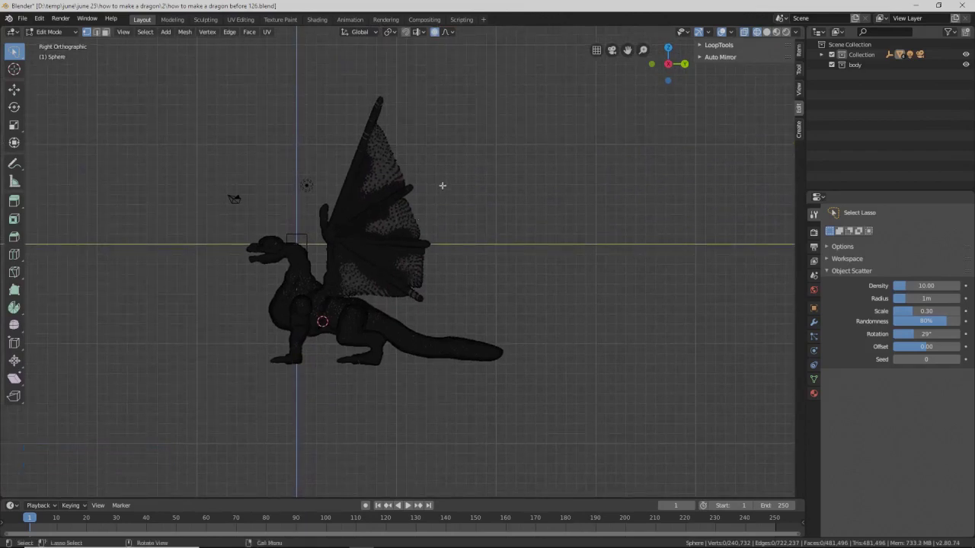
- Lasso-select everything below the upper neck, save the file as "how to make a dragon before 127", and hide the selected vertices
key(ctrl)
mouse_move(463, 117)
ctrl+right_down()
mouse_move(459, 103)
mouse_move(346, 78)
mouse_move(312, 148)
mouse_move(317, 271)
mouse_move(242, 311)
mouse_move(258, 366)
mouse_move(360, 414)
mouse_move(534, 404)
mouse_move(571, 369)
ctrl+right_up()
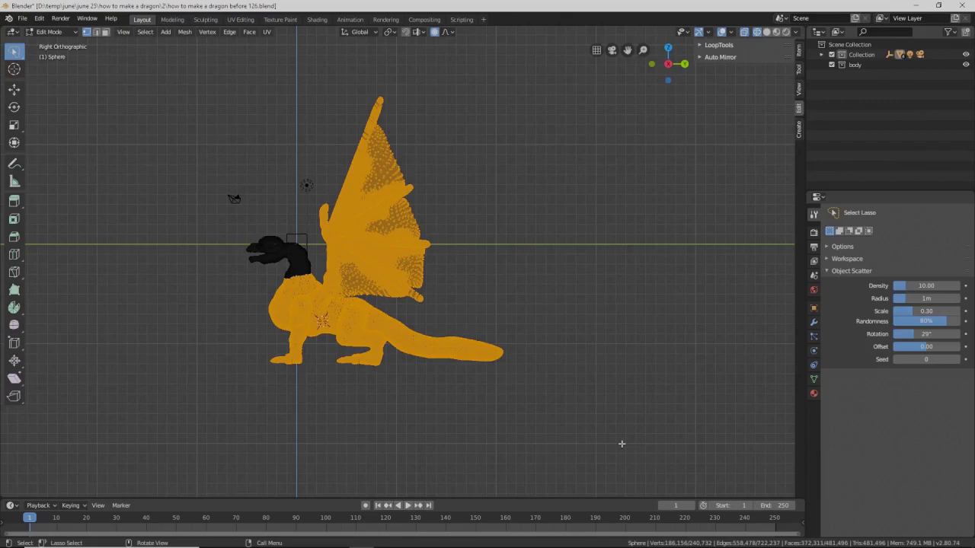
key(Pause)
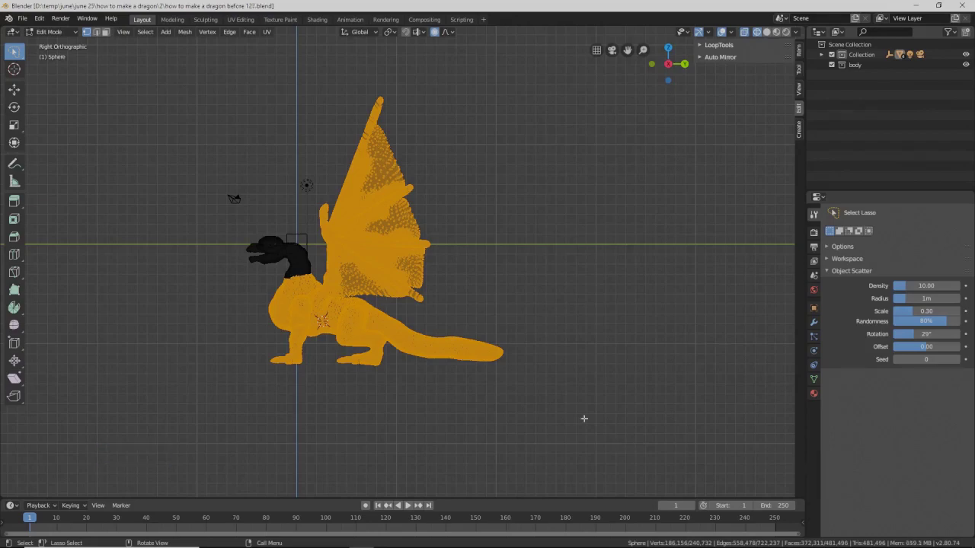
key(h)
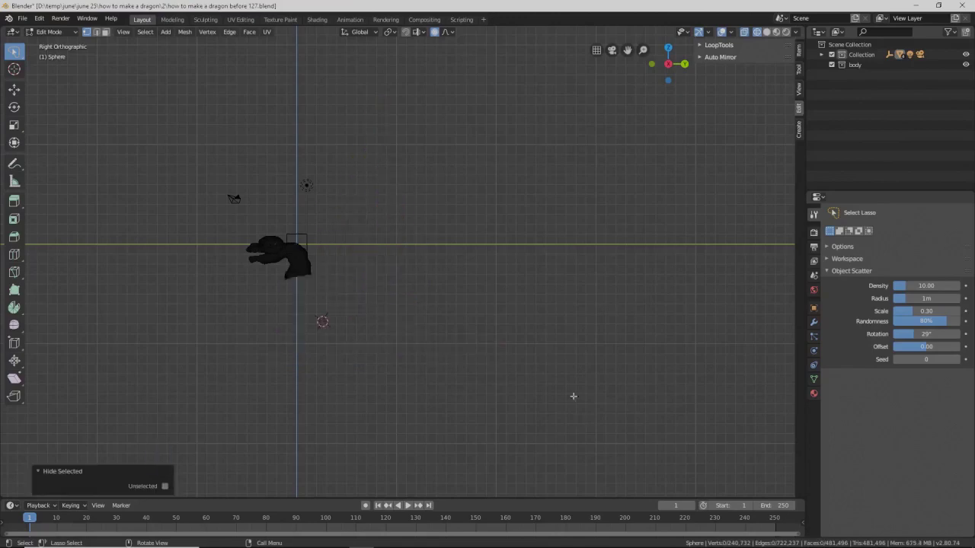
- Lasso-select the head and top of the neck and raise them 3.67 m along Z with smooth proportional editing at size 2.85
scroll(284, 272, up, 3)
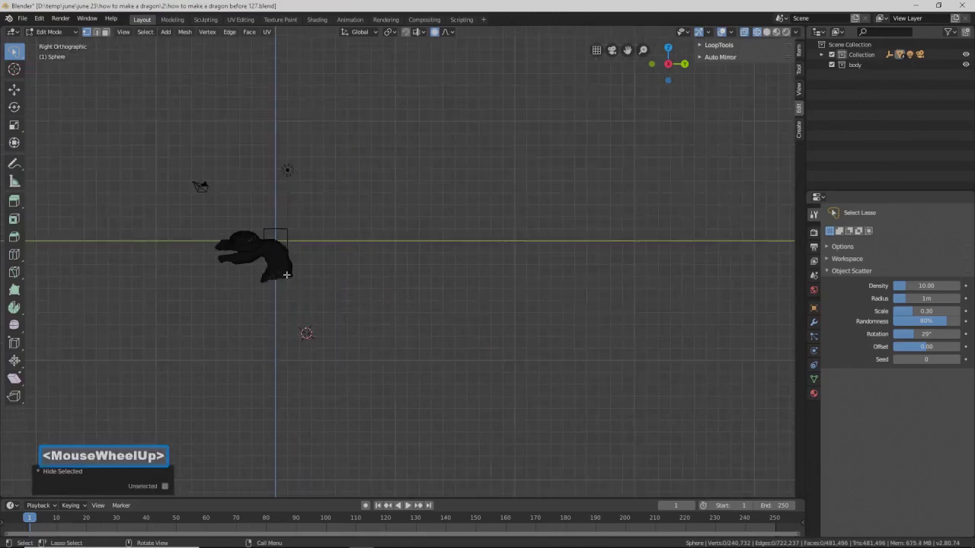
shift+middle_drag(294, 270, 499, 283)
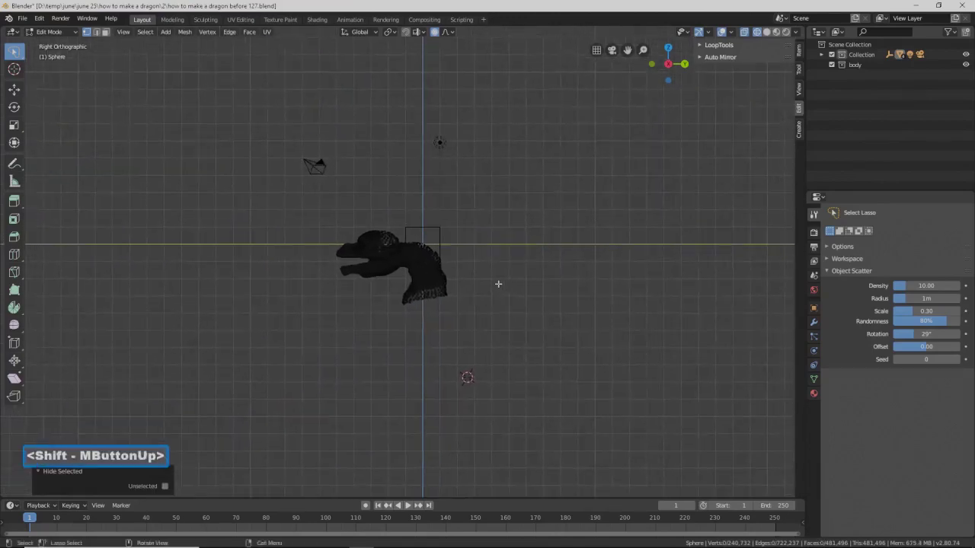
scroll(498, 283, up, 4)
key(ctrl)
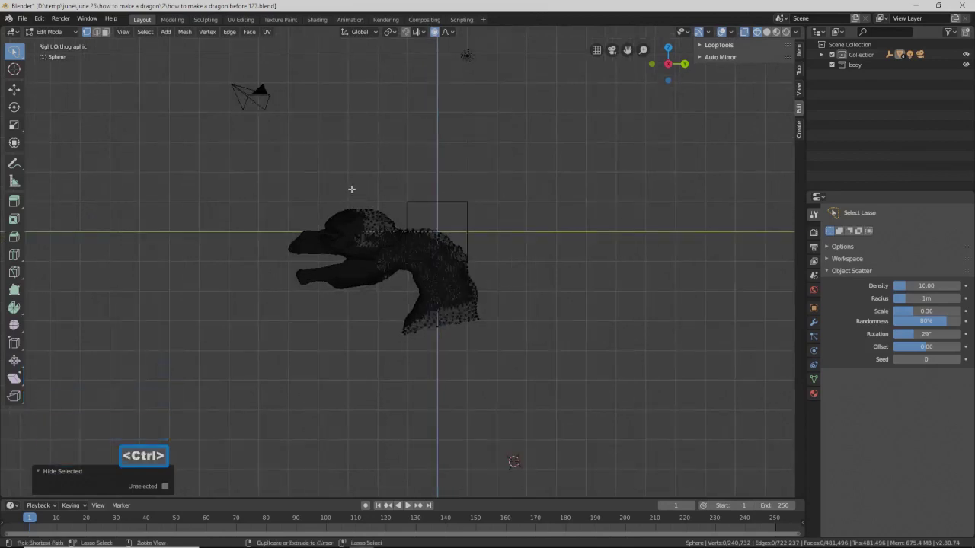
mouse_move(377, 183)
ctrl+right_down()
mouse_move(340, 170)
mouse_move(246, 239)
mouse_move(277, 311)
mouse_move(363, 323)
mouse_move(401, 303)
mouse_move(433, 265)
mouse_move(450, 170)
mouse_move(442, 169)
ctrl+right_up()
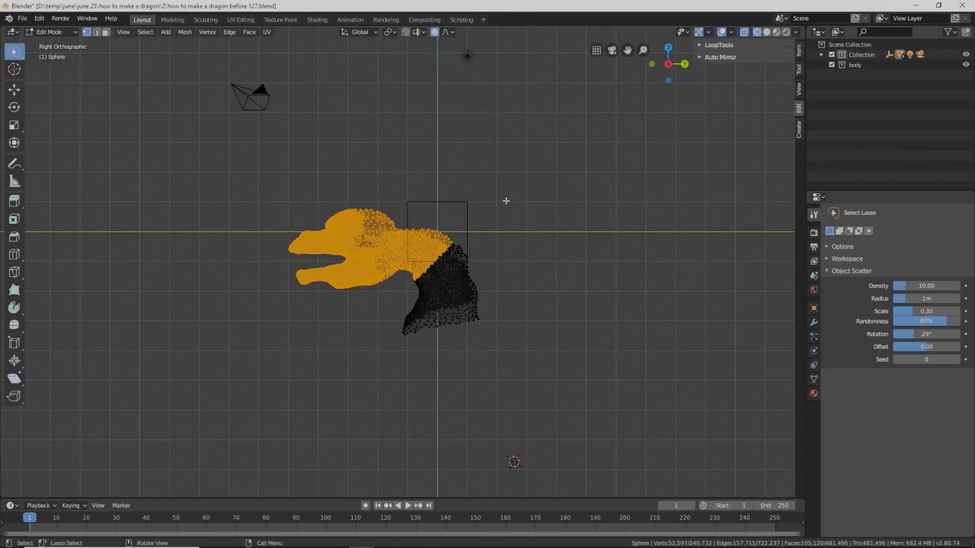
key(g)
key(z)
scroll(509, 184, up, 3)
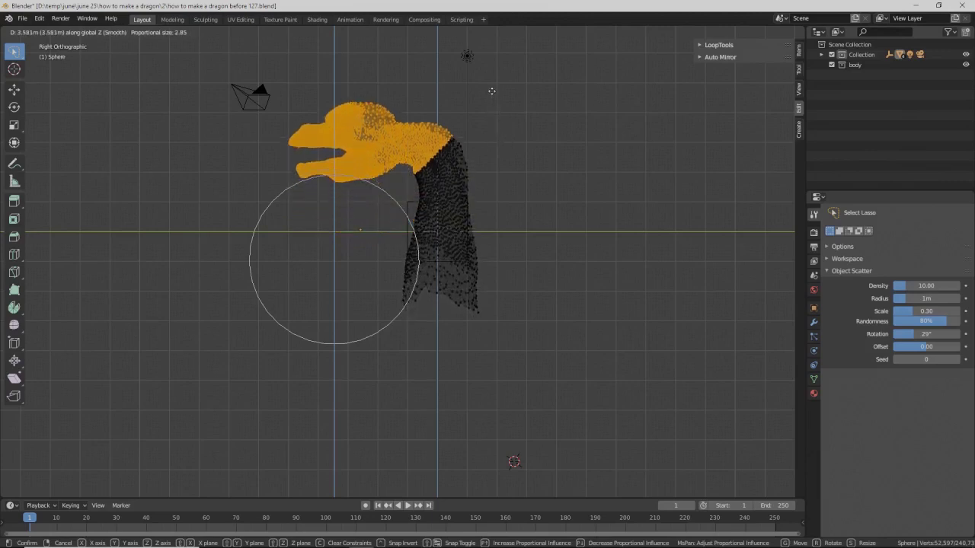
click(491, 91)
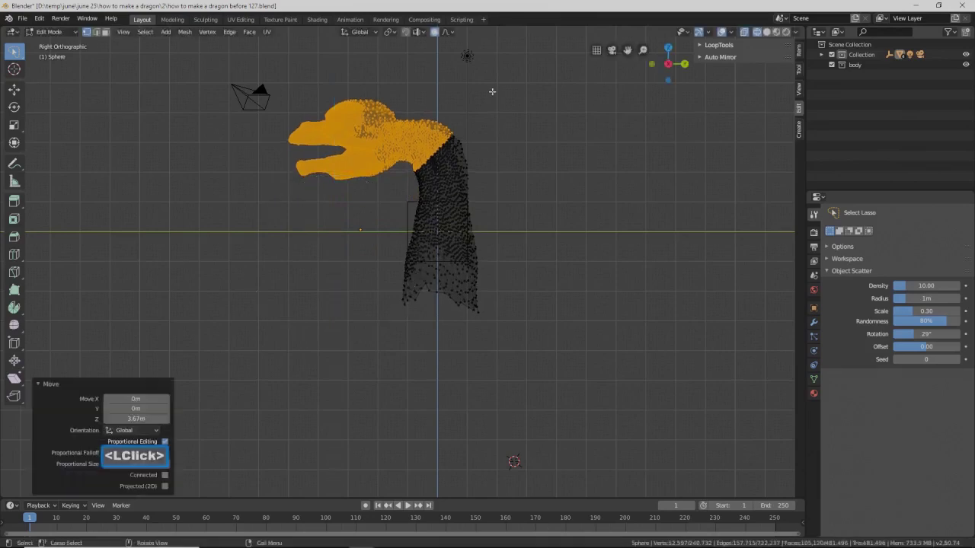
- Reveal the hidden body vertices, clear the selection, and return the viewport to solid shading
click(607, 187)
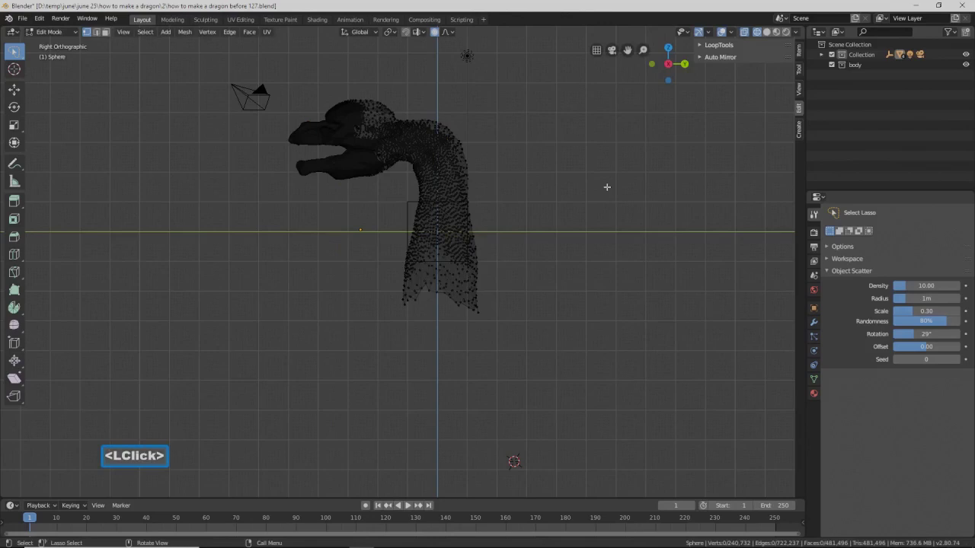
key(alt)
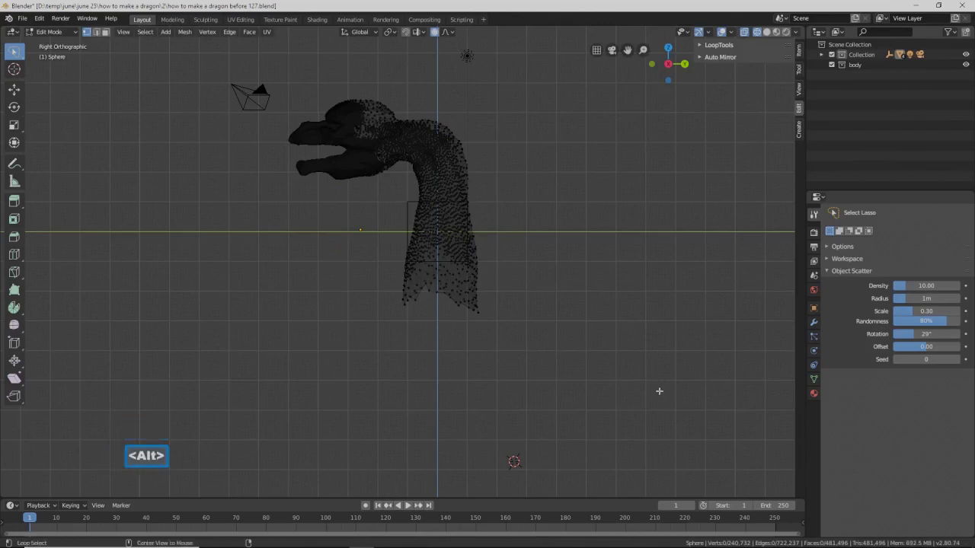
key(alt+h)
scroll(645, 387, down, 2)
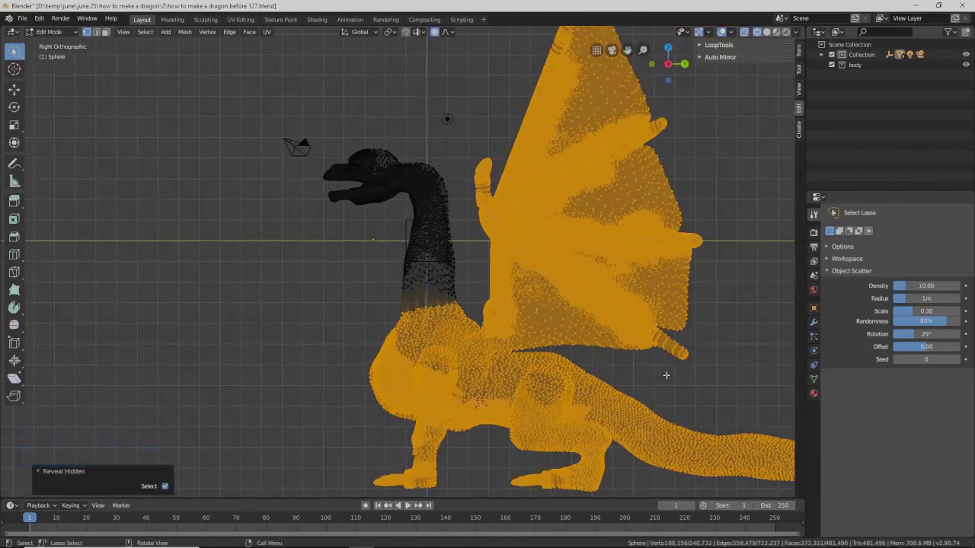
click(712, 373)
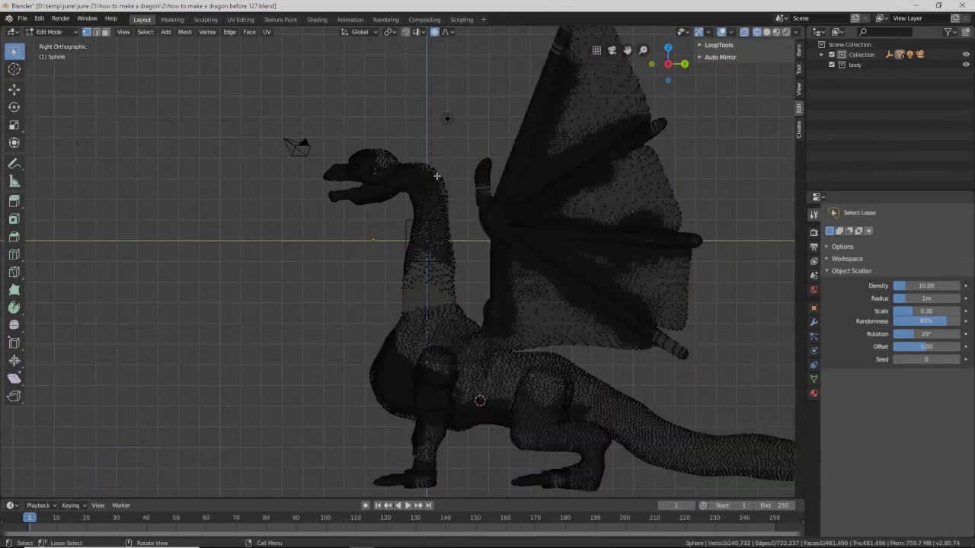
scroll(670, 343, down, 2)
shift+middle_drag(684, 295, 602, 290)
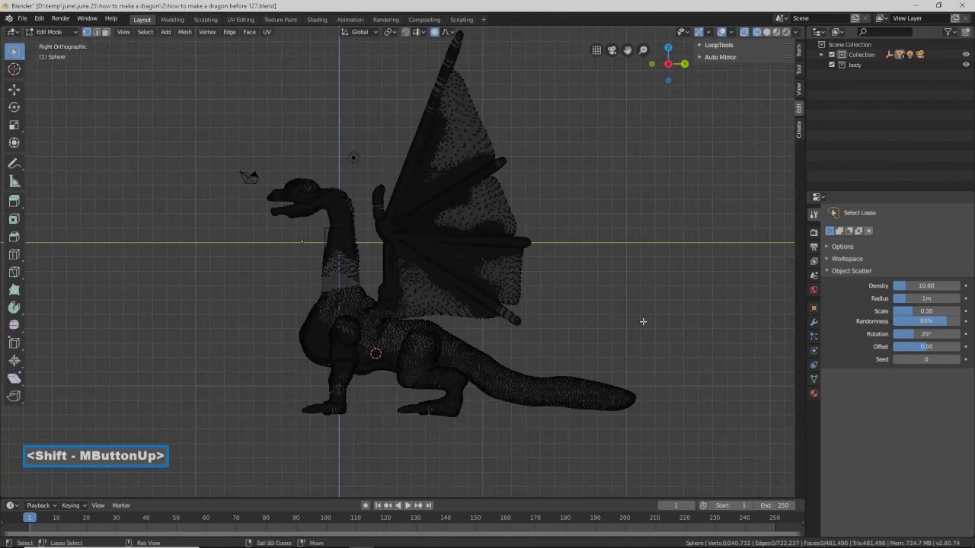
key(z)
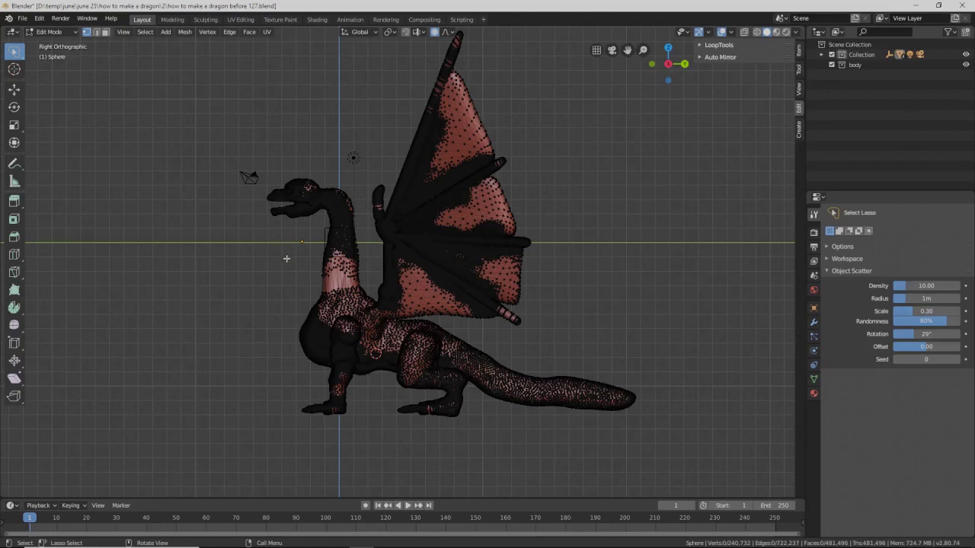
- Switch to Object Mode and examine the lengthened neck from the front and side
click(69, 33)
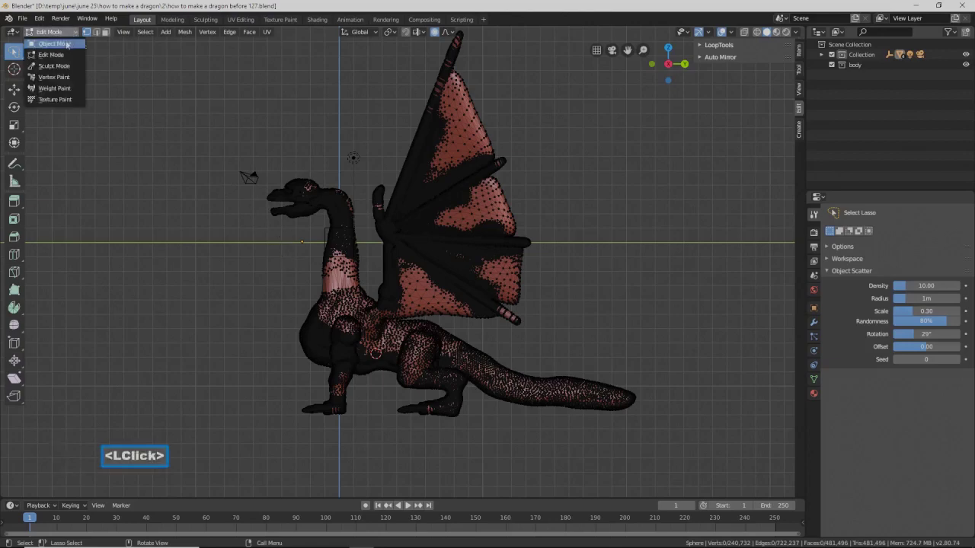
click(64, 45)
scroll(278, 229, up, 8)
middle_drag(278, 228, 316, 244)
scroll(320, 245, down, 6)
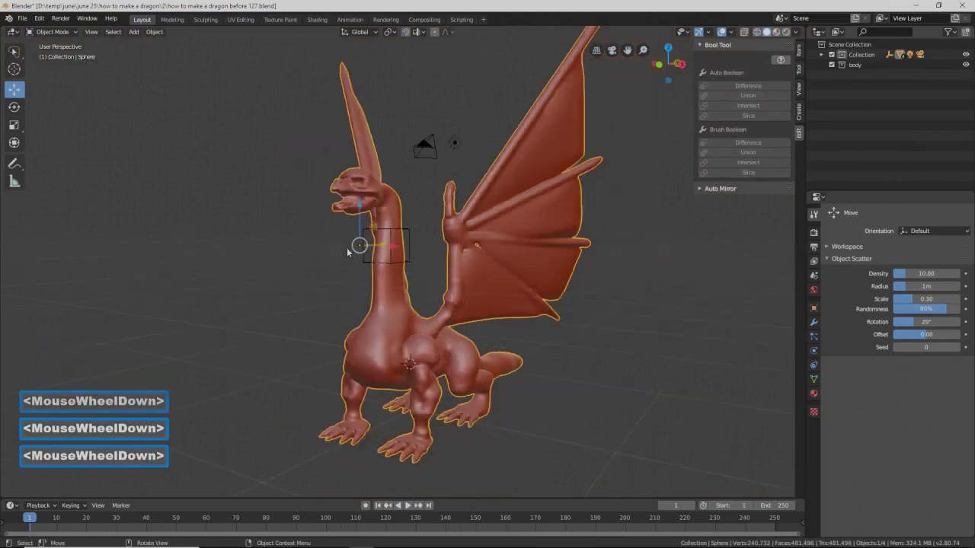
middle_drag(369, 261, 326, 262)
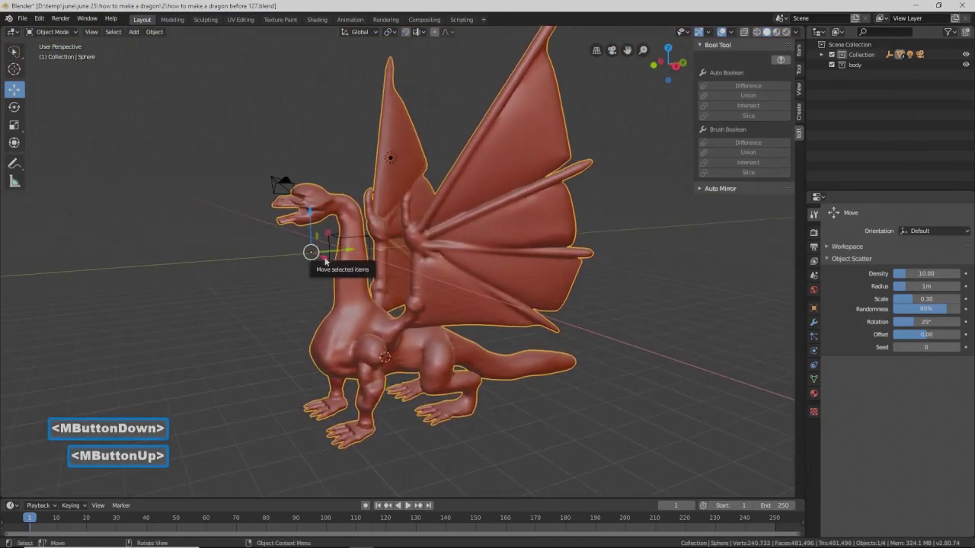
- Return the dragon to Sculpt Mode and save the file as "how to make a dragon before 128"
click(64, 33)
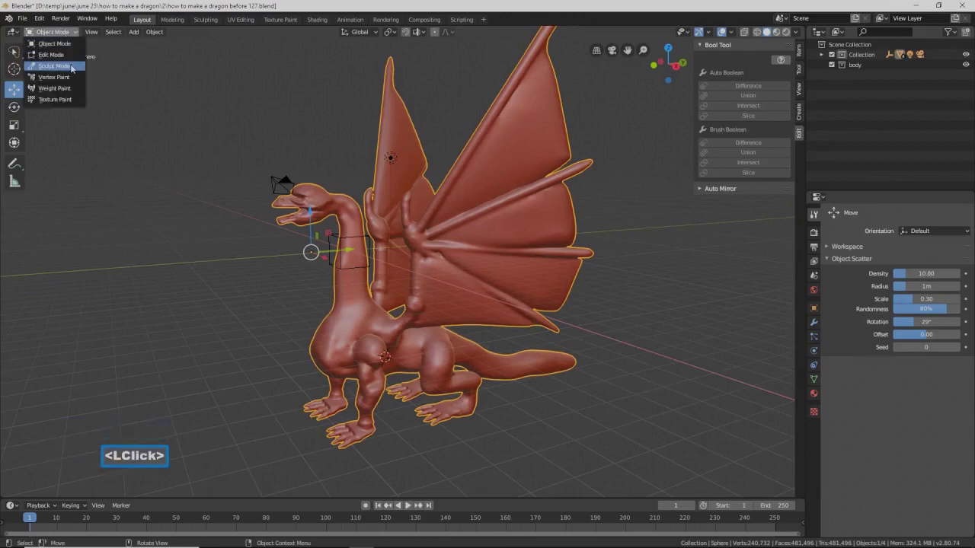
click(55, 66)
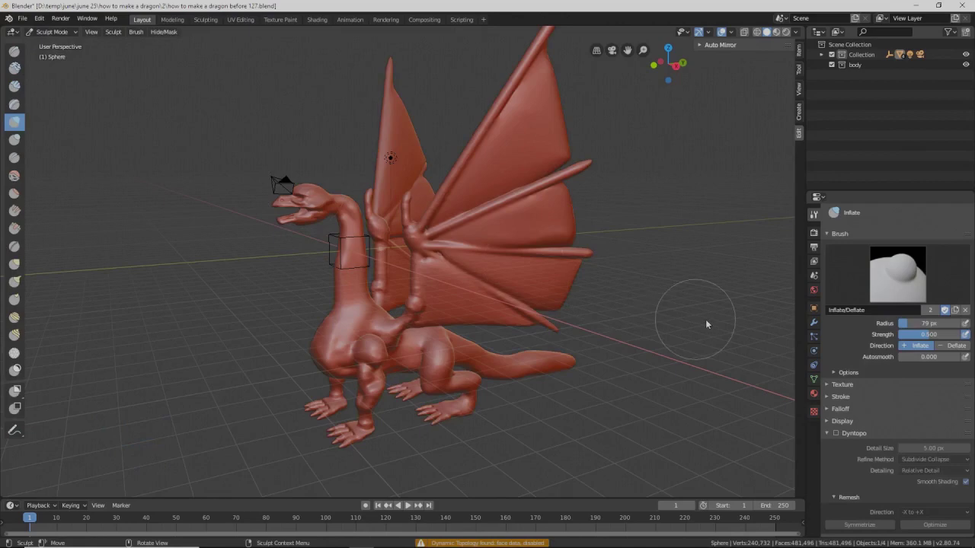
key(Pause)
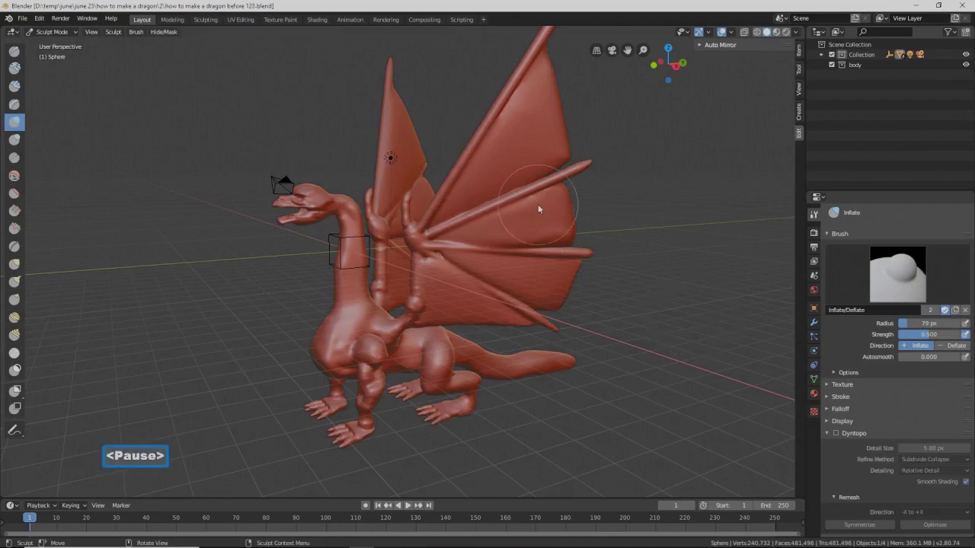
- Enable Dyntopo for the dragon sculpt and accept the vertex data warning
middle_drag(498, 204, 477, 254)
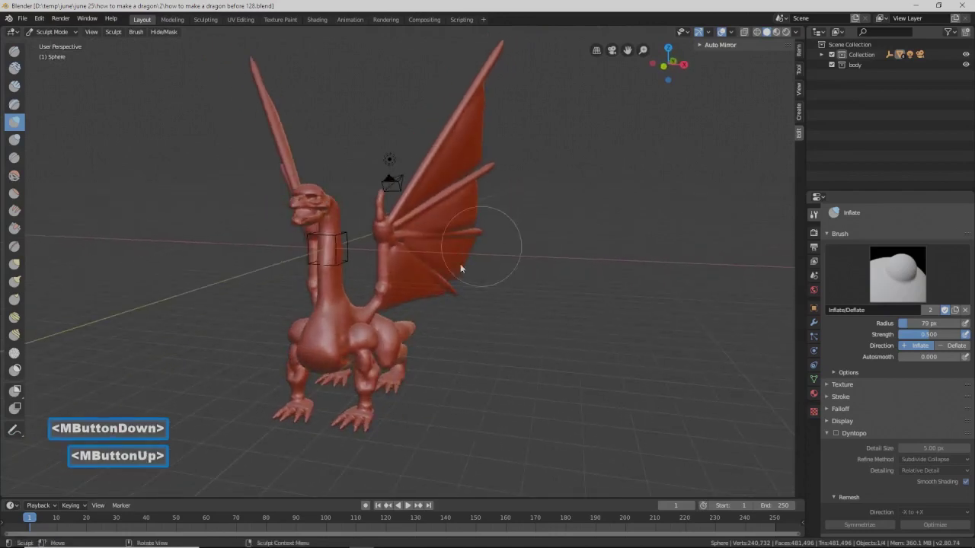
scroll(211, 282, up, 2)
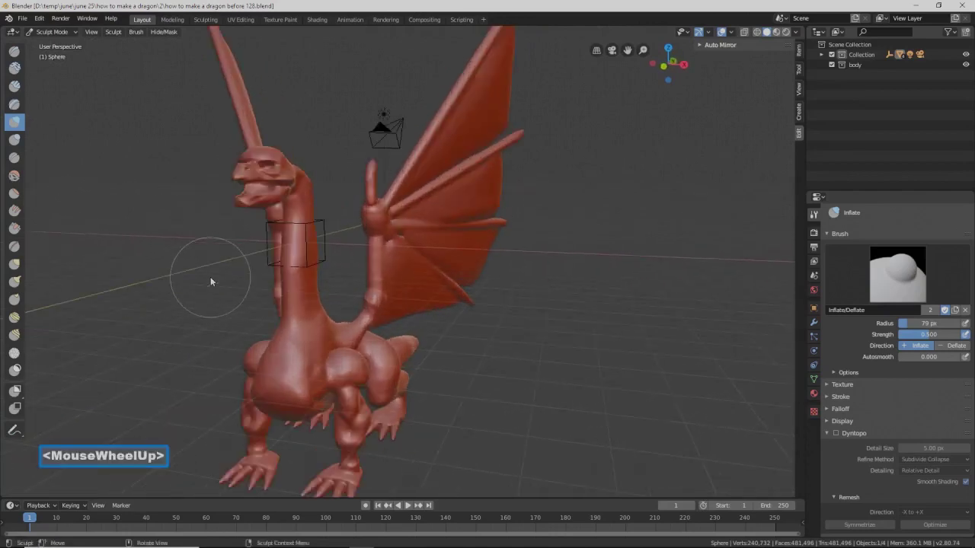
click(836, 433)
click(819, 457)
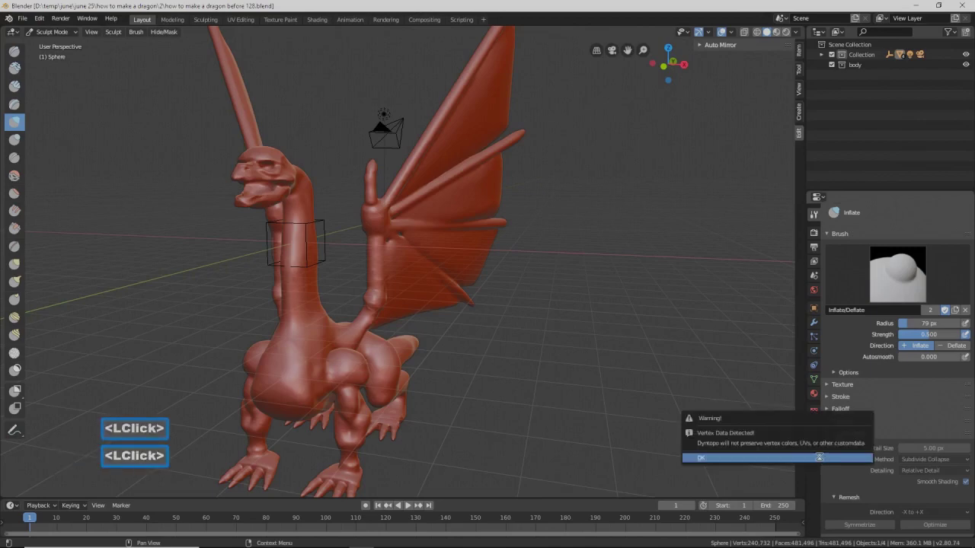
middle_drag(326, 309, 314, 307)
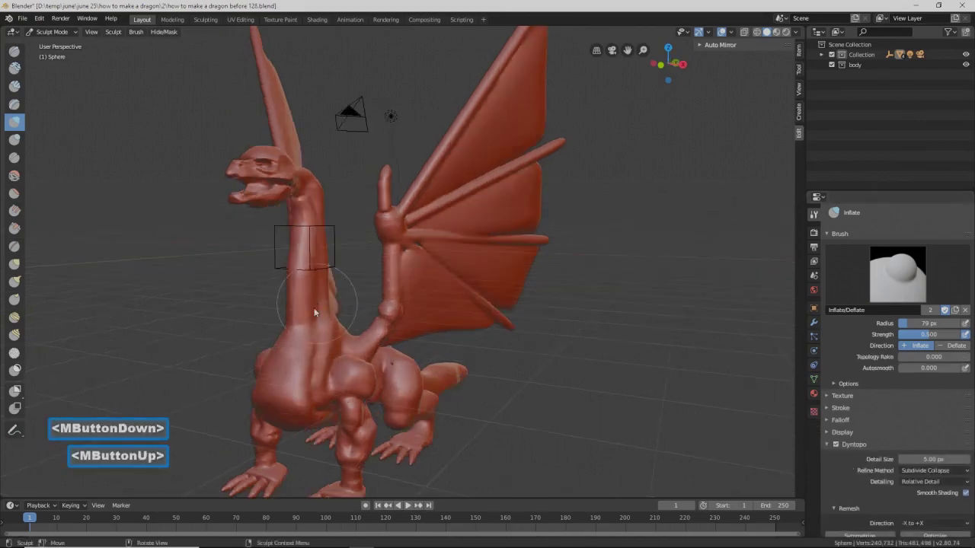
- Use the Simplify brush at the base of the neck to rework the stretched mesh above the chest
click(16, 353)
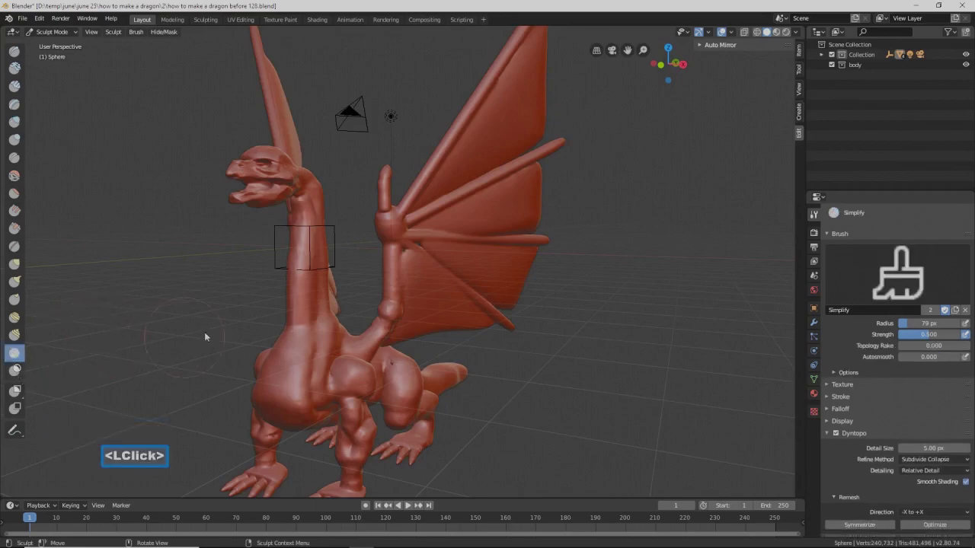
mouse_move(309, 315)
mouse_down()
mouse_move(319, 312)
mouse_move(318, 262)
mouse_move(315, 327)
mouse_up()
double_click(309, 308)
double_click(303, 330)
mouse_move(205, 342)
middle_down()
mouse_move(172, 330)
mouse_move(196, 331)
mouse_move(143, 332)
mouse_move(153, 326)
middle_up()
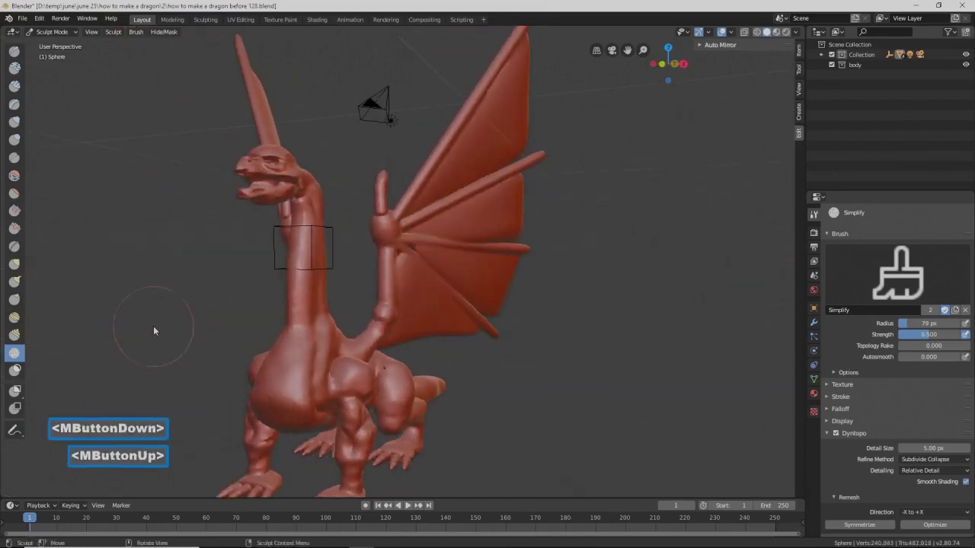
- Set the Grab brush radius to 101 px and reshape the transition between the neck and chest
click(14, 263)
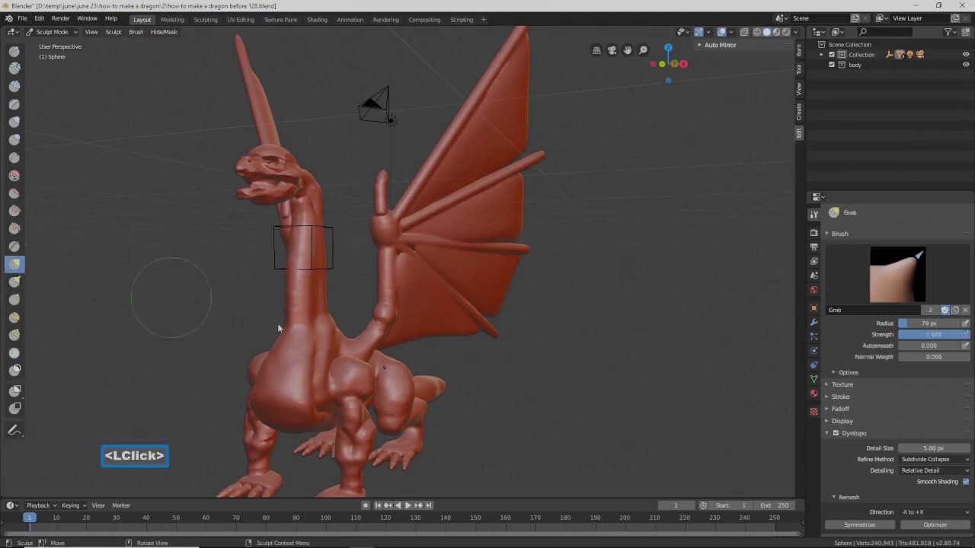
key(f)
click(348, 338)
drag(326, 326, 334, 325)
middle_drag(333, 325, 321, 310)
mouse_move(322, 310)
mouse_down()
mouse_move(322, 285)
mouse_move(333, 351)
mouse_up()
middle_drag(333, 351, 259, 312)
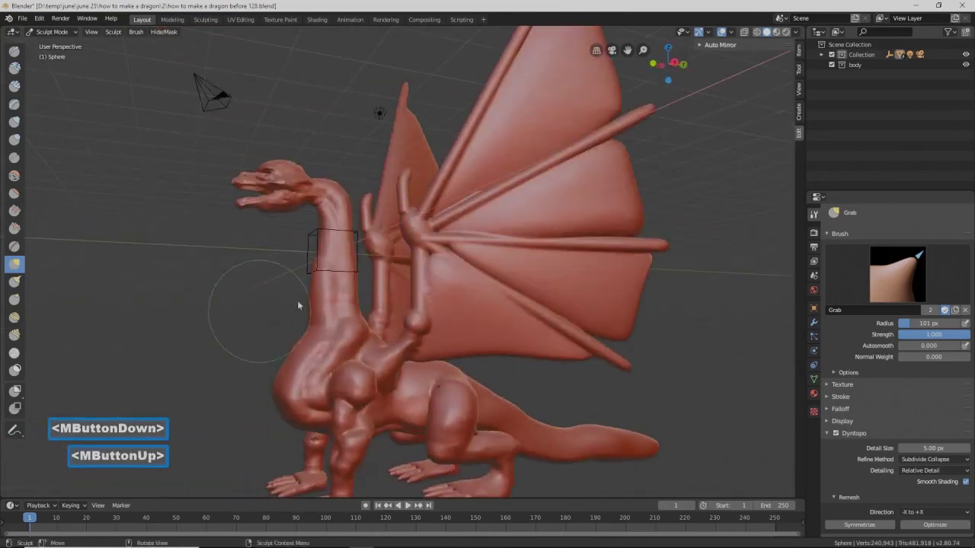
- Pull the front and side of the middle neck into a better curve with the Grab brush
click(316, 271)
click(318, 271)
click(323, 252)
drag(348, 225, 362, 247)
mouse_move(361, 248)
middle_down()
mouse_move(461, 244)
mouse_move(482, 253)
mouse_move(423, 258)
mouse_move(426, 250)
mouse_move(400, 264)
mouse_move(455, 257)
mouse_move(463, 280)
mouse_move(386, 254)
mouse_move(432, 240)
mouse_move(417, 204)
middle_up()
- Smooth the pinched fold where the front of the hind thigh meets the body
ctrl+middle_drag(402, 278, 409, 268)
middle_drag(409, 267, 427, 279)
scroll(425, 280, up, 1)
ctrl+middle_drag(423, 281, 419, 268)
shift+drag(292, 272, 293, 272)
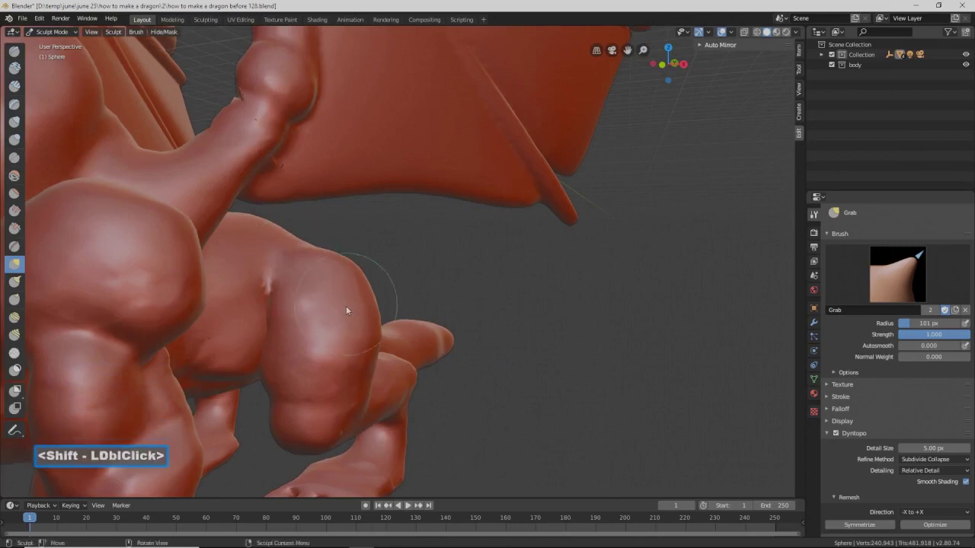
- Set the Crease brush radius to 38 px and carve initial muscle grooves into the front of the hind thigh
click(14, 158)
key(f)
click(289, 343)
middle_drag(289, 343, 307, 338)
mouse_move(296, 327)
mouse_down()
mouse_move(308, 374)
mouse_move(291, 332)
mouse_move(223, 302)
mouse_up()
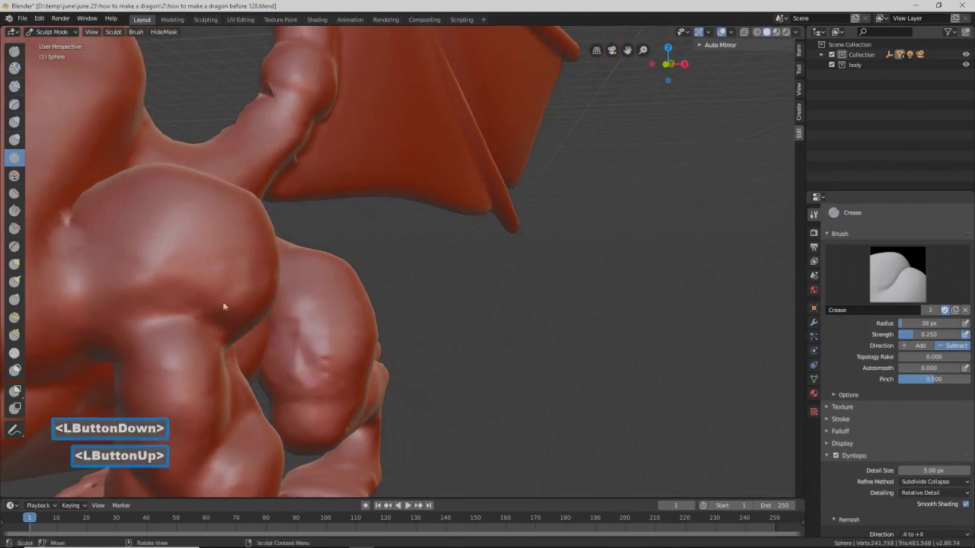
- Set the Simplify brush radius to 65 px and rework the mesh across the front of the hind thigh
click(15, 354)
key(f)
click(317, 349)
drag(317, 355, 317, 306)
drag(349, 366, 340, 340)
middle_drag(340, 340, 356, 355)
mouse_move(358, 355)
mouse_down()
mouse_move(389, 353)
mouse_move(412, 366)
mouse_up()
mouse_move(427, 377)
mouse_down()
mouse_move(451, 394)
mouse_move(464, 420)
mouse_move(405, 444)
mouse_move(404, 342)
mouse_move(353, 320)
mouse_move(365, 298)
mouse_move(391, 299)
mouse_up()
click(405, 438)
- Continue simplifying the hind thigh and knee, and smooth their surface
drag(354, 362, 355, 347)
middle_drag(355, 346, 406, 355)
mouse_move(312, 425)
mouse_down()
mouse_move(333, 315)
mouse_move(293, 378)
mouse_move(326, 373)
mouse_up()
mouse_move(326, 372)
shift+mouse_down()
mouse_move(290, 333)
mouse_move(310, 409)
mouse_move(341, 405)
mouse_move(363, 344)
mouse_move(366, 353)
shift+mouse_up()
mouse_move(366, 352)
middle_down()
mouse_move(343, 342)
mouse_move(429, 412)
middle_up()
mouse_move(429, 412)
shift+mouse_down()
mouse_move(371, 420)
mouse_move(381, 418)
mouse_move(403, 322)
shift+mouse_up()
mouse_move(403, 321)
middle_down()
mouse_move(359, 335)
mouse_move(311, 317)
middle_up()
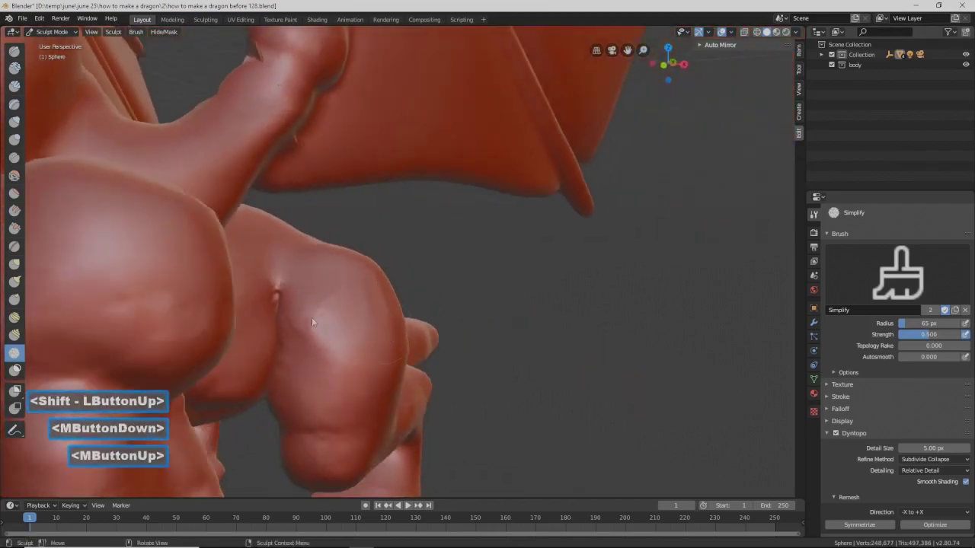
- Carve muscle grooves along the front and outer side of the hind thigh with the Crease brush
click(14, 157)
mouse_move(295, 325)
middle_down()
mouse_move(315, 362)
mouse_move(322, 354)
mouse_move(304, 326)
middle_up()
mouse_move(314, 362)
mouse_down()
mouse_move(298, 336)
mouse_move(306, 385)
mouse_move(313, 381)
mouse_up()
mouse_move(364, 355)
mouse_down()
mouse_move(376, 349)
mouse_move(338, 404)
mouse_move(317, 382)
mouse_up()
middle_drag(319, 385, 340, 439)
mouse_move(340, 439)
mouse_down()
mouse_move(378, 444)
mouse_move(364, 442)
mouse_move(414, 422)
mouse_up()
middle_drag(413, 422, 384, 410)
mouse_move(384, 410)
mouse_down()
mouse_move(440, 368)
mouse_move(392, 438)
mouse_move(430, 419)
mouse_up()
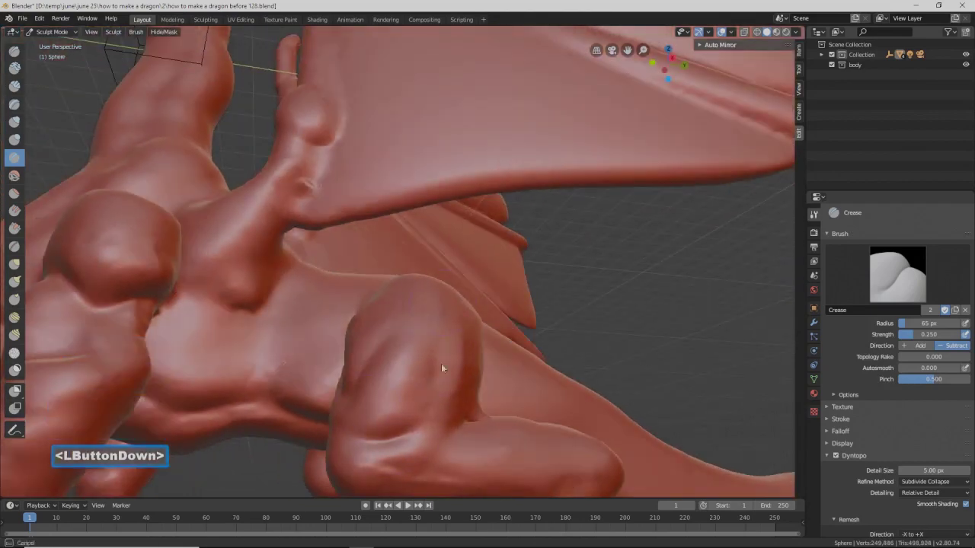
- Deepen the creases around the upper thigh and knee, and smooth the fold beside the body
mouse_move(436, 339)
mouse_down()
mouse_move(414, 300)
mouse_move(350, 321)
mouse_up()
mouse_move(350, 321)
middle_down()
mouse_move(425, 341)
mouse_move(383, 358)
middle_up()
drag(383, 358, 341, 421)
drag(321, 362, 333, 322)
middle_drag(333, 322, 355, 311)
mouse_move(355, 311)
mouse_down()
mouse_move(353, 289)
mouse_move(353, 324)
mouse_move(285, 265)
mouse_up()
shift+drag(285, 265, 287, 269)
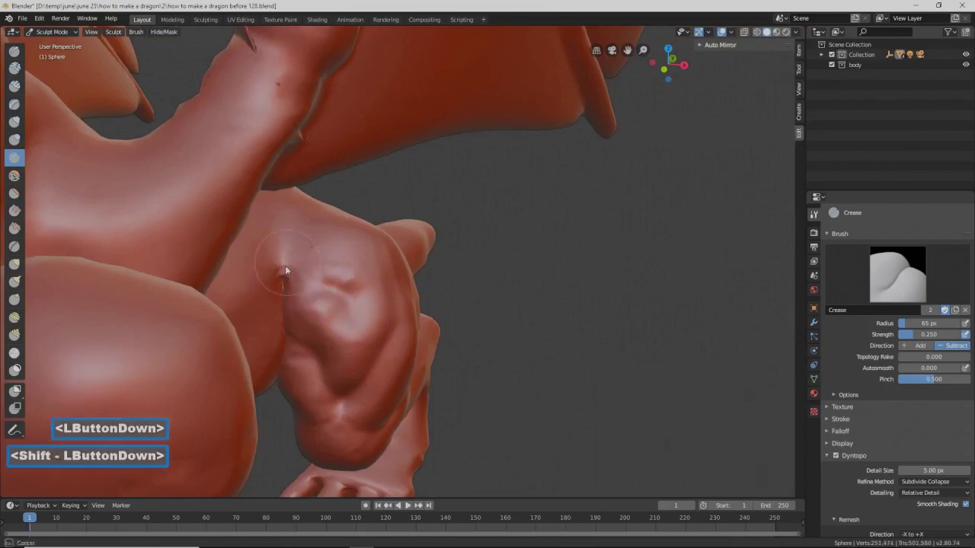
- Crease the outer rear of the hind thigh and even out the grooves with the Simplify brush
mouse_move(451, 300)
middle_down()
mouse_move(368, 267)
mouse_move(430, 340)
mouse_move(372, 327)
middle_up()
mouse_move(320, 335)
mouse_down()
mouse_move(307, 378)
mouse_move(323, 338)
mouse_move(317, 382)
mouse_move(327, 303)
mouse_up()
mouse_move(302, 375)
mouse_down()
mouse_move(258, 364)
mouse_move(322, 323)
mouse_move(329, 355)
mouse_move(283, 345)
mouse_move(321, 351)
mouse_move(338, 335)
mouse_move(265, 324)
mouse_move(291, 380)
mouse_up()
click(15, 353)
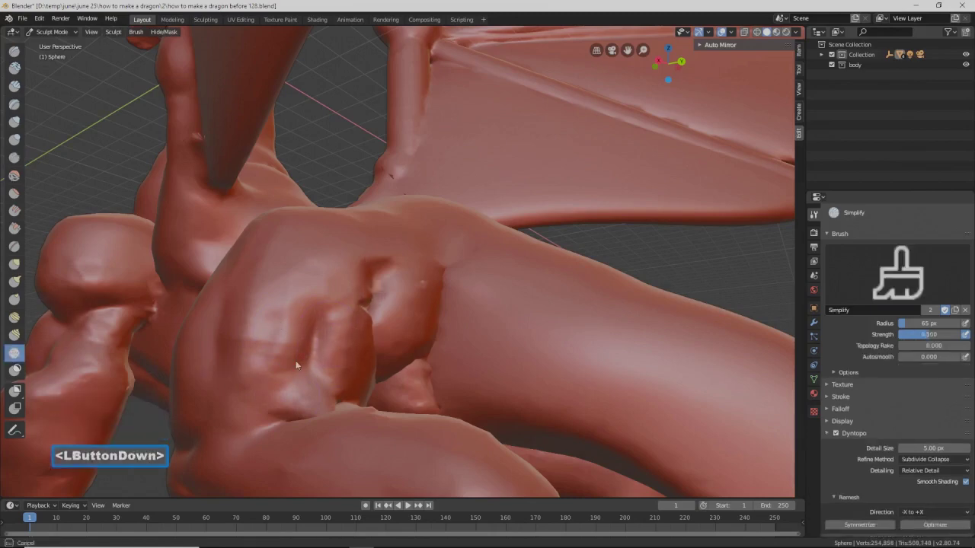
mouse_move(336, 325)
mouse_down()
mouse_move(357, 298)
mouse_move(396, 312)
mouse_move(365, 308)
mouse_up()
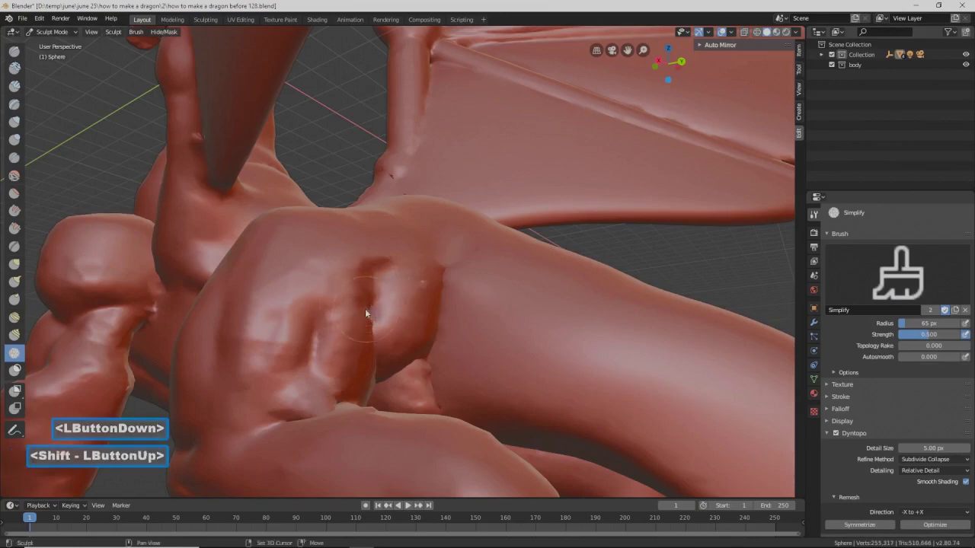
- Carve further Crease strokes down the outer hind thigh and smooth the rear of the thigh
click(14, 158)
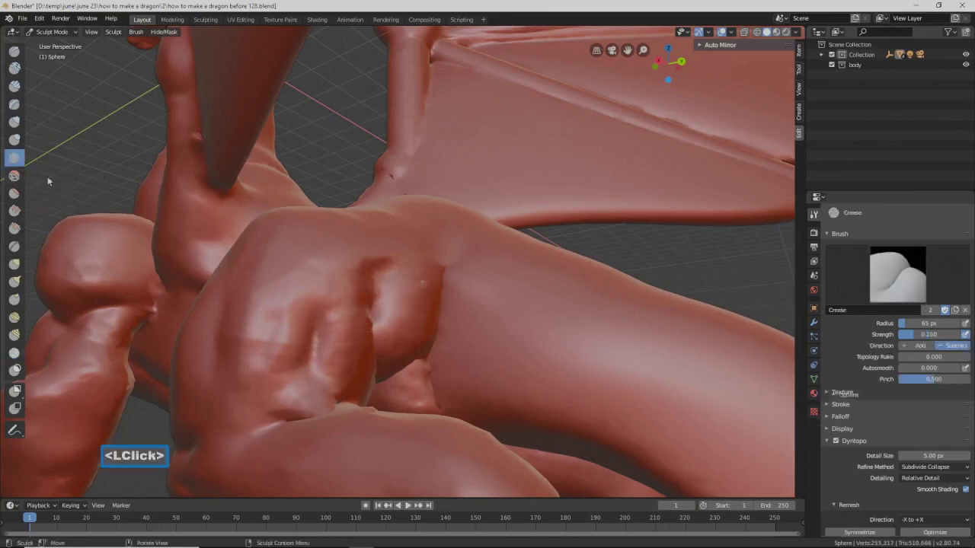
mouse_move(312, 278)
mouse_down()
mouse_move(319, 273)
mouse_move(295, 398)
mouse_move(267, 417)
mouse_up()
scroll(331, 348, down, 3)
mouse_move(330, 348)
middle_down()
mouse_move(391, 340)
mouse_move(342, 342)
mouse_move(321, 374)
middle_up()
click(352, 341)
mouse_move(321, 374)
shift+mouse_down()
mouse_move(378, 329)
mouse_move(352, 345)
mouse_move(372, 317)
shift+mouse_up()
mouse_move(372, 317)
middle_down()
mouse_move(368, 330)
mouse_move(59, 233)
middle_up()
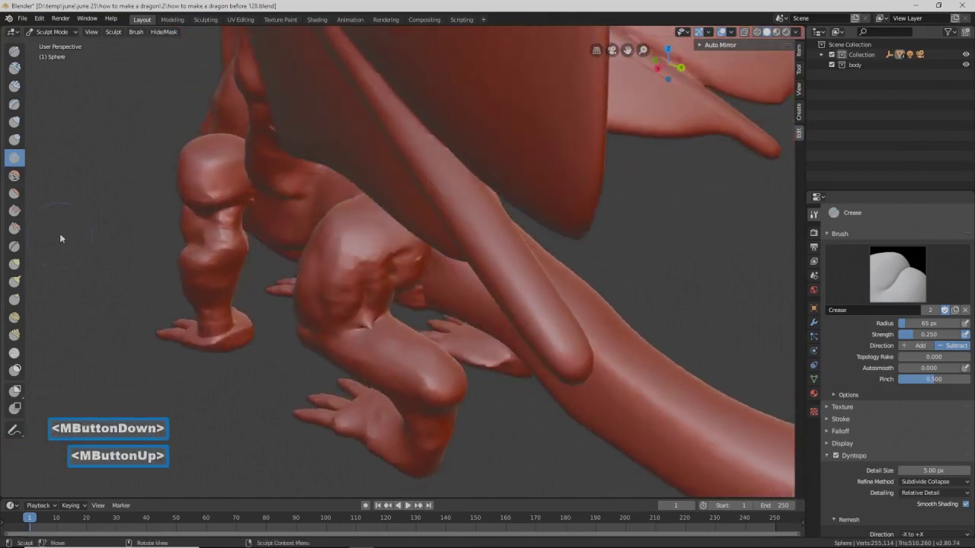
- Swell the muscles on the back and outer side of the hind thigh with the Inflate brush
click(14, 122)
middle_drag(358, 285, 398, 338)
mouse_move(398, 338)
mouse_down()
mouse_move(361, 338)
mouse_move(389, 354)
mouse_move(359, 343)
mouse_move(357, 358)
mouse_move(381, 360)
mouse_move(399, 346)
mouse_up()
mouse_move(399, 346)
middle_down()
mouse_move(355, 328)
mouse_move(395, 355)
middle_up()
mouse_move(395, 355)
mouse_down()
mouse_move(420, 343)
mouse_move(405, 355)
mouse_move(407, 344)
mouse_move(373, 352)
mouse_up()
middle_drag(373, 352, 367, 358)
mouse_move(367, 357)
mouse_down()
mouse_move(361, 343)
mouse_move(366, 364)
mouse_move(398, 335)
mouse_move(369, 342)
mouse_up()
double_click(368, 343)
mouse_move(368, 342)
middle_down()
mouse_move(408, 318)
mouse_move(398, 371)
middle_up()
mouse_move(397, 371)
mouse_down()
mouse_move(416, 374)
mouse_move(411, 356)
mouse_move(402, 380)
mouse_move(426, 376)
mouse_up()
mouse_move(426, 376)
middle_down()
mouse_move(412, 357)
mouse_move(351, 374)
middle_up()
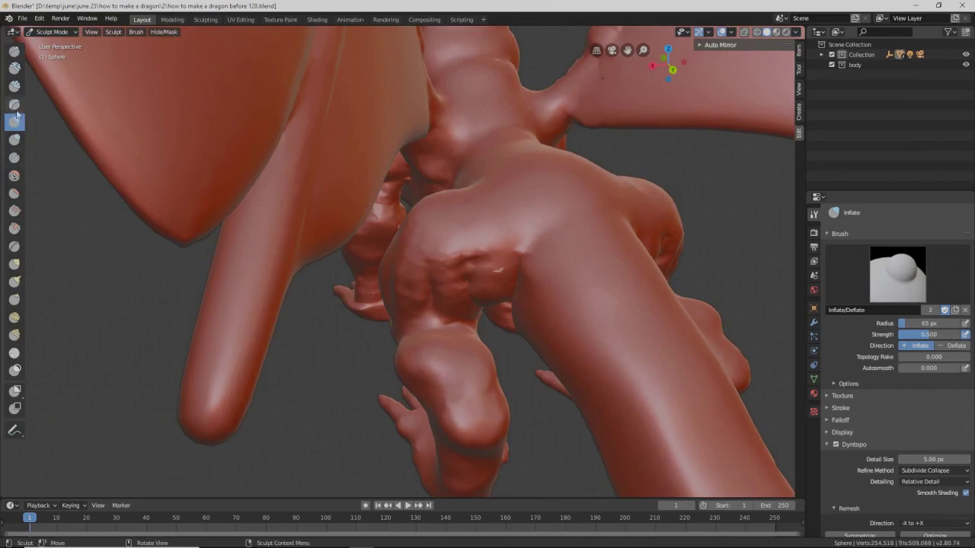
- Crease a muscle division along the back of the hind lower leg
click(13, 159)
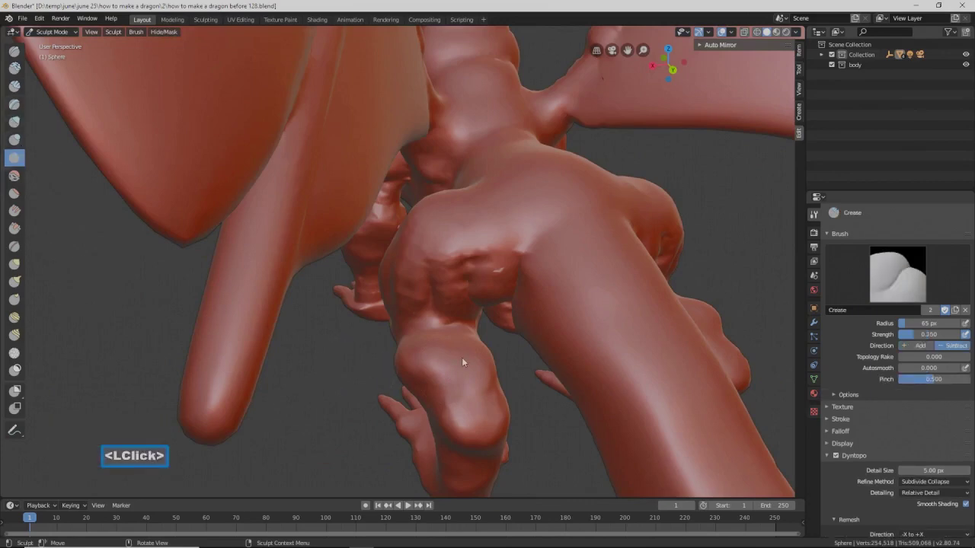
mouse_move(454, 373)
mouse_down()
mouse_move(451, 388)
mouse_move(455, 372)
mouse_up()
middle_drag(455, 372, 460, 361)
mouse_move(460, 361)
mouse_down()
mouse_move(461, 353)
mouse_move(482, 384)
mouse_up()
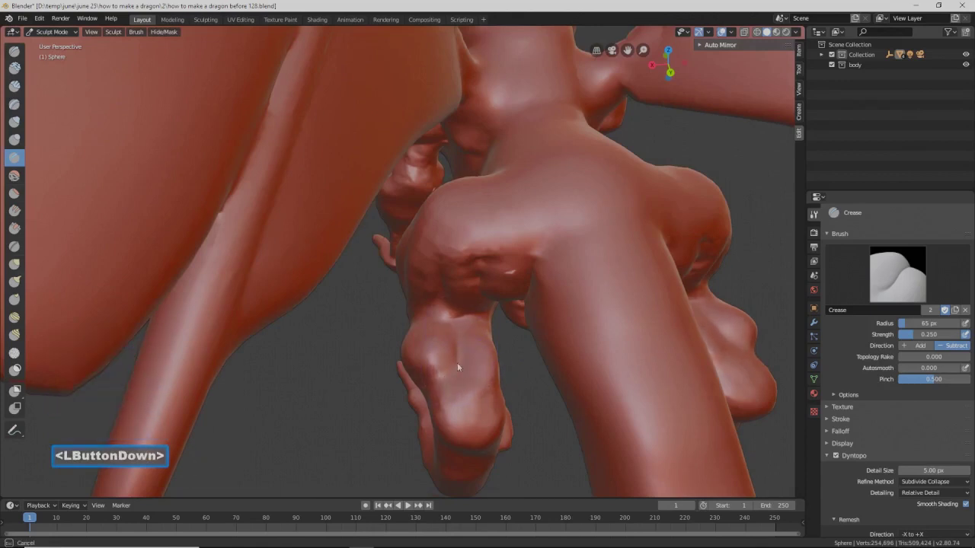
drag(464, 370, 496, 367)
middle_drag(496, 367, 479, 367)
mouse_move(479, 367)
mouse_down()
mouse_move(486, 377)
mouse_move(460, 355)
mouse_move(475, 335)
mouse_move(458, 317)
mouse_move(490, 320)
mouse_up()
- Define the sides of the hind calf and heel with Crease strokes and smooth the calf
mouse_move(490, 319)
middle_down()
mouse_move(492, 278)
mouse_move(526, 381)
middle_up()
mouse_move(526, 381)
mouse_down()
mouse_move(470, 362)
mouse_move(526, 364)
mouse_up()
mouse_move(525, 364)
middle_down()
mouse_move(504, 336)
mouse_move(508, 405)
middle_up()
mouse_move(512, 445)
mouse_down()
mouse_move(521, 424)
mouse_move(522, 468)
mouse_move(482, 444)
mouse_up()
mouse_move(483, 444)
middle_down()
mouse_move(463, 421)
mouse_move(463, 396)
middle_up()
drag(449, 341, 461, 377)
mouse_move(473, 359)
middle_down()
mouse_move(452, 373)
mouse_move(516, 347)
middle_up()
mouse_move(516, 347)
shift+mouse_down()
mouse_move(530, 335)
mouse_move(493, 343)
shift+mouse_up()
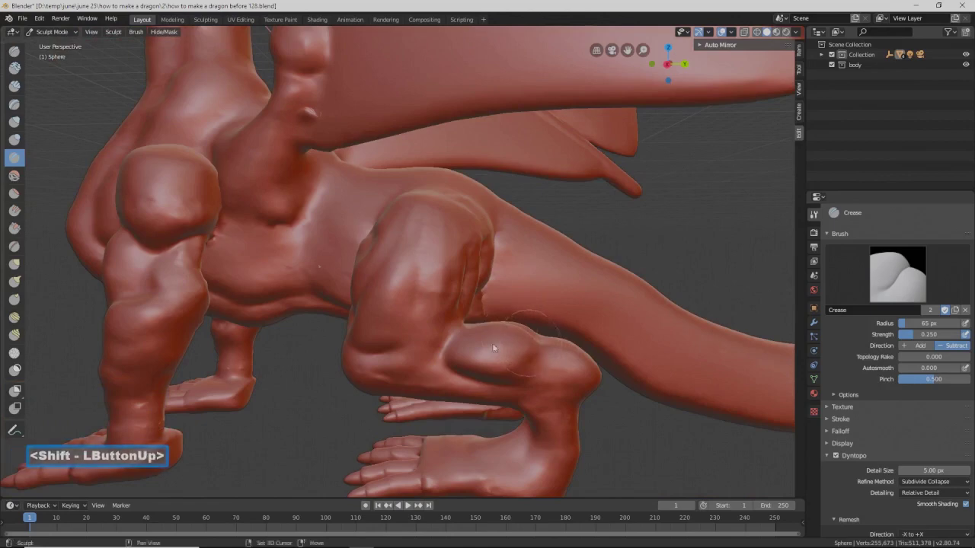
- Inflate the muscle just below the shoulder on the outer front leg
mouse_move(270, 326)
middle_down()
mouse_move(220, 309)
mouse_move(348, 358)
mouse_move(338, 349)
mouse_move(344, 317)
mouse_move(325, 320)
mouse_move(348, 301)
middle_up()
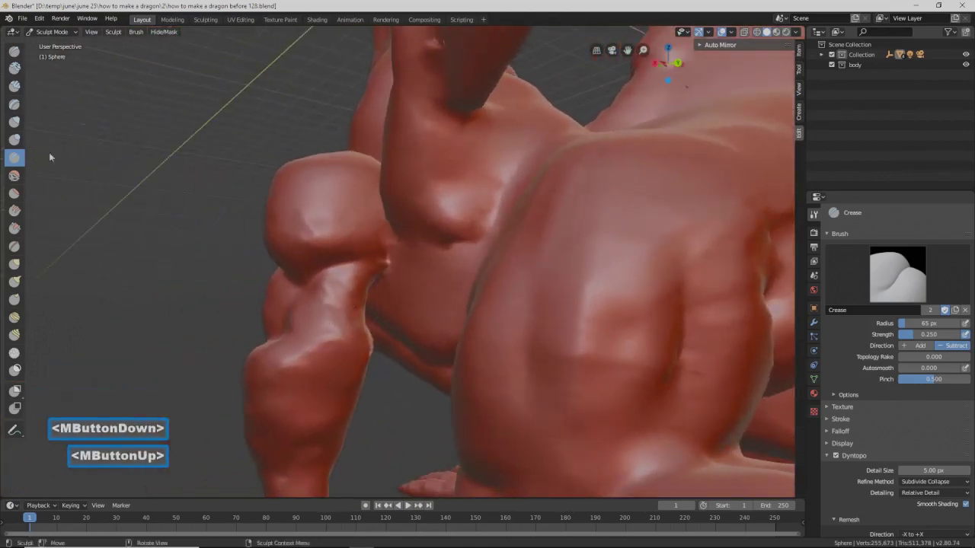
click(13, 122)
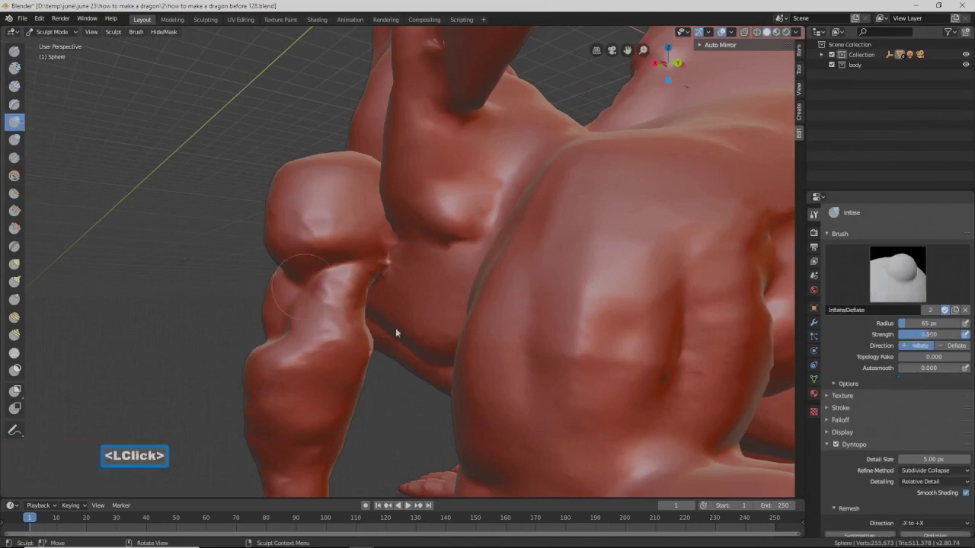
drag(351, 288, 369, 302)
middle_drag(368, 306, 366, 309)
mouse_move(371, 290)
mouse_down()
mouse_move(373, 282)
mouse_move(373, 305)
mouse_move(348, 348)
mouse_move(335, 326)
mouse_move(293, 339)
mouse_move(303, 306)
mouse_move(283, 304)
mouse_move(292, 328)
mouse_move(356, 290)
mouse_move(315, 284)
mouse_move(328, 307)
mouse_move(304, 320)
mouse_move(340, 282)
mouse_move(308, 303)
mouse_move(335, 299)
mouse_up()
- Rework the mesh of the inflated front leg muscle with the Simplify brush
click(14, 352)
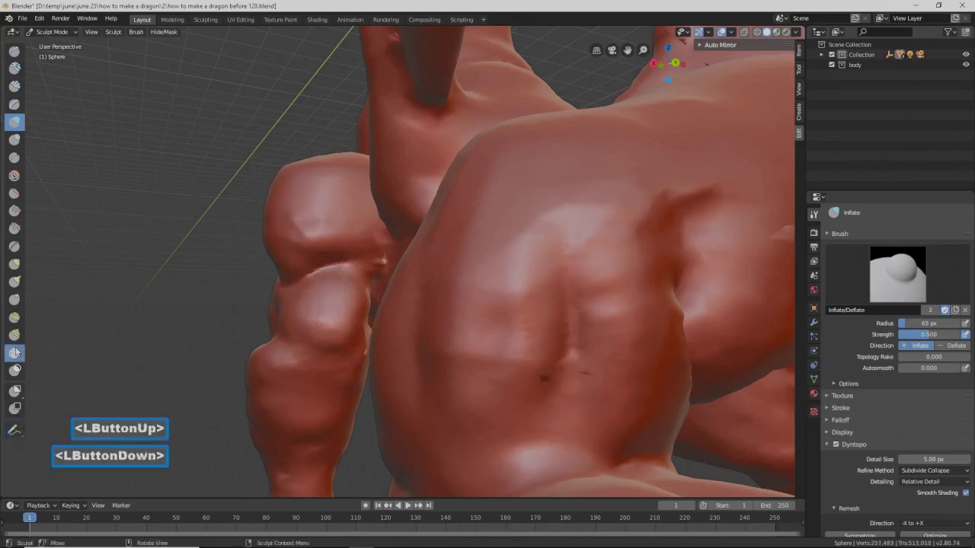
mouse_move(291, 268)
mouse_down()
mouse_move(314, 320)
mouse_move(349, 287)
mouse_move(350, 303)
mouse_move(297, 341)
mouse_up()
middle_drag(297, 341, 340, 349)
middle_drag(384, 349, 308, 337)
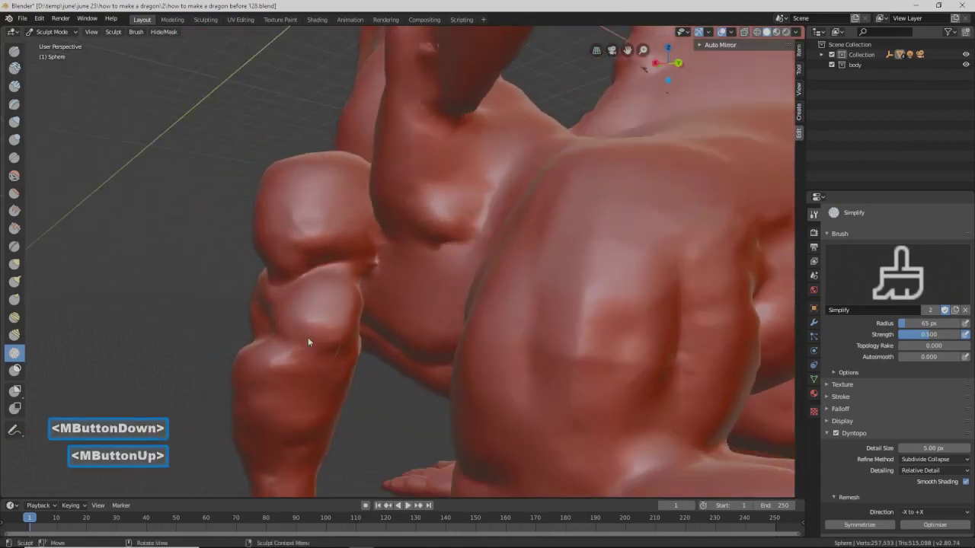
- Carve grooves into the muscle below the front shoulder with the Crease brush to split it into strands
click(13, 158)
mouse_move(334, 298)
mouse_down()
mouse_move(315, 326)
mouse_move(331, 294)
mouse_move(311, 318)
mouse_move(336, 338)
mouse_up()
mouse_move(336, 334)
ctrl+middle_down()
mouse_move(346, 332)
mouse_move(331, 325)
ctrl+middle_up()
drag(268, 343, 278, 325)
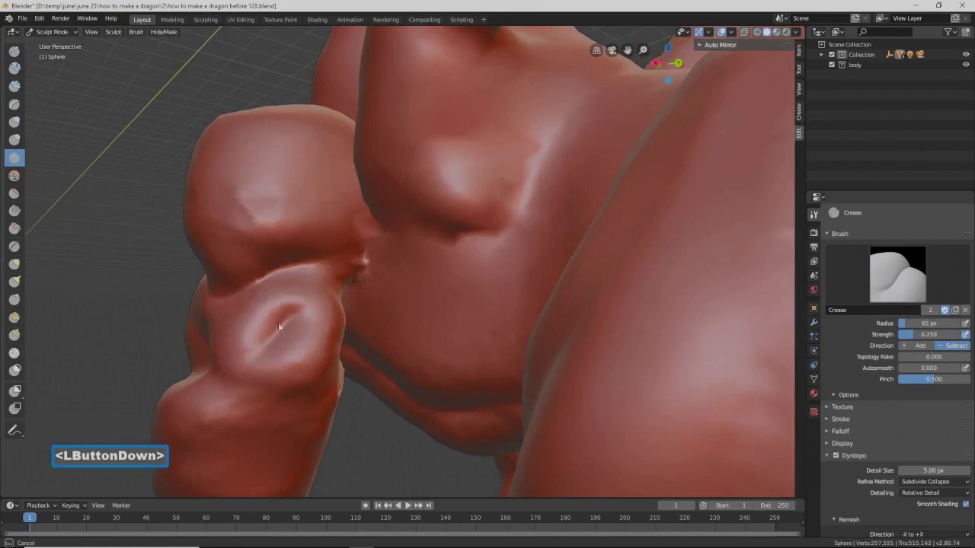
mouse_move(312, 288)
mouse_down()
mouse_move(309, 270)
mouse_move(322, 320)
mouse_up()
drag(326, 335, 335, 350)
mouse_move(334, 351)
middle_down()
mouse_move(364, 364)
mouse_move(311, 332)
middle_up()
mouse_move(312, 332)
mouse_down()
mouse_move(326, 368)
mouse_move(315, 331)
mouse_move(316, 349)
mouse_move(313, 339)
mouse_up()
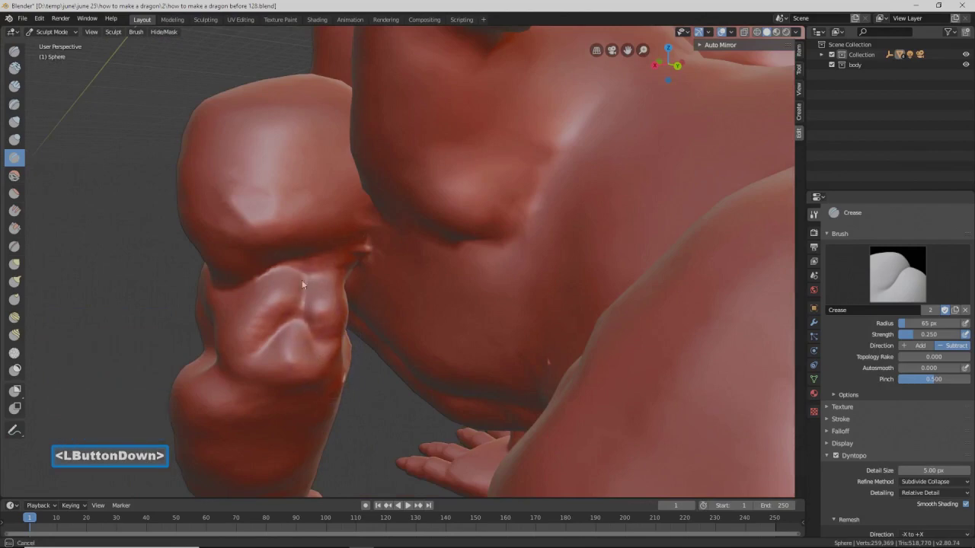
- Crease the outline of the front leg muscles below the shoulder and around the elbow
drag(302, 275, 311, 263)
middle_drag(311, 264, 277, 295)
mouse_move(231, 290)
mouse_down()
mouse_move(222, 287)
mouse_move(229, 309)
mouse_up()
mouse_move(228, 308)
mouse_down()
mouse_move(240, 342)
mouse_move(232, 293)
mouse_move(232, 314)
mouse_up()
drag(244, 384, 263, 380)
drag(270, 378, 301, 367)
mouse_move(302, 367)
middle_down()
mouse_move(240, 381)
mouse_move(278, 381)
middle_up()
mouse_move(309, 415)
mouse_down()
mouse_move(315, 423)
mouse_move(298, 429)
mouse_move(361, 380)
mouse_move(369, 386)
mouse_up()
middle_drag(368, 386, 389, 251)
mouse_move(388, 251)
mouse_down()
mouse_move(391, 244)
mouse_move(355, 260)
mouse_move(397, 216)
mouse_move(400, 249)
mouse_up()
- Inflate the individual muscles between the shoulder and forearm of the front leg
click(14, 121)
drag(300, 283, 323, 273)
mouse_move(284, 333)
mouse_down()
mouse_move(269, 294)
mouse_move(279, 282)
mouse_move(258, 325)
mouse_move(276, 304)
mouse_up()
mouse_move(381, 339)
mouse_down()
mouse_move(390, 298)
mouse_move(394, 306)
mouse_up()
scroll(397, 303, down, 3)
middle_drag(397, 303, 185, 206)
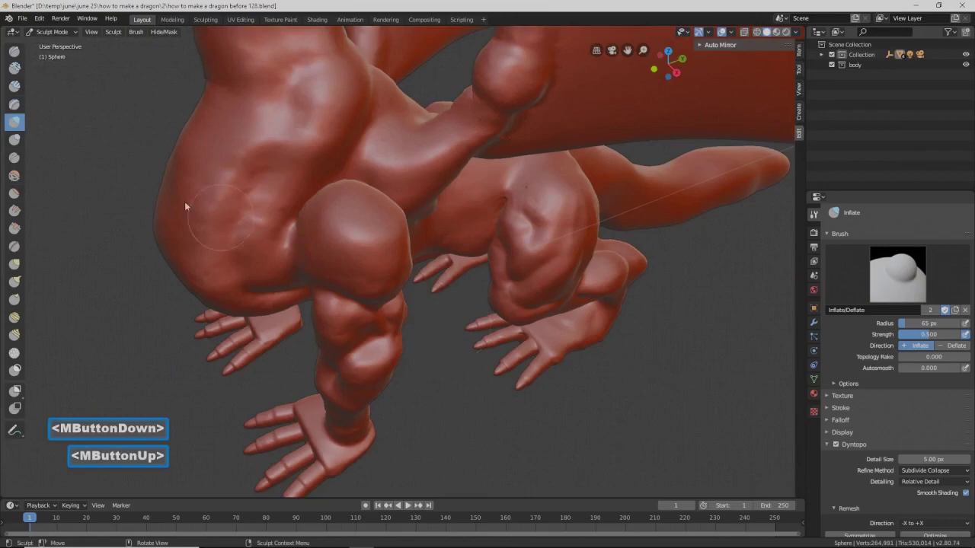
- Add first Crease strokes to the round front shoulder and rework its mesh with the Simplify brush
click(14, 157)
drag(379, 269, 264, 239)
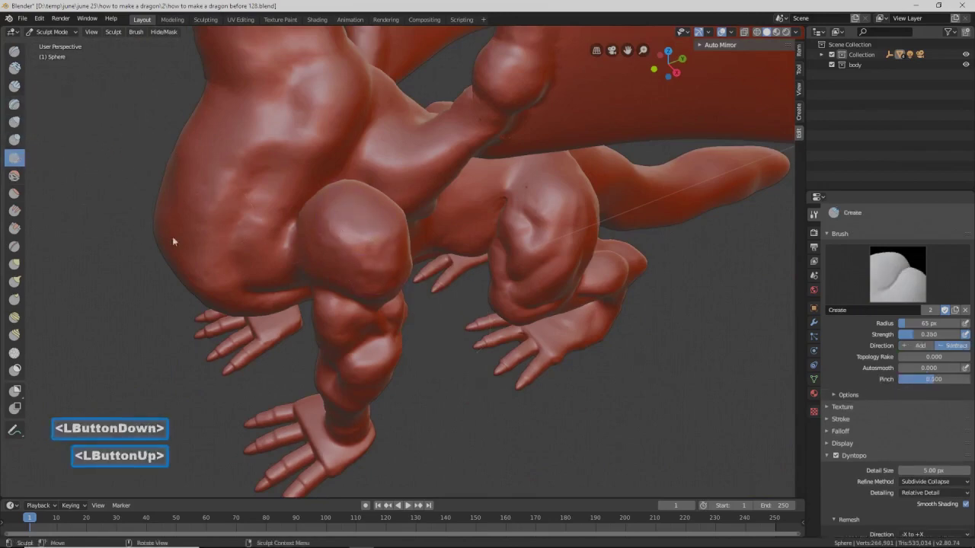
click(13, 353)
drag(354, 199, 354, 200)
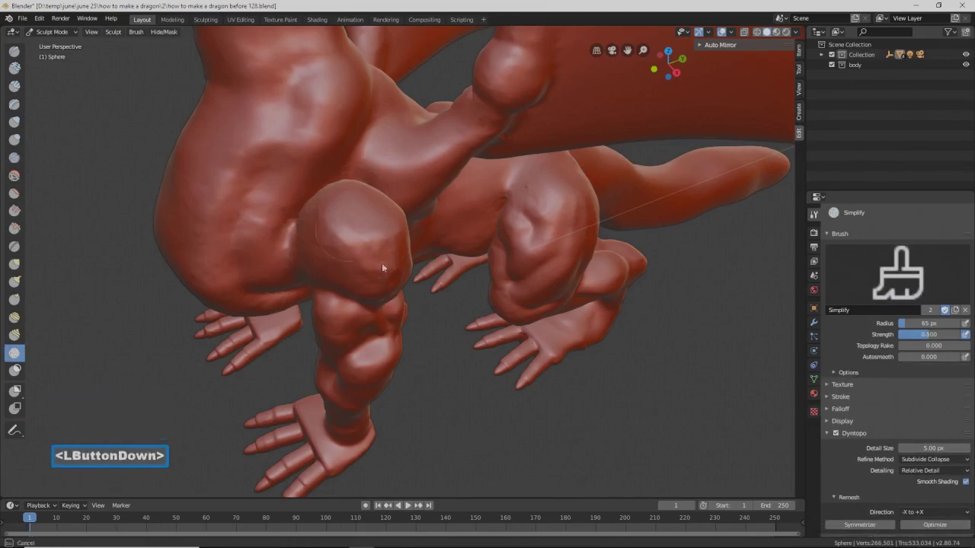
mouse_move(329, 259)
mouse_down()
mouse_move(378, 224)
mouse_move(388, 249)
mouse_up()
mouse_move(387, 248)
middle_down()
mouse_move(363, 238)
mouse_move(425, 245)
middle_up()
mouse_move(425, 245)
mouse_down()
mouse_move(406, 217)
mouse_move(383, 275)
mouse_move(338, 251)
mouse_up()
middle_drag(337, 250, 392, 240)
drag(338, 237, 365, 274)
- Carve muscle grooves across the front and lower part of the shoulder with the Crease brush
click(14, 157)
middle_drag(337, 287, 350, 233)
mouse_move(350, 233)
mouse_down()
mouse_move(366, 266)
mouse_move(366, 314)
mouse_move(374, 309)
mouse_up()
mouse_move(374, 309)
middle_down()
mouse_move(398, 278)
mouse_move(350, 304)
middle_up()
mouse_move(351, 303)
mouse_down()
mouse_move(340, 363)
mouse_move(348, 269)
mouse_move(320, 204)
mouse_move(338, 254)
mouse_move(279, 252)
mouse_move(287, 330)
mouse_move(299, 335)
mouse_up()
mouse_move(298, 335)
middle_down()
mouse_move(328, 345)
mouse_move(265, 308)
middle_up()
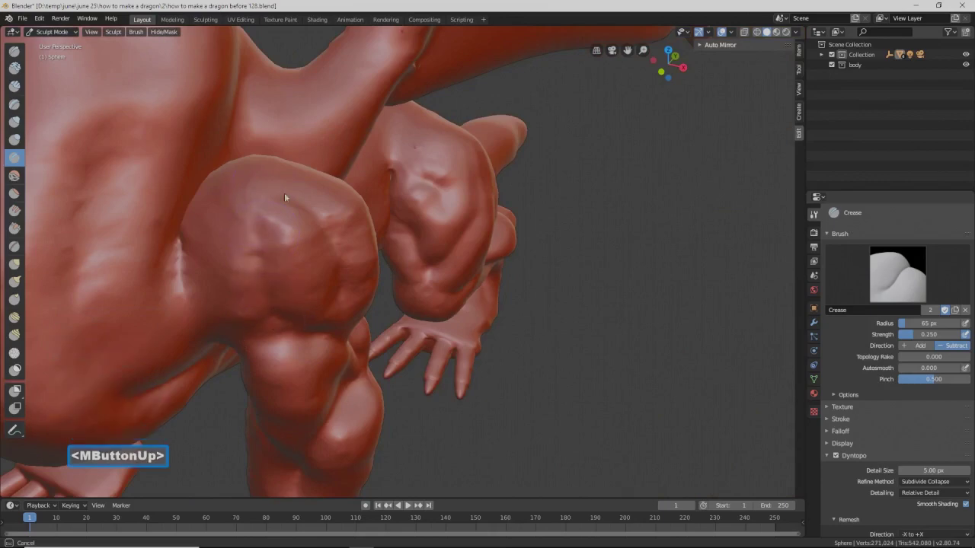
- Extend the Crease grooves around the inner and outer sides of the shoulder to separate its muscles
mouse_move(277, 189)
mouse_down()
mouse_move(261, 195)
mouse_move(204, 299)
mouse_move(199, 254)
mouse_move(199, 289)
mouse_up()
mouse_move(374, 309)
middle_down()
mouse_move(303, 276)
mouse_move(309, 393)
middle_up()
mouse_move(310, 392)
mouse_down()
mouse_move(278, 383)
mouse_move(298, 402)
mouse_move(352, 366)
mouse_up()
middle_drag(352, 366, 397, 260)
mouse_move(392, 288)
mouse_down()
mouse_move(399, 270)
mouse_move(342, 447)
mouse_move(383, 272)
mouse_up()
middle_drag(383, 272, 398, 279)
mouse_move(396, 192)
mouse_down()
mouse_move(395, 284)
mouse_move(403, 195)
mouse_move(401, 276)
mouse_up()
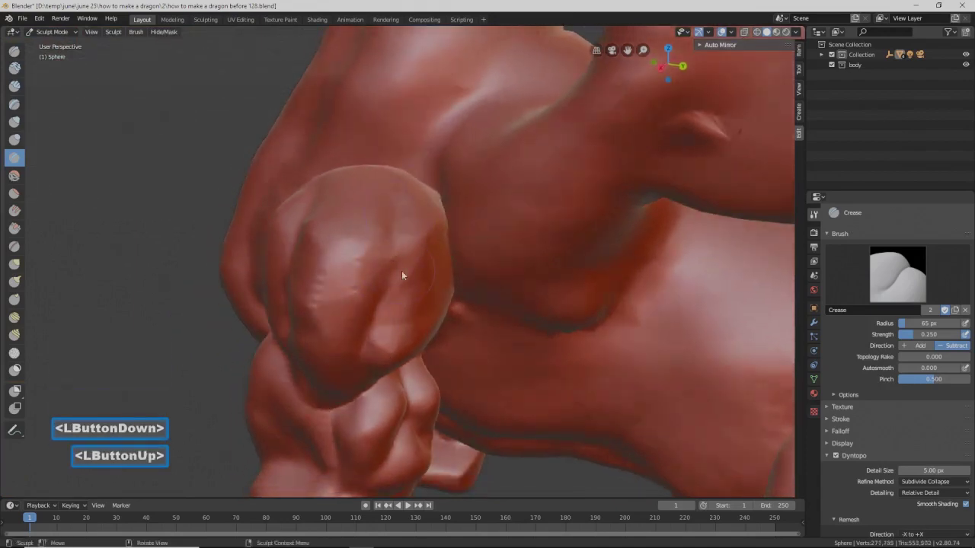